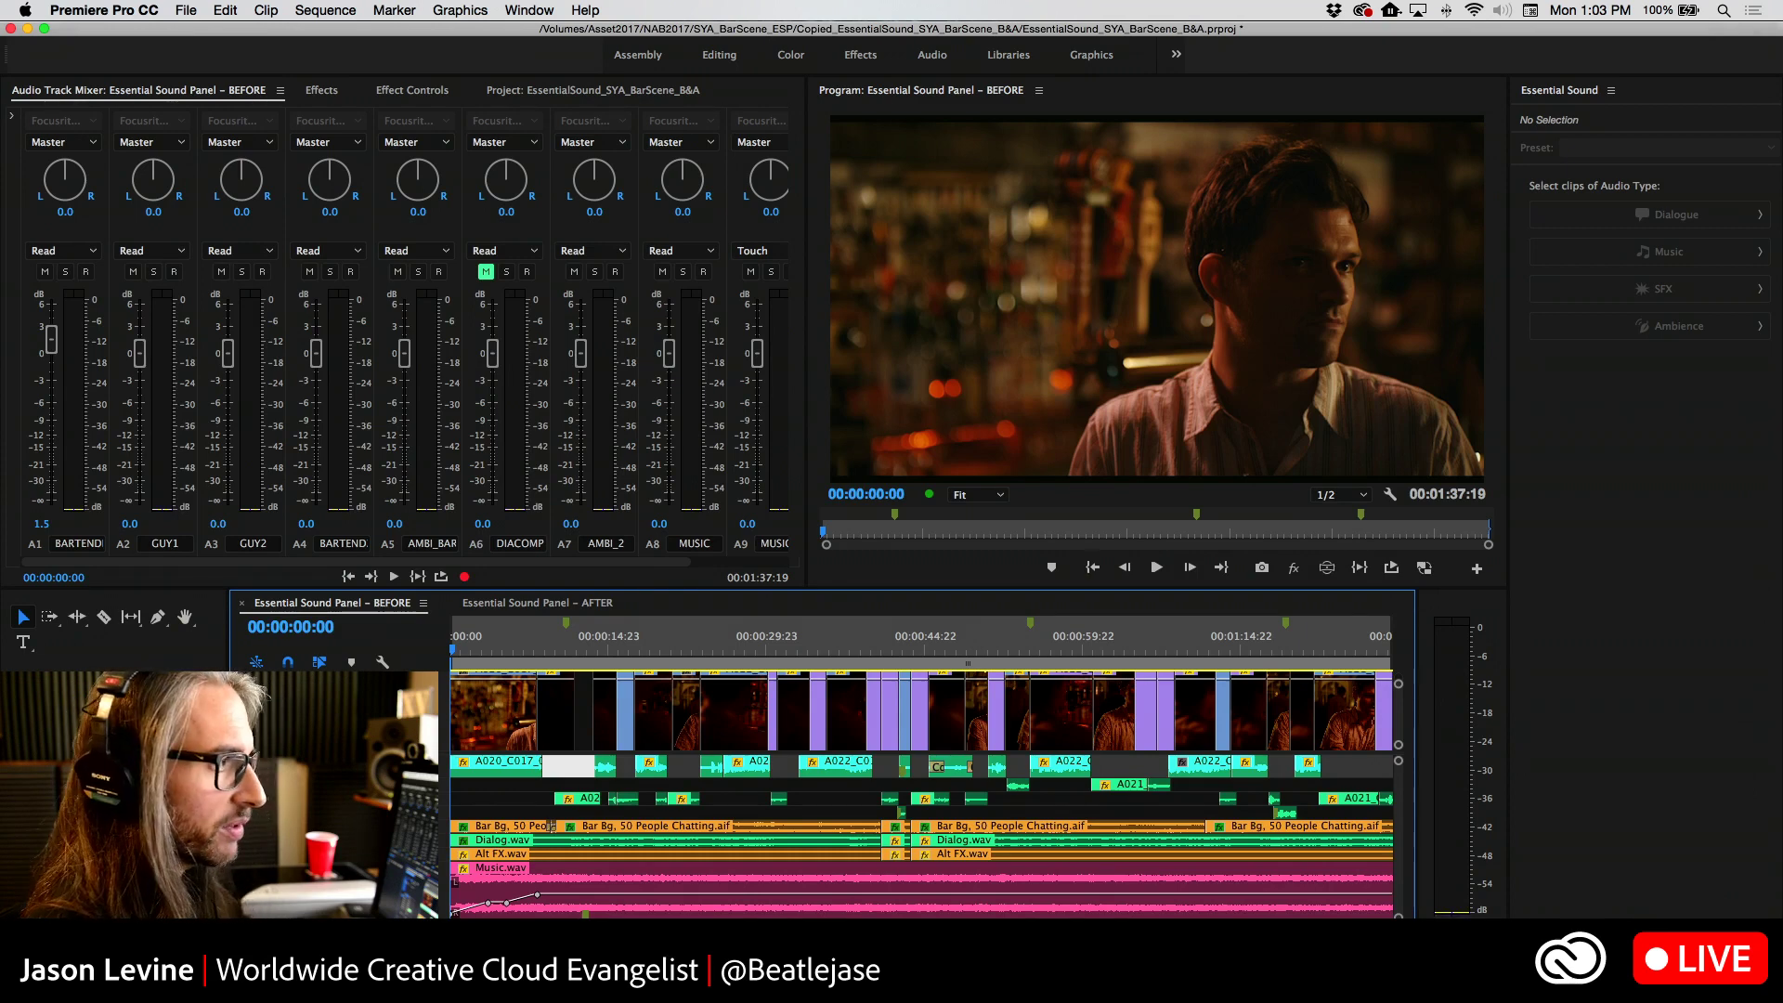
click(1176, 55)
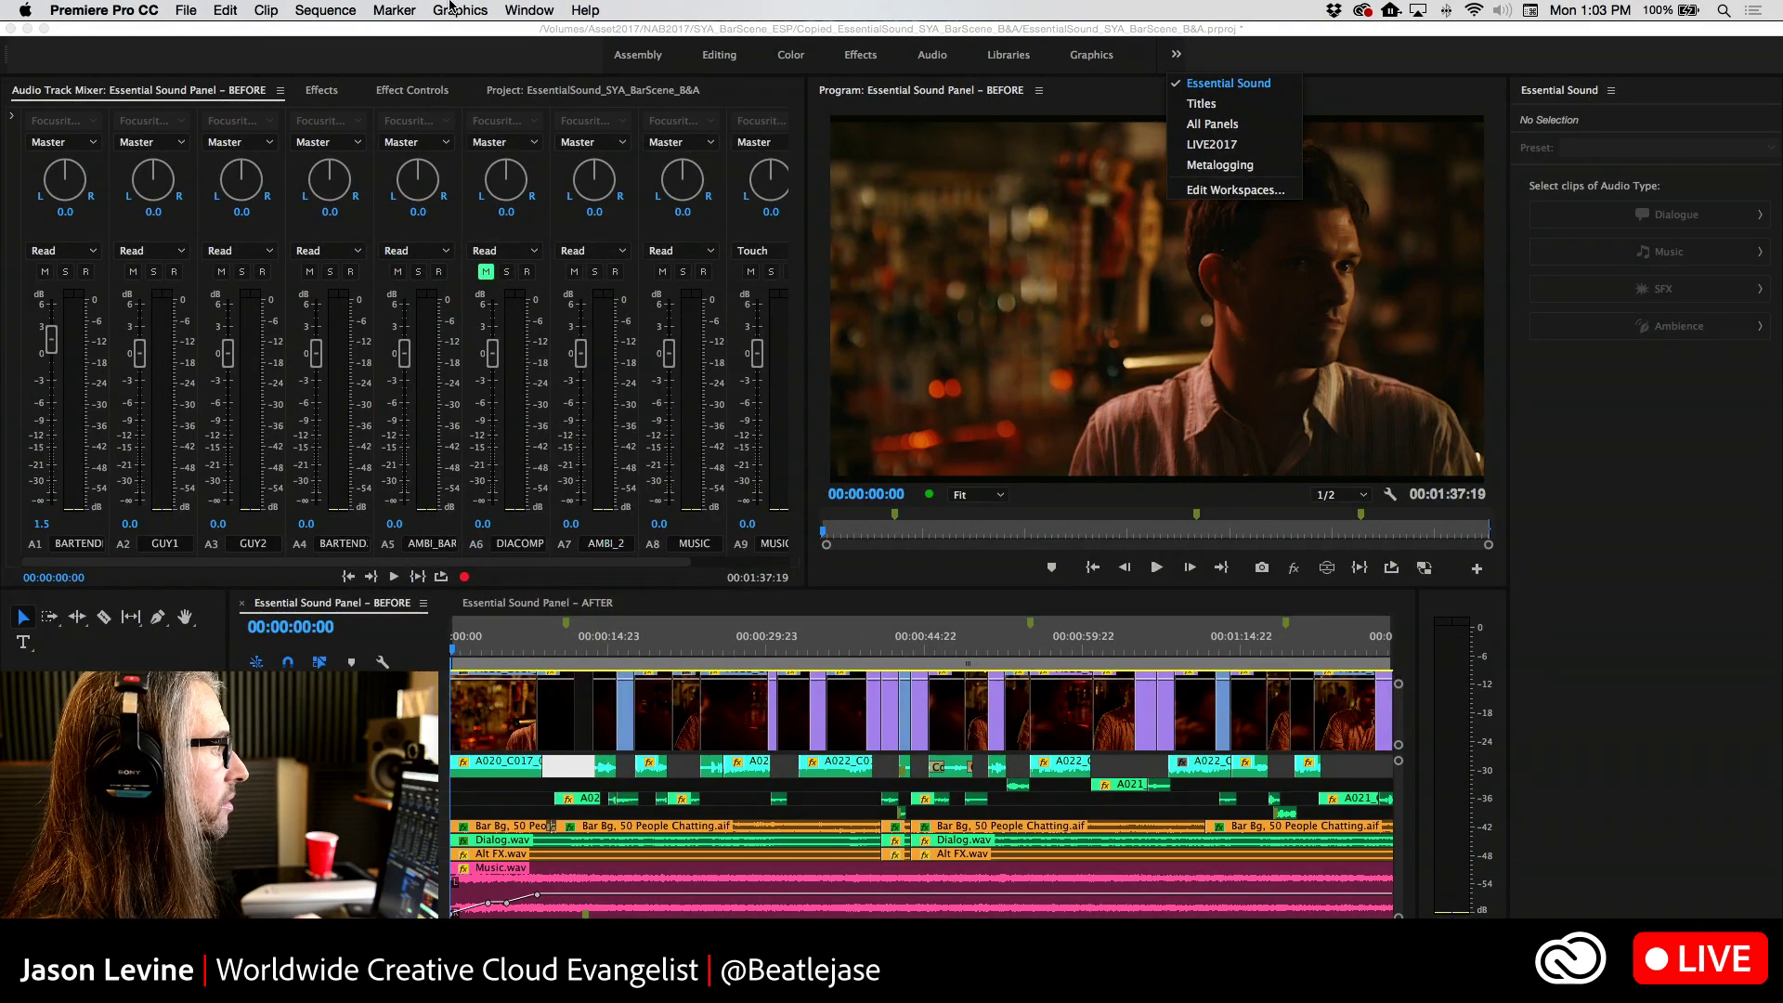
click(1668, 93)
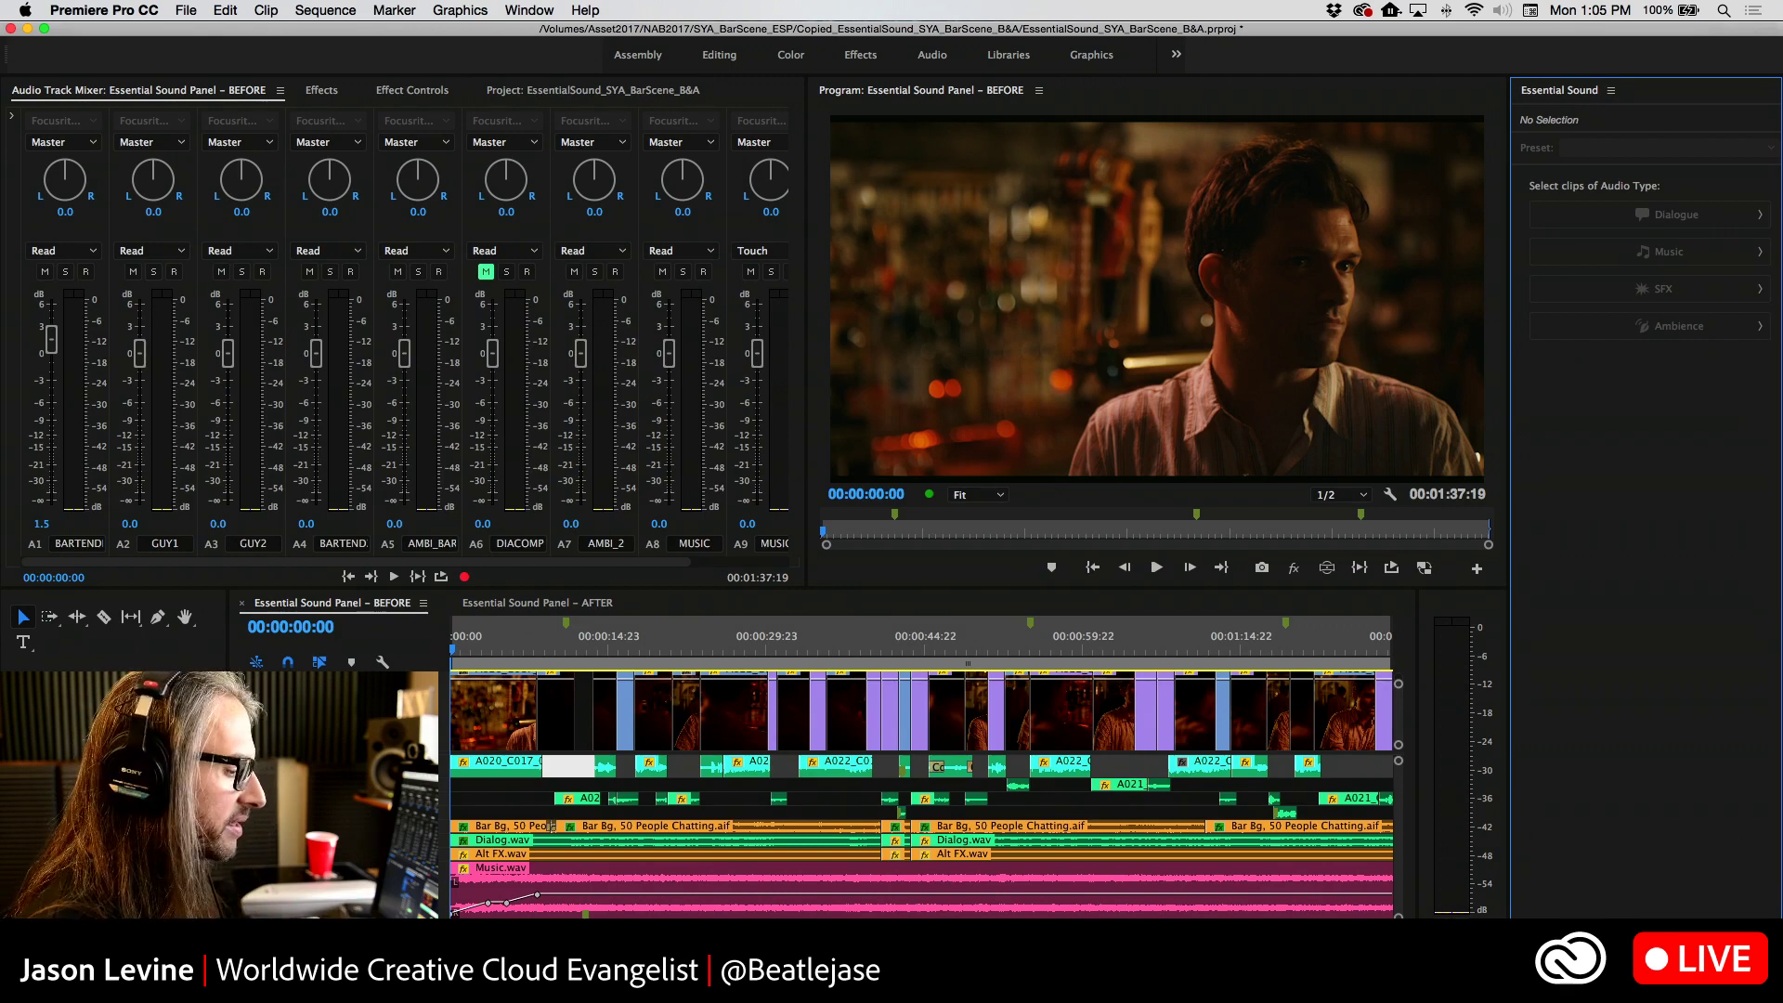
Play back the opening of the BEFORE sequence in Premiere Pro with the Analogue 6 input temporarily muted in Focusrite Control
key(super+Tab)
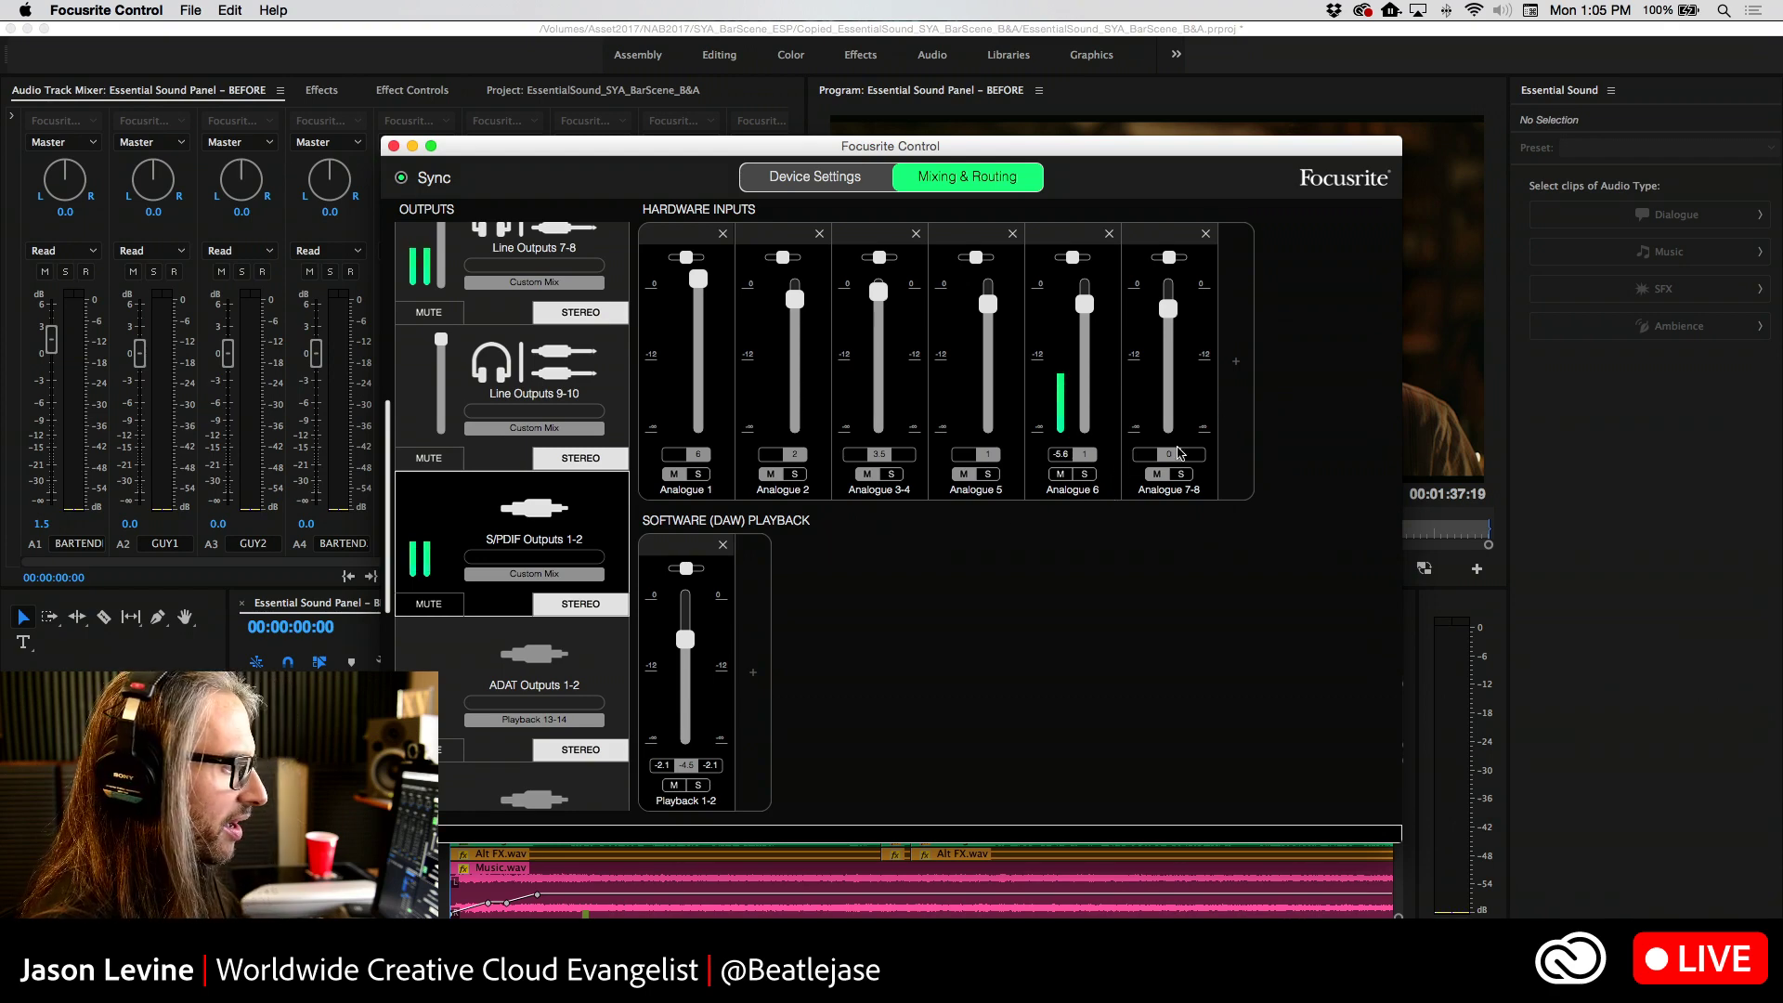
click(1058, 476)
click(1506, 697)
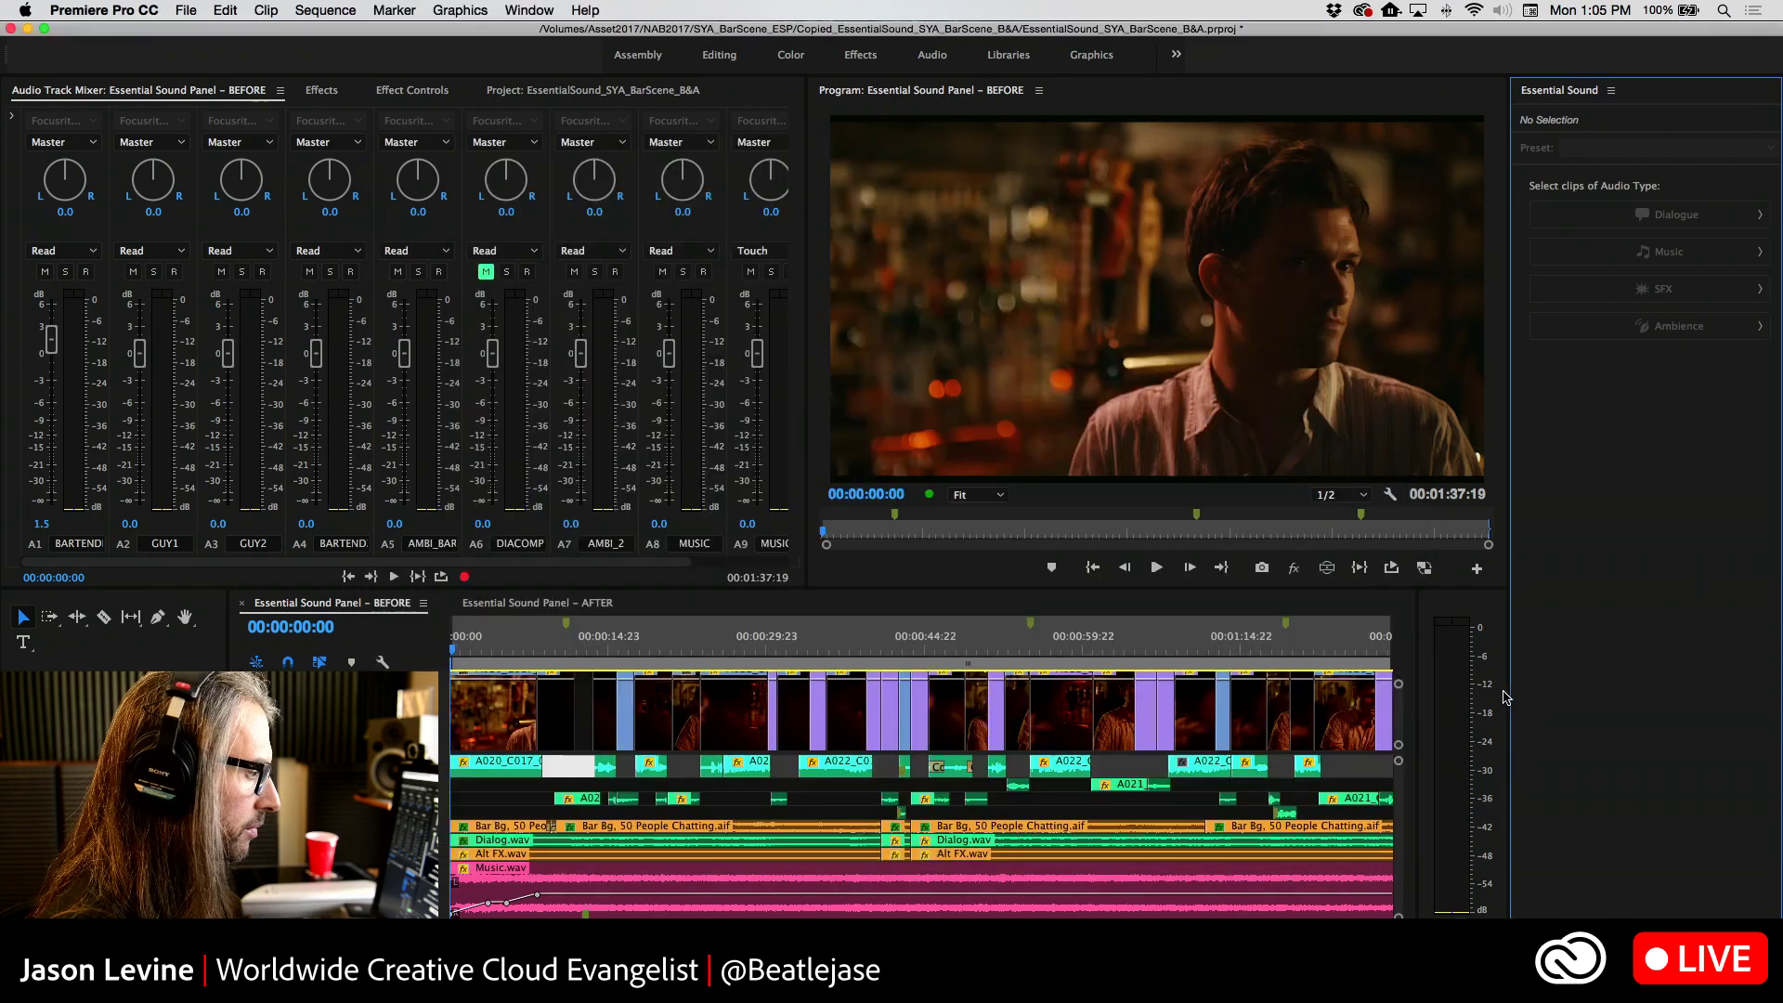
key(space)
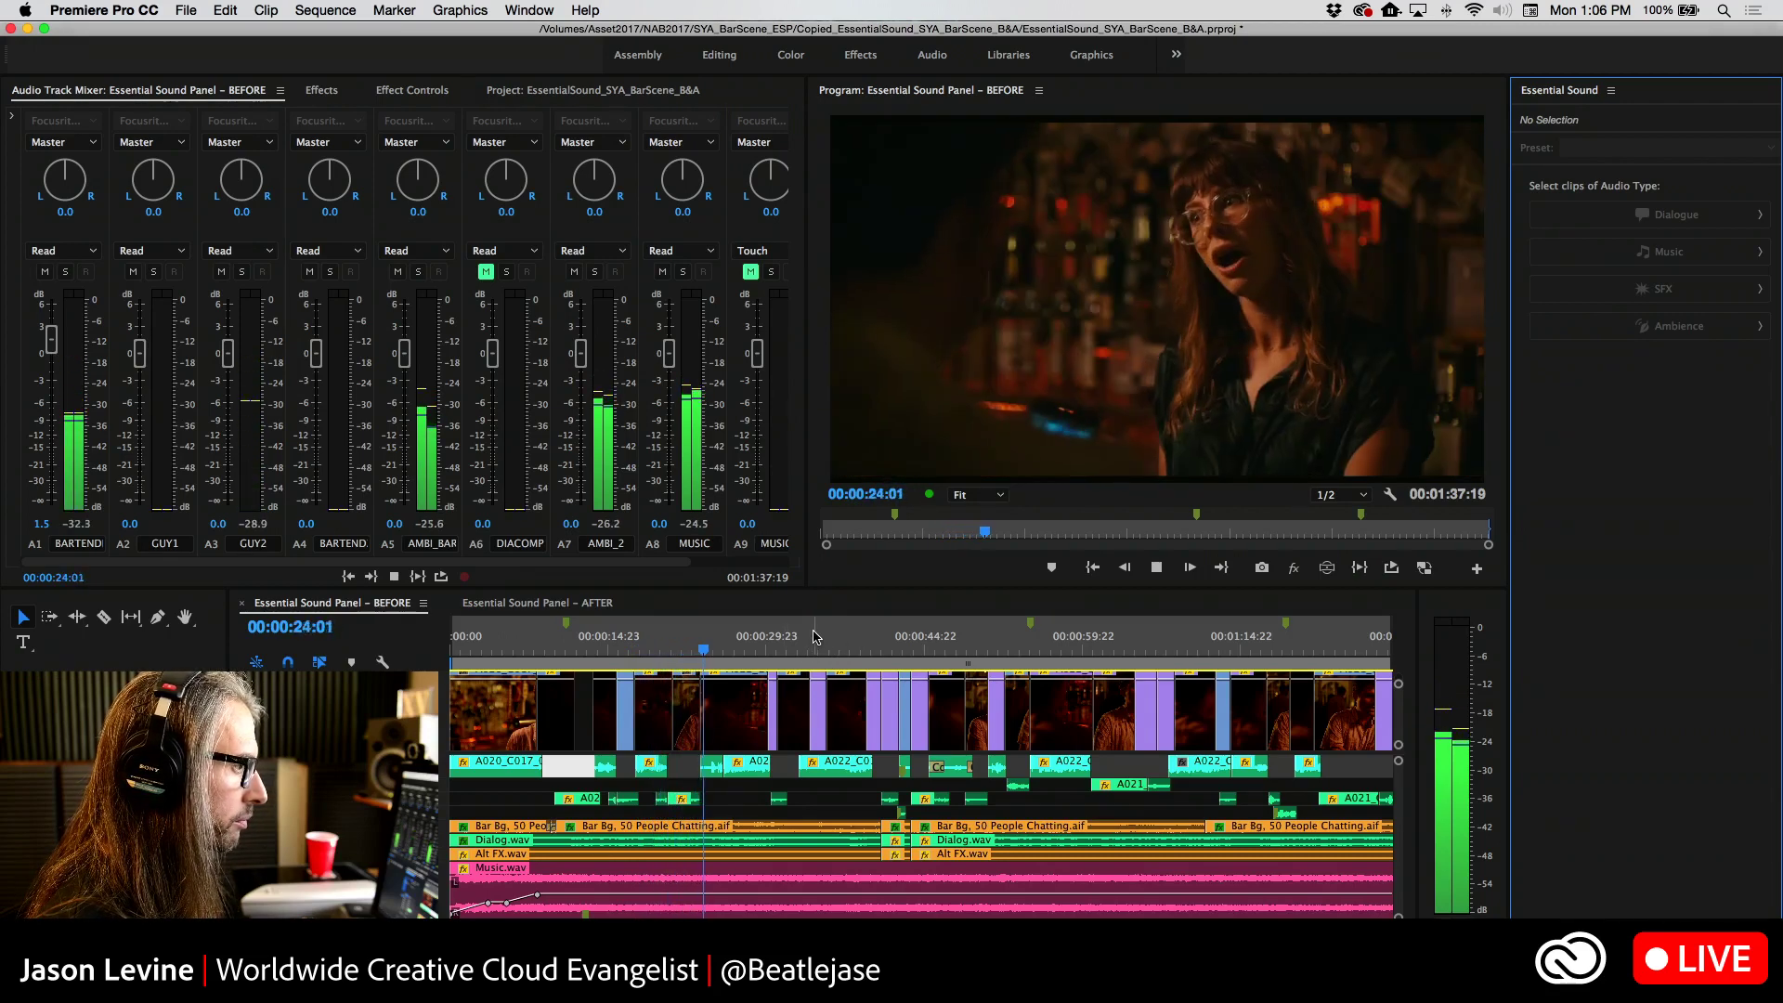
key(space)
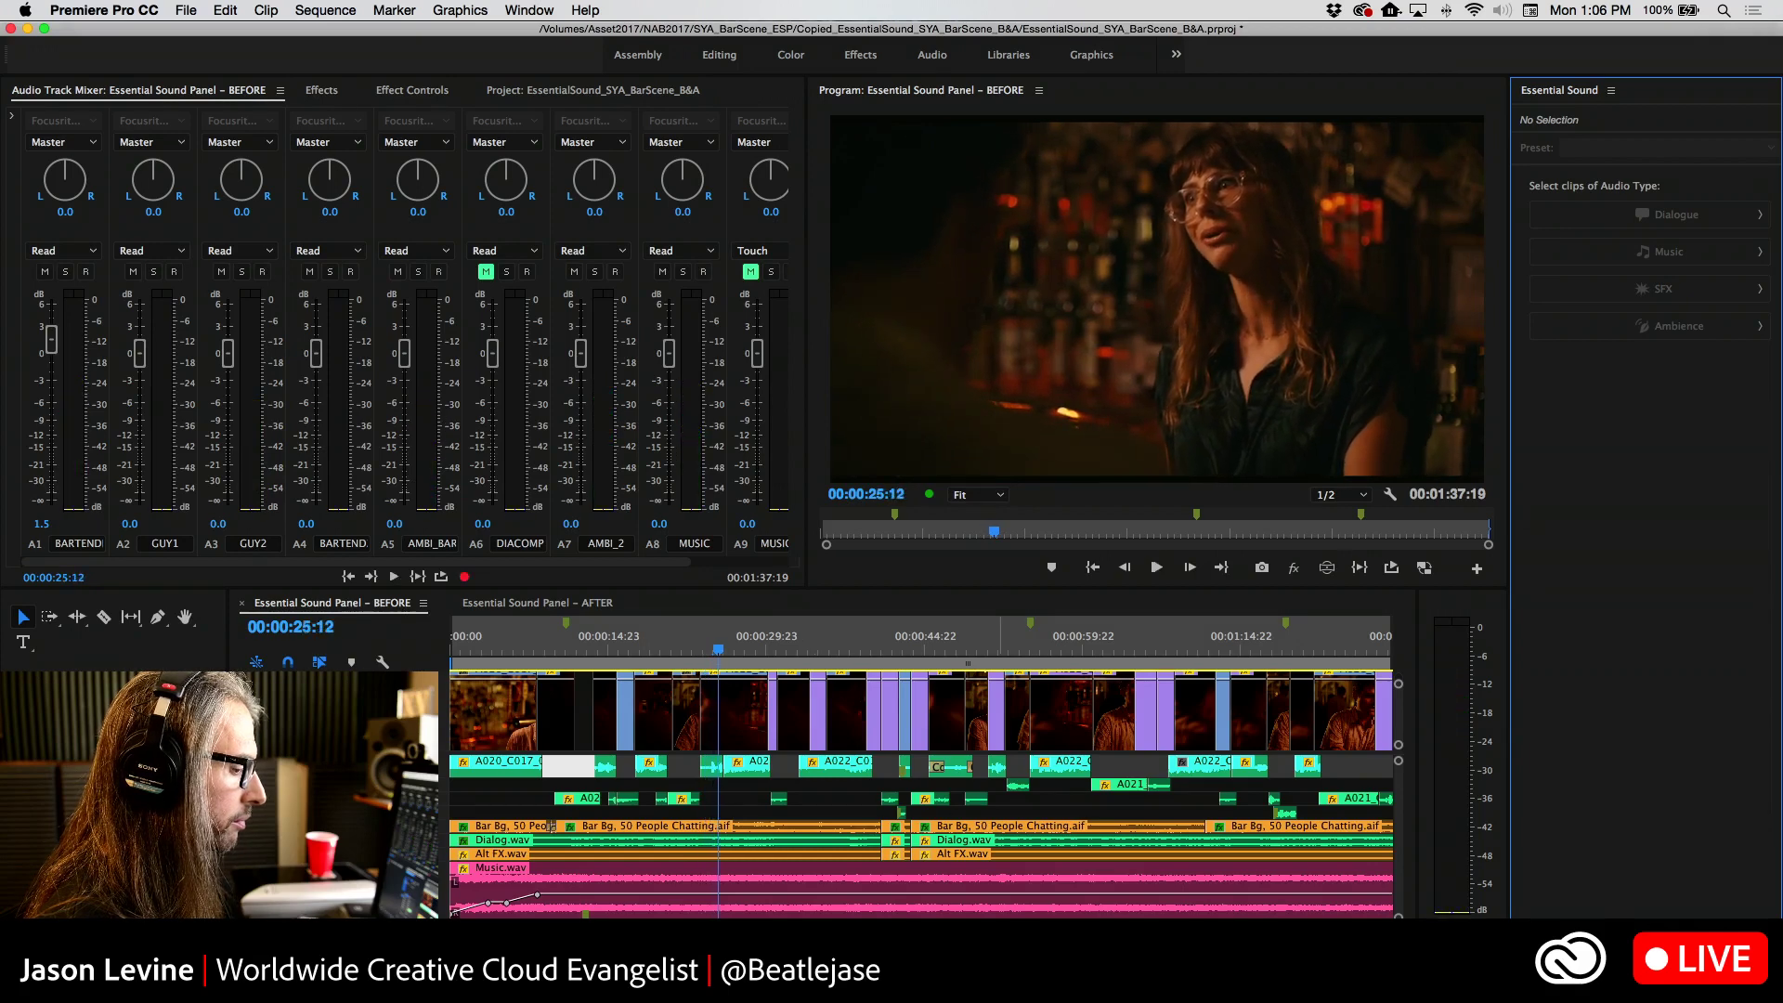
key(super+Tab)
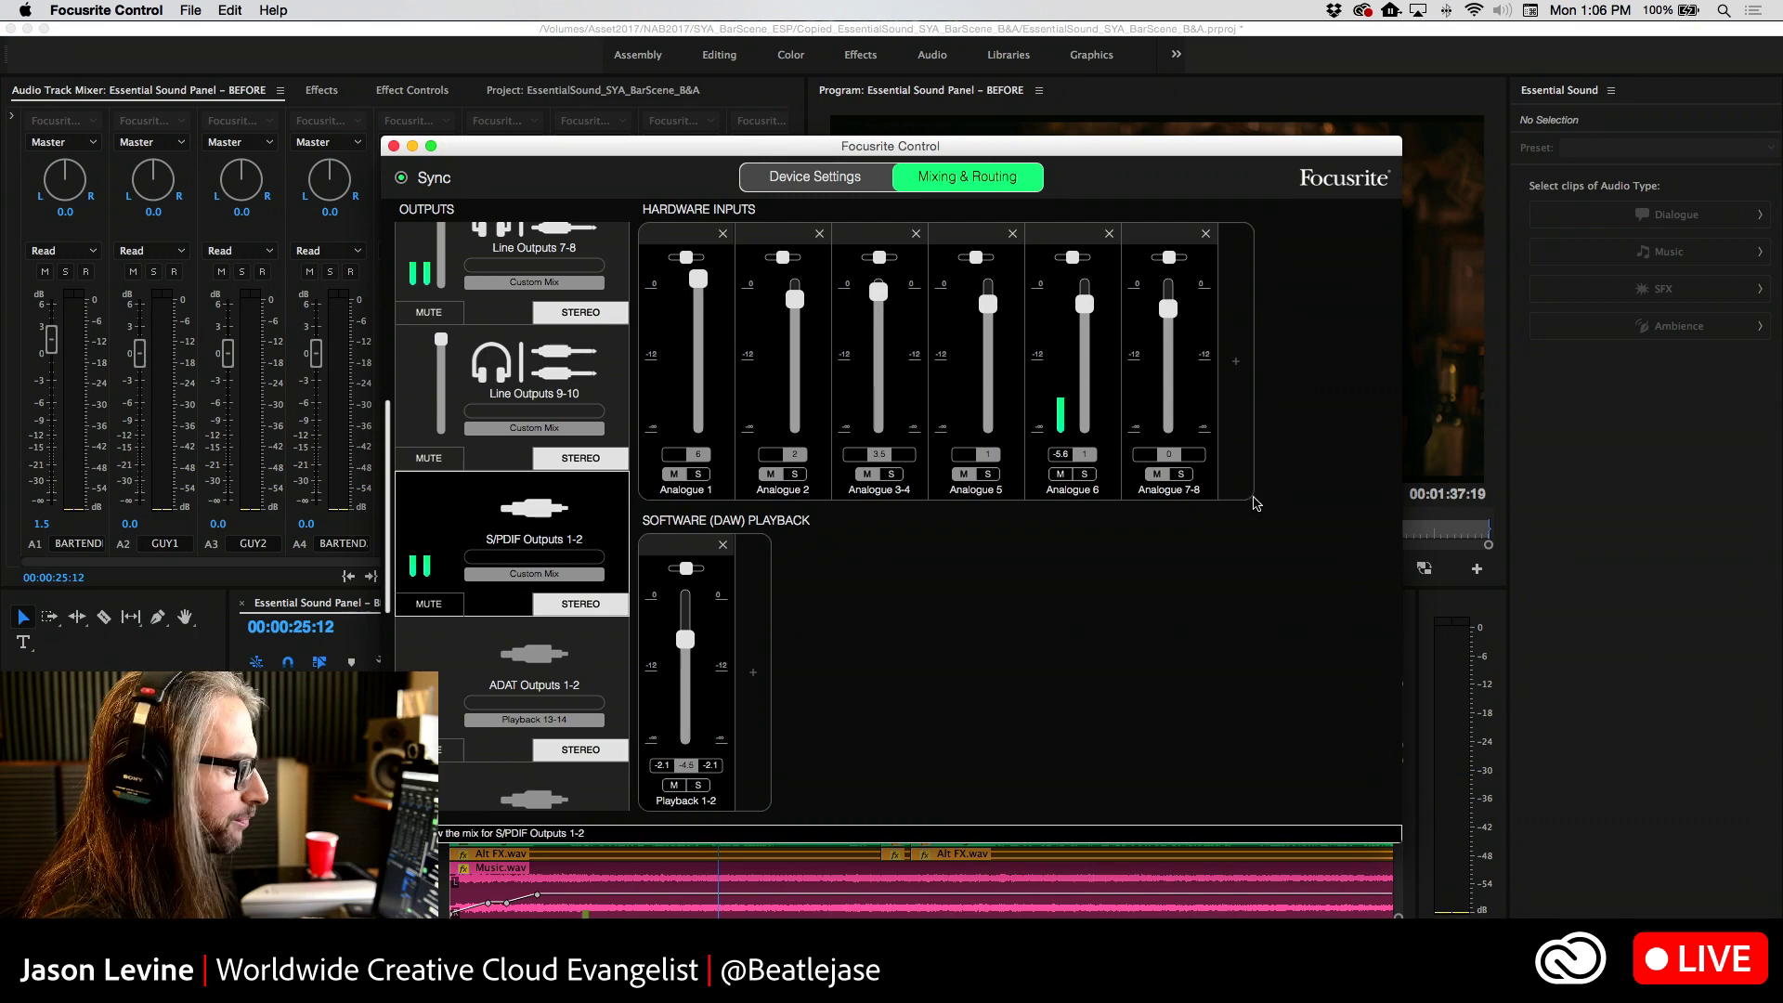
key(super+Tab)
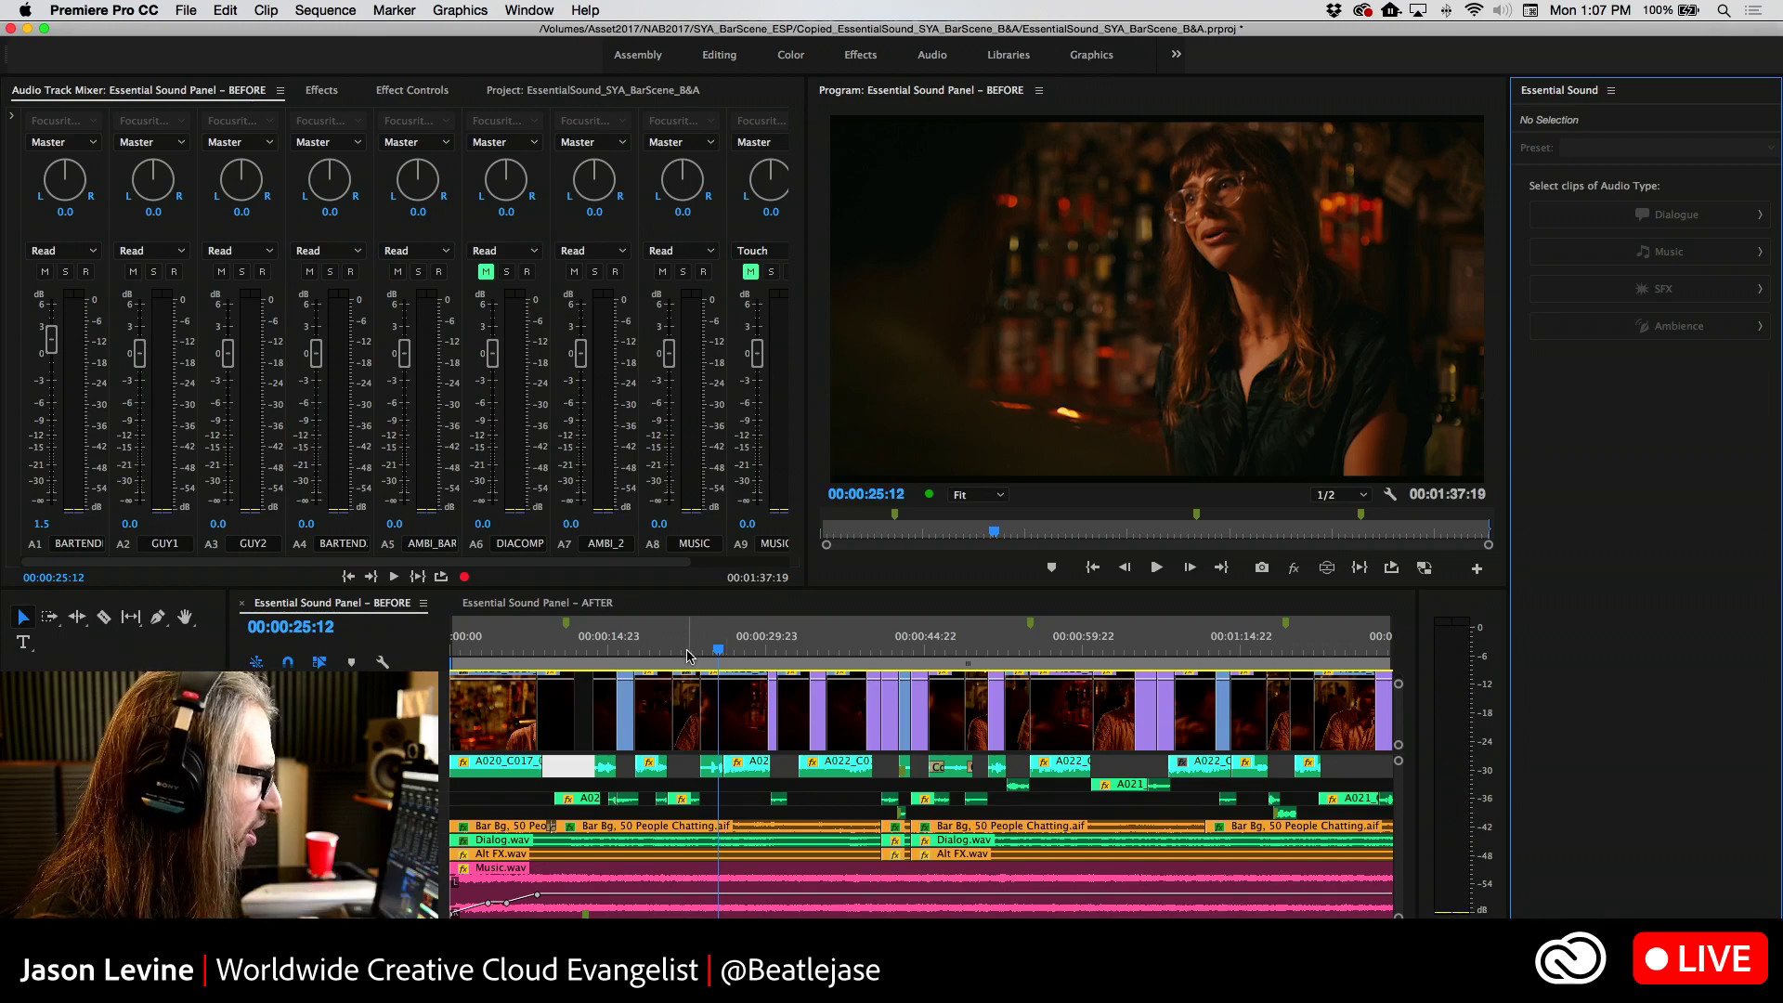
Select all the dialogue clips on the bartender and guy audio tracks and assign them the Dialogue audio type
drag(688, 655, 683, 653)
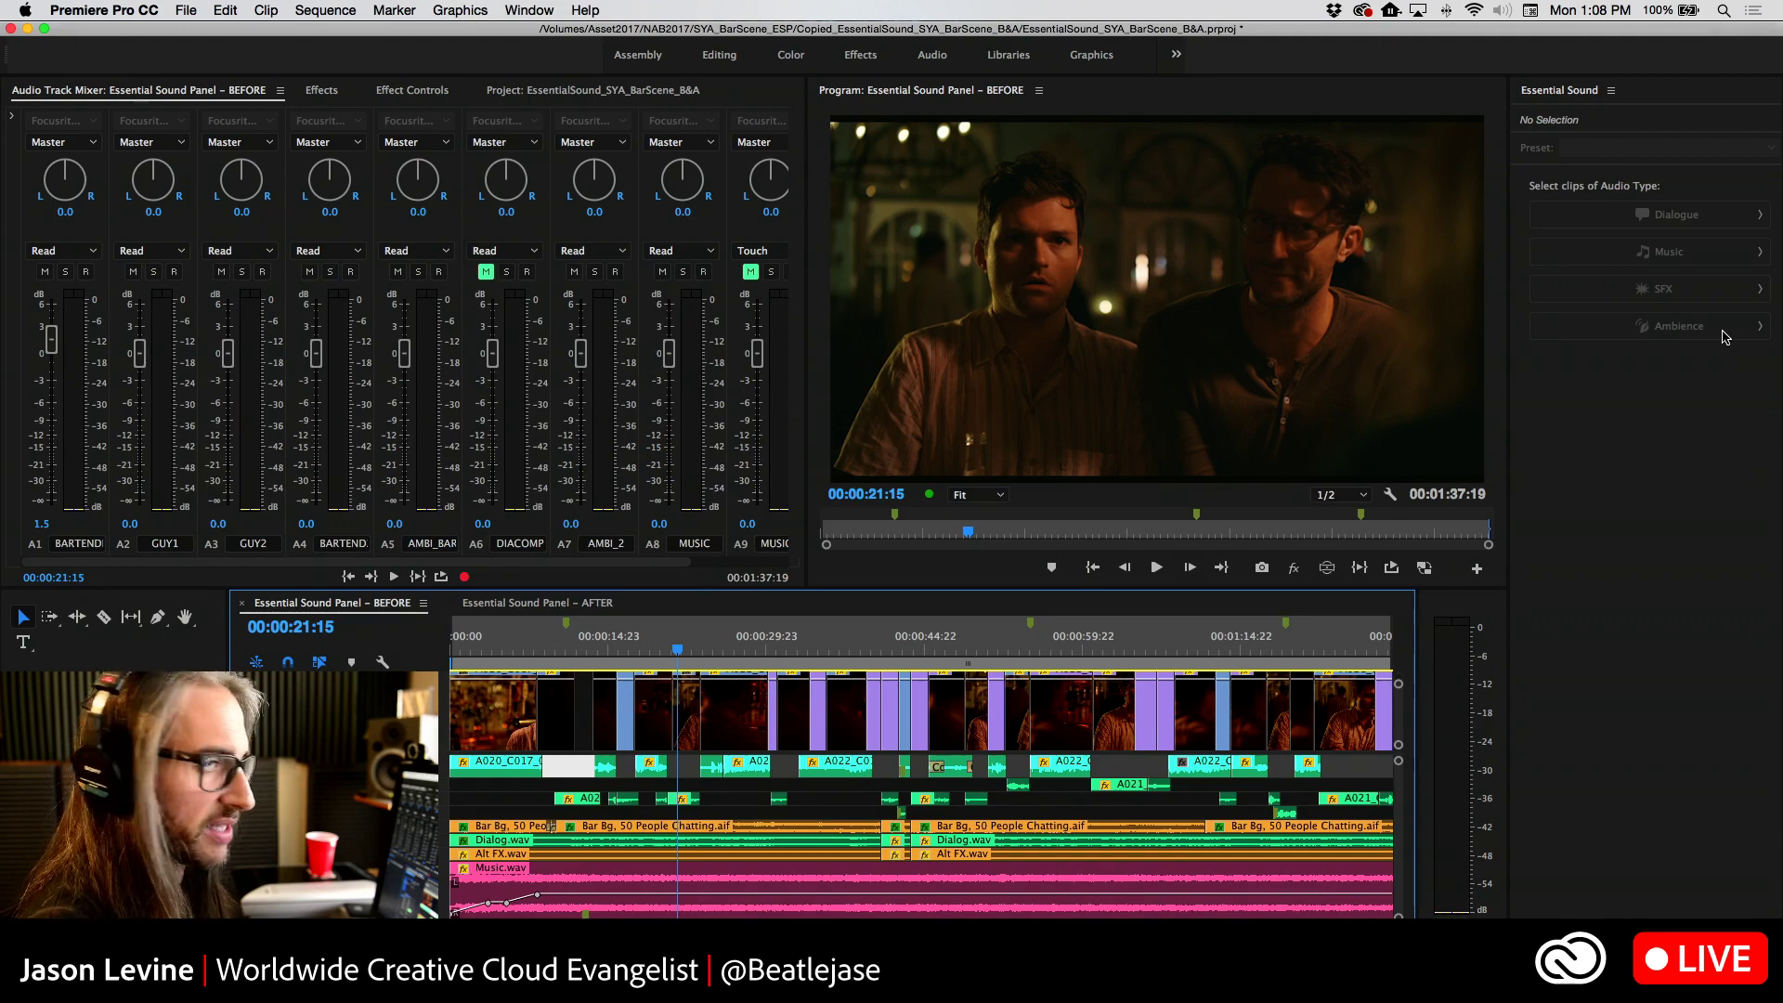
key(minus)
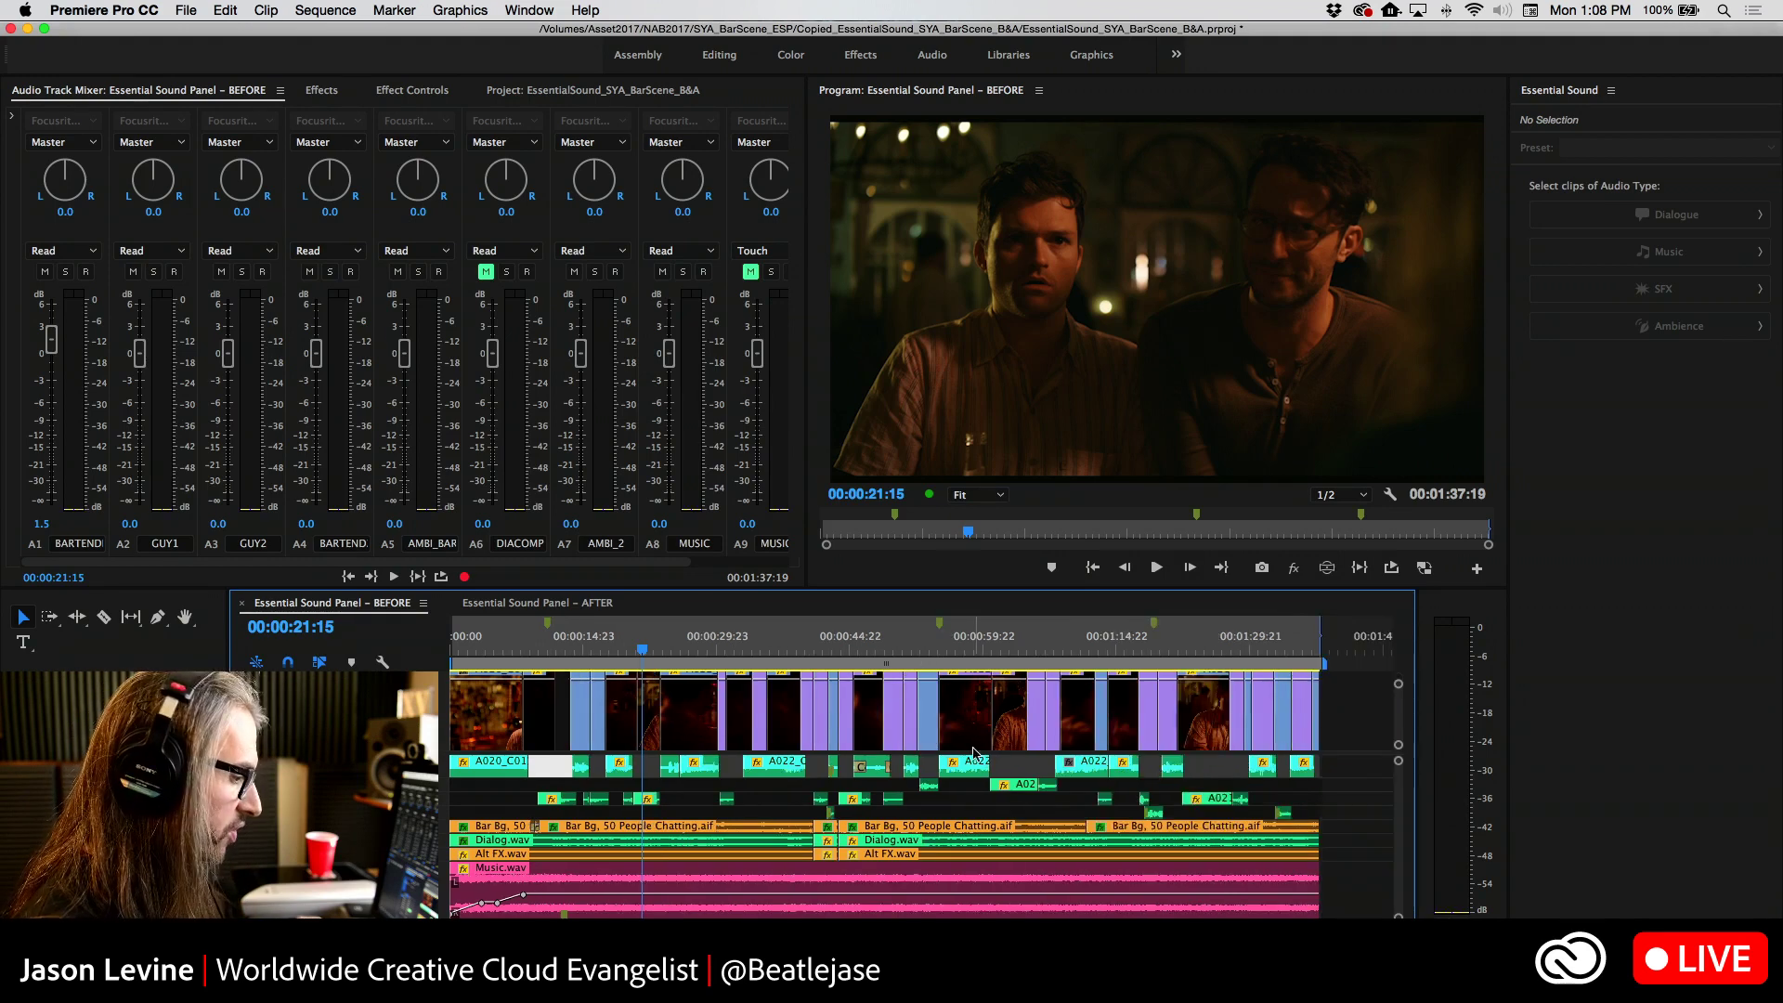
drag(1343, 764, 447, 811)
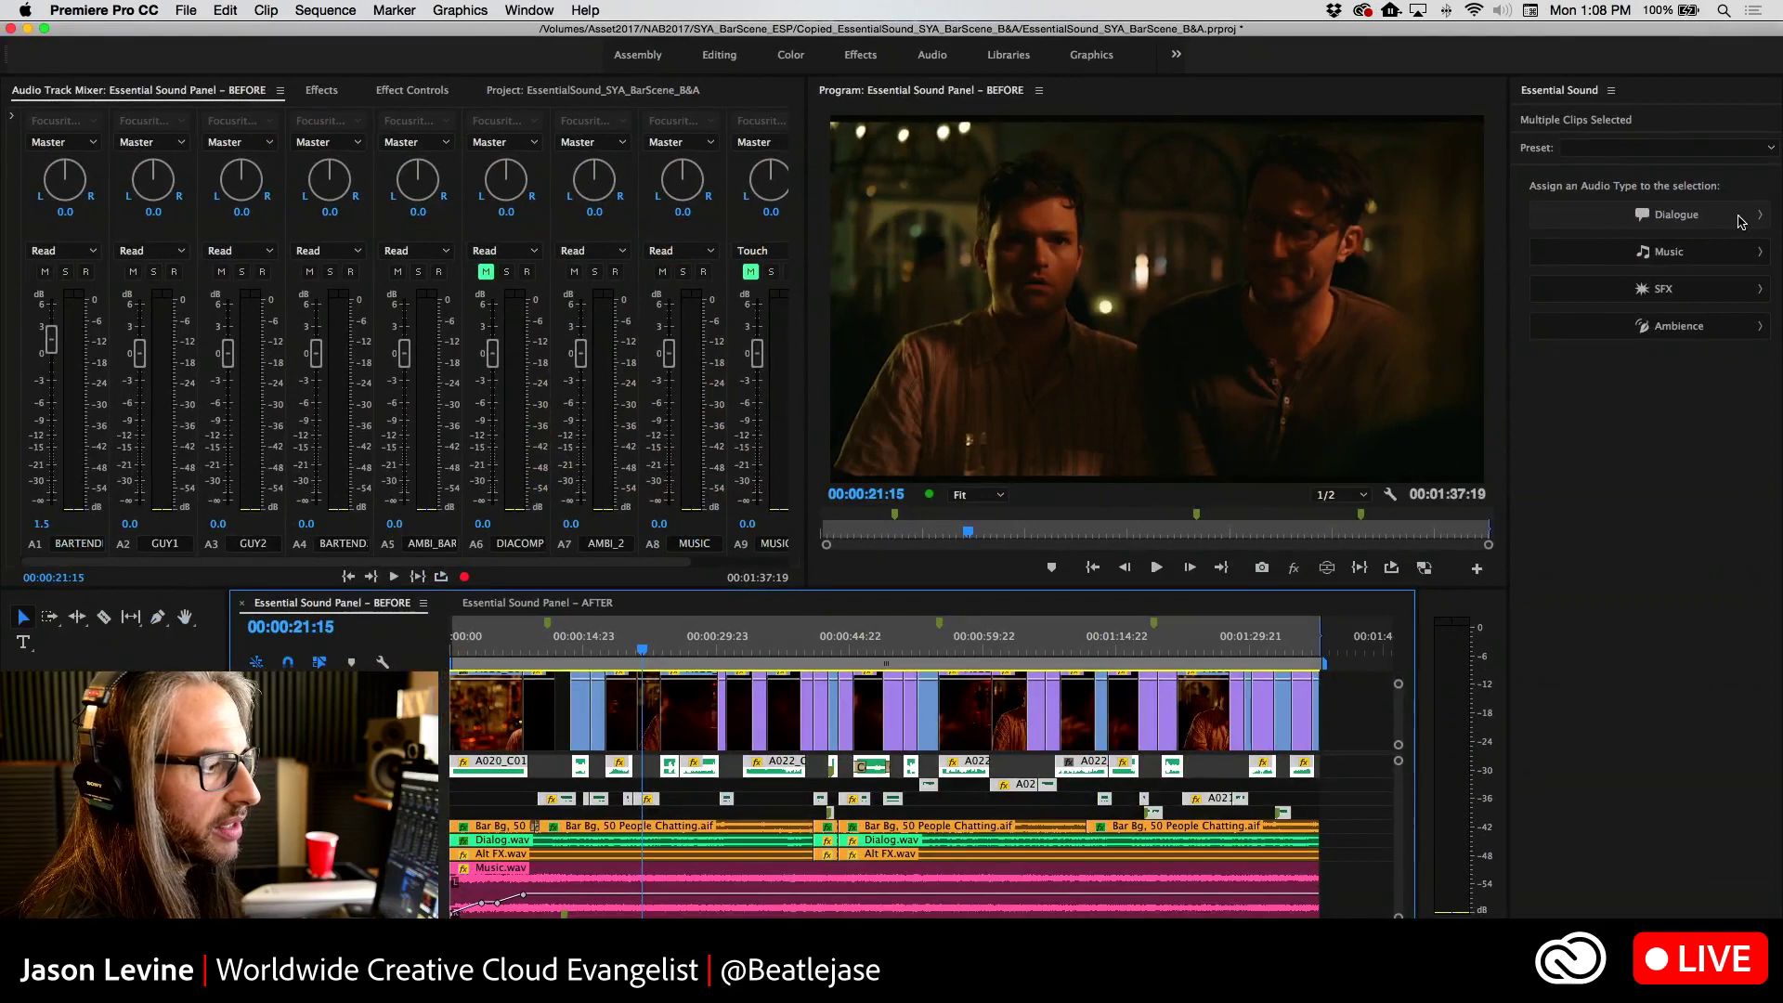
click(1740, 221)
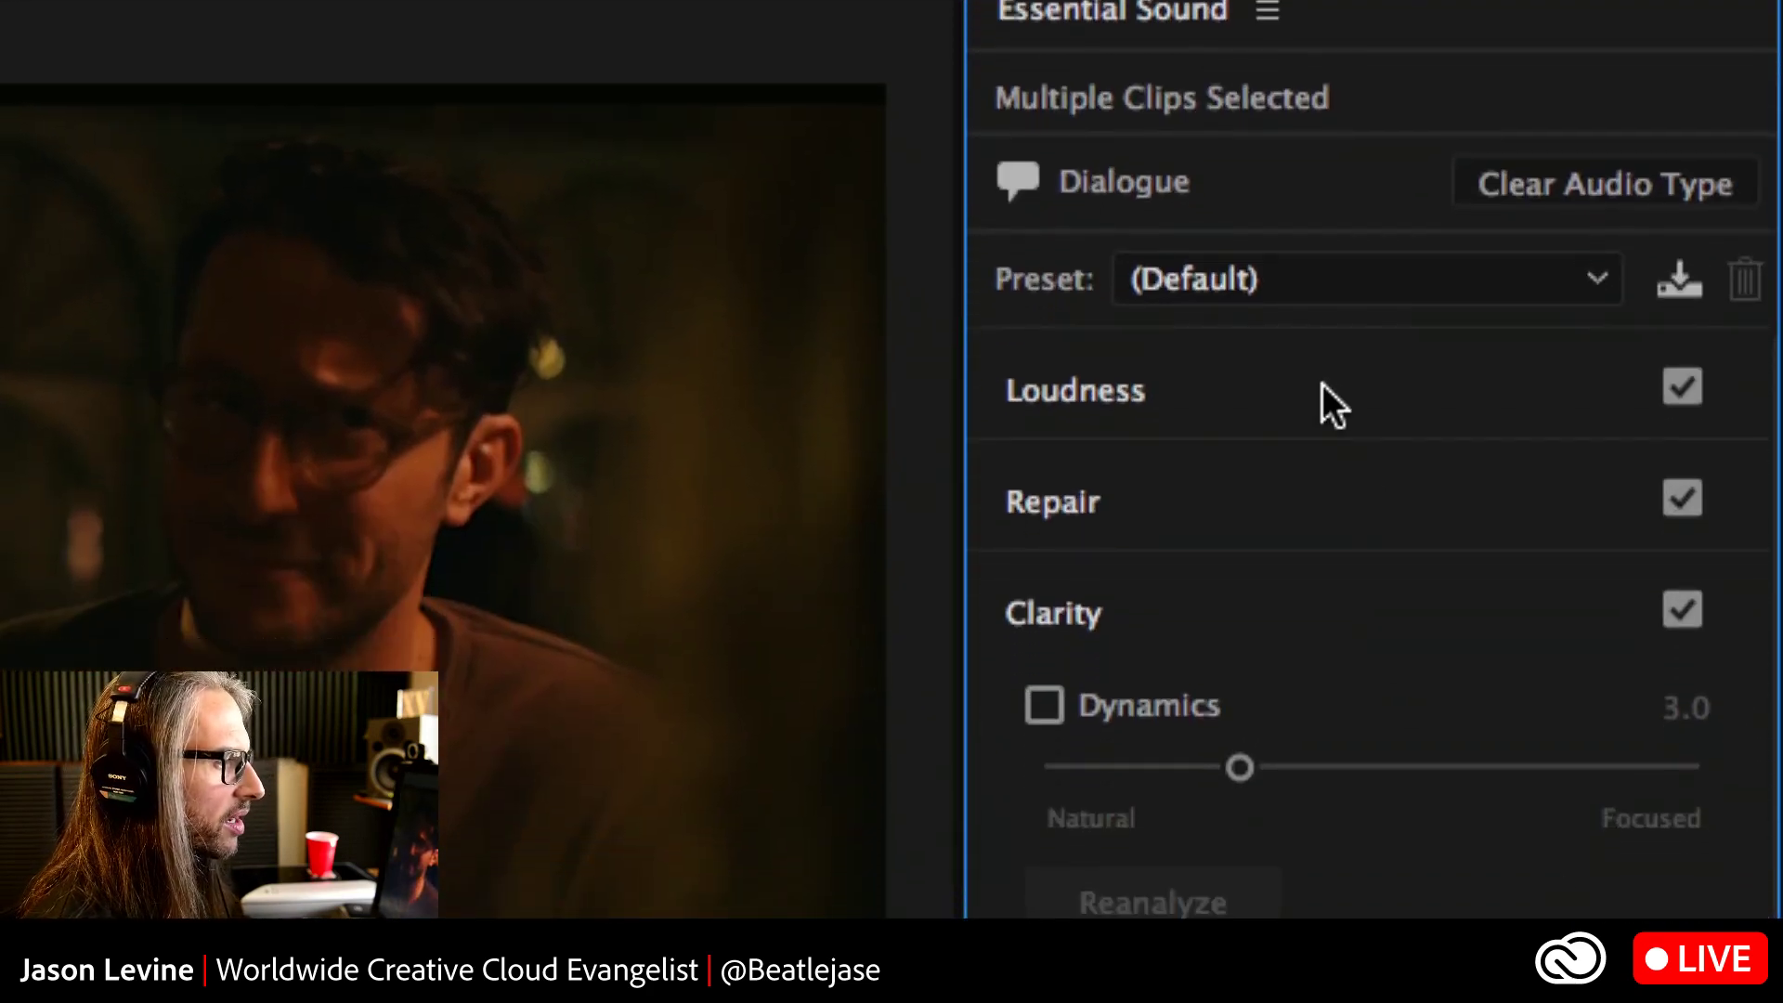
Examine the Loudness, Repair, Clarity, Creative and Volume settings available for the selected dialogue clips
click(1322, 379)
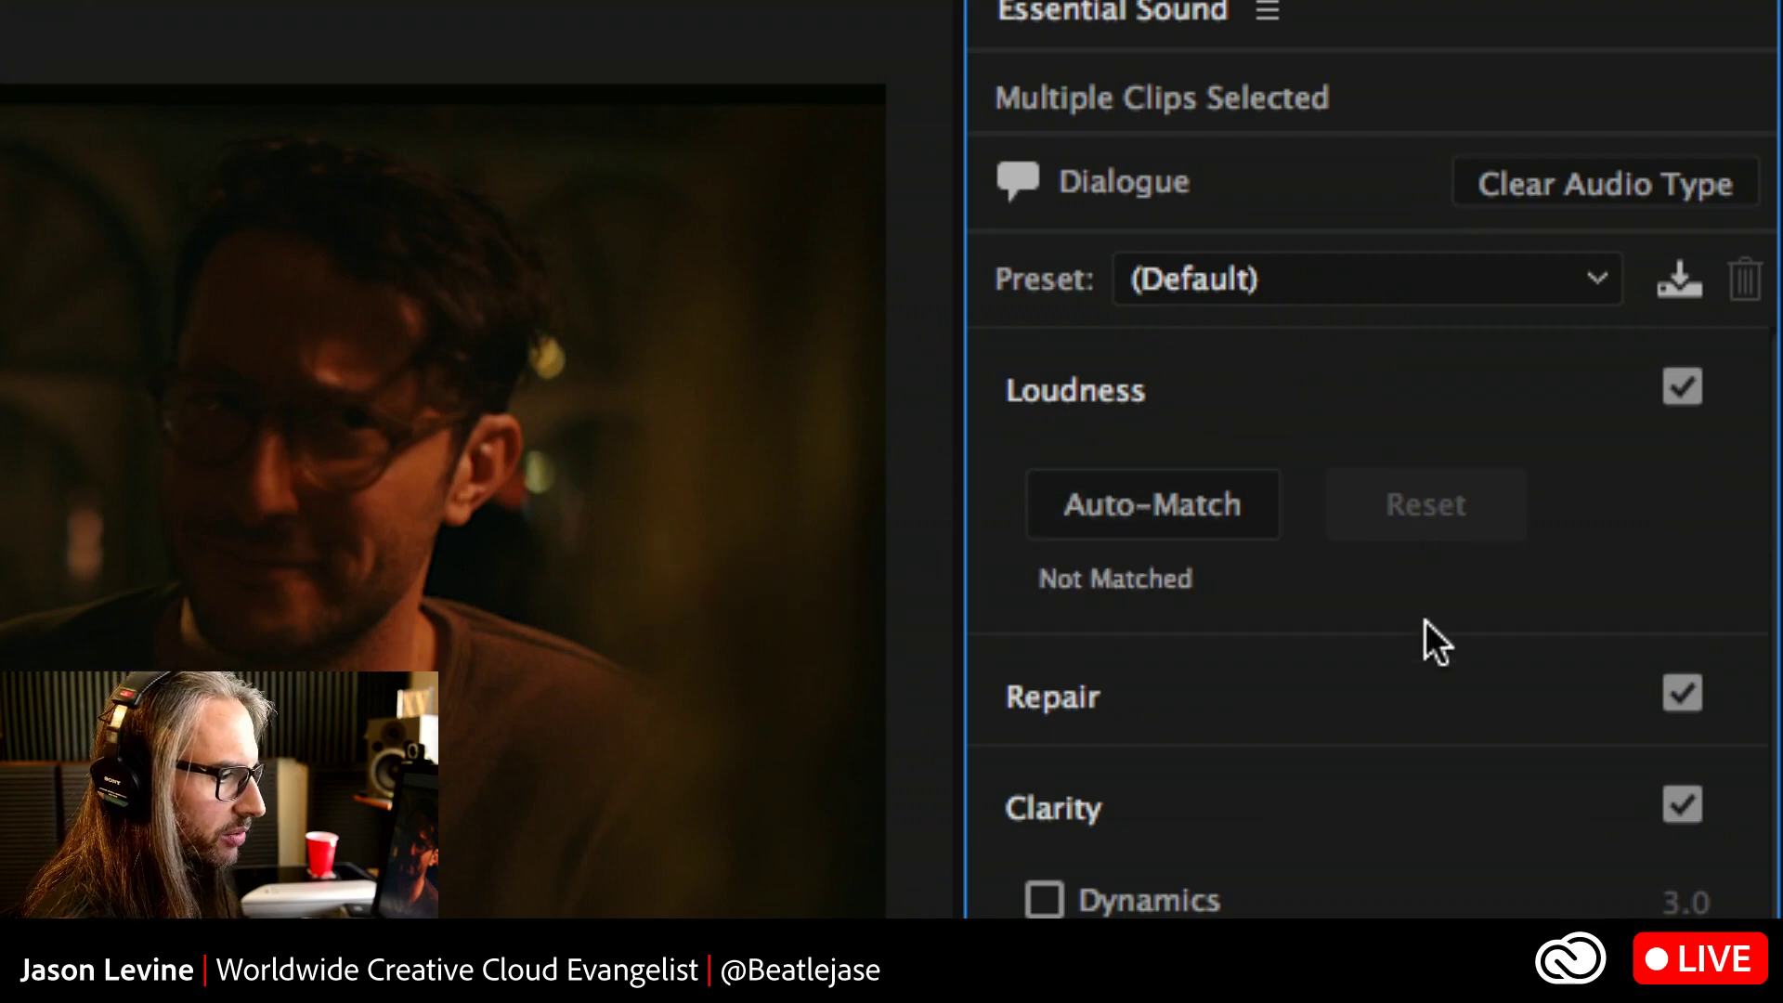
scroll(1428, 668, down, 3)
click(1362, 483)
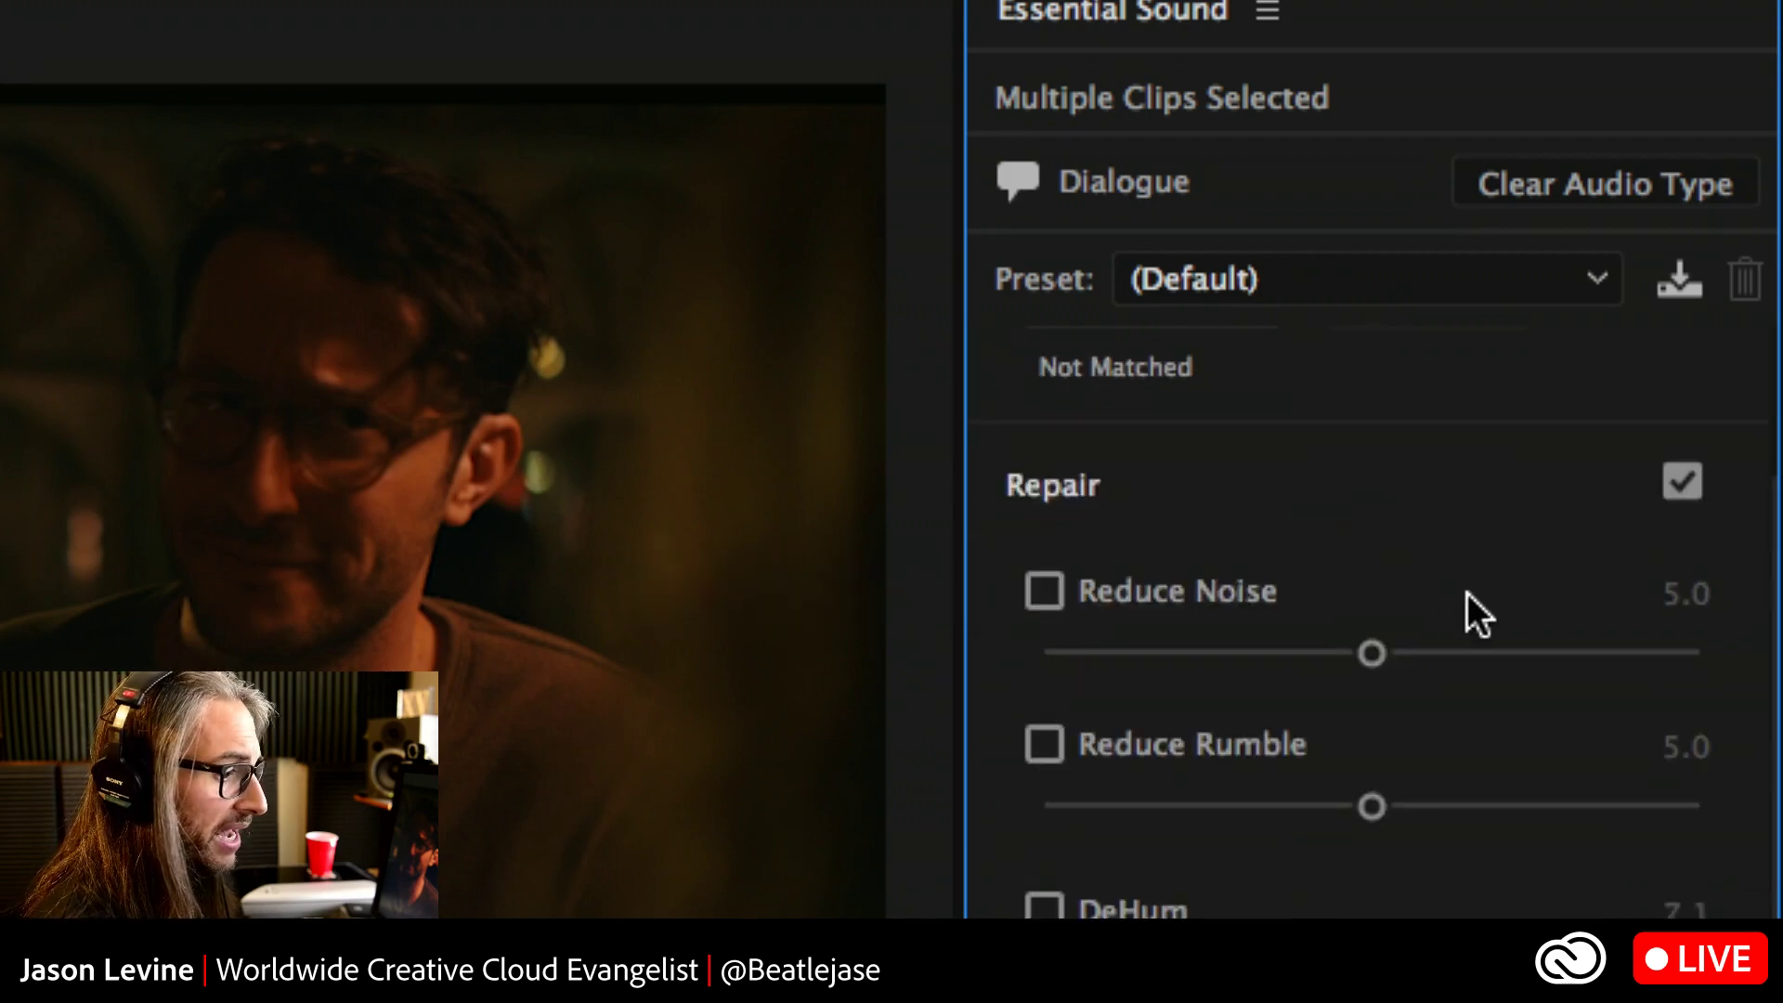
scroll(1467, 593, down, 5)
scroll(1468, 592, up, 5)
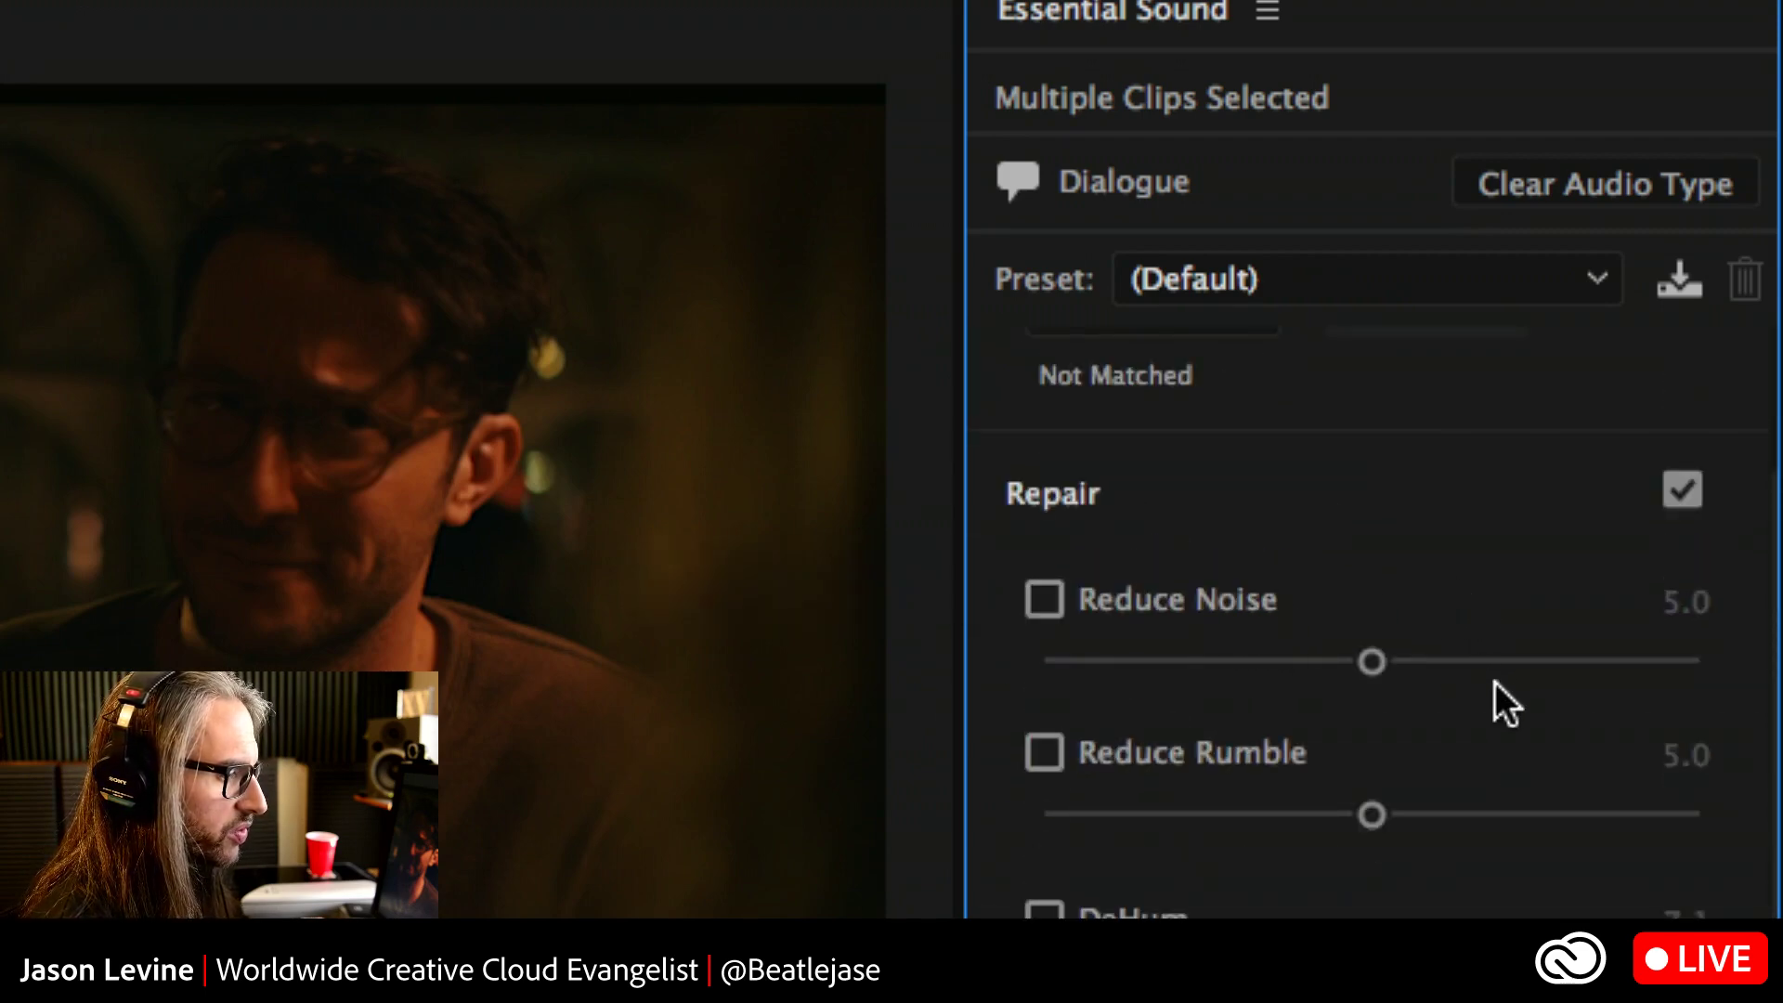
scroll(1495, 684, down, 5)
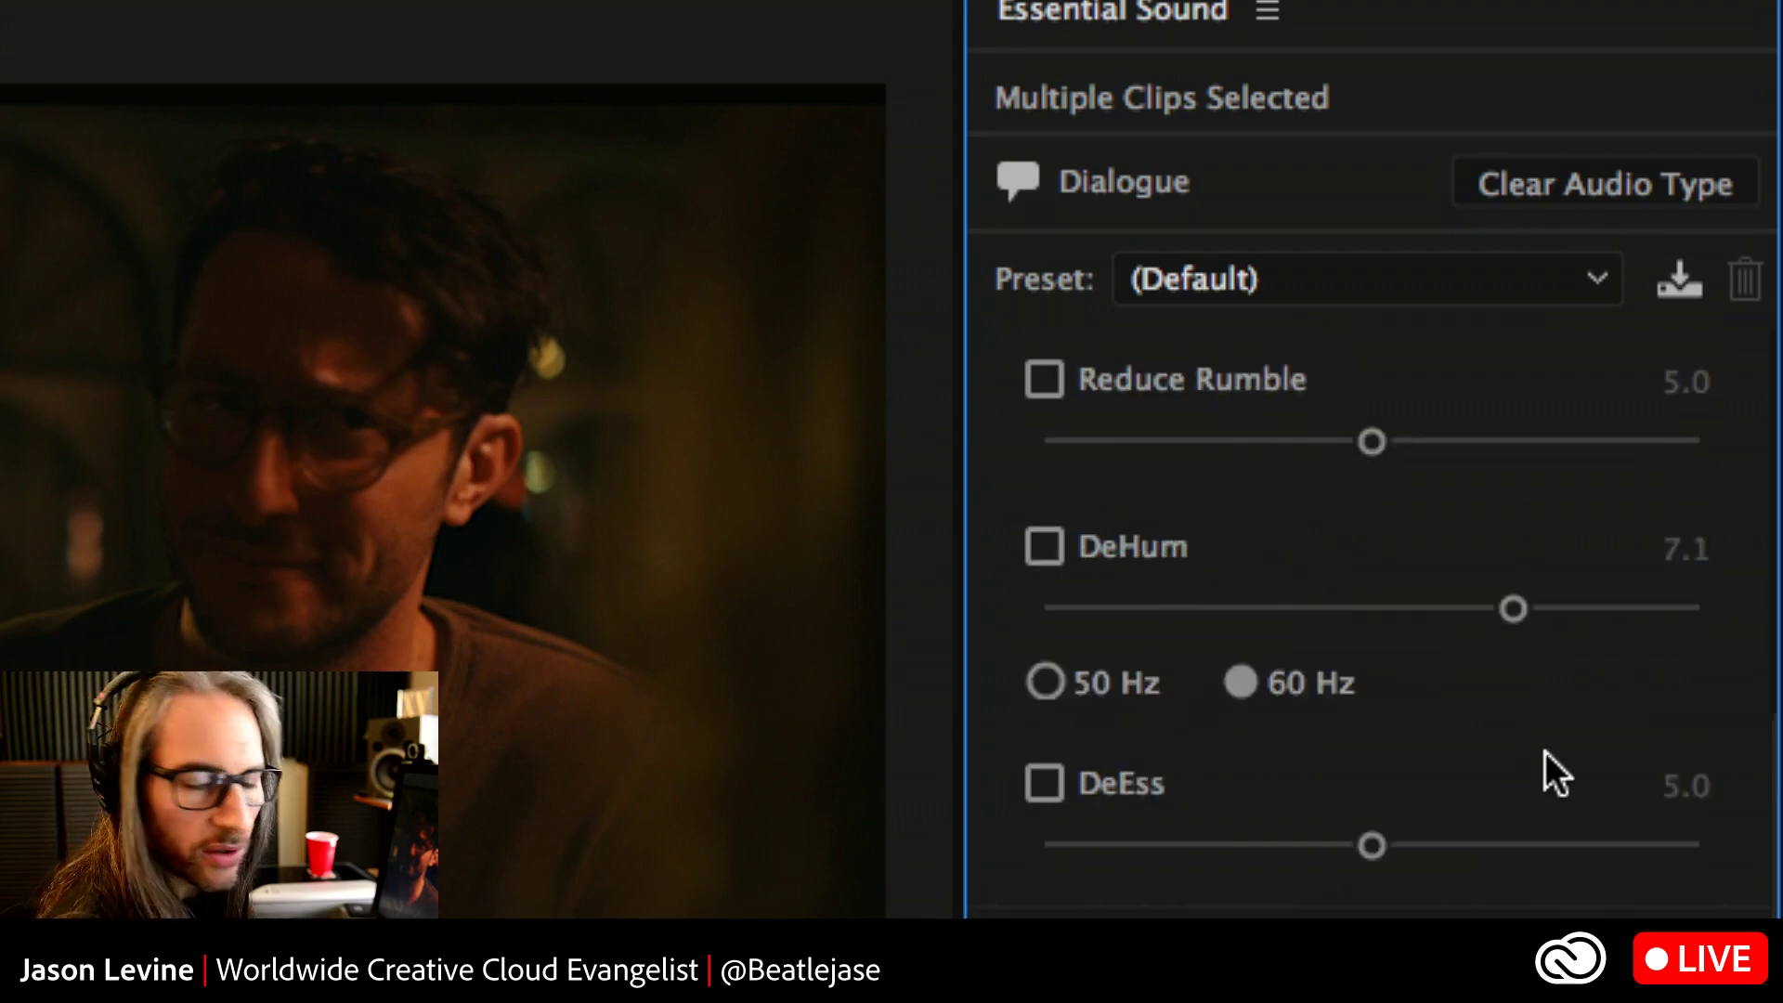
scroll(1546, 751, down, 5)
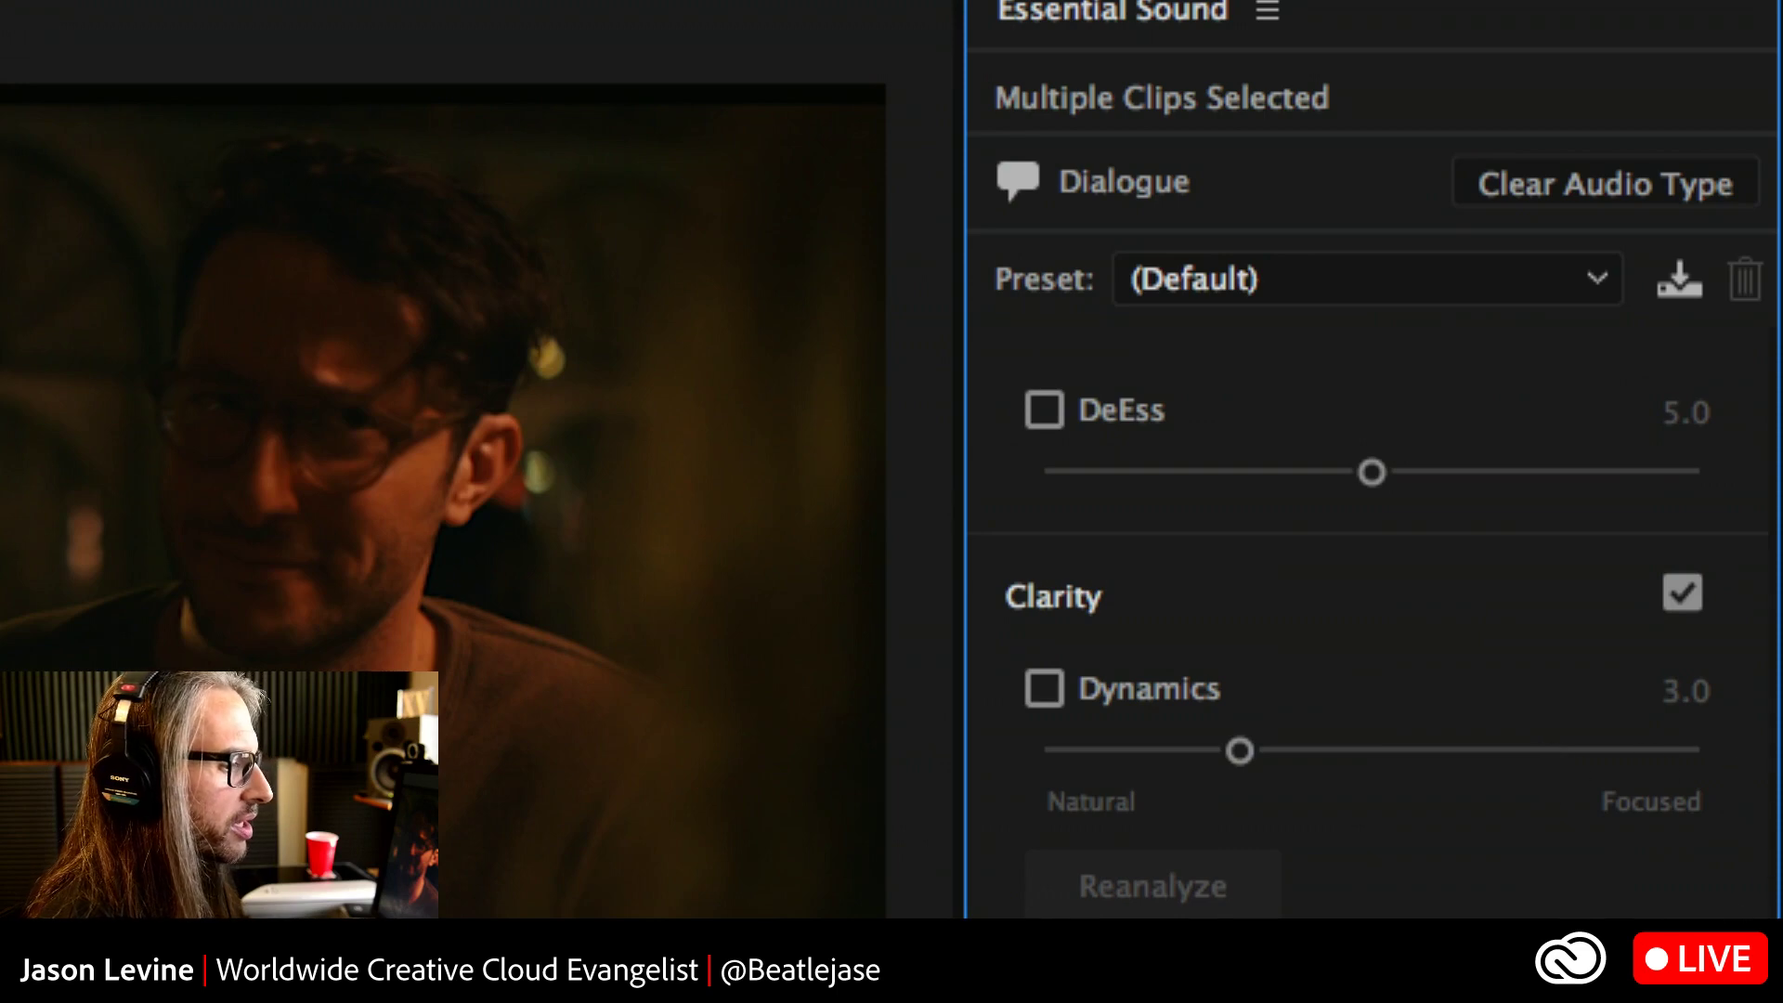
scroll(1122, 347, down, 4)
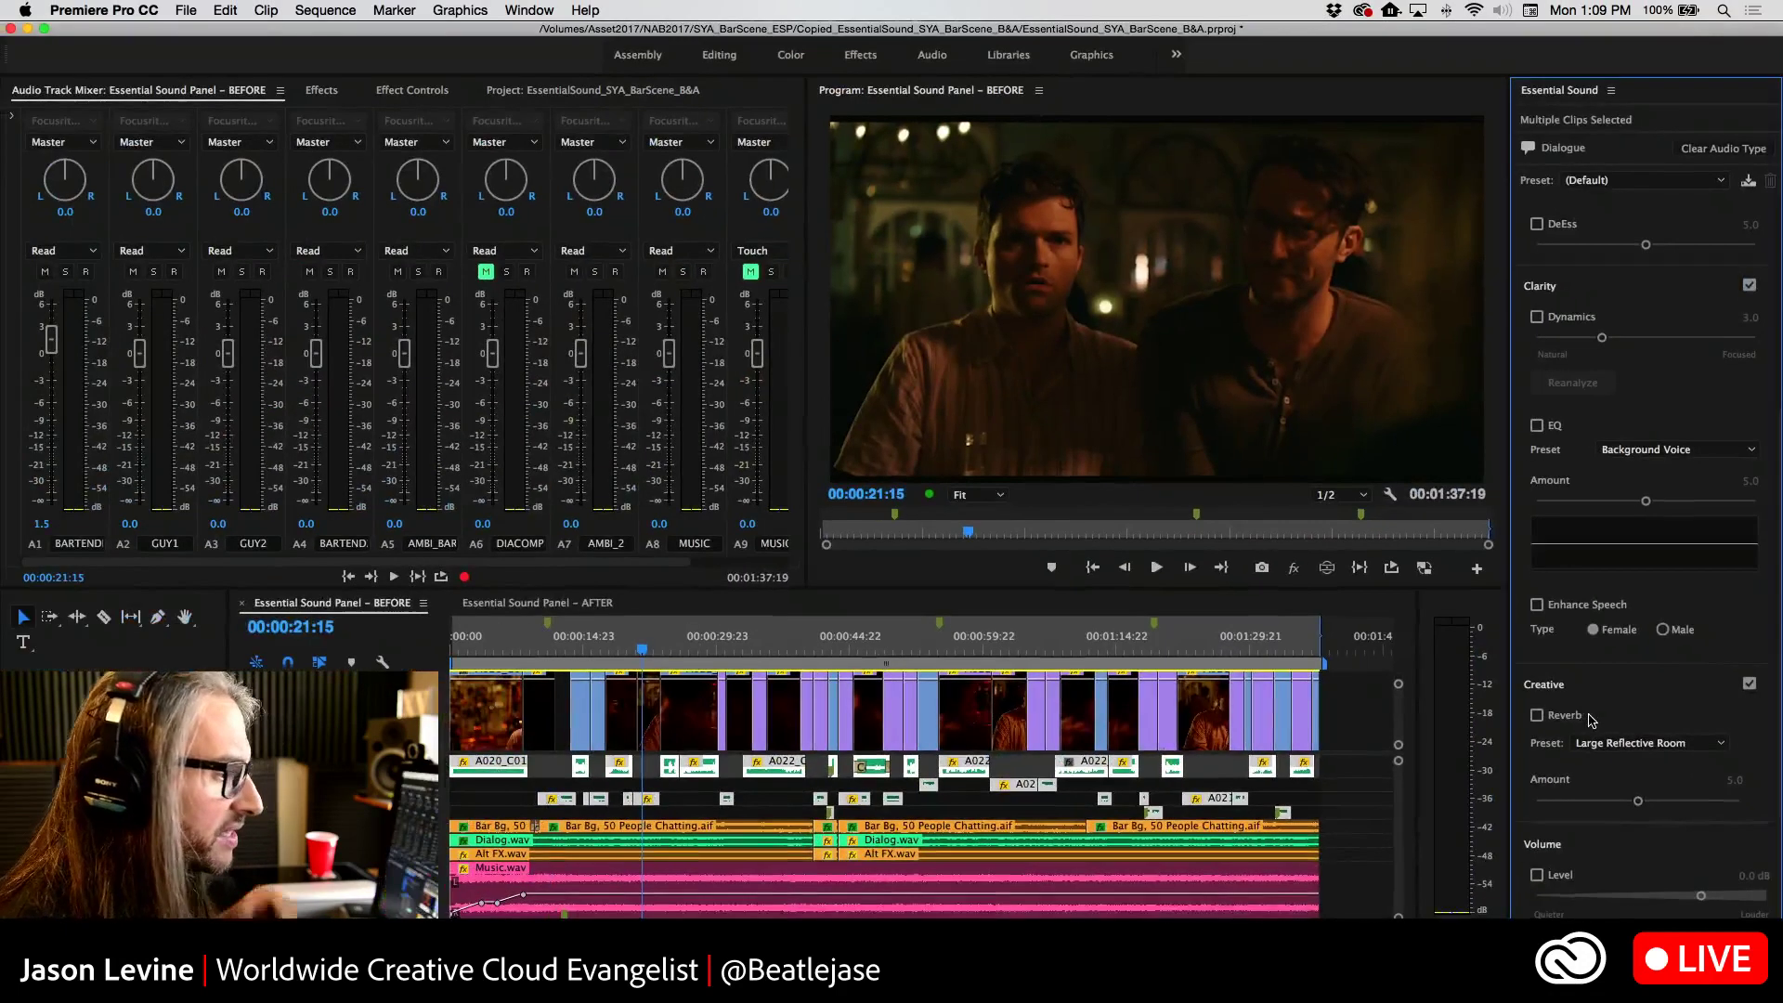
scroll(1636, 478, up, 5)
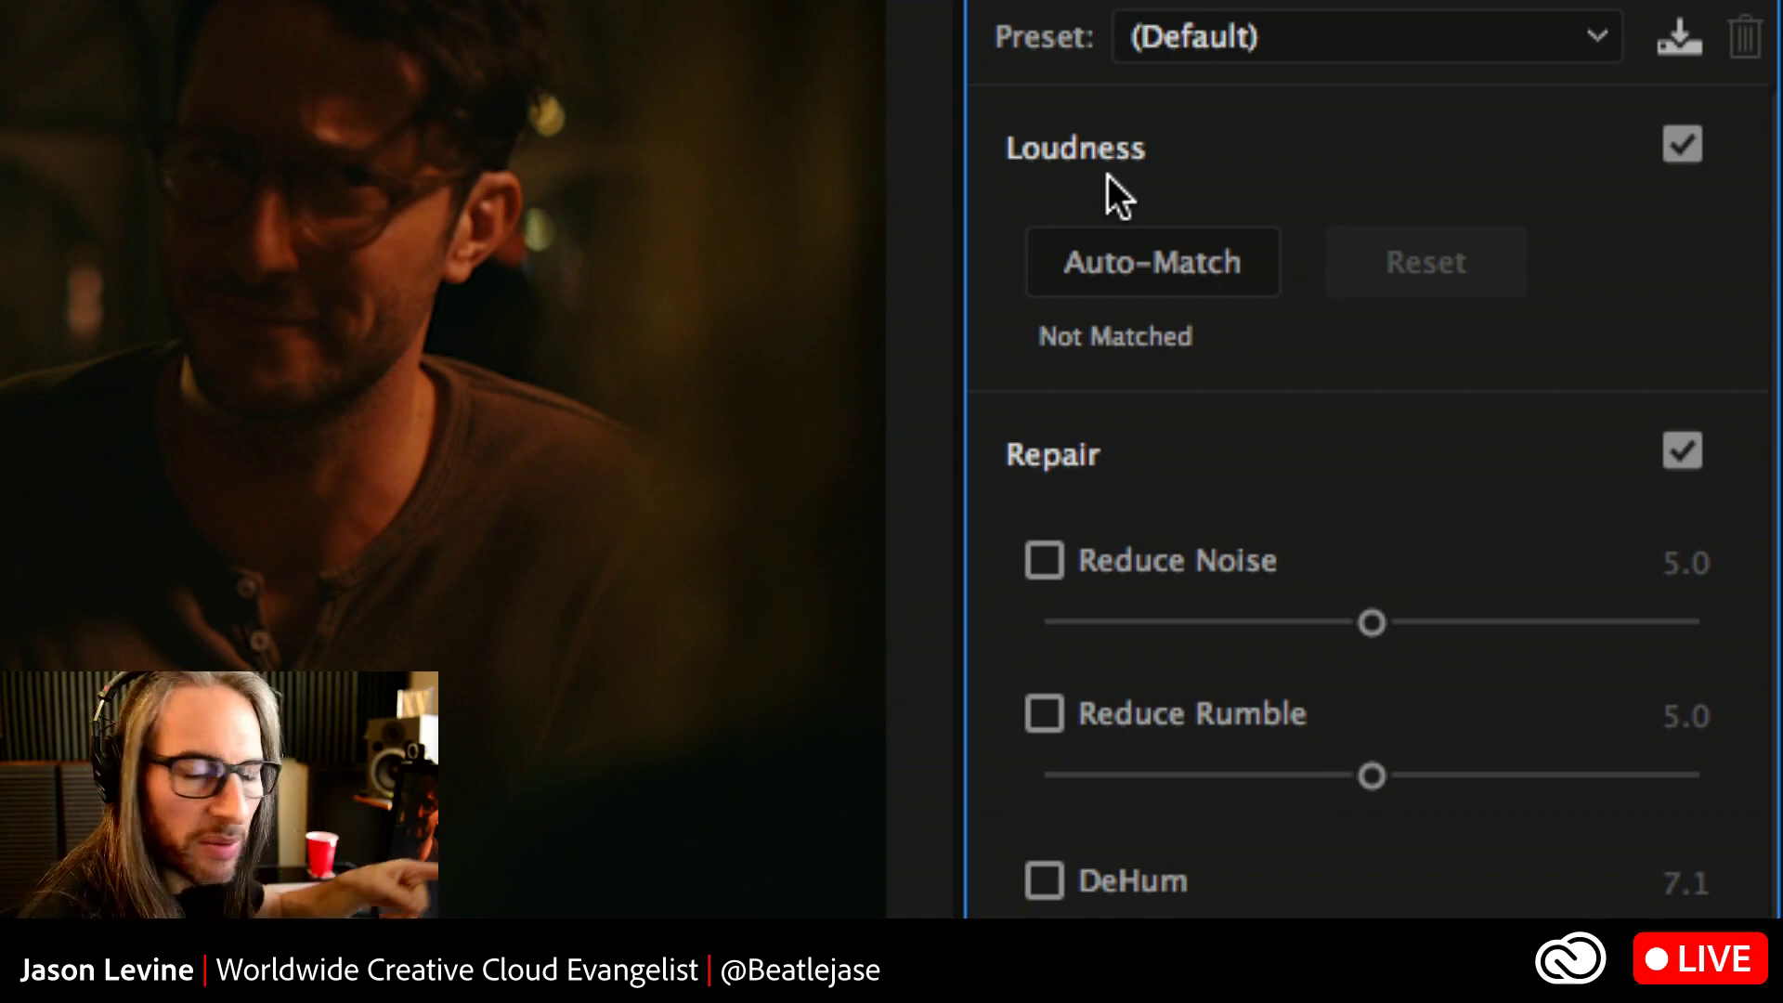
Auto-match the loudness of the selected dialogue clips and move the playhead to 00:00:08:21
click(1168, 263)
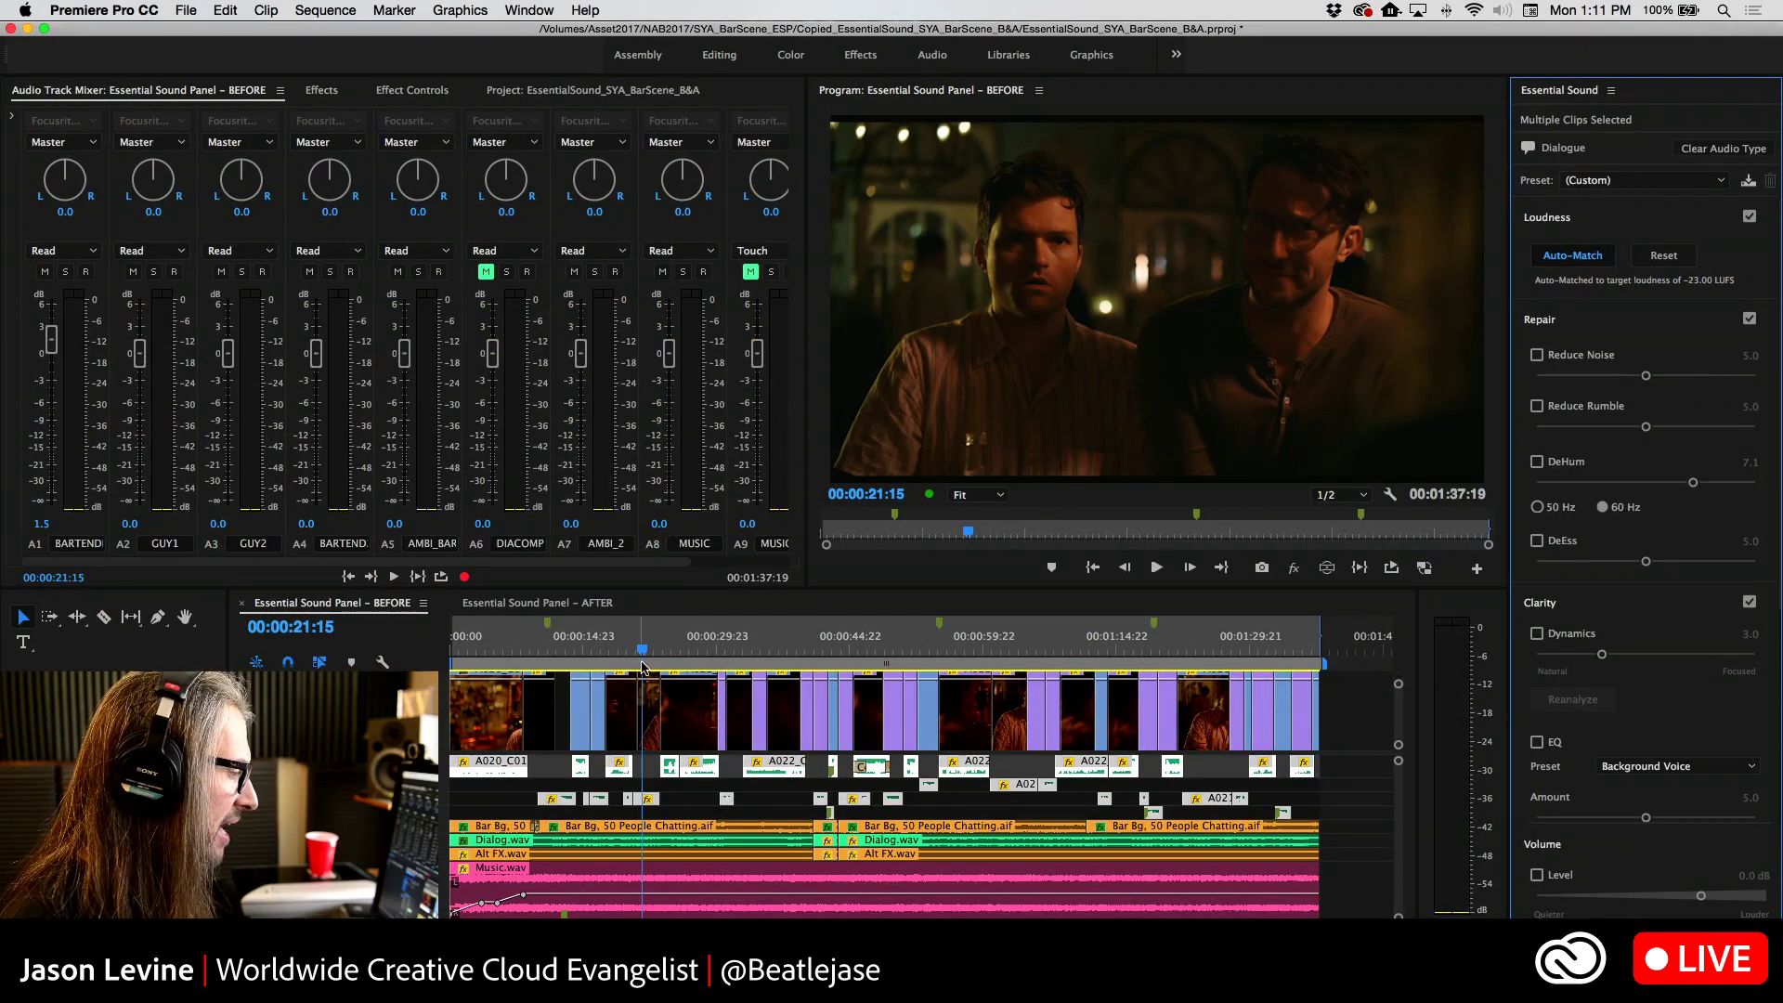
click(530, 647)
key(space)
key(space)
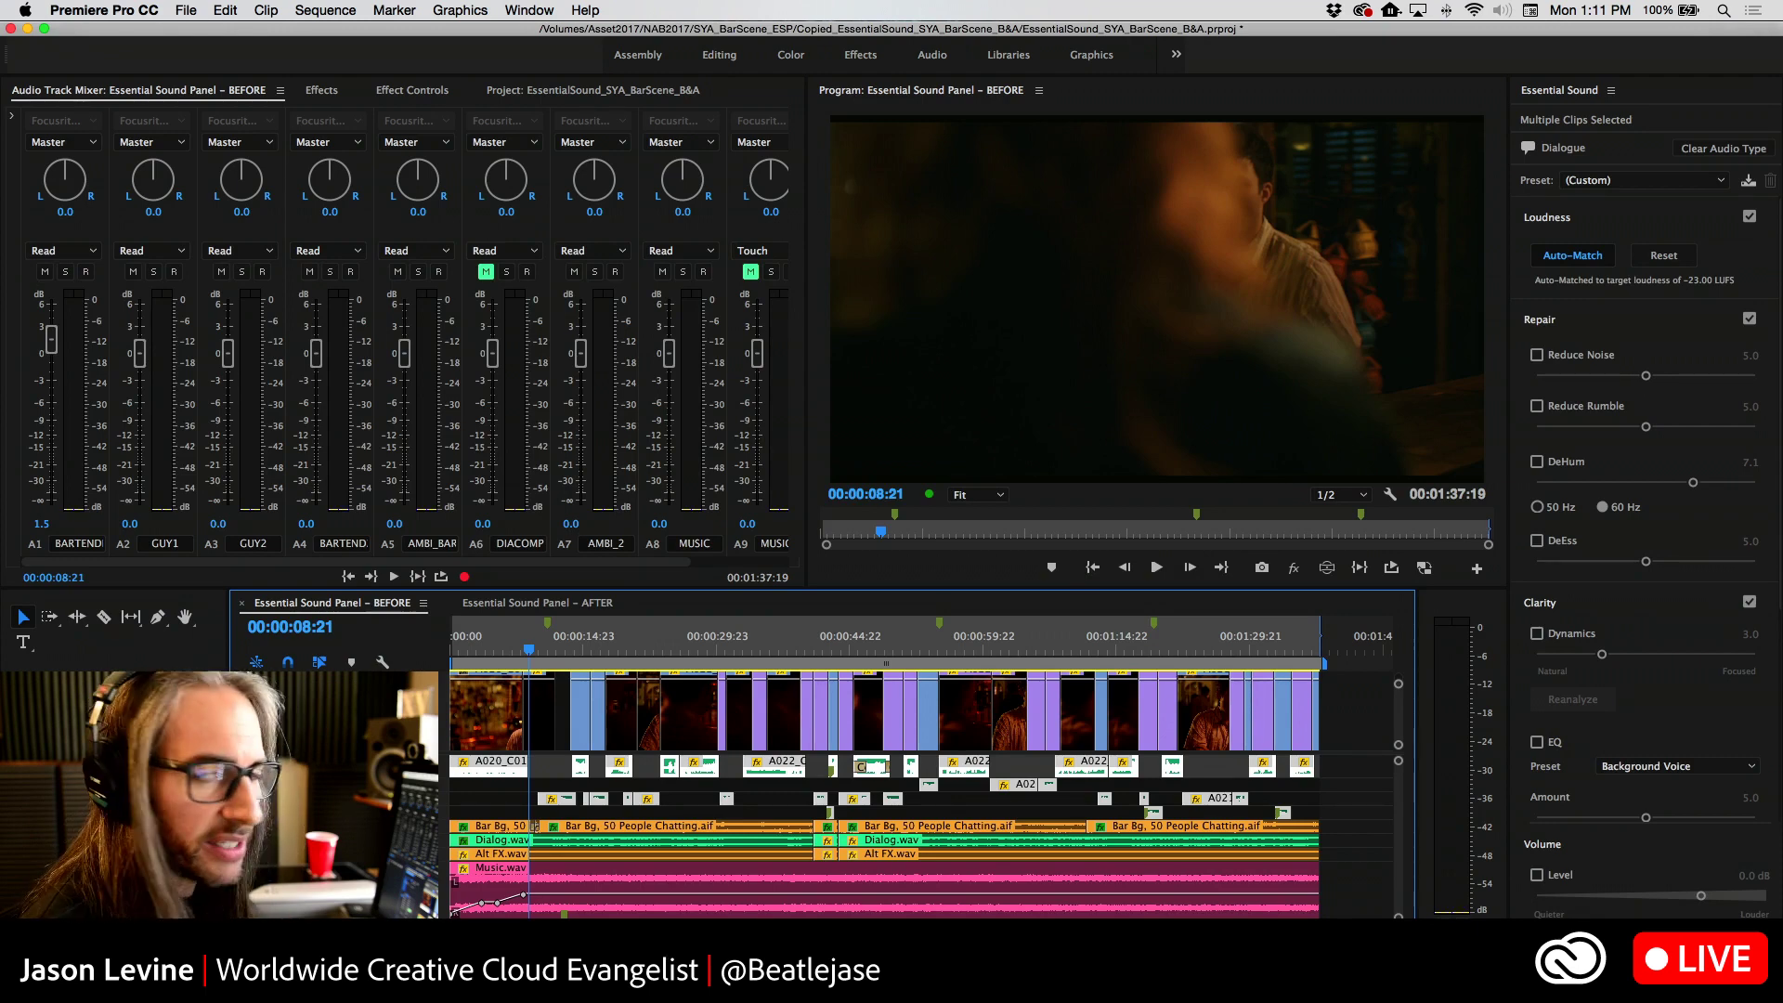
Audition the loudness-matched dialogue in the full mix from 00:00:08:21, with the Analogue 6 input muted in Focusrite Control
key(super+Tab)
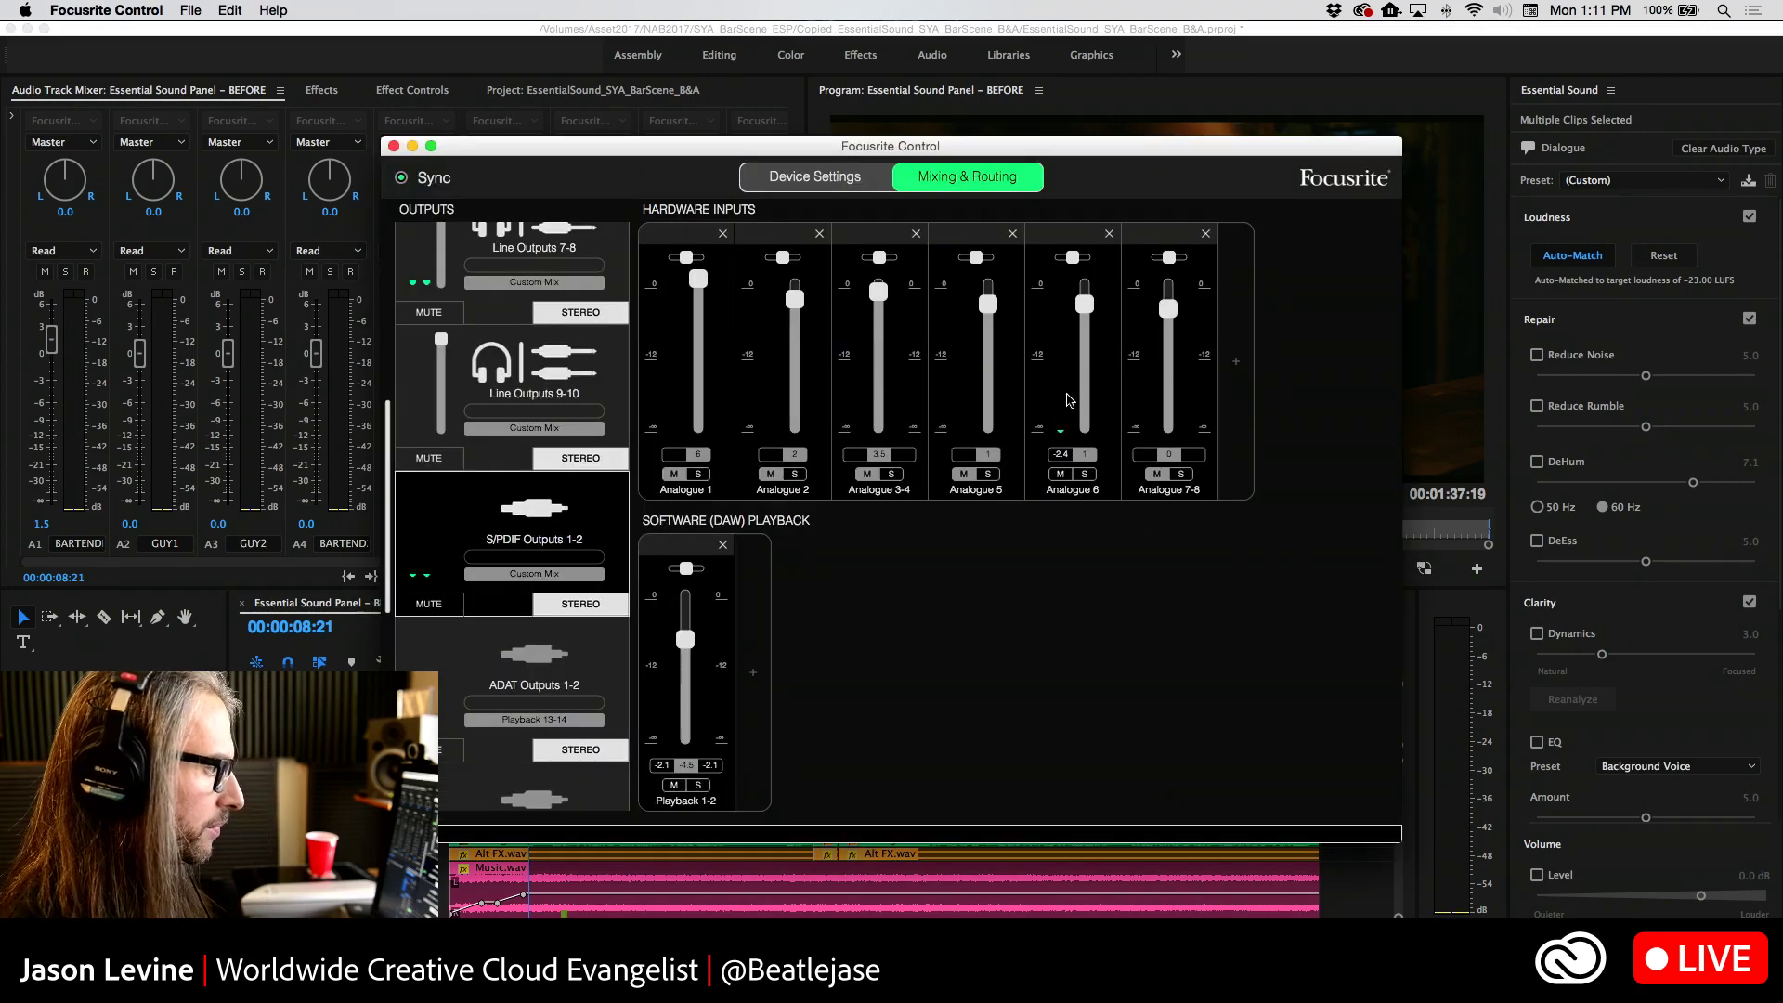
click(1057, 475)
click(239, 594)
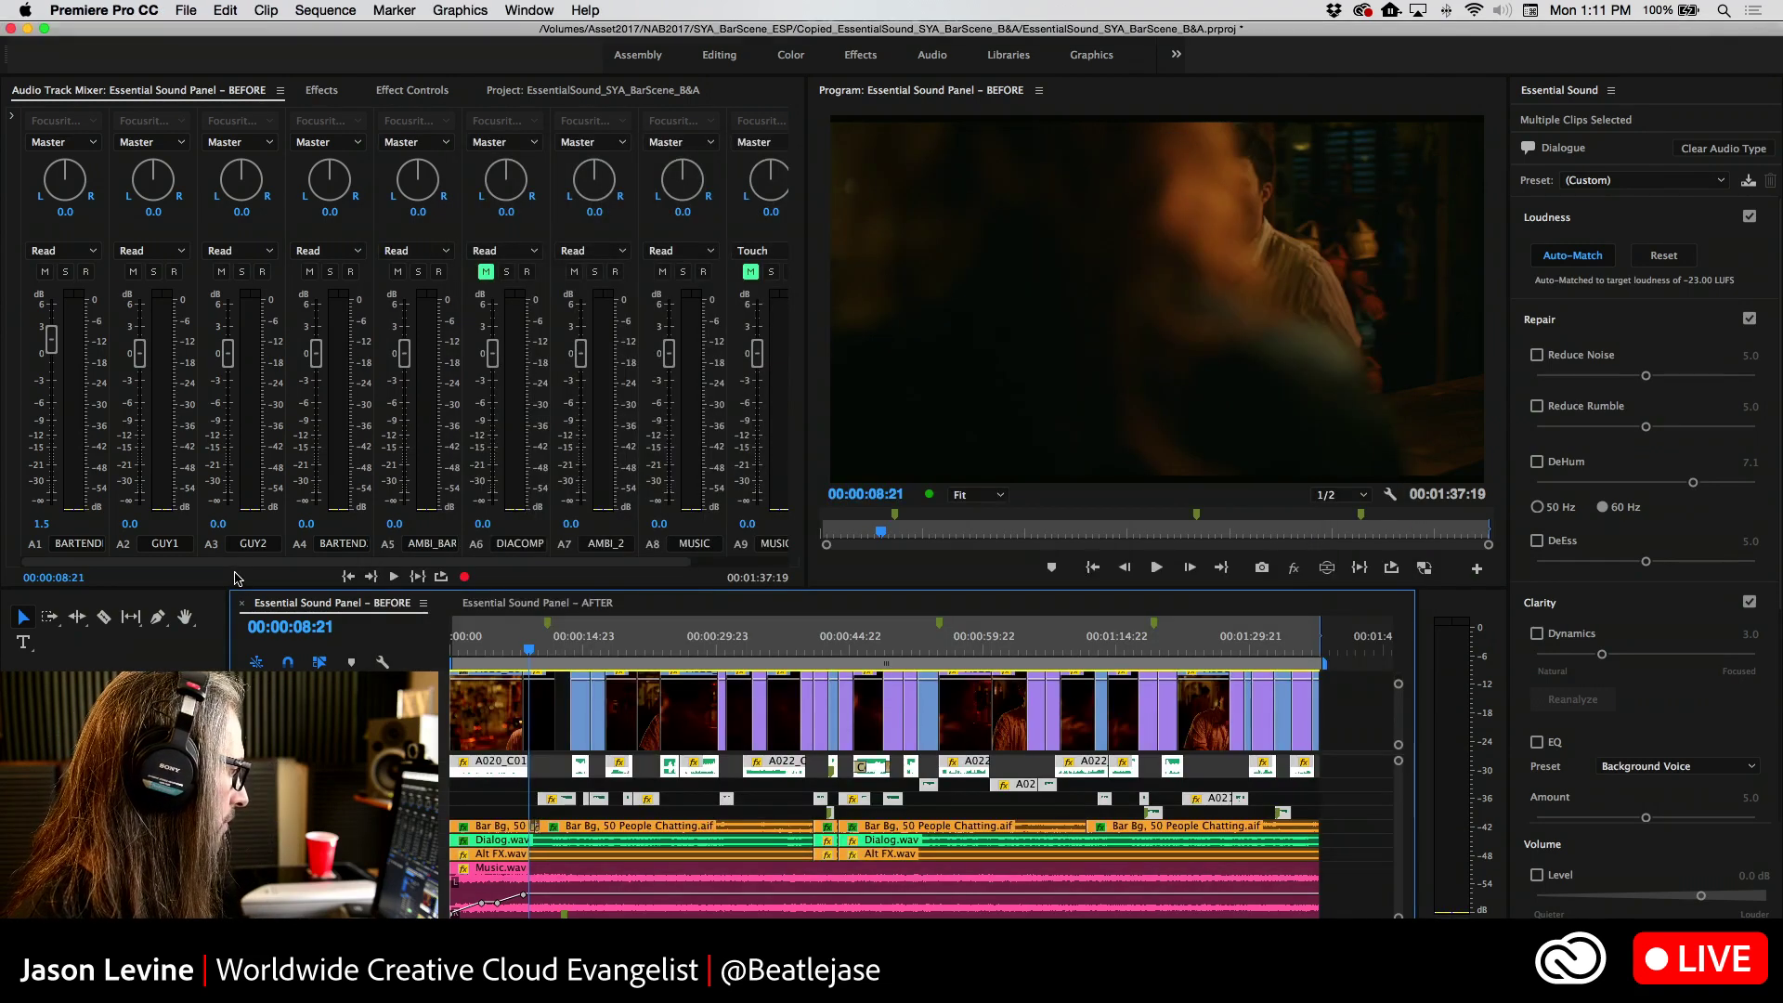
key(space)
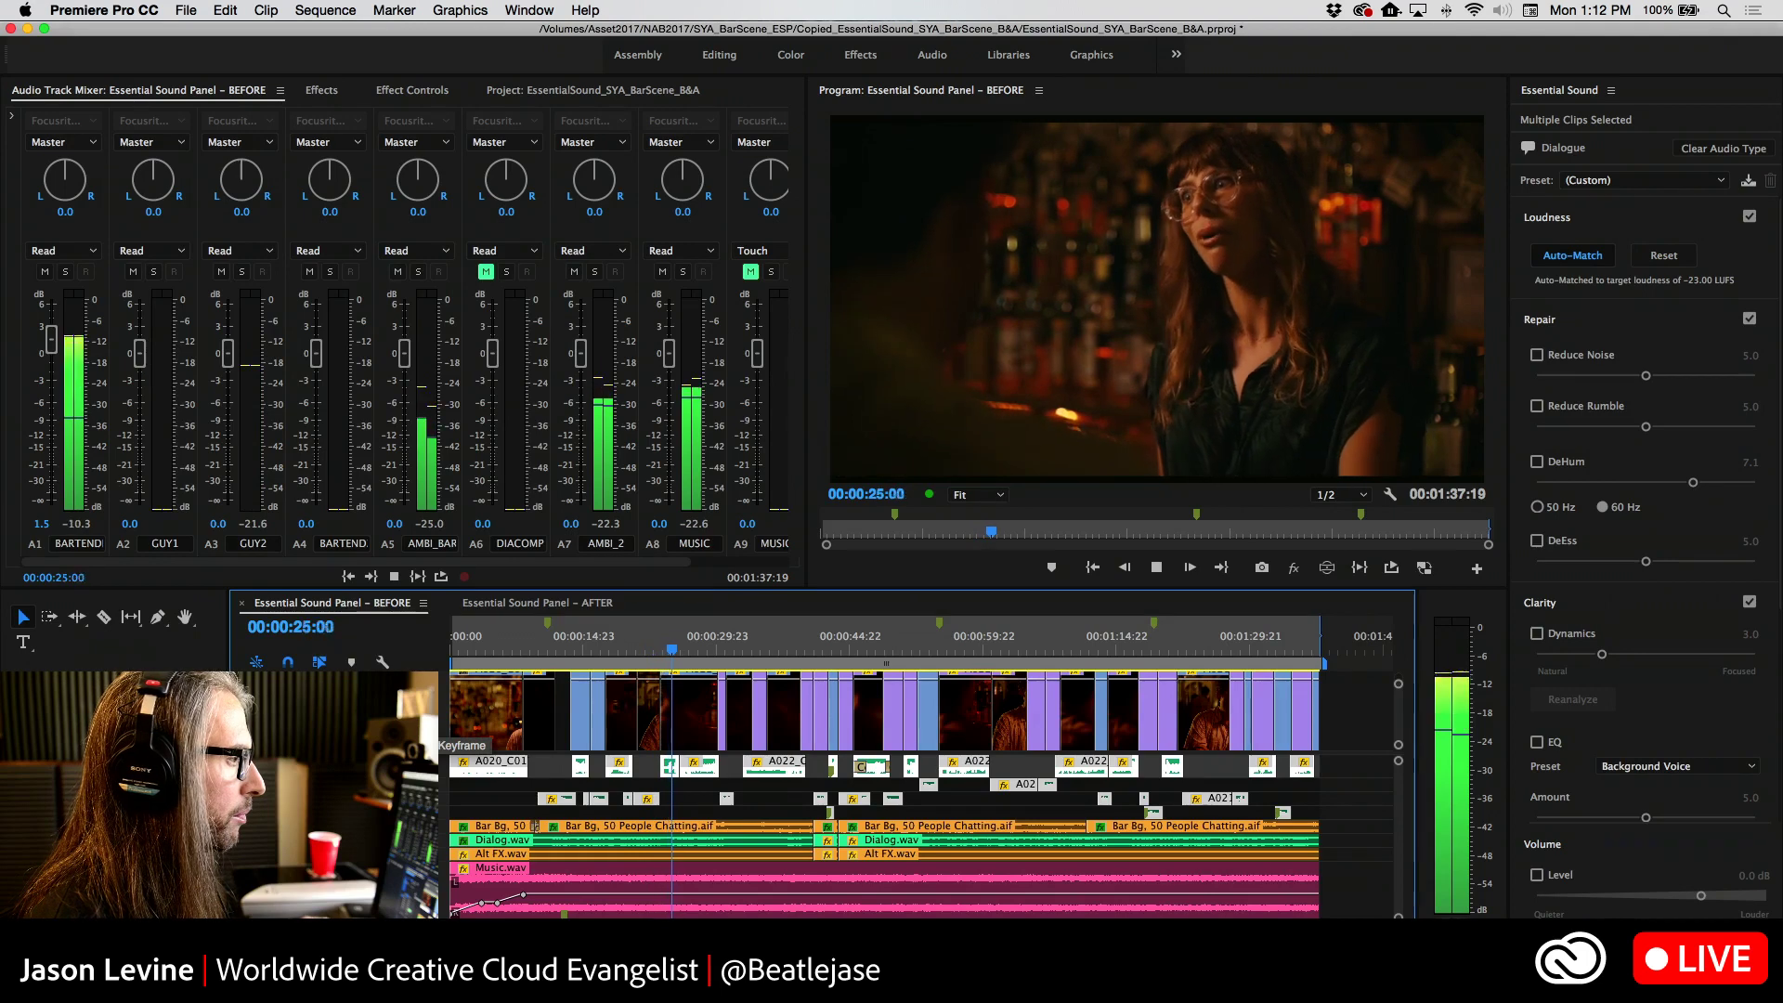
key(space)
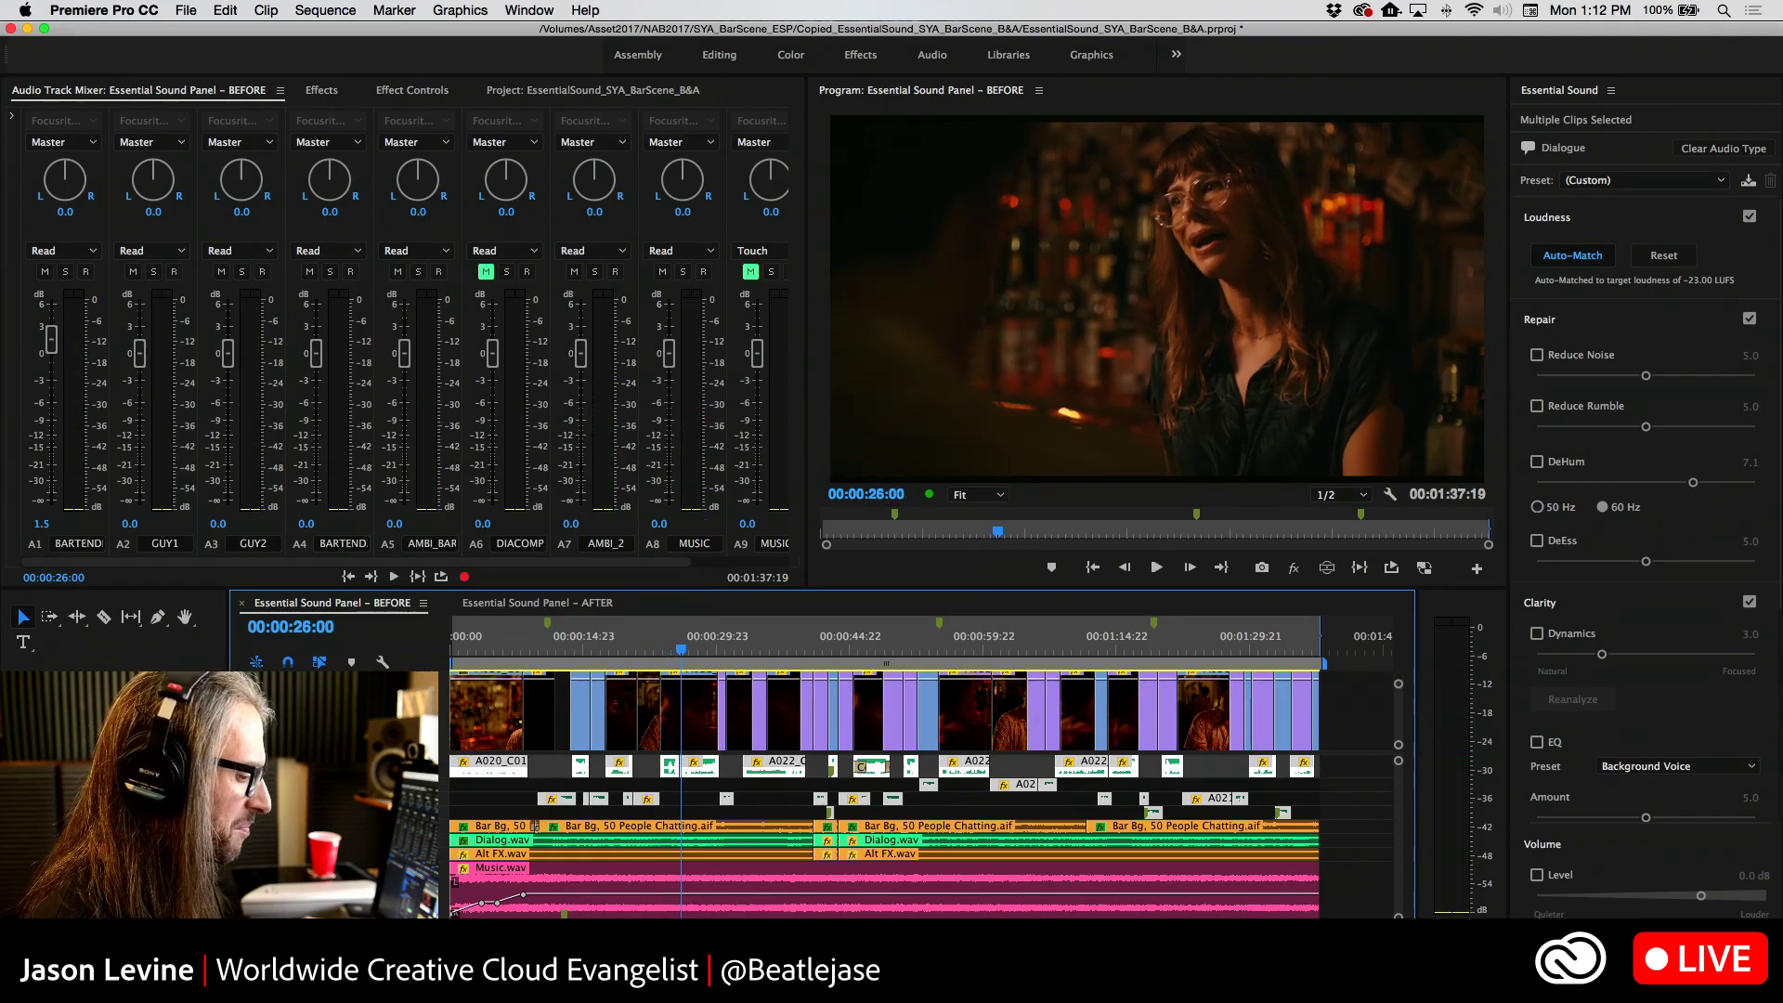
key(super+Tab)
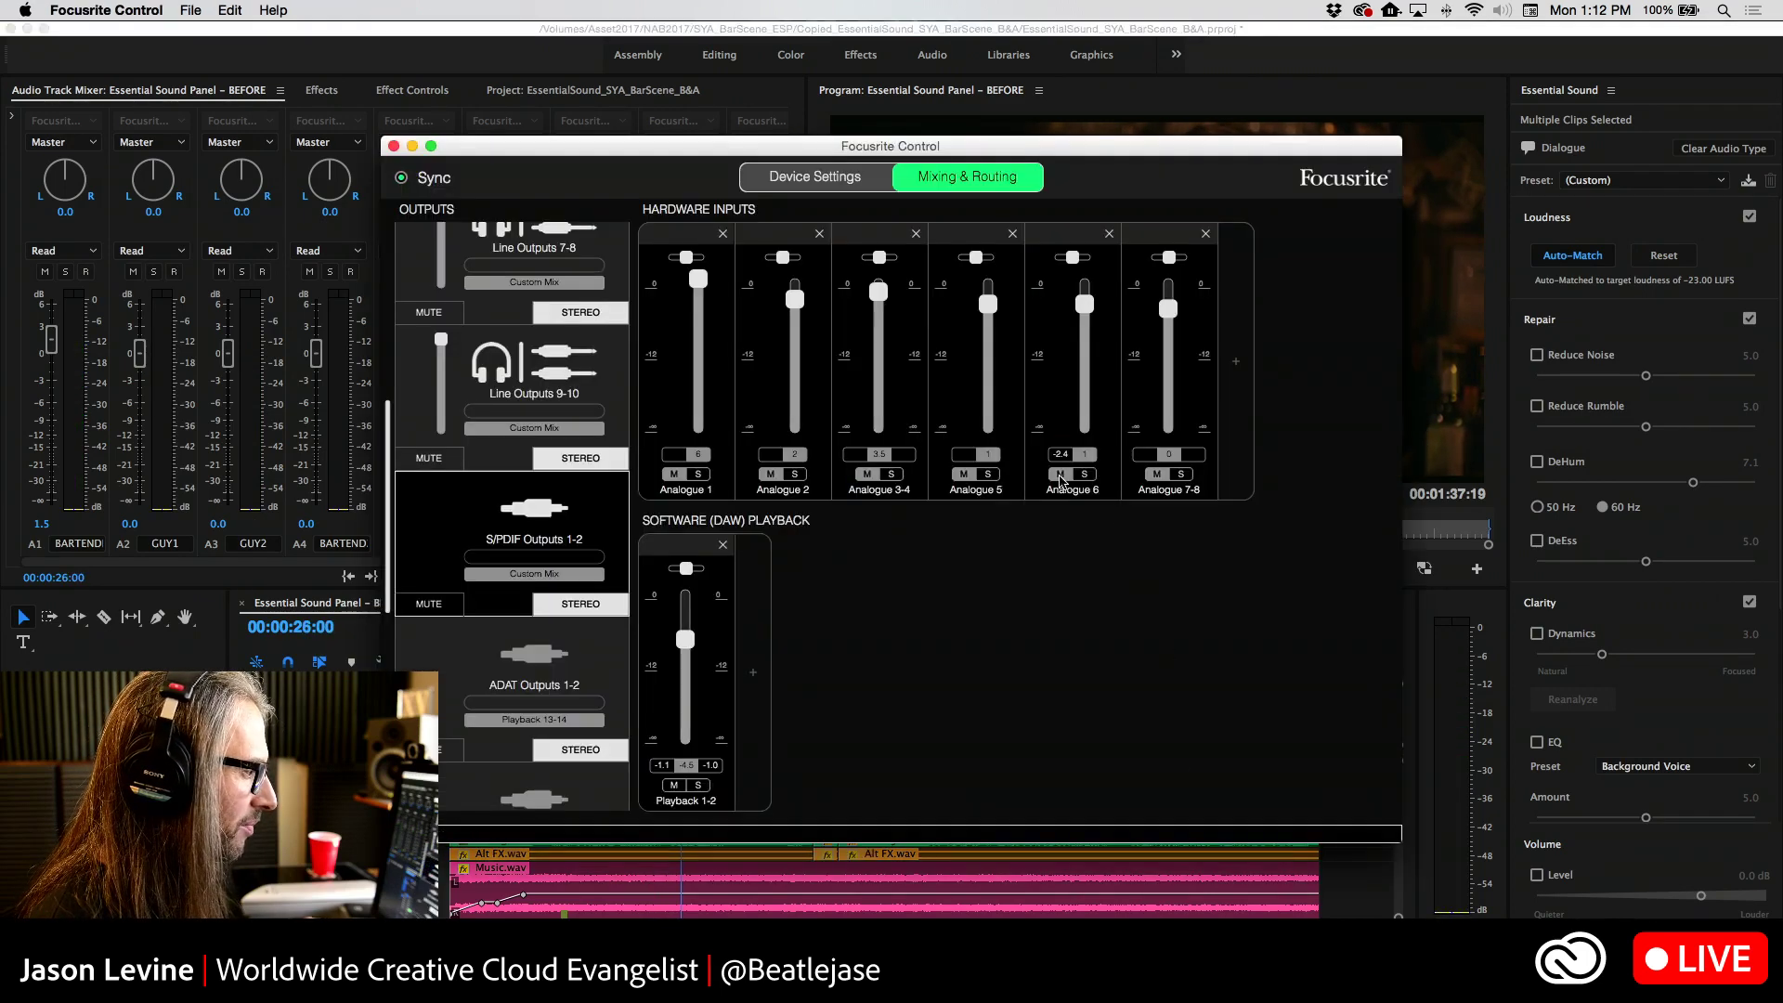
click(1465, 692)
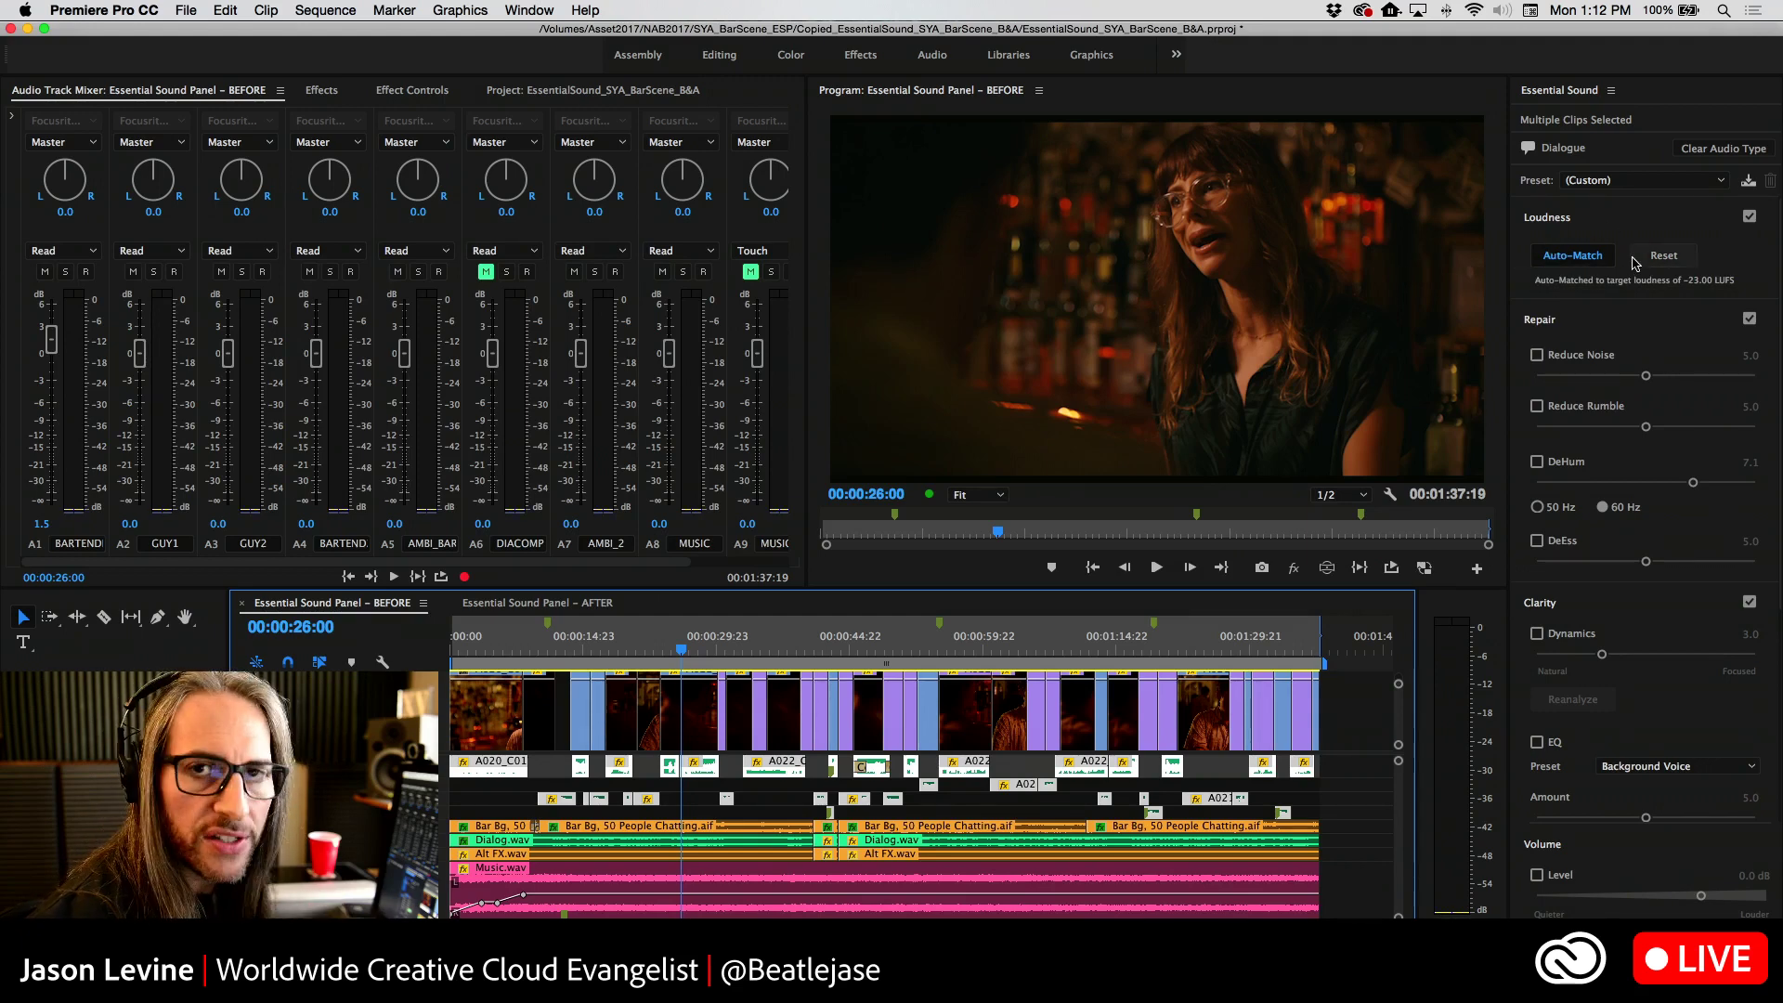
Audition the auto-matched dialogue with tracks A1 to A4 soloed, playing the passage from about 00:00:17:13 twice
click(1545, 258)
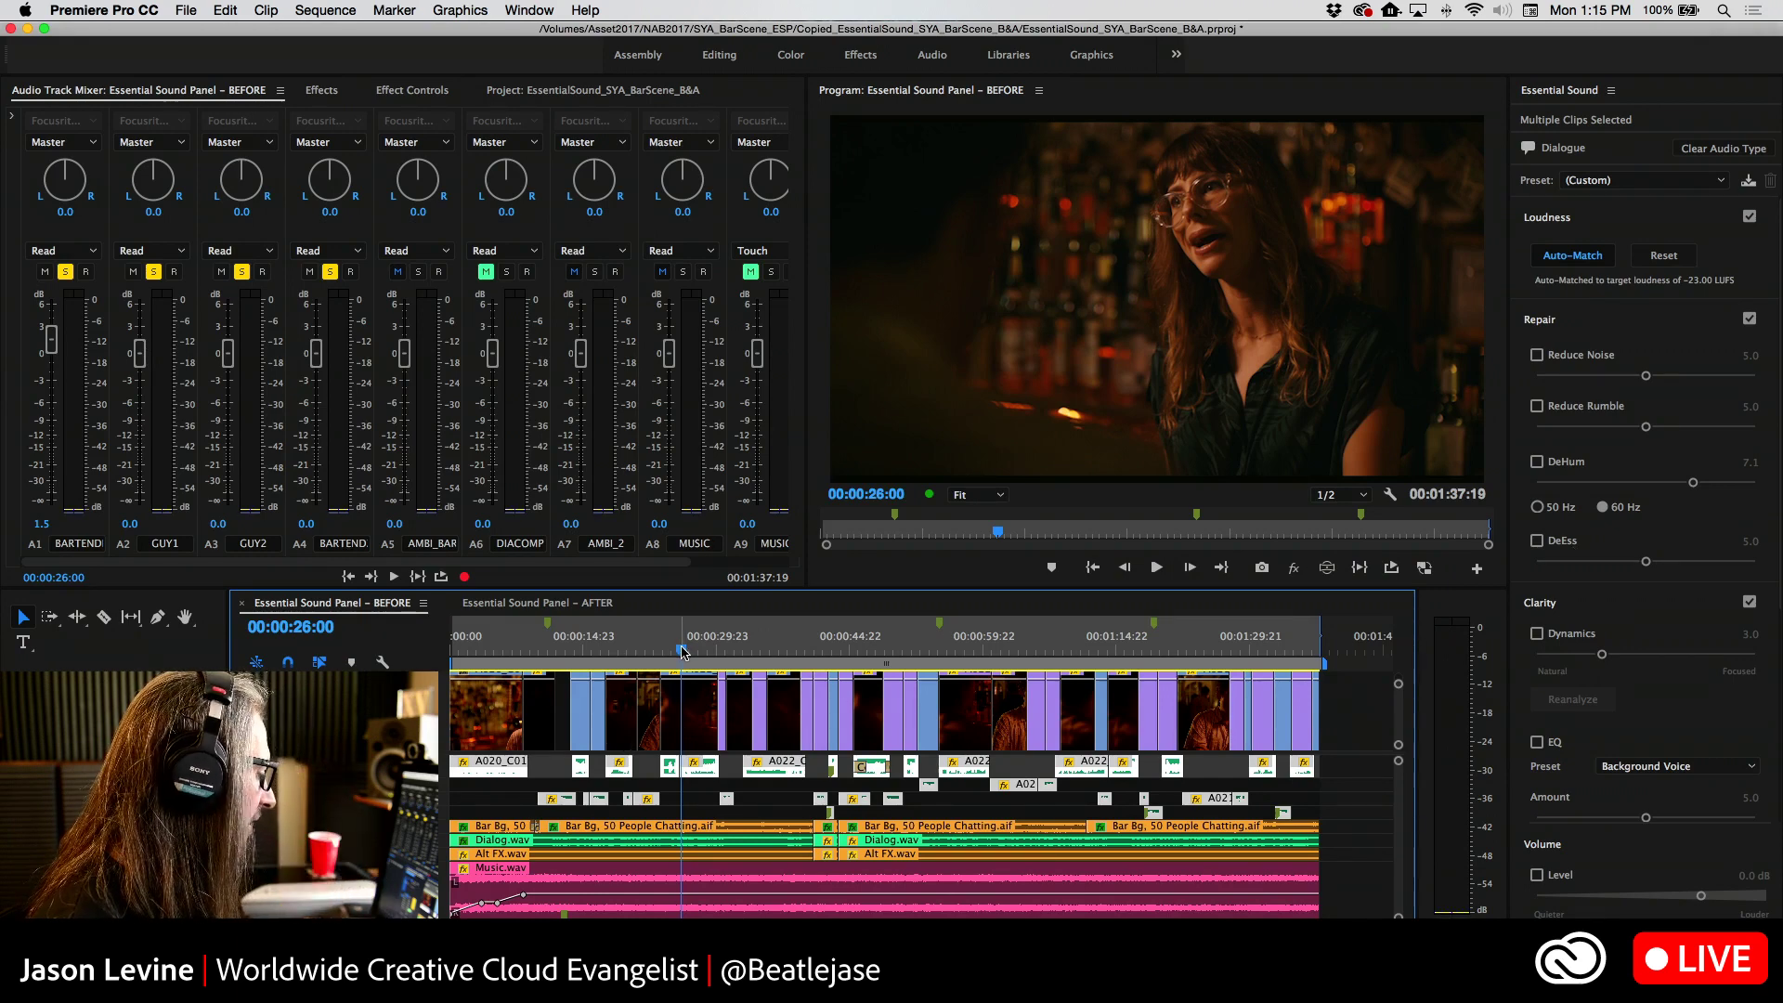
drag(680, 649, 605, 650)
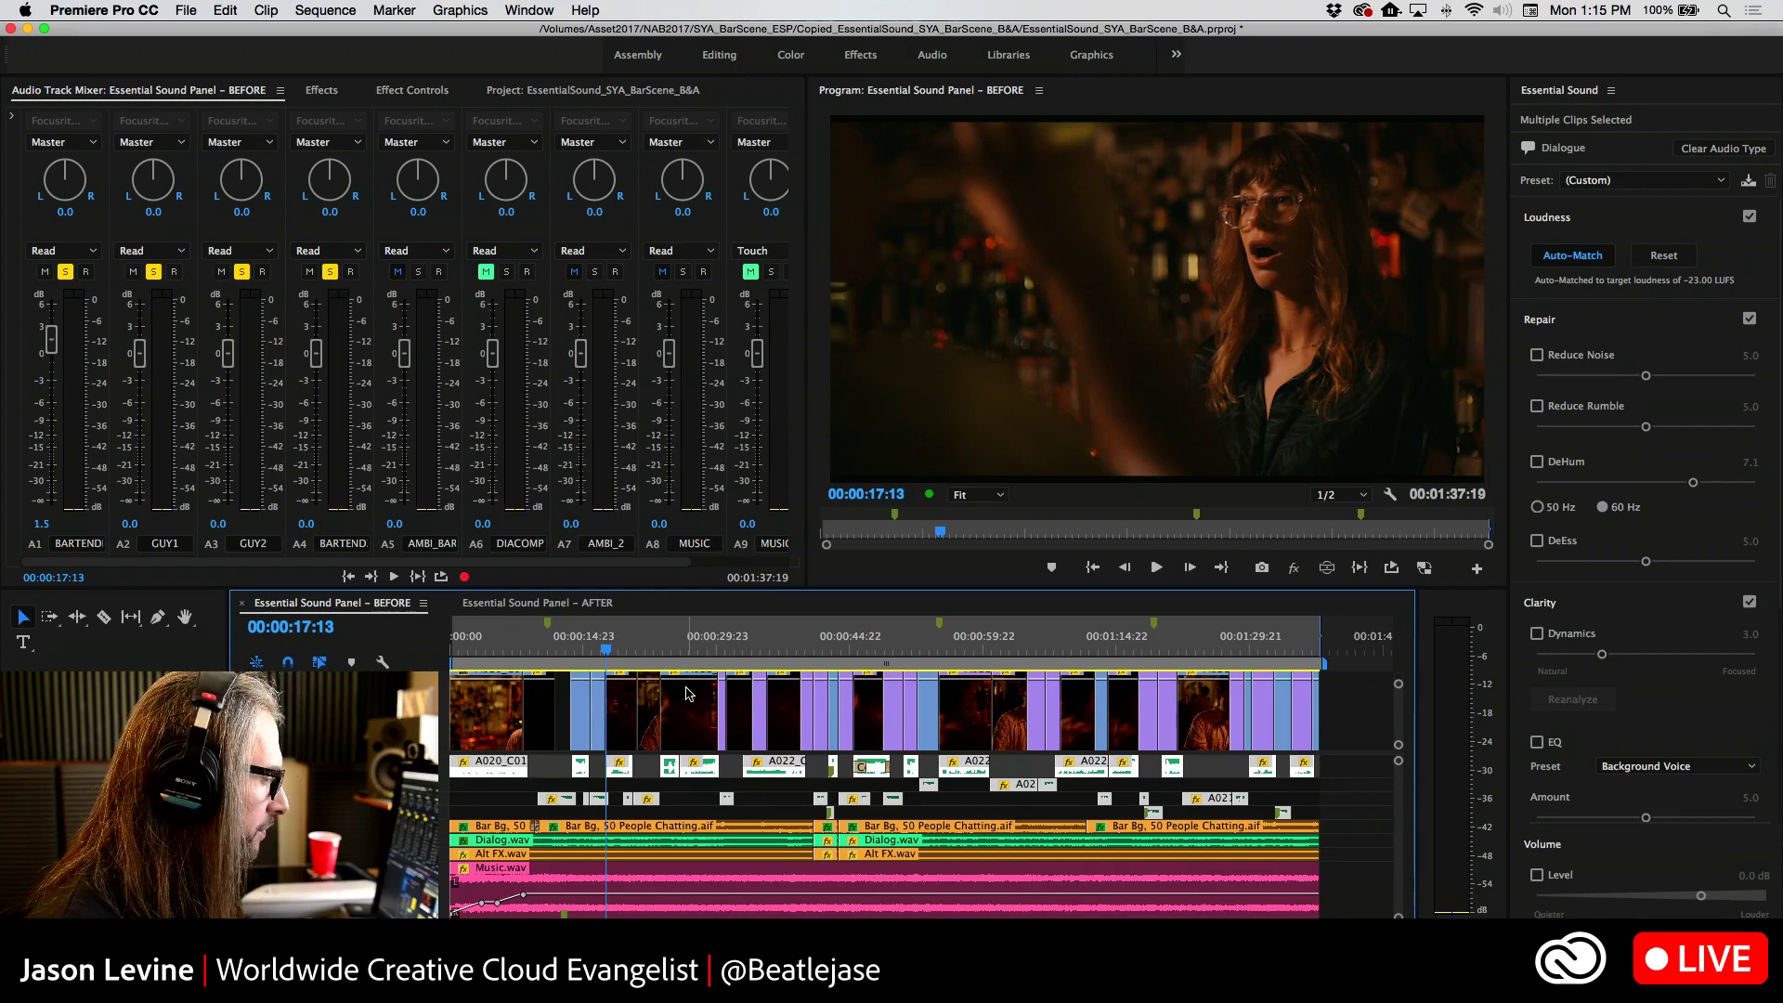
key(space)
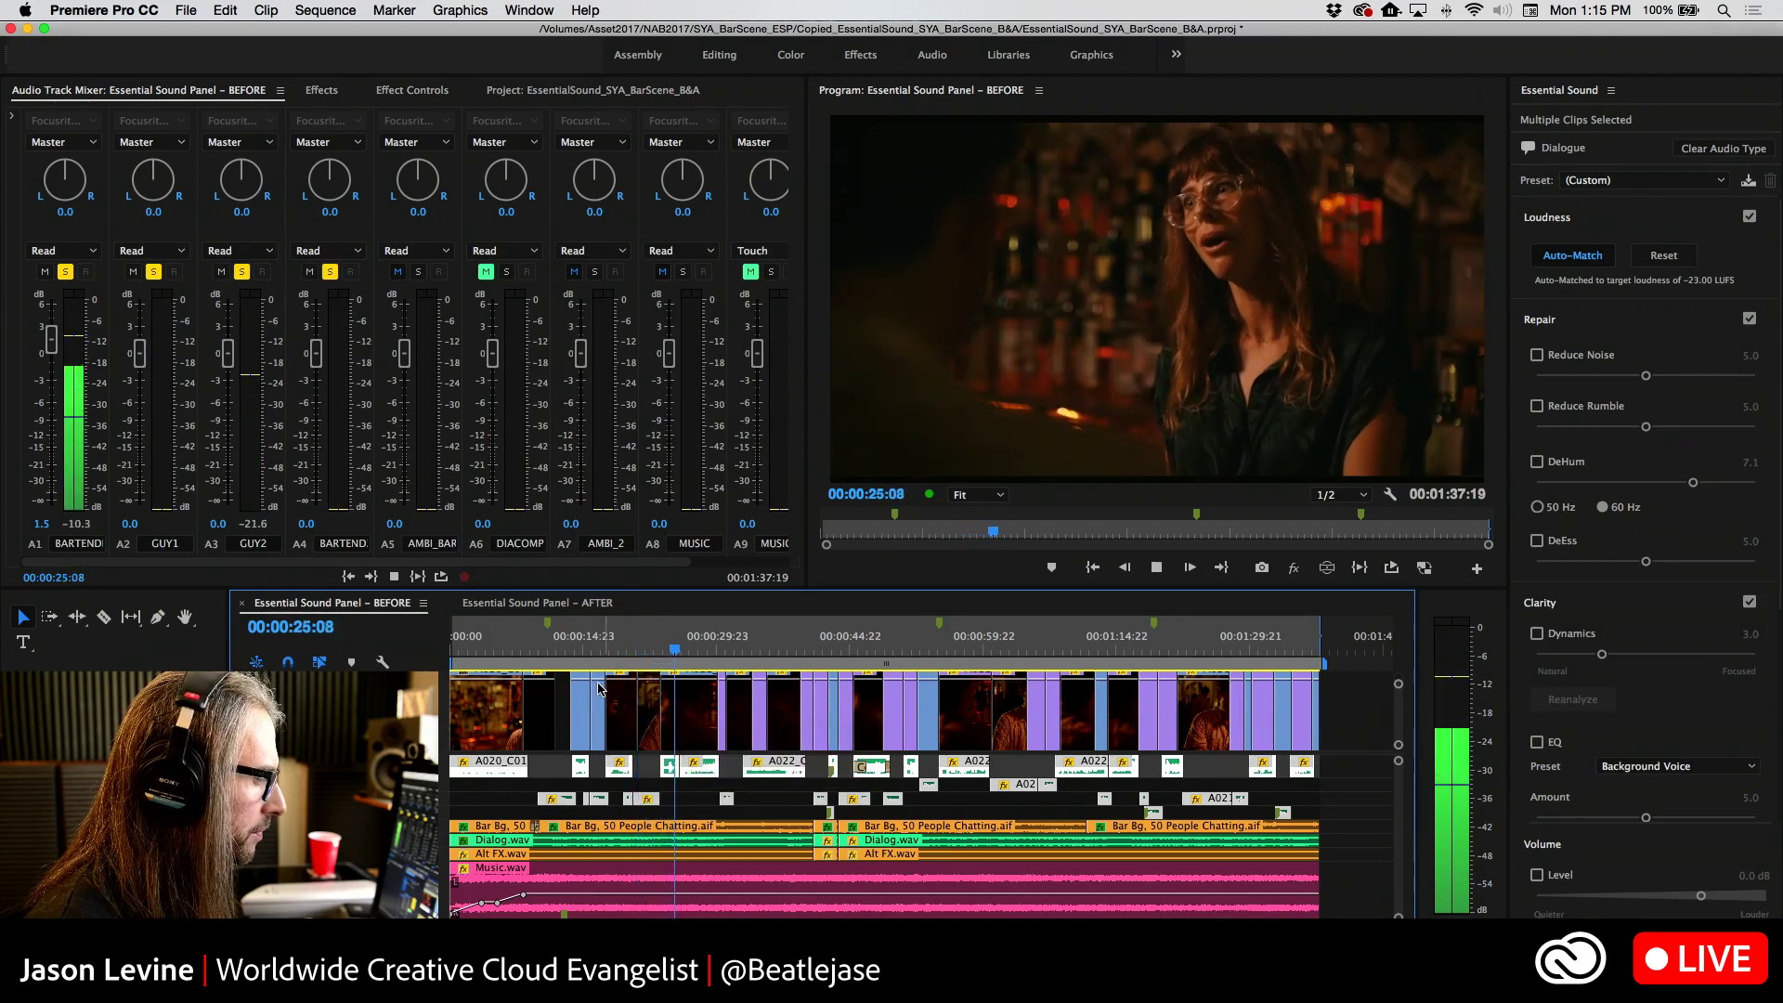
key(space)
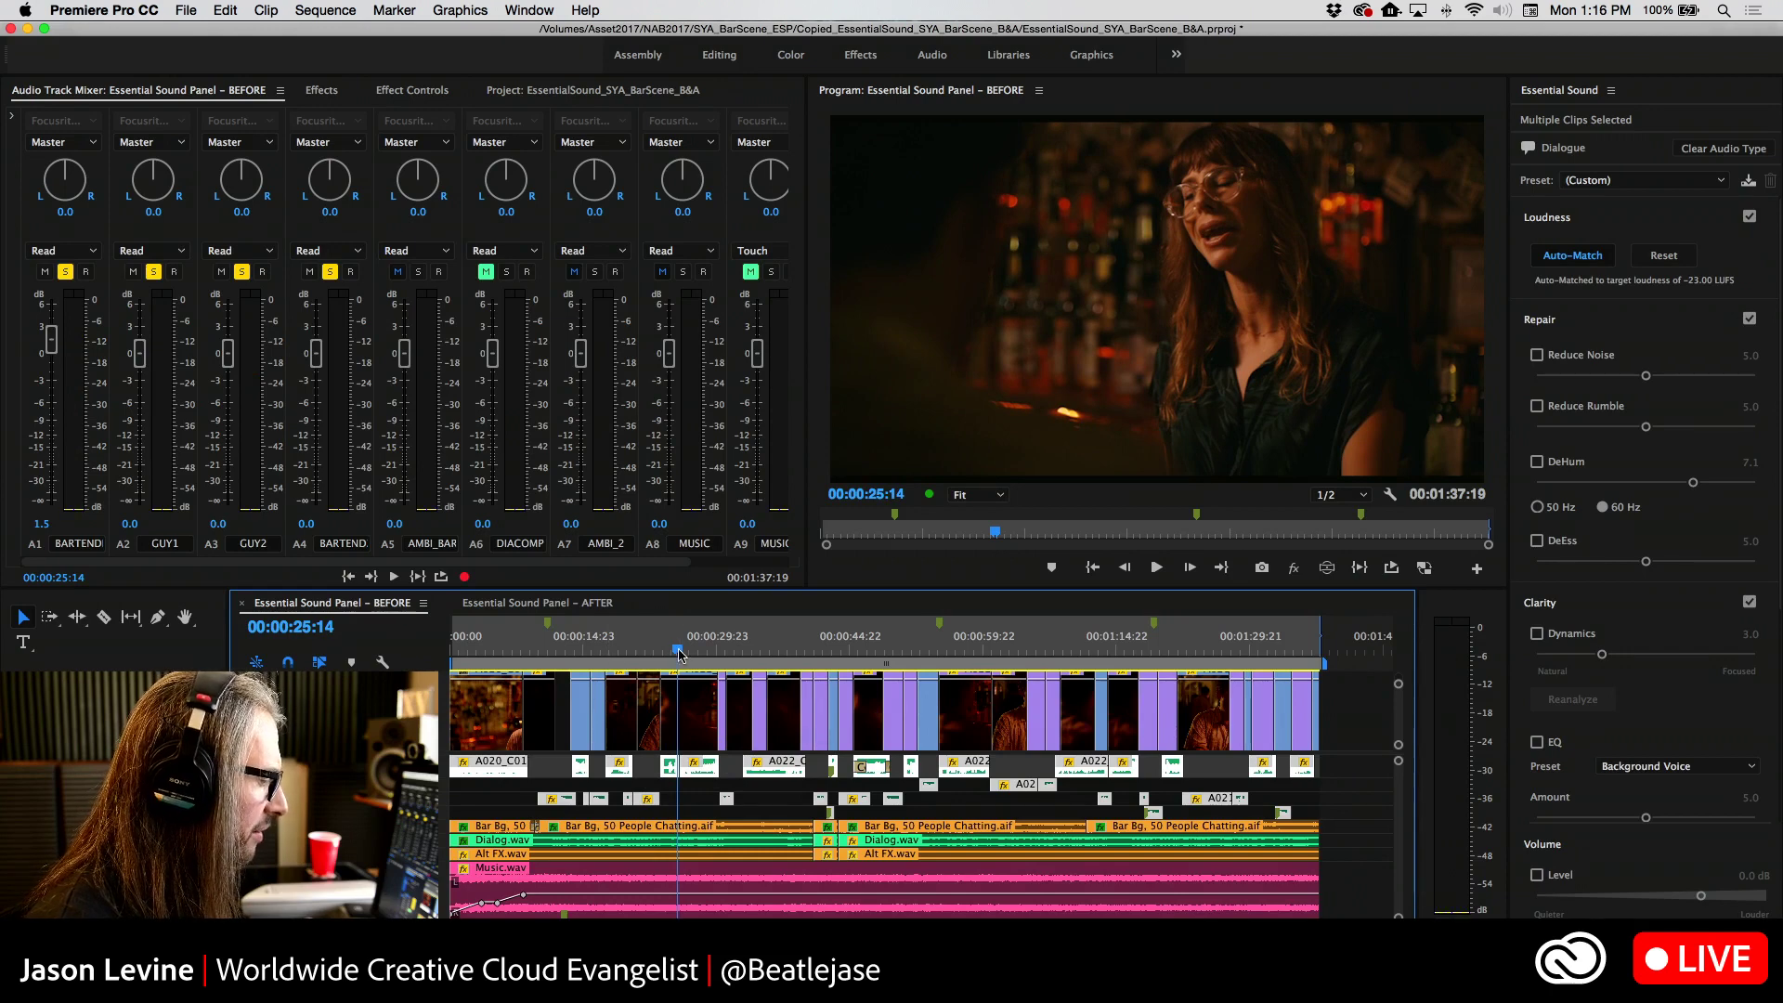
drag(679, 655, 610, 650)
key(space)
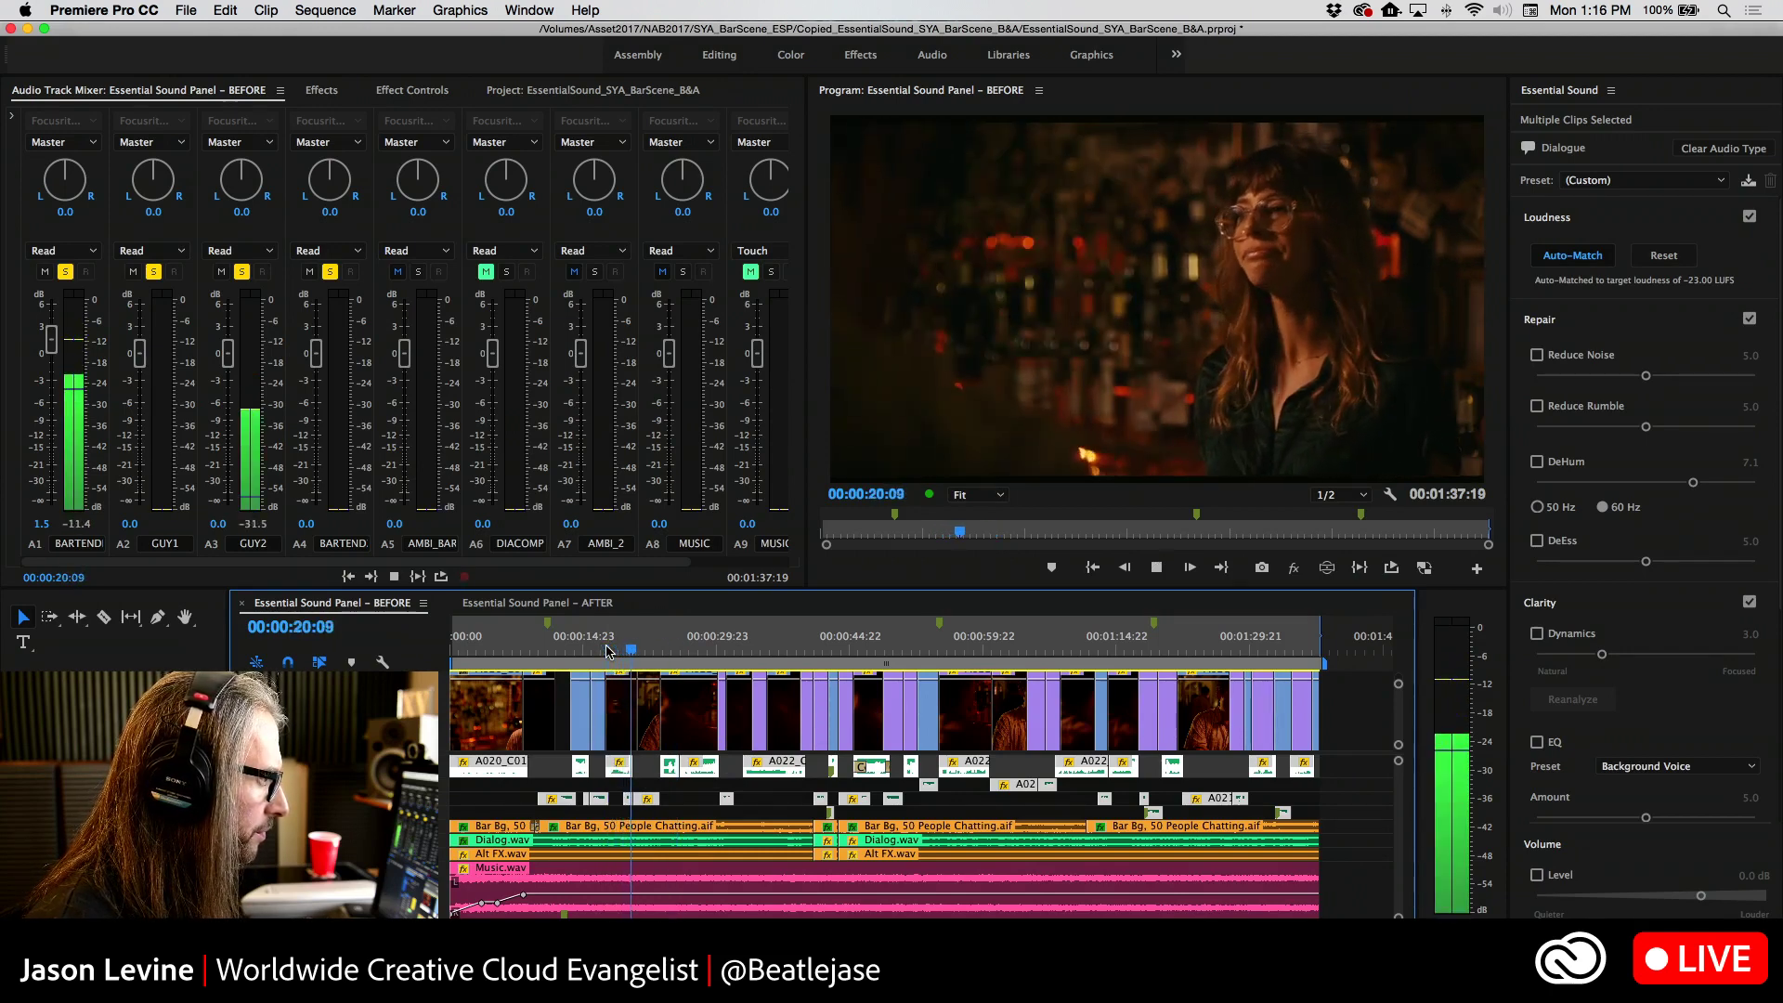
key(space)
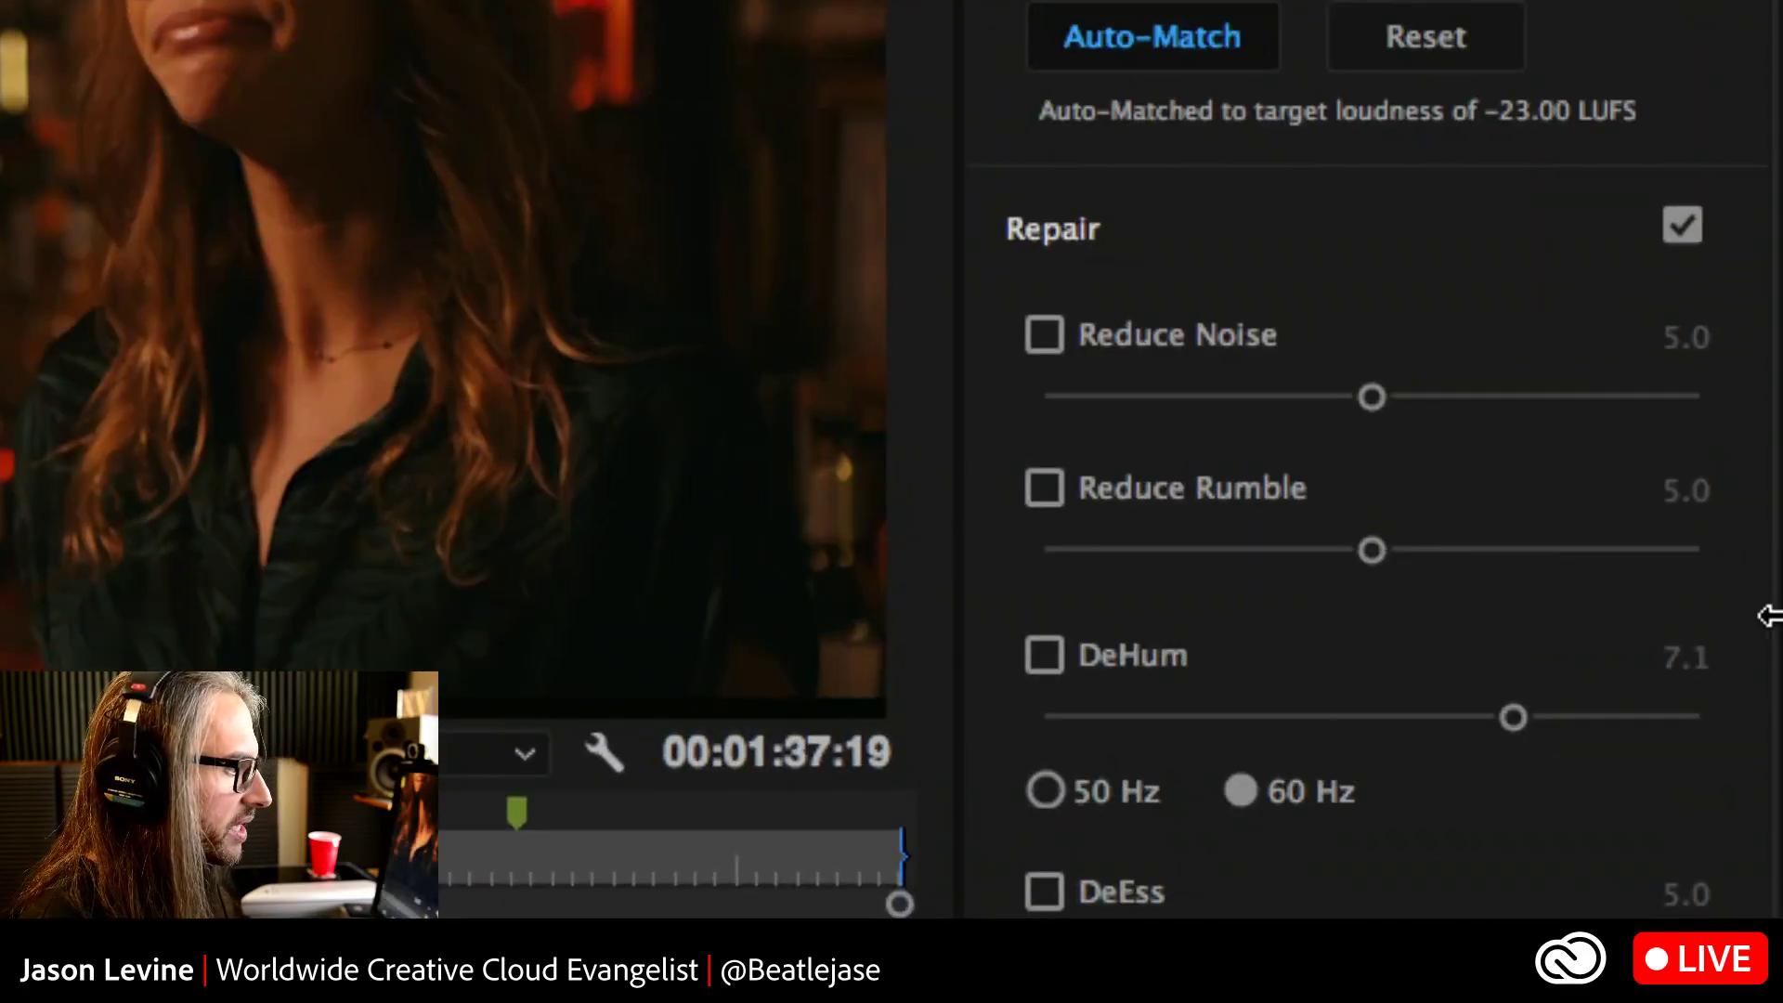
Enable Reduce Rumble and DeHum on the selected dialogue clips, setting the Reduce Rumble amount to 6.5
click(1046, 487)
click(1040, 655)
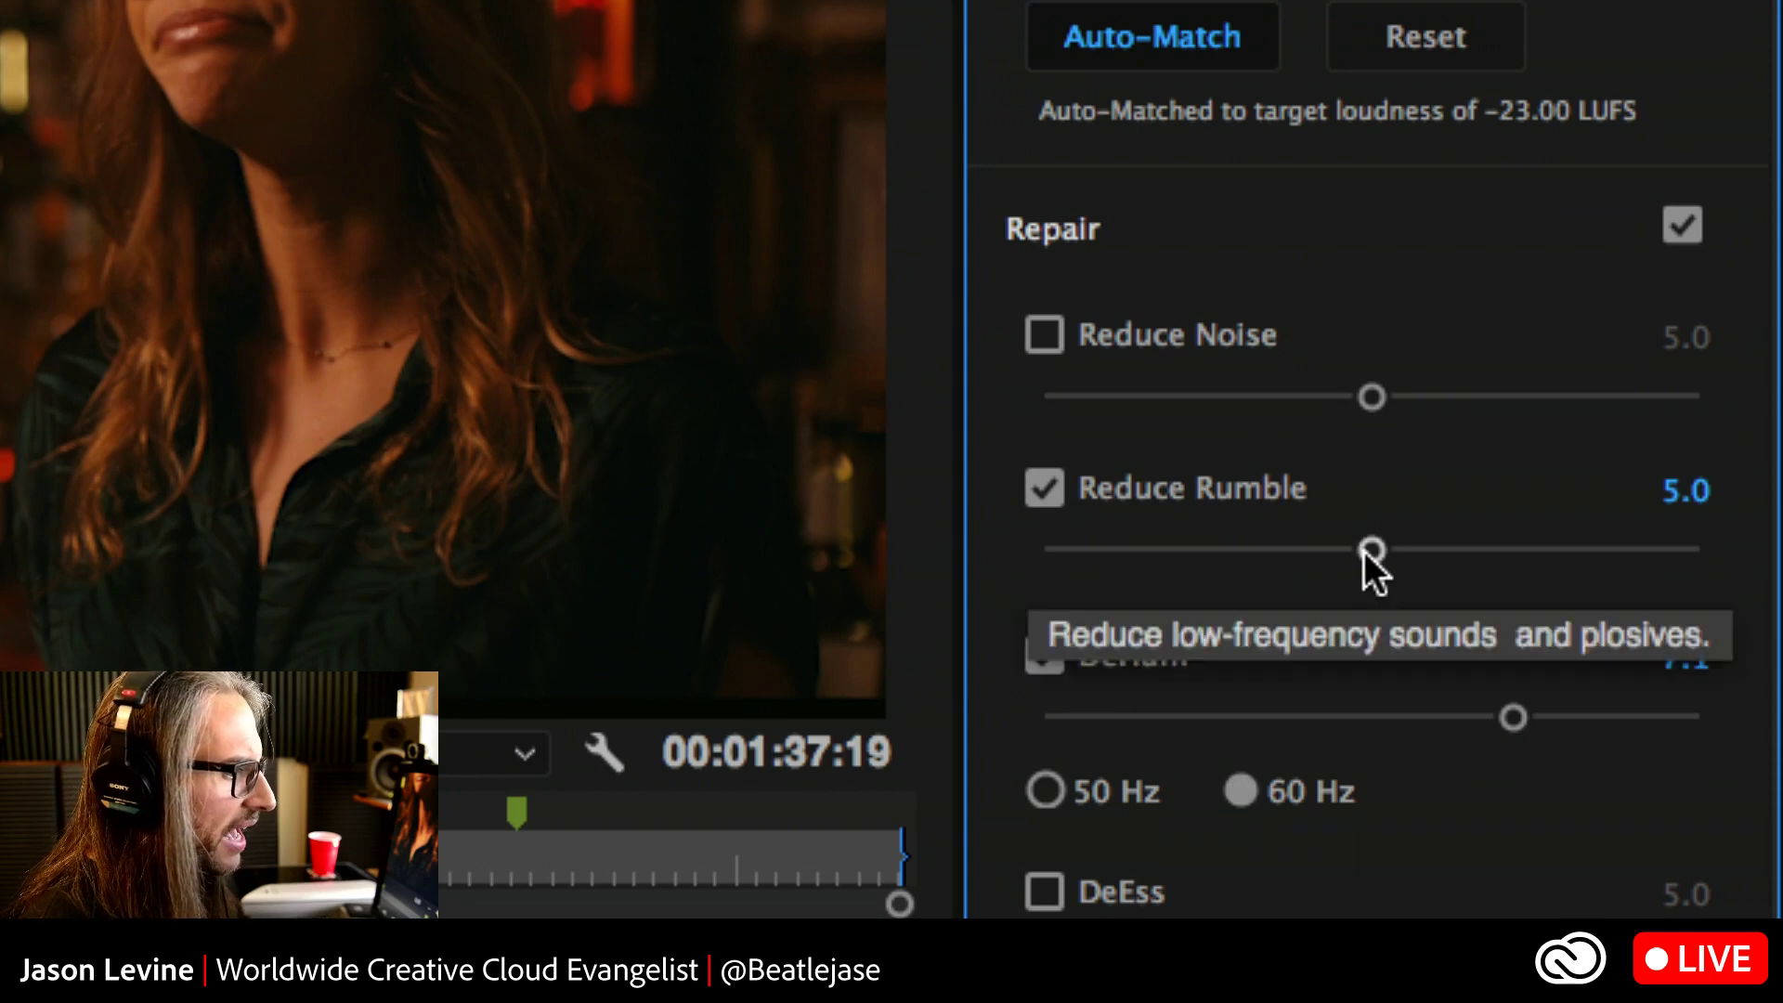
drag(1365, 550, 1466, 550)
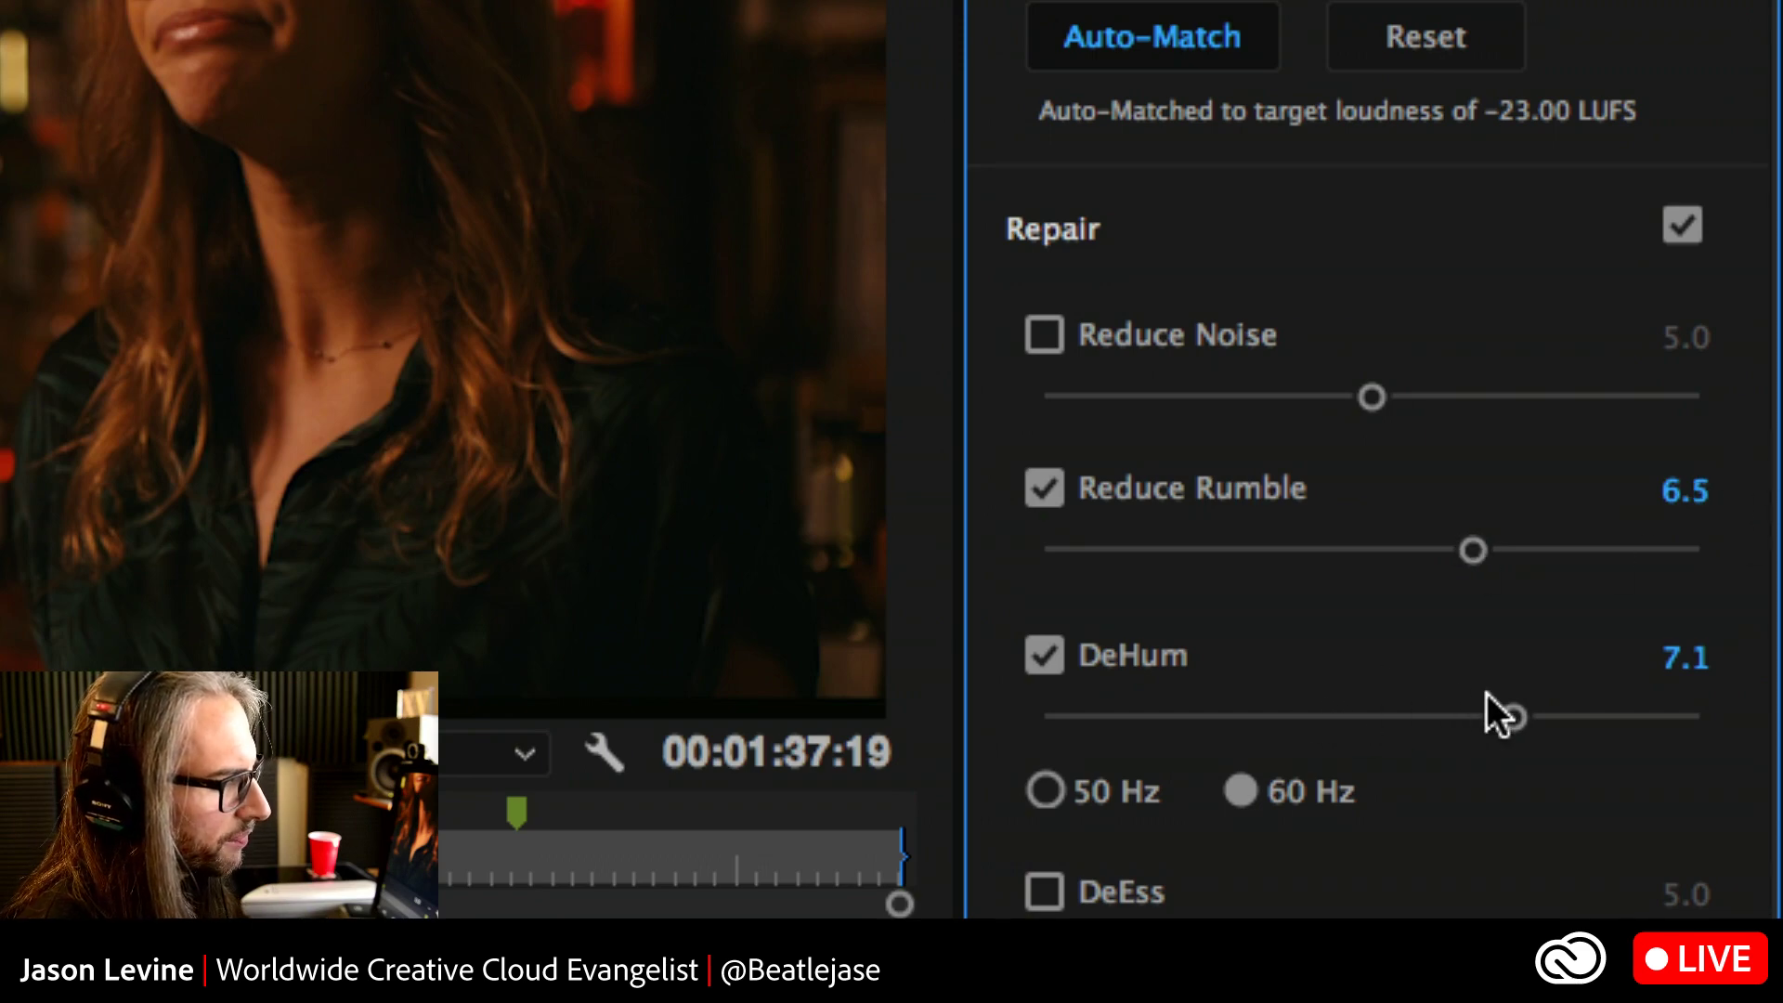
Set the DeHum amount of the selected dialogue clips to 2.5 and place the playhead at 00:00:17:13
drag(1507, 717, 1189, 715)
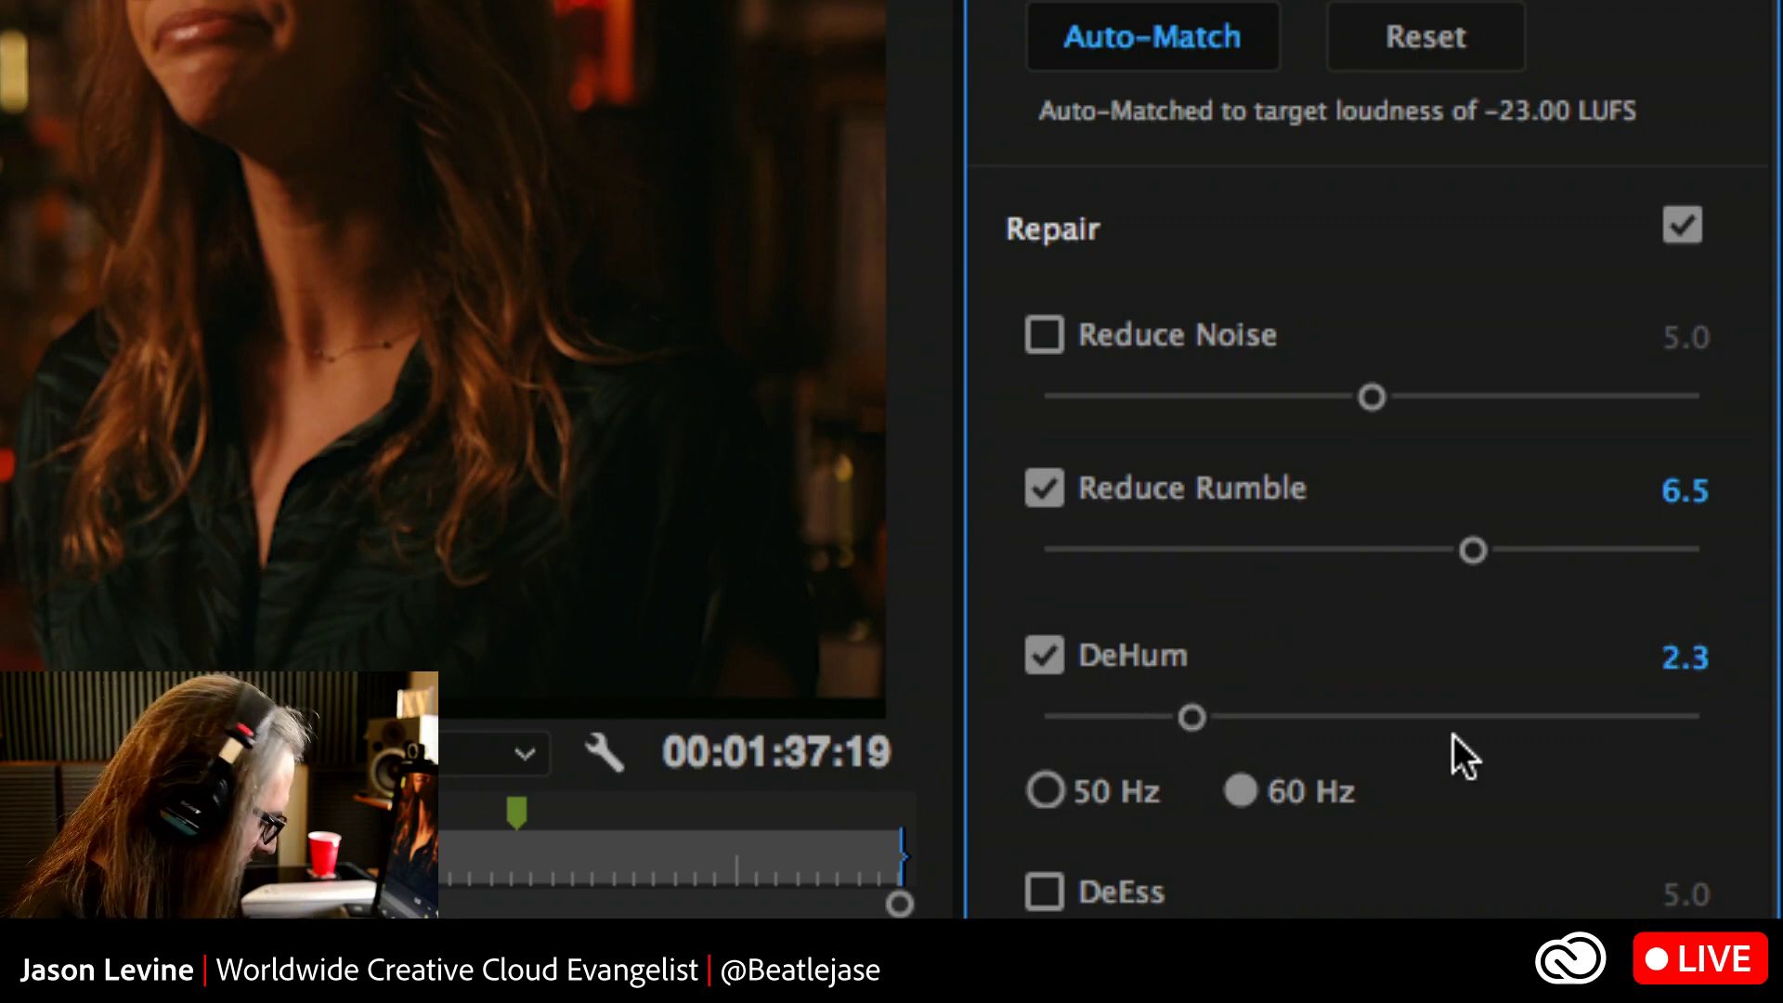
drag(1190, 715, 1200, 715)
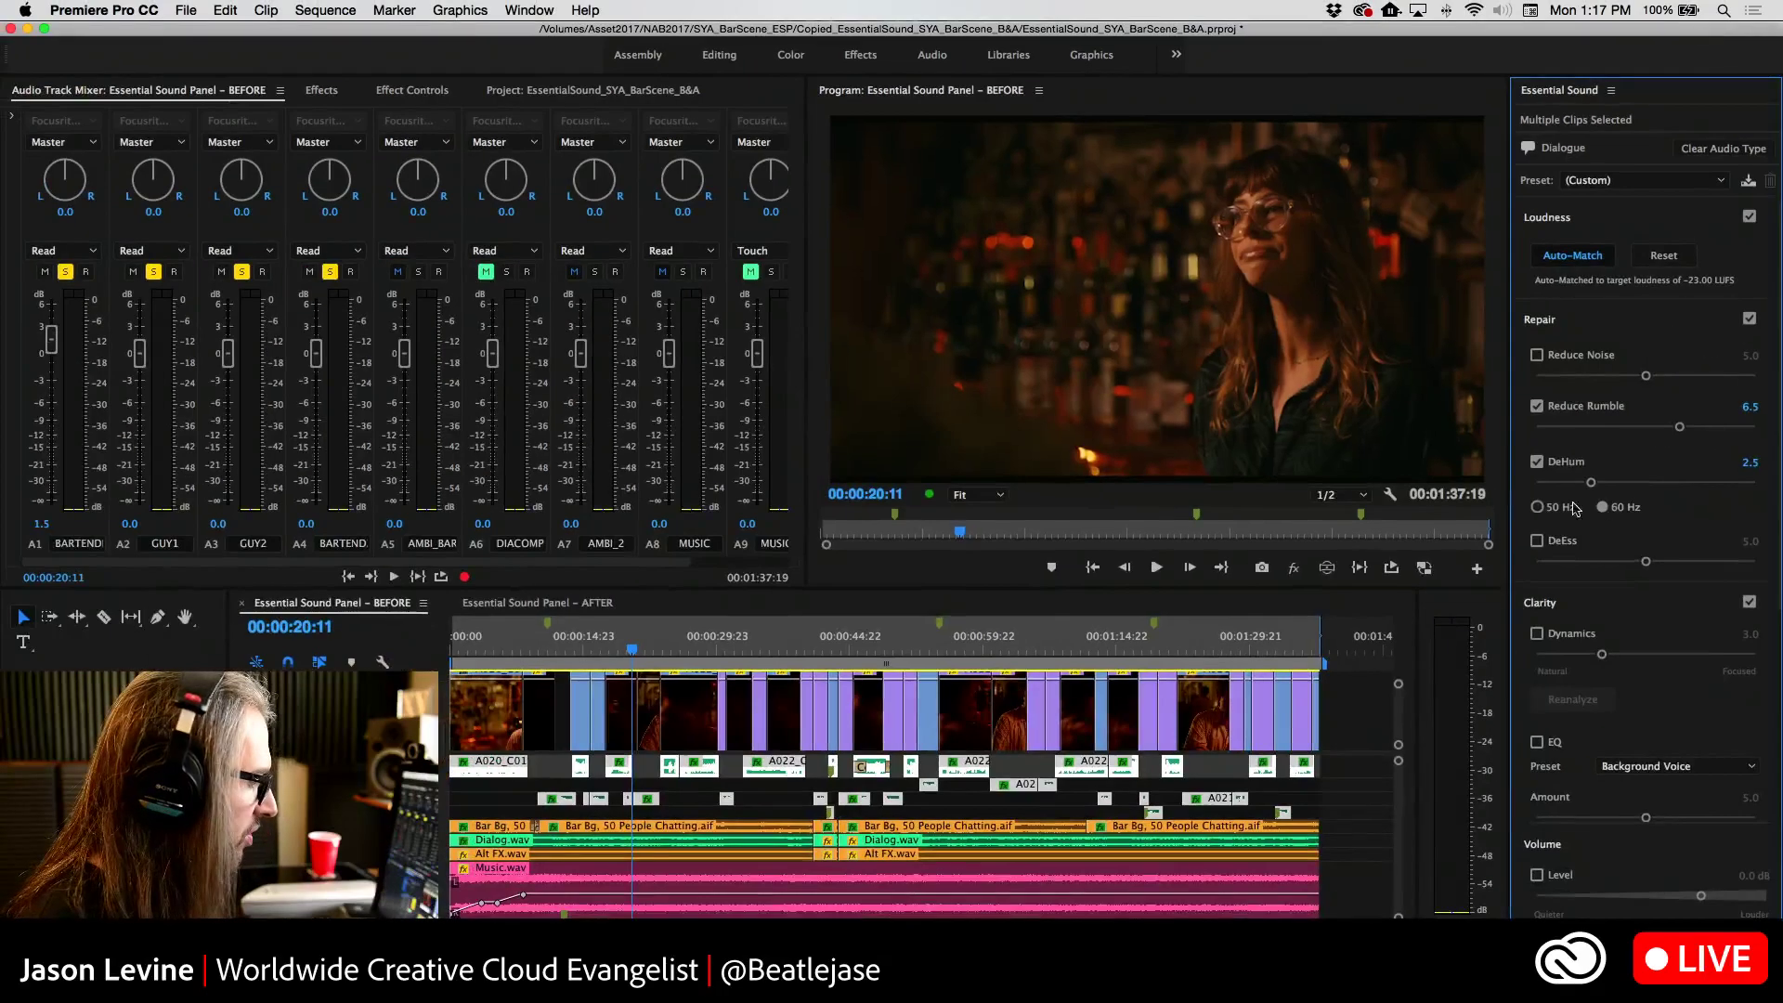
click(610, 650)
key(space)
click(606, 651)
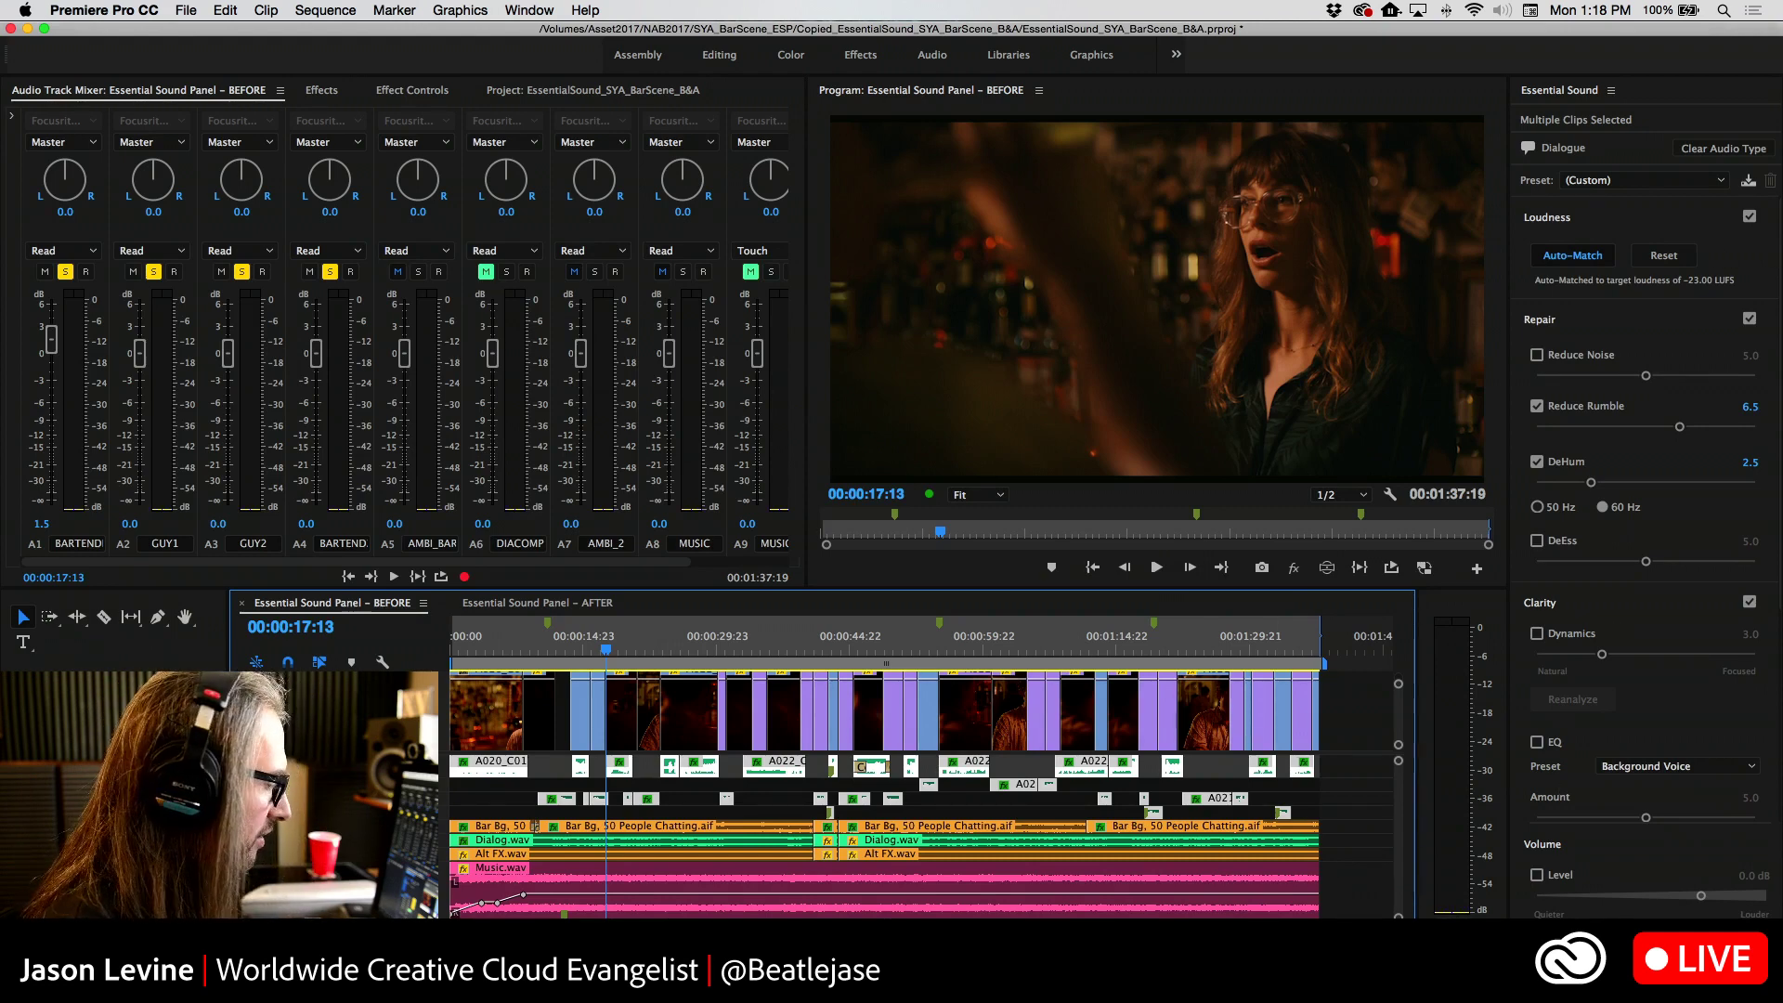
Switch to Focusrite Control and back, then audition the dialogue from 00:00:17:13 while toggling the Repair section off and on to compare
key(super+Tab)
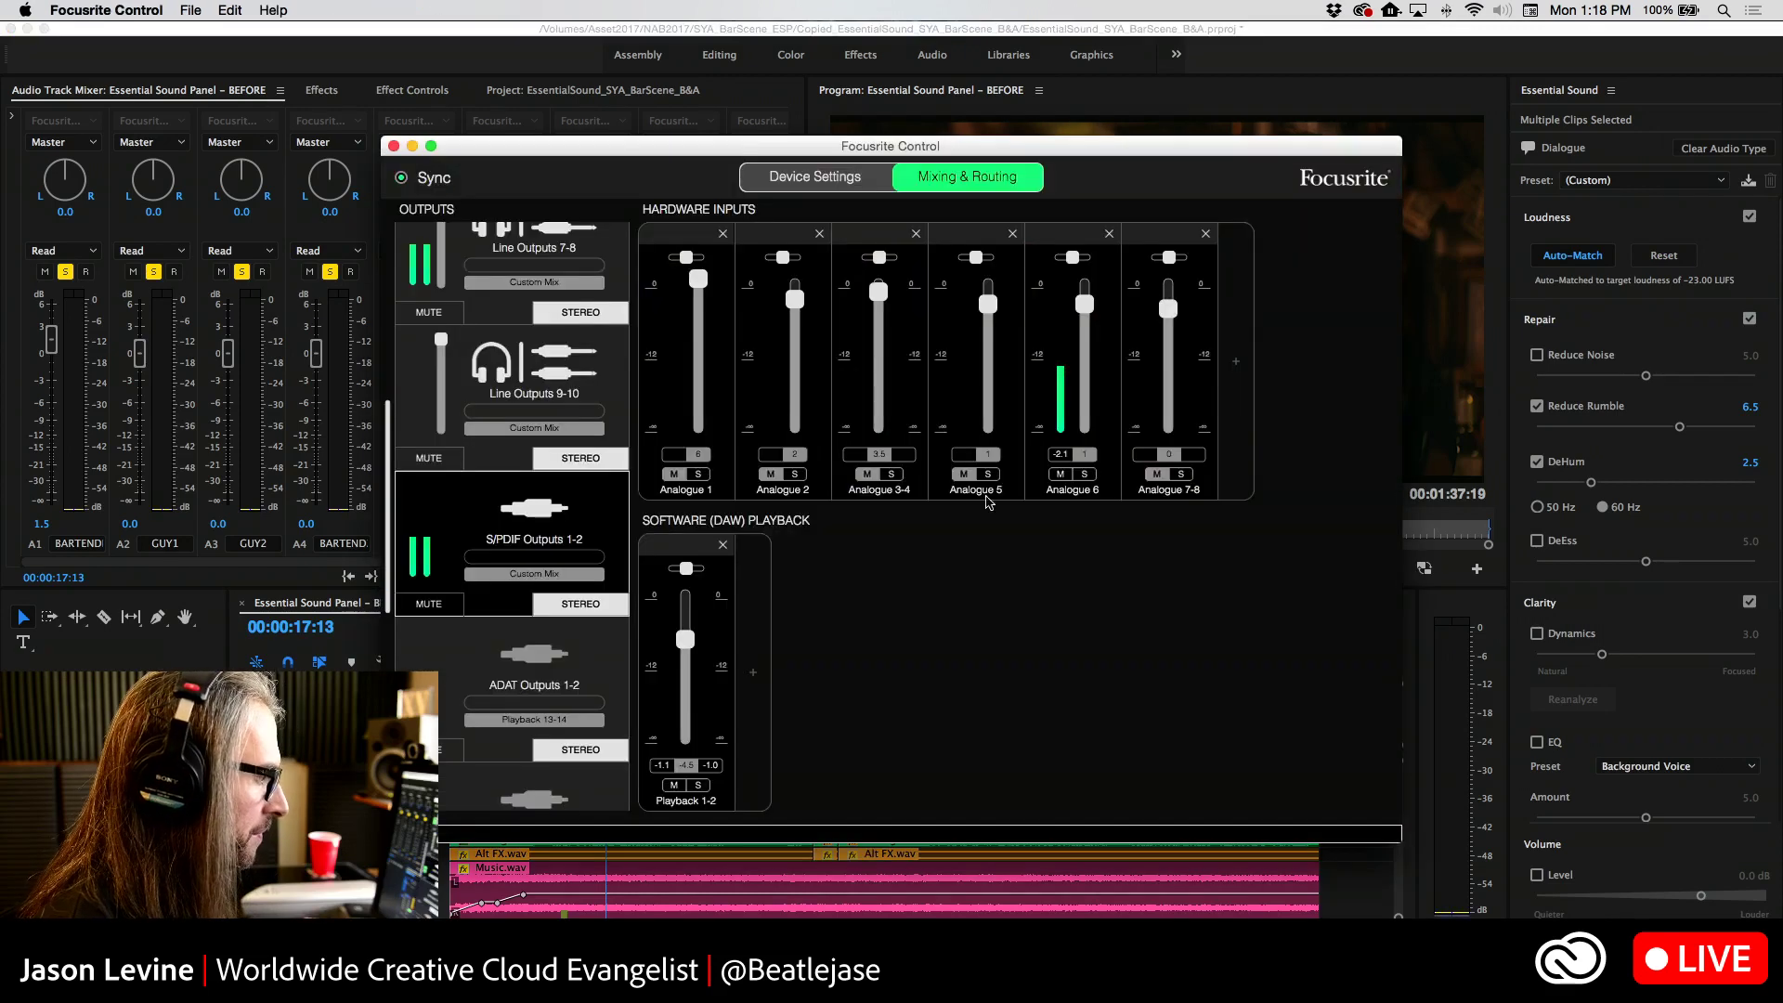
click(1502, 303)
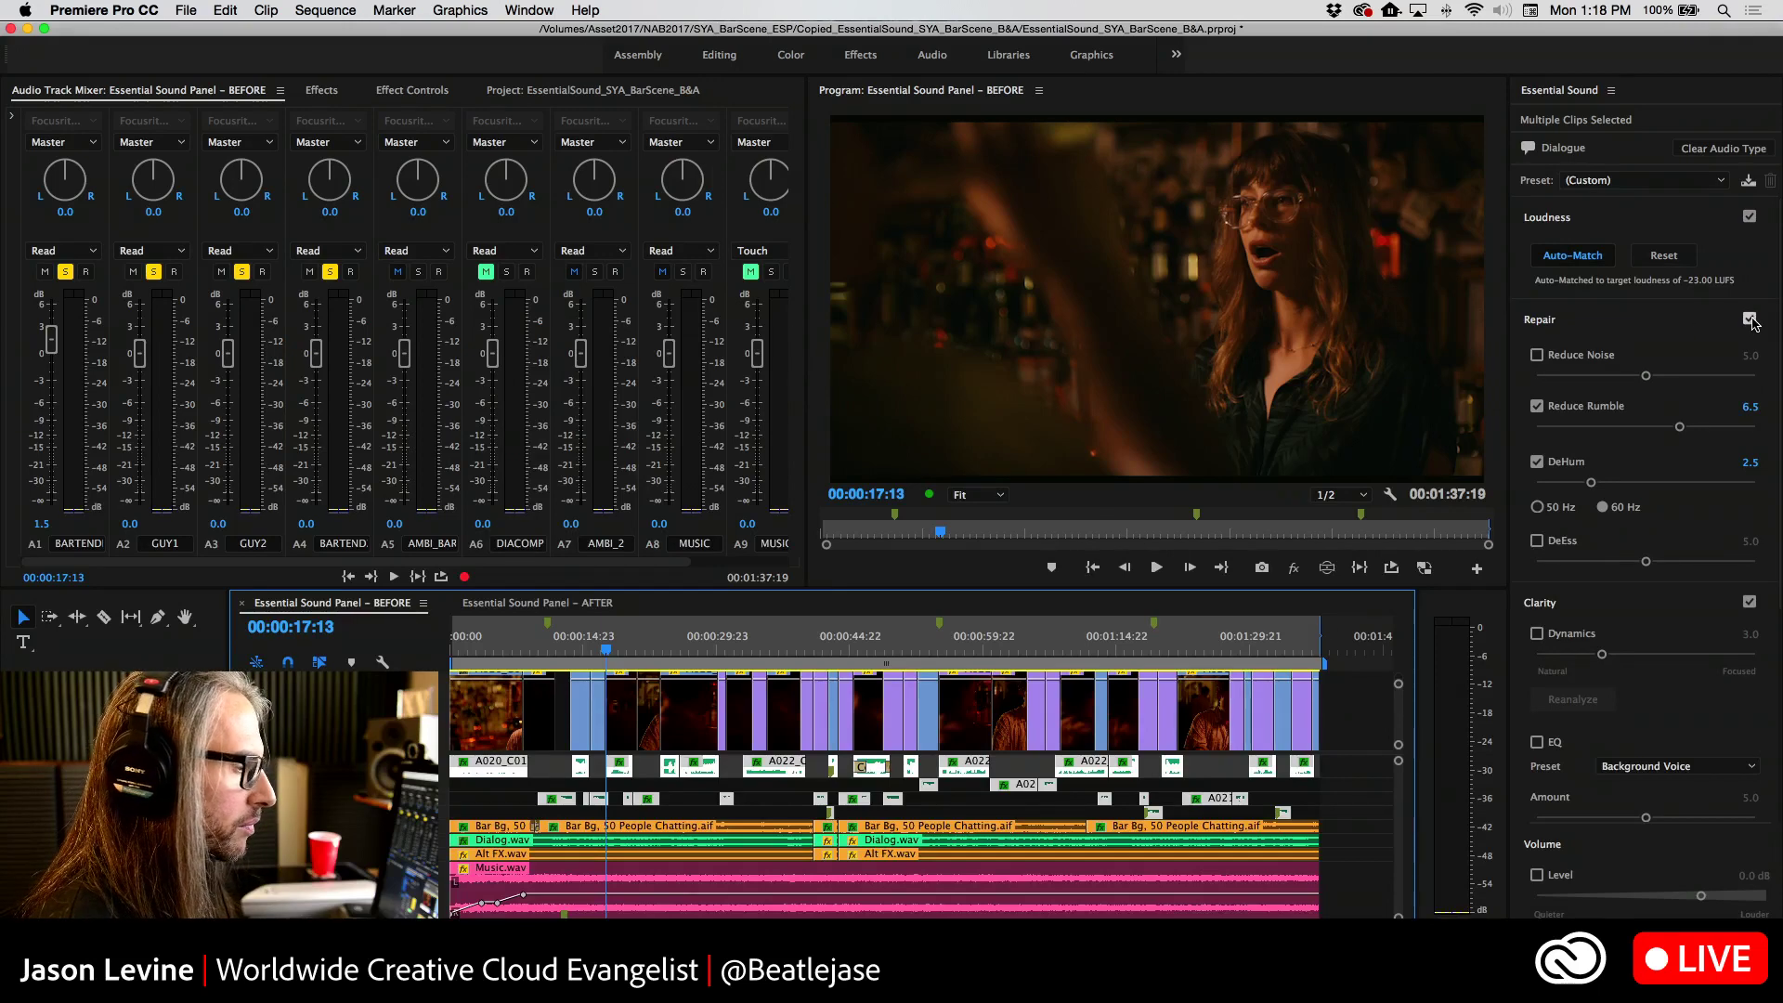
key(space)
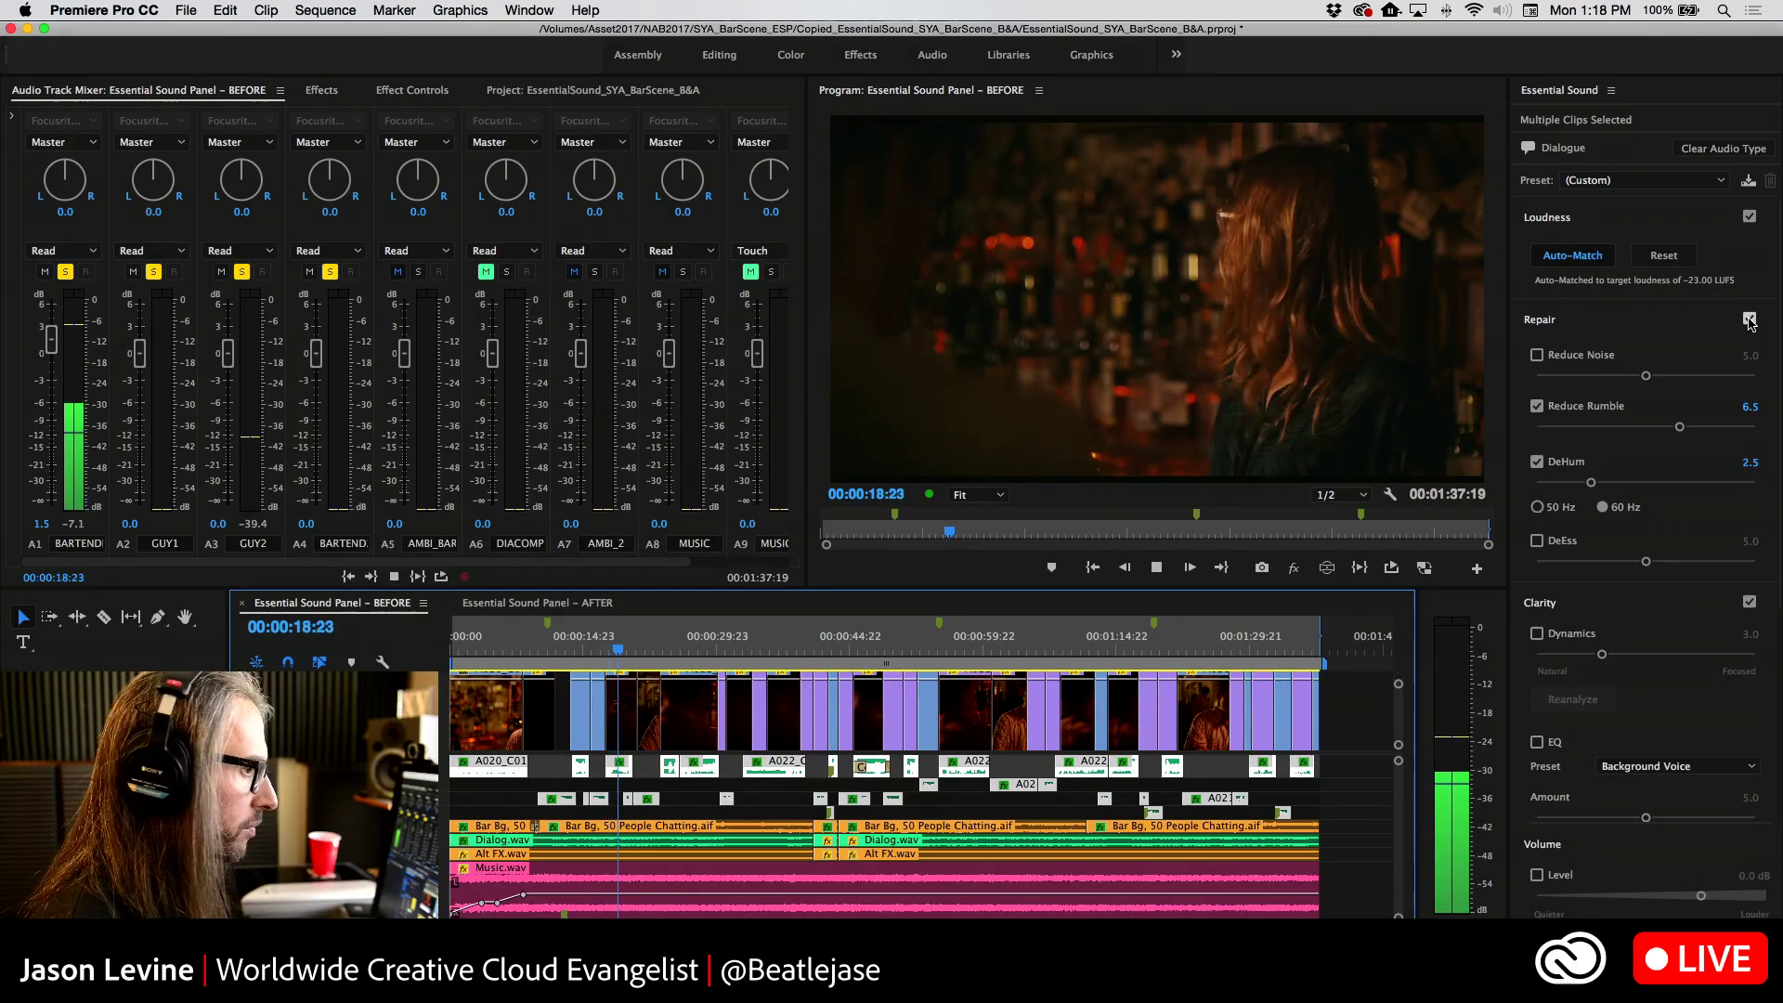
click(1750, 319)
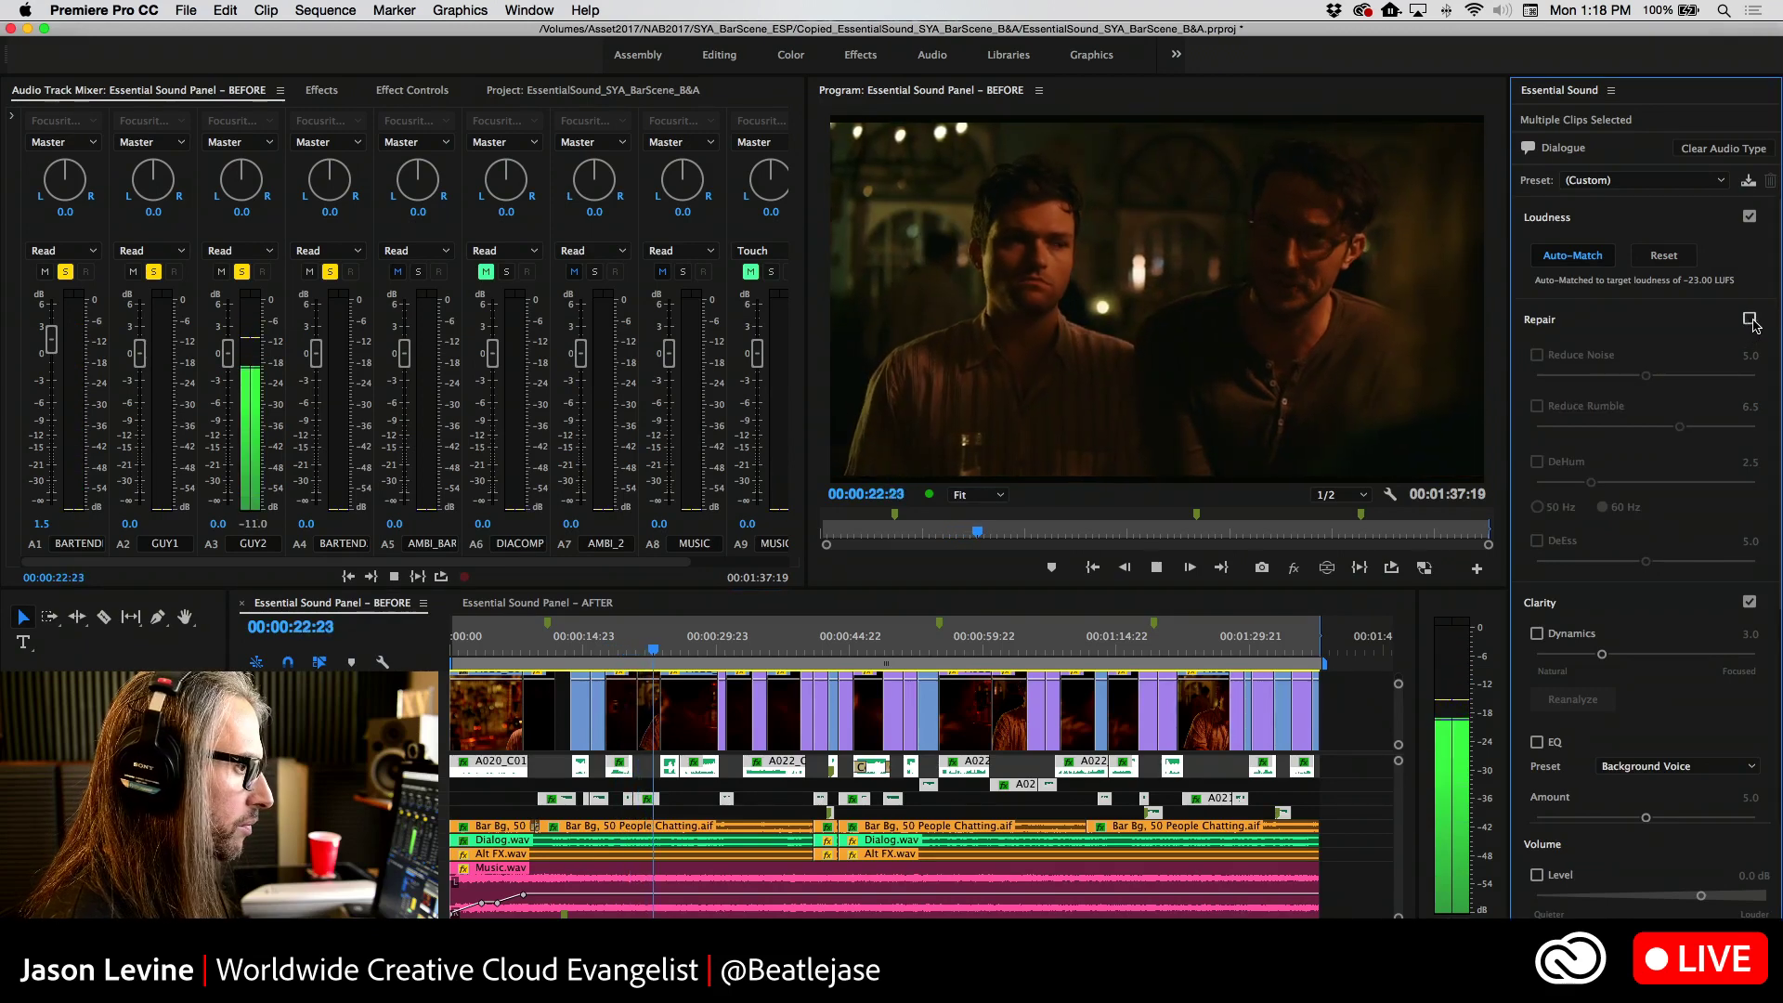
click(1750, 320)
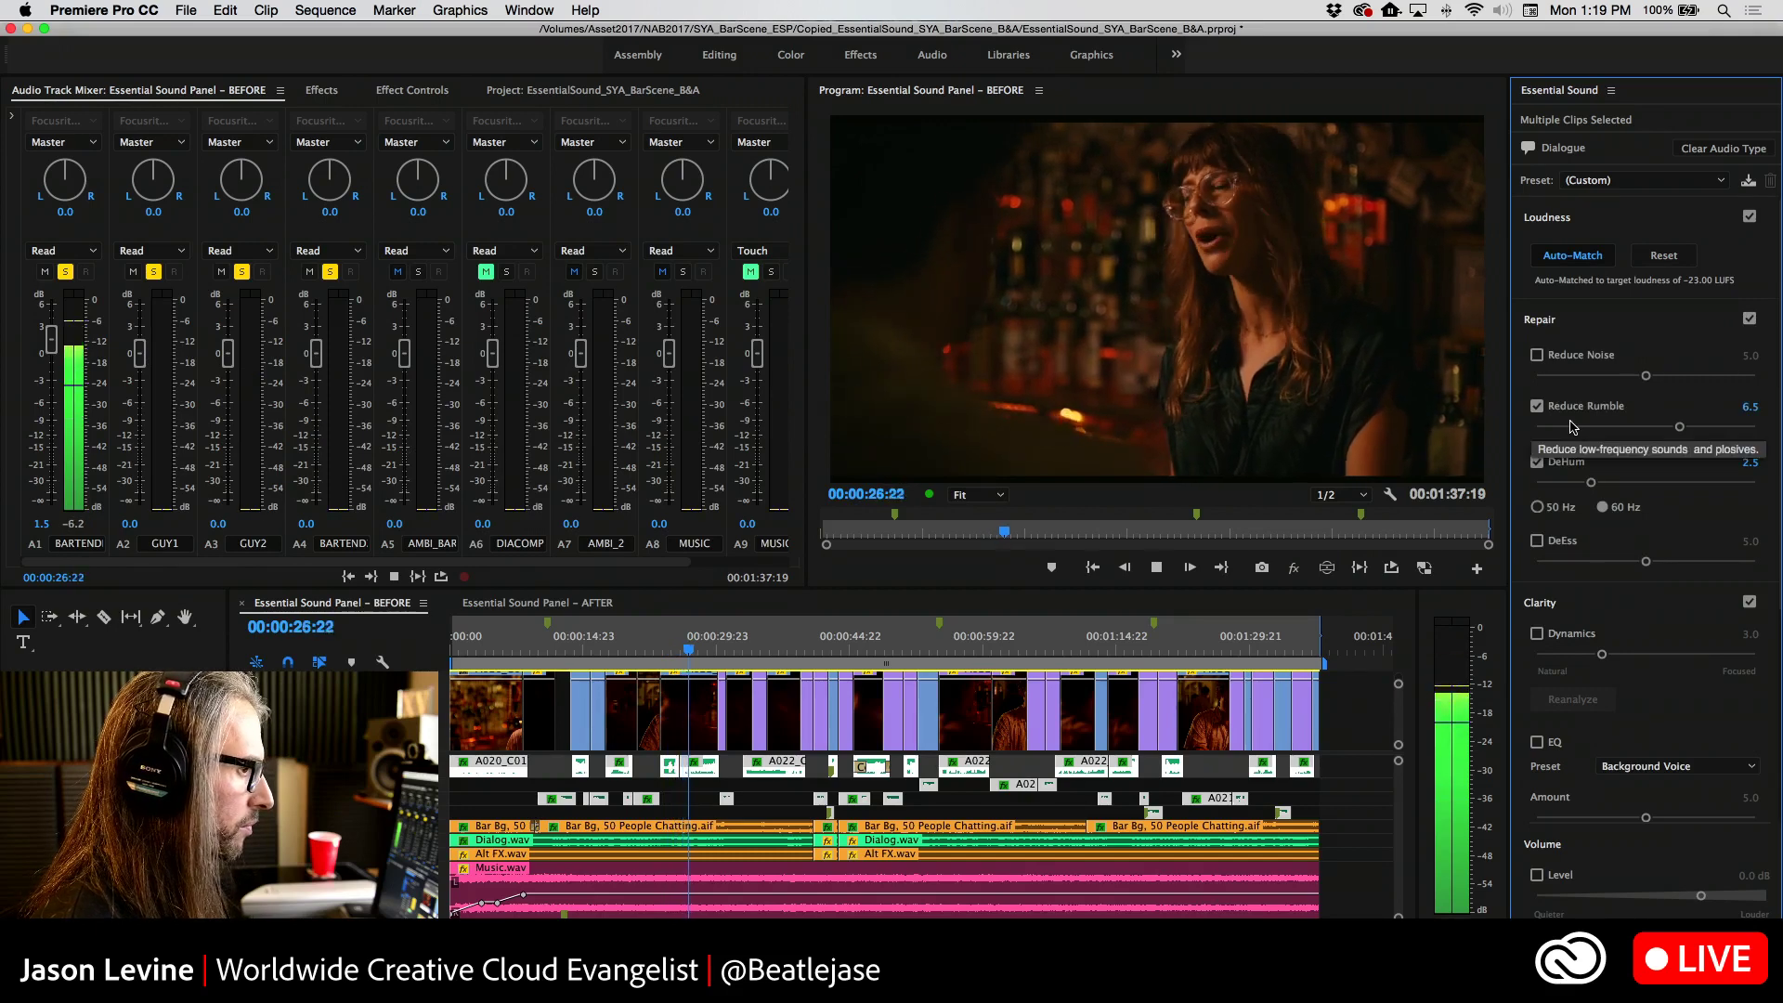
click(1750, 319)
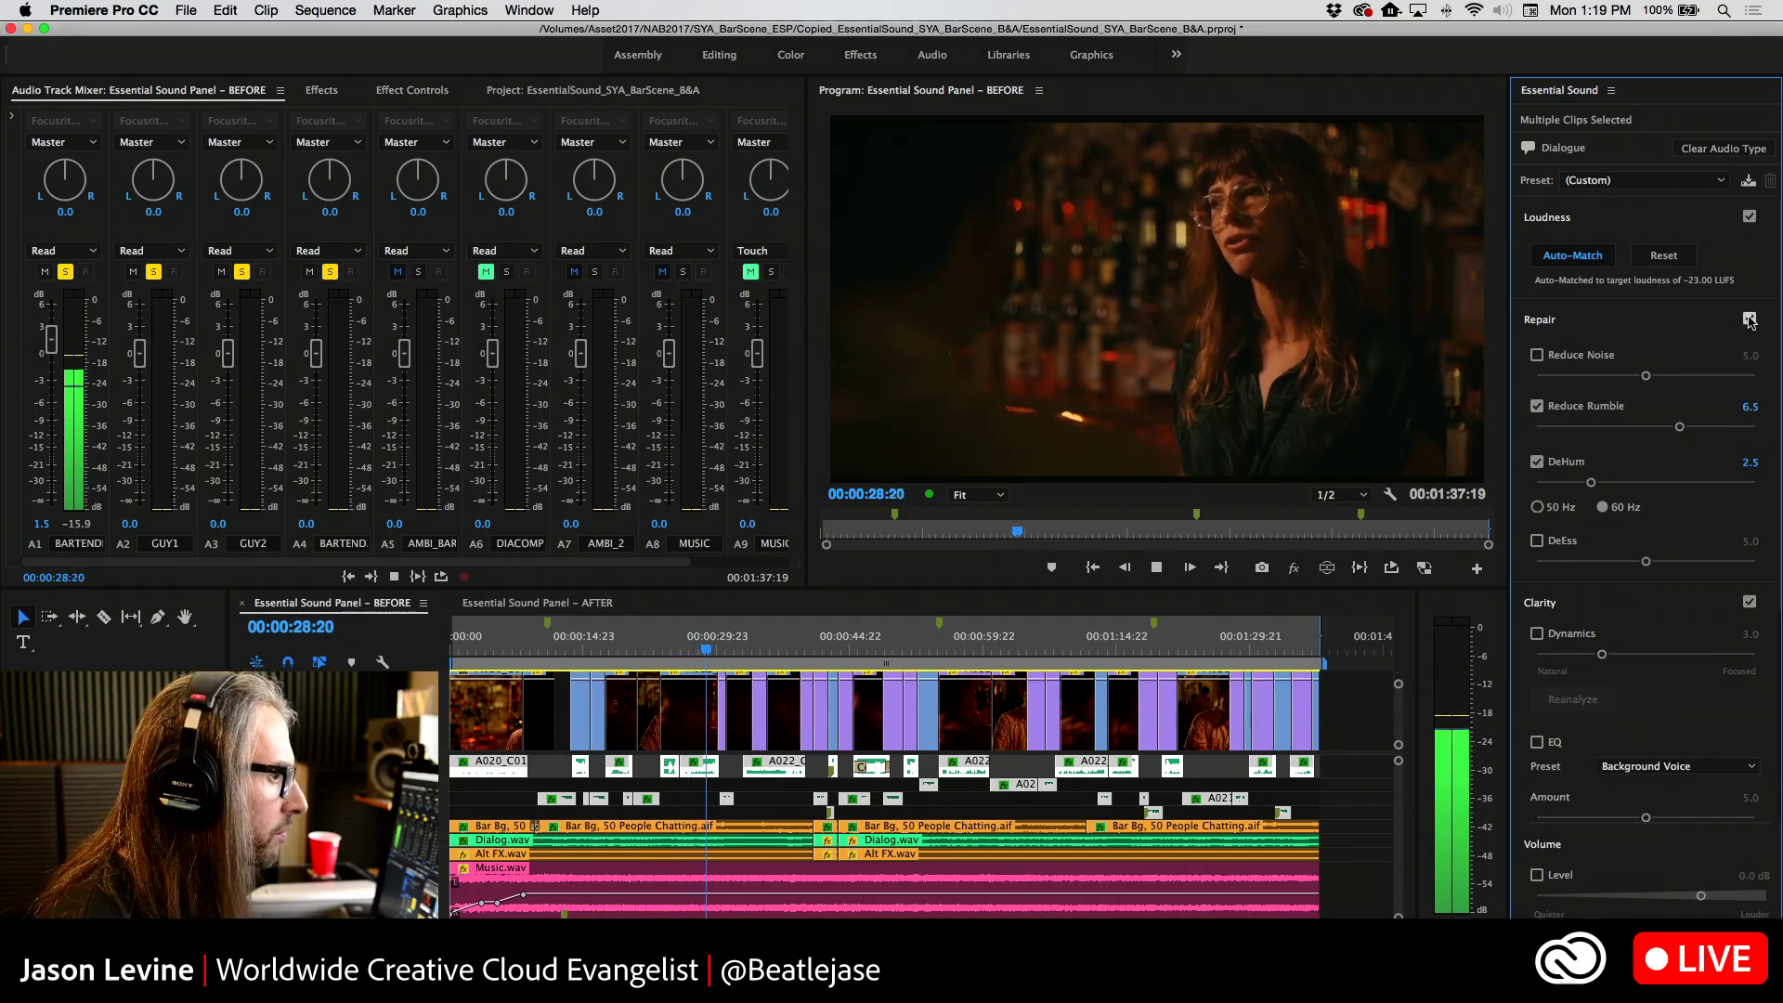
key(space)
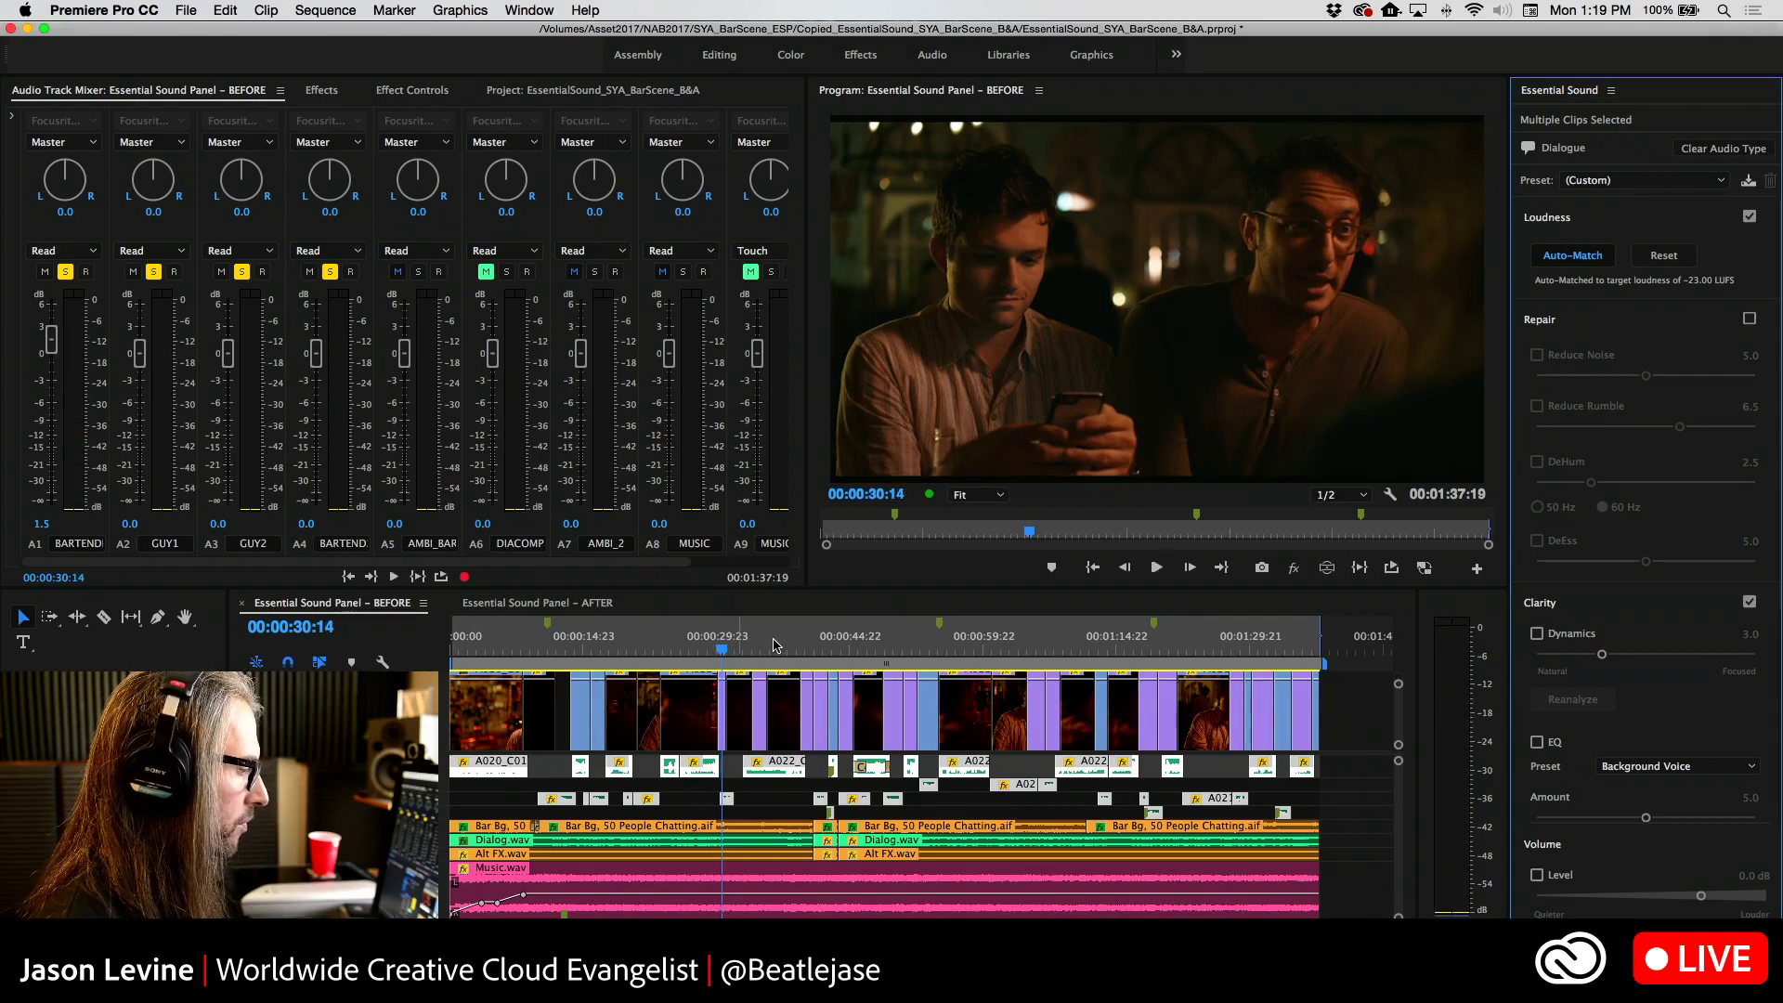
Replay the dialogue from 00:00:23:19, re-enabling Repair during playback and raising the Reduce Rumble amount to 7.3
click(681, 650)
key(space)
click(660, 650)
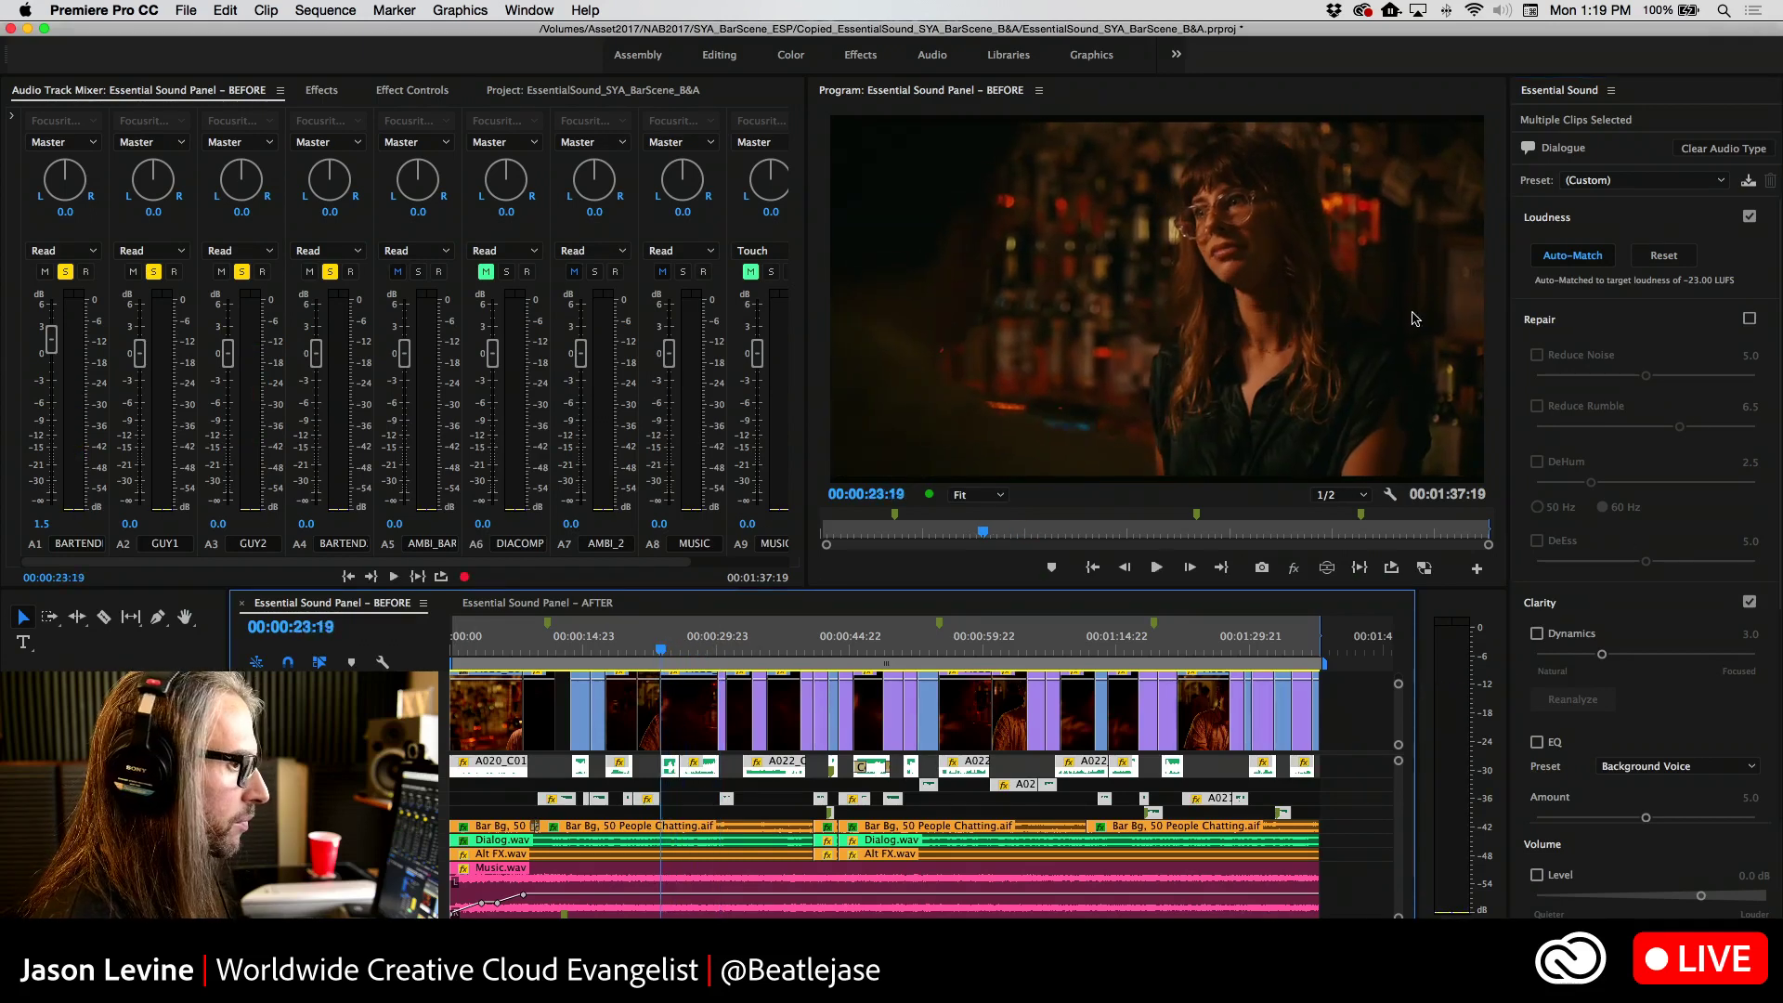
key(space)
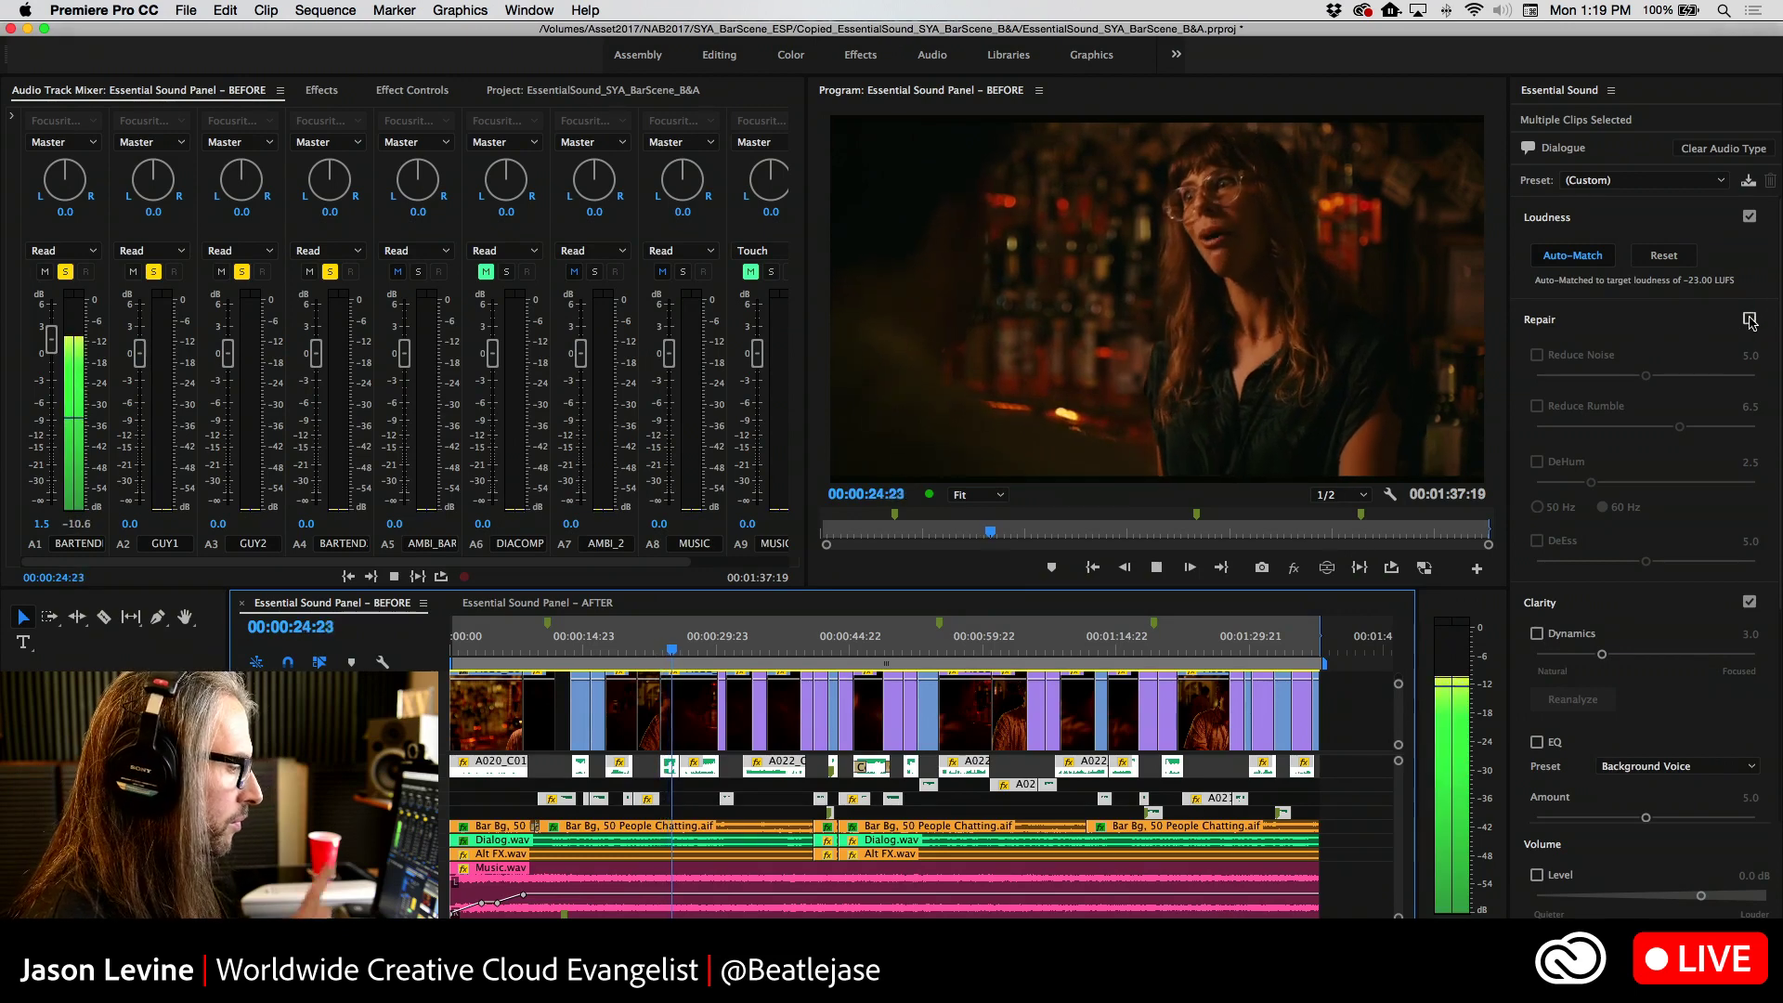
click(1750, 320)
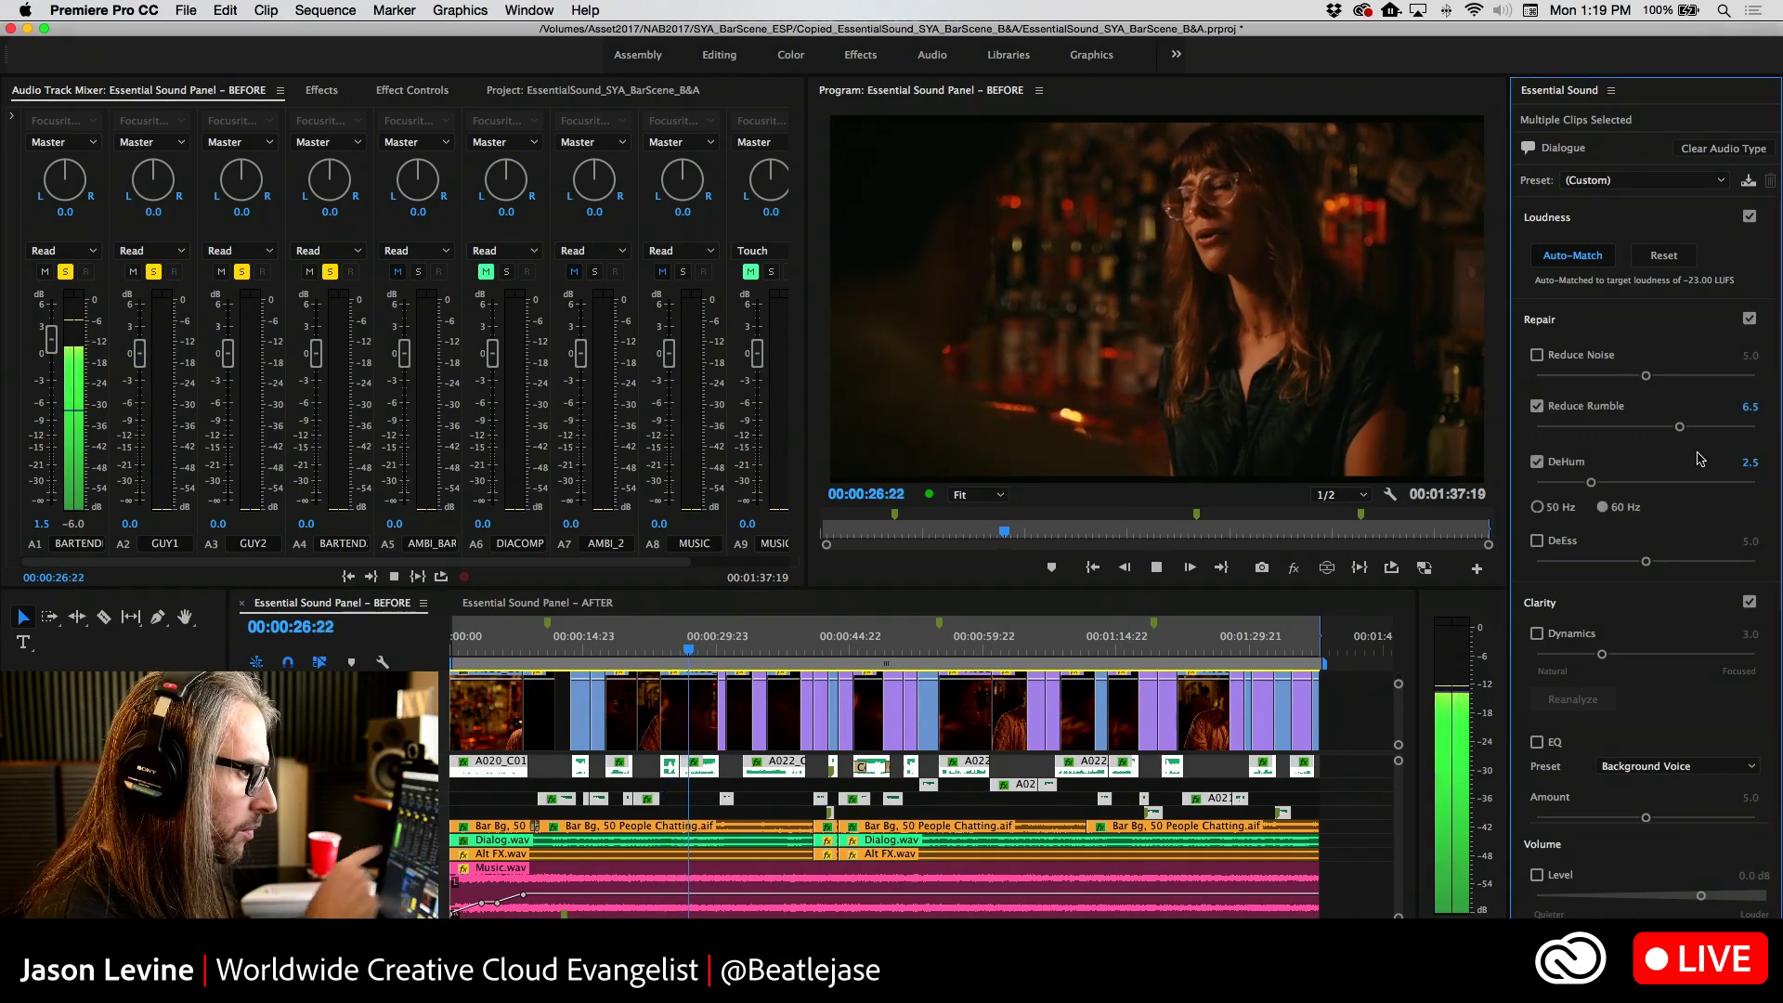
drag(1680, 426, 1694, 428)
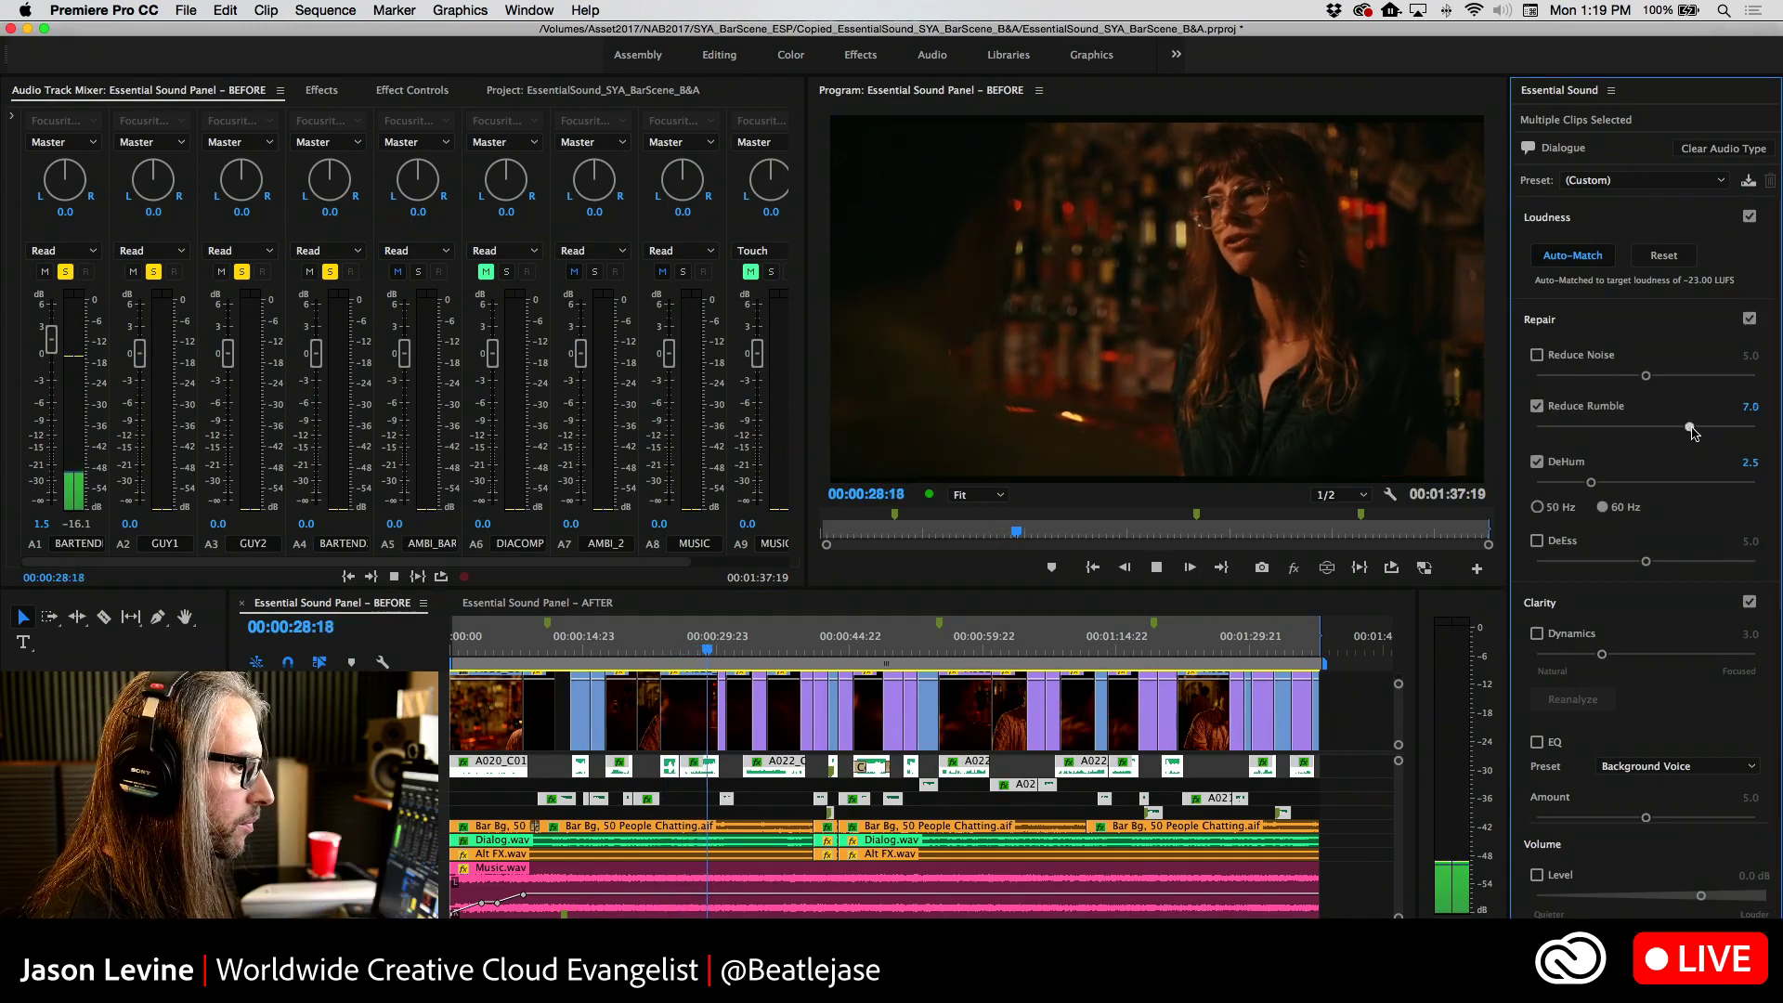
key(space)
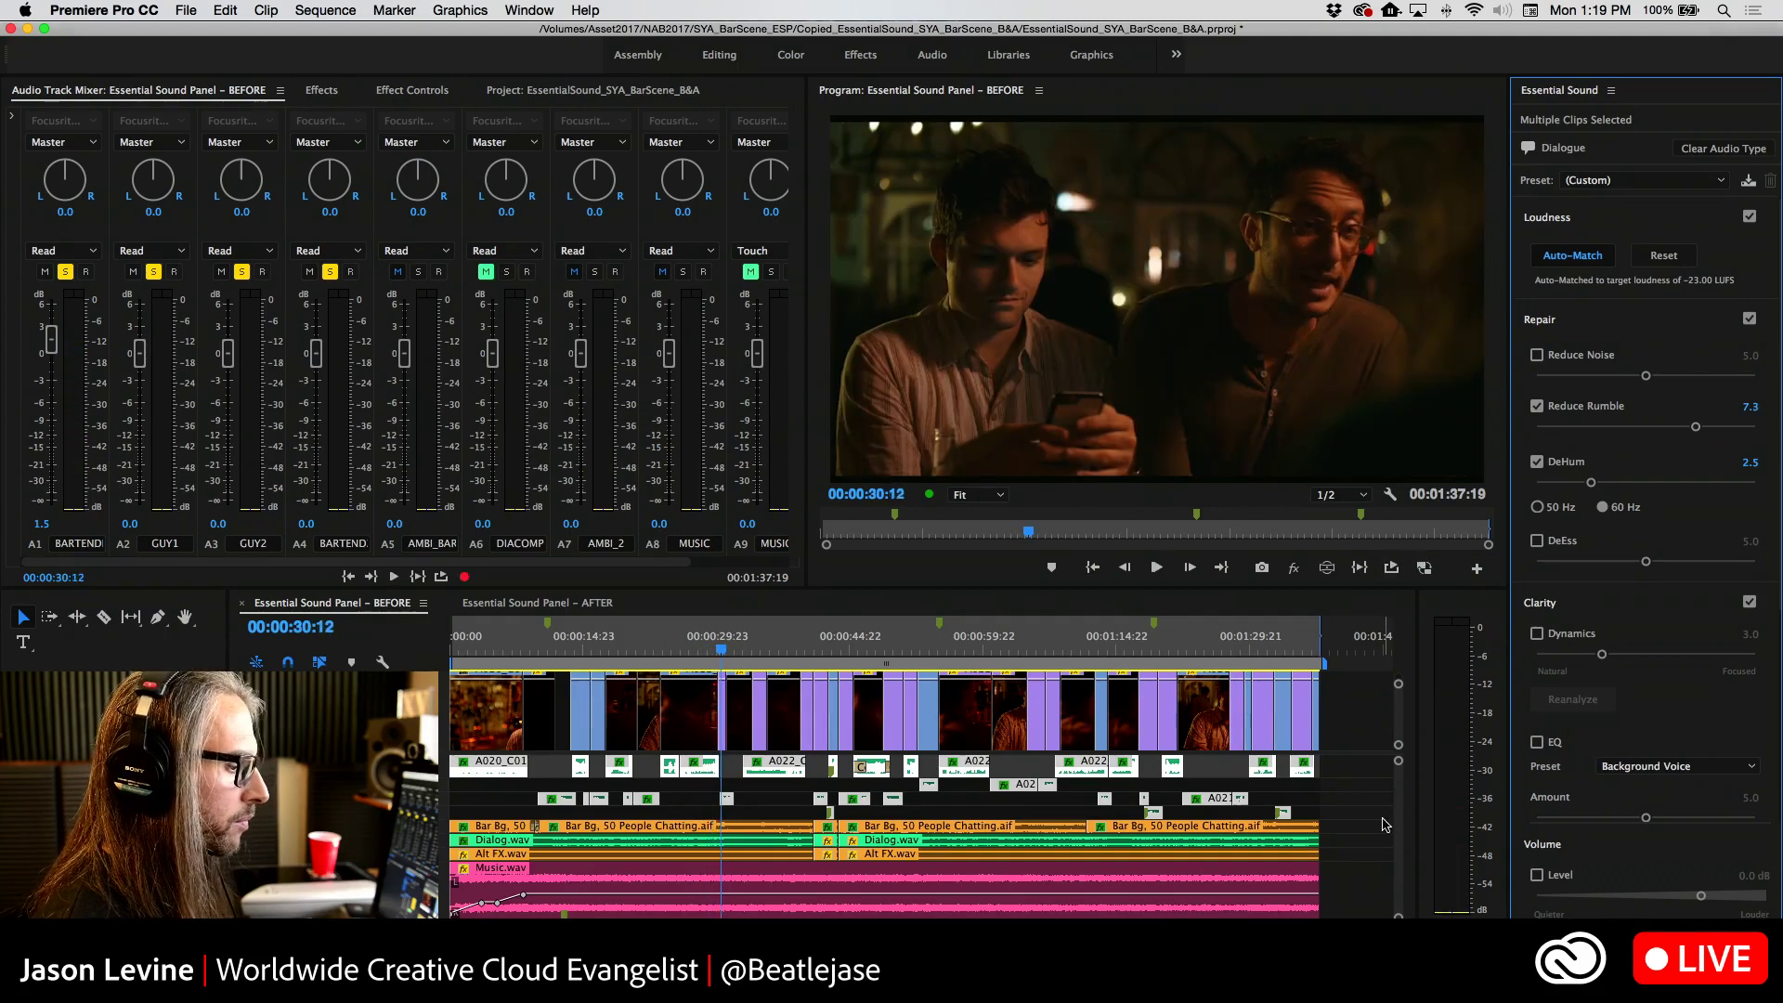
Visit the Focusrite Control mixer, return to Premiere Pro and enable Reduce Noise at 5.0 on the selected dialogue clips
key(super+Tab)
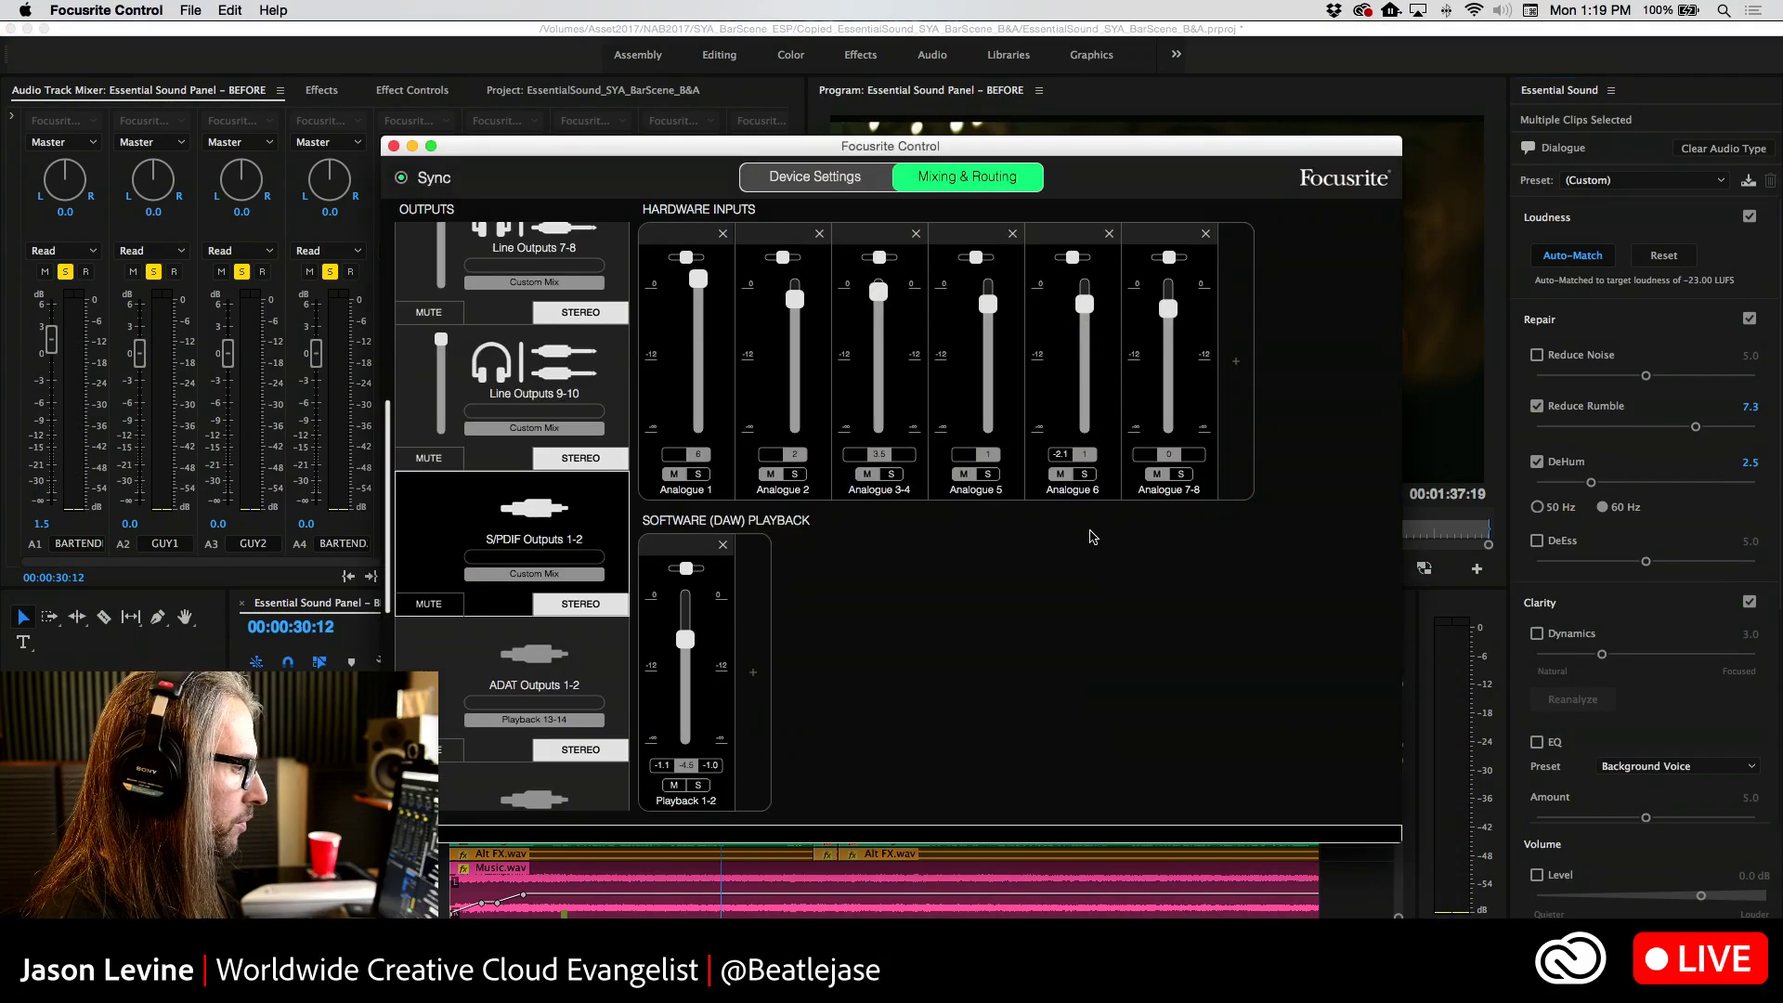
click(1439, 729)
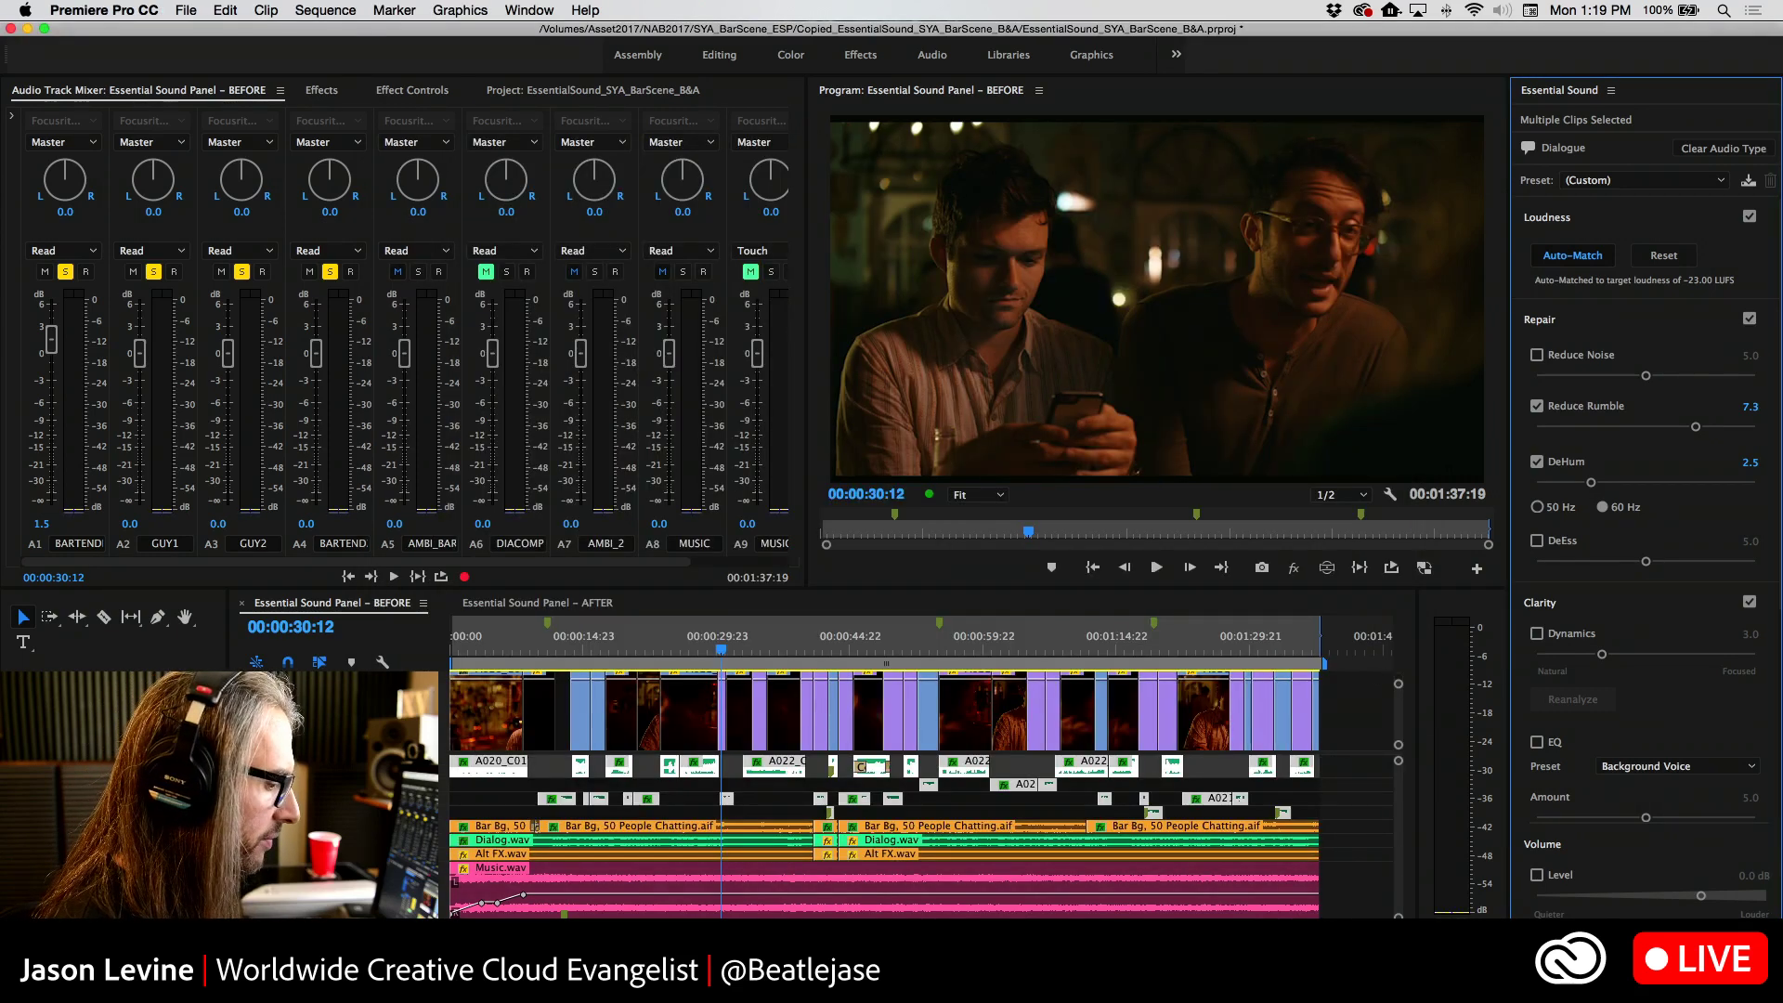
key(super+Tab)
key(super+Tab)
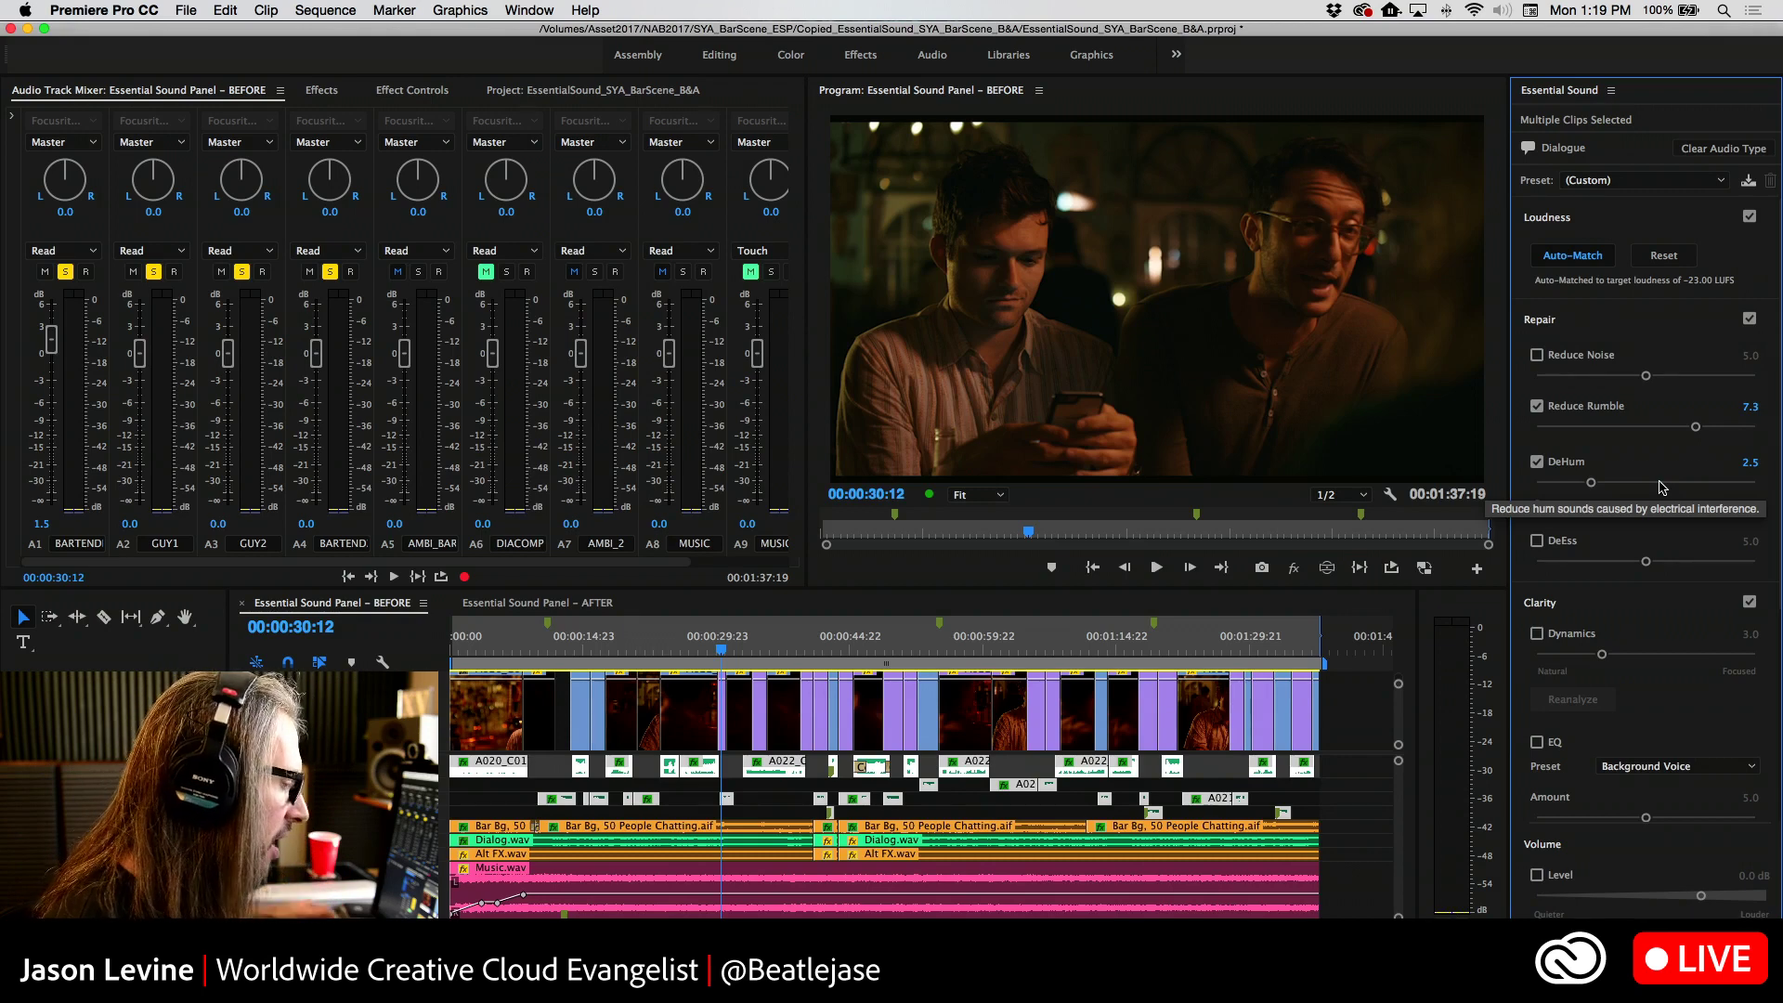
click(1537, 355)
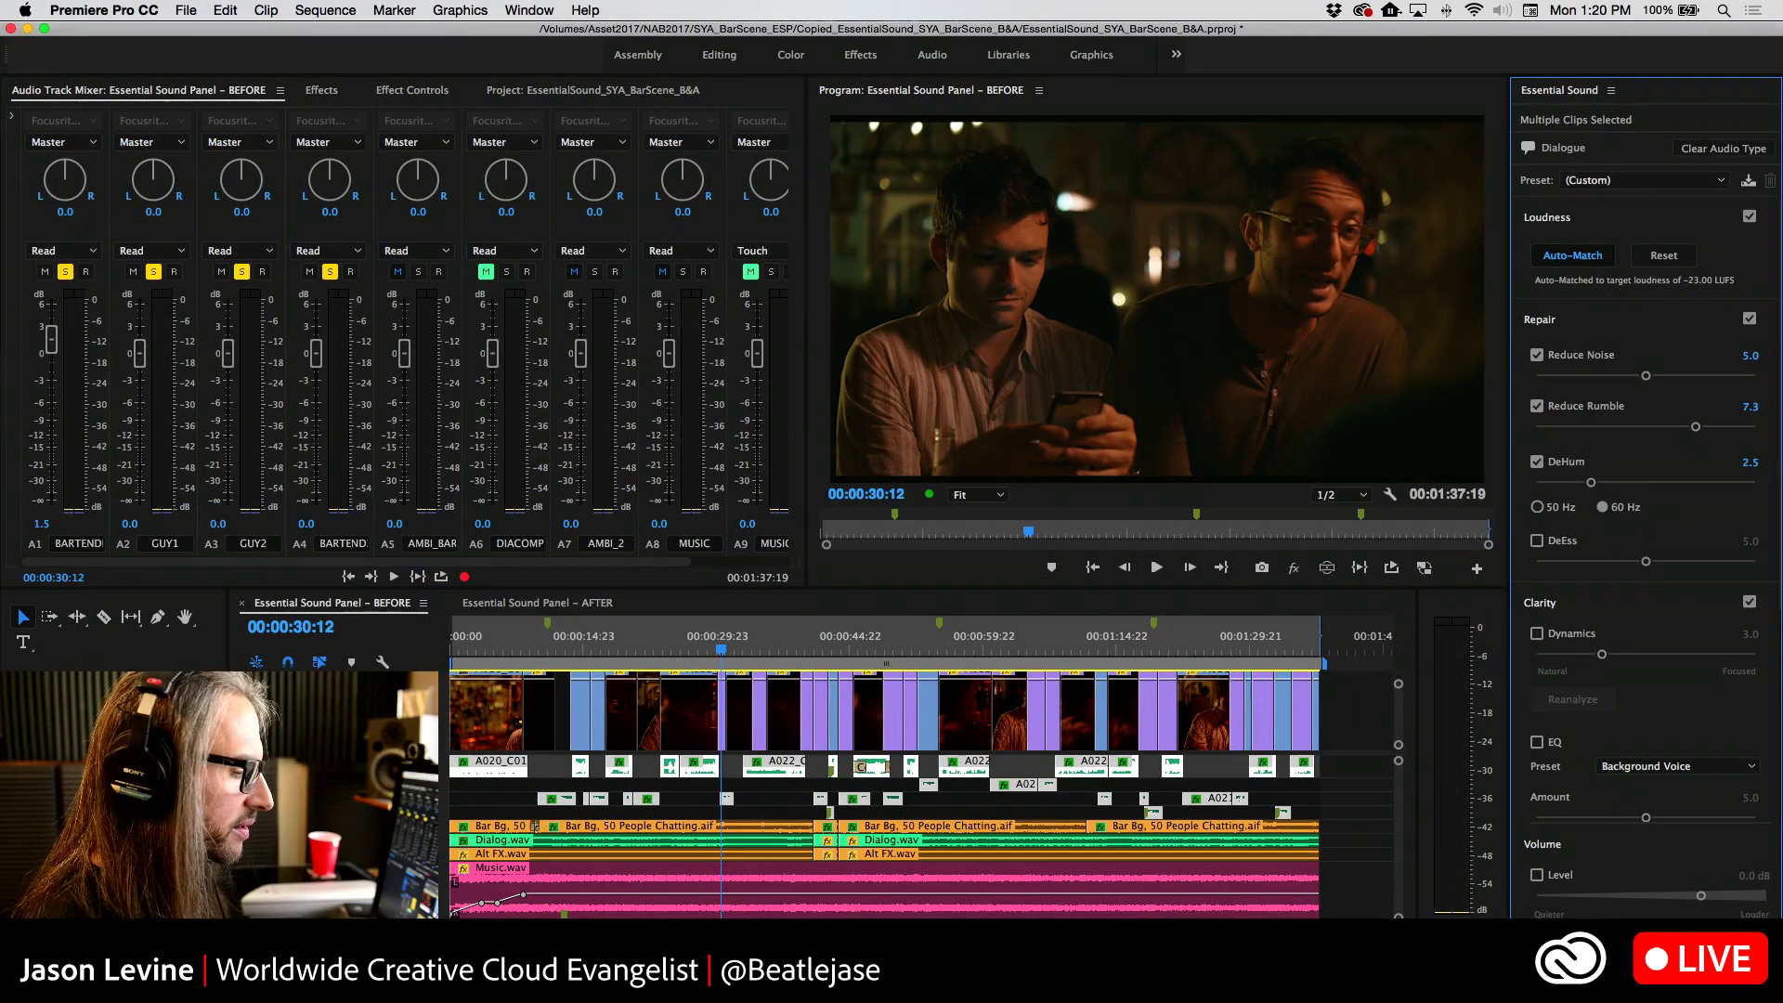
Audition the soloed dialogue with Reduce Noise enabled from 00:00:30:12, switching to Focusrite Control before and after playback
key(super+Tab)
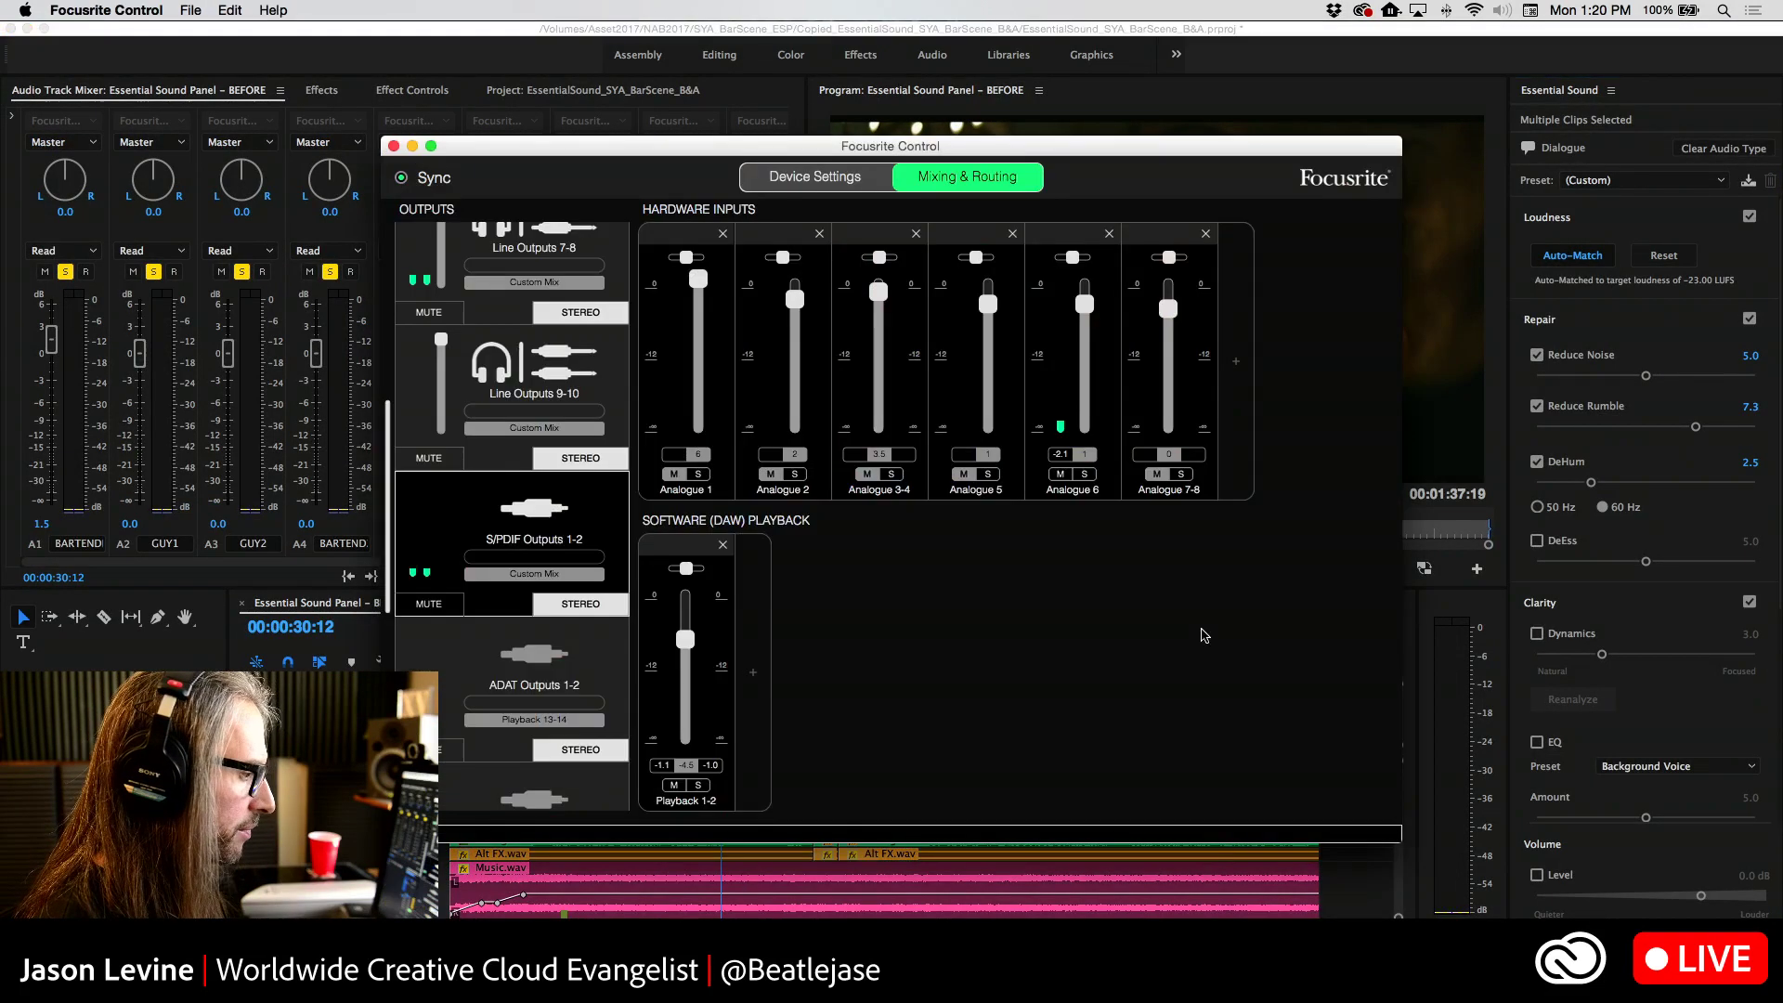
click(1504, 377)
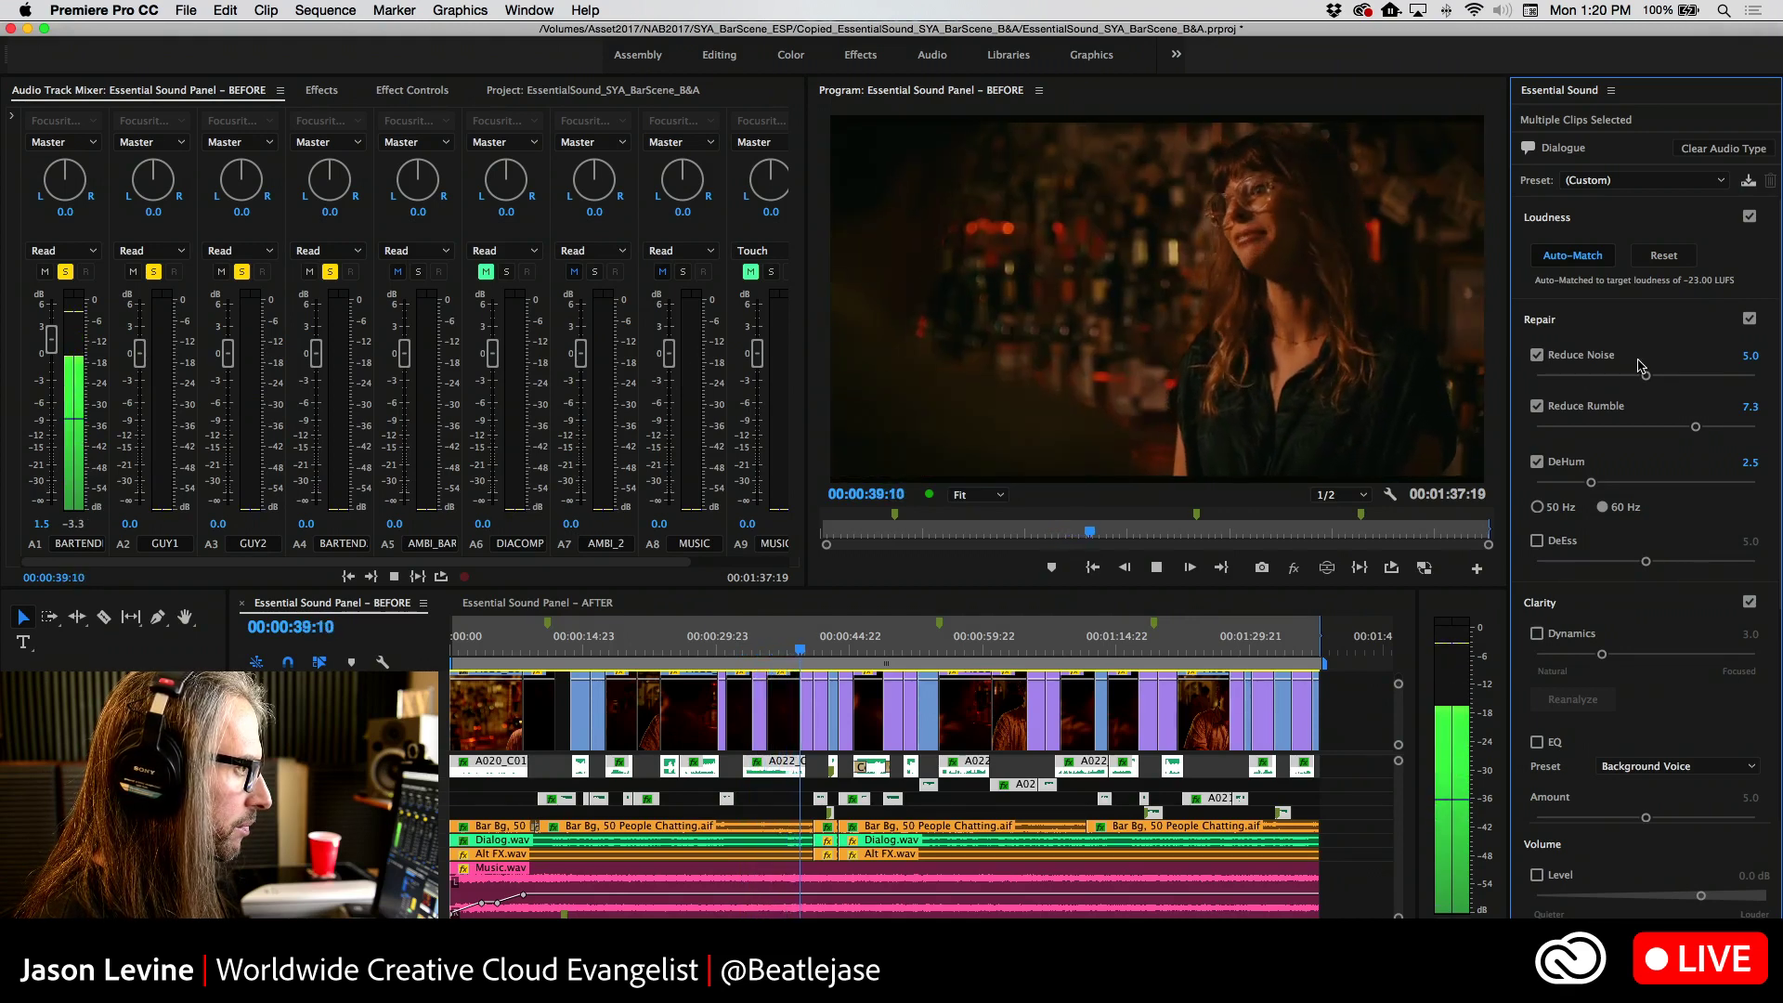
key(space)
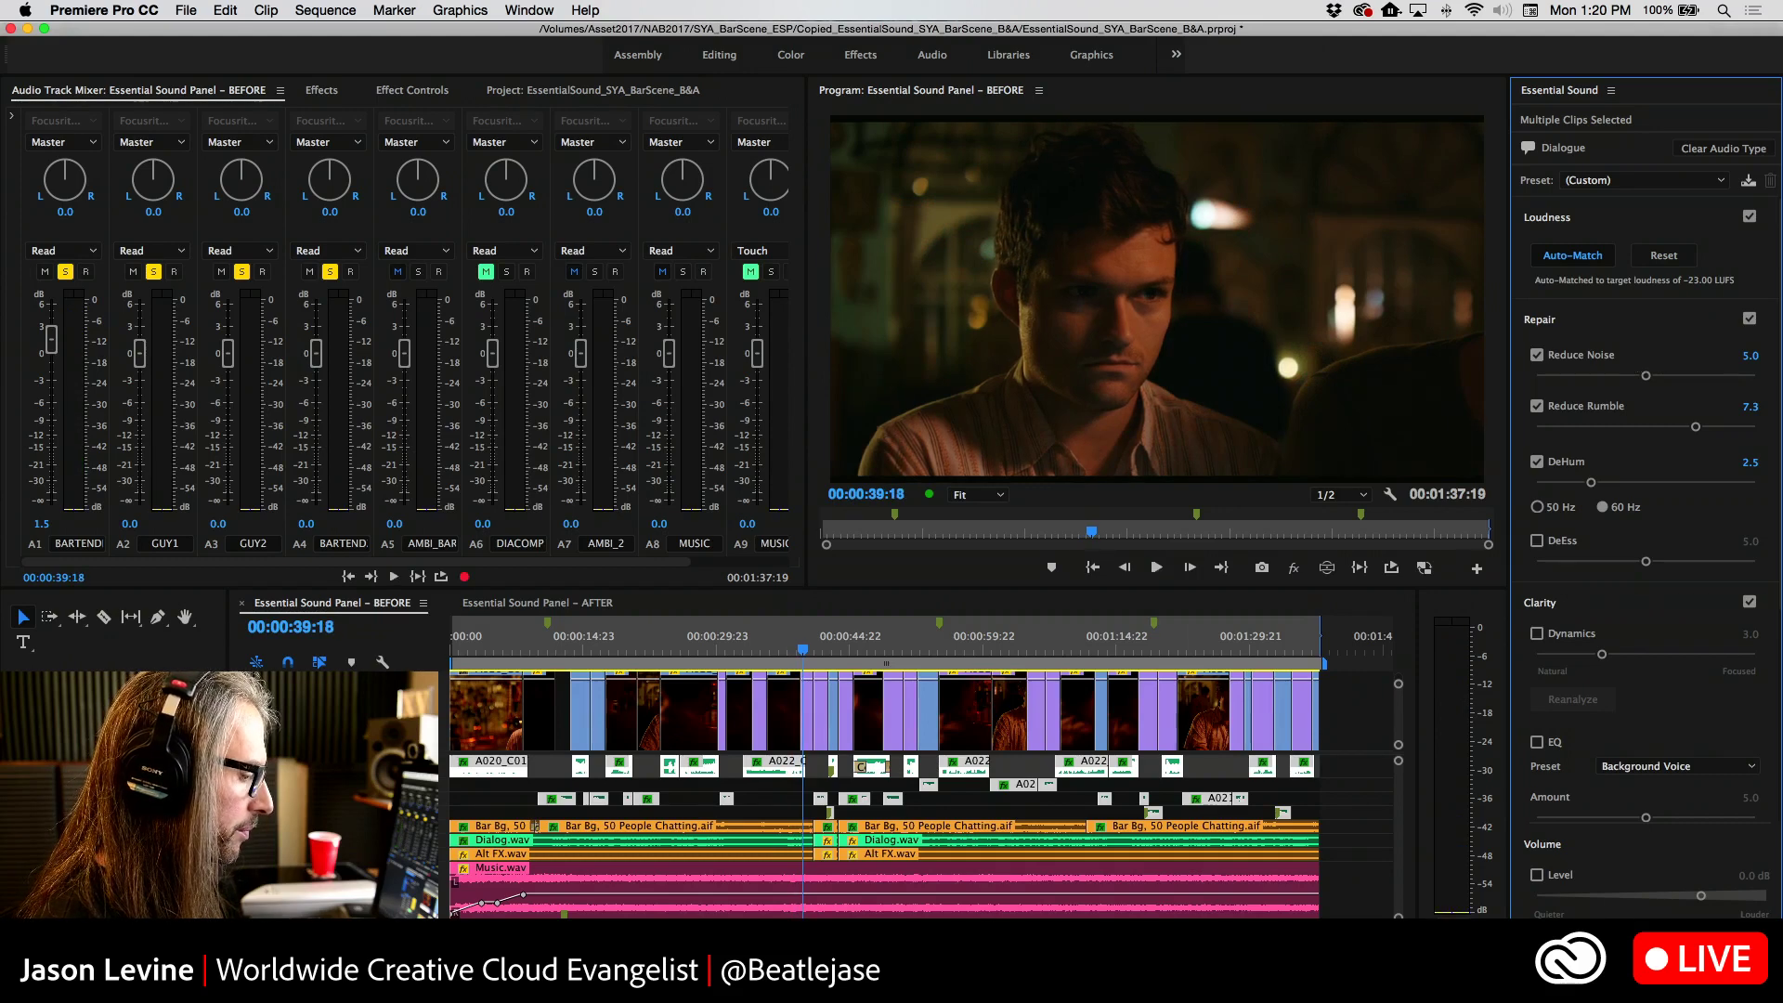
key(super+Tab)
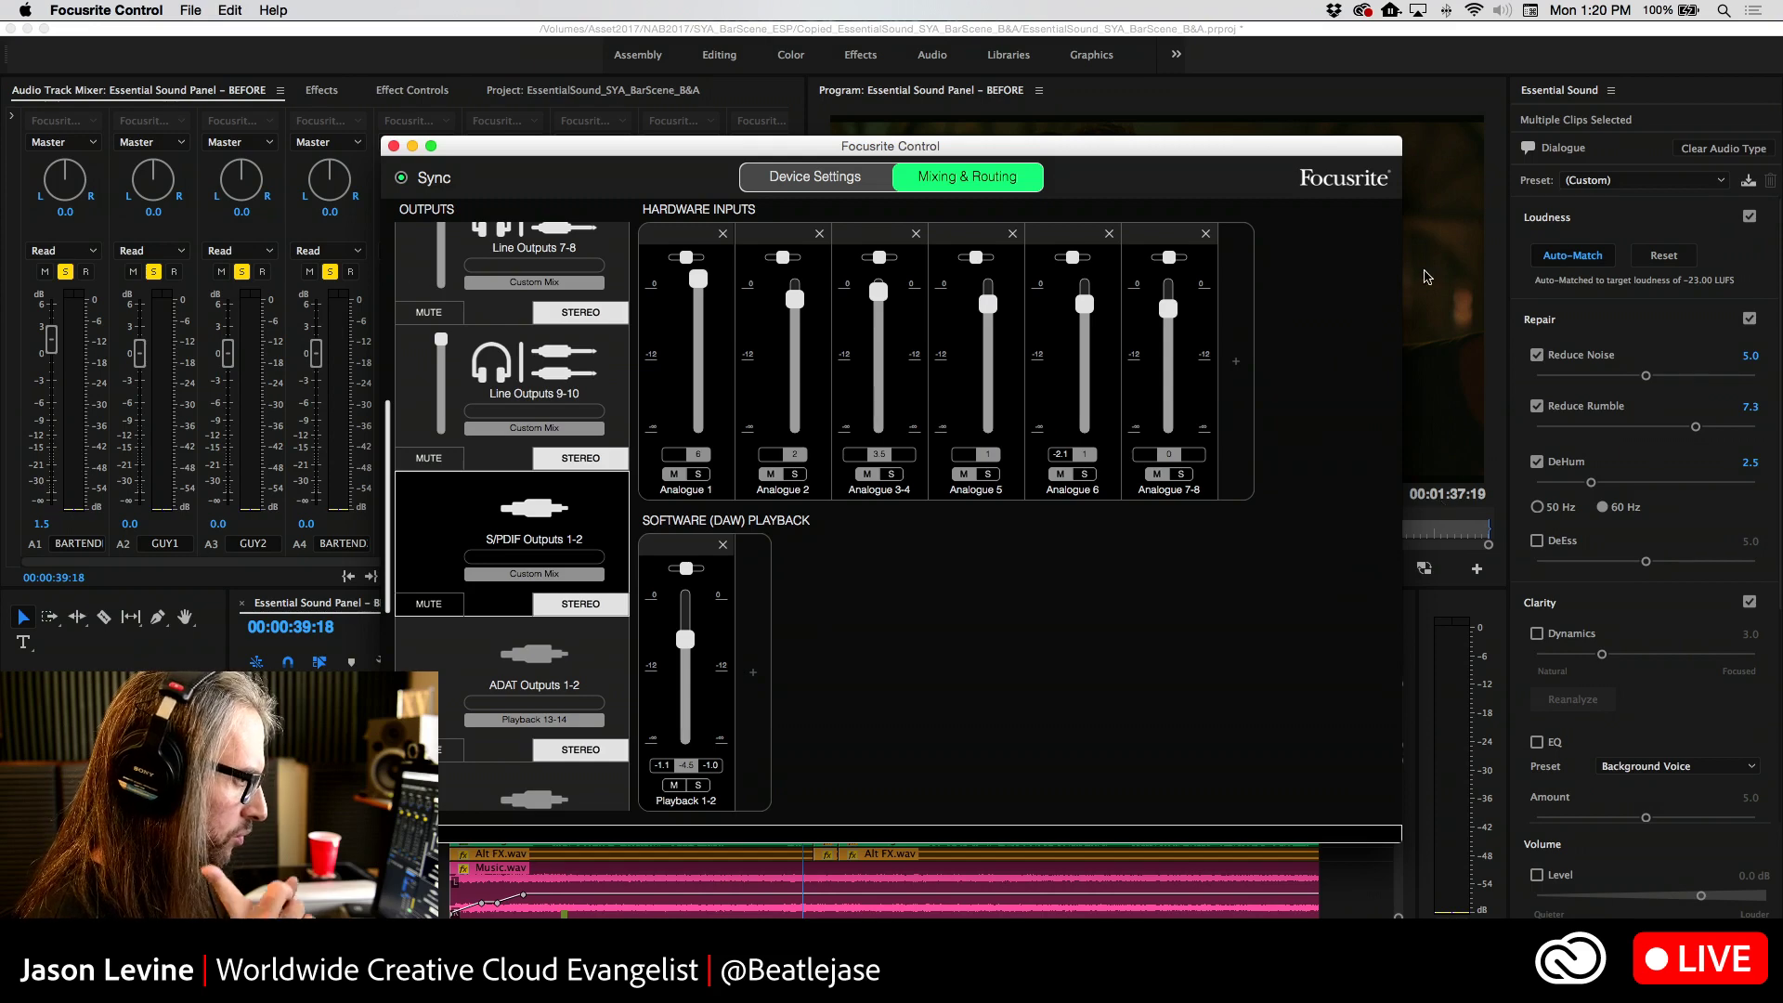
key(super+Tab)
Bypass the Repair section, audition the unrepaired dialogue from 00:00:33:02 for comparison, and switch Repair back on
click(1750, 319)
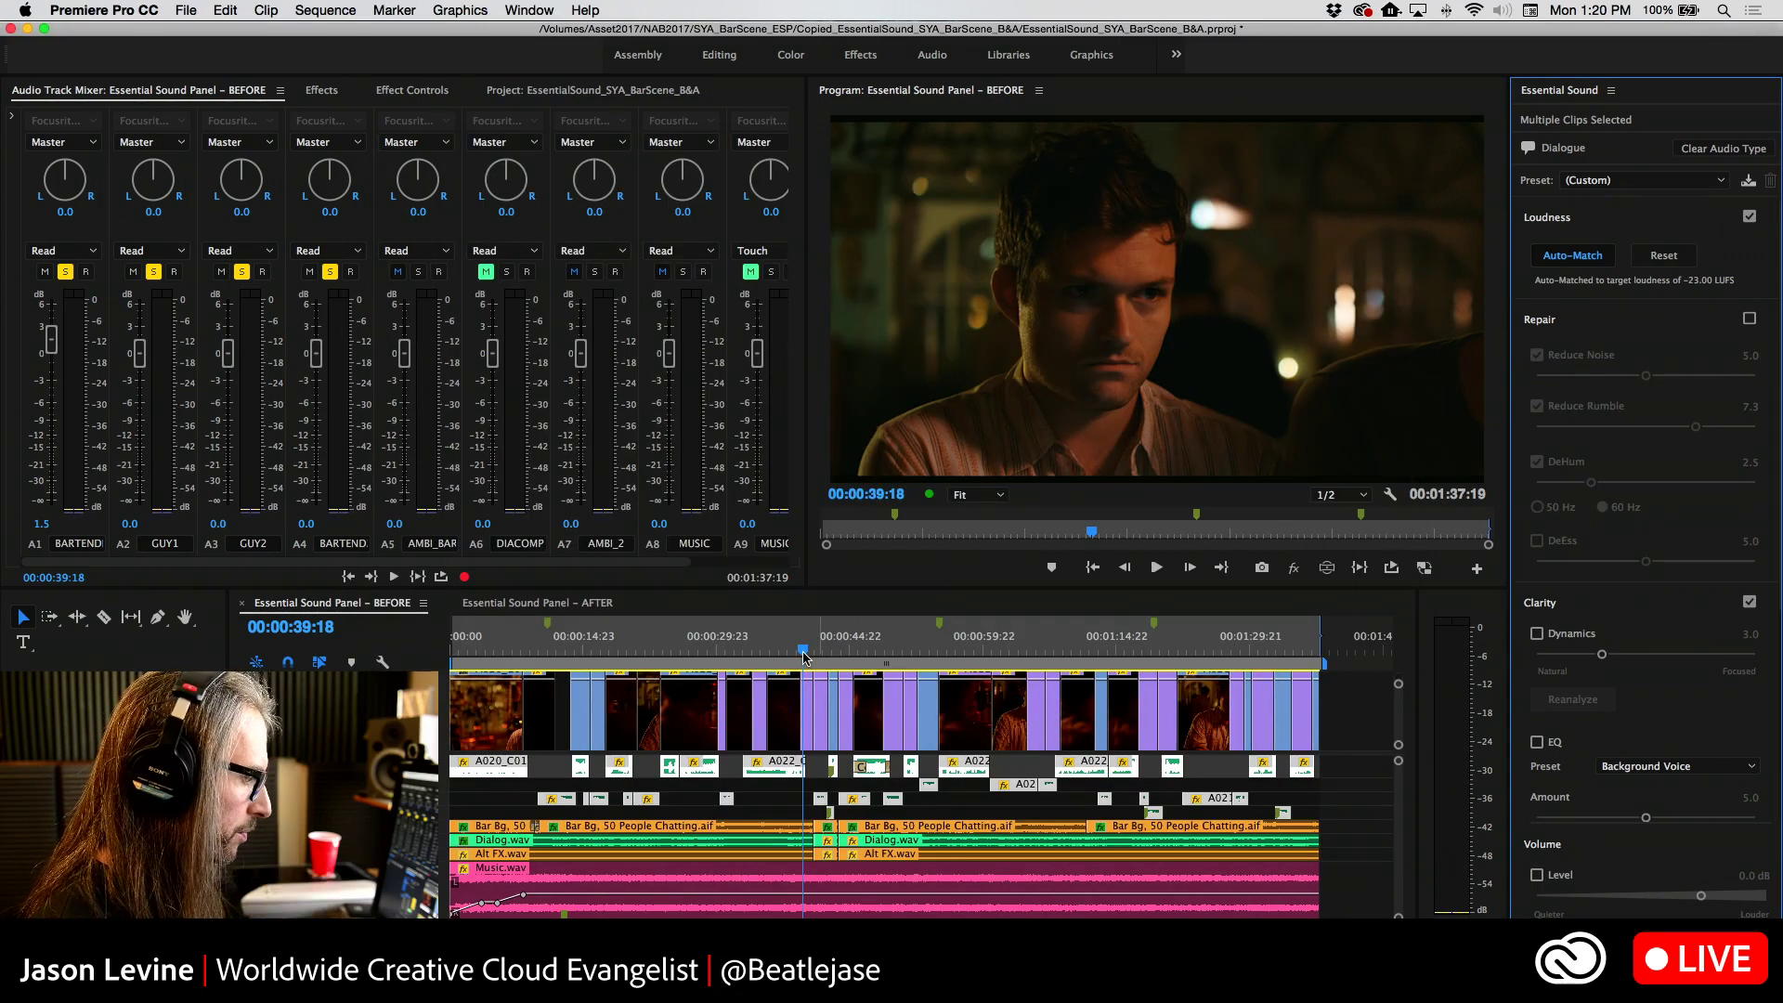
drag(802, 652, 745, 653)
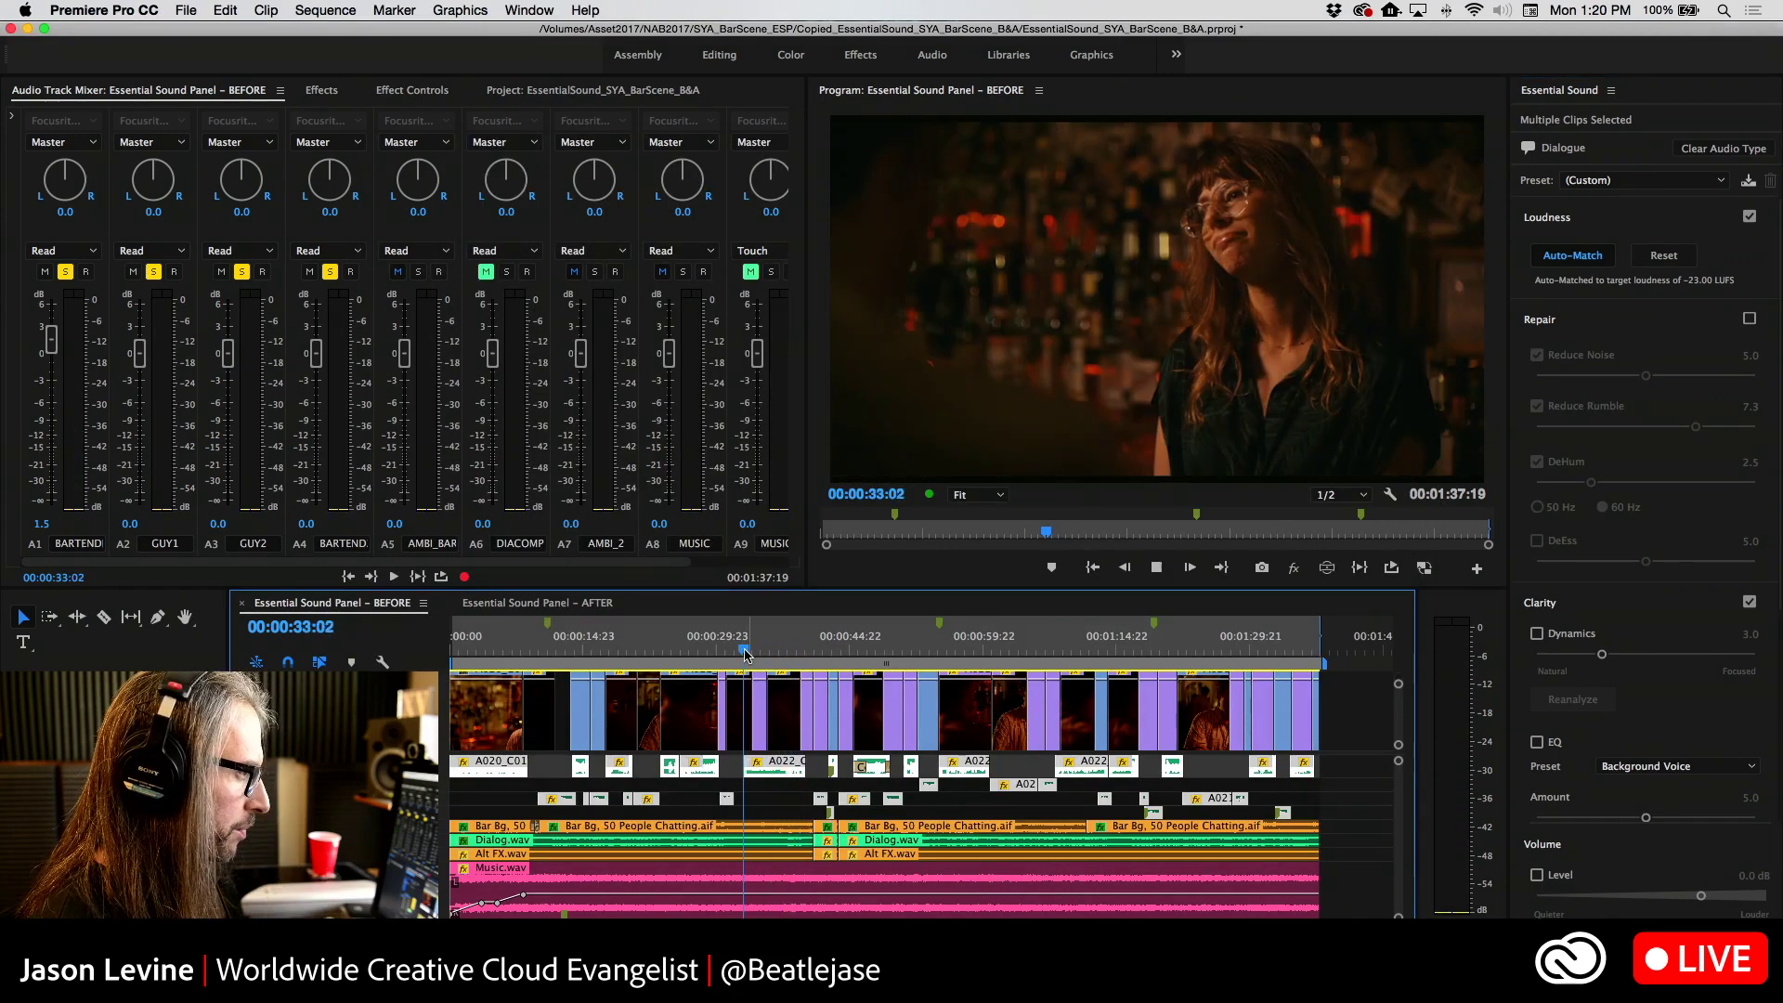
key(space)
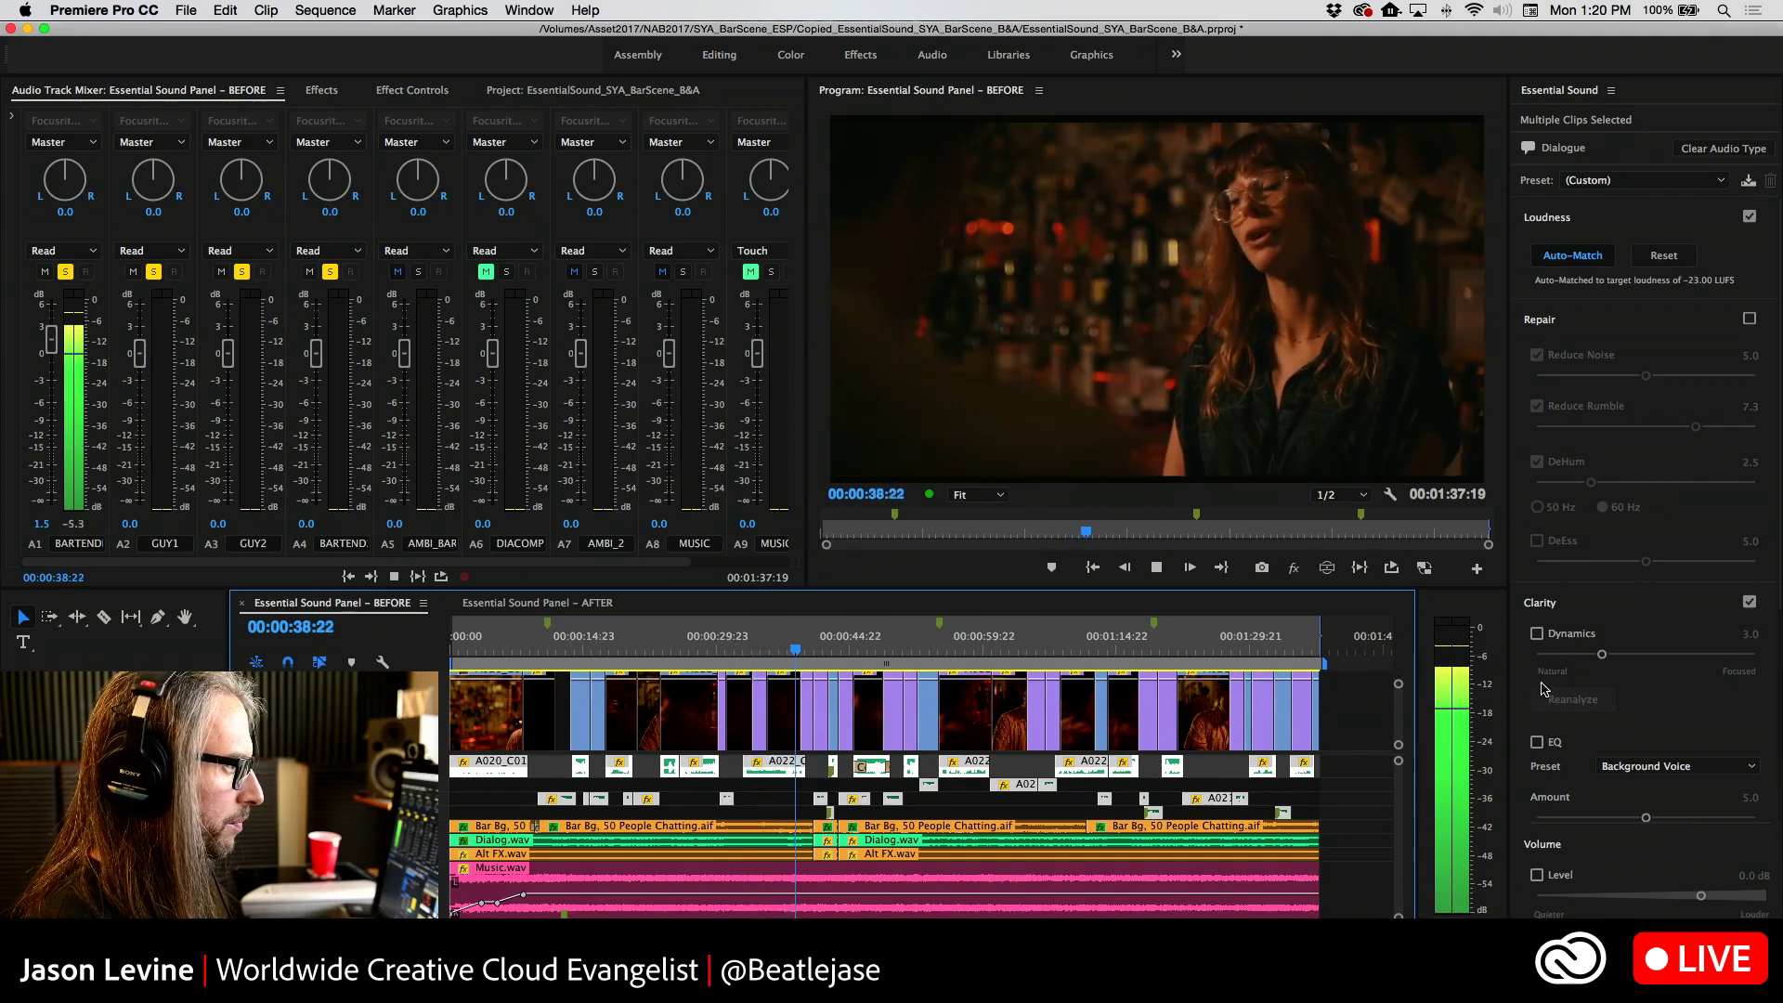
key(space)
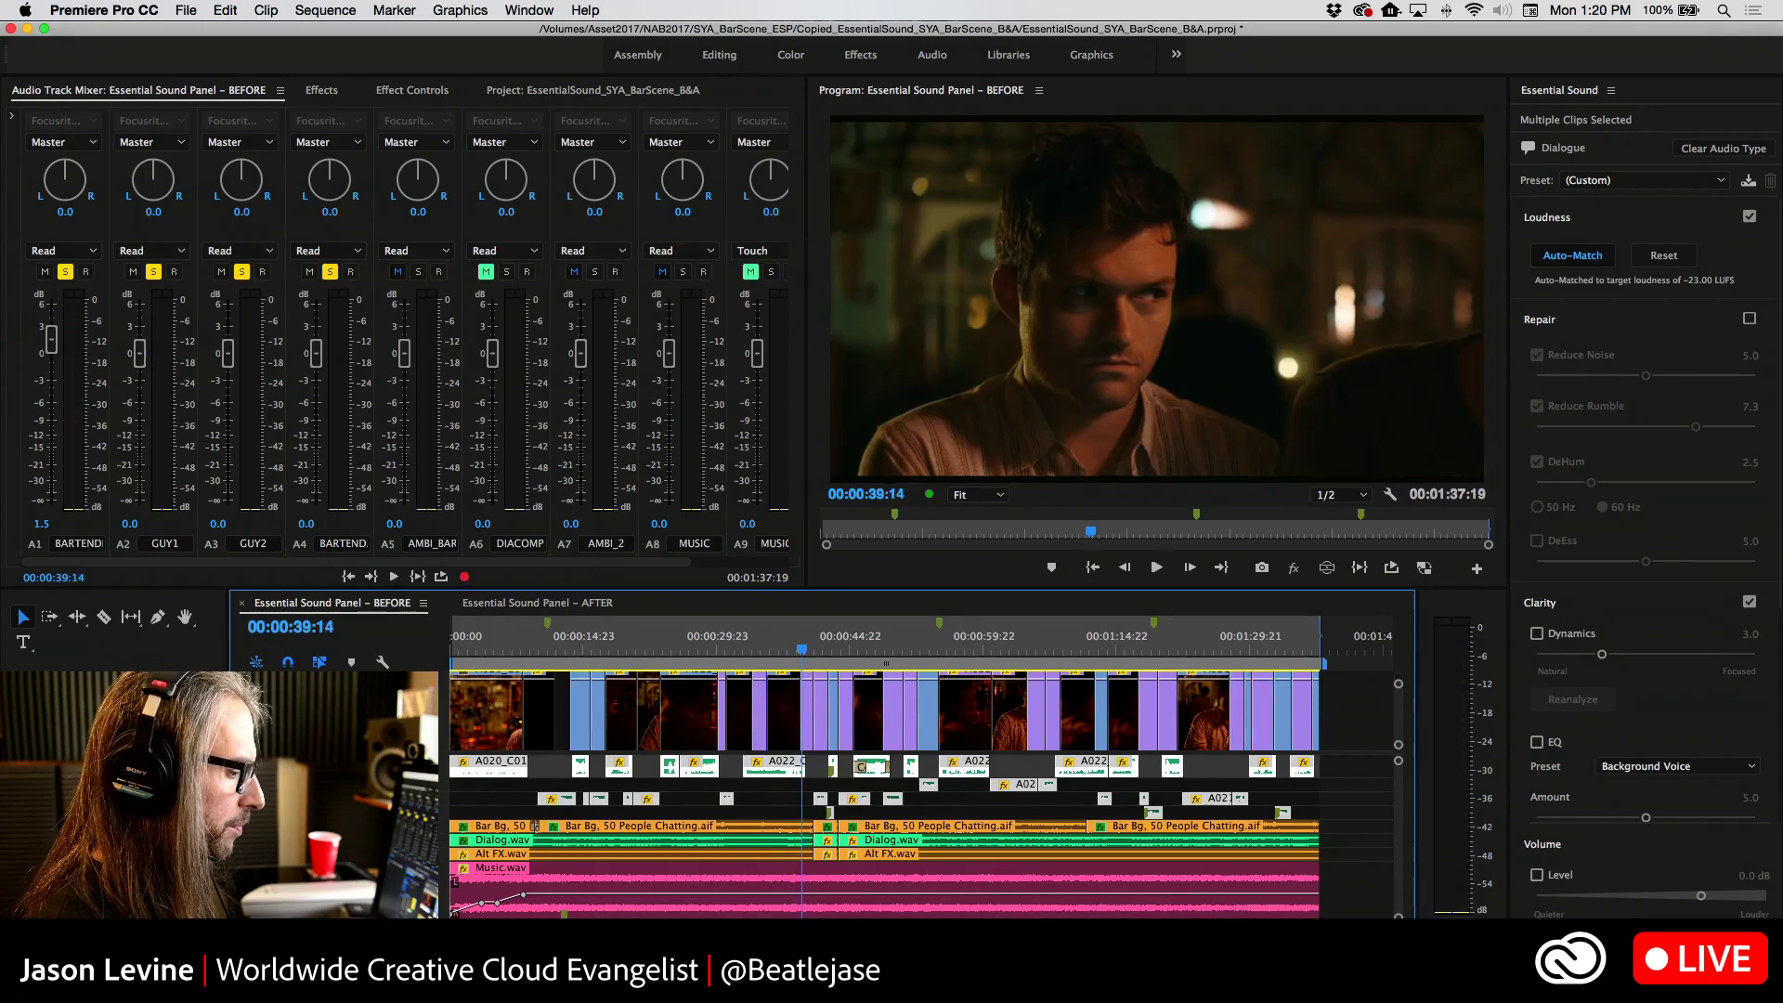
key(super+Tab)
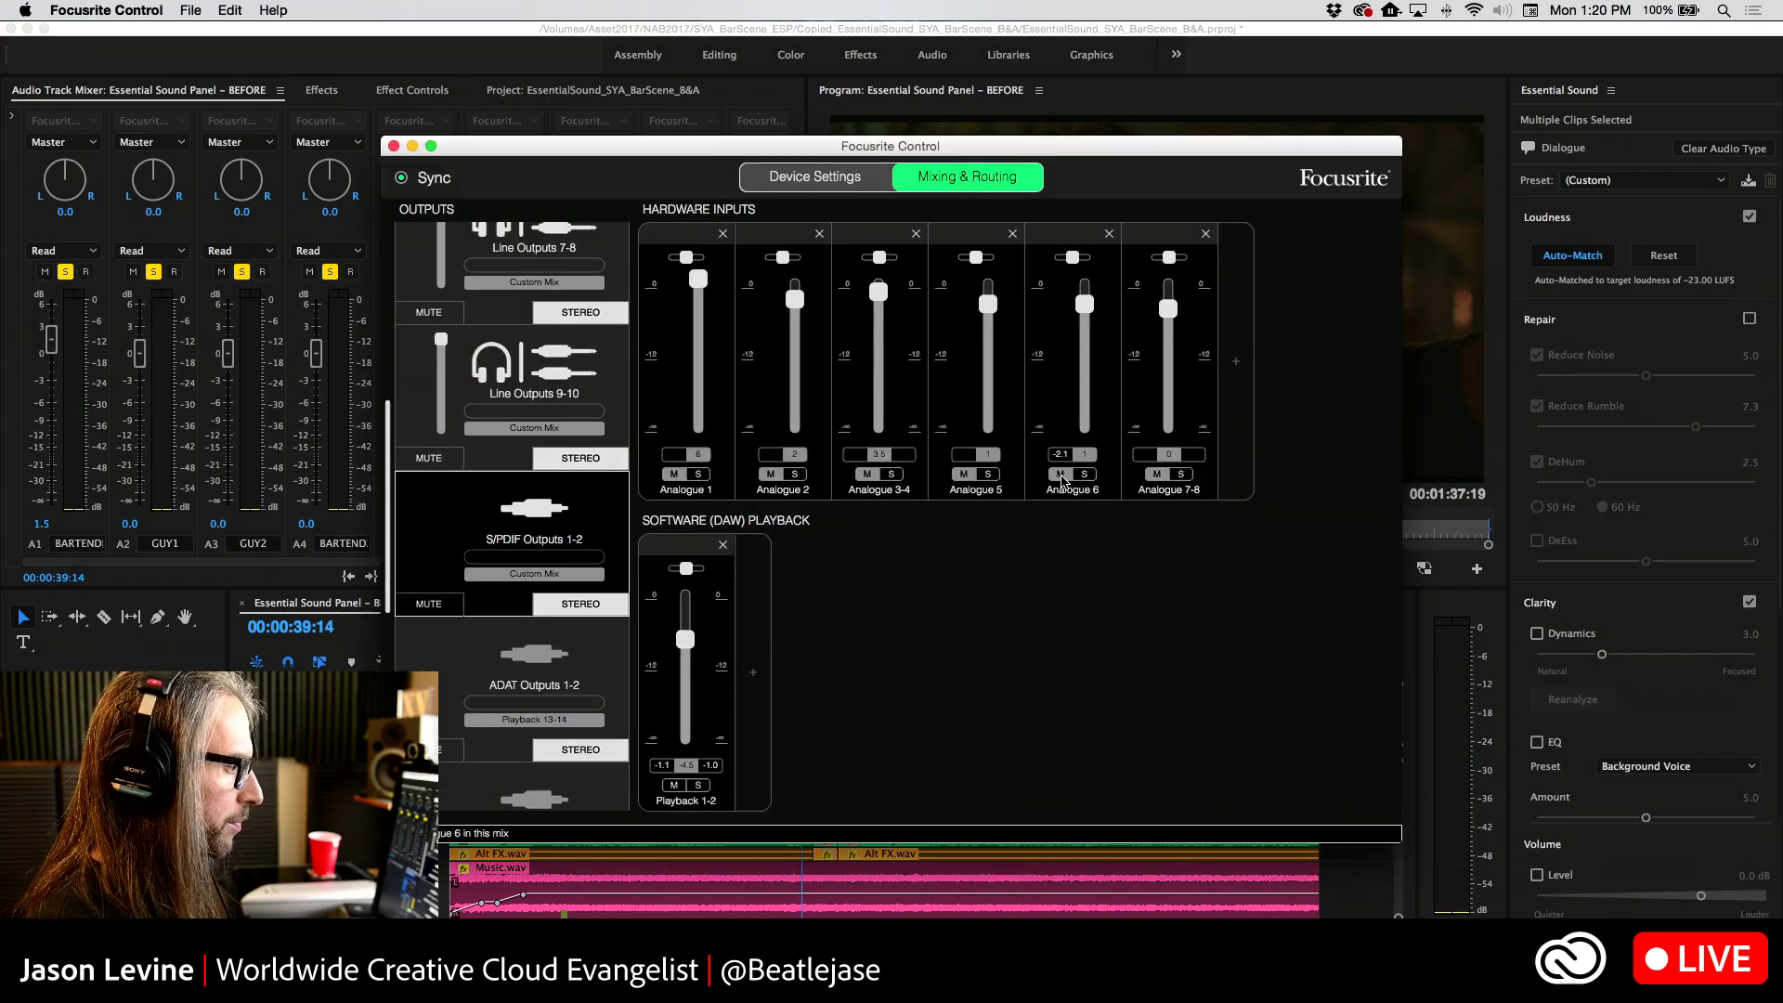
key(super+Tab)
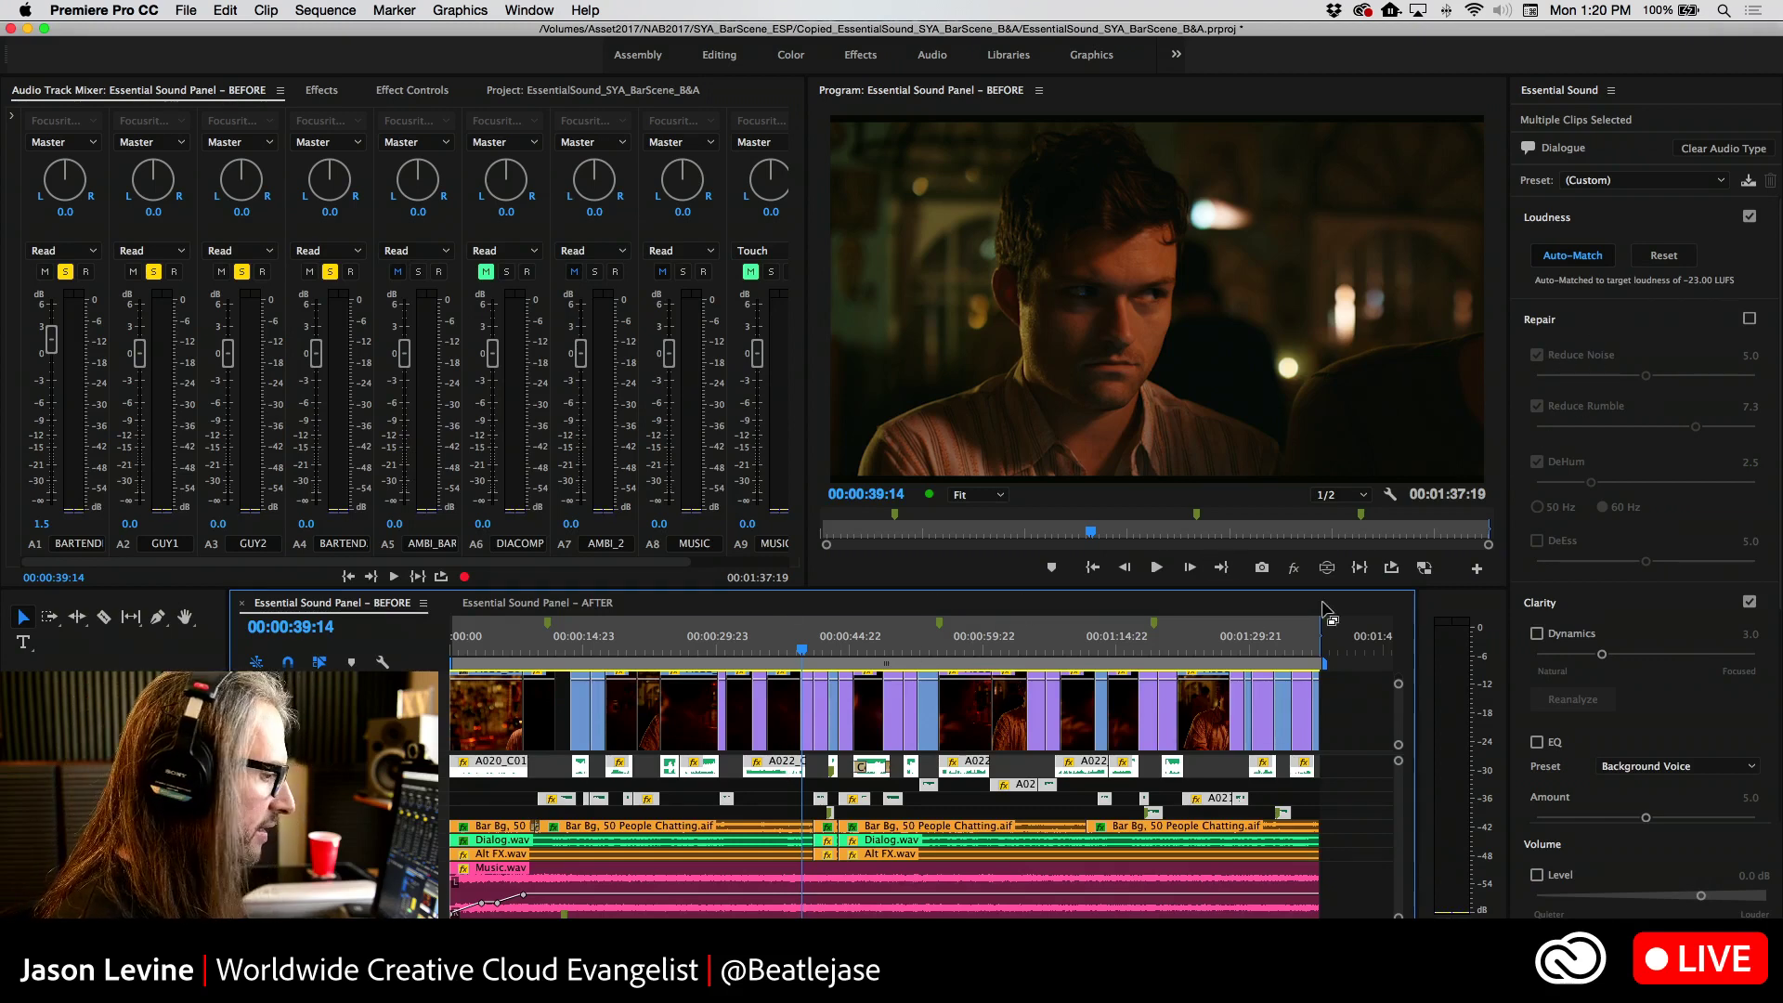
click(1750, 319)
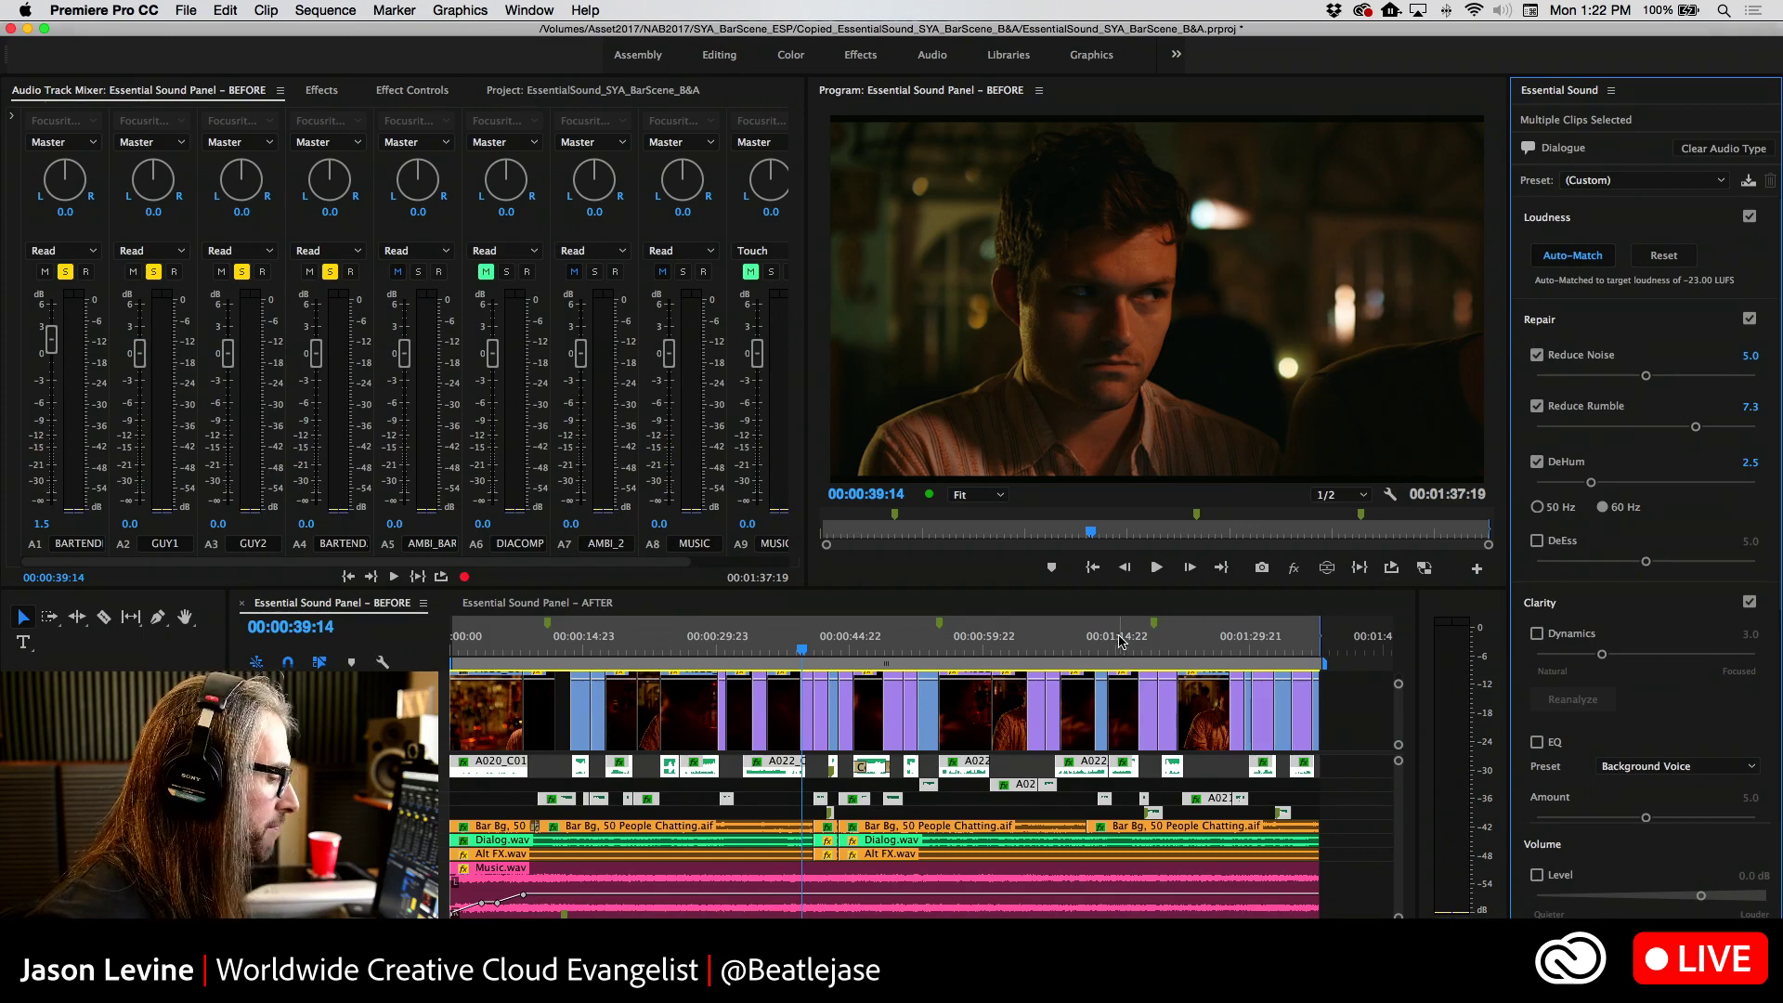
Show the effect slots in the Audio Track Mixer and browse track A1's available effects, including Noise Reduction/Restoration, without inserting any
click(14, 119)
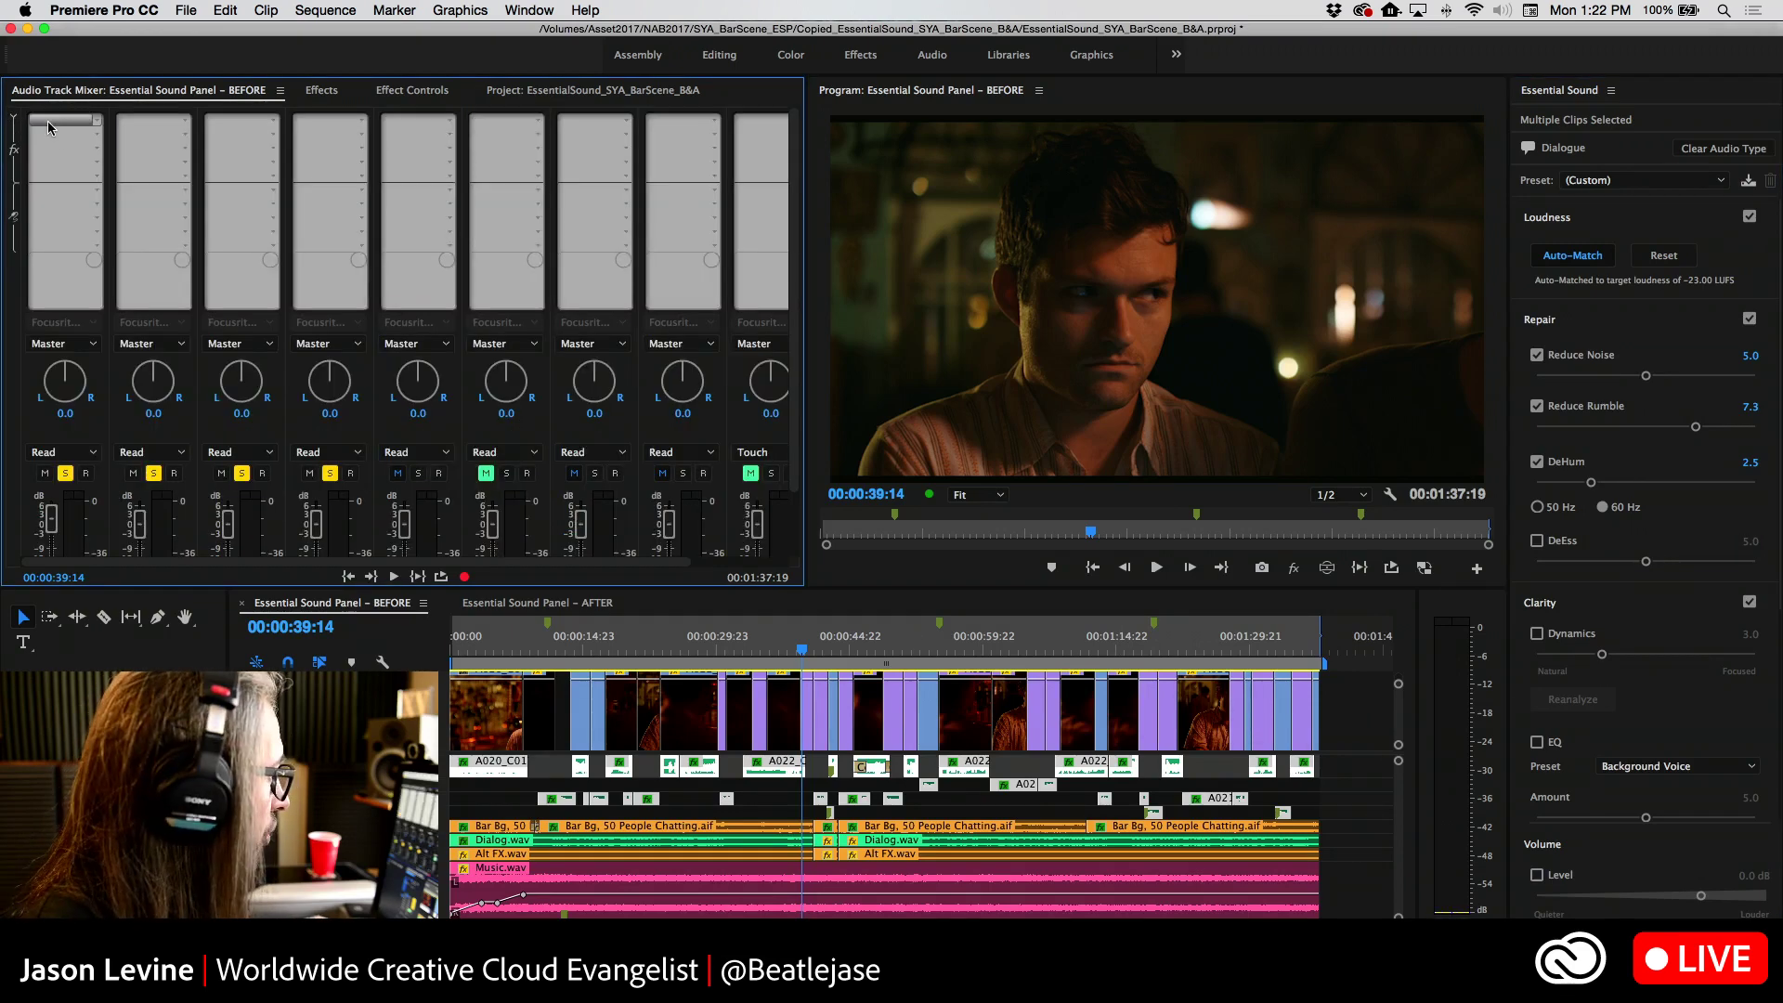
click(102, 123)
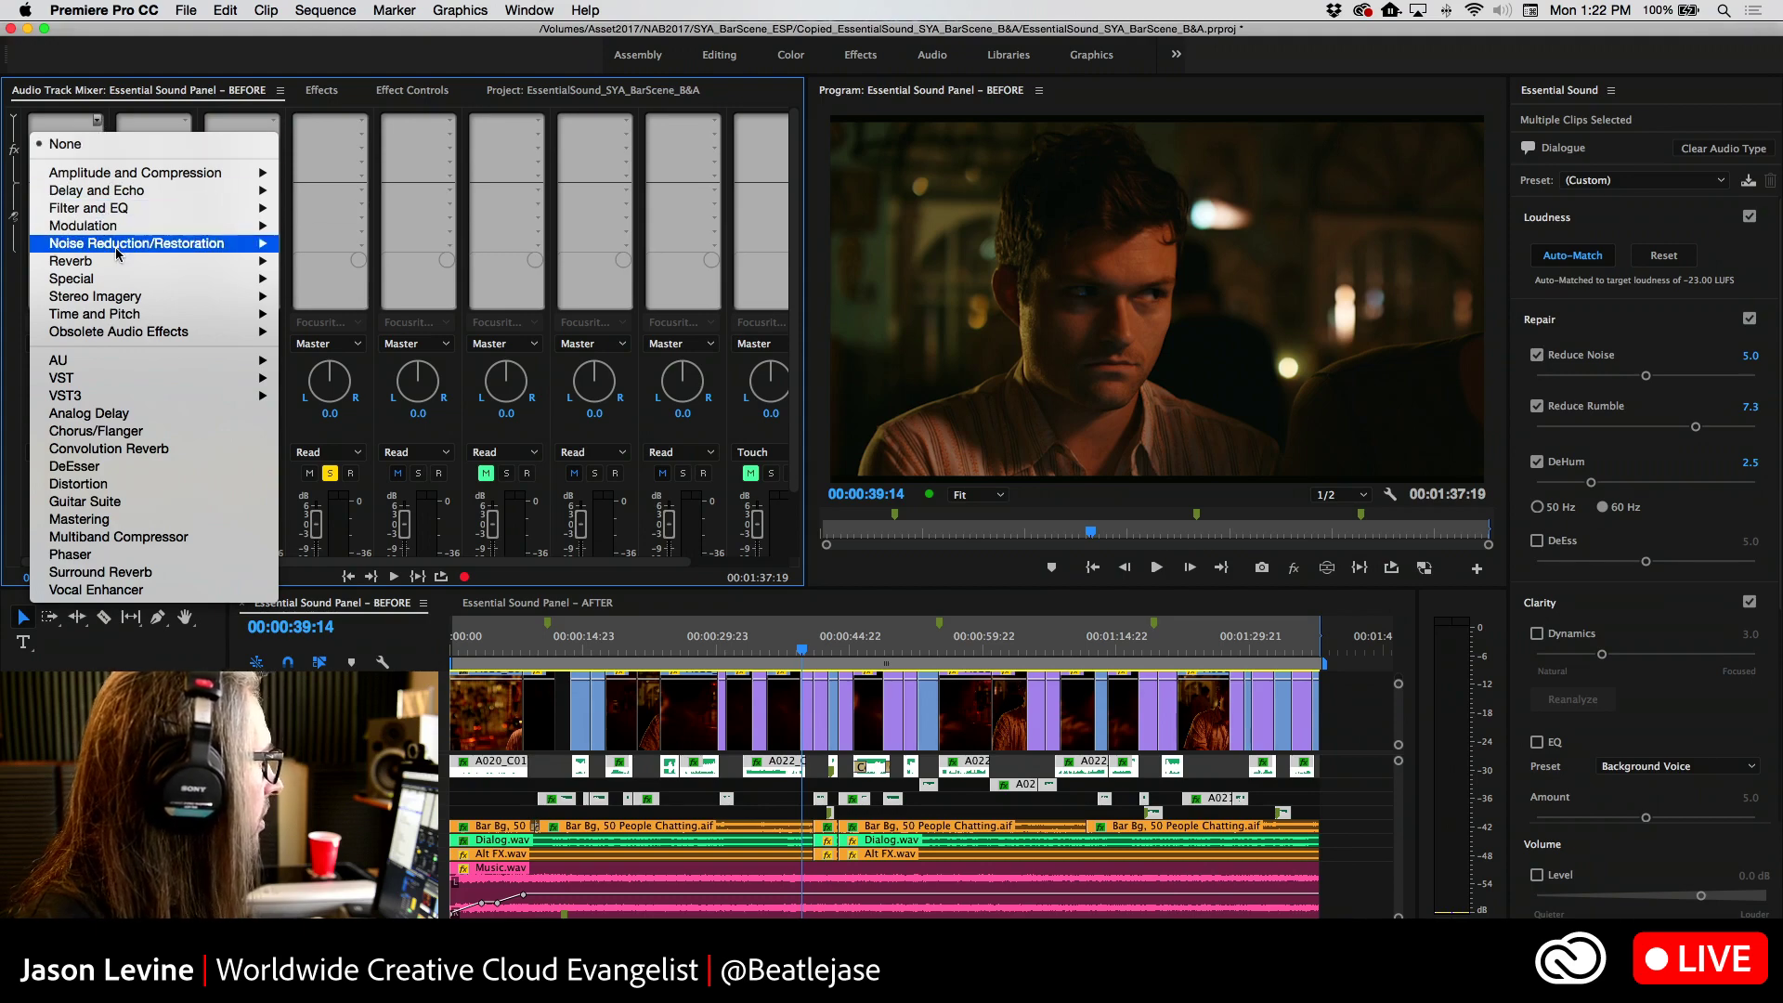
mouse_move(118, 249)
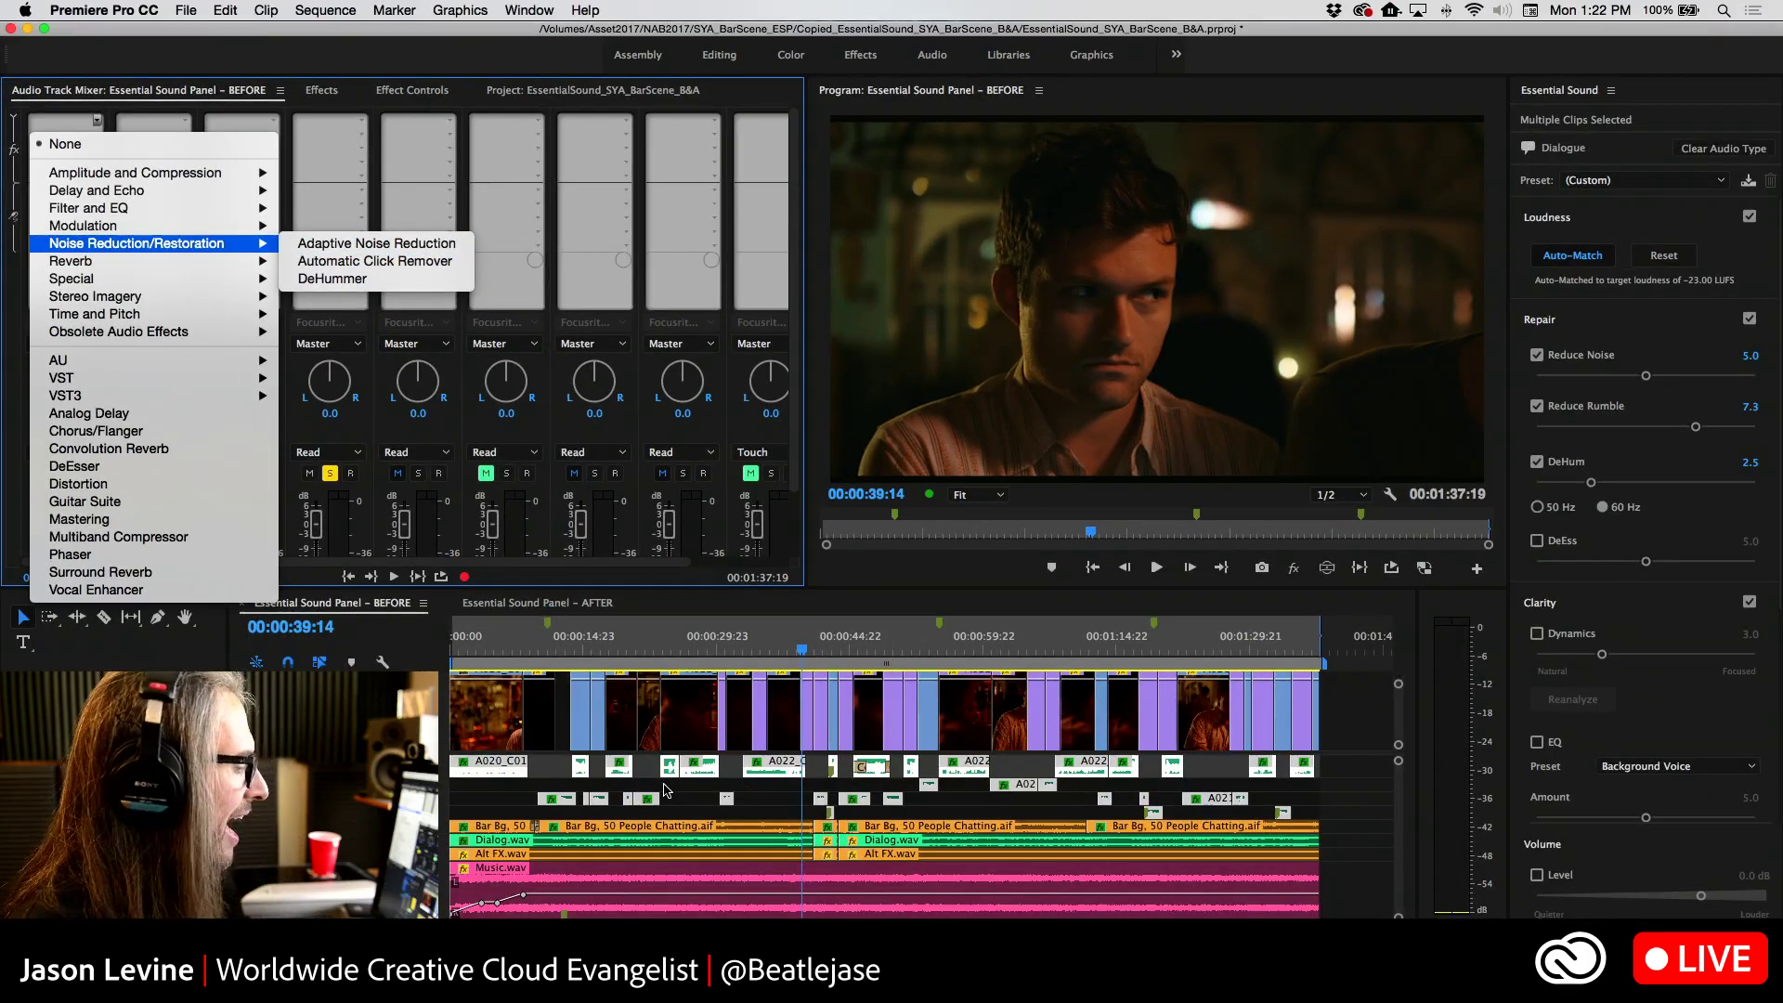
key(Escape)
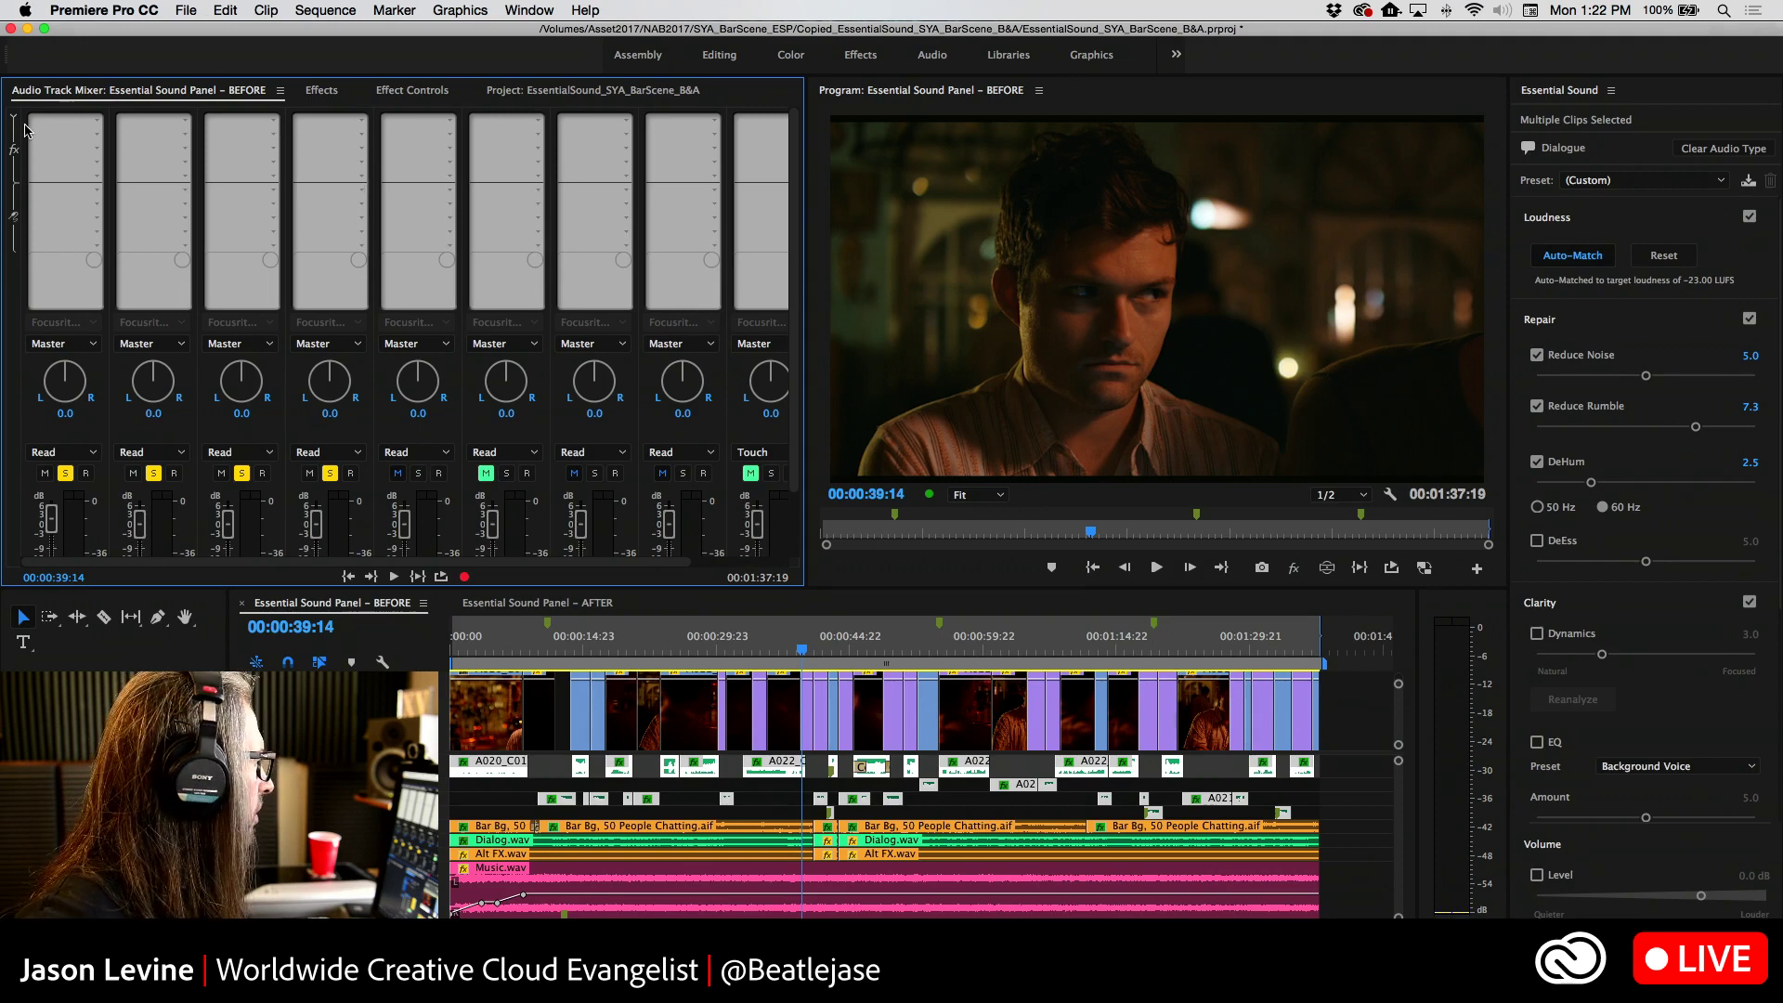
click(95, 122)
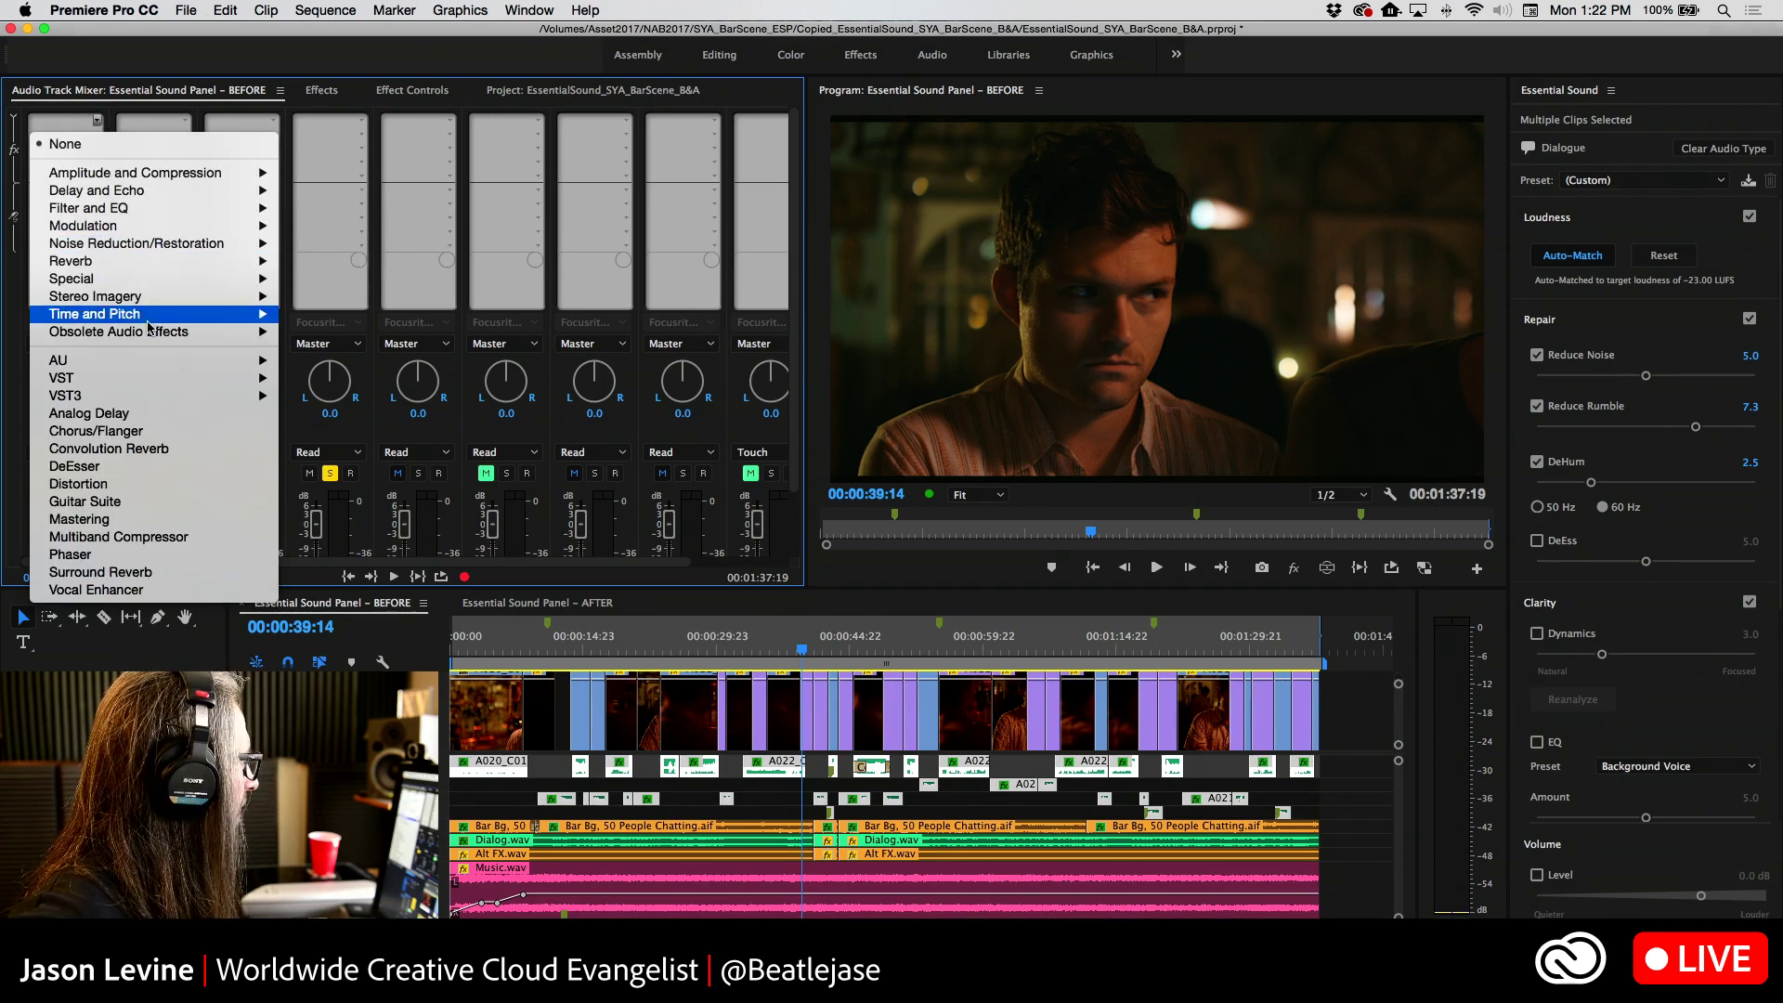
mouse_move(153, 332)
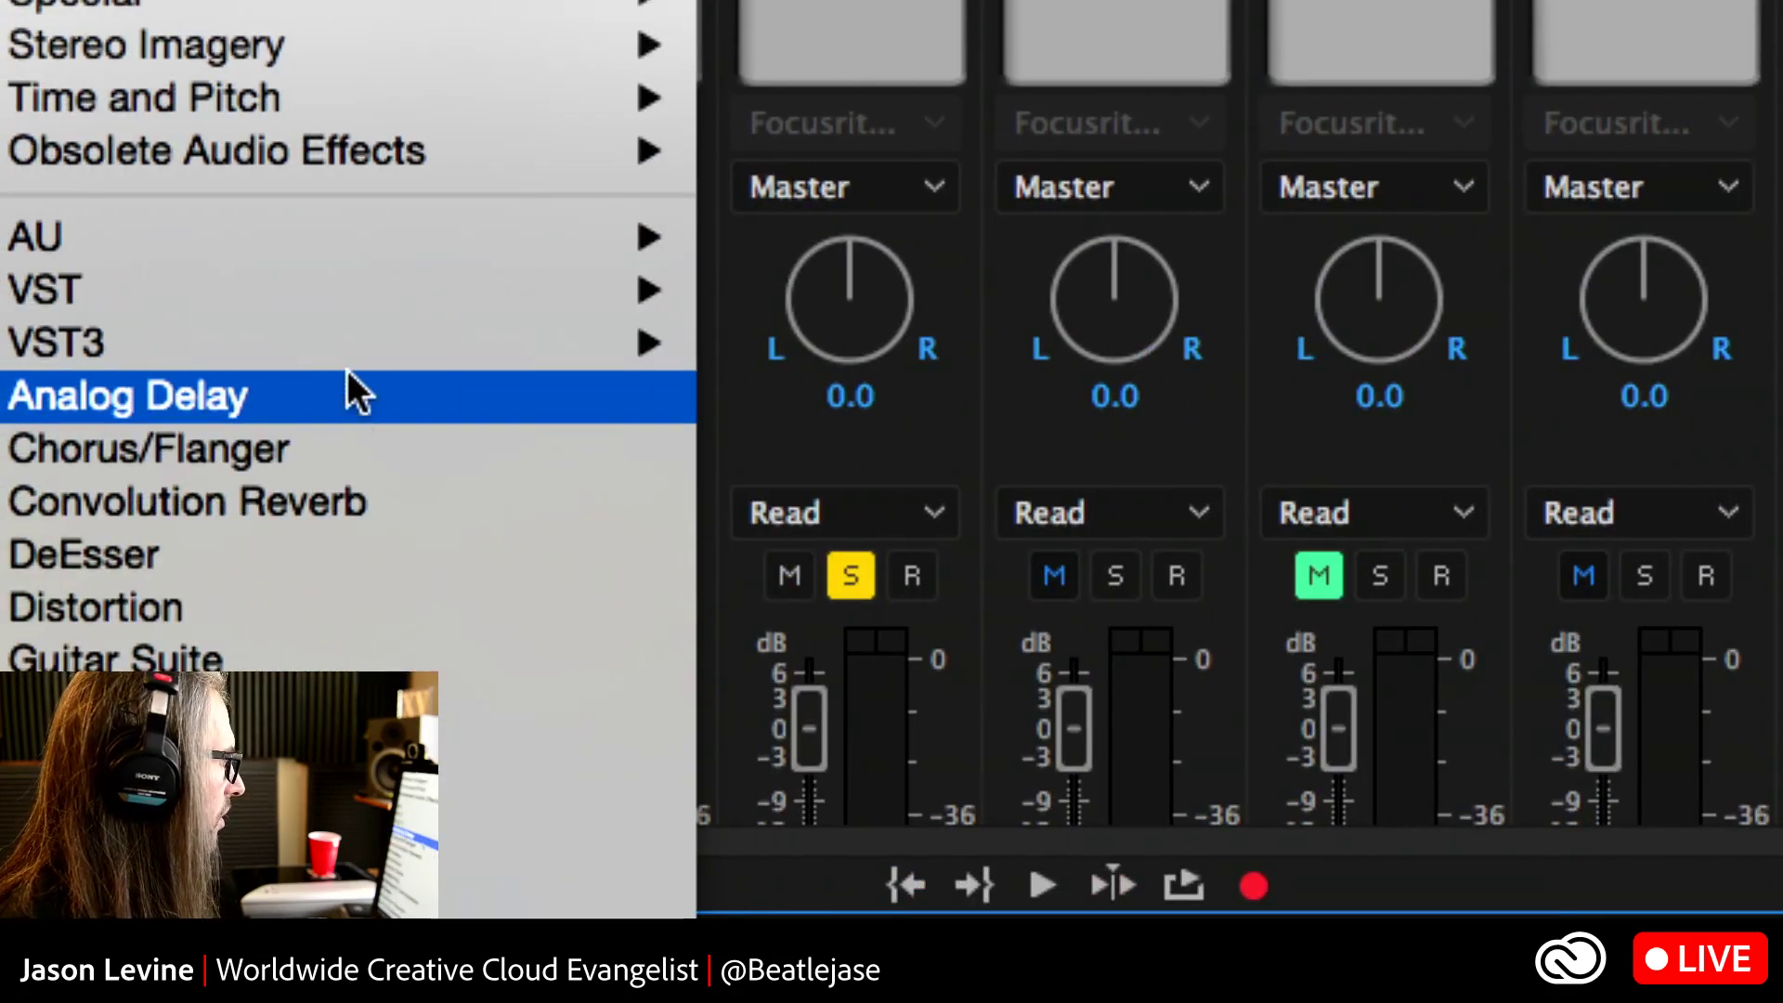
mouse_move(341, 358)
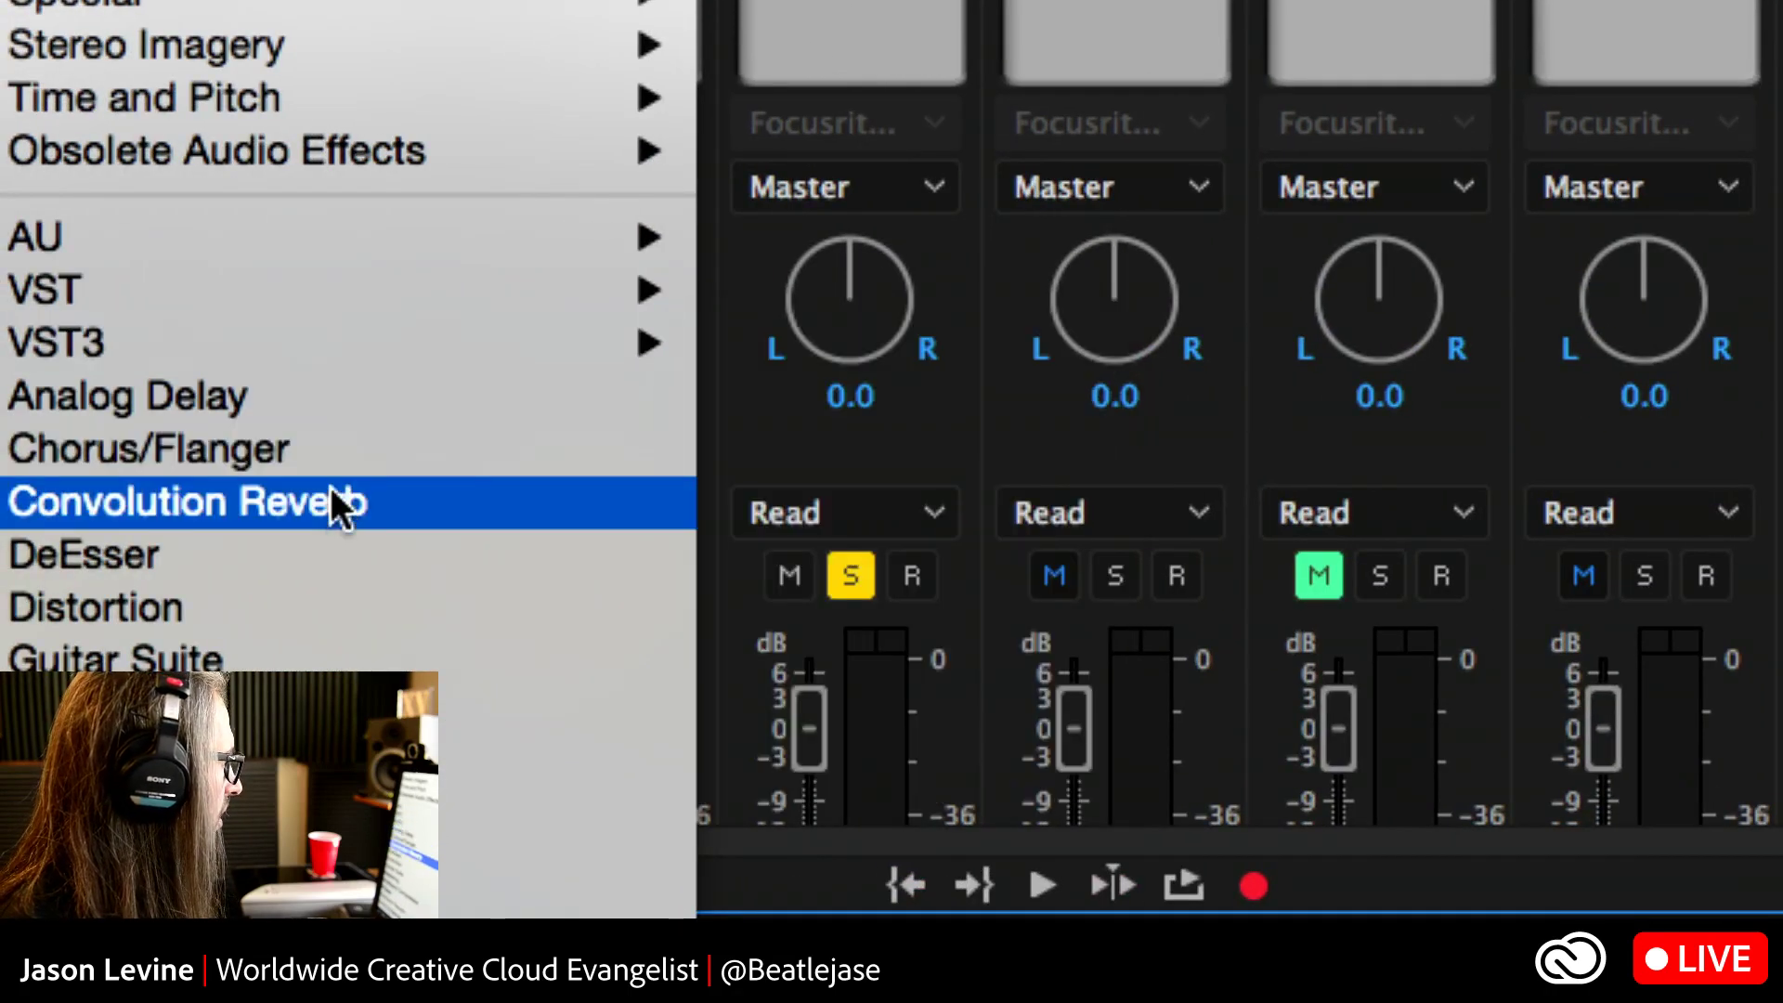
mouse_move(347, 160)
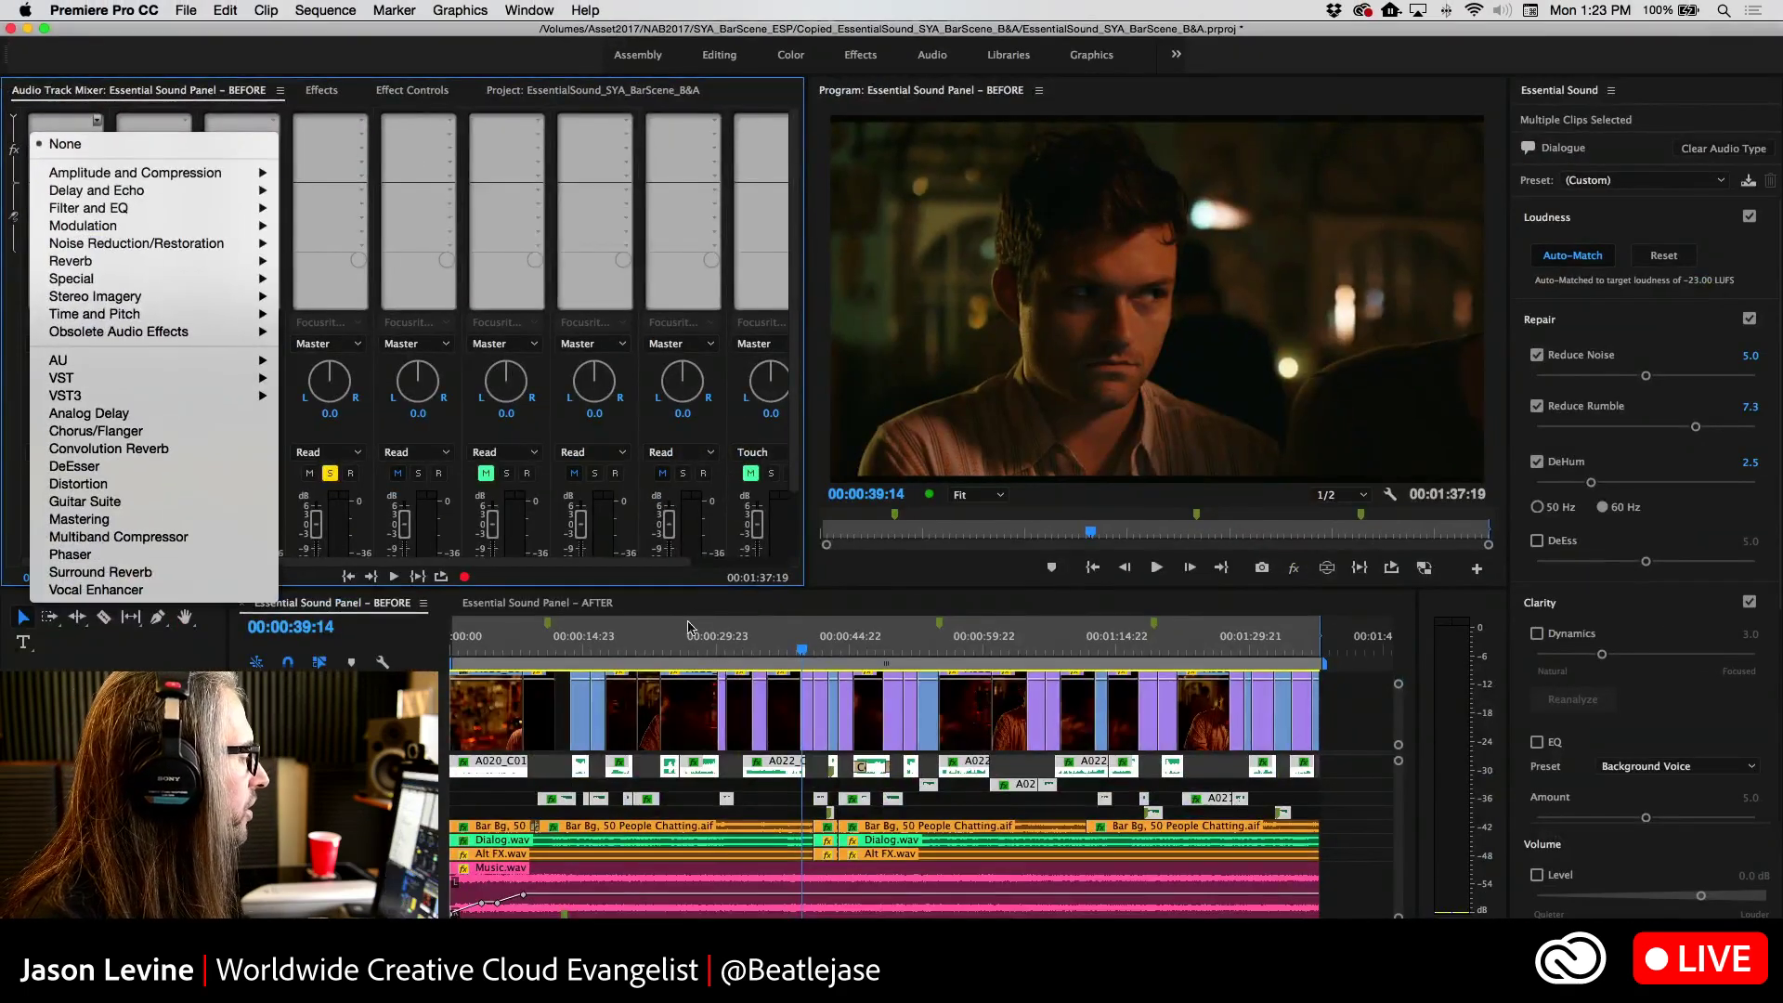
click(698, 608)
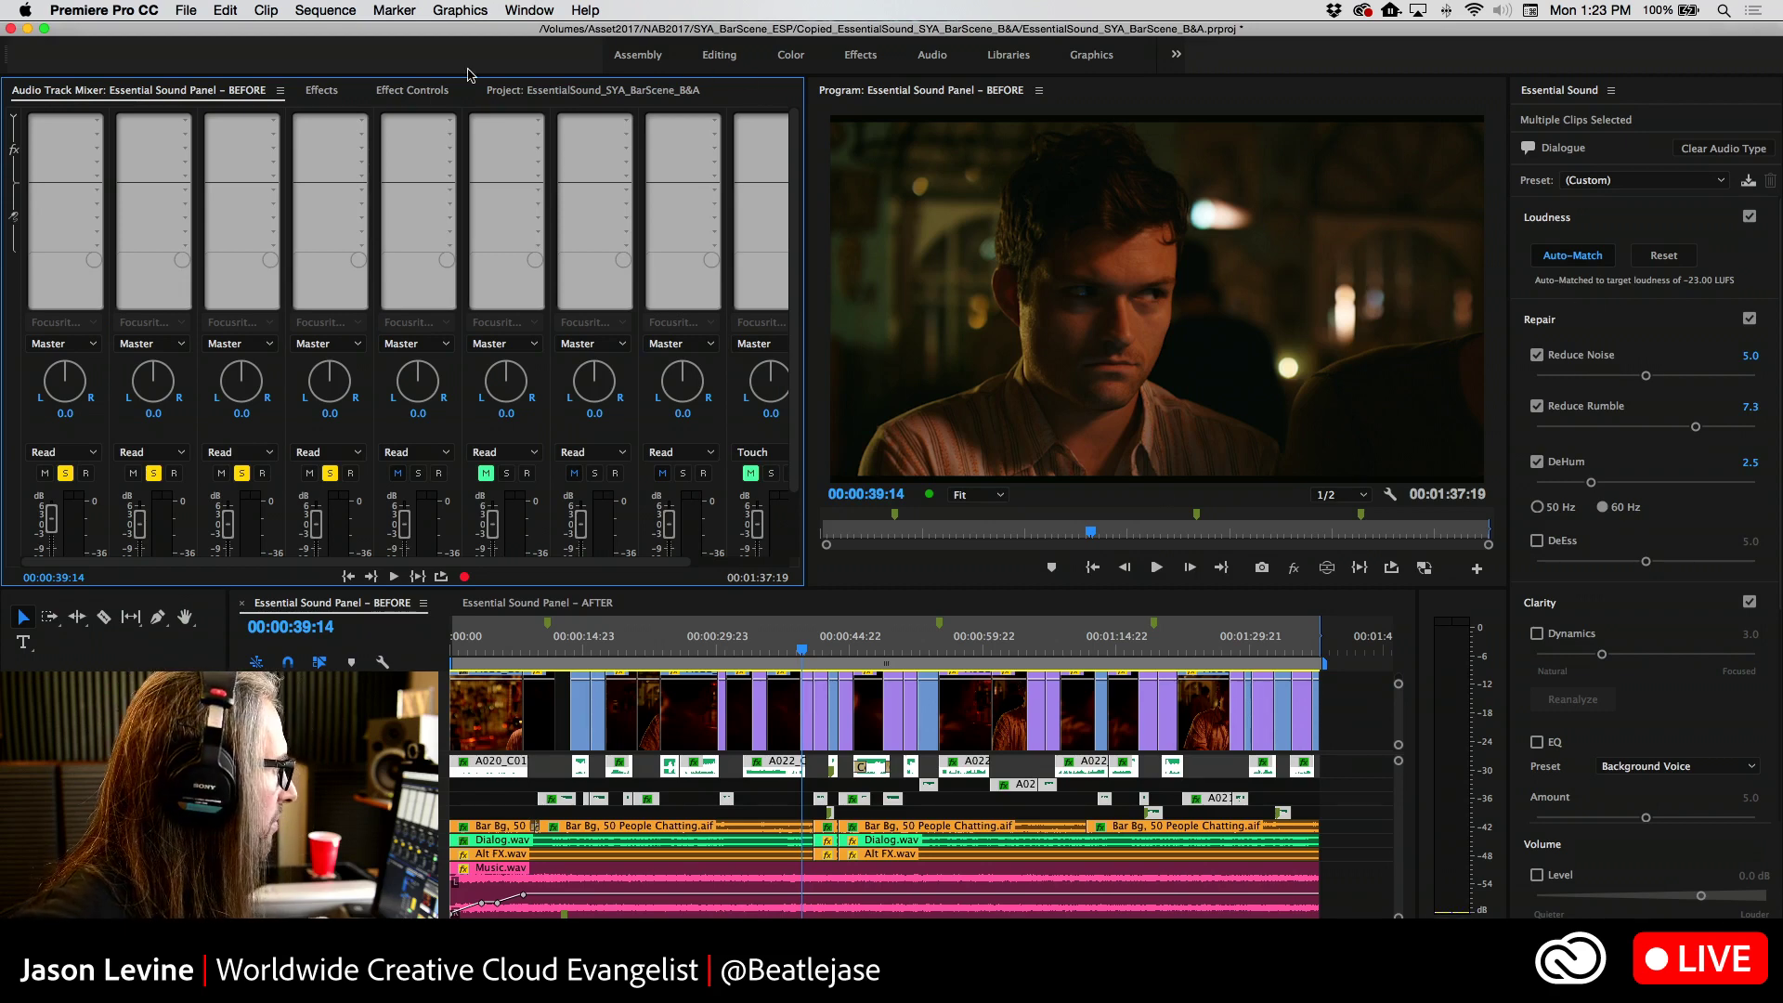
Select the bartender's dialogue clip at 00:00:27:06, open its Adaptive Noise Reduction editor from the clip effects, and position the editor above the timeline
click(412, 91)
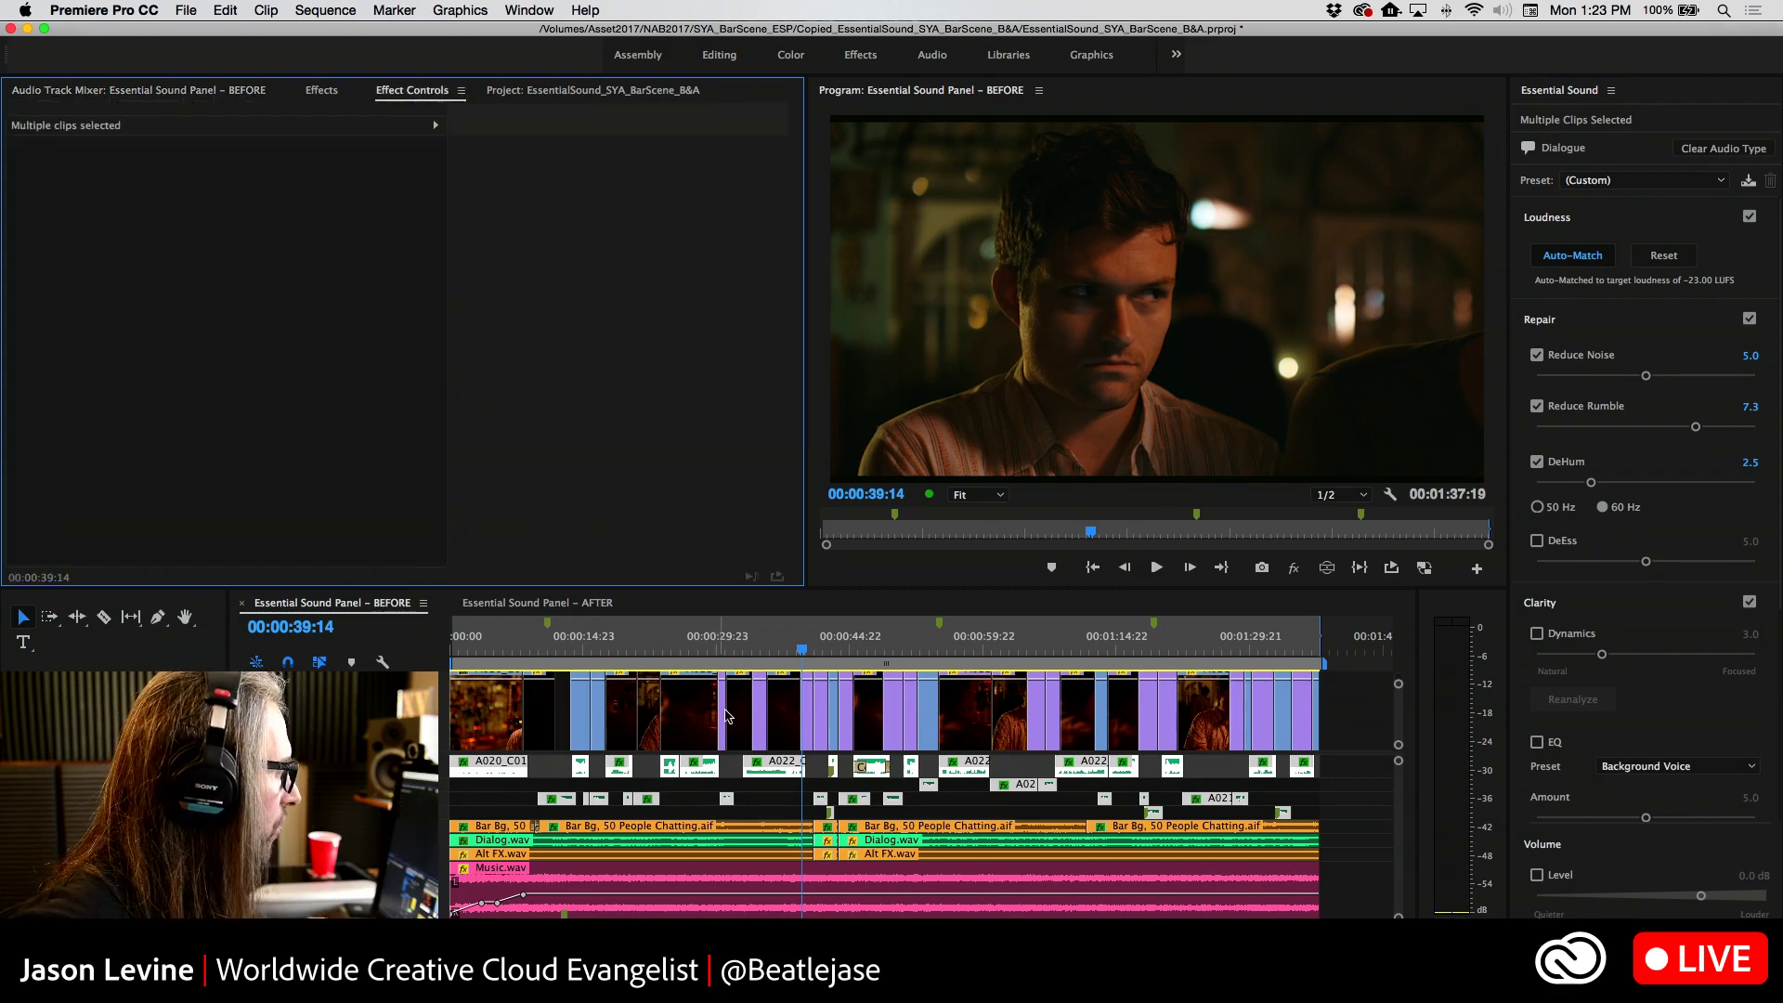
click(752, 797)
click(714, 769)
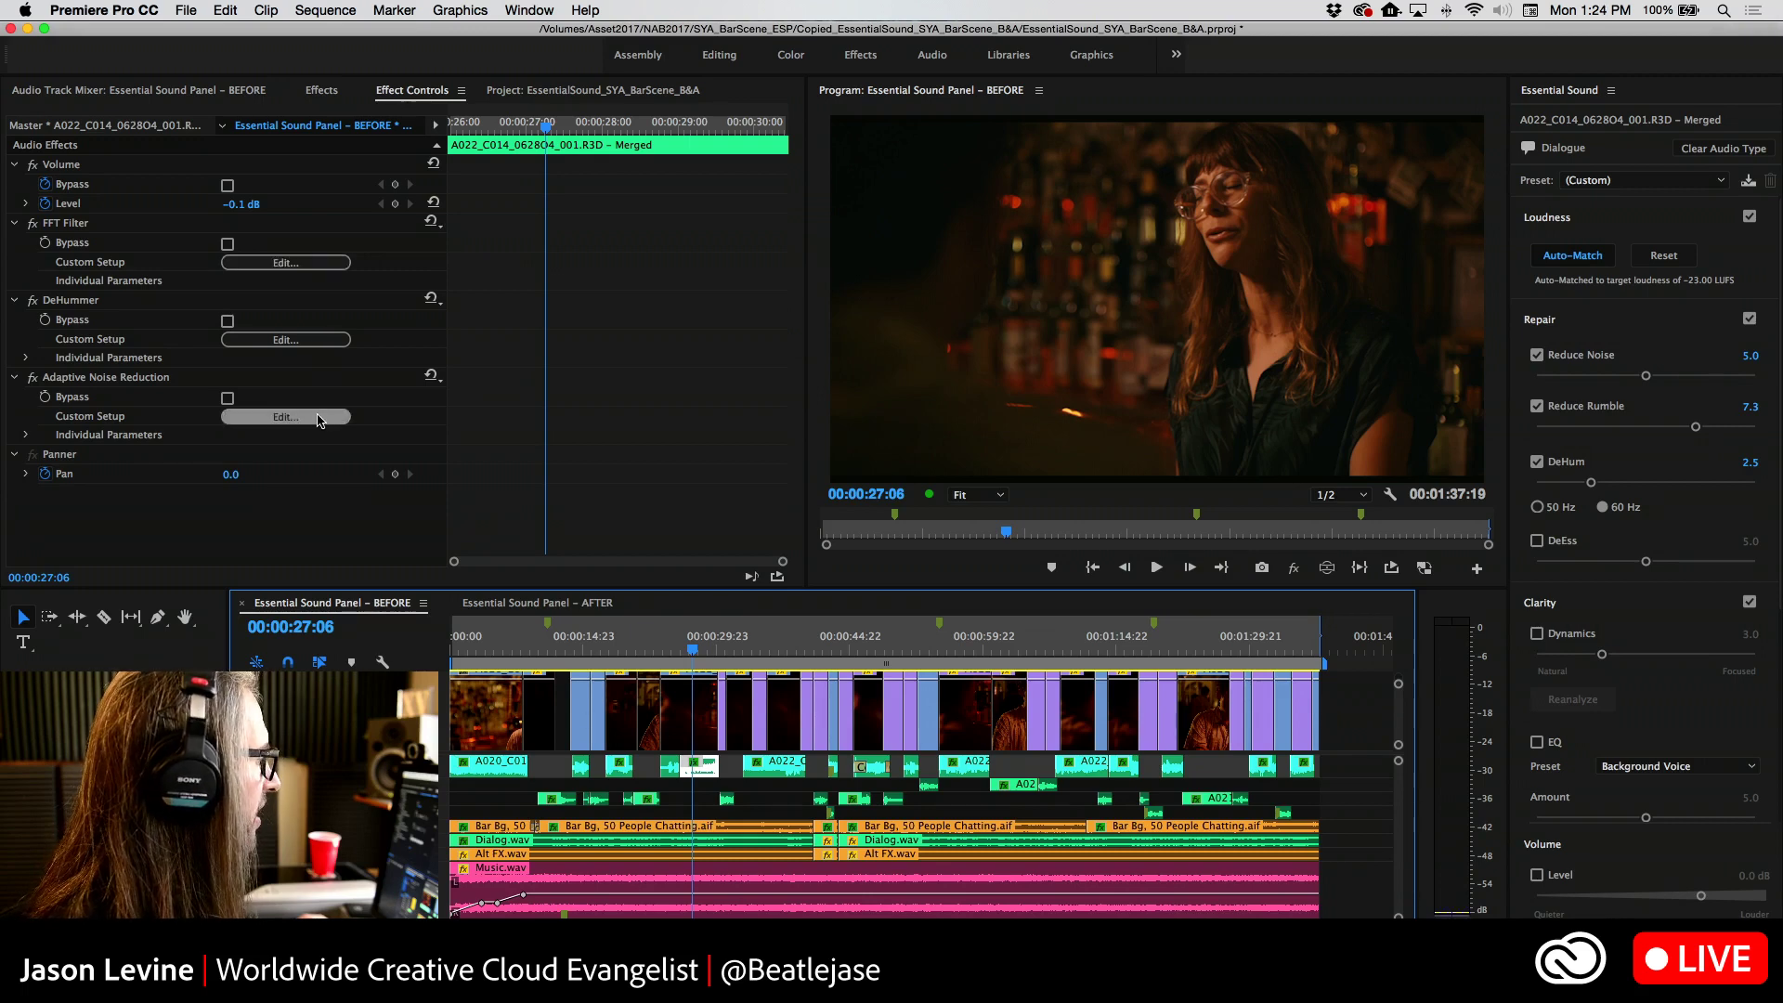
click(314, 418)
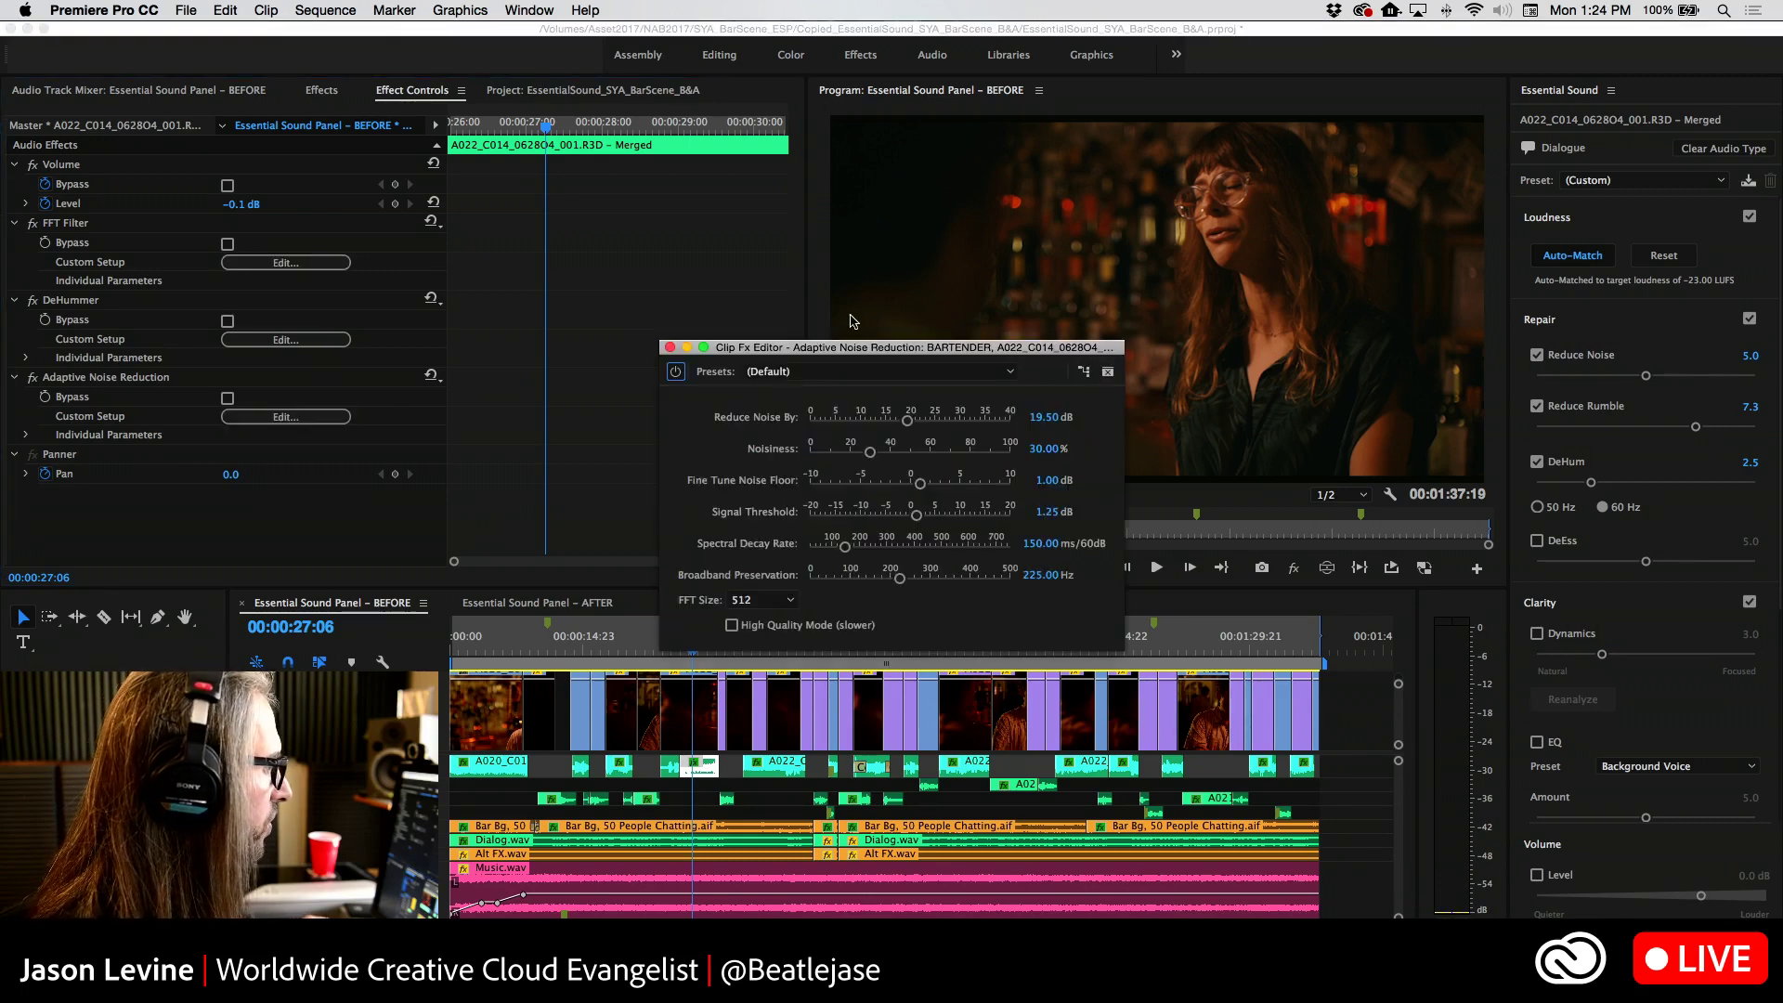
drag(884, 358, 934, 144)
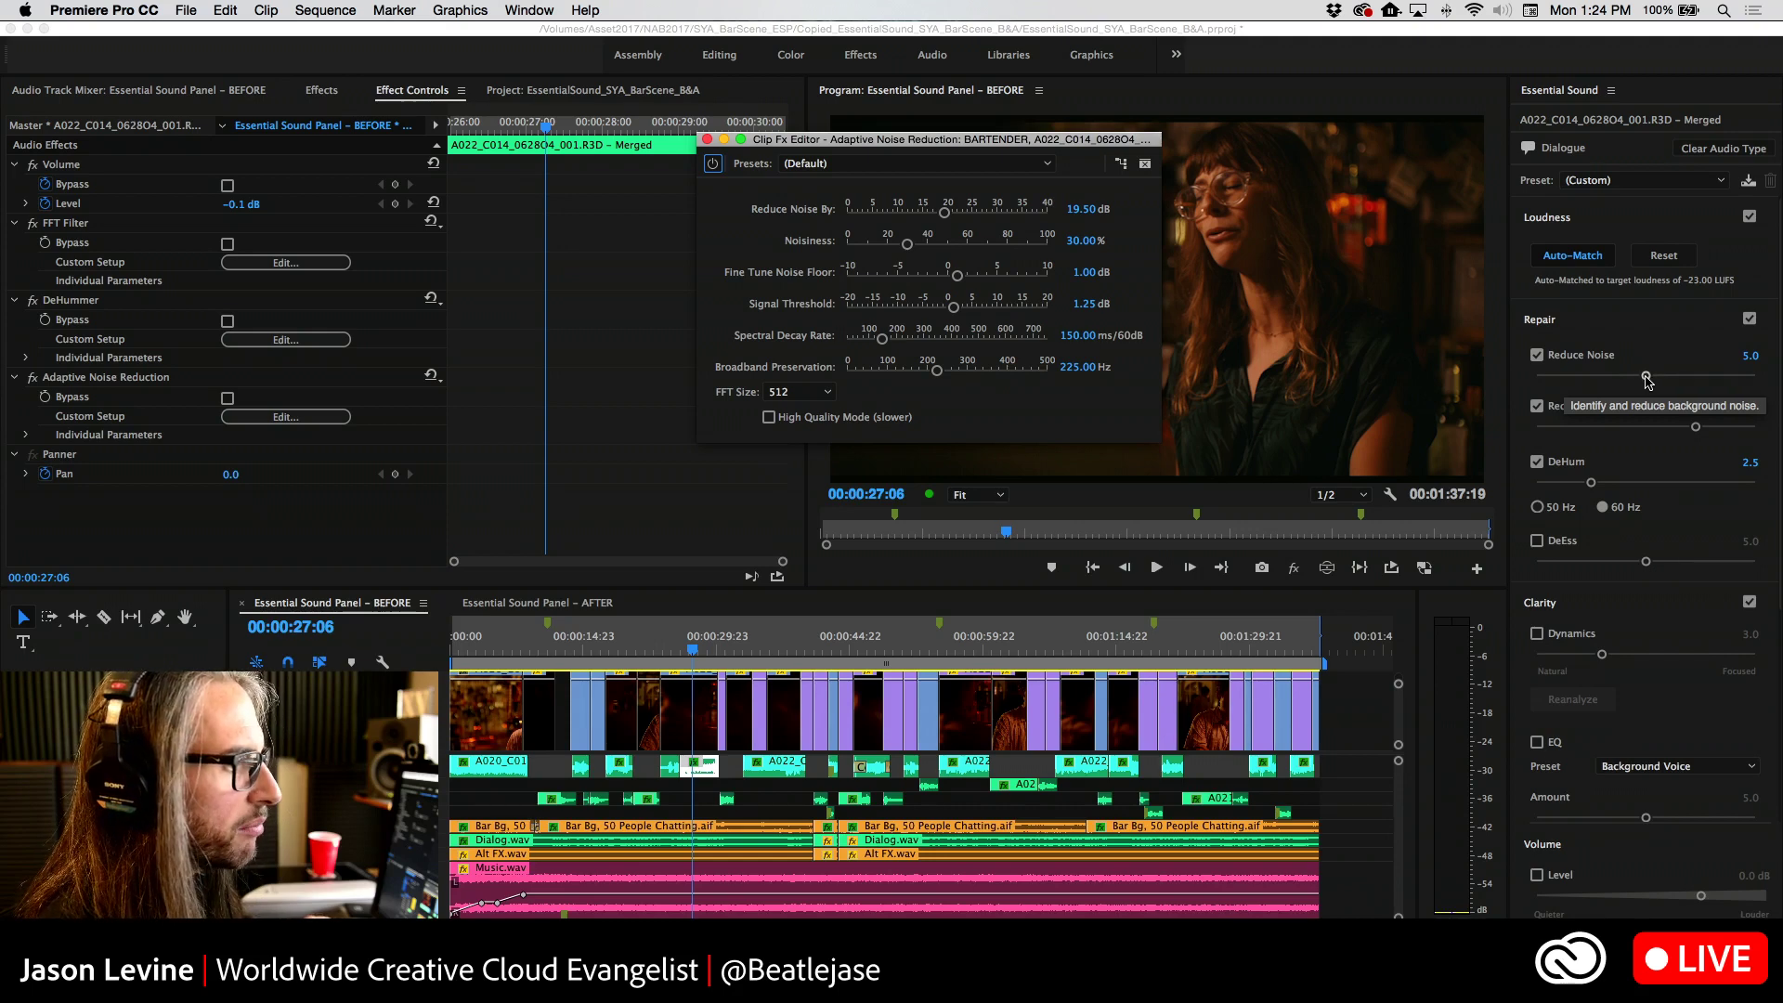
Lower the clip's Reduce Noise amount to 0.0, fine-tune Reduce Noise By to 15.84 dB in Adaptive Noise Reduction, and close the editor
drag(1647, 377, 1537, 378)
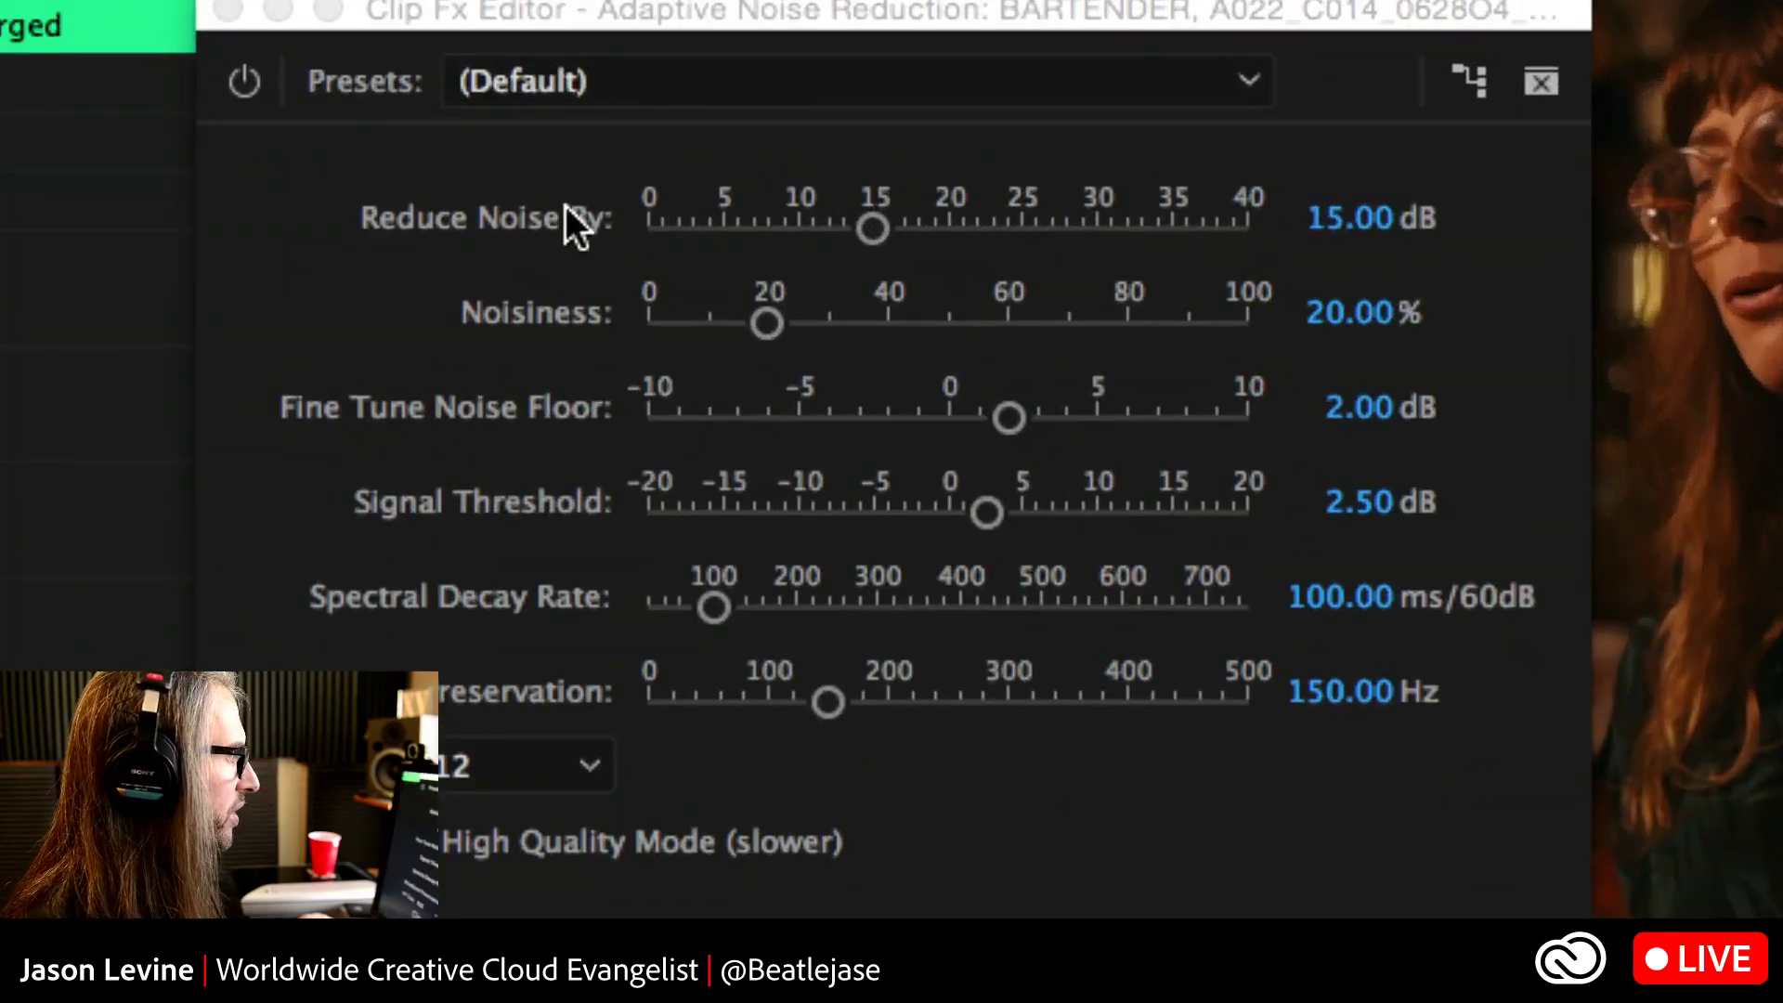
mouse_move(873, 229)
mouse_down()
mouse_move(1343, 228)
mouse_move(381, 234)
mouse_move(1218, 215)
mouse_move(582, 214)
mouse_move(886, 212)
mouse_up()
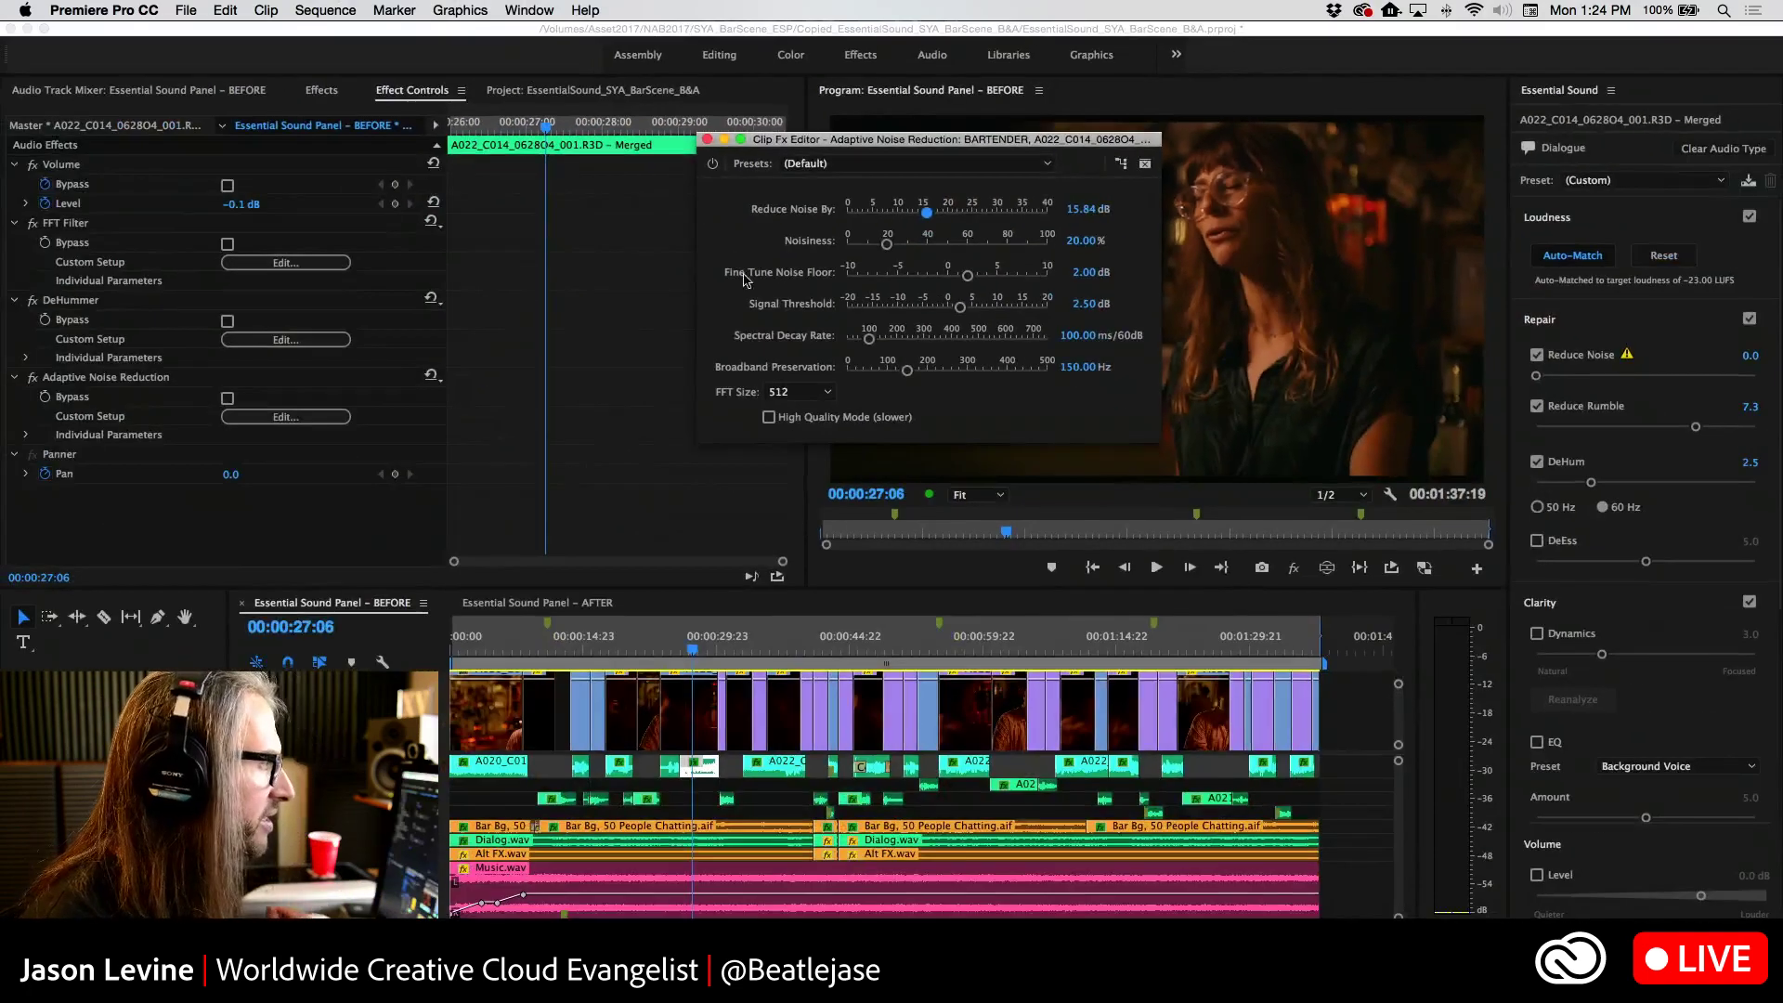
click(706, 141)
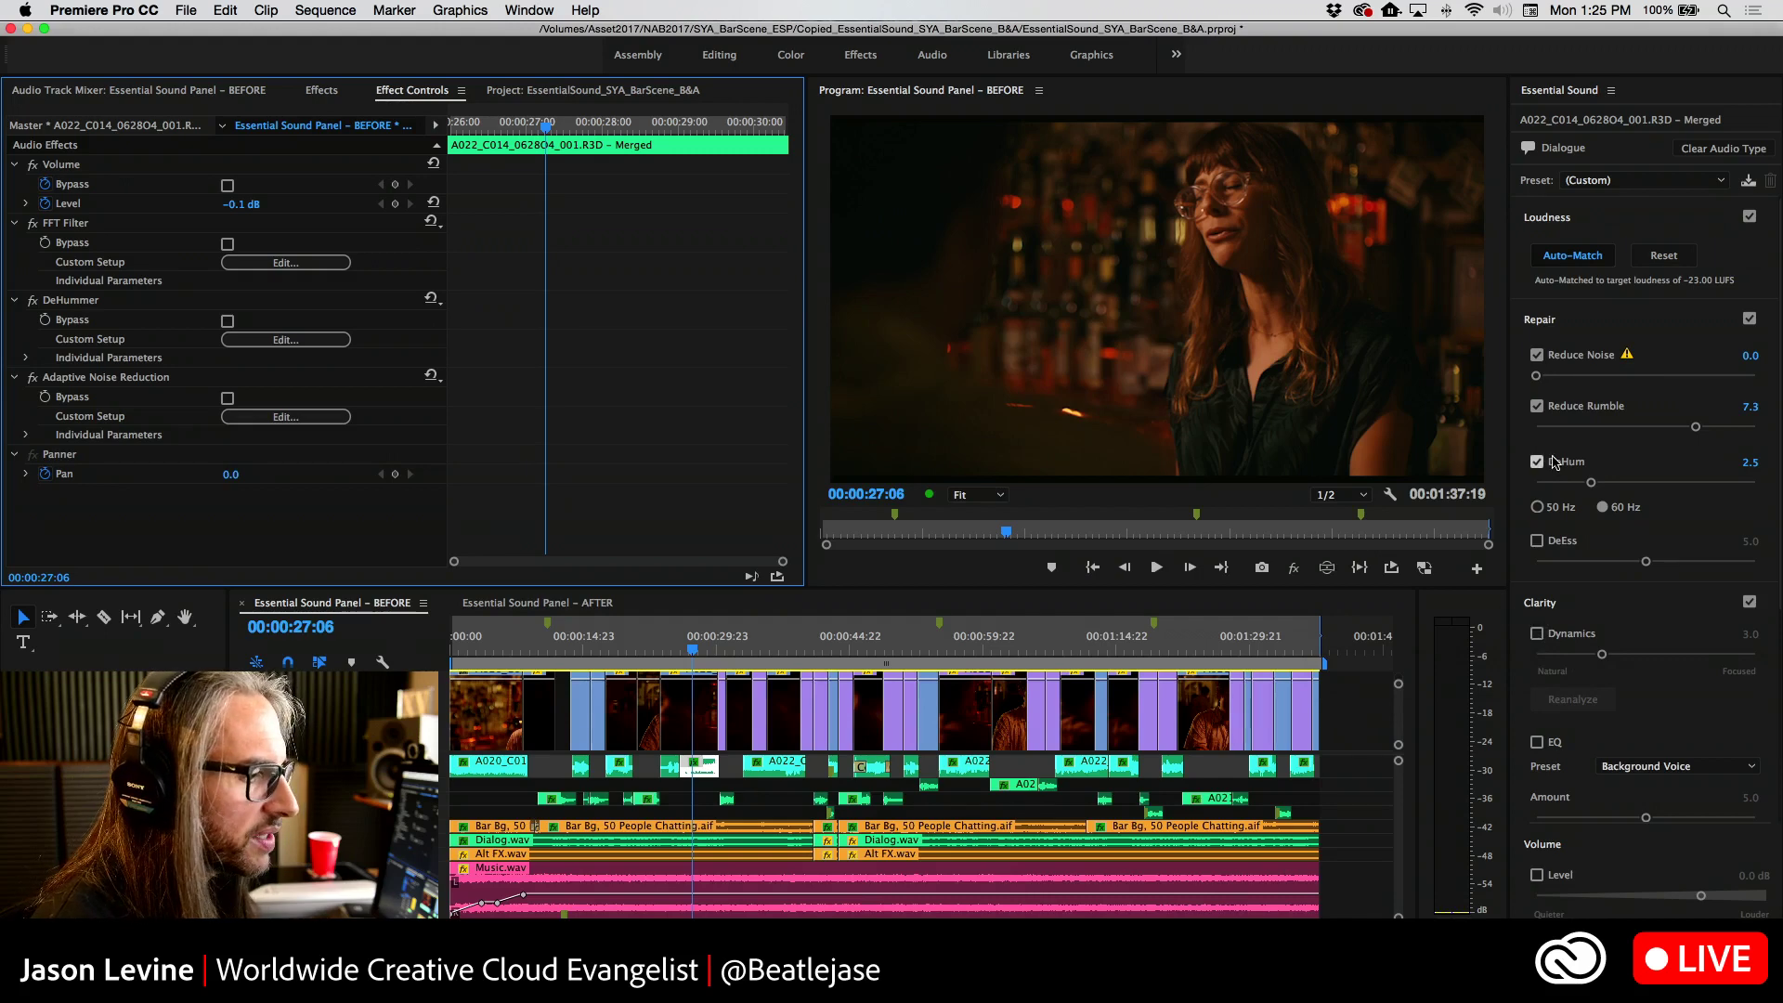
Disable Reduce Noise on the bartender clip, check a selection of several dialogue clips, and reselect only the bartender clip
click(1537, 355)
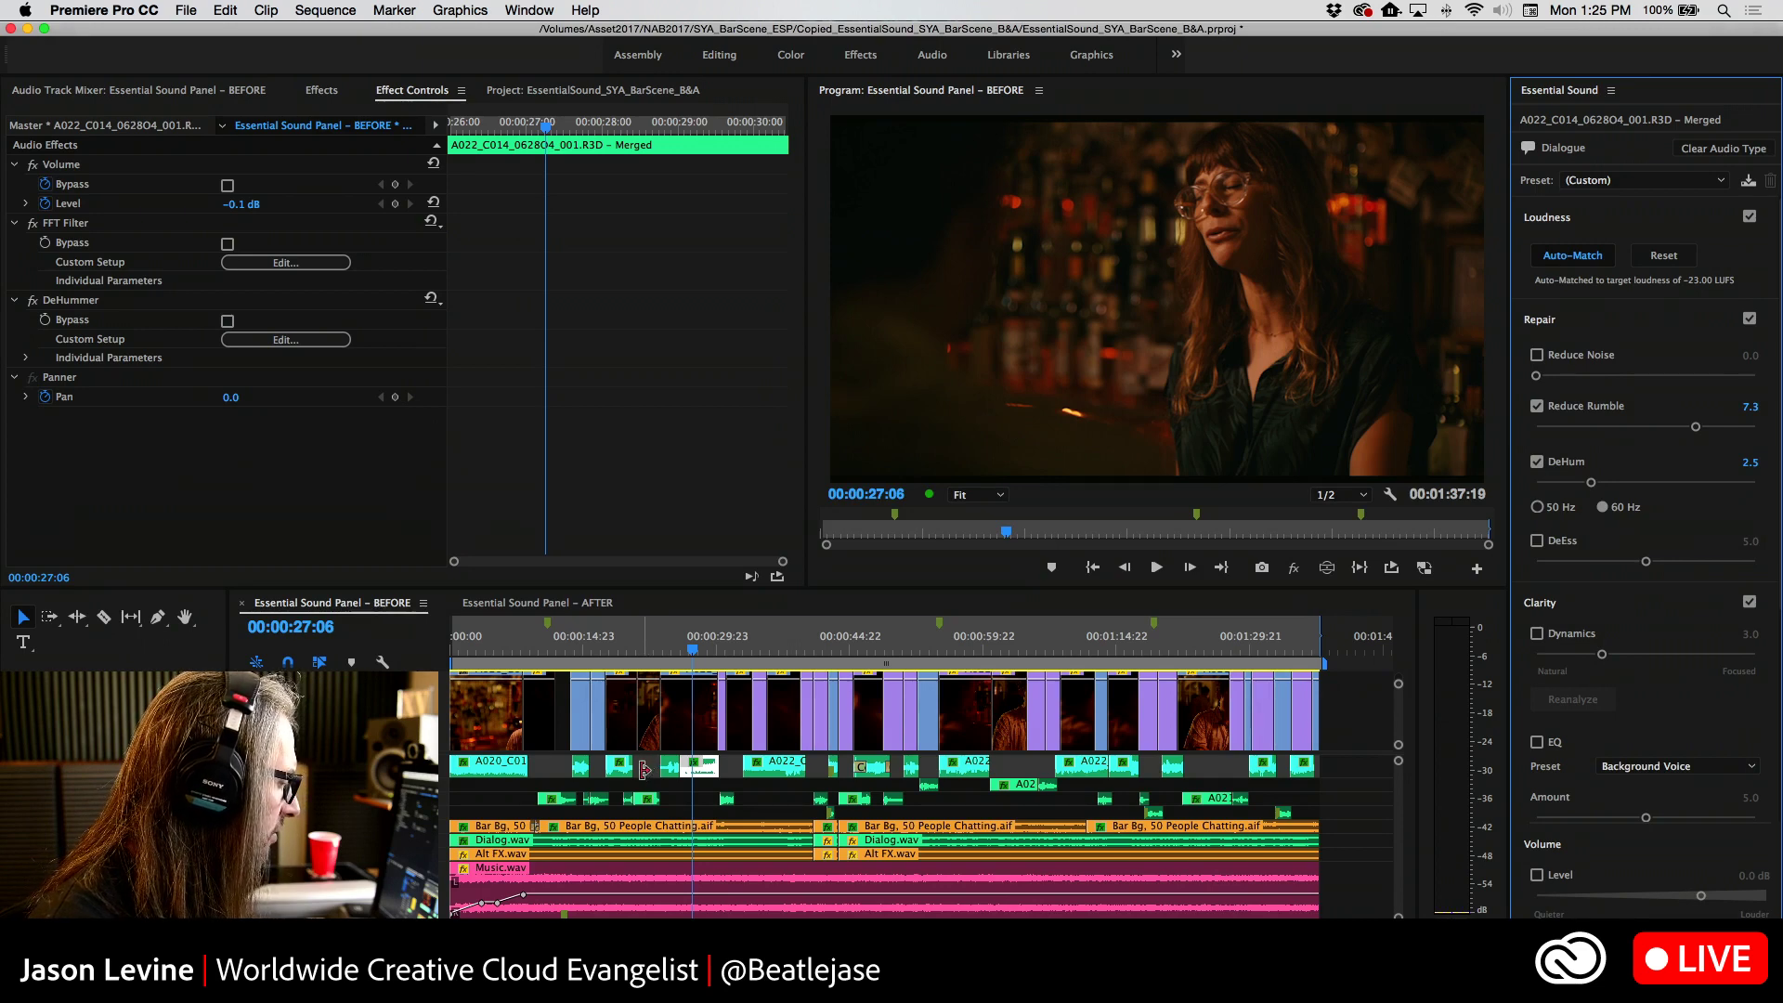
drag(649, 764, 806, 773)
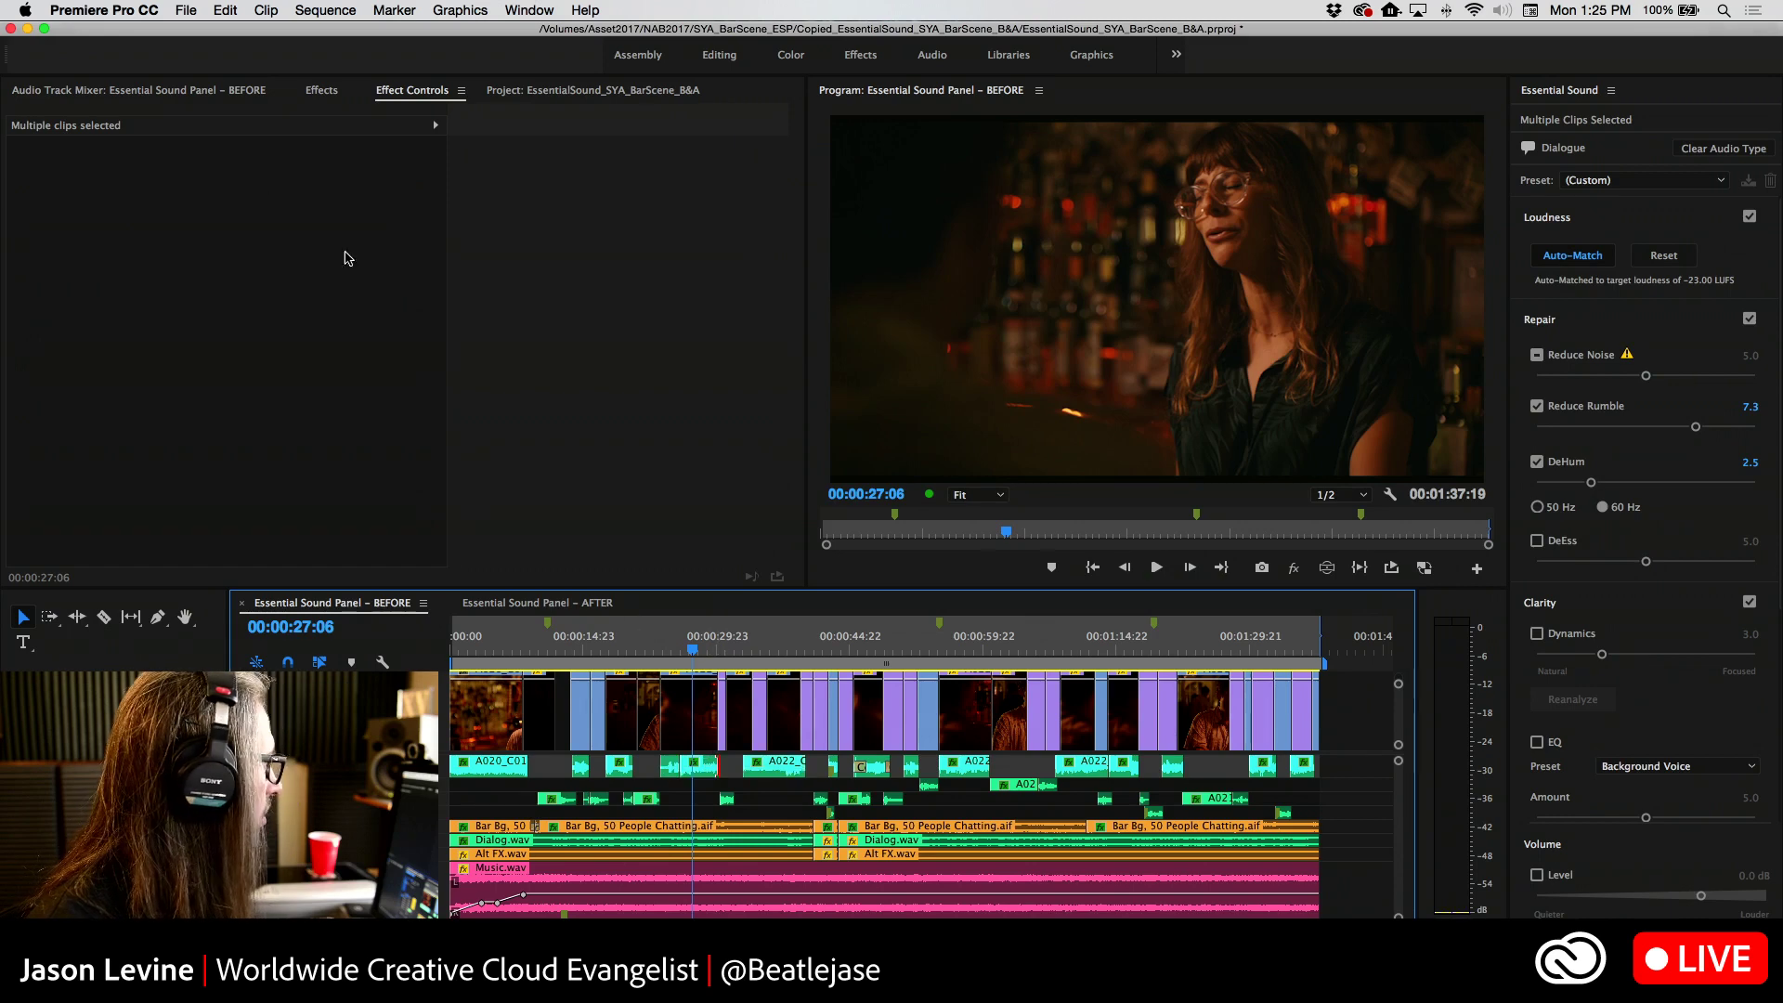
click(707, 767)
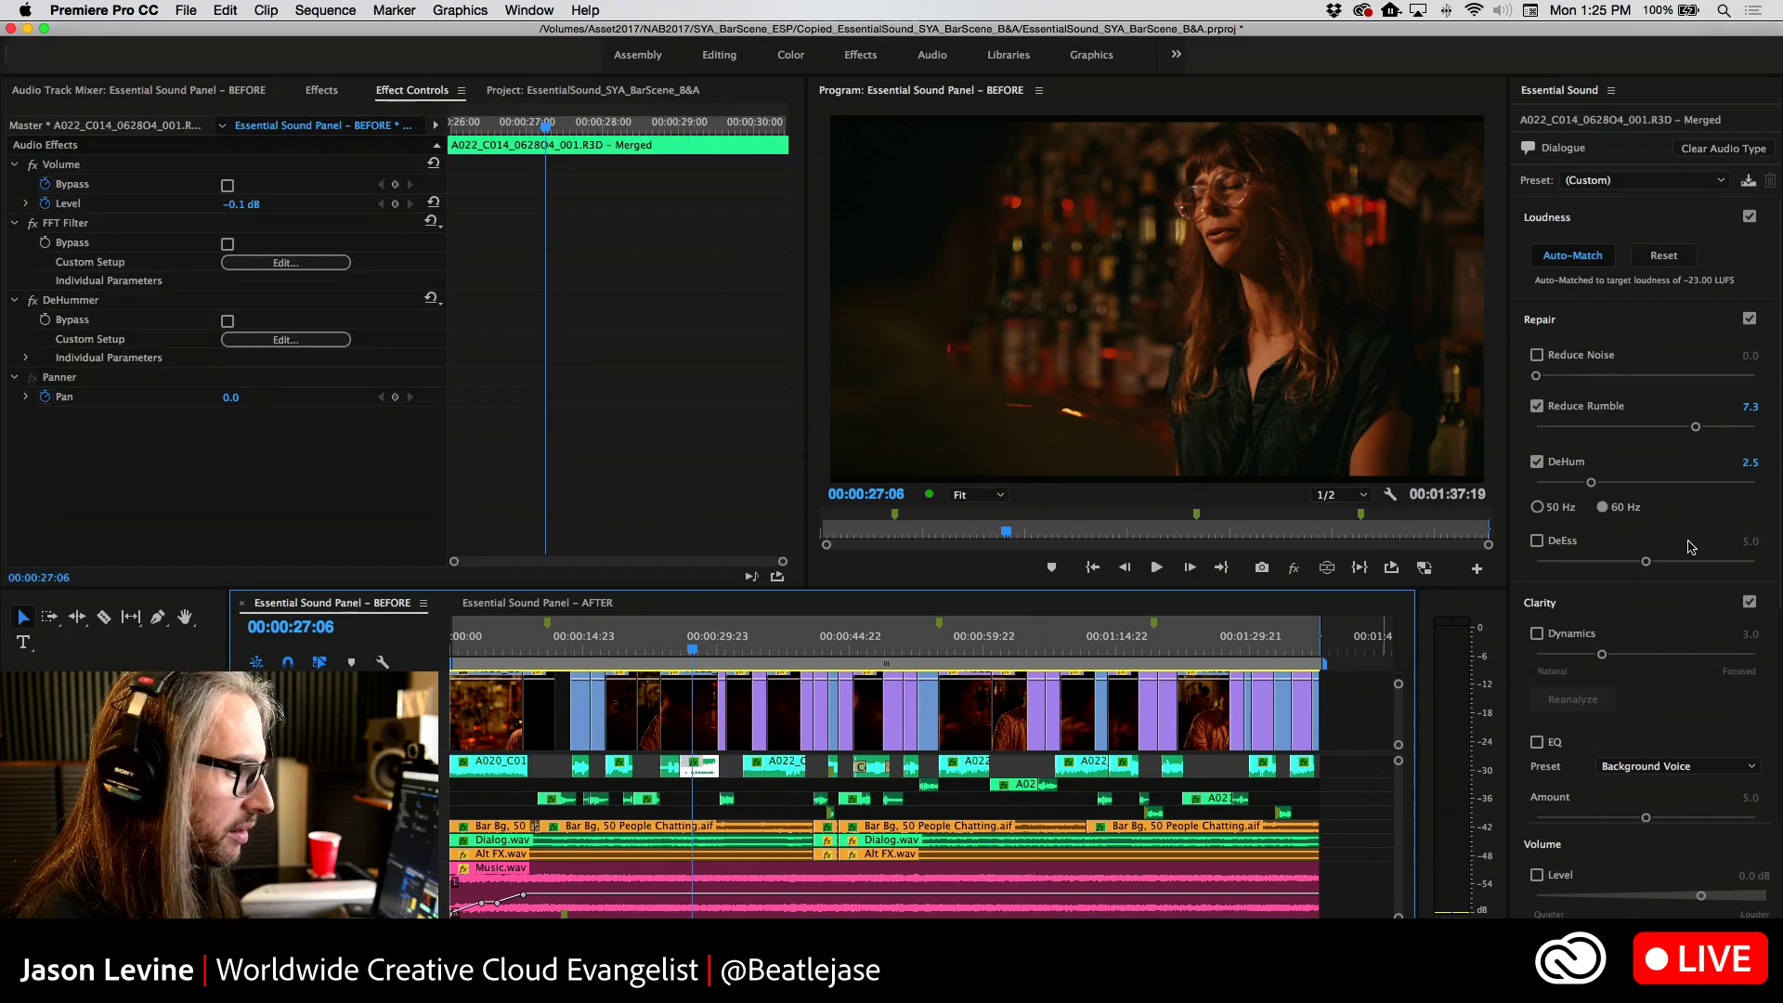
Enable Dynamics at 3.0 for the bartender clip and open its Dynamics Processing editor to inspect the compression curve
click(1538, 633)
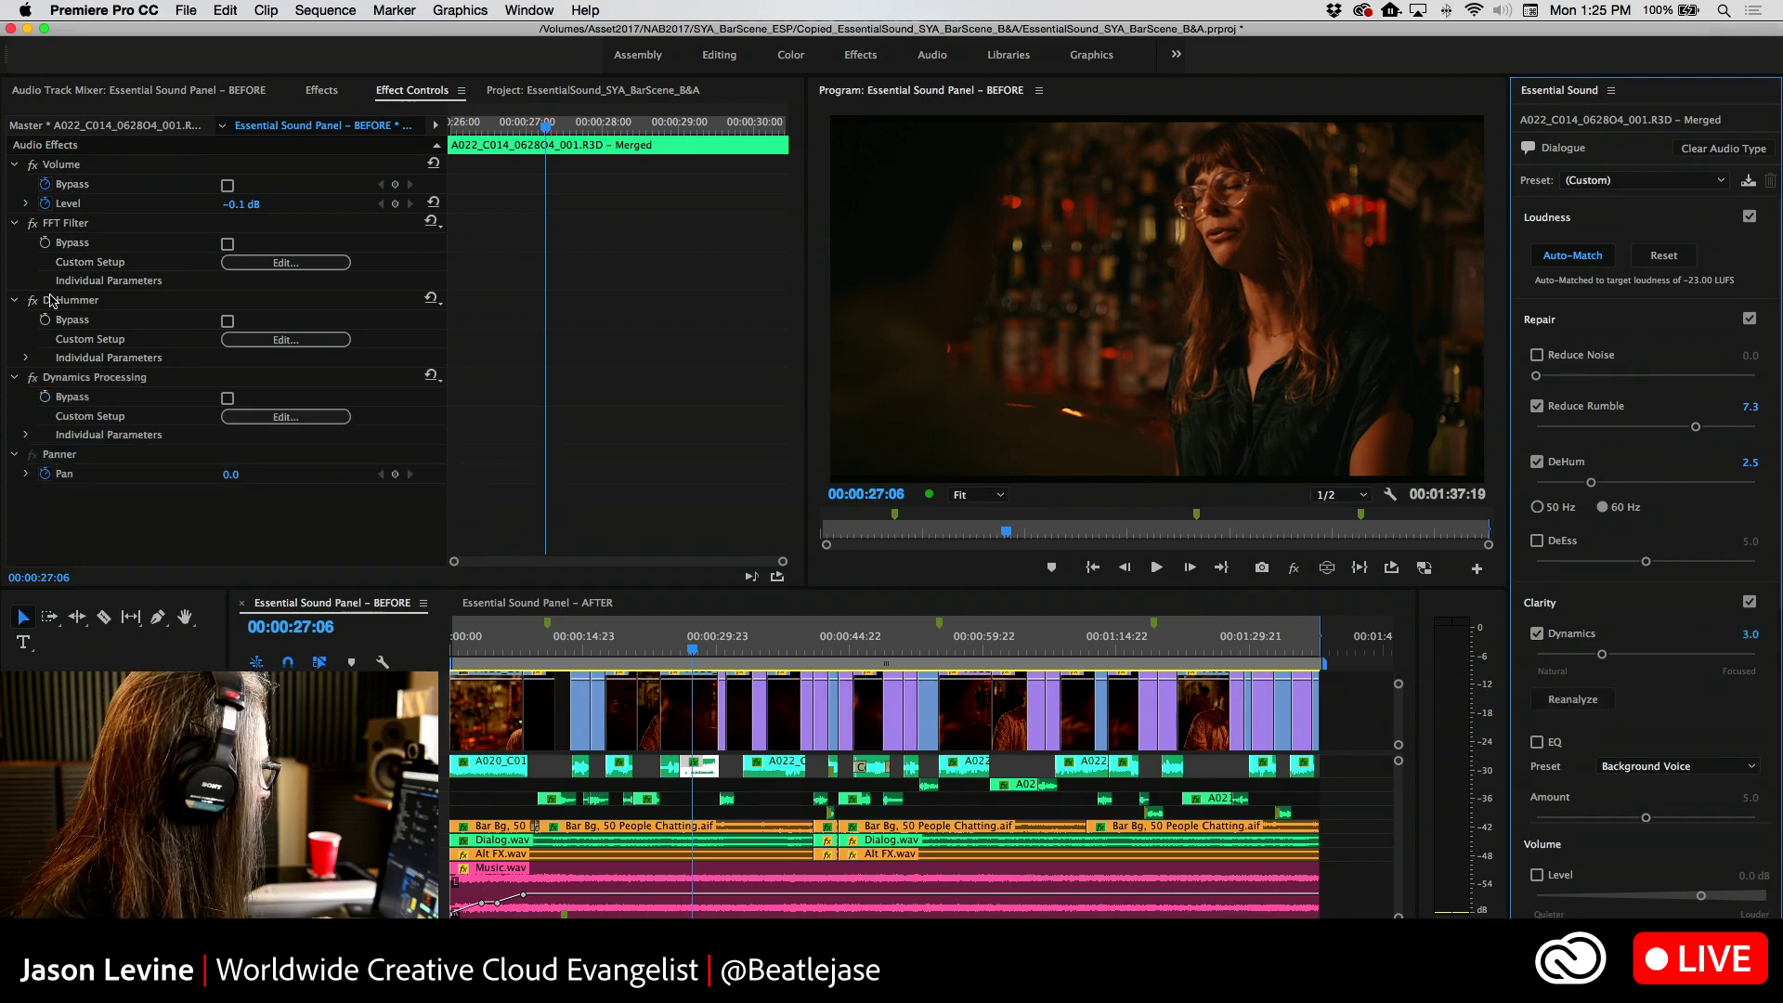
click(303, 421)
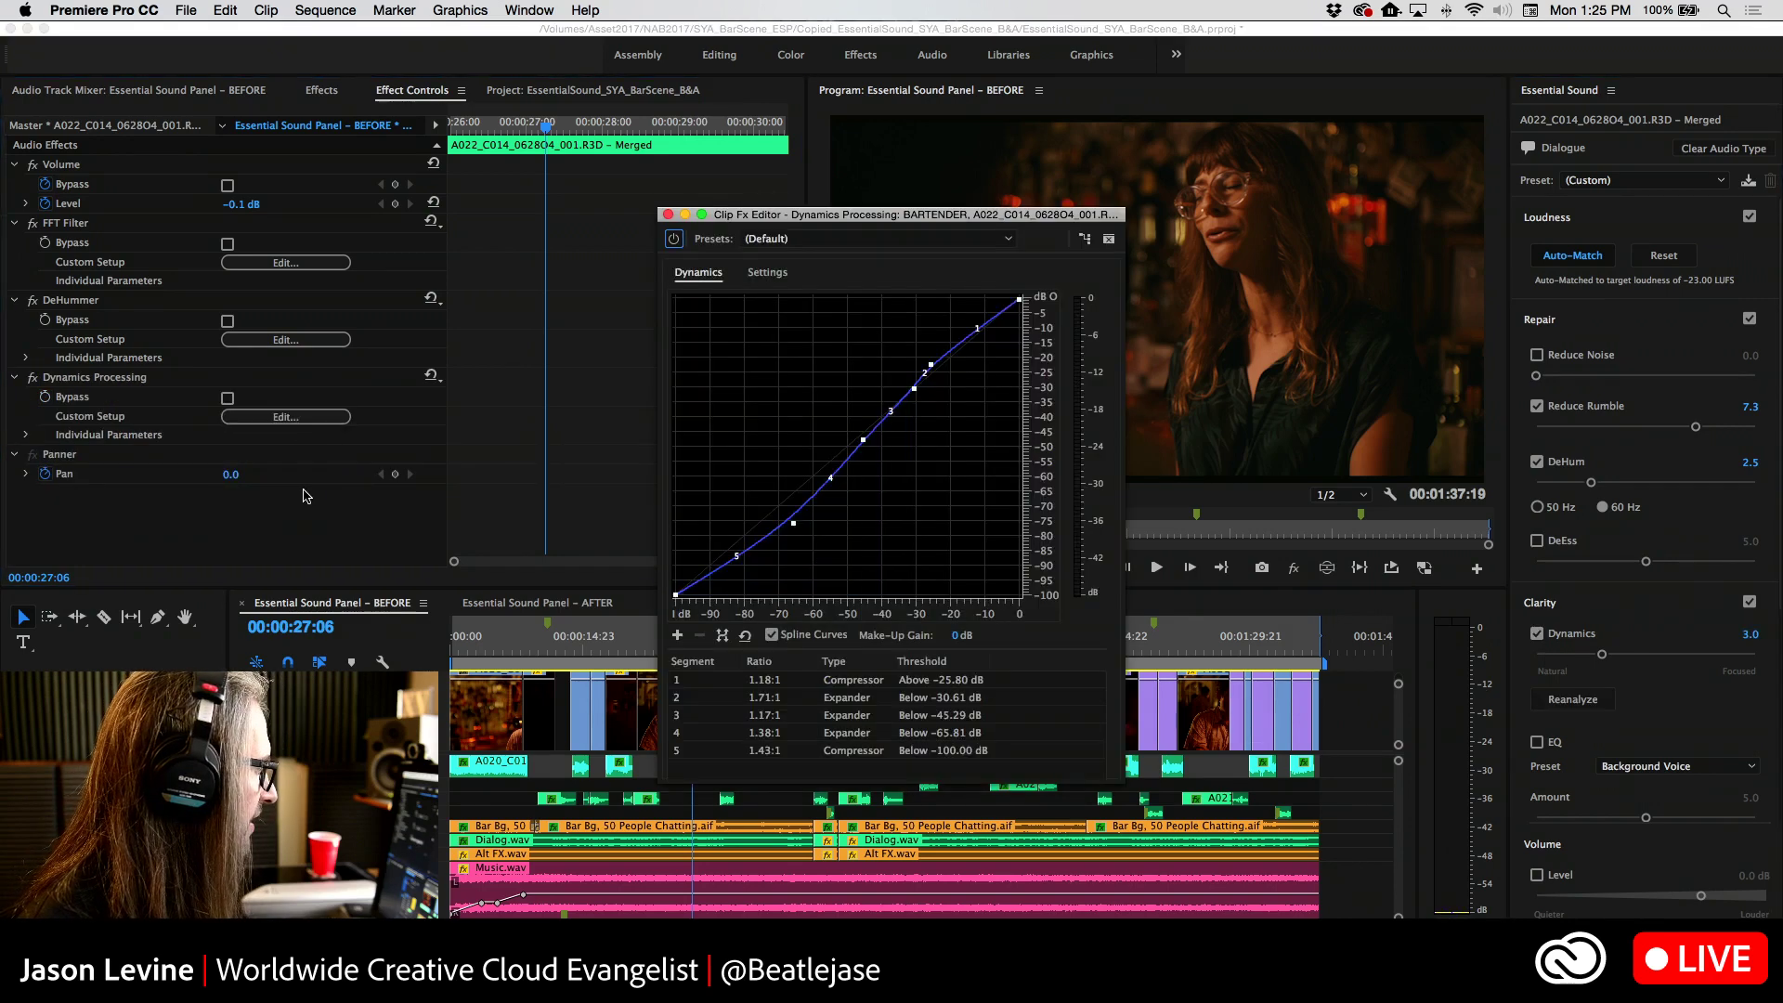
drag(929, 229, 935, 62)
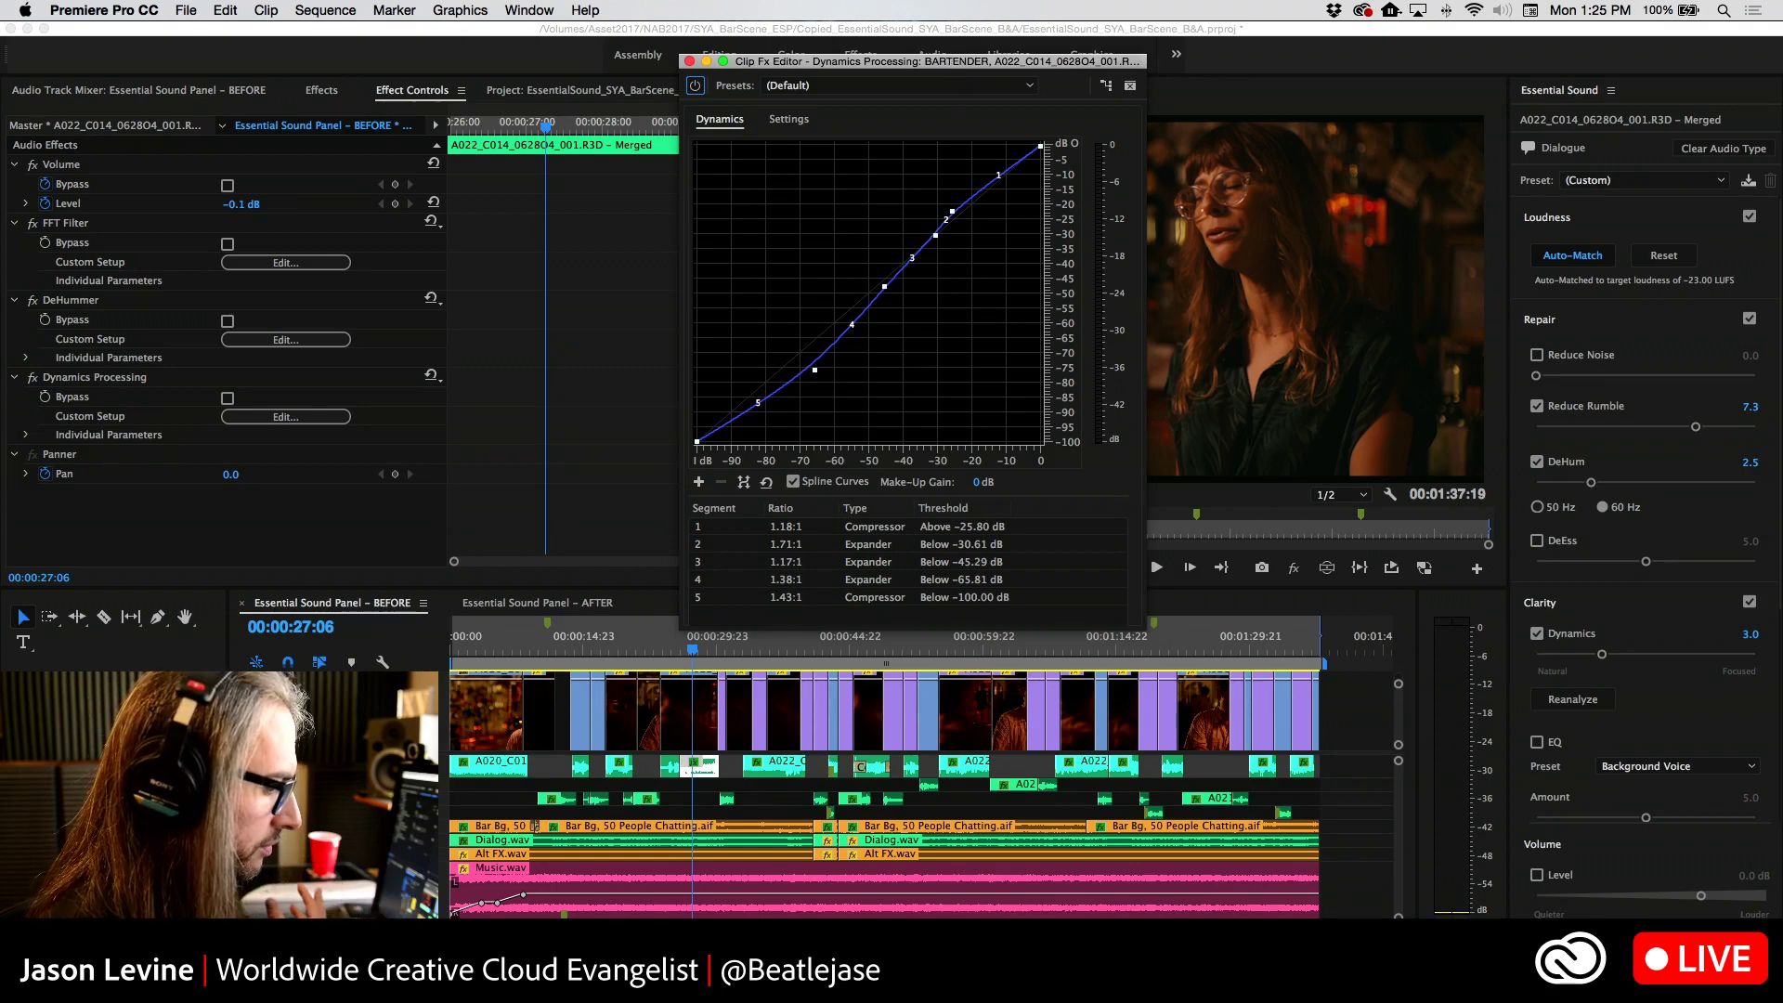
key(super+Tab)
key(super+Tab)
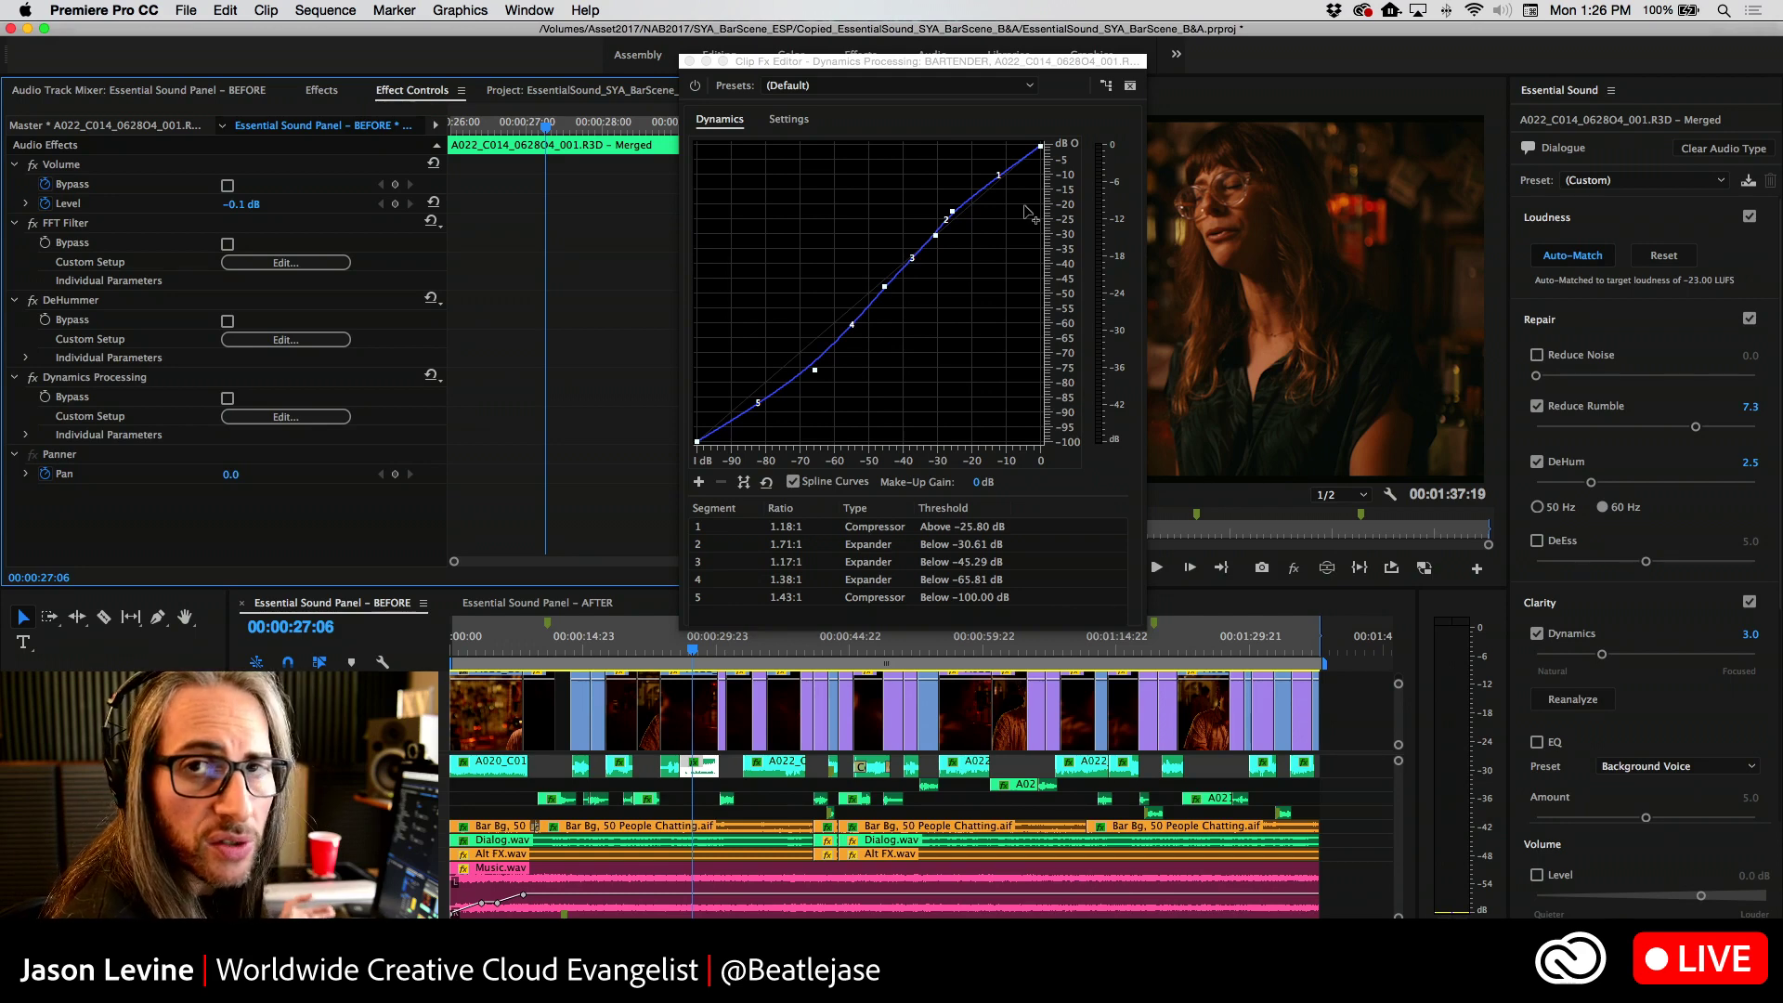
Apply the Voice Over preset in Dynamics Processing and audition the bartender clip with it
click(1017, 86)
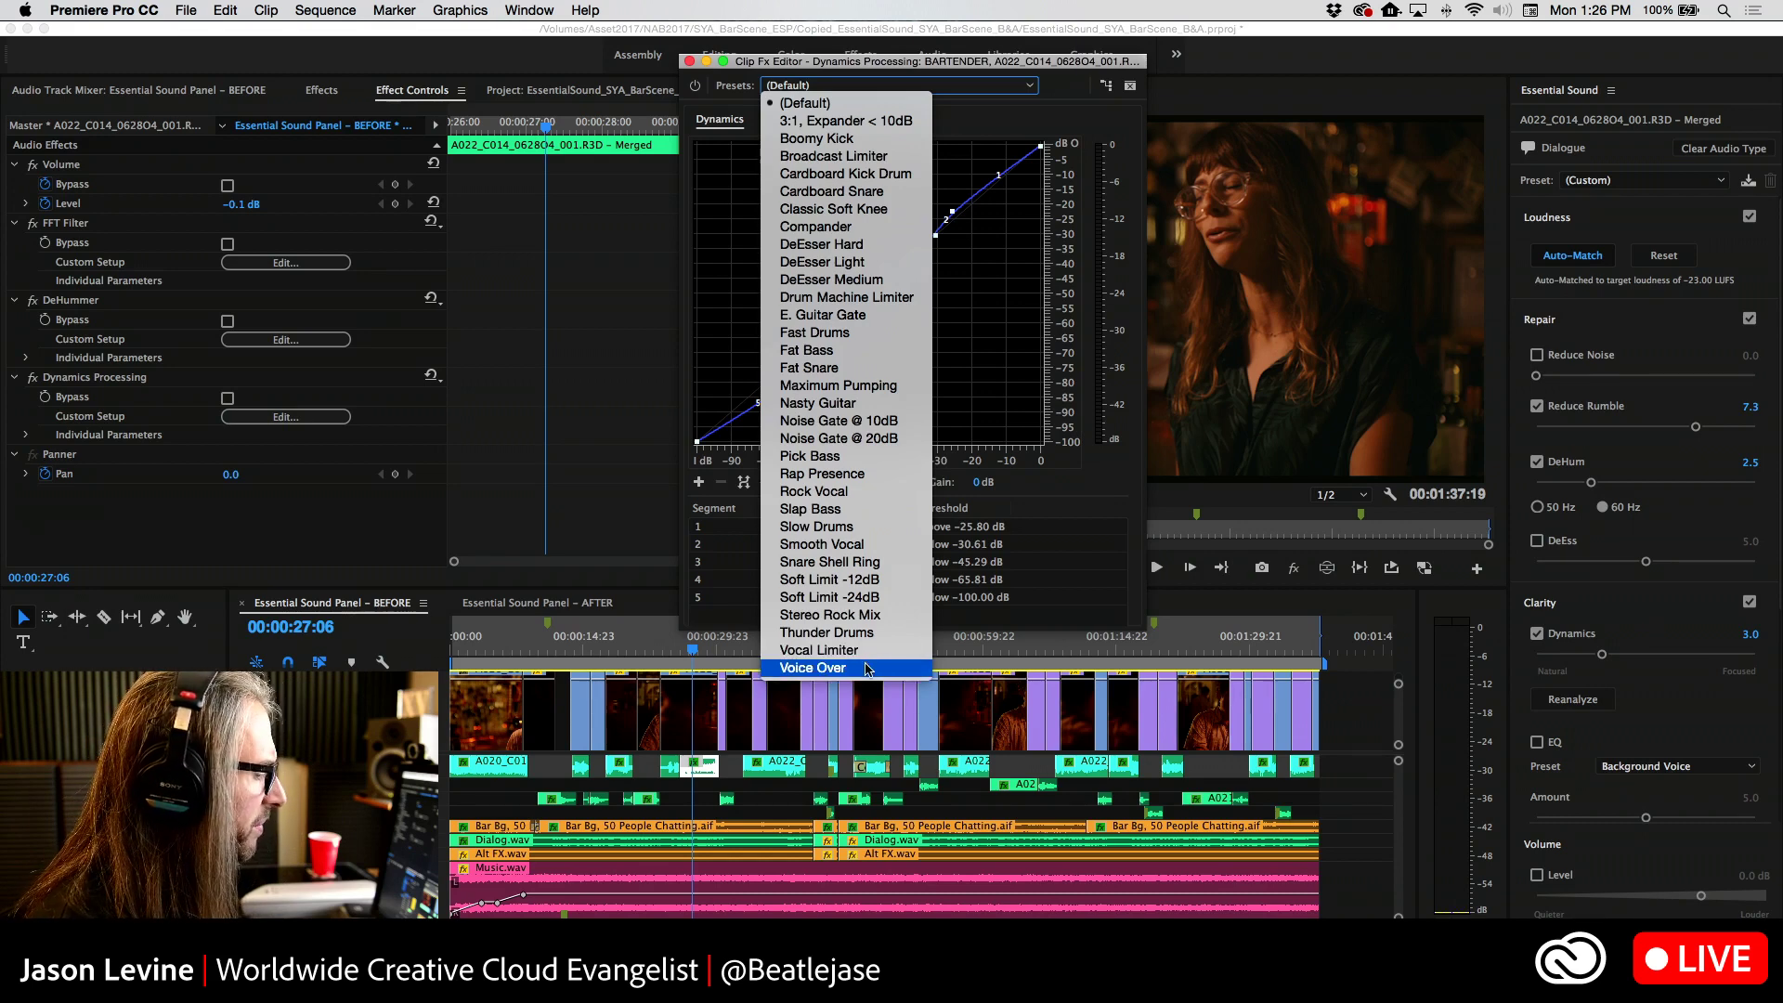
click(867, 669)
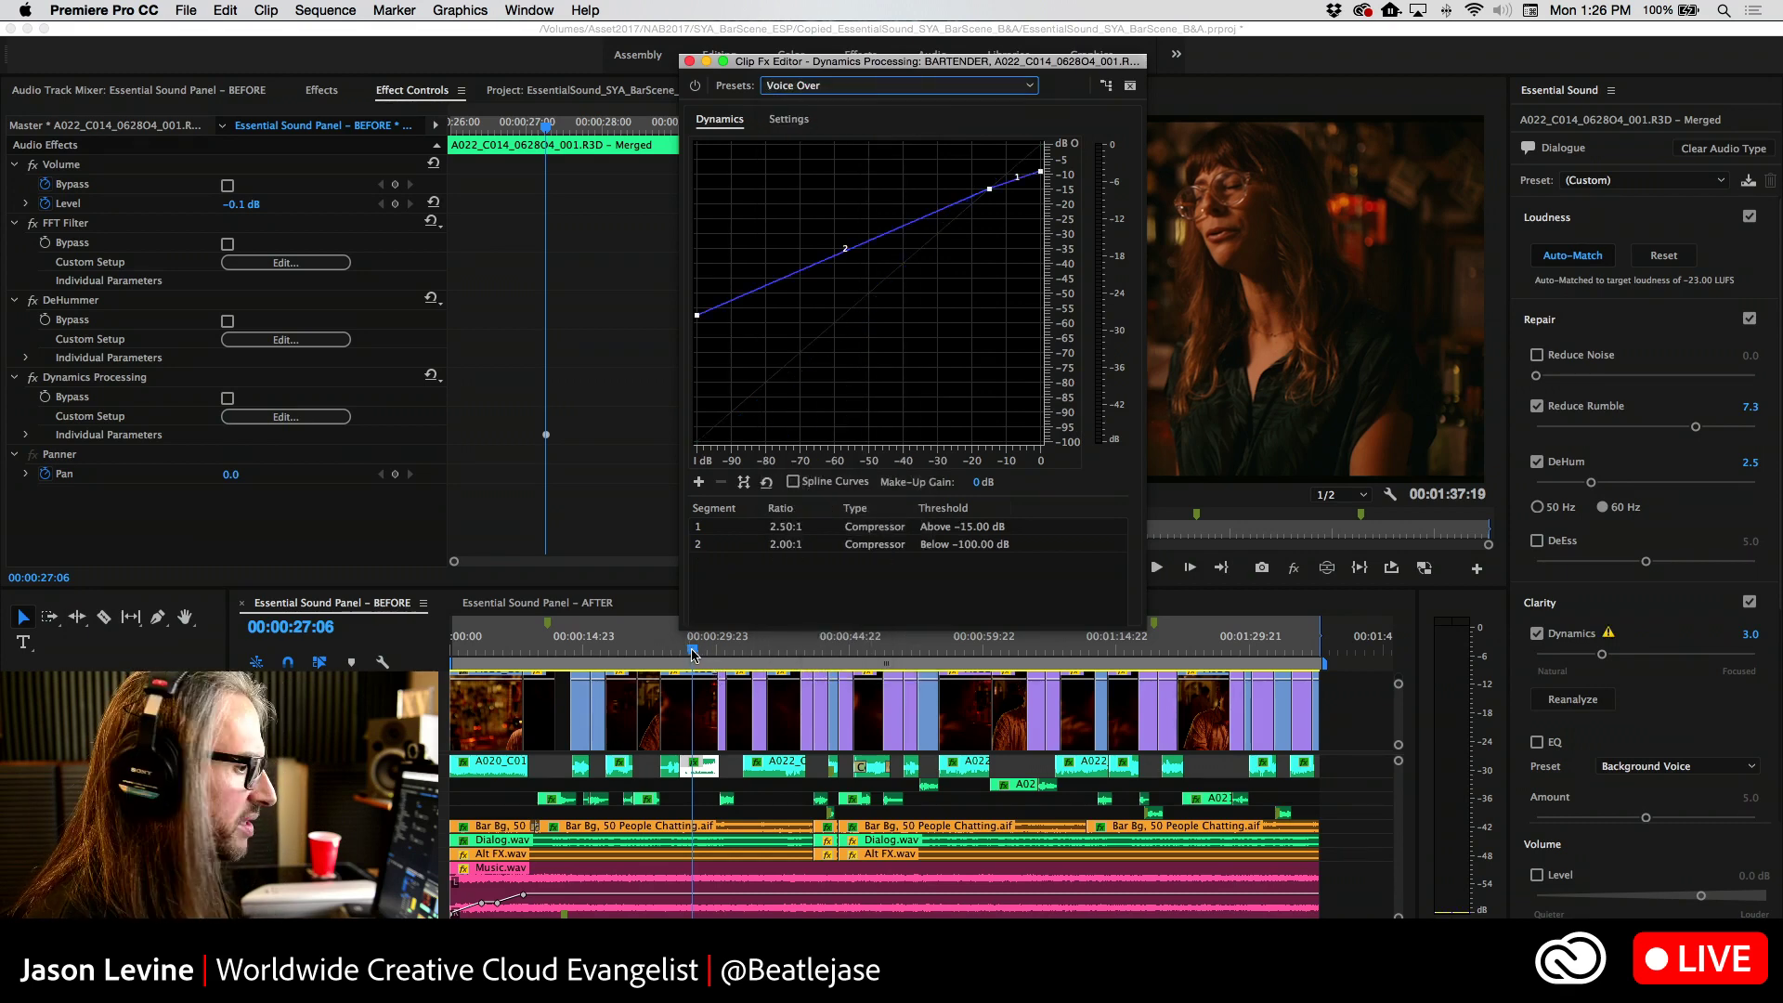
drag(692, 655, 682, 653)
key(space)
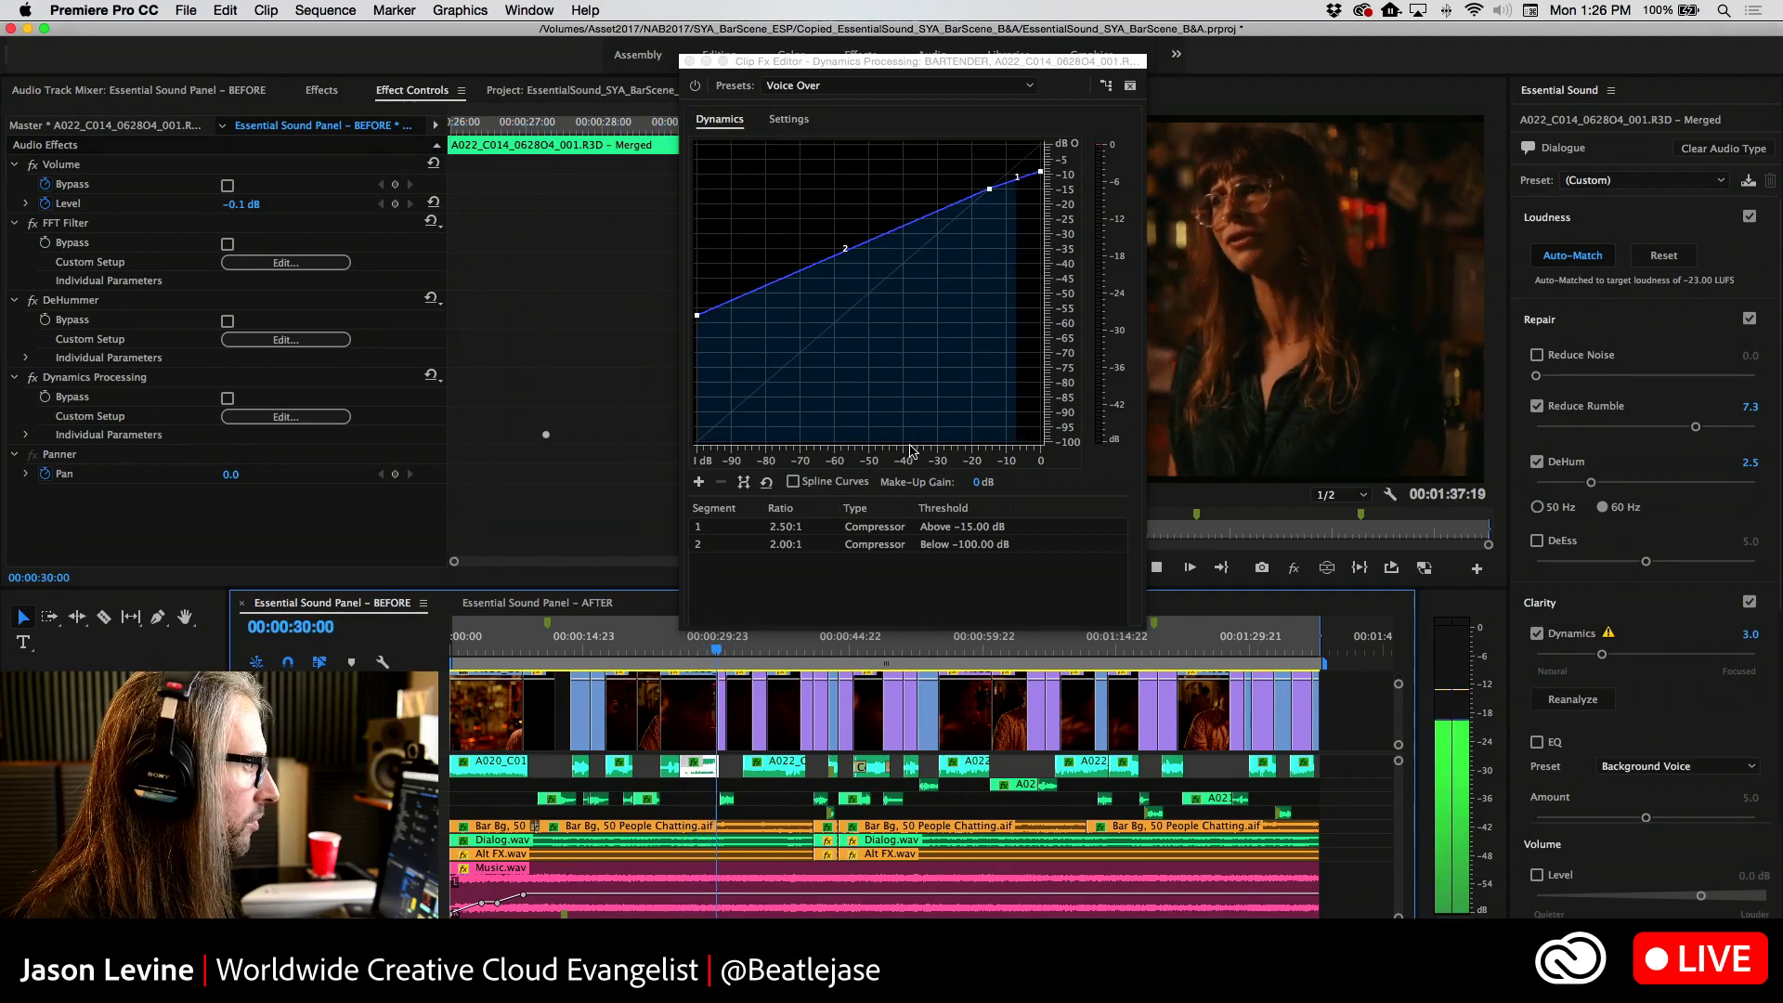
key(space)
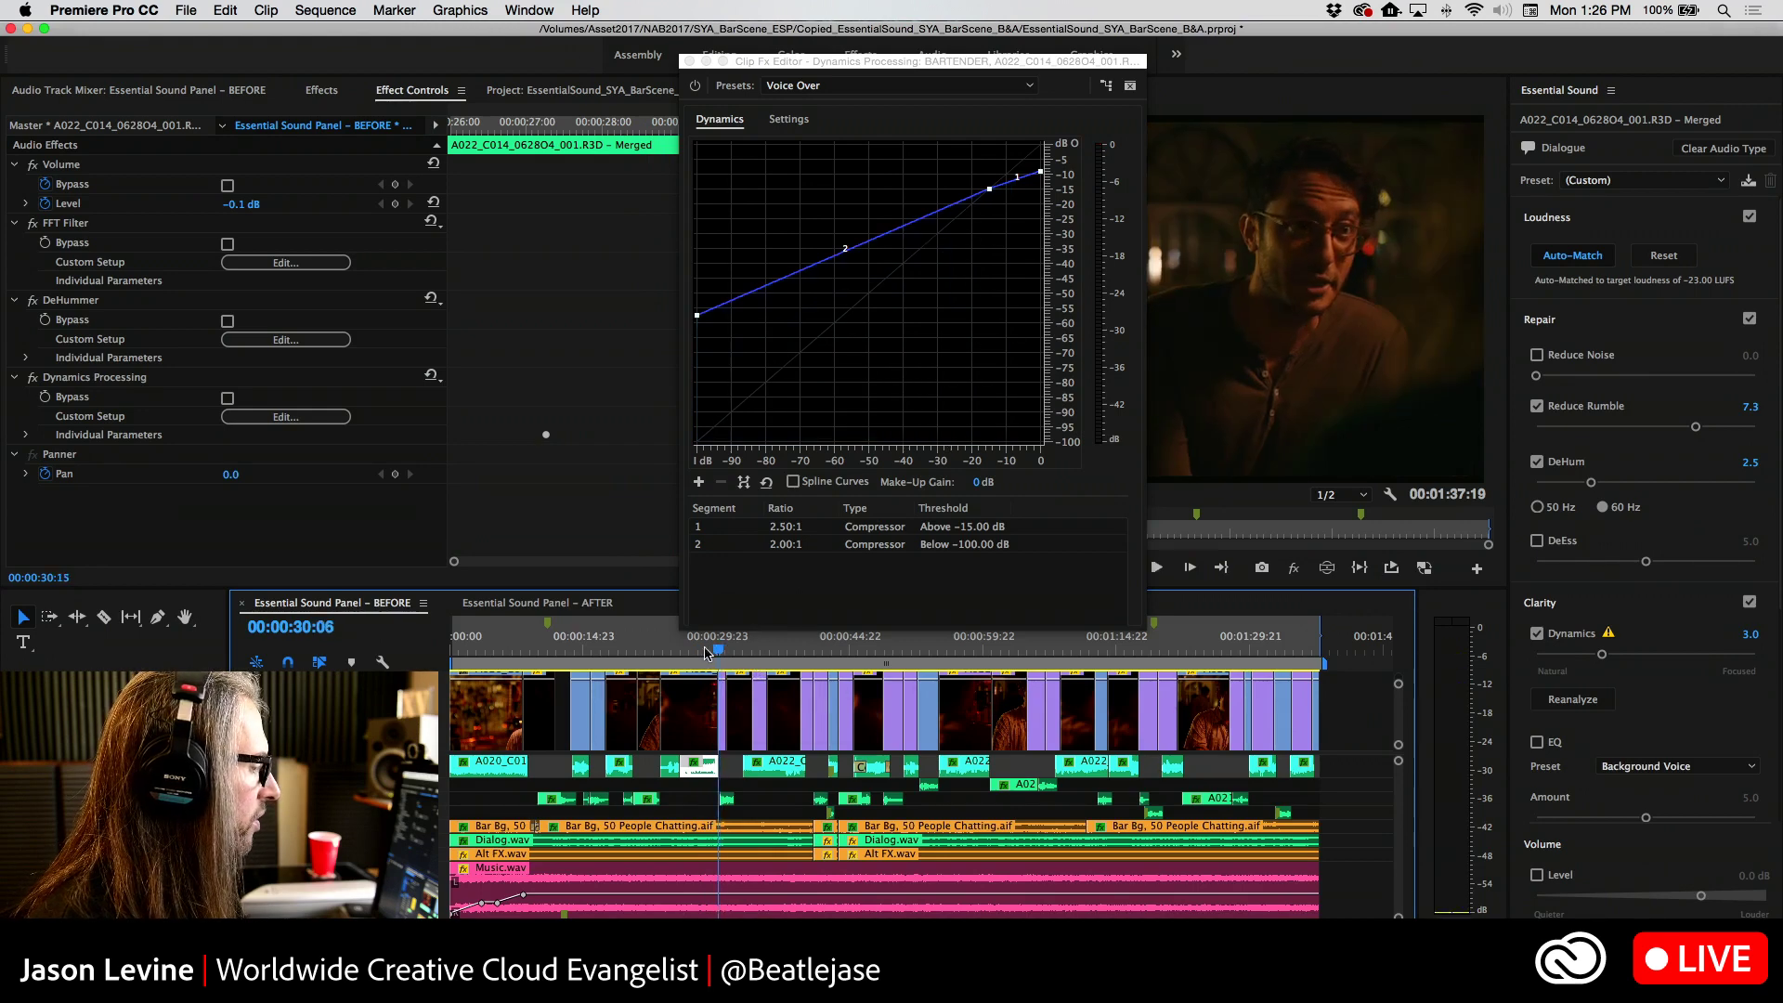
Replay the dialogue from 00:00:25:14 to 00:00:30:00 while watching the dynamics curve and gain reduction meter
drag(705, 653, 678, 652)
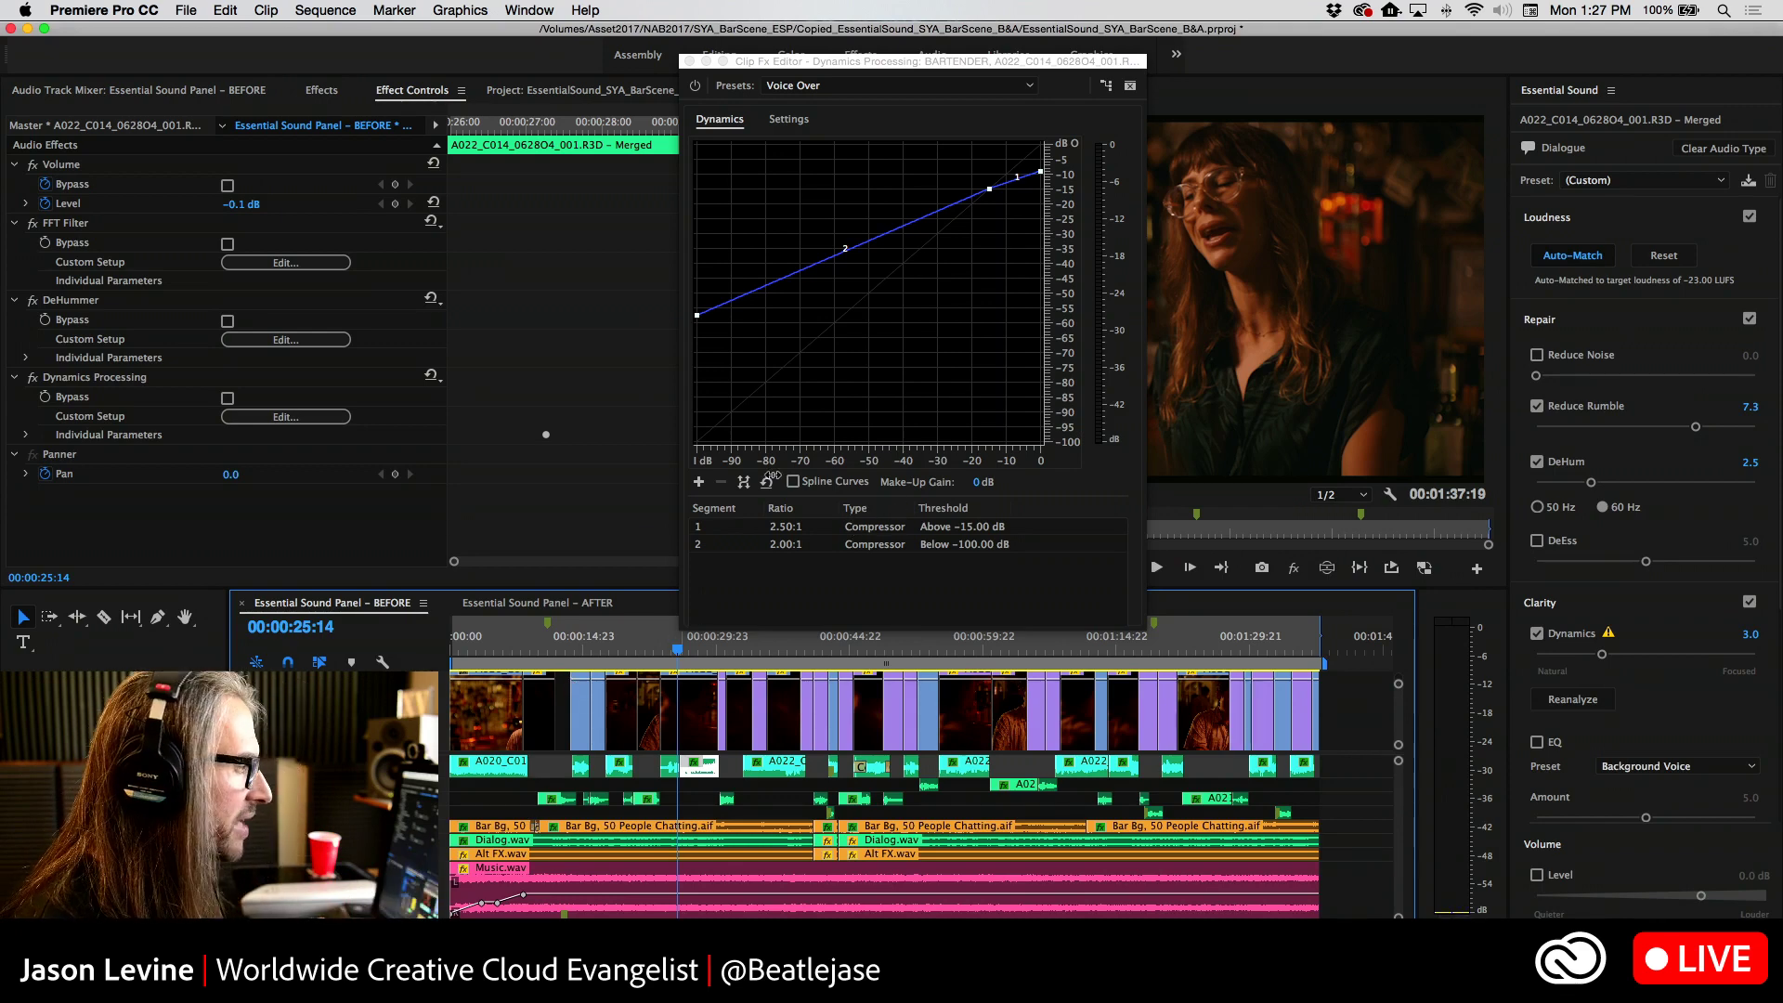
key(space)
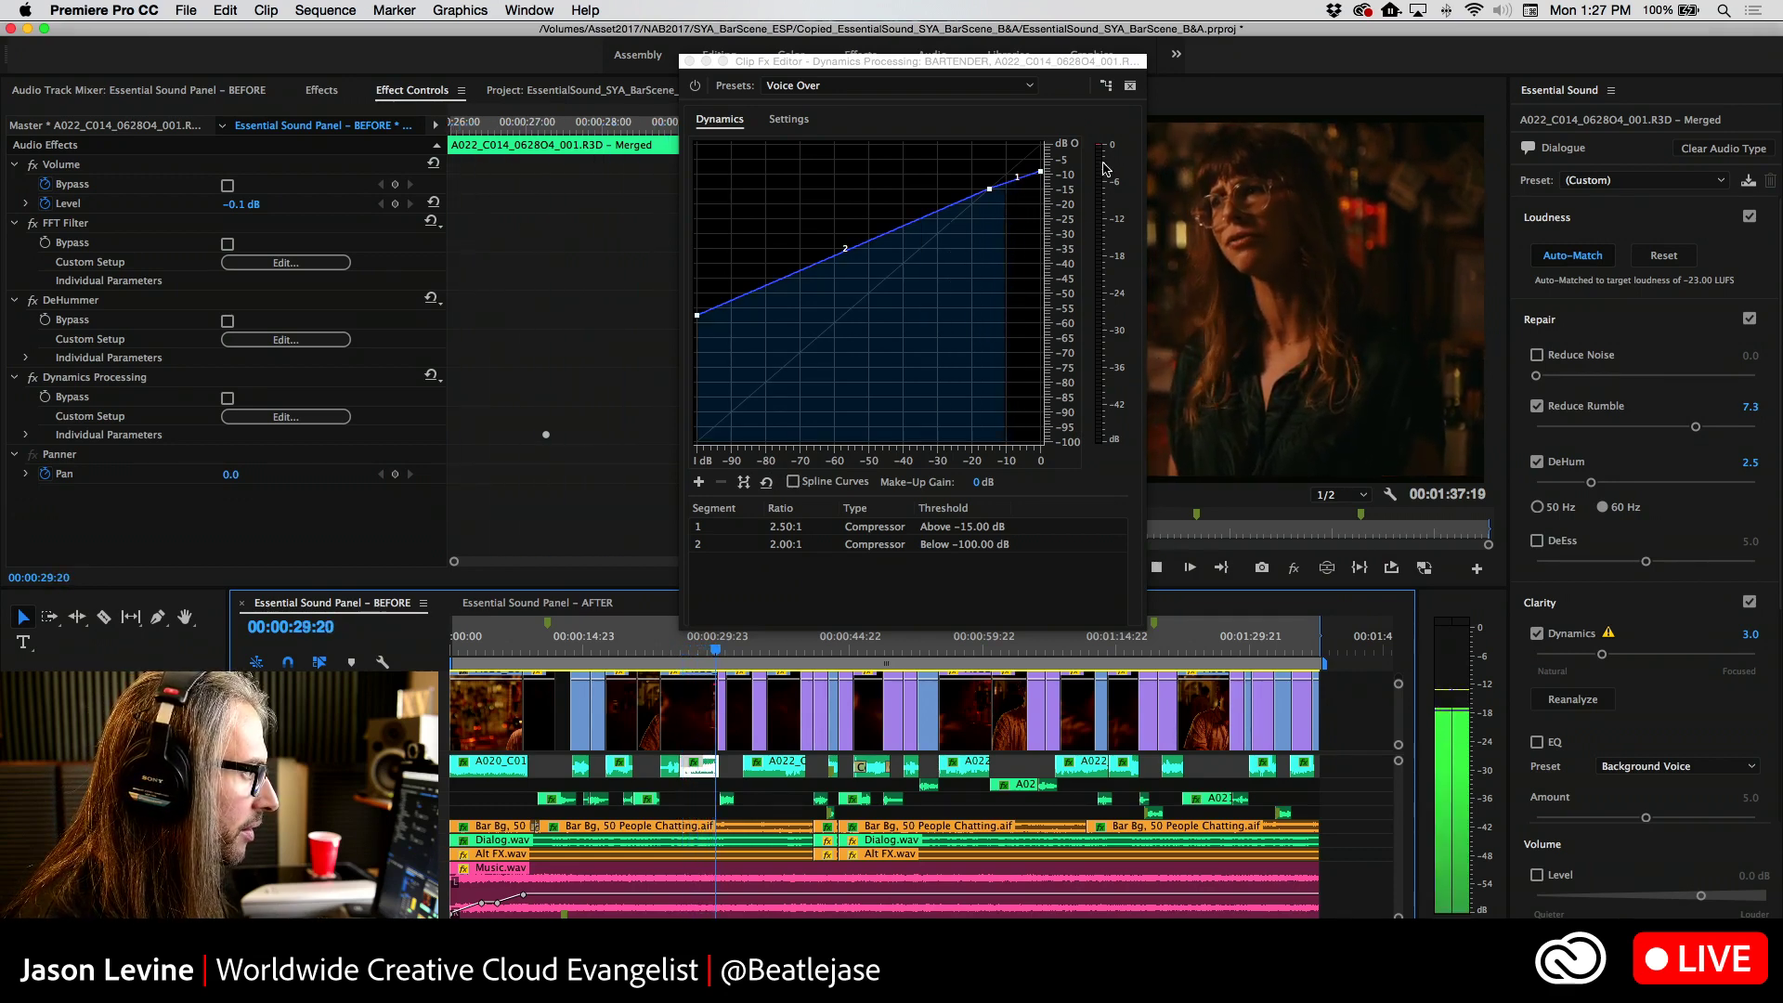
key(space)
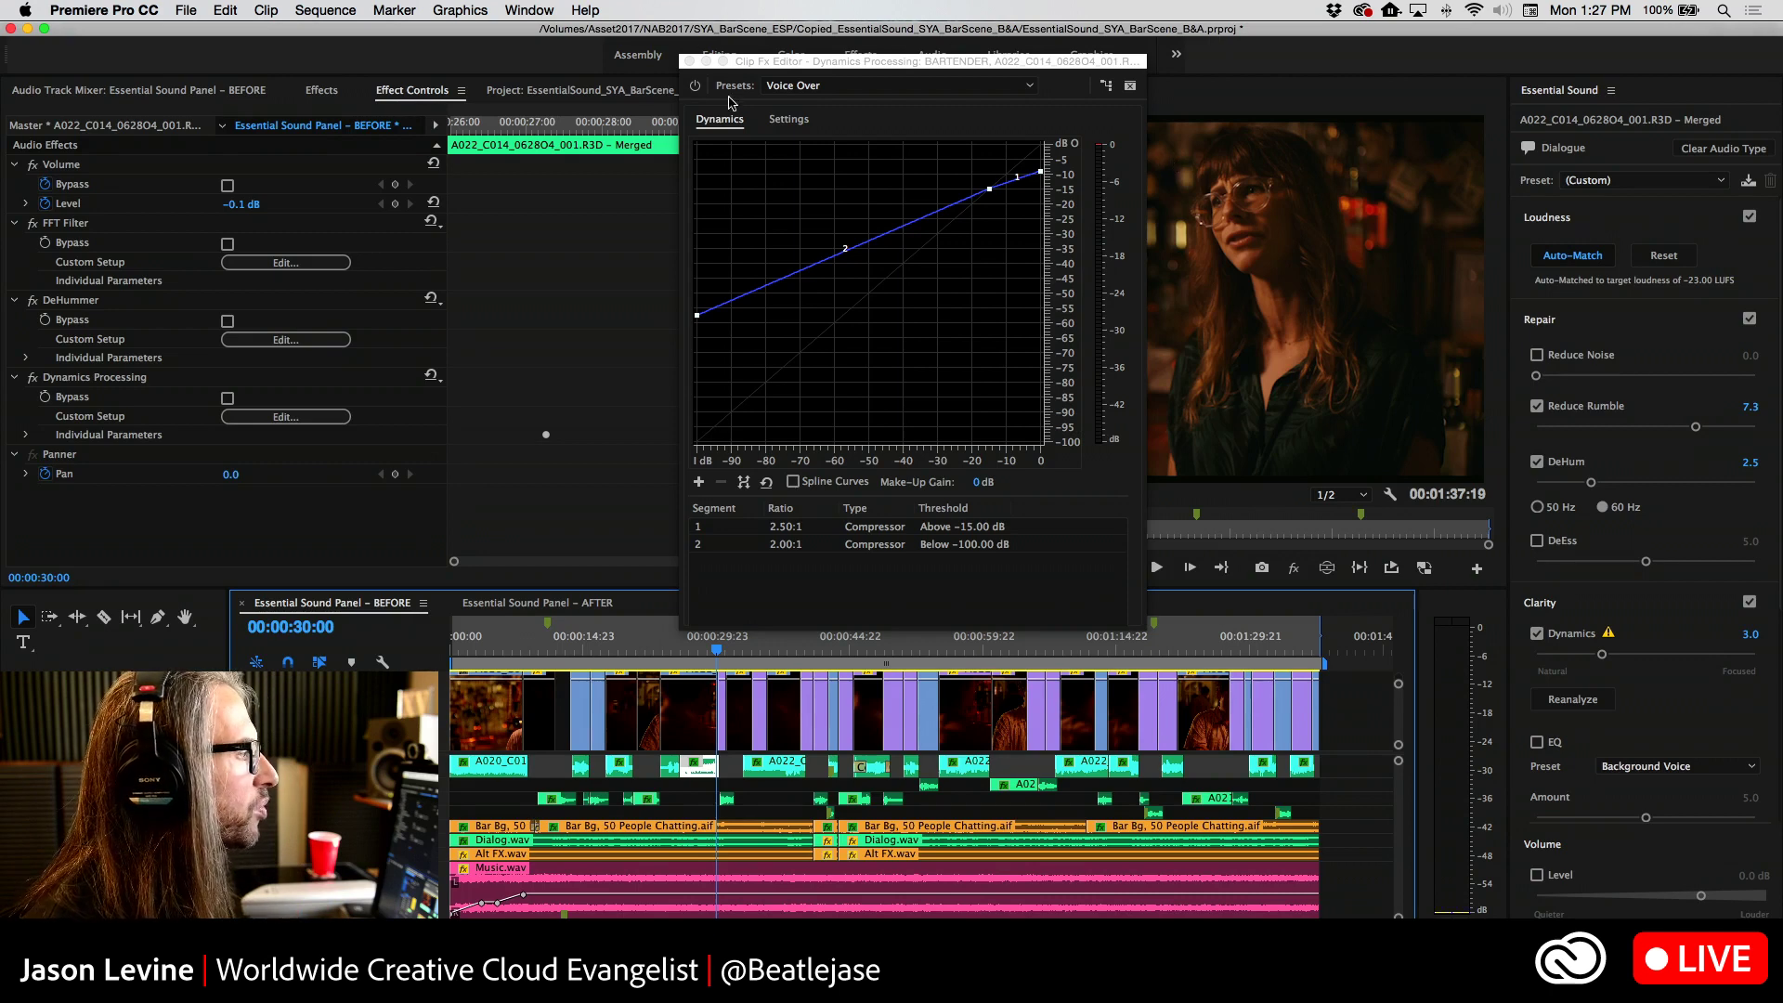
Raise the Gain Processor's Output Gain to 0.8 dB in the Dynamics Processing settings and return to the dynamics curve
click(788, 121)
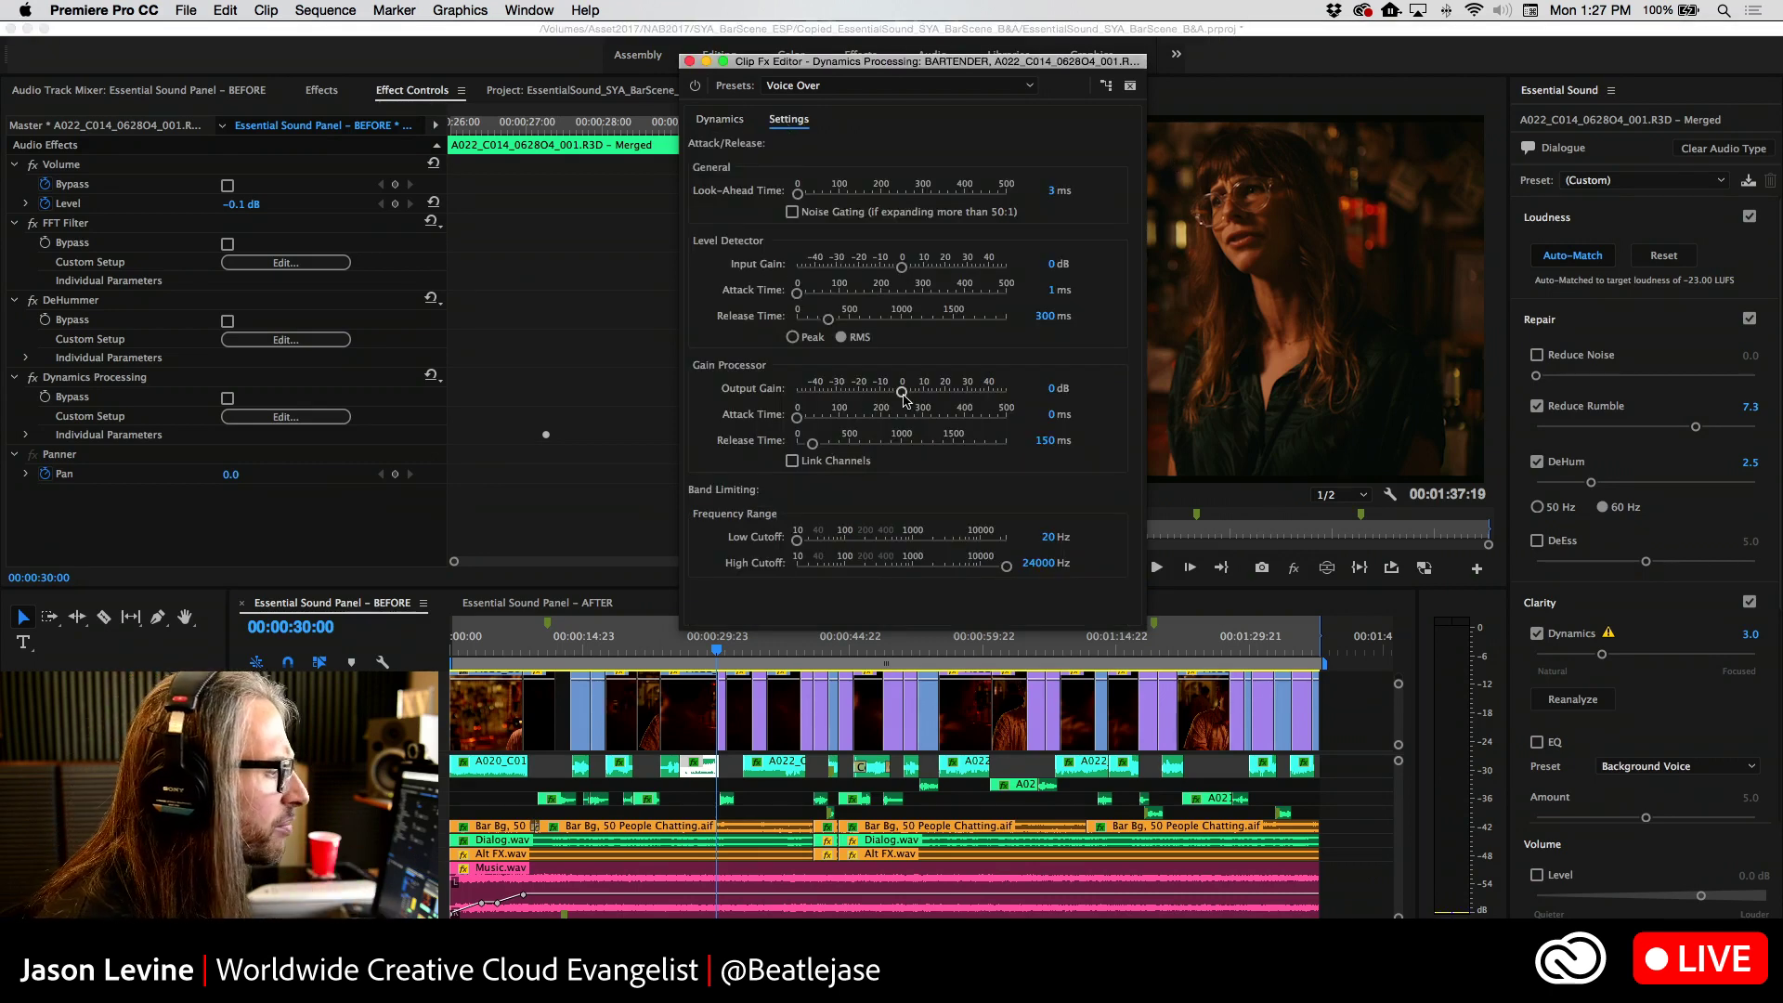
mouse_move(901, 397)
mouse_down()
mouse_move(966, 397)
mouse_move(903, 396)
mouse_up()
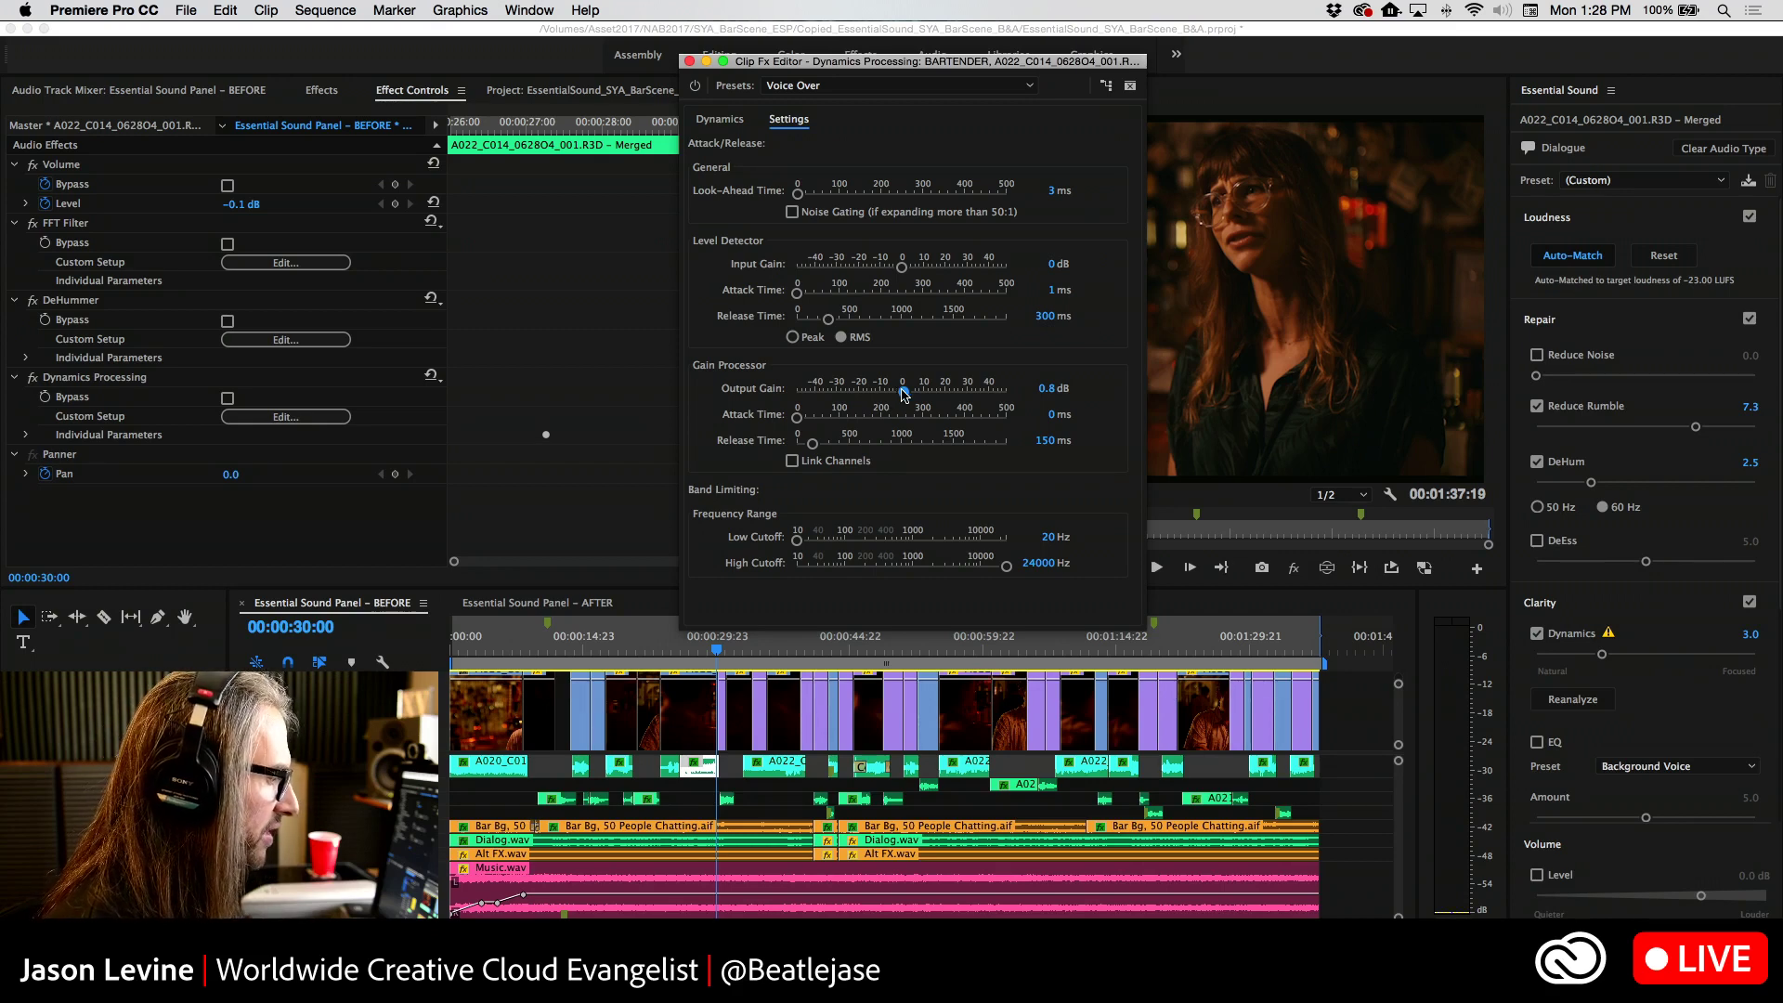
click(737, 127)
Restore the (Default) preset in Dynamics Processing and lower the clip's Dynamics amount in Essential Sound to 1.6
click(974, 86)
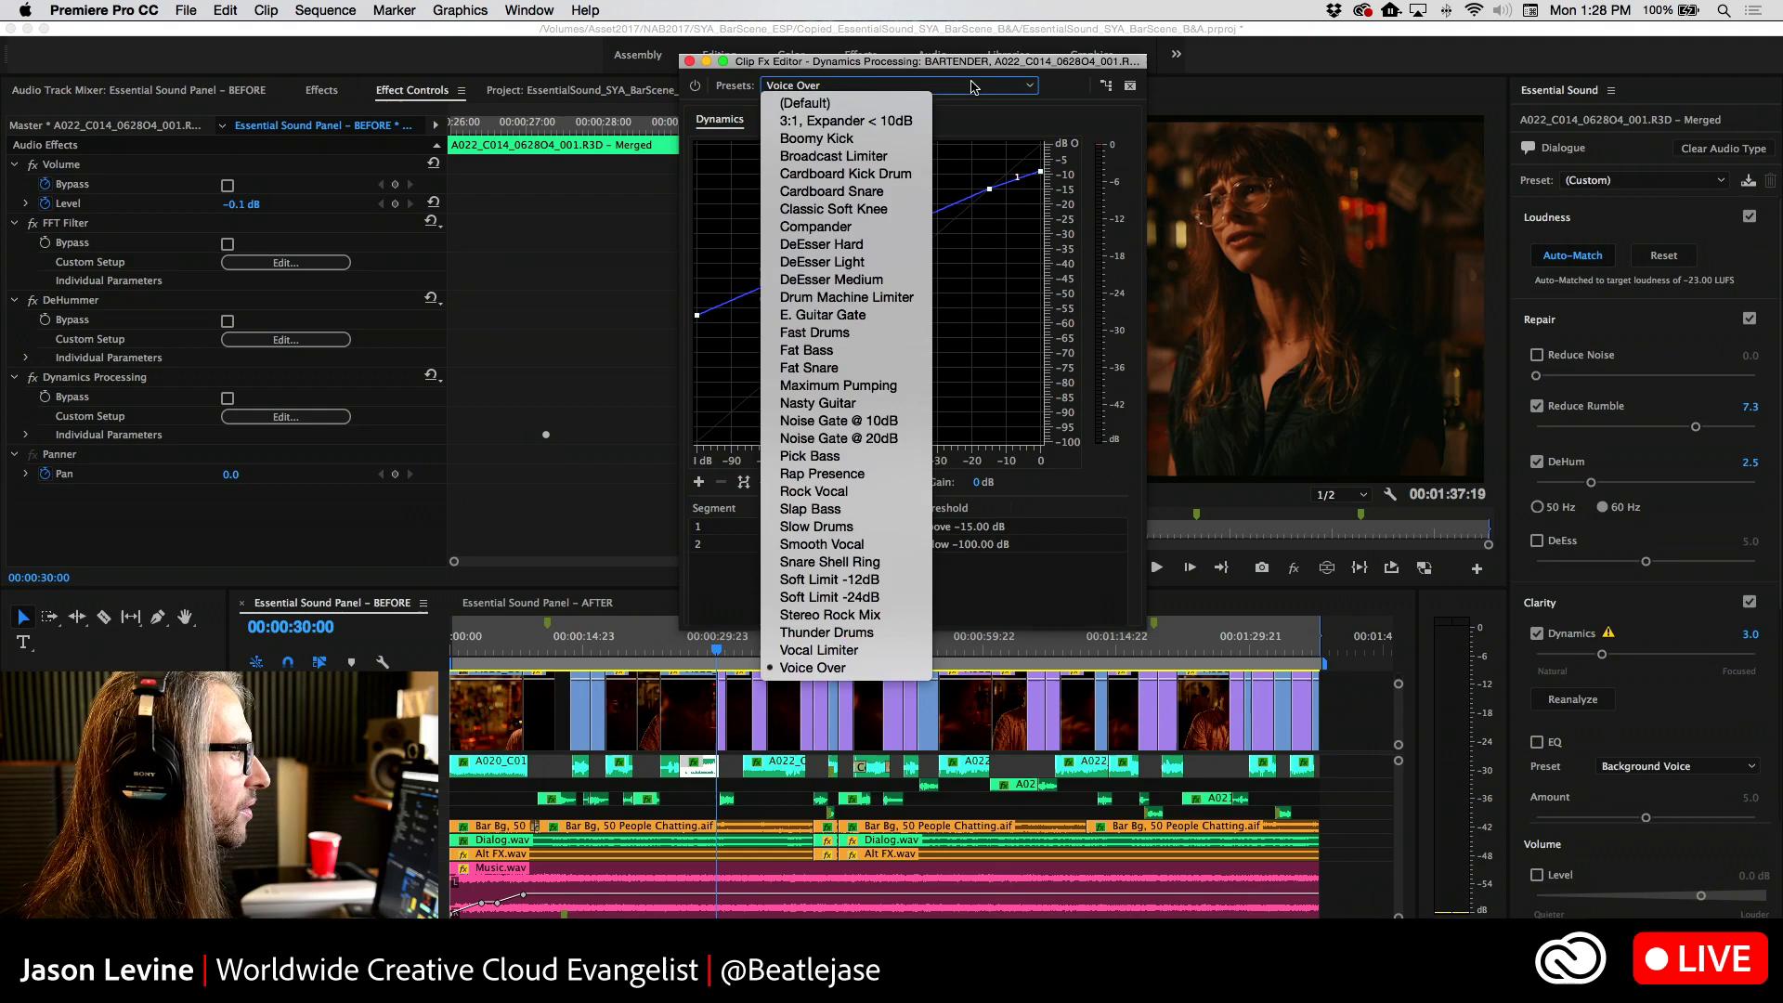
click(924, 103)
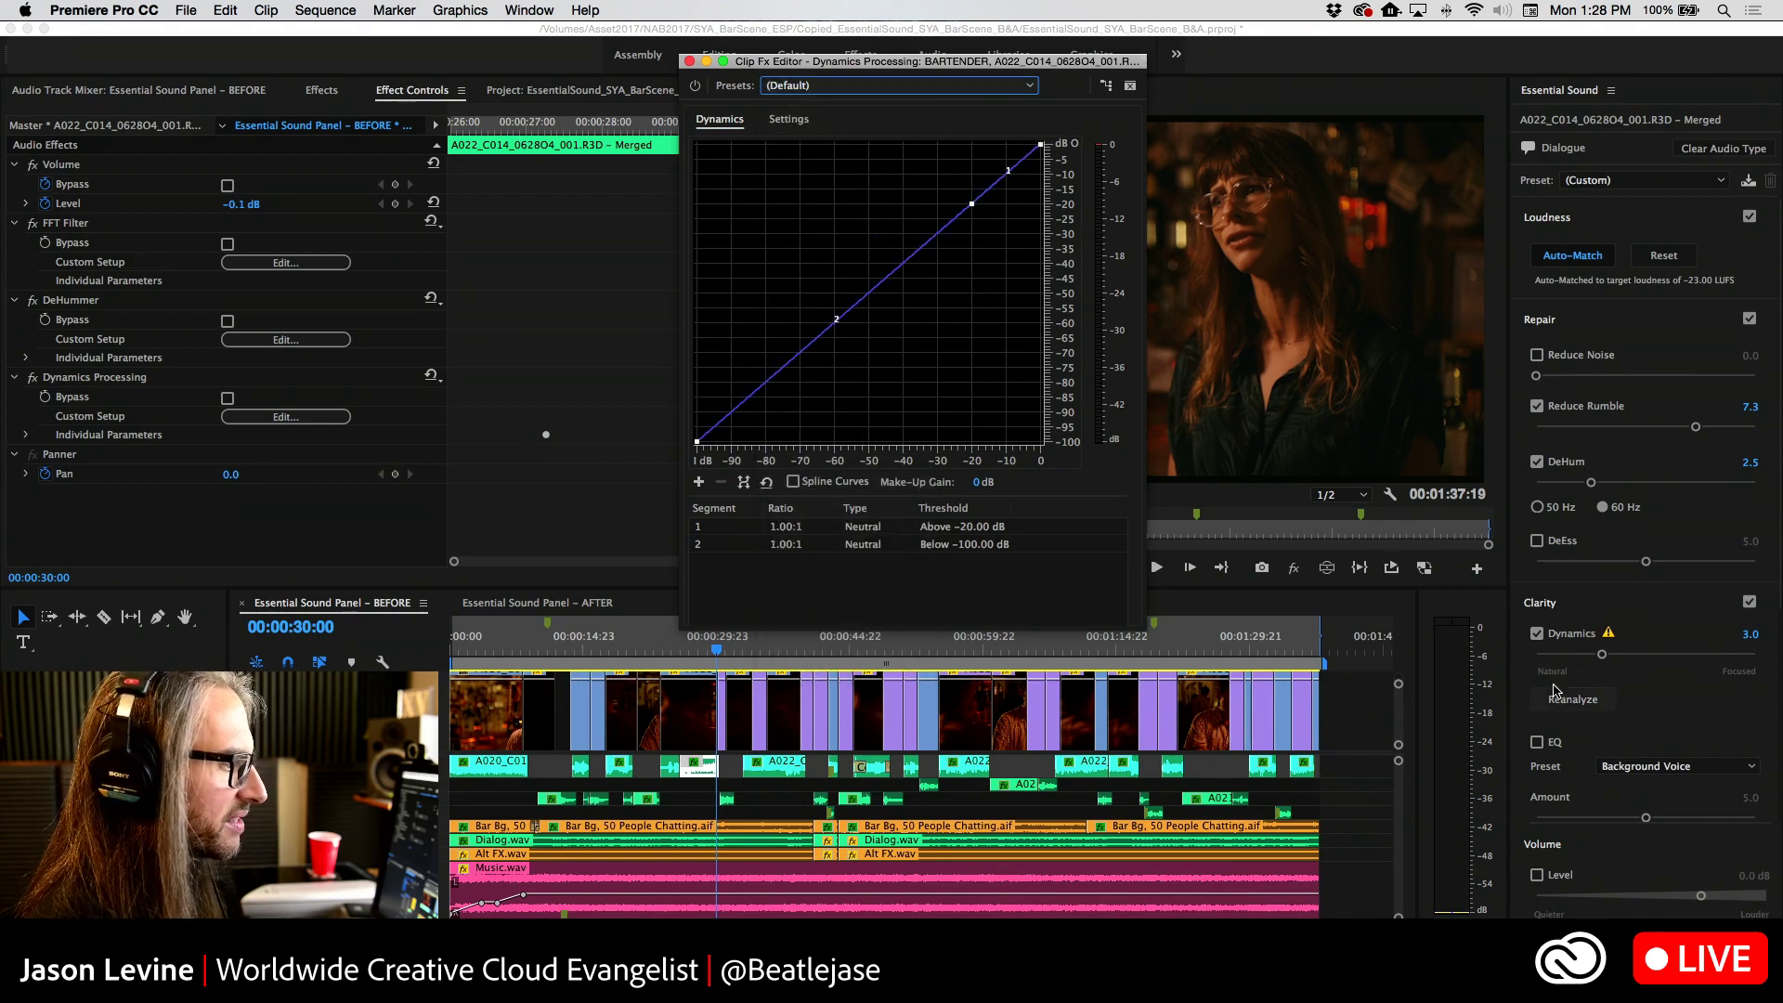
mouse_move(1602, 654)
mouse_down()
mouse_move(1526, 657)
mouse_move(1720, 654)
mouse_move(1571, 658)
mouse_up()
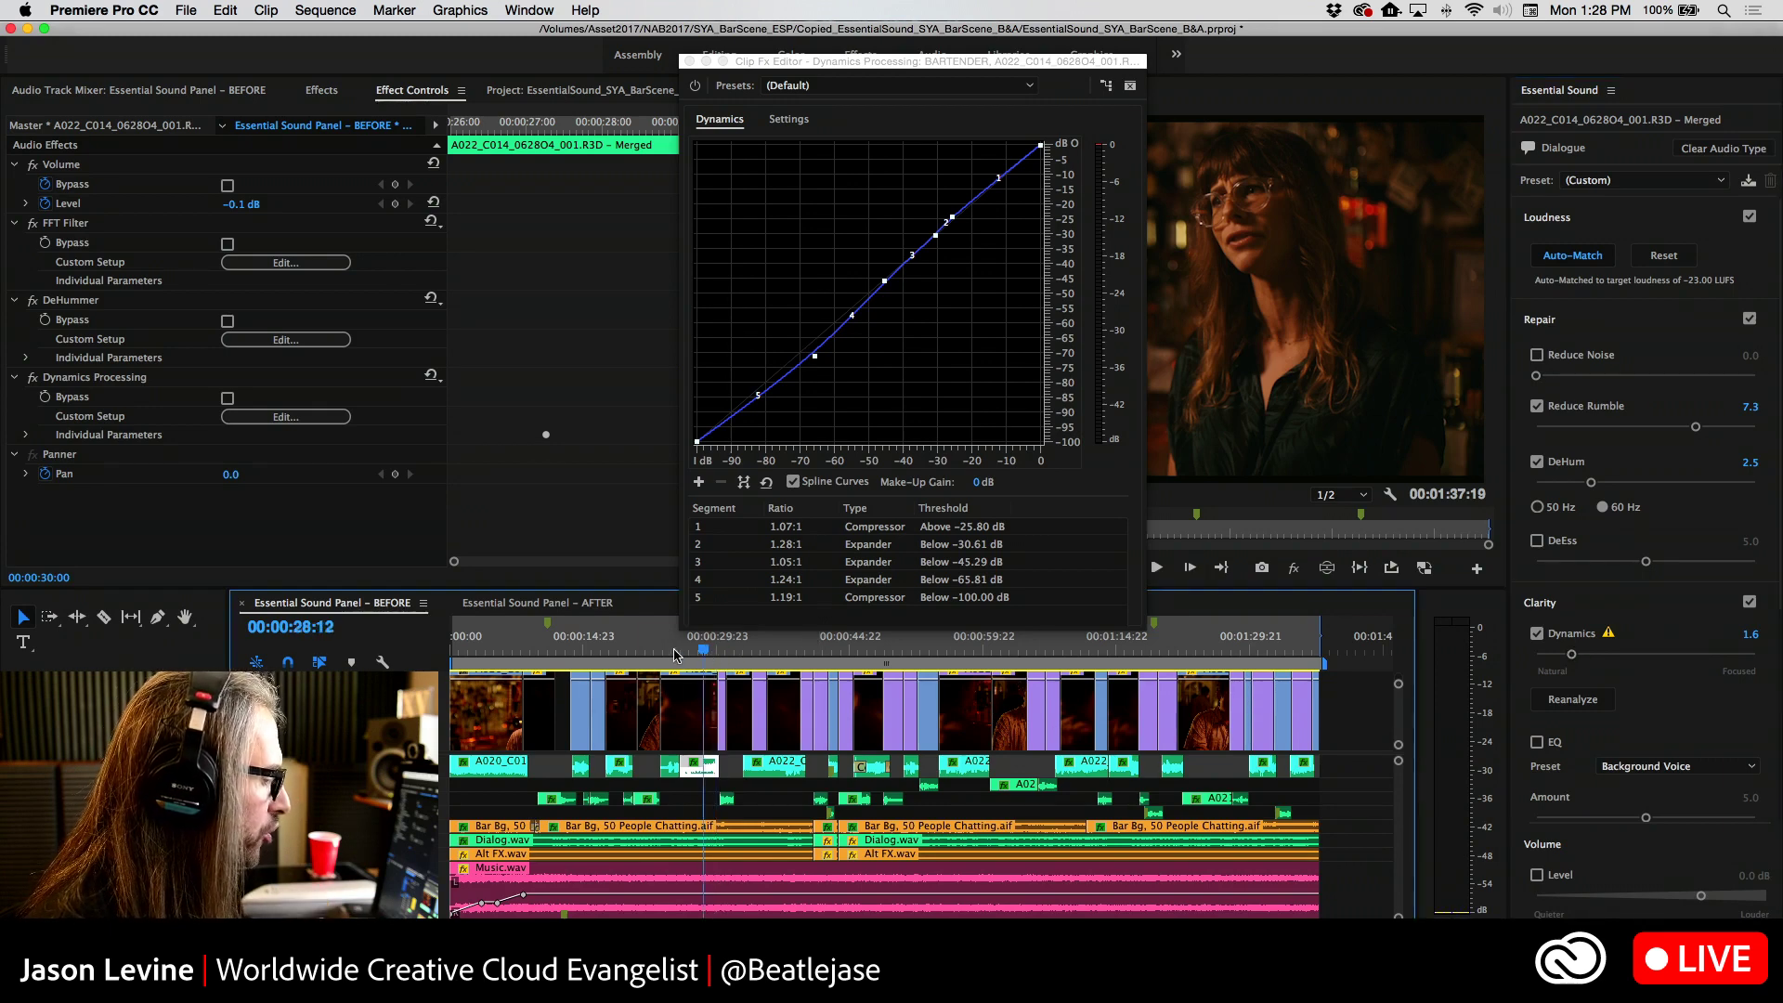
Return the playhead to 00:00:26:07 and lower the bartender clip's Dynamics amount to 0.6
drag(713, 653, 684, 653)
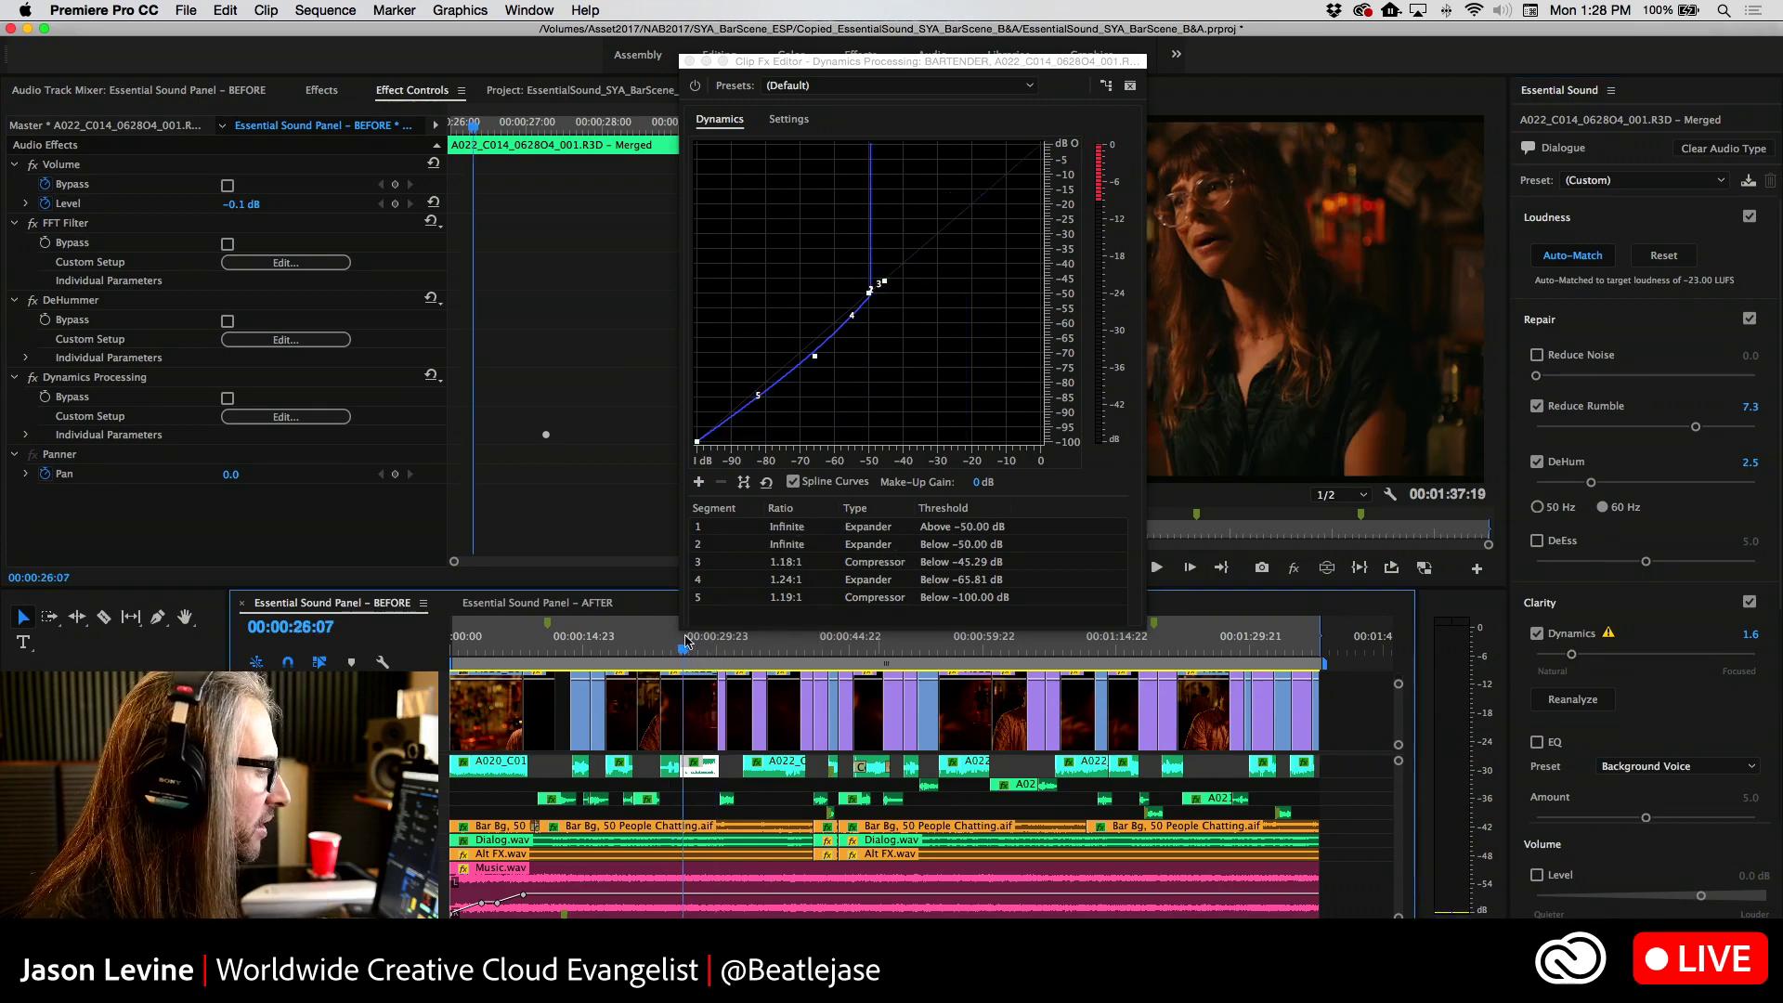
mouse_move(1572, 656)
mouse_down()
mouse_move(1630, 657)
mouse_move(1549, 656)
mouse_move(1708, 658)
mouse_move(1549, 657)
mouse_up()
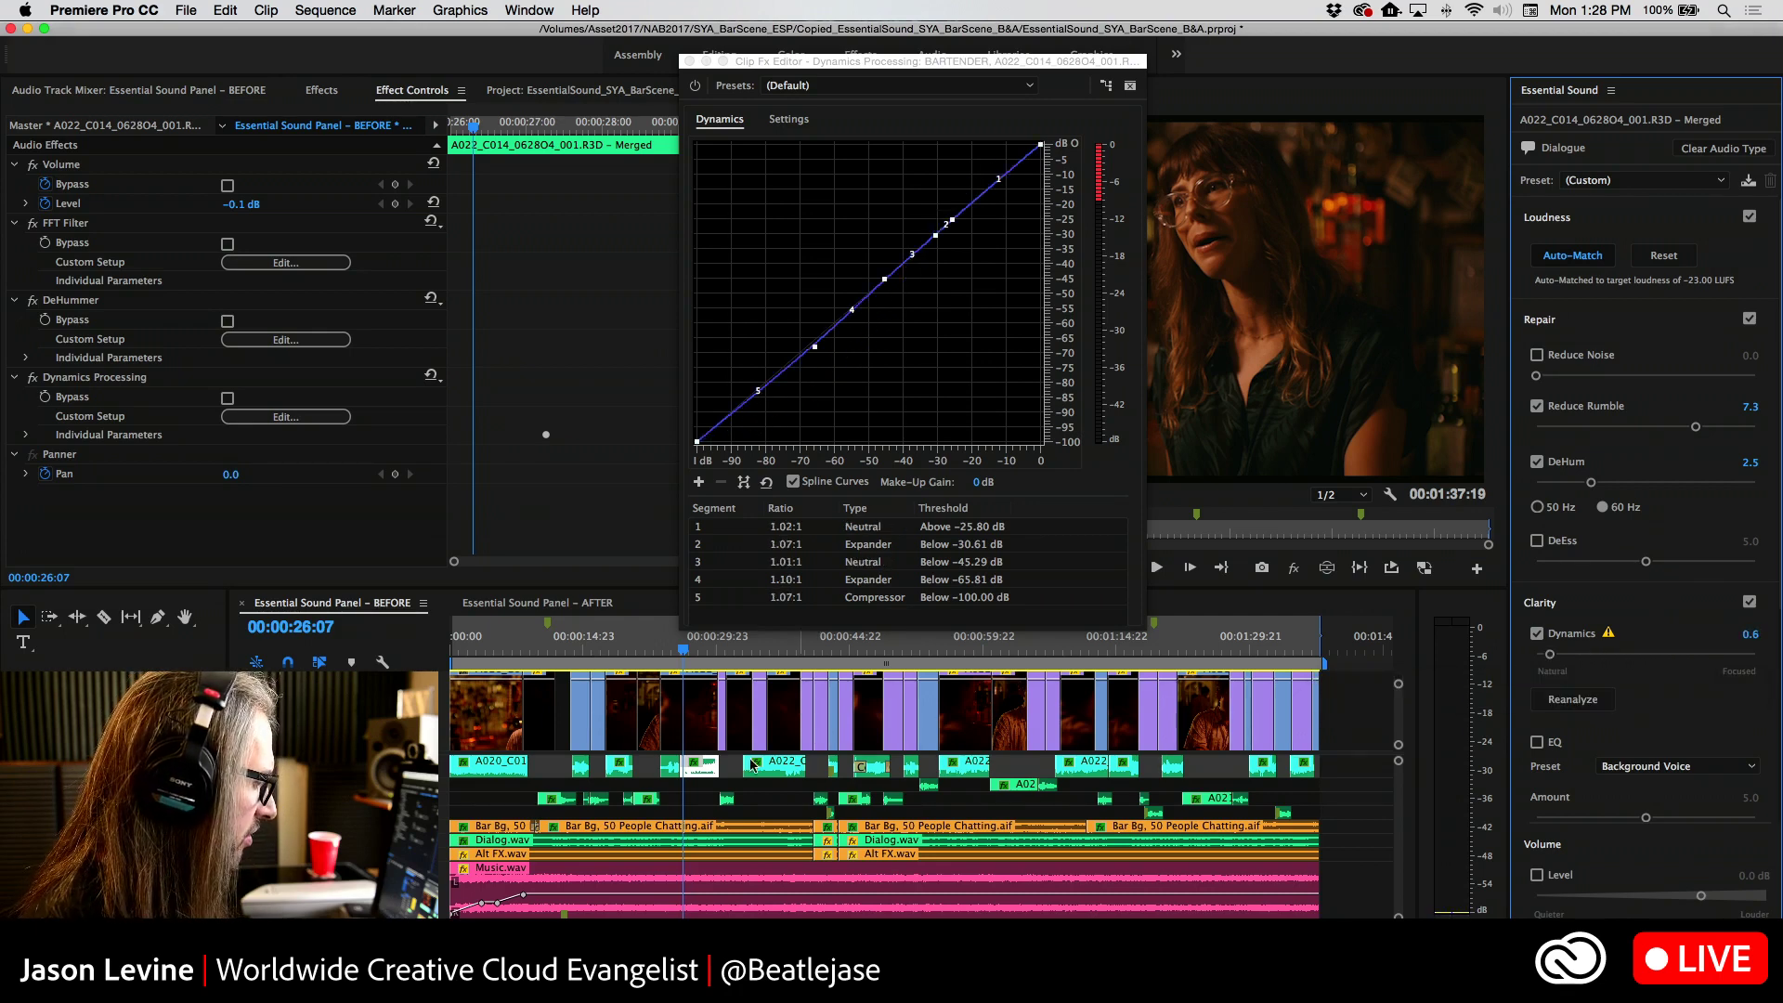
Select the bartender's dialogue clips through the middle of the first dialogue track and enable Dynamics on all of them at 2.9
drag(557, 760, 1045, 785)
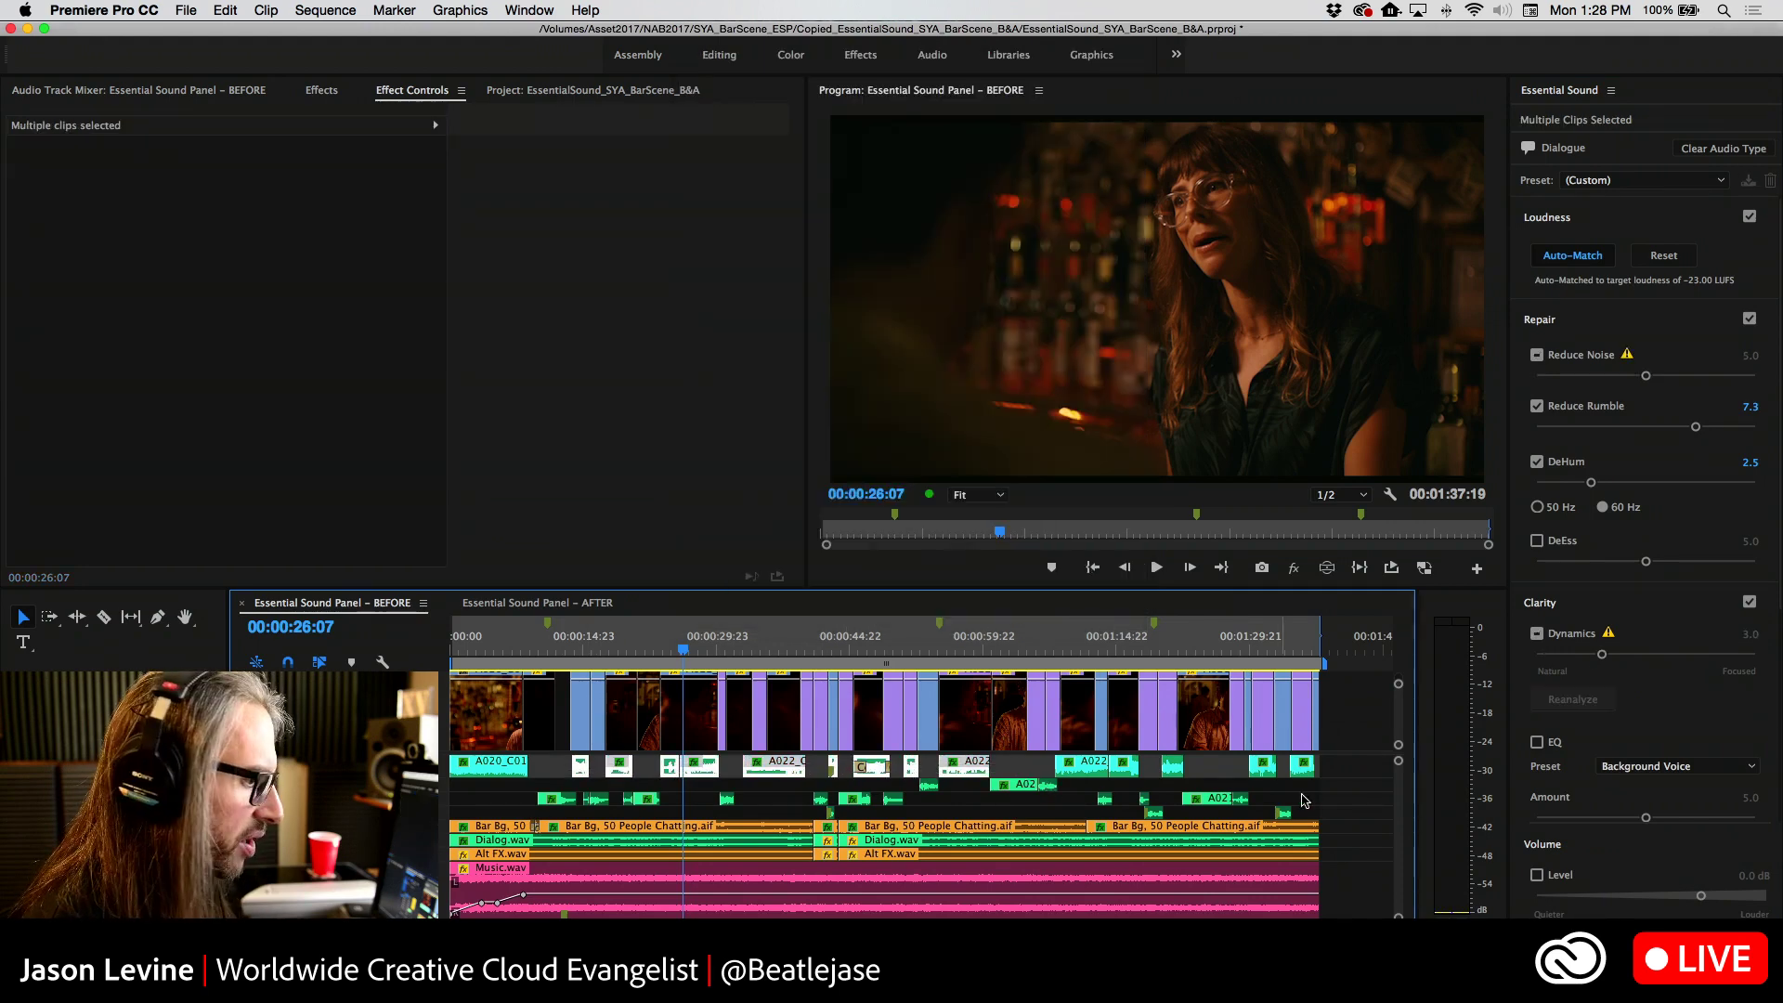
click(1537, 636)
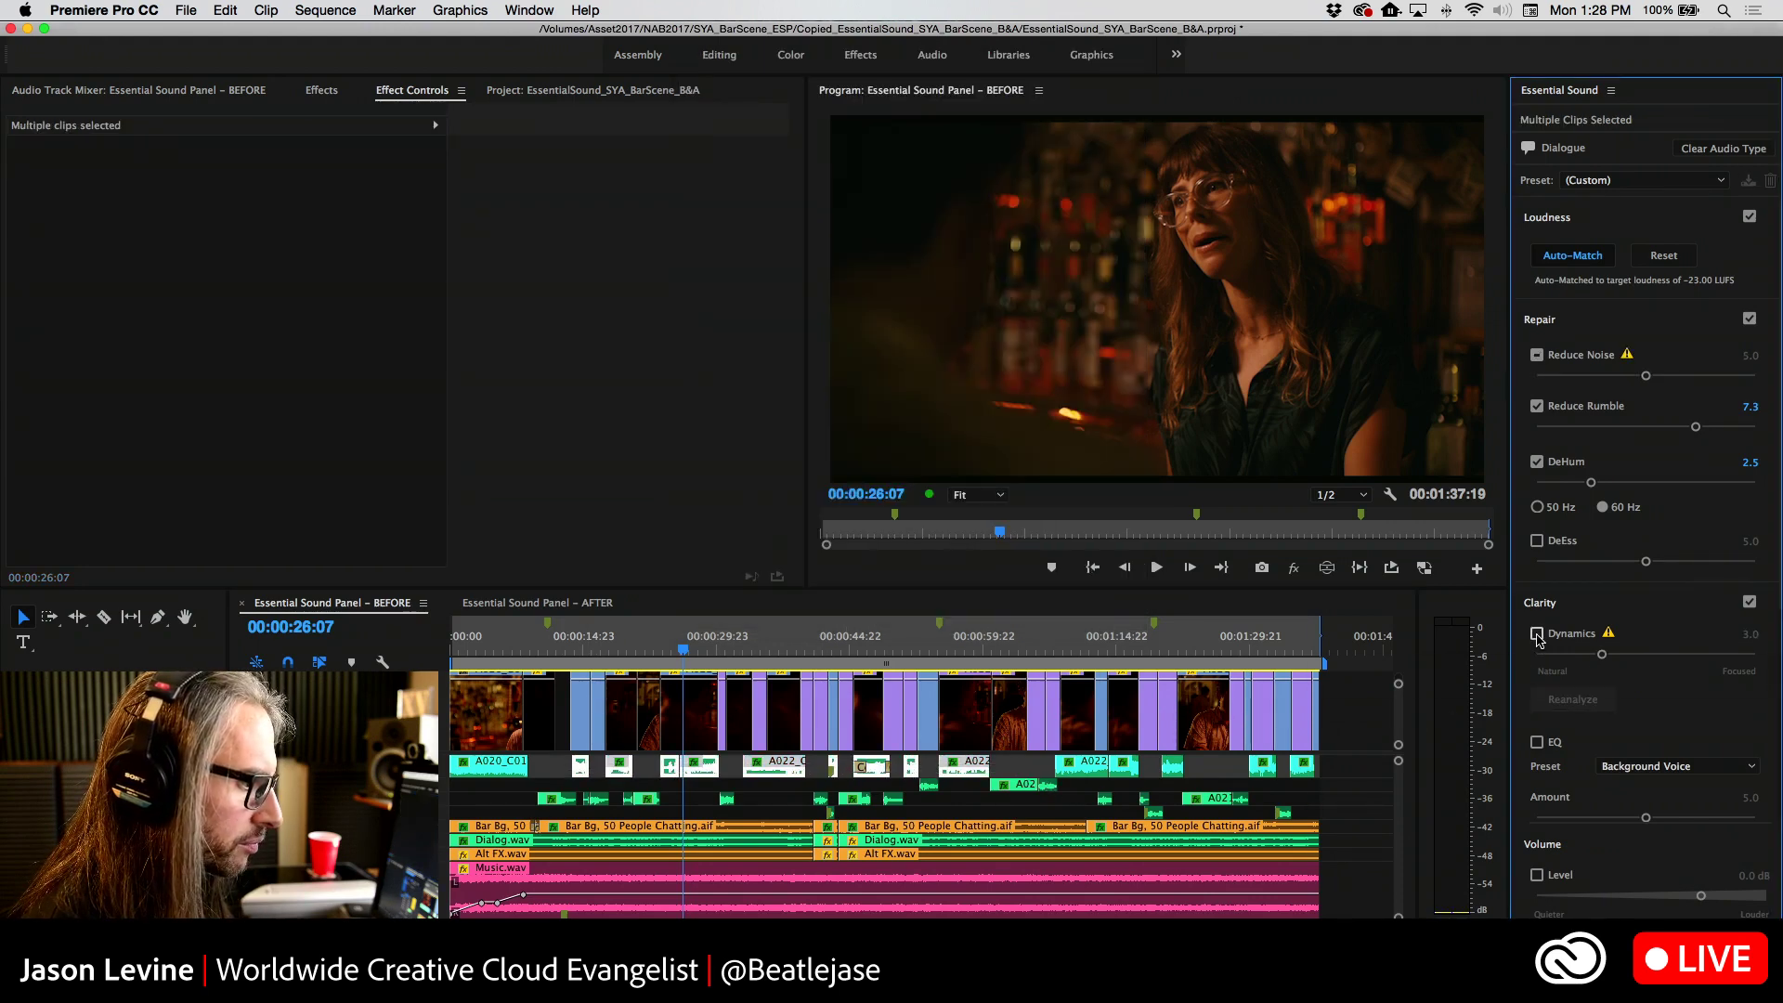
click(1592, 656)
drag(1592, 657, 1599, 656)
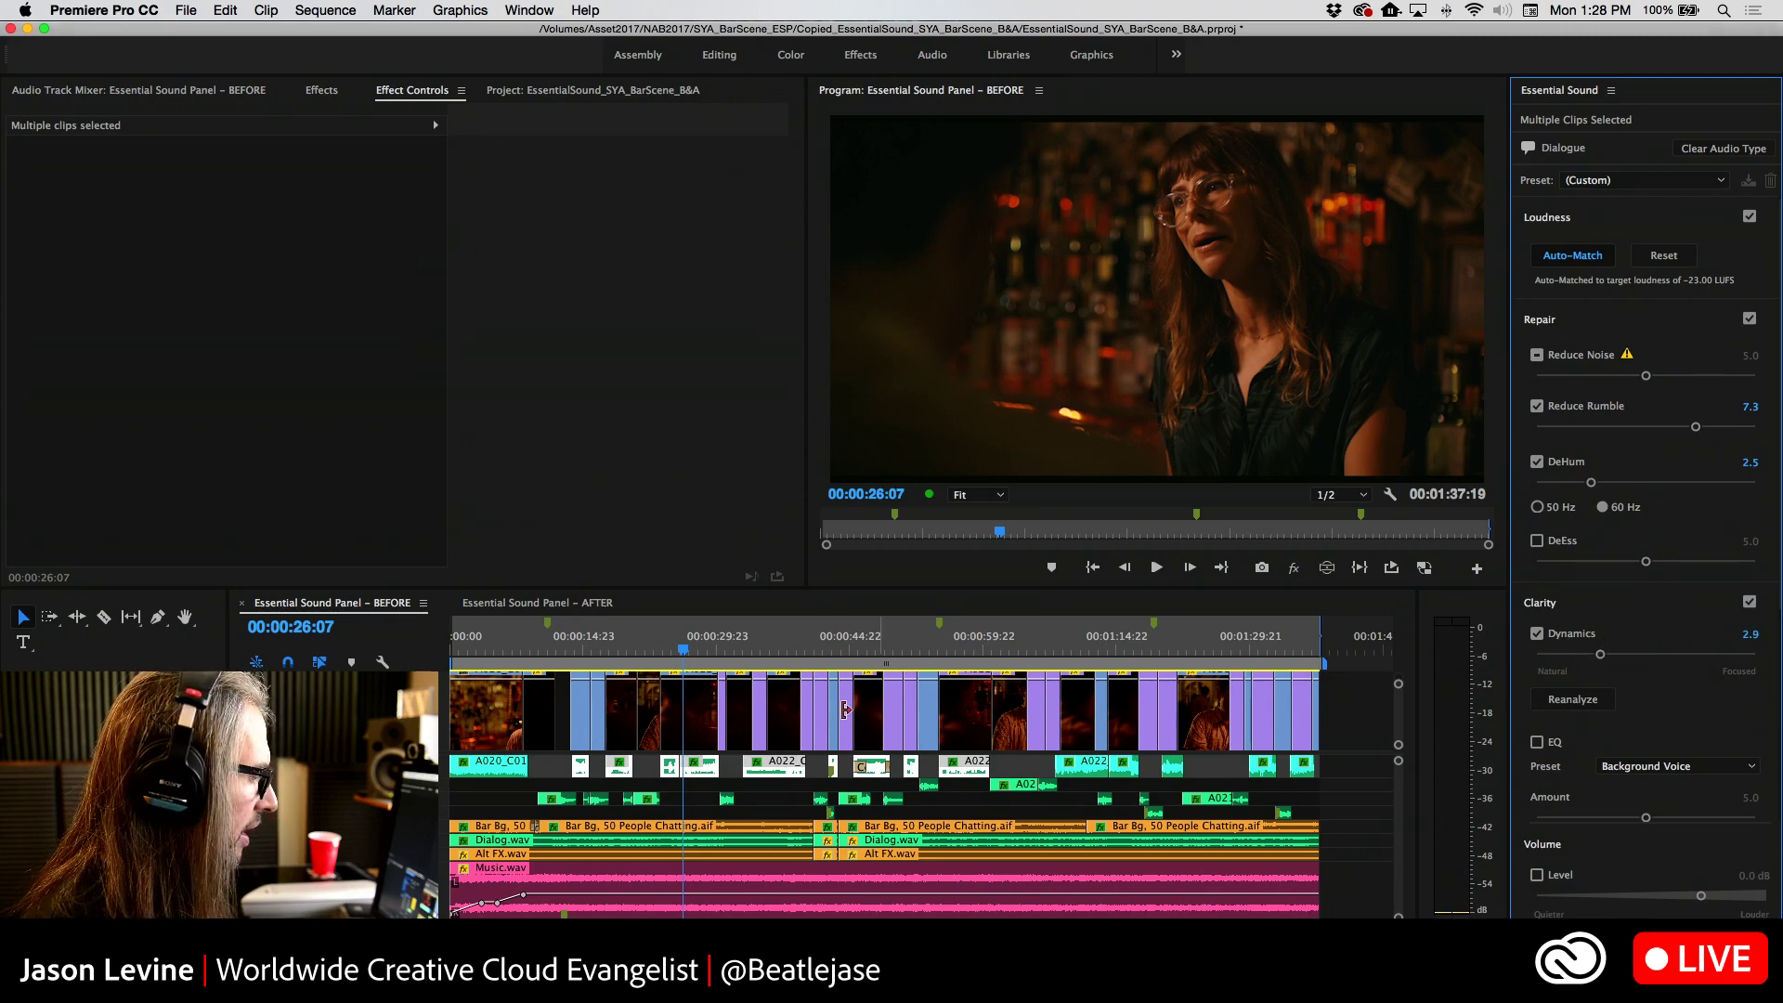
Play the sequence from 00:00:17:13 and raise the selected clips' Dynamics amount to 7.1 during playback
click(679, 653)
drag(679, 655, 605, 647)
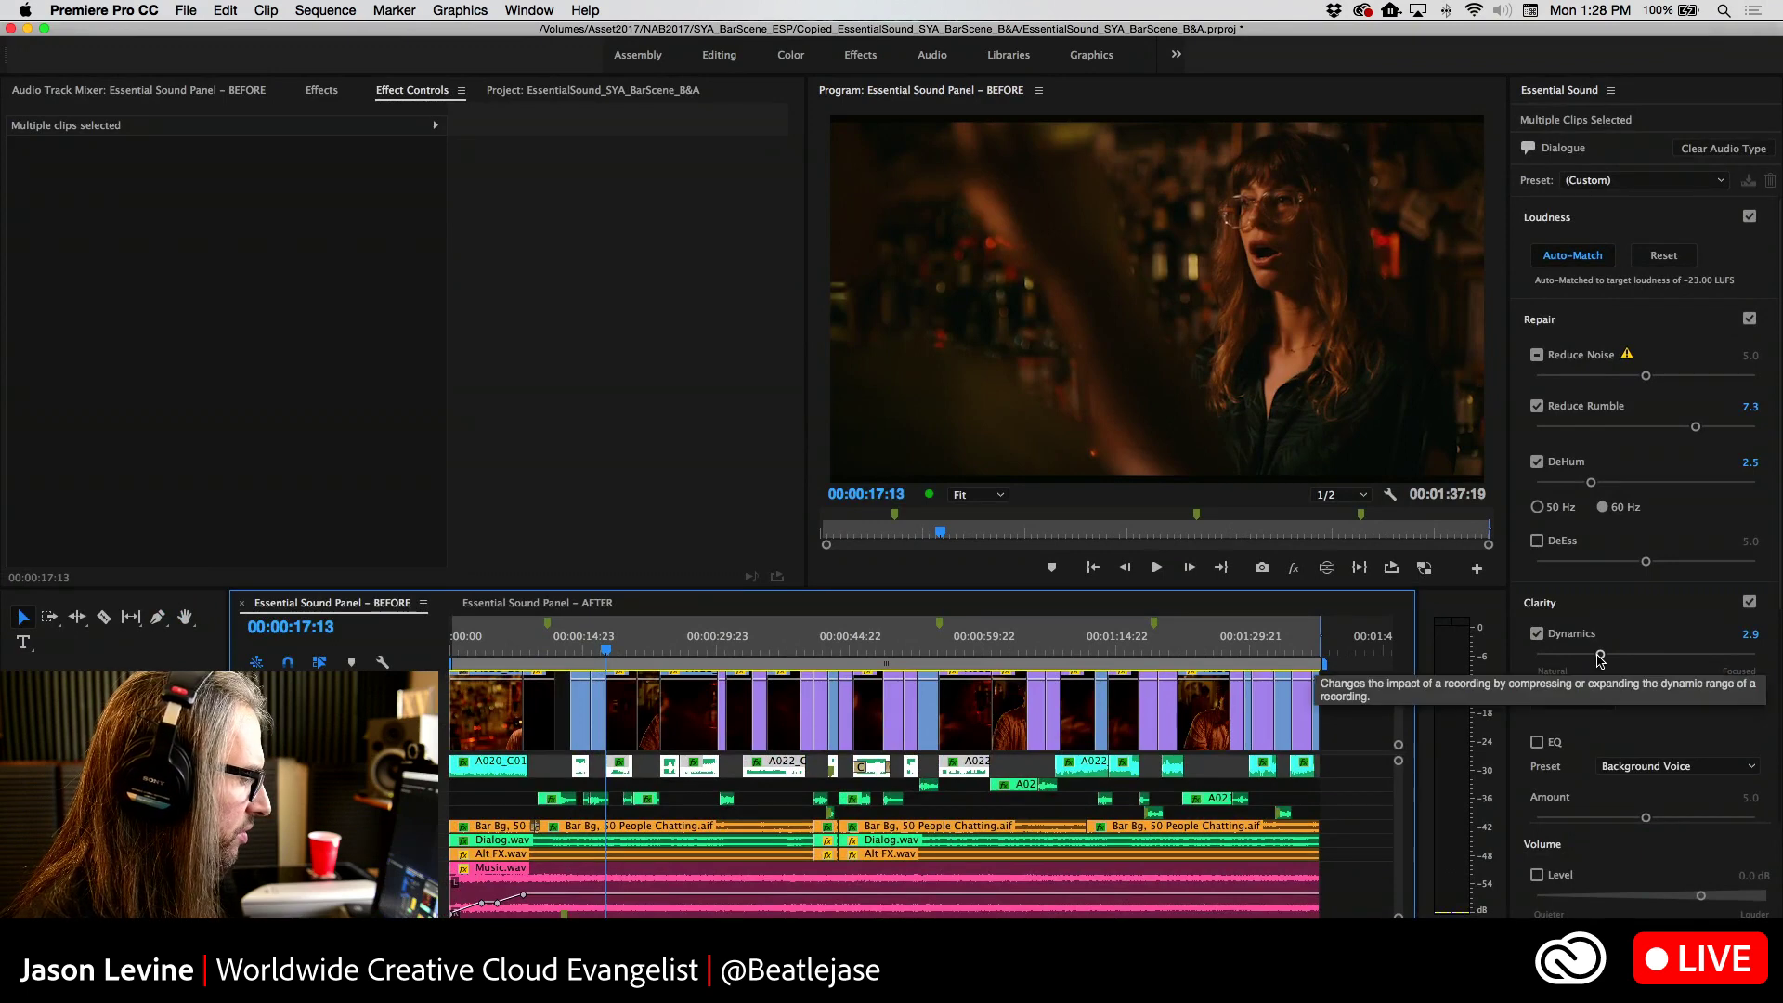
key(space)
drag(1601, 658, 1693, 652)
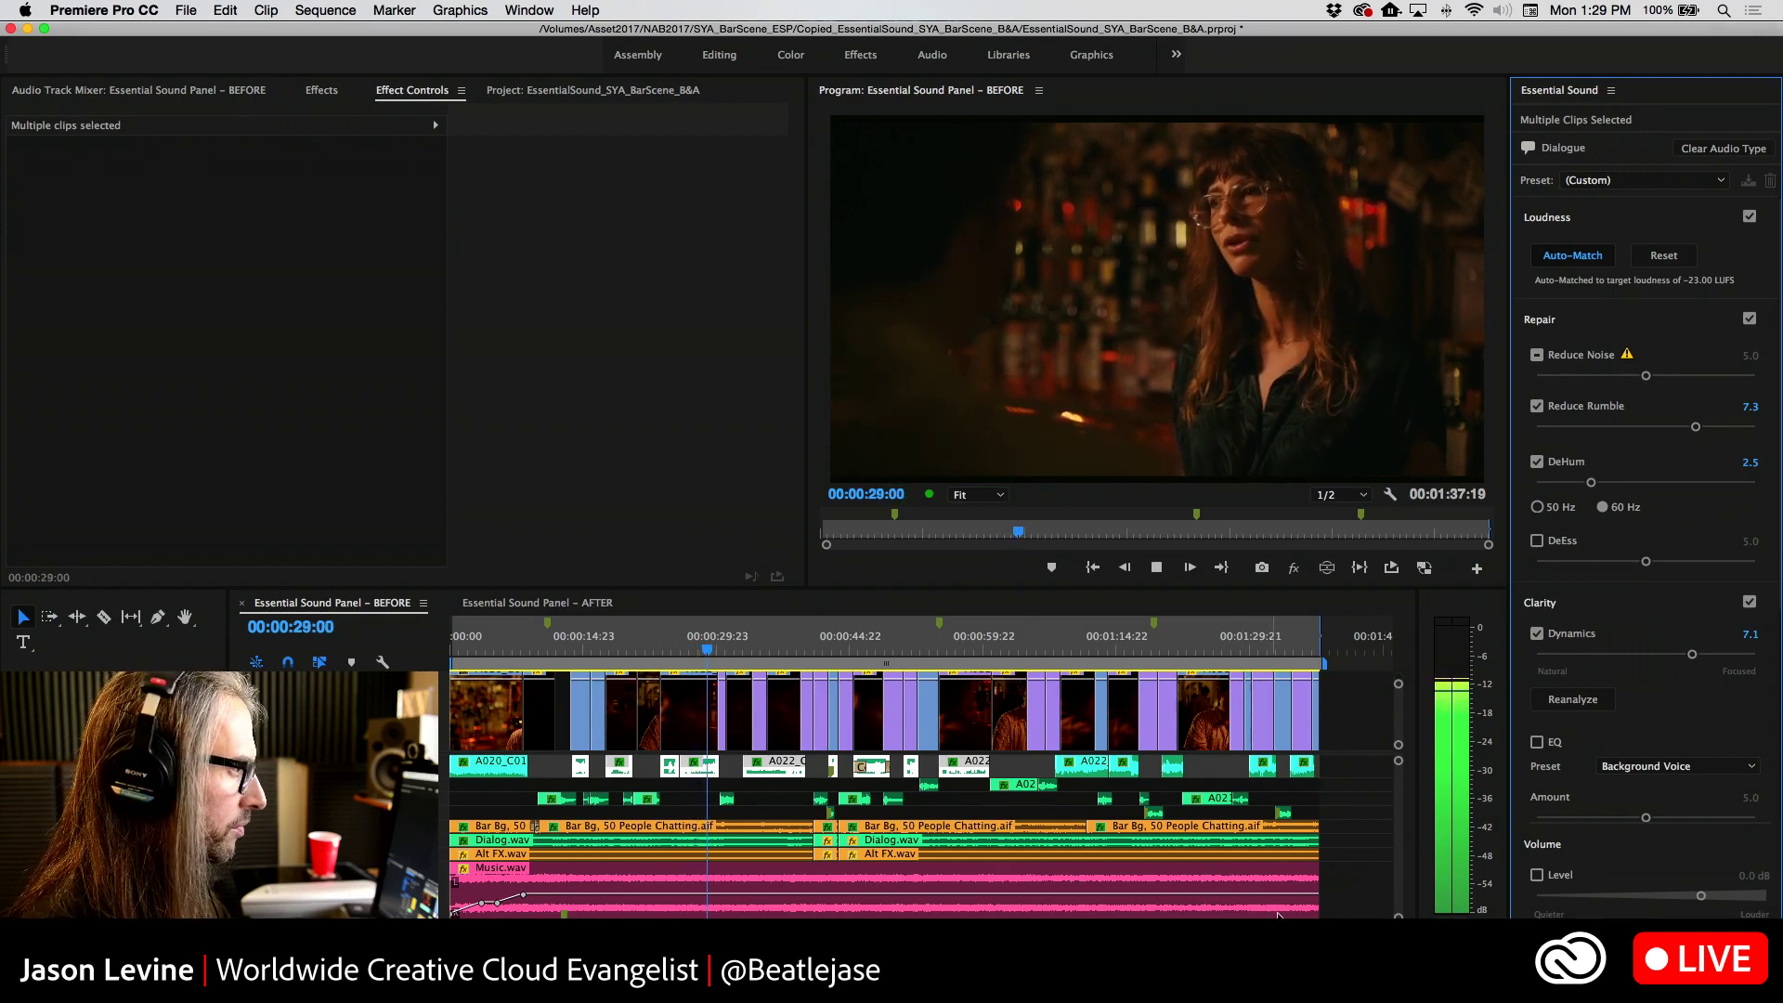
key(space)
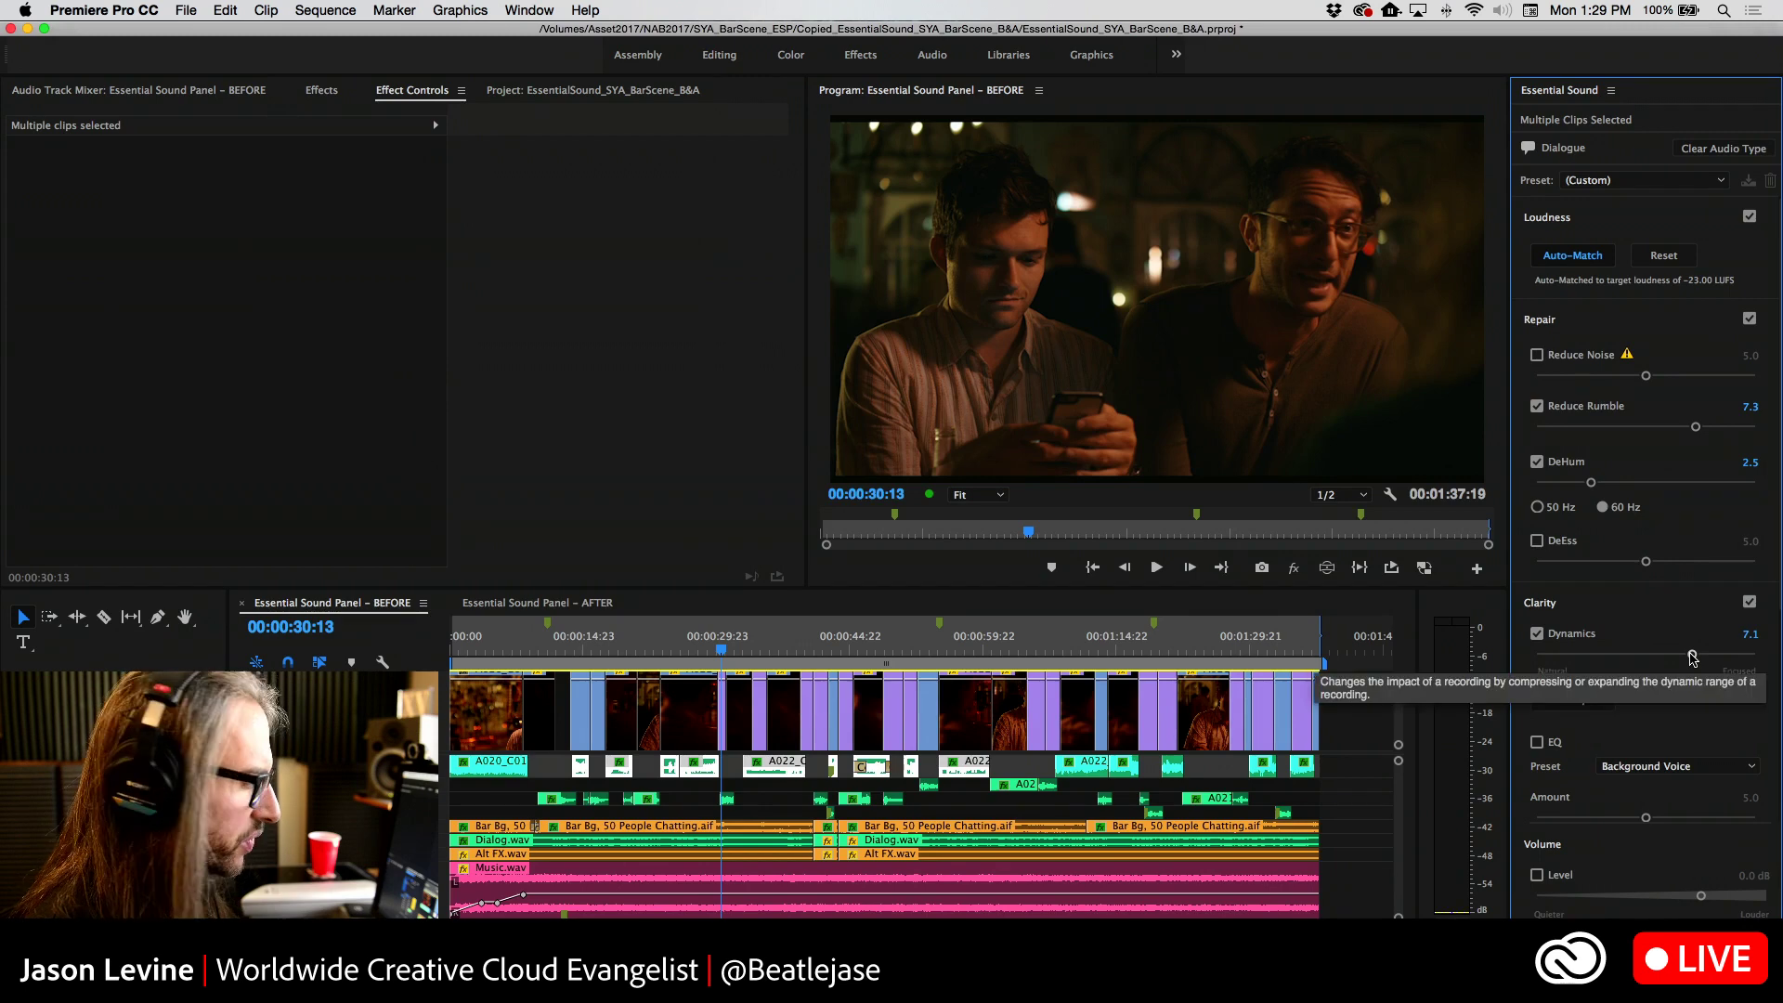
Replay the dialogue from 00:00:24:00, switching to Focusrite Control and back to check the playback levels
drag(730, 650, 665, 649)
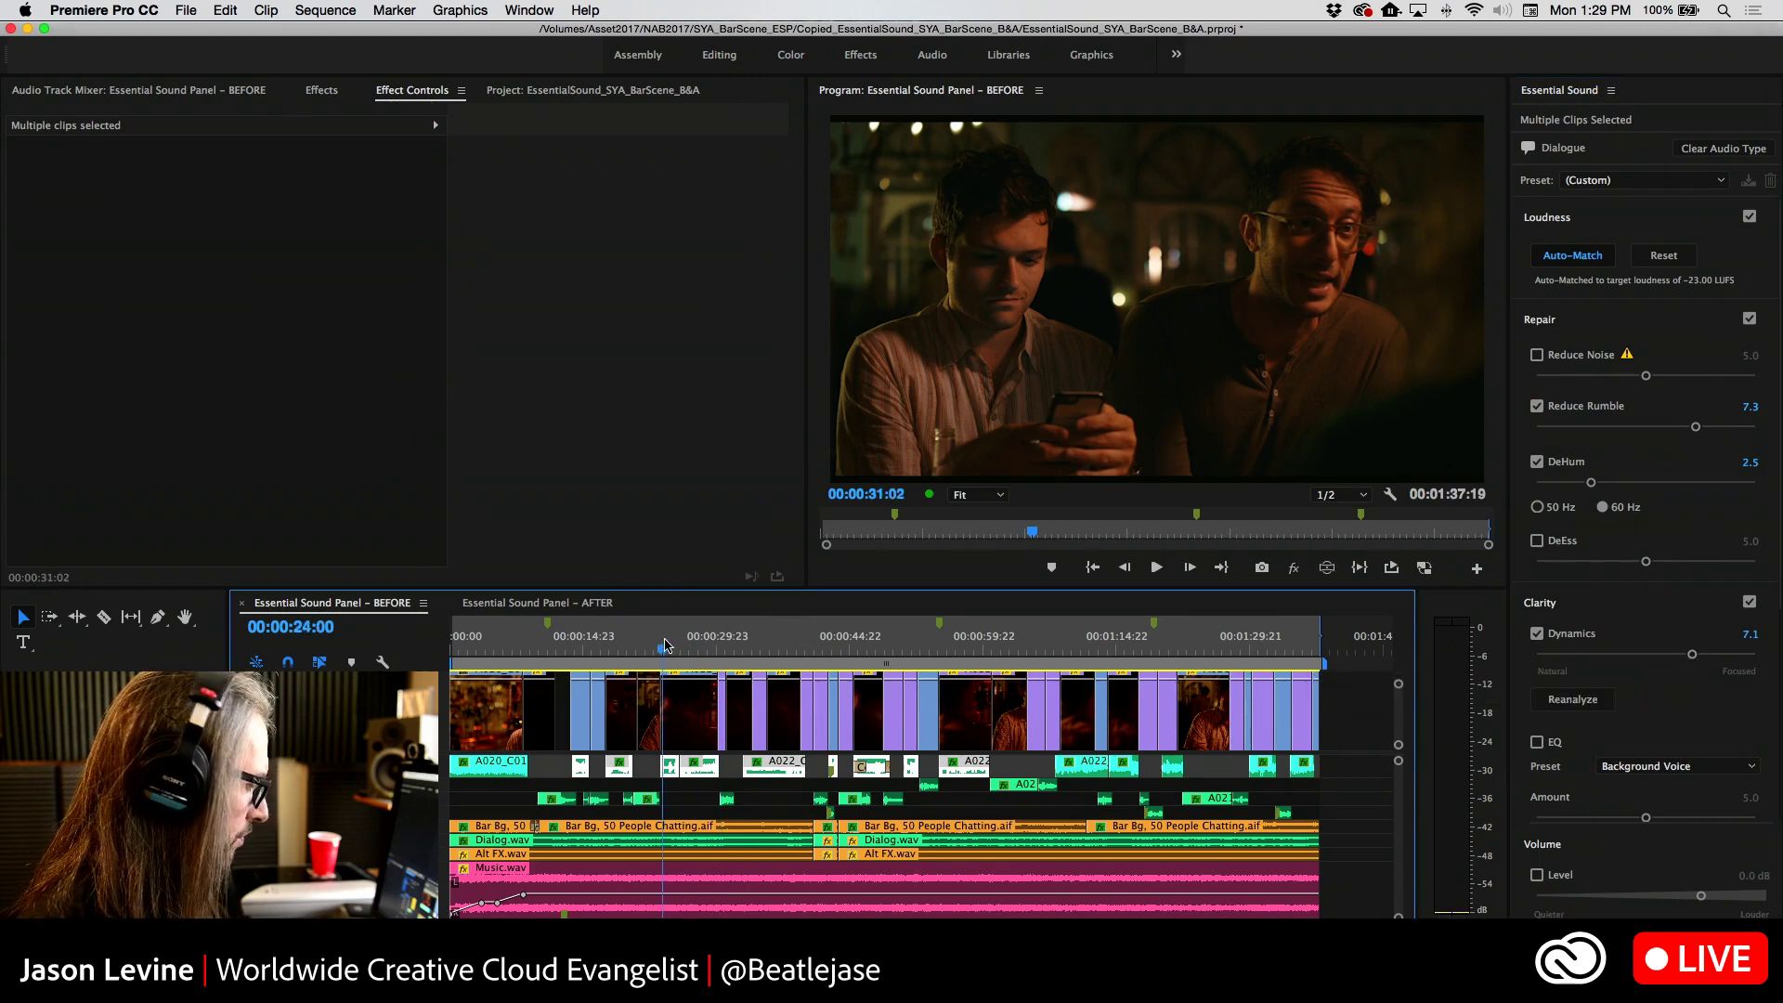
key(super+Tab)
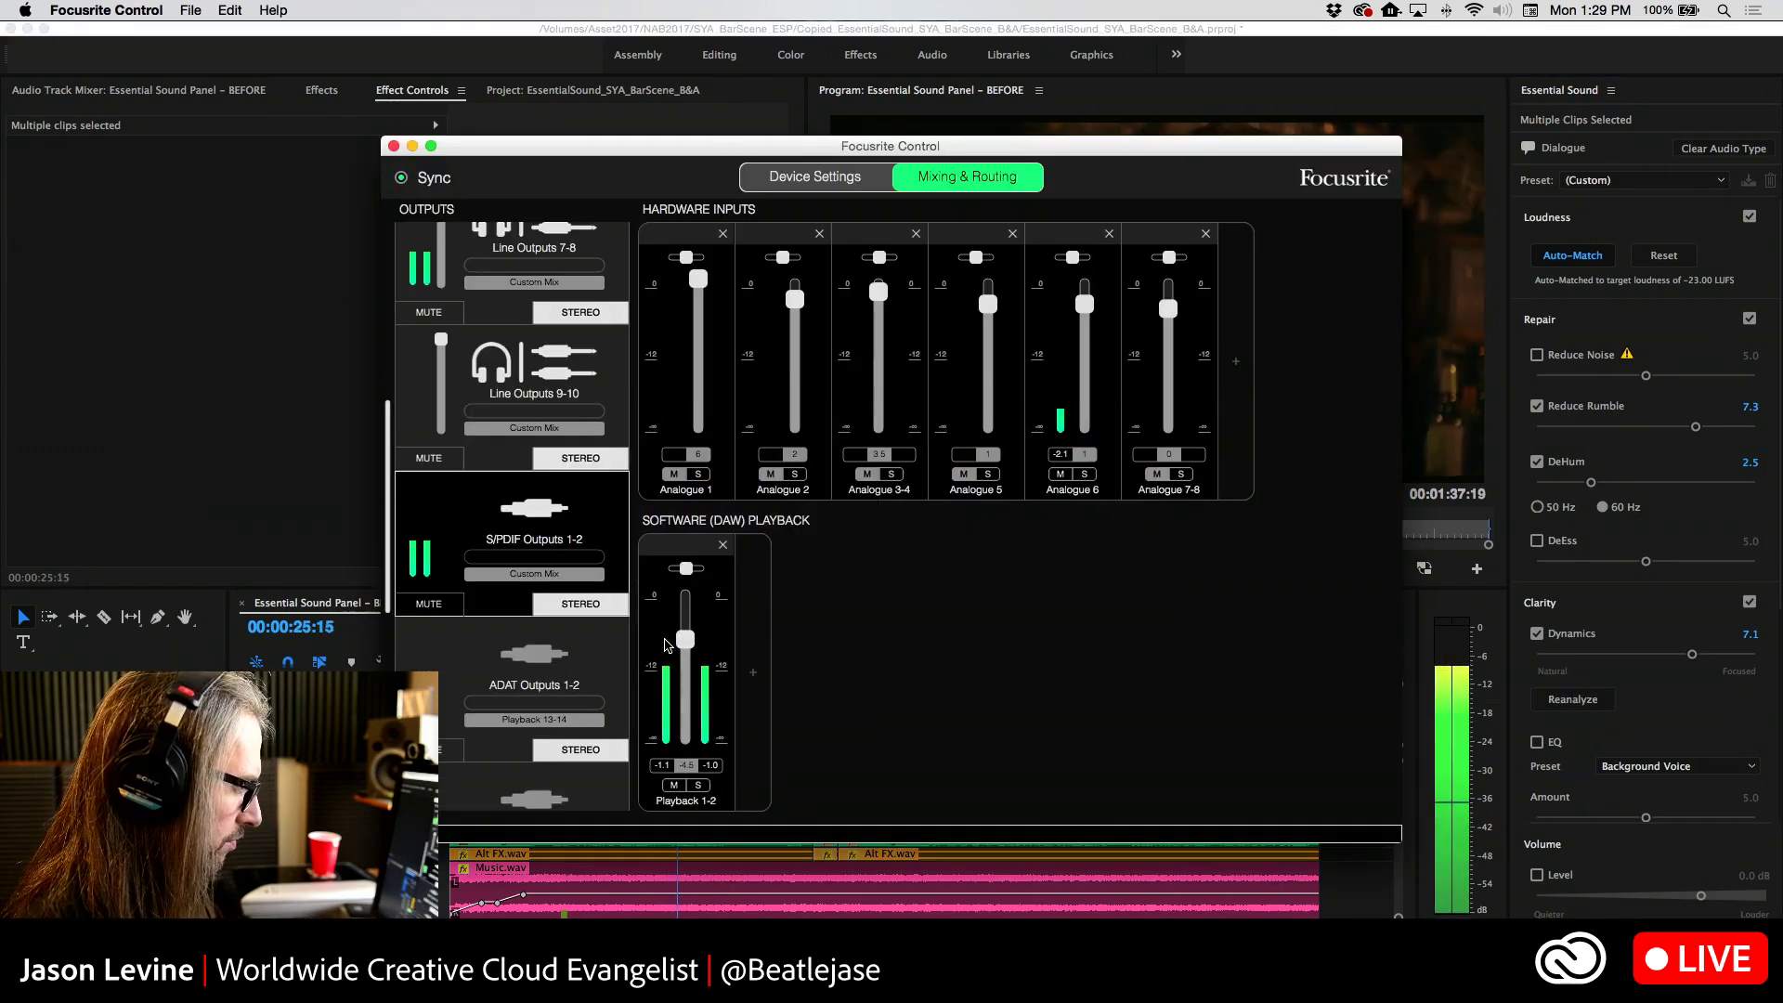
key(super+Tab)
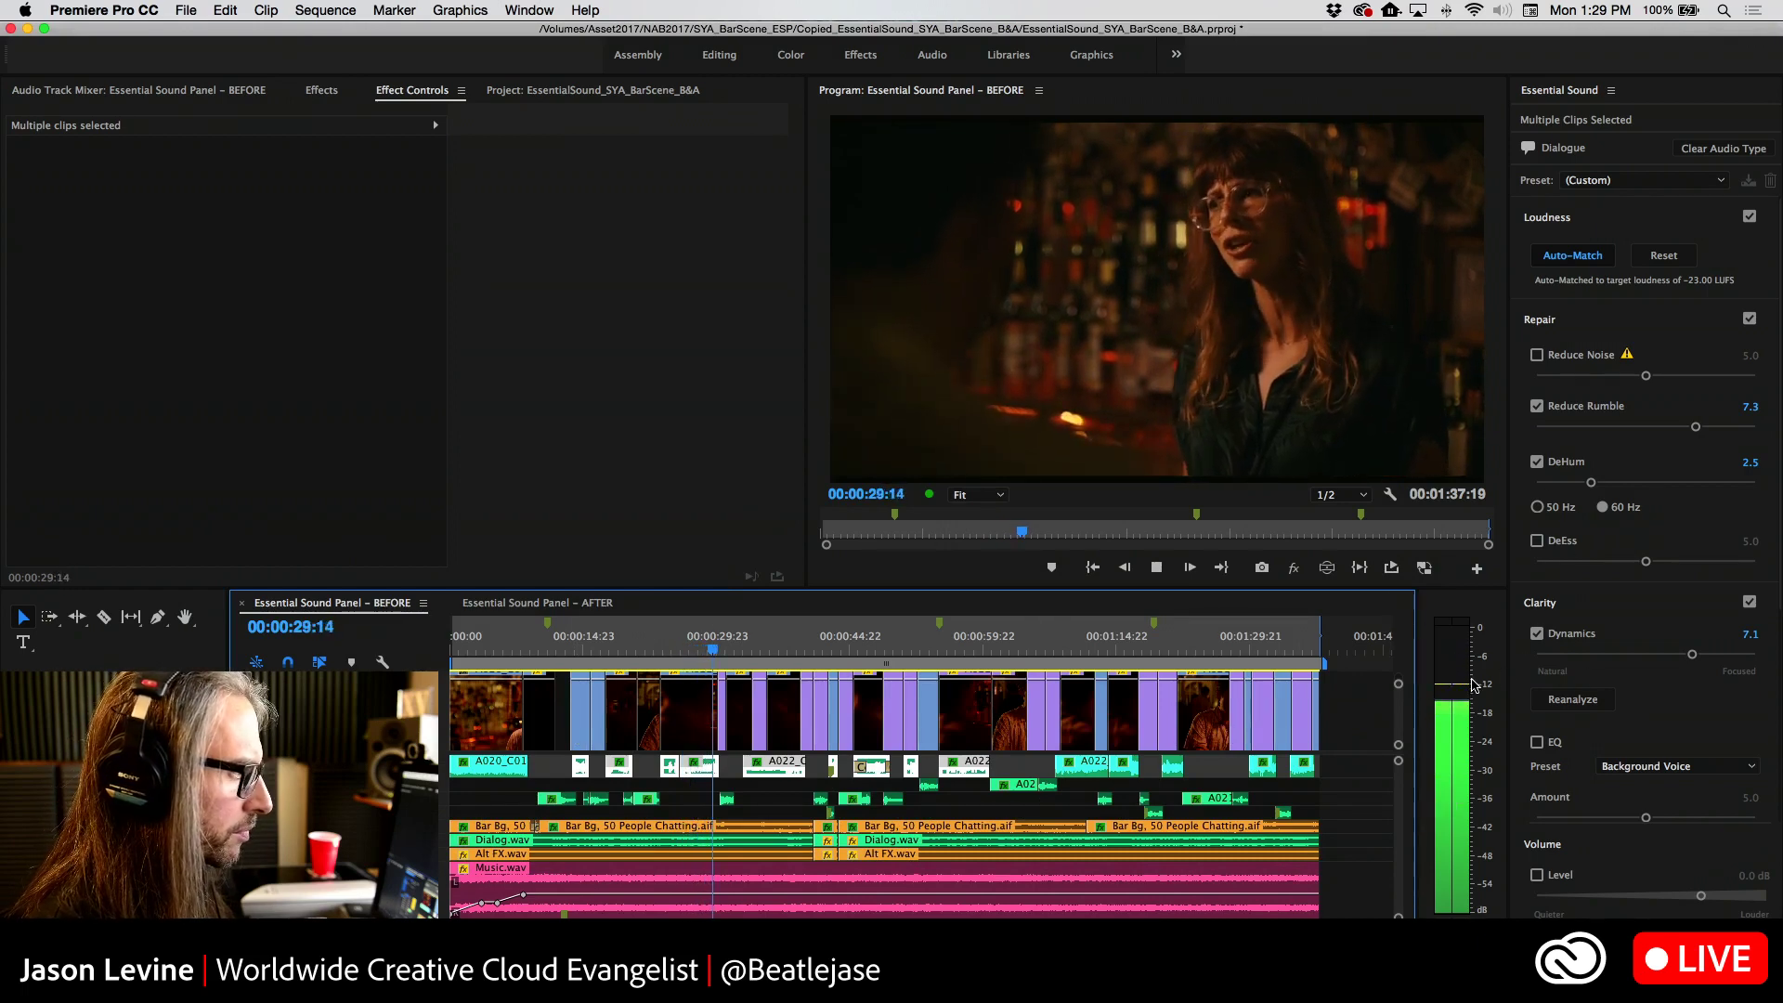
key(space)
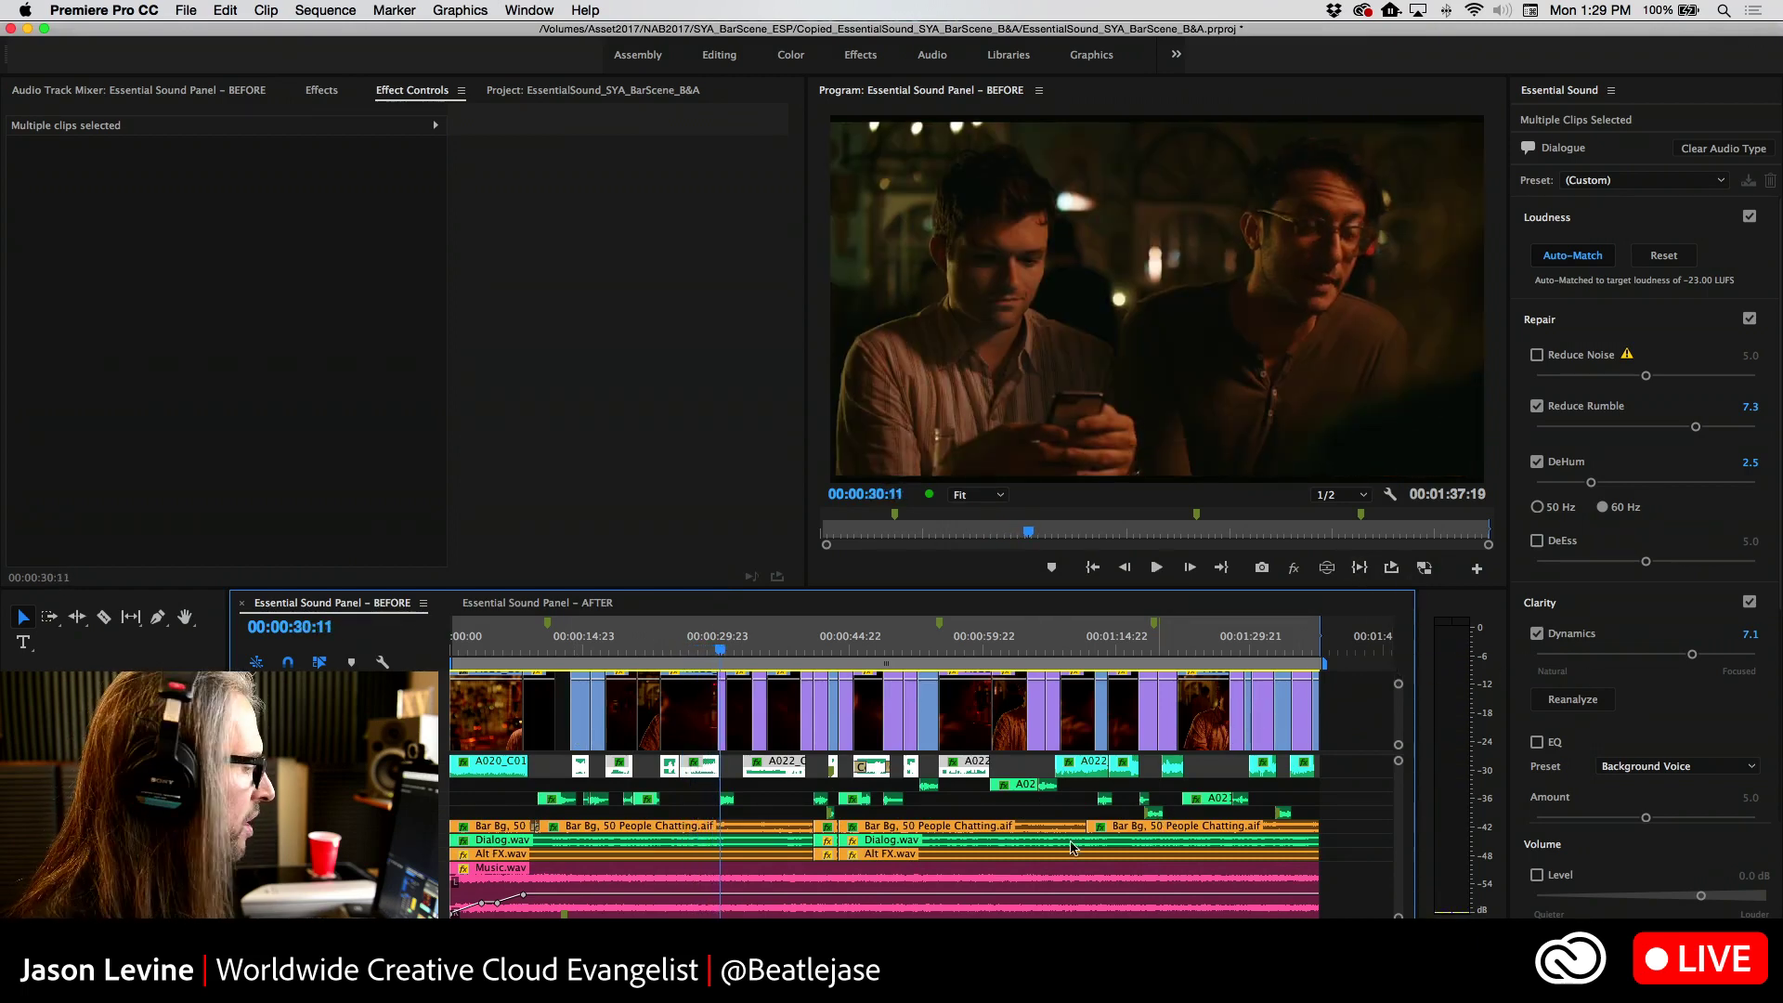
click(1634, 640)
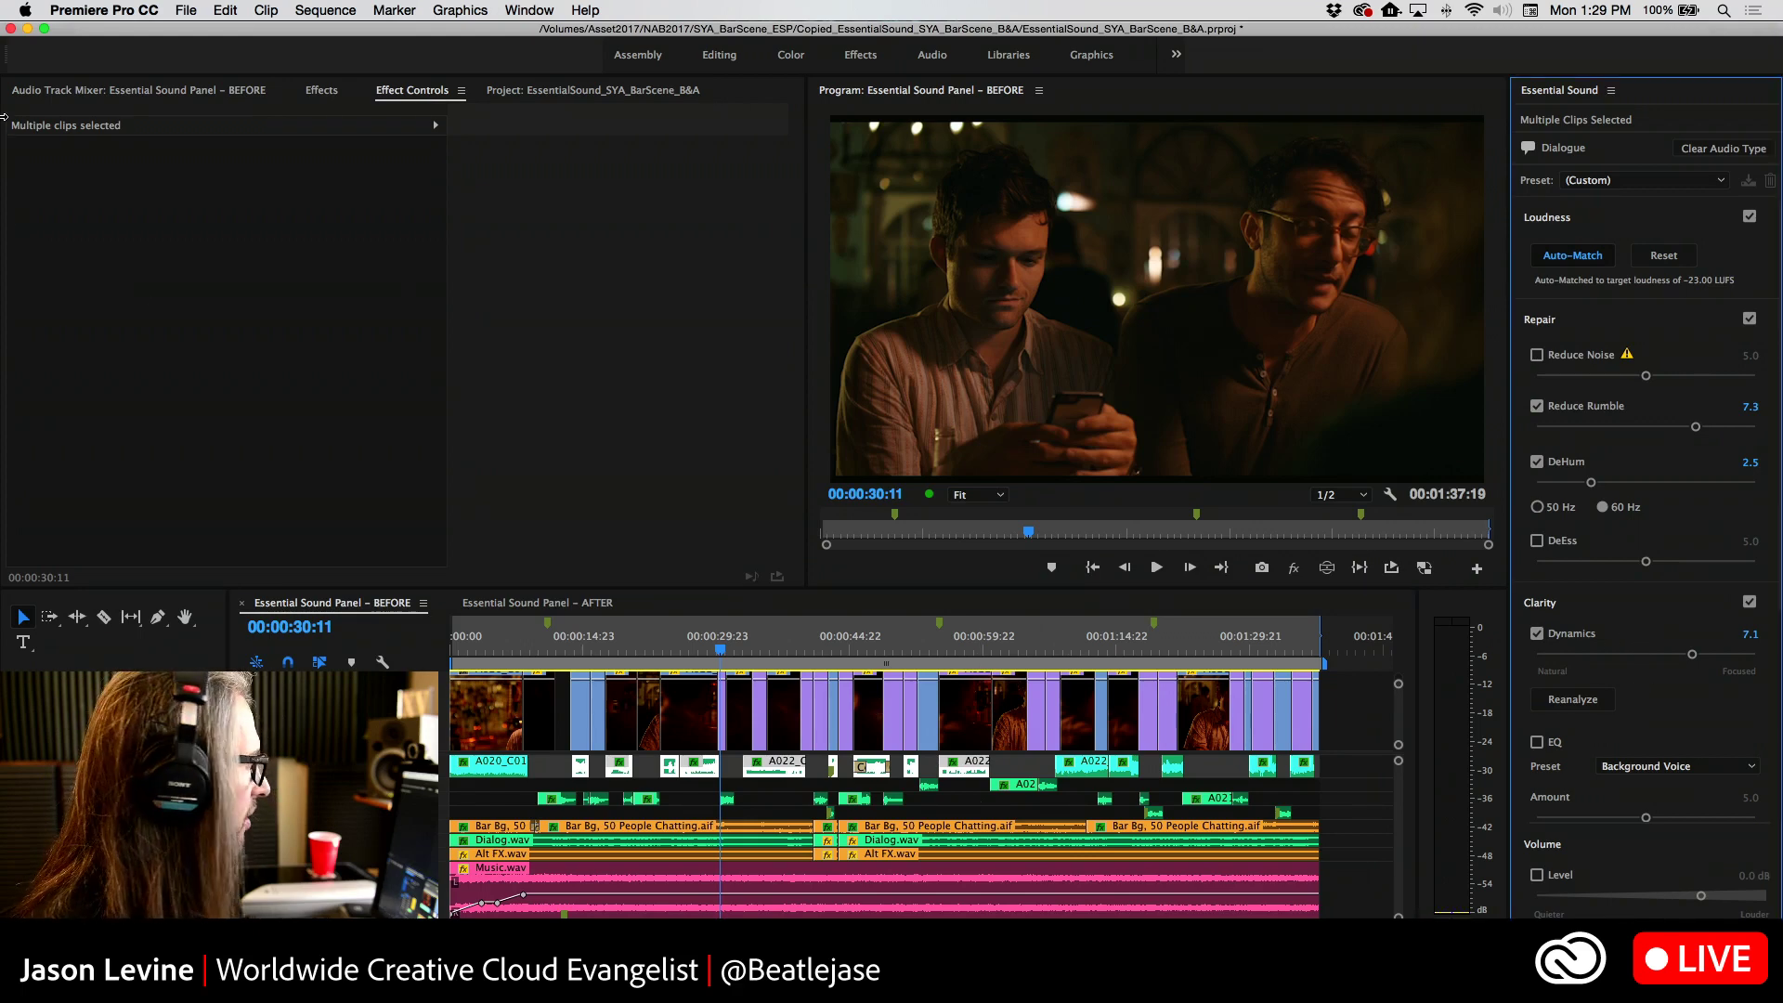
Open the Dynamics Processing editor for the bartender clip alone, examine its curve and segment ratios, and close it
click(701, 767)
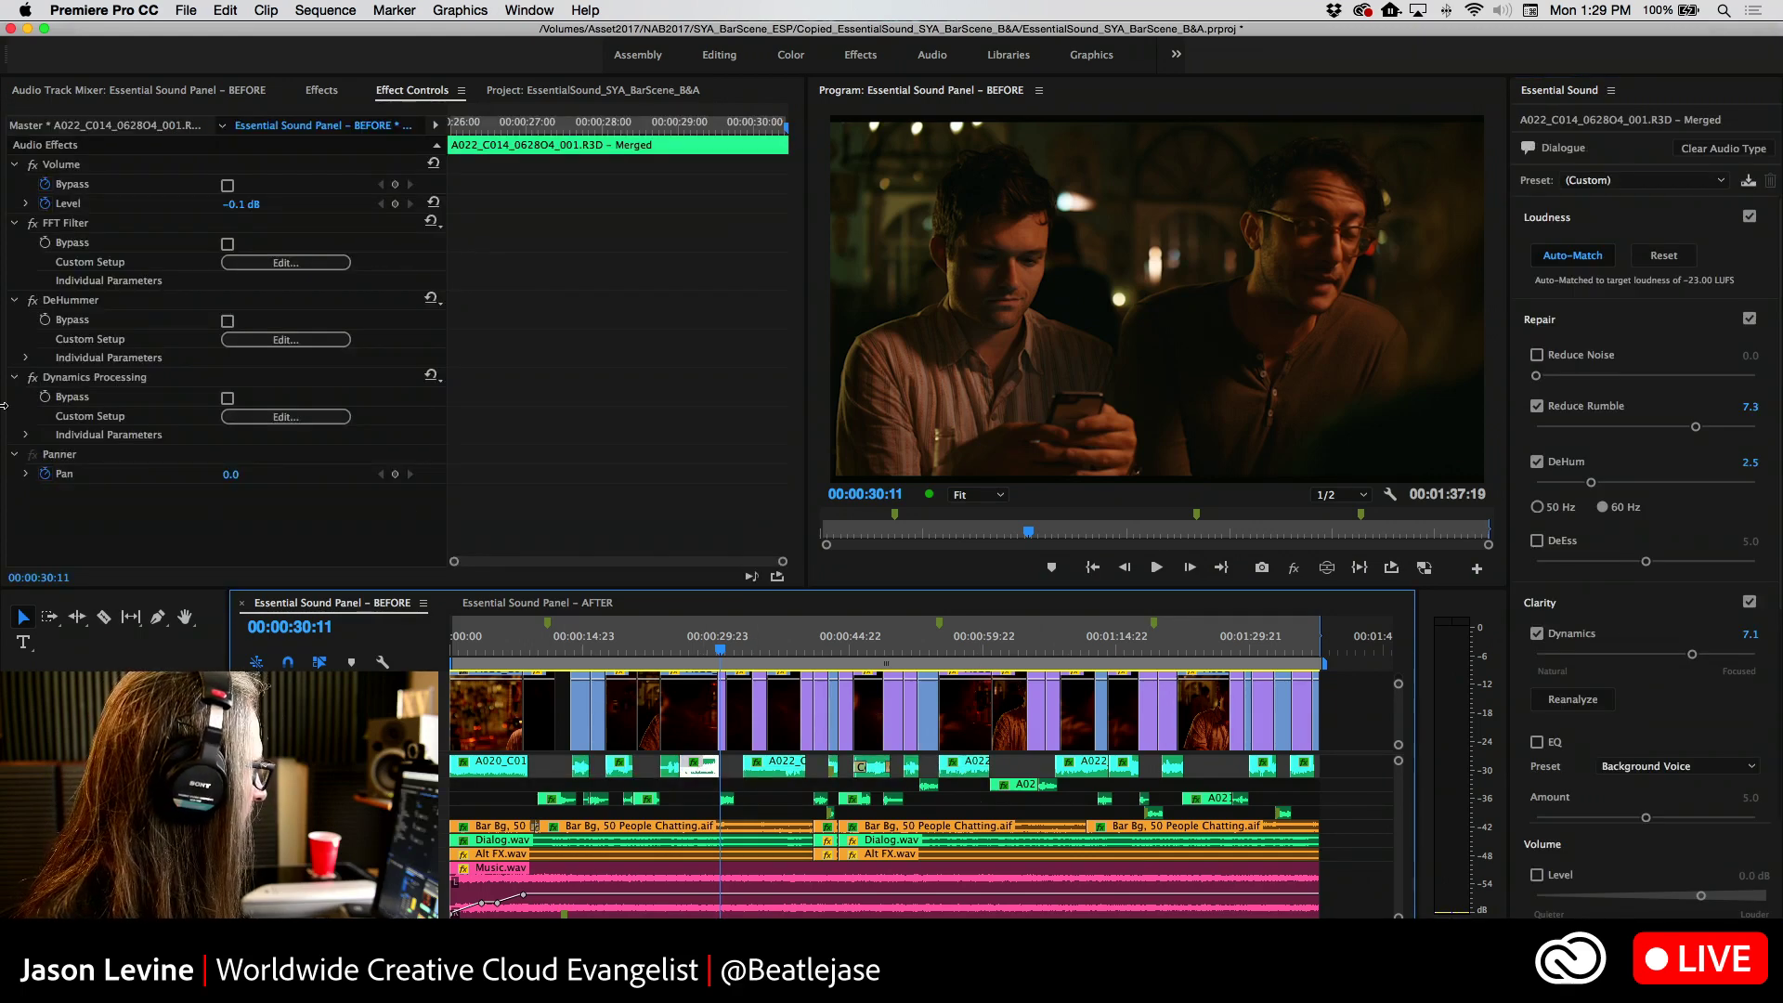
click(285, 417)
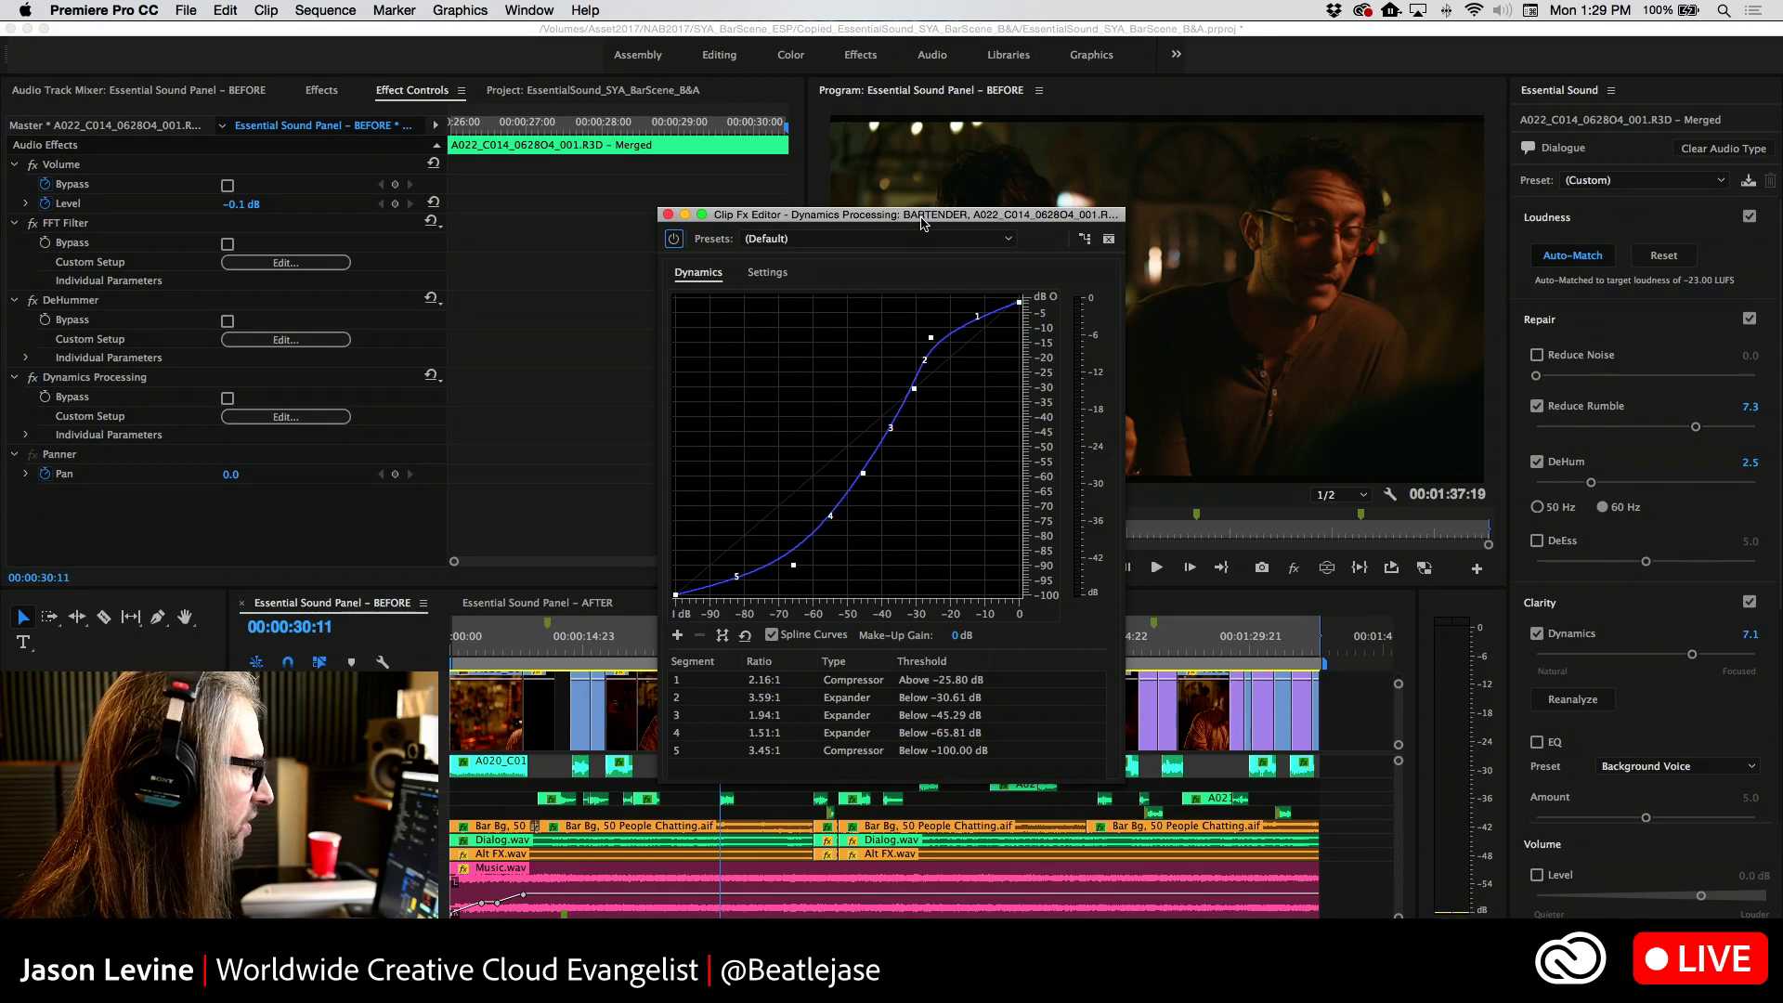
drag(922, 221, 1021, 36)
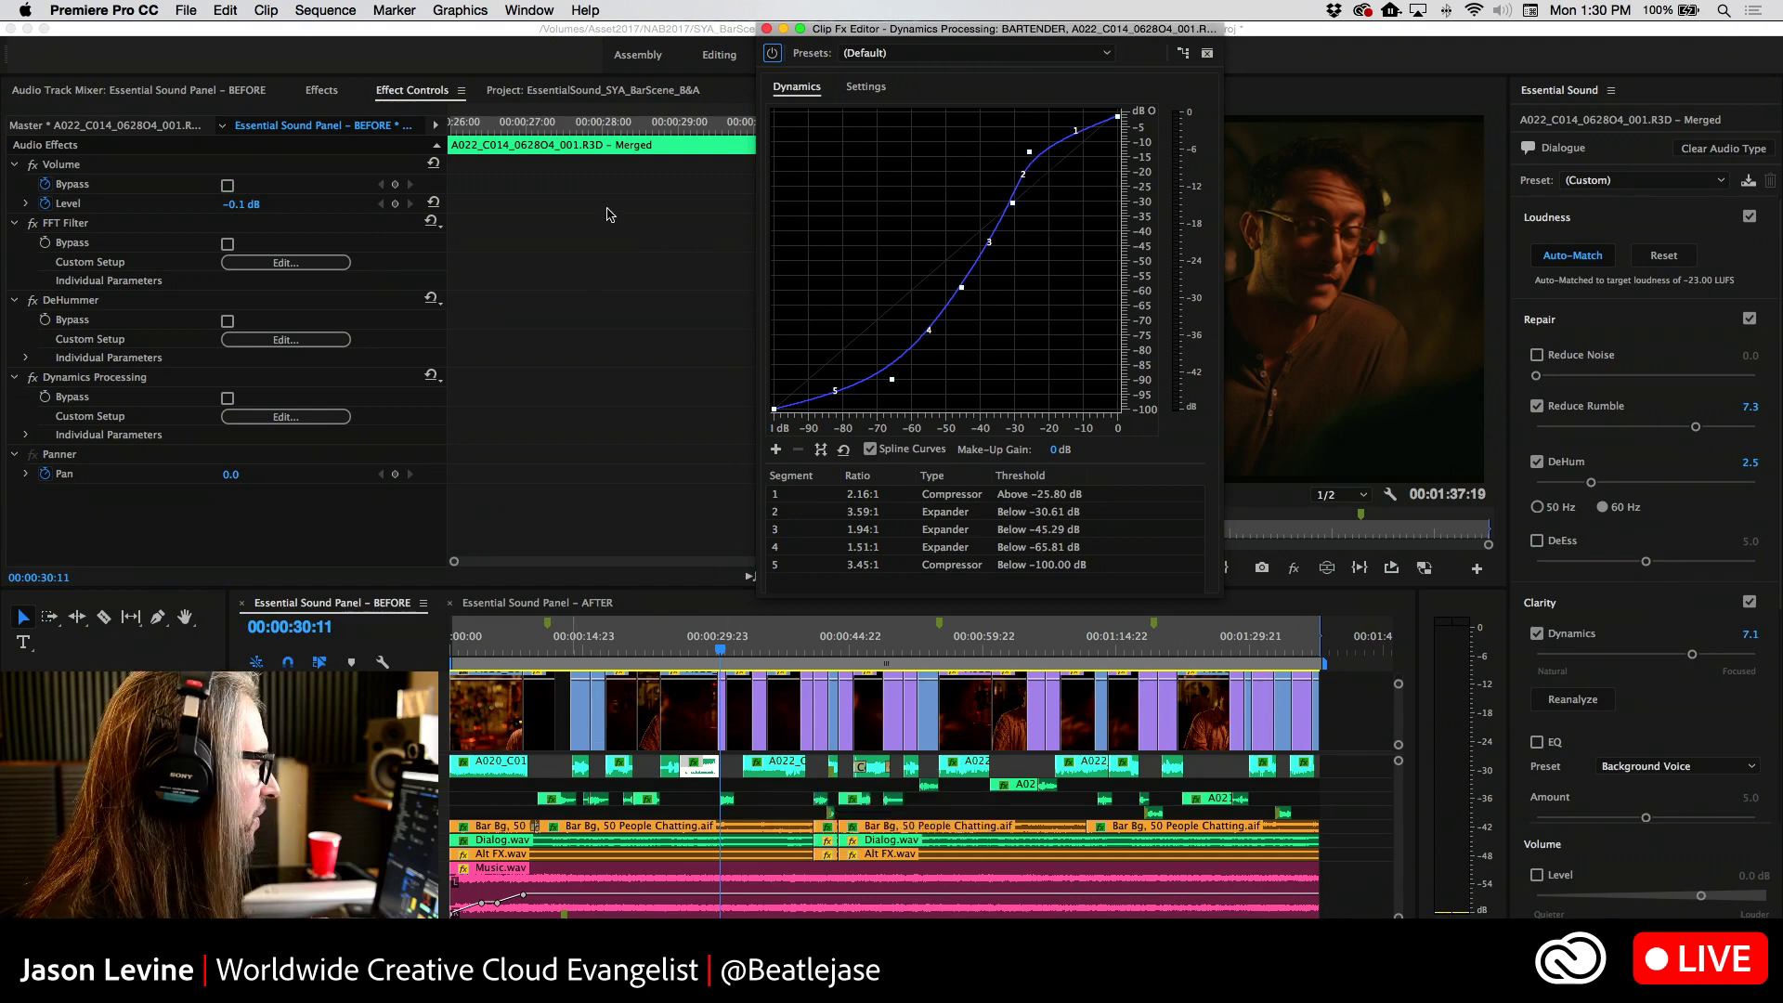
click(766, 30)
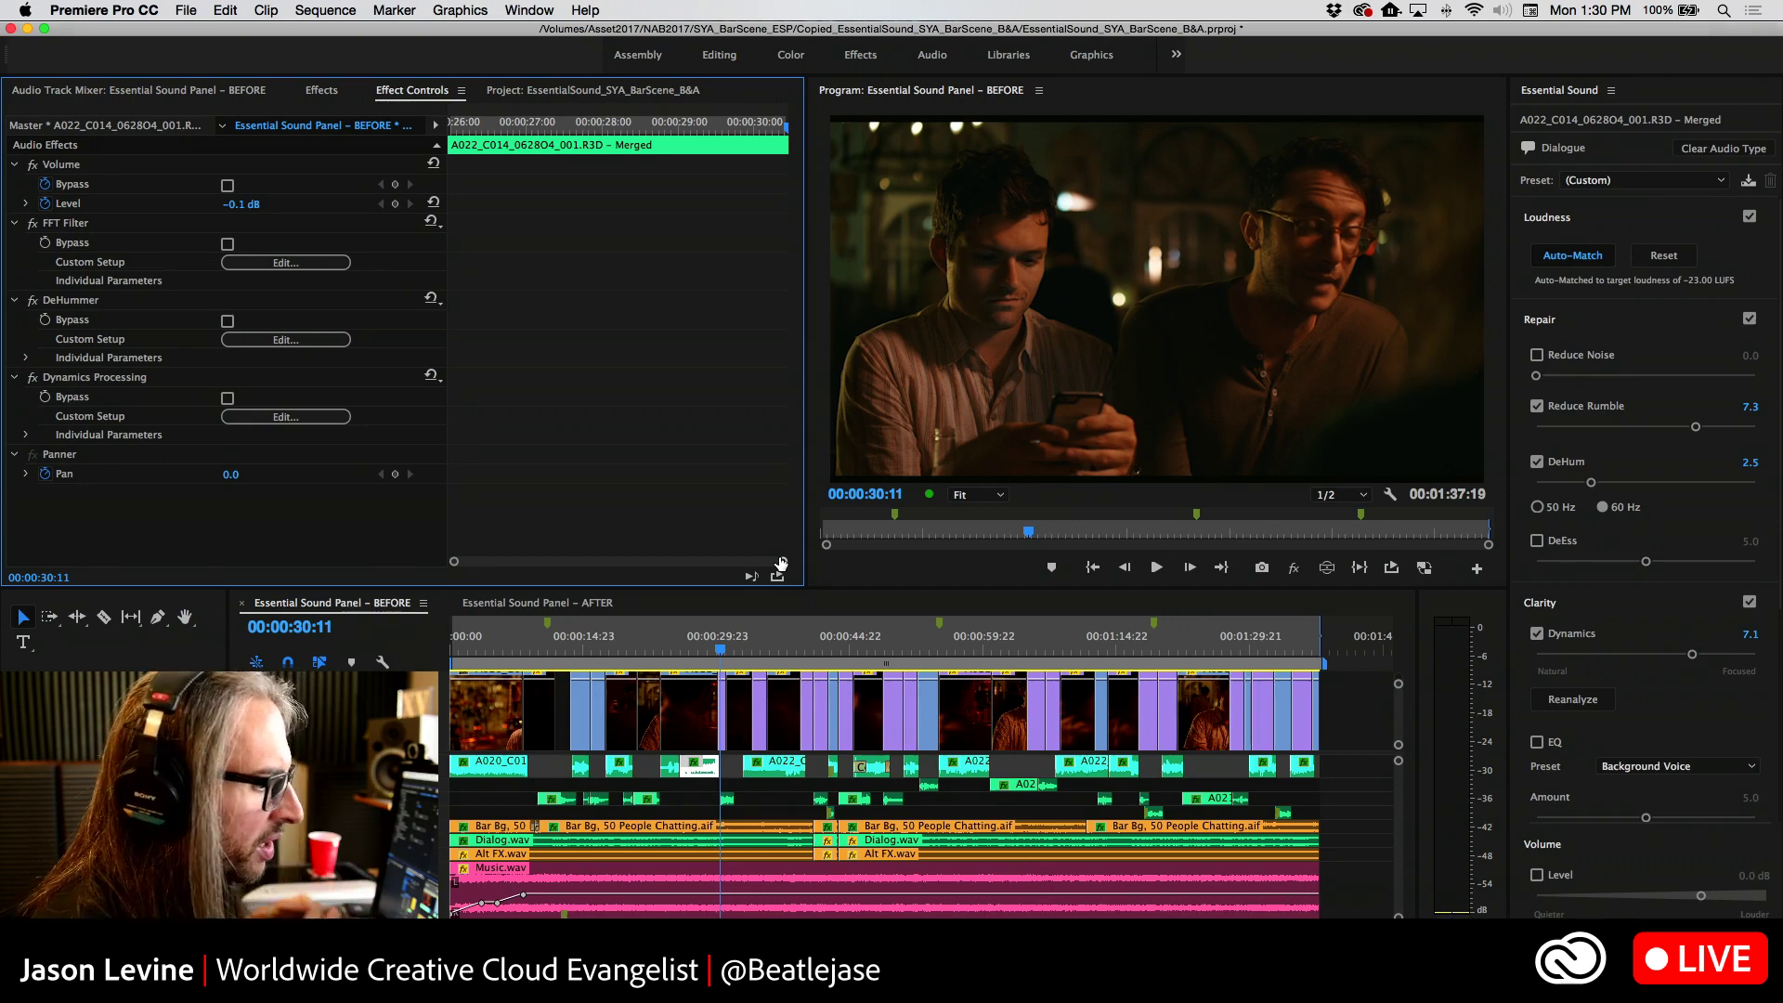
Audition the bartender clip from 00:00:25:14 with the Make Close Up preset and its EQ preset set to Subtle Boost (Female)
click(1721, 182)
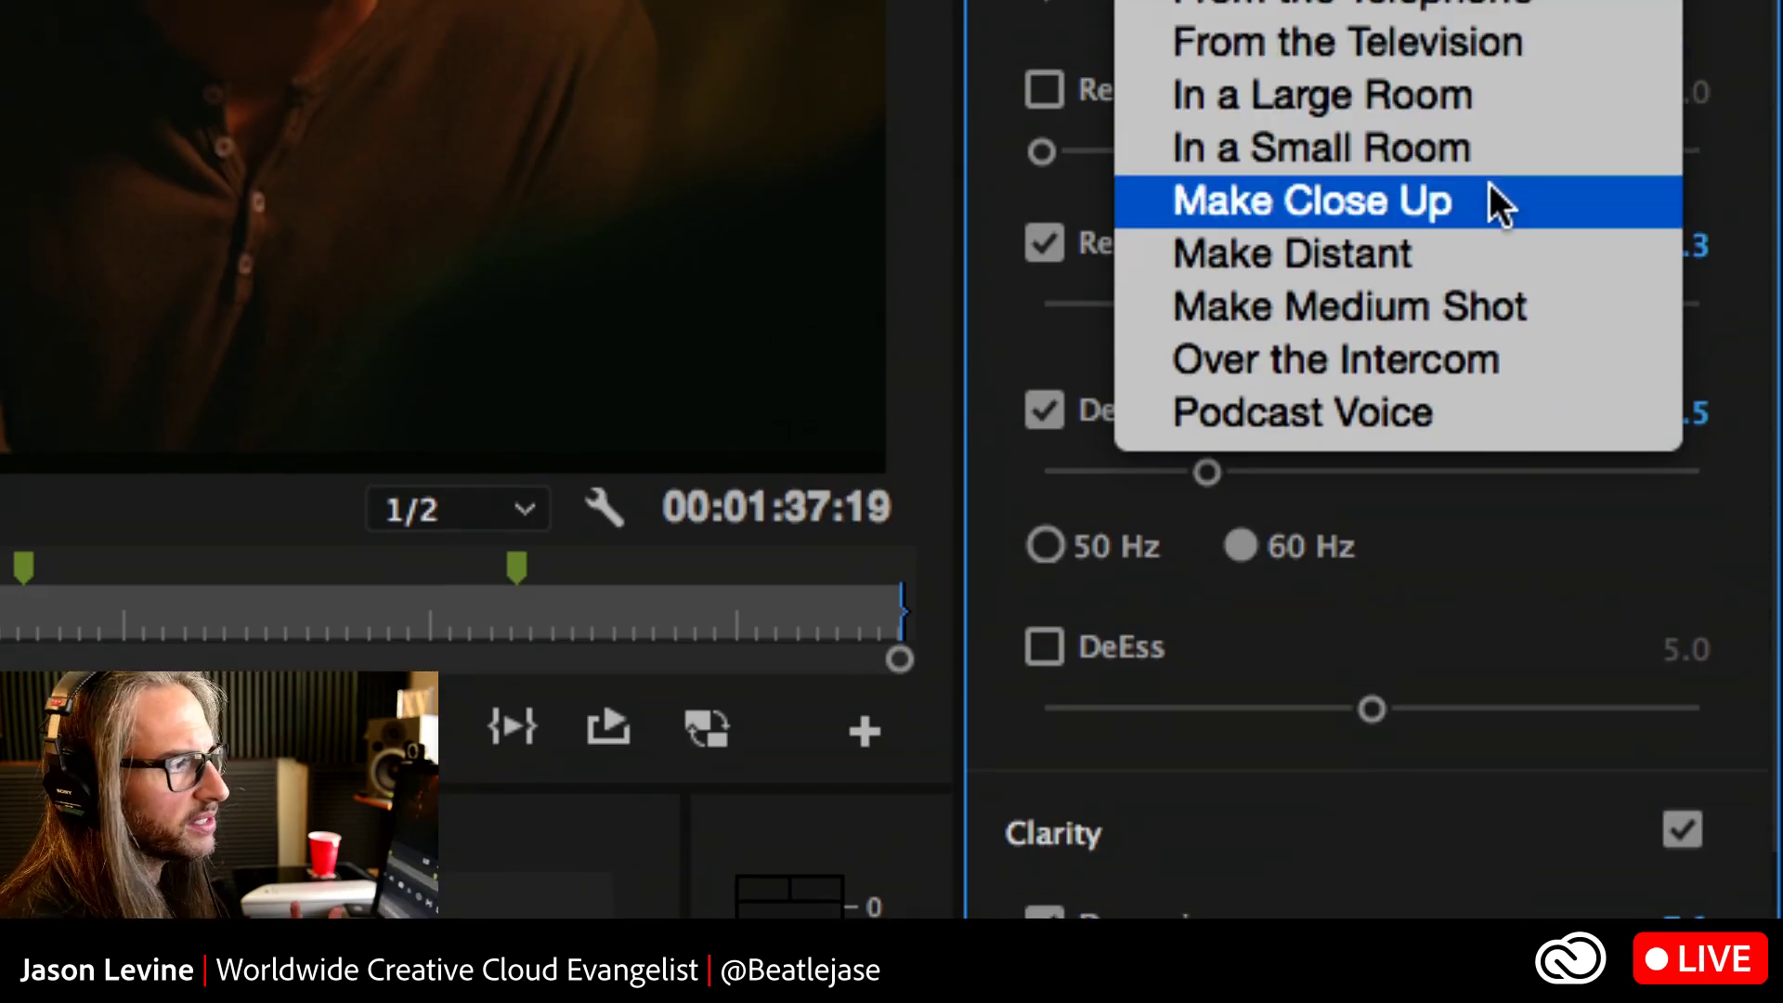
click(1489, 186)
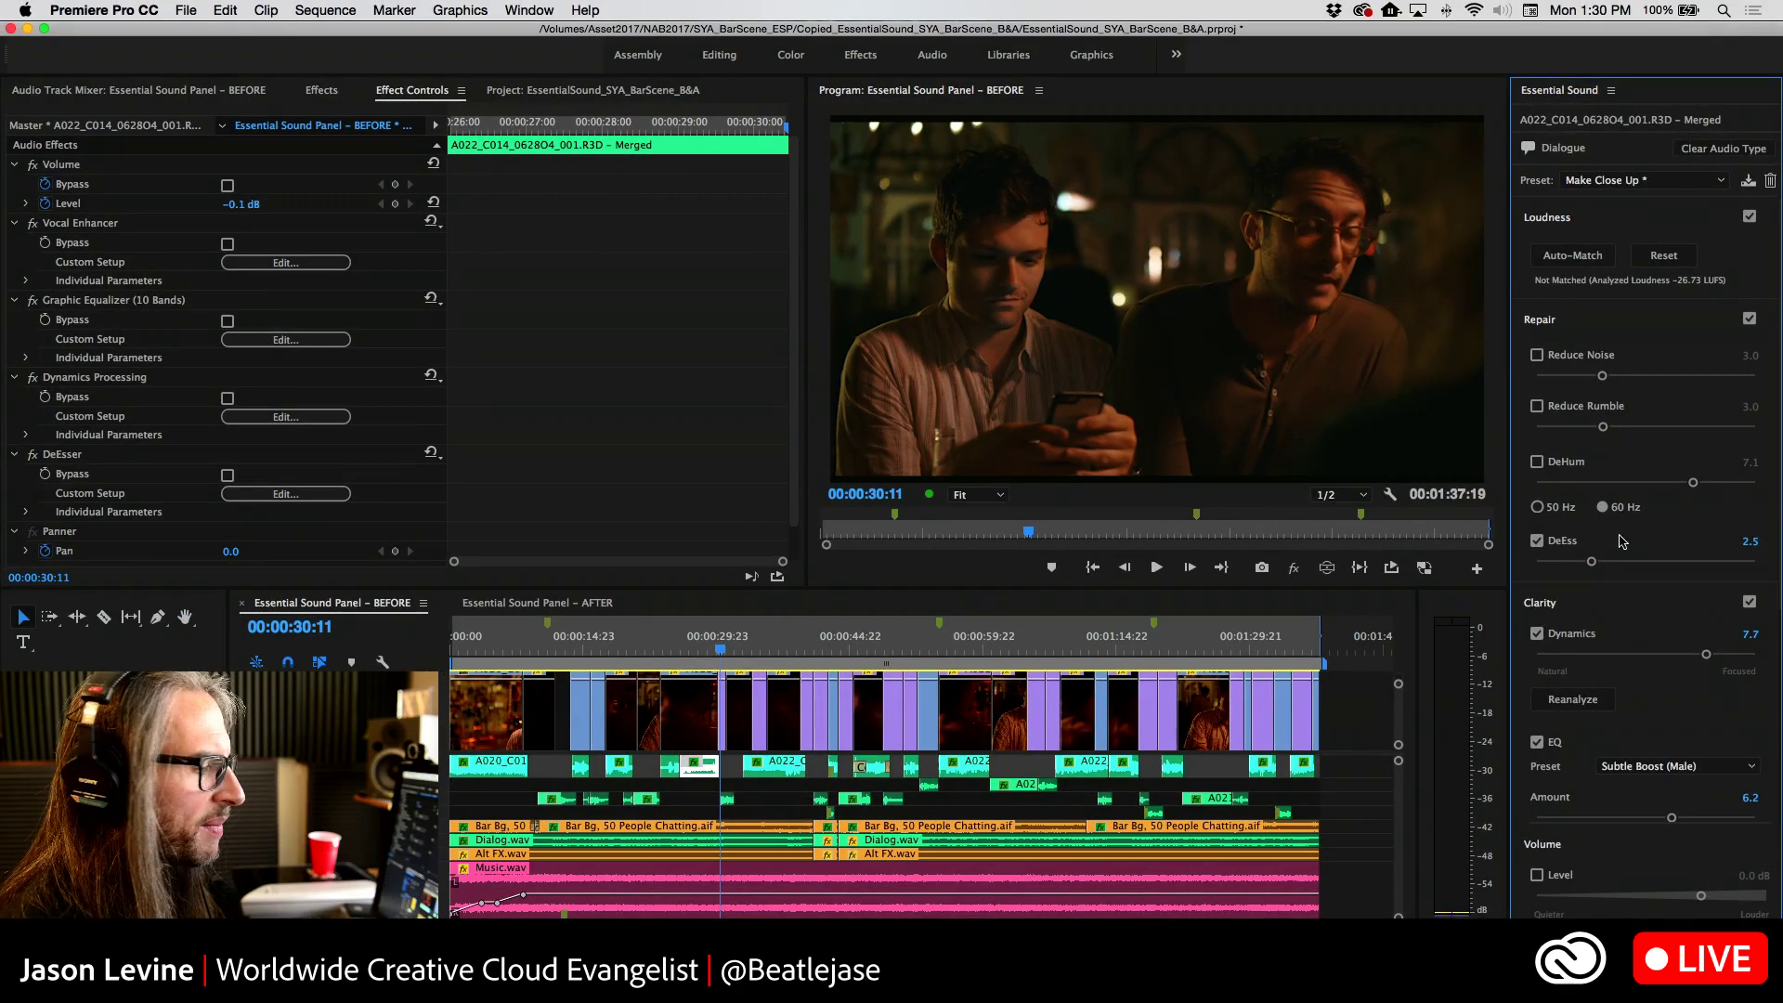
drag(721, 650, 681, 647)
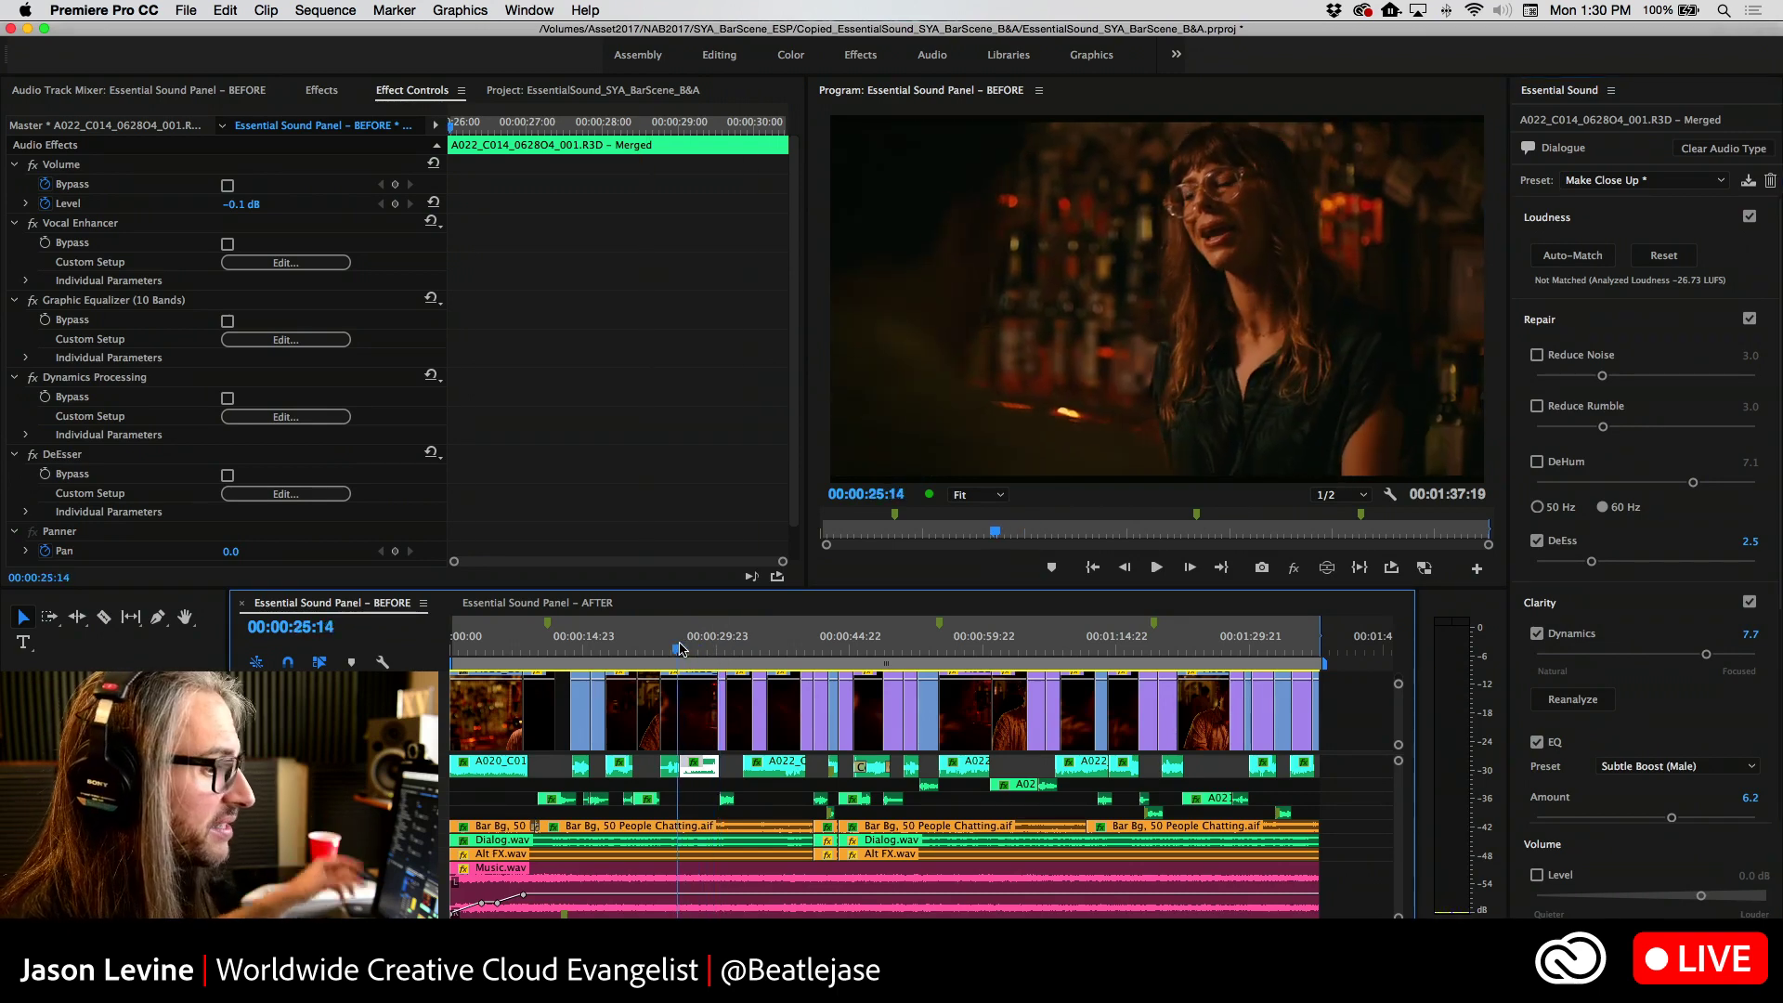
click(1681, 771)
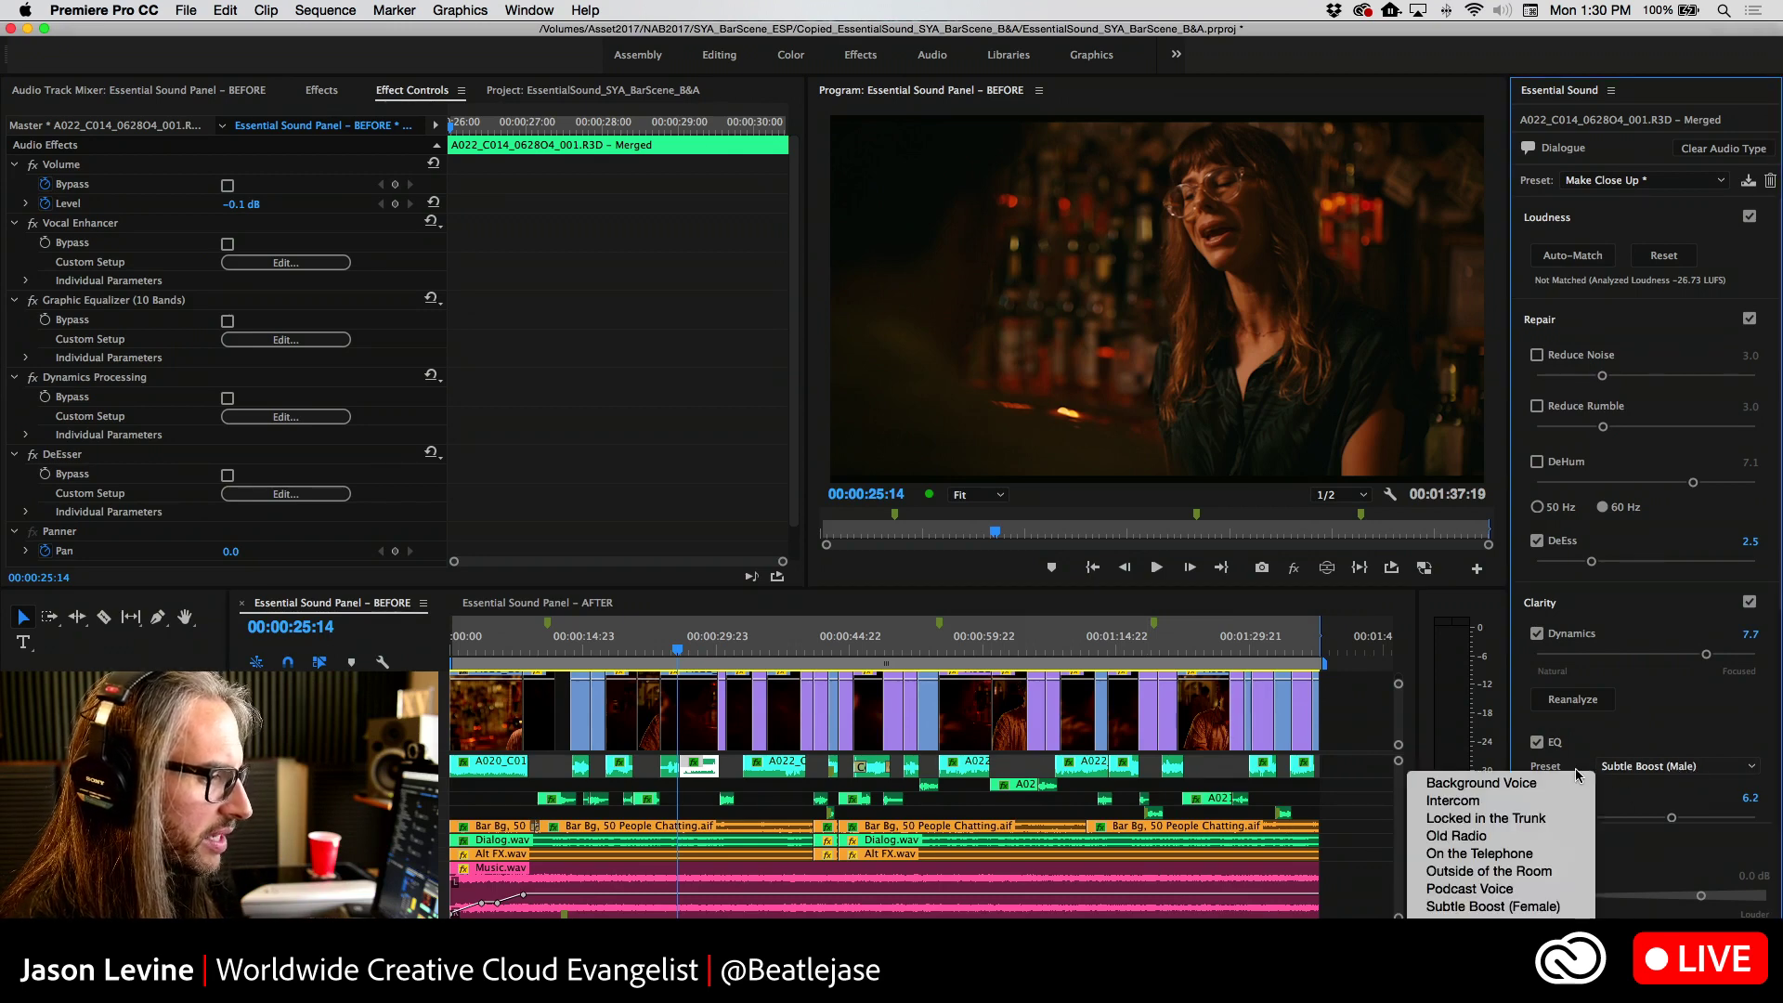
click(1539, 907)
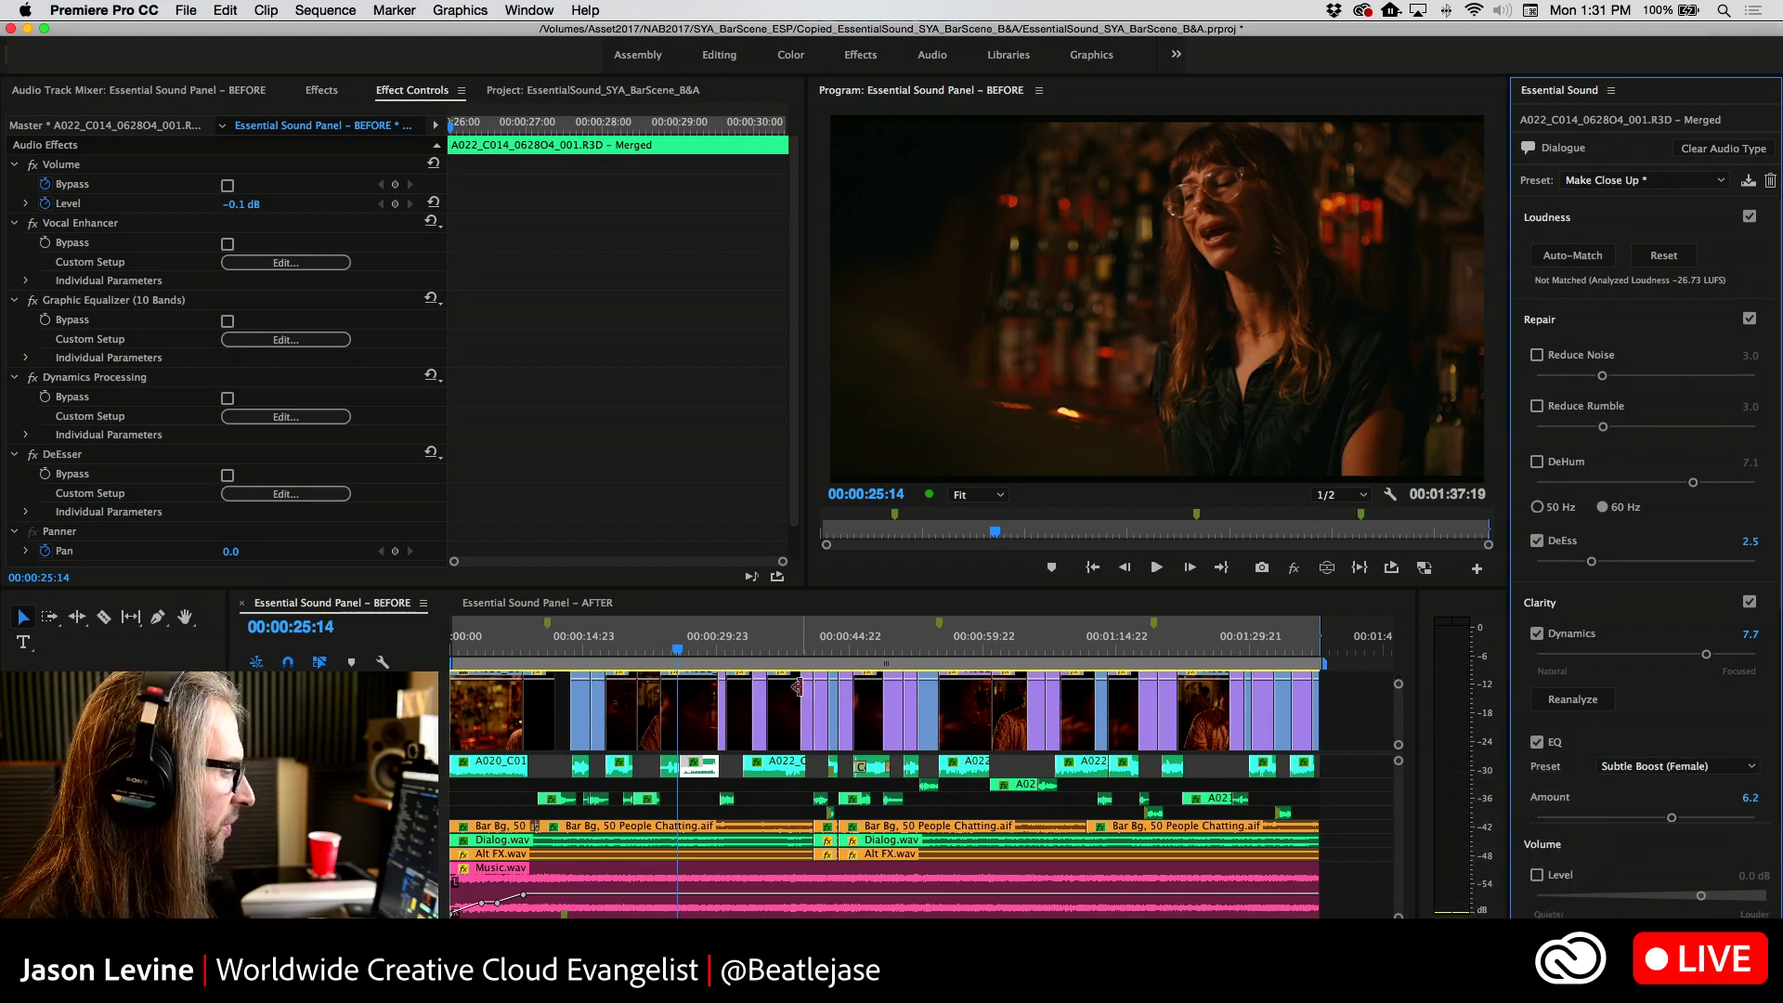
key(space)
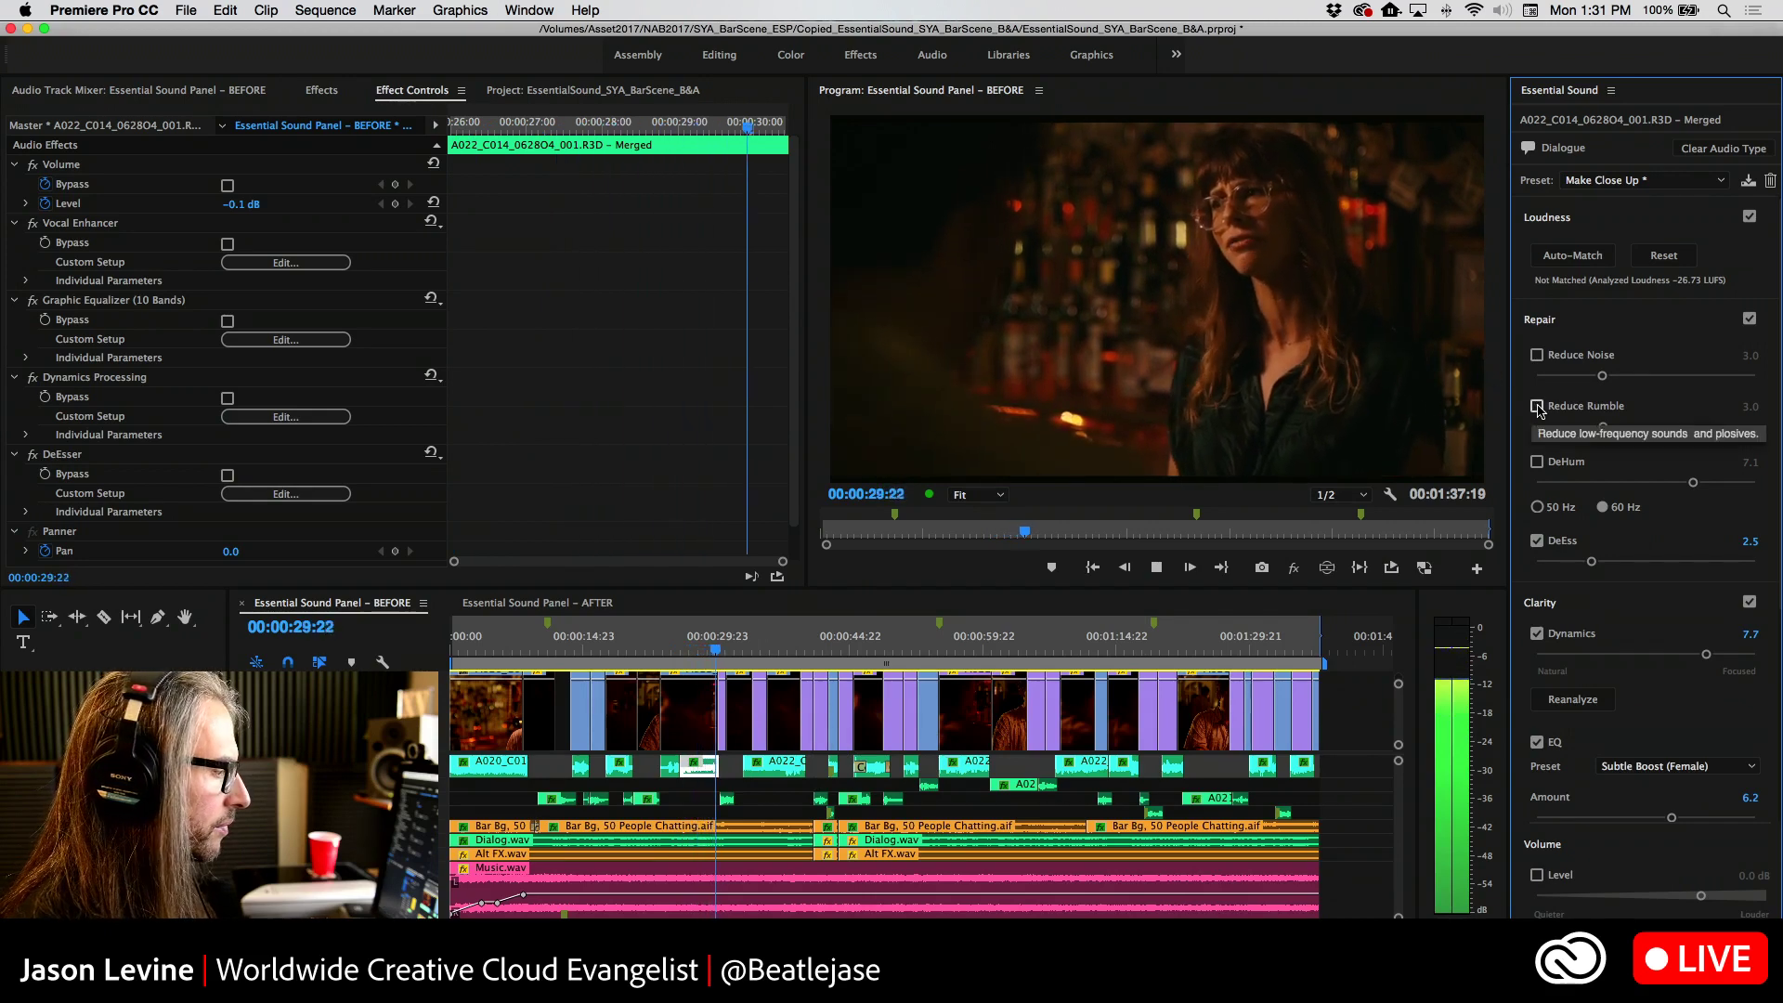
key(space)
Enable Reduce Rumble at 7.5 and DeHum at 2.8 on the bartender clip
drag(717, 656, 684, 656)
click(1572, 412)
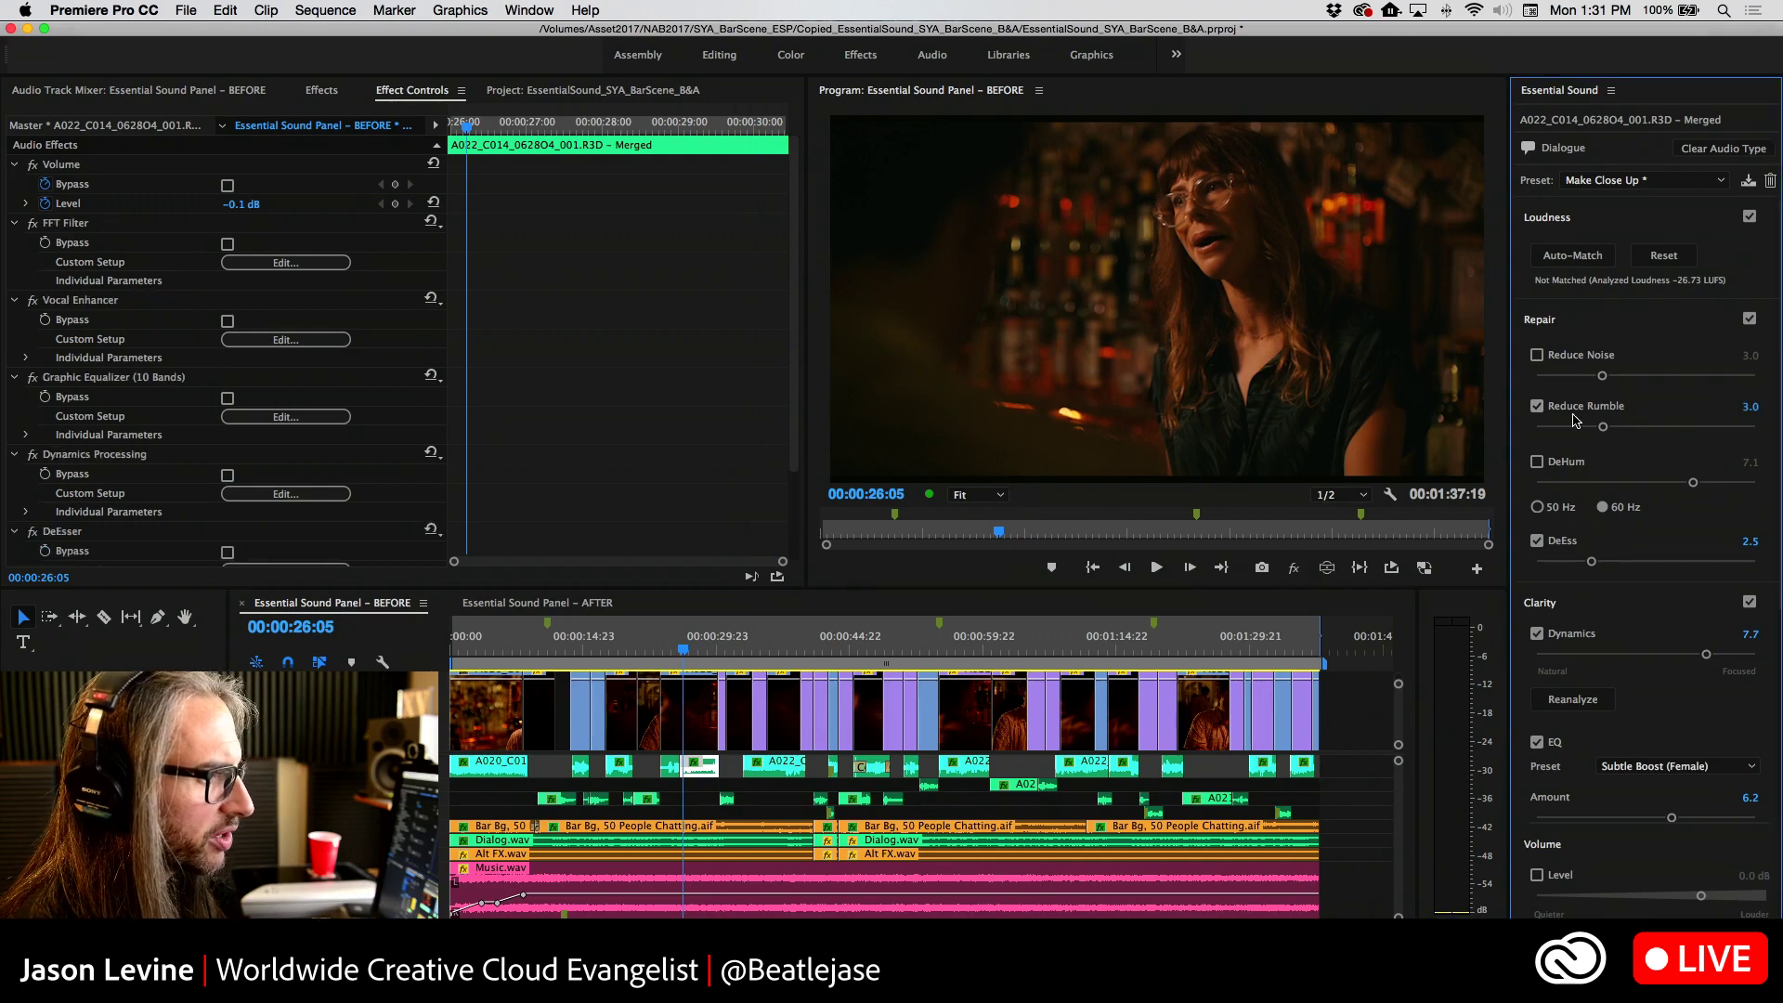
drag(1604, 429, 1691, 432)
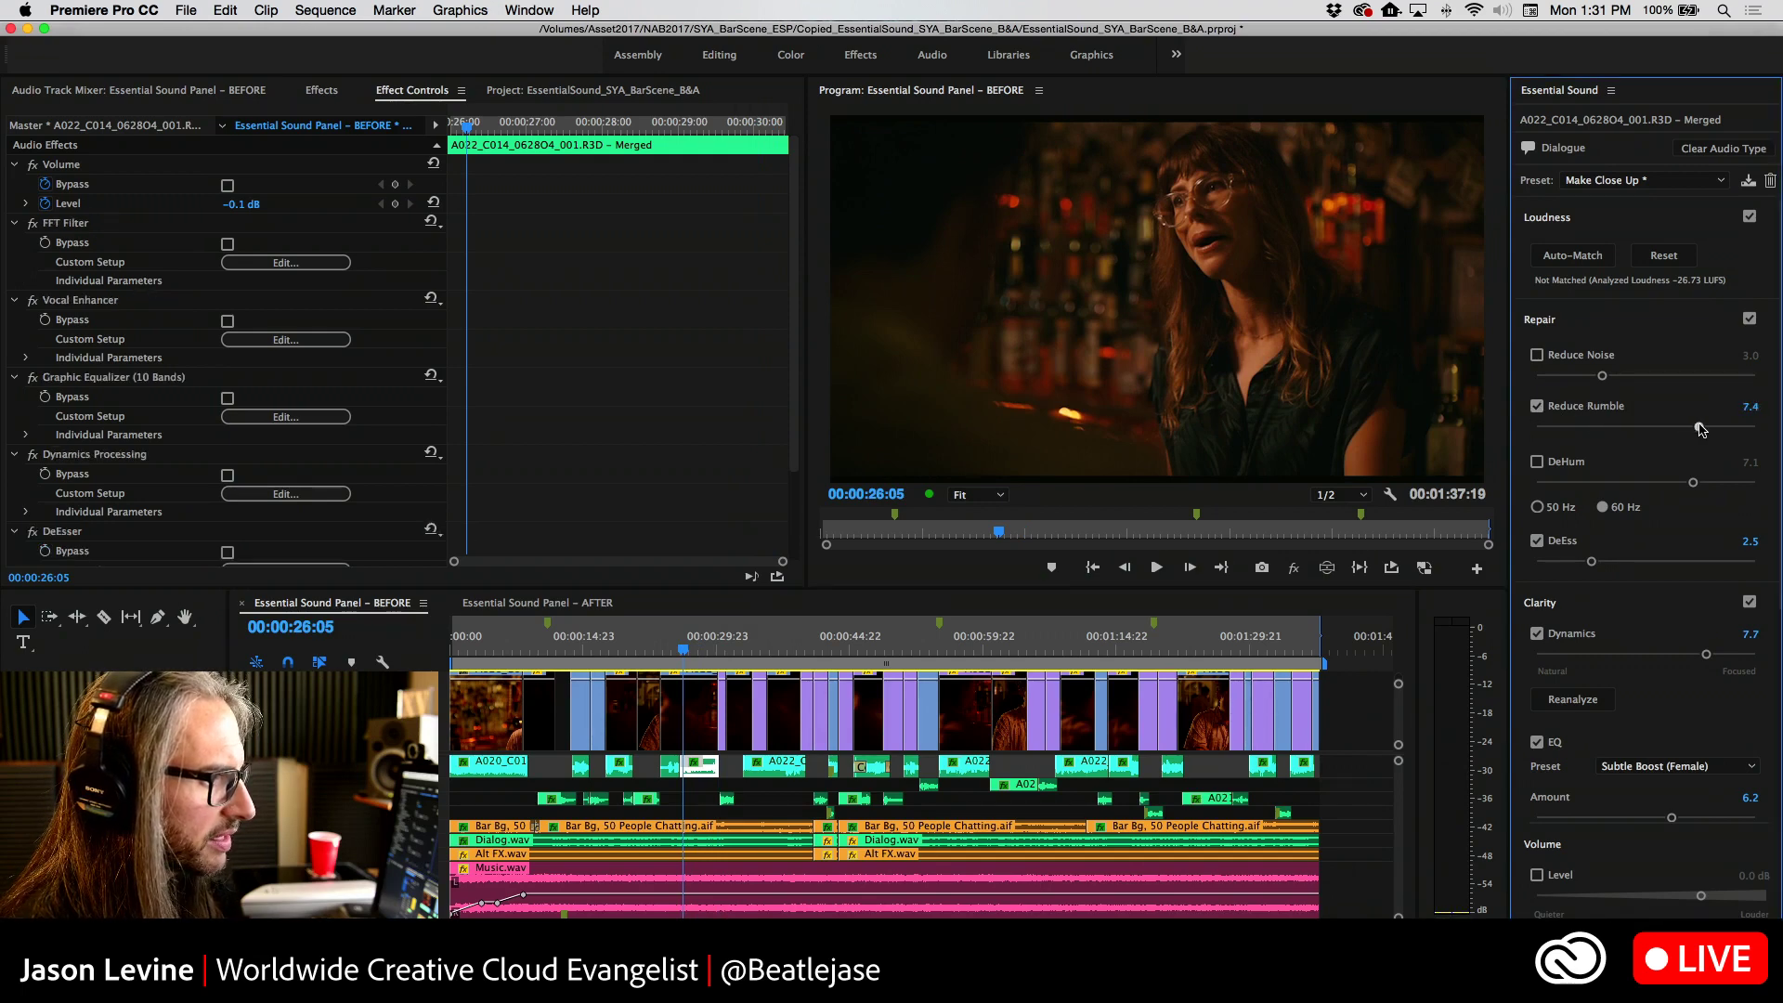
click(1536, 462)
drag(1697, 484, 1599, 484)
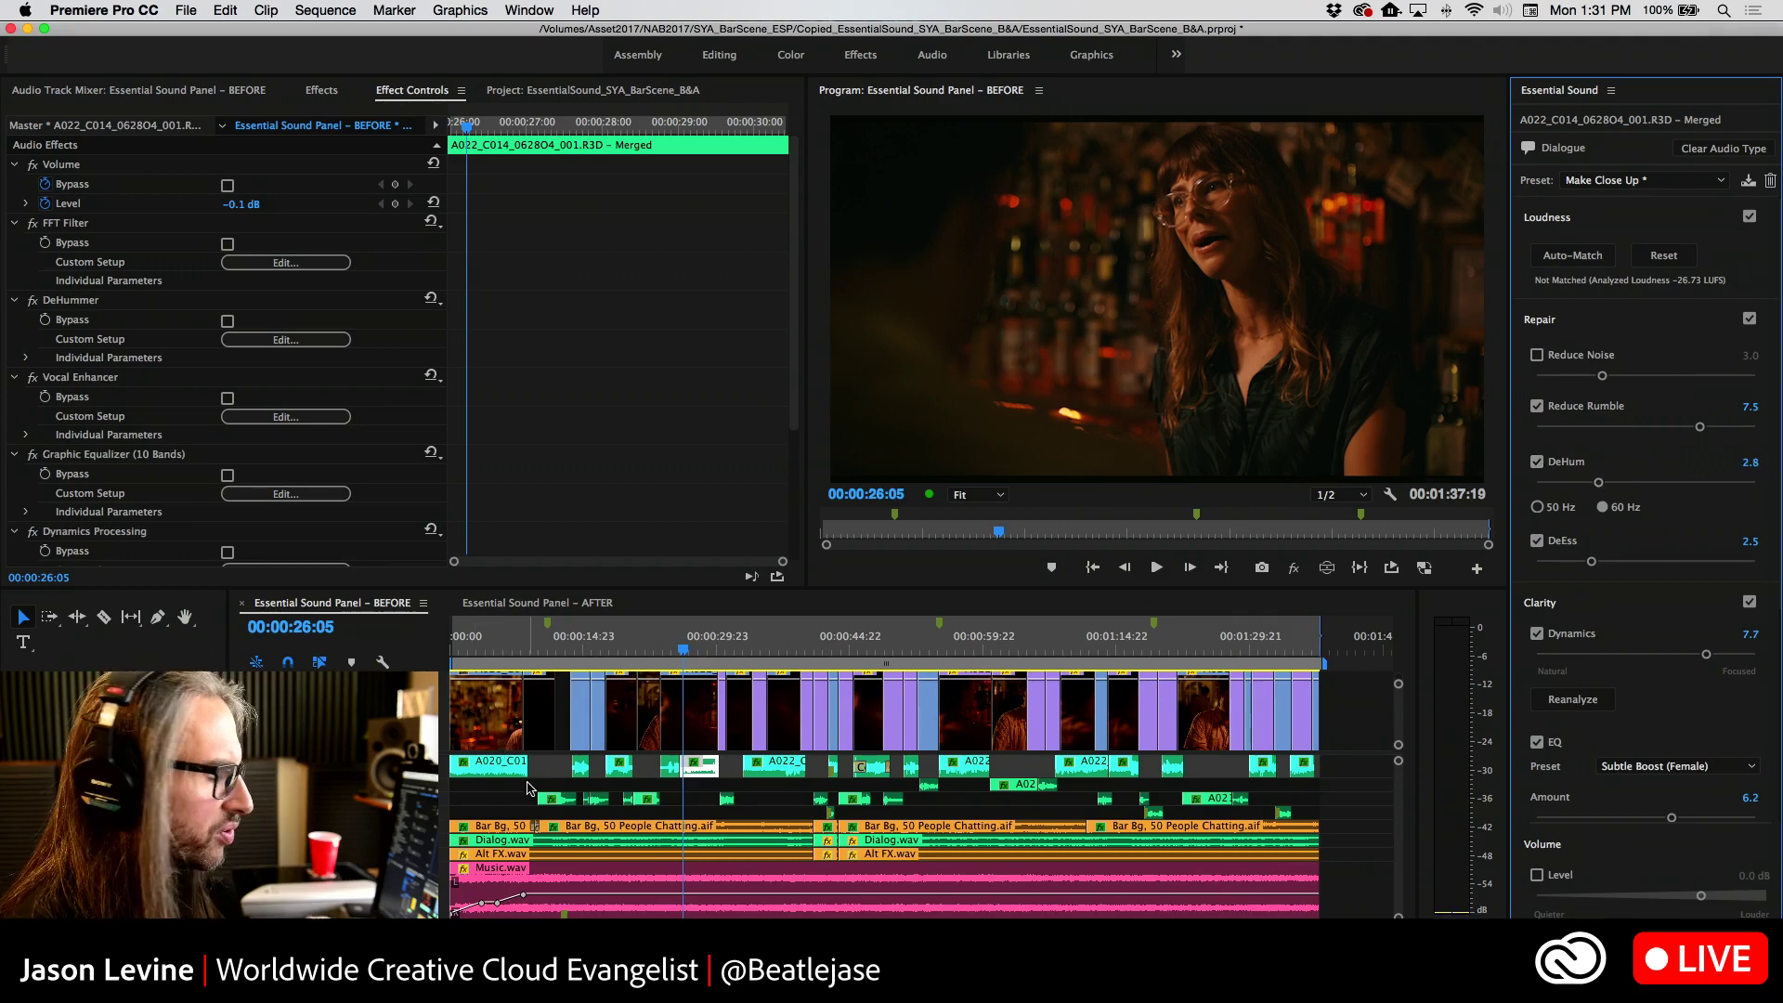
Play the clip while raising DeHum to 4.7, and return the playhead to 00:00:26:10
key(space)
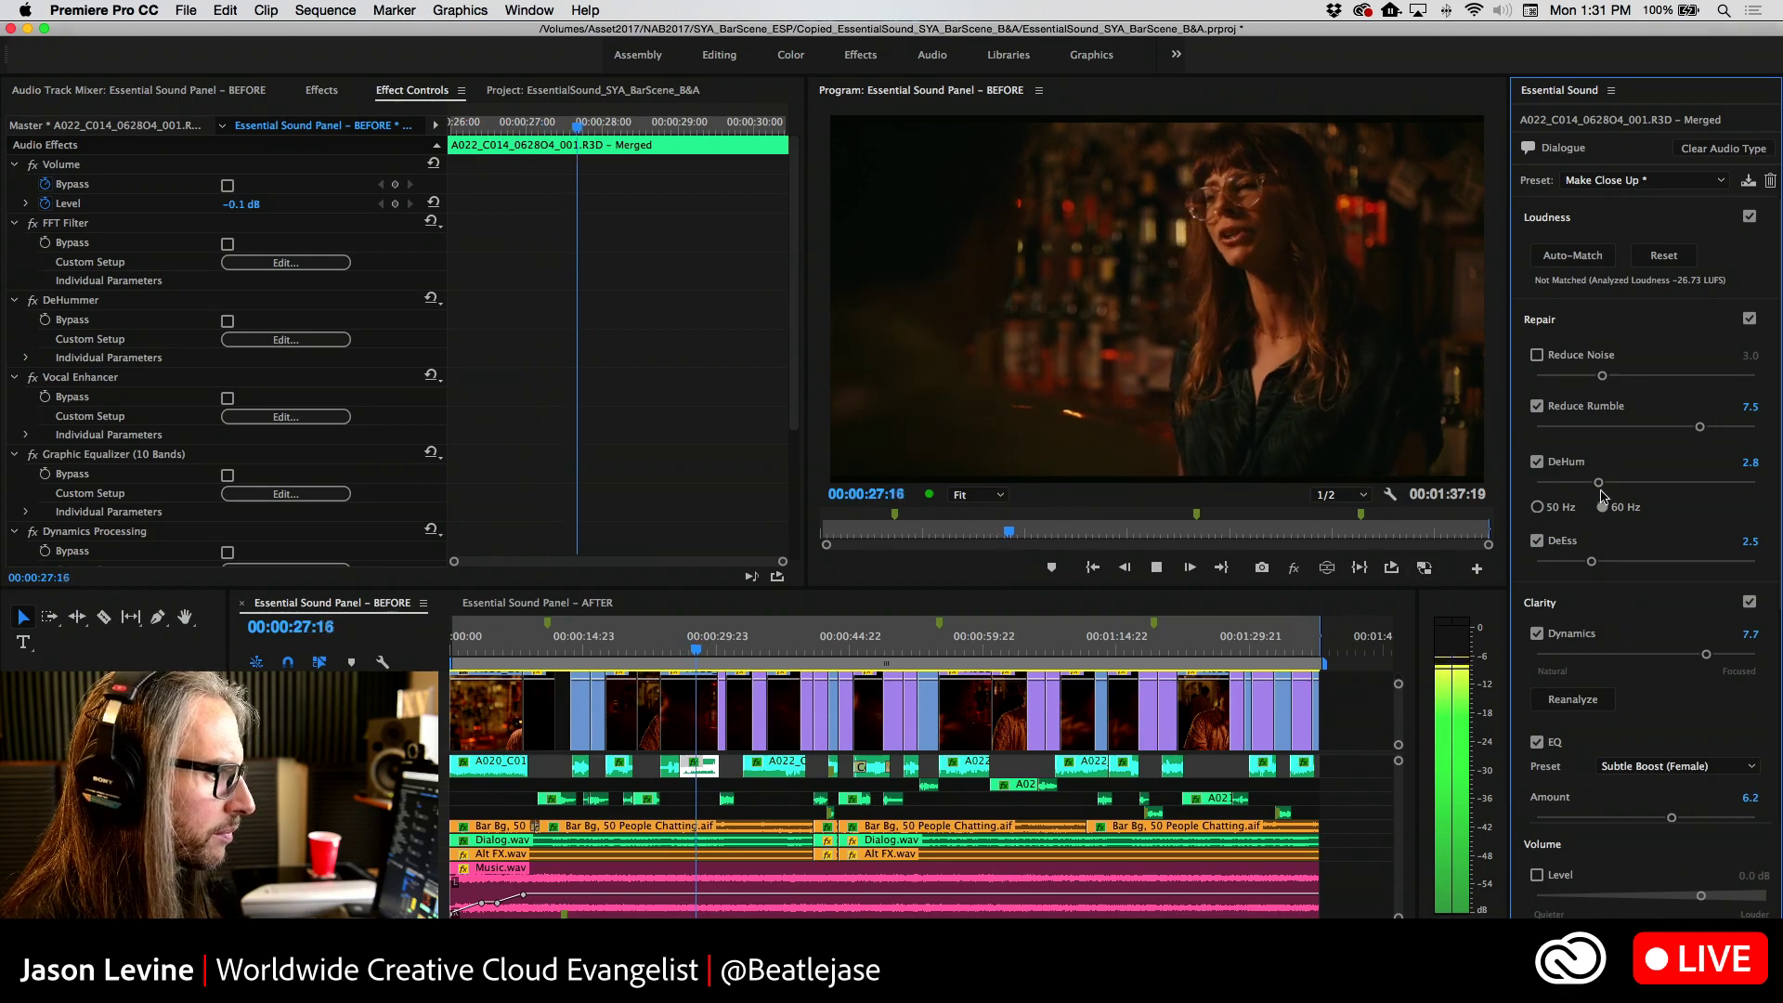
drag(1599, 483, 1640, 484)
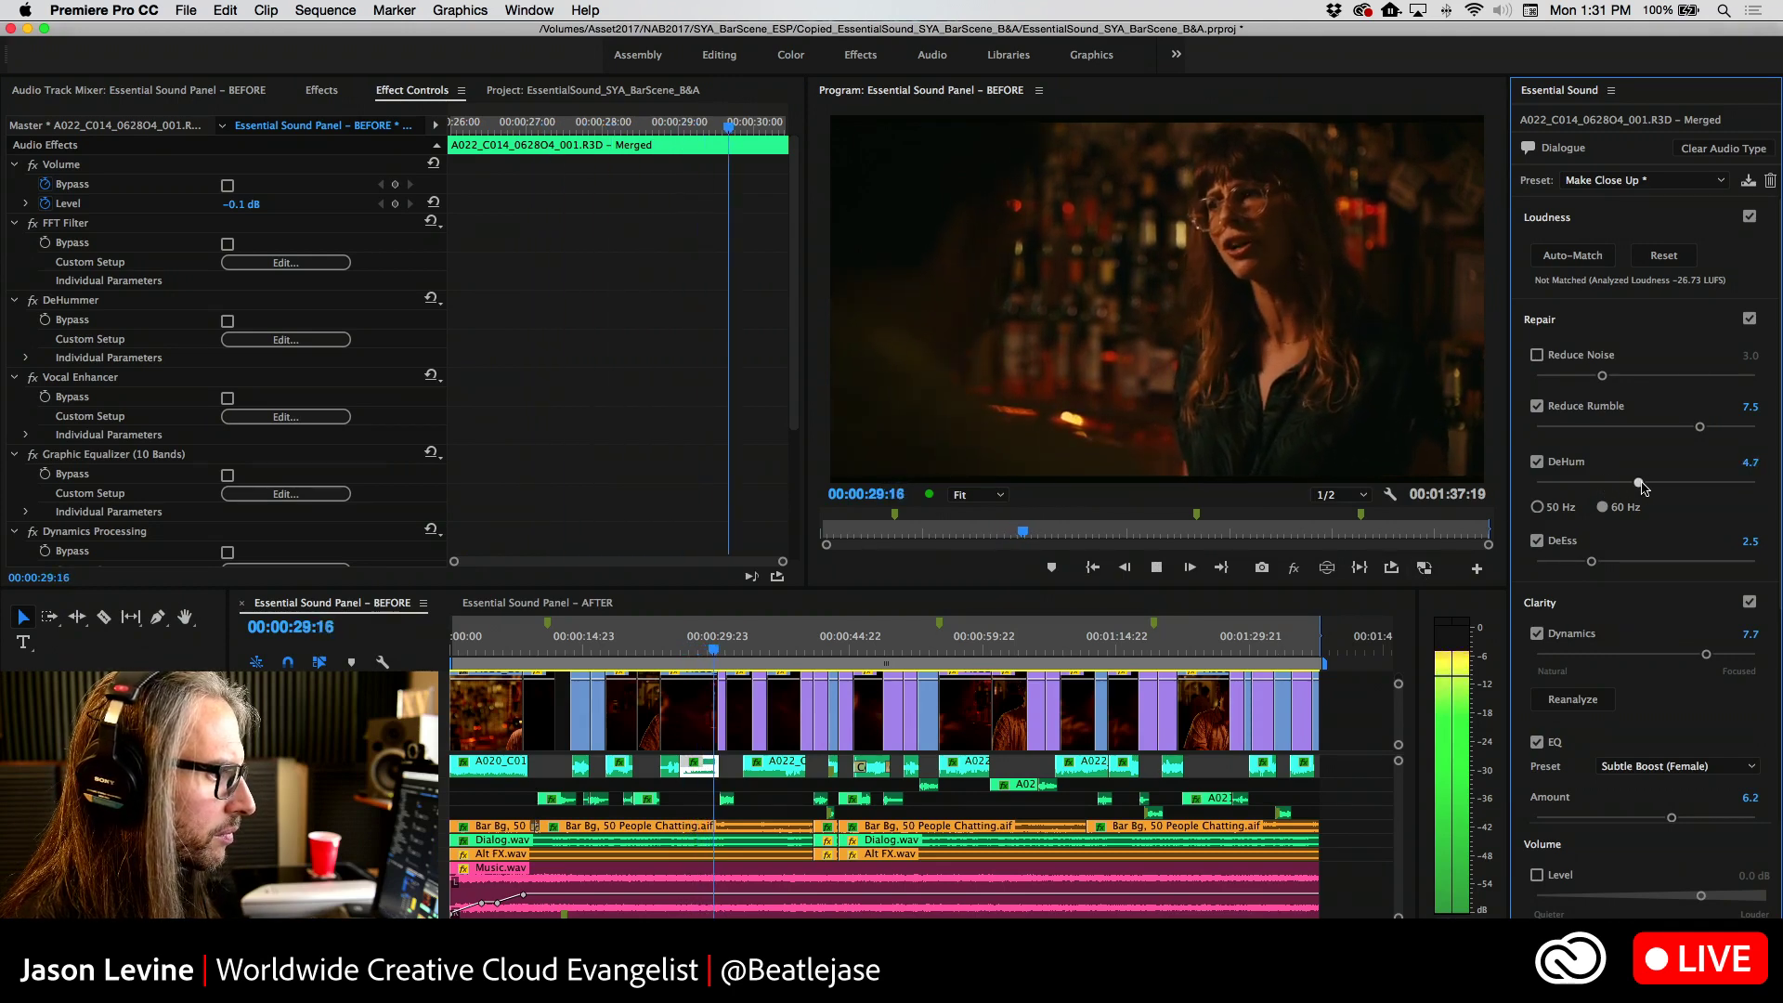
key(space)
drag(720, 650, 683, 648)
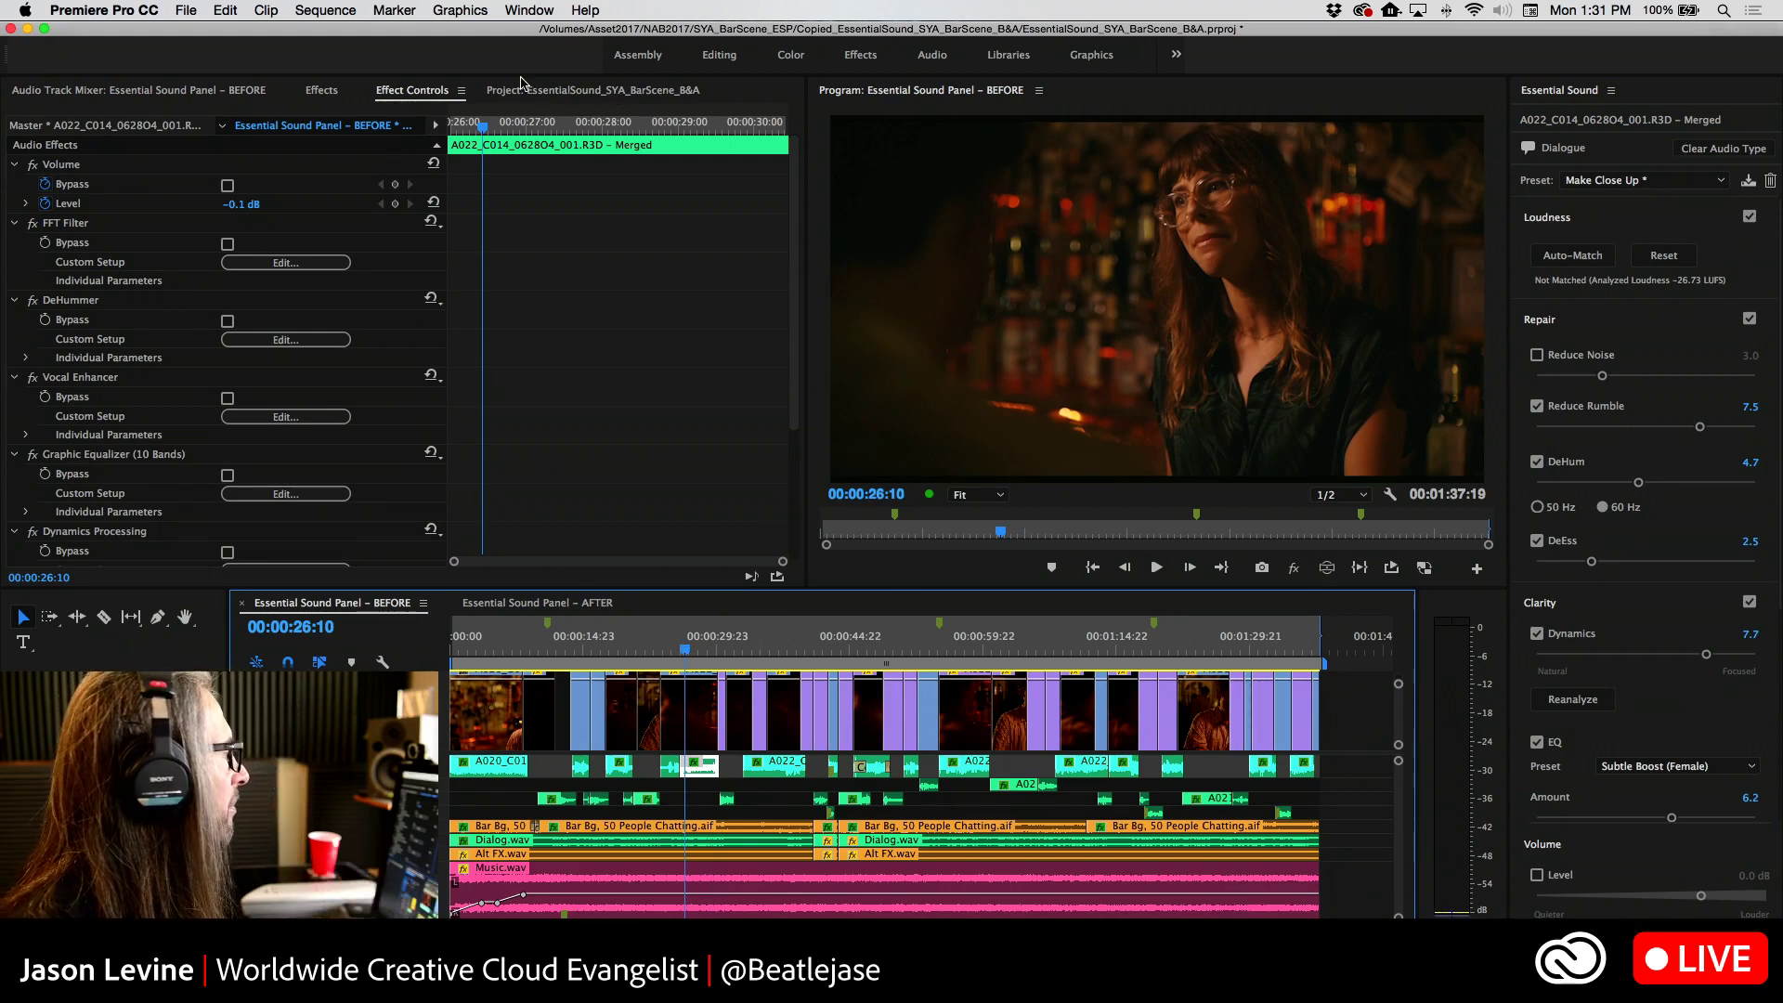
Choose DeNoiser (Obsolete) for the BARTENDER track's first mixer effect slot and accept Adaptive Noise Reduction as its replacement
click(172, 91)
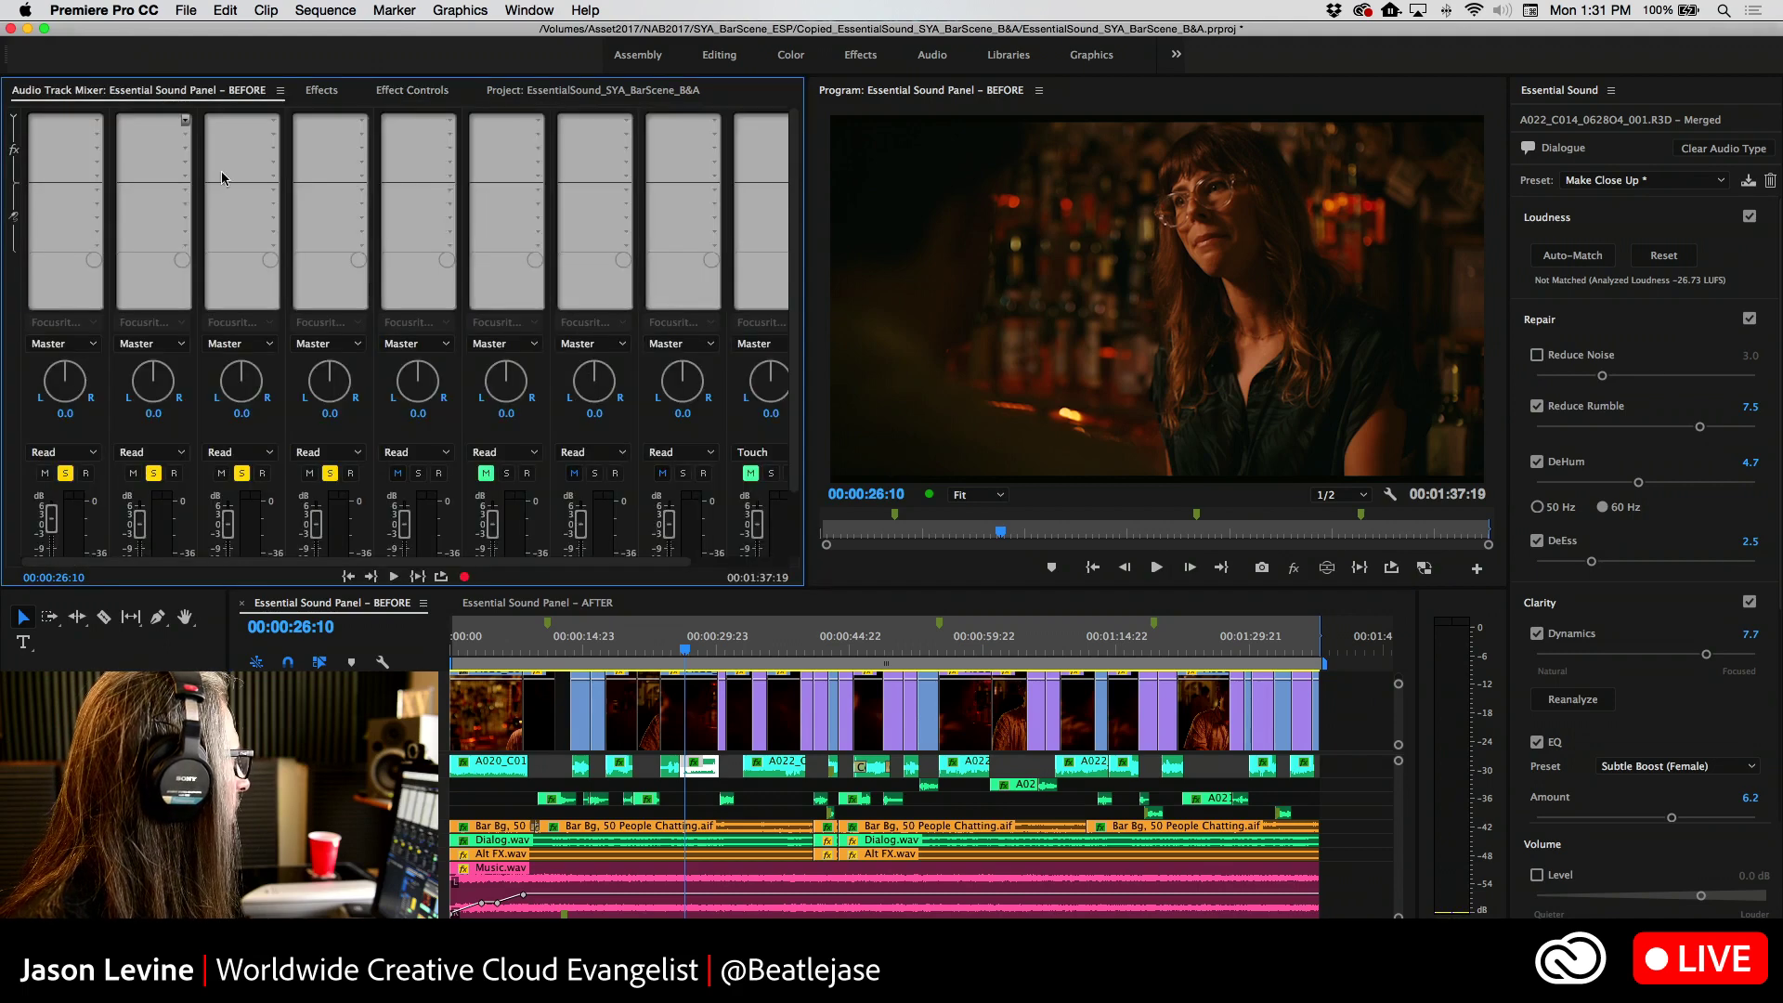
click(96, 124)
mouse_move(164, 330)
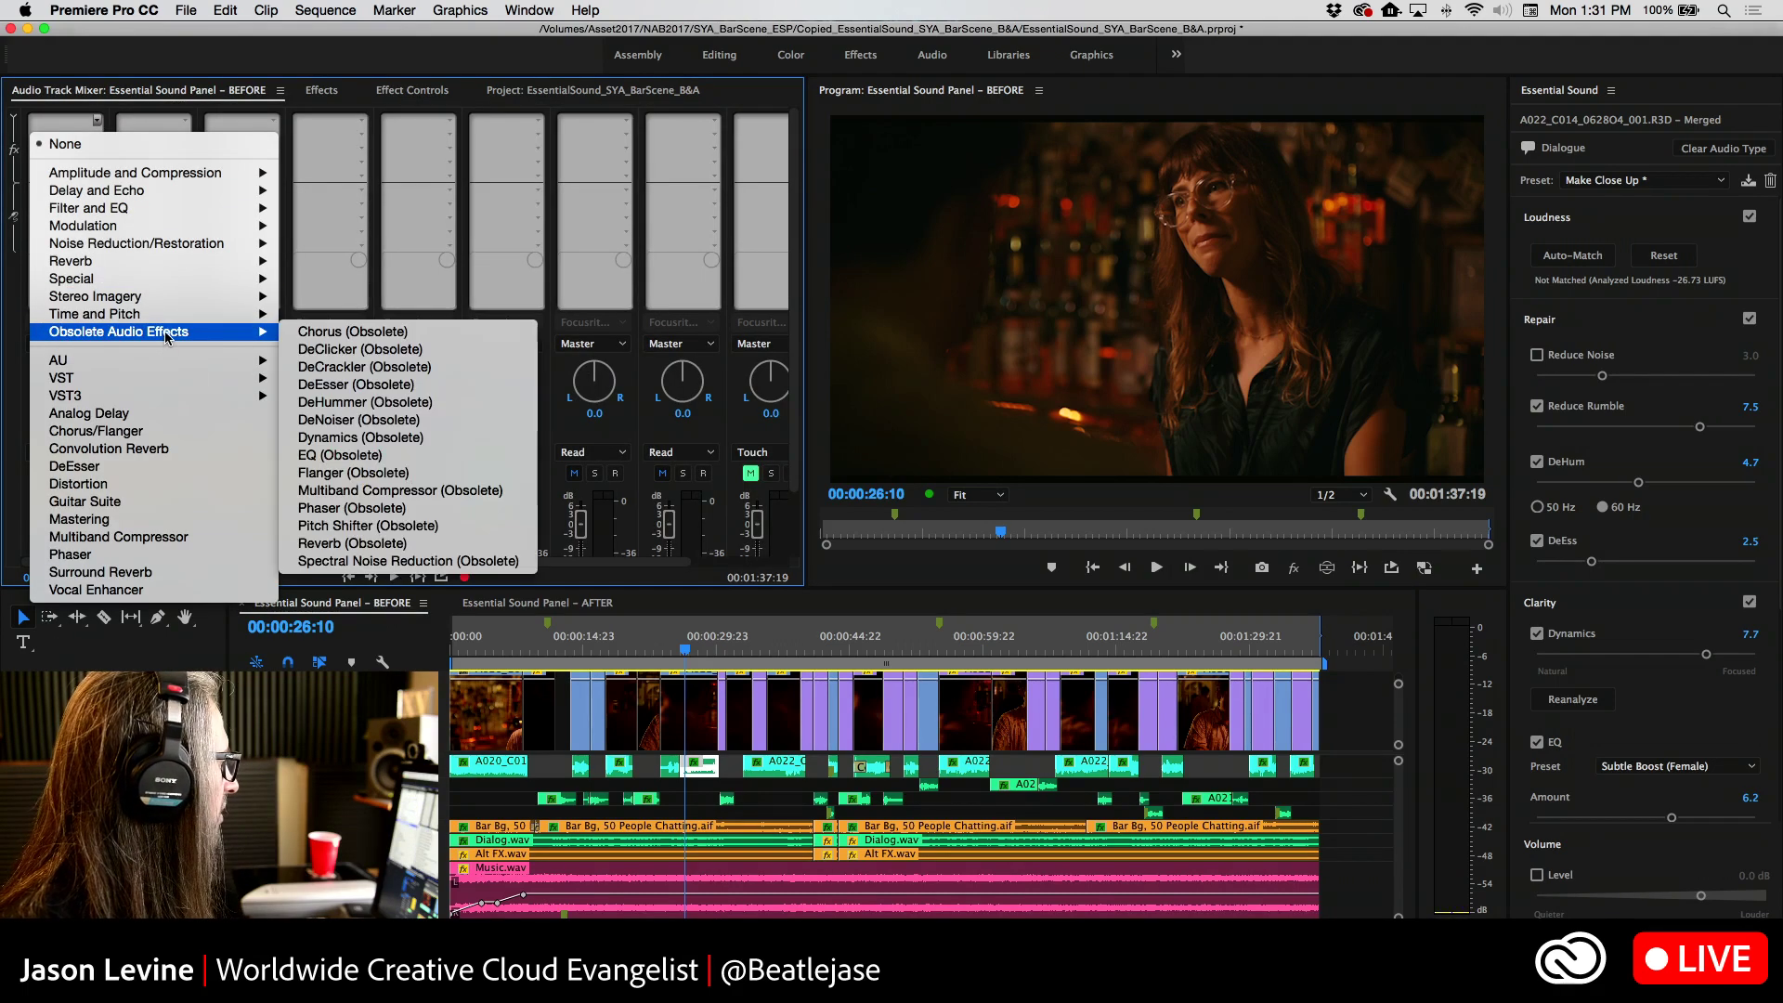
click(371, 420)
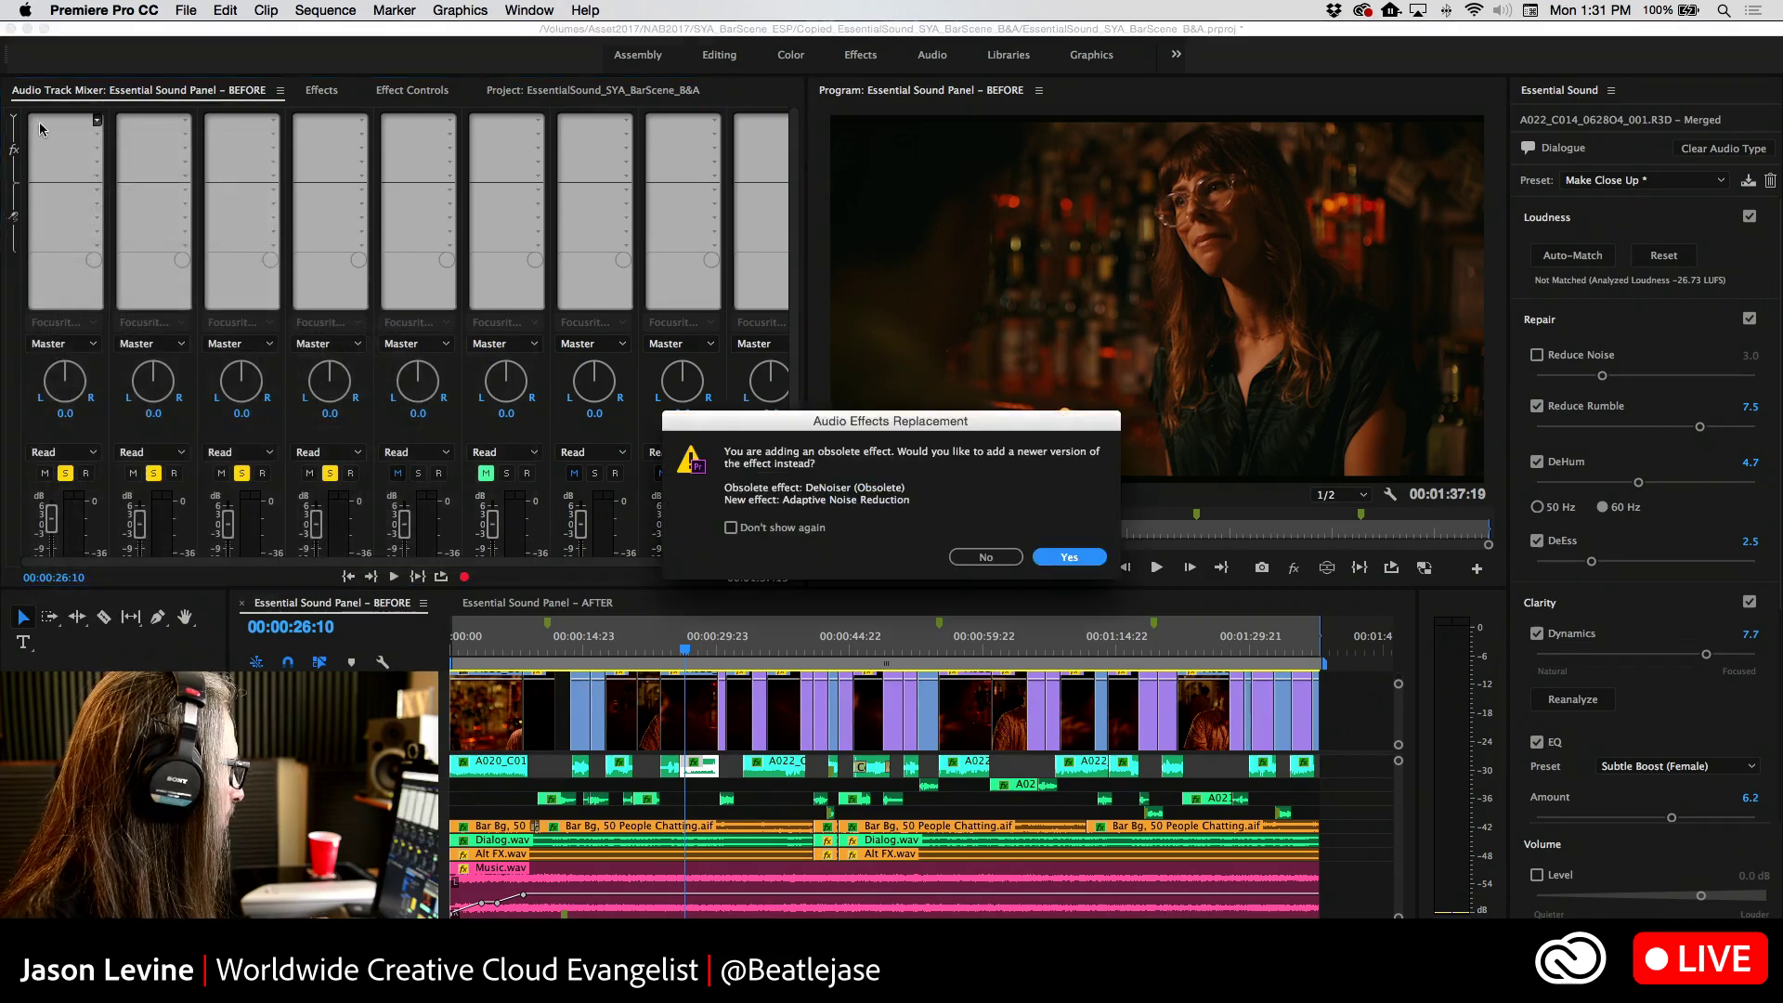
click(1070, 555)
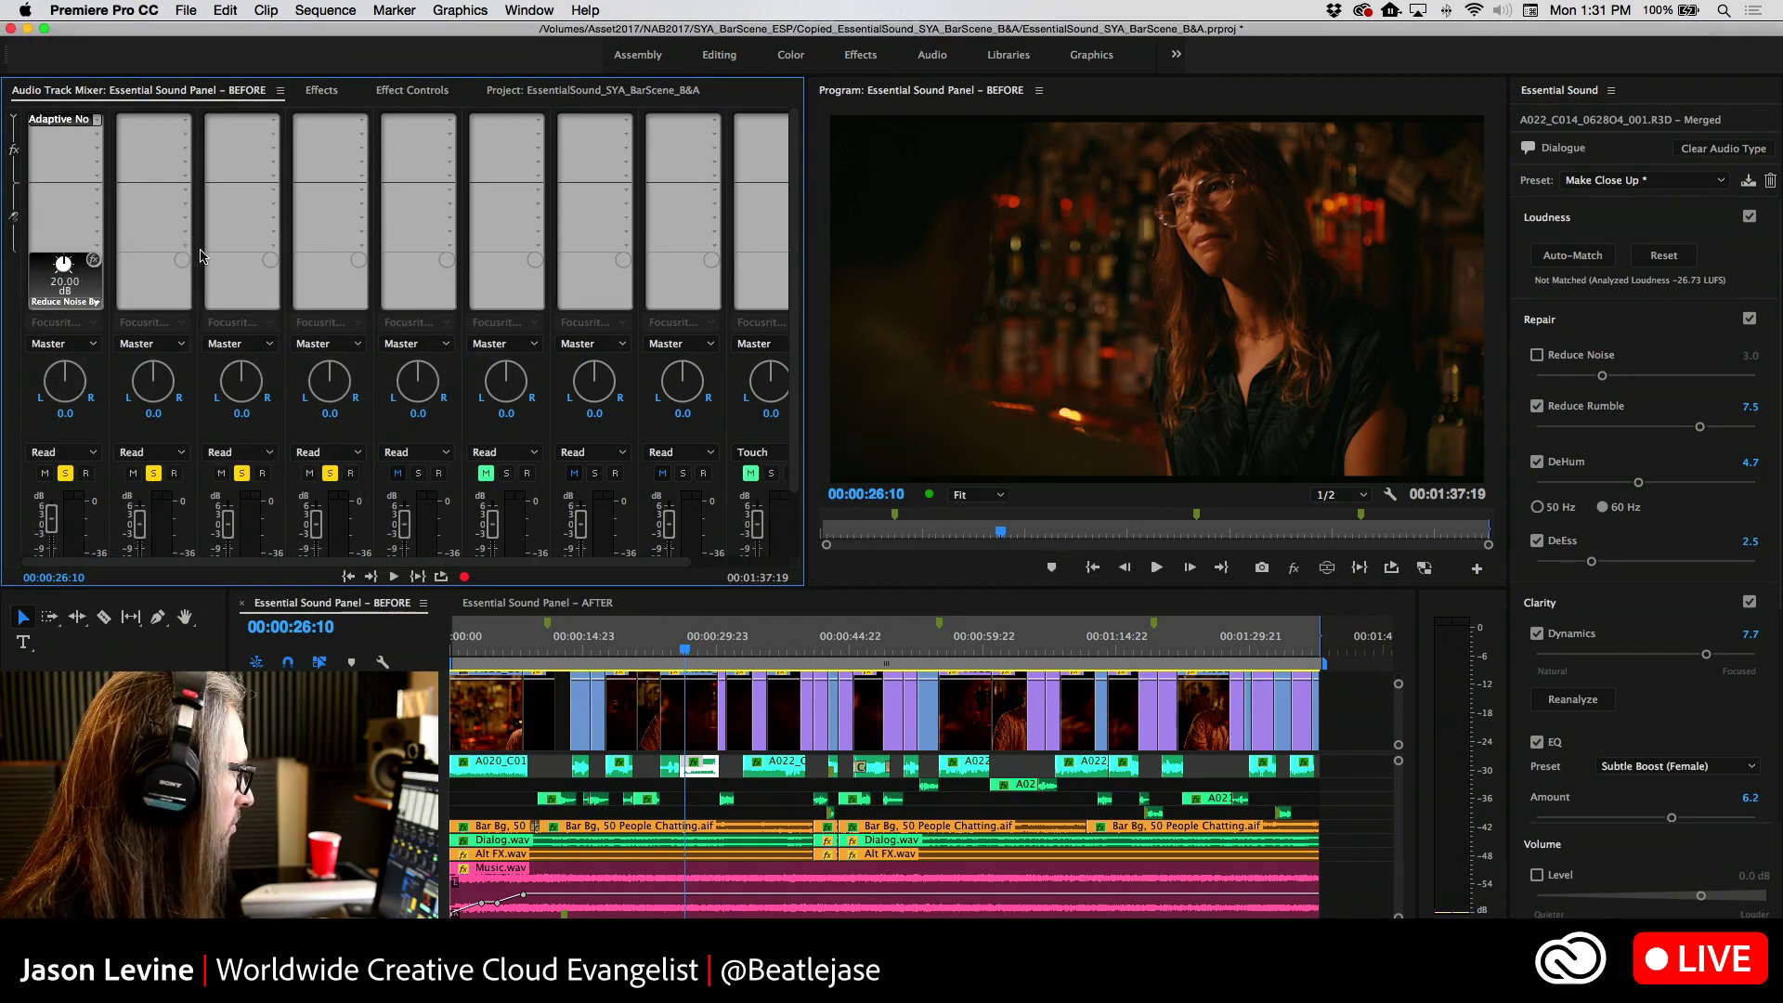
Inspect the Adaptive Noise Reduction settings and replace that effect on the BARTENDER track with DeNoiser (Obsolete), declining the newer version
double_click(54, 119)
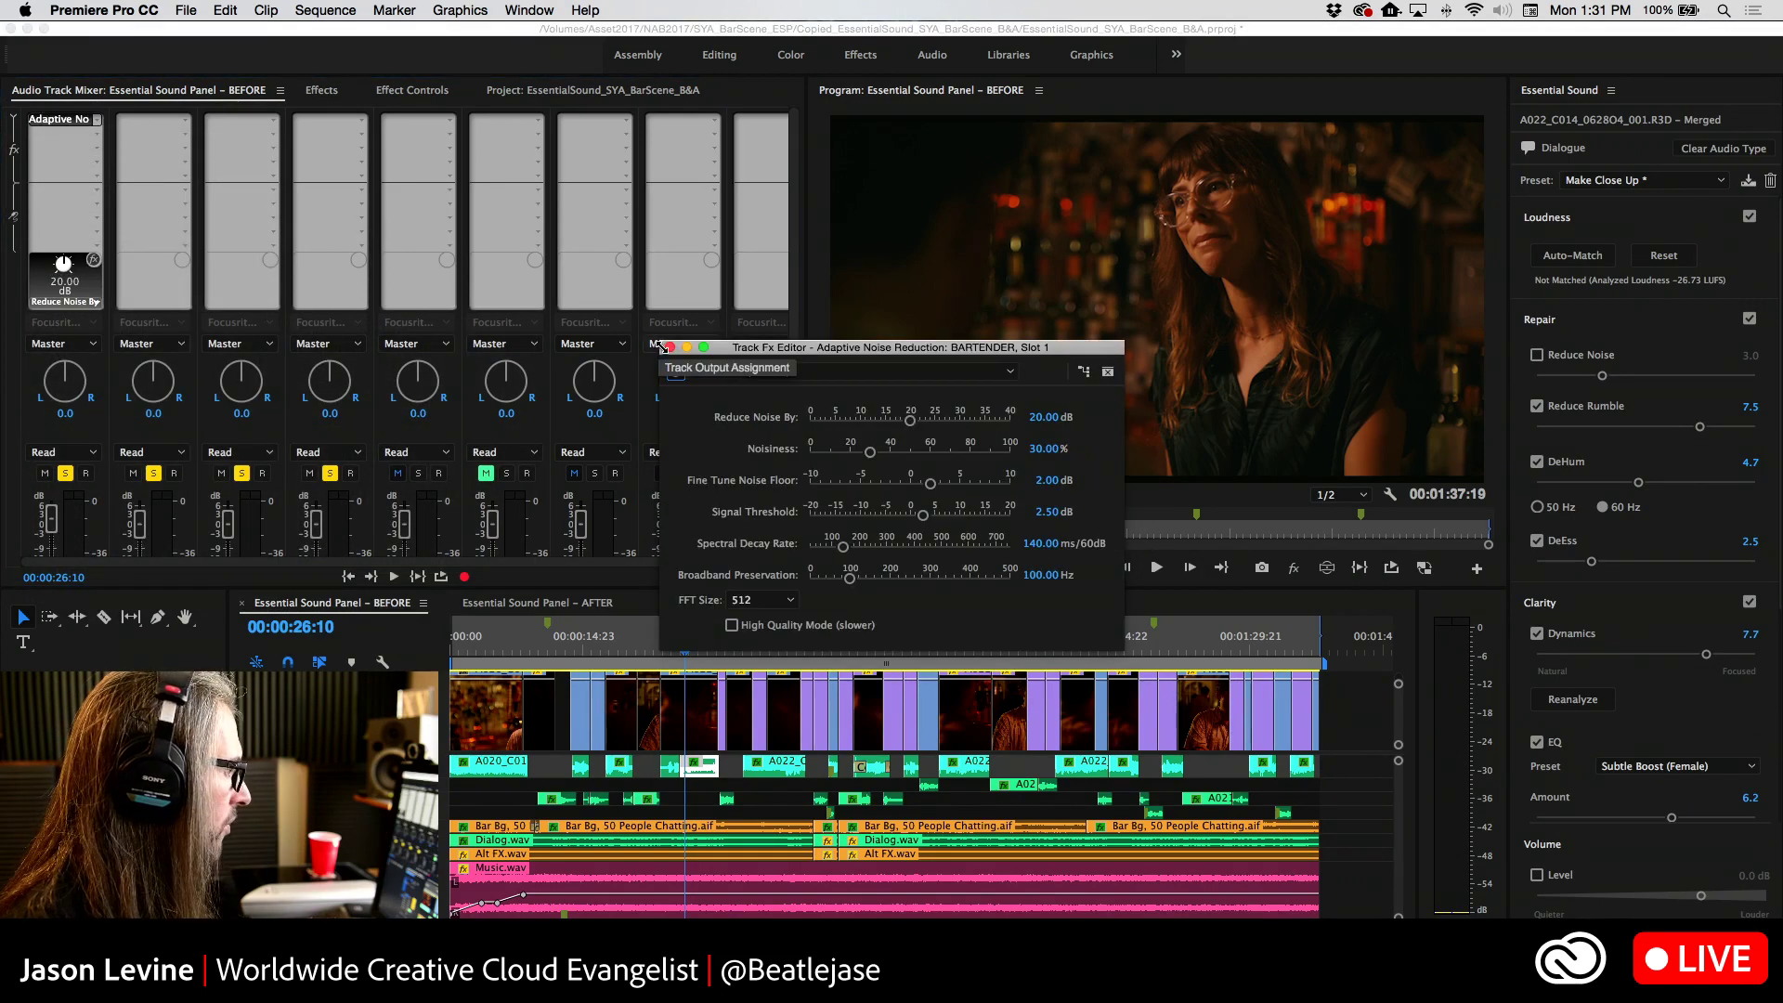
click(671, 347)
click(97, 120)
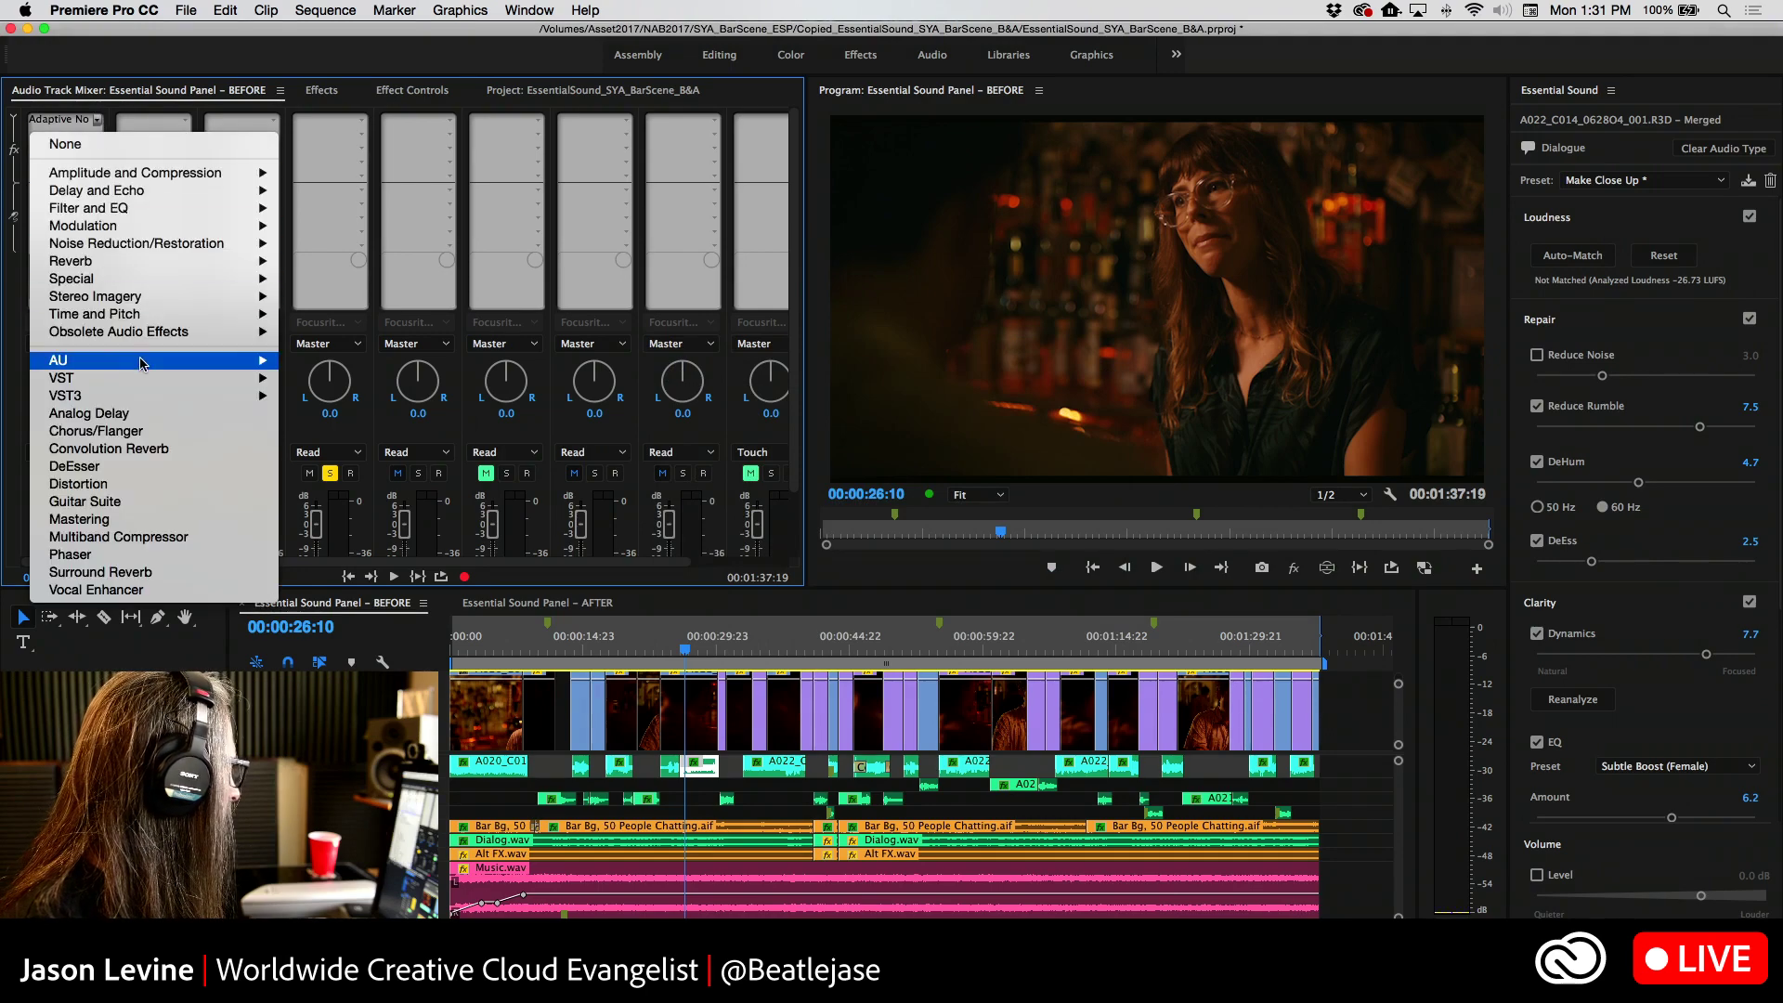
mouse_move(158, 340)
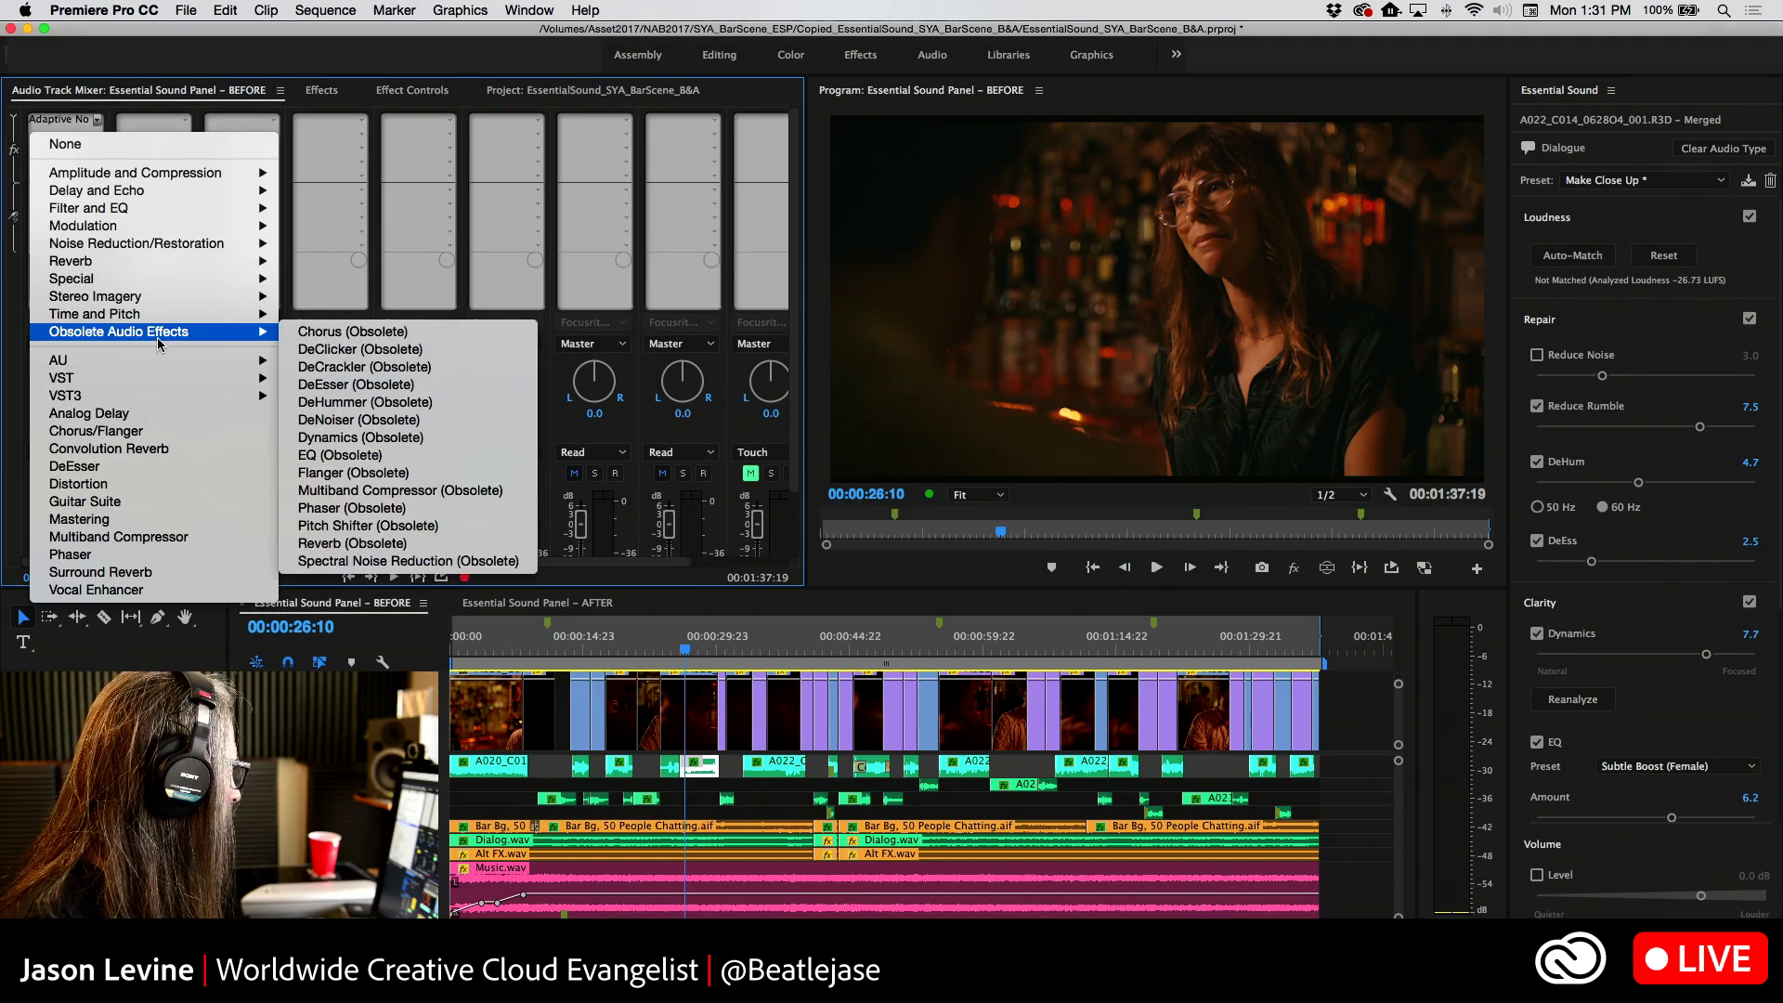
click(456, 420)
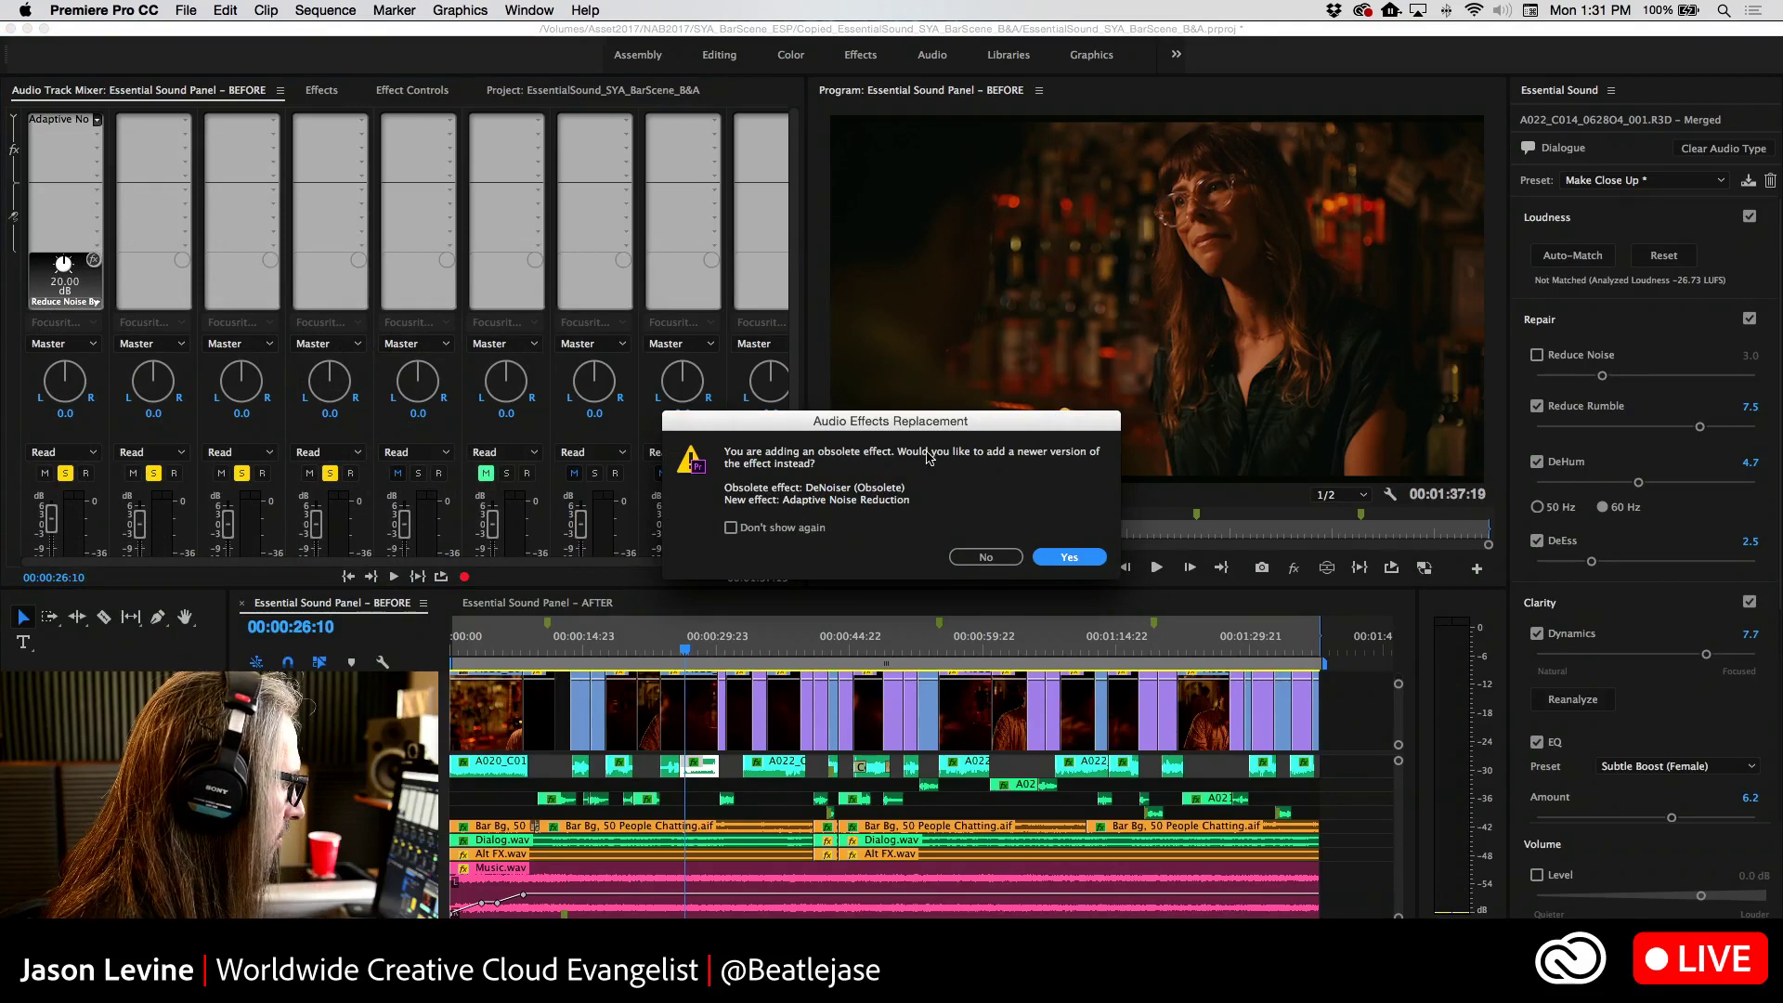
click(981, 557)
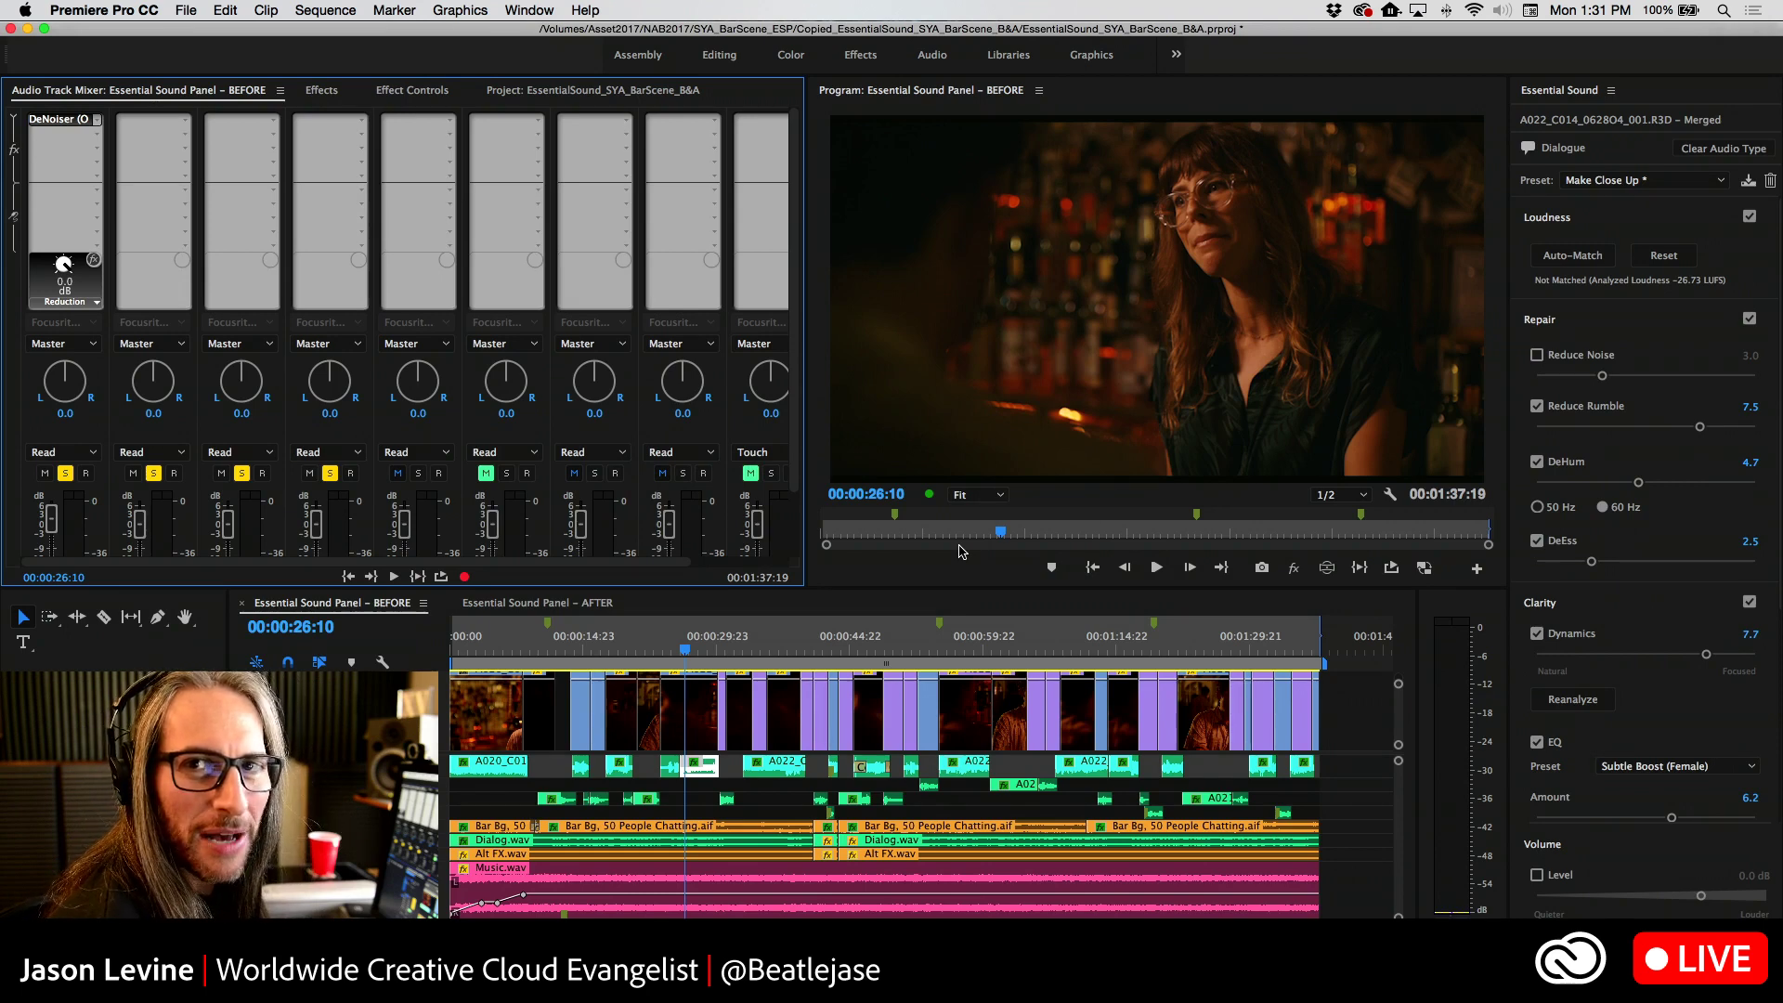
Audition the bartender clip from 00:00:25:14 through the DeNoiser, setting its reduction to -15.3 dB and adjusting it to -14.6 dB during playback
double_click(53, 123)
drag(888, 341, 782, 208)
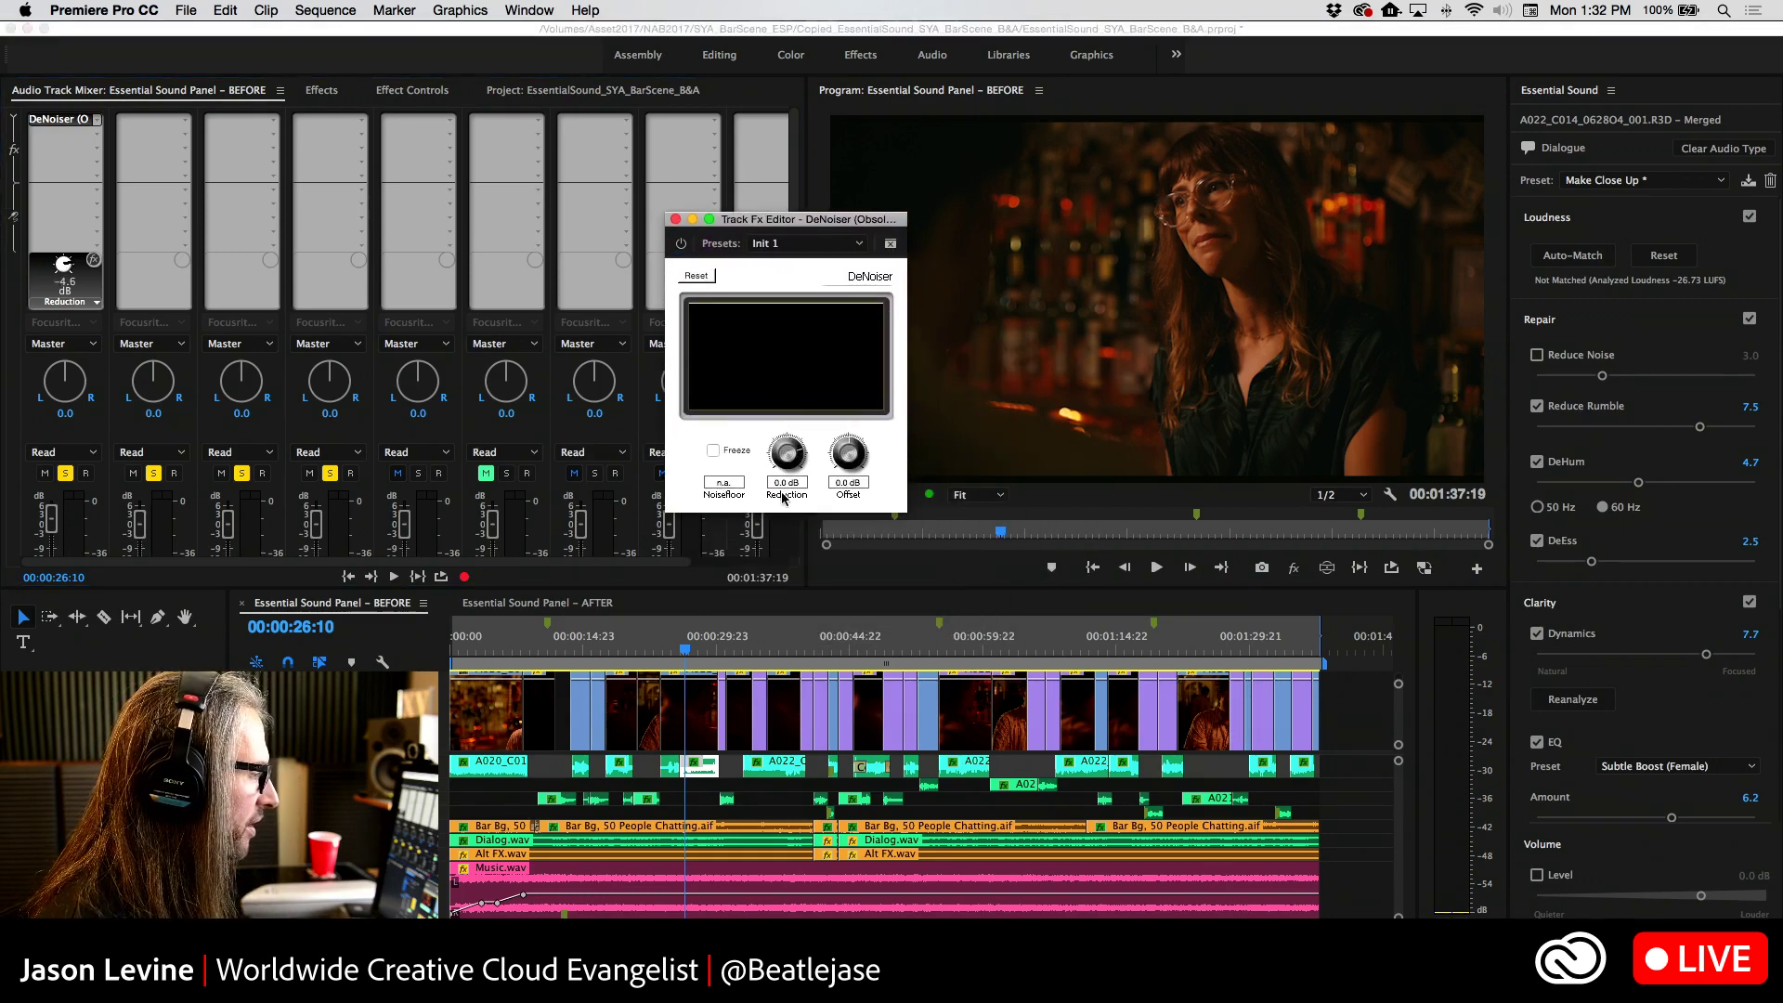
drag(798, 612, 799, 615)
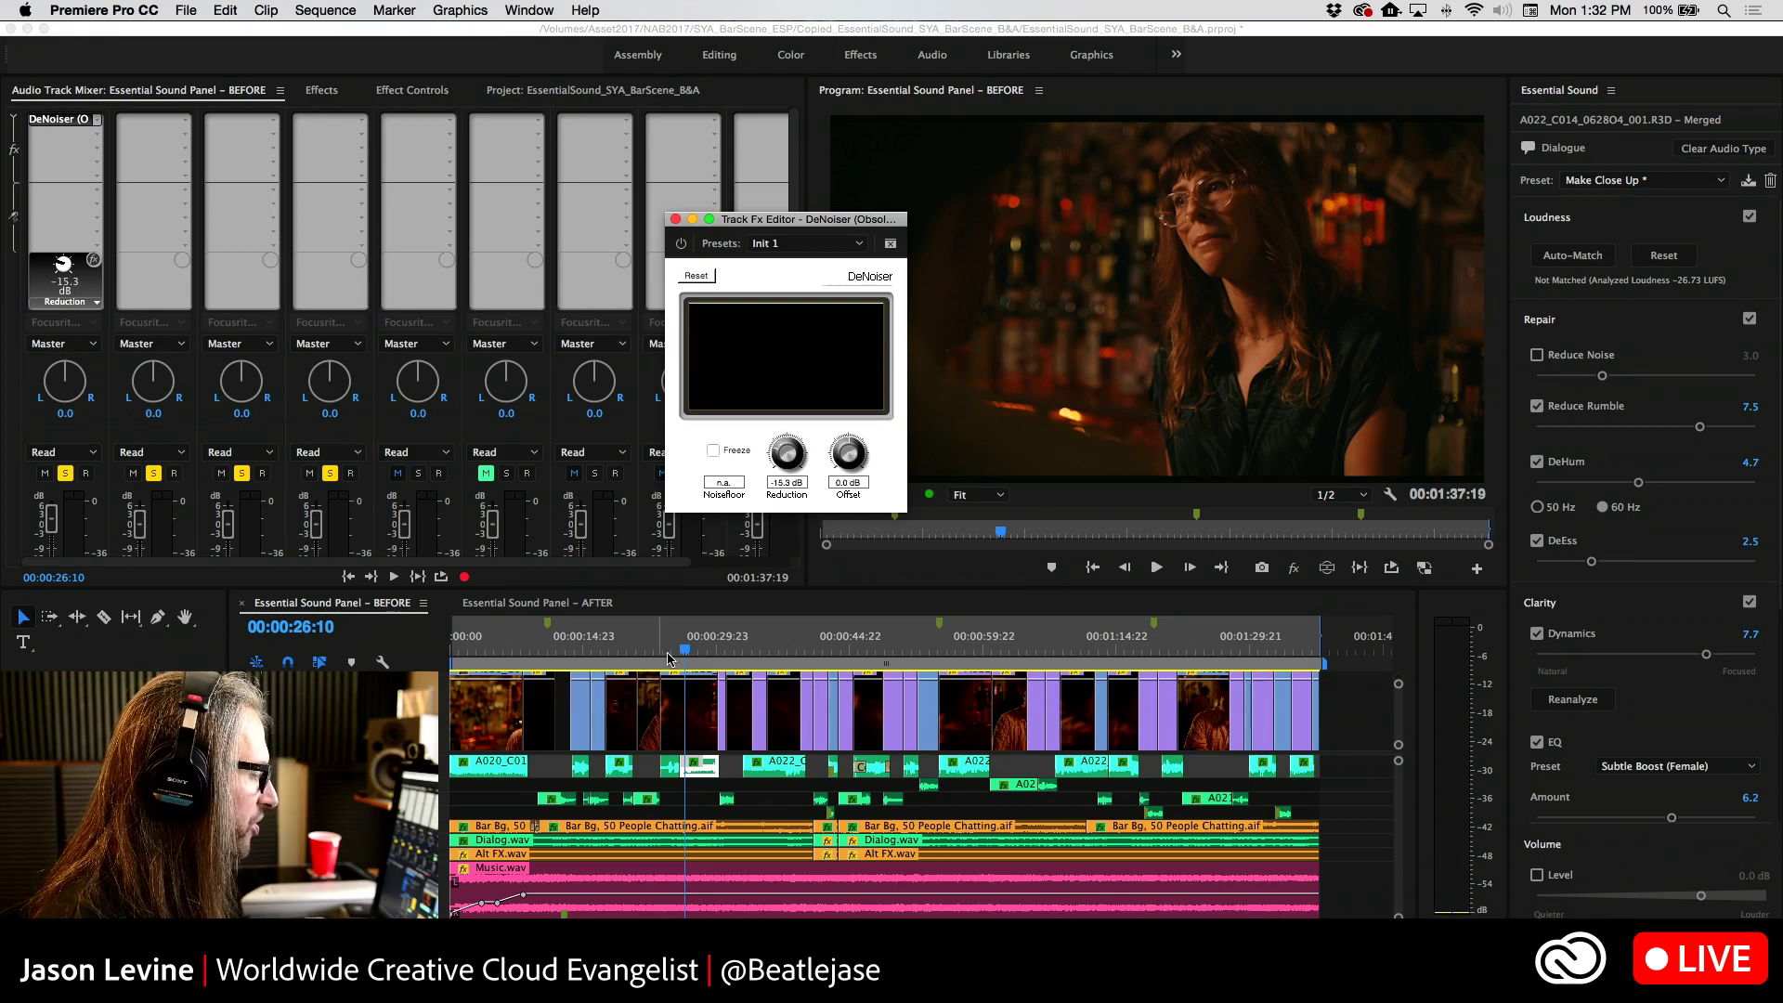
drag(685, 653, 677, 650)
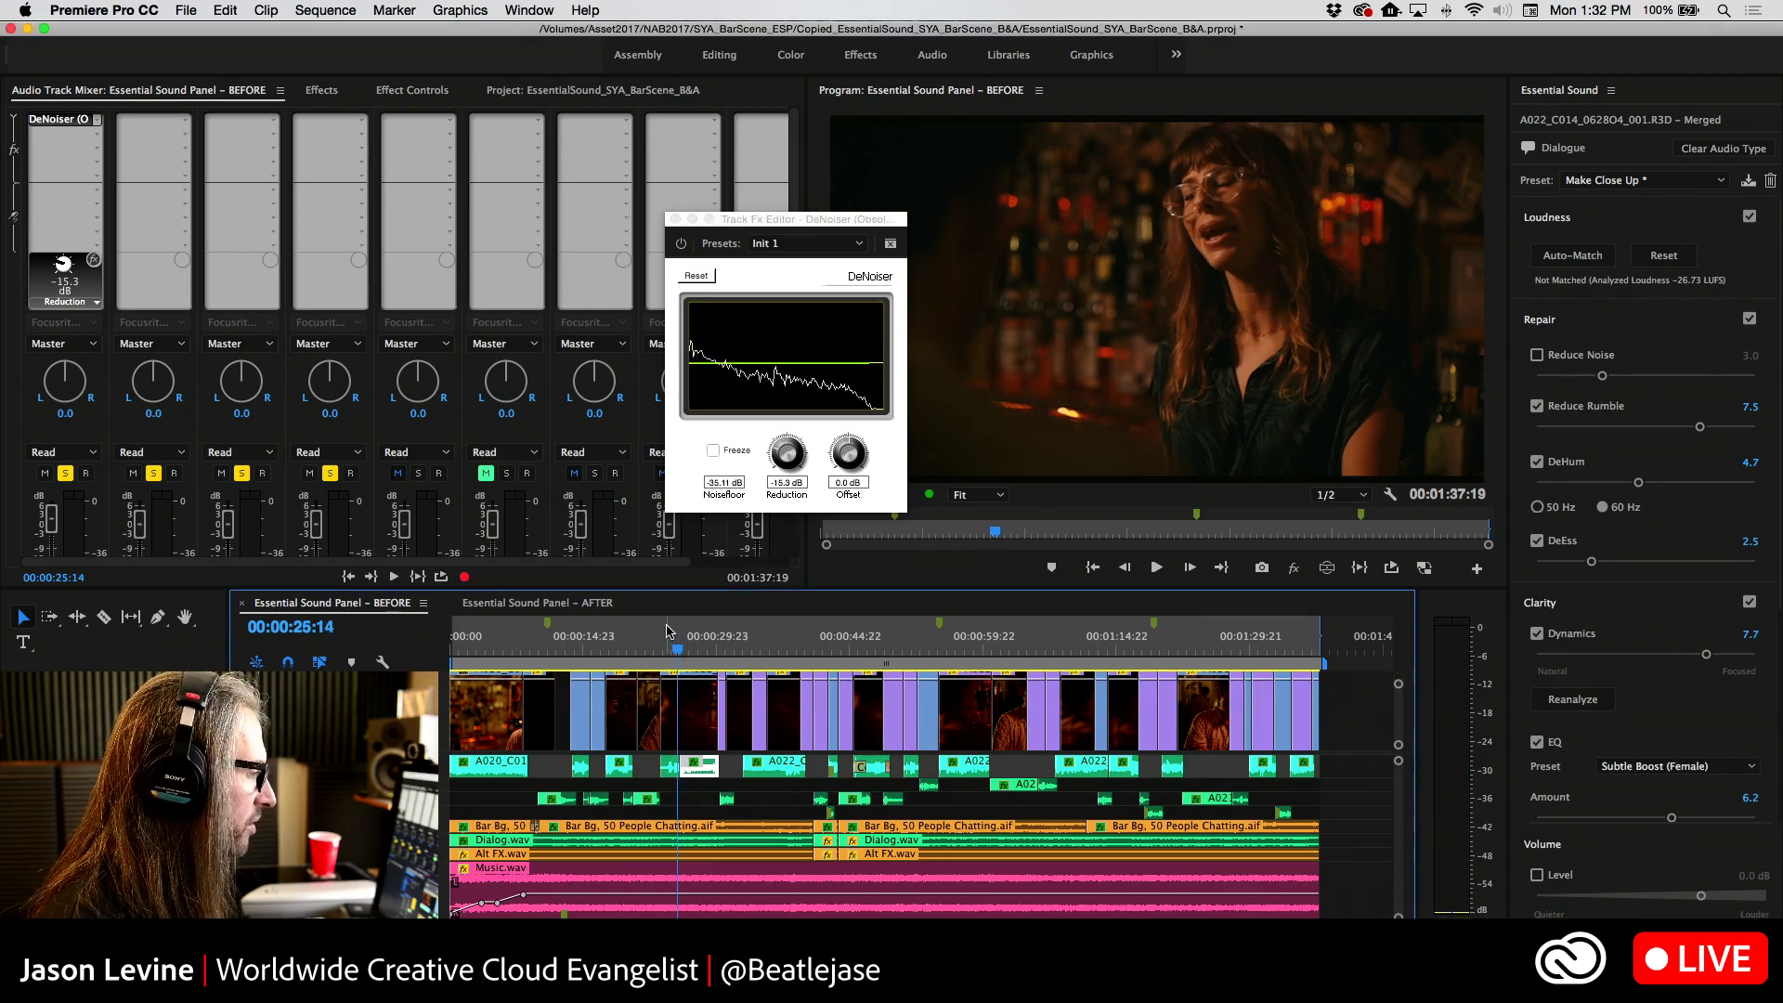
key(space)
click(786, 468)
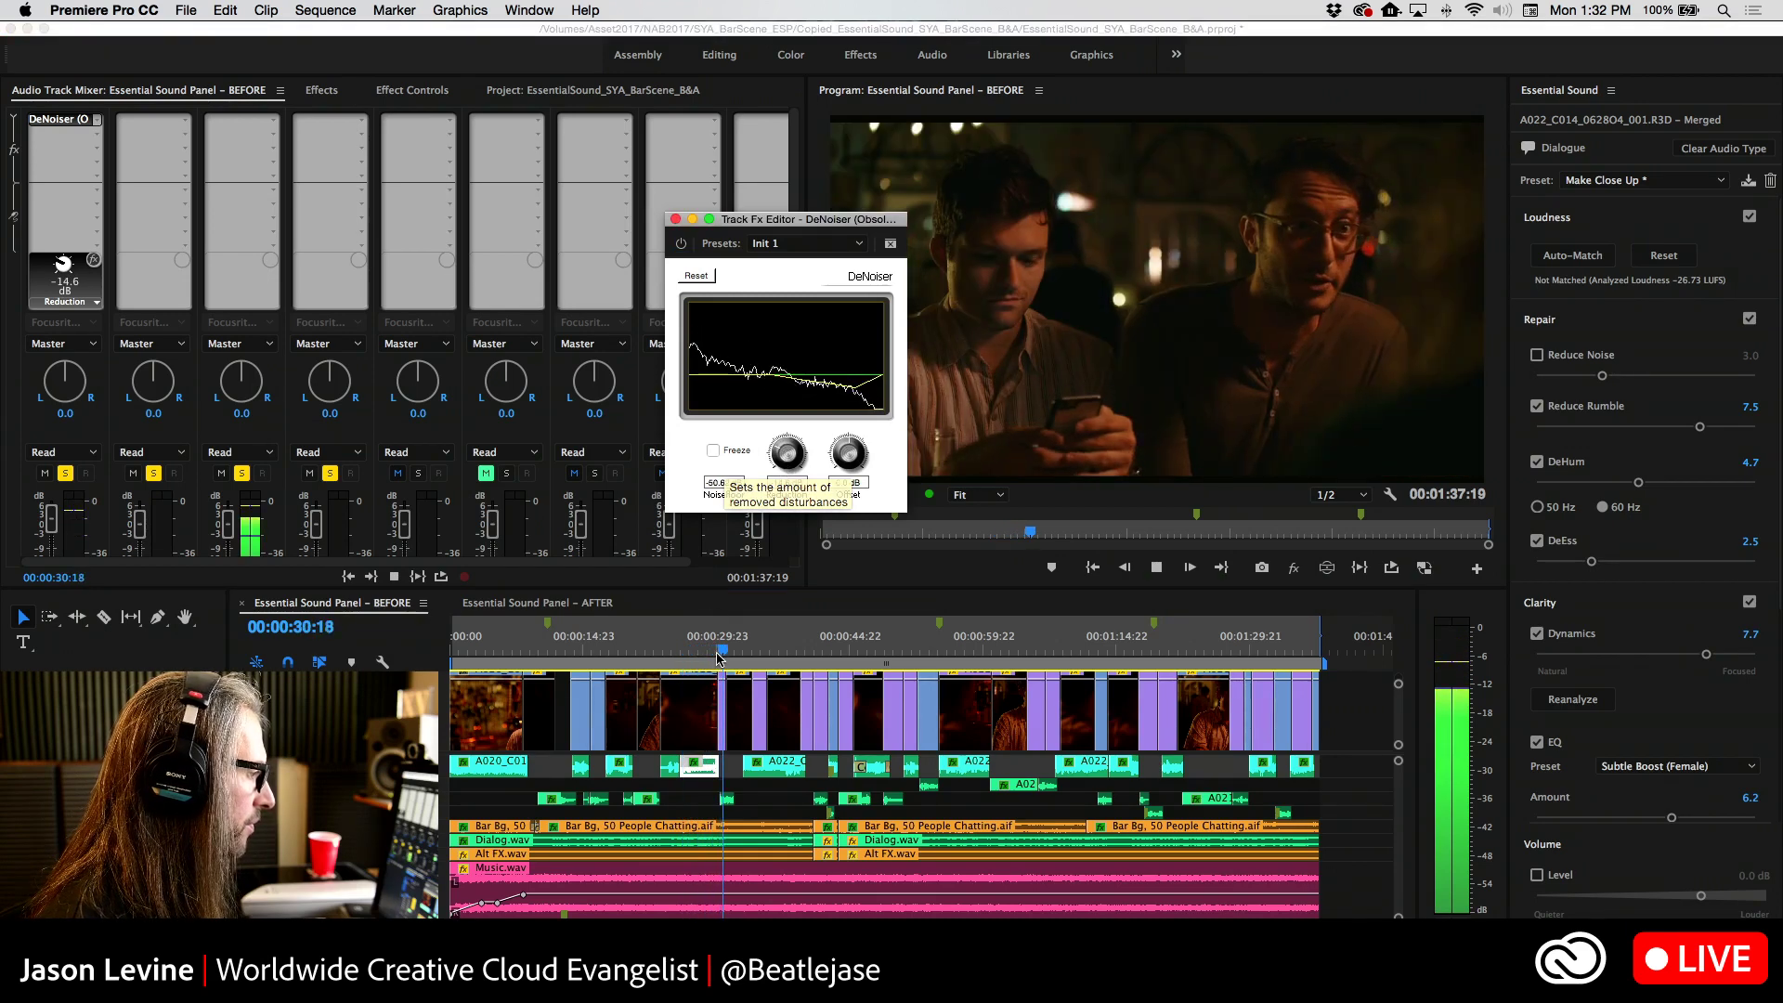
key(space)
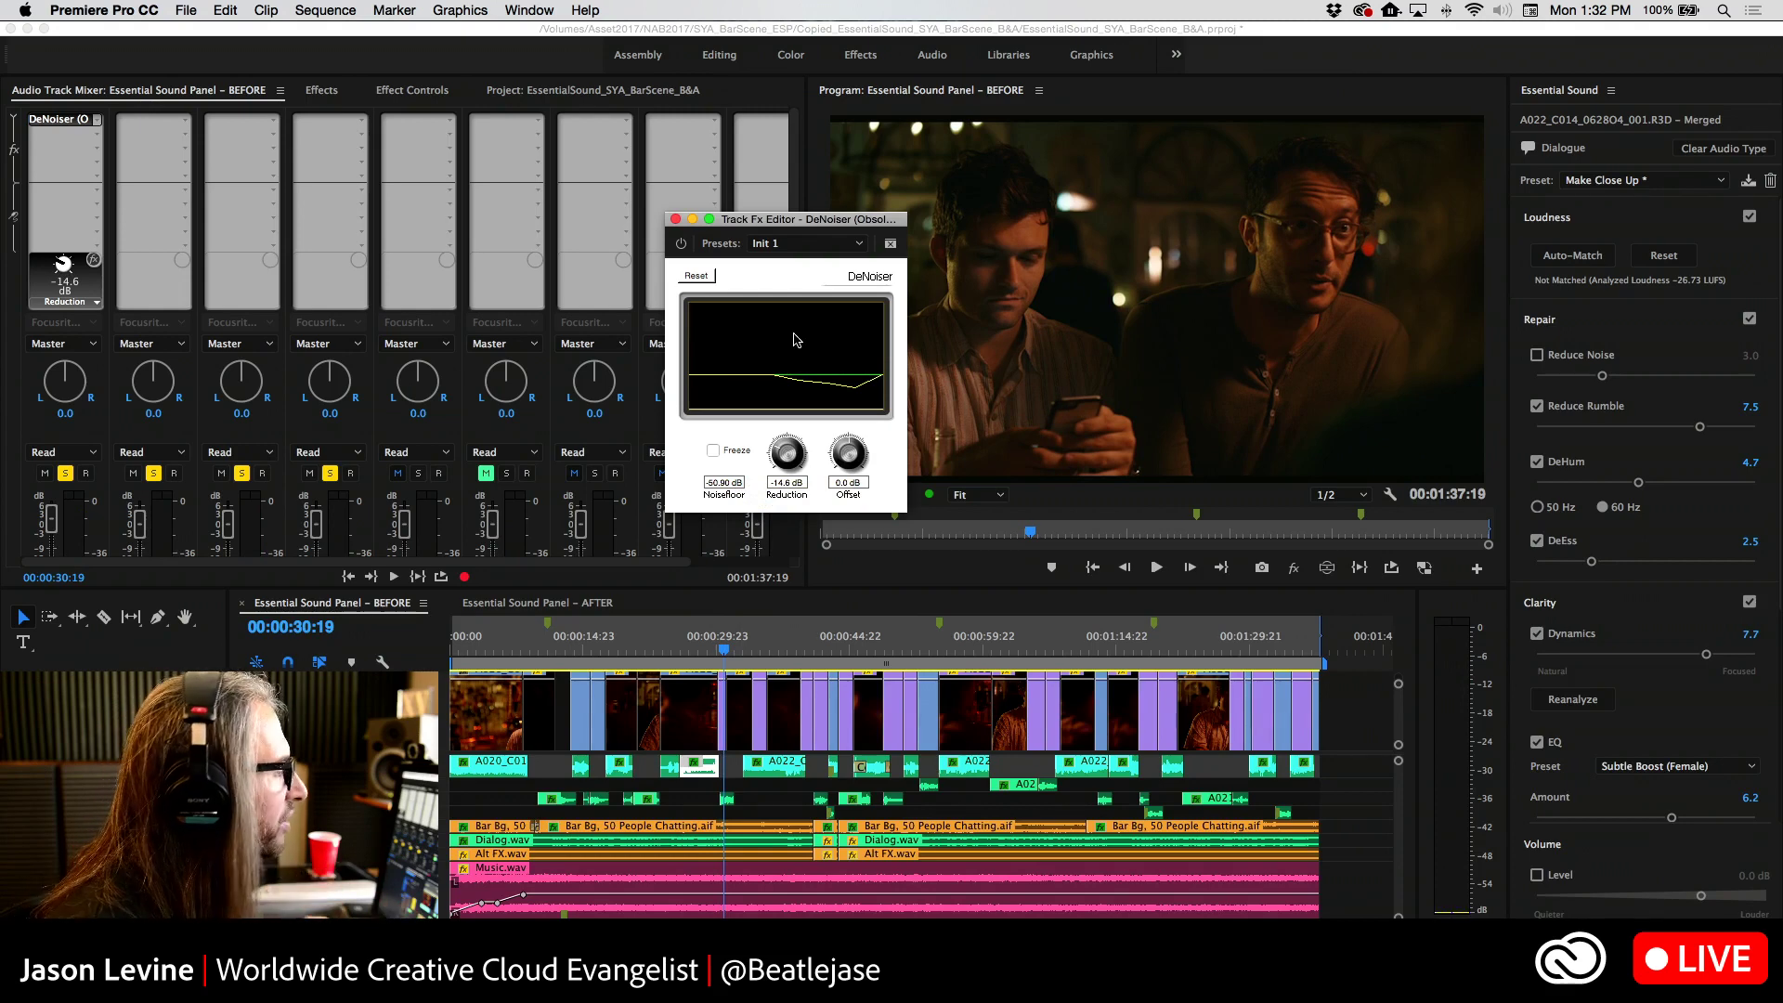
Close the DeNoiser editor and clear the BARTENDER track's first effect slot to None
click(676, 221)
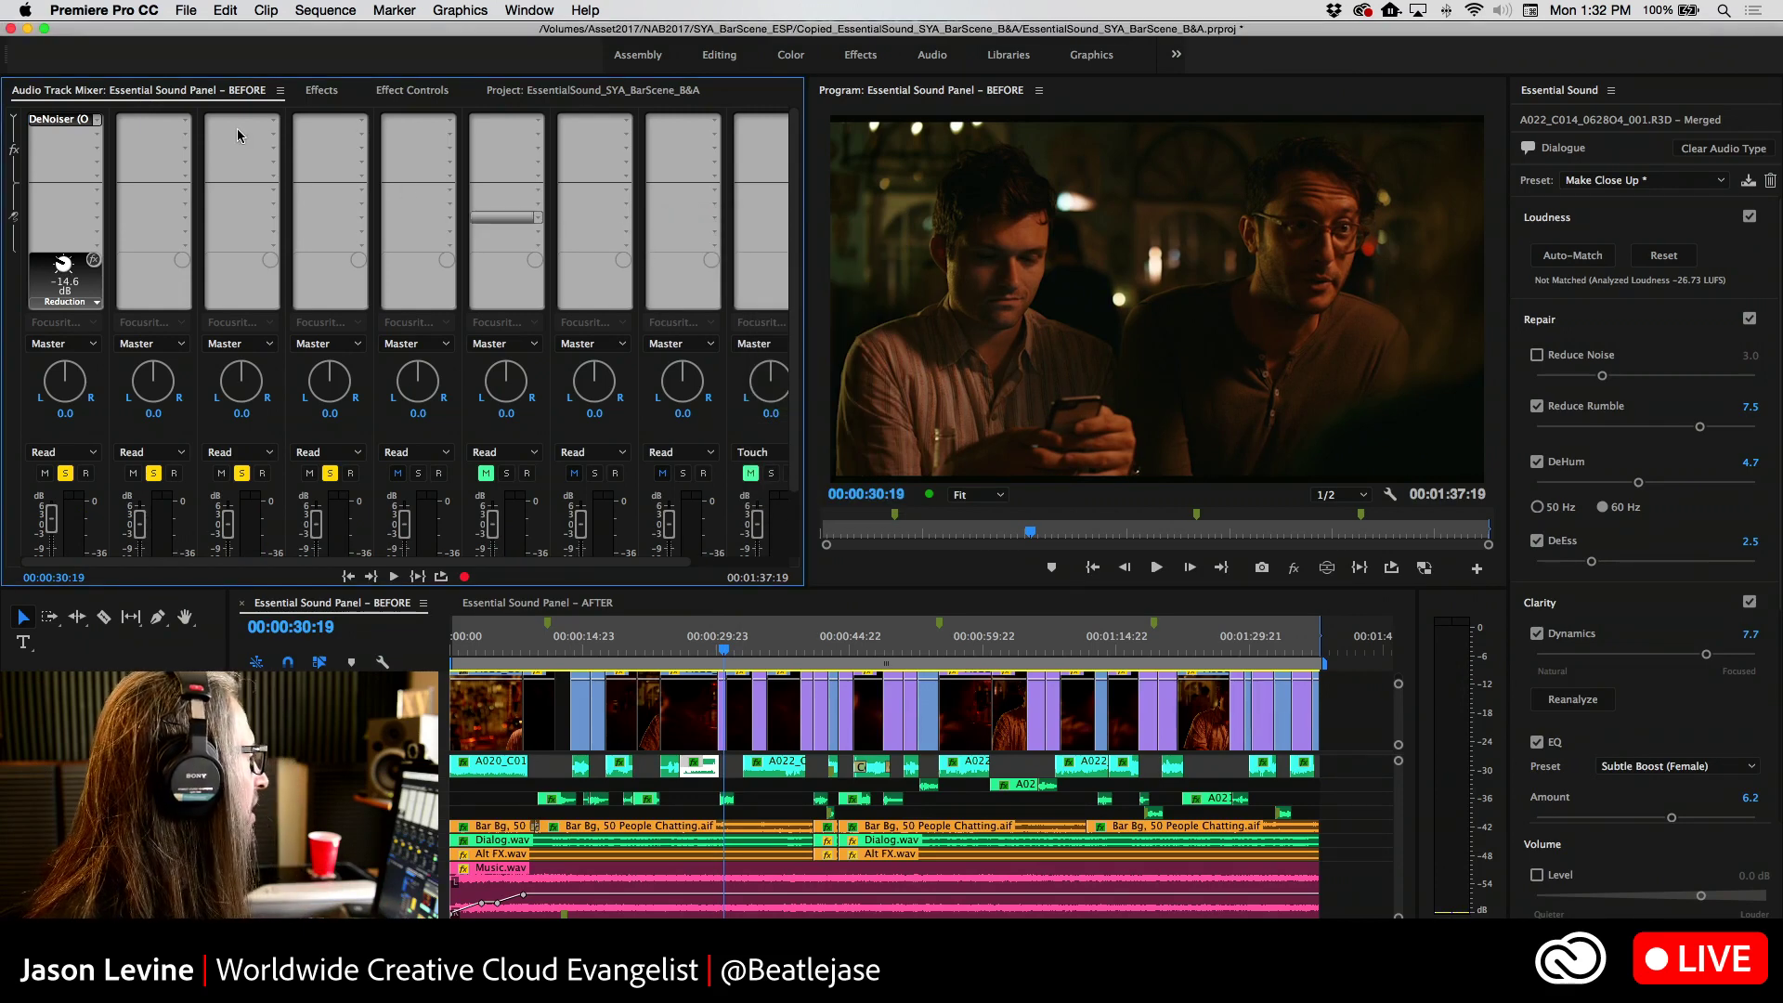
click(97, 121)
click(93, 144)
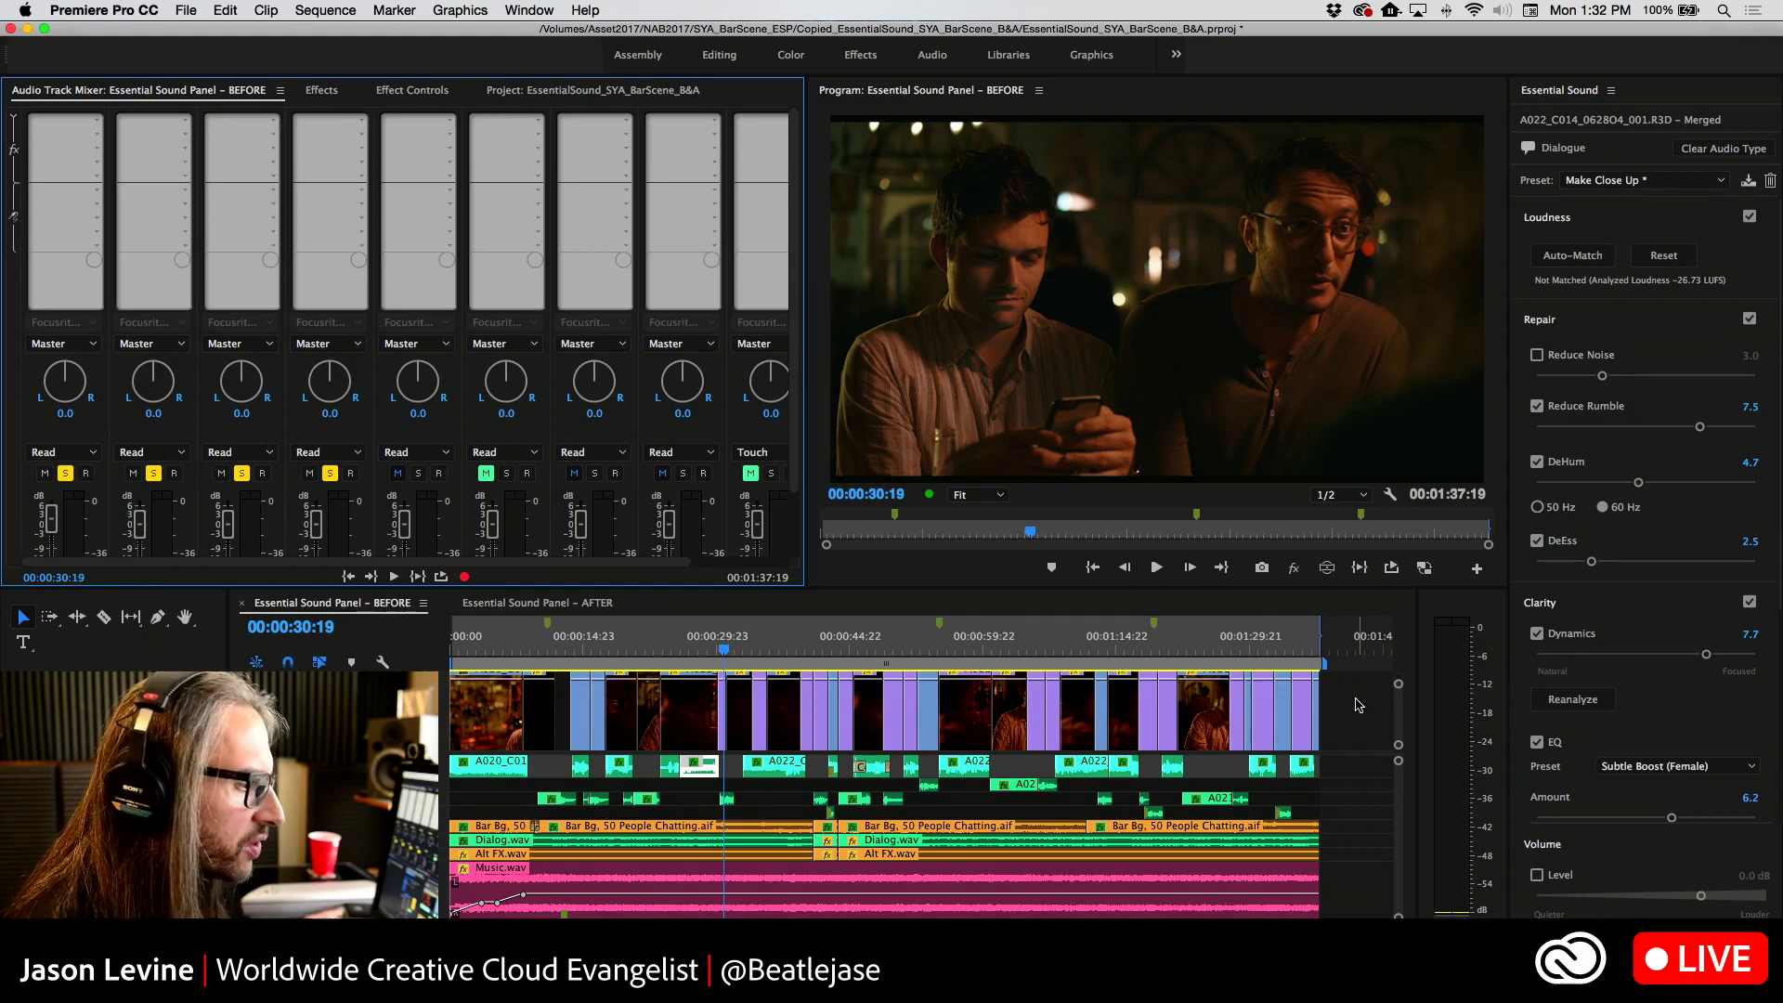
Set the bartender clip's EQ amount to 6.4 and enable its Creative section
click(1660, 768)
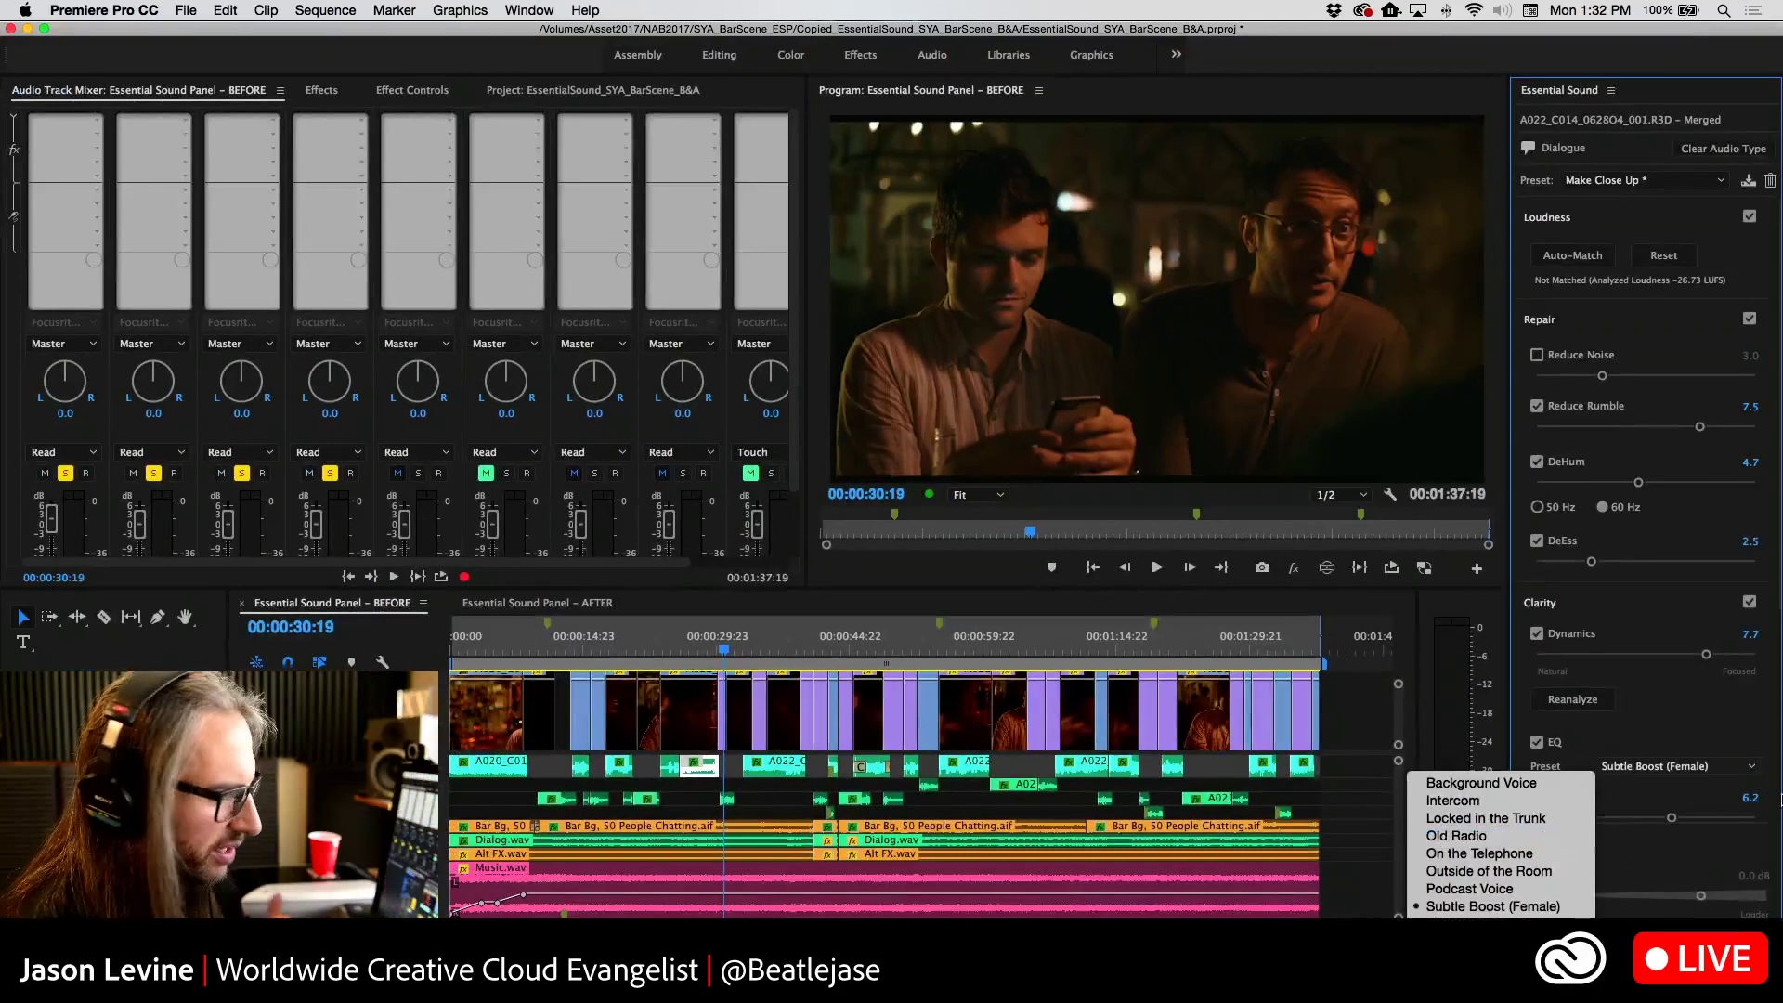
click(1684, 716)
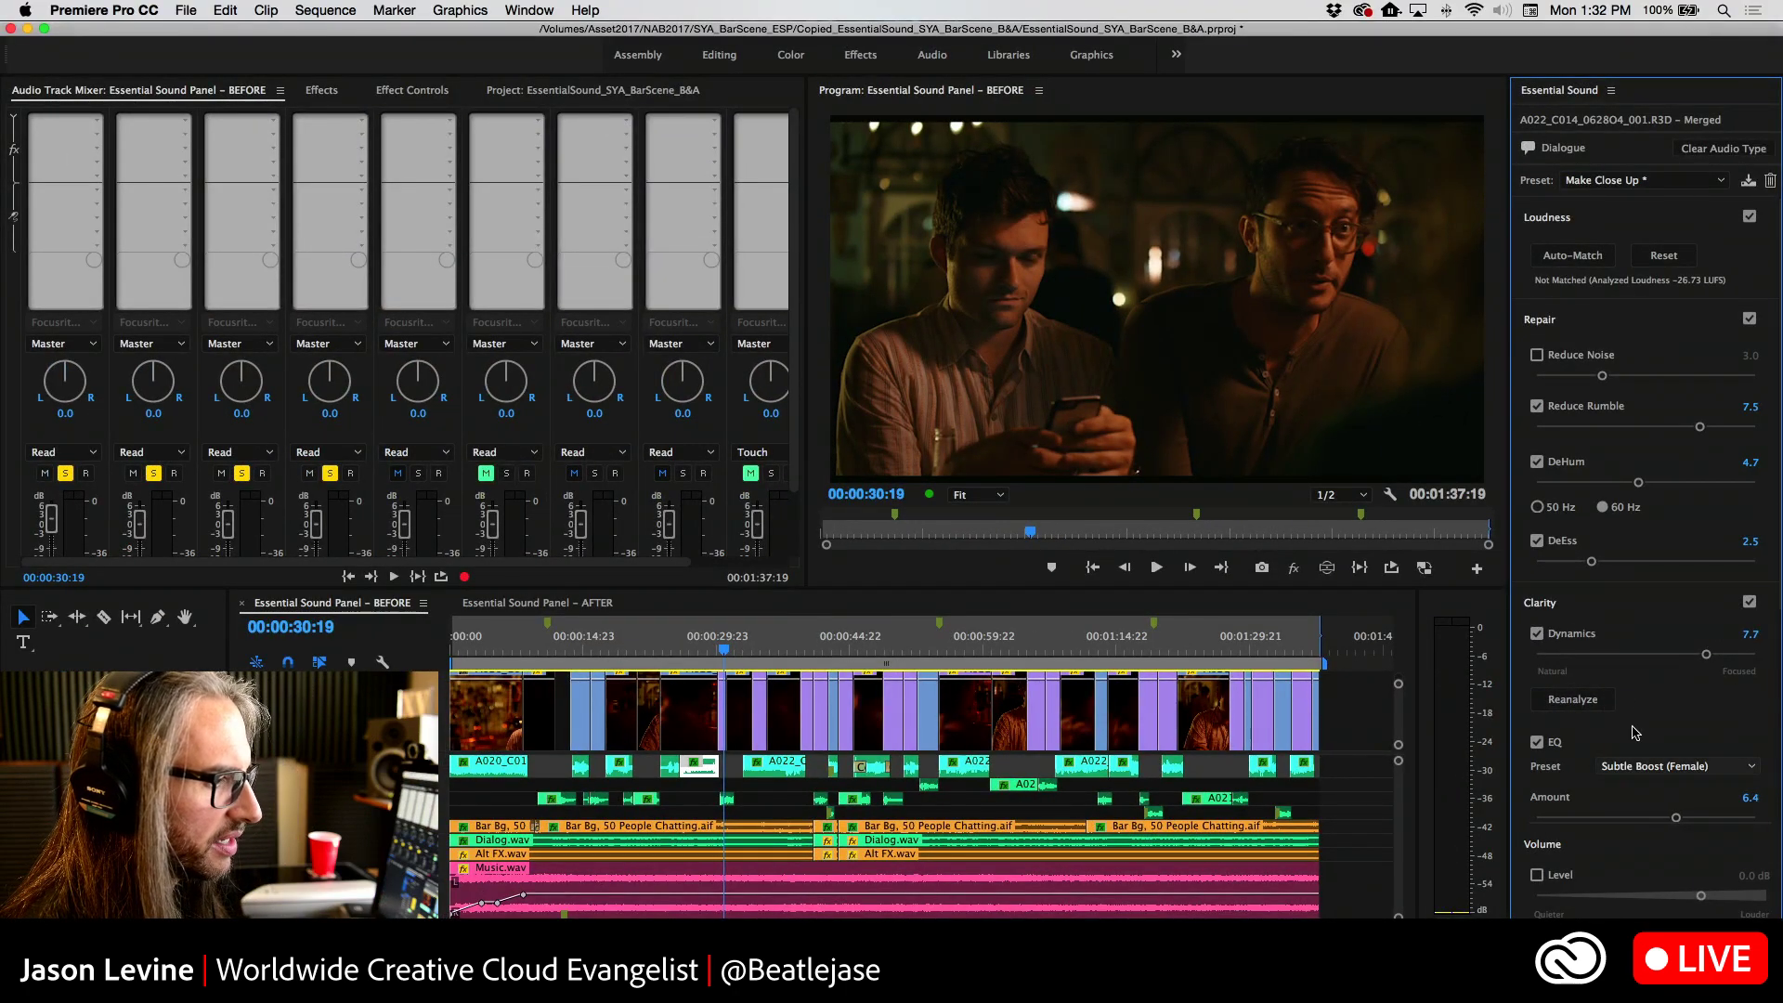
scroll(1621, 732, down, 5)
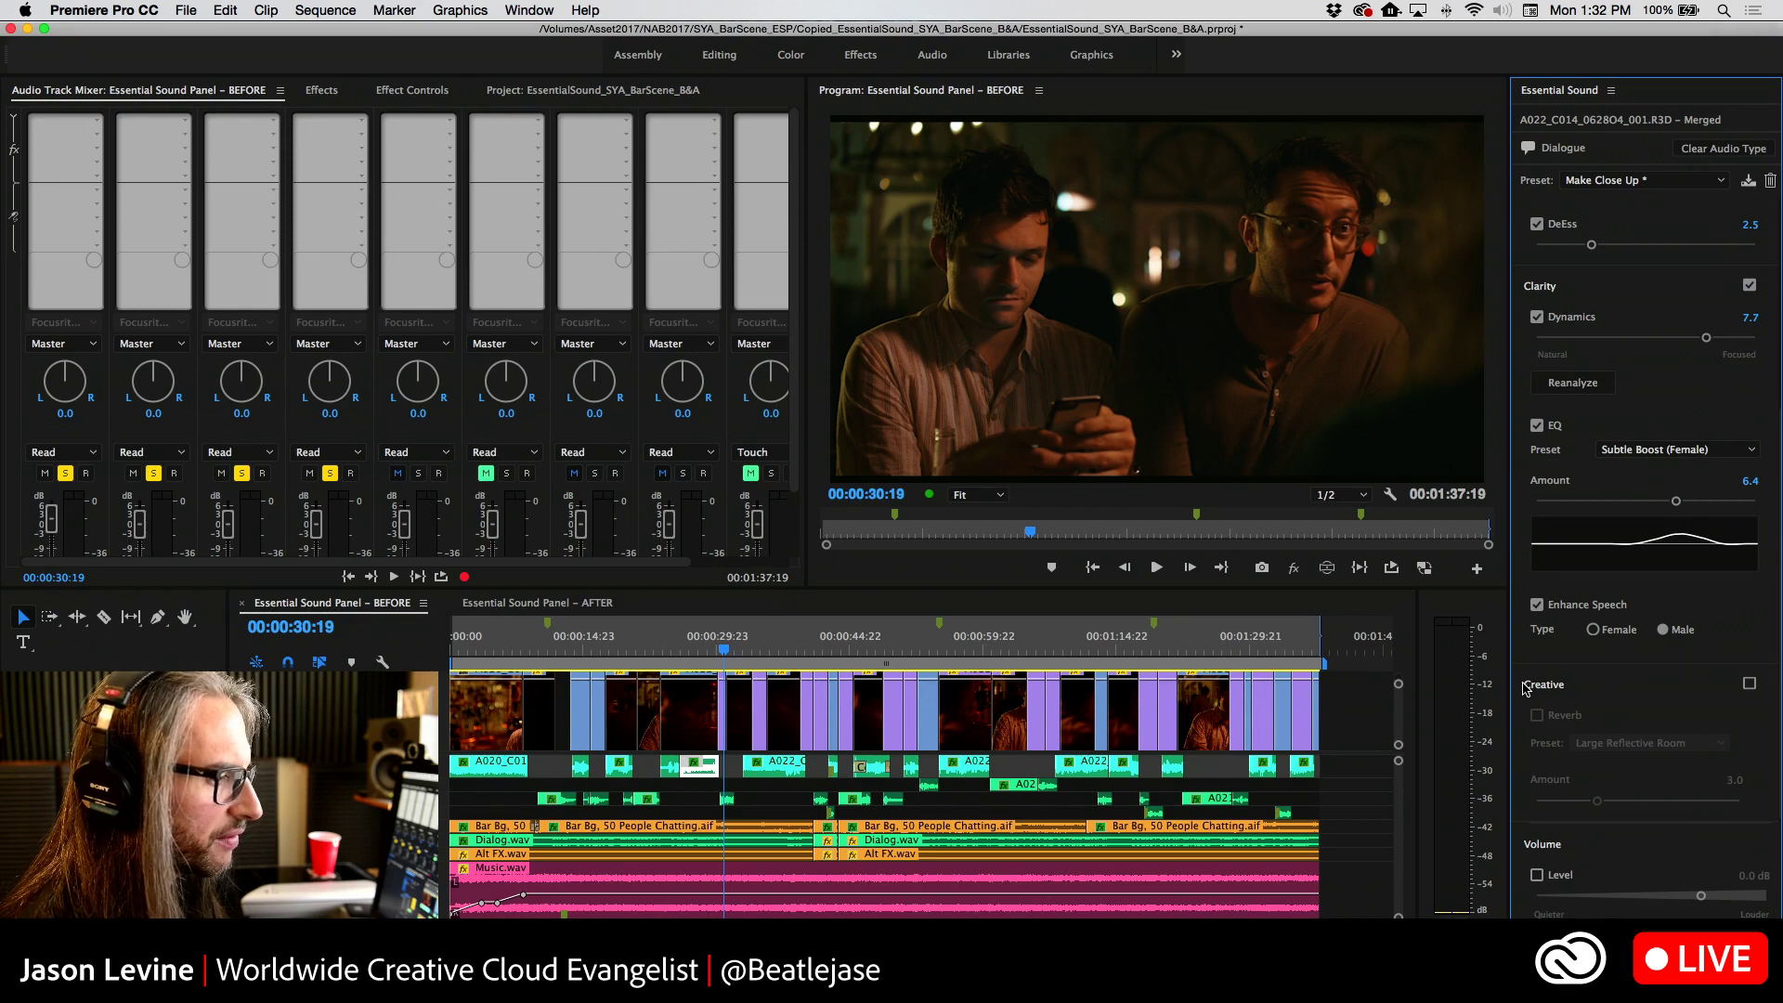
click(1749, 685)
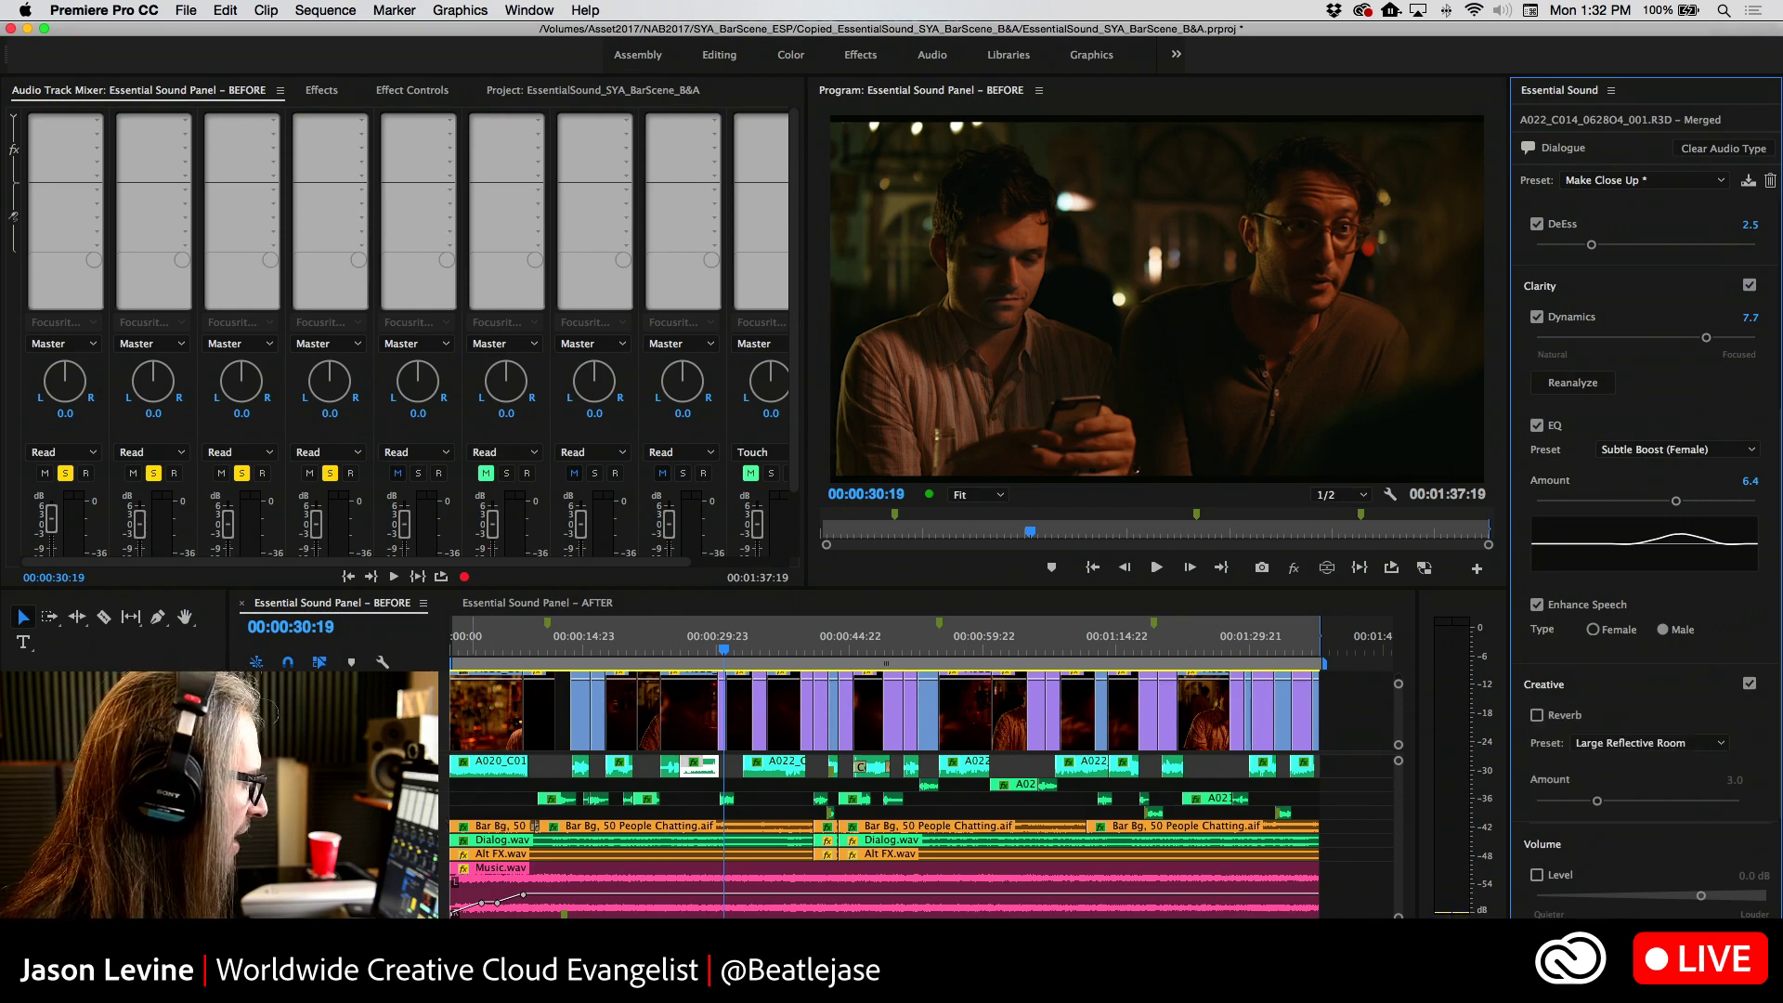
Unsolo the dialogue tracks, solo the background ambience track, and select all its Bar Bg, 50 People Chatting clips
click(370, 813)
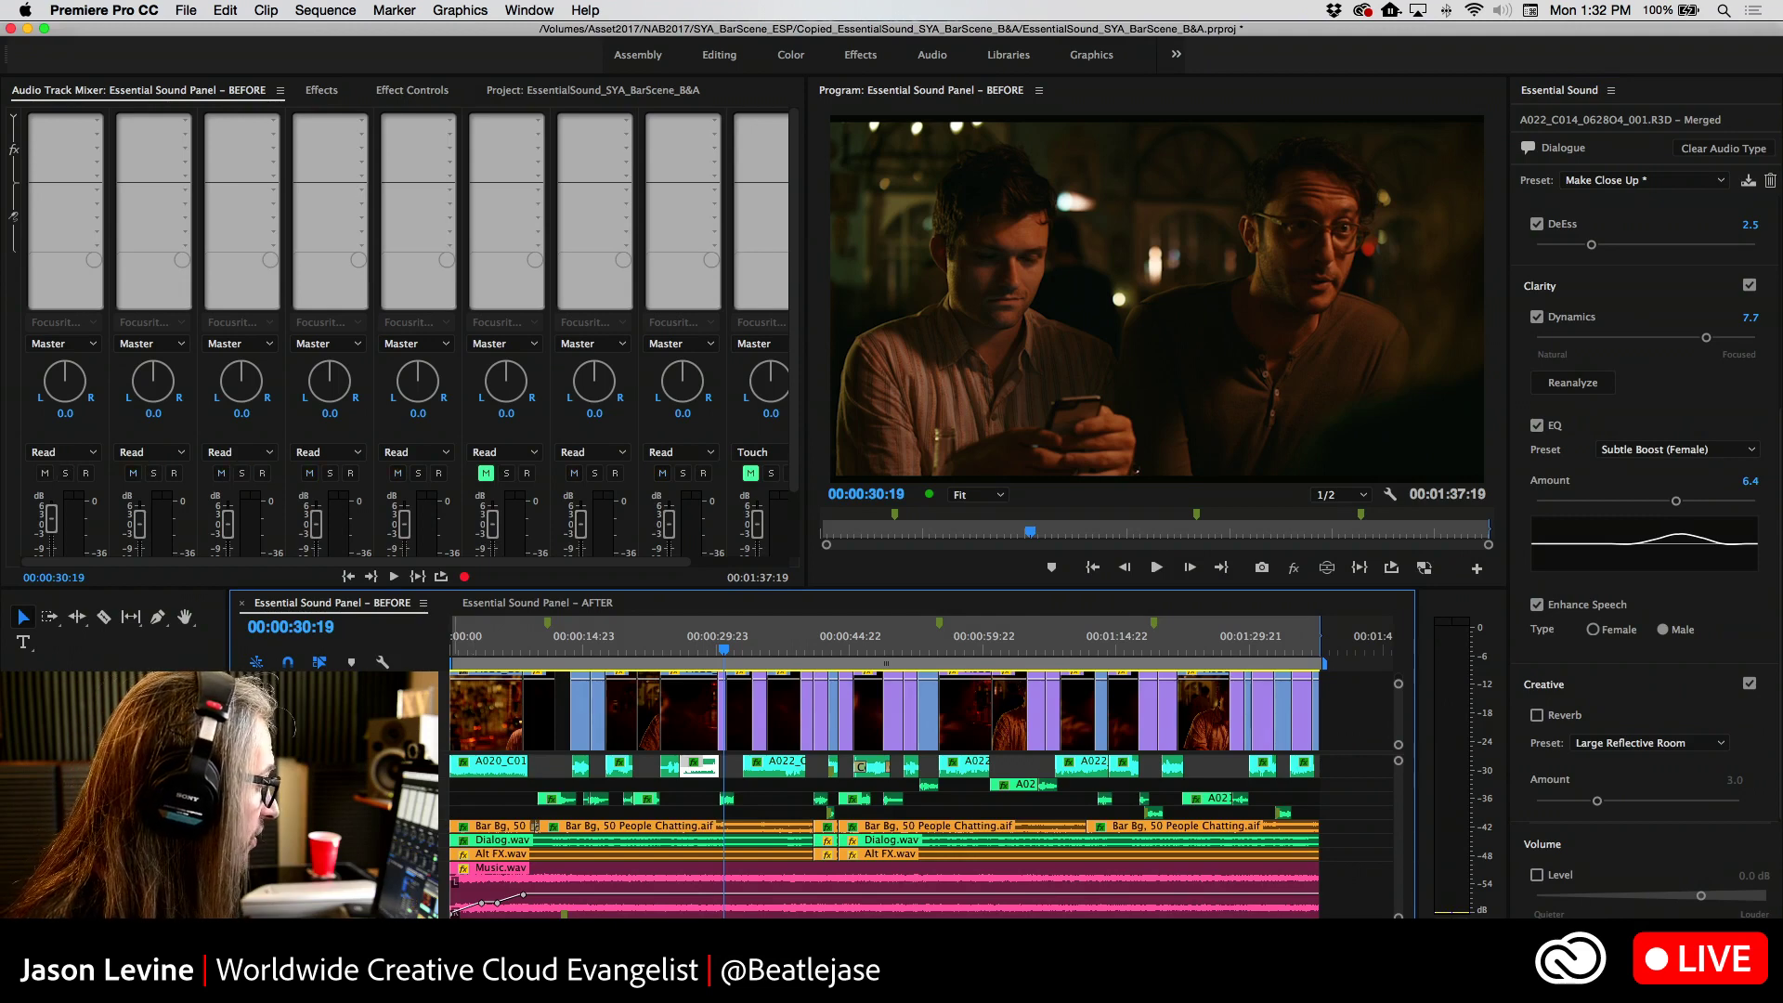
scroll(369, 825, up, 5)
scroll(612, 831, down, 3)
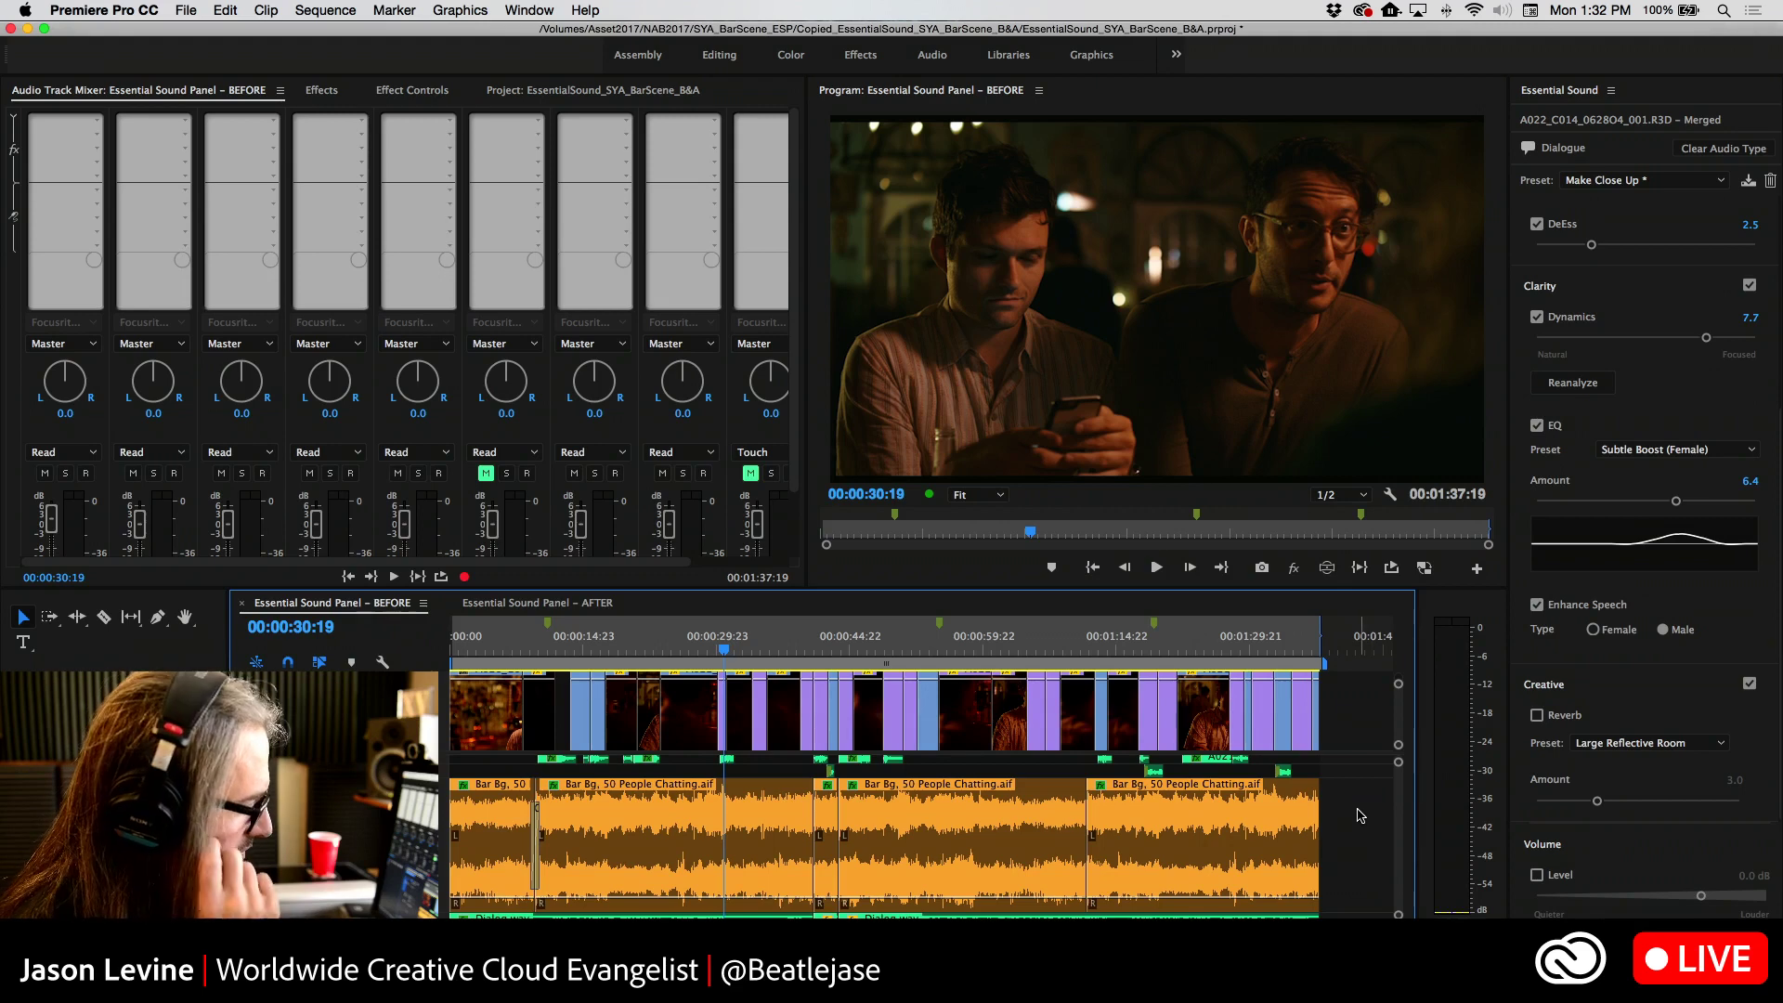
click(1359, 816)
drag(1346, 825, 460, 859)
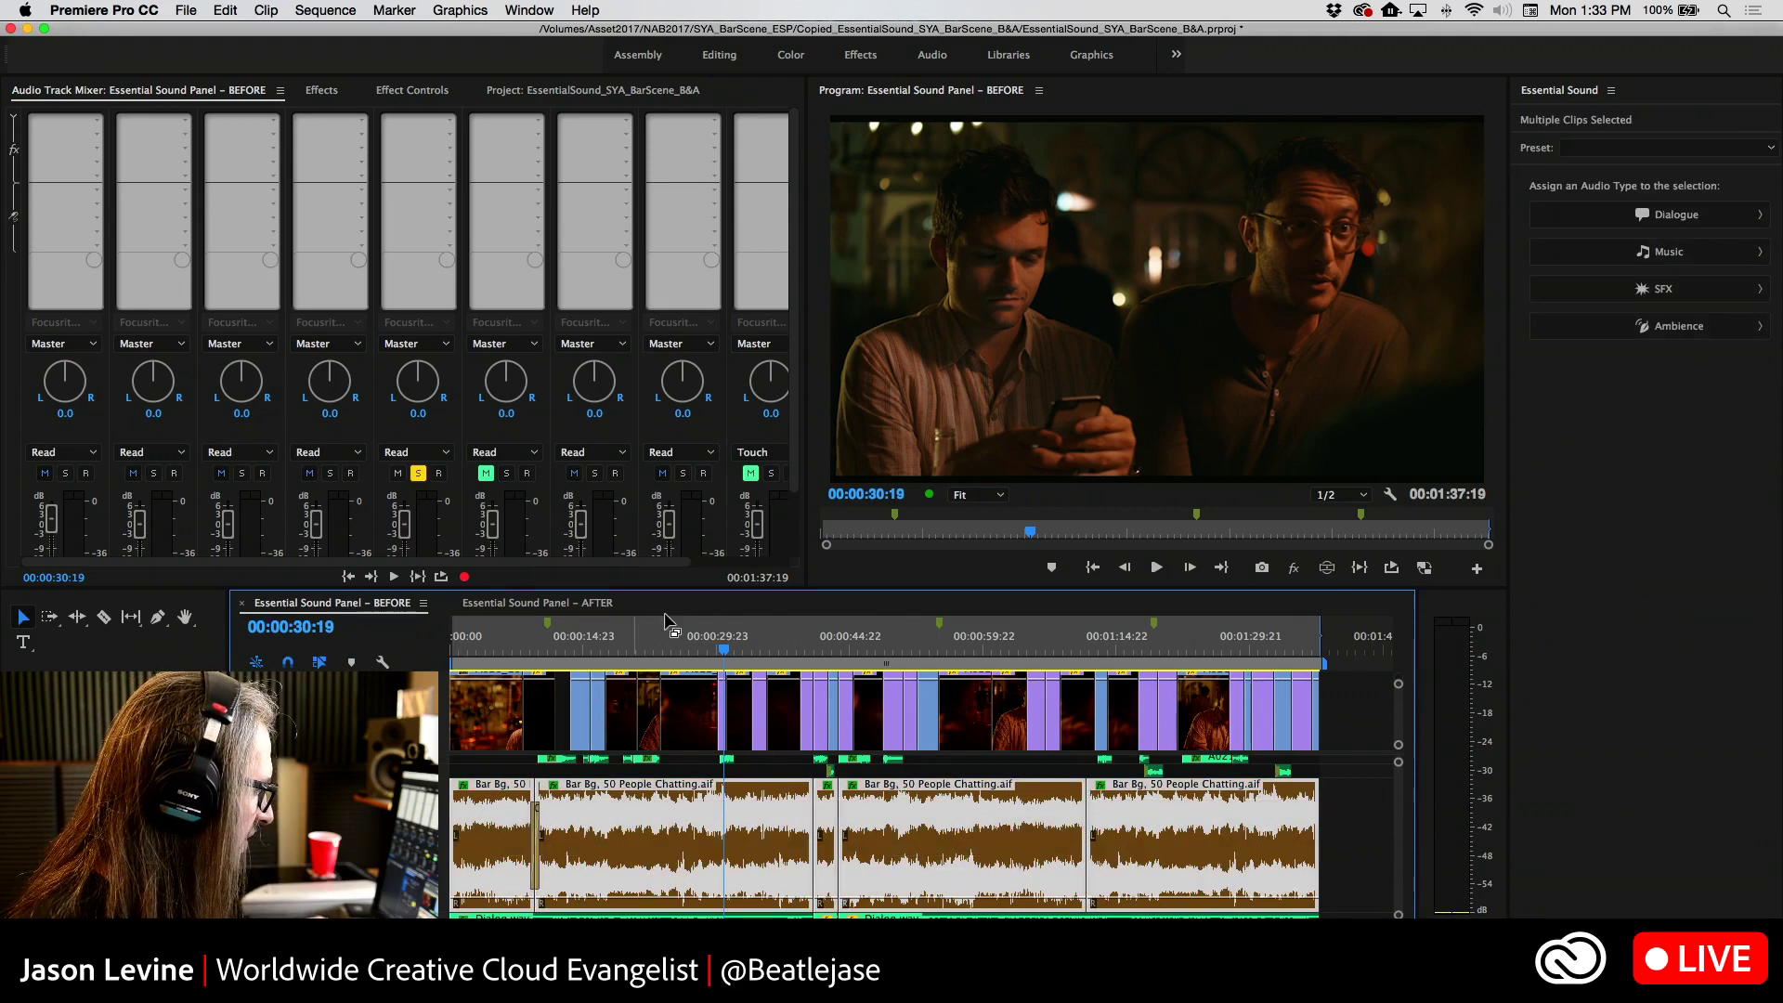
Audition the soloed bar background ambience from 00:00:10:08
drag(724, 651, 544, 653)
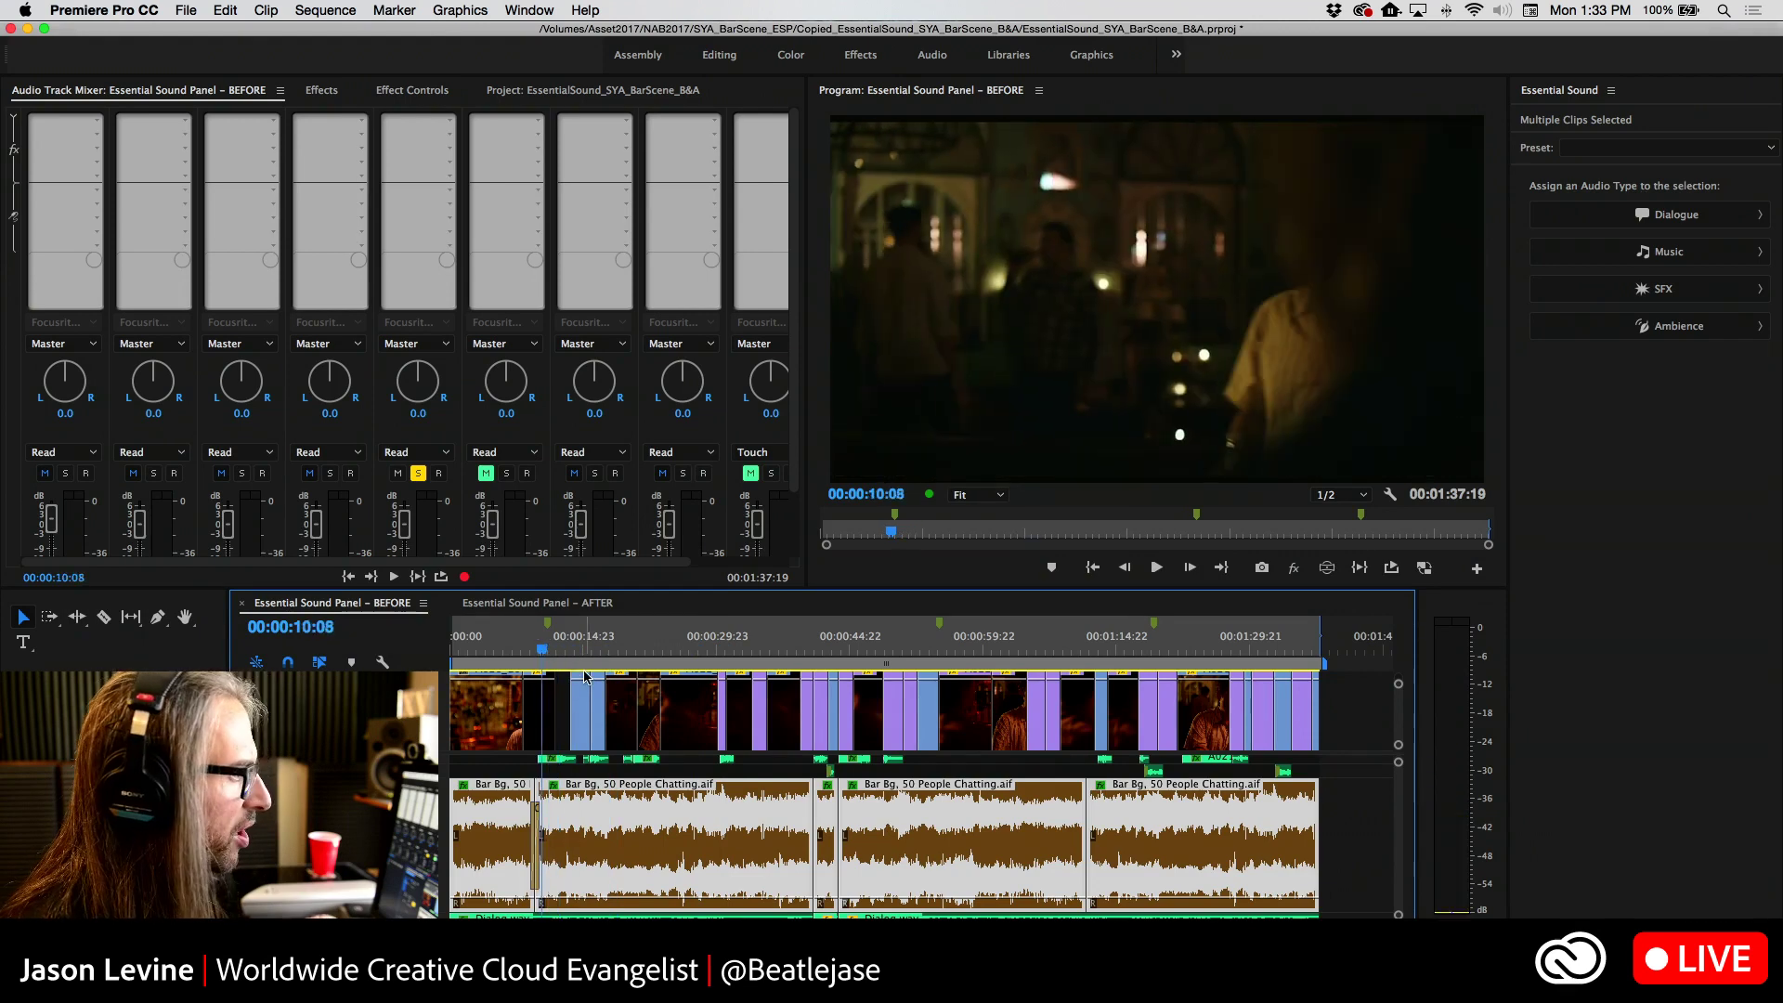
key(space)
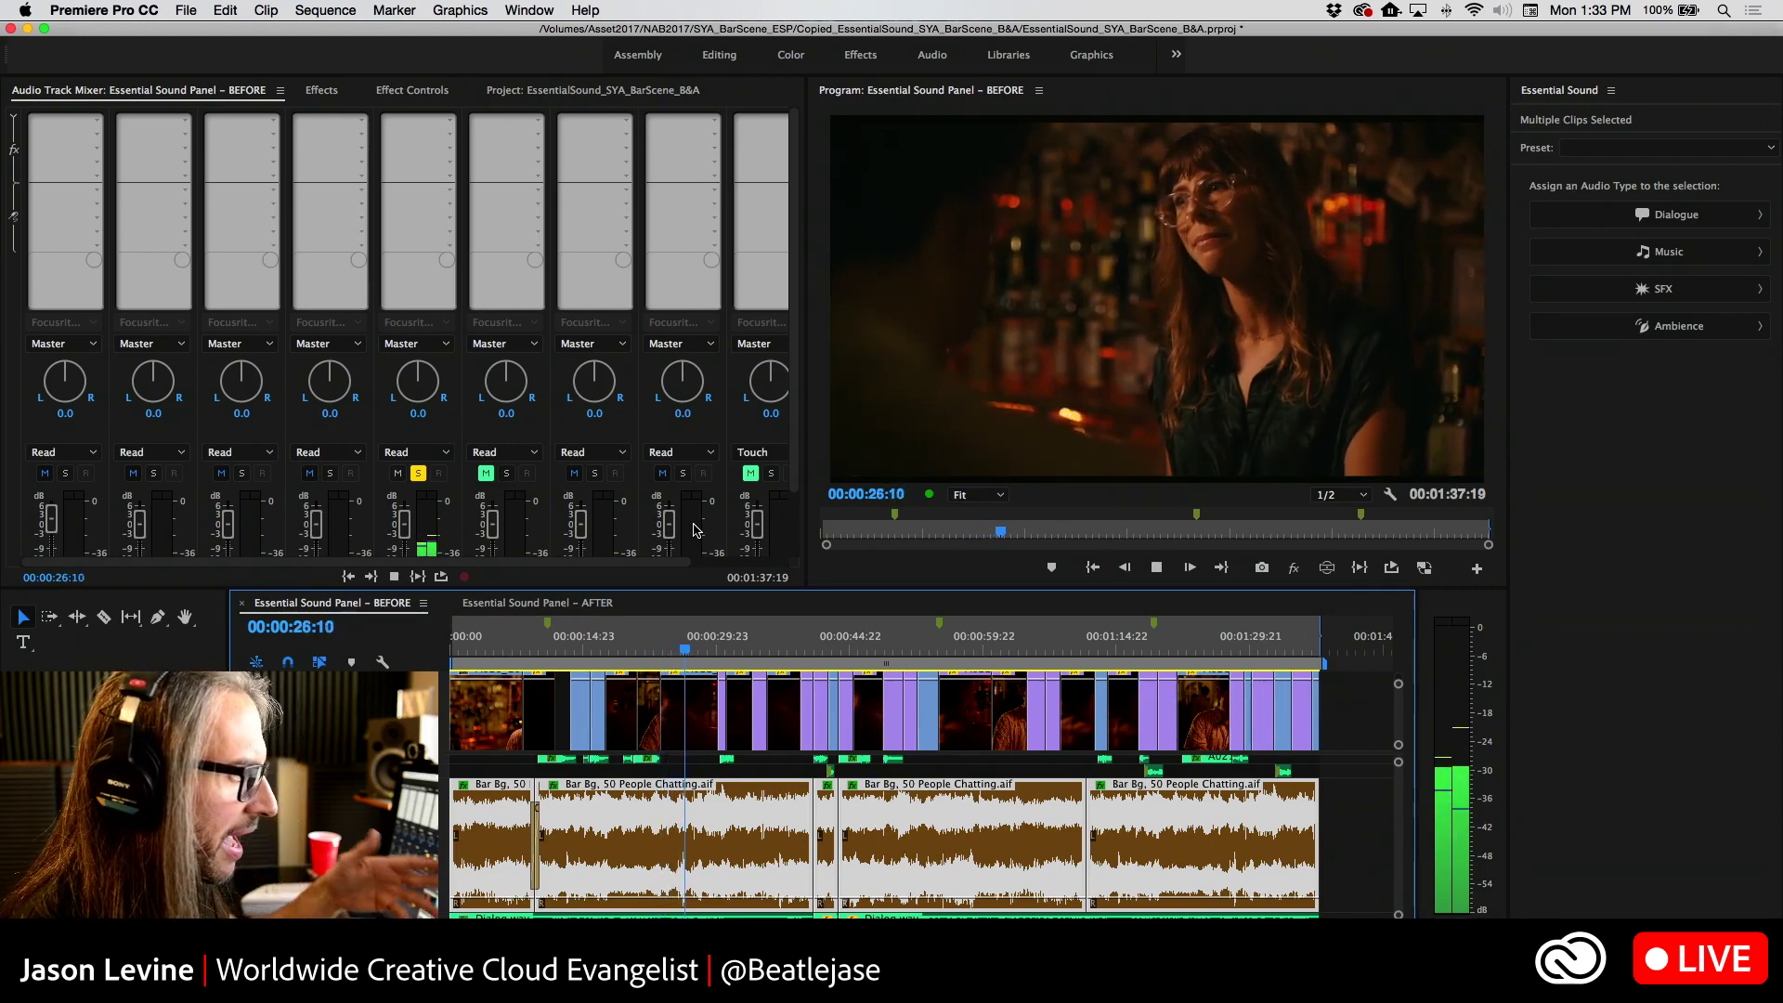
key(space)
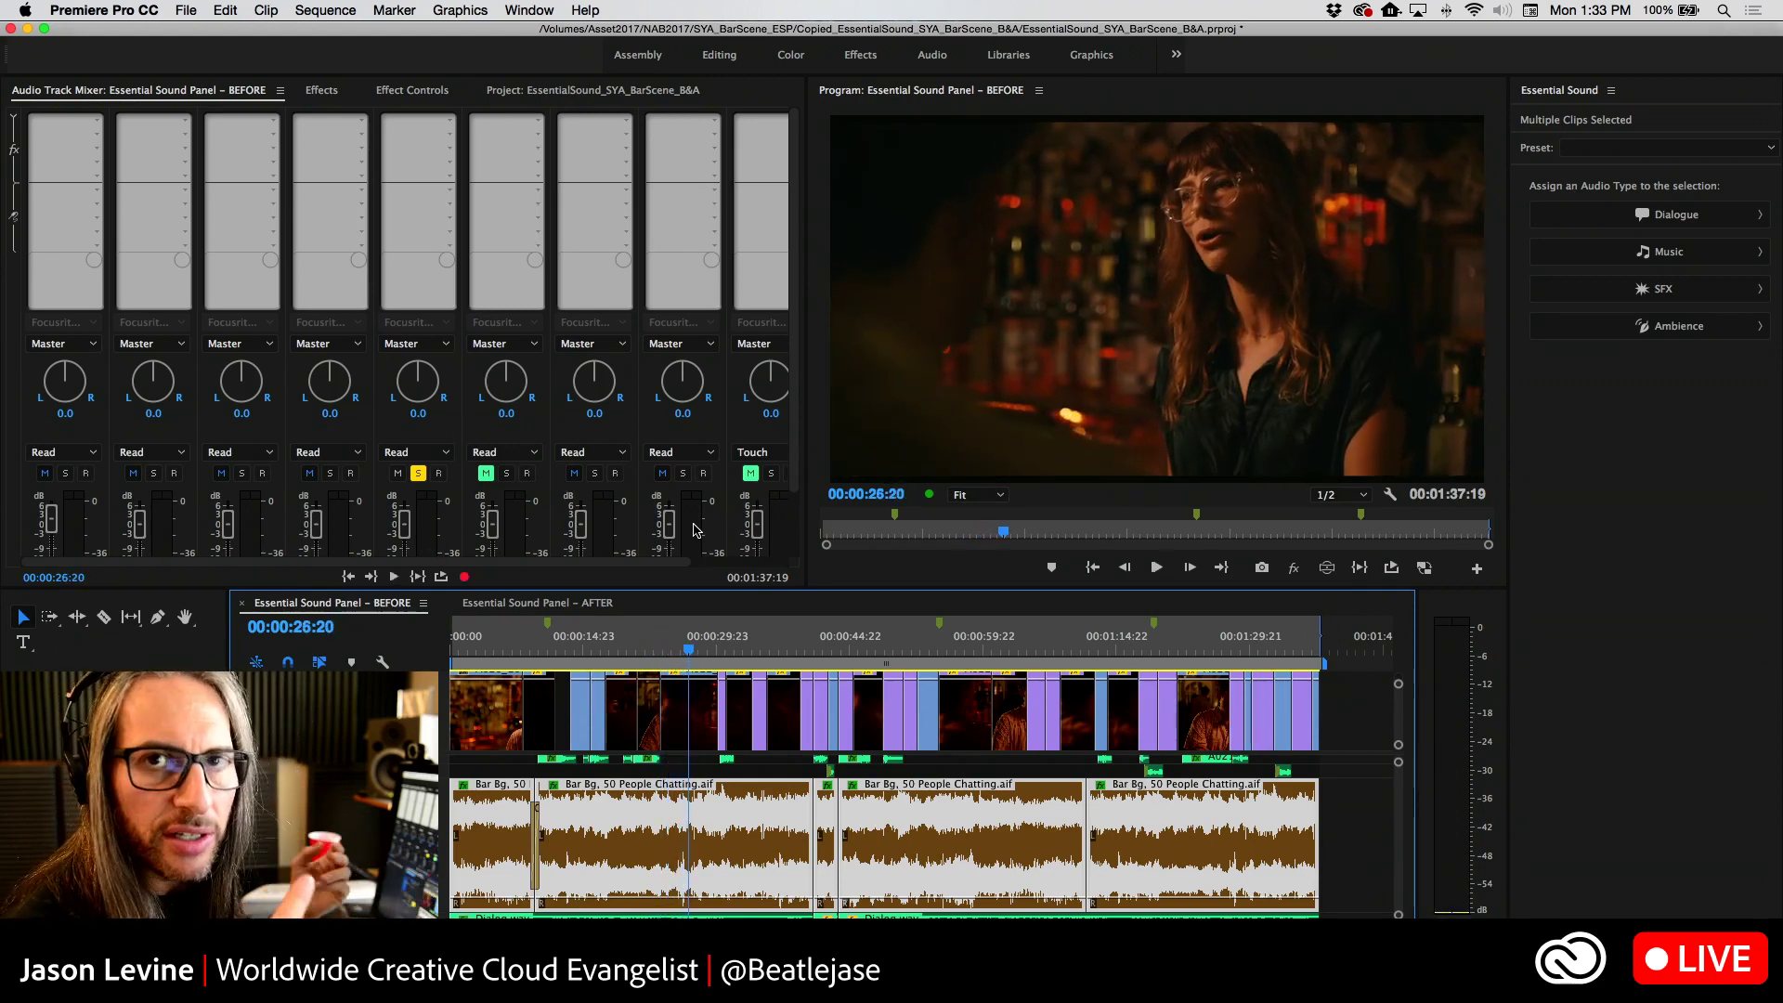
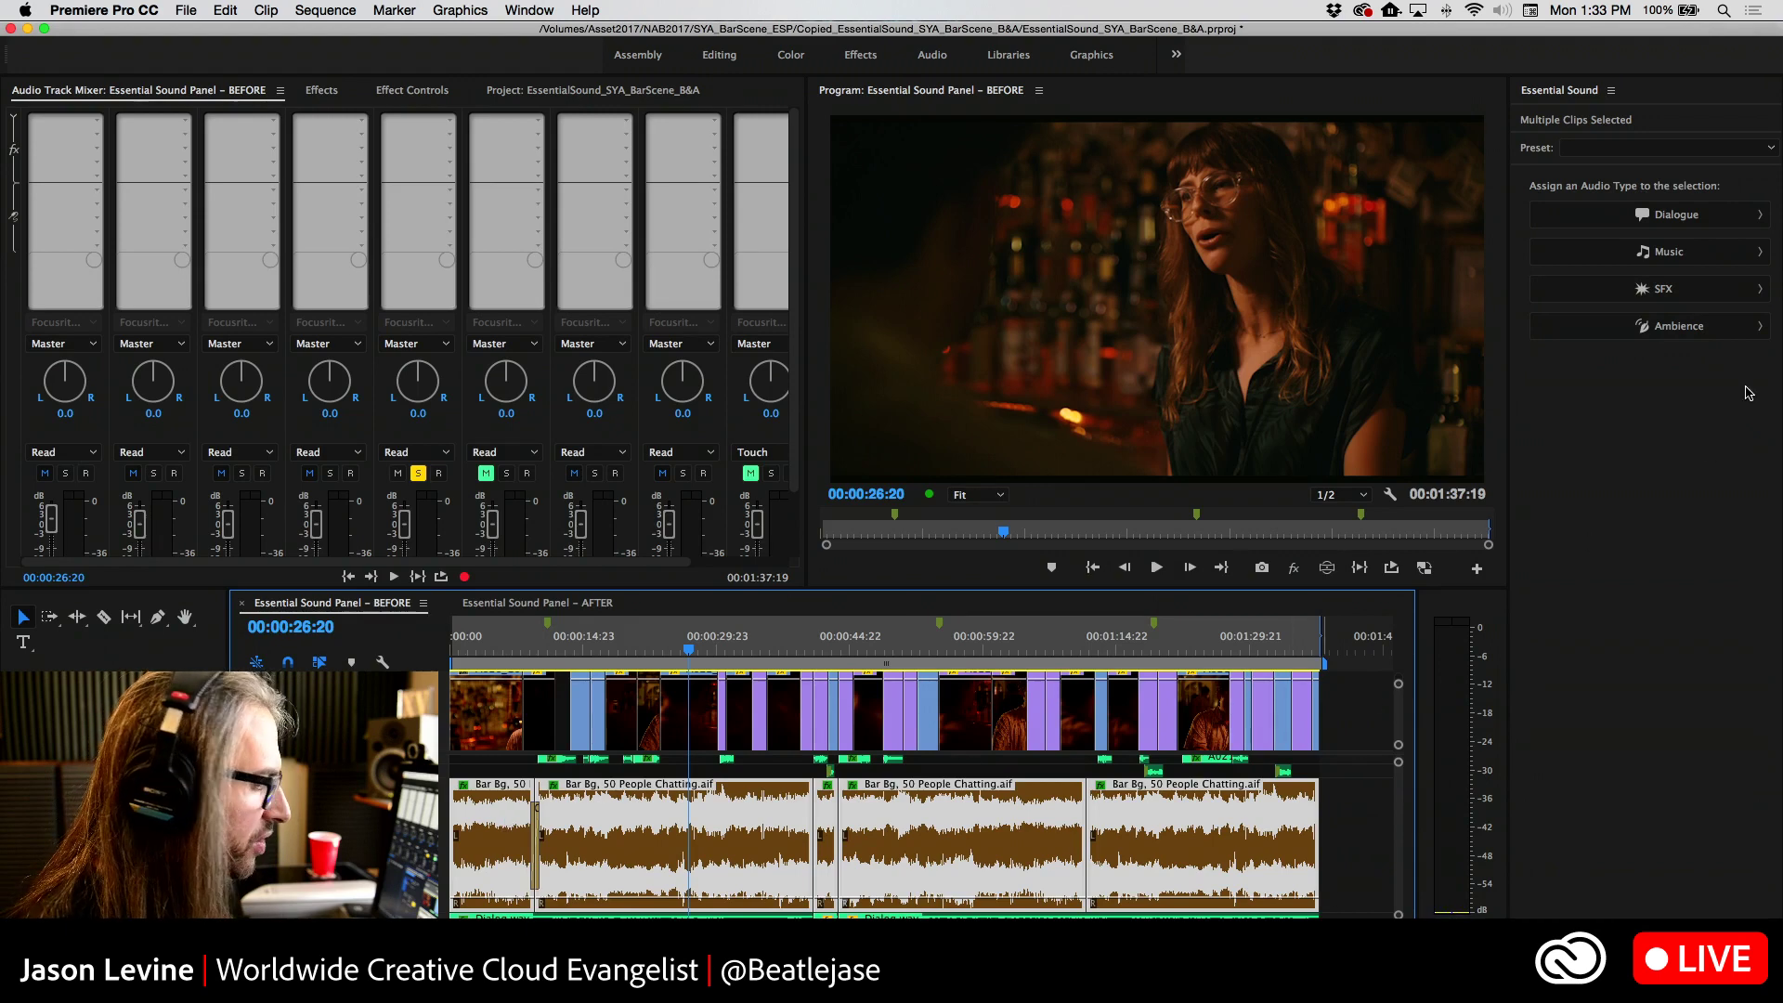
Assign the Ambience audio type to the selected background clips and expand their Loudness and Stereo Width settings
click(1746, 327)
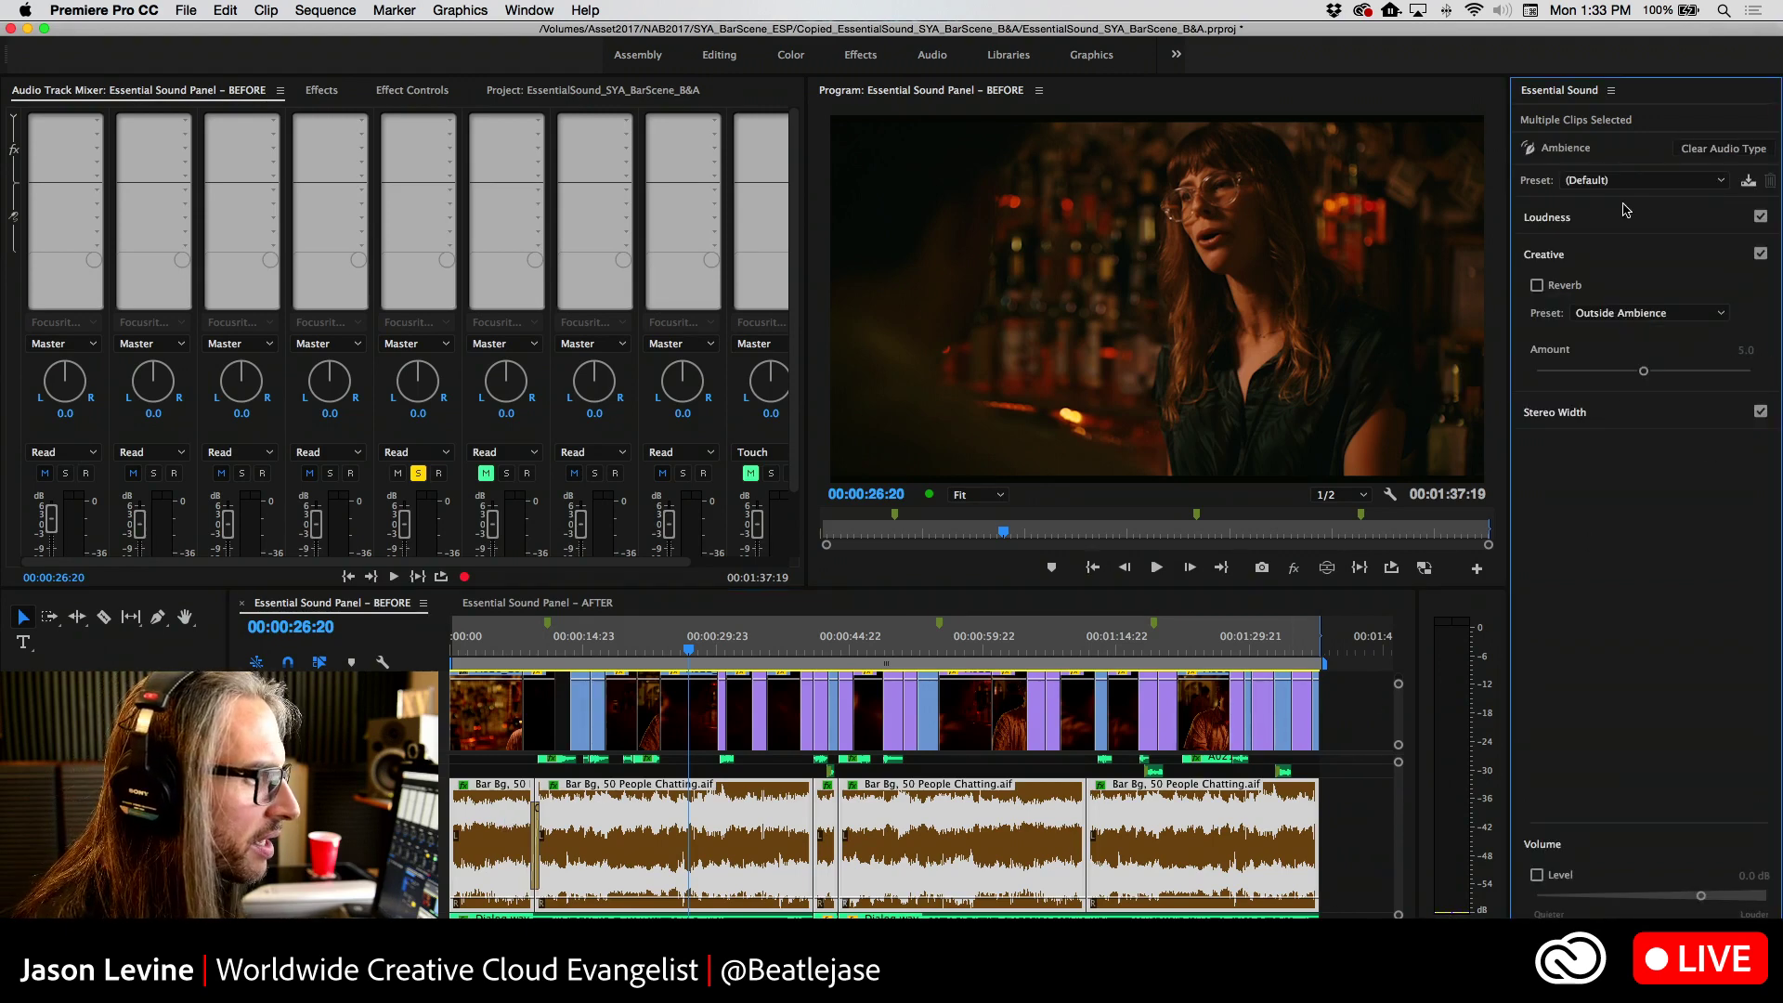
click(1639, 217)
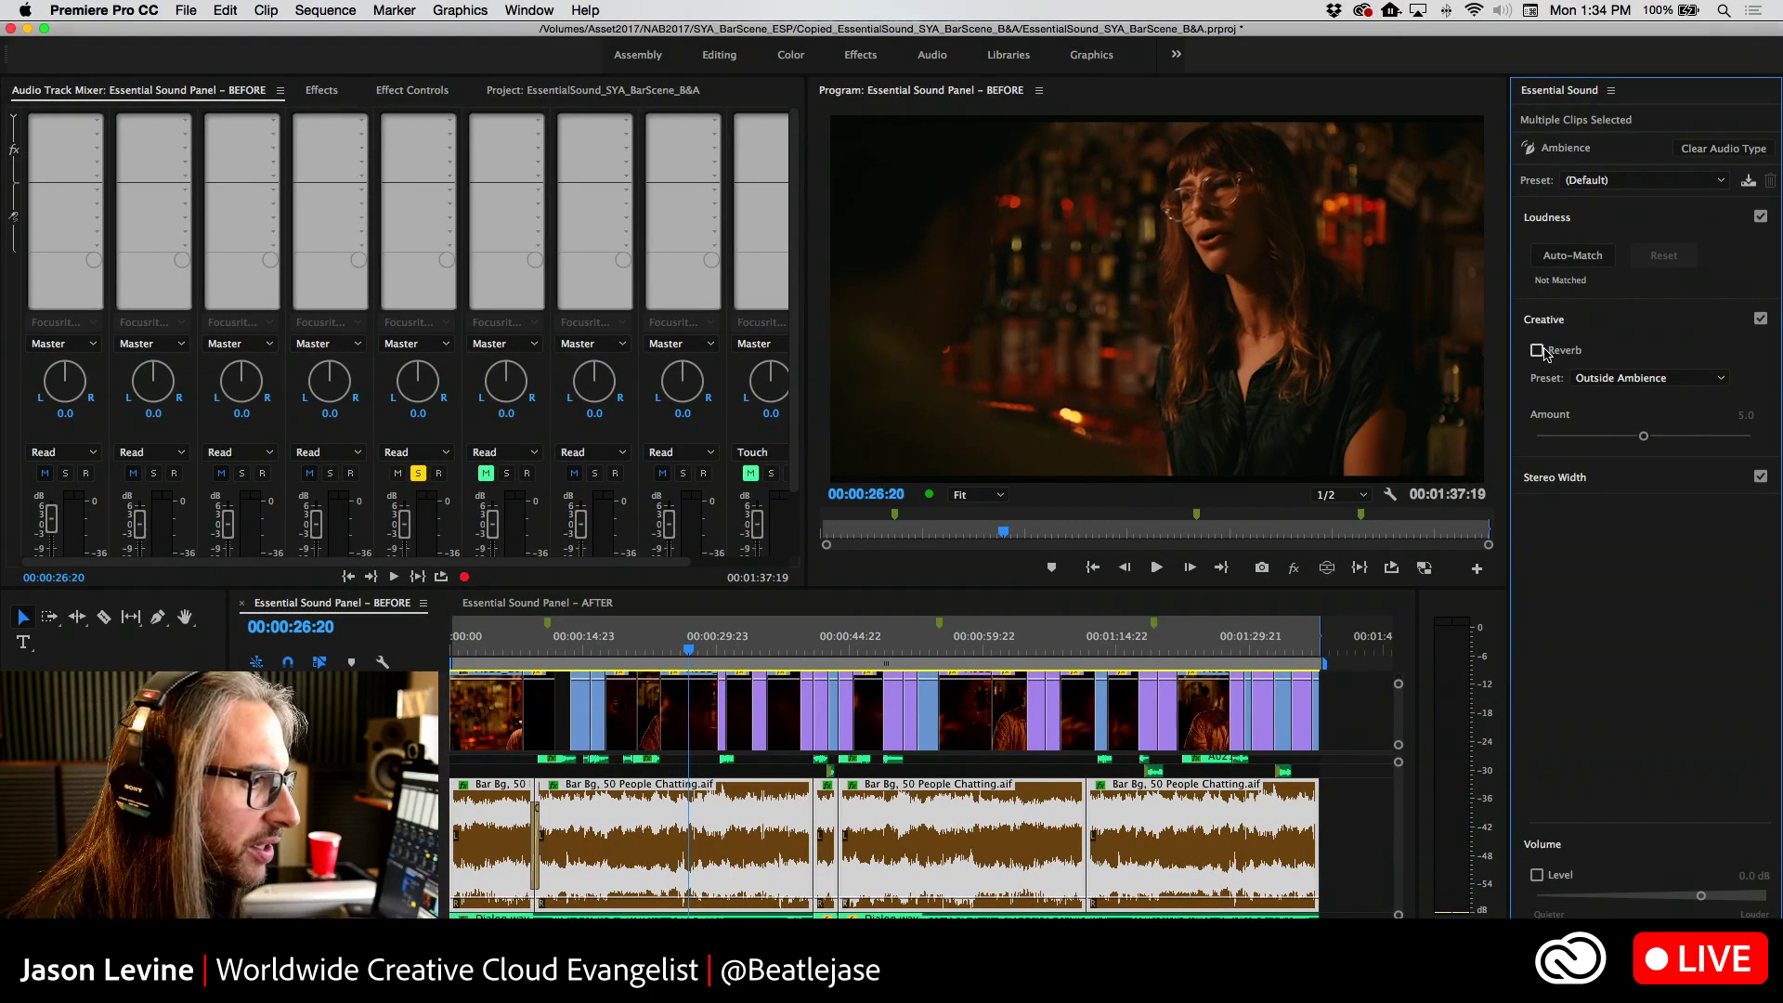
click(1653, 485)
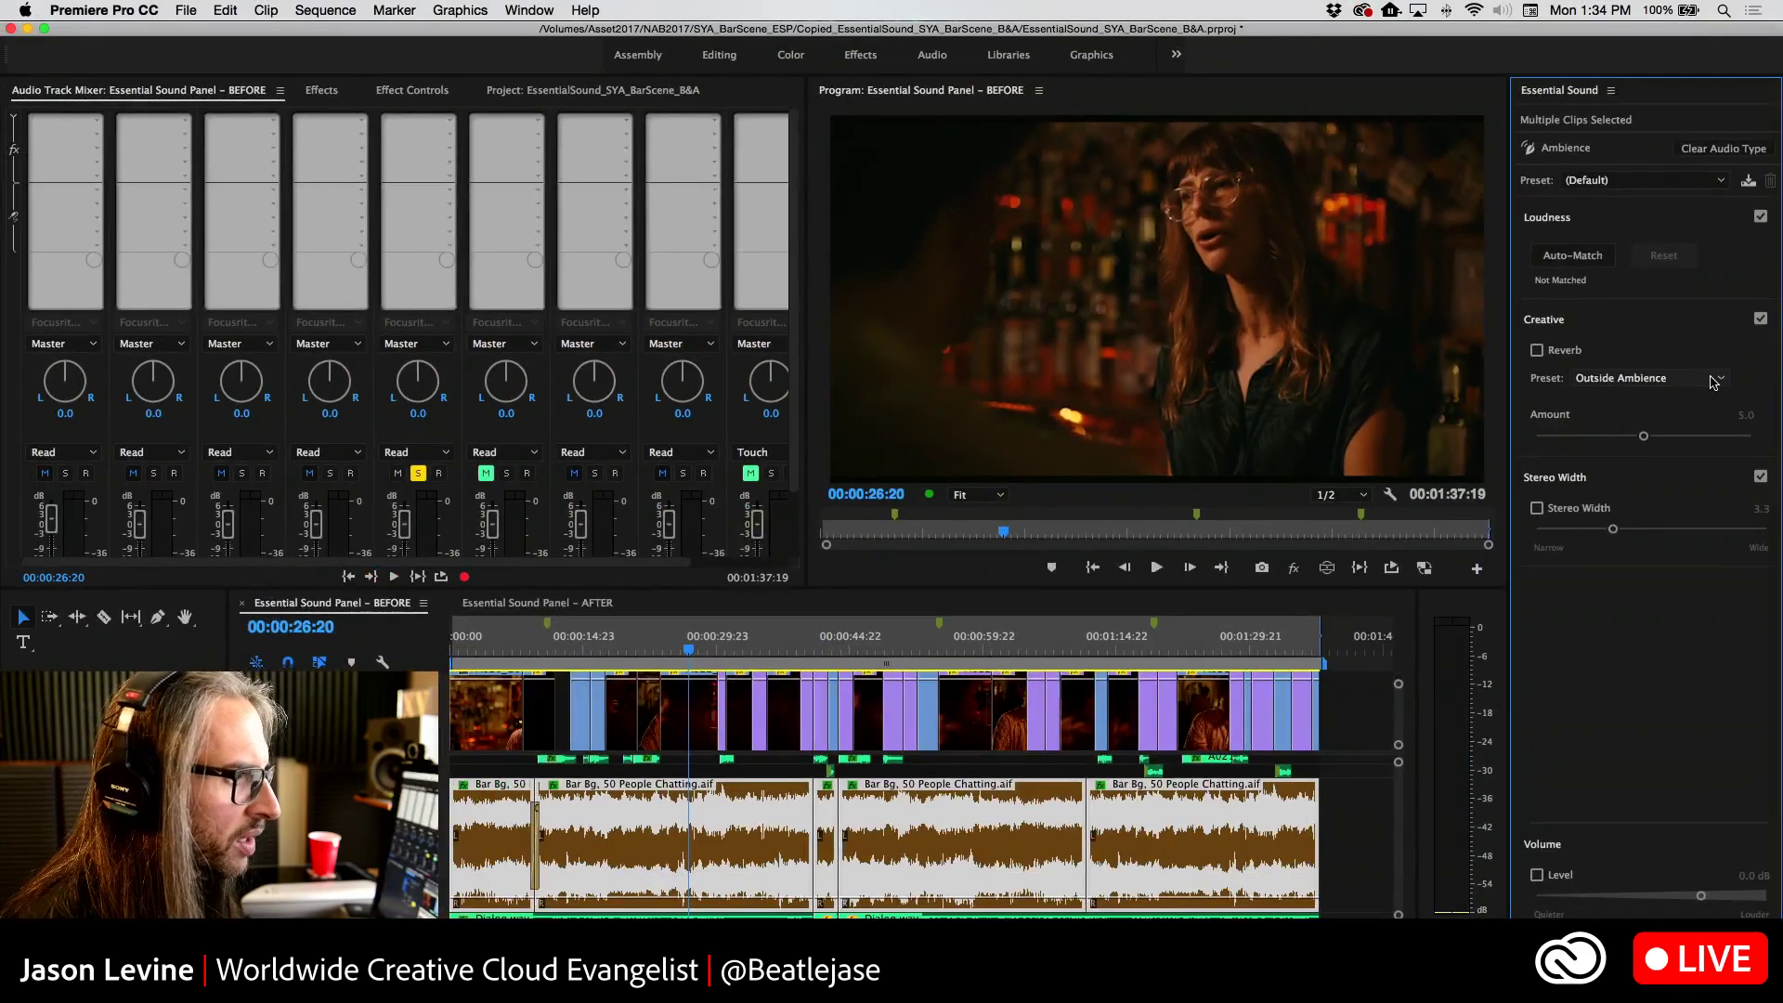
Apply the Large Room Ambience reverb preset to the background clips and set its amount to 0.0
click(1597, 351)
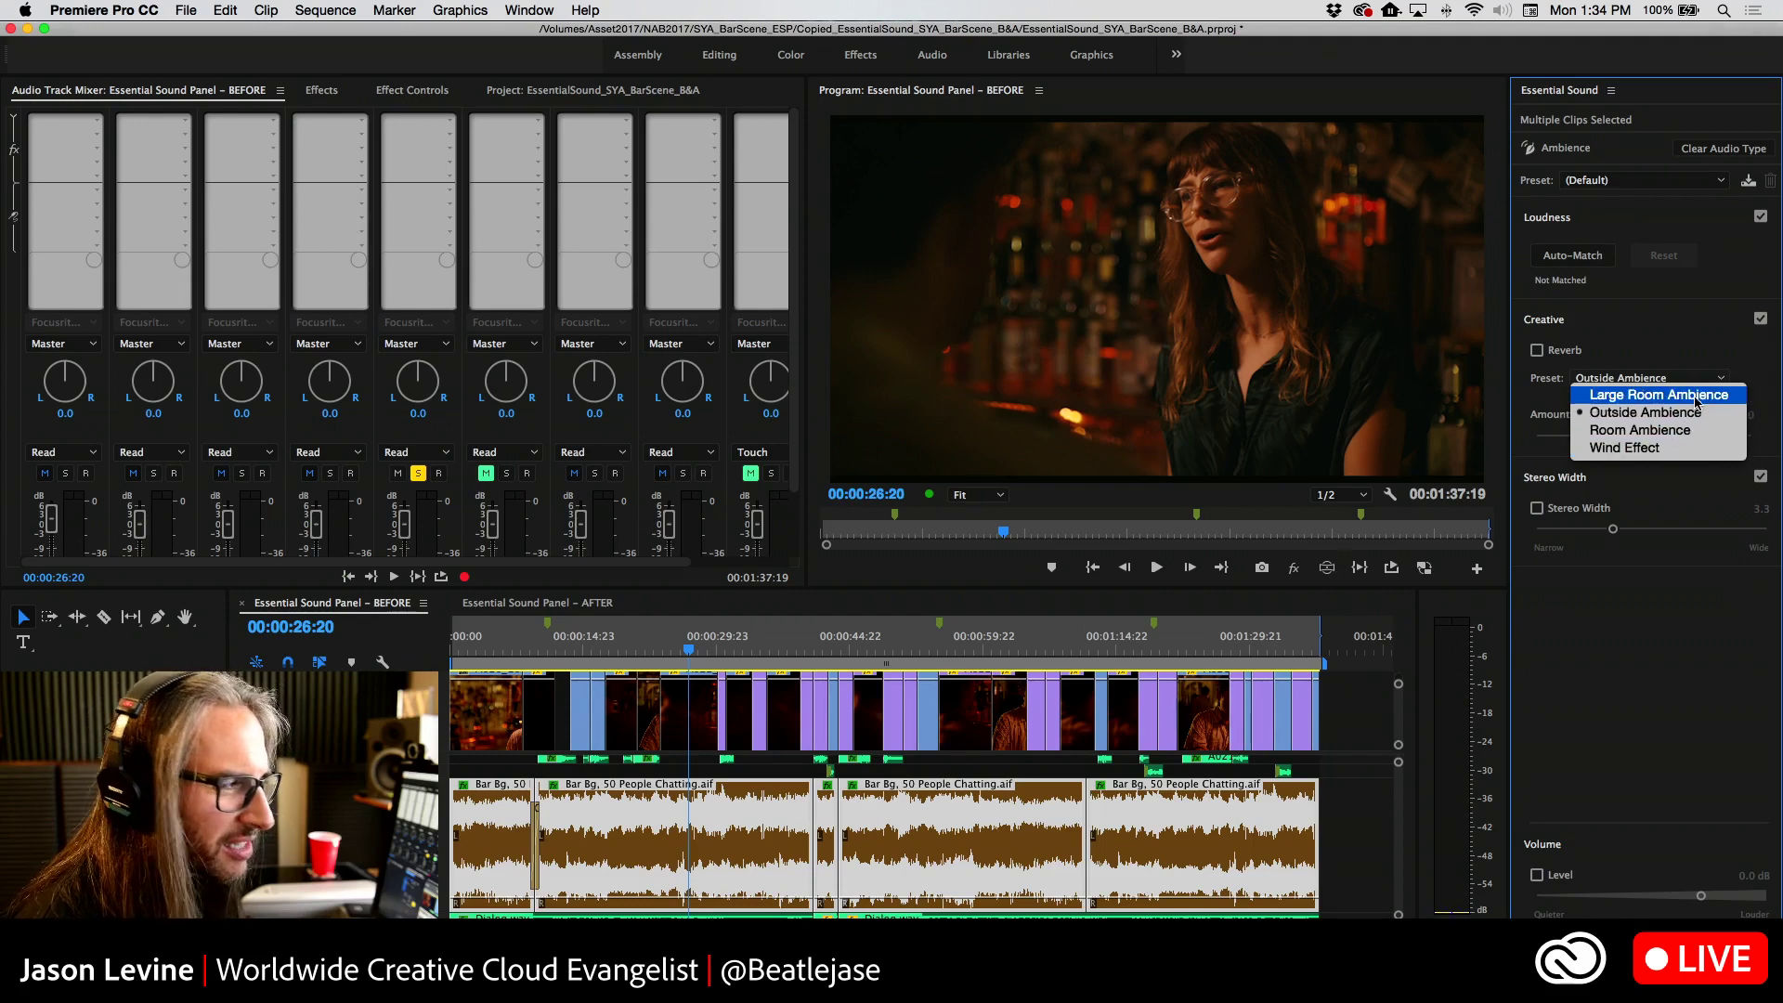
click(1698, 395)
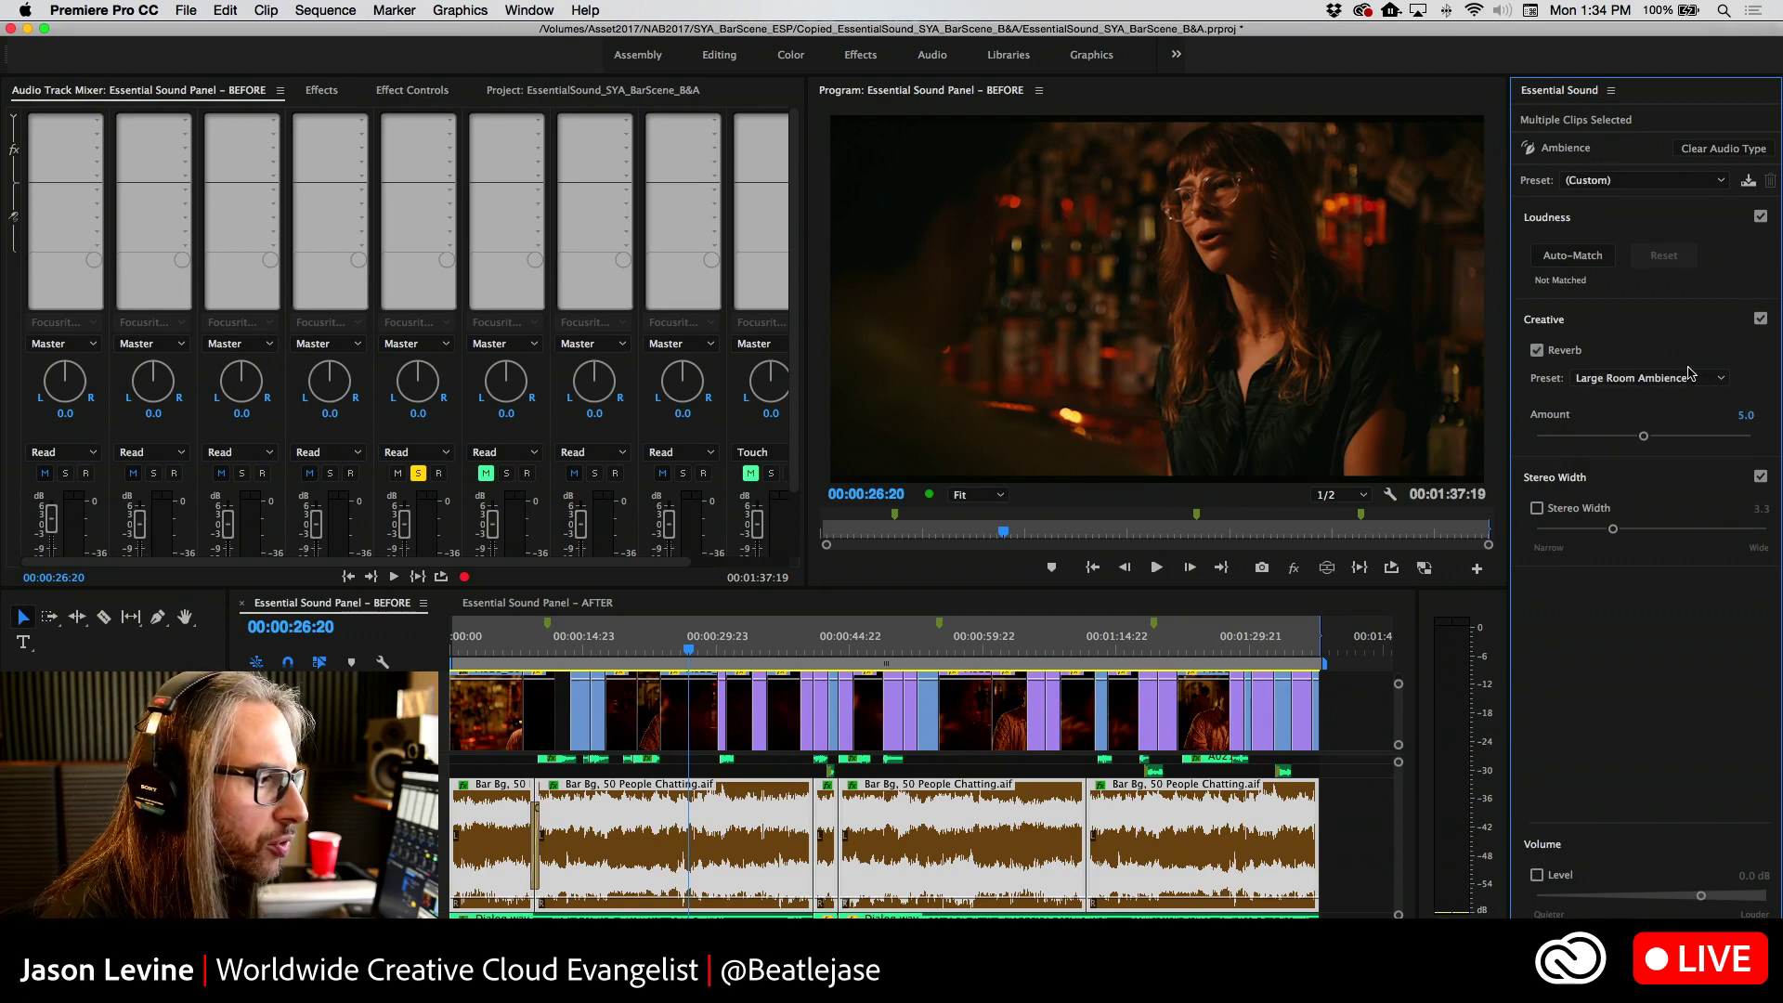
drag(1644, 435, 1486, 443)
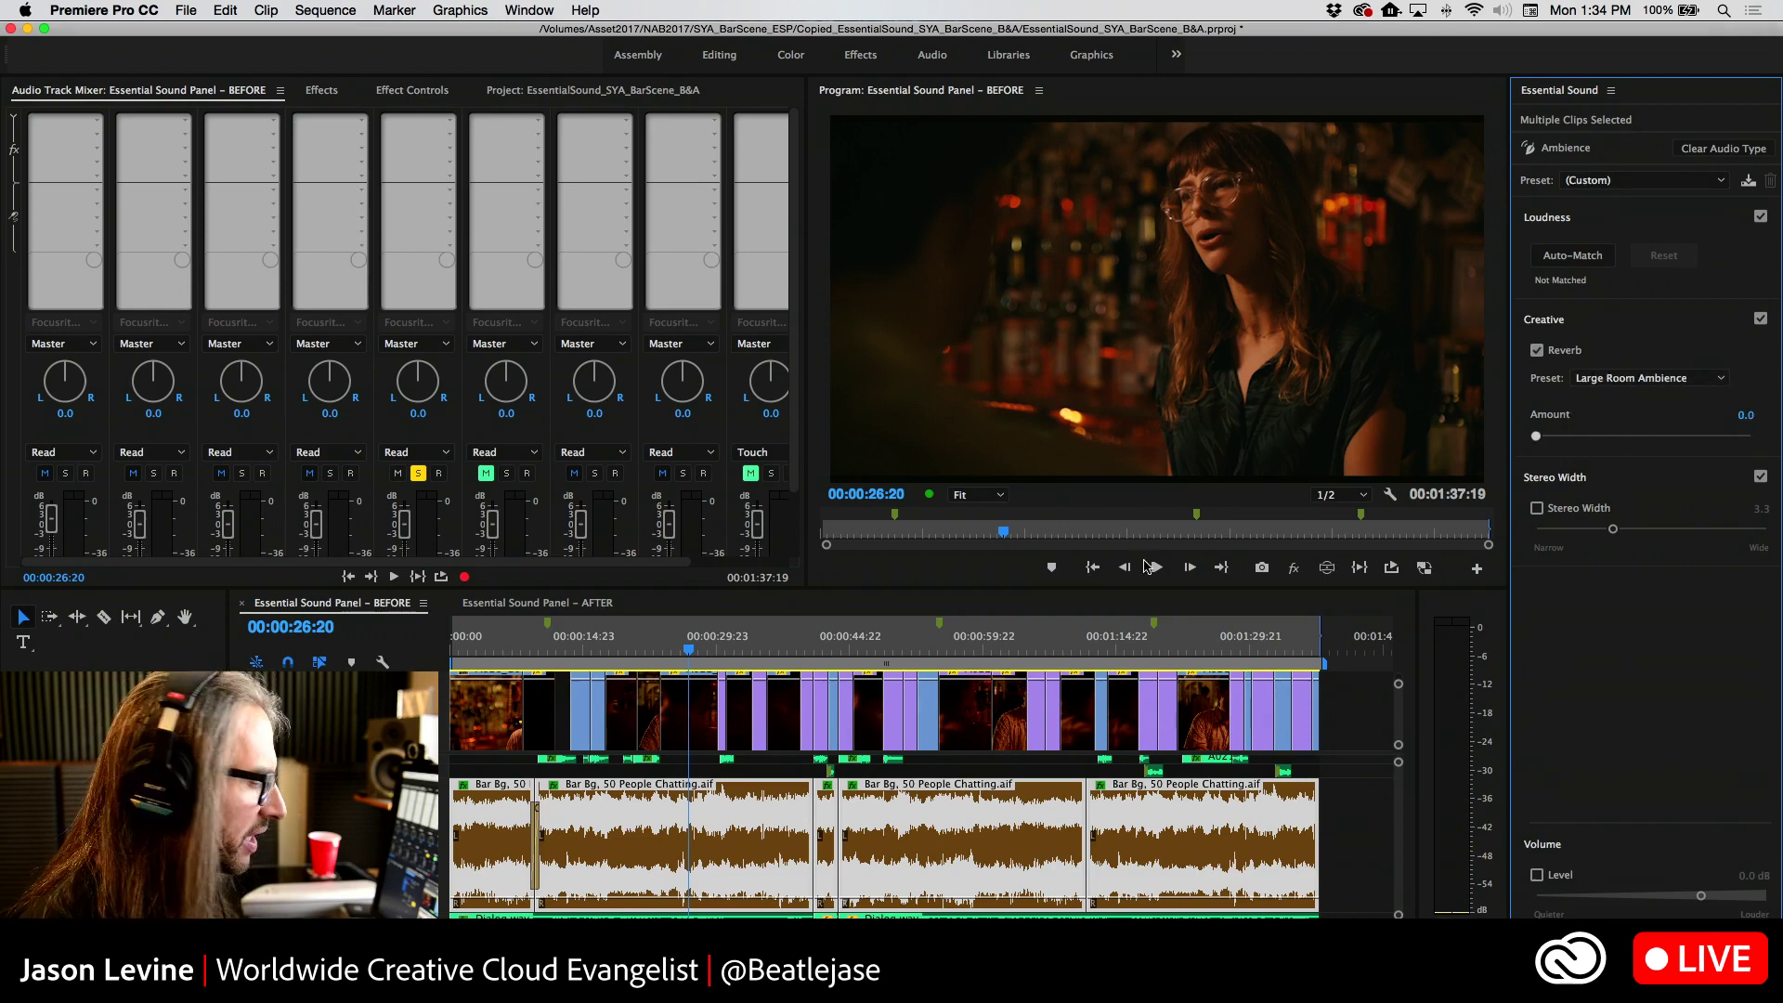
Place the playhead at 00:00:10:10 and look at Effect Controls for the selected ambience clips
drag(657, 653, 541, 653)
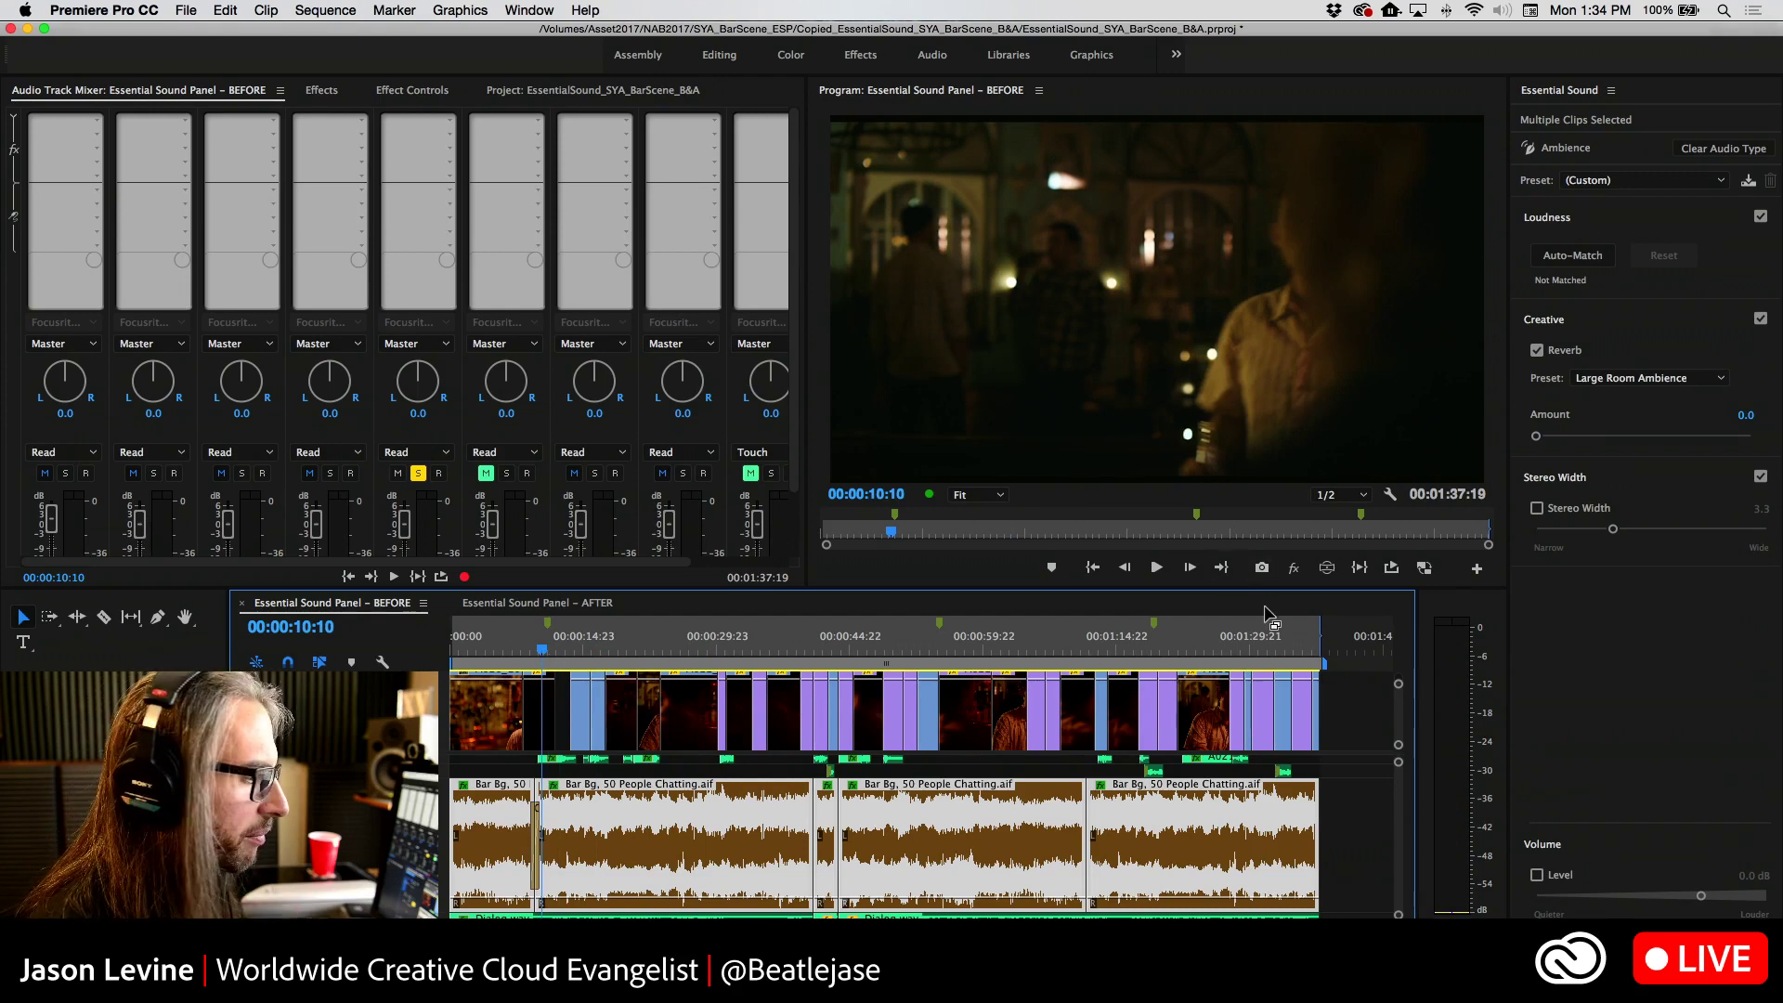
click(383, 89)
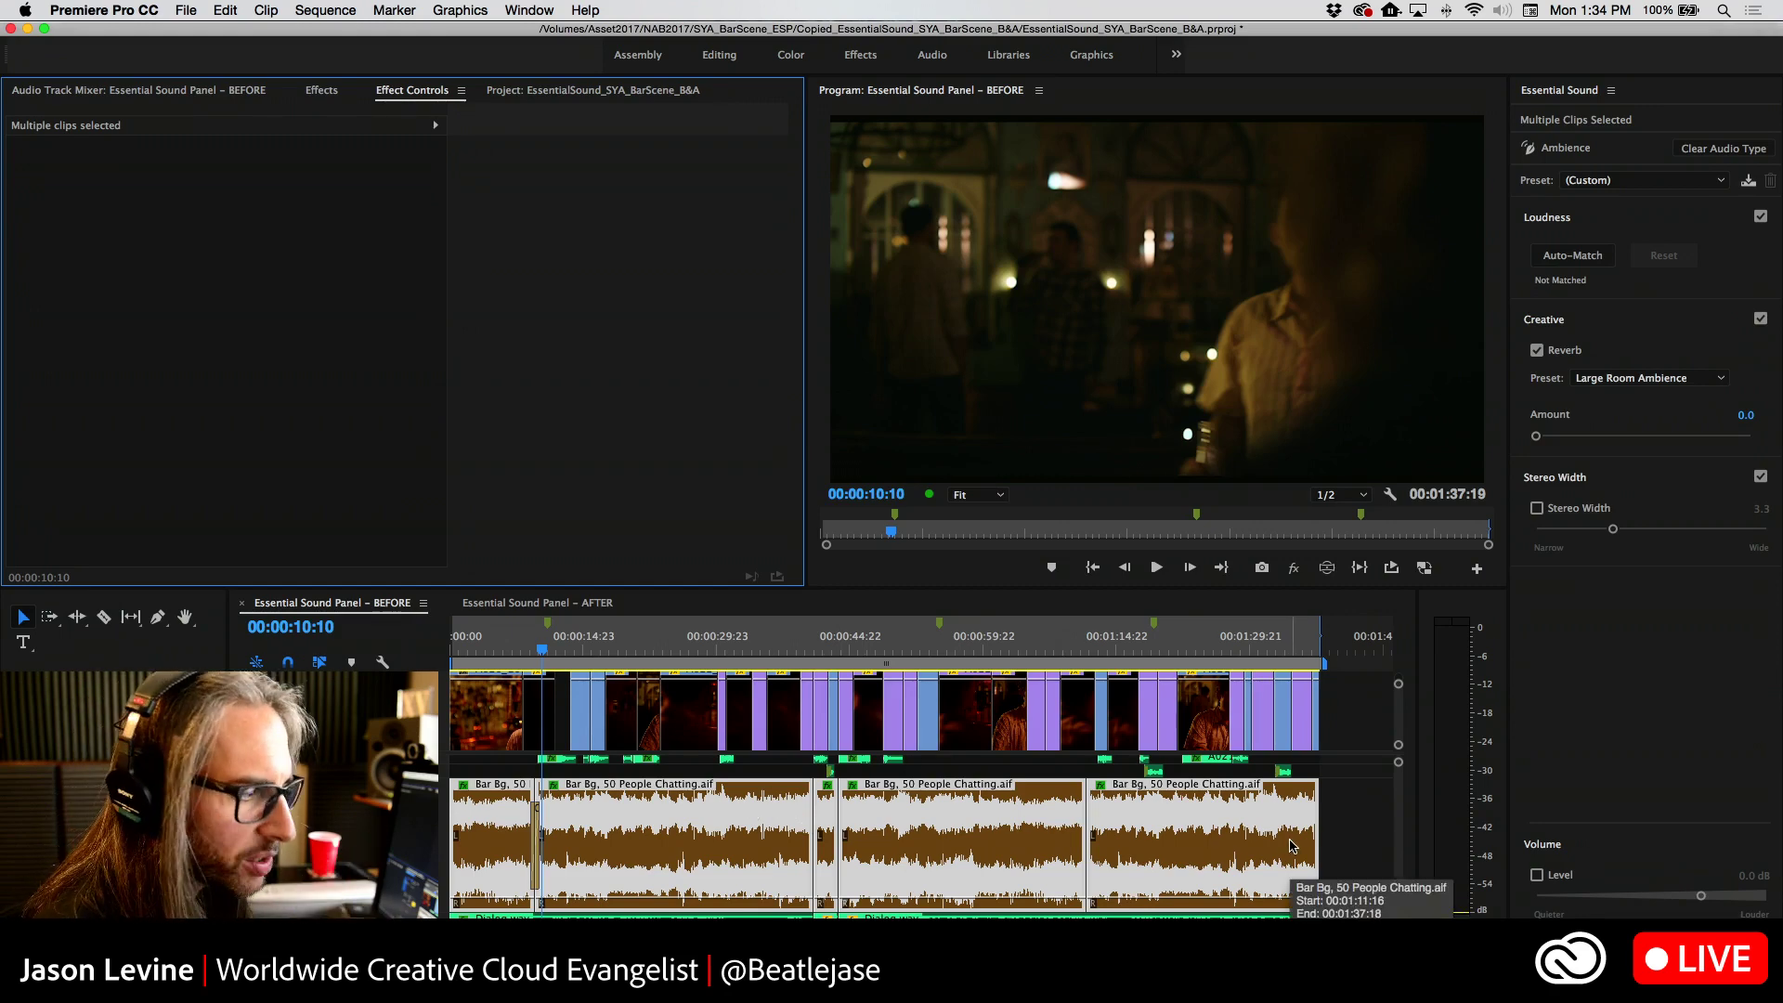
click(1636, 383)
click(1637, 384)
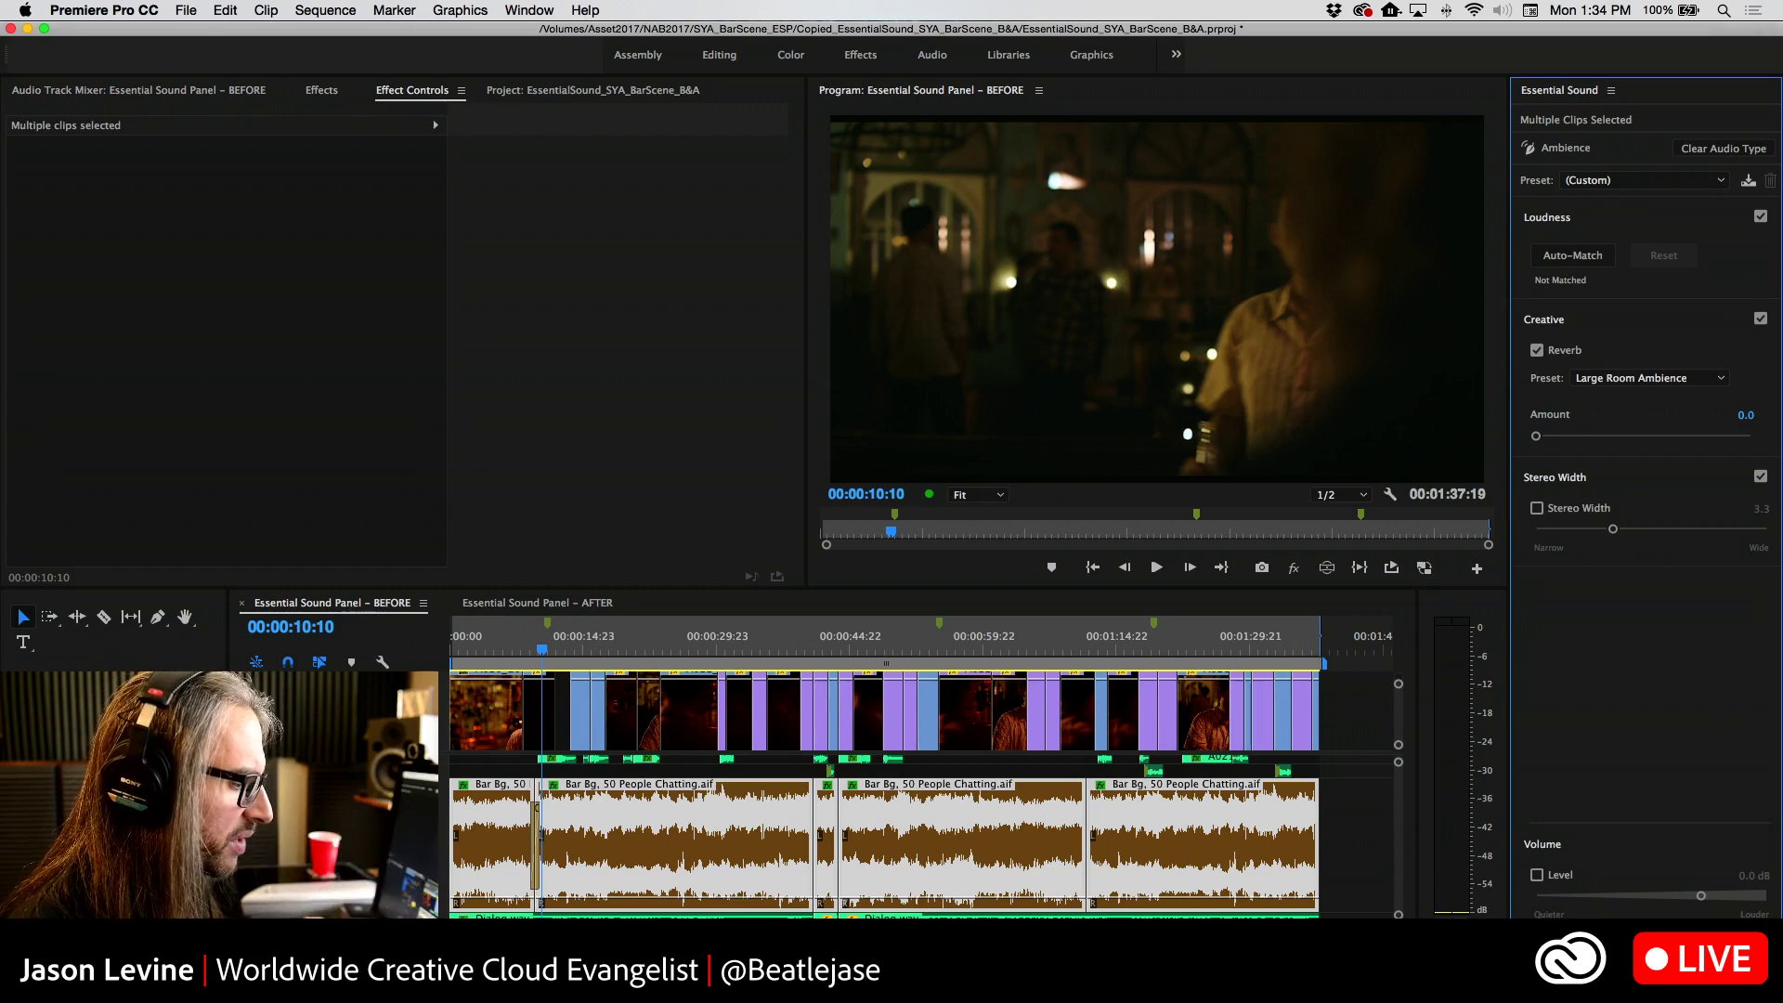
Switch briefly to Focusrite Control, return to Premiere Pro, and play the bar ambience while raising its reverb amount to 6.4
key(super+Tab)
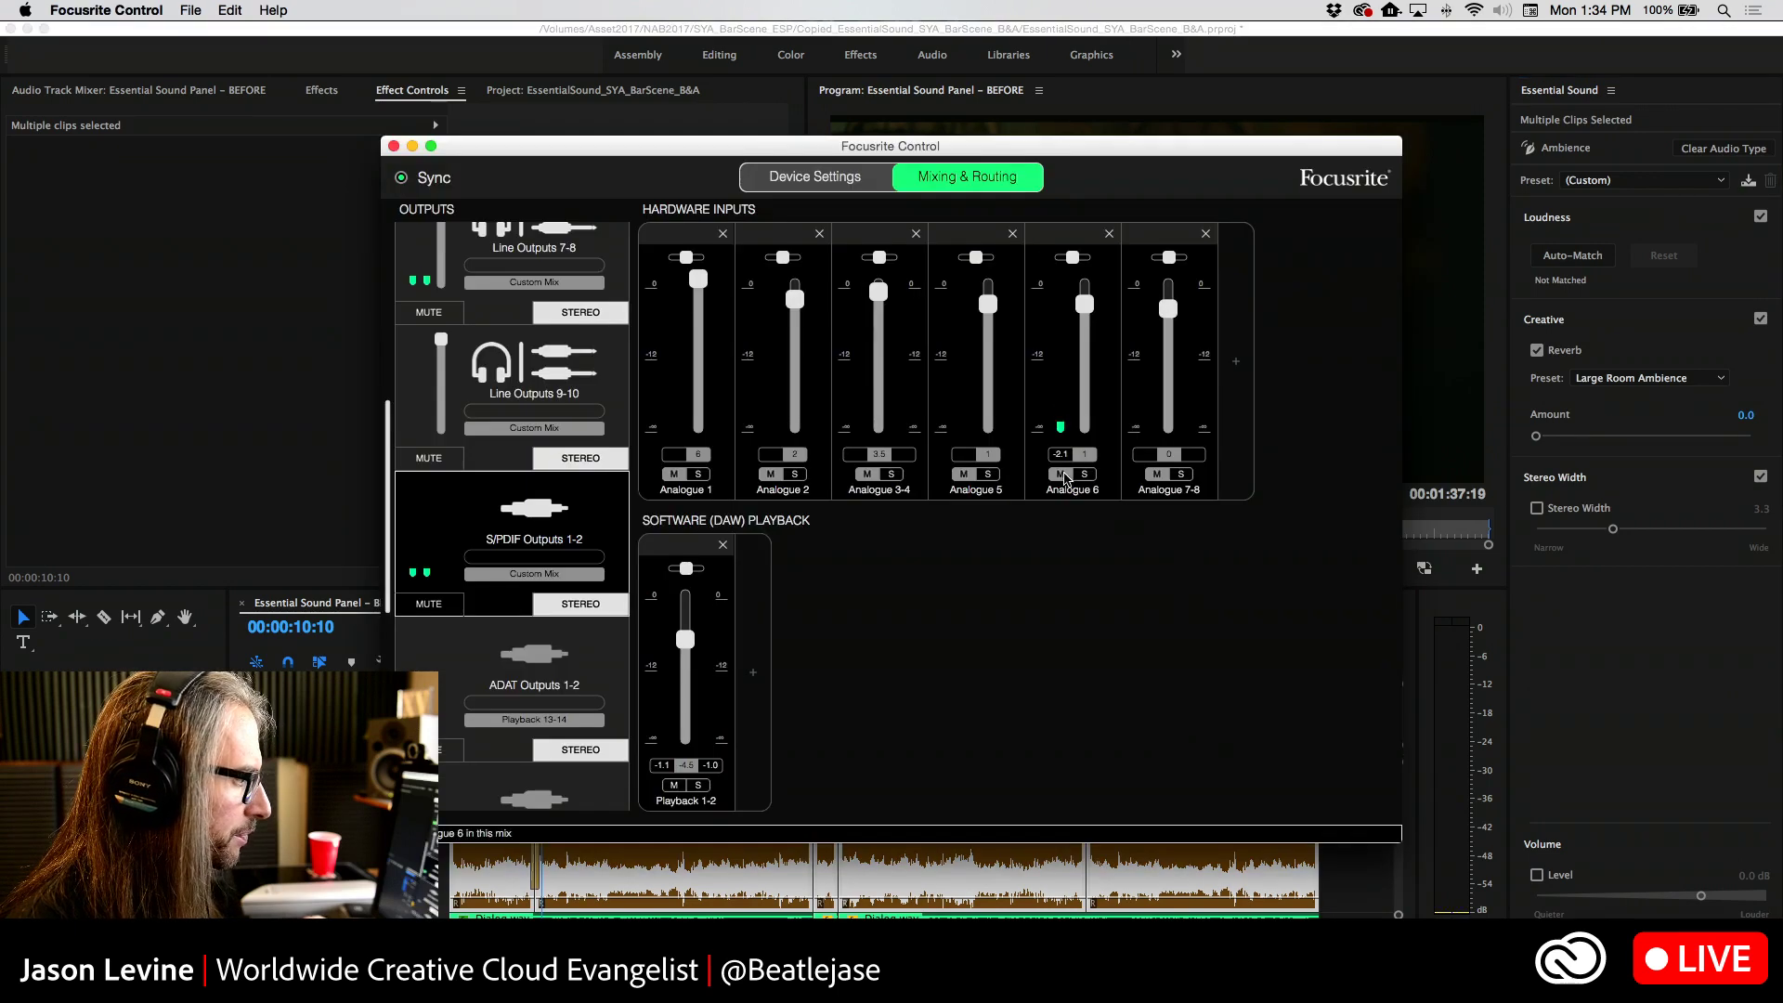
key(super+Tab)
key(space)
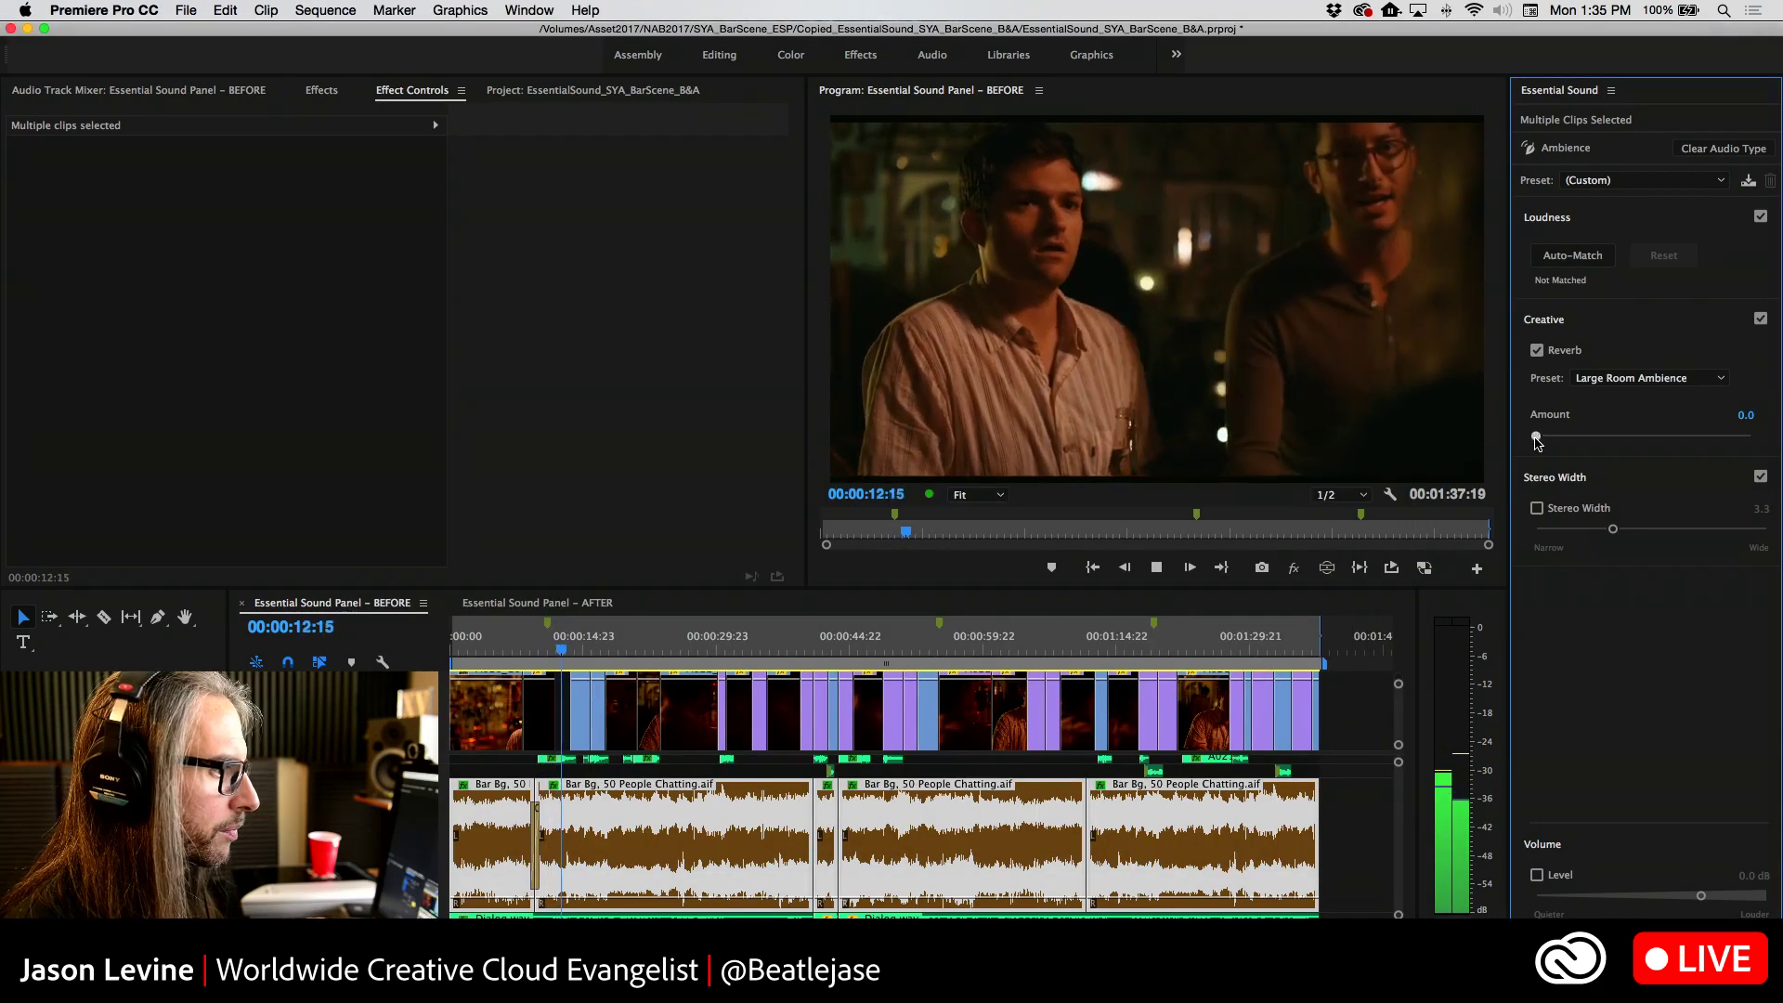
drag(1538, 440, 1674, 438)
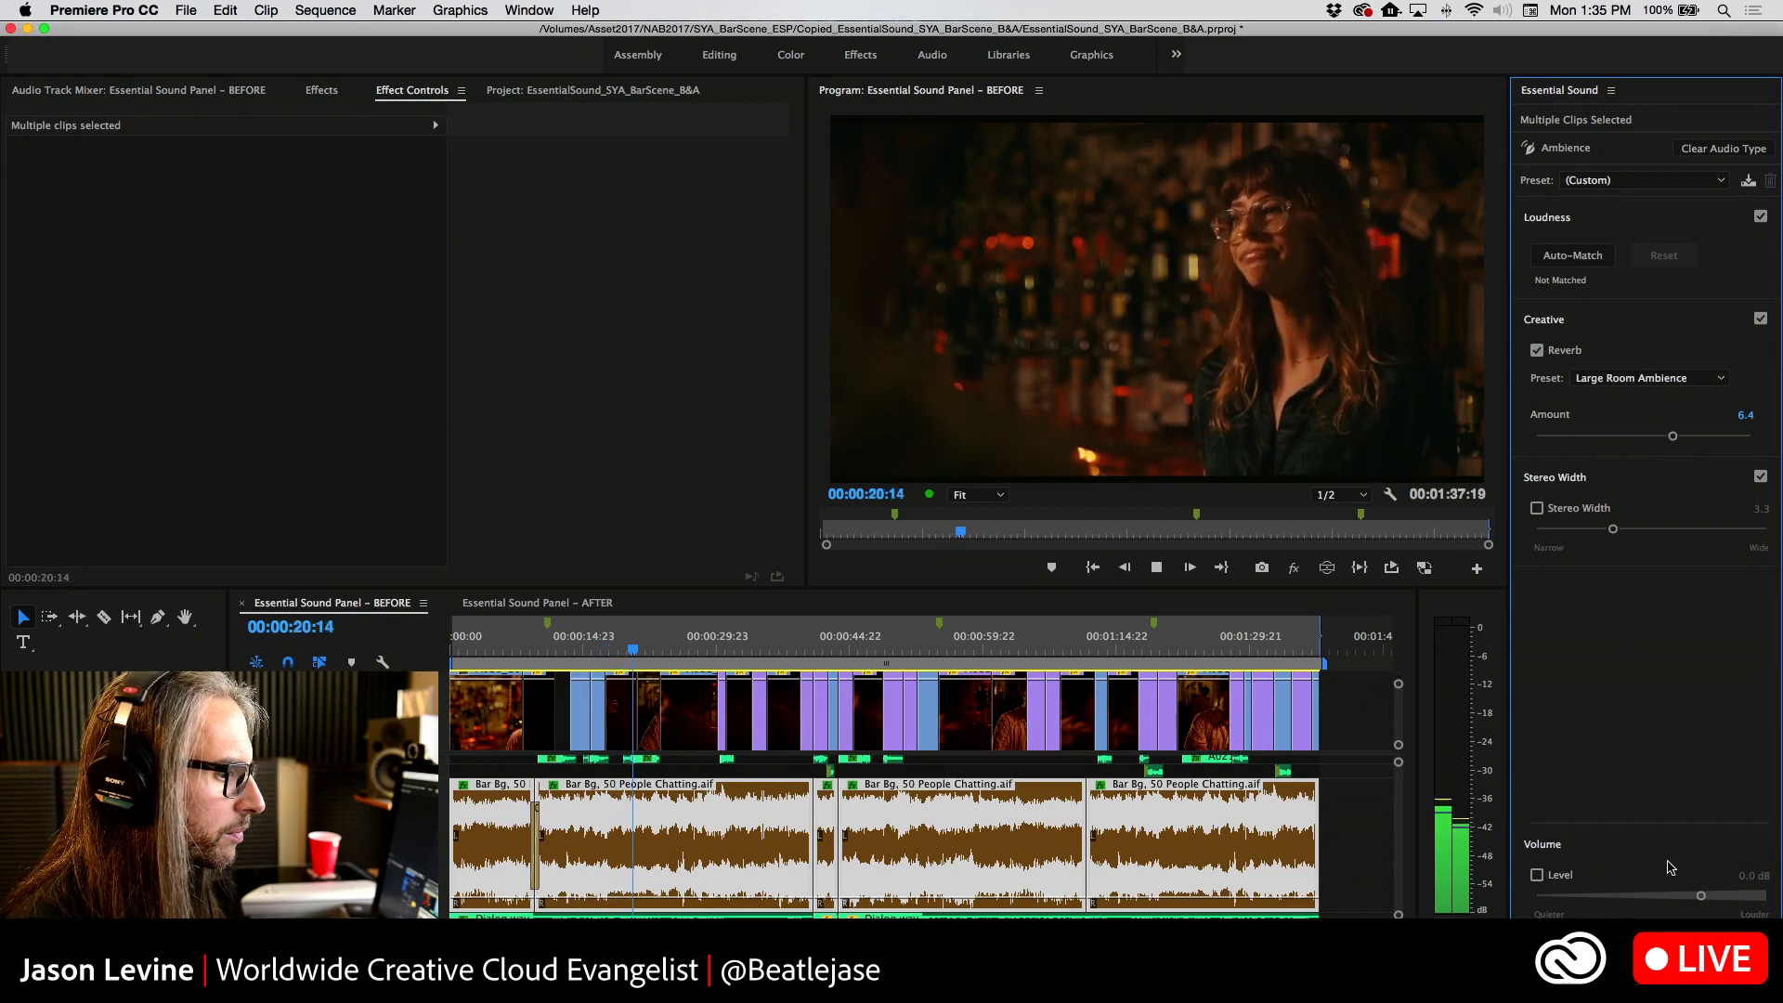
Raise the selected ambience clips' volume level to 0.9 dB and compare playback with the Creative reverb section disabled and enabled
drag(1702, 896, 1712, 897)
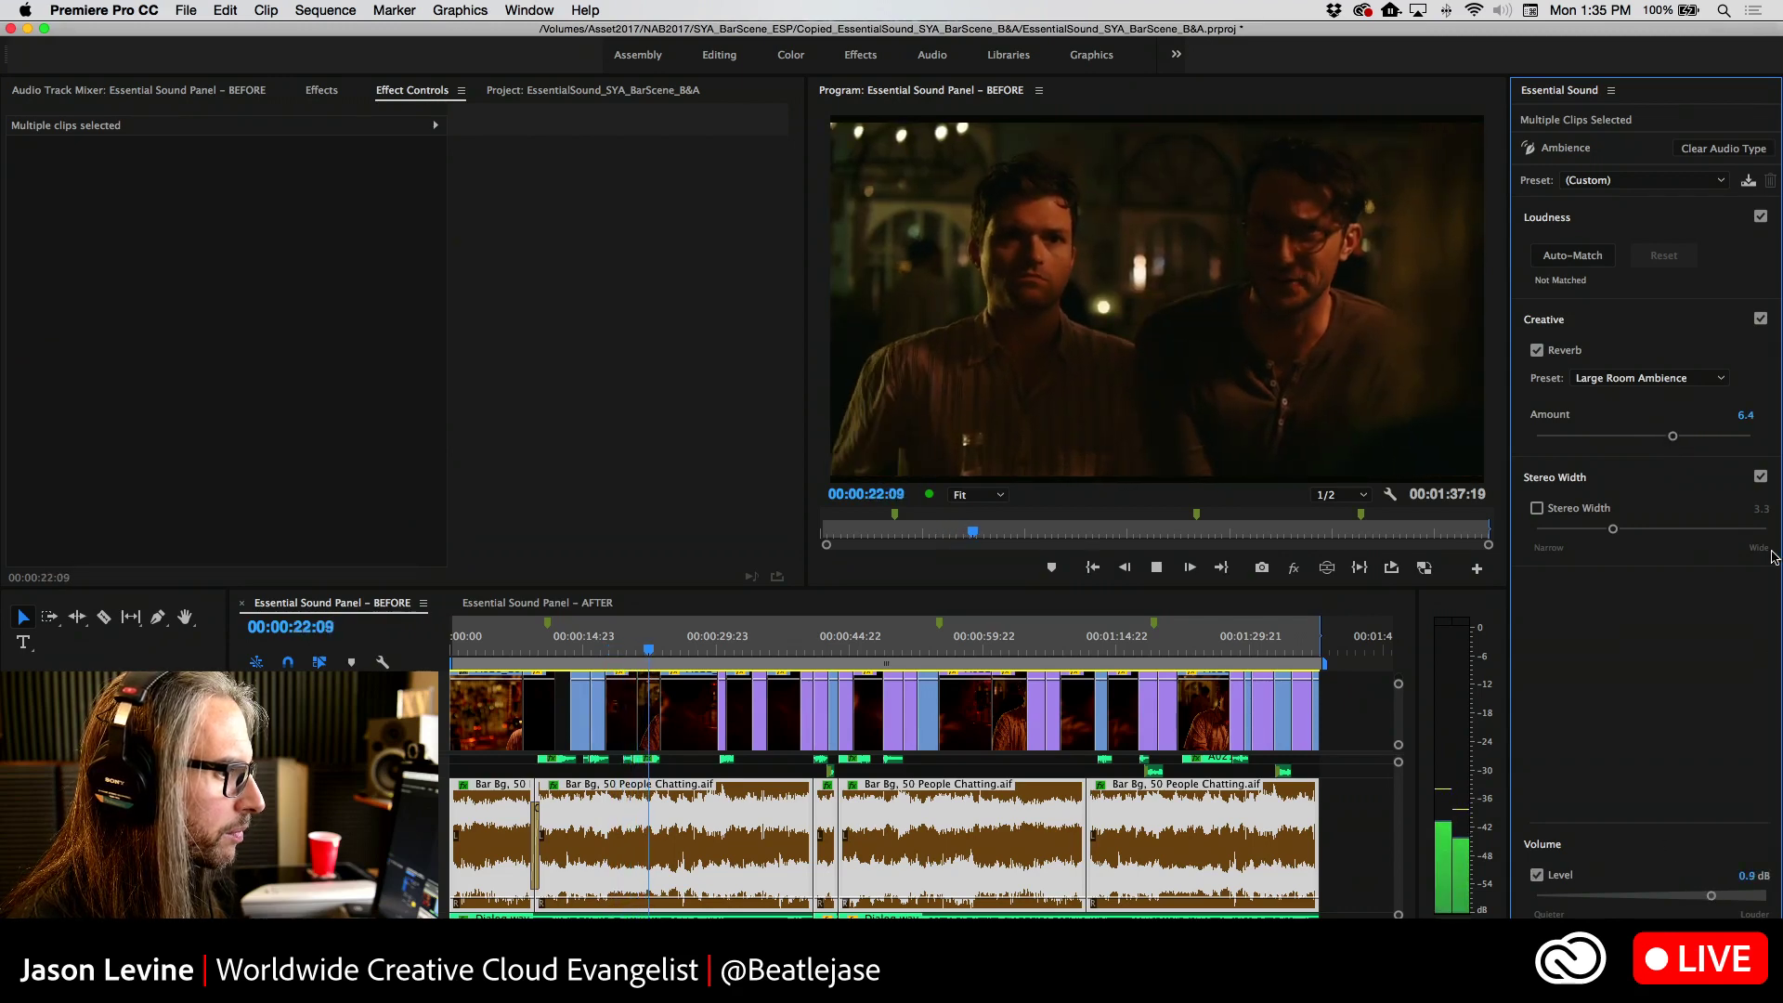
click(1761, 320)
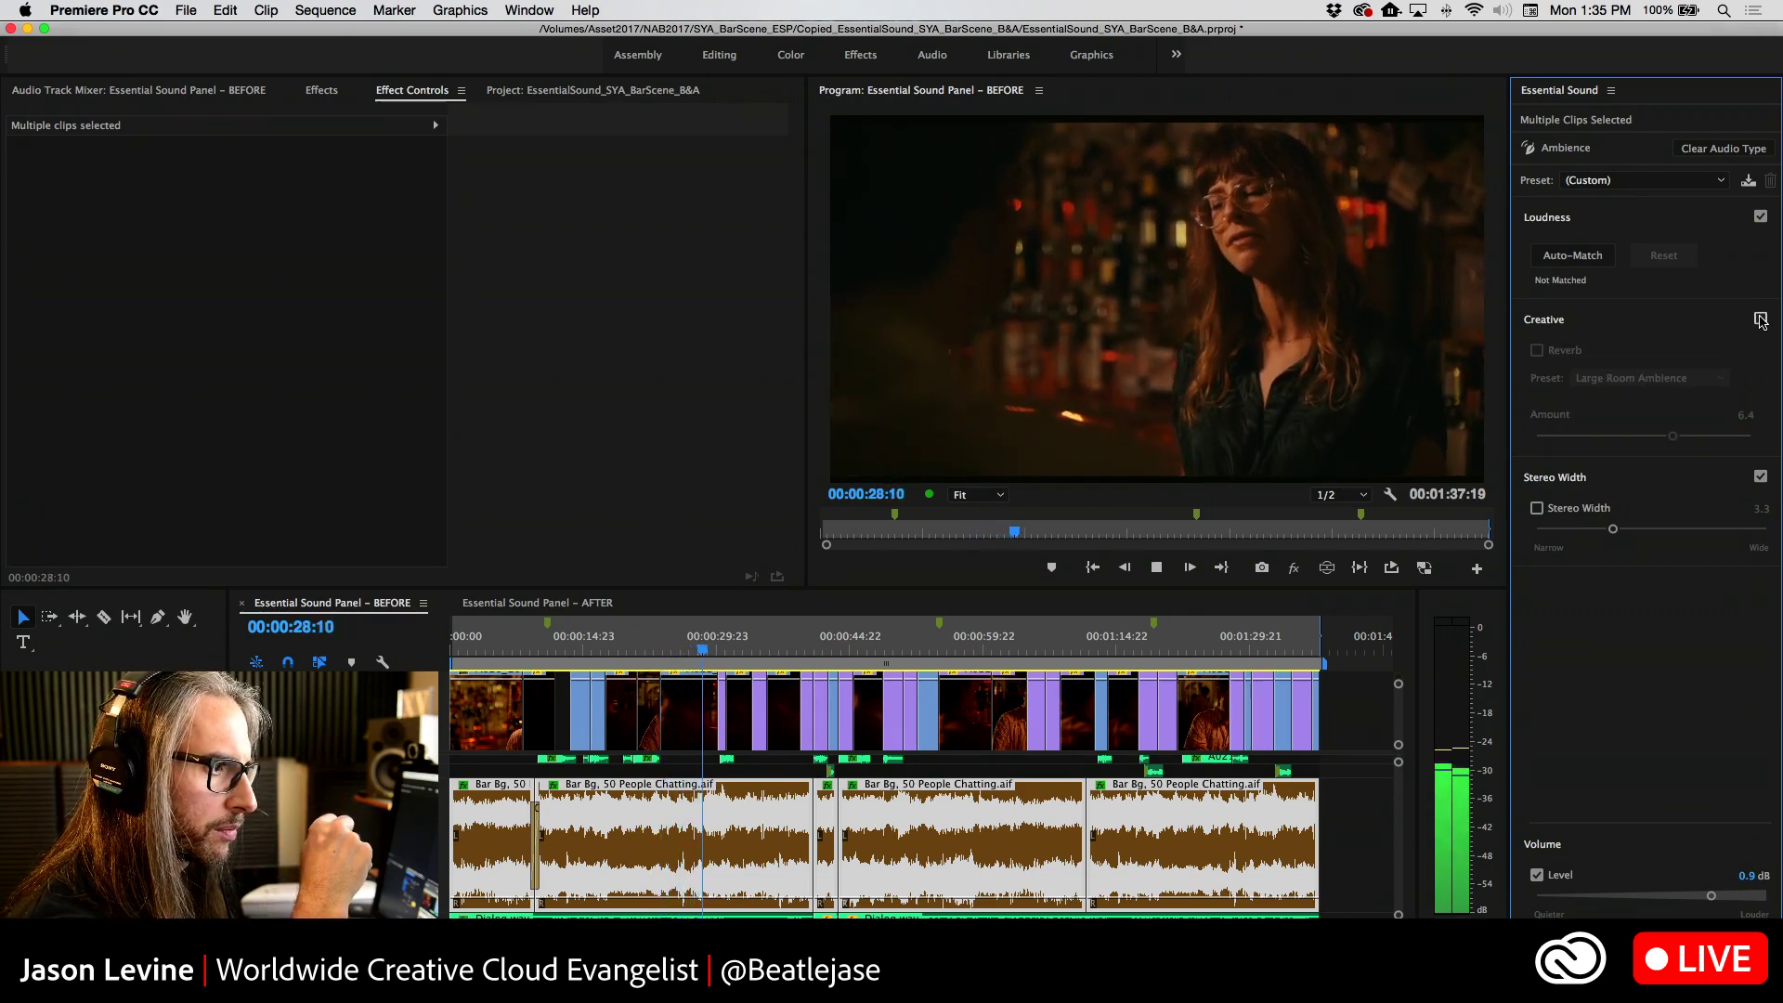
click(1761, 320)
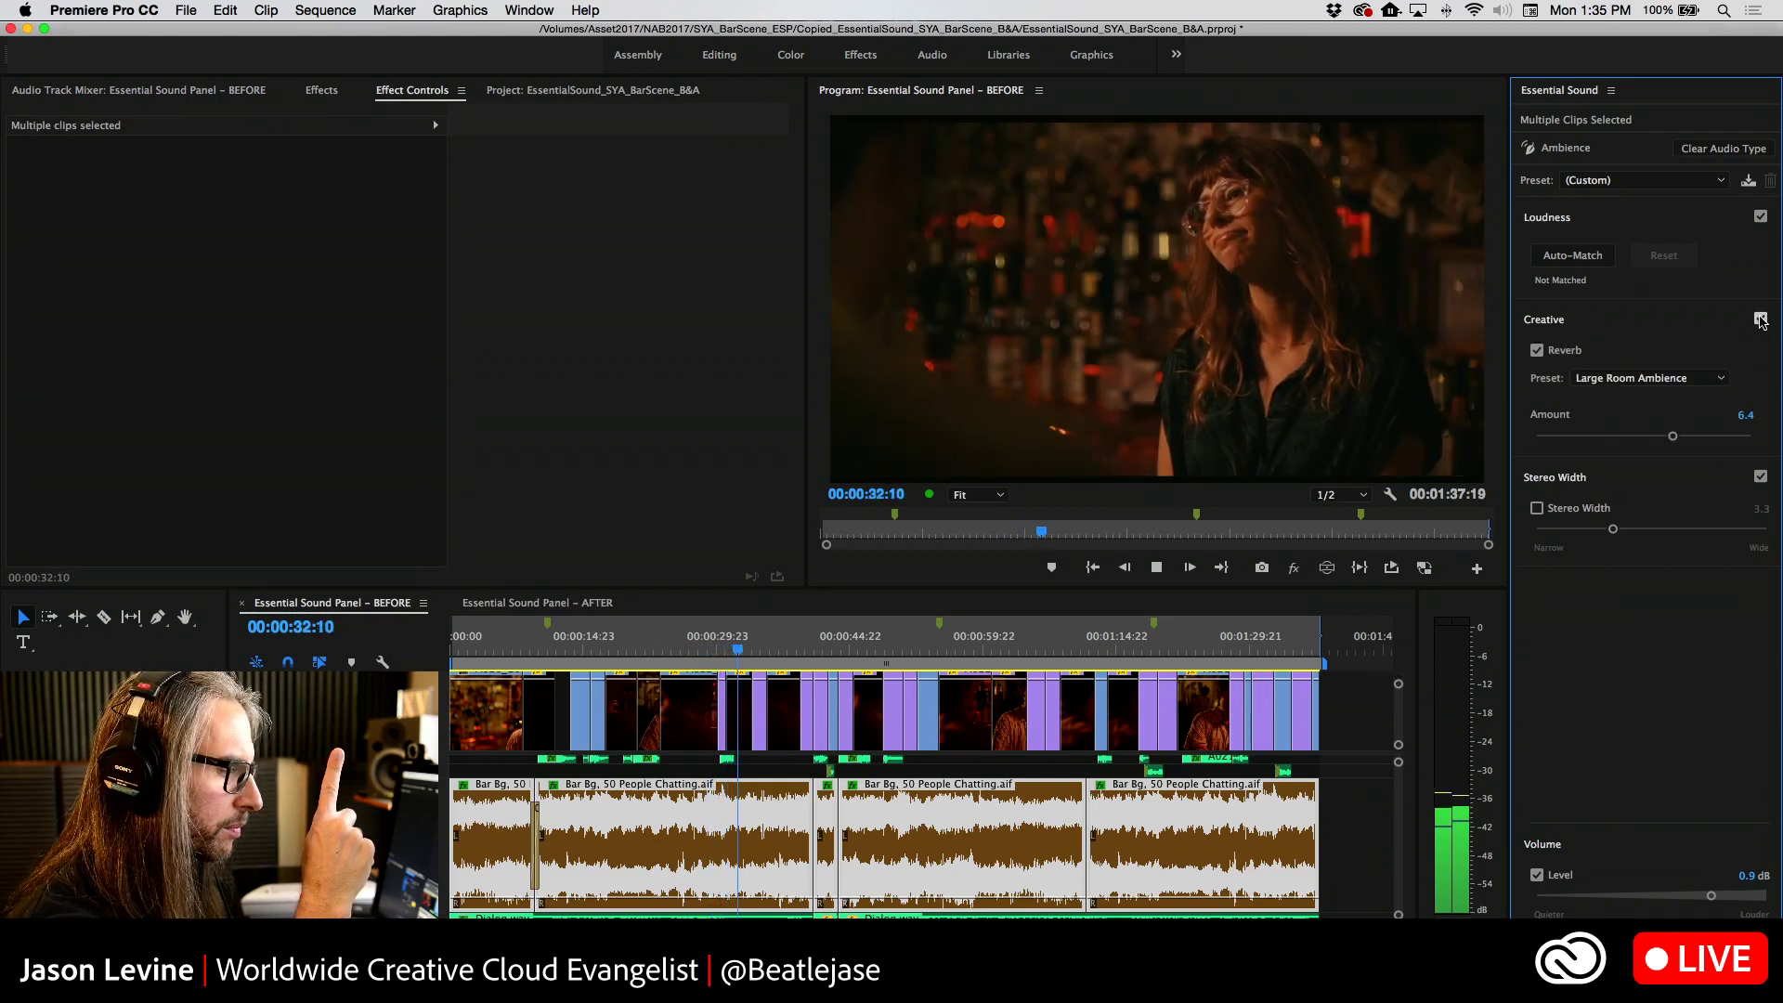
click(1761, 320)
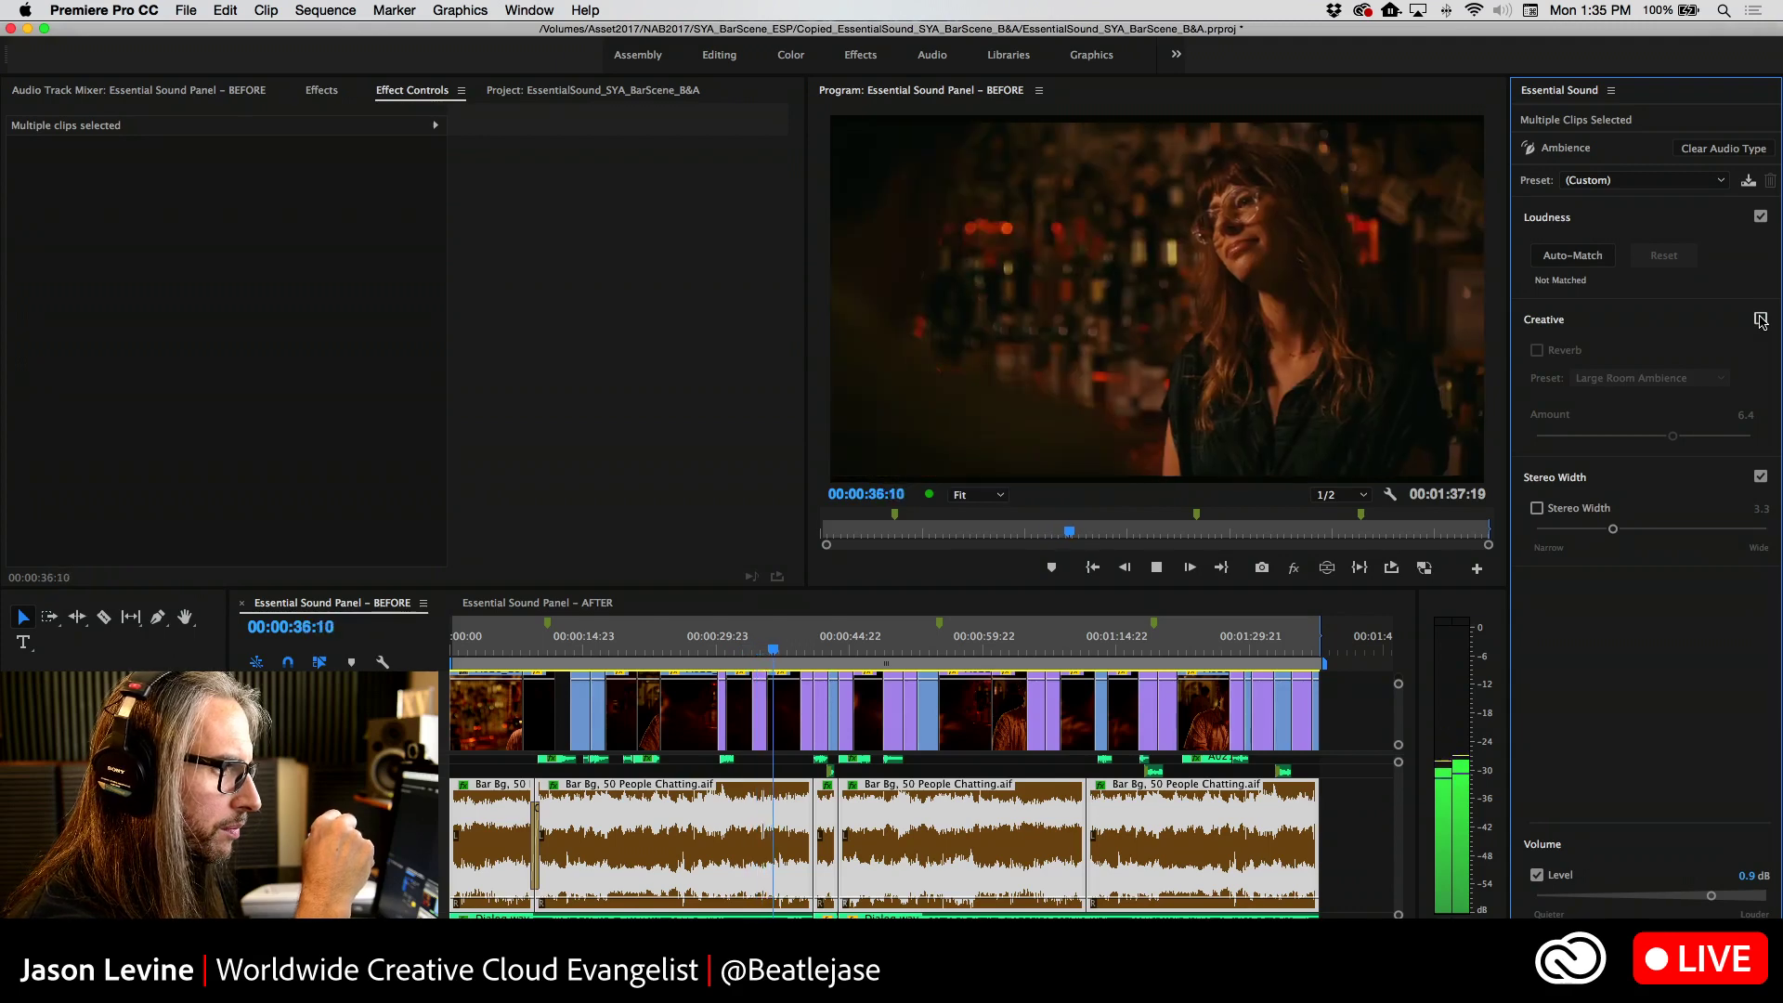
click(1761, 320)
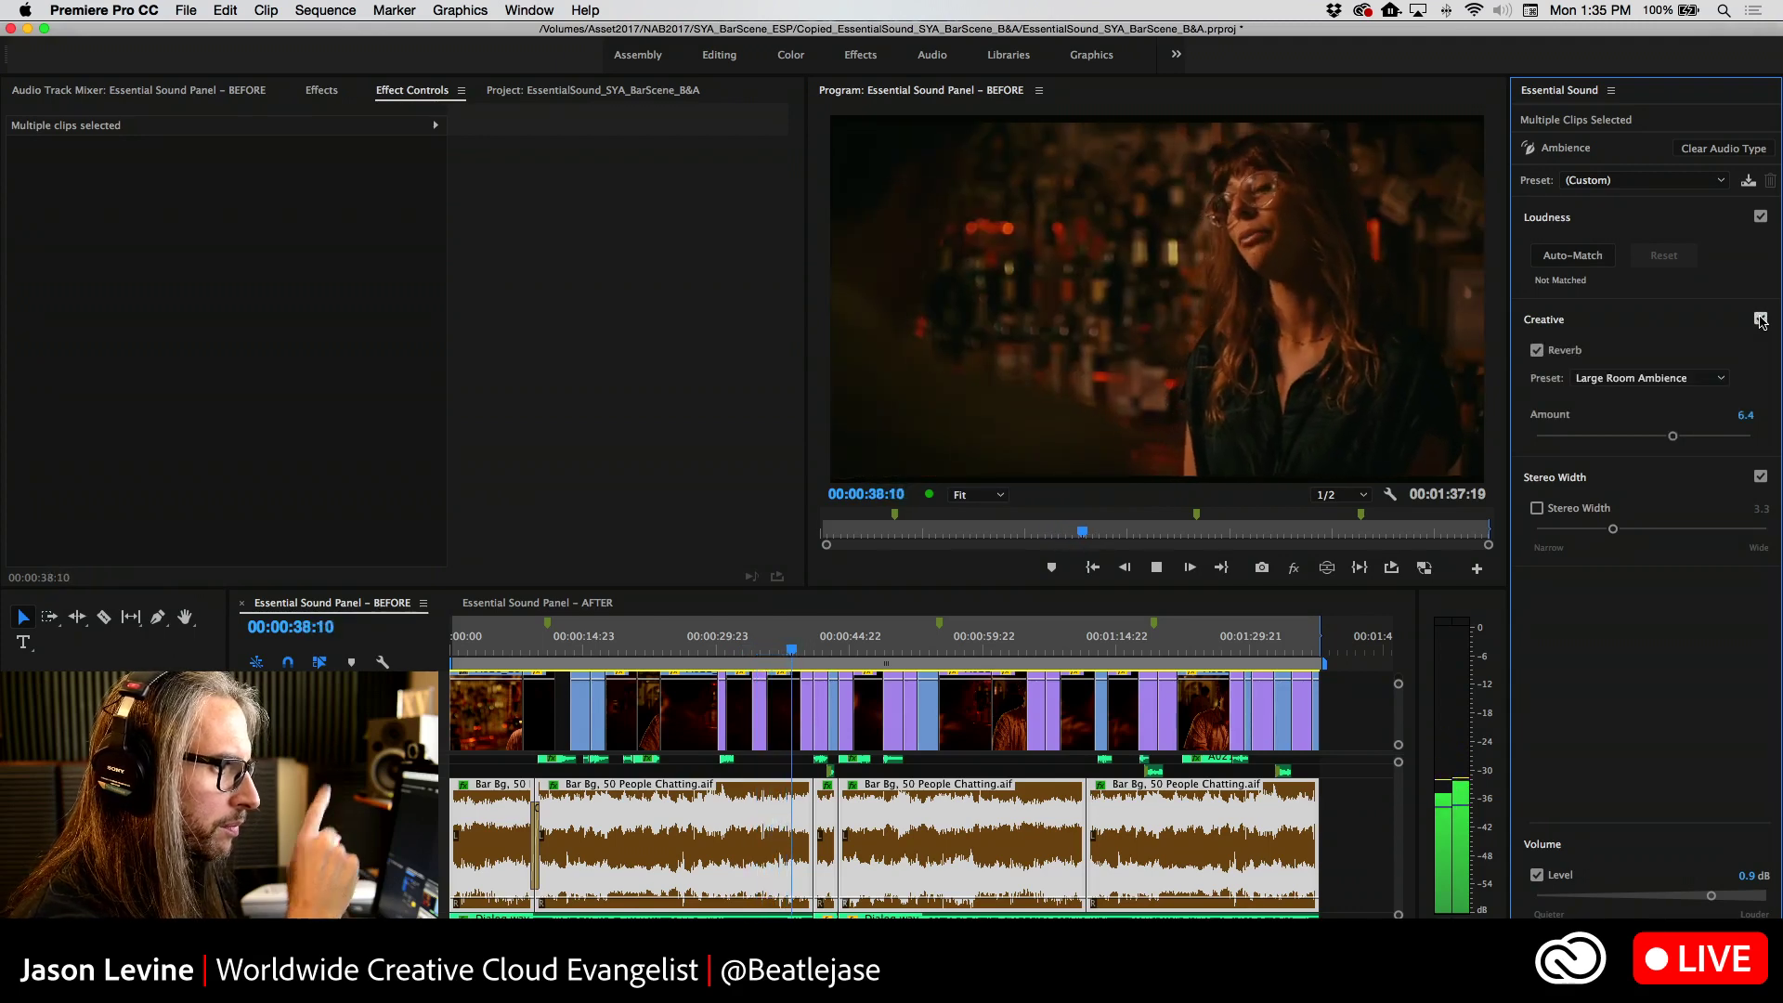
key(space)
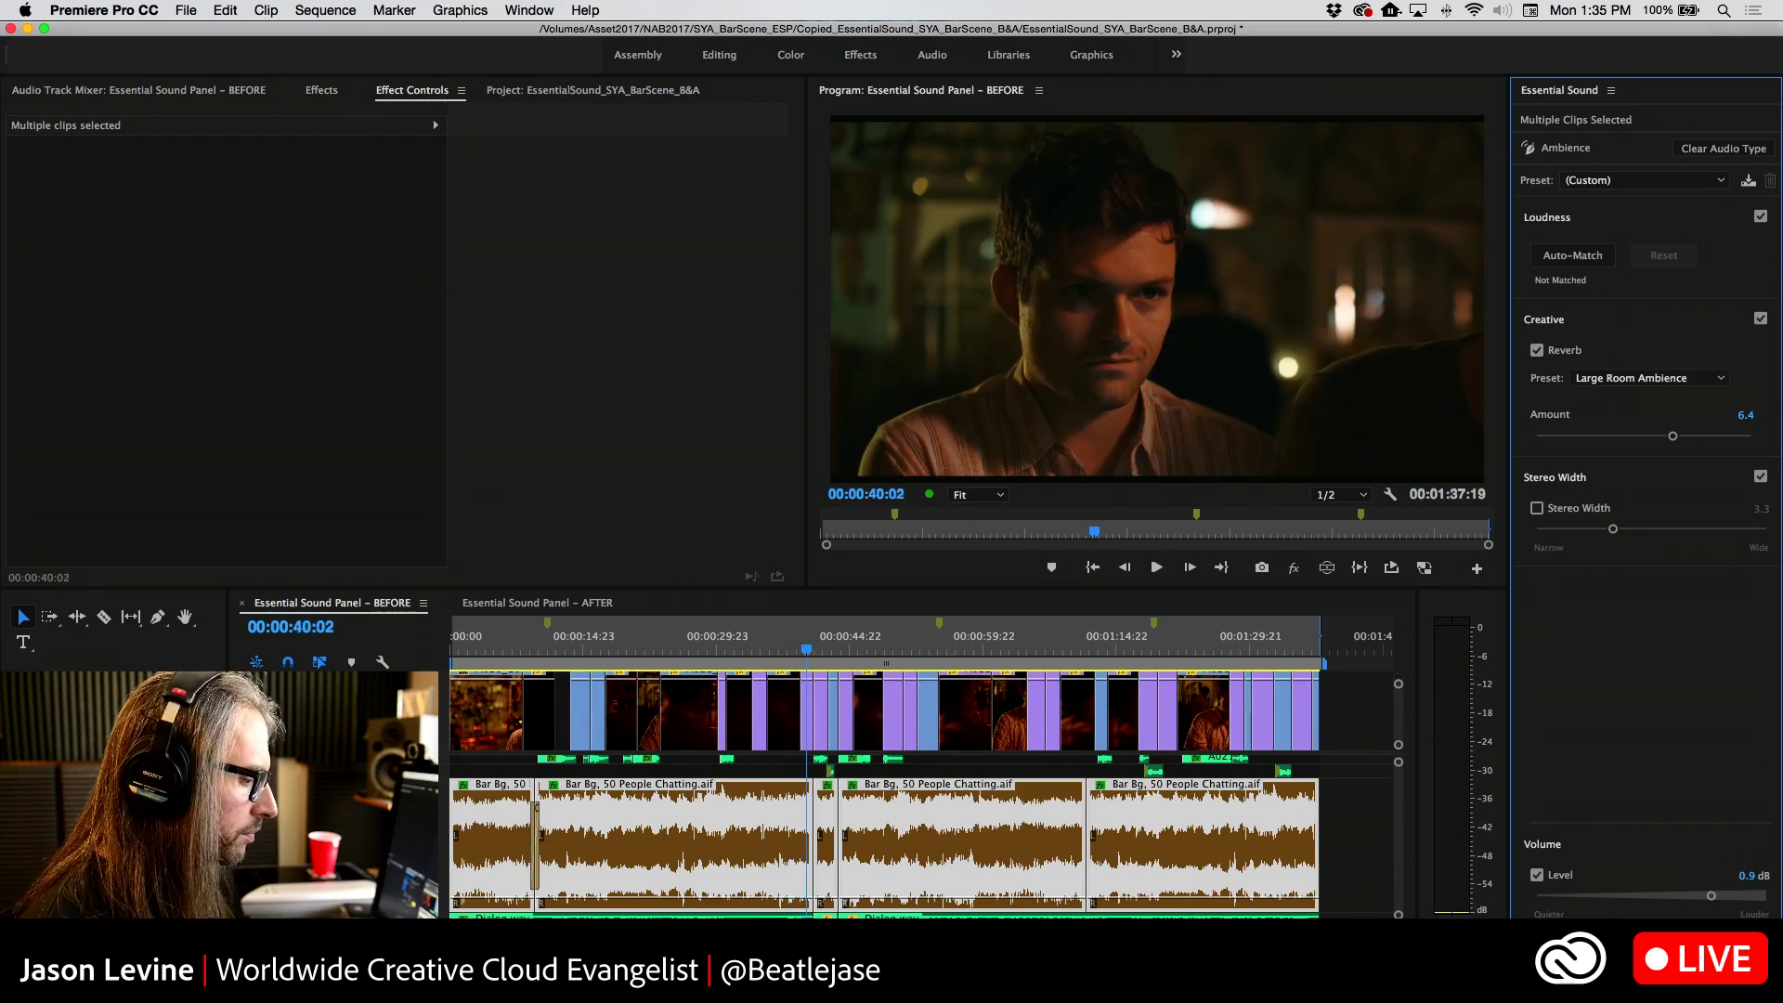
Select only the second Bar Bg, 50 People Chatting clip and examine its Studio Reverb custom settings and preset list
key(super+Tab)
click(1461, 749)
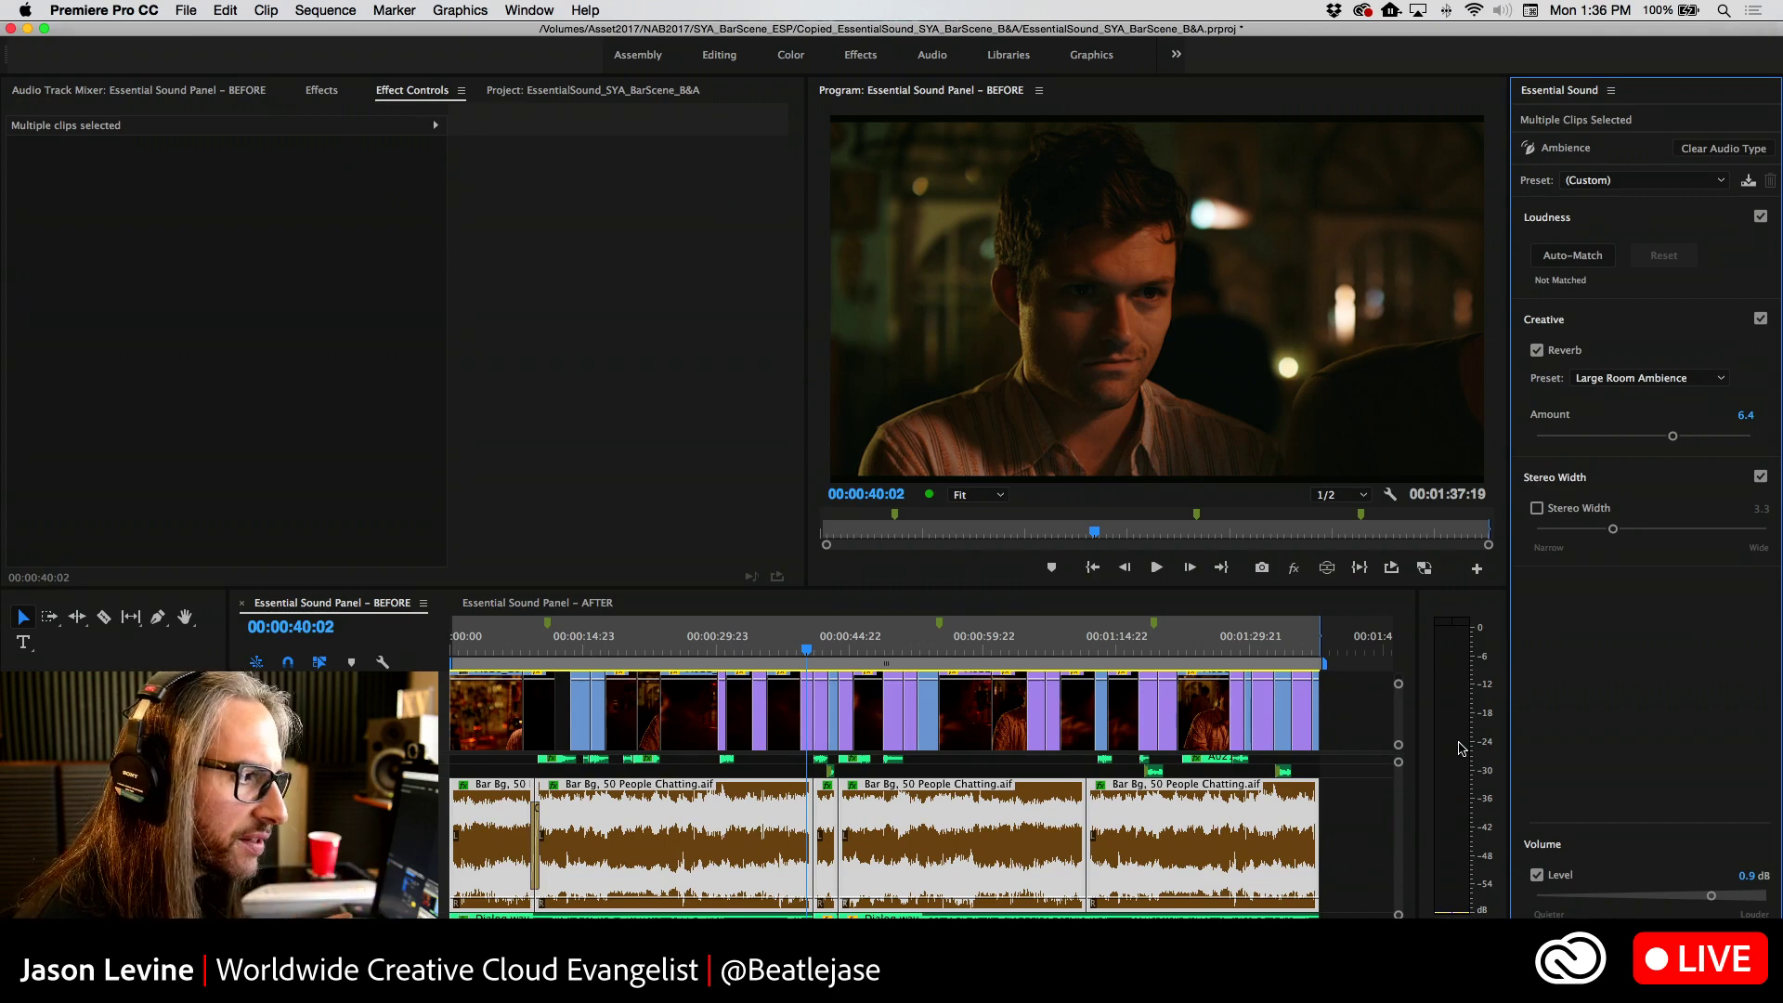
click(1359, 831)
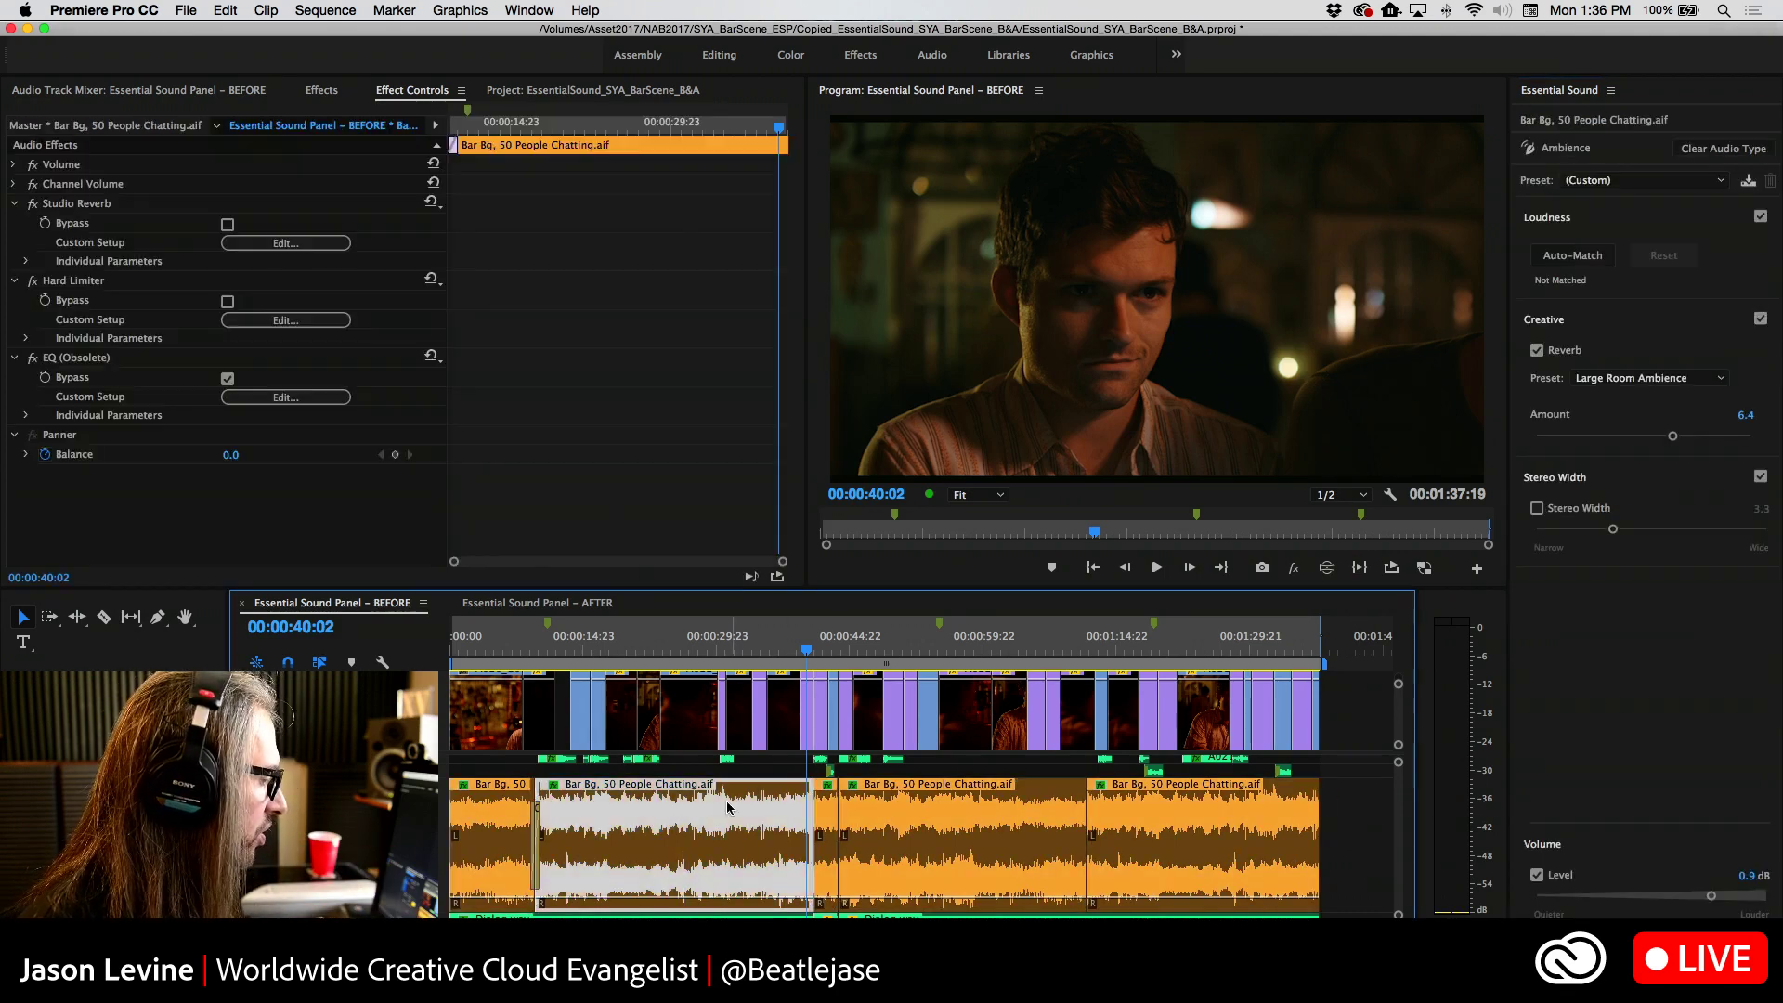
click(736, 845)
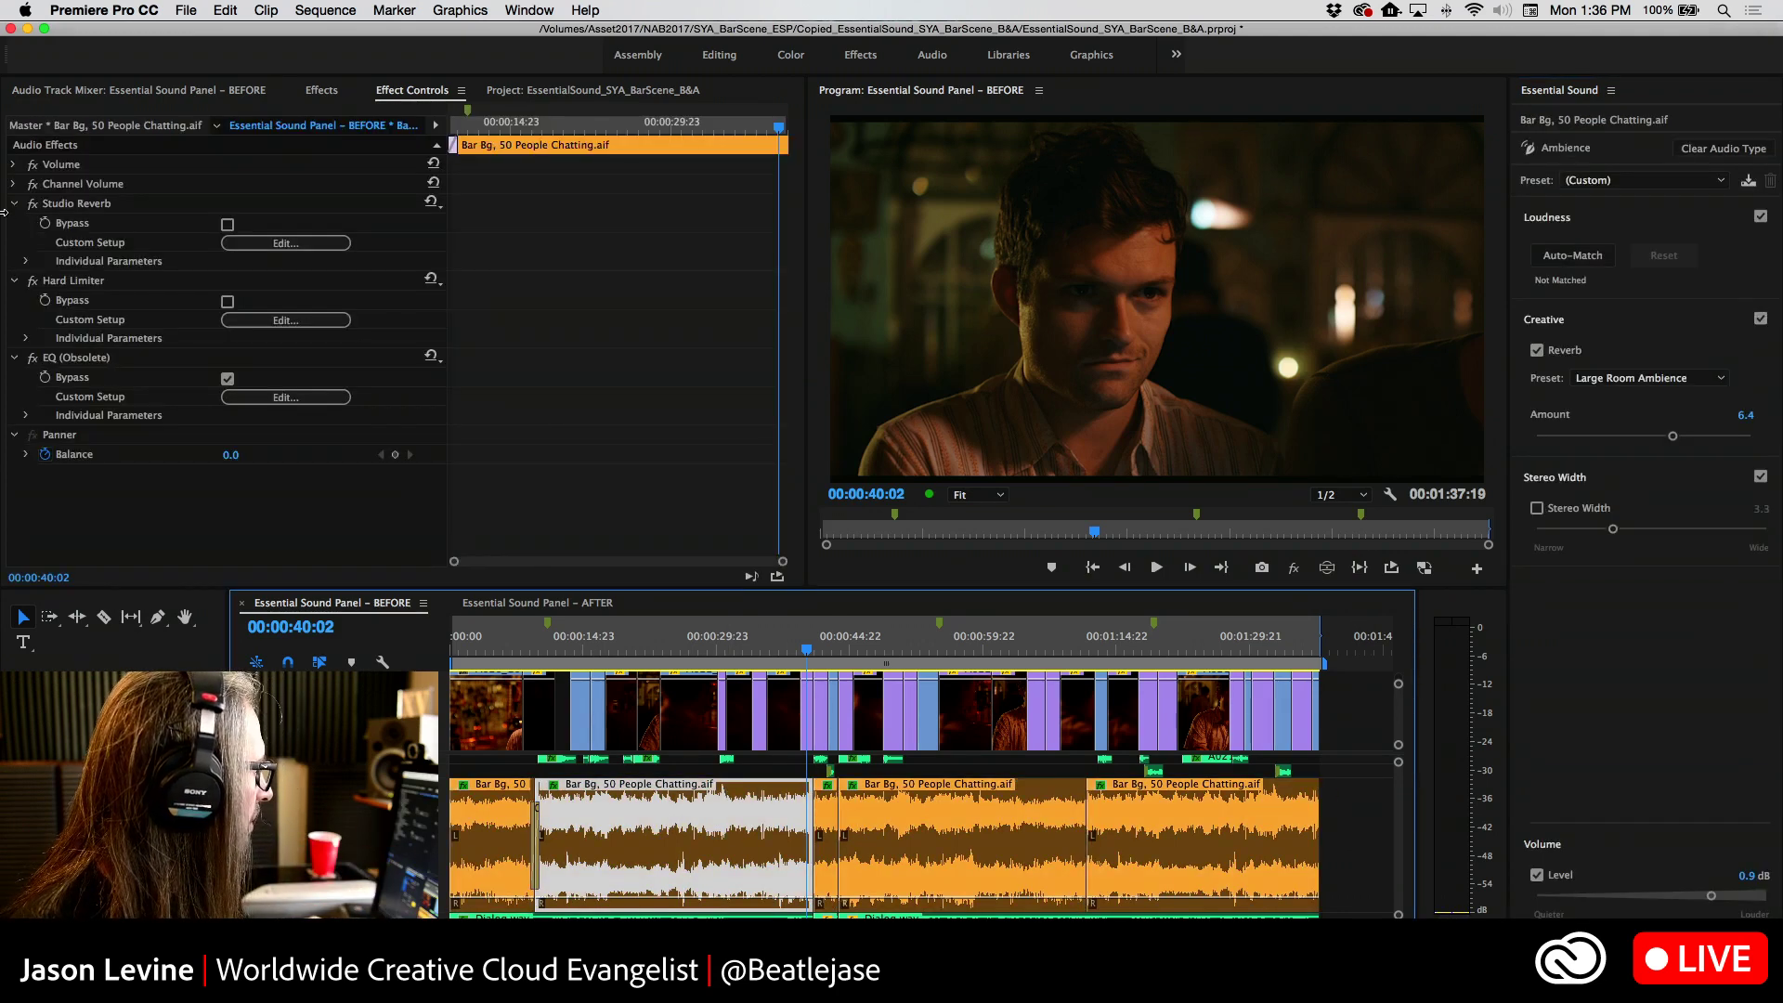
click(285, 243)
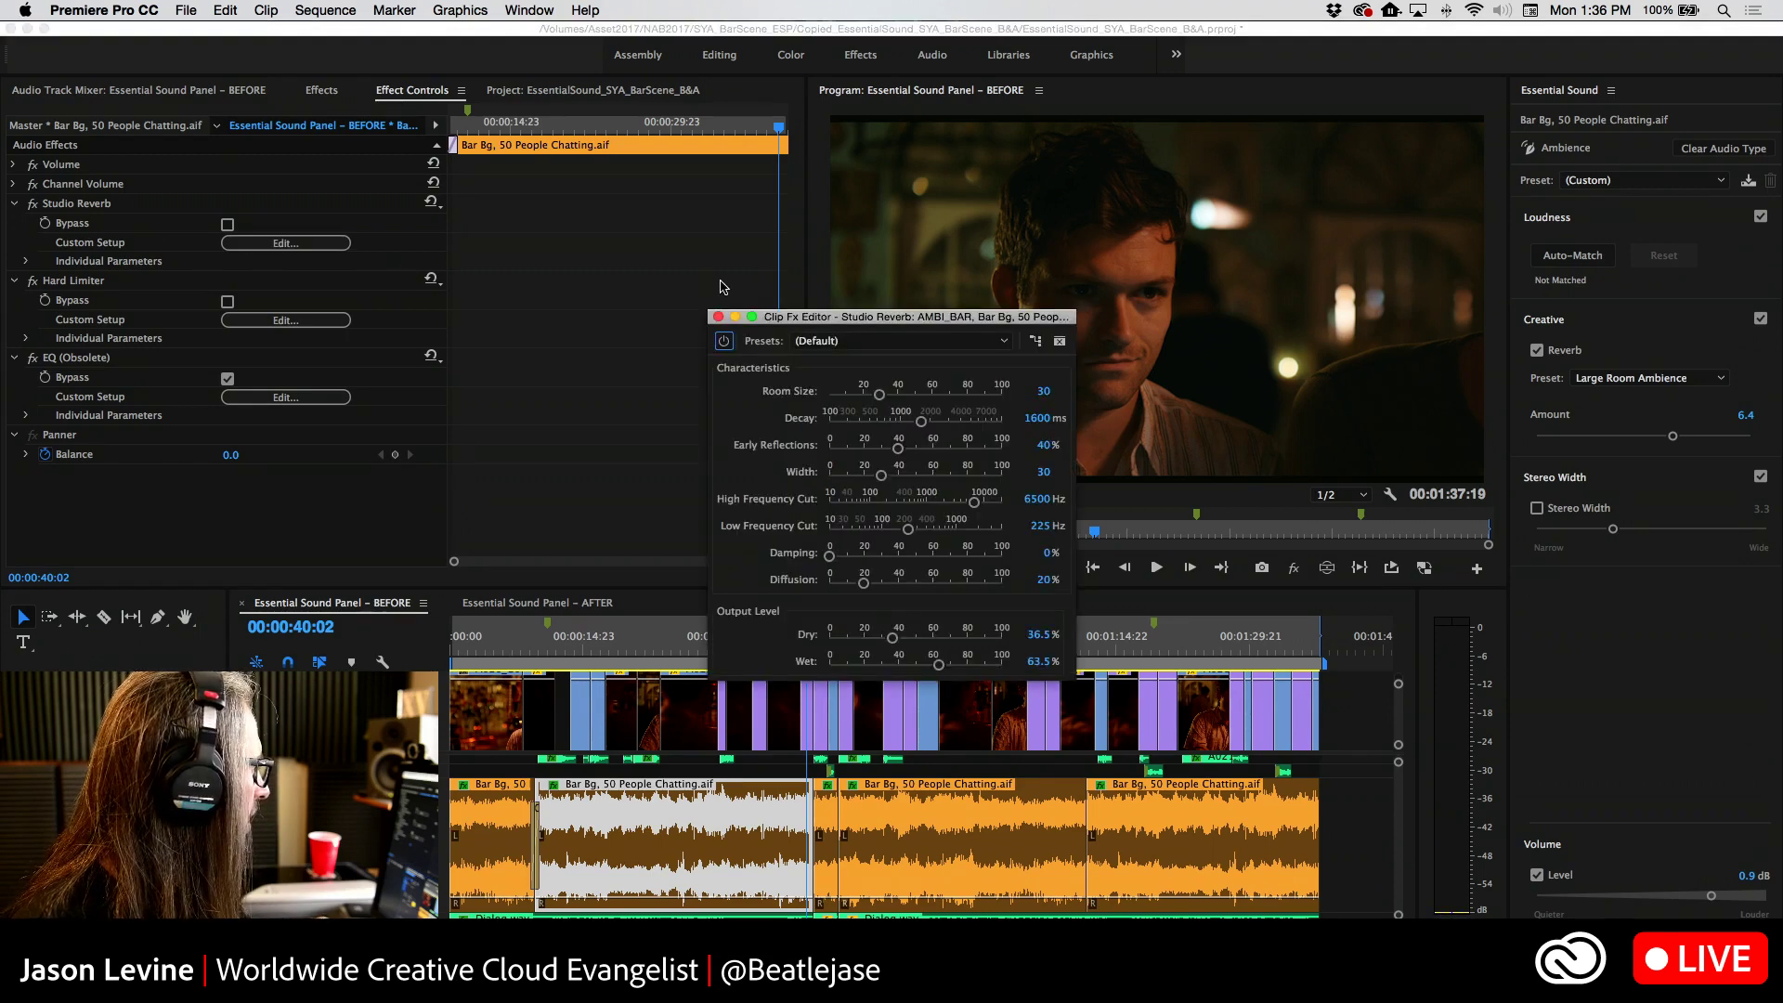
drag(846, 319, 881, 163)
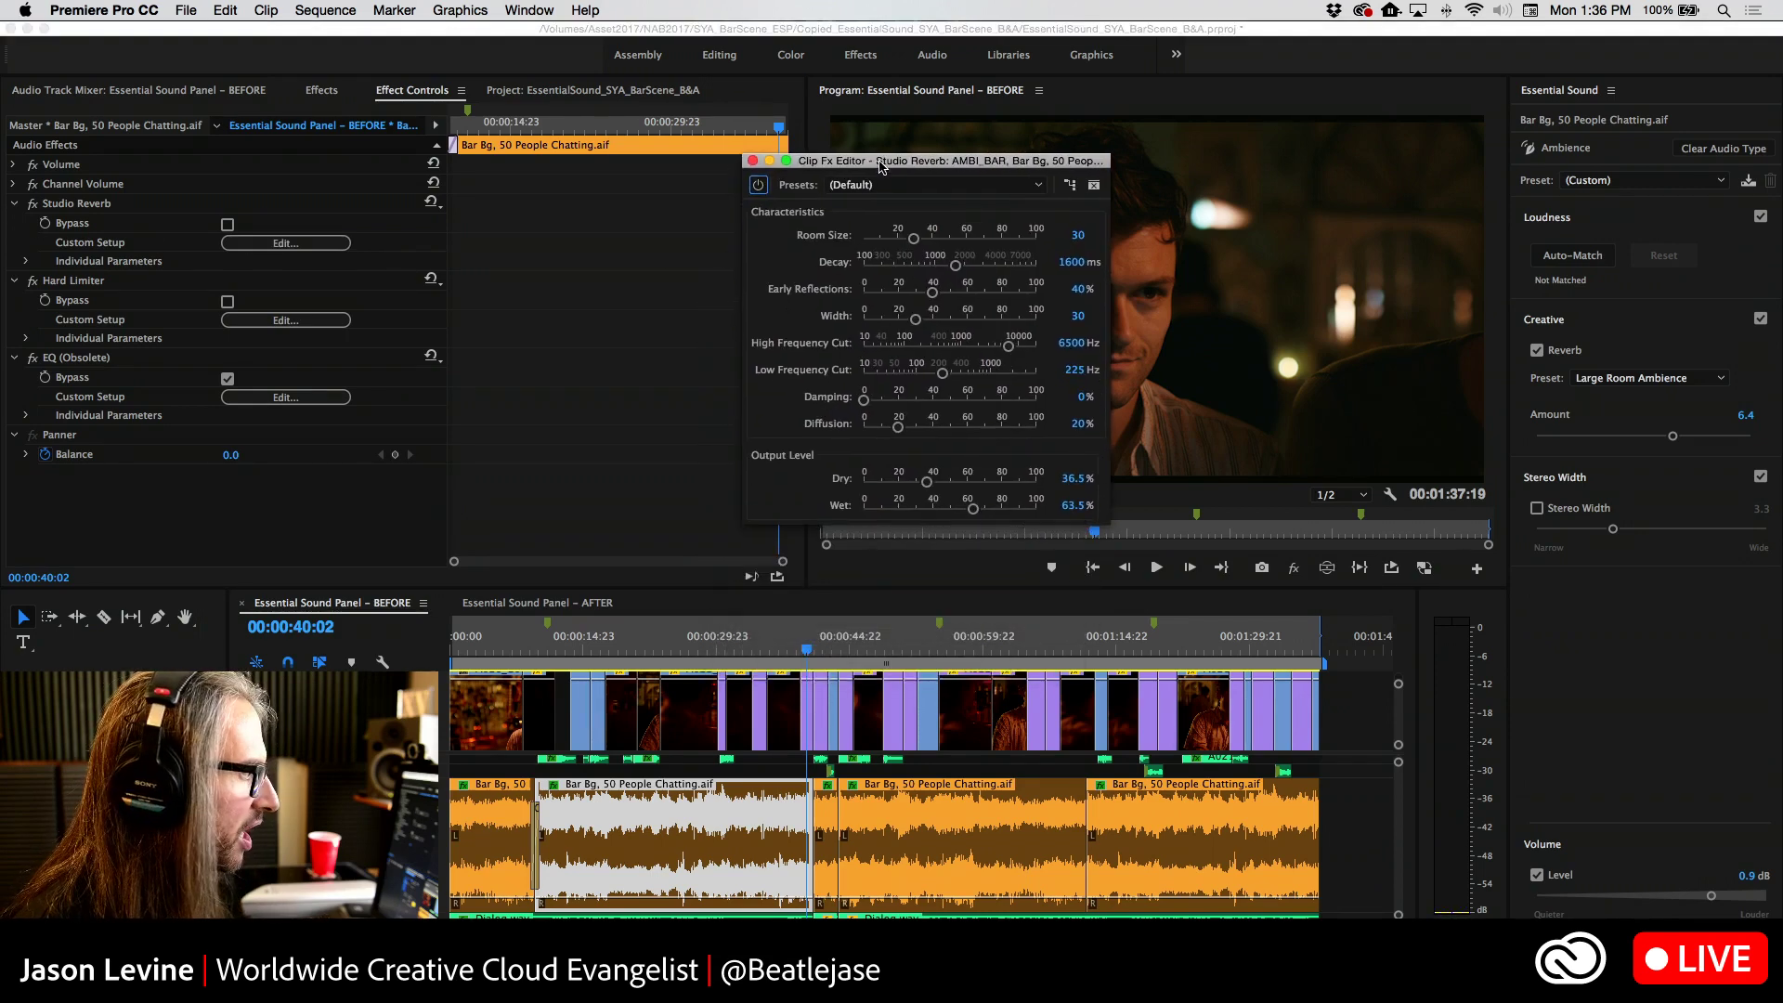
click(971, 190)
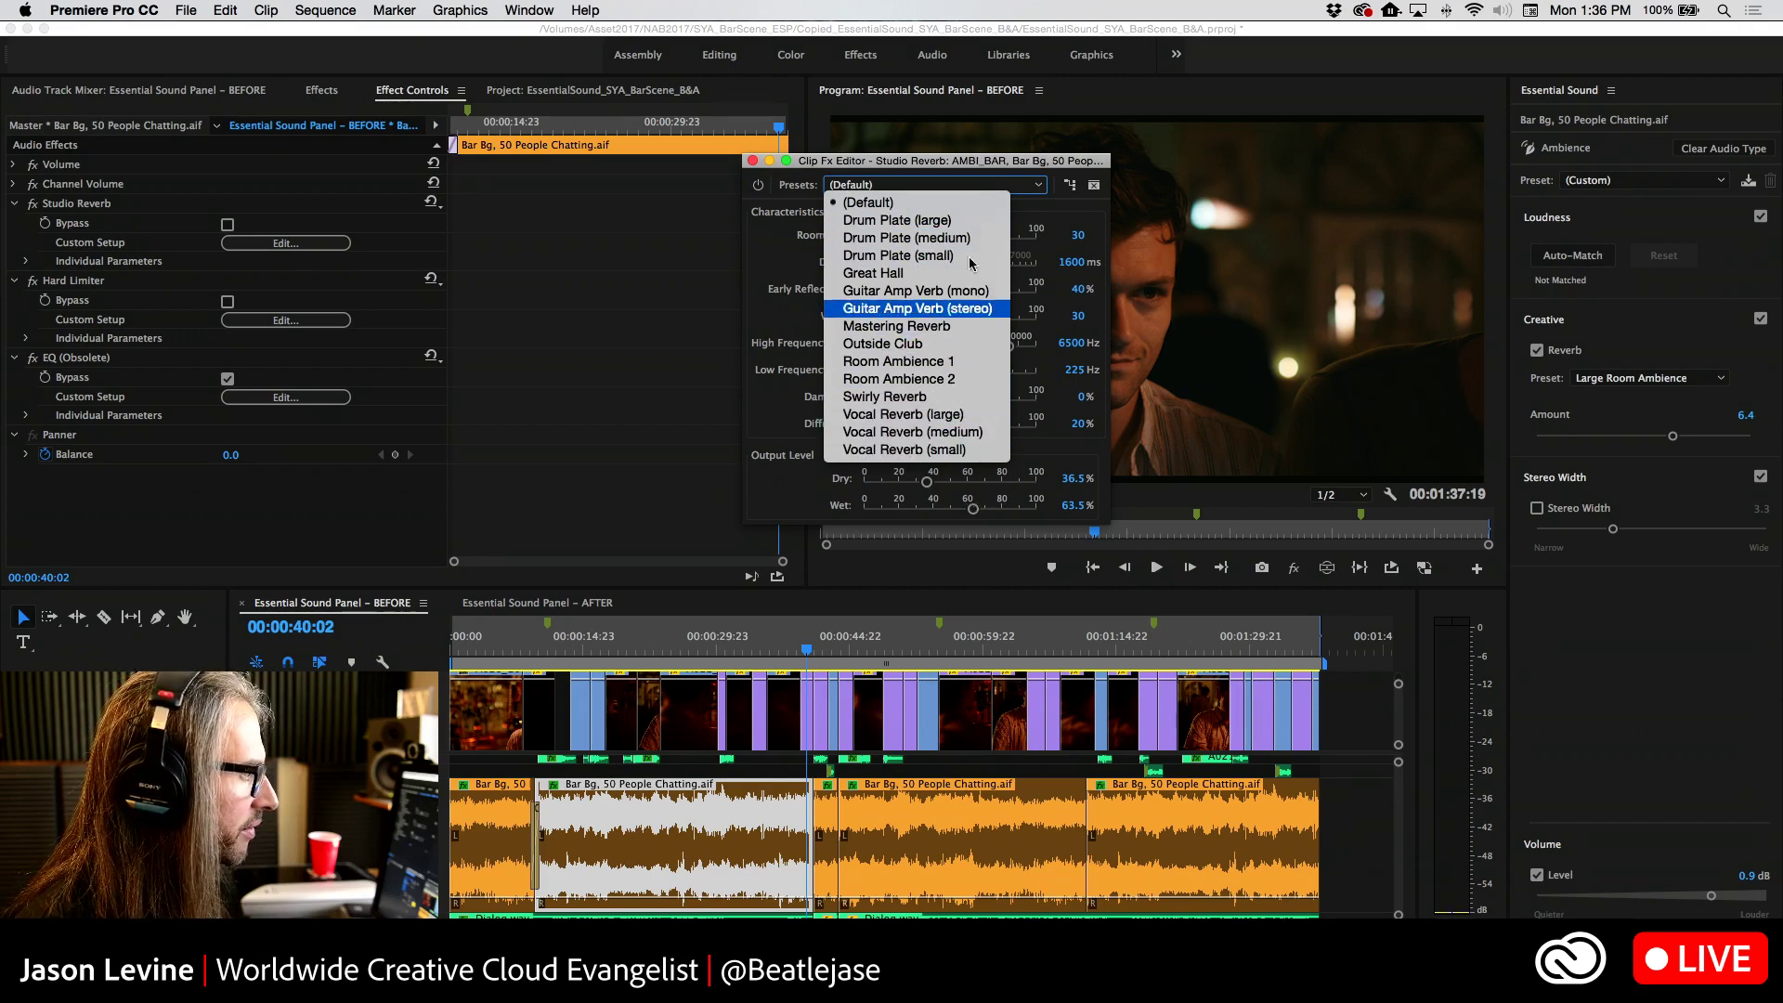
click(955, 170)
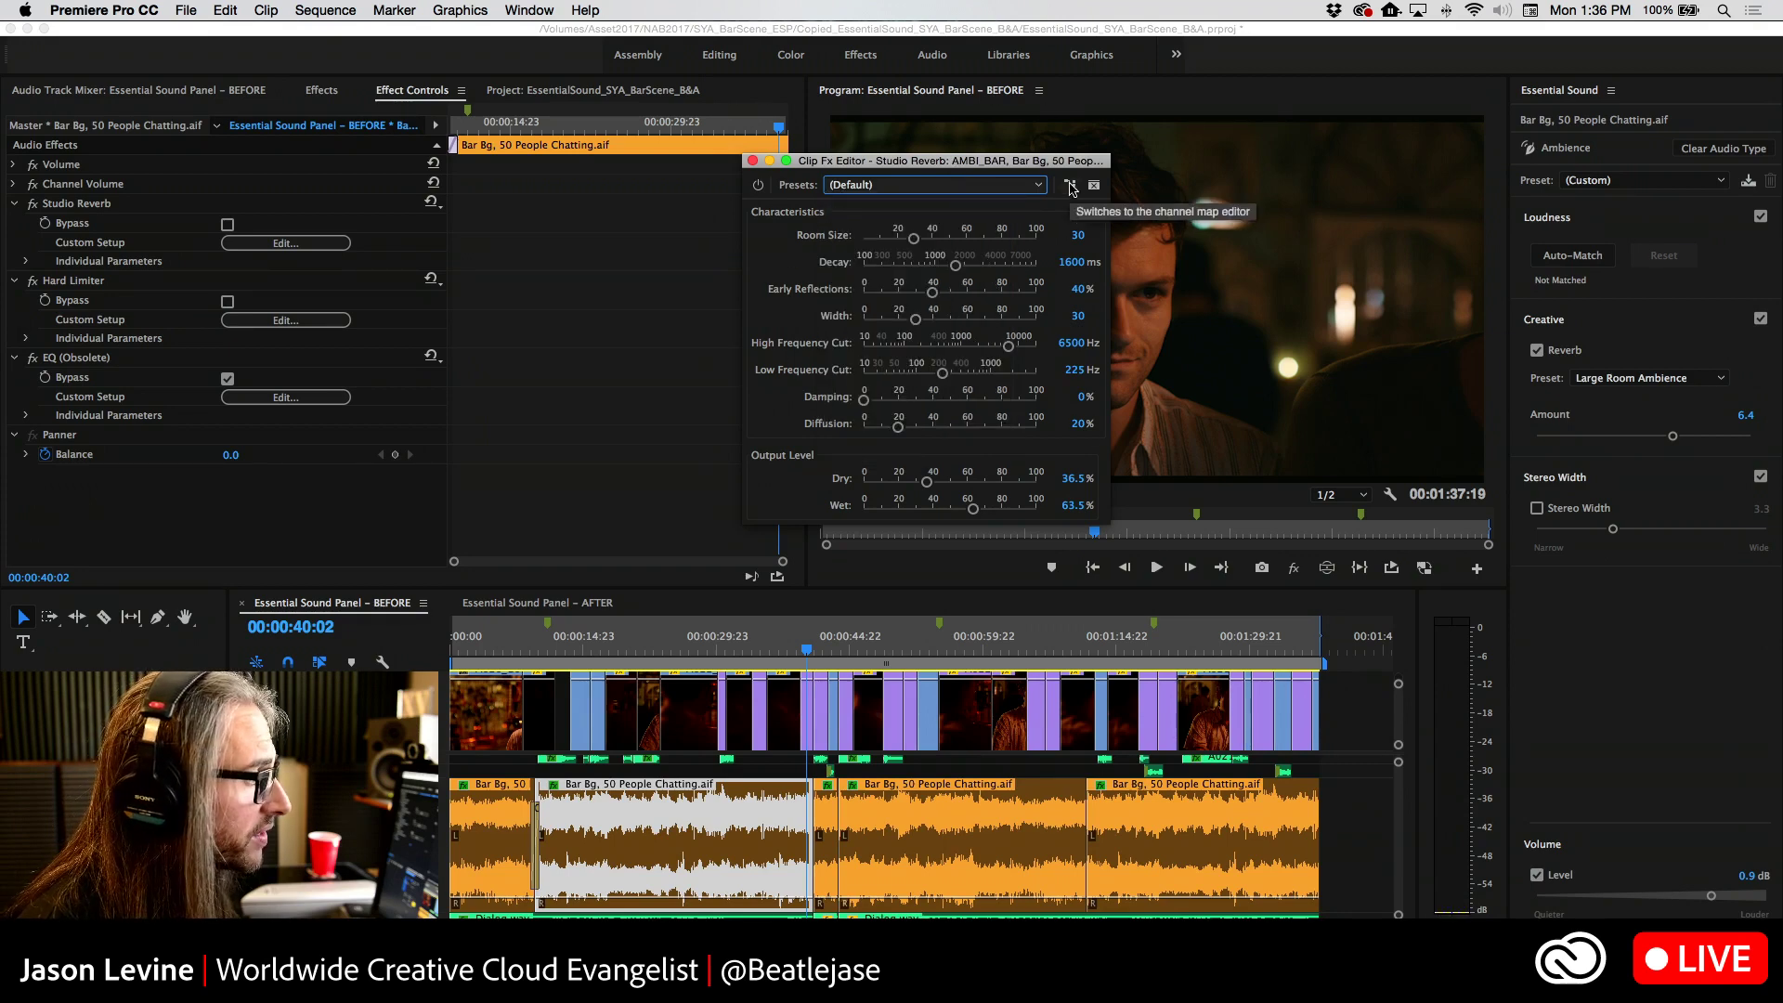
click(751, 163)
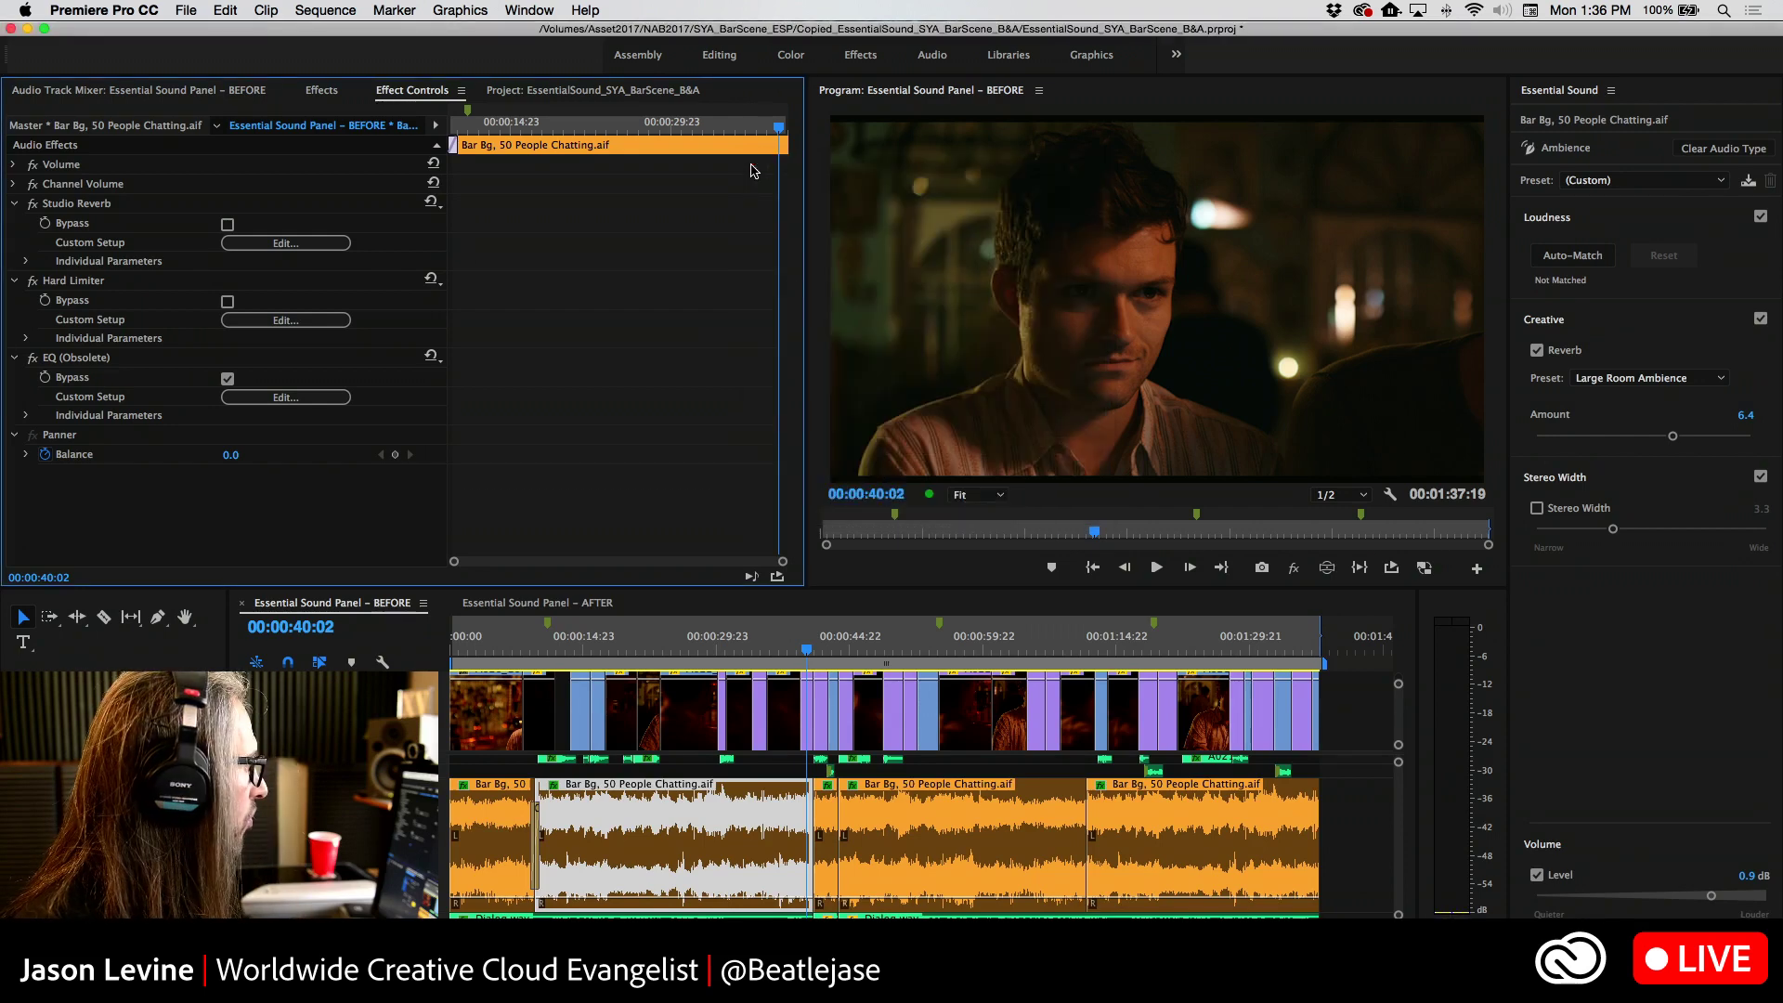
With the Audio Track Mixer shown and the playhead at 00:00:12:08, enable Stereo Width for the selected clip and set it to 0.0
click(241, 93)
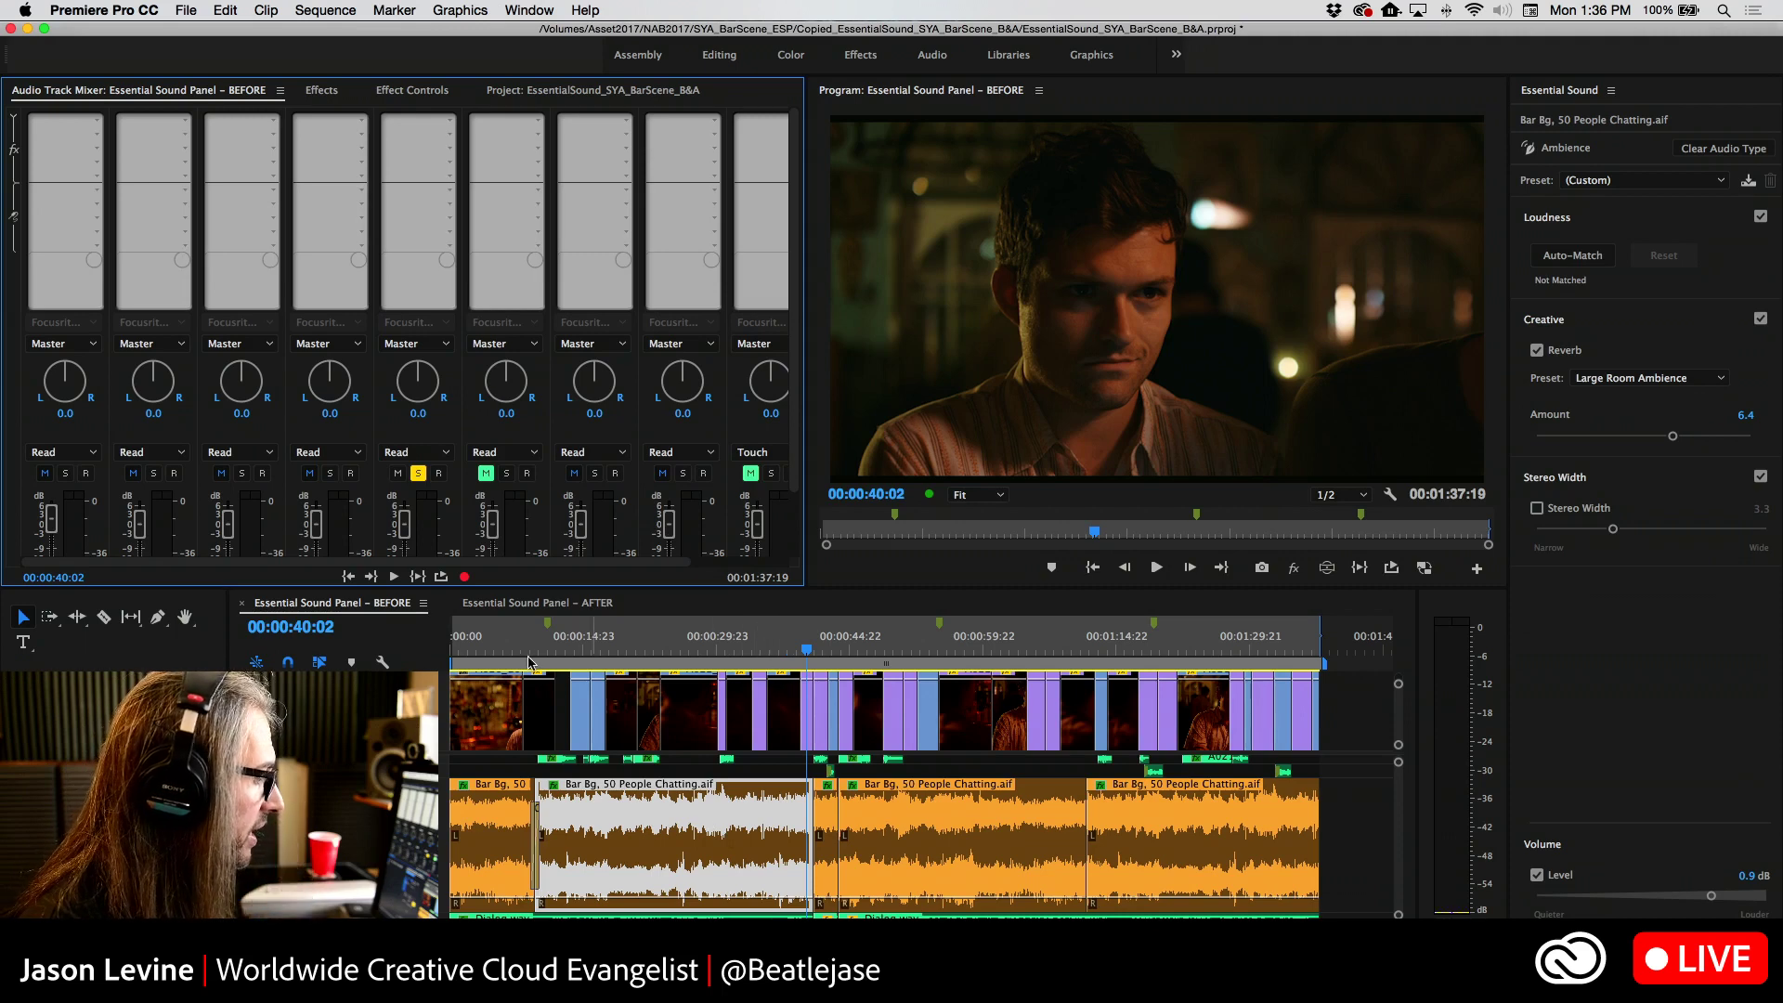
click(559, 648)
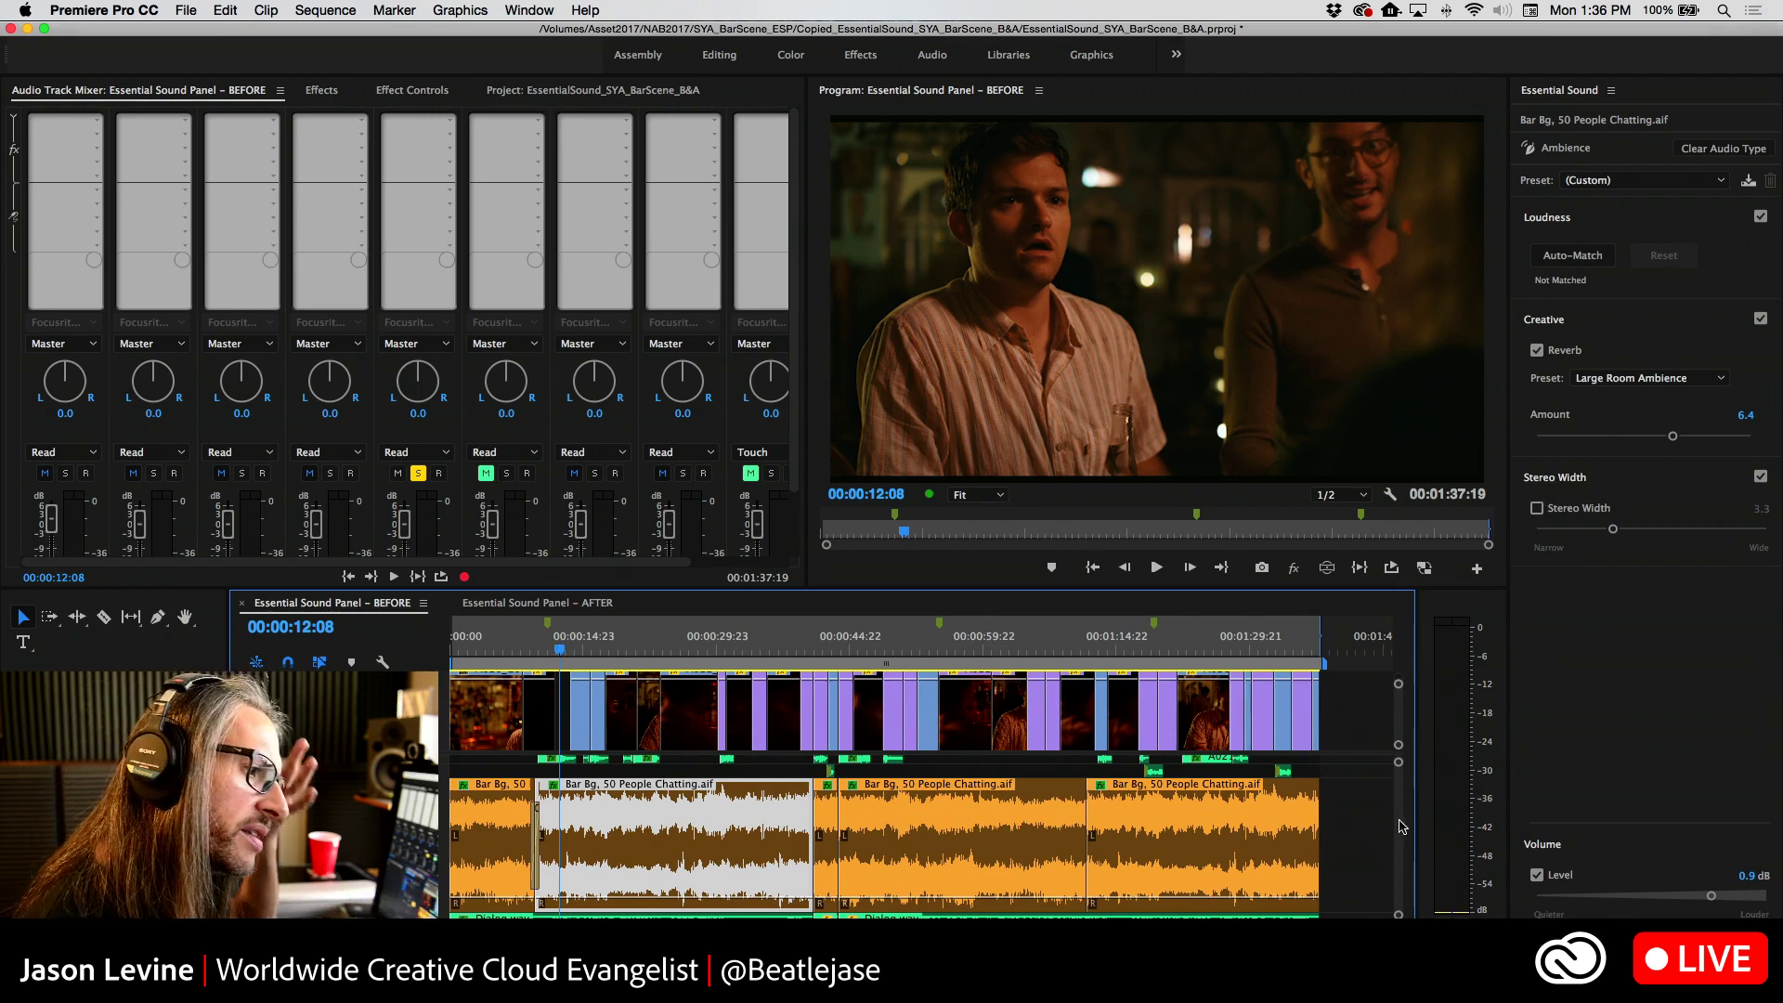
click(1537, 509)
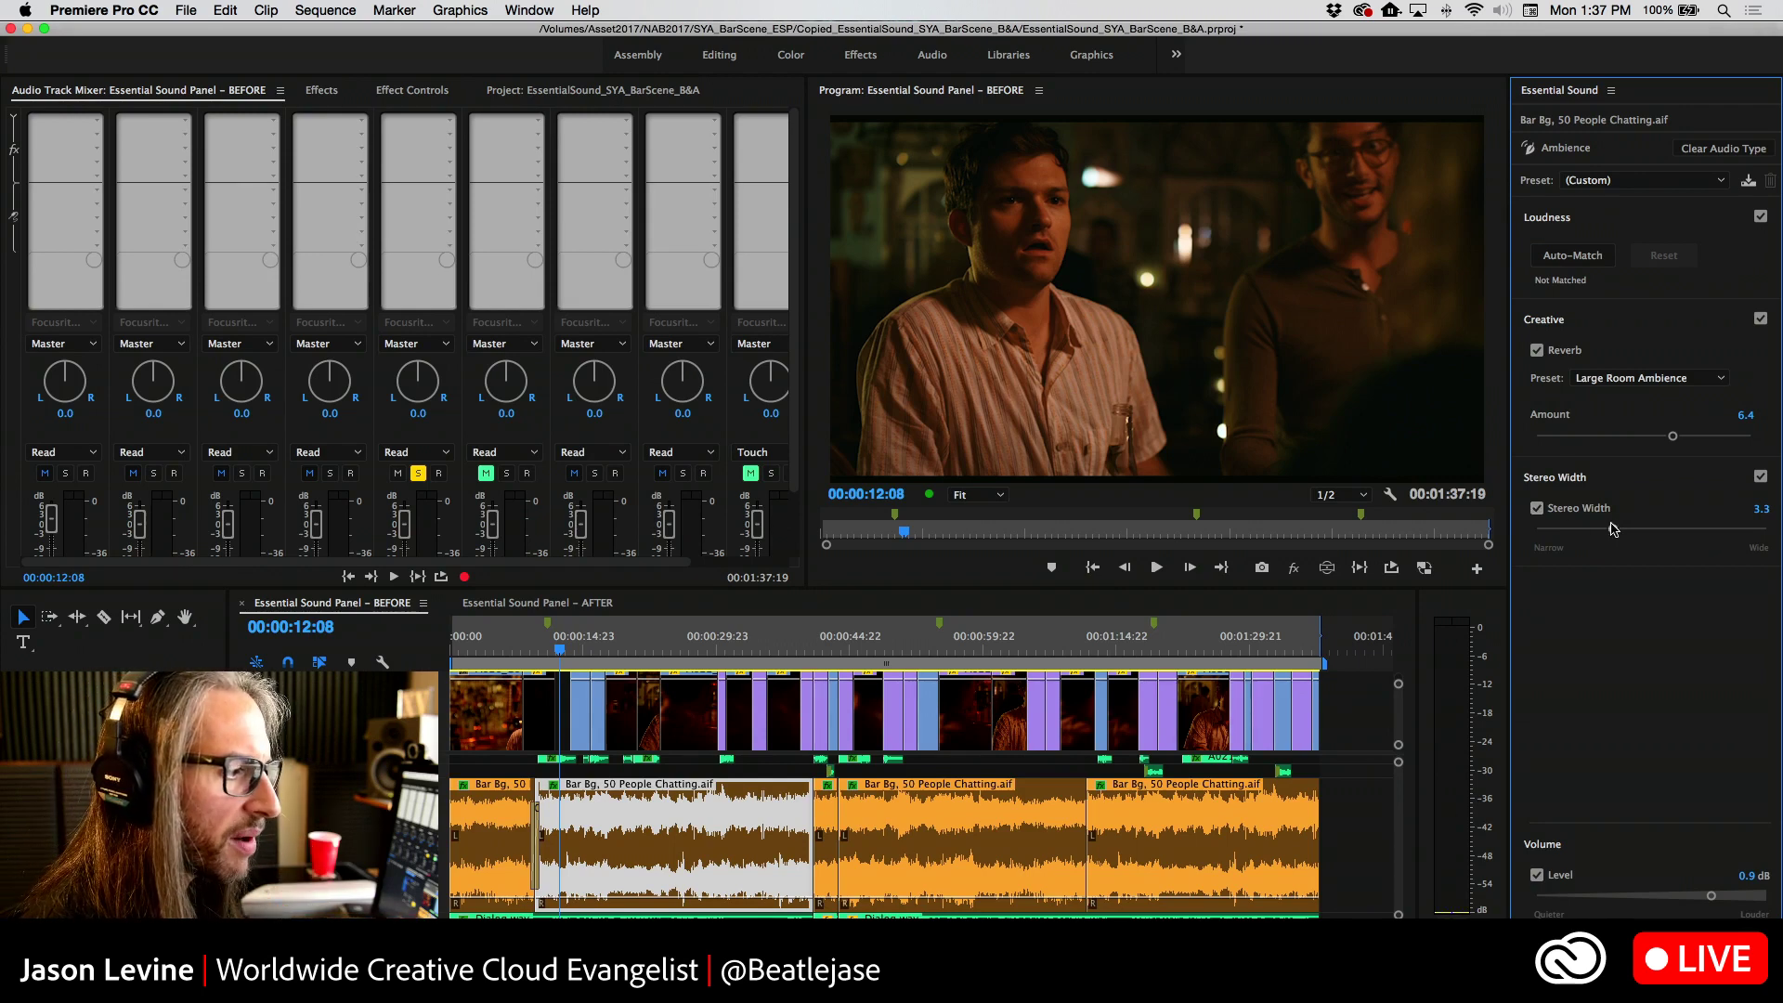
drag(1588, 534, 1493, 536)
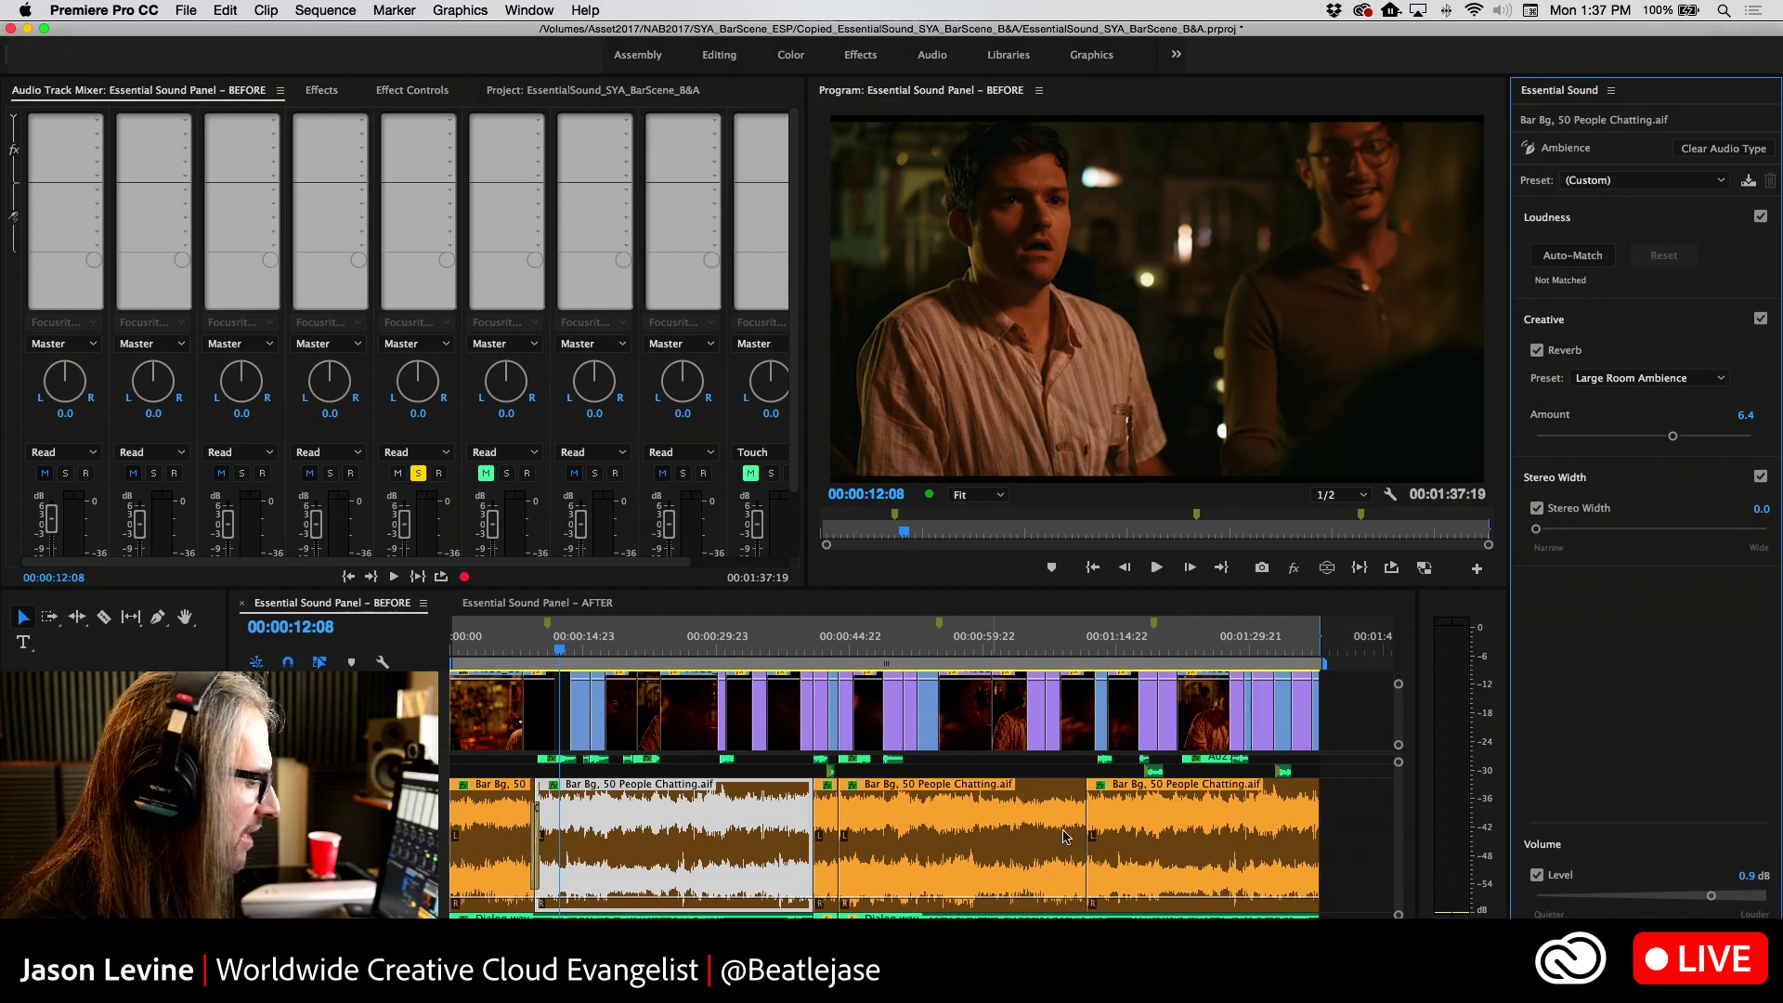
Return the playhead to 00:00:10:10, switch briefly to Focusrite Control and back to Premiere Pro, and raise Stereo Width to 7.0 during playback
scroll(1294, 850, up, 2)
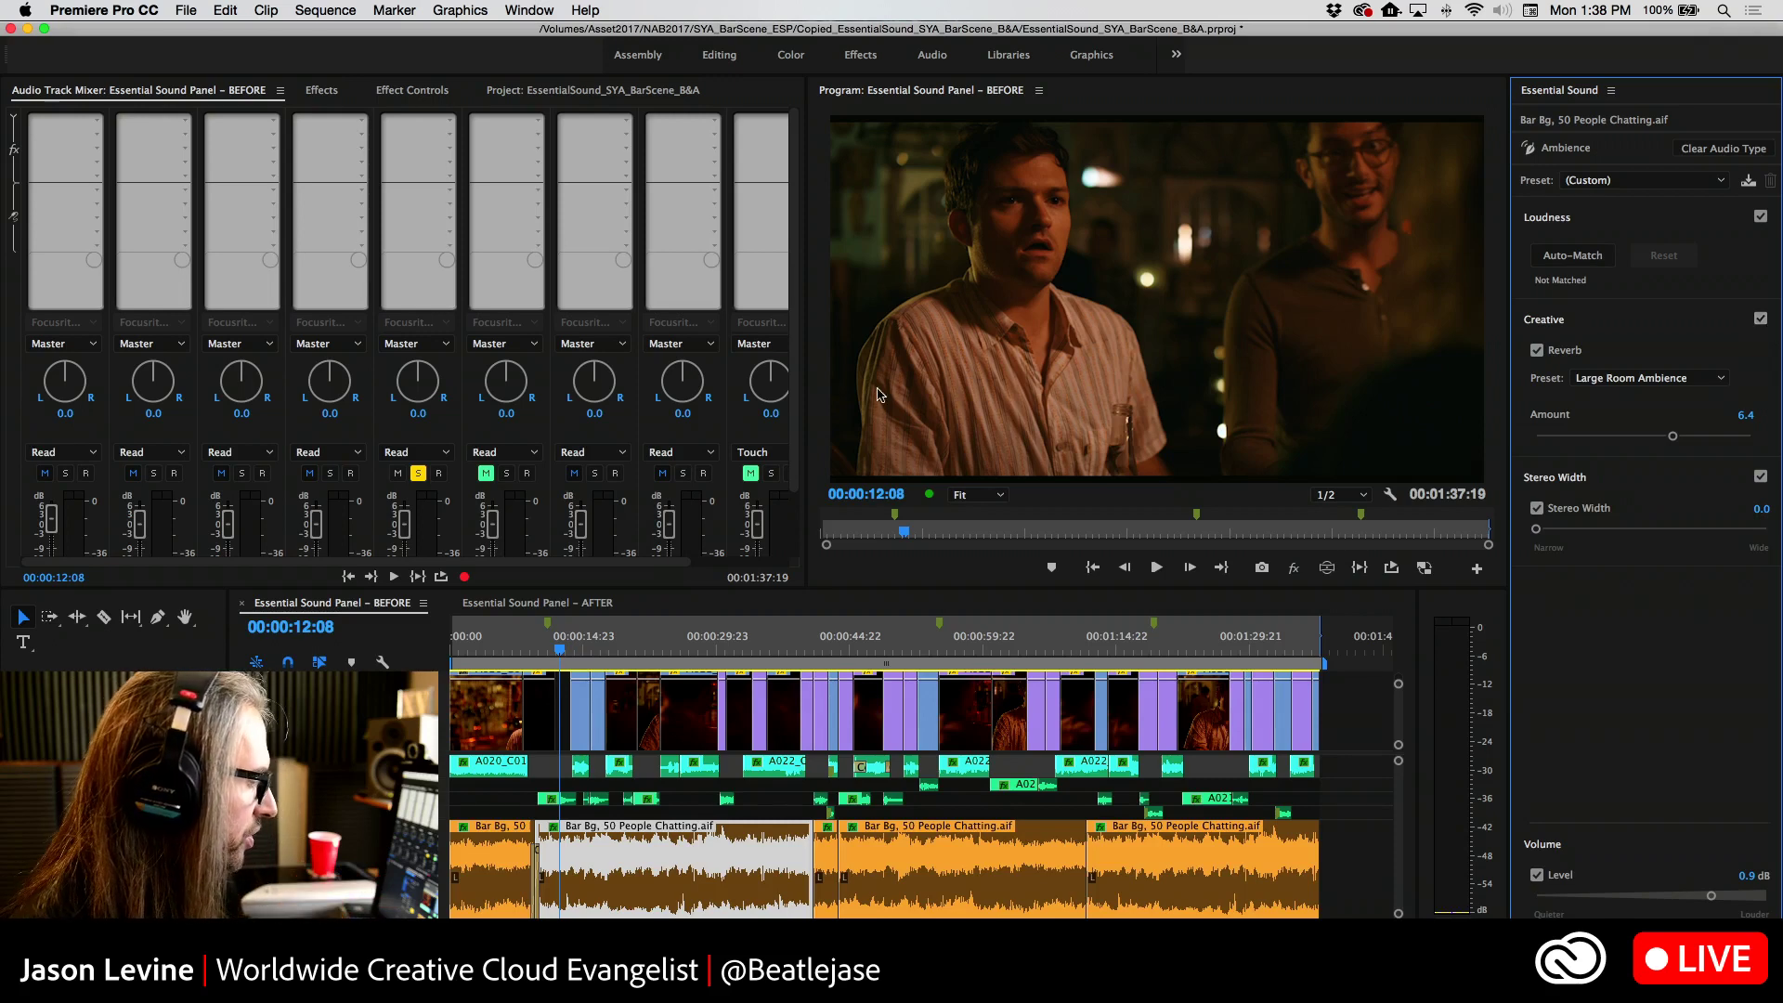
key(j)
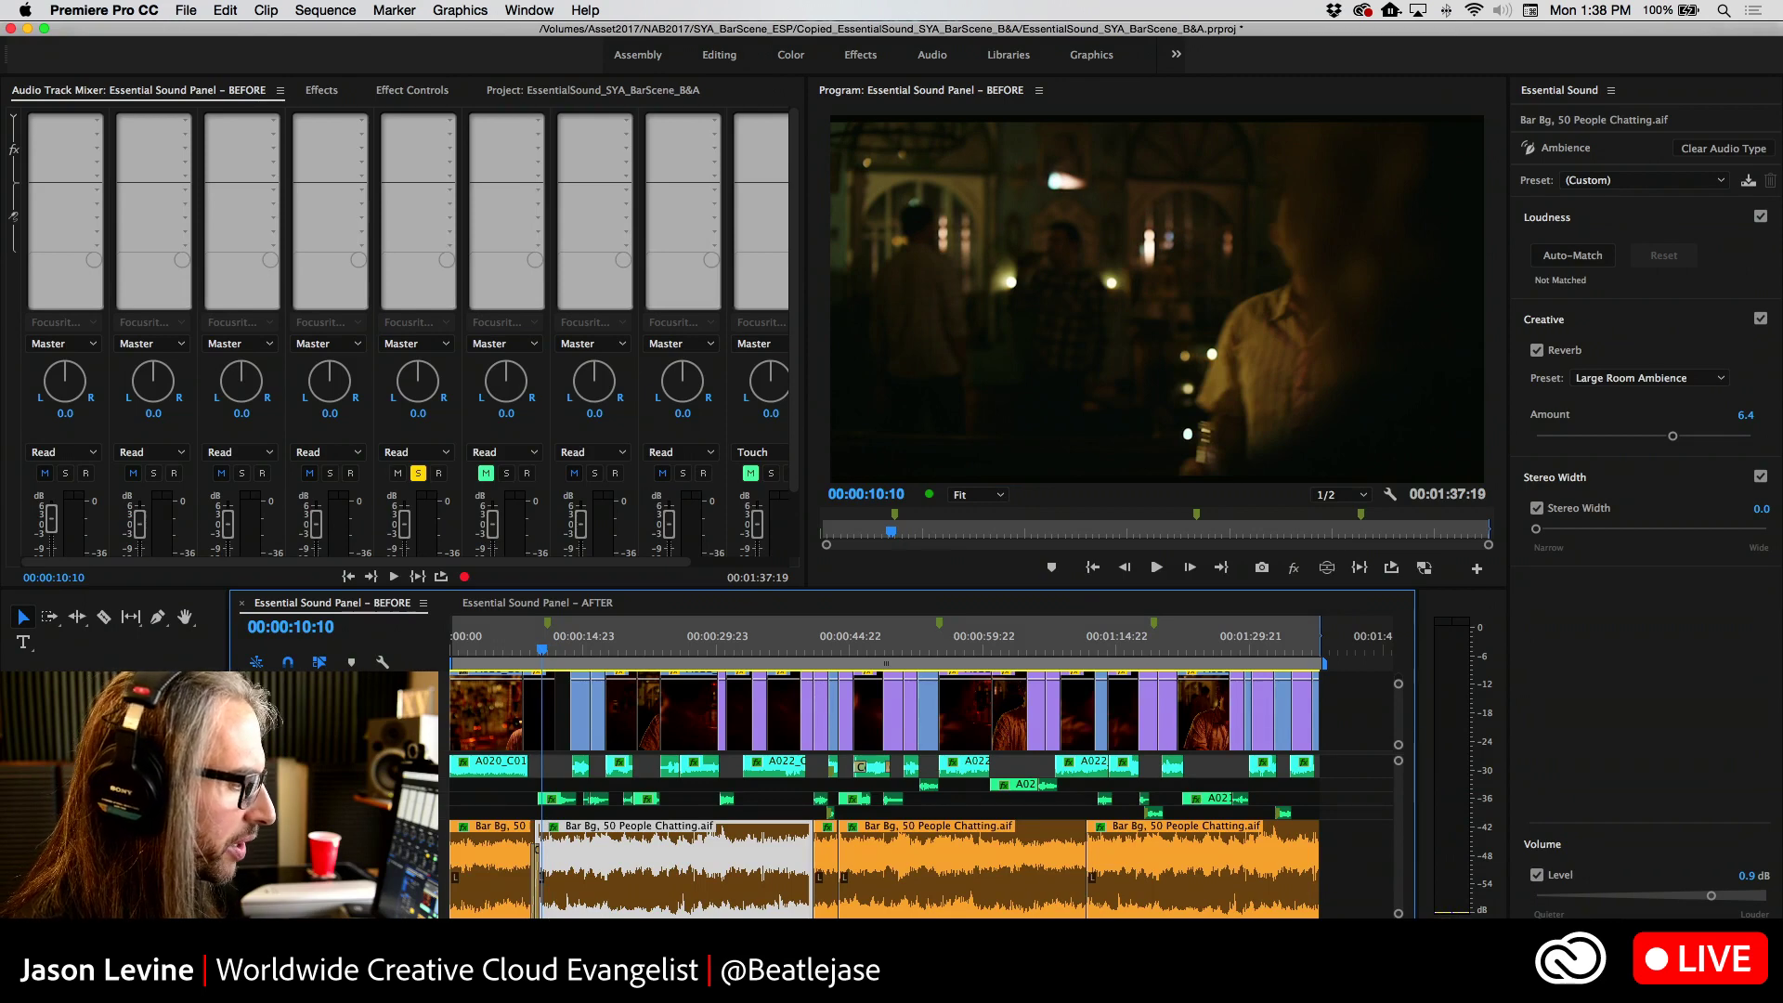
key(super+Tab)
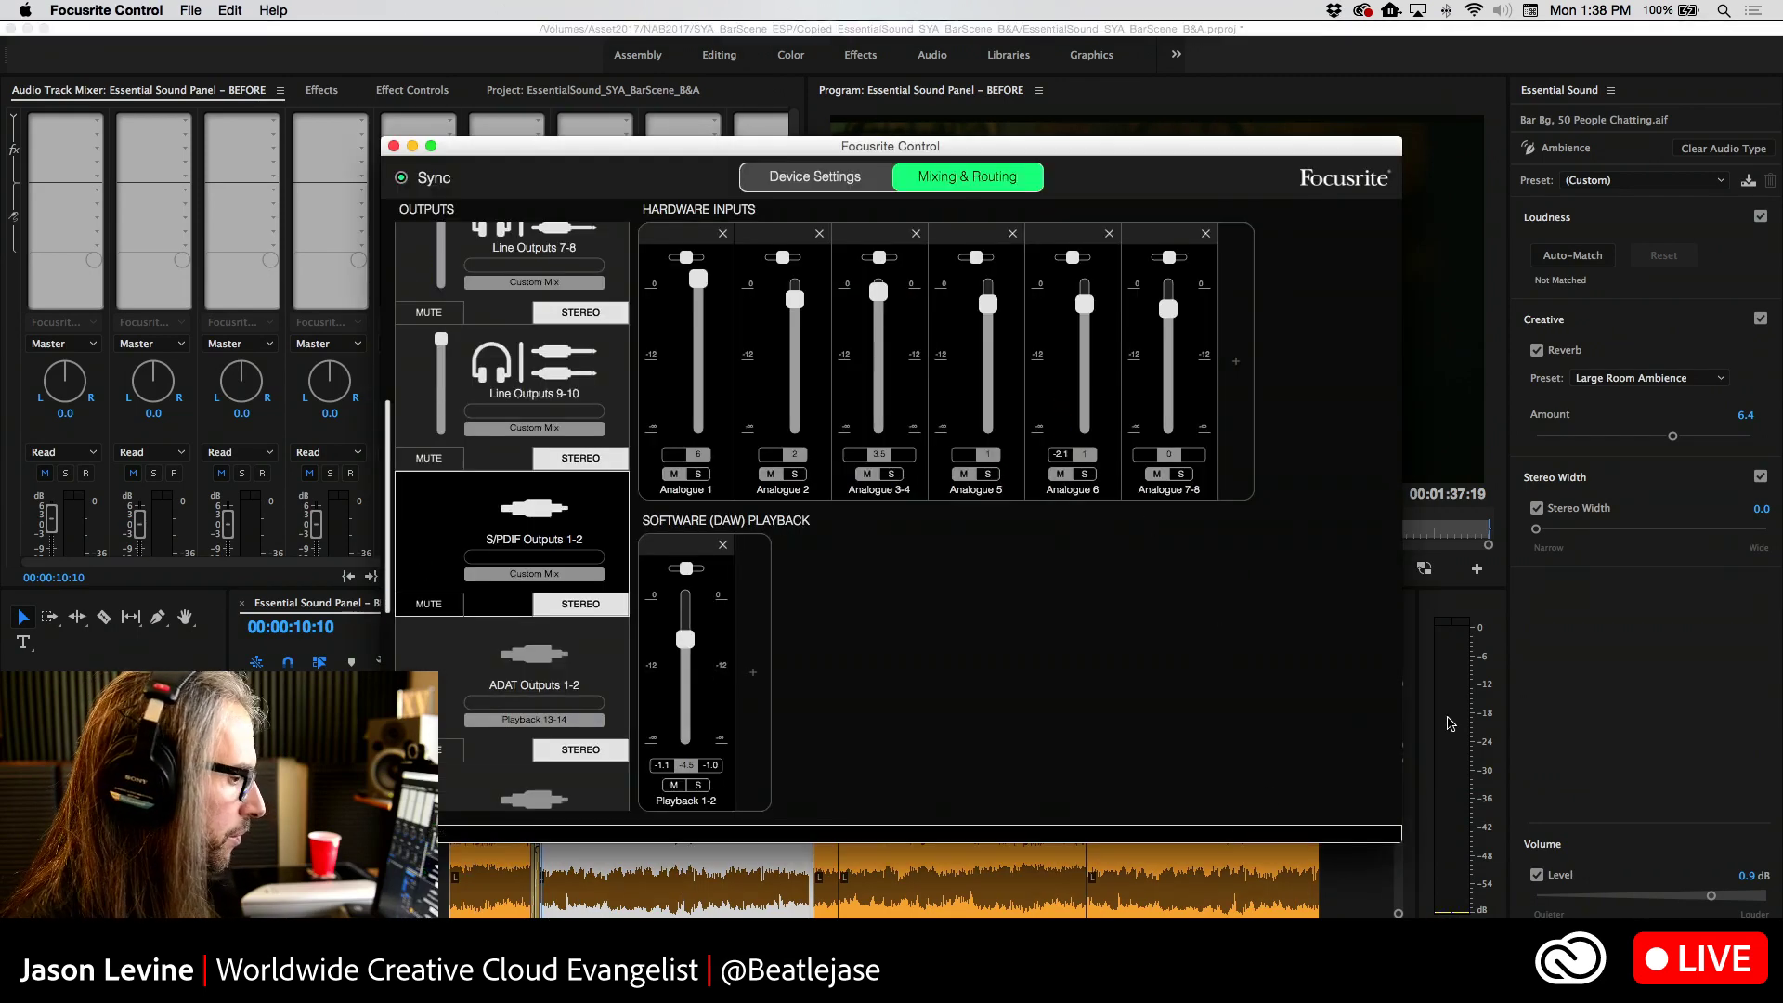
click(1562, 721)
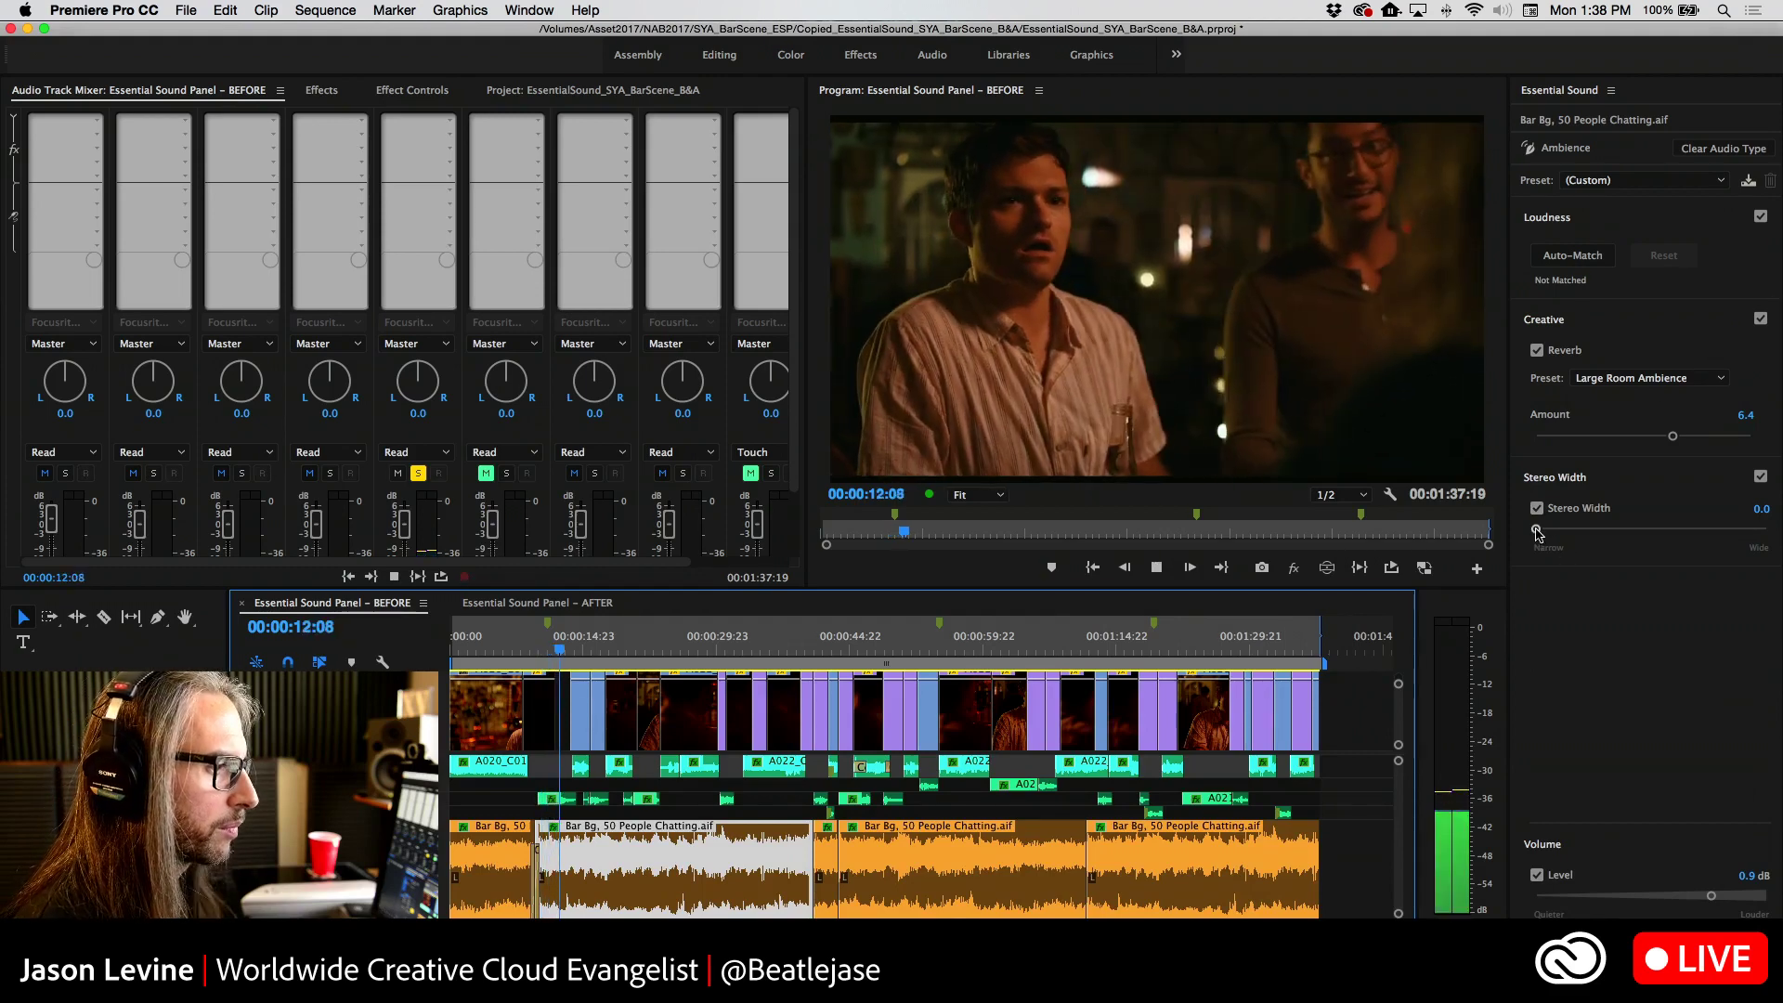
drag(1537, 532, 1699, 530)
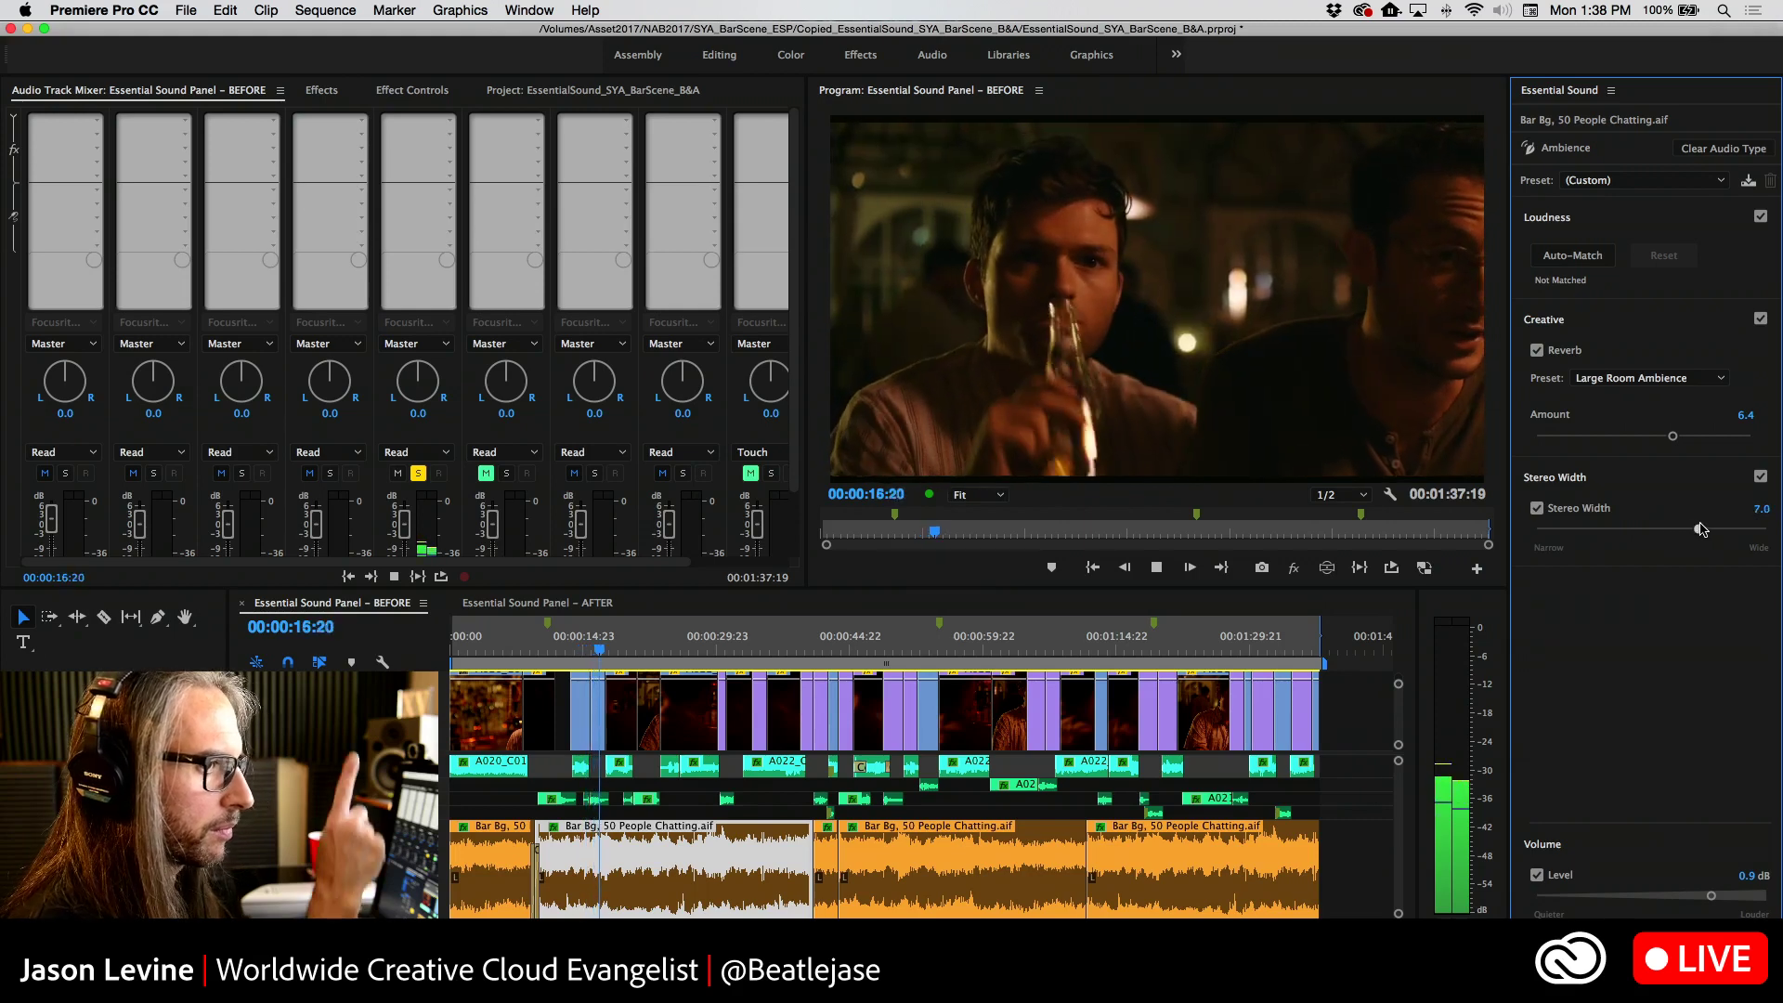
Raise Stereo Width to 7.9 while comparing playback with the Stereo Width and Creative sections disabled and enabled
click(1760, 478)
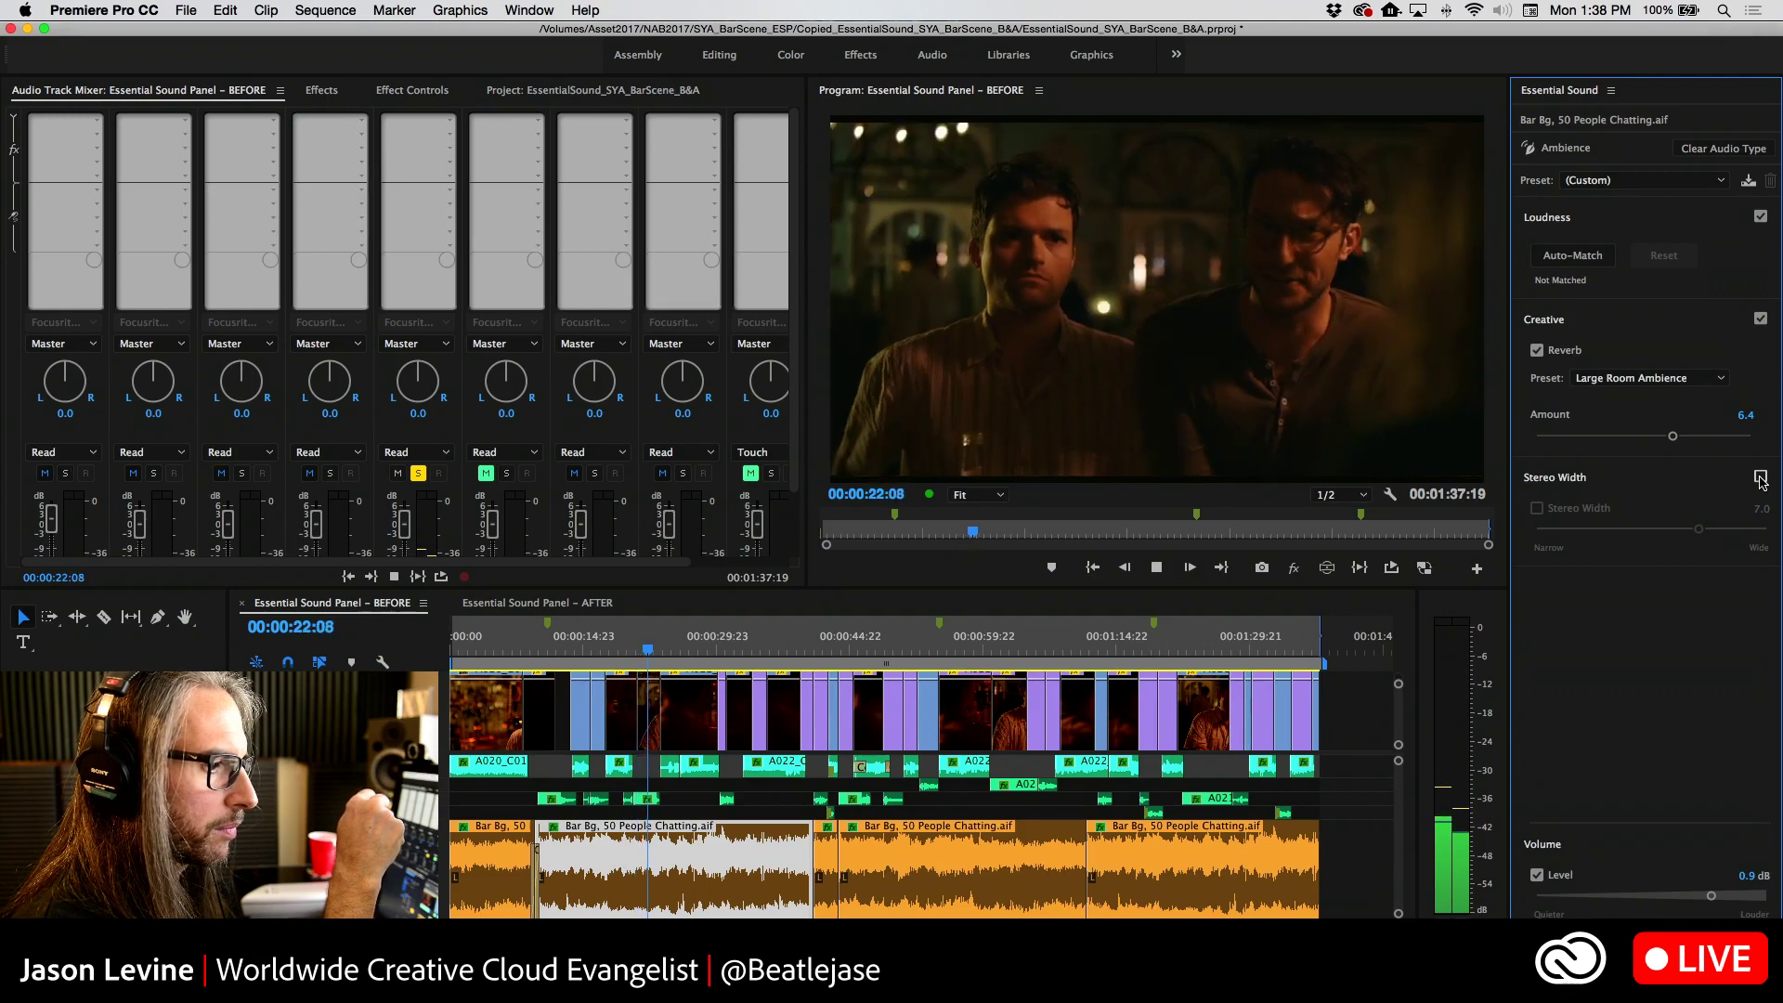
click(1761, 478)
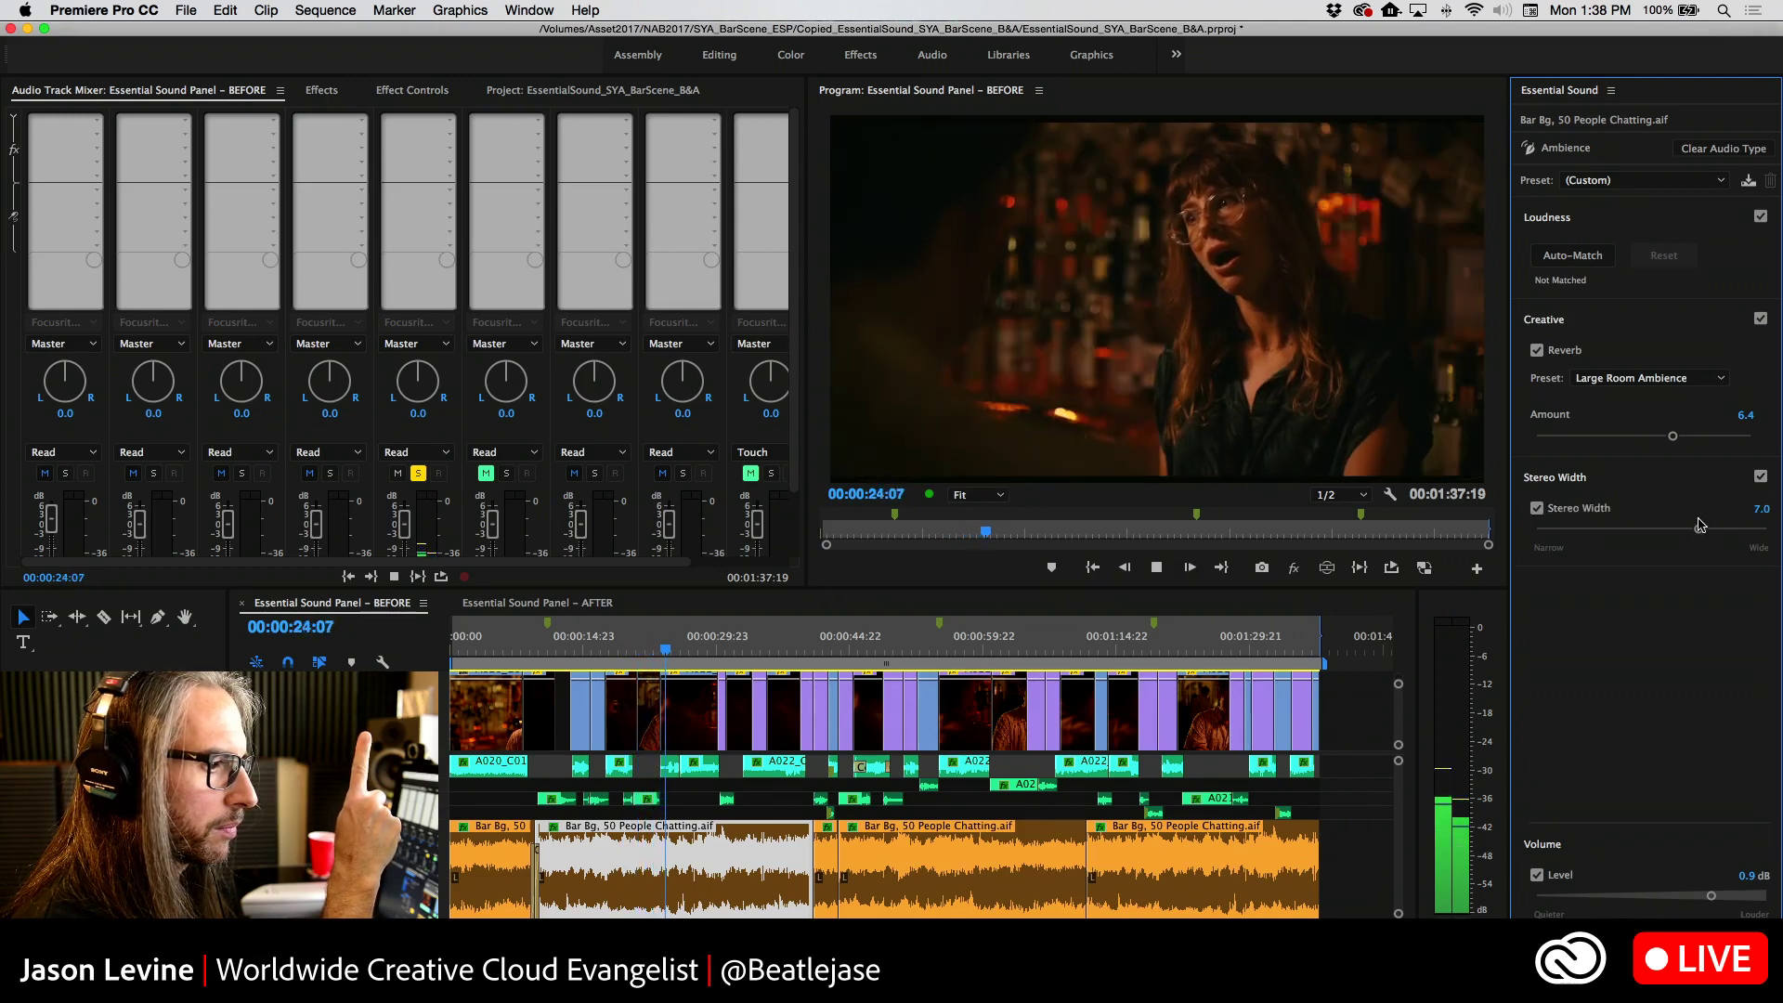
drag(1700, 526, 1718, 528)
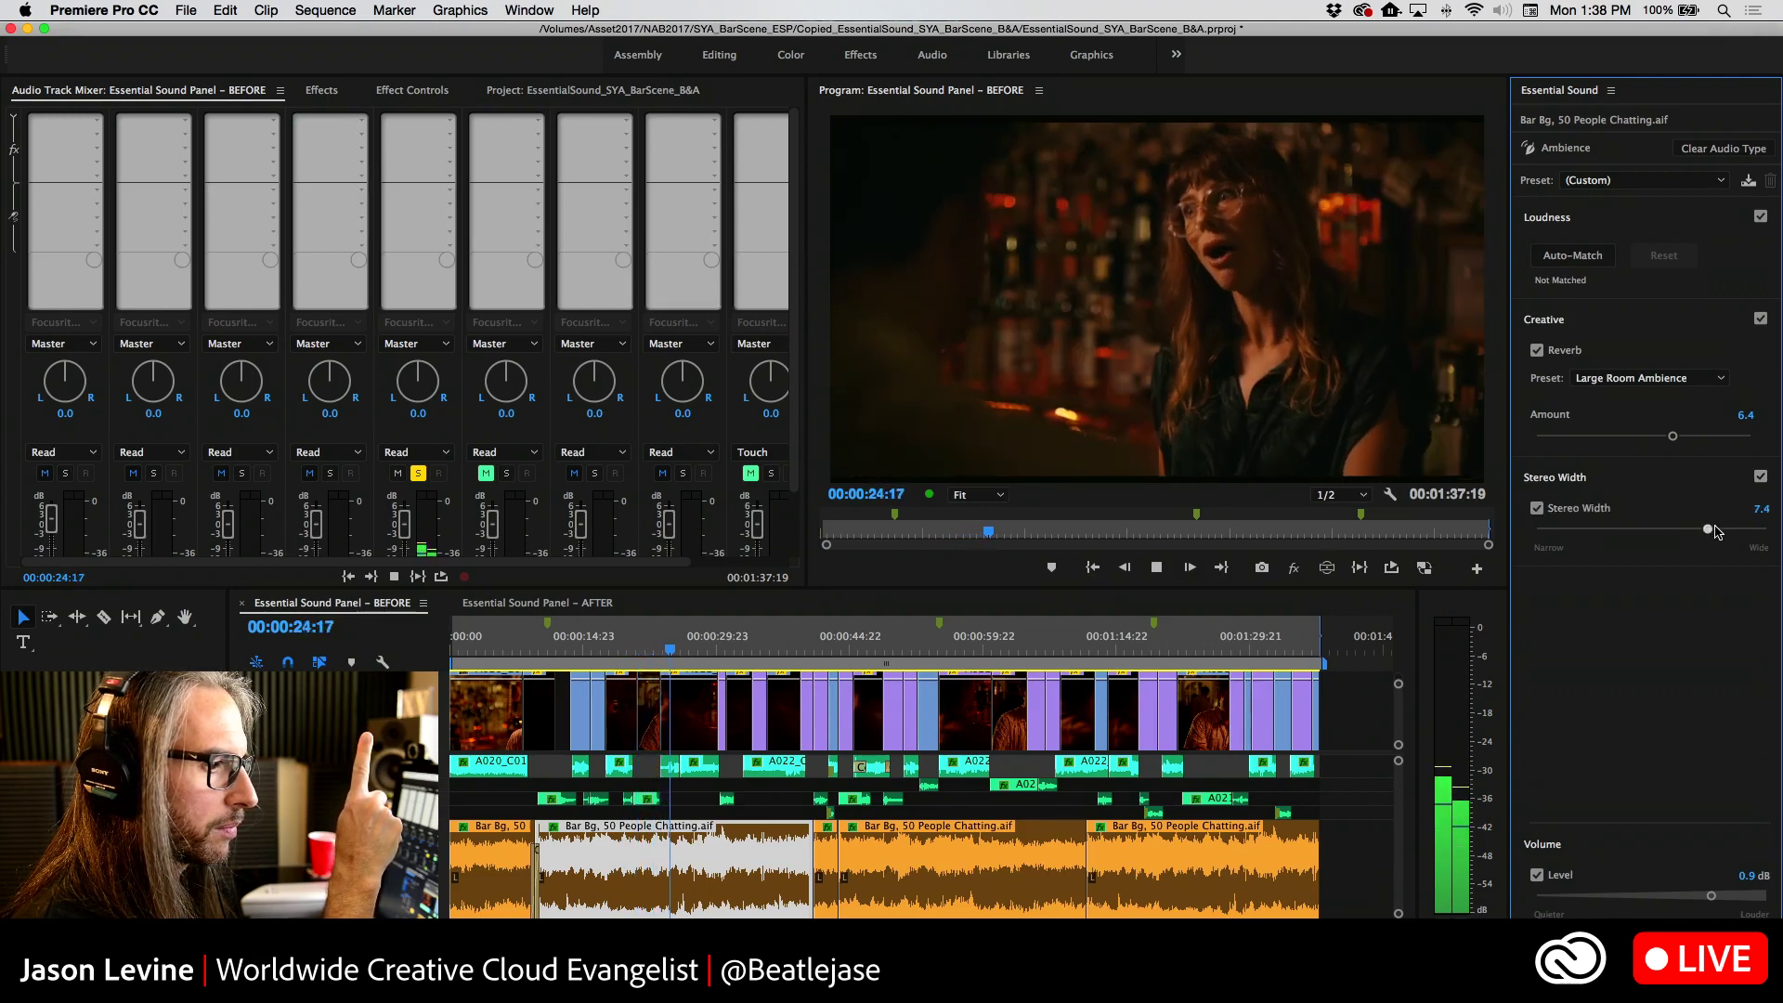
click(1761, 478)
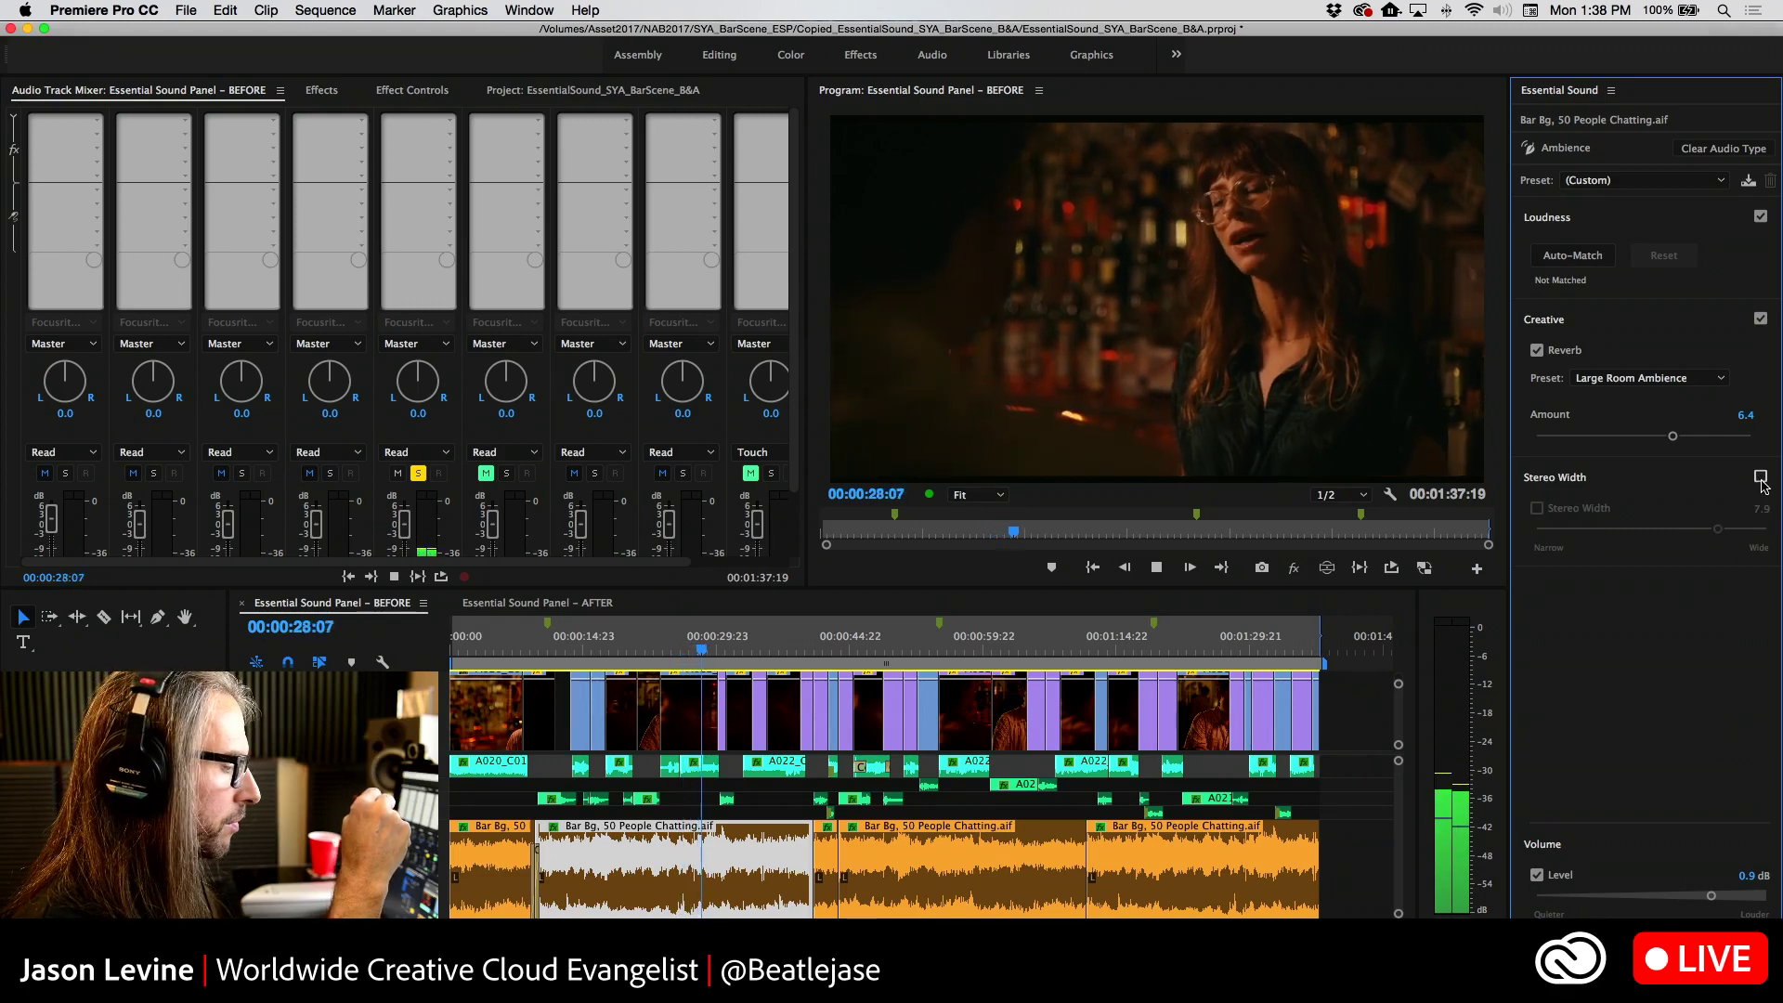
click(1761, 477)
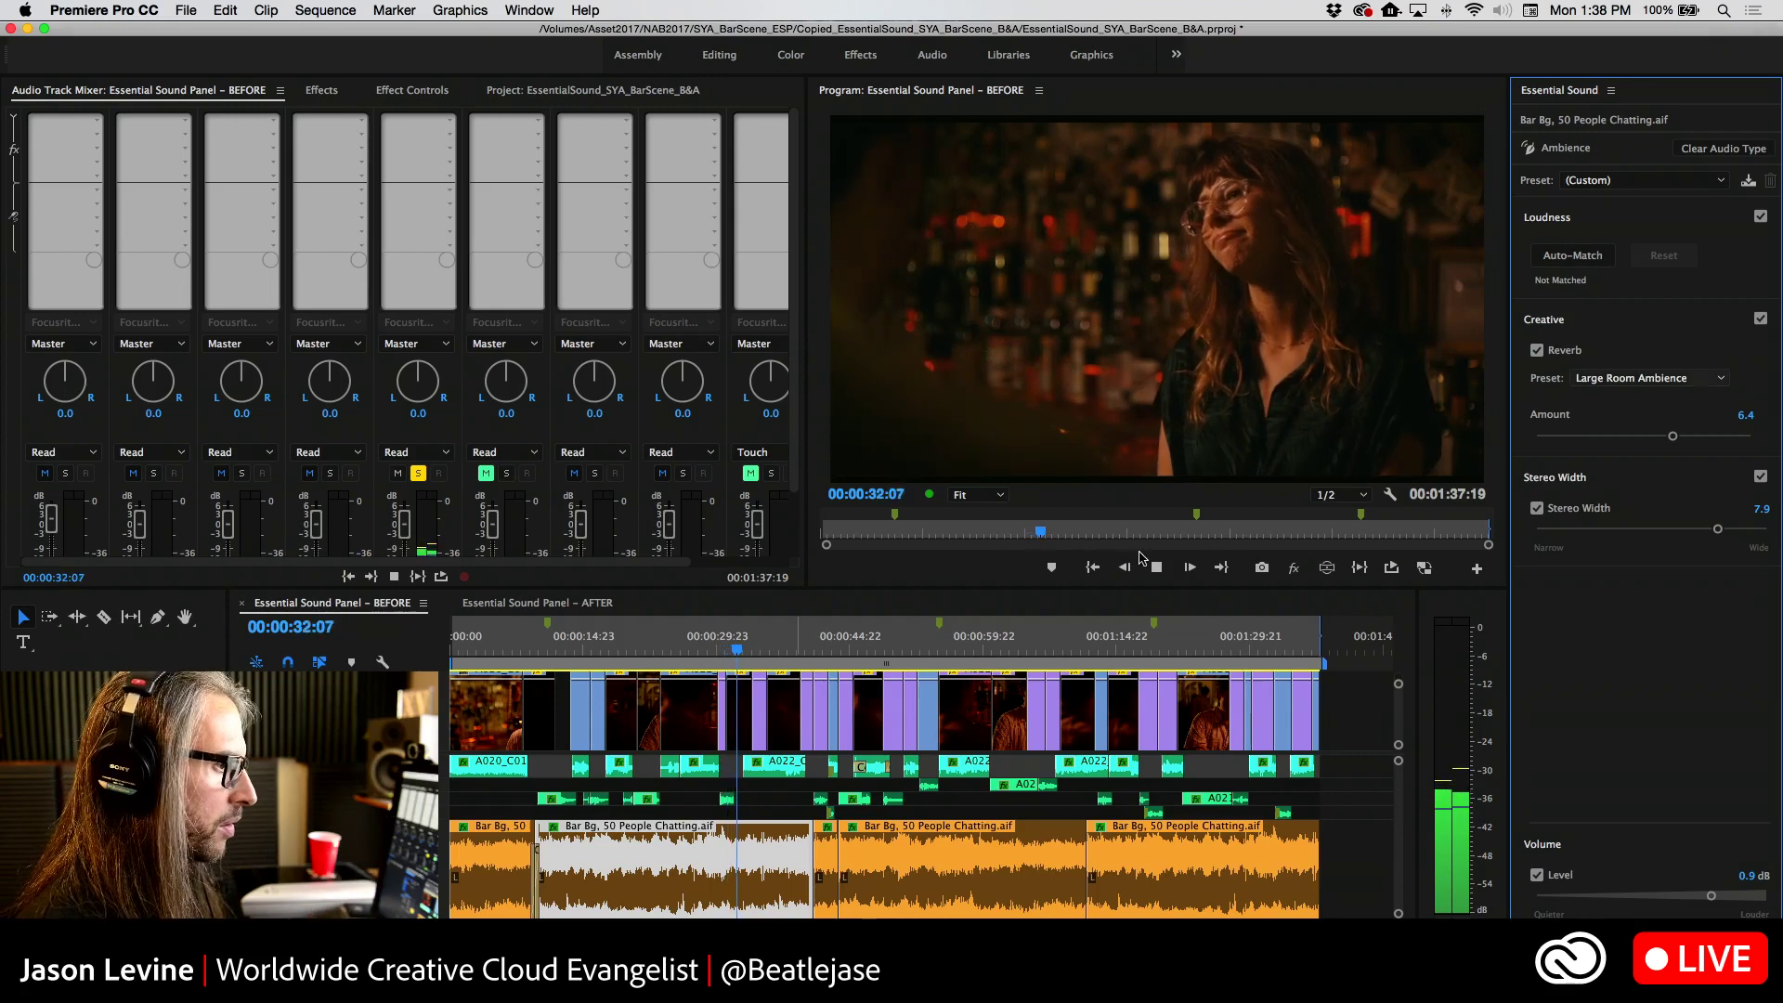
click(1762, 319)
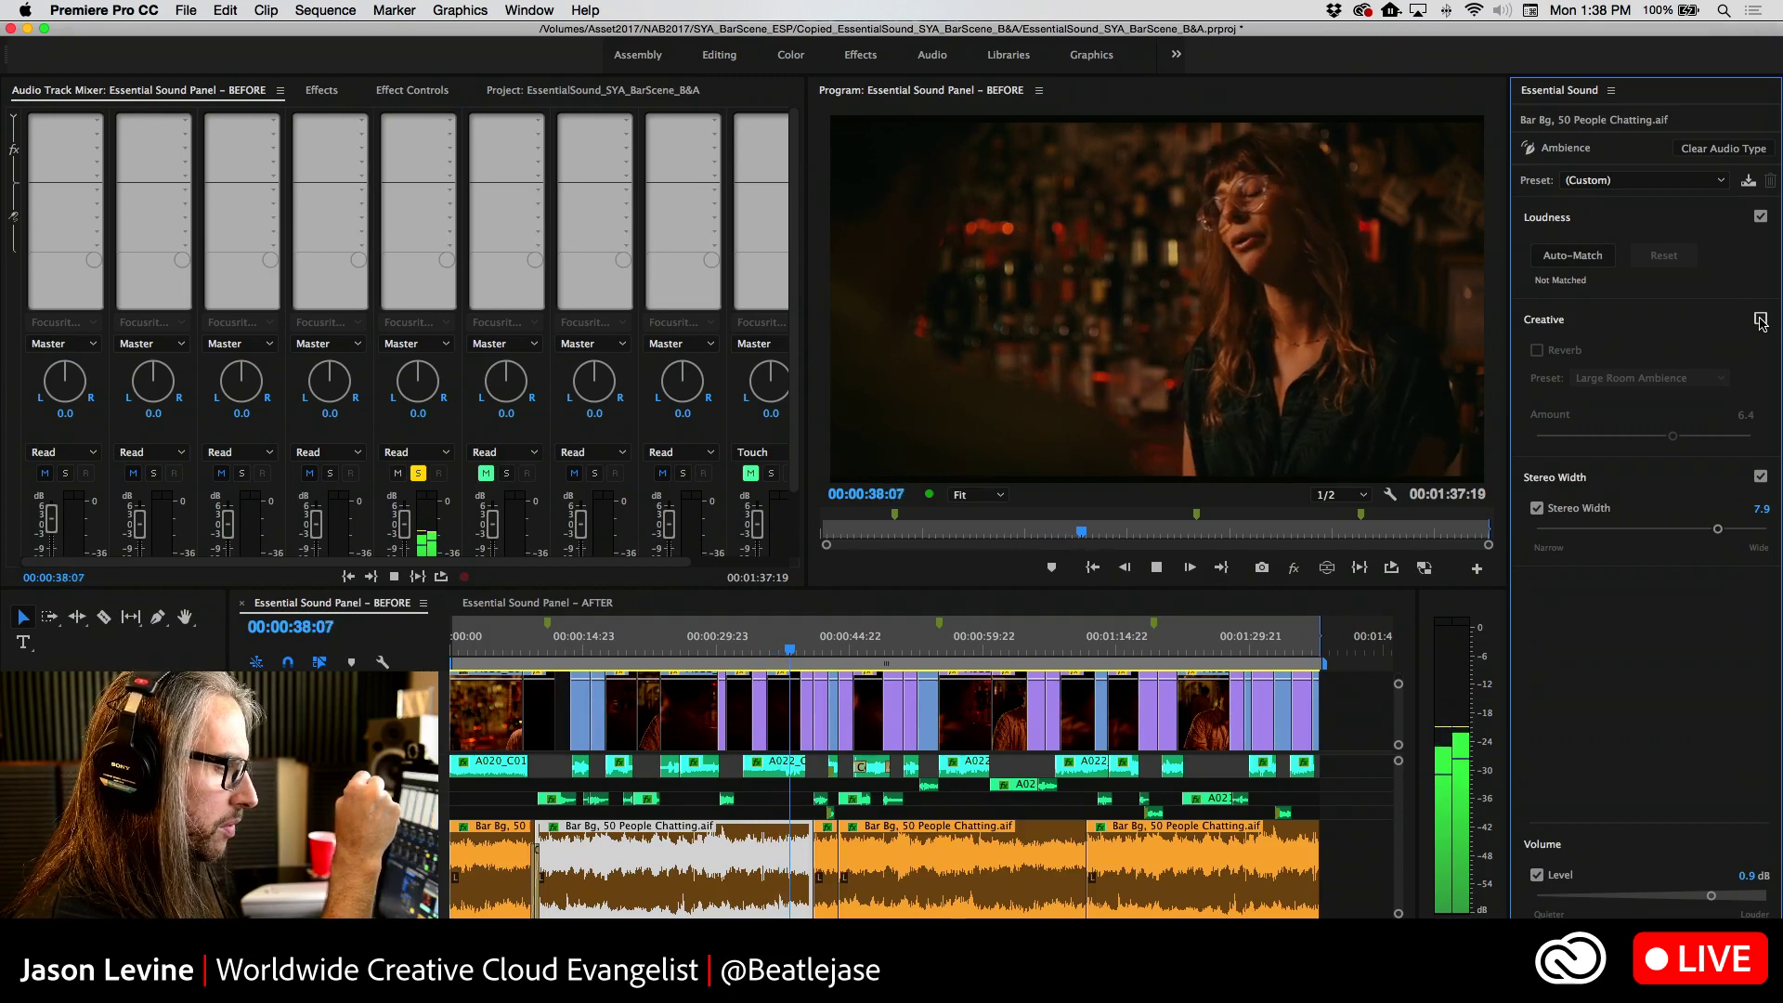
click(1761, 320)
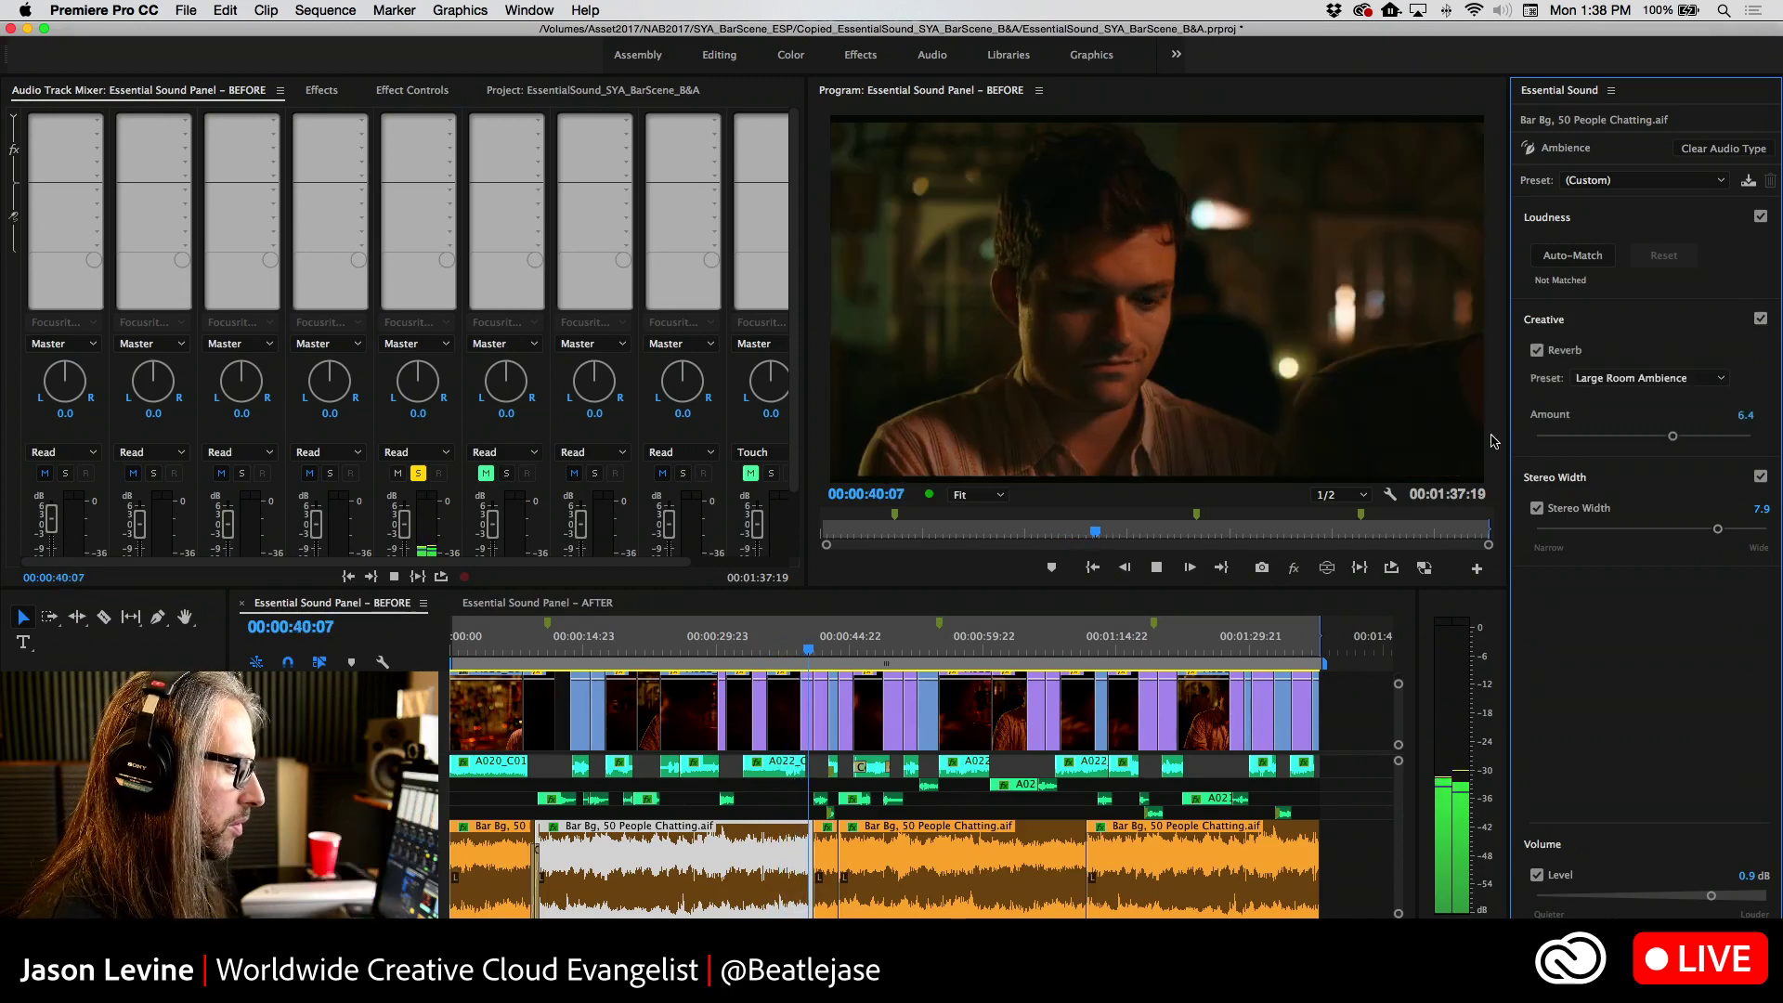
Move the playhead back to 00:00:10:15 and solo the first three audio tracks alongside the background ambience
click(555, 651)
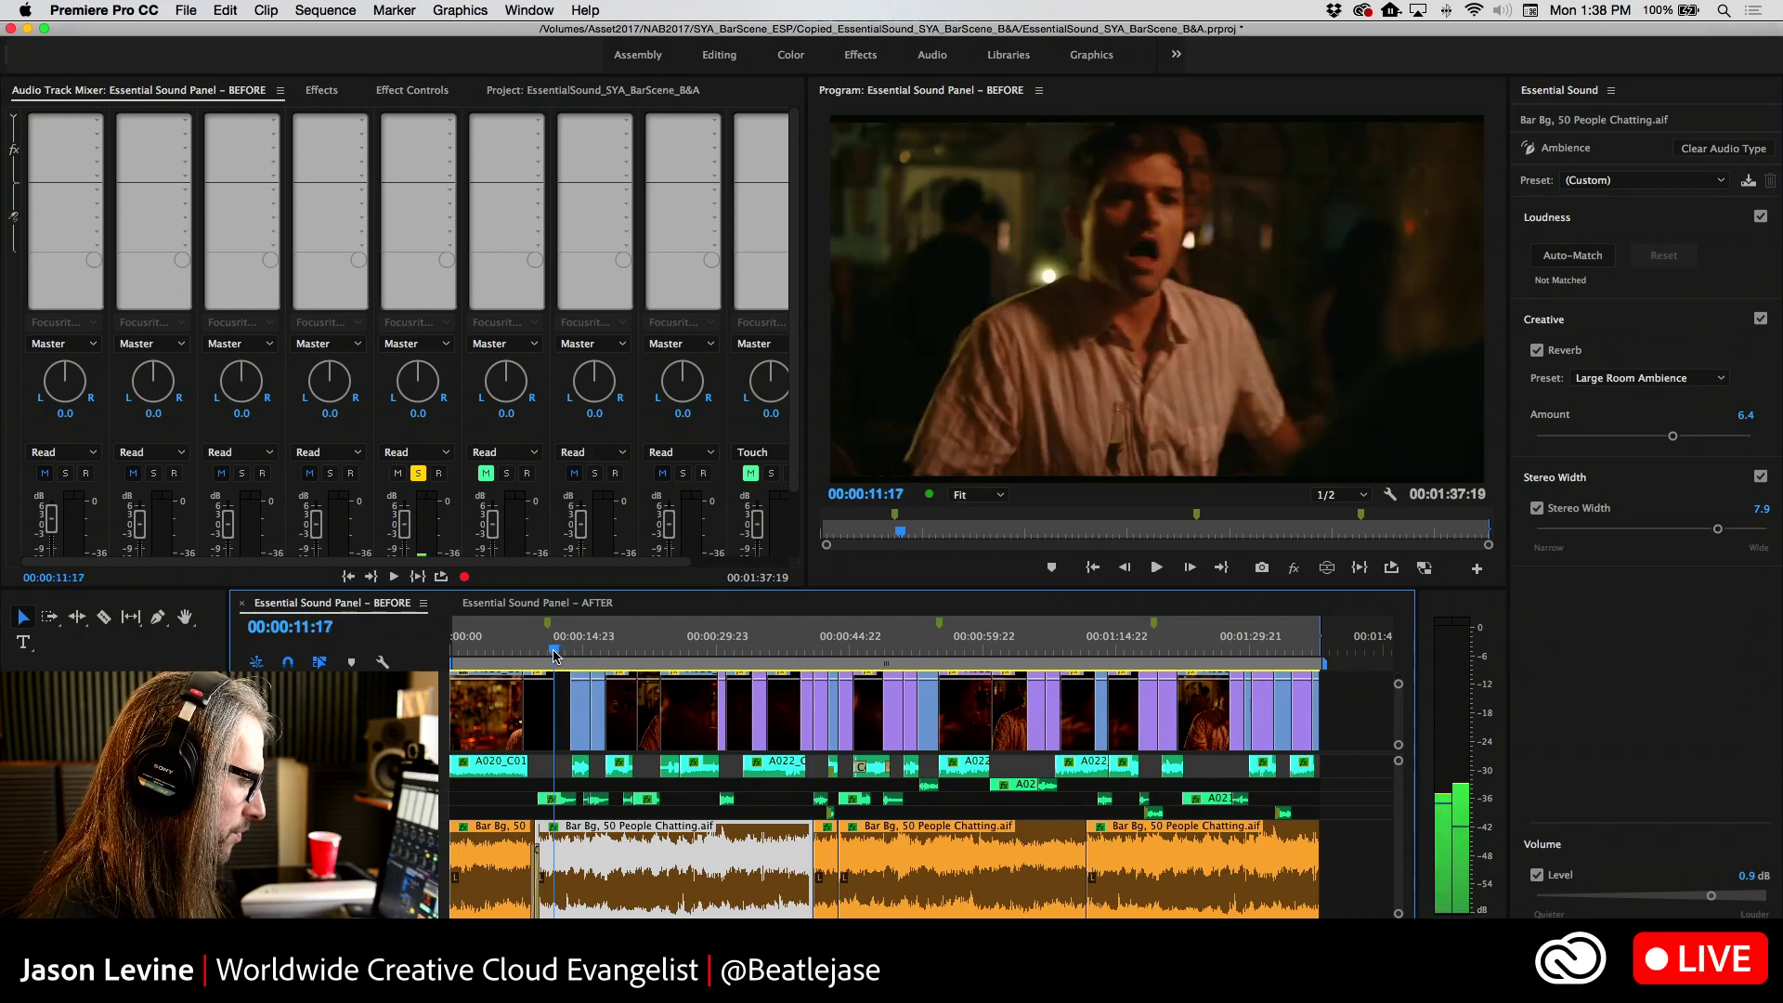
drag(554, 652, 543, 650)
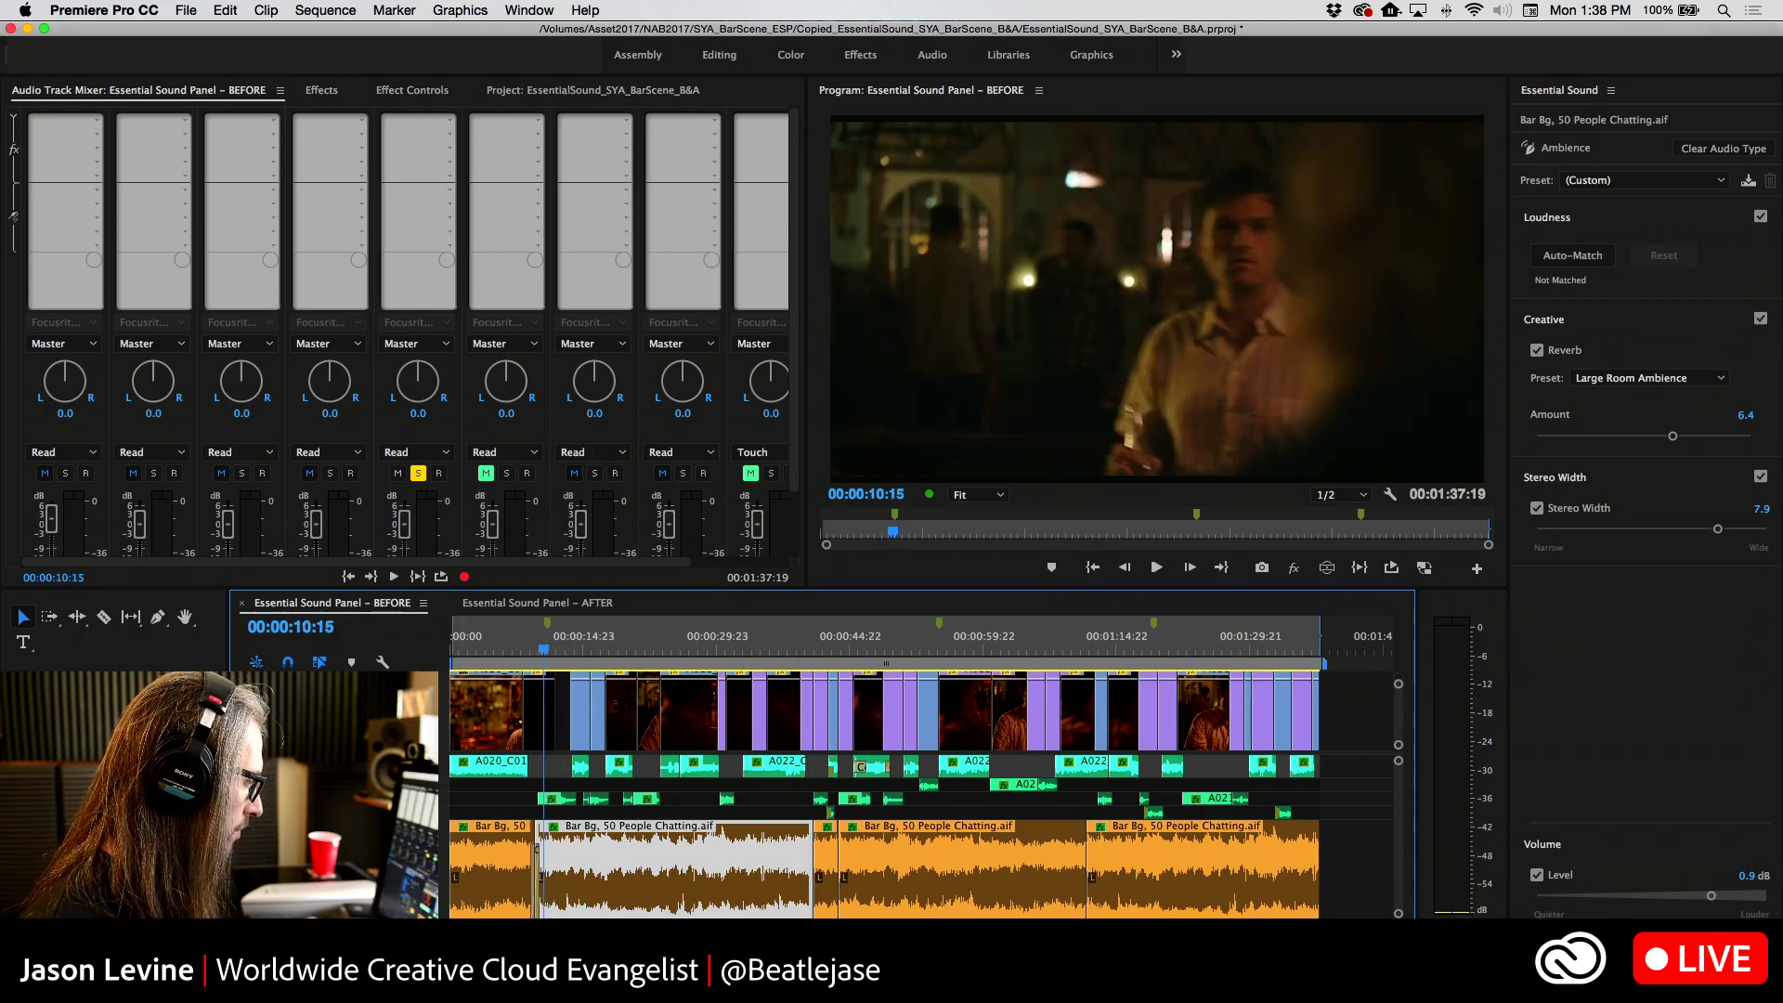
click(440, 785)
click(440, 799)
click(440, 813)
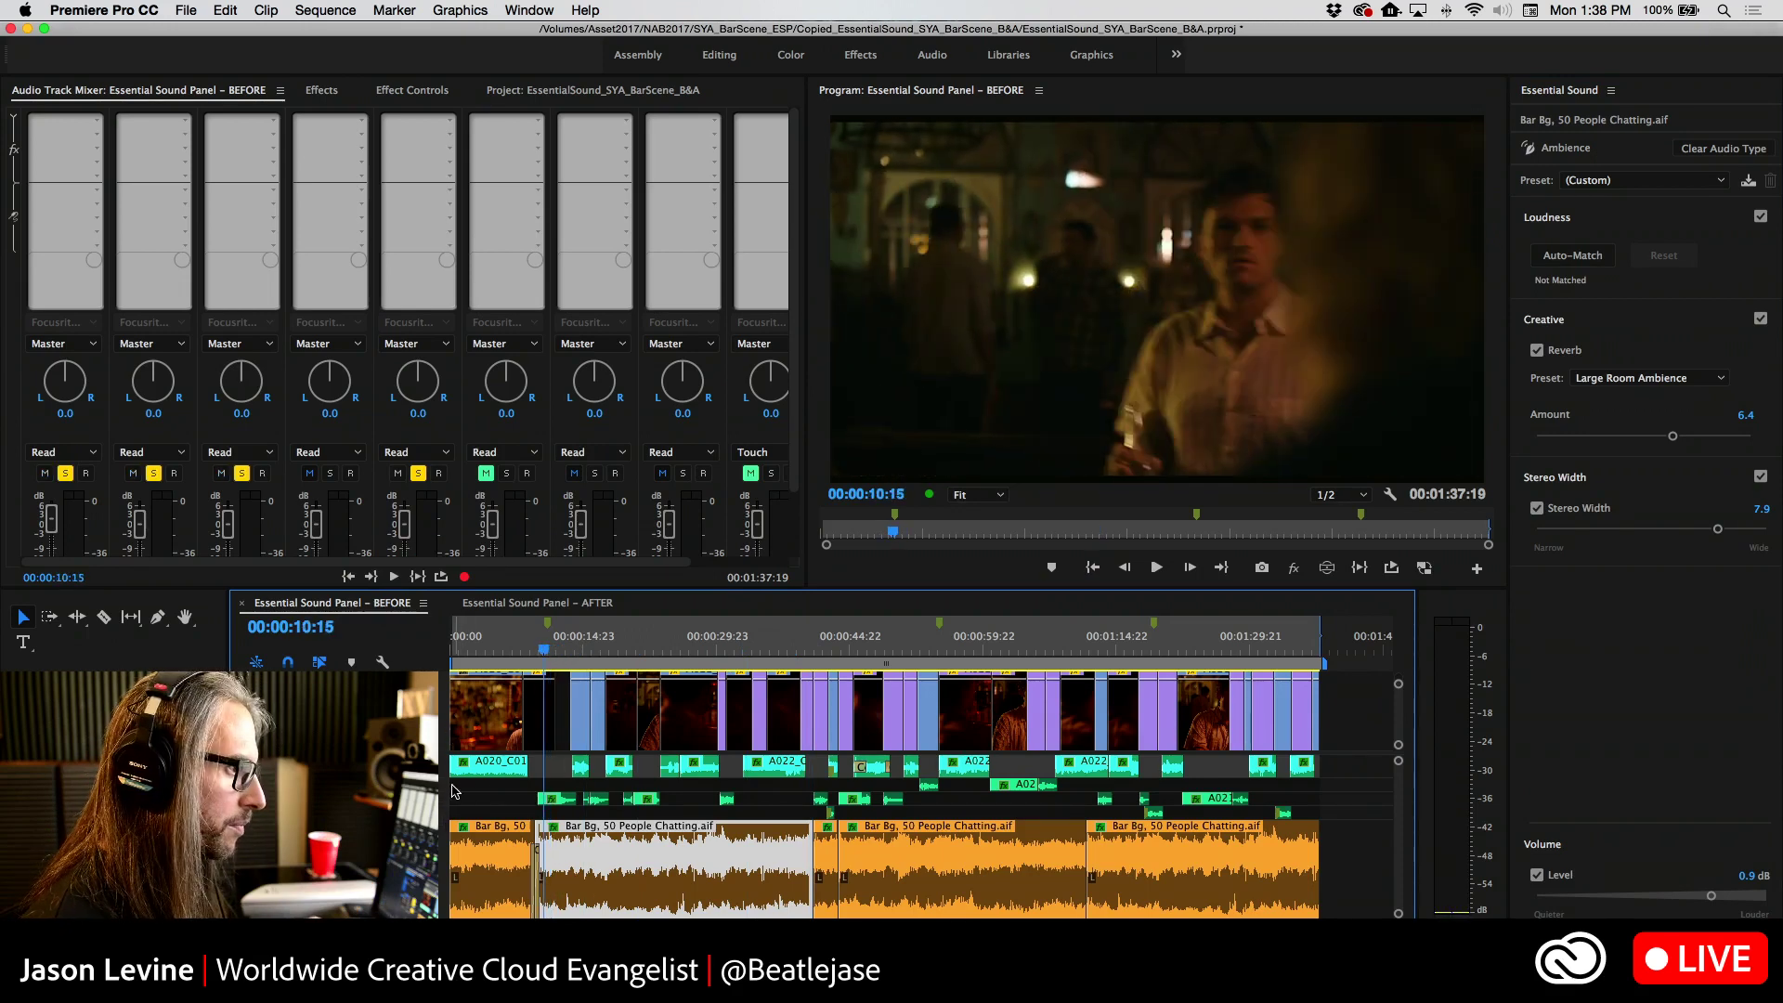
Play the mix from 00:00:10:15 to 00:00:26:16, comparing the background ambience with its Creative section disabled and enabled
key(space)
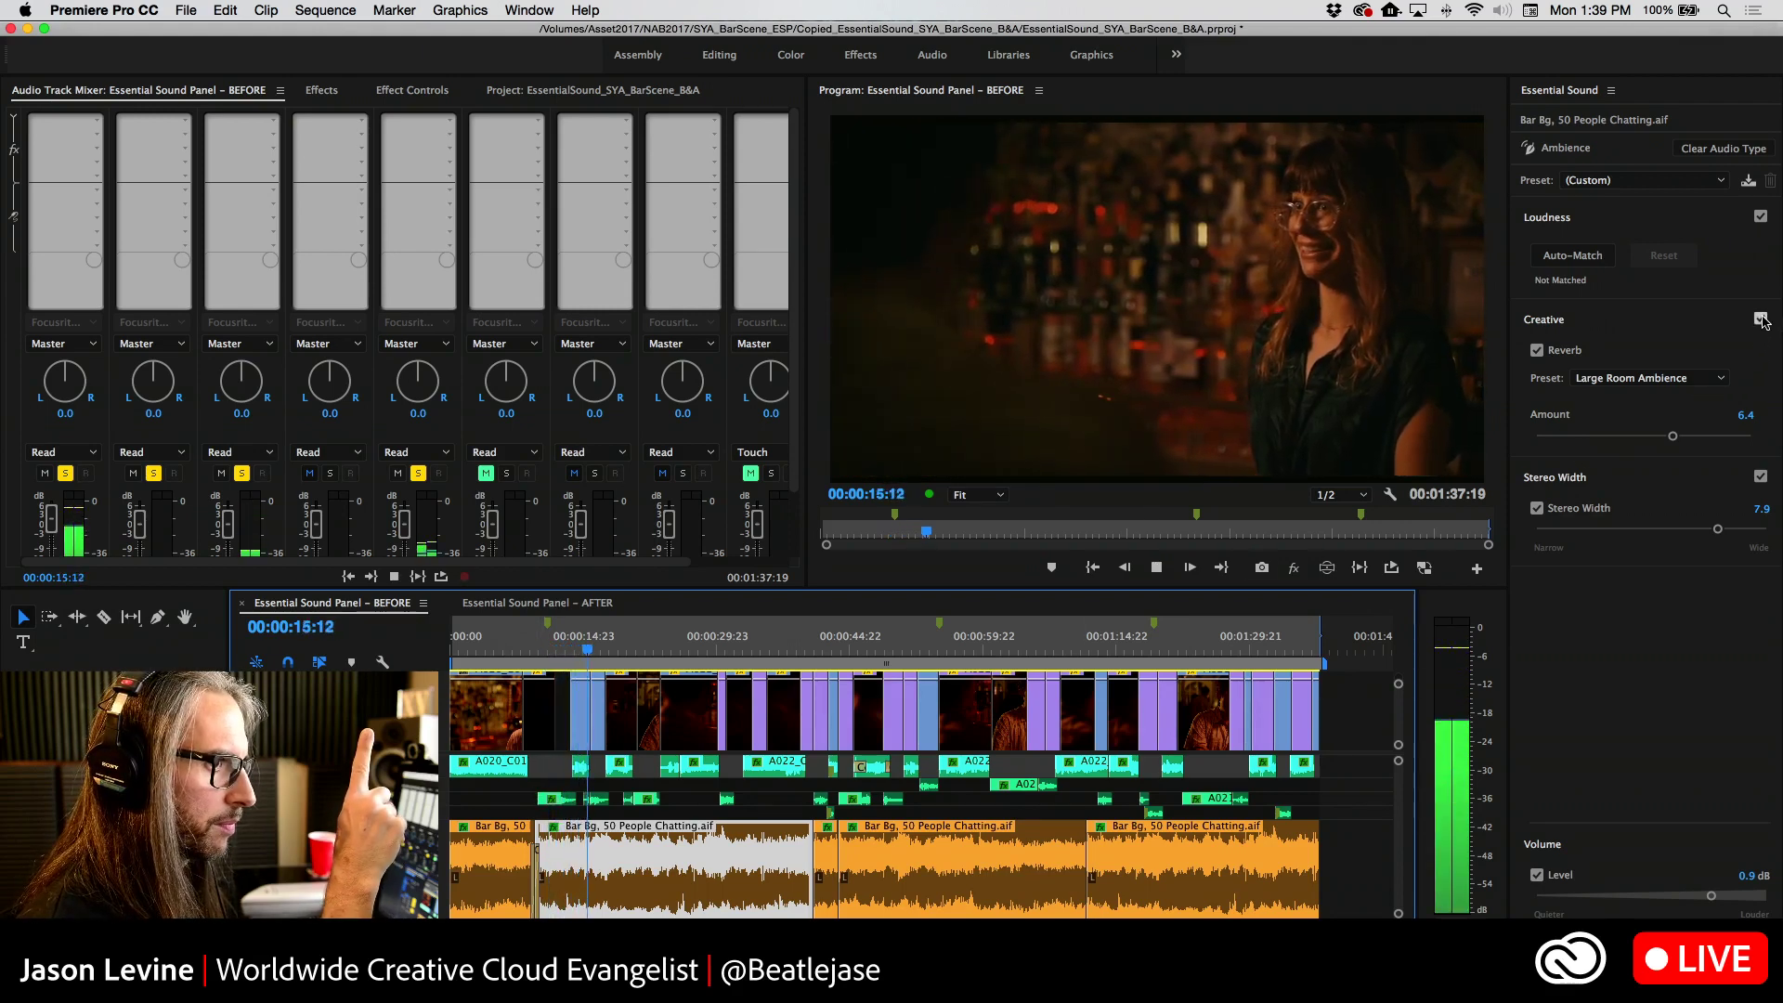
click(1761, 319)
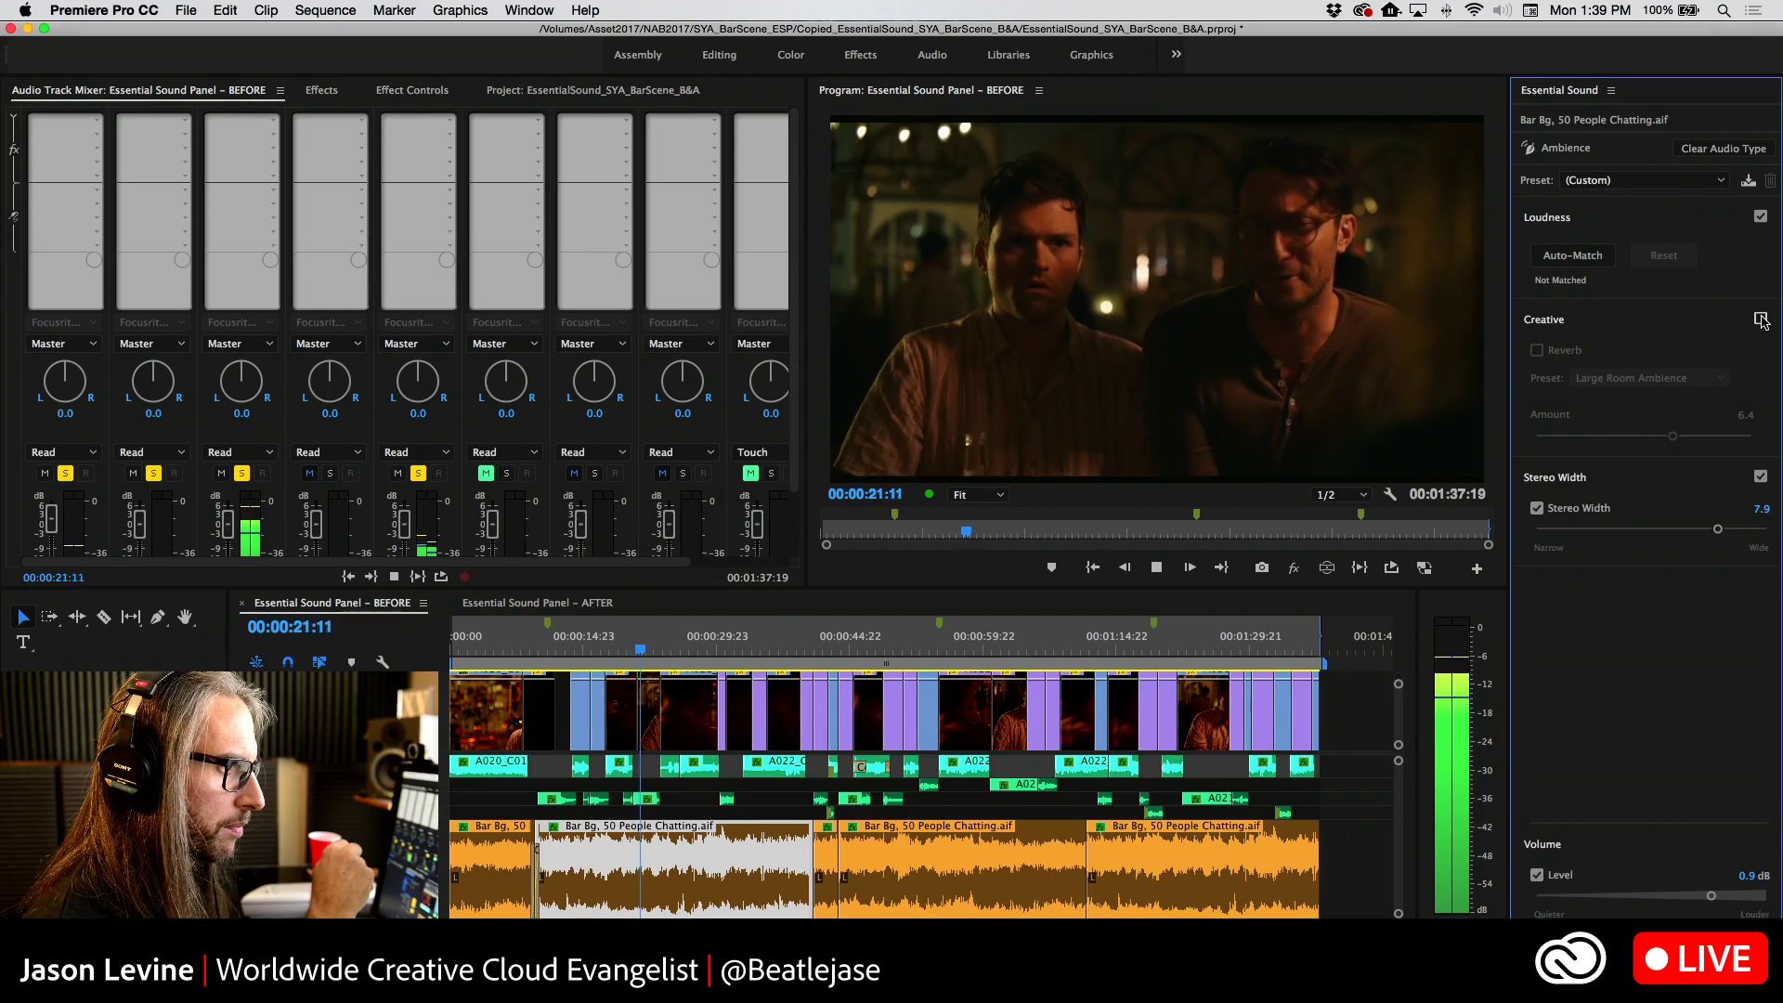
click(1761, 319)
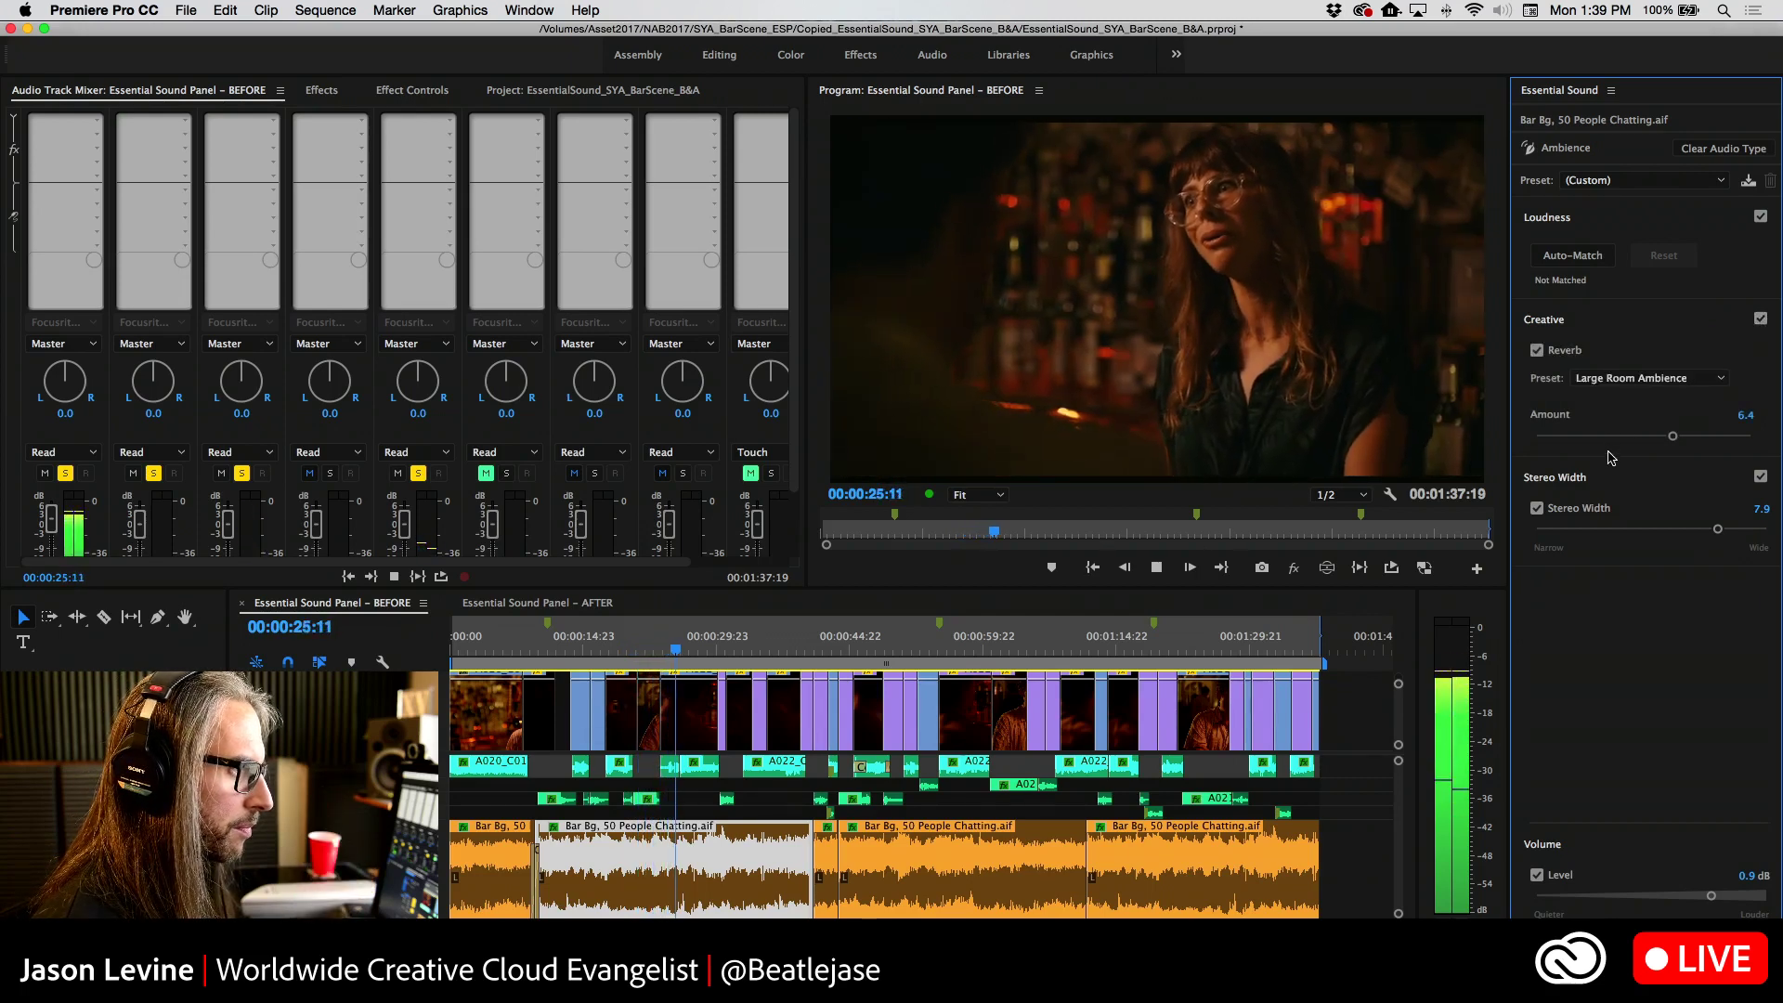
key(space)
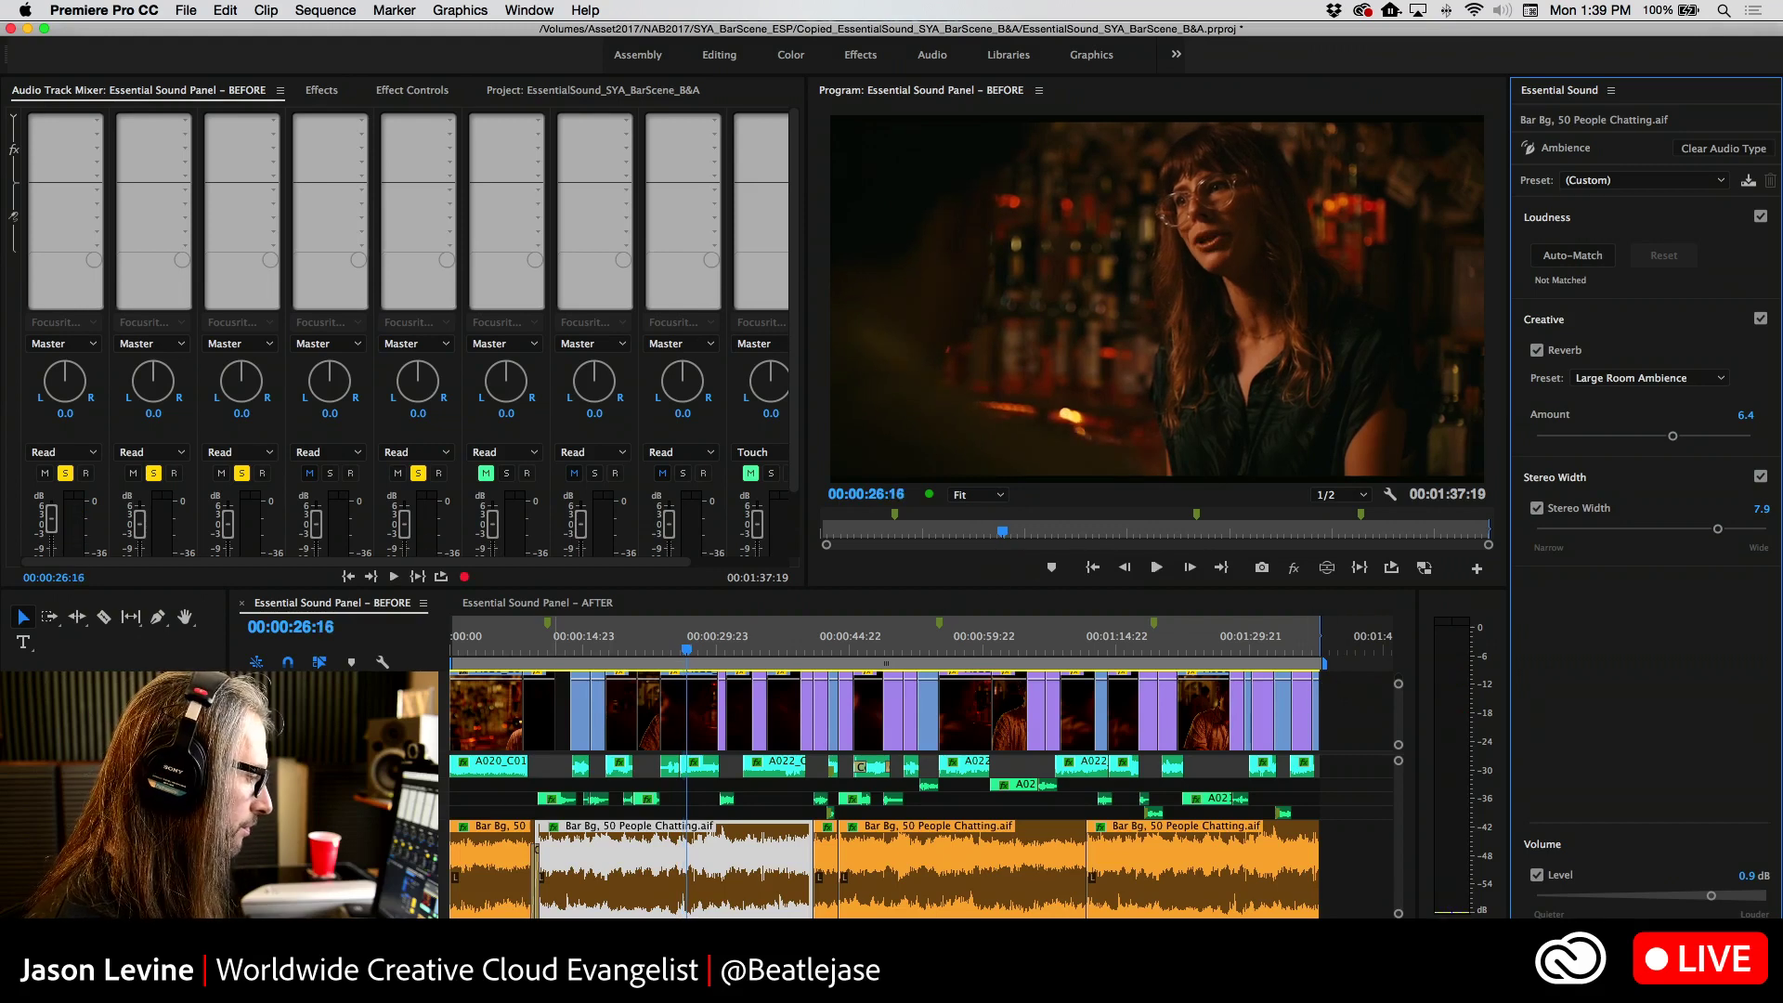
Inspect the dialogue settings of the clip at the playhead and the clip before it, switching briefly to Focusrite Control and back to Premiere Pro in between
click(695, 768)
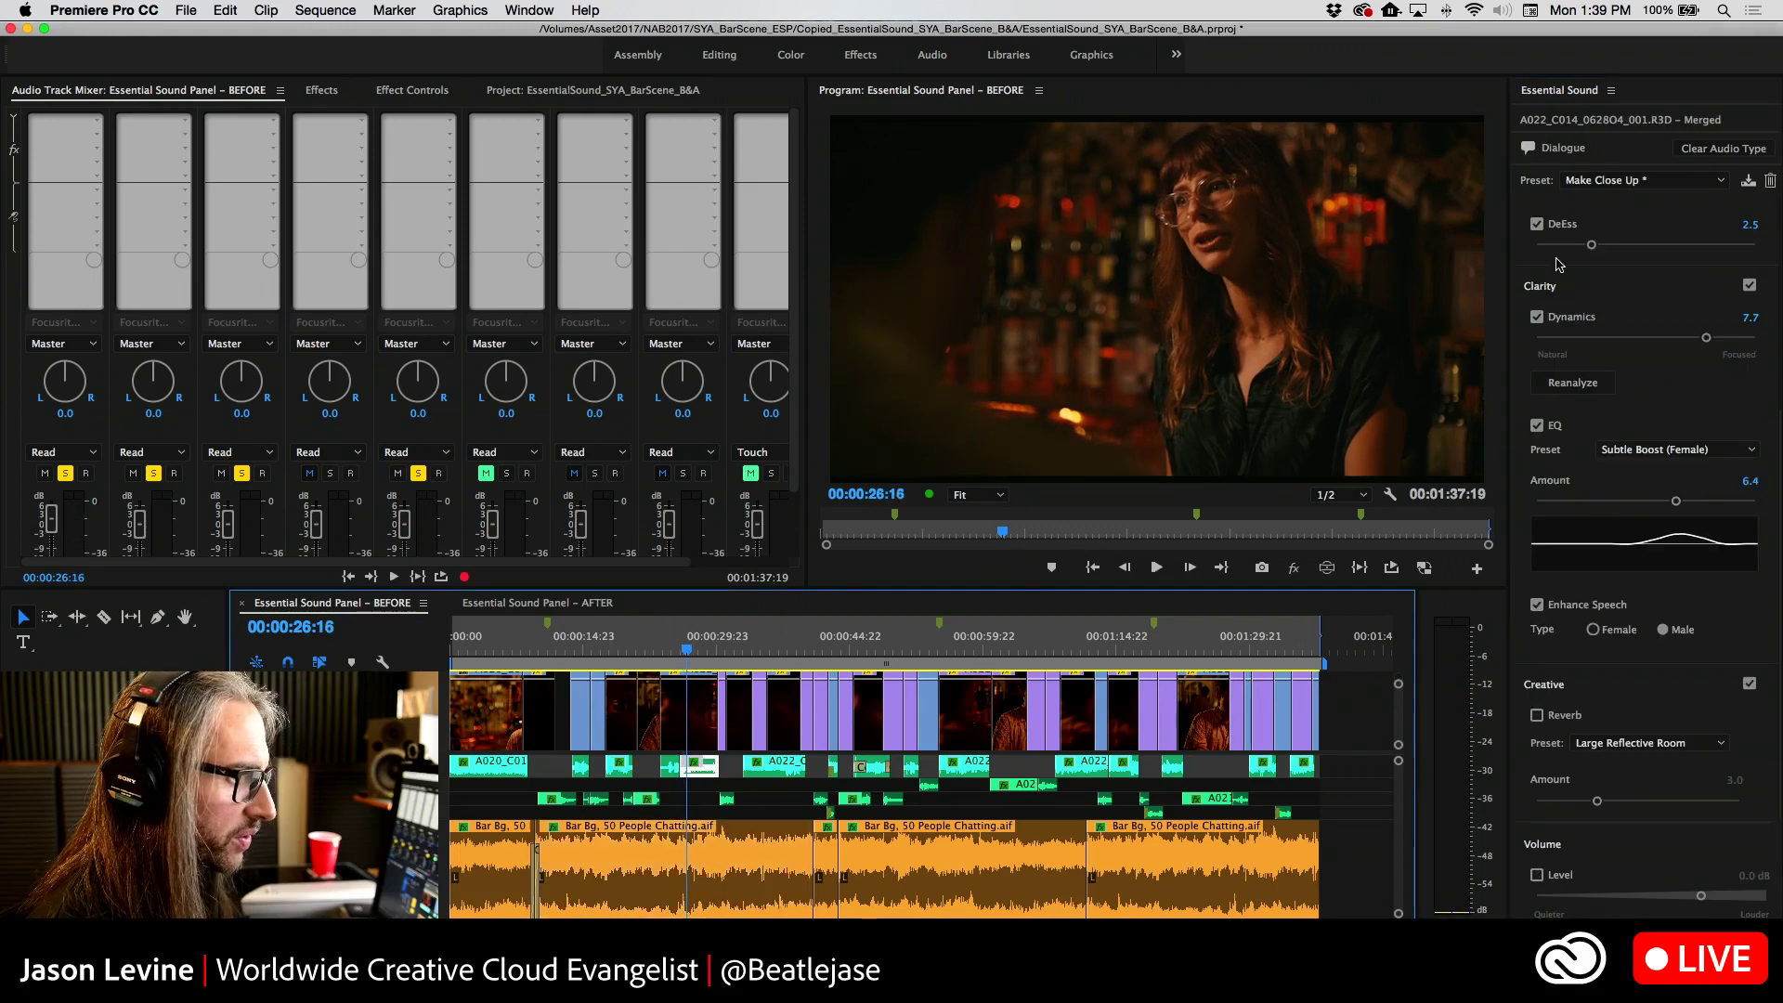
scroll(1560, 265, up, 5)
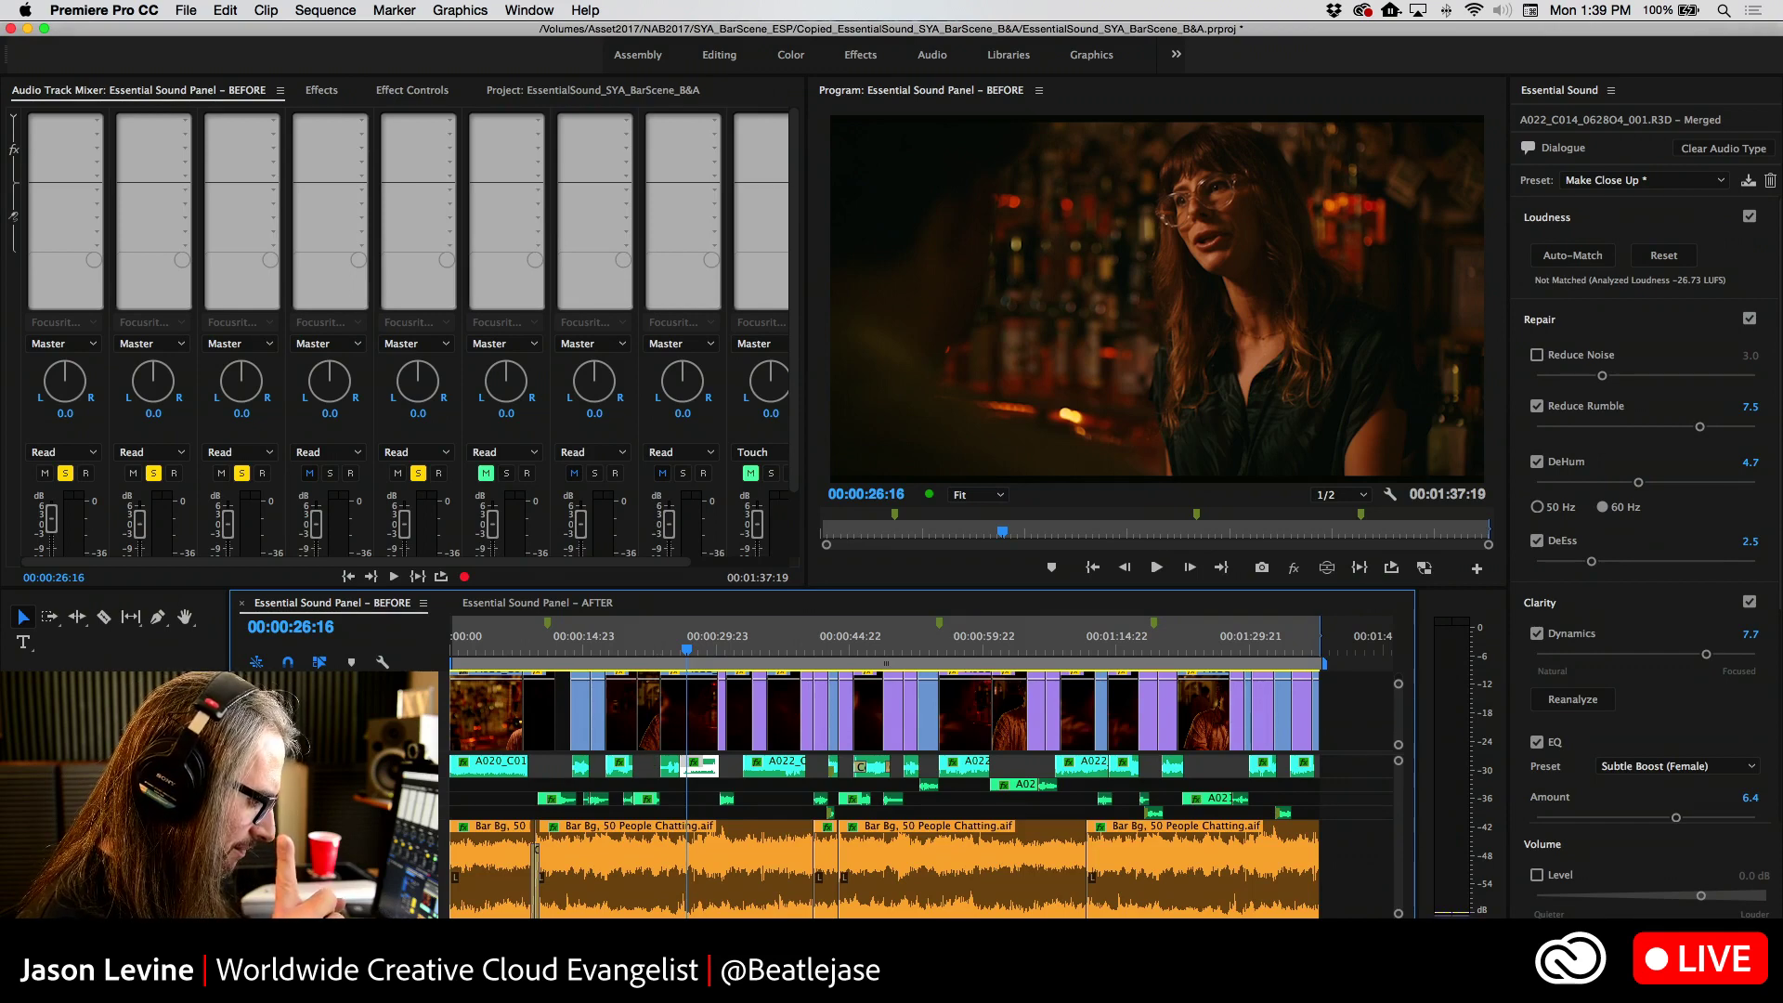
key(super+Tab)
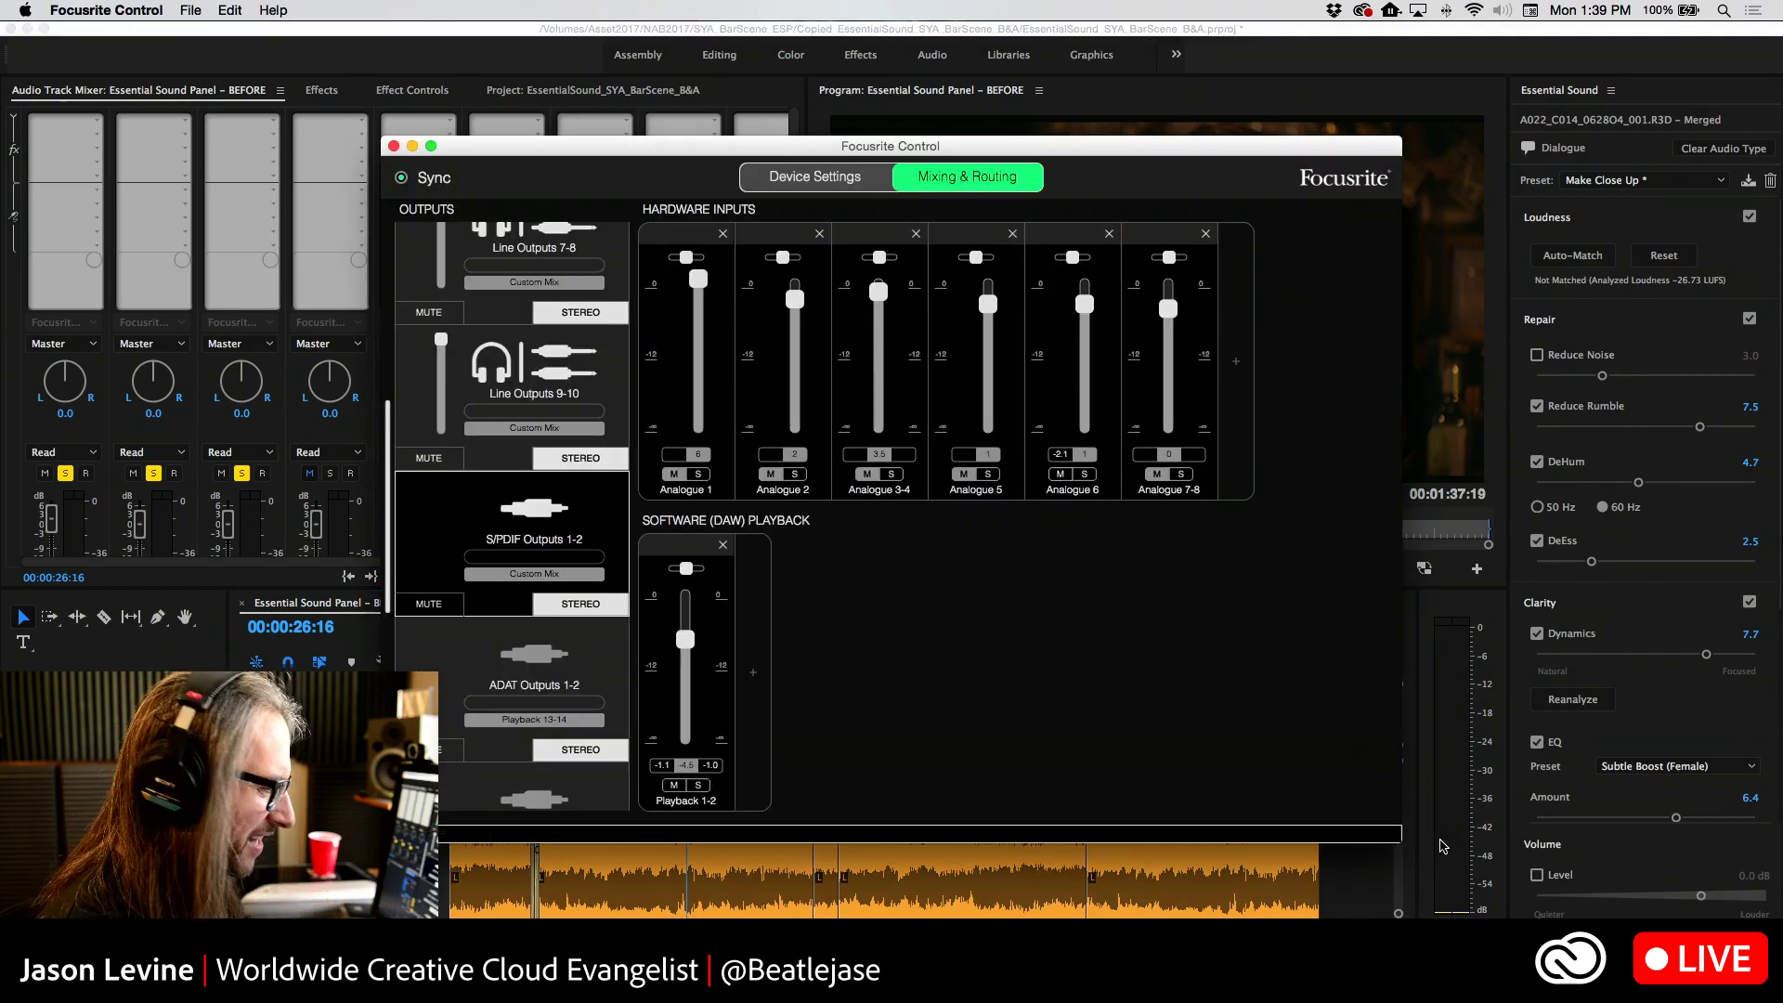
key(super+Tab)
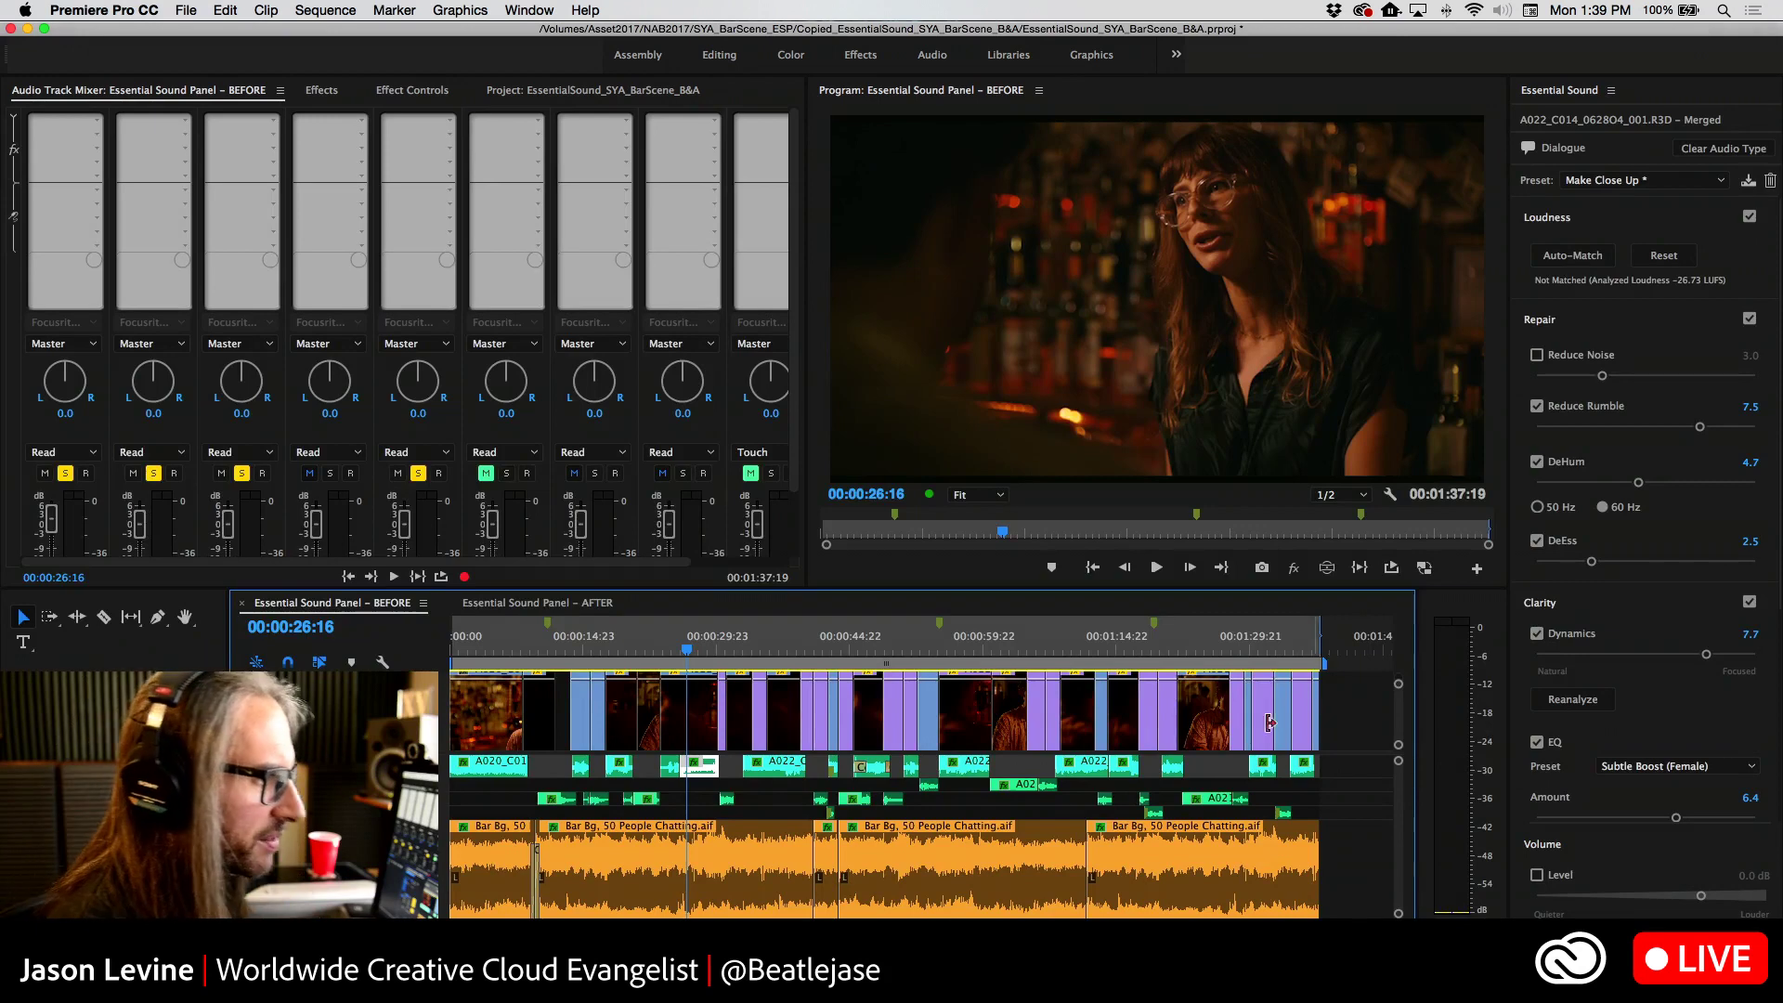
click(671, 771)
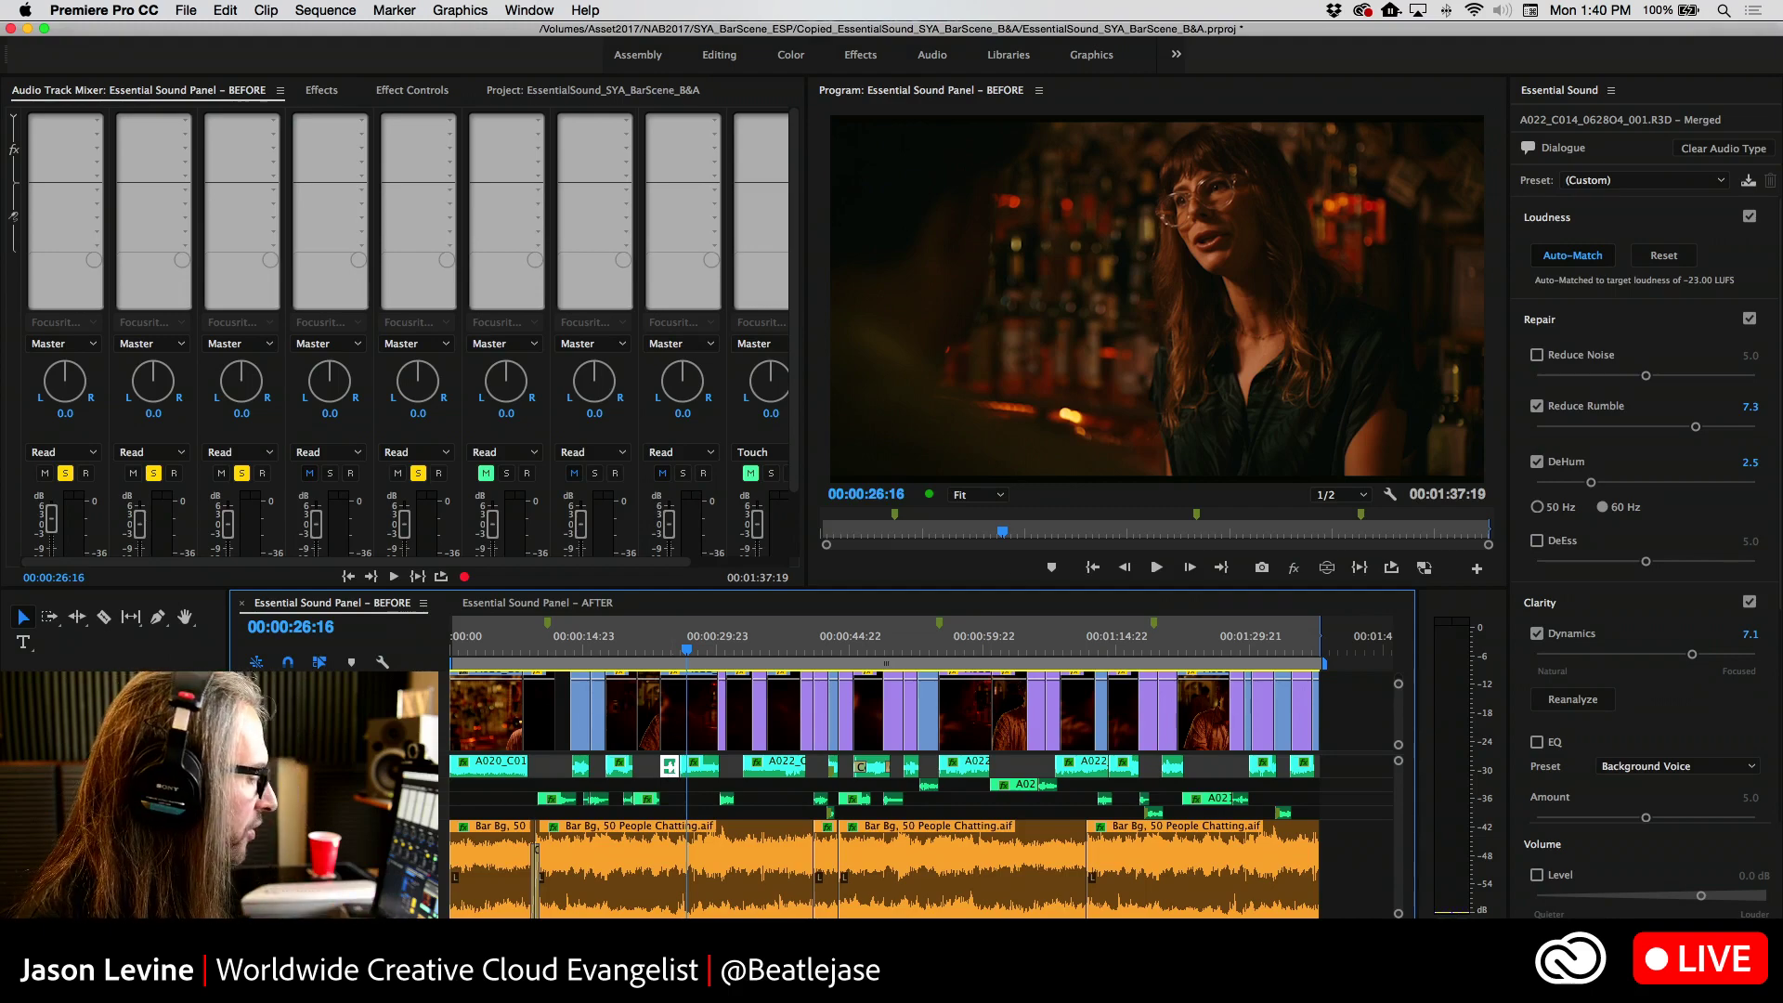
Set the reverb amount of the Bar Bg, 50 People Chatting.aif clip under the playhead to 7.4 and display its applied audio effects
click(649, 880)
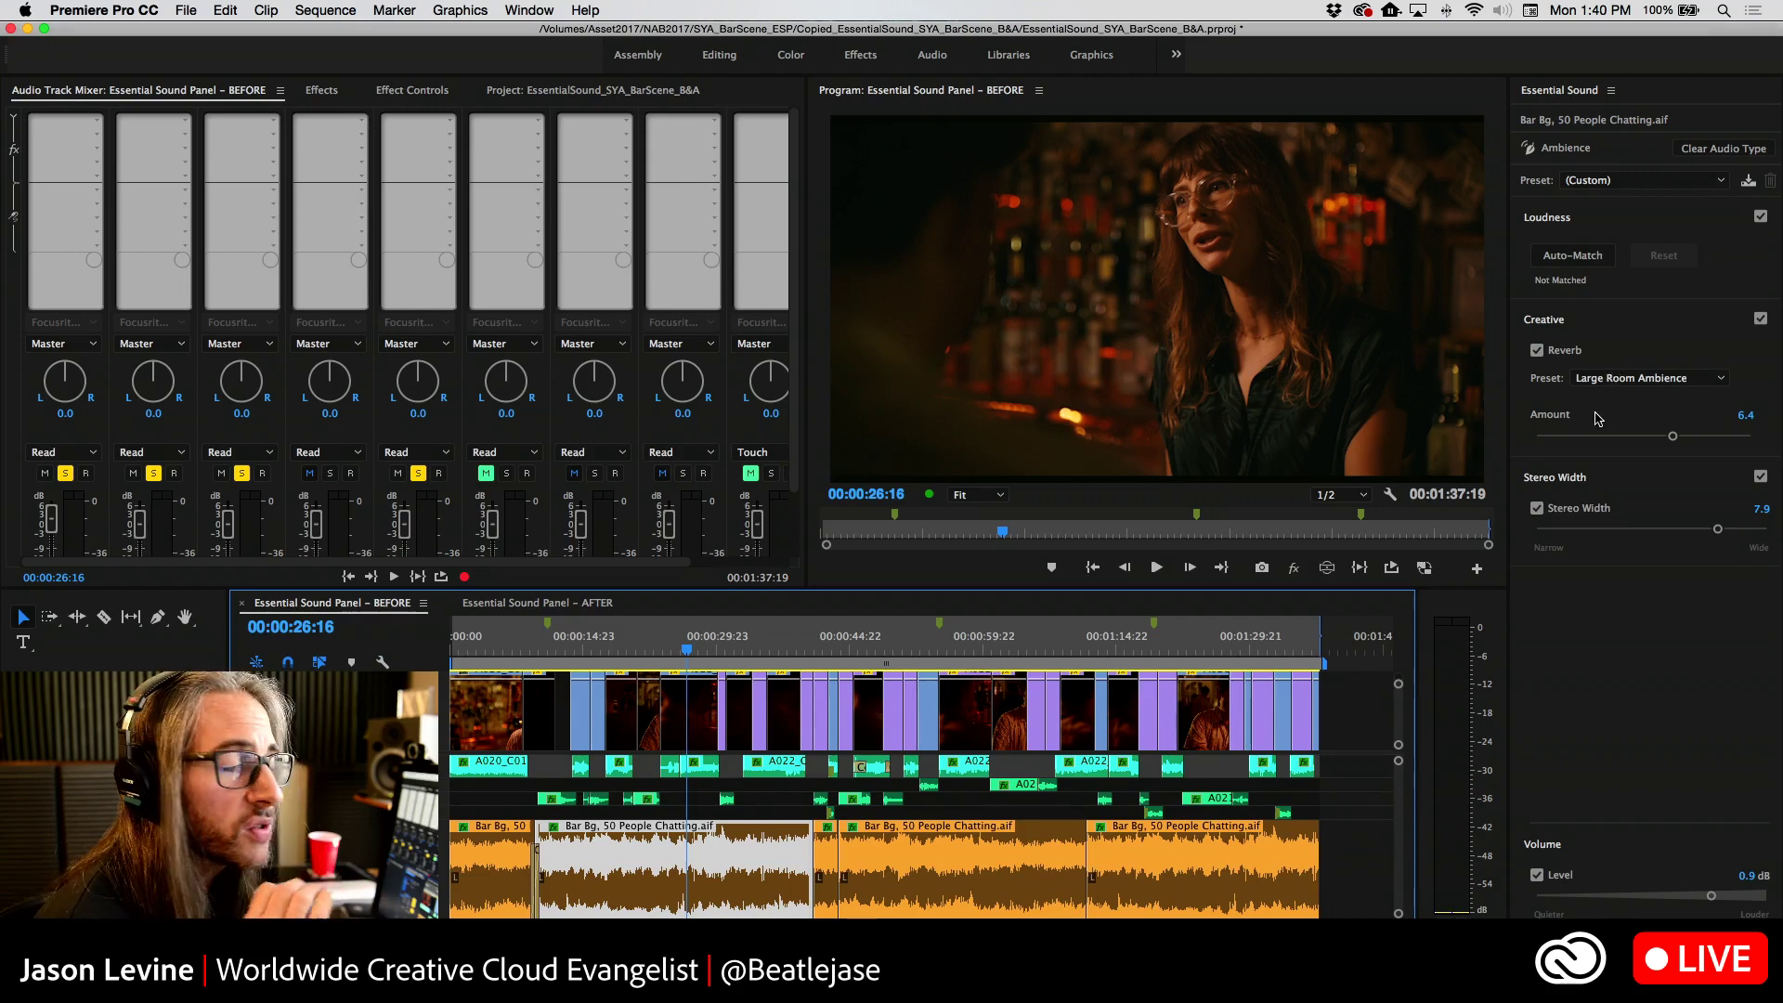
mouse_move(1677, 438)
mouse_down()
mouse_move(1593, 444)
mouse_move(1698, 438)
mouse_up()
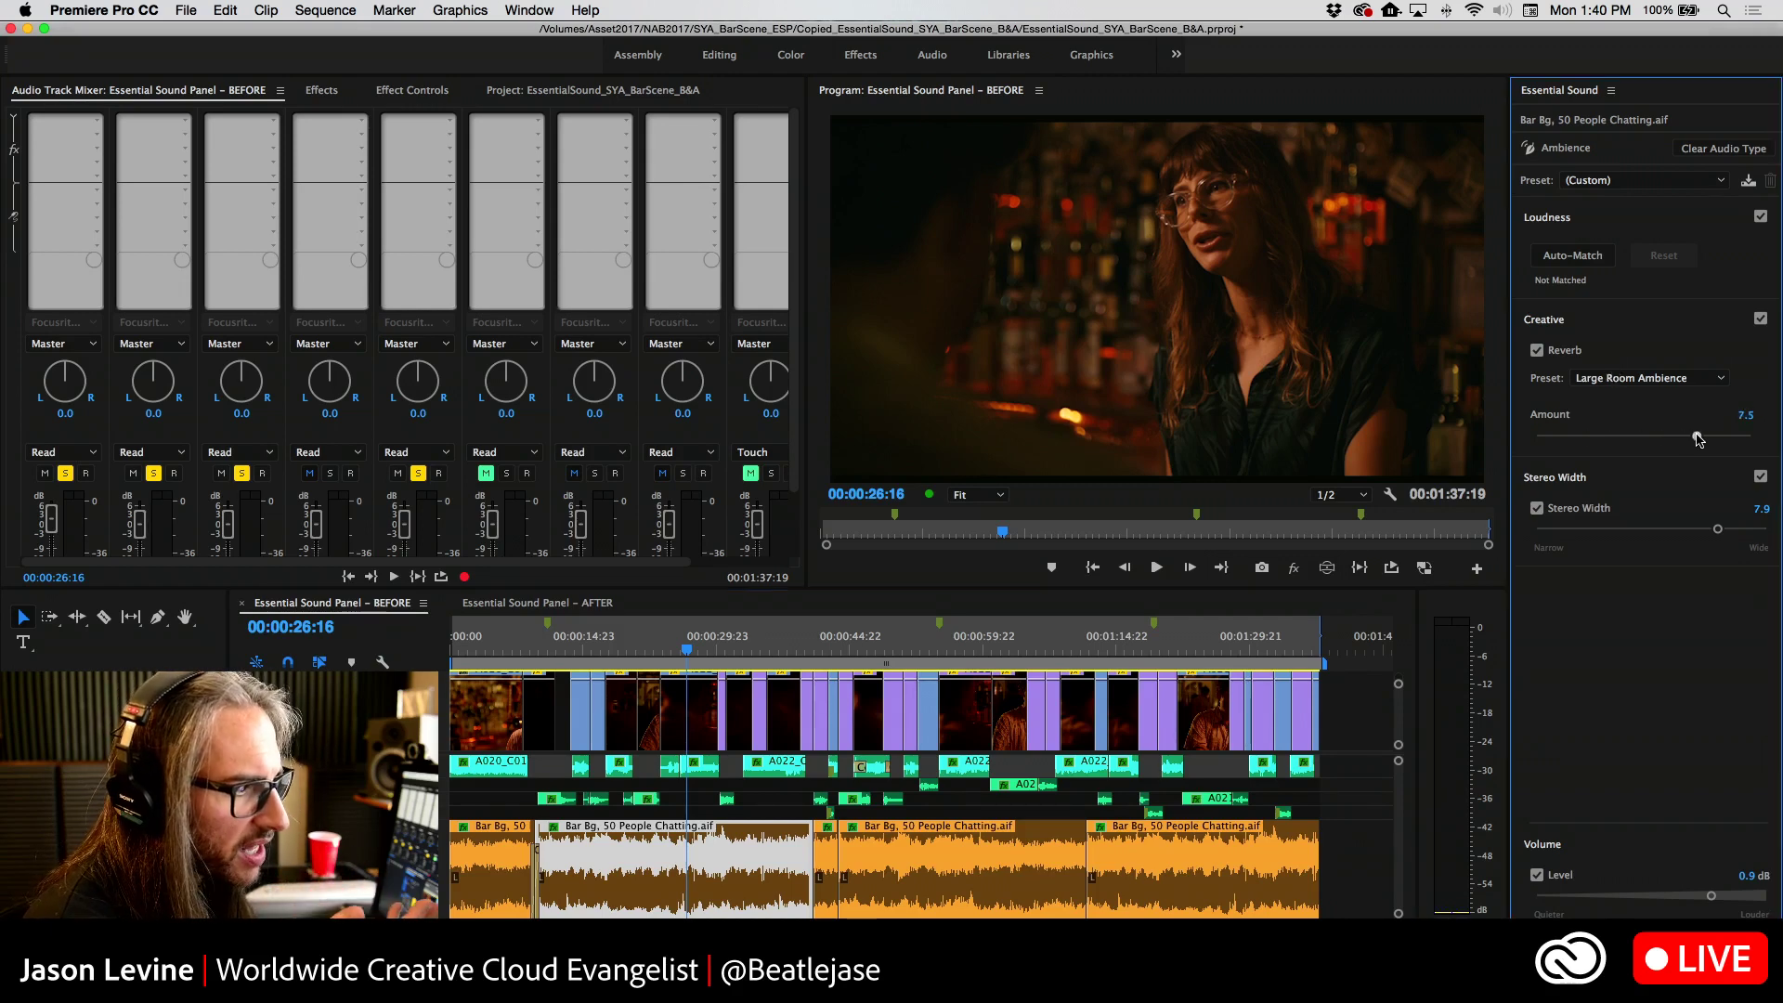
click(425, 90)
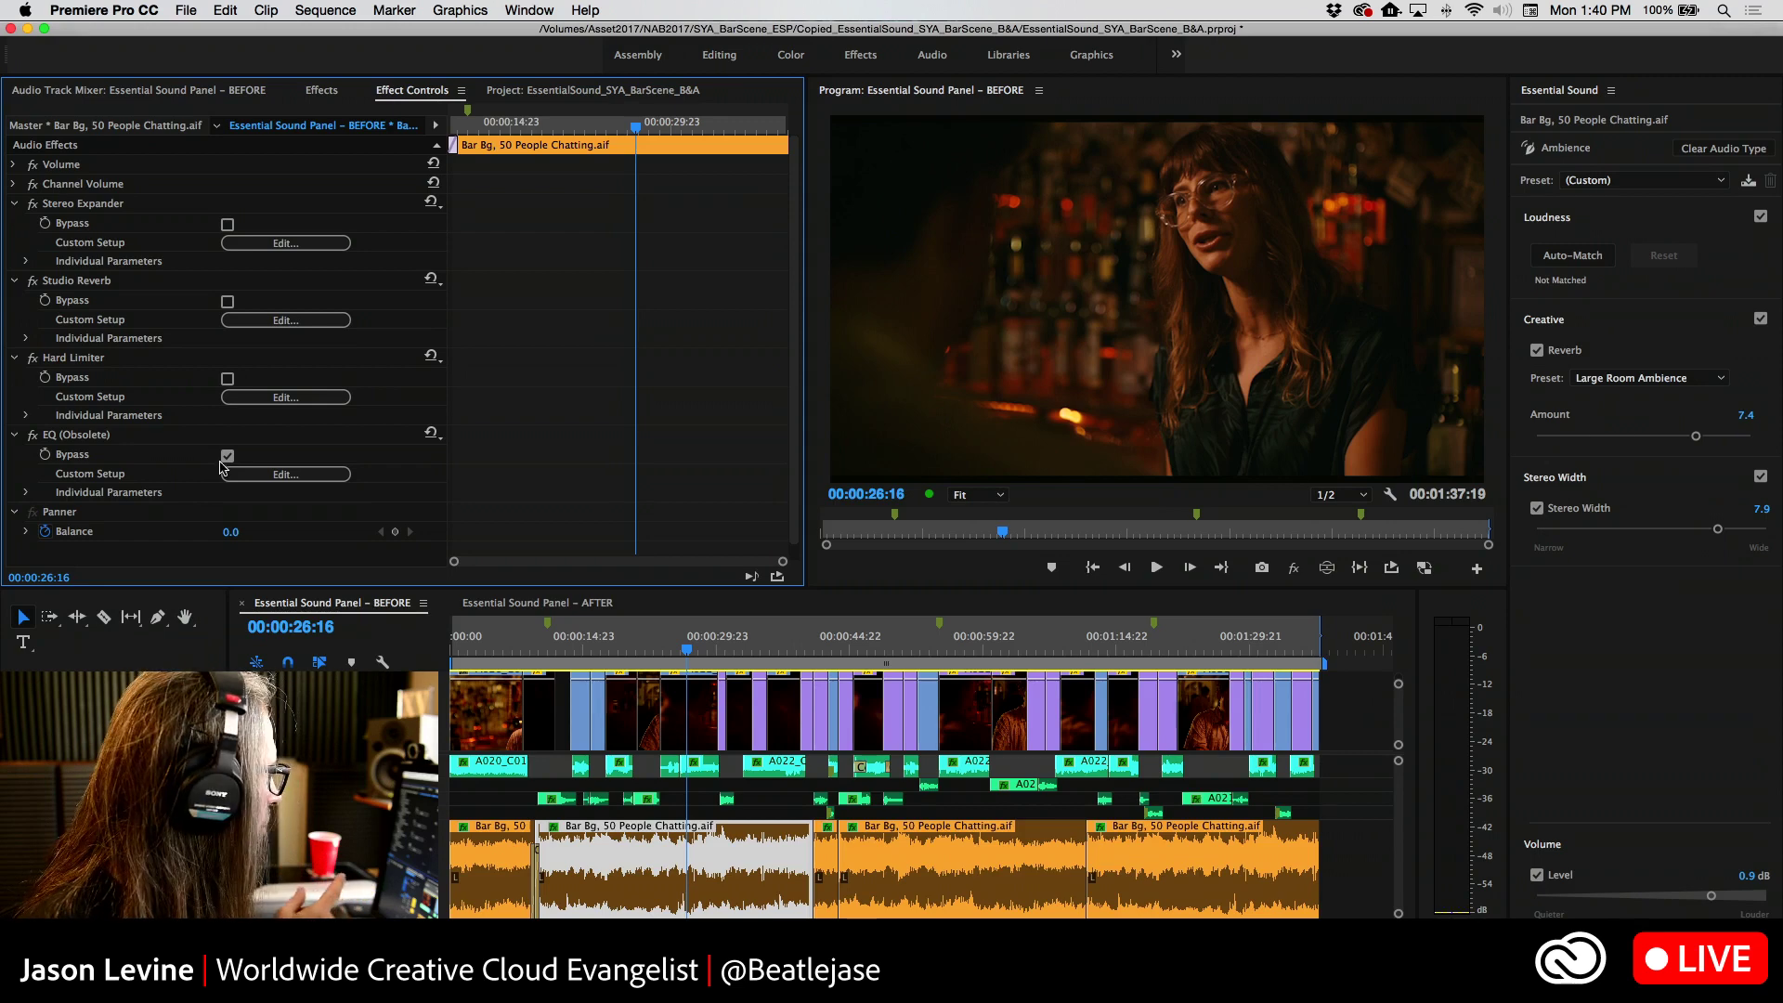
click(736, 881)
scroll(330, 455, down, 1)
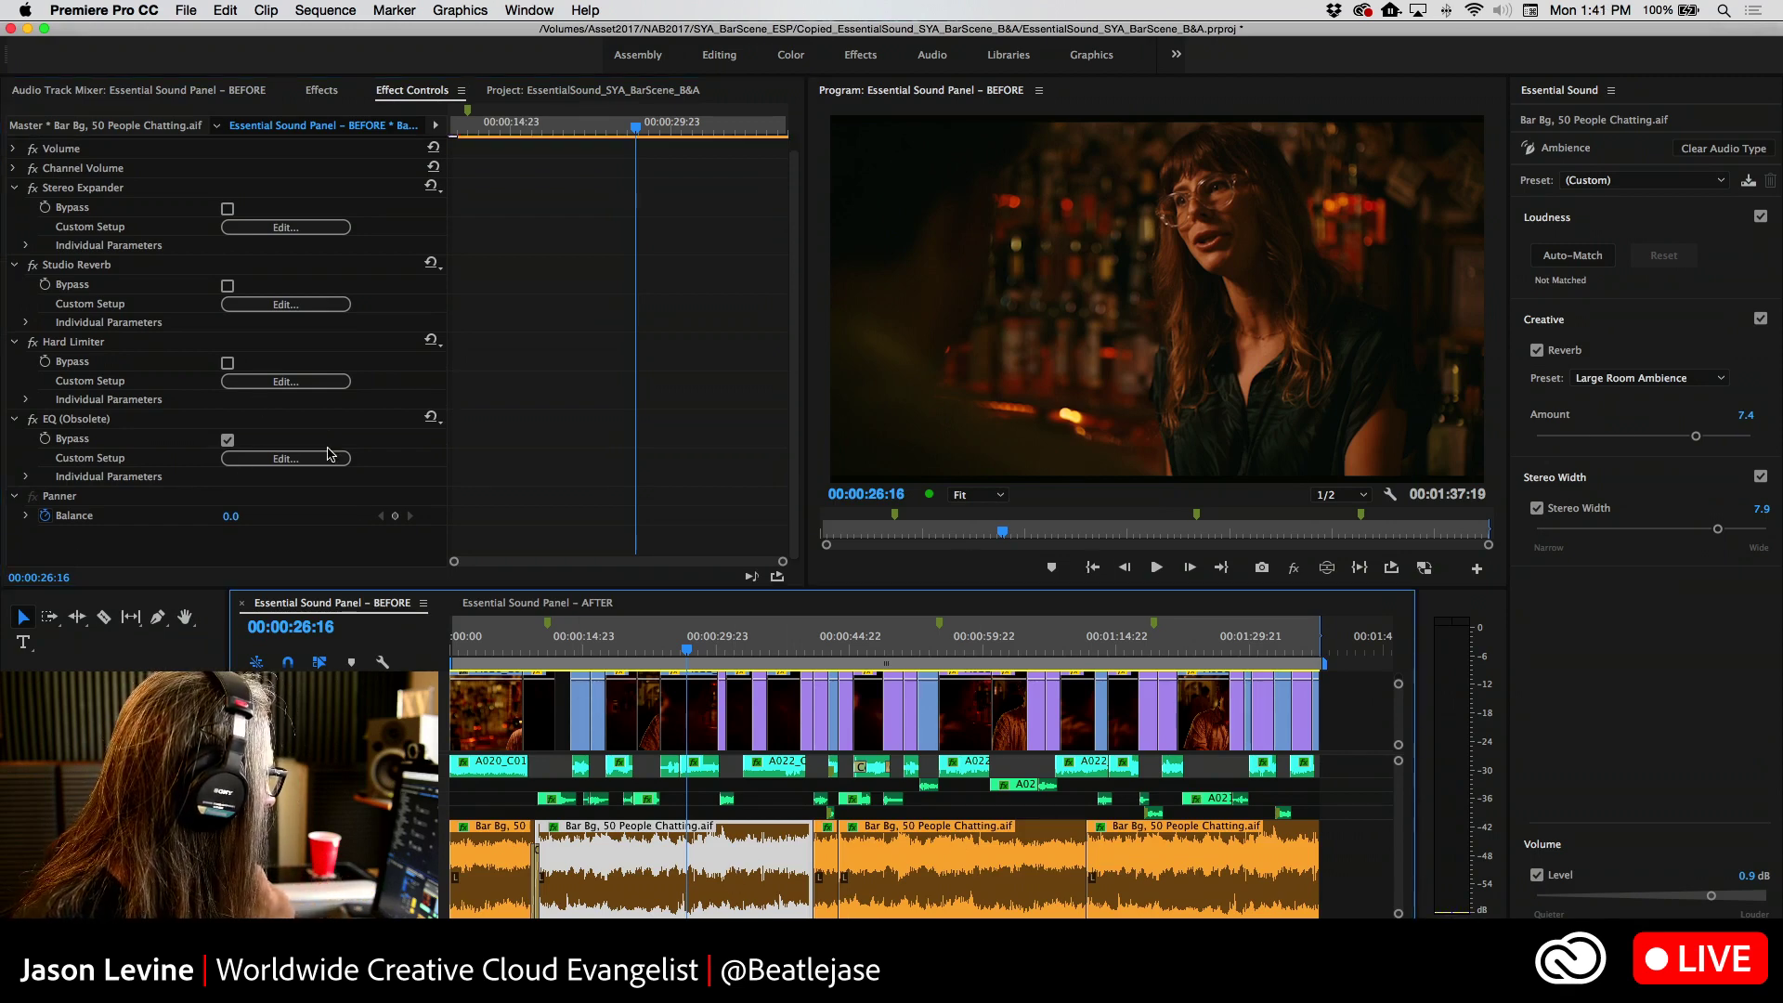
scroll(330, 455, up, 1)
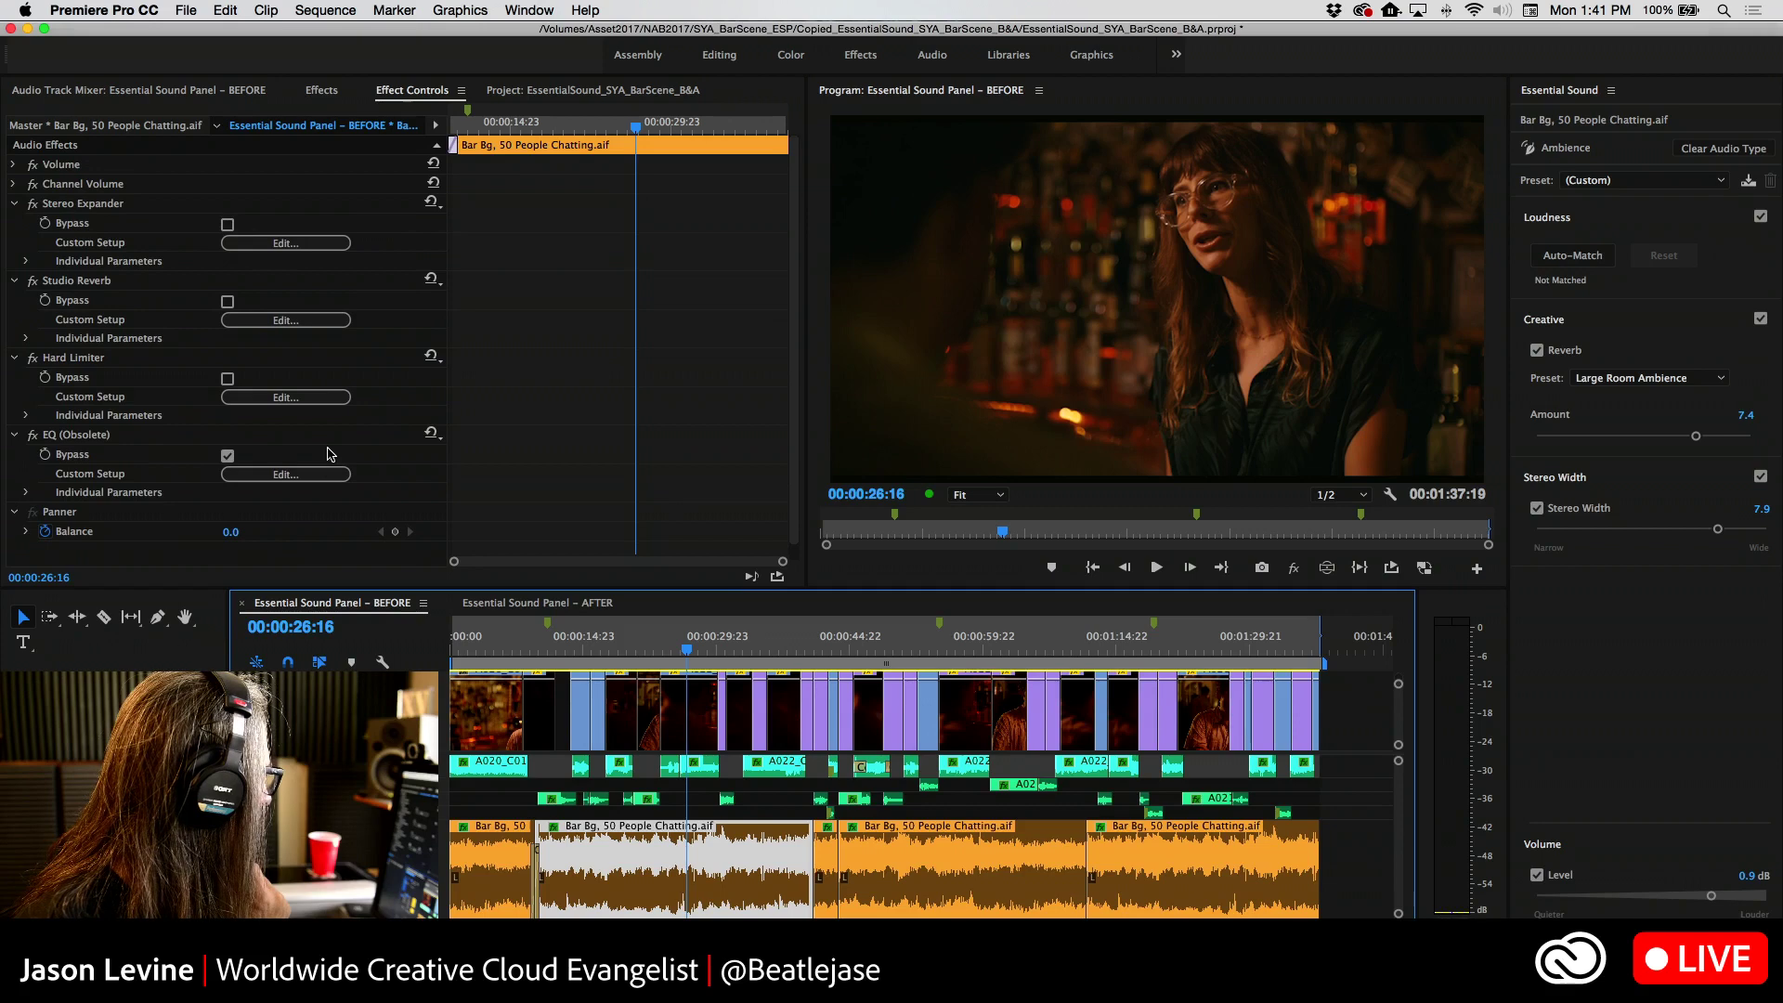
Open the ambience clip's Stereo Expander settings beside the Essential Sound controls and set the clip's Stereo Width to 5.4
click(332, 244)
drag(963, 413, 1238, 219)
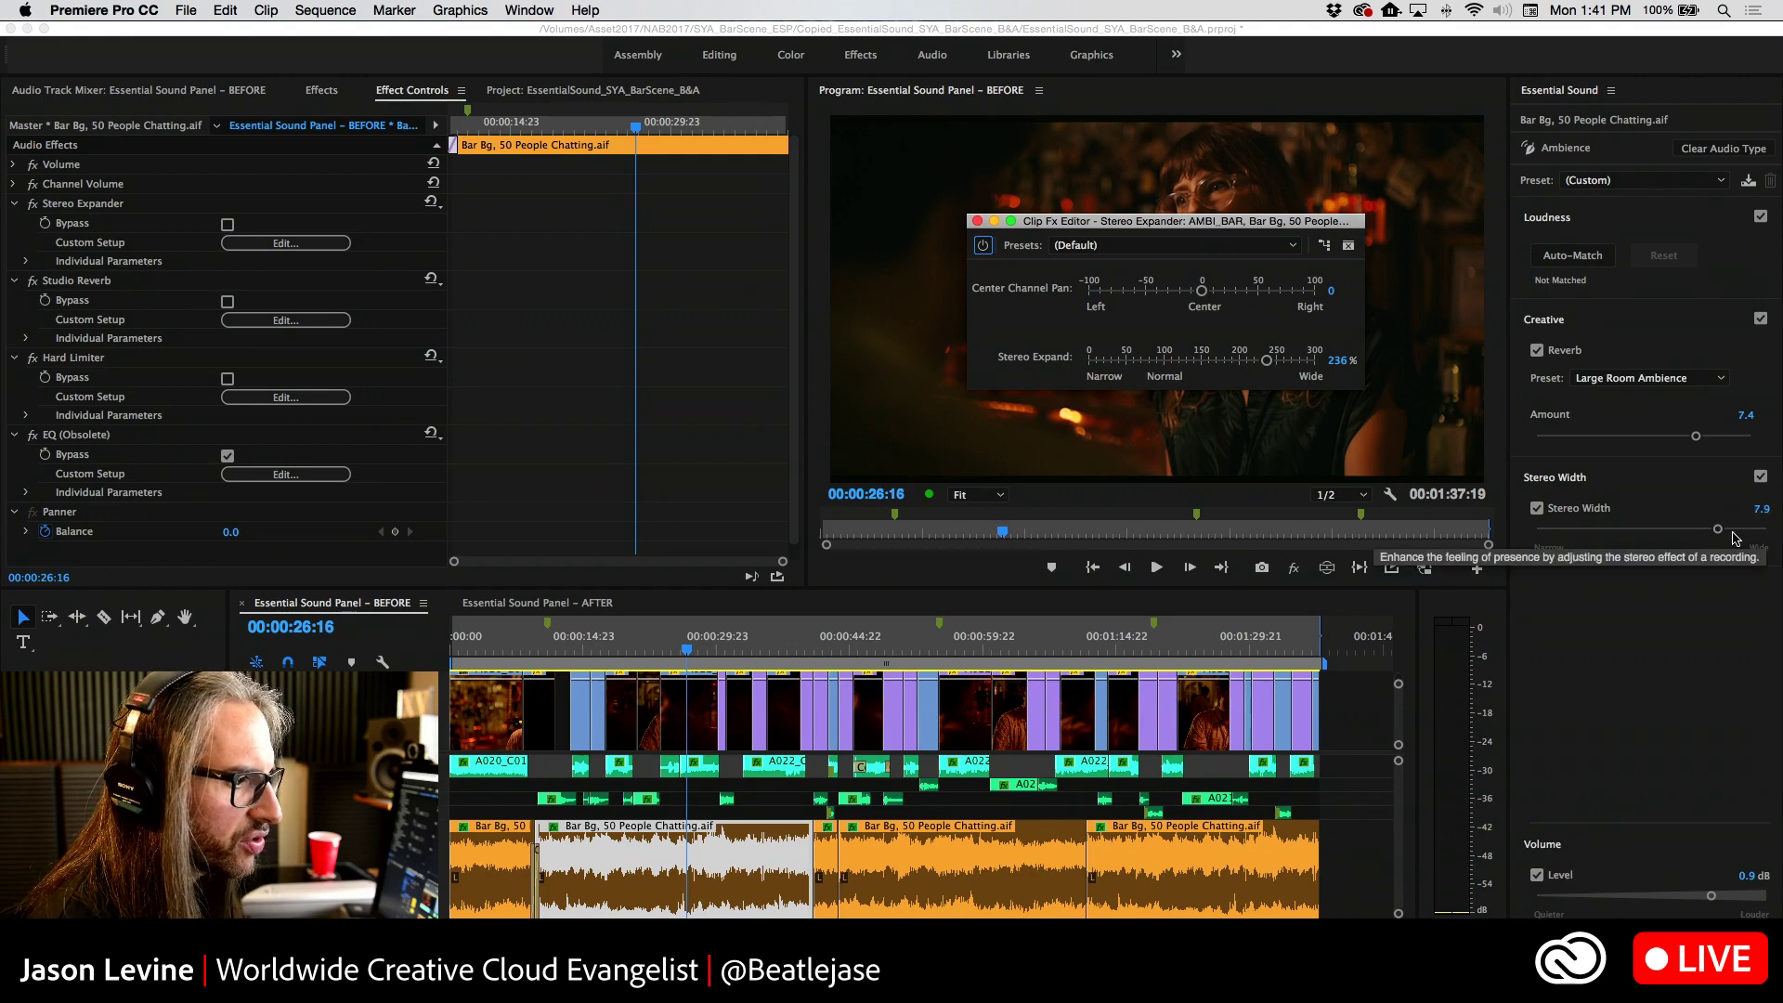
drag(1721, 531, 1770, 531)
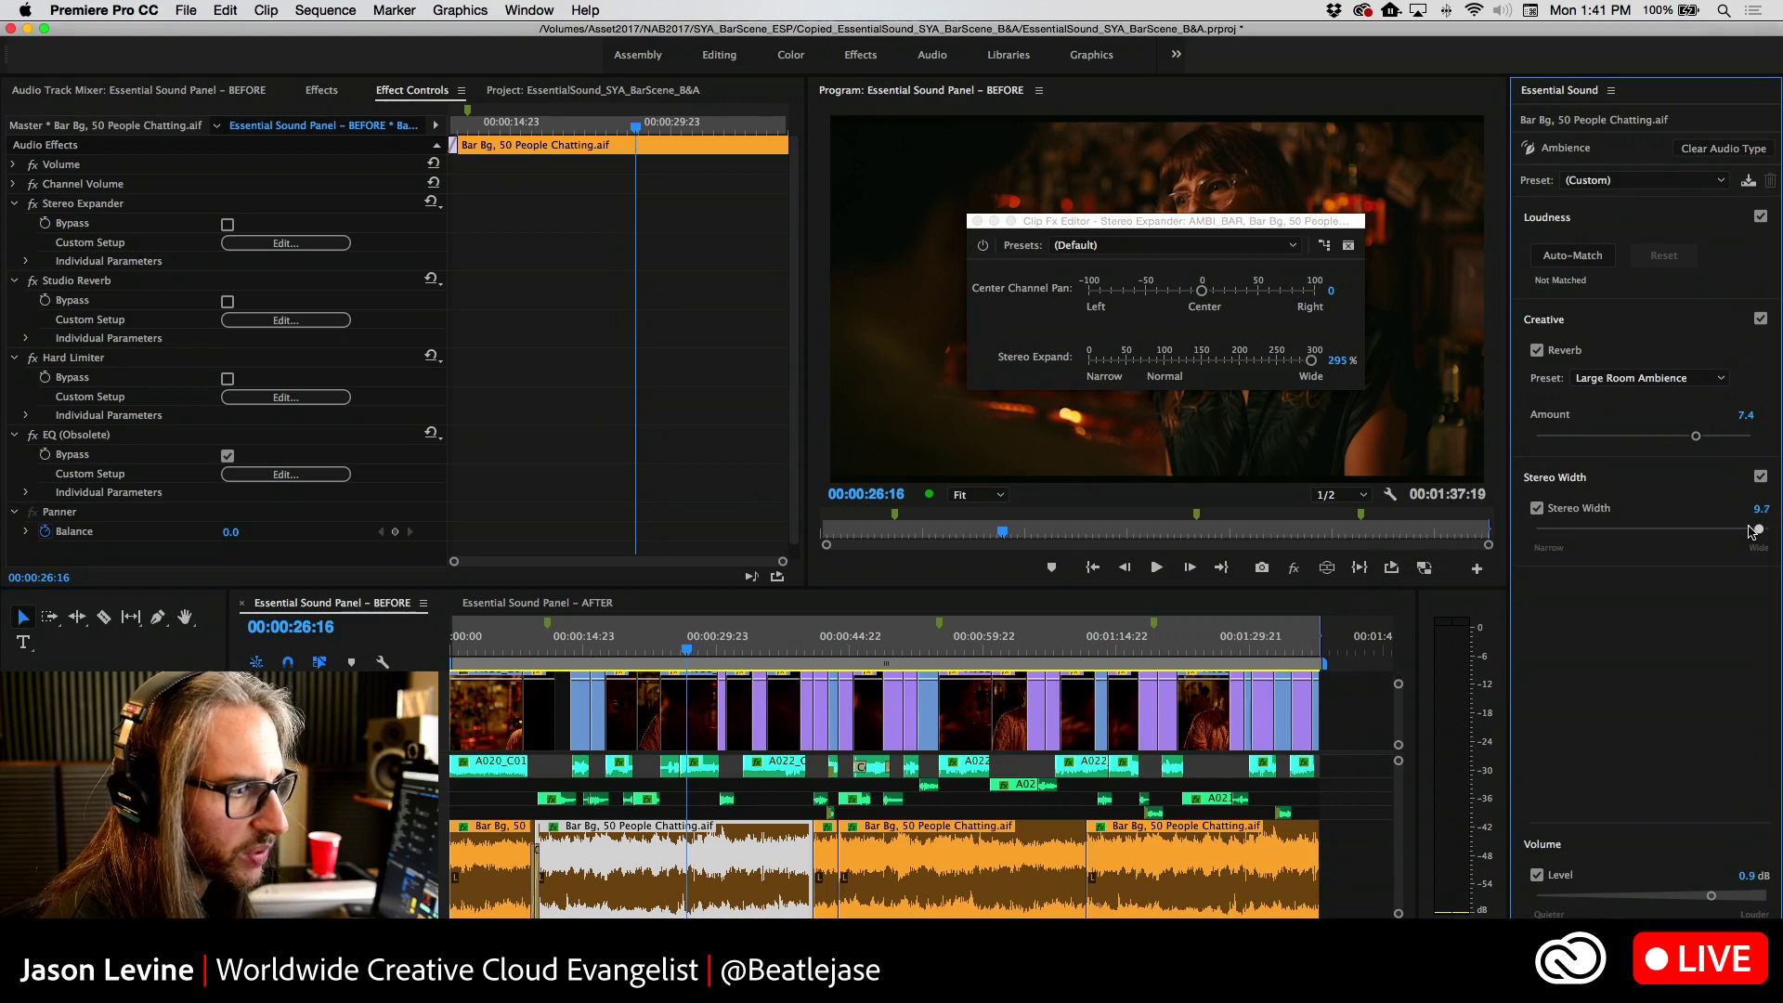
drag(1767, 531, 1663, 531)
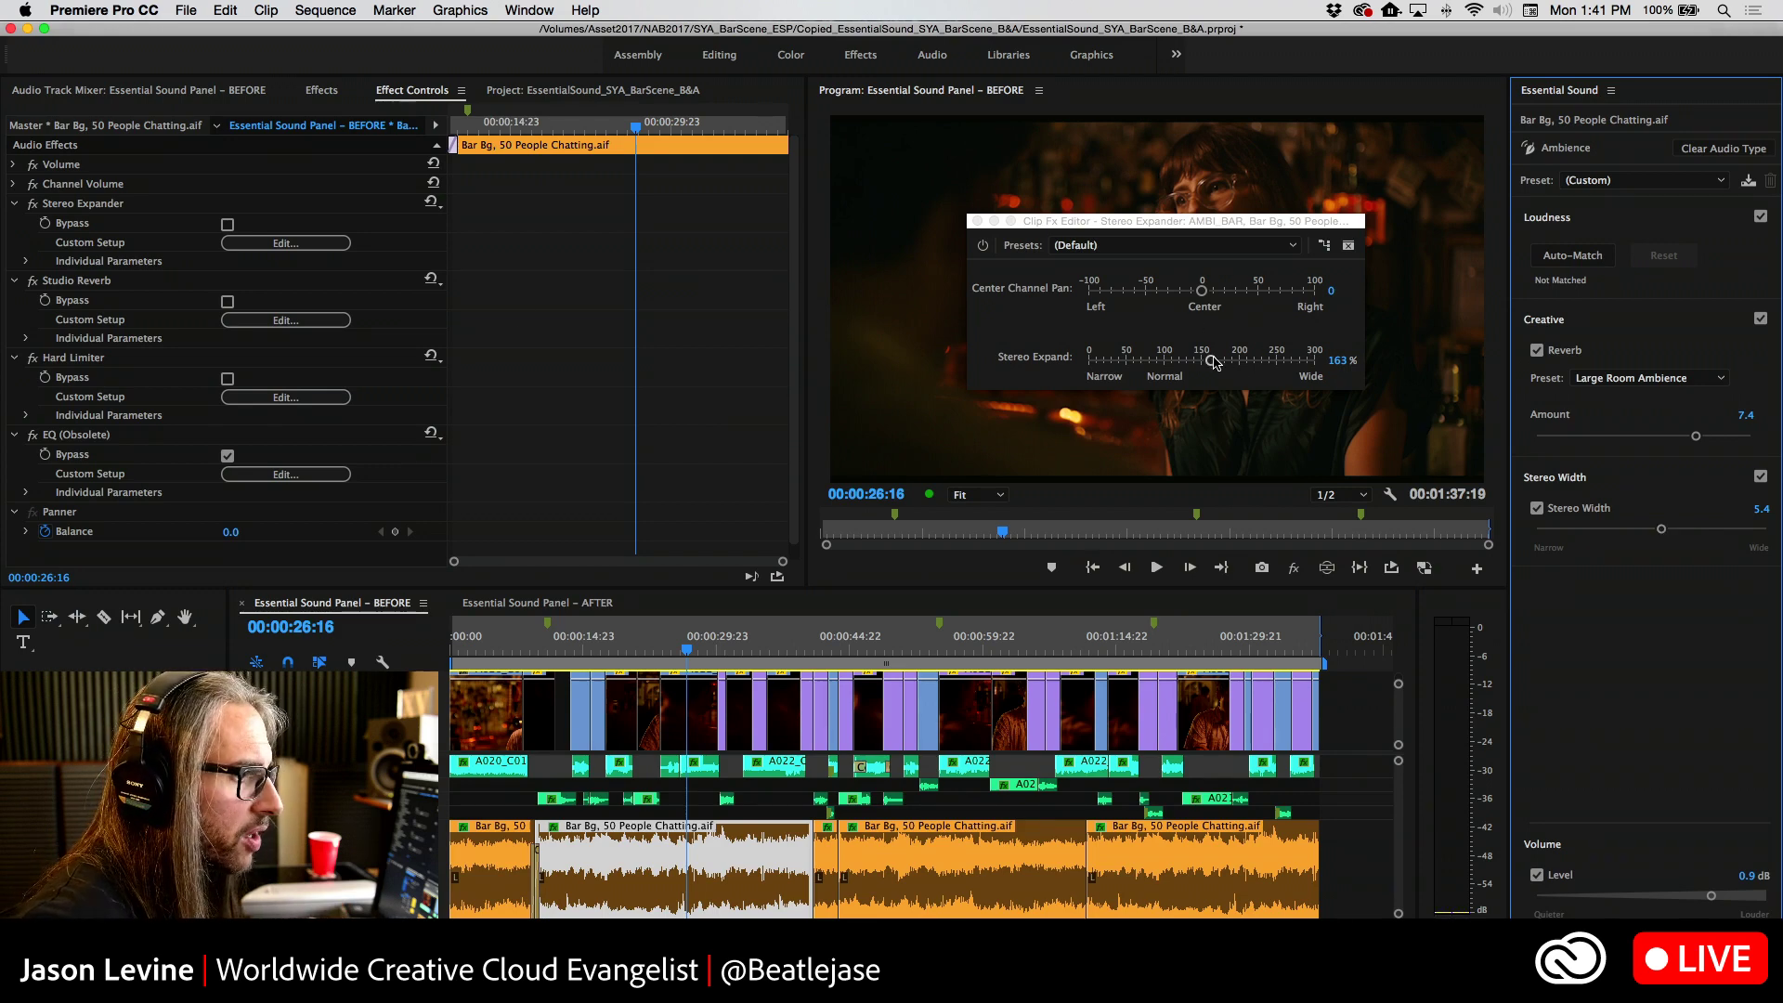
Set Stereo Expand to 107% and Center Channel Pan to 58 in the Stereo Expander editor, and close it
drag(1214, 361, 1168, 363)
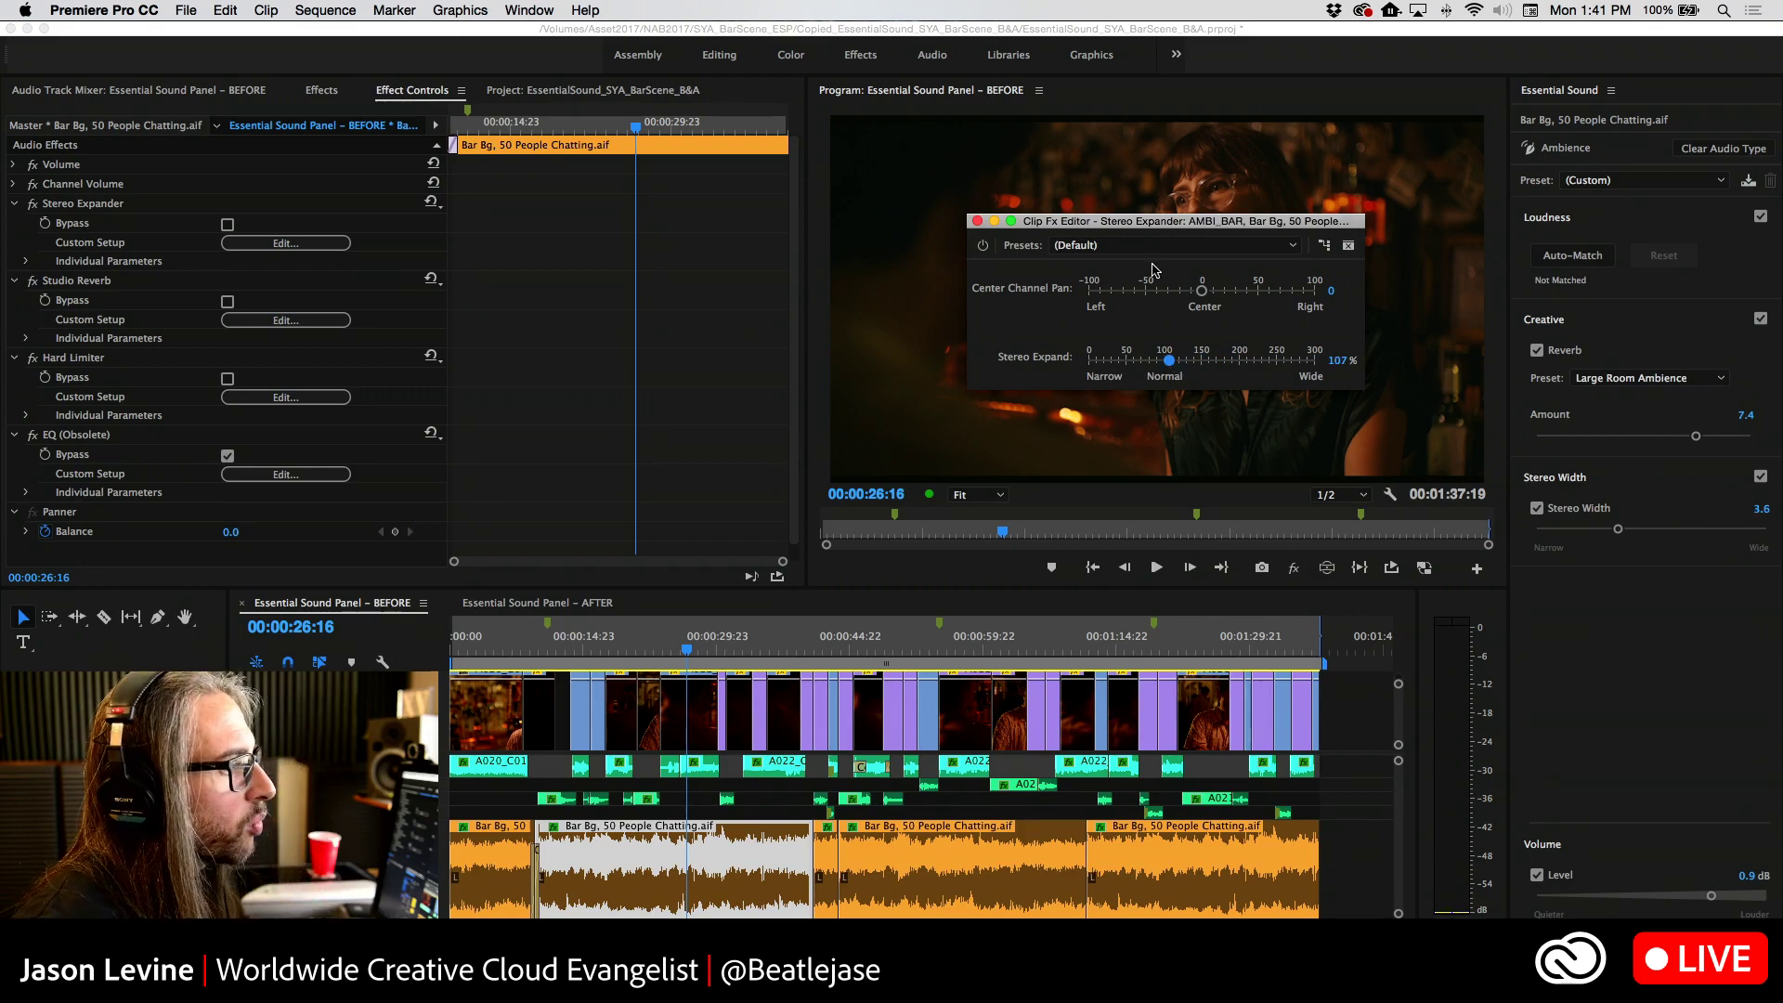
drag(1122, 217, 1126, 206)
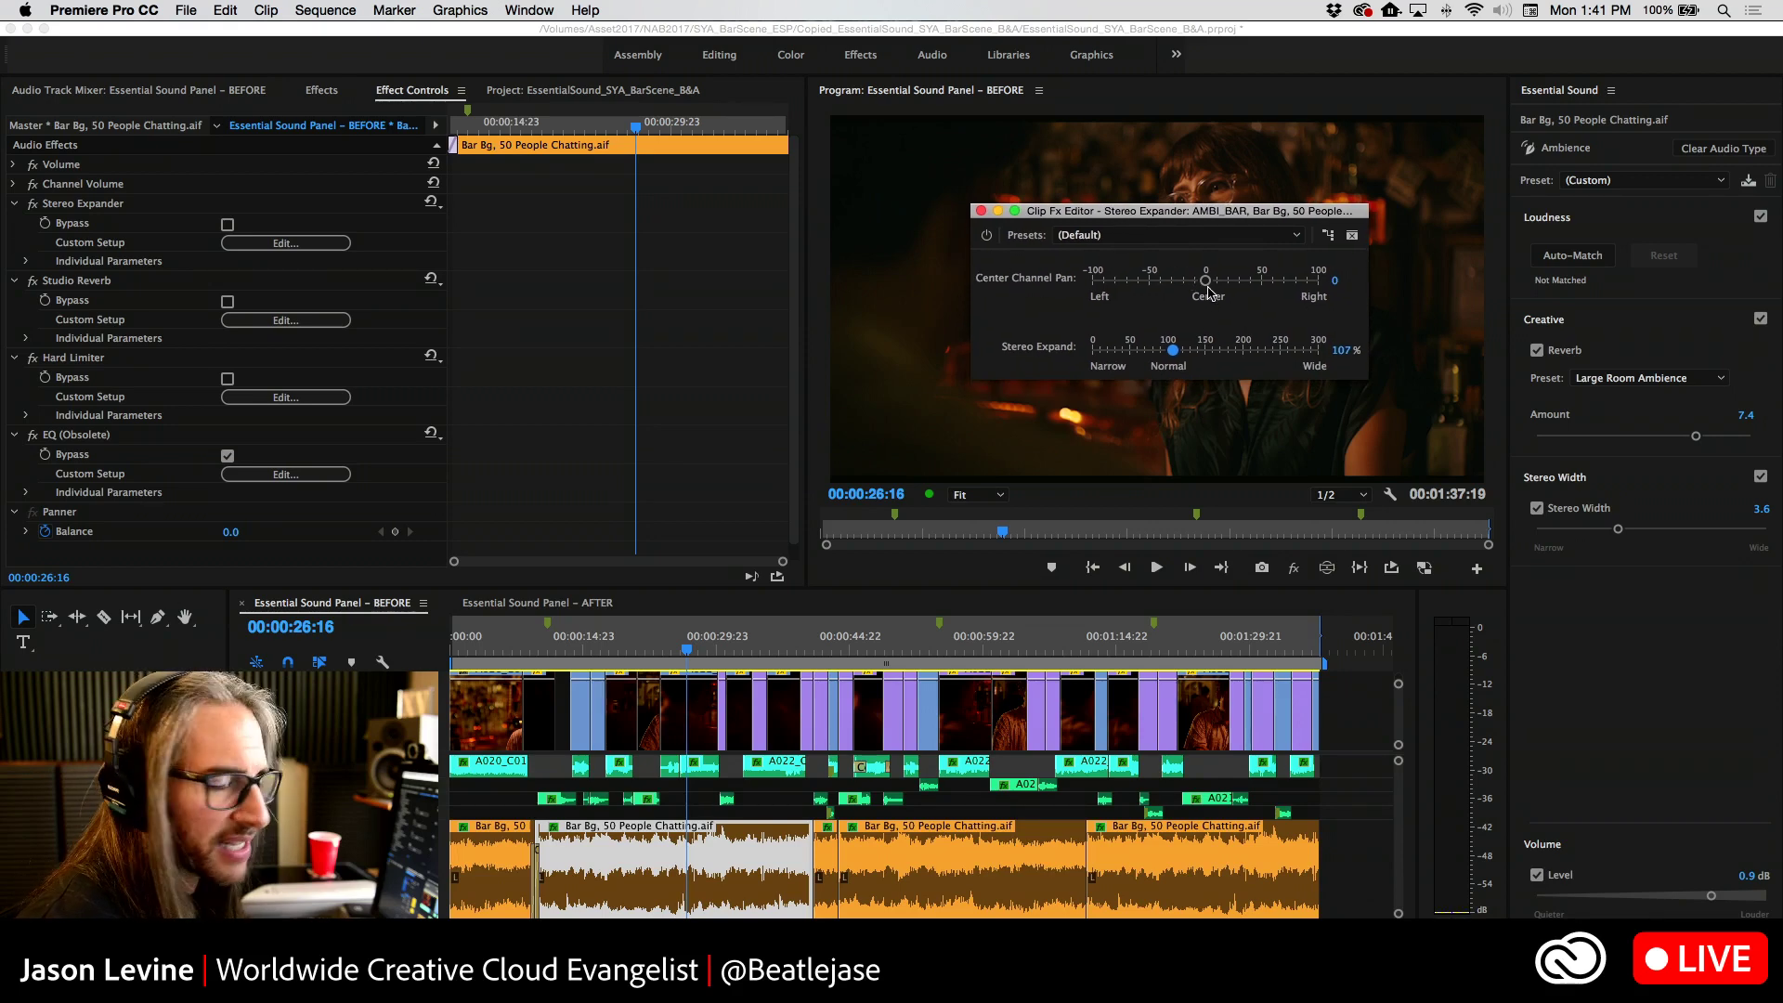
drag(1208, 291, 1274, 288)
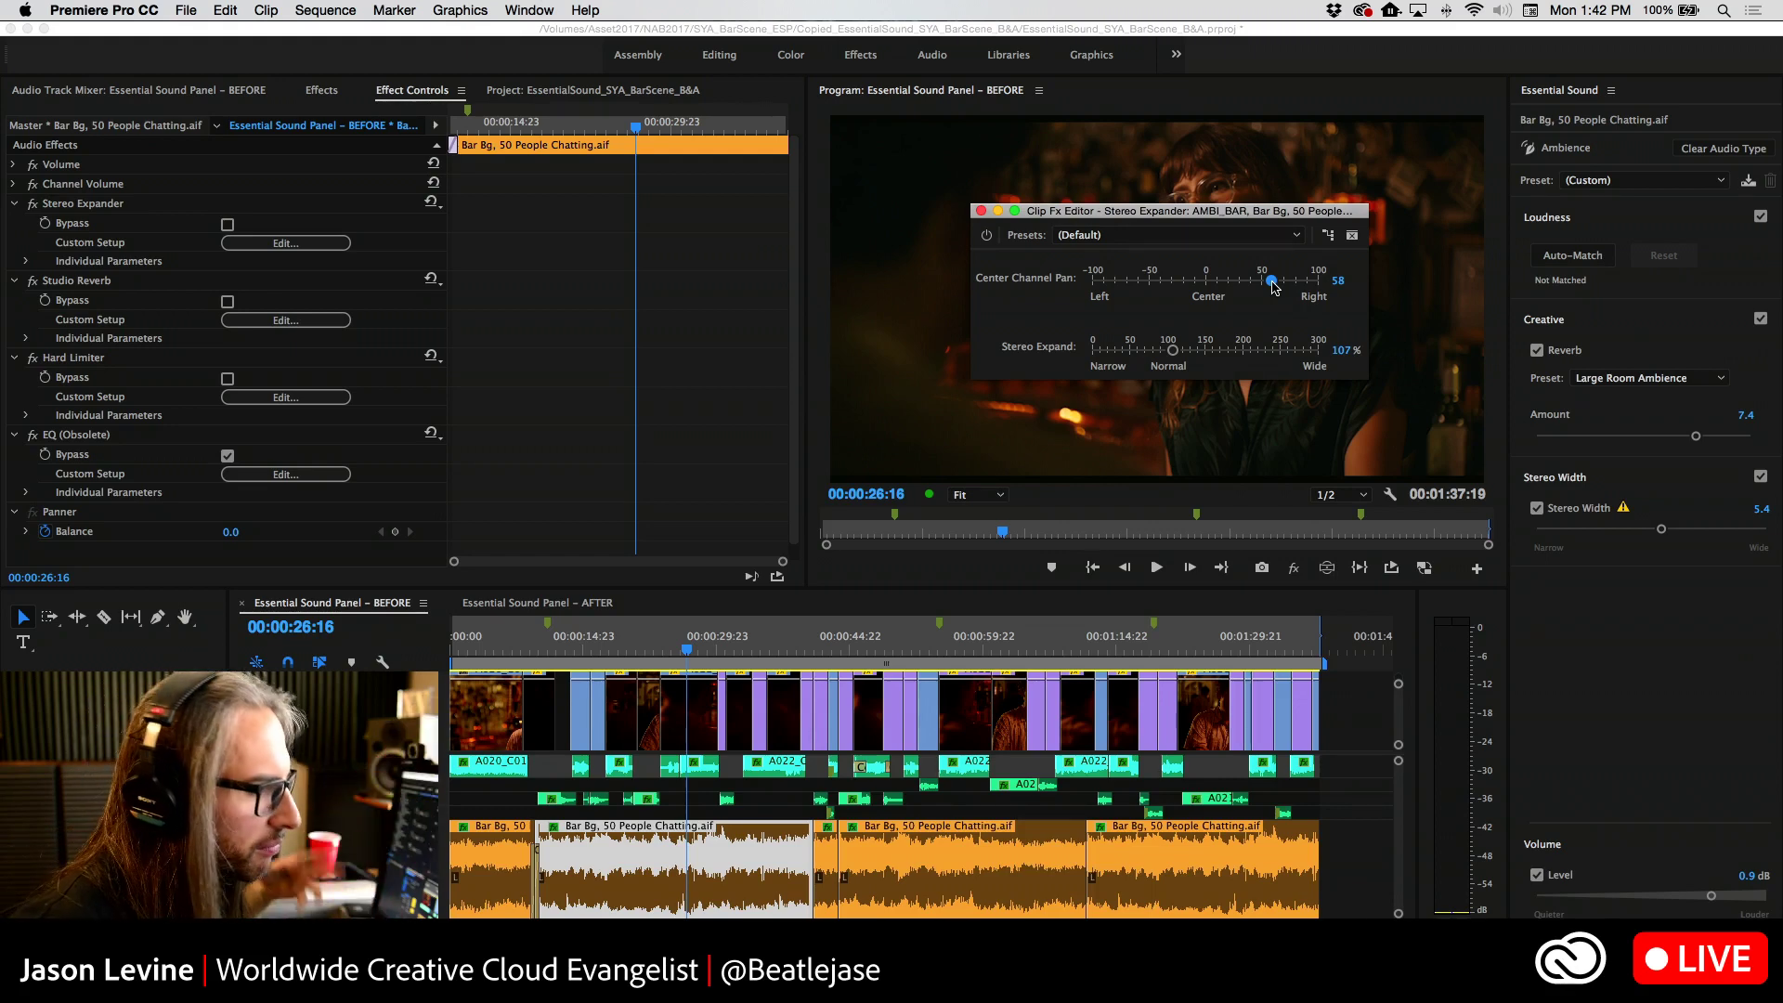
click(982, 212)
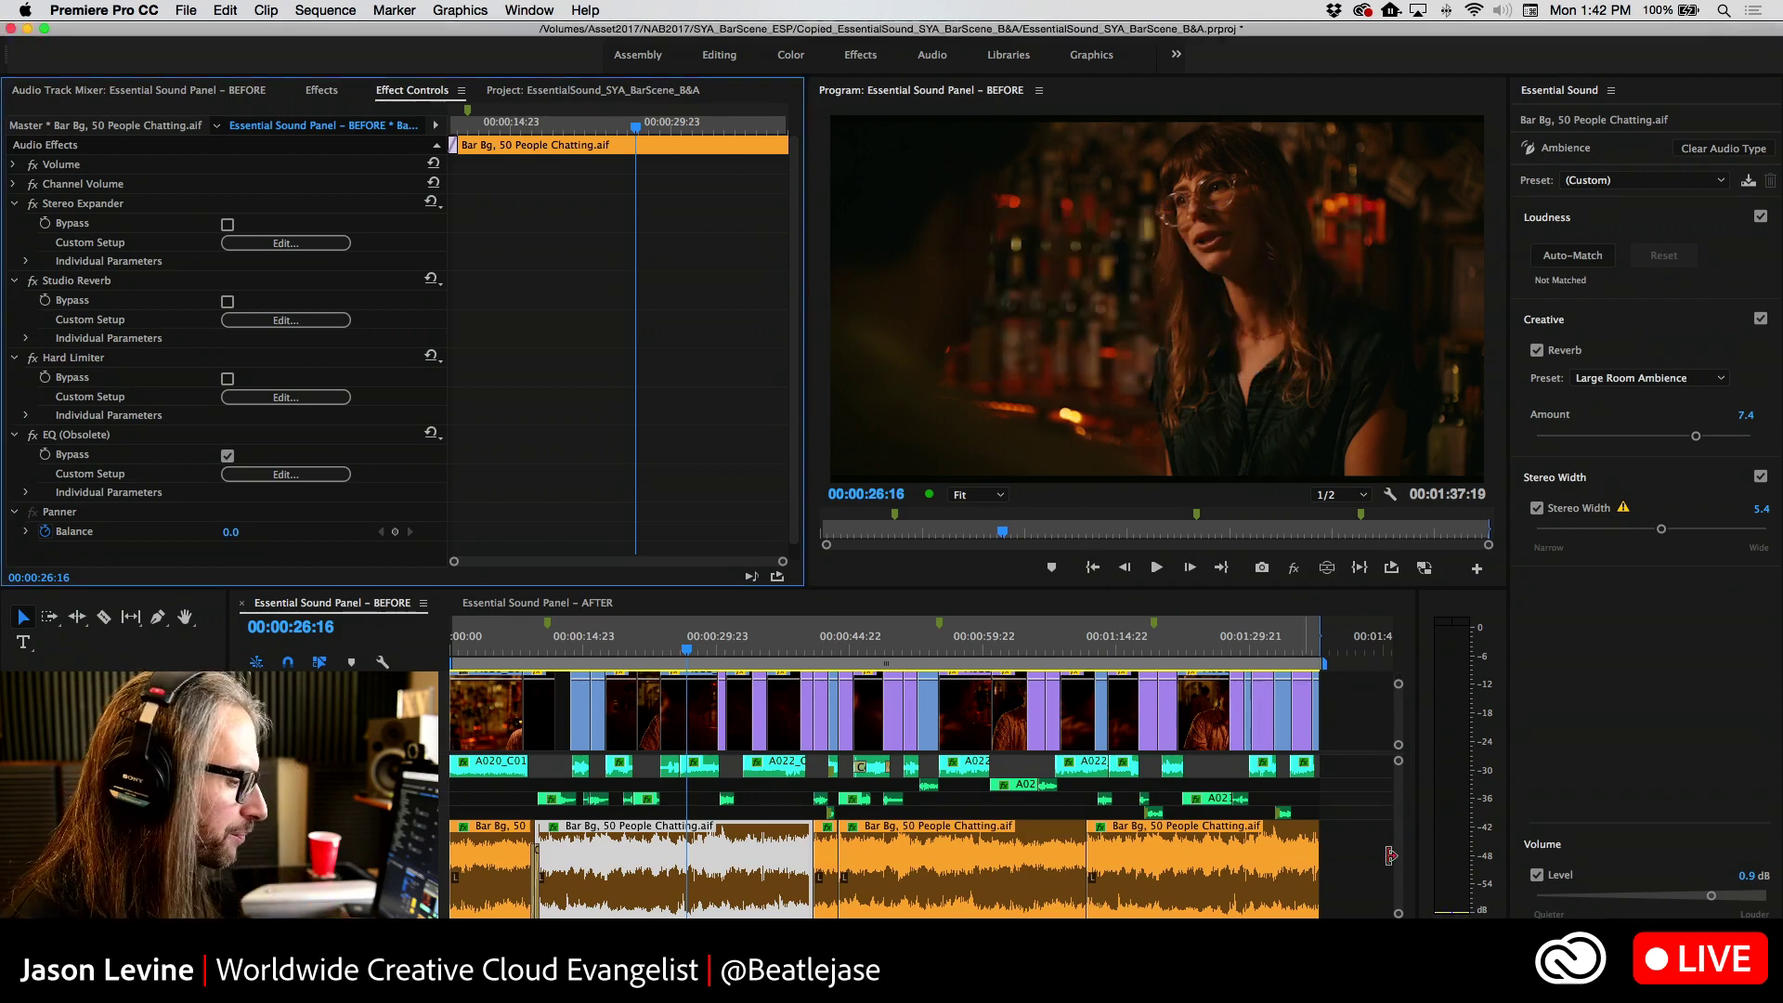
Examine the ambience clip's Studio Reverb parameters and the list of available presets, and close the effect editor
scroll(1382, 857, down, 5)
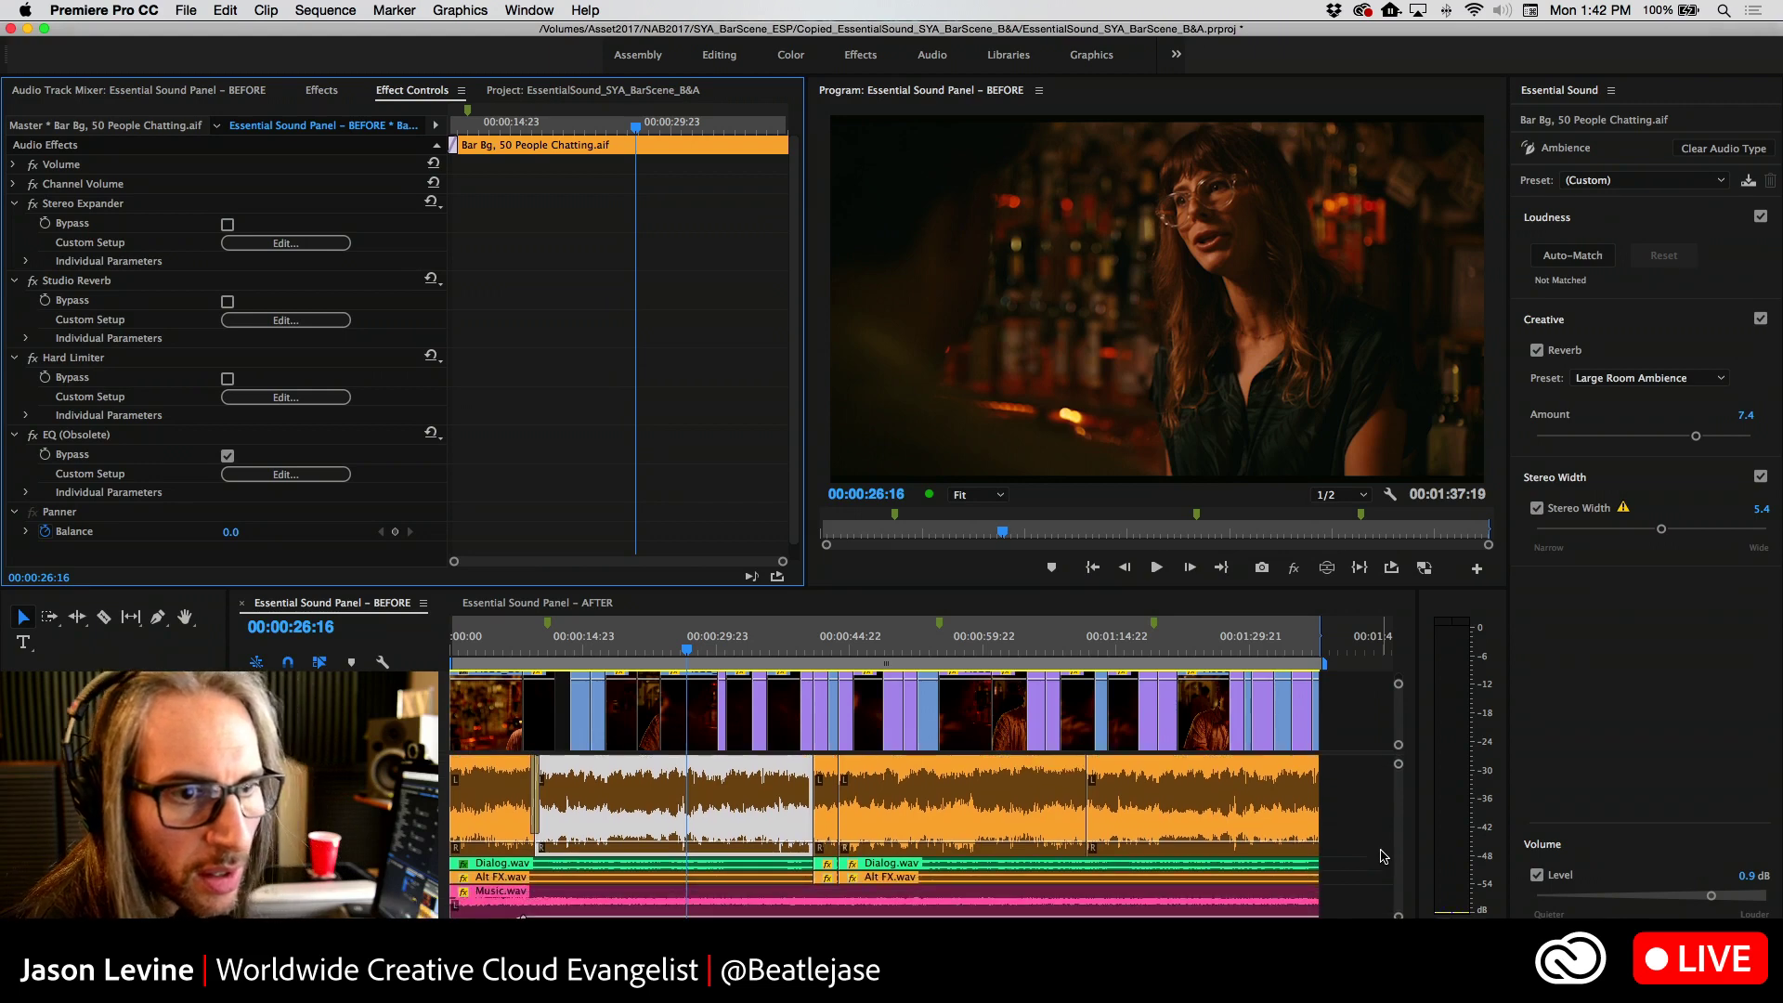
scroll(1382, 856, right, 1)
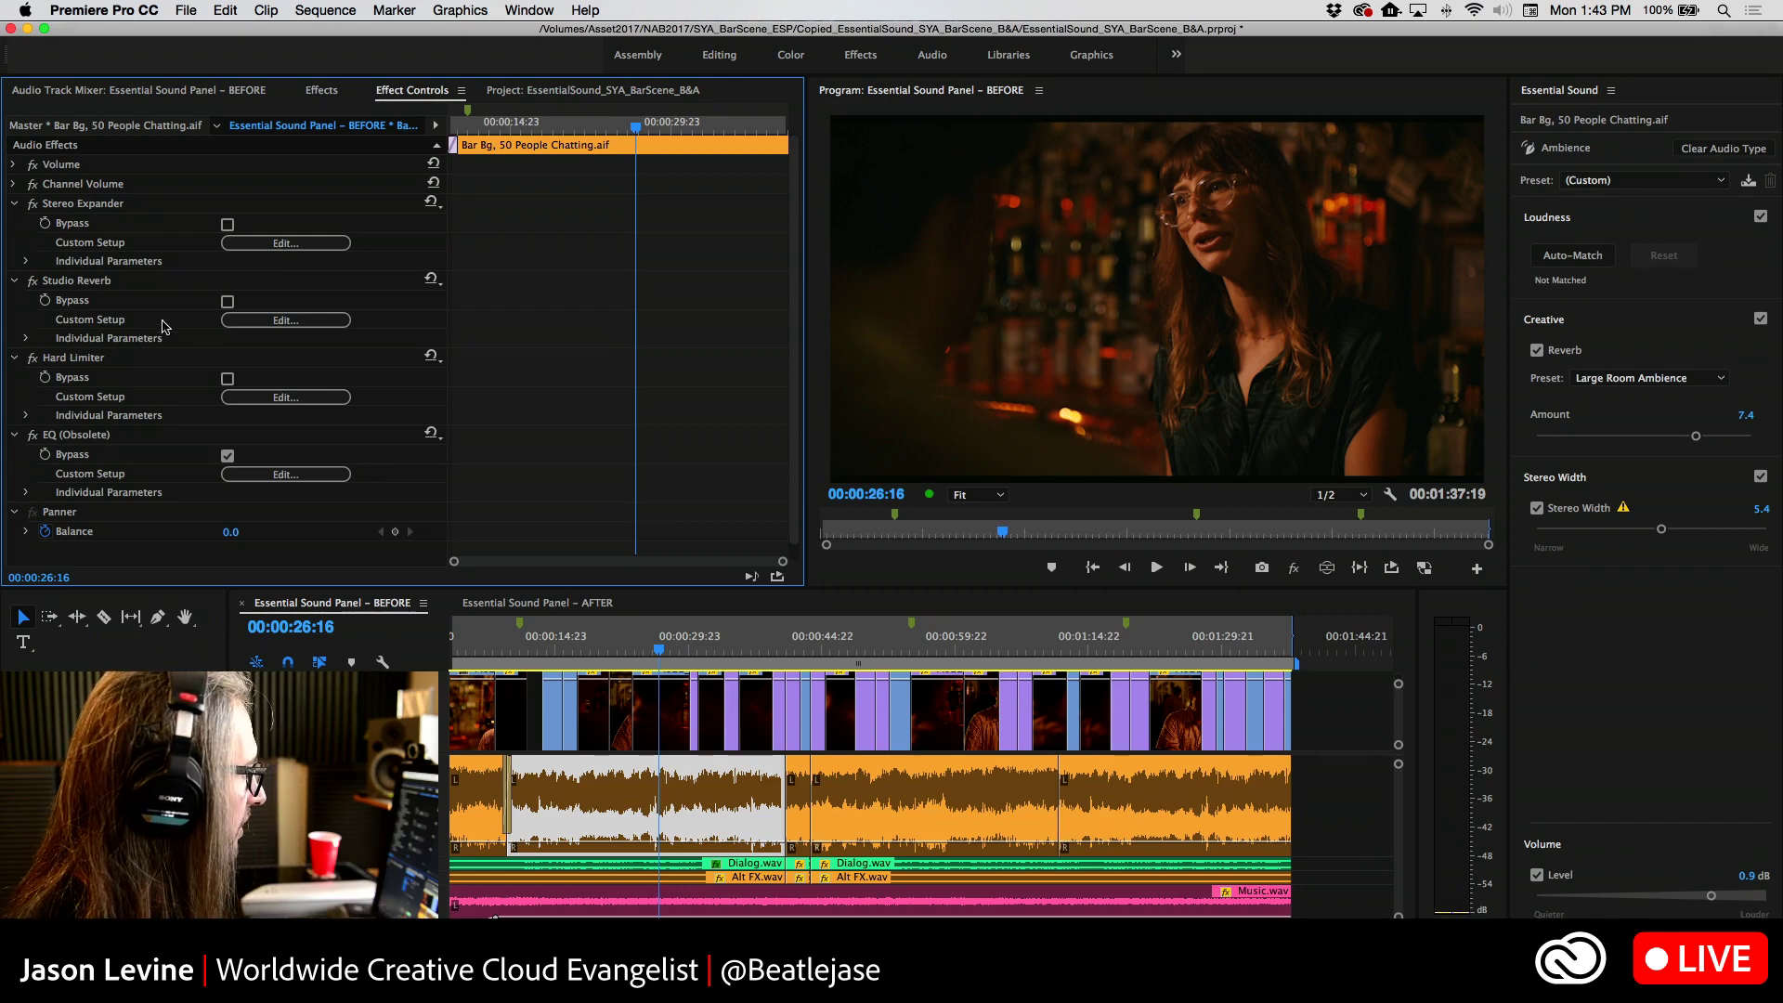
click(279, 320)
drag(930, 150, 1042, 128)
click(1044, 163)
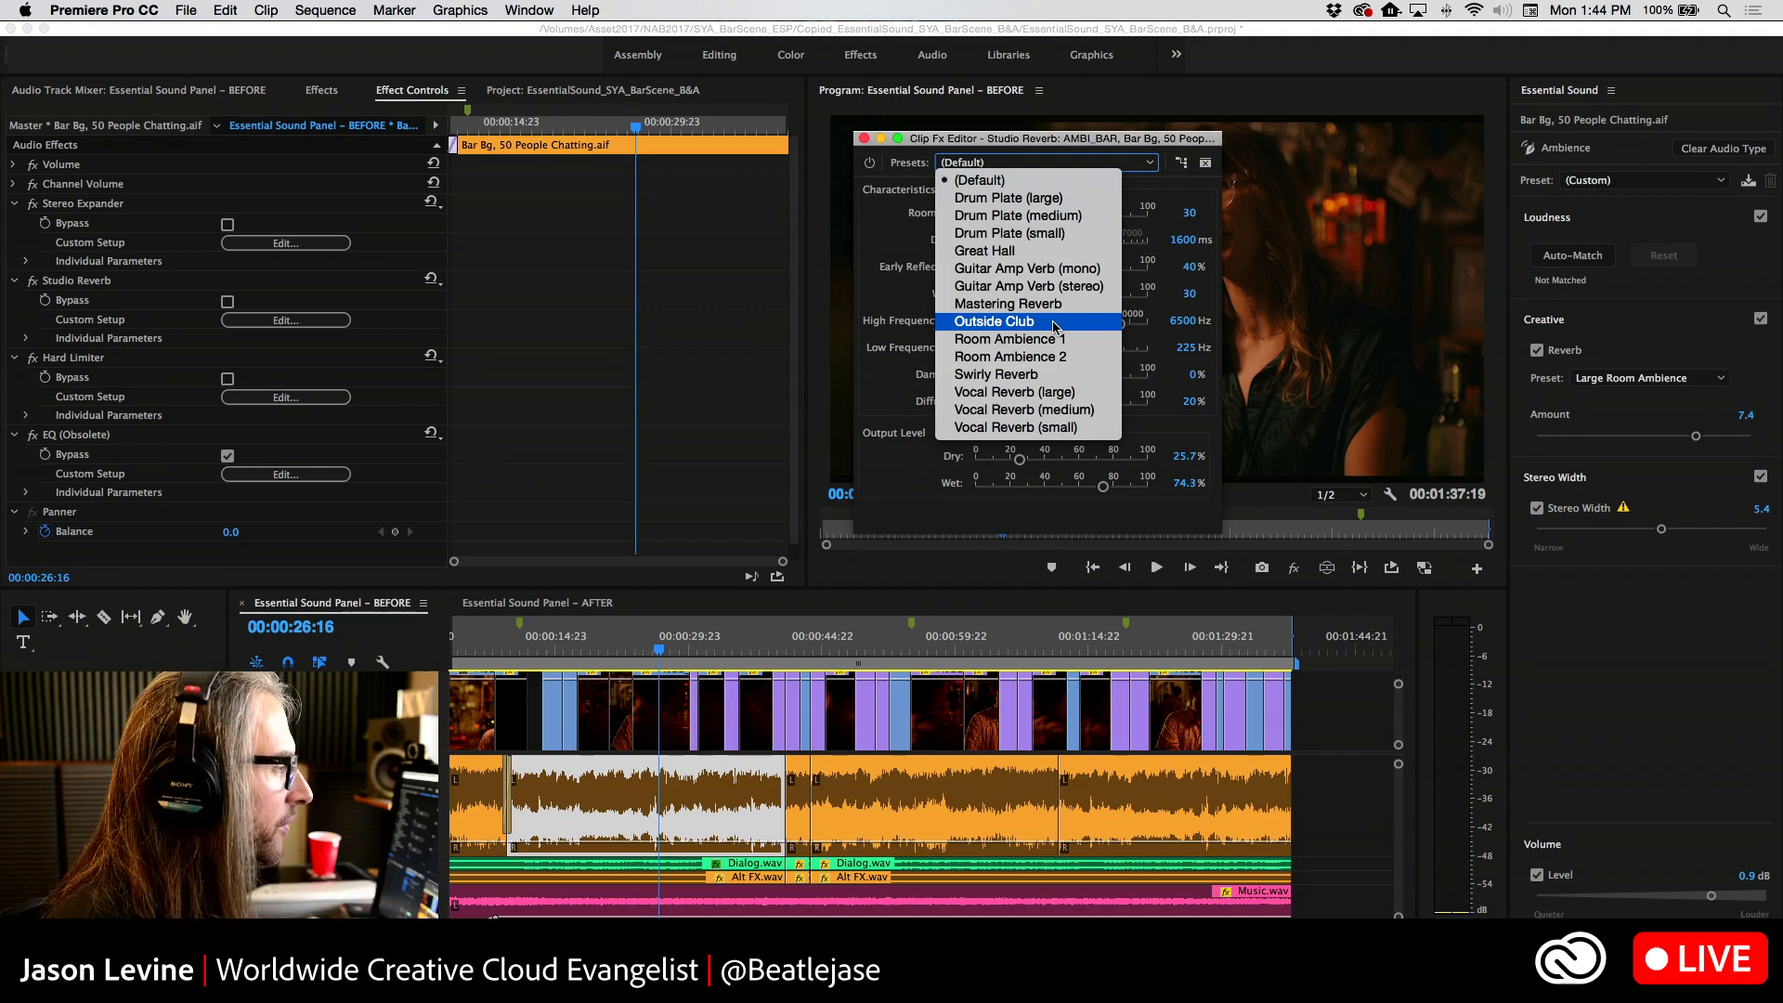
click(1047, 141)
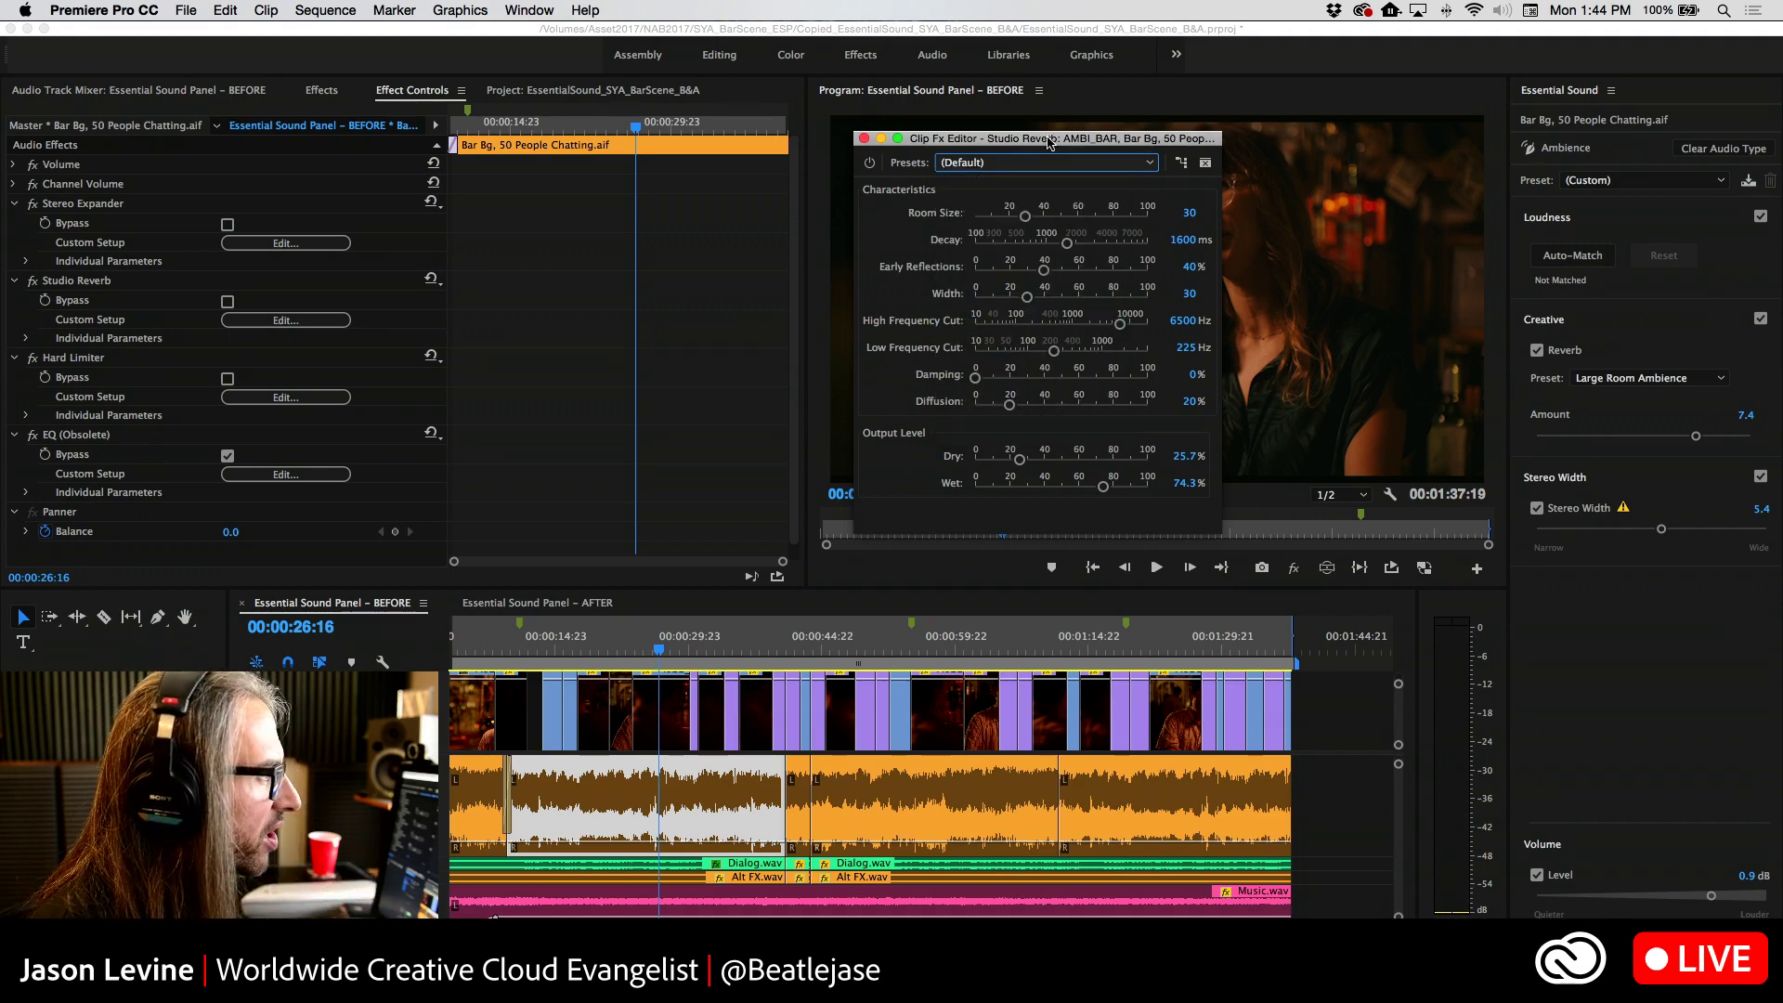
click(865, 139)
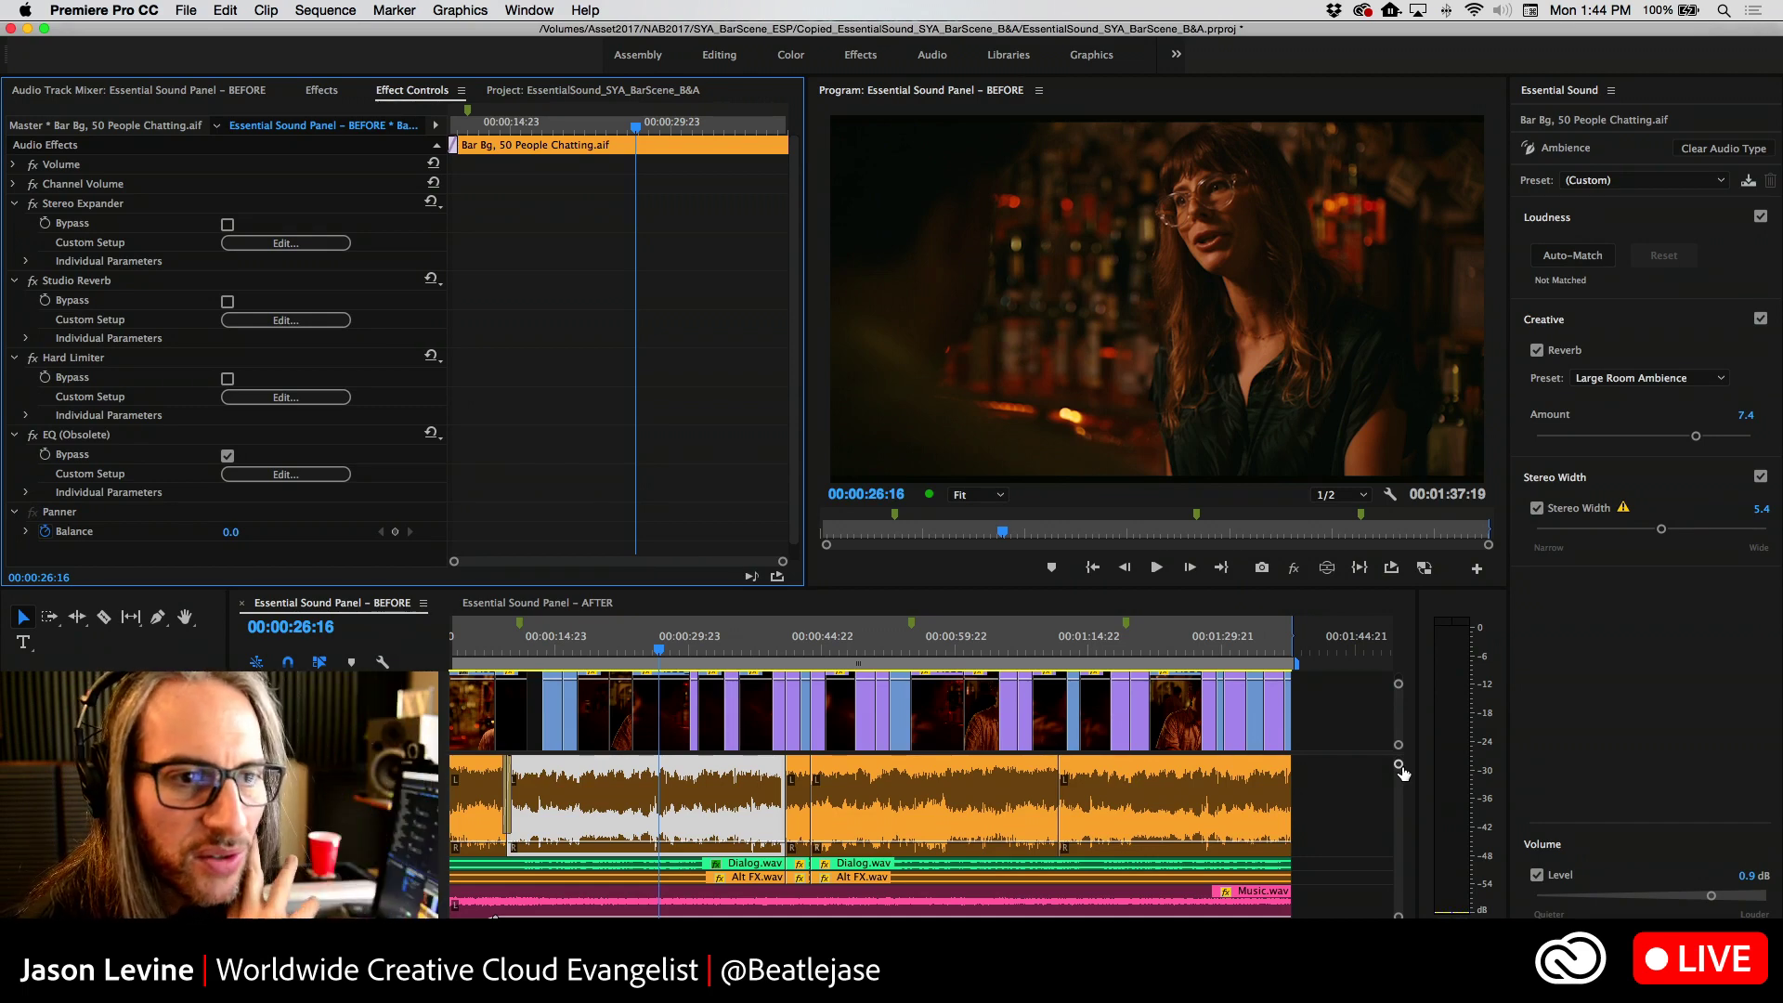
Move the playhead to 00:00:12:23 and review the reverb presets offered for the A022_C012 dialogue clip, keeping Large Reflective Room
click(655, 654)
drag(655, 654, 537, 646)
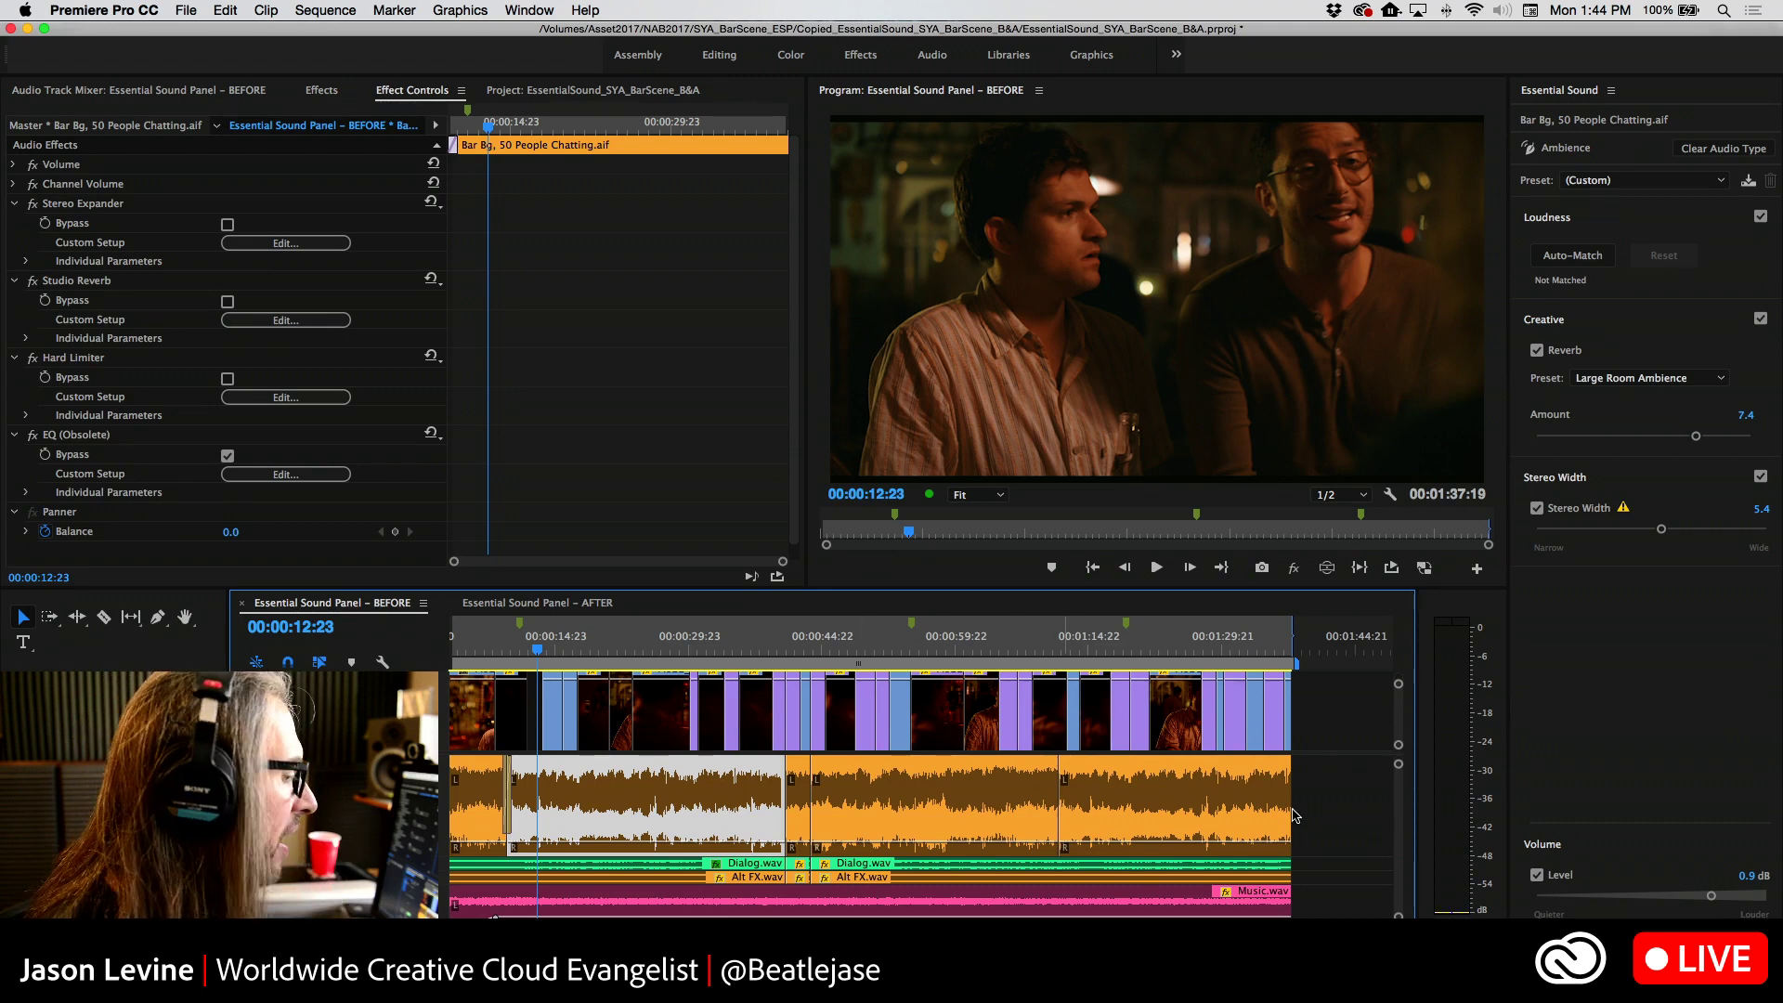
scroll(1367, 836, up, 3)
click(736, 767)
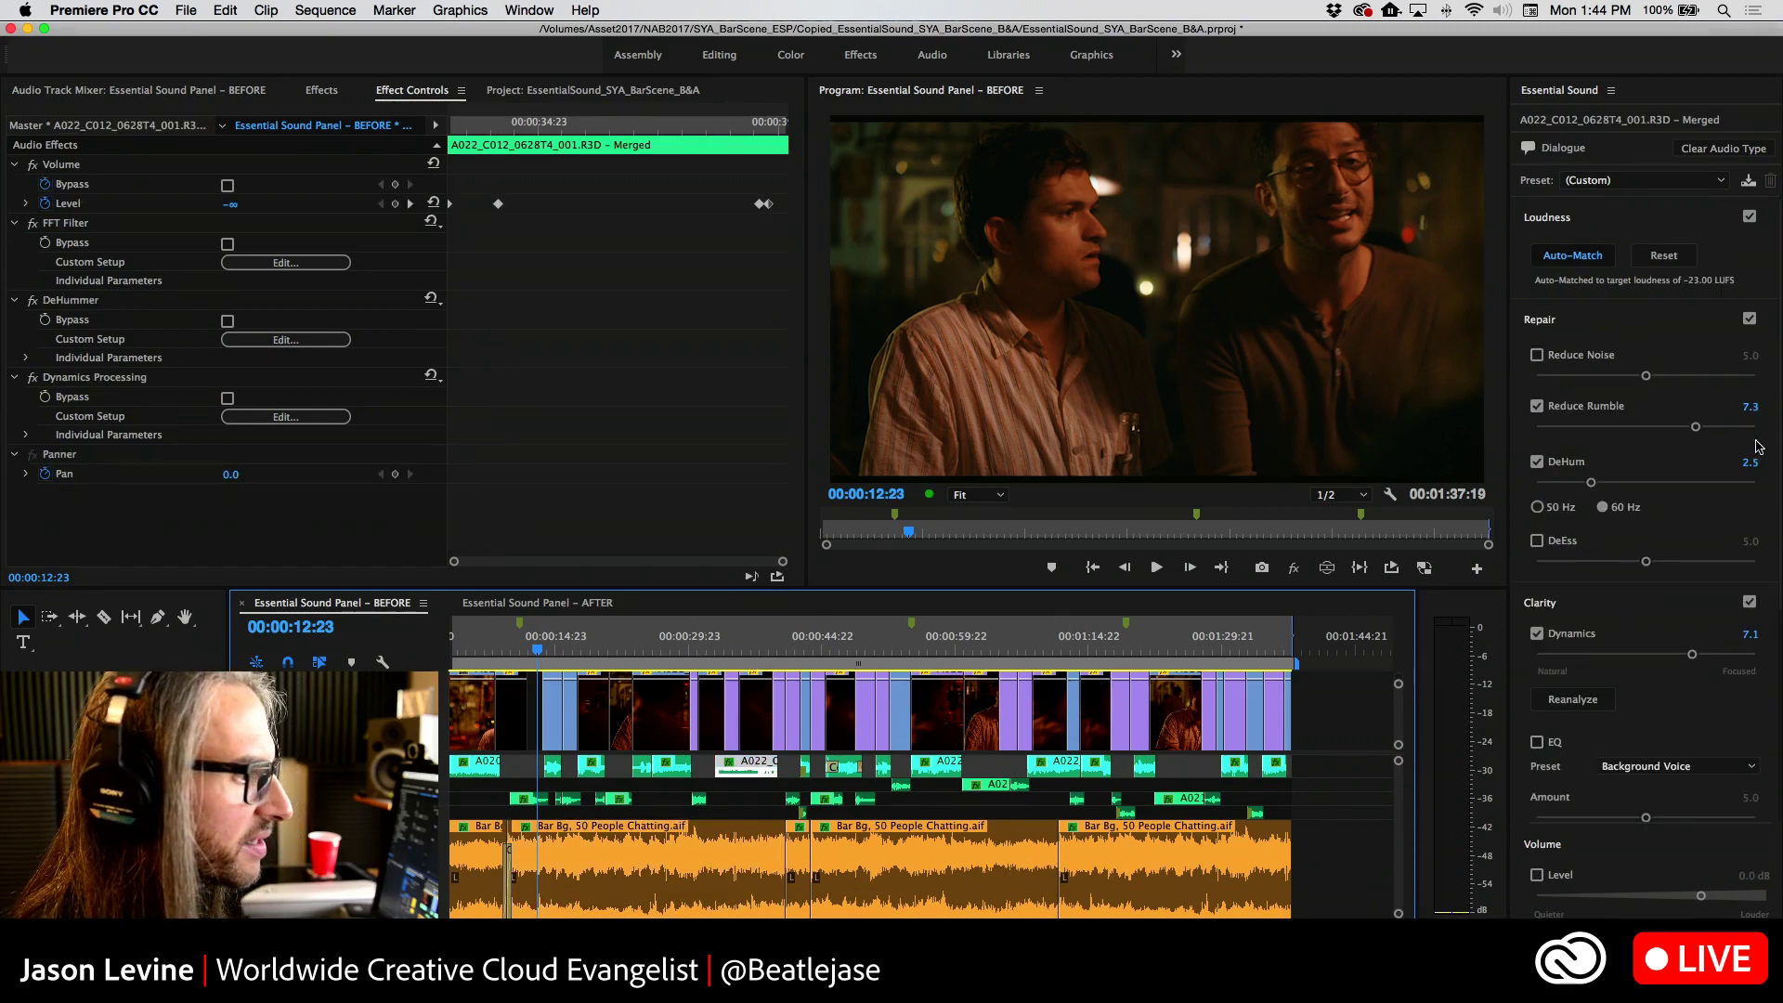
scroll(1686, 633, down, 5)
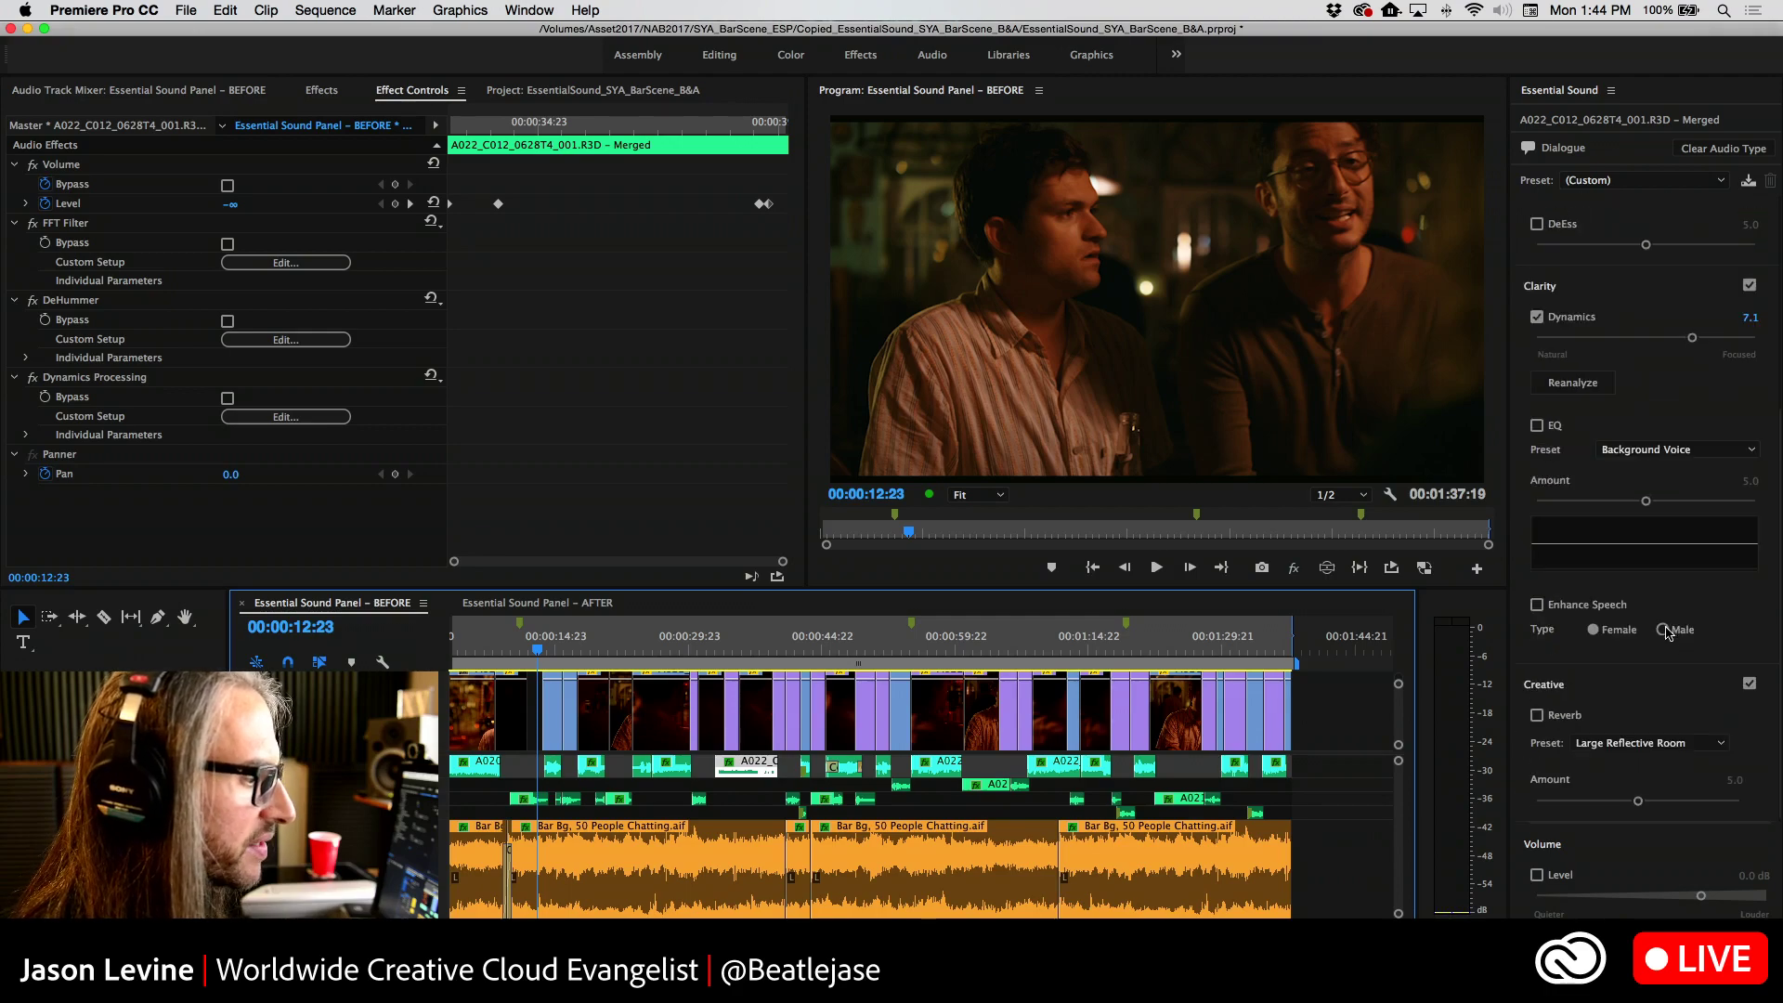
click(1712, 743)
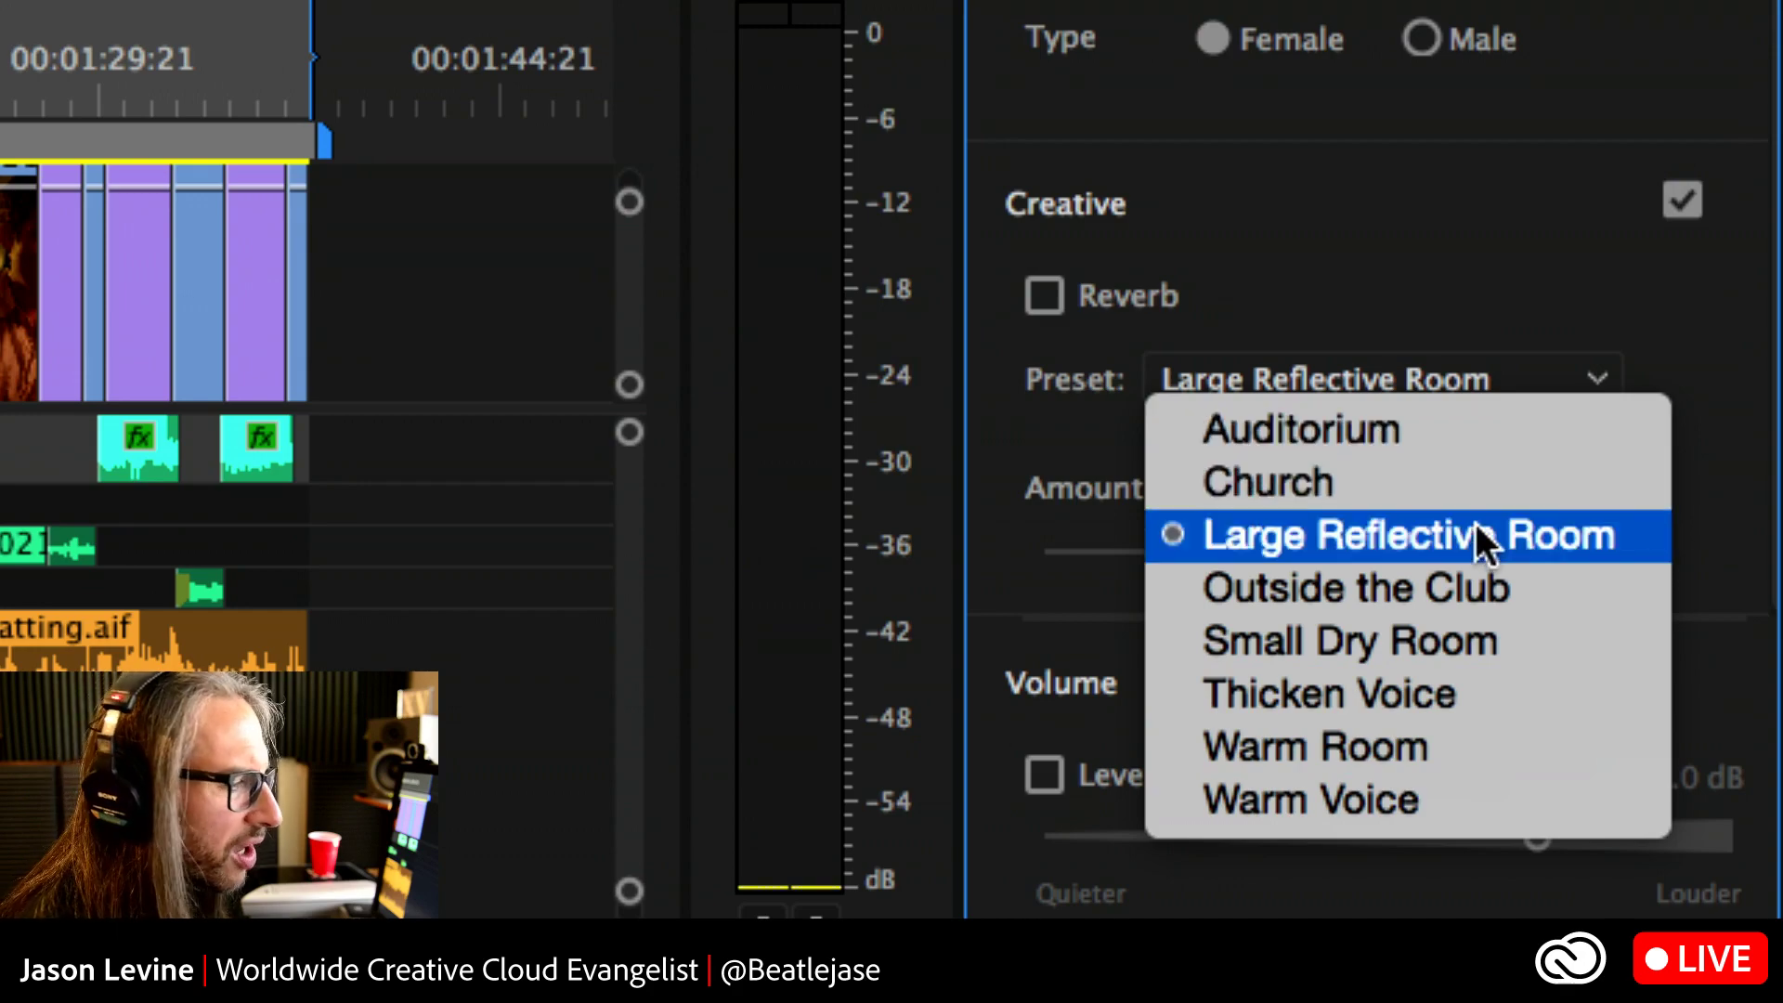
click(1565, 534)
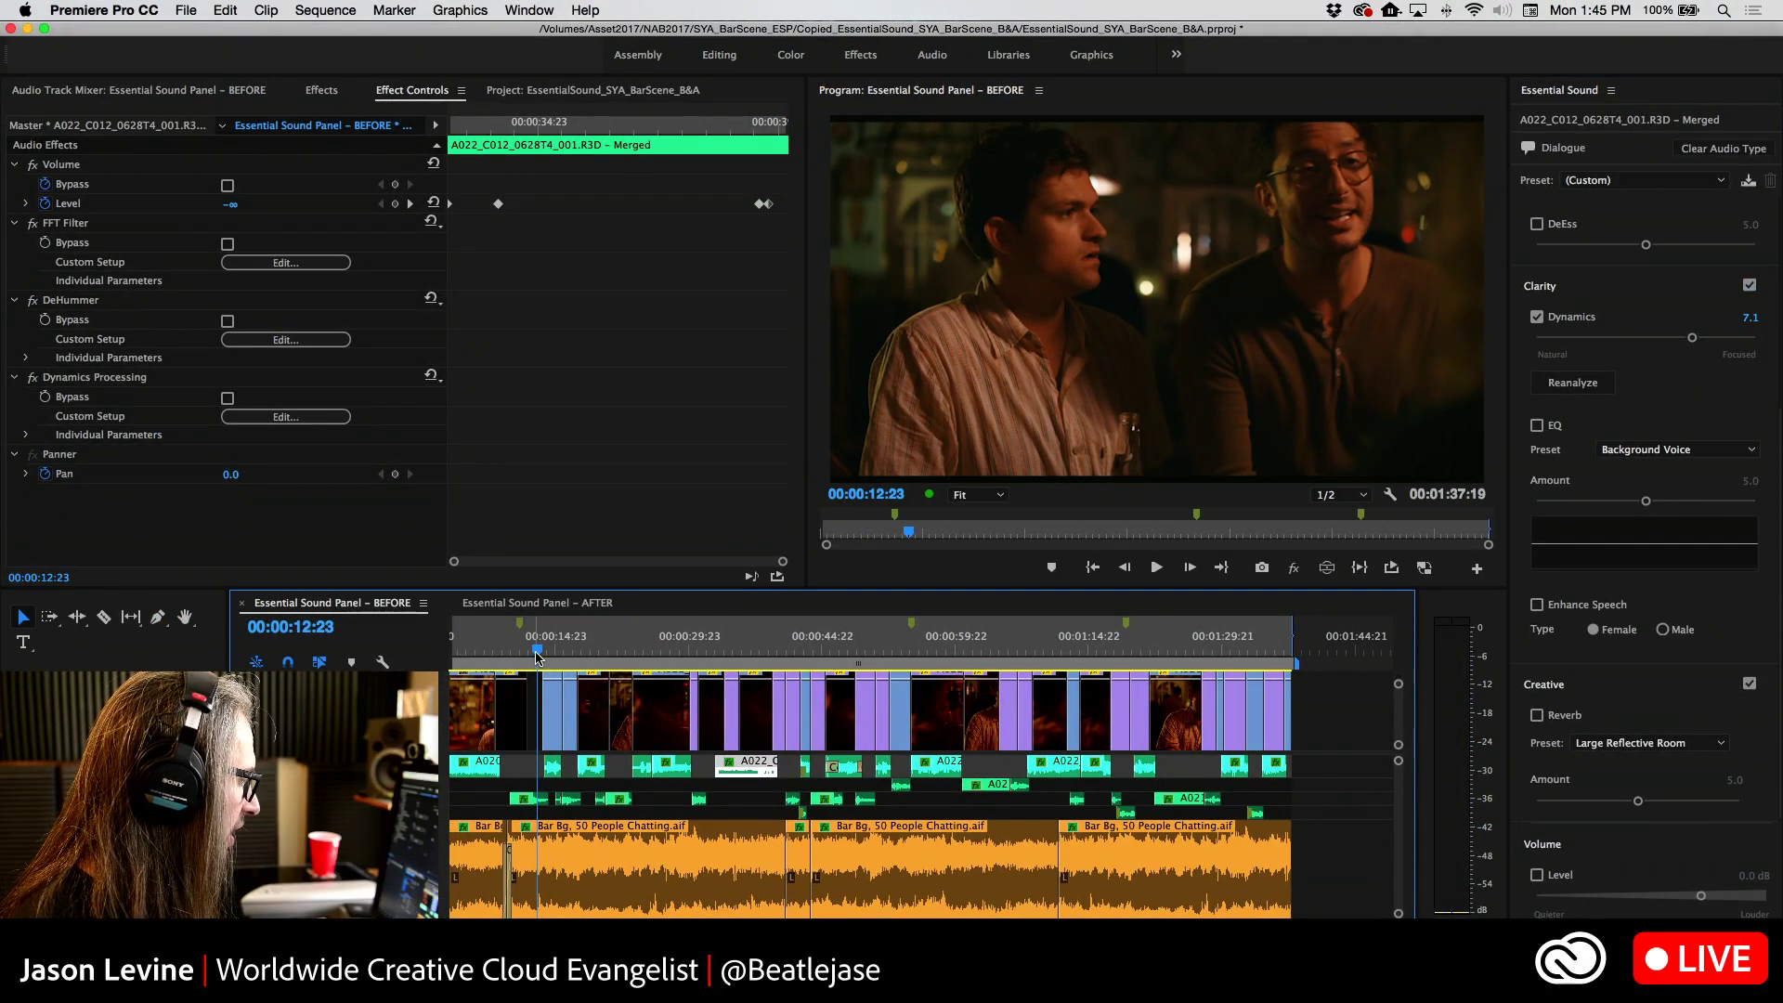
Turn off Dynamics on the dialogue clip at 00:00:25:04 and on the two dialogue clips following it on the same track
drag(537, 650, 646, 651)
click(643, 766)
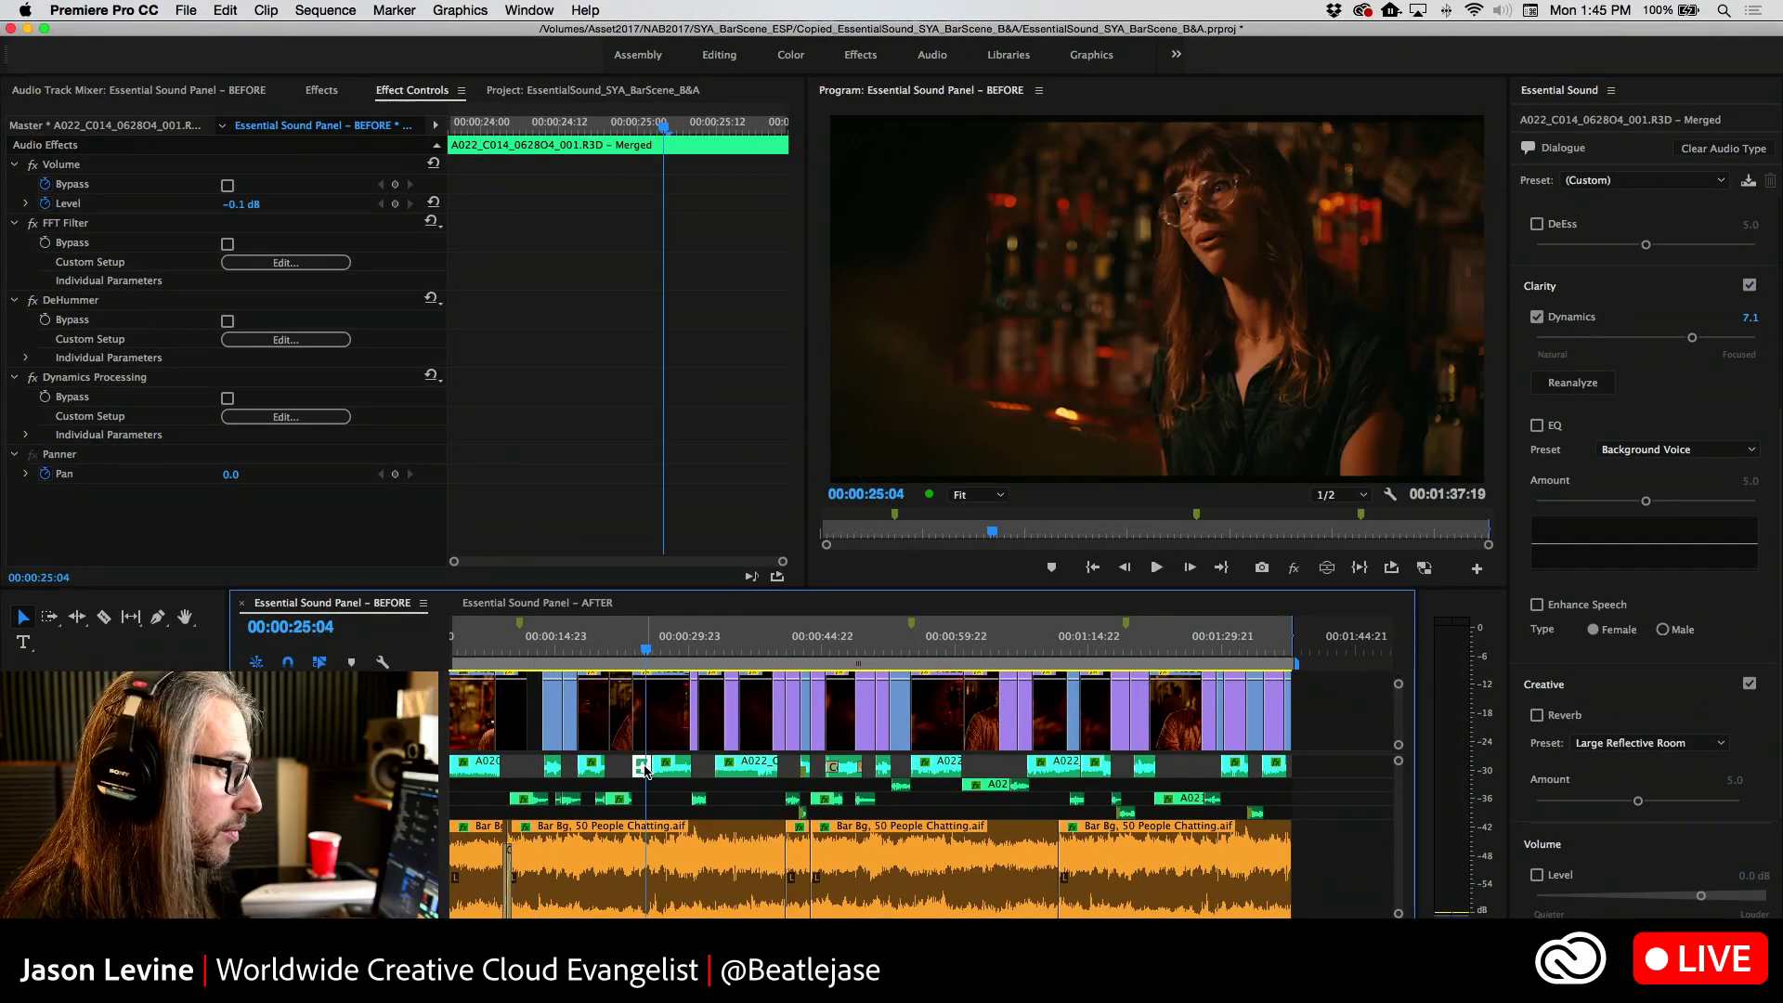
click(1537, 317)
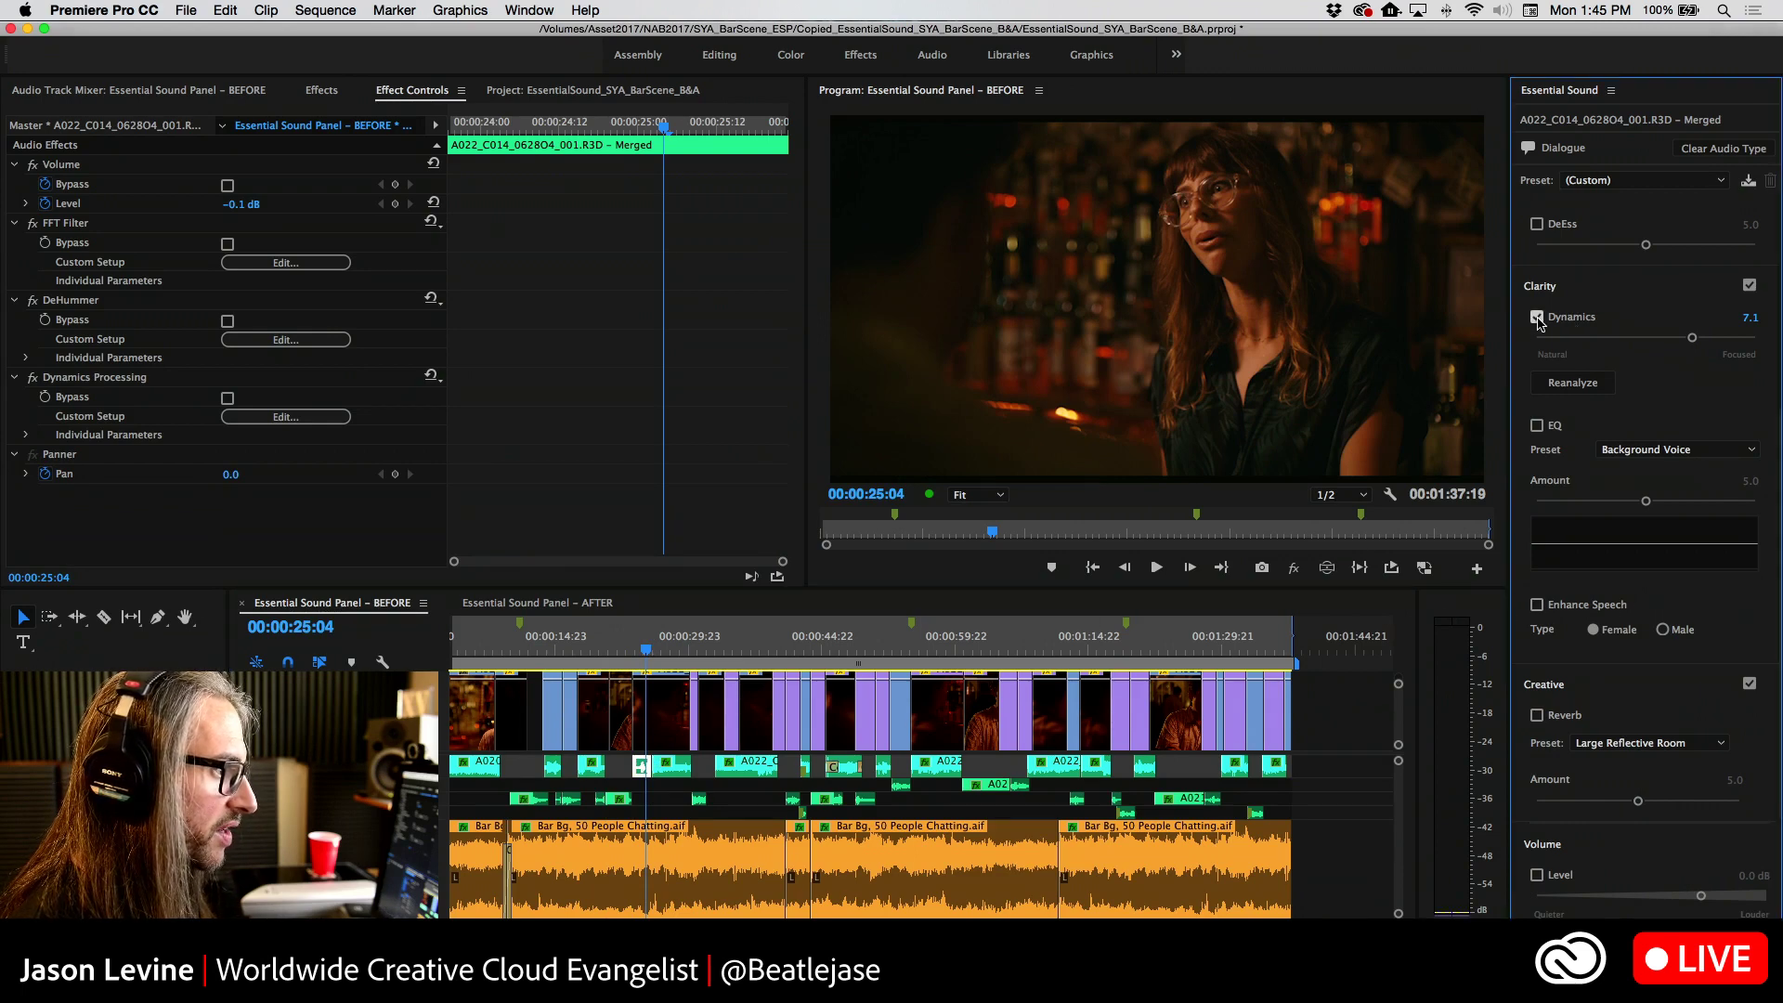
scroll(1718, 457, up, 5)
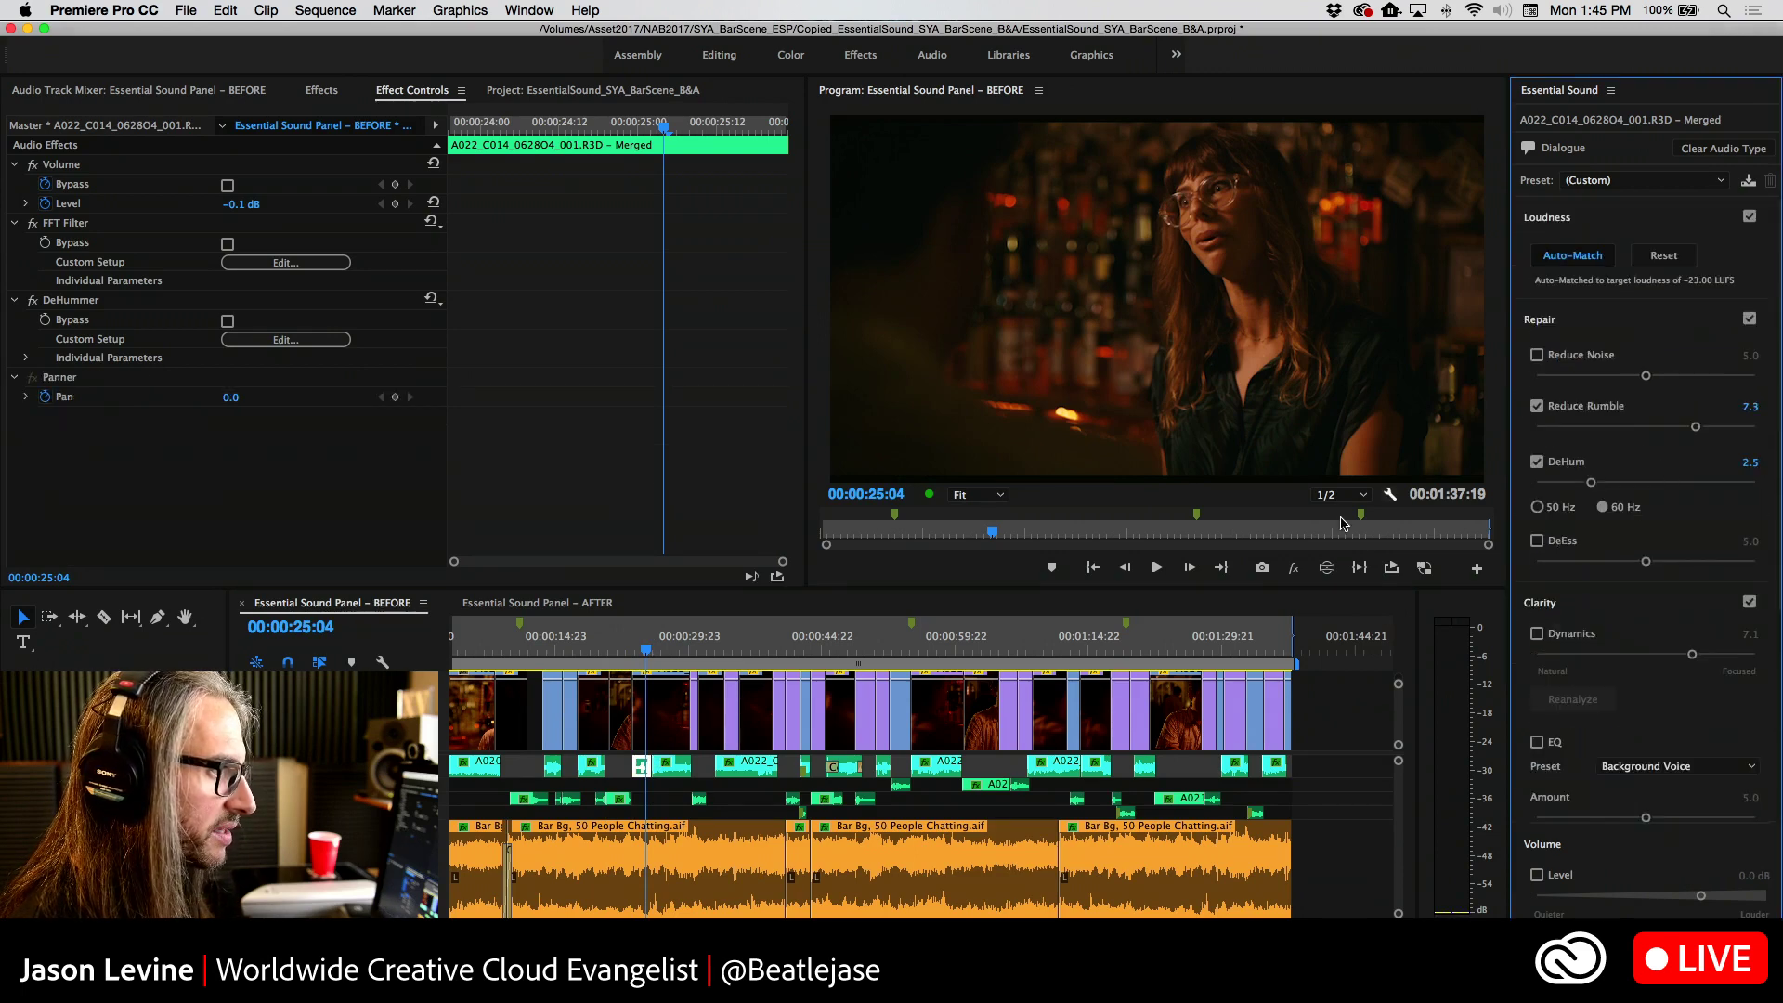
click(681, 778)
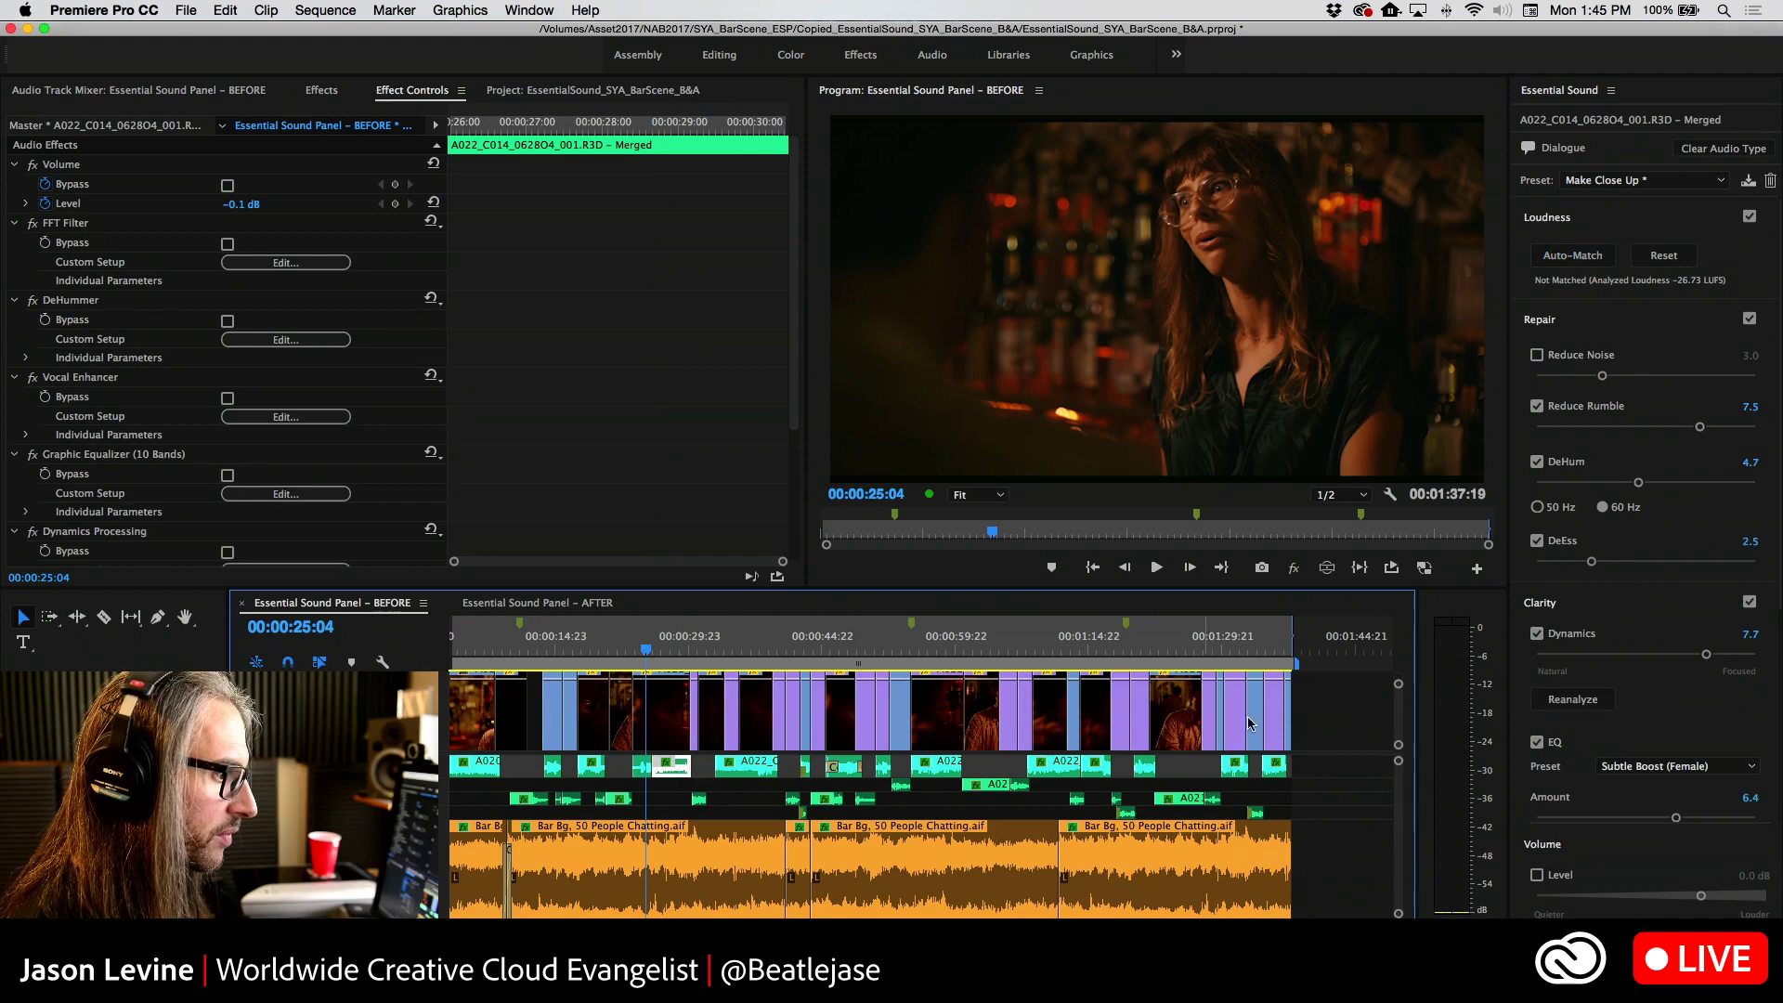
click(734, 767)
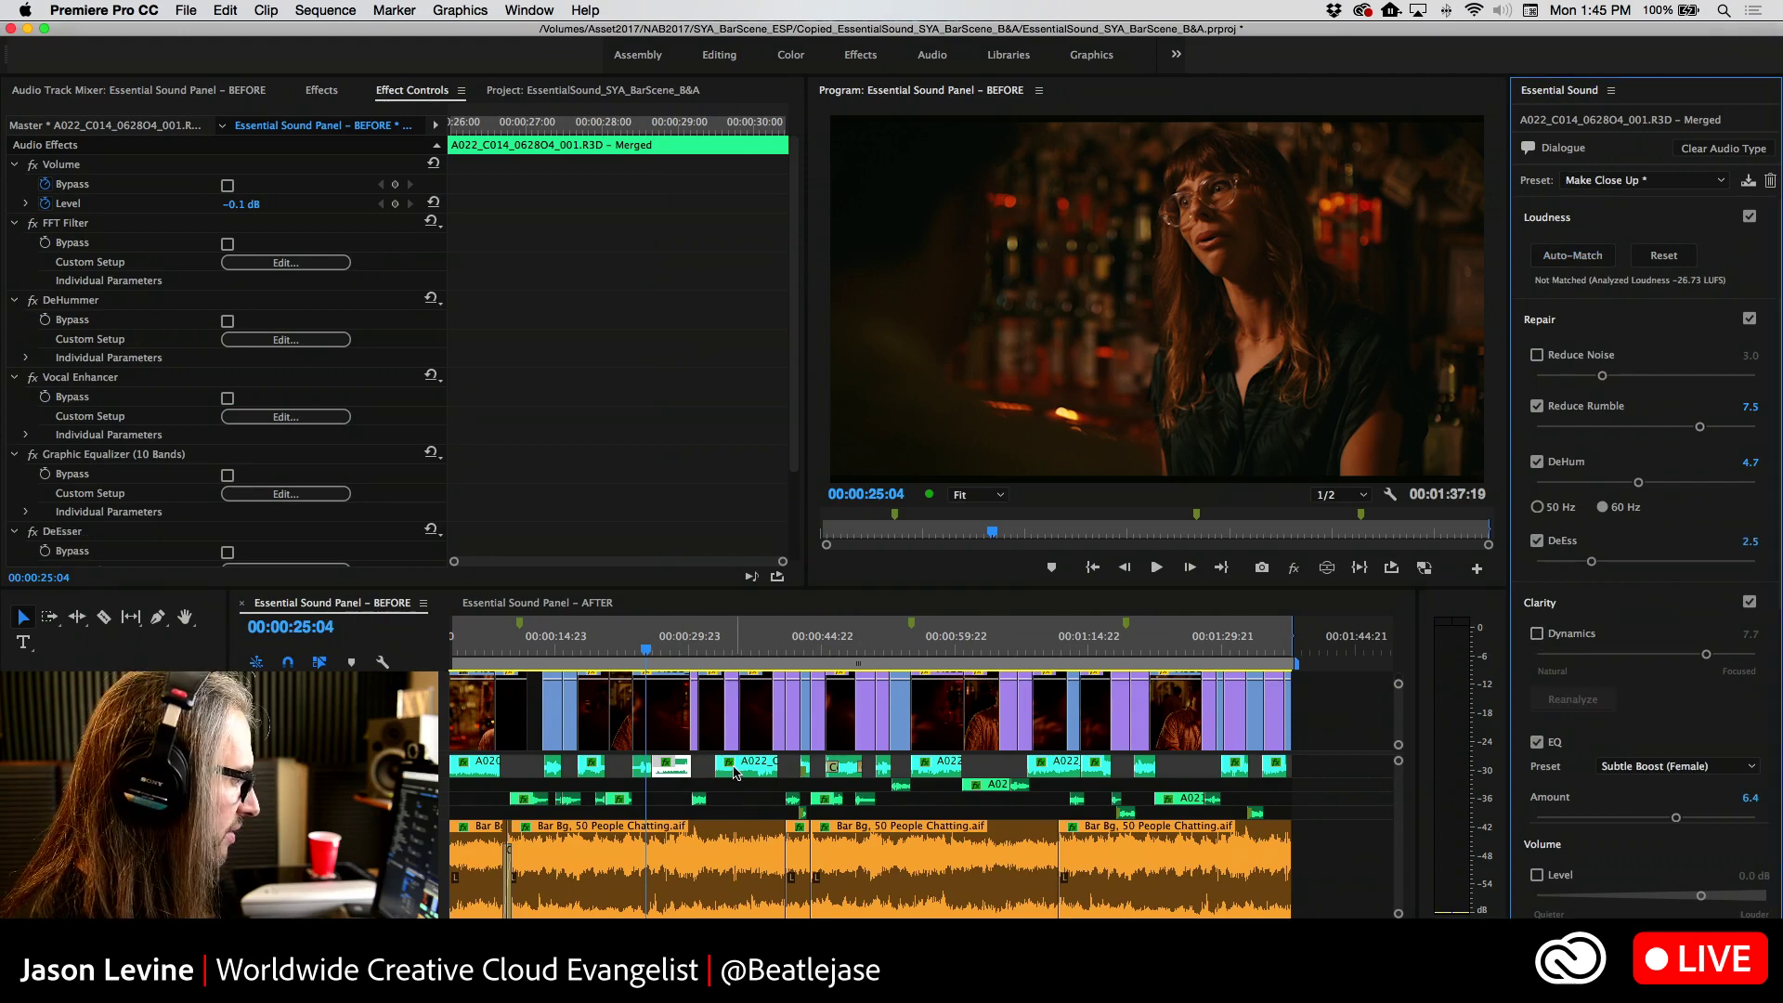
click(1537, 634)
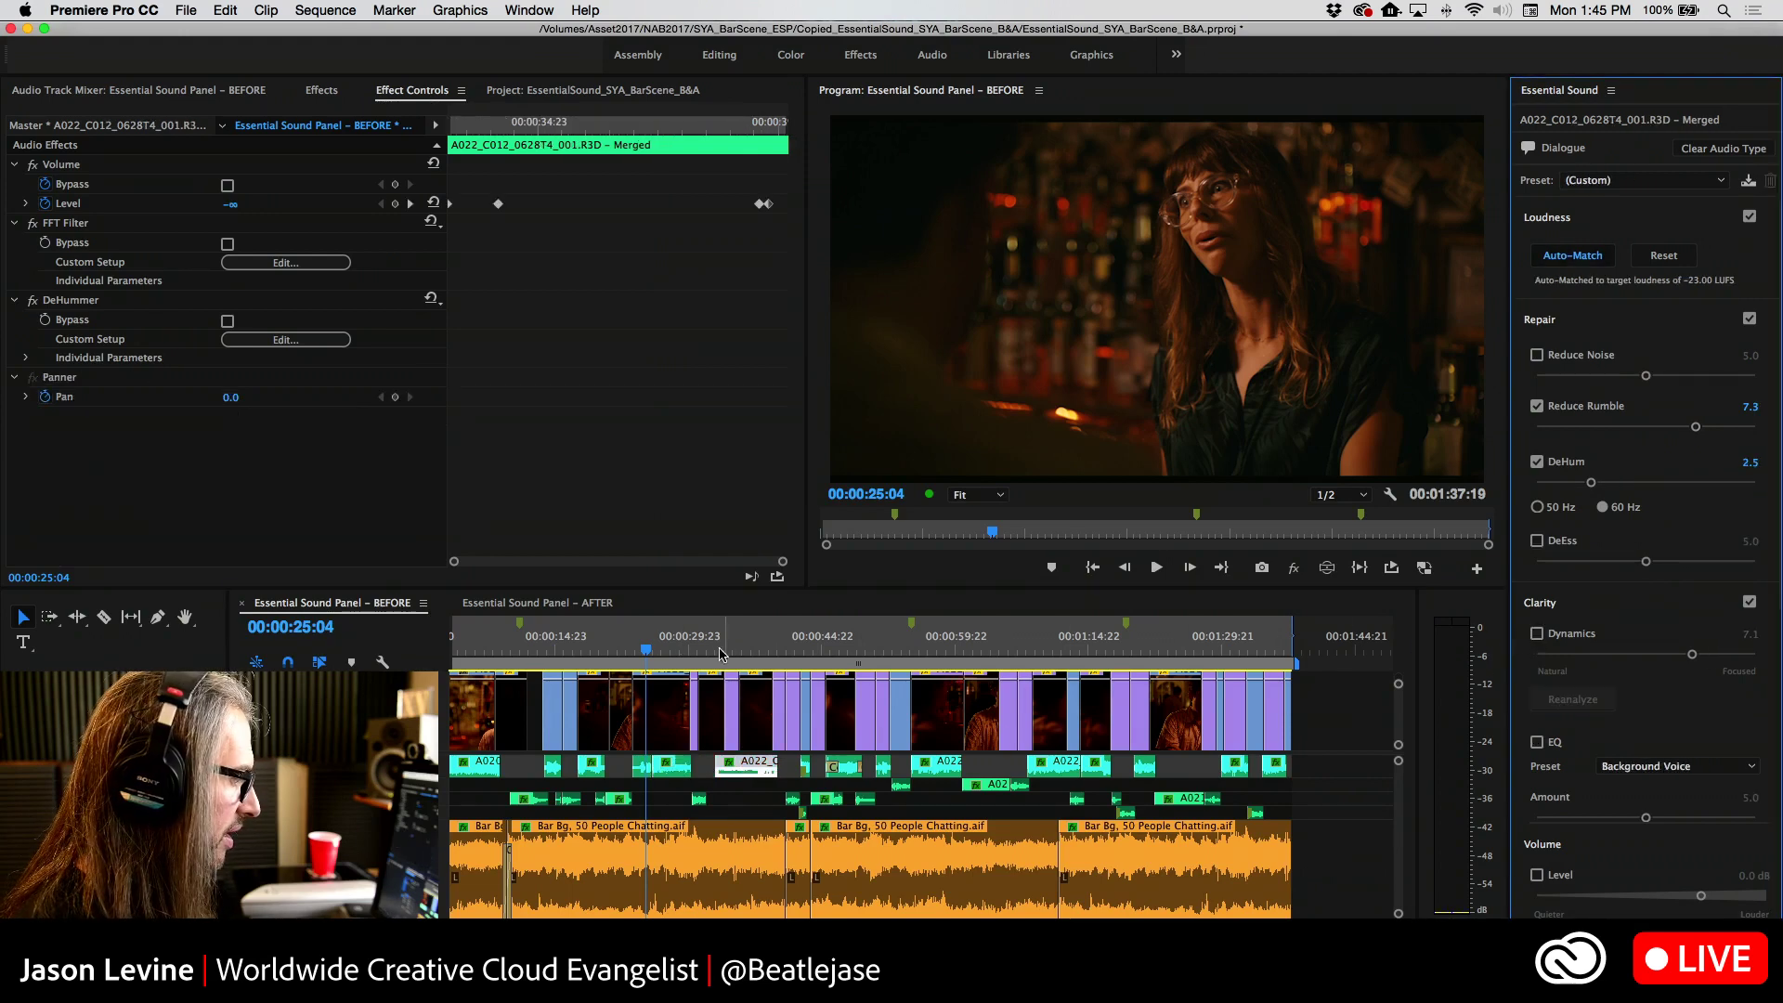
Select the three edited dialogue clips together, place the playhead at 00:00:23:22, and turn off EQ for all of them
shift+click(641, 766)
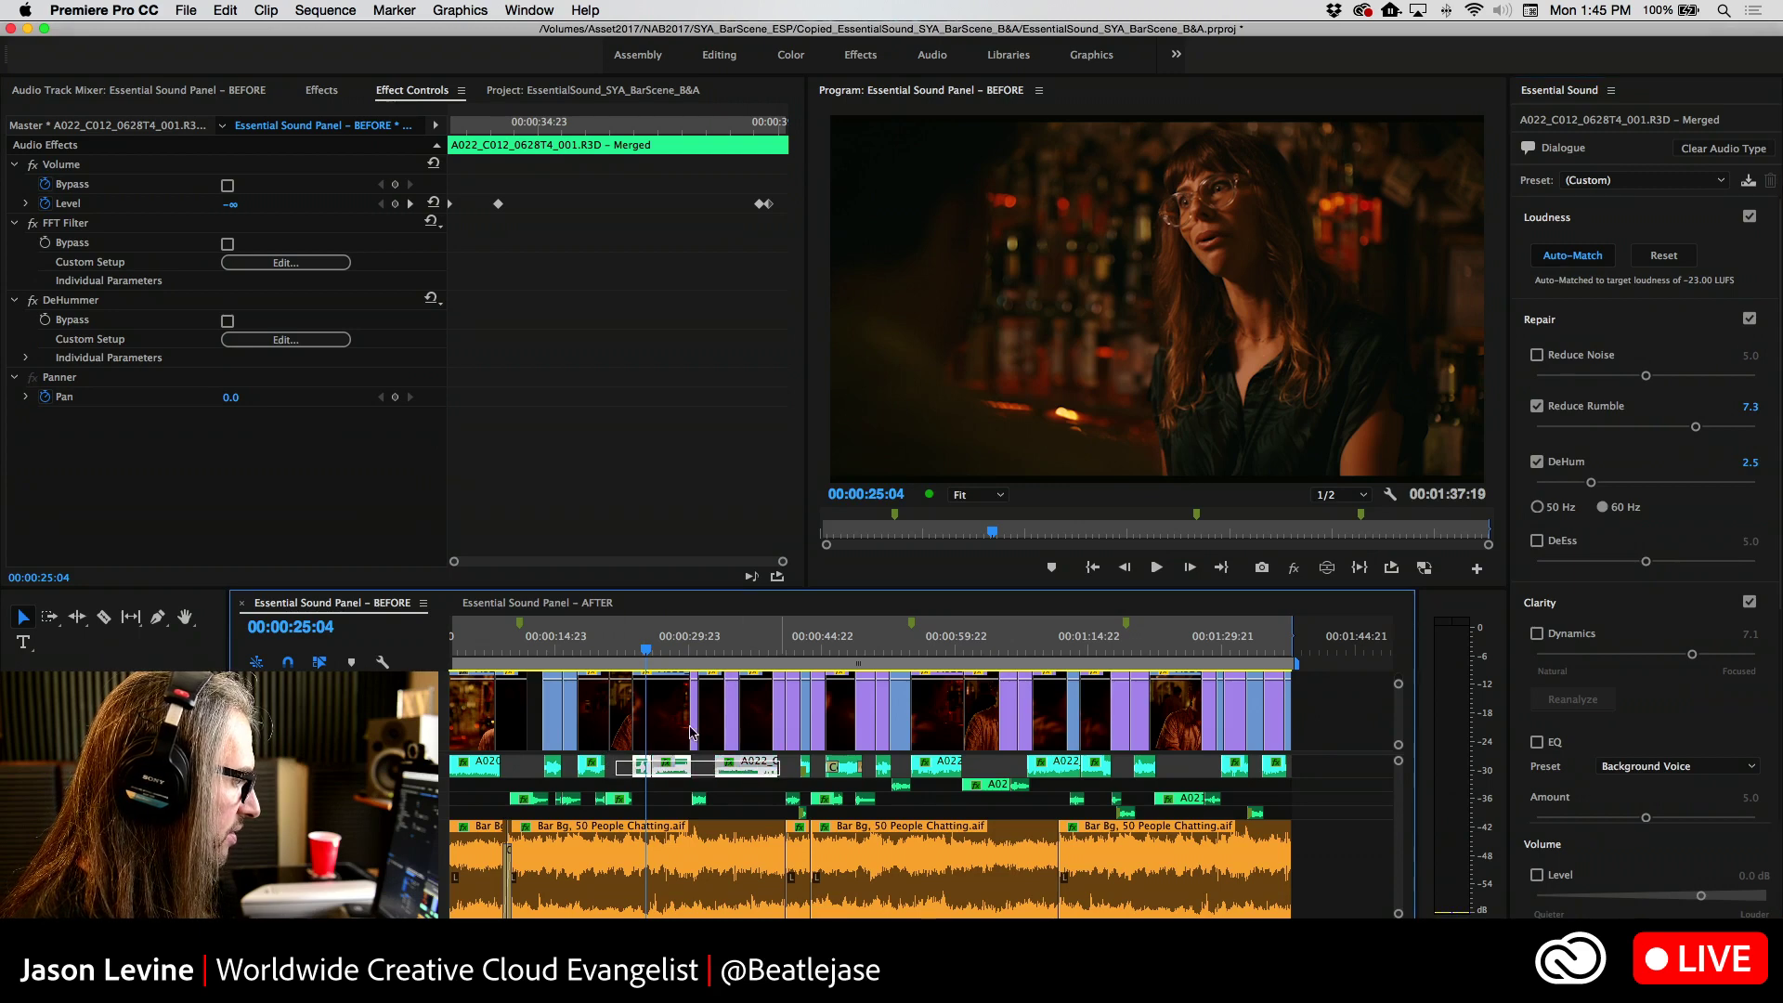
click(635, 650)
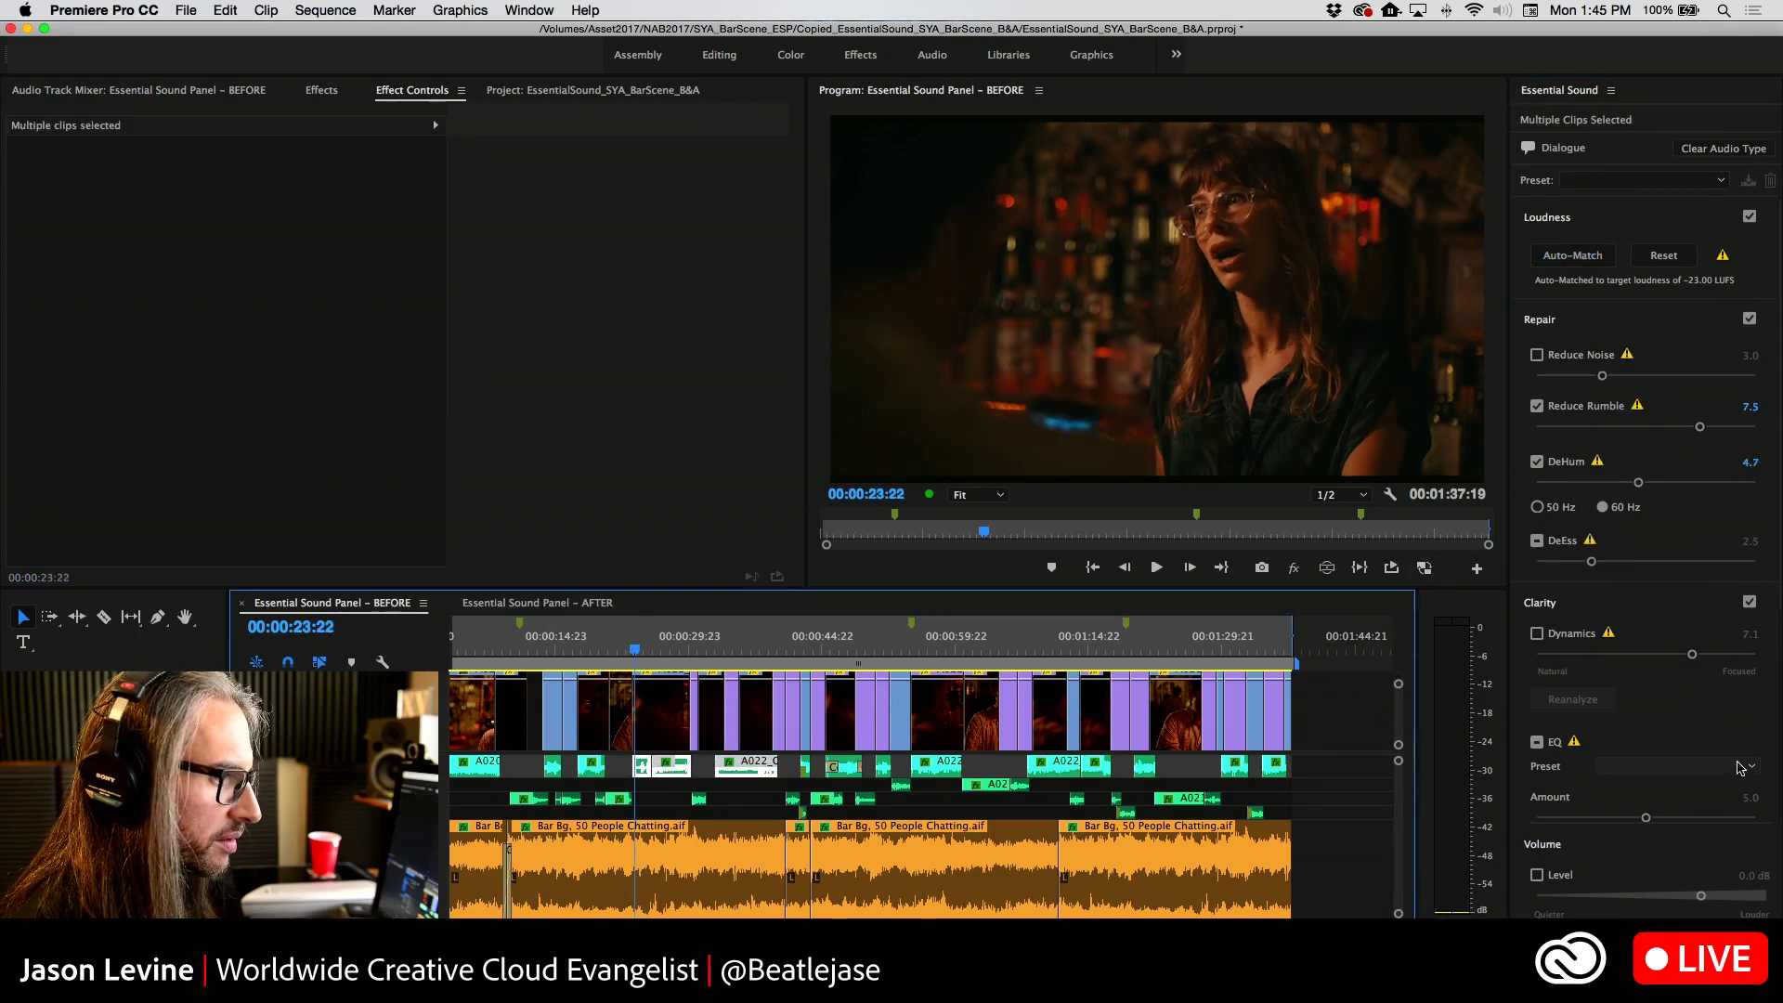
scroll(1740, 767, down, 3)
click(1535, 742)
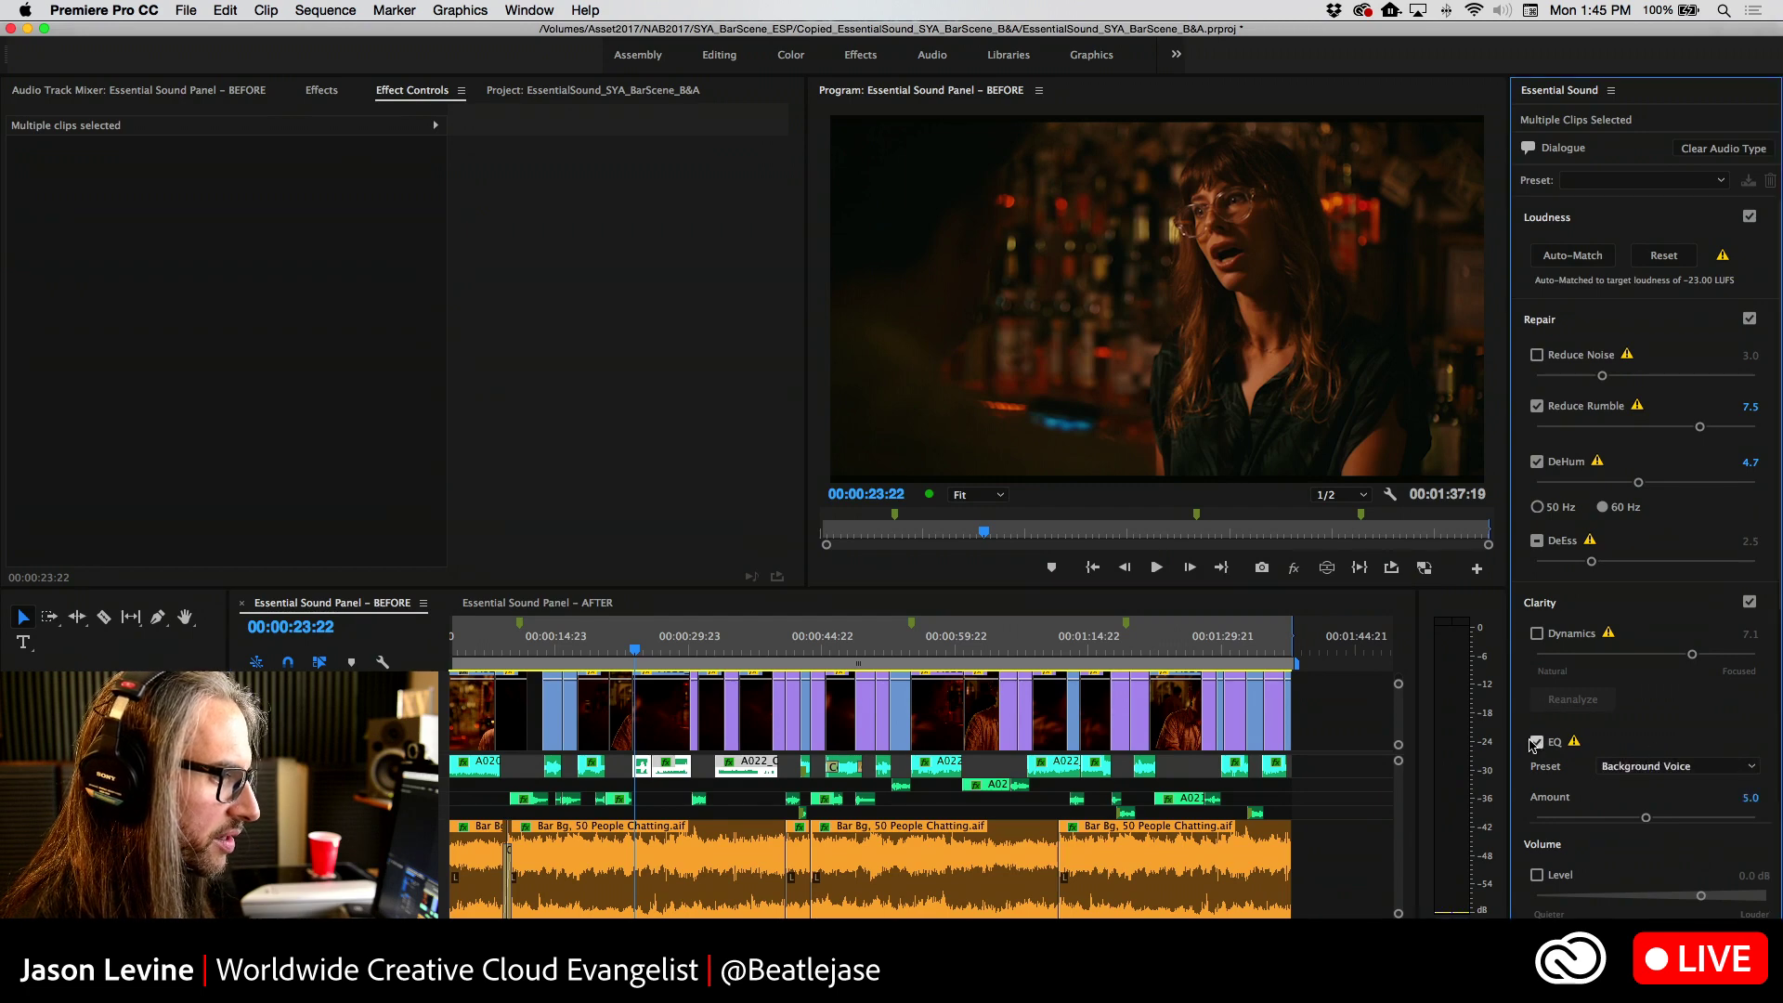
click(1535, 742)
Enable Reverb on the selected dialogue clips with the Warm Room preset and an amount of 0.0, and start playback
scroll(1535, 738, down, 5)
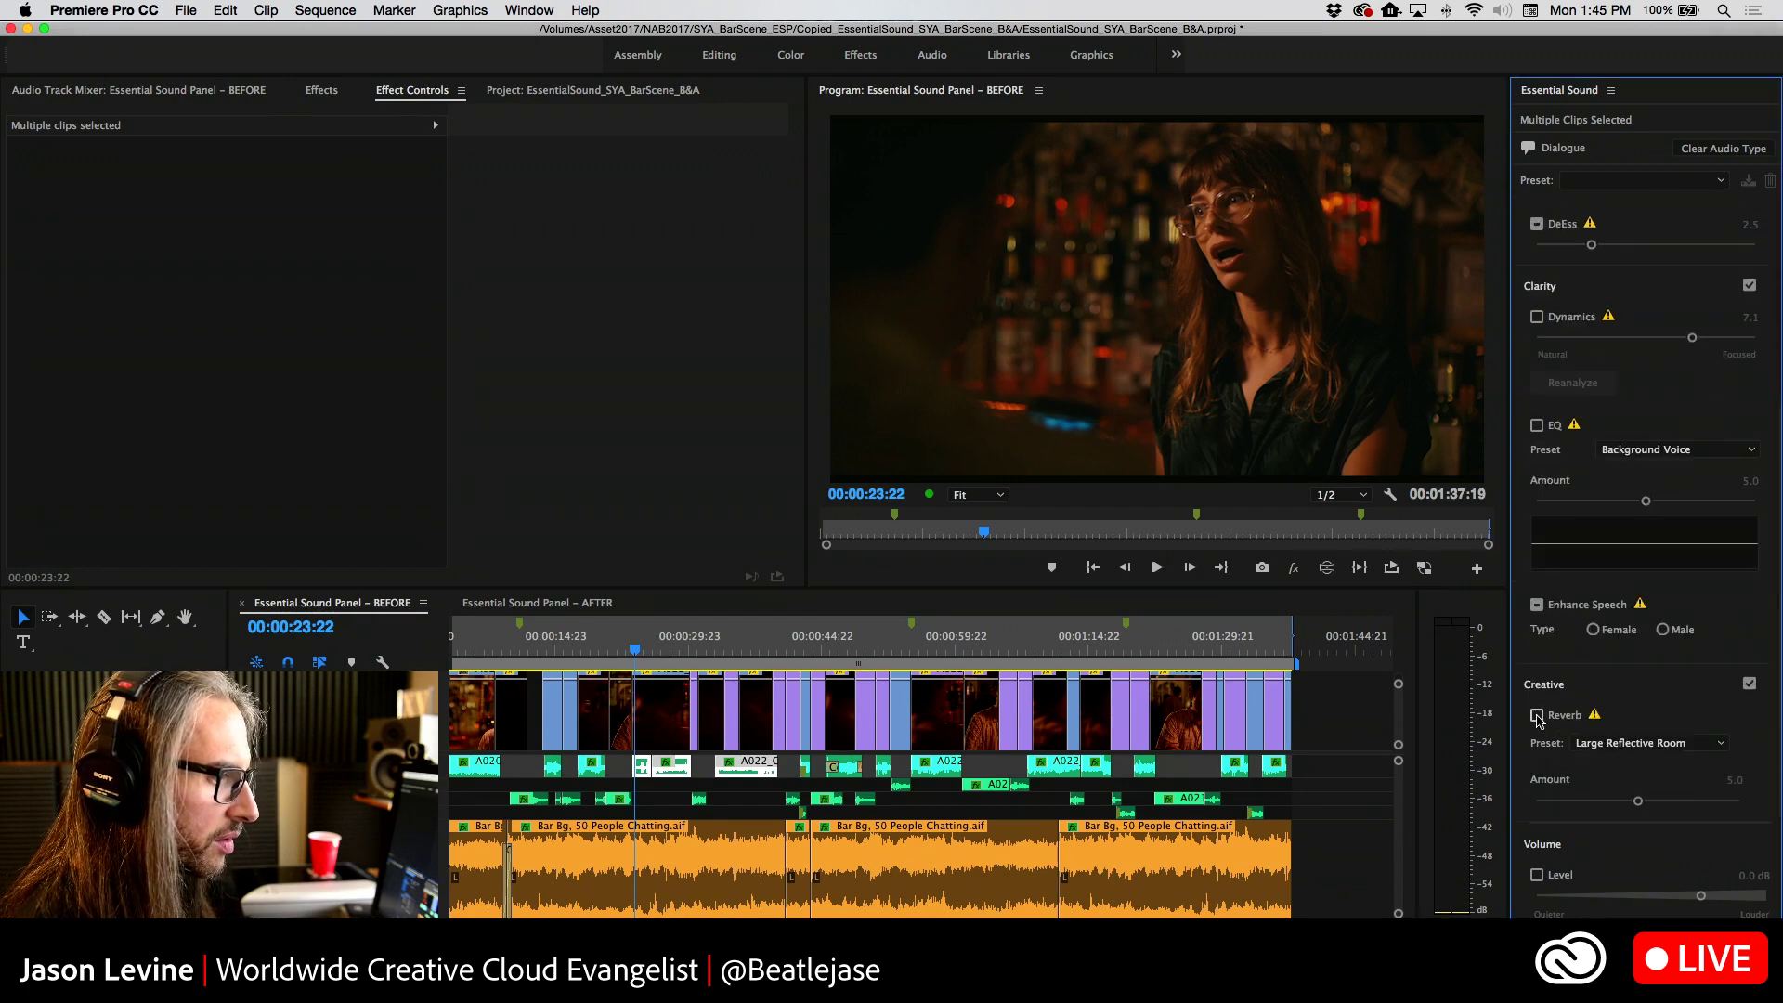
click(1536, 716)
click(1681, 743)
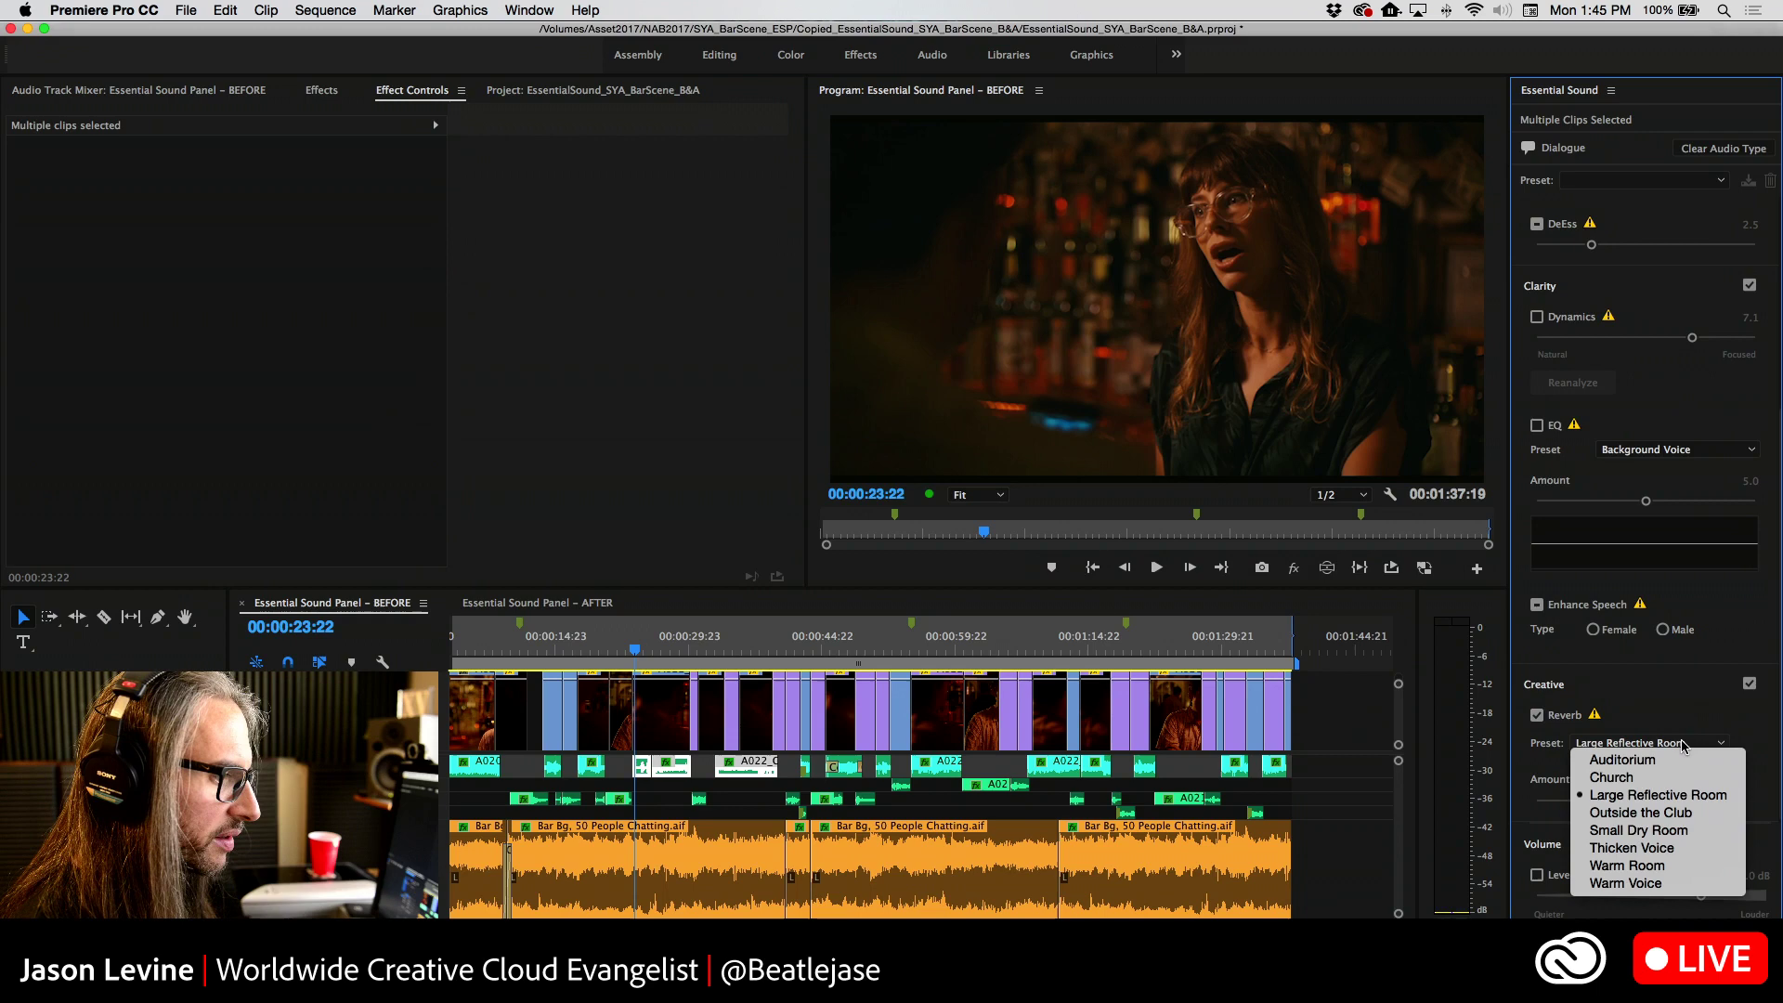
click(1674, 867)
drag(1639, 801, 1520, 799)
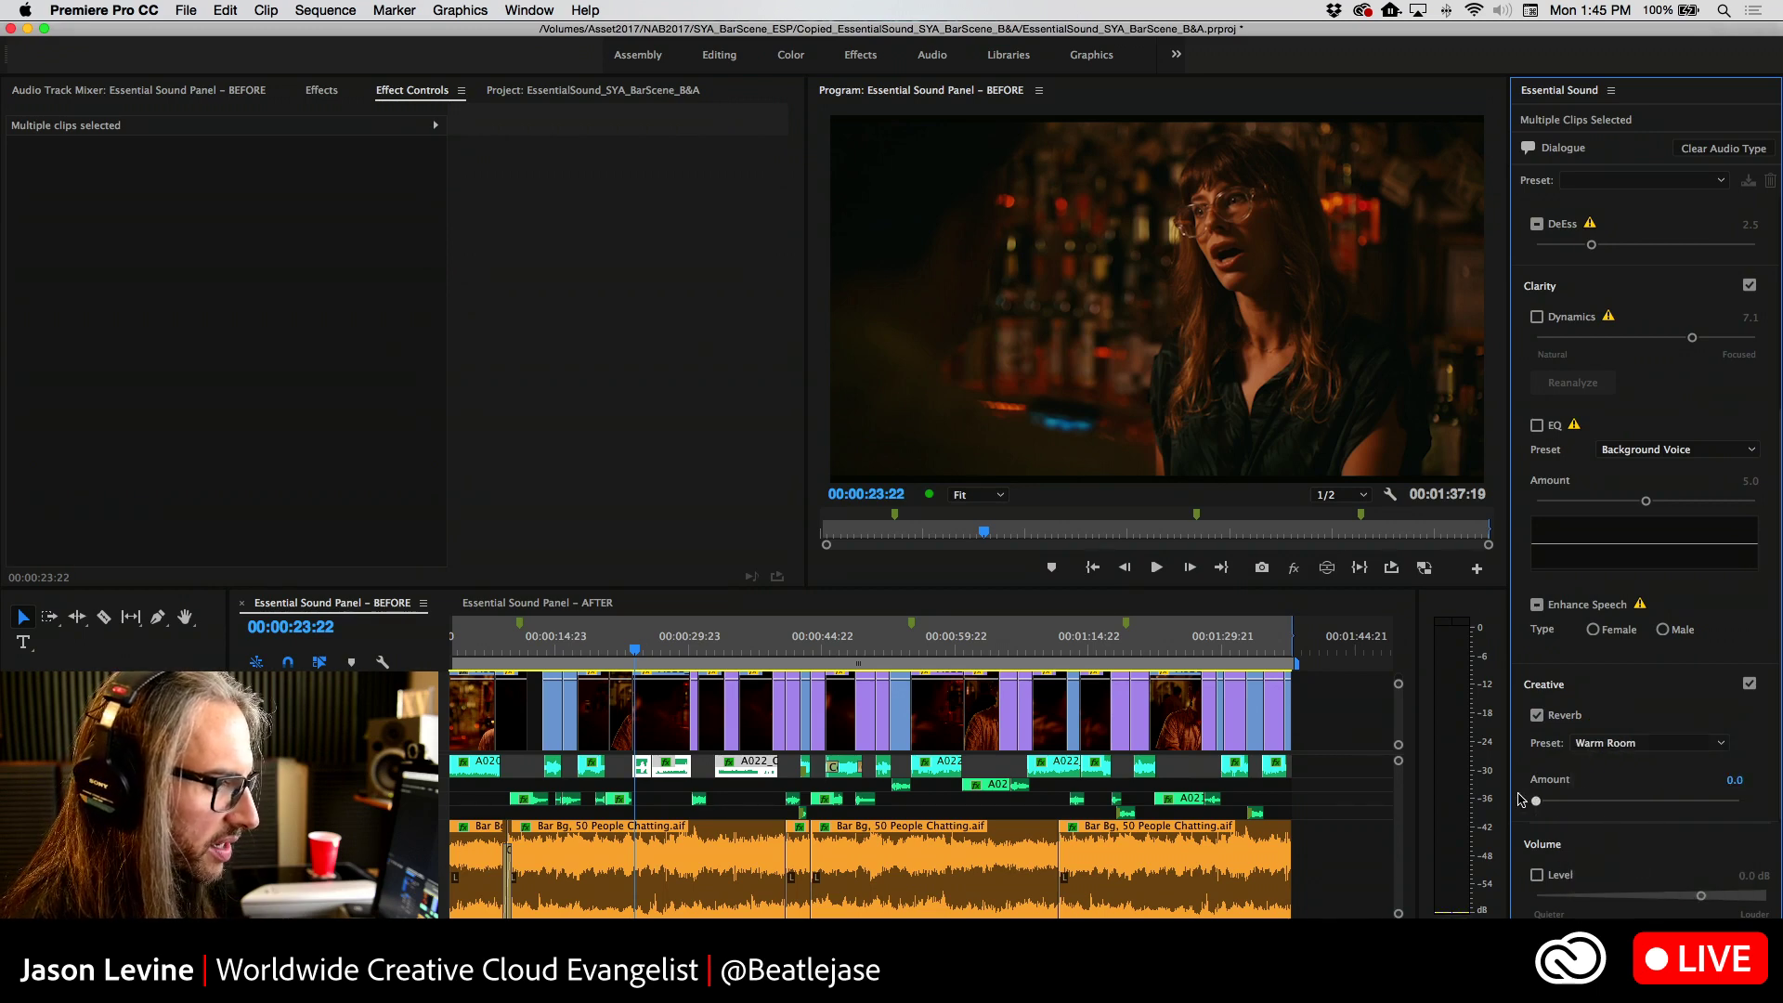
key(space)
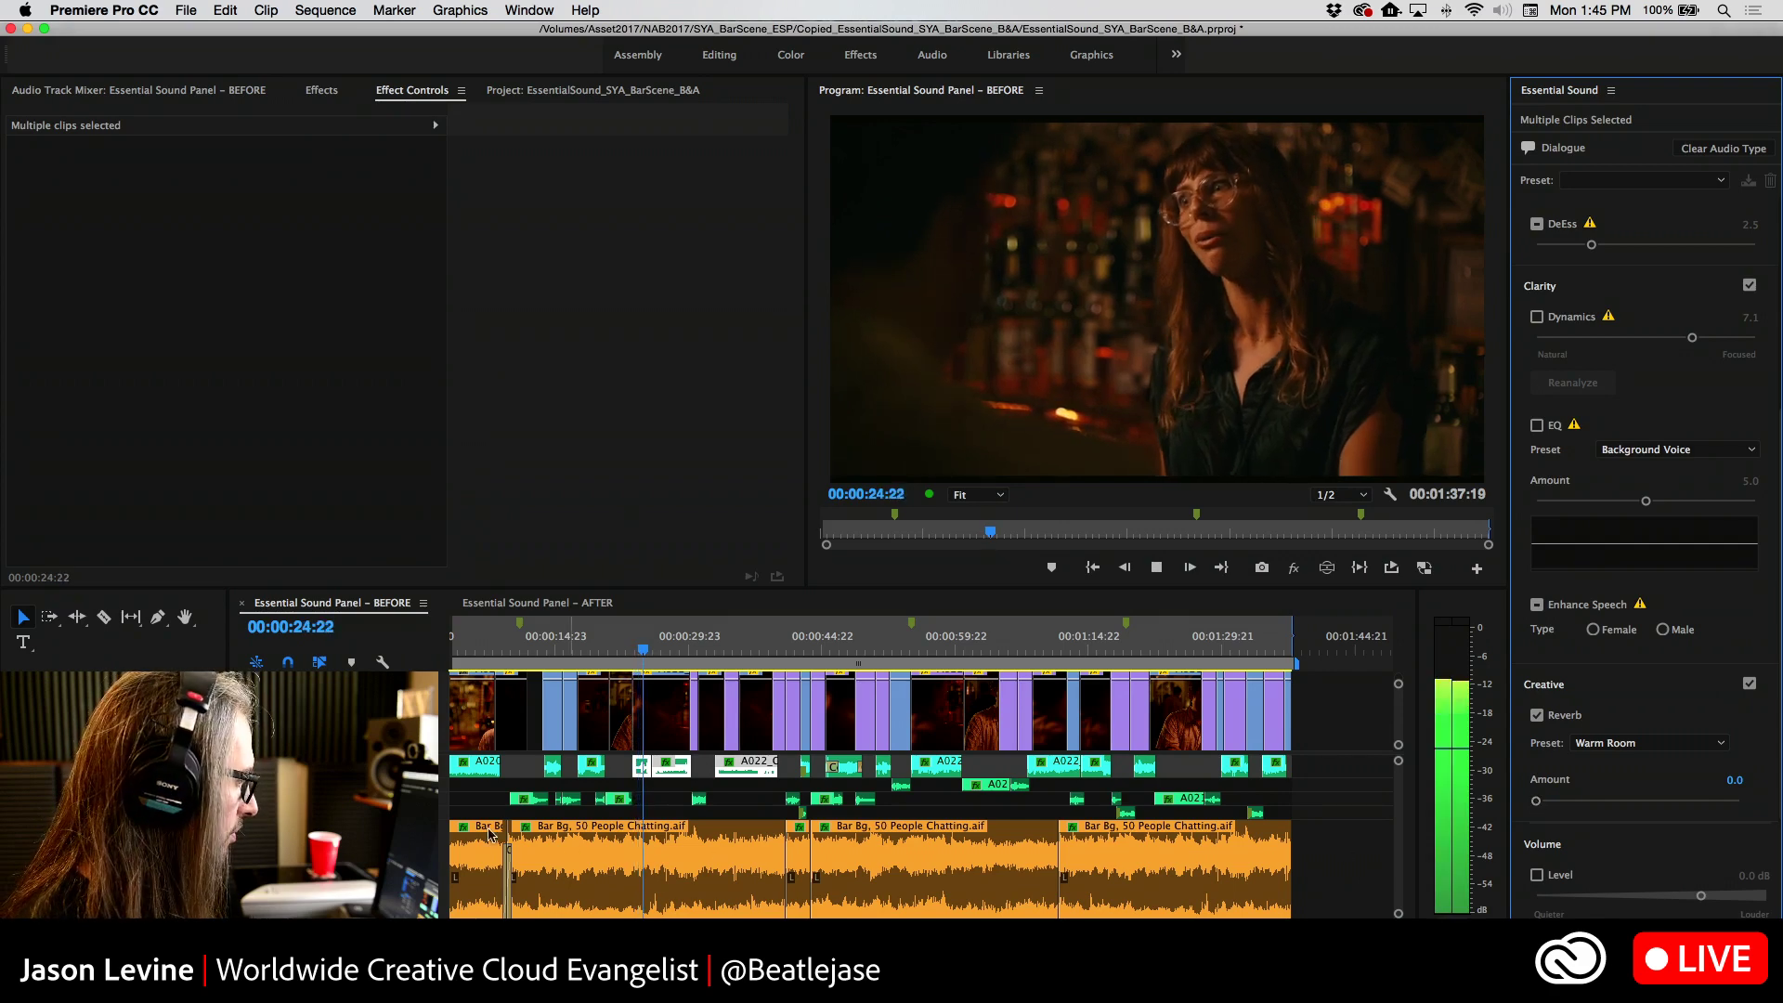
Set the Warm Room reverb amount to 1.6 on the selected dialogue clips and play the scene to hear it
drag(1536, 800, 1570, 813)
key(space)
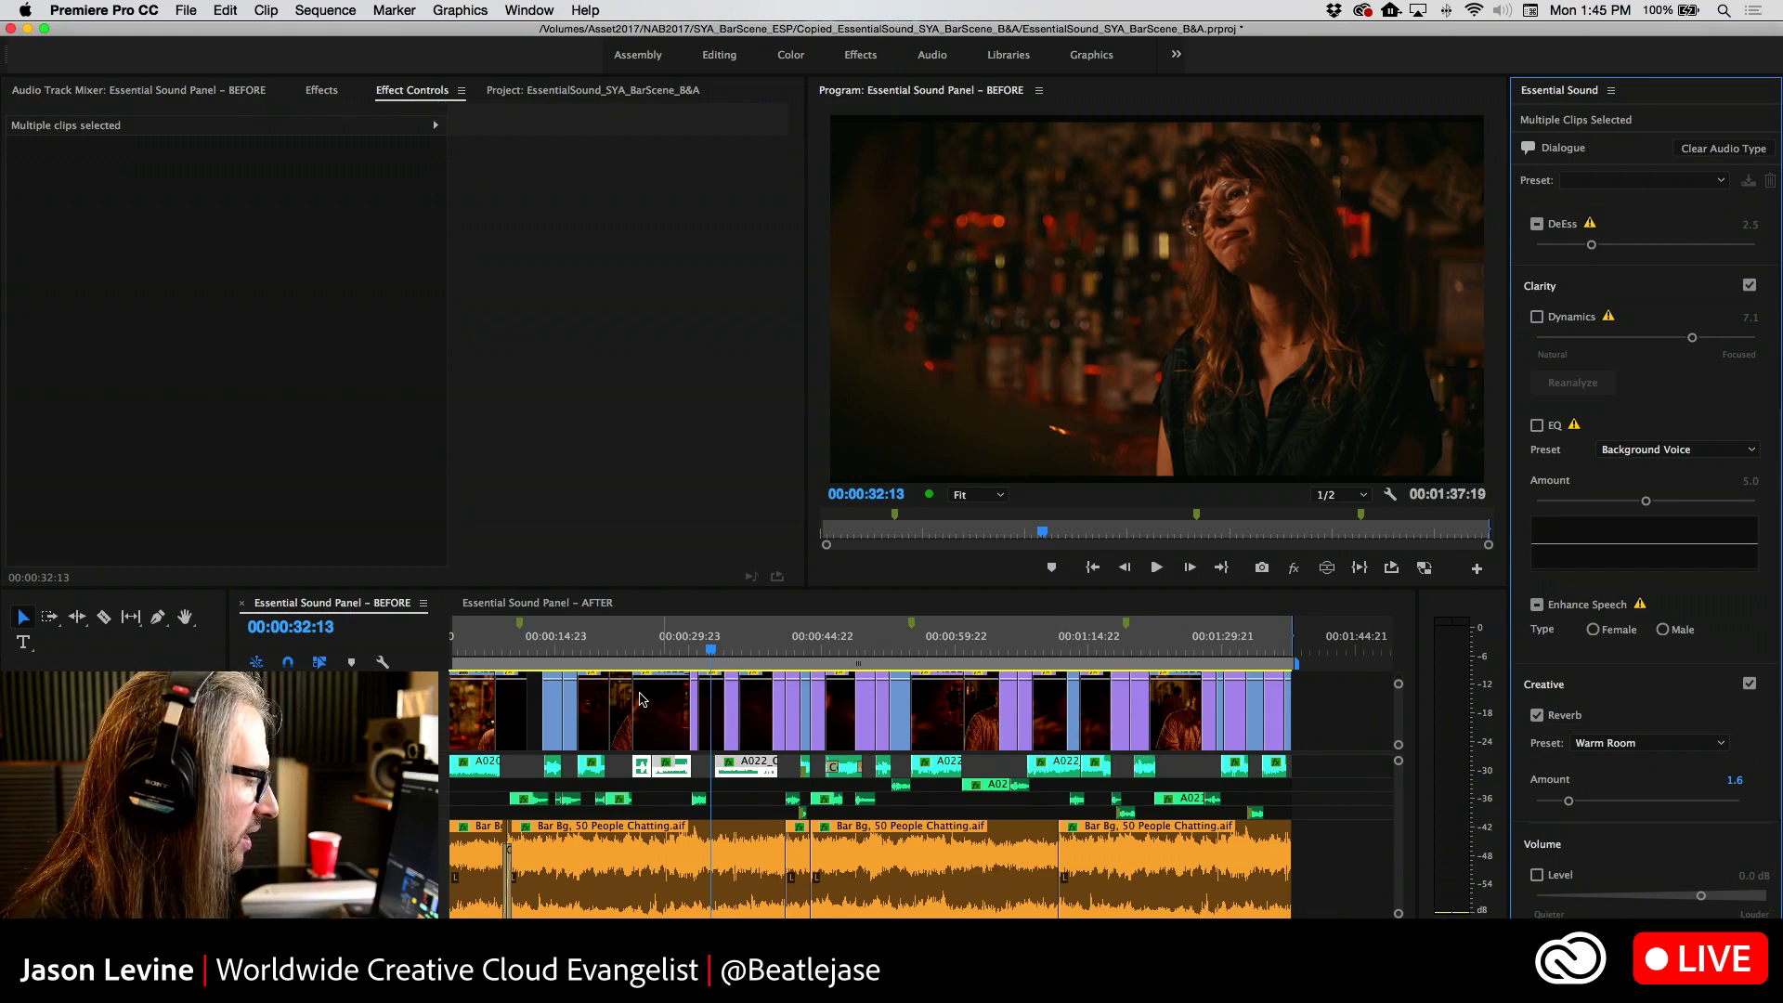
key(space)
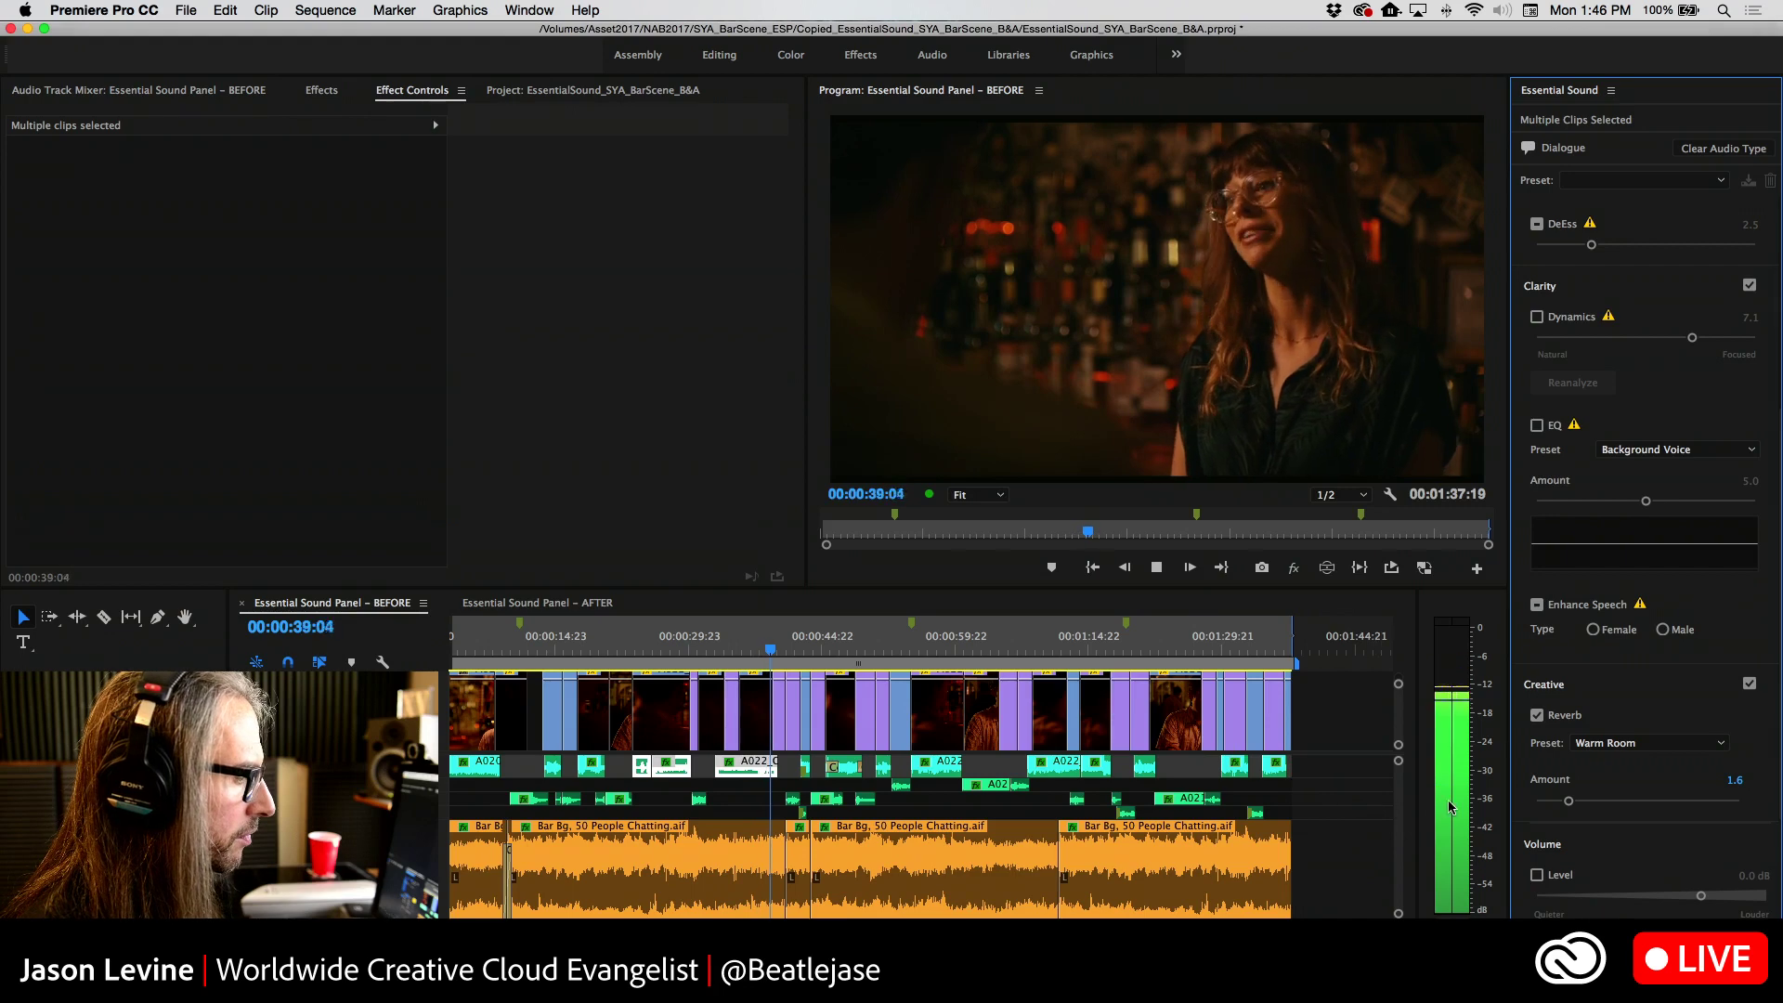
key(space)
Compare reverb amounts 0.0 and 7.2 on the selected dialogue clips during playback, keeping 7.2, and review the reverb presets, keeping Warm Room
drag(1569, 801, 1507, 808)
key(space)
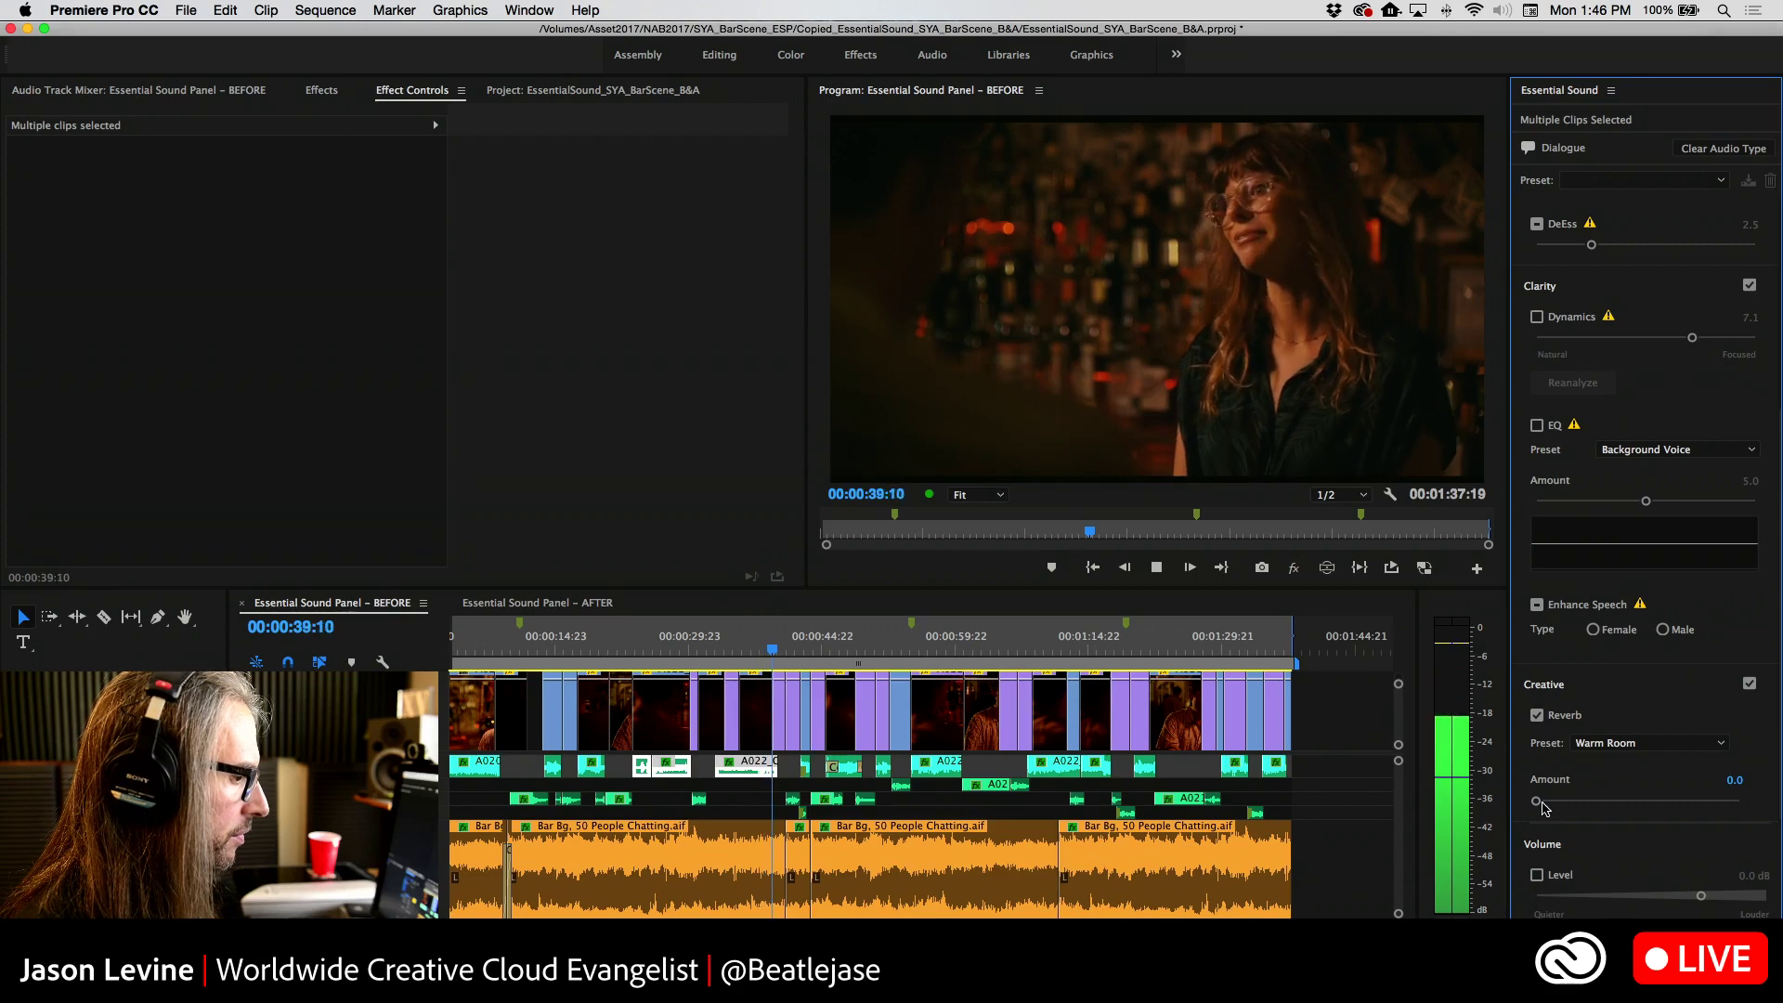
drag(1536, 801, 1684, 804)
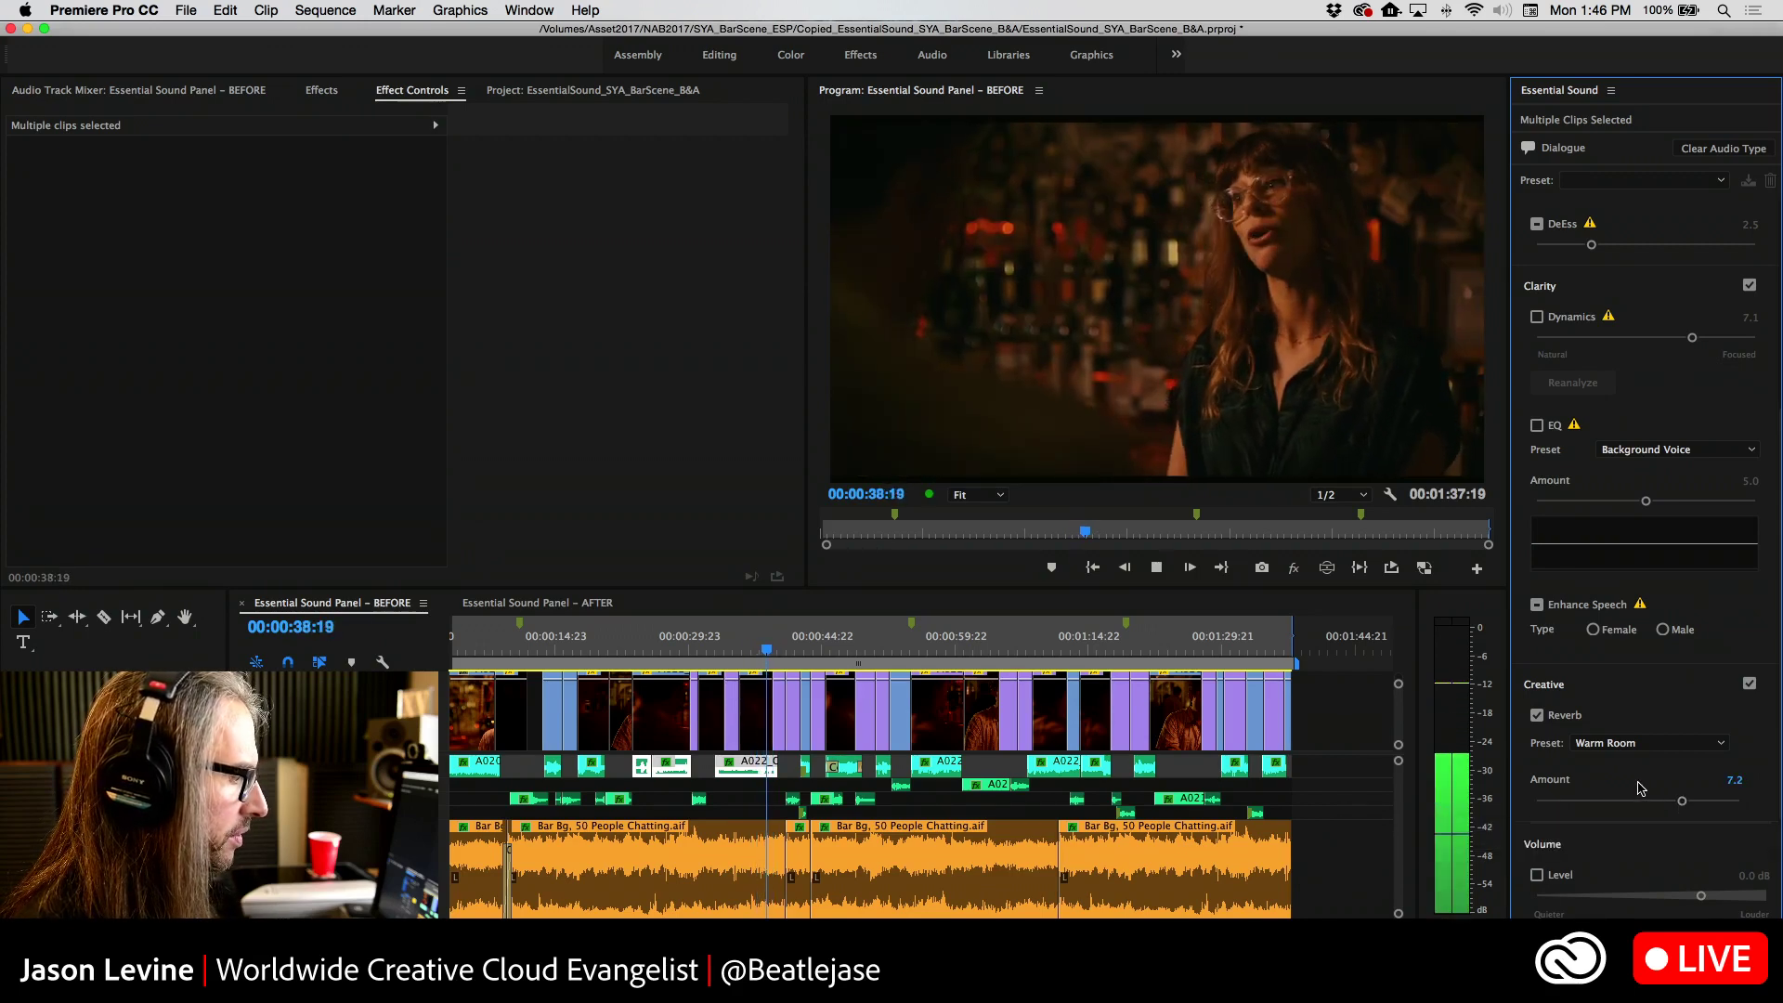
key(space)
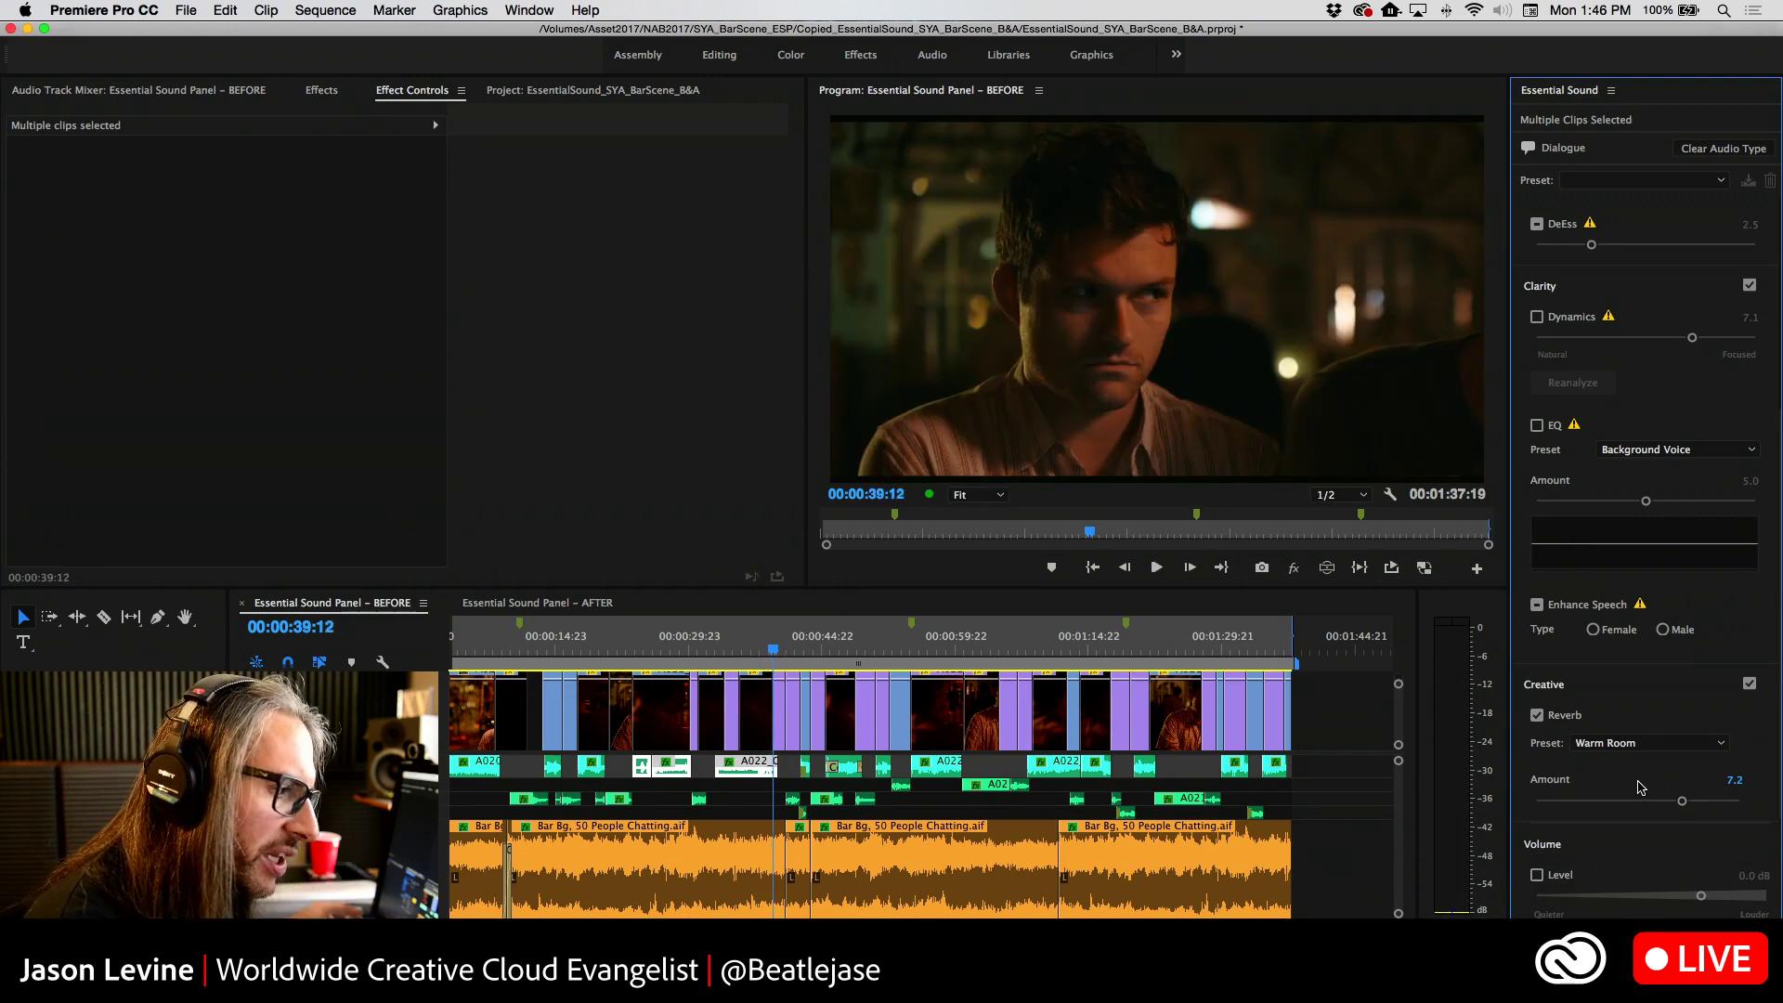
click(1687, 743)
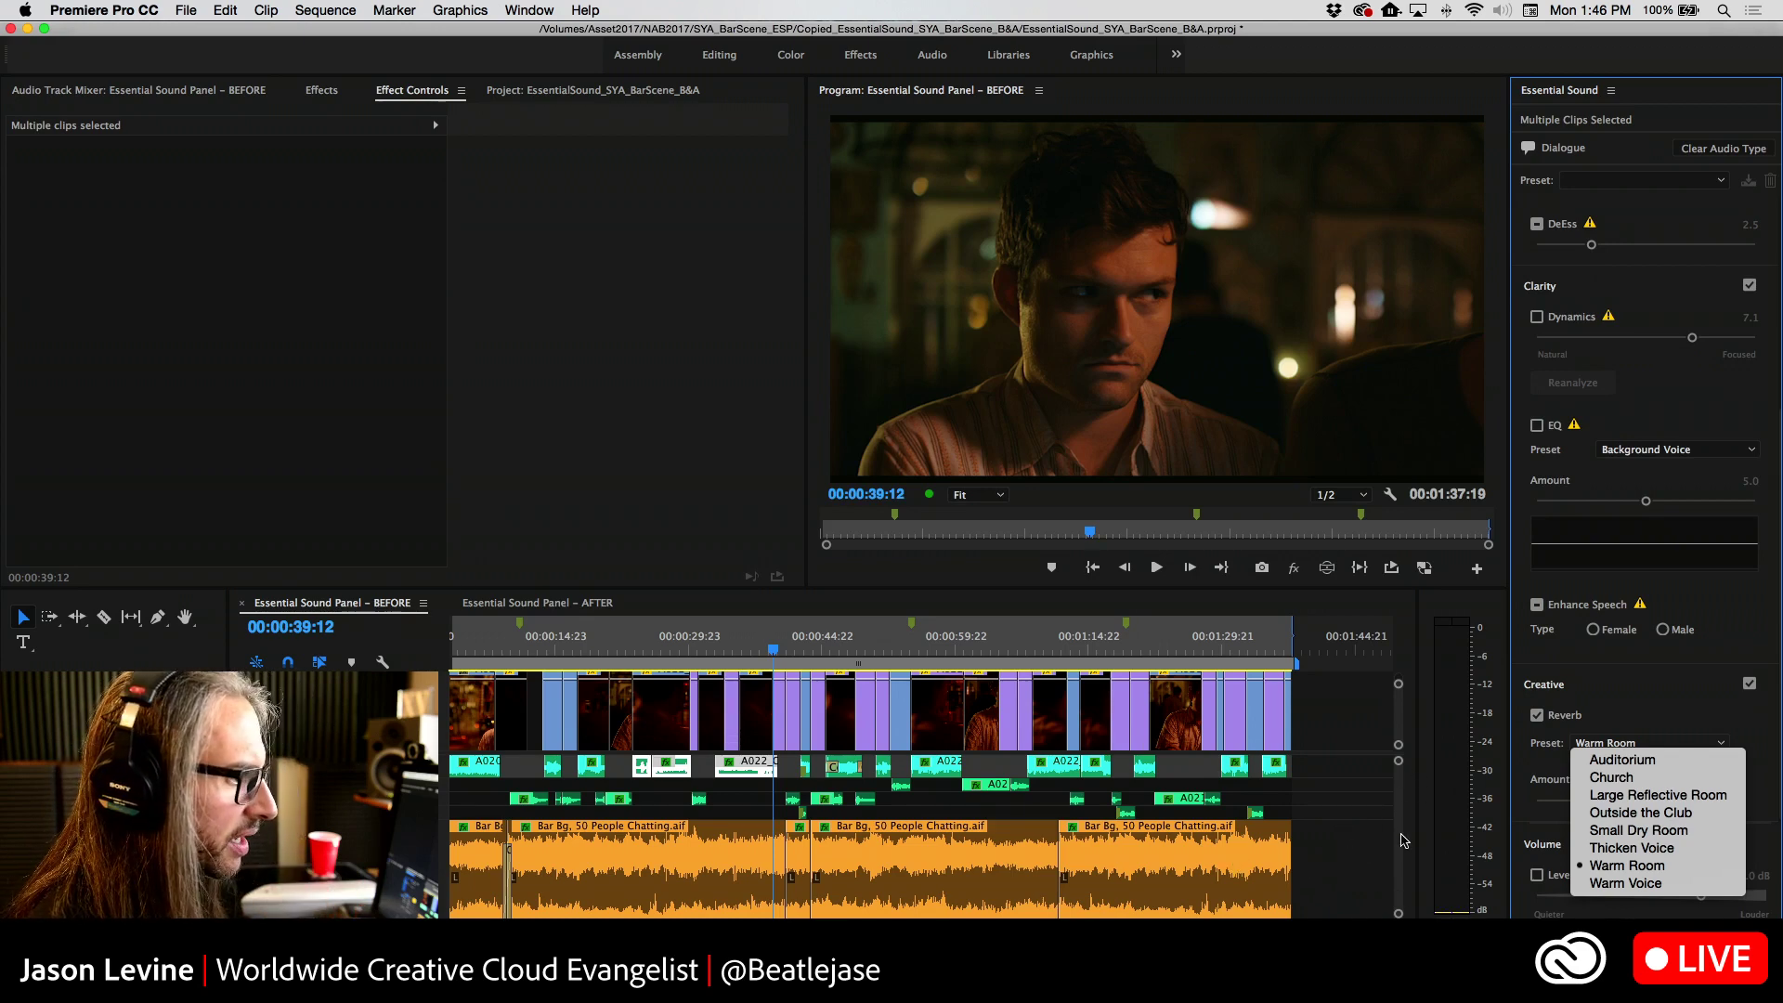
click(1237, 813)
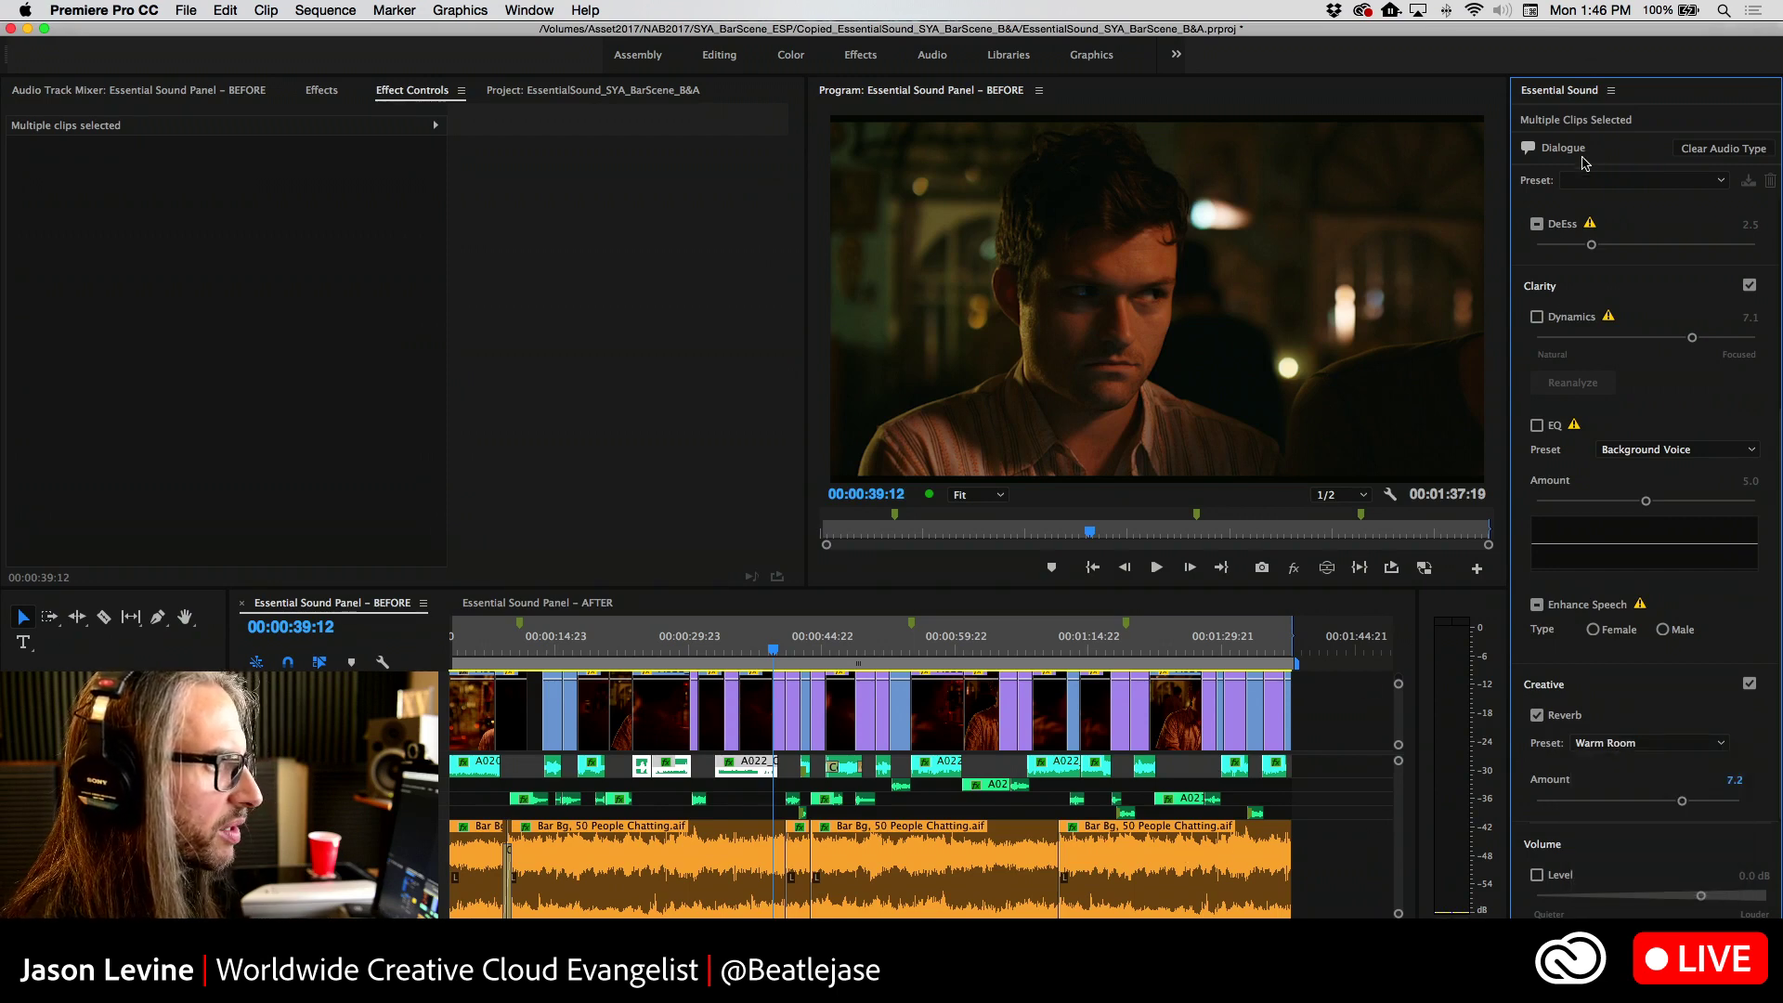
Assign the SFX audio type to the last Alt FX.wav clip on its track
click(1179, 866)
scroll(1342, 867, down, 3)
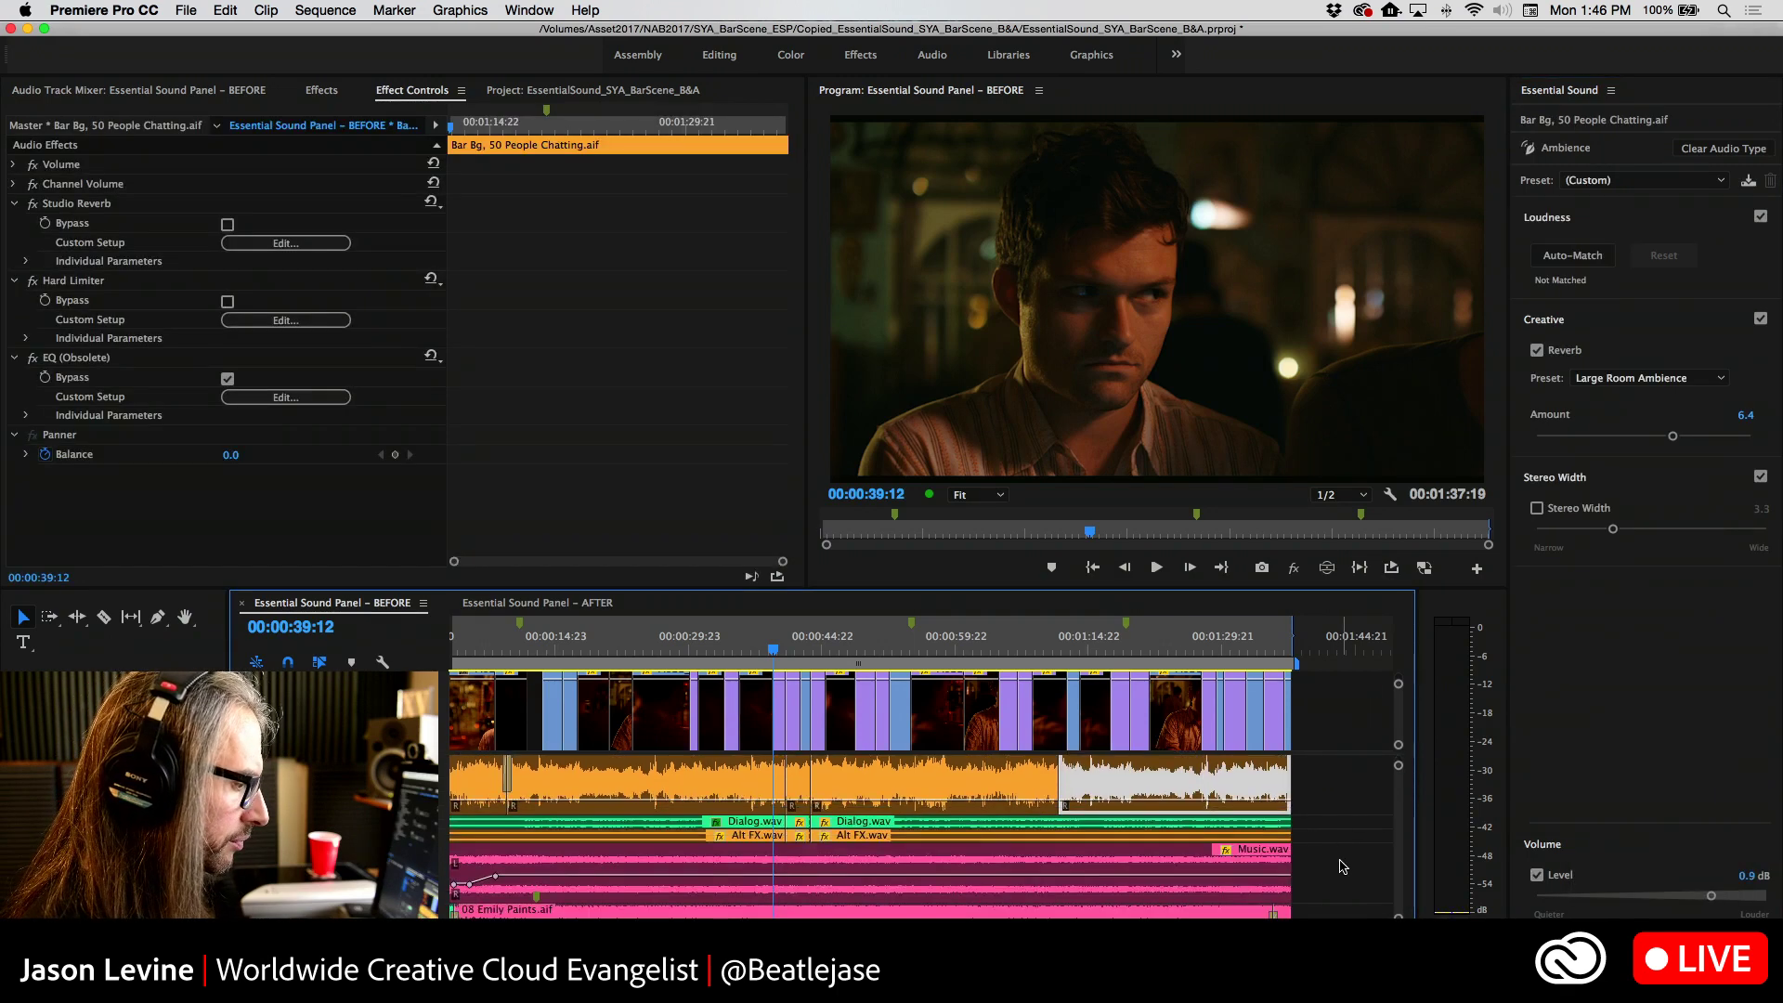
click(1148, 825)
click(1152, 836)
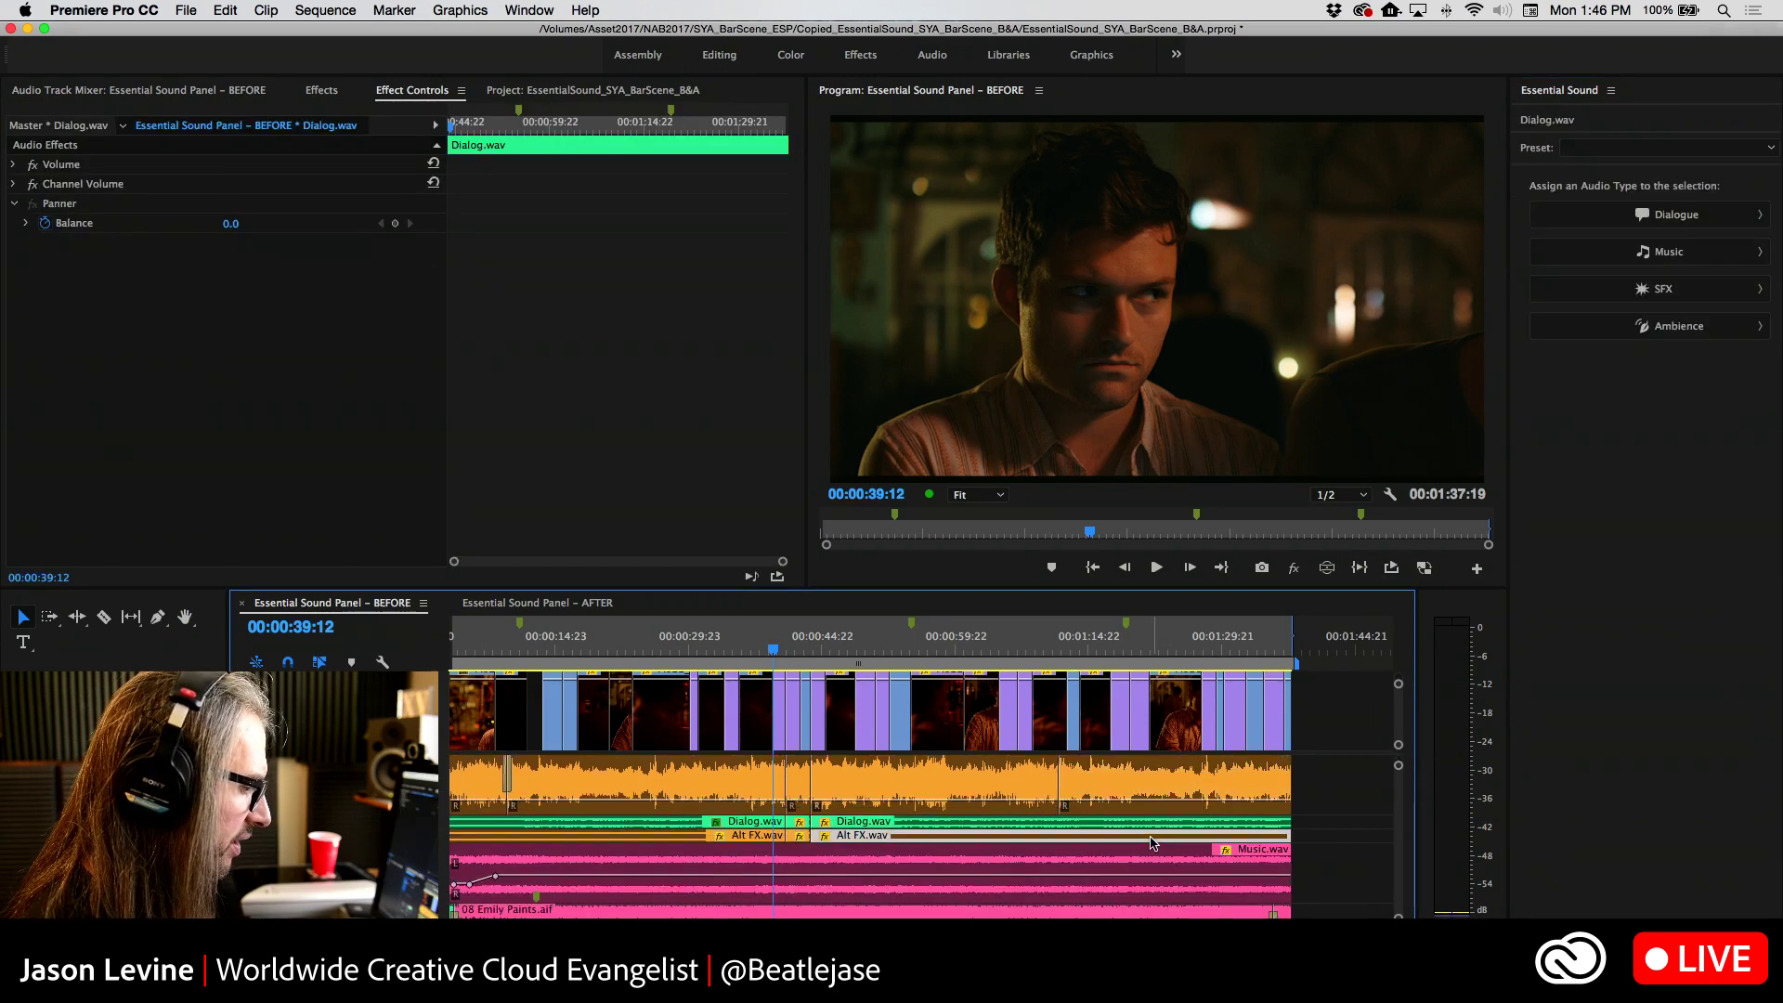
click(1621, 290)
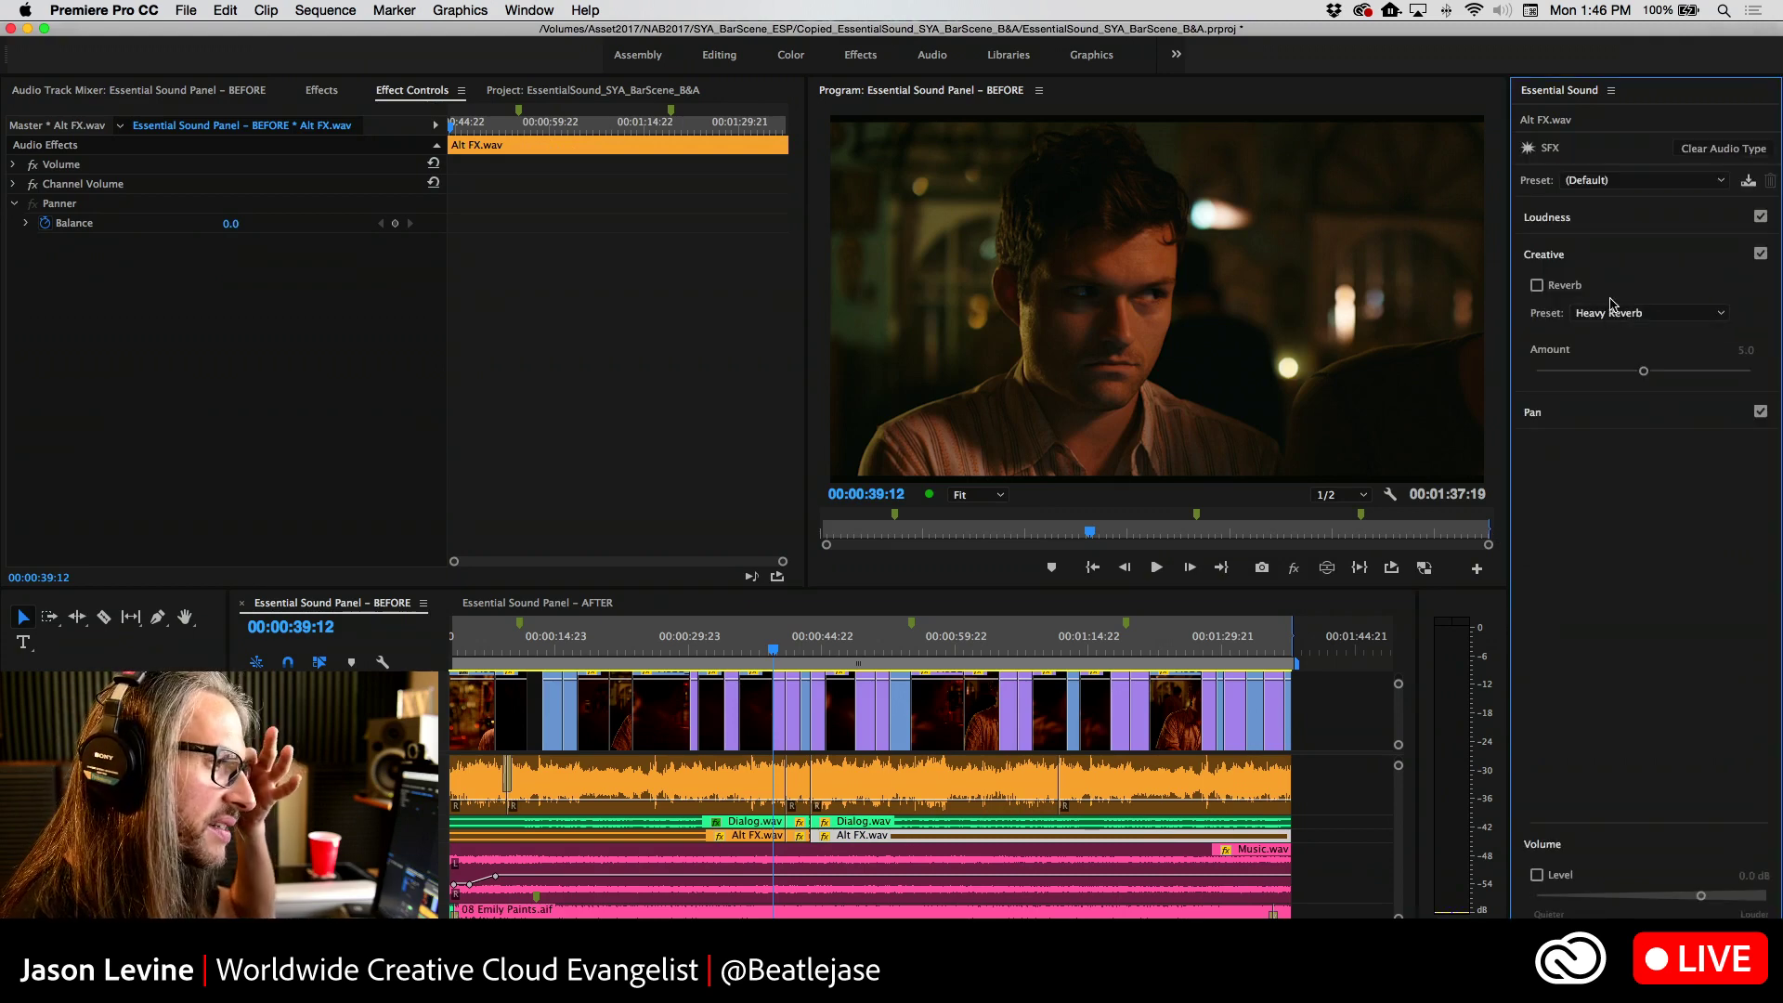
Expand the Loudness and Pan sections for the Alt FX.wav clip and set its pan position to 0.6
click(1617, 219)
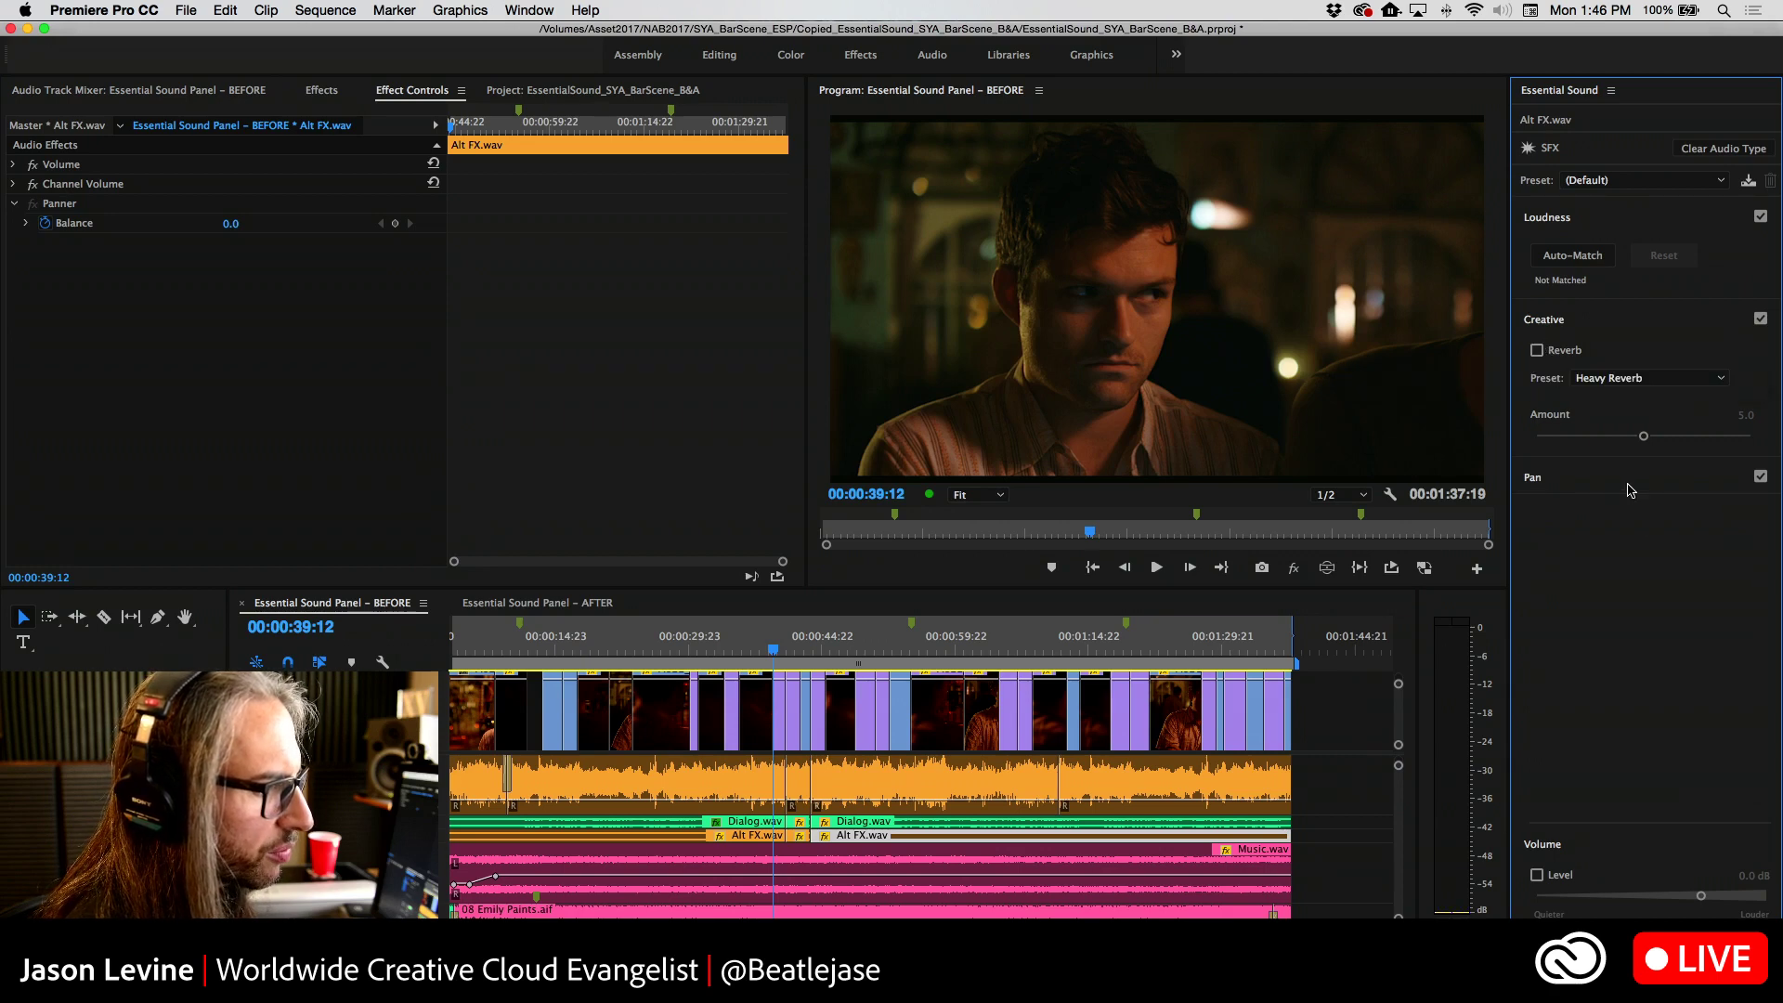
click(1628, 484)
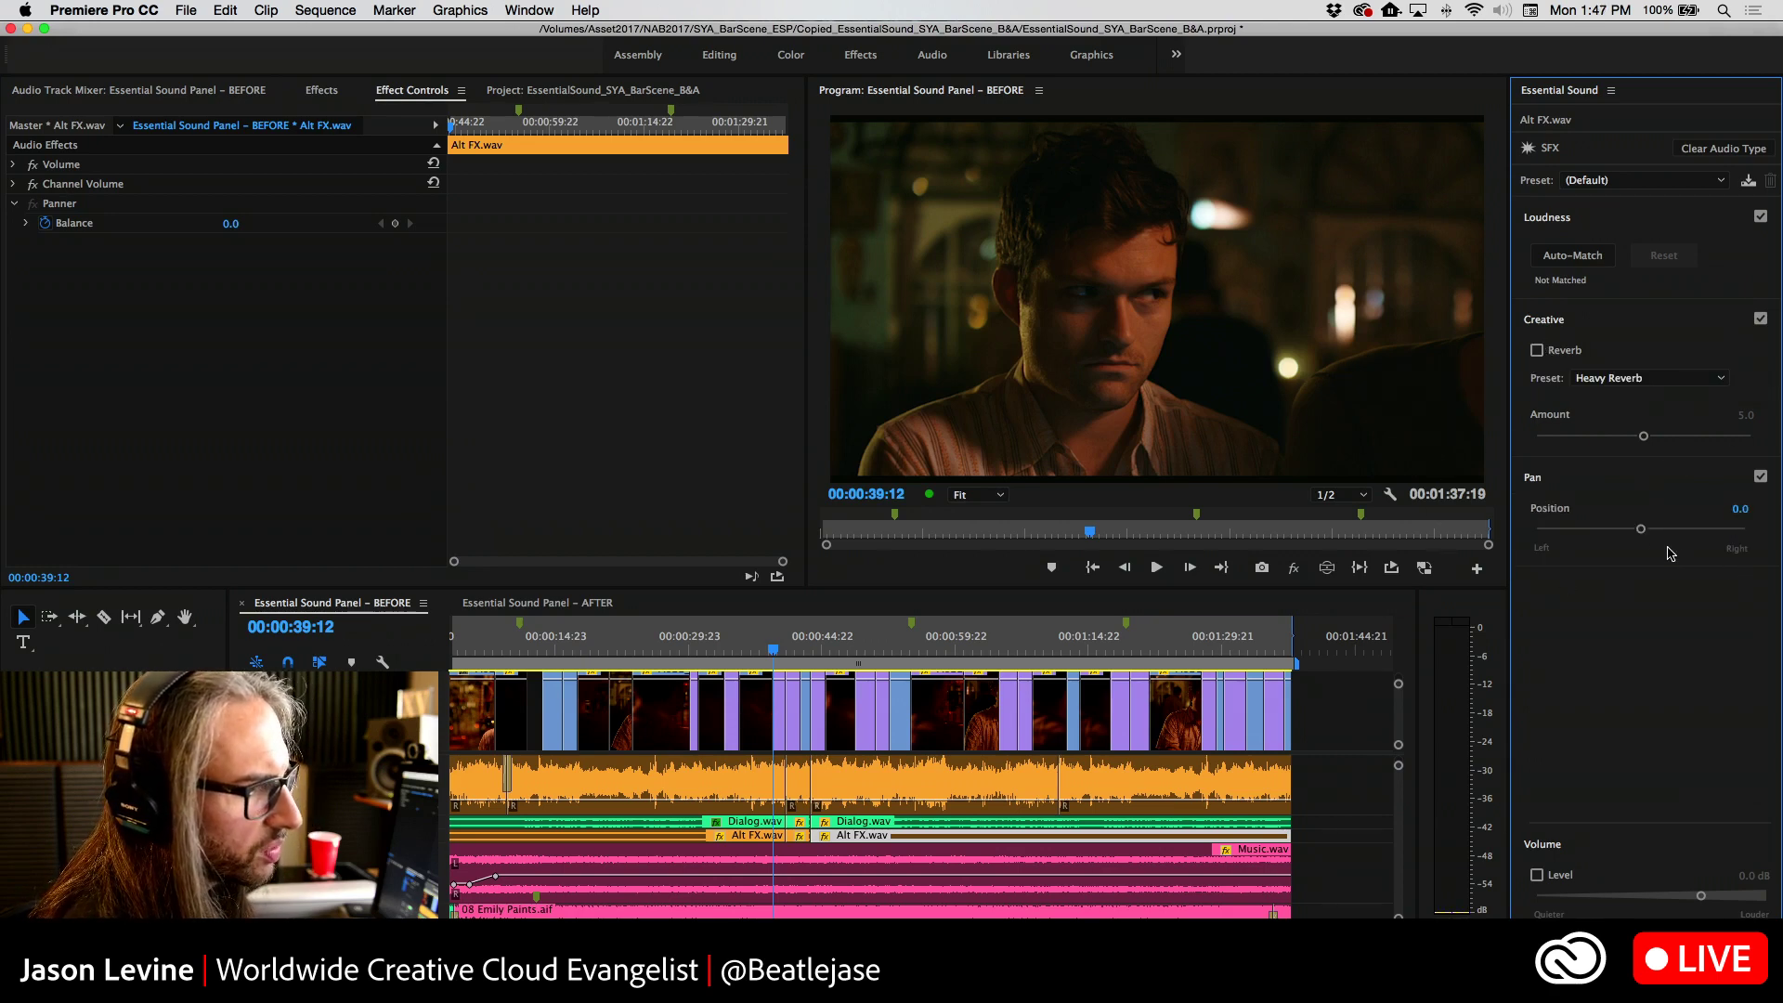
mouse_move(1642, 532)
mouse_down()
mouse_move(1611, 528)
mouse_move(1708, 533)
mouse_move(1621, 541)
mouse_move(1653, 540)
mouse_up()
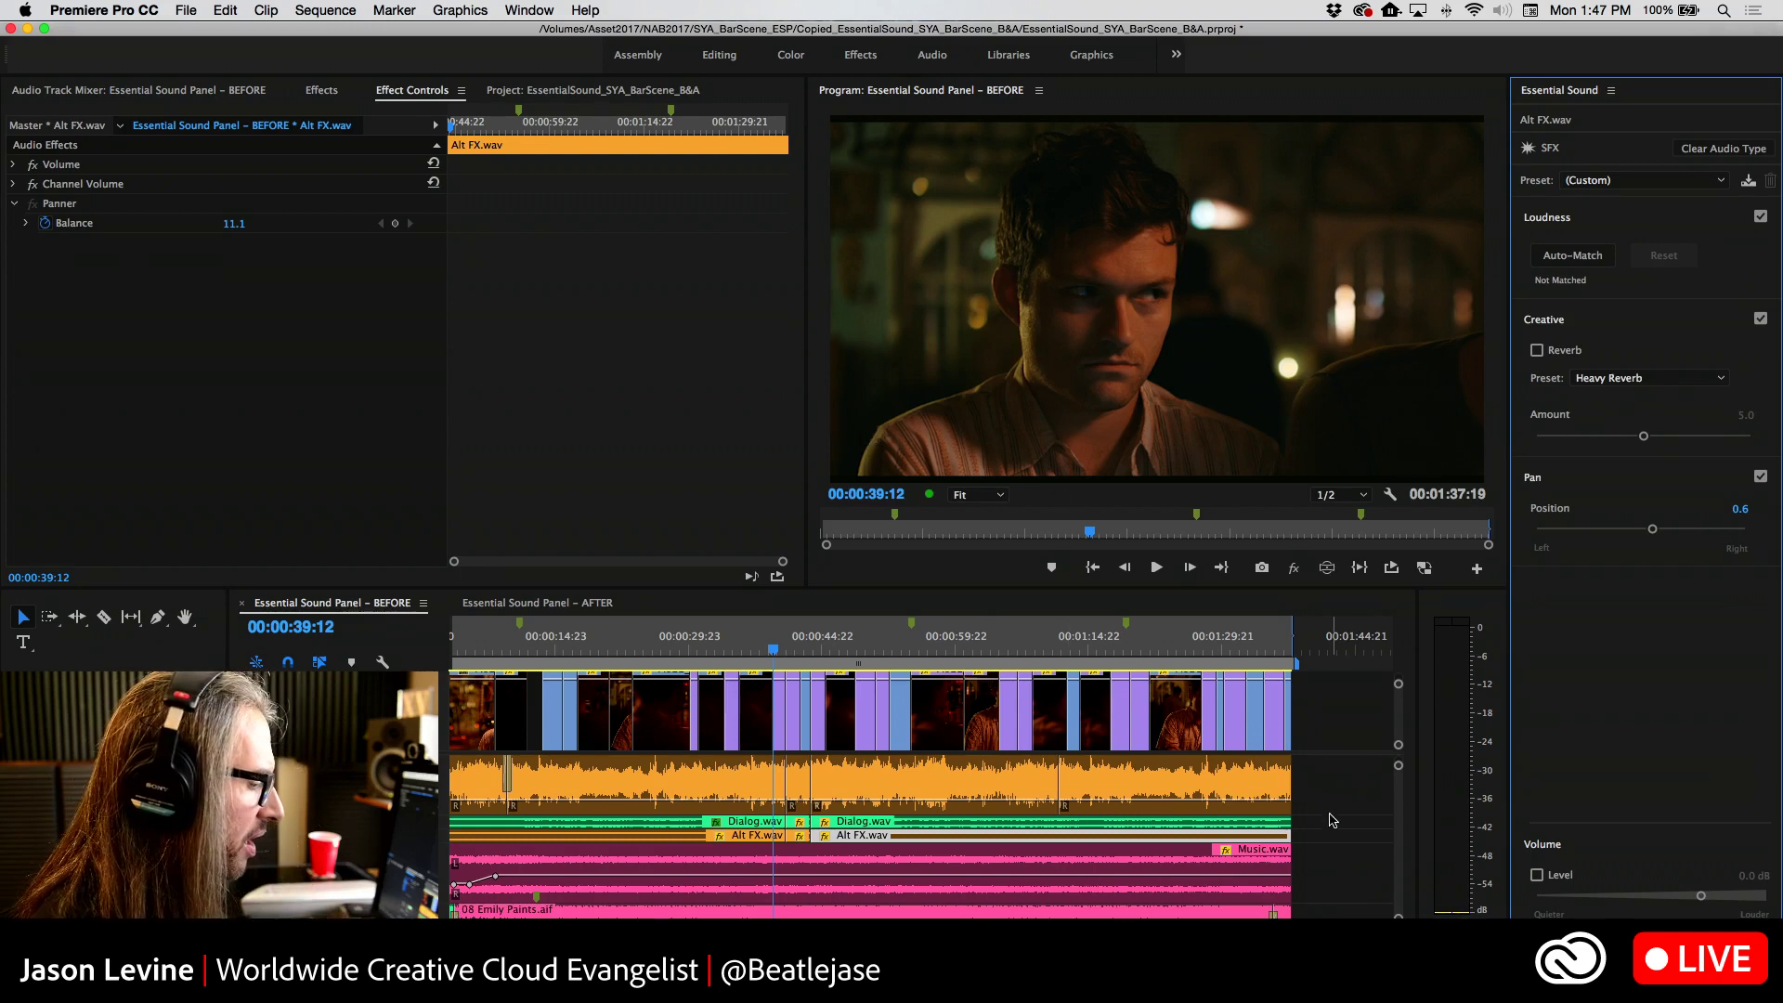
Select all the Bar Bg, 50 People Chatting ambience clips and clear their audio type
scroll(1333, 813, up, 5)
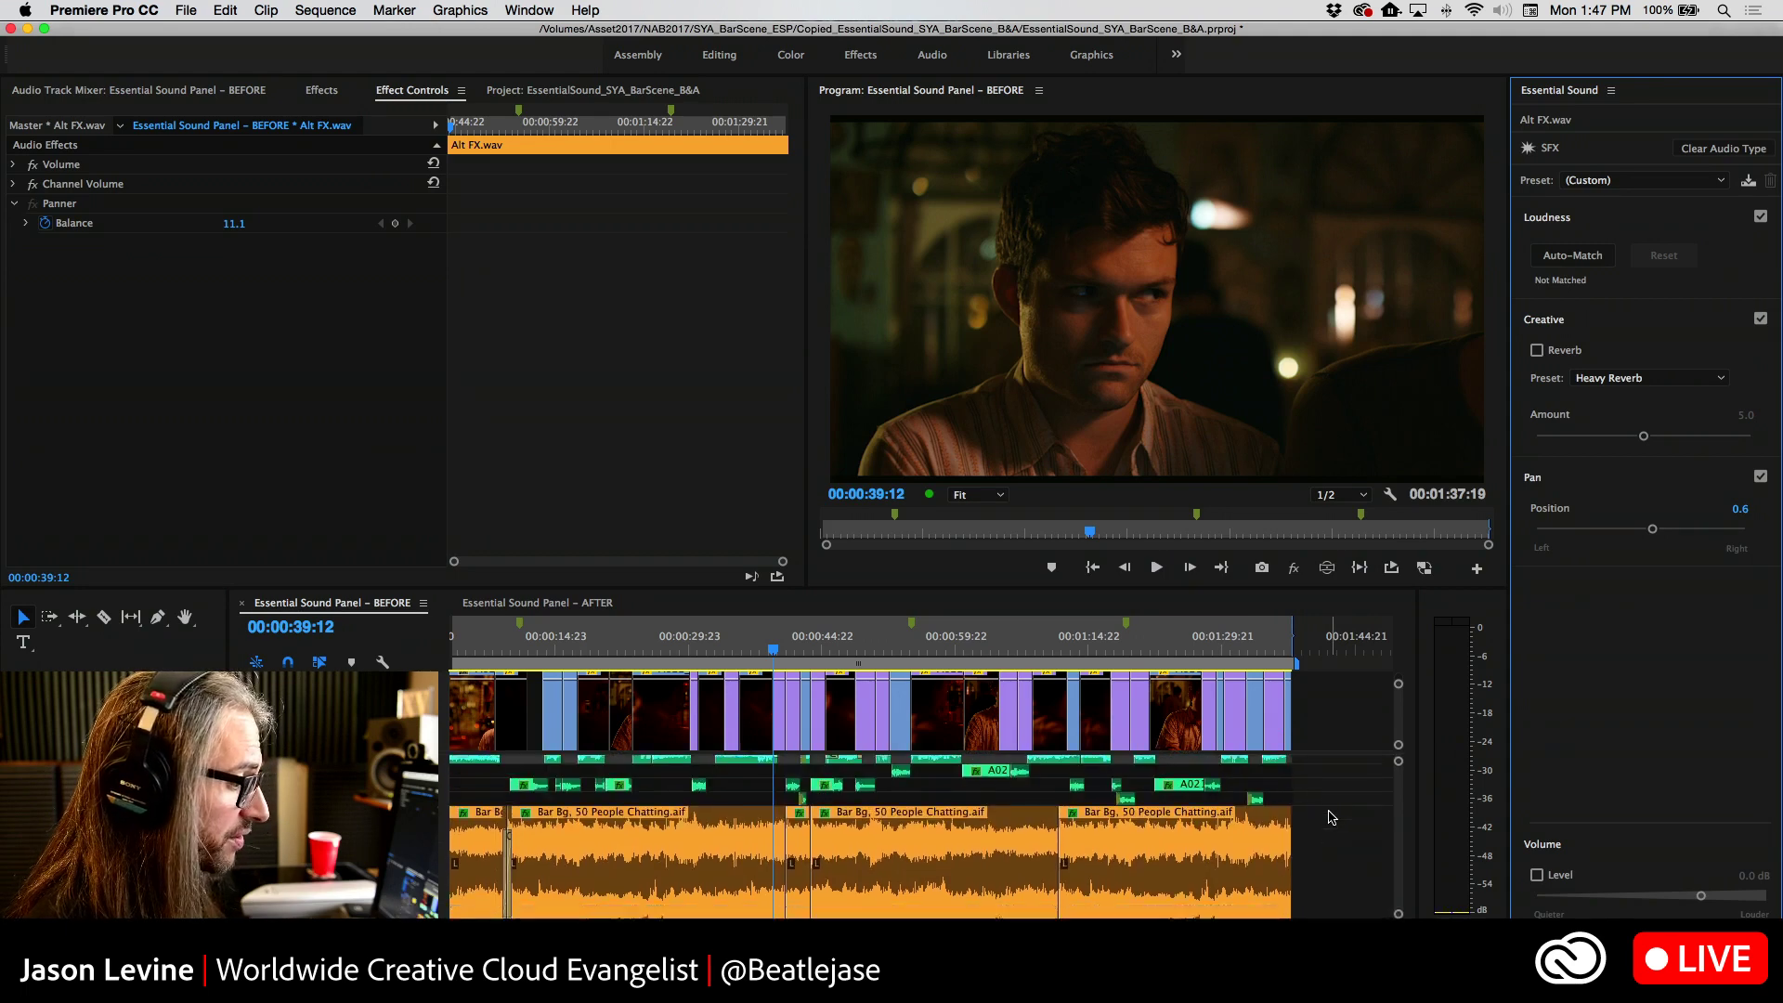
drag(1344, 791, 450, 818)
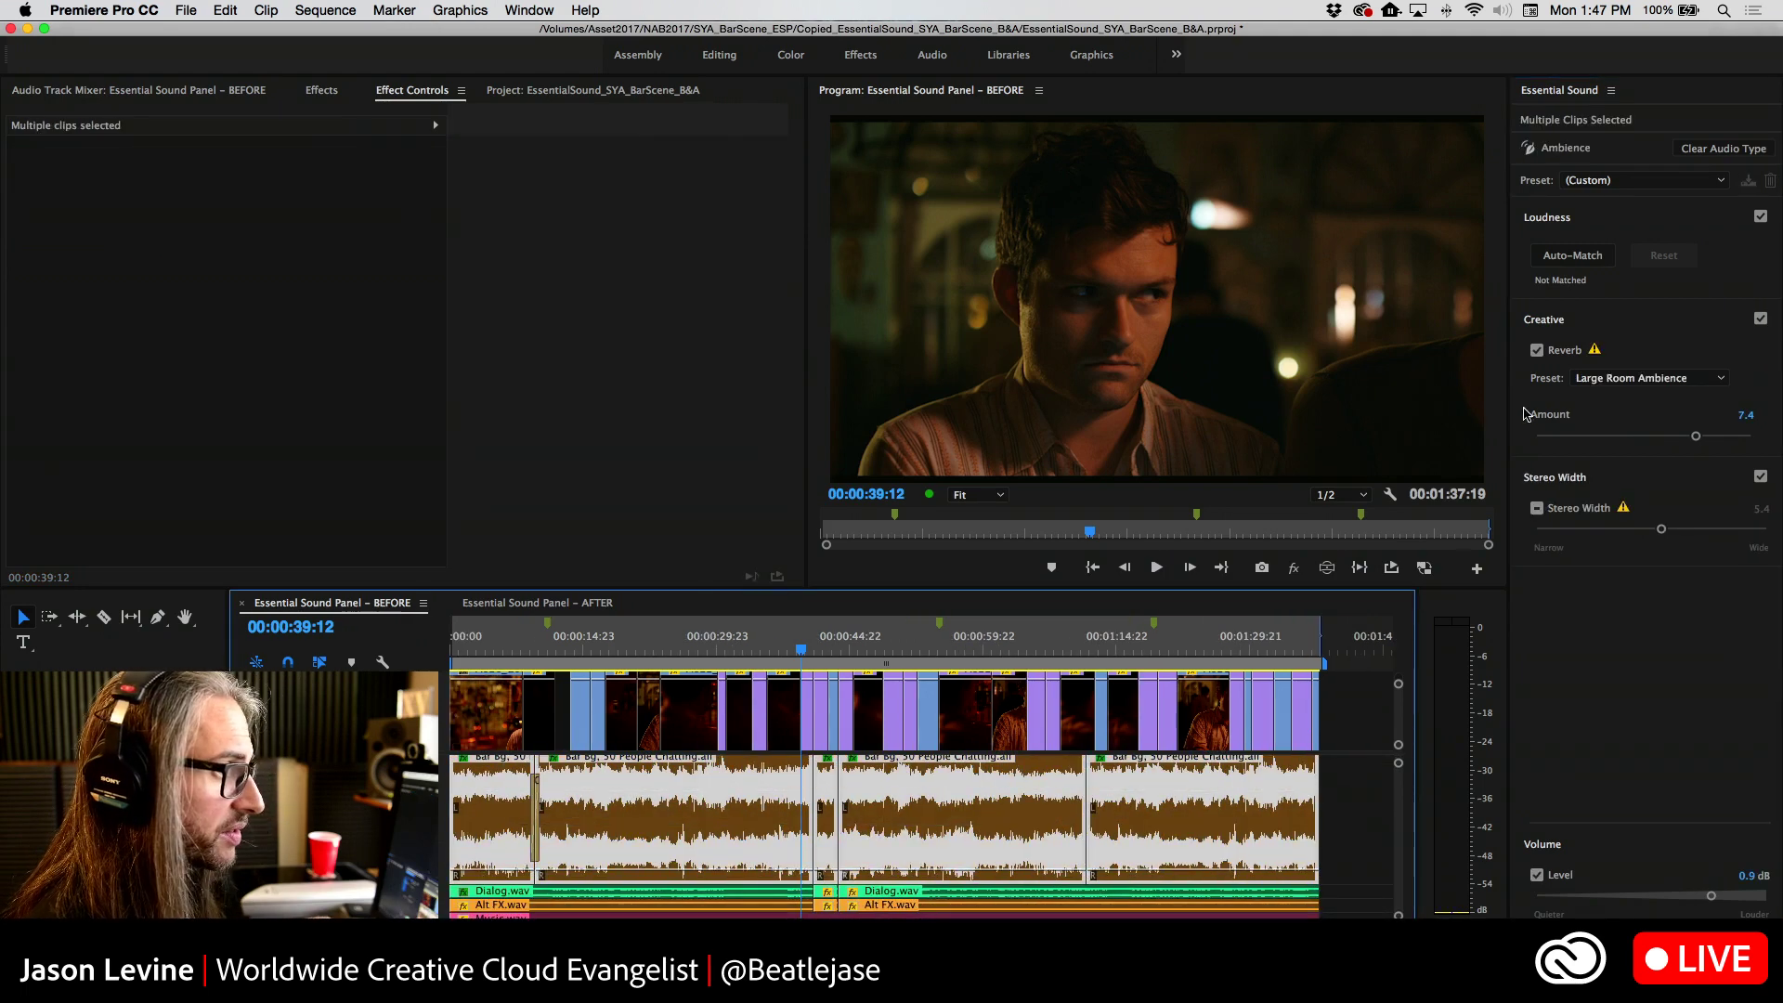
click(1724, 149)
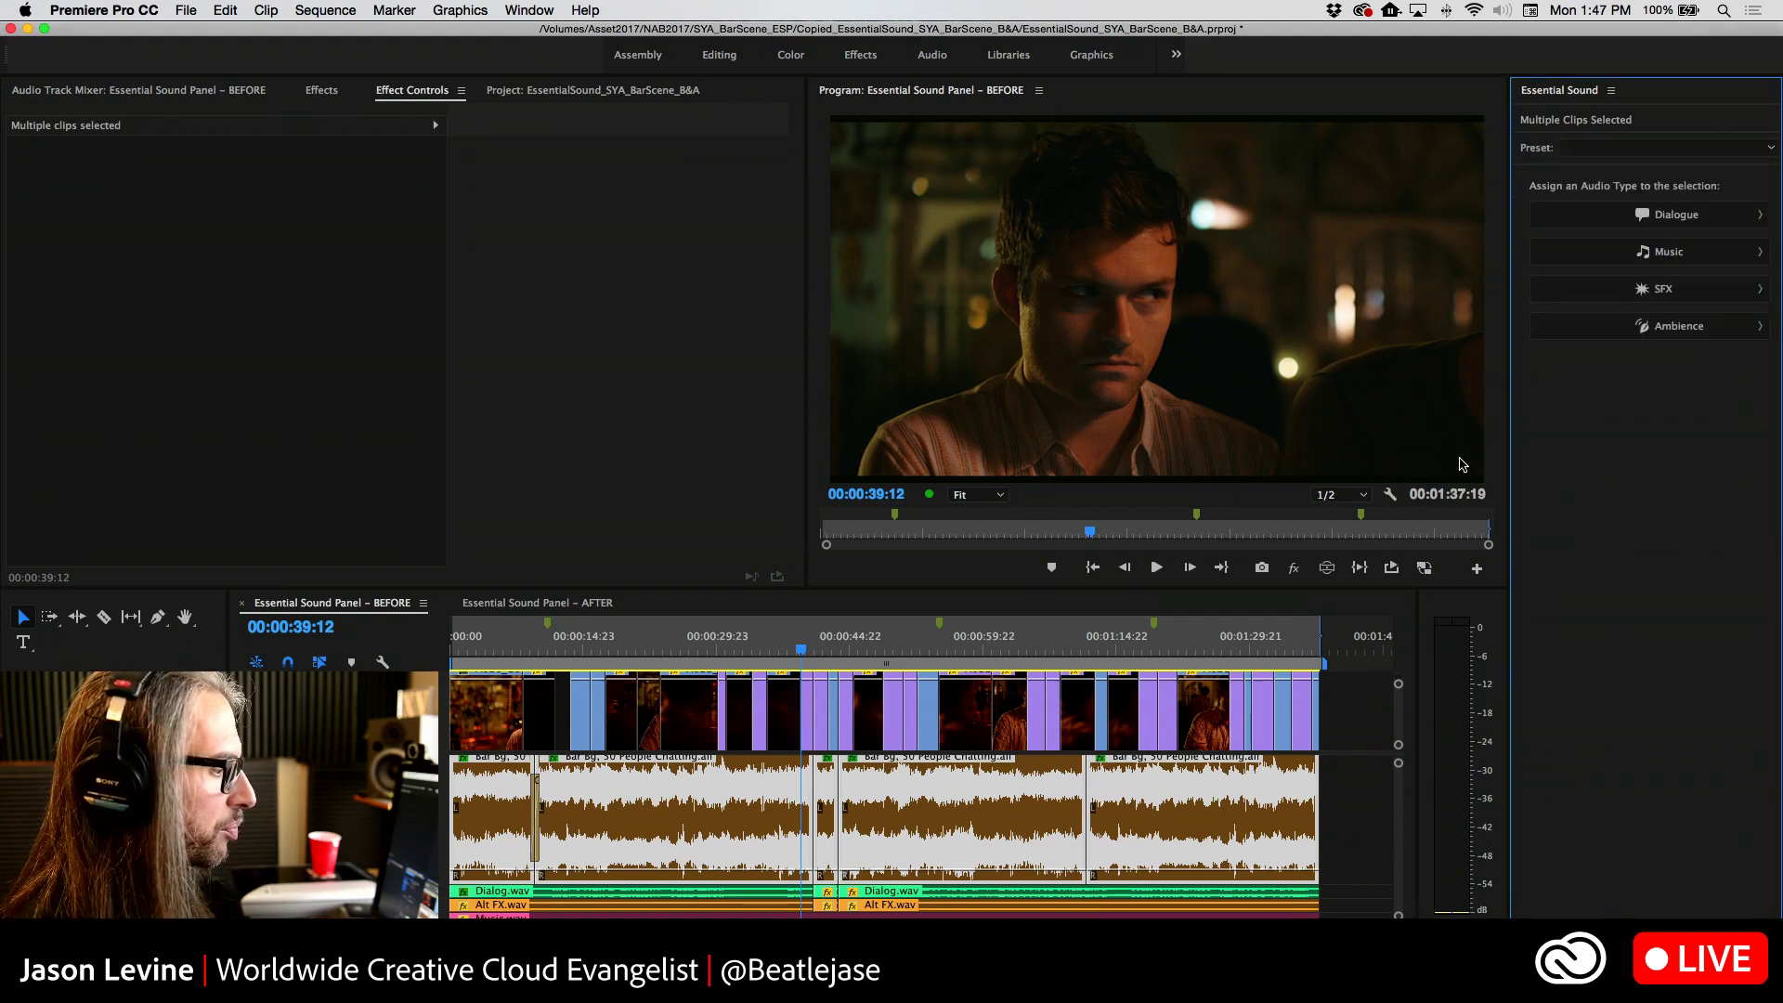
Select all the dialogue clips on the tracks above the ambience, clear their audio type and deselect them
scroll(1344, 797, up, 2)
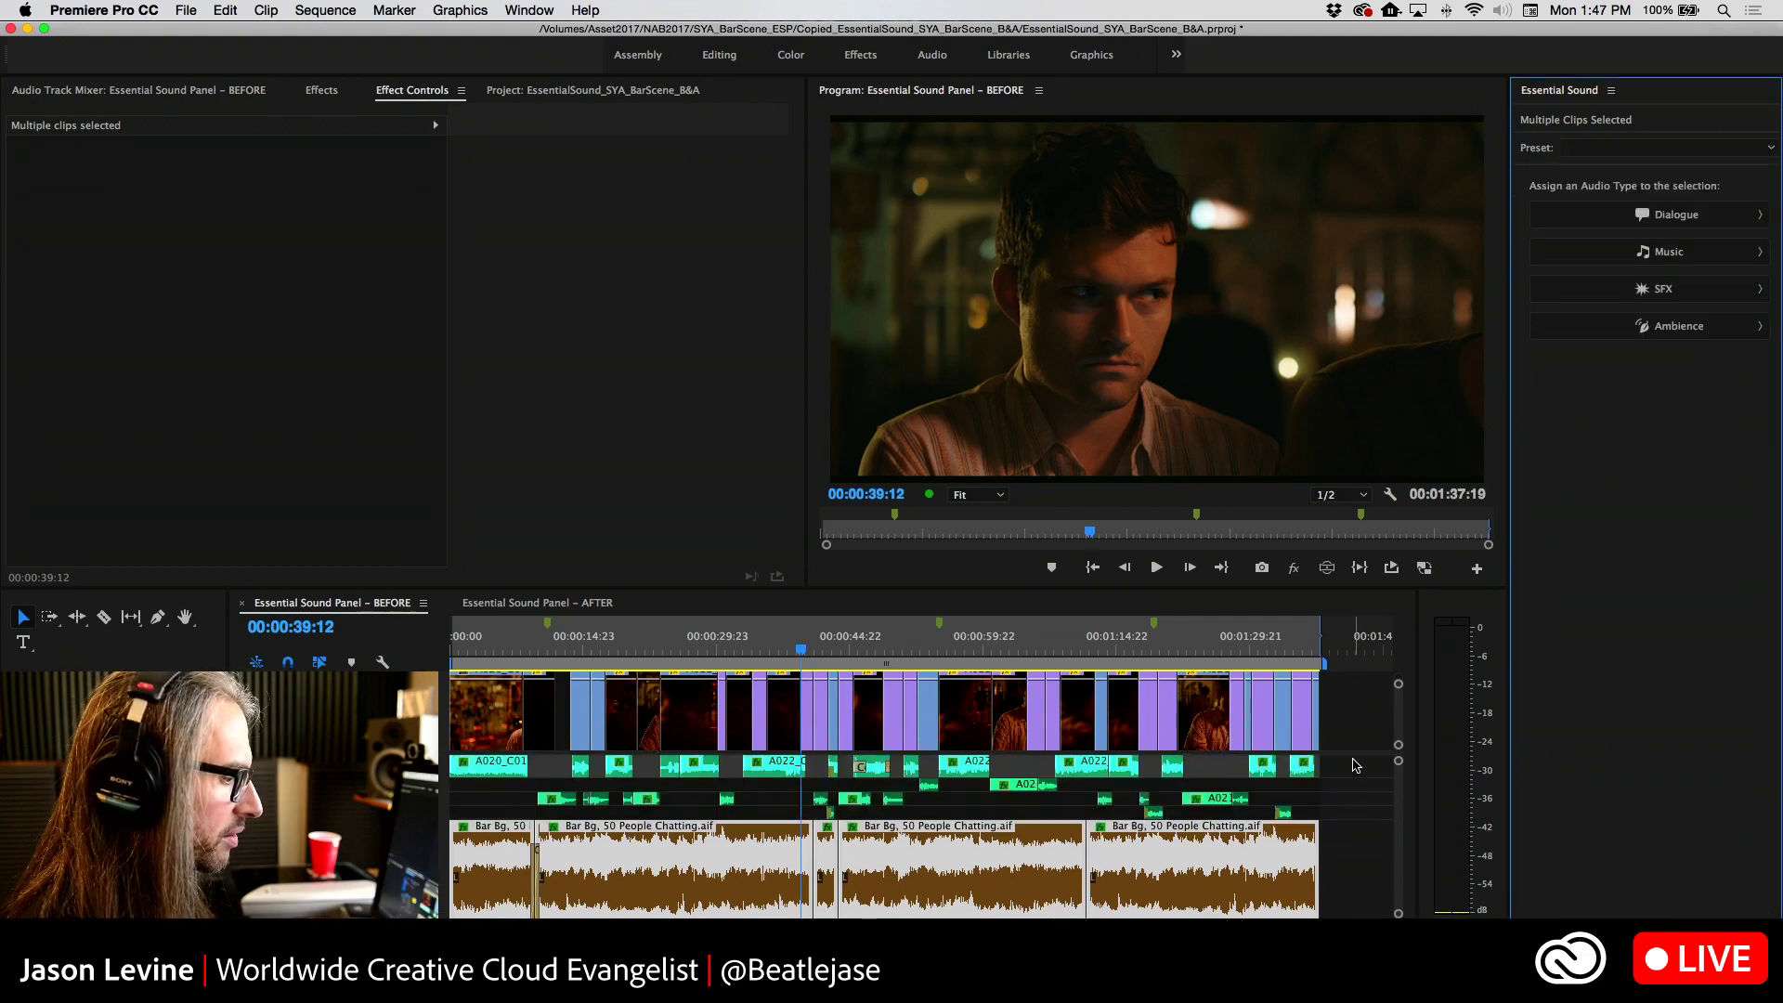
drag(1347, 797, 482, 798)
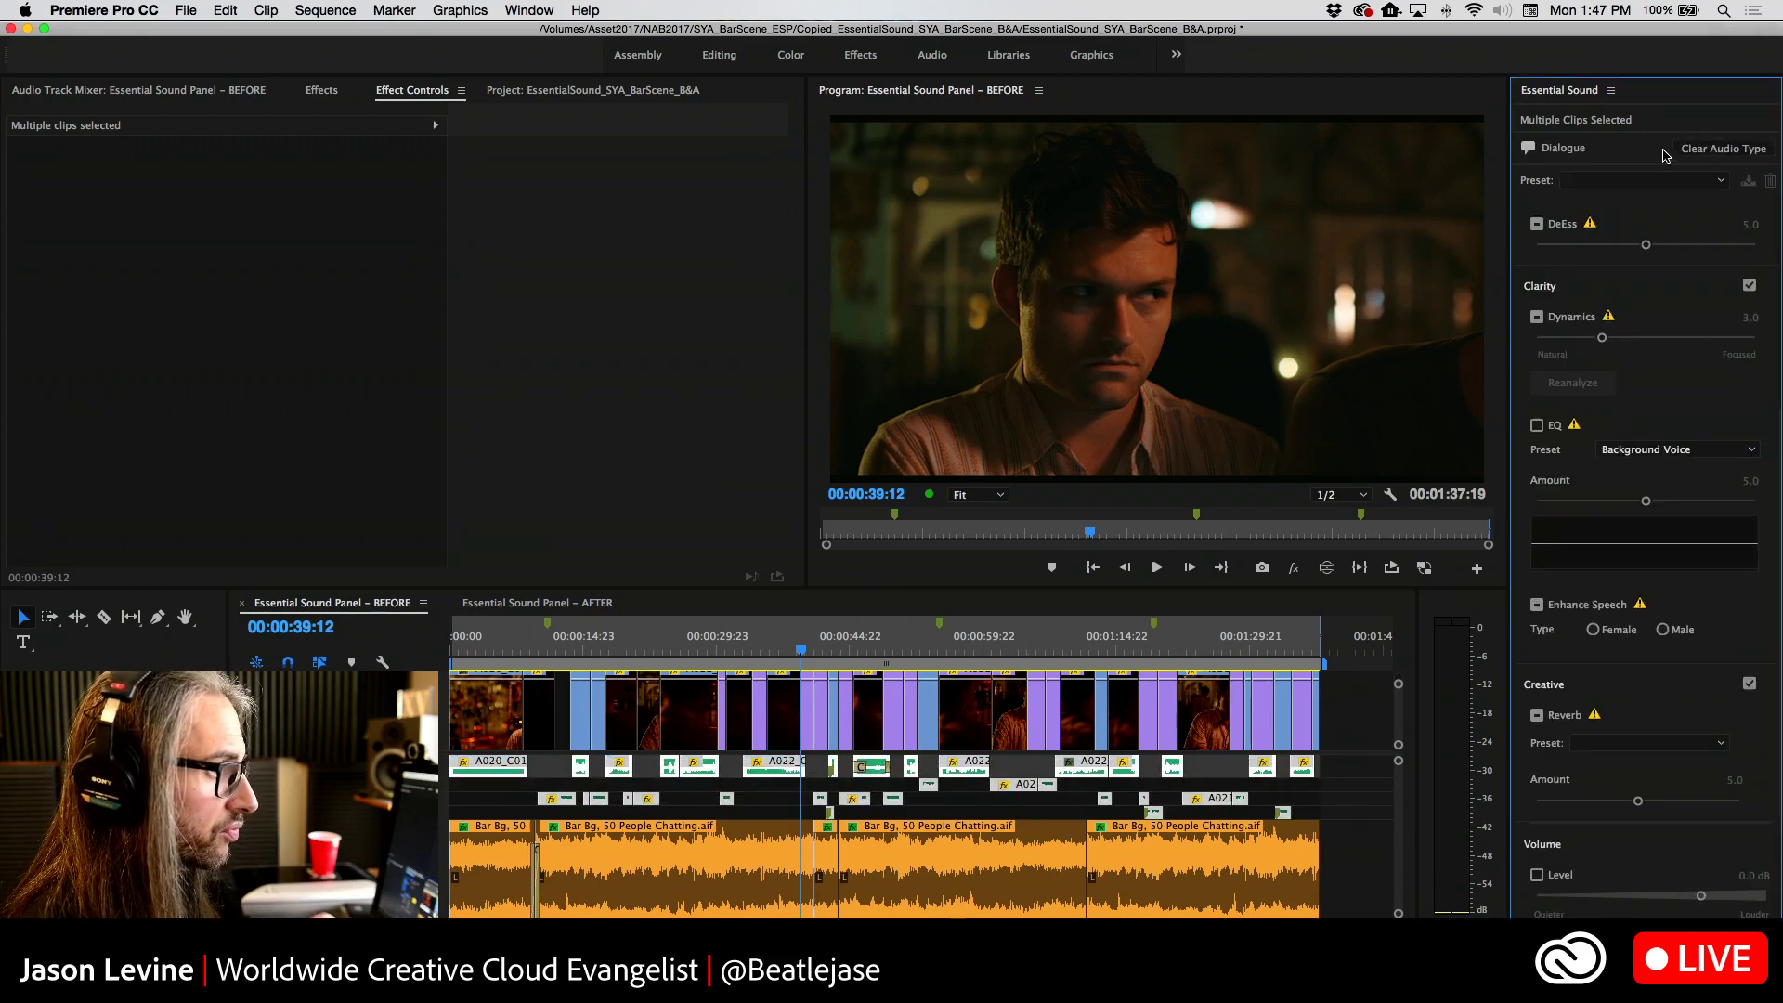
click(1709, 150)
click(1361, 811)
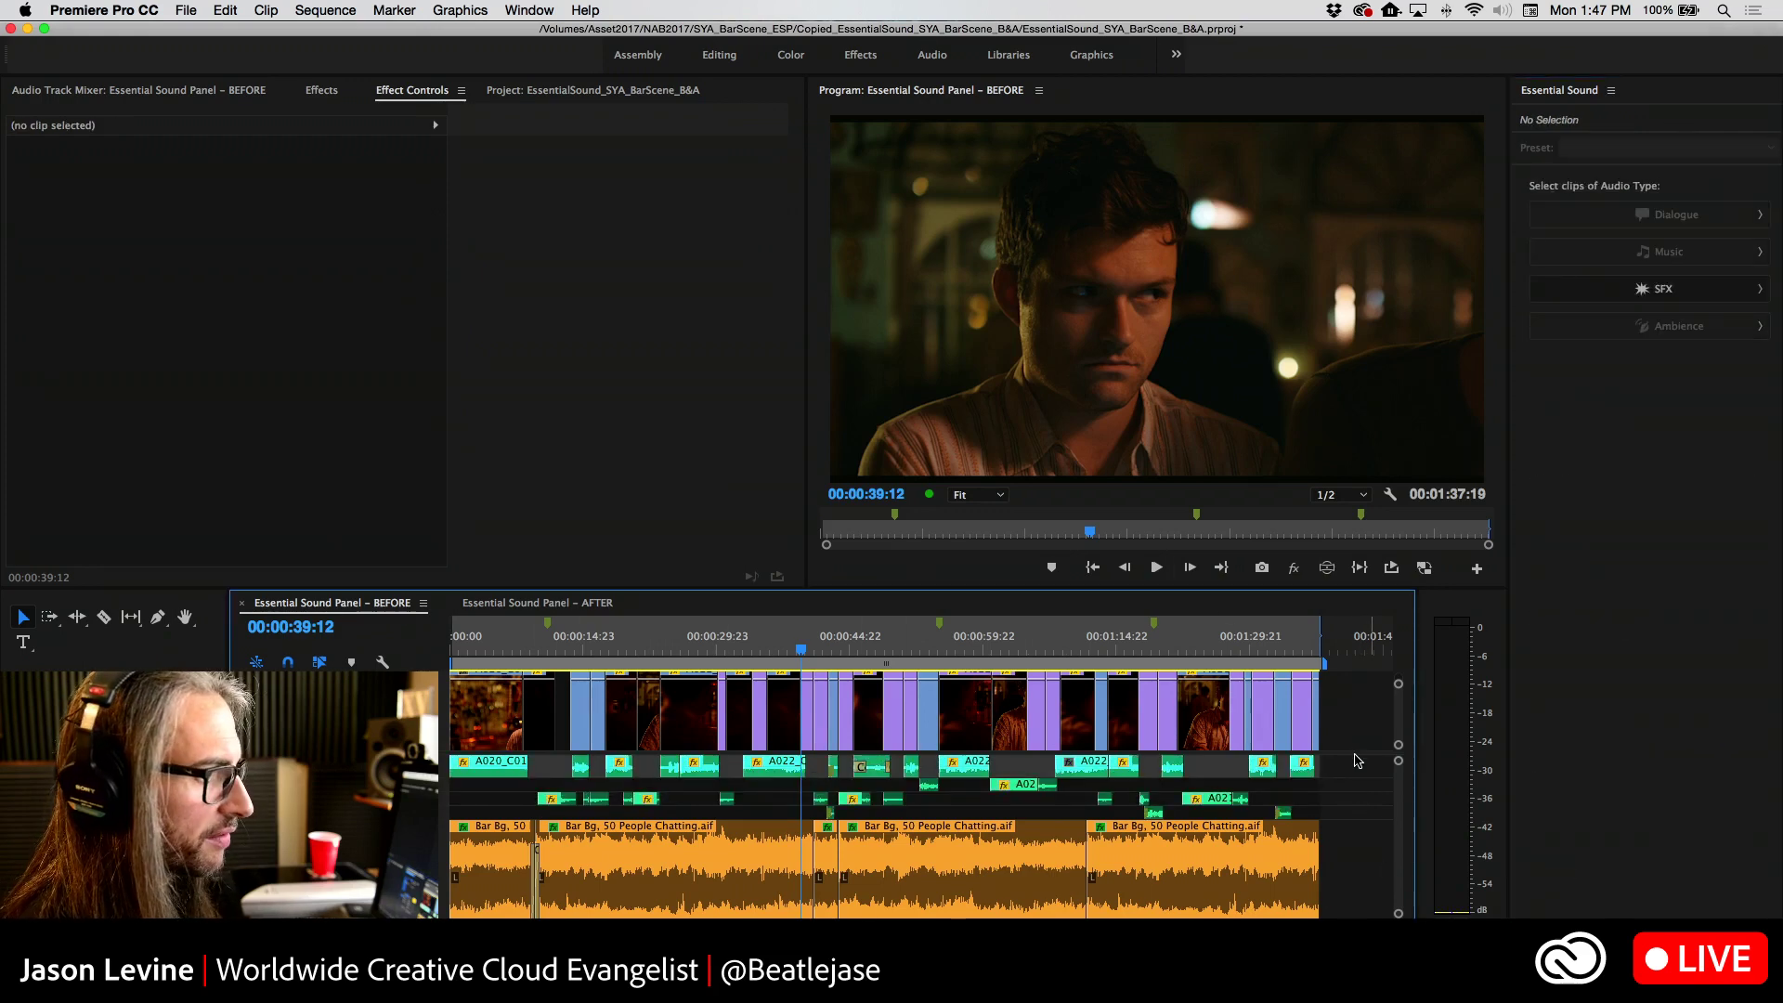
Reselect all the dialogue clips and, separately, all the ambience clips to check their audio type
click(1303, 764)
drag(1346, 764, 453, 807)
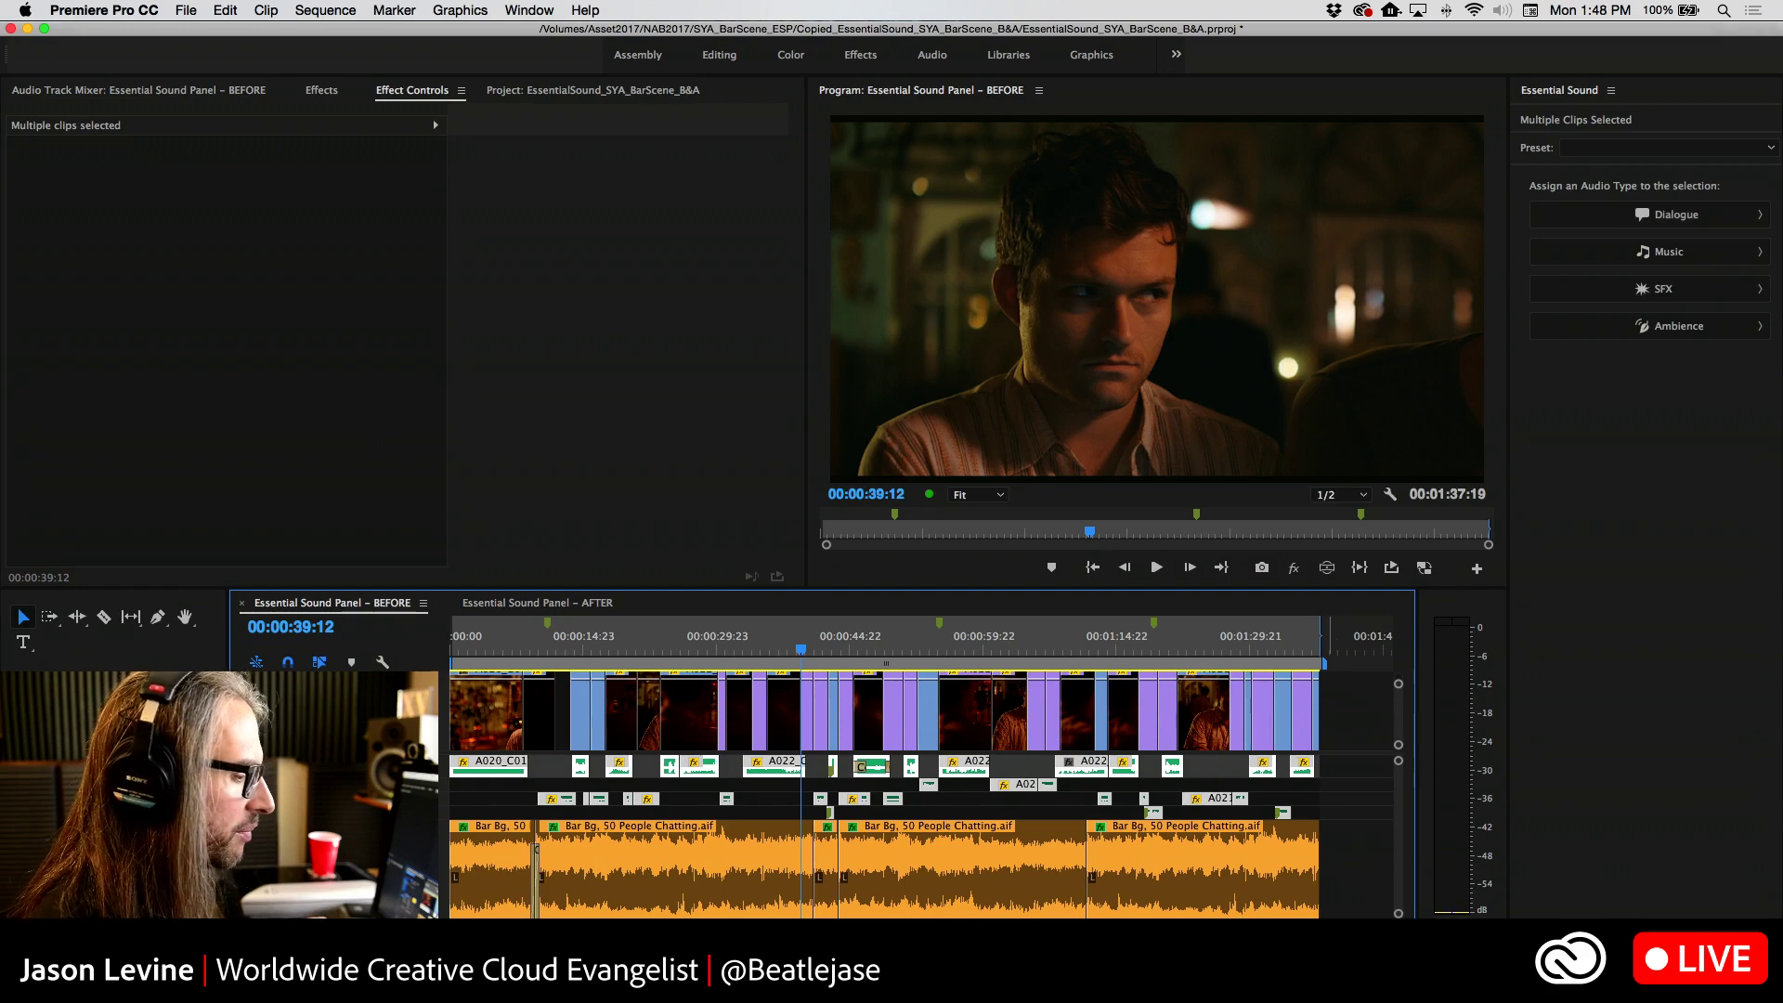
click(1342, 869)
drag(1347, 843, 448, 850)
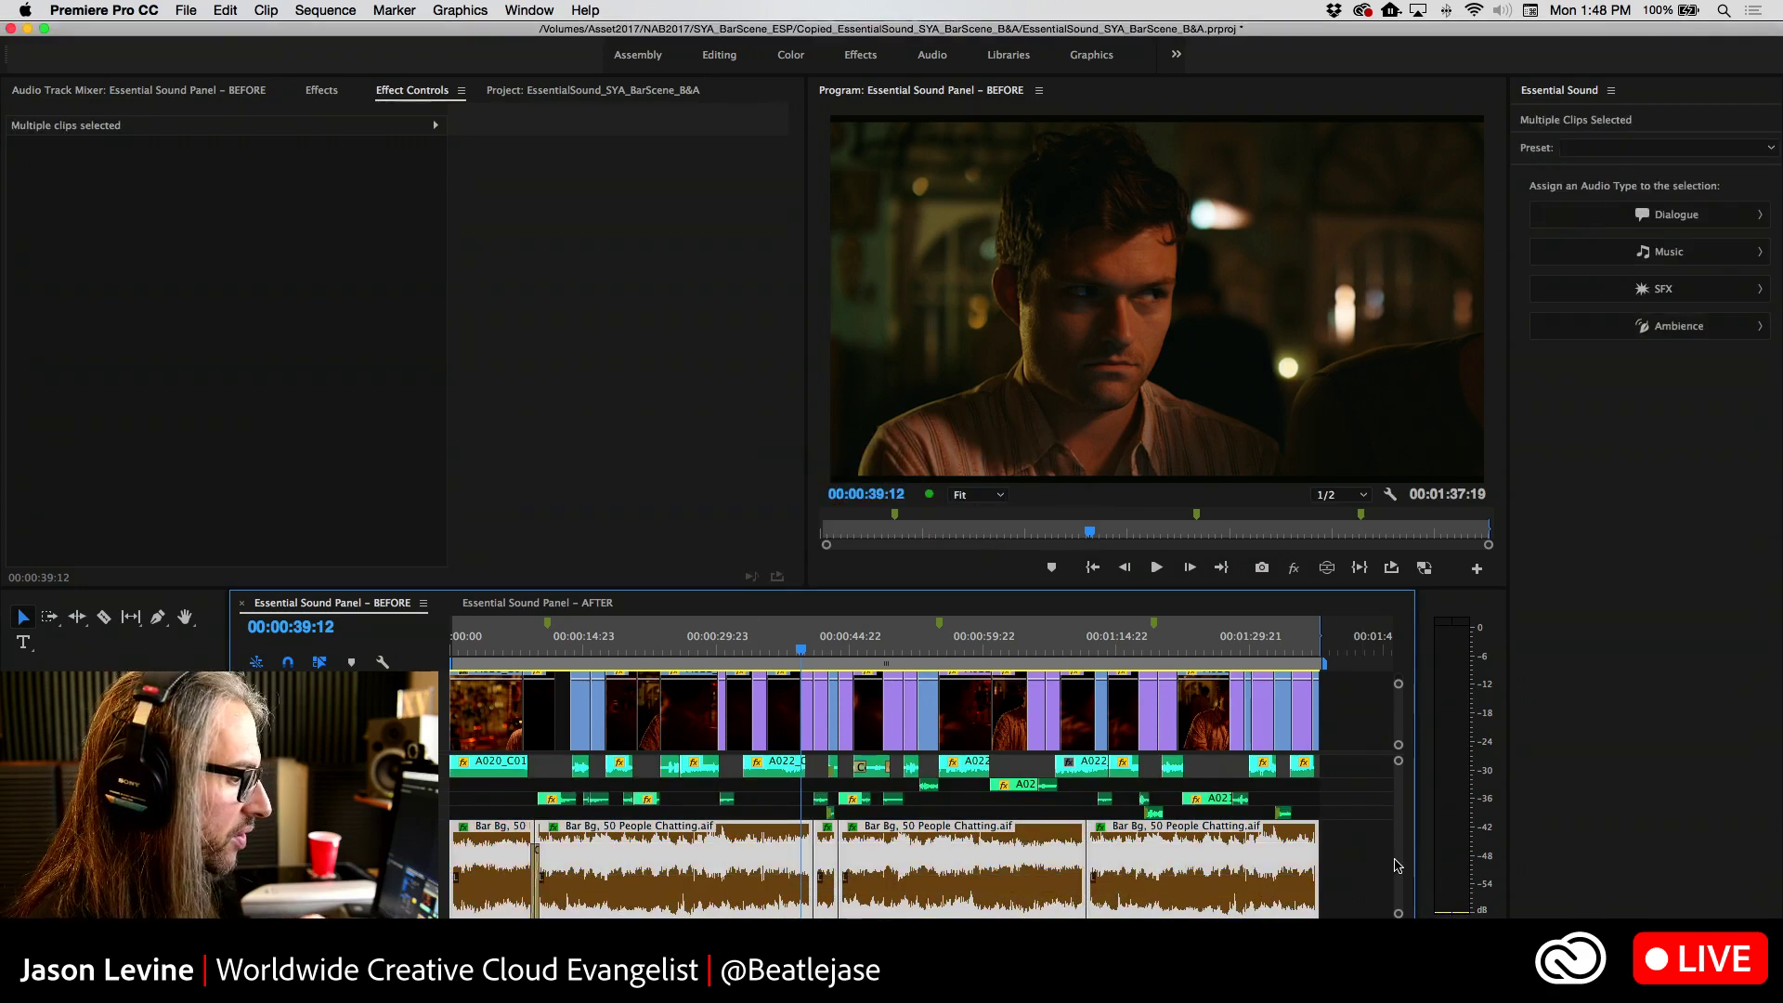
Assign the Music audio type to the Music.wav clip
scroll(1368, 870, down, 3)
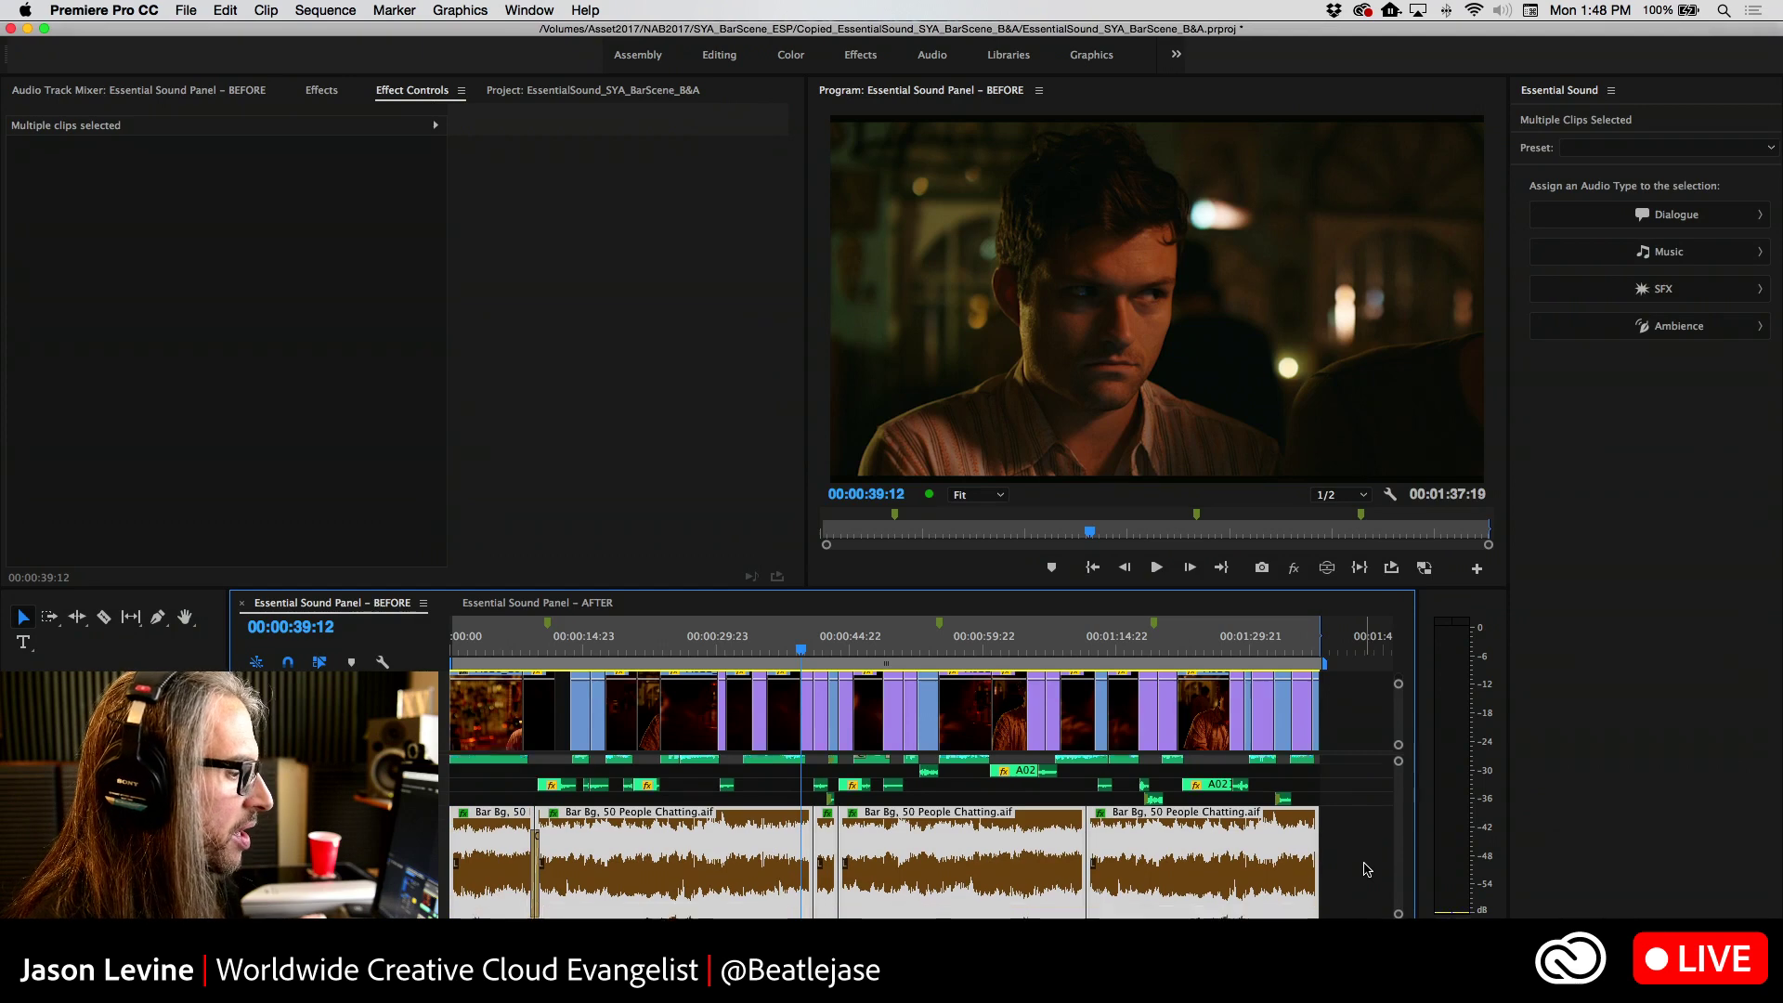
click(679, 818)
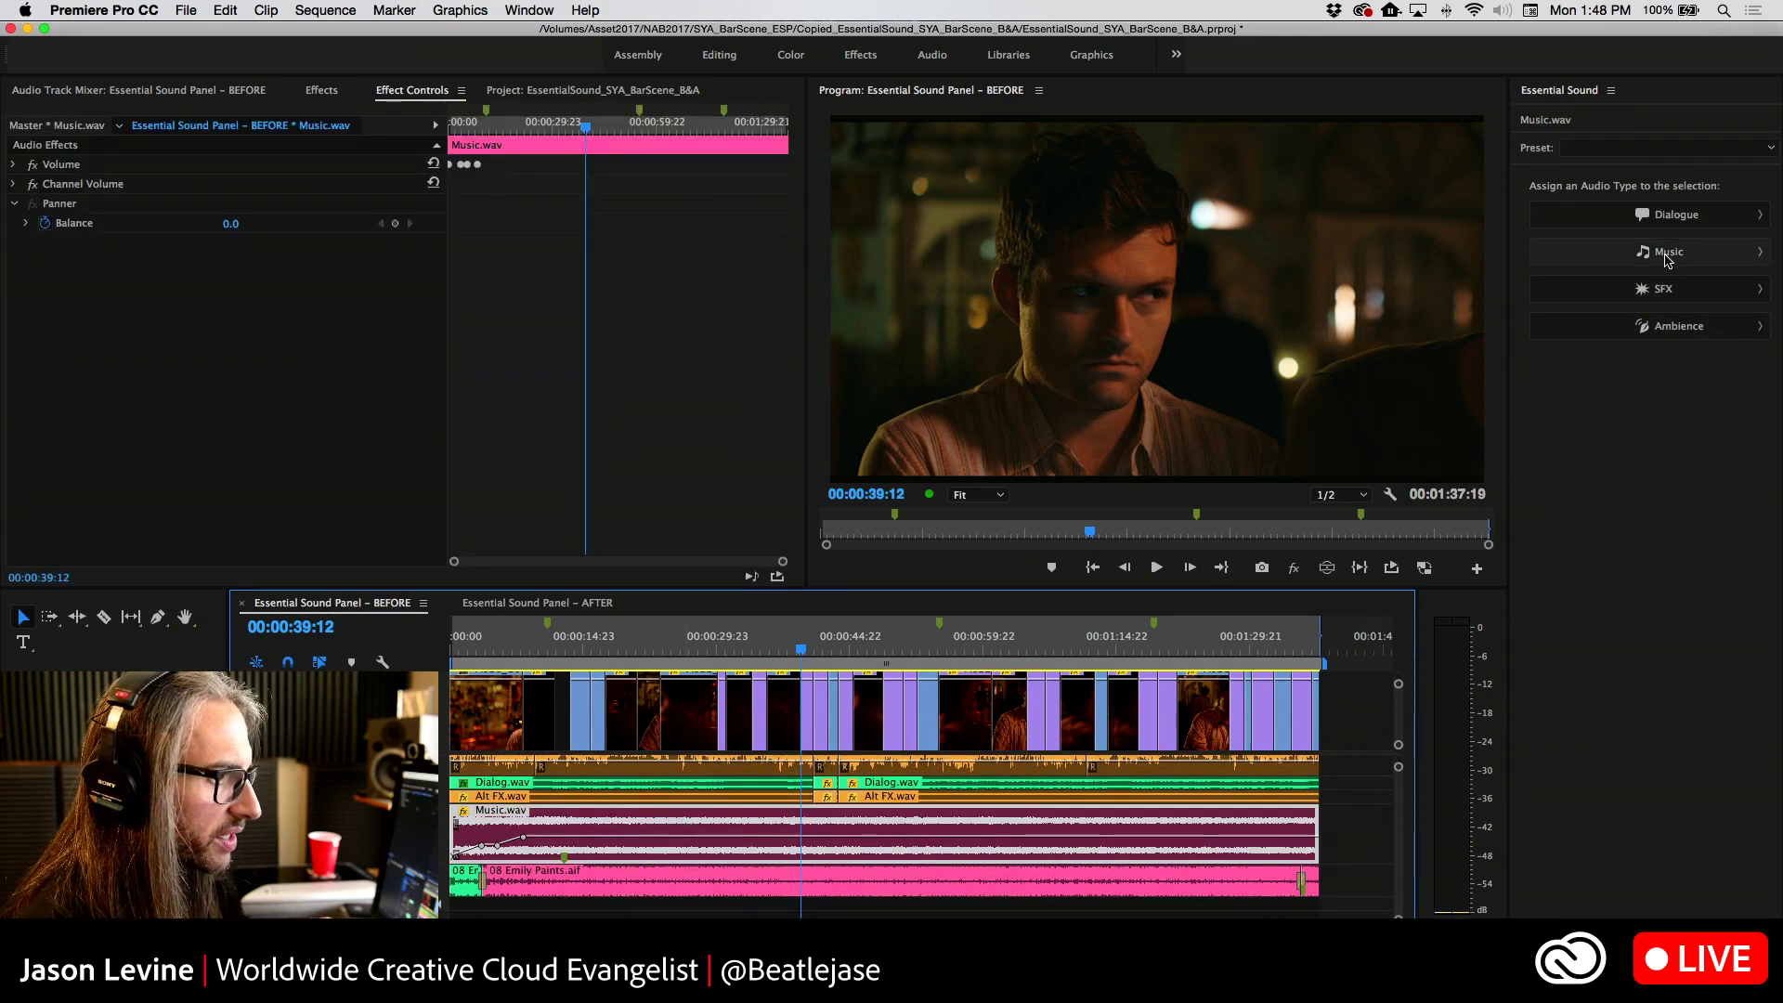
click(1667, 255)
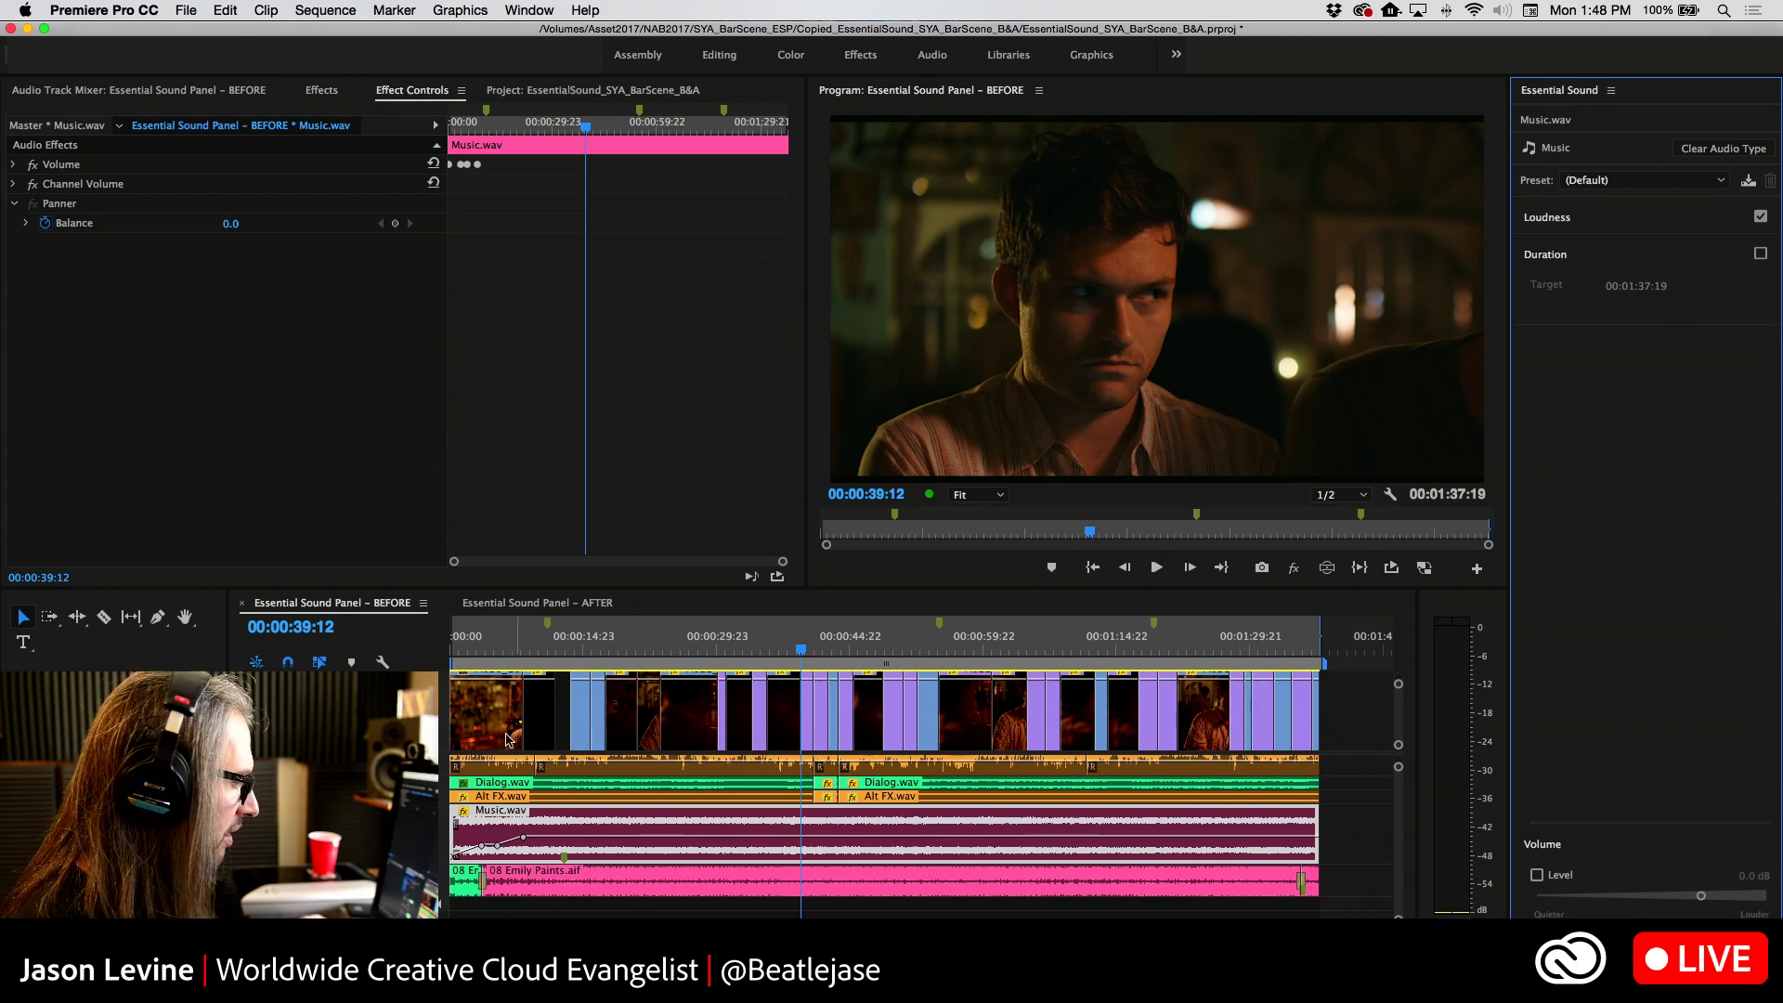
Play the sequence from about 00:00:16 to 00:00:25:01 to hear the mix while looking over the audio tracks
click(596, 648)
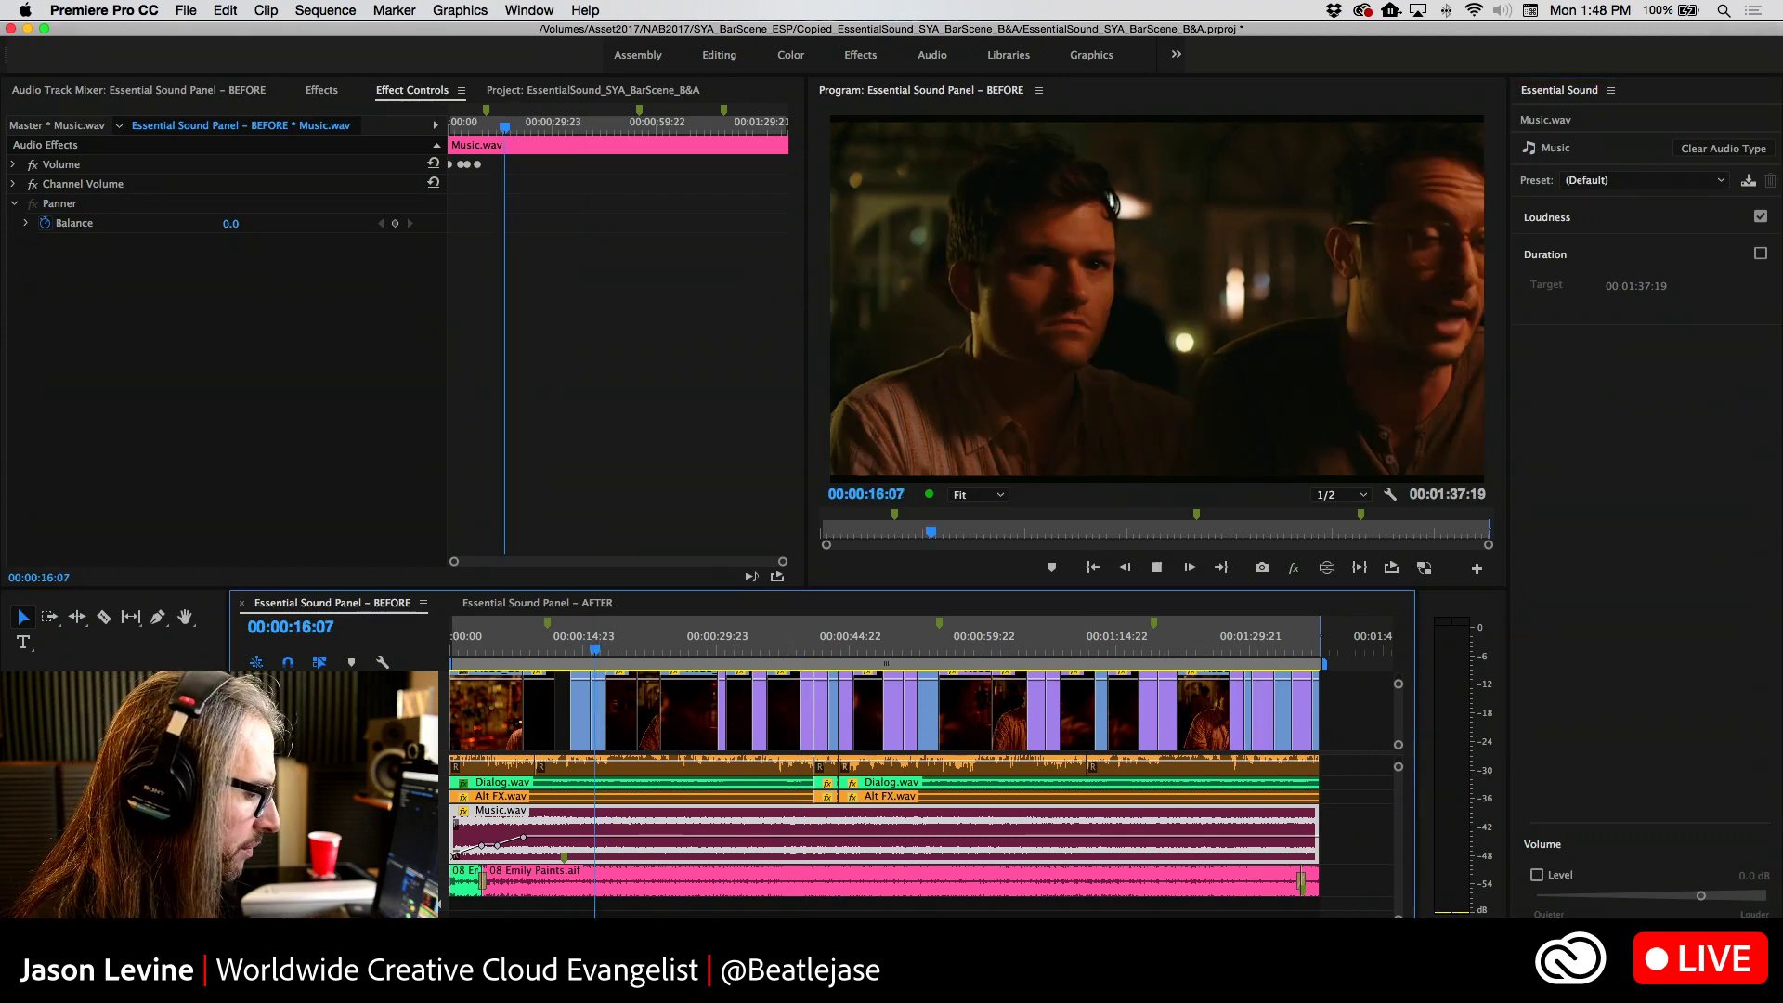
key(space)
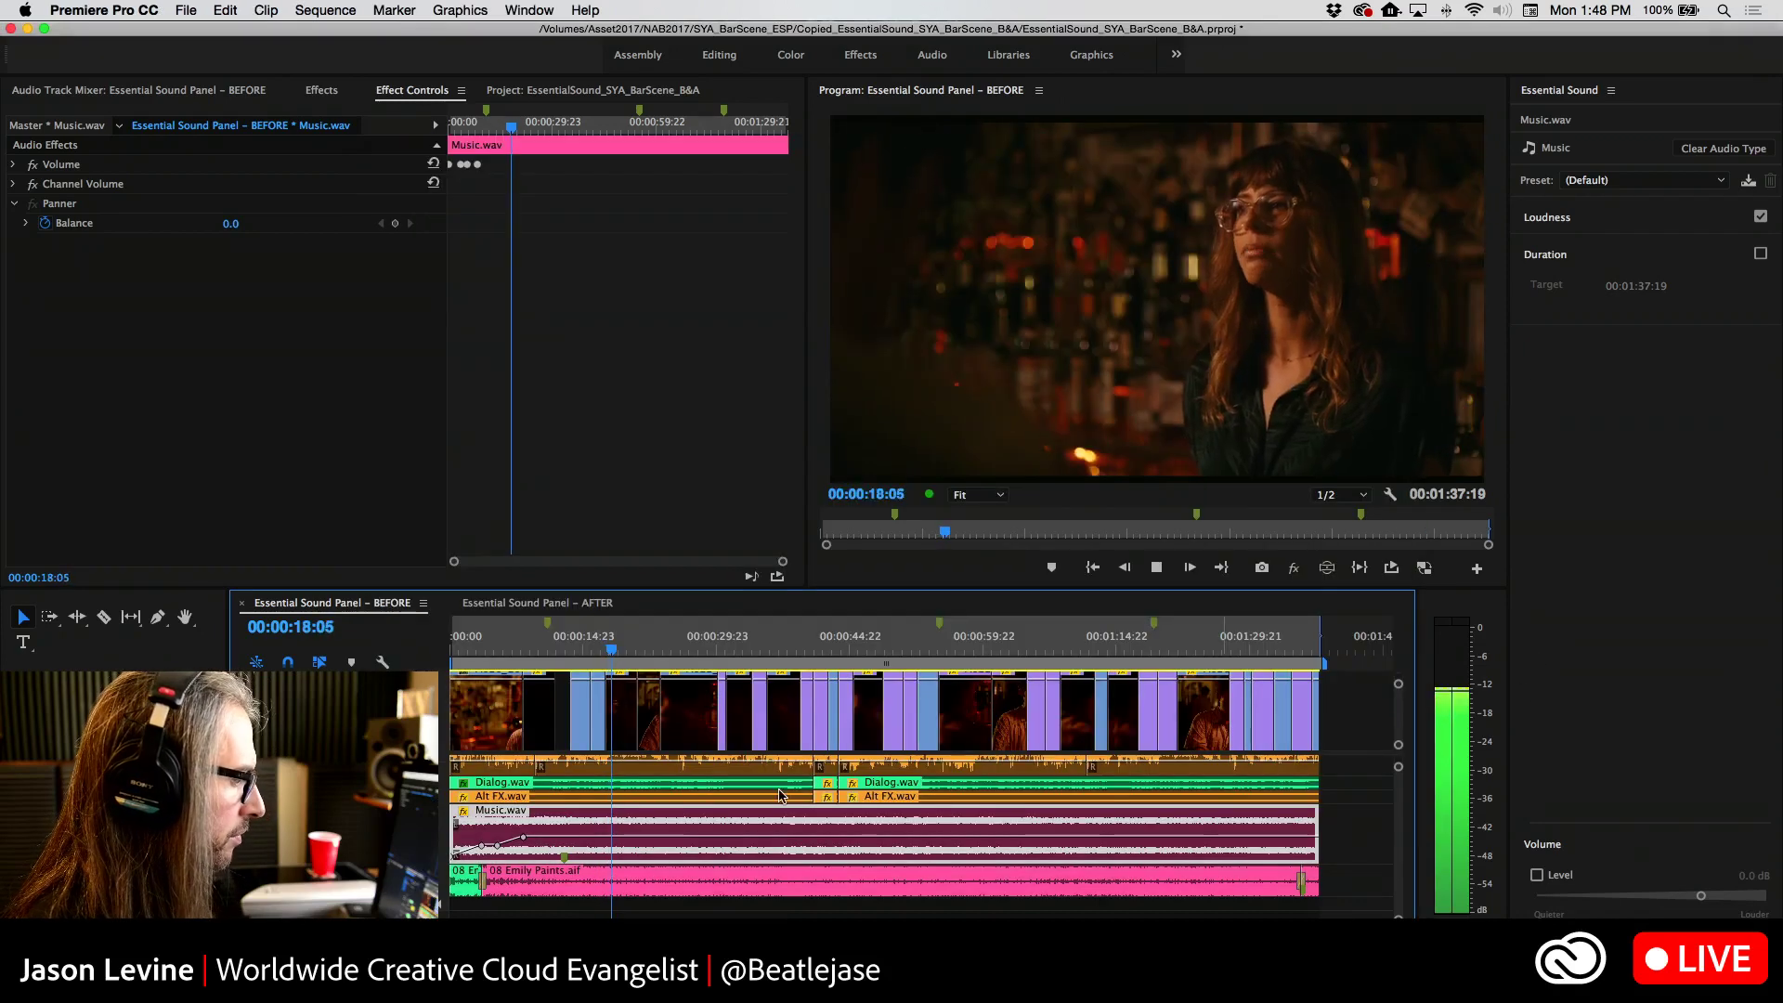
scroll(780, 796, up, 3)
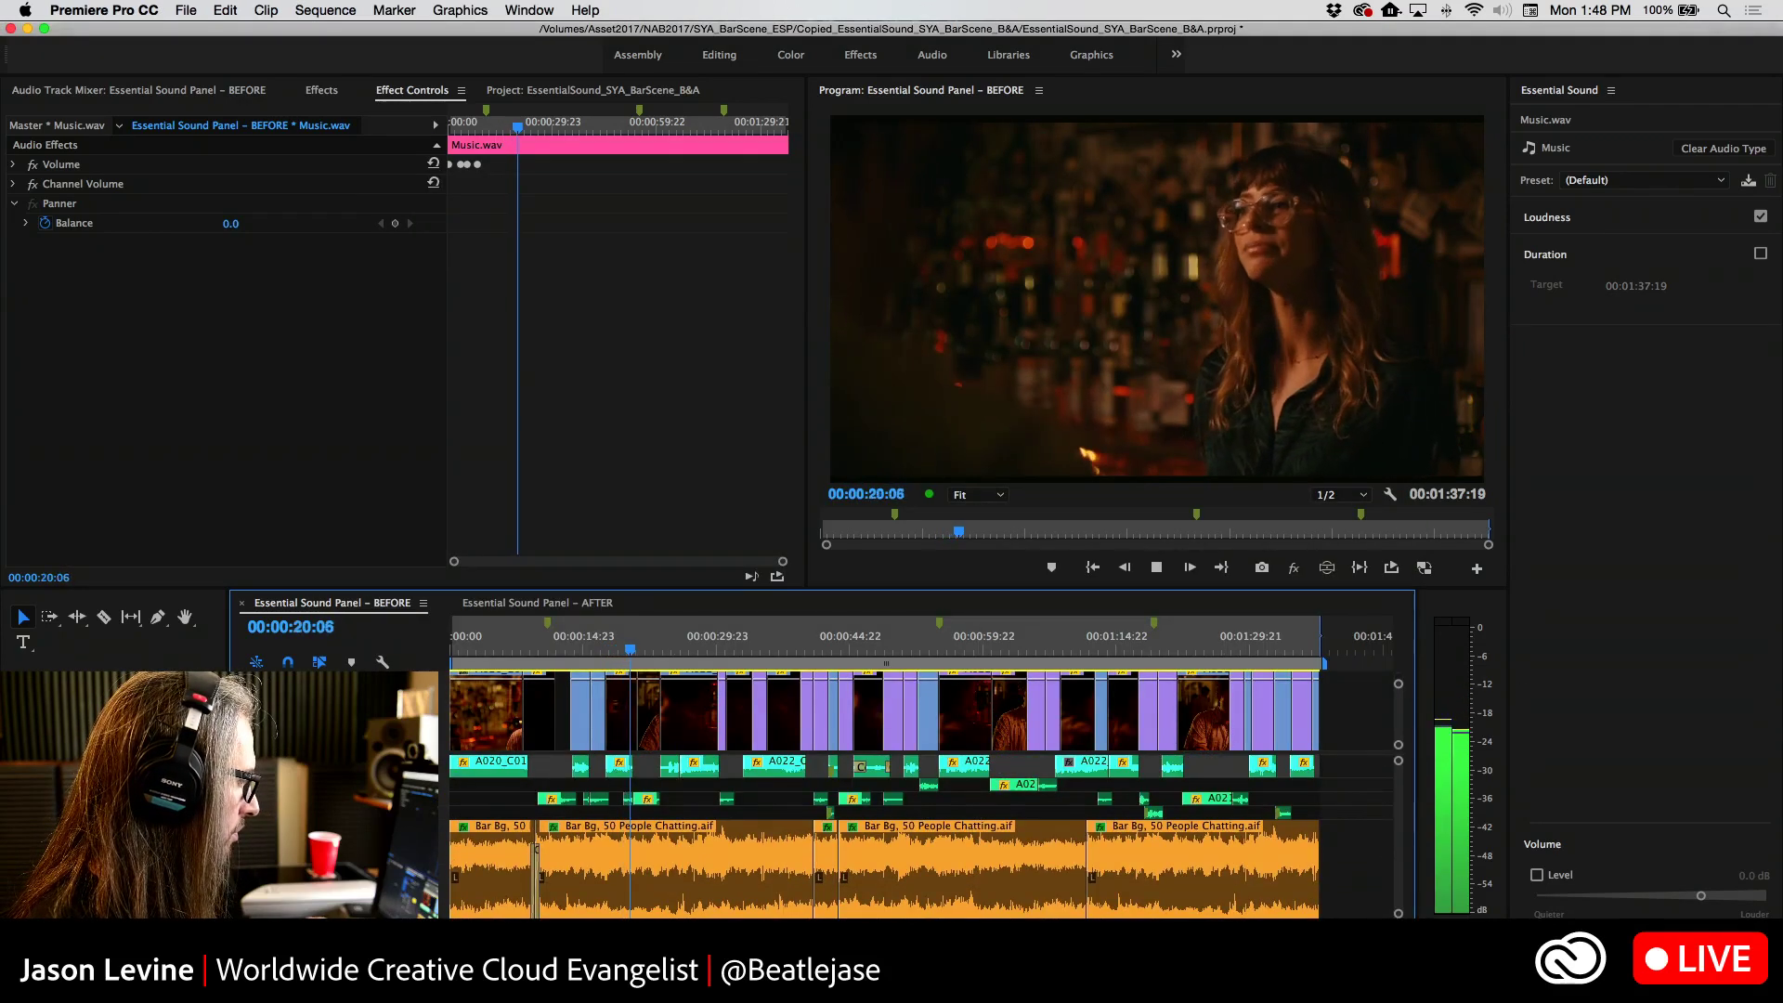
scroll(678, 846, down, 5)
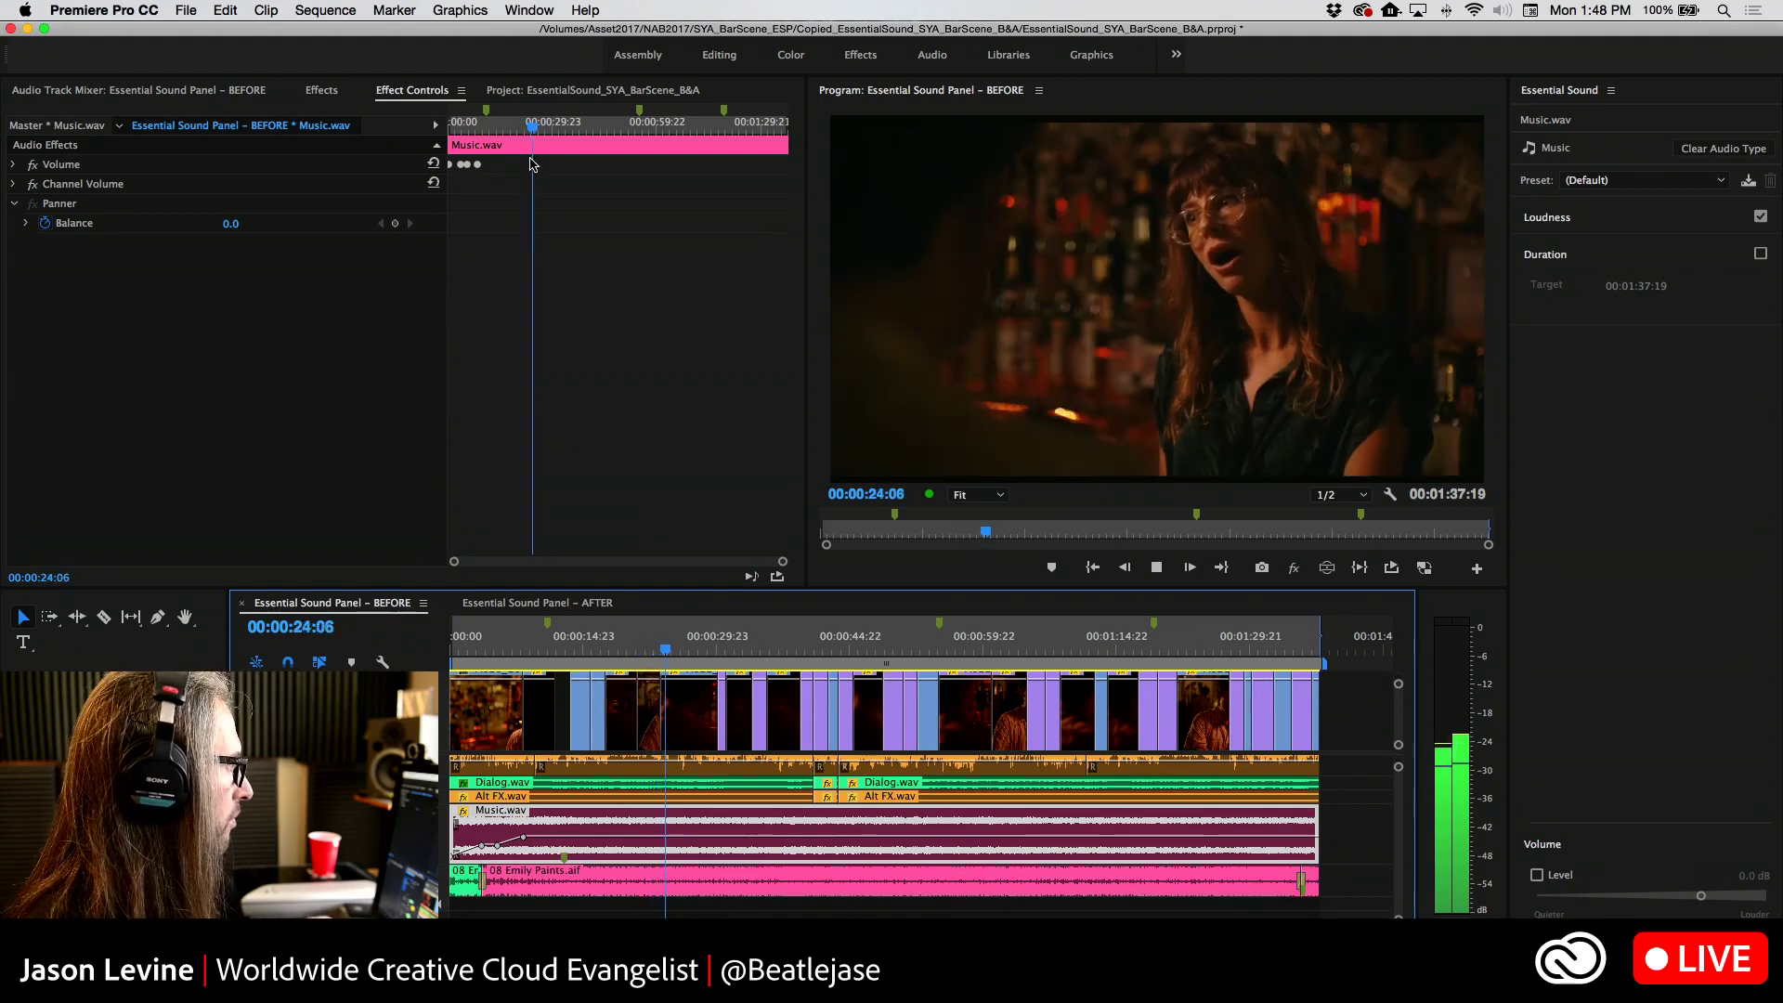
key(space)
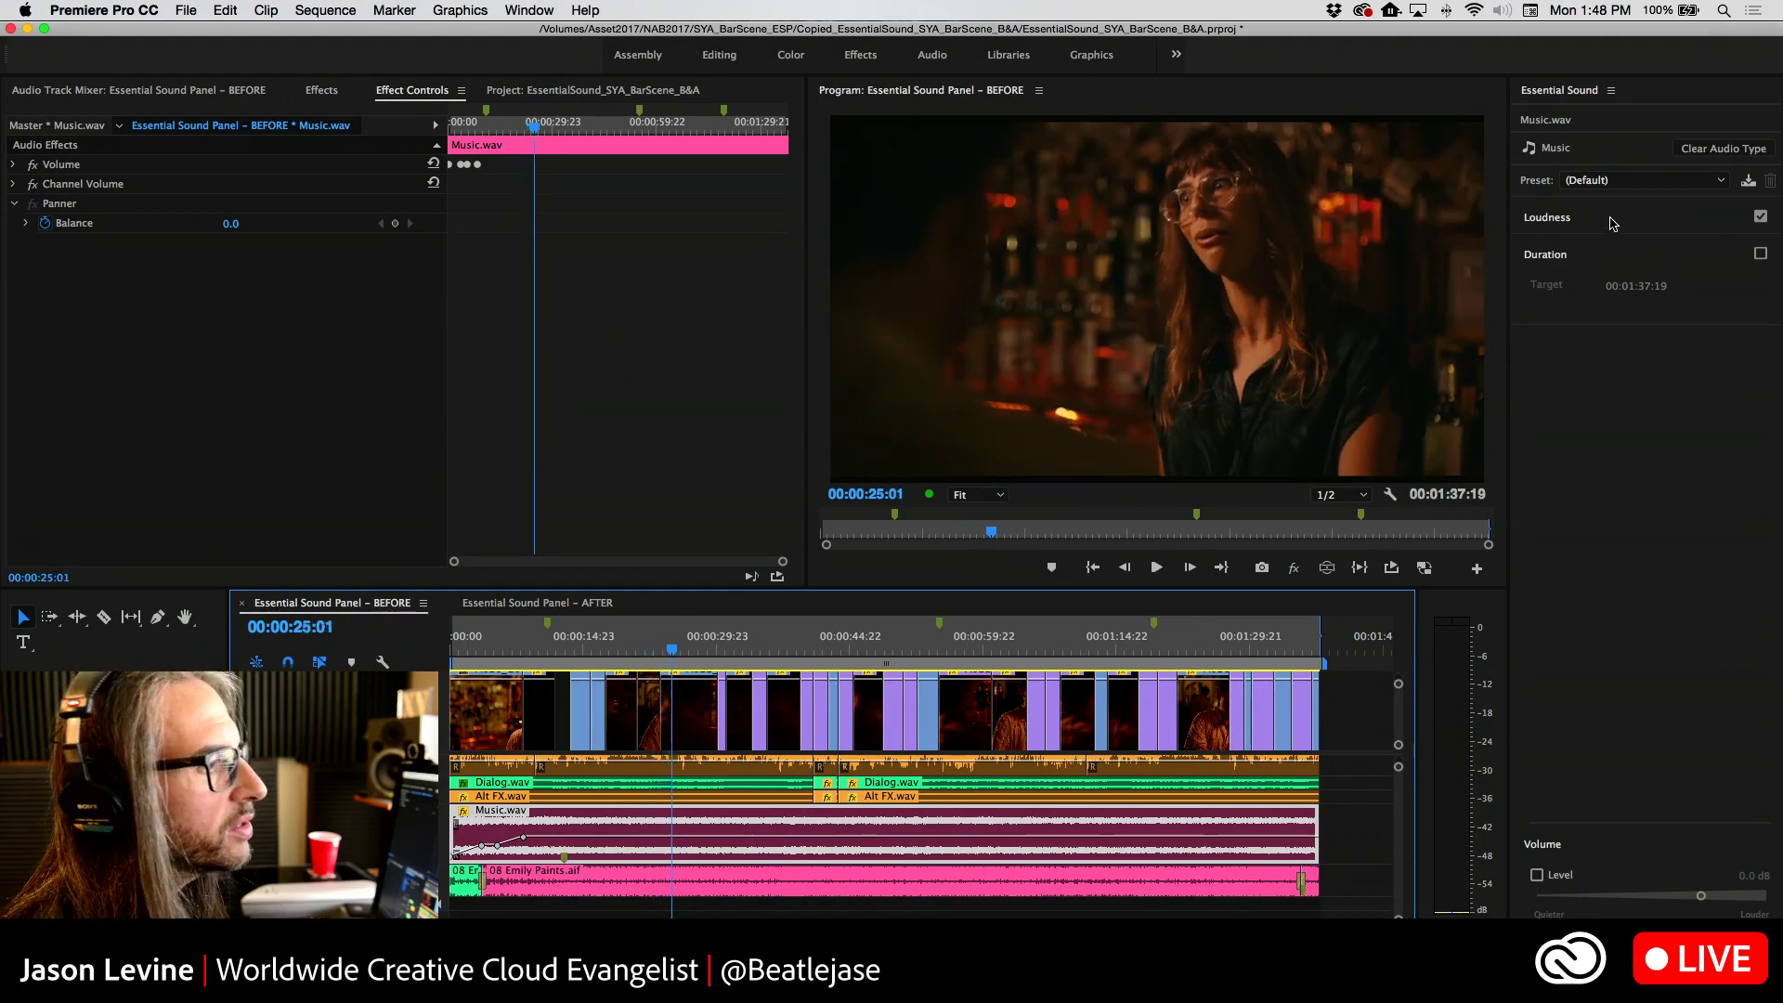
Expand the Loudness section for Music.wav and review the music presets, keeping Default
click(1613, 221)
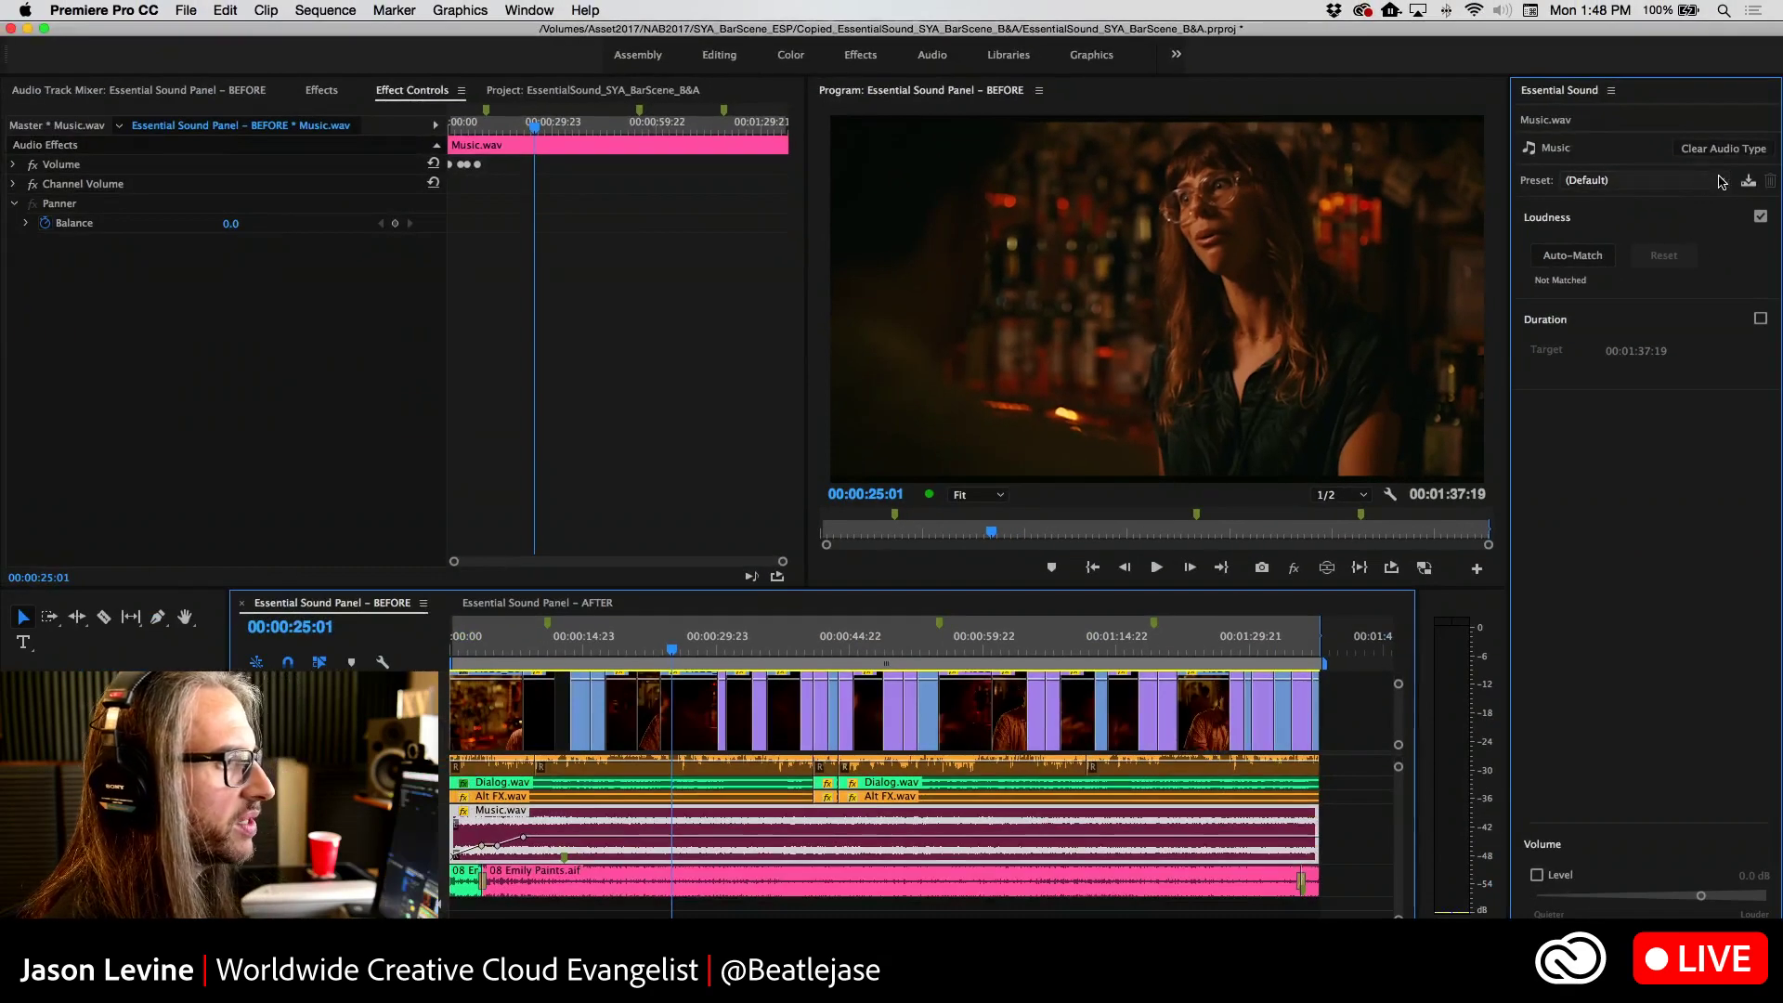
click(1773, 92)
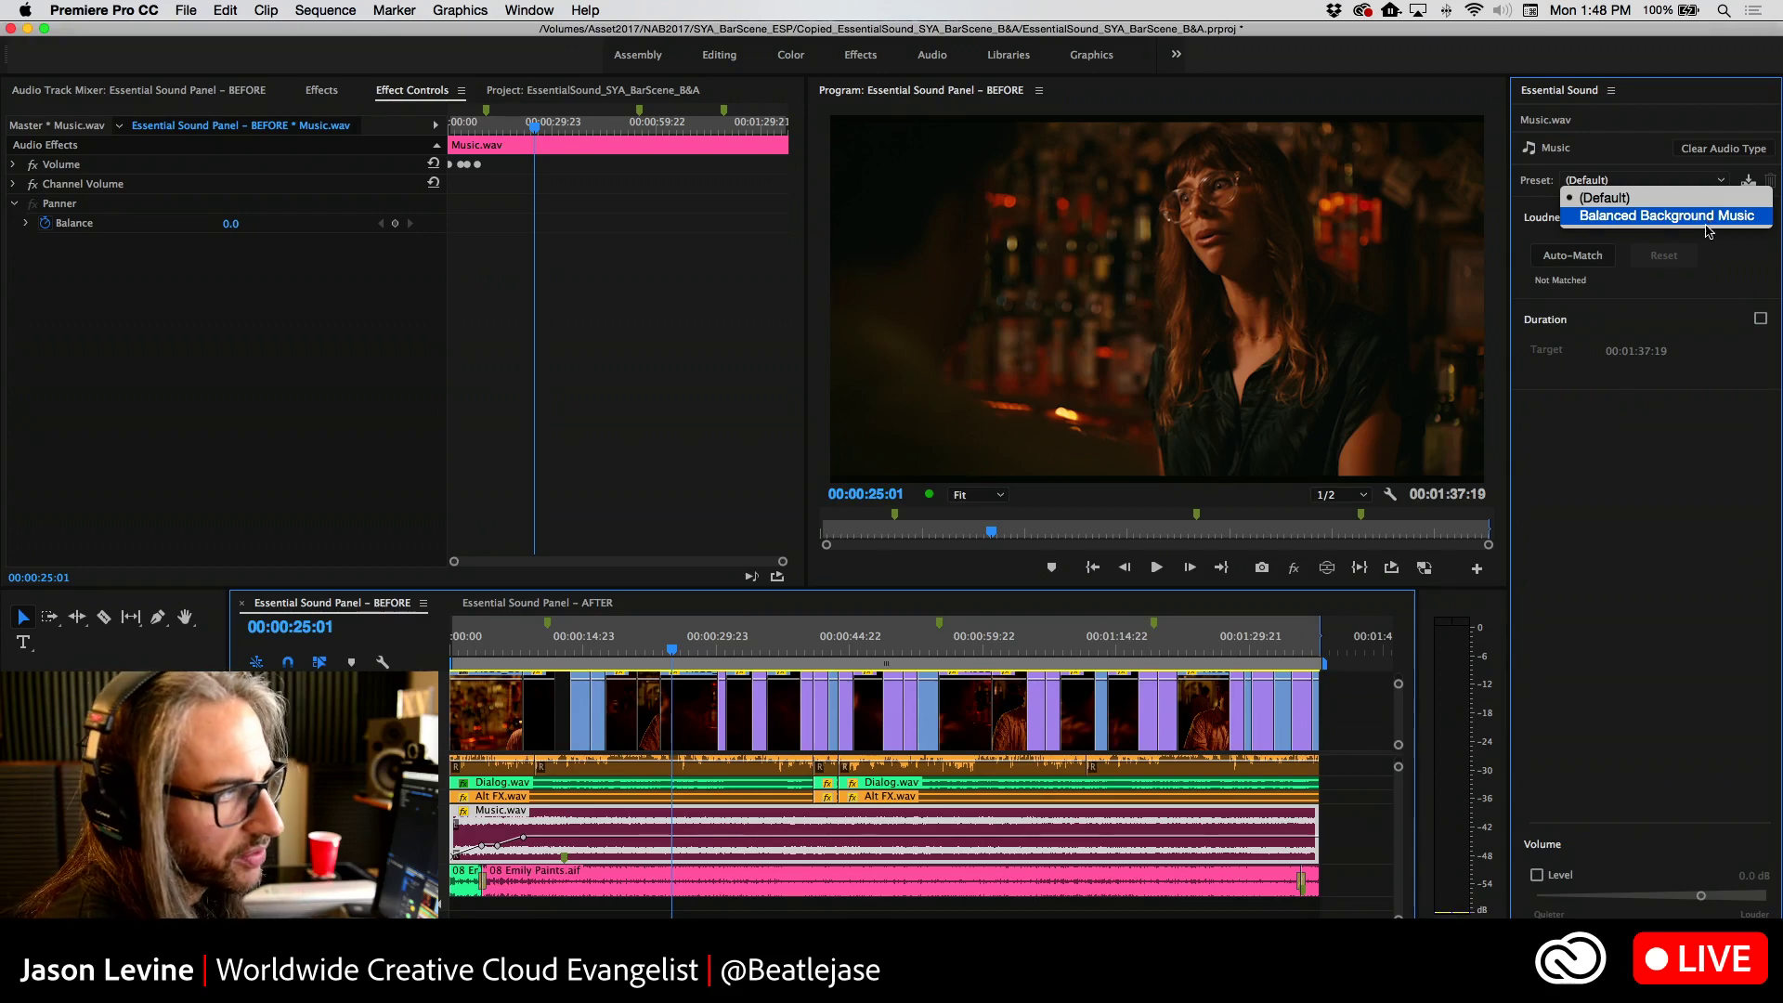
click(1706, 221)
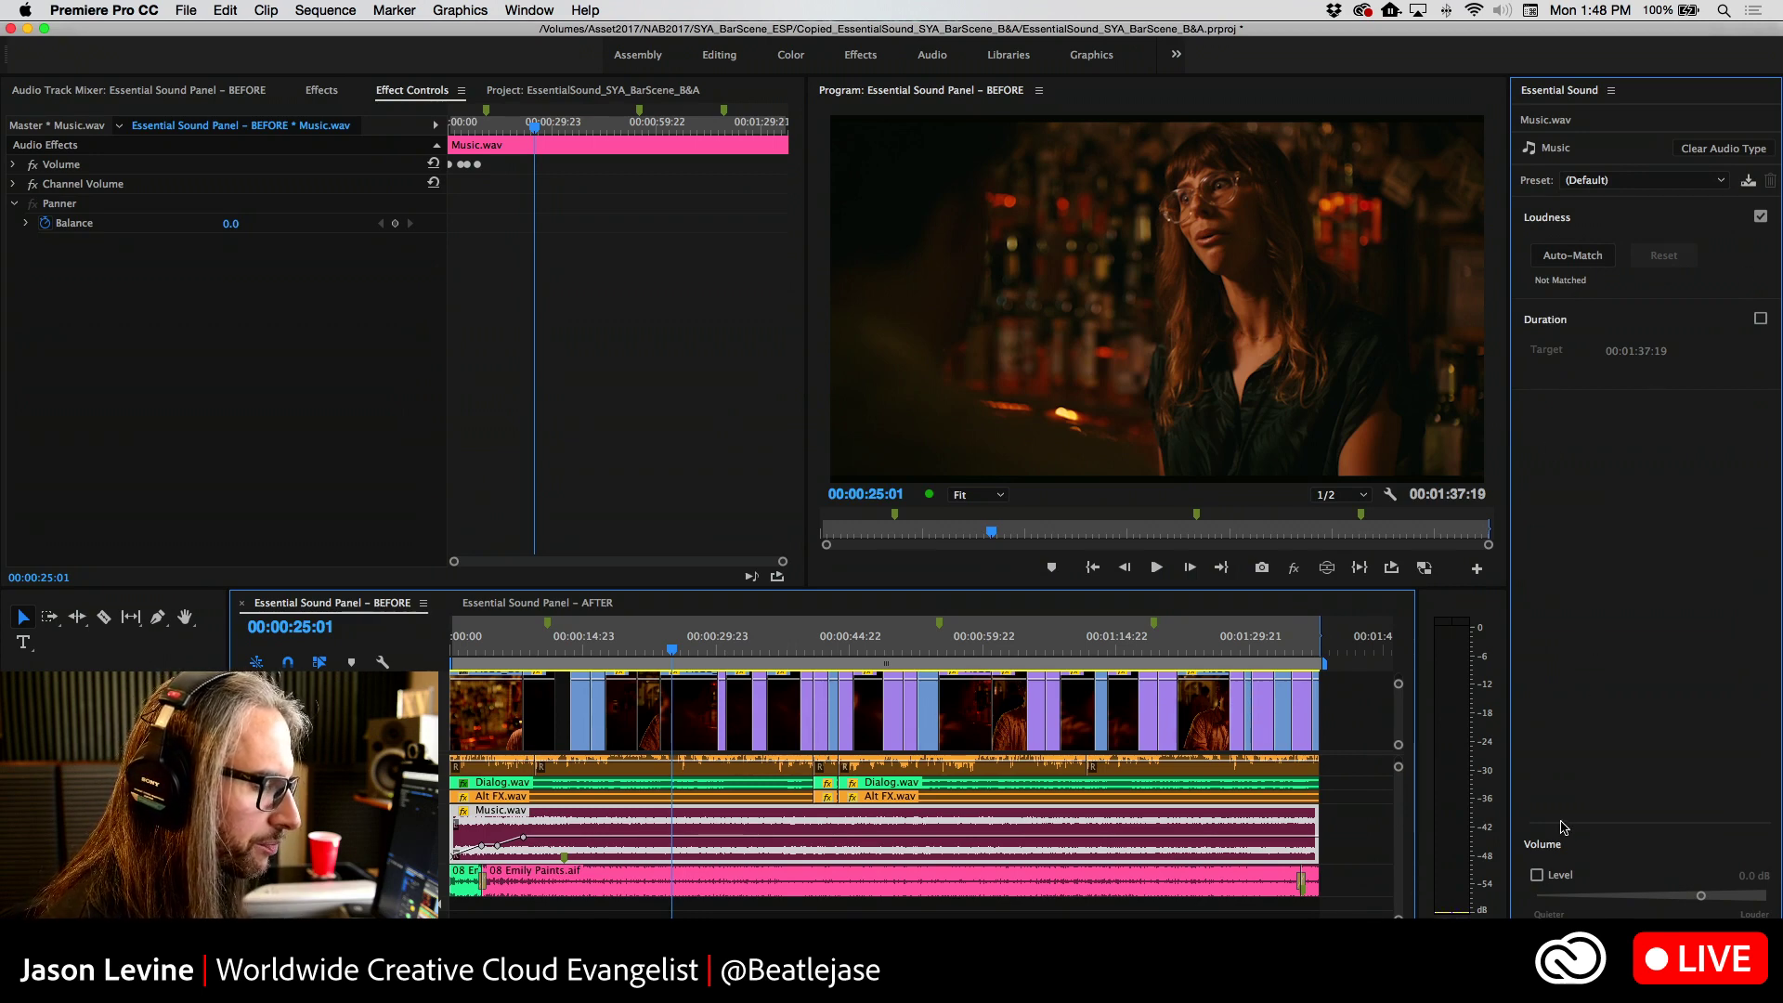
Enable the Duration section for Music.wav and set its target duration to 00:01:30:19
click(1761, 318)
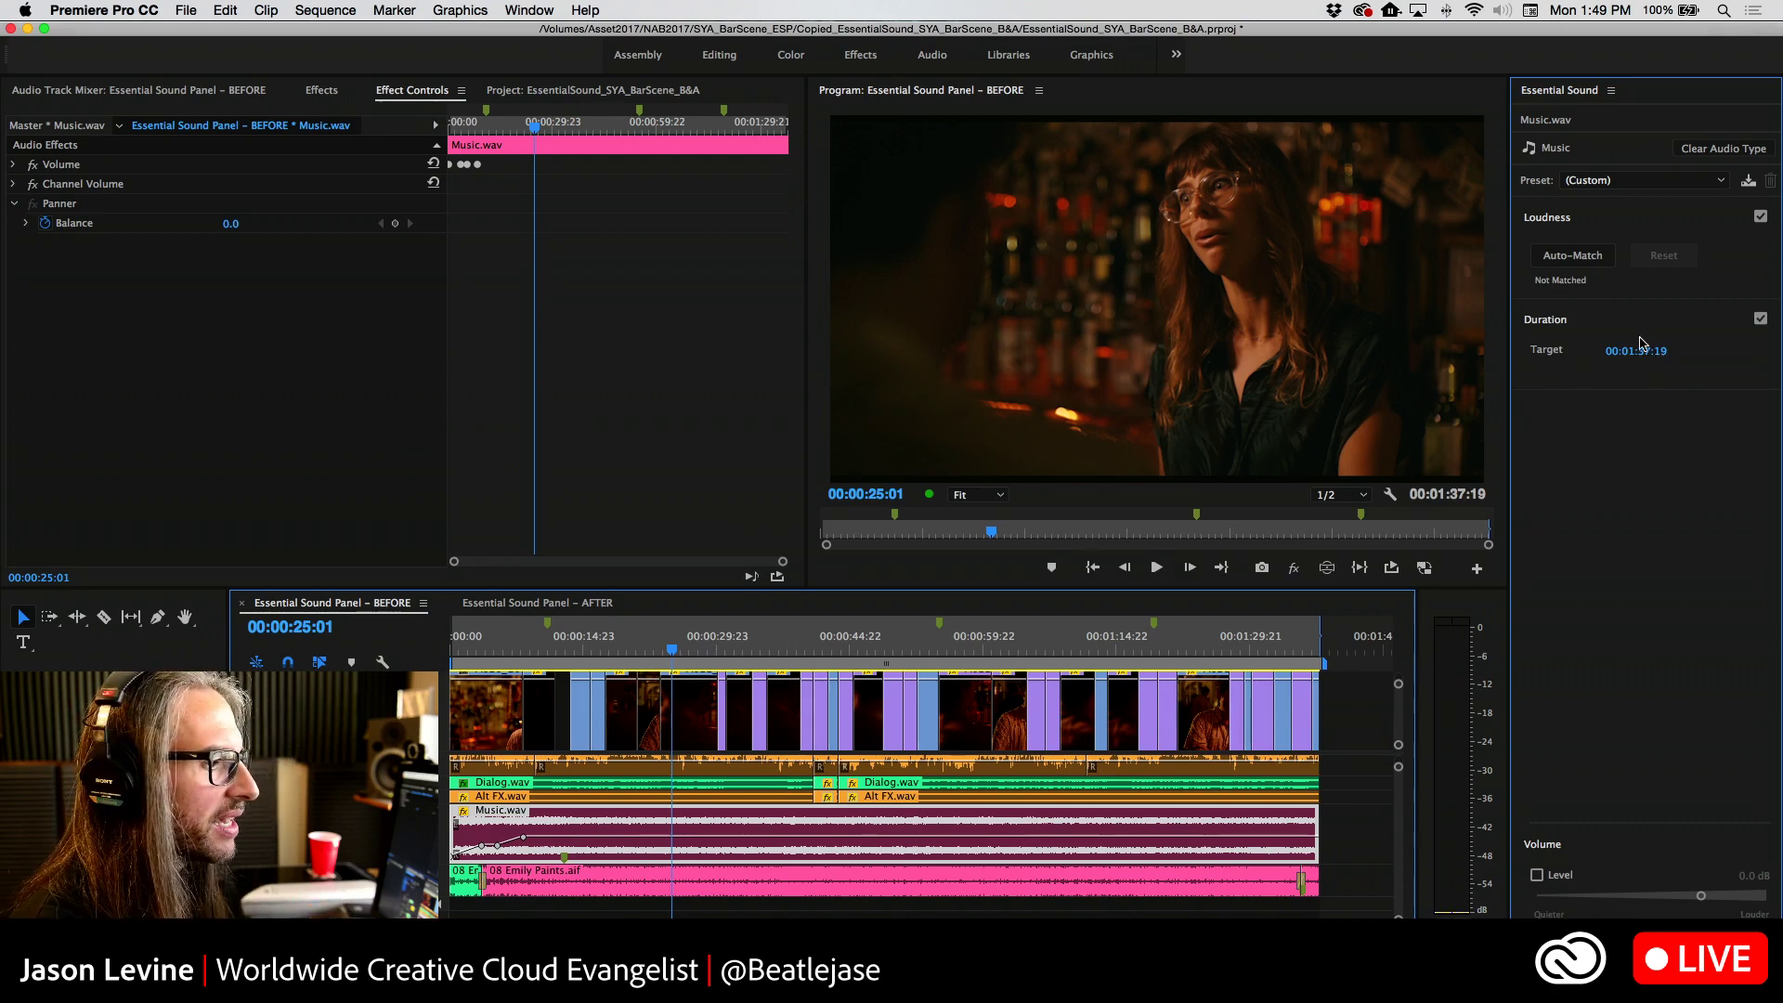
click(1660, 353)
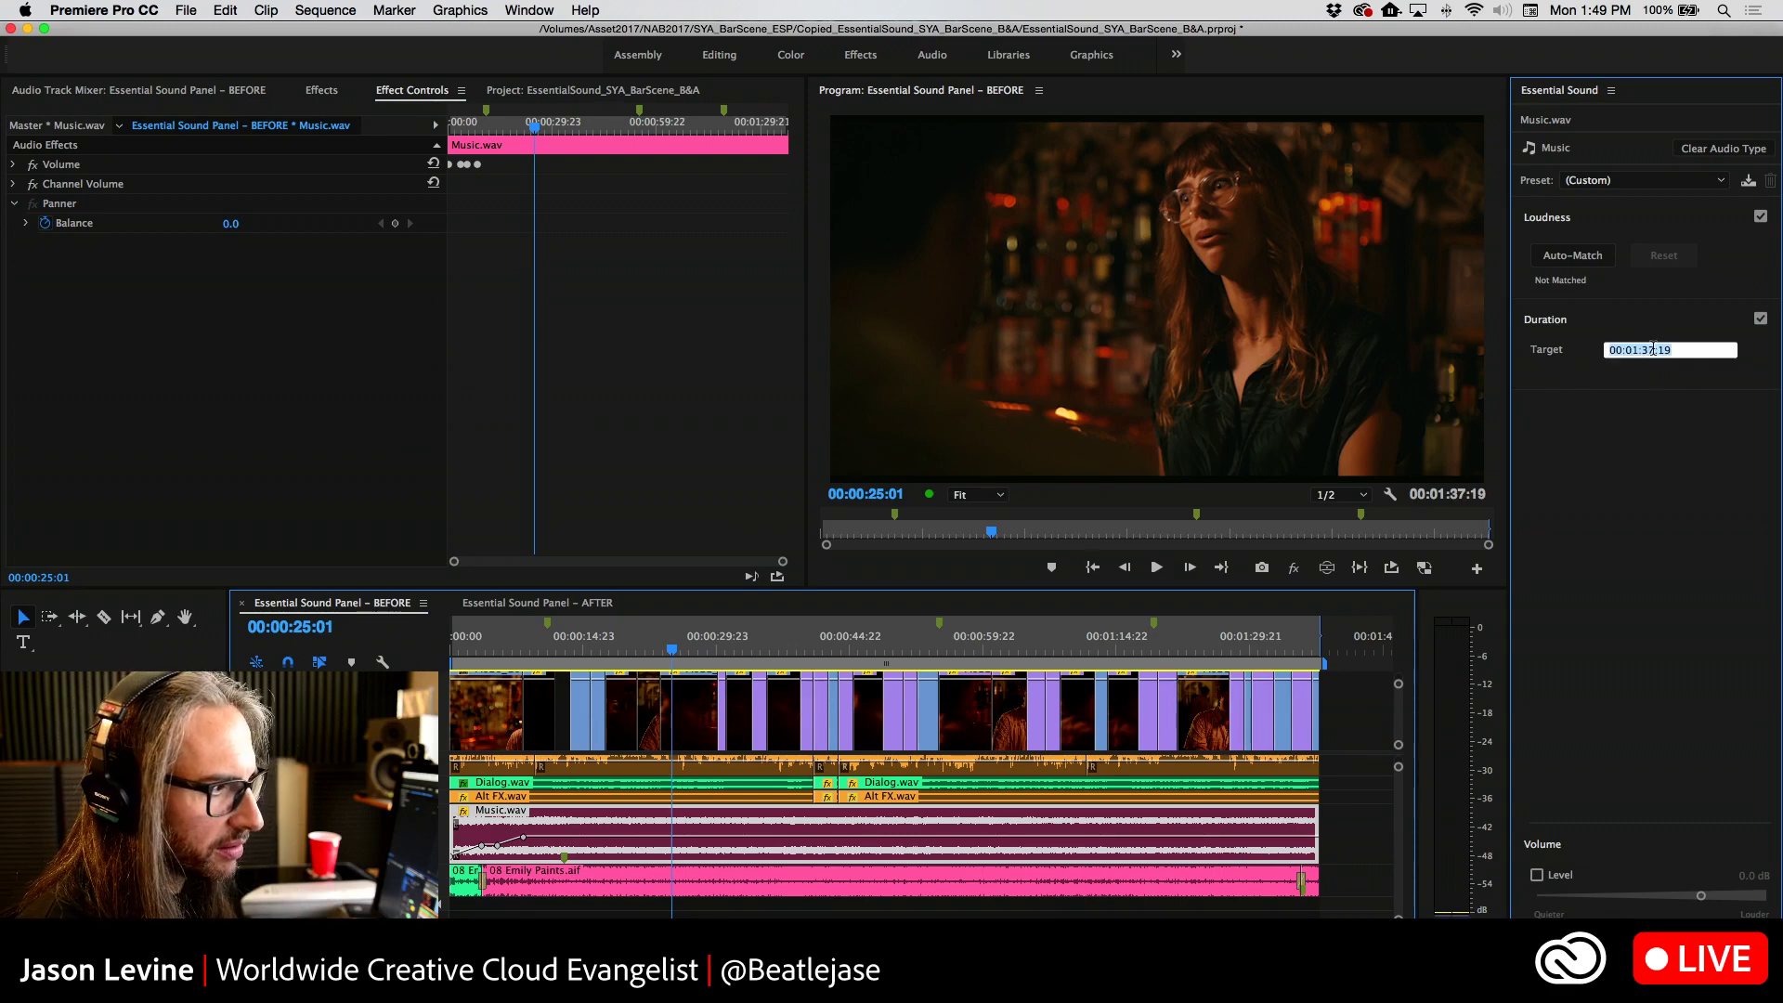
click(1648, 353)
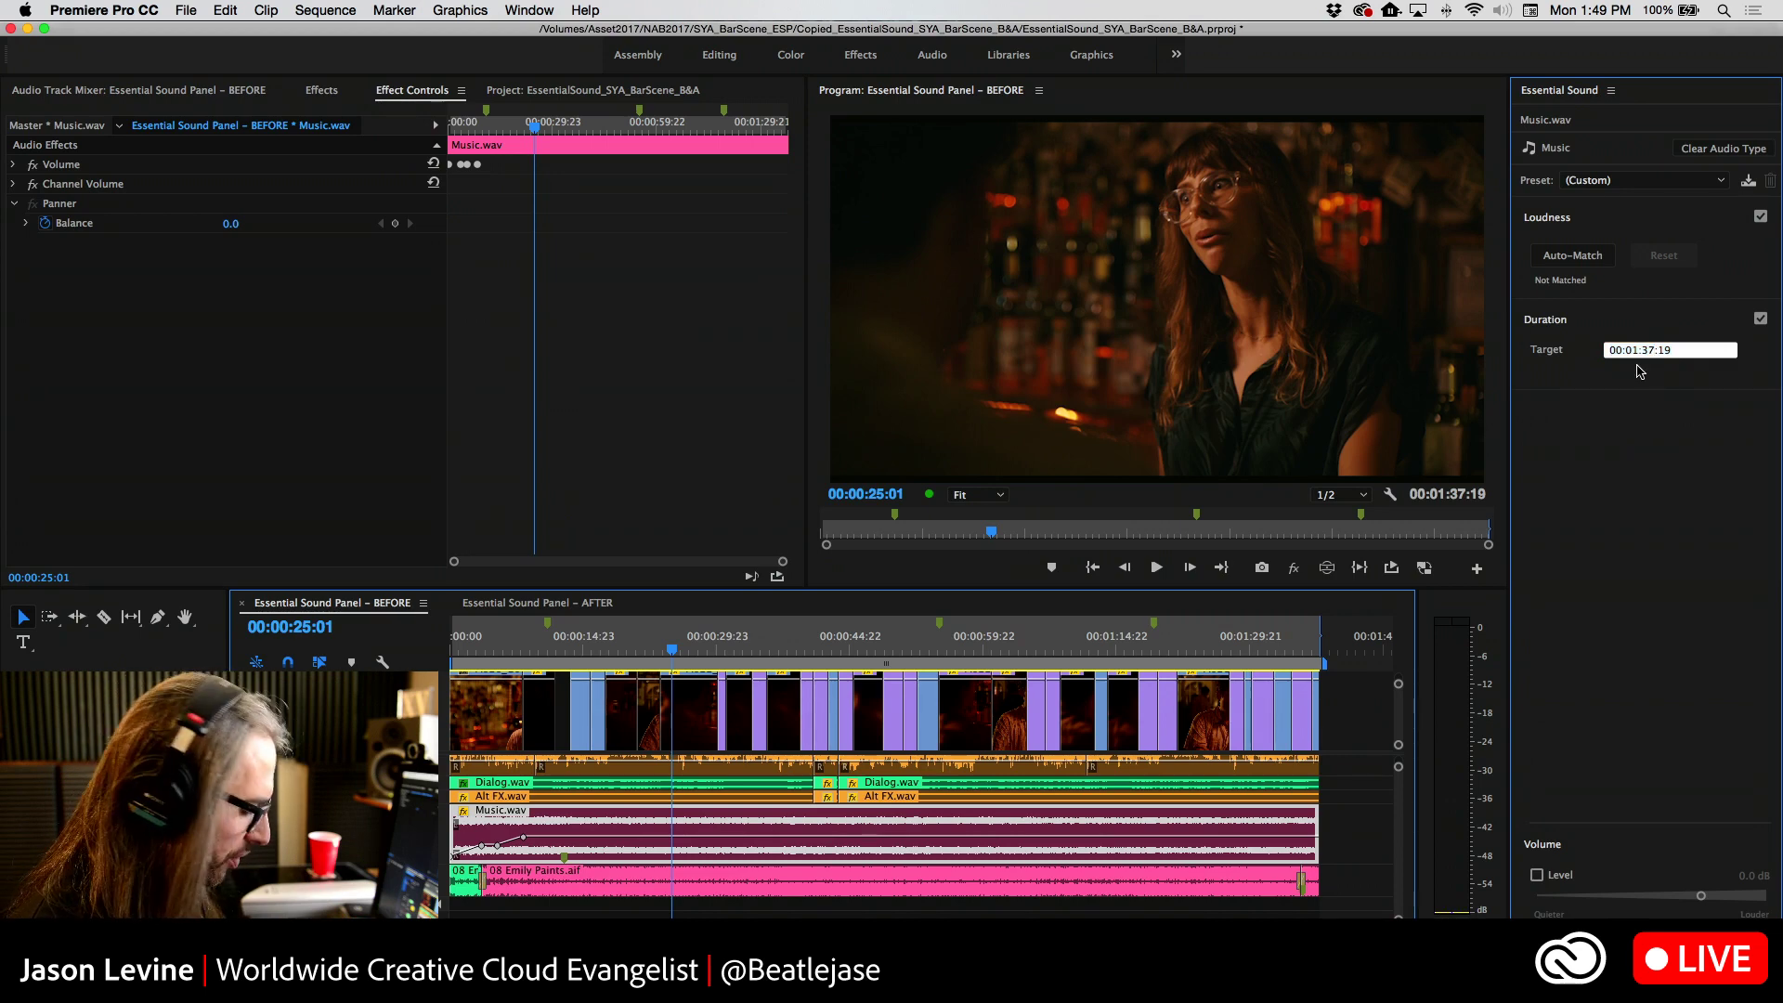
key(BackSpace)
text(0)
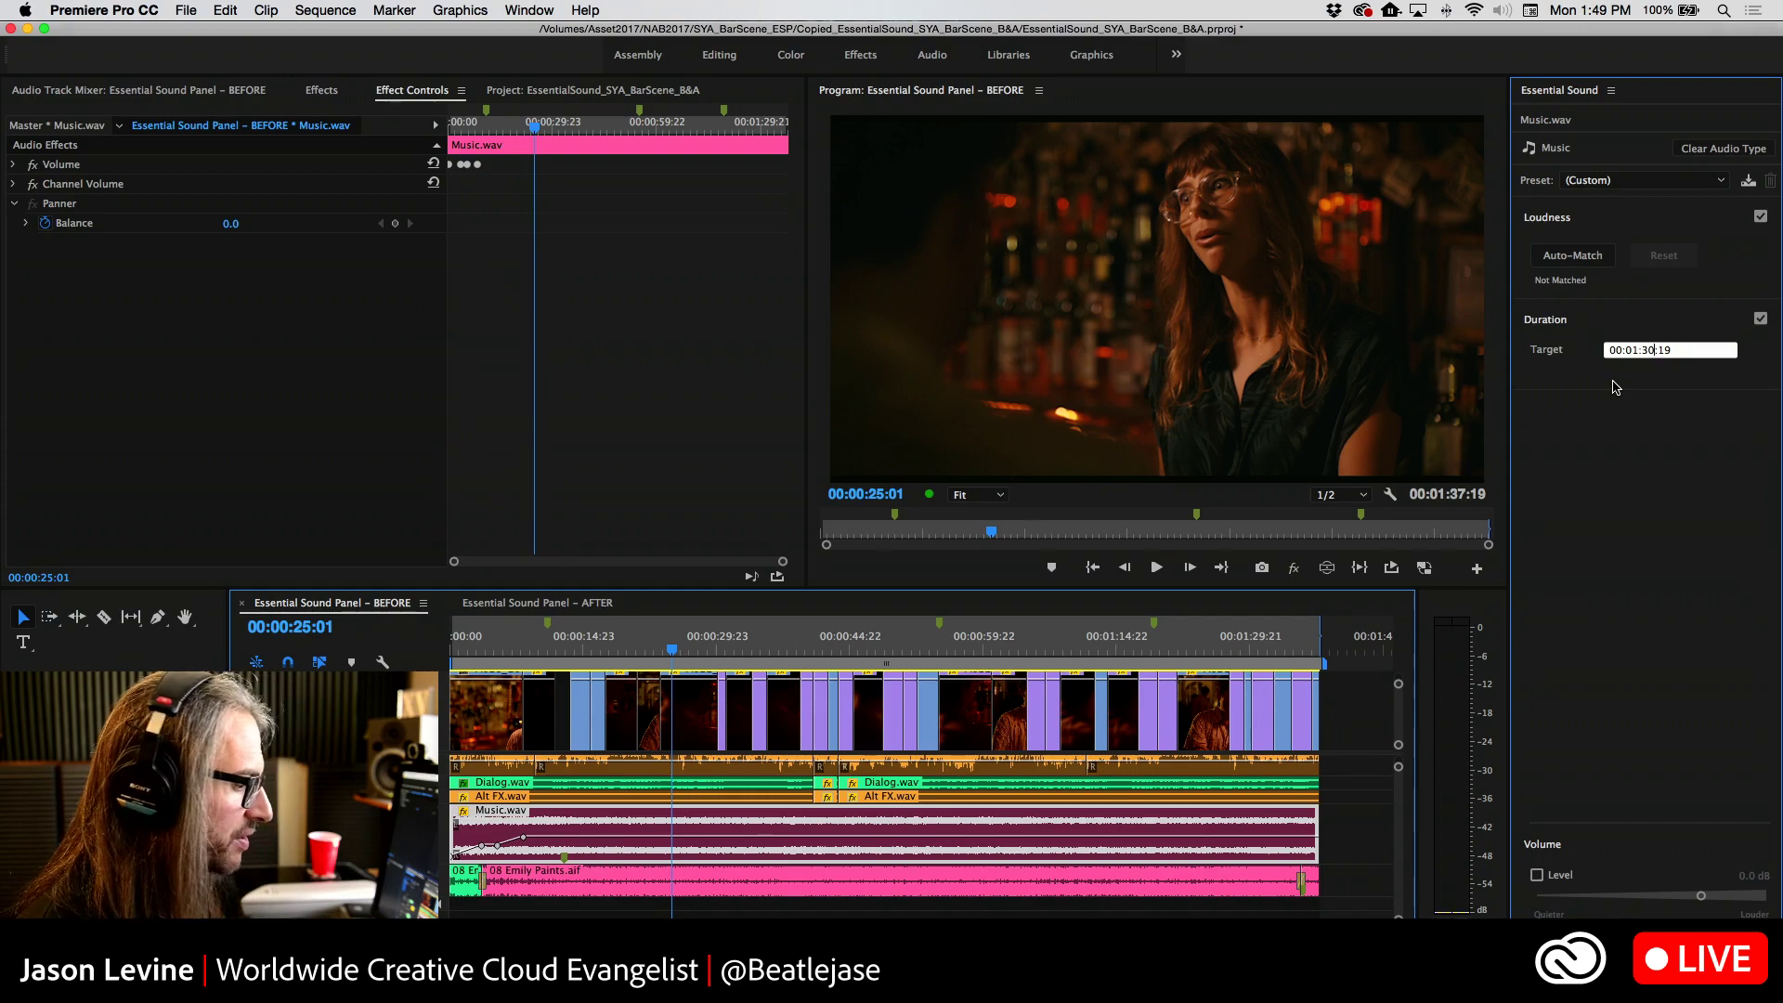
key(Return)
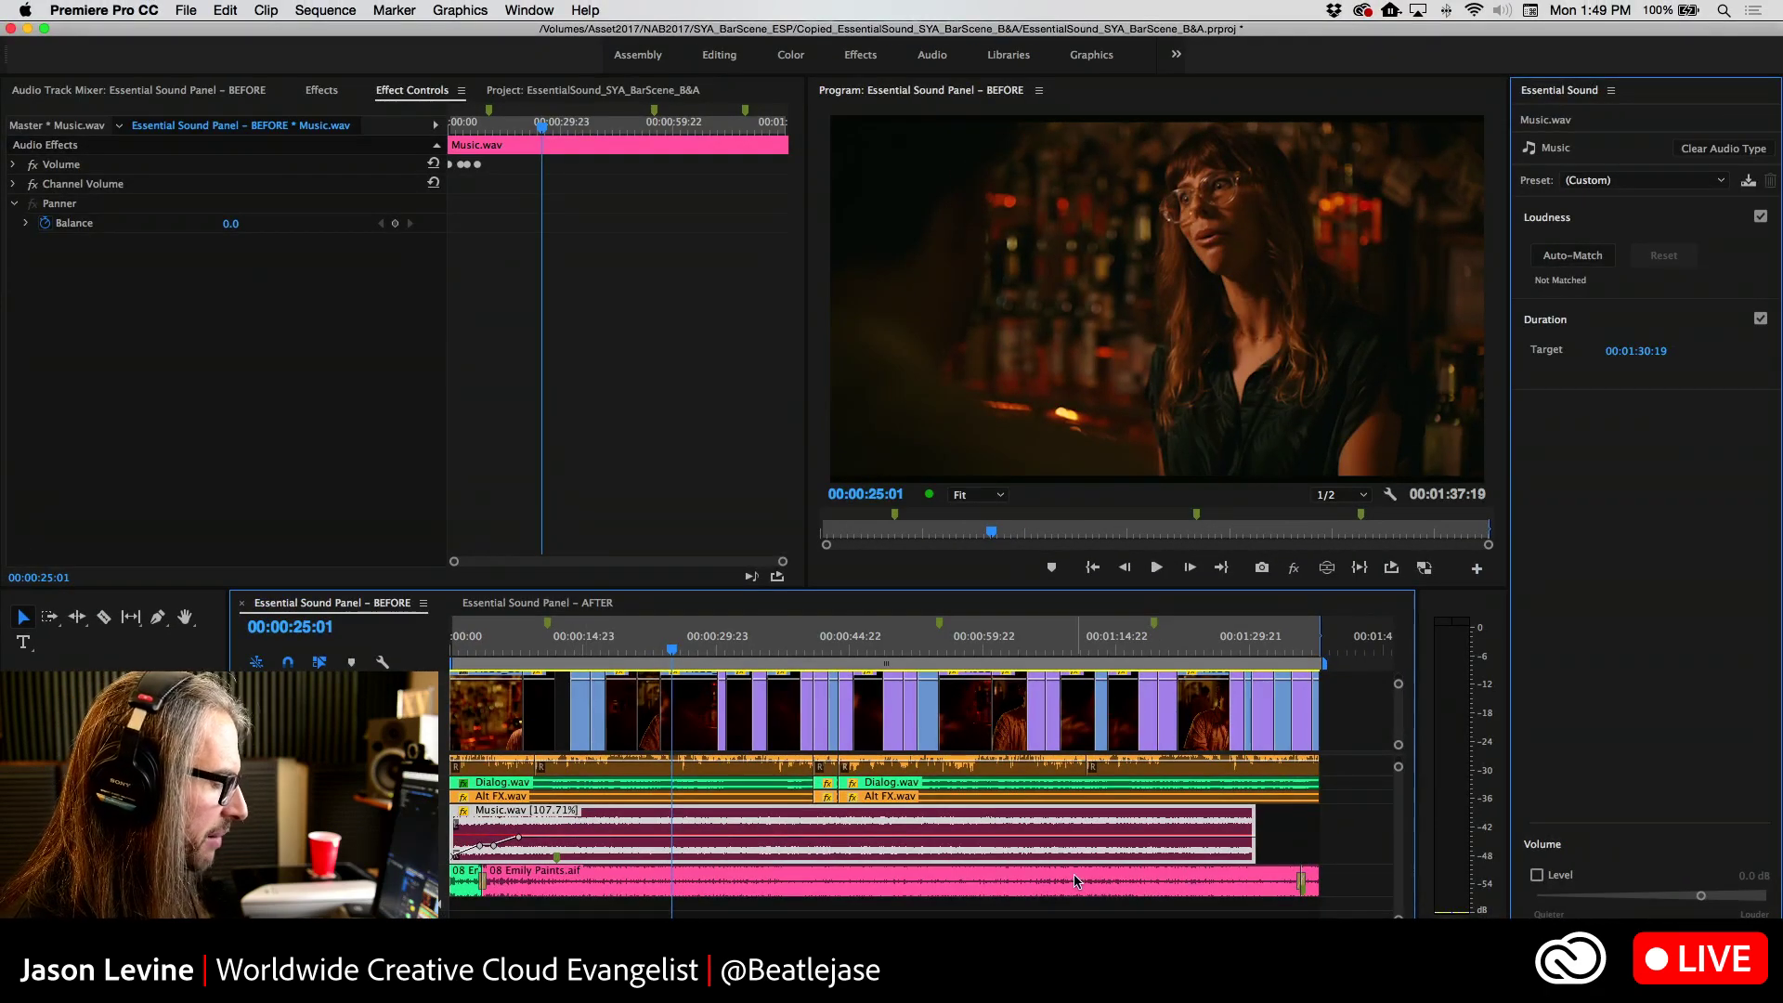
Play the sequence from 00:00:25:01 to about 00:00:31:23 to hear the shortened music
click(669, 656)
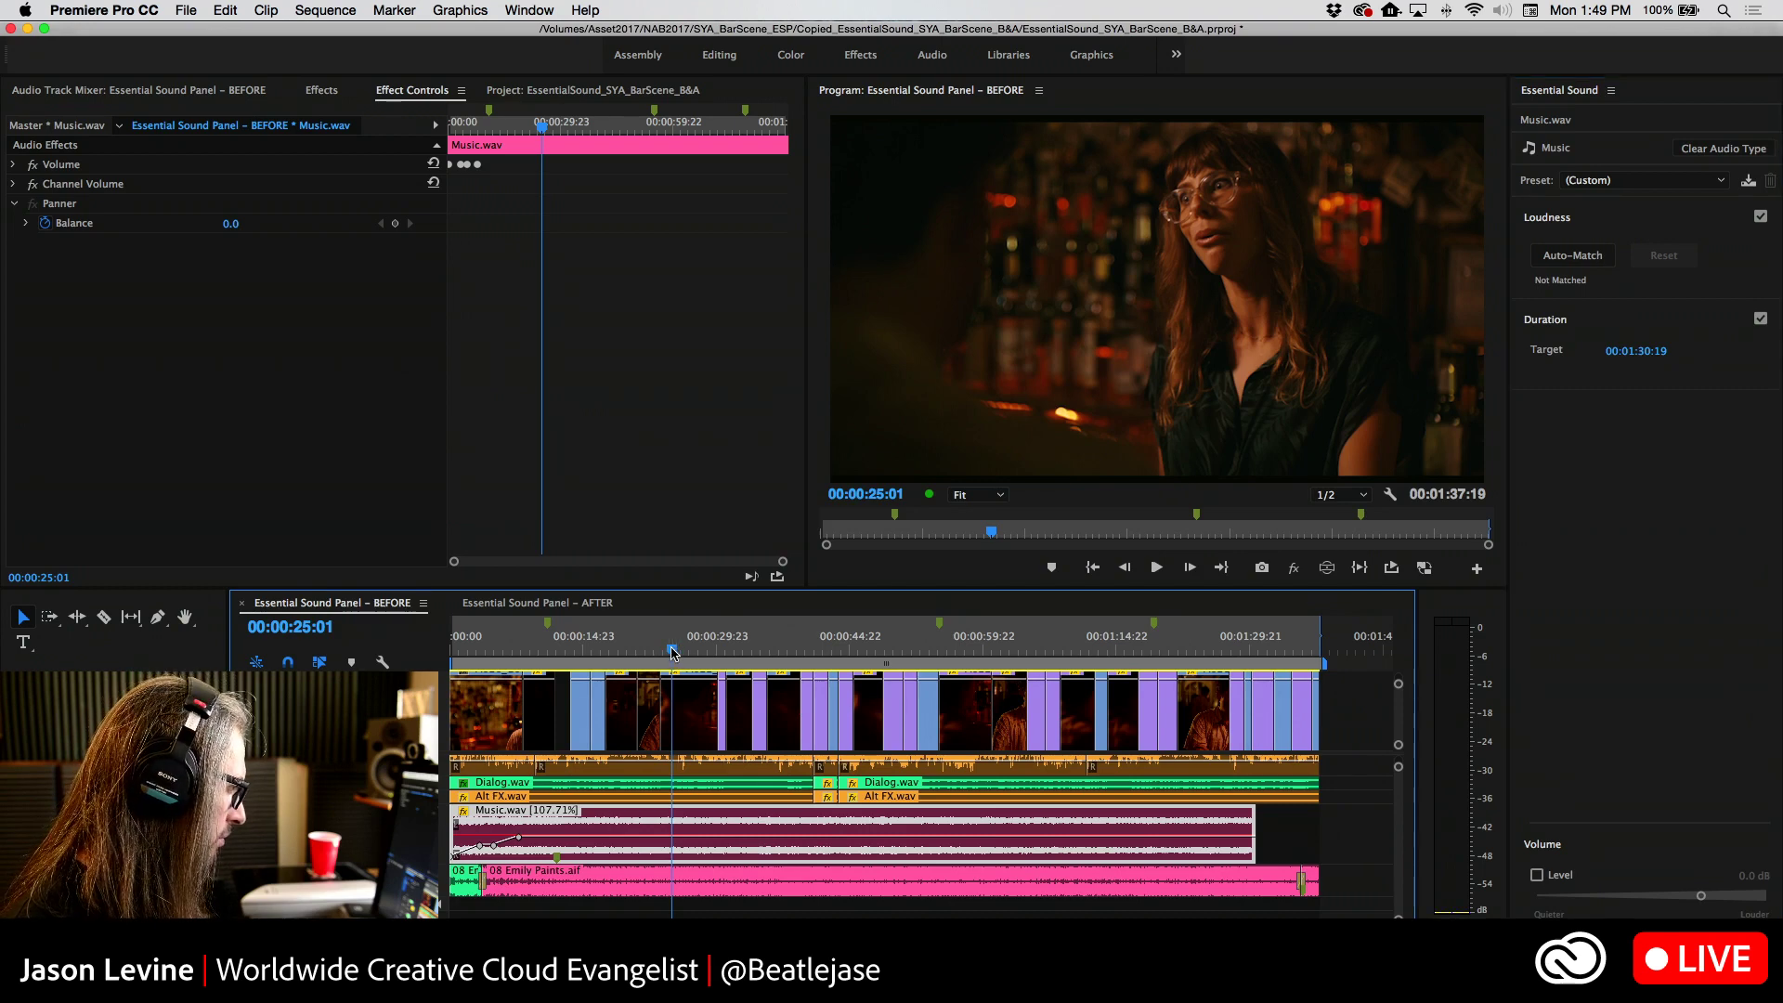
key(Return)
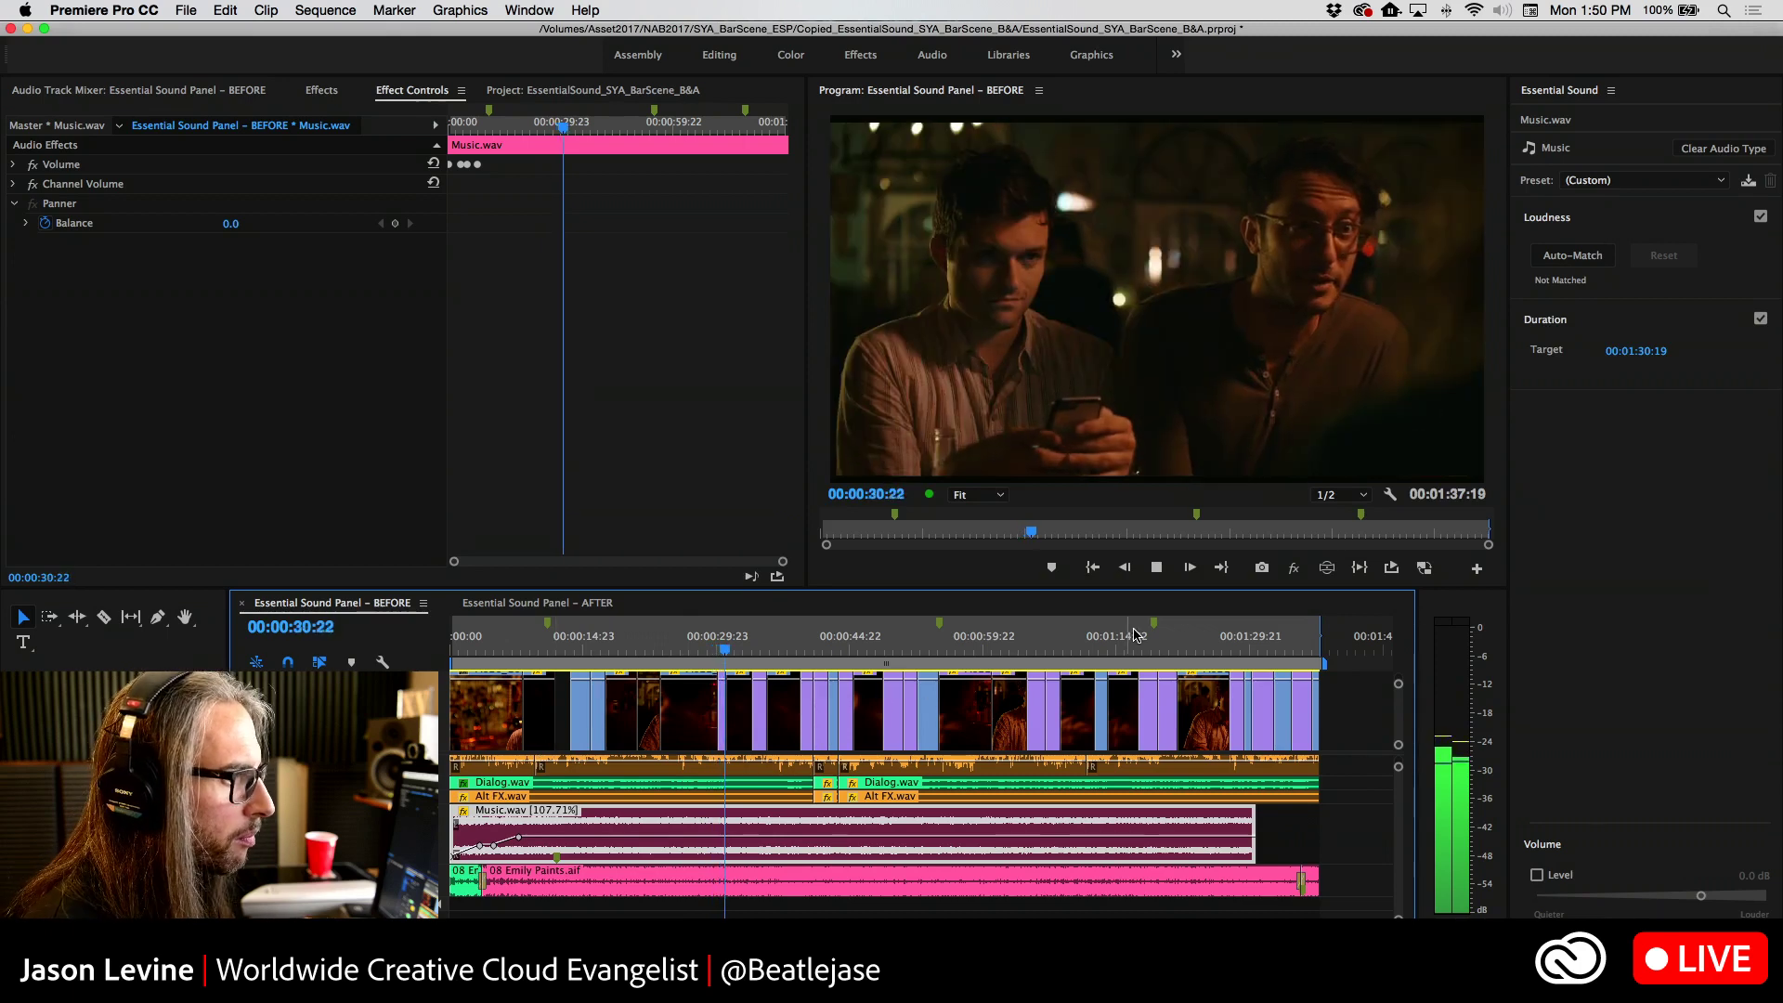
key(space)
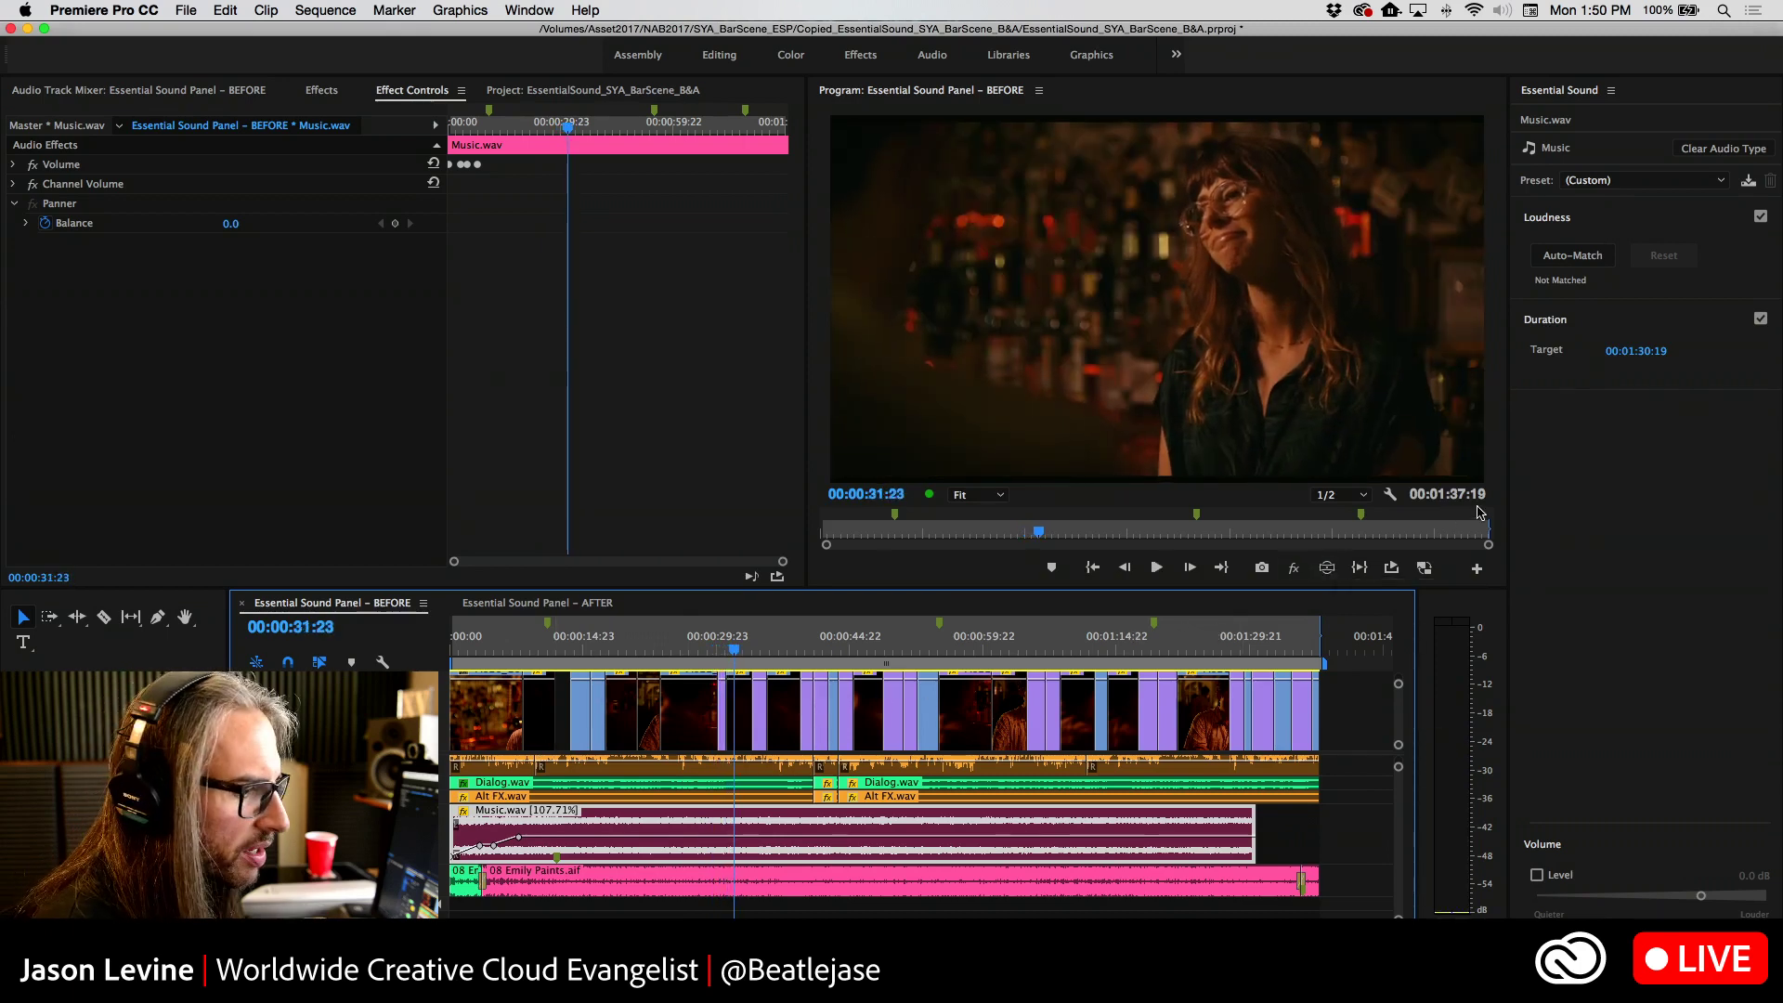
Enable the volume Level for Music.wav and set it to 3.0 dB
click(1538, 877)
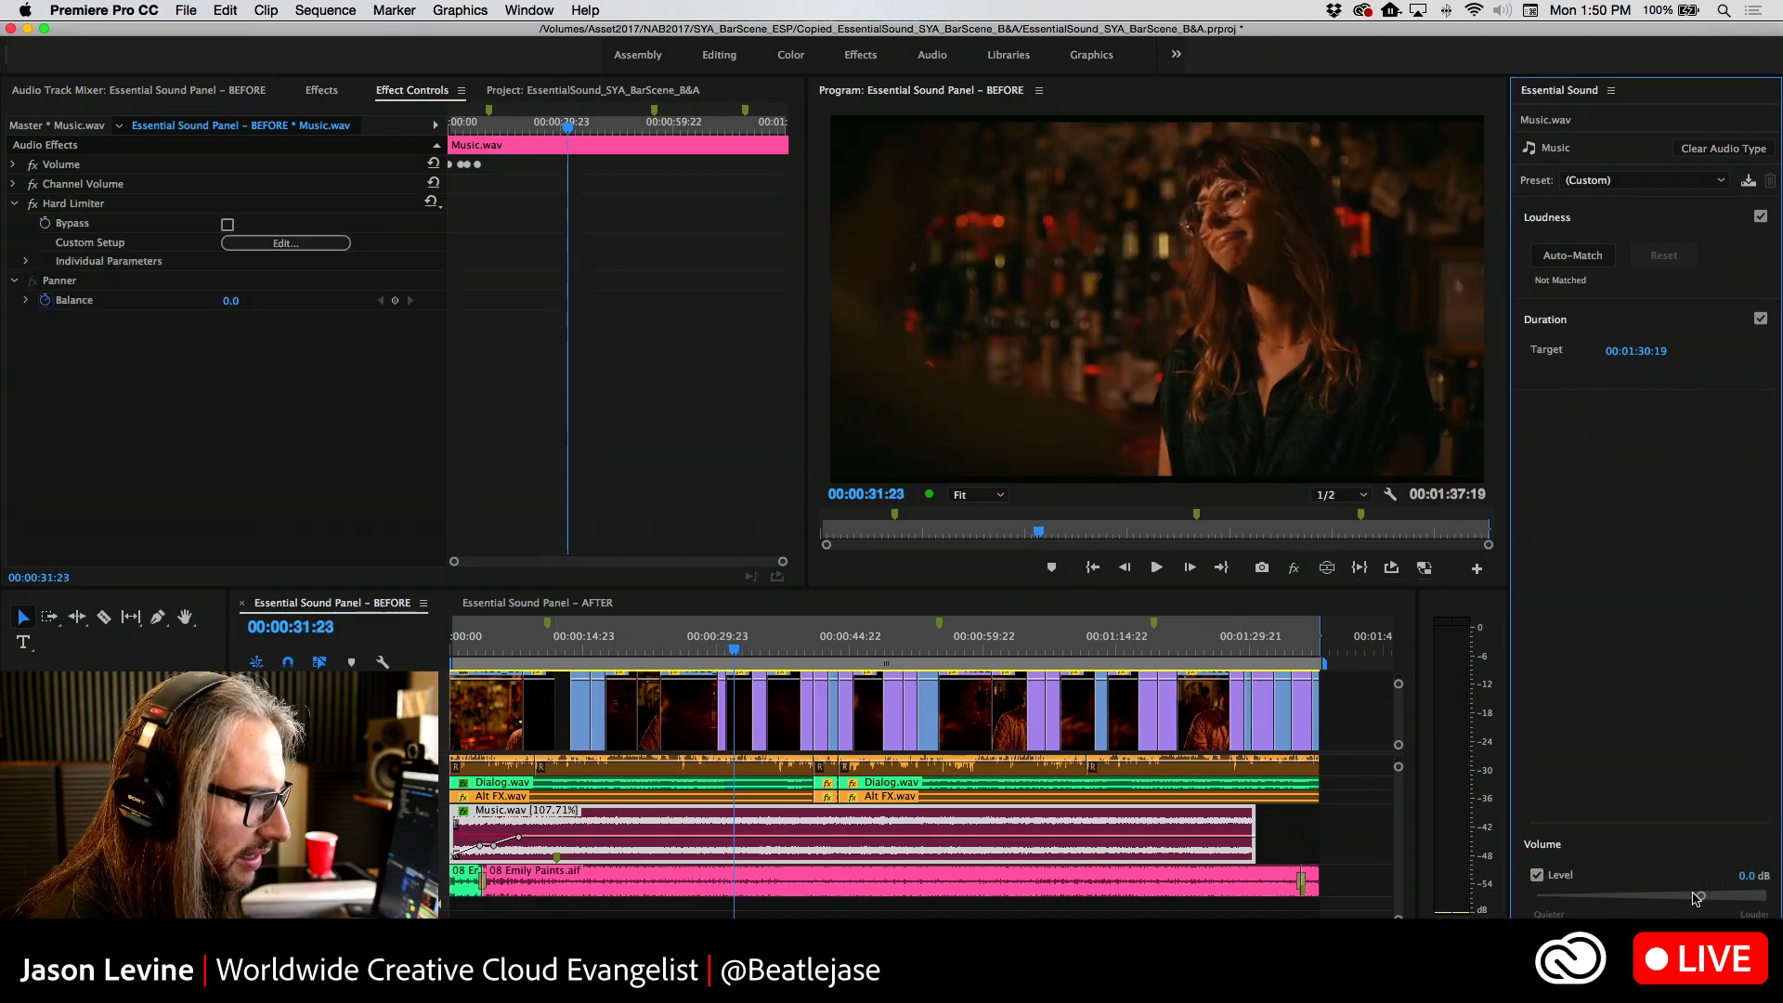
drag(1700, 896, 1711, 899)
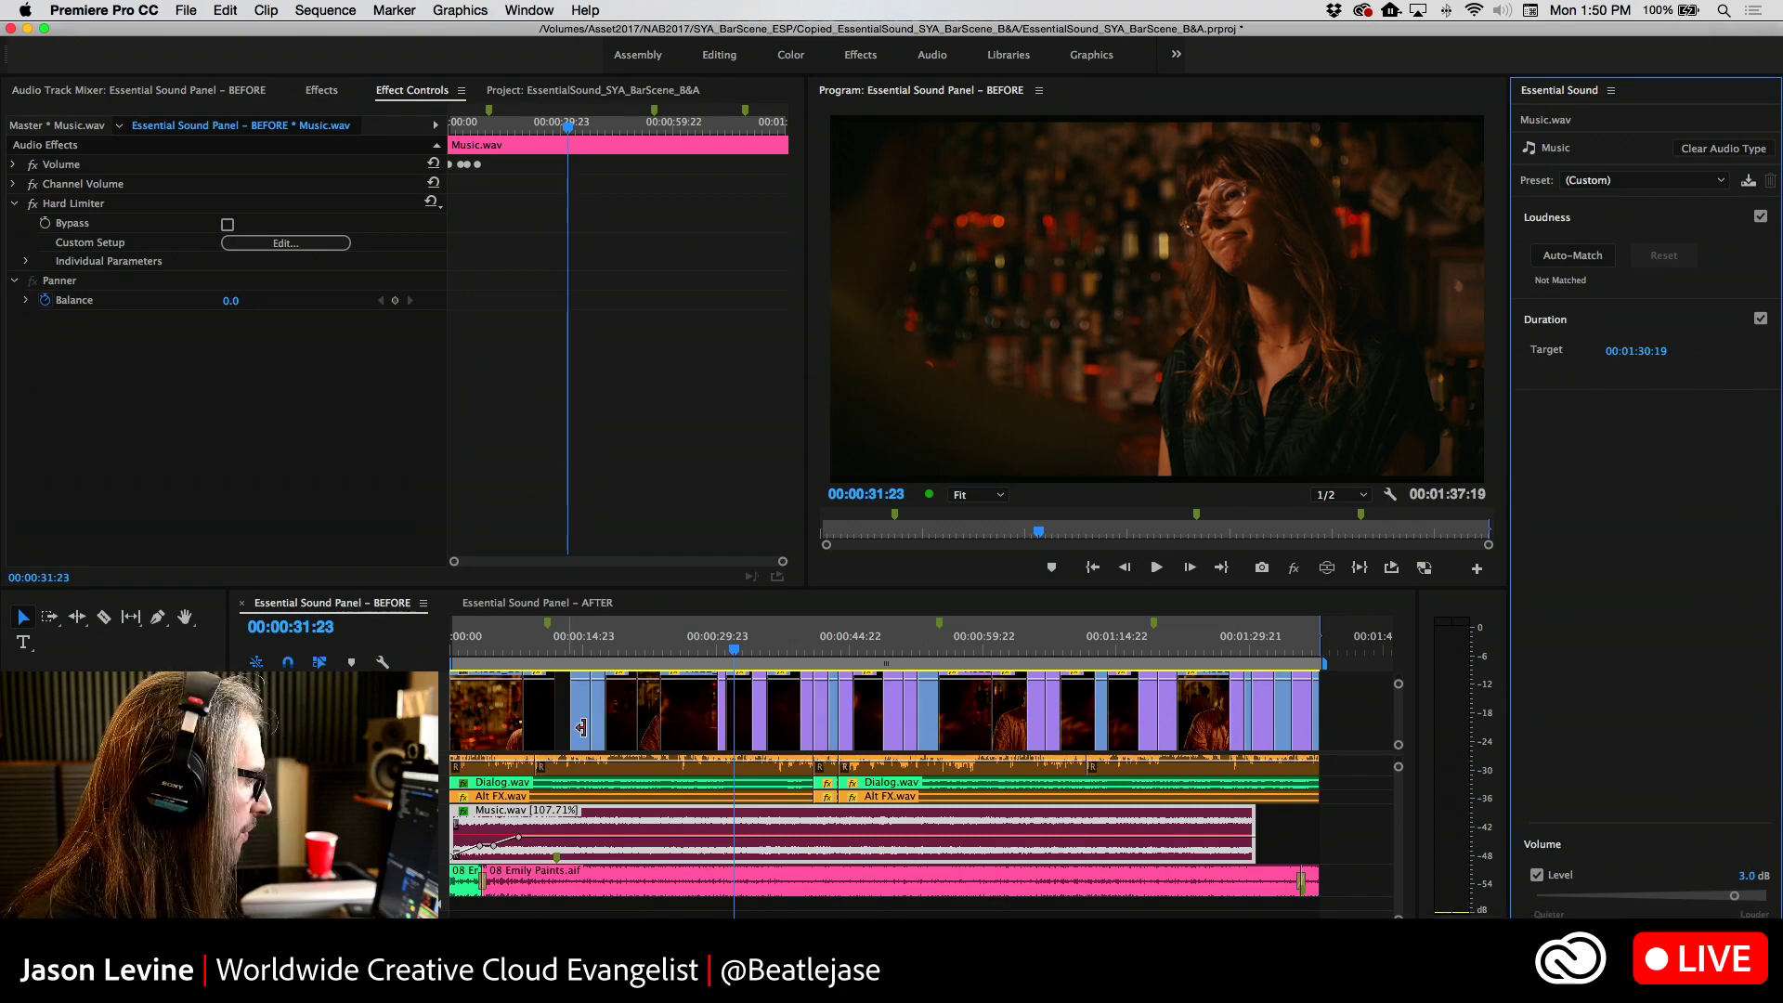
Play on to about 00:00:41:11, switching Music.wav's Duration section off and back on to compare the sound
click(580, 728)
key(Left)
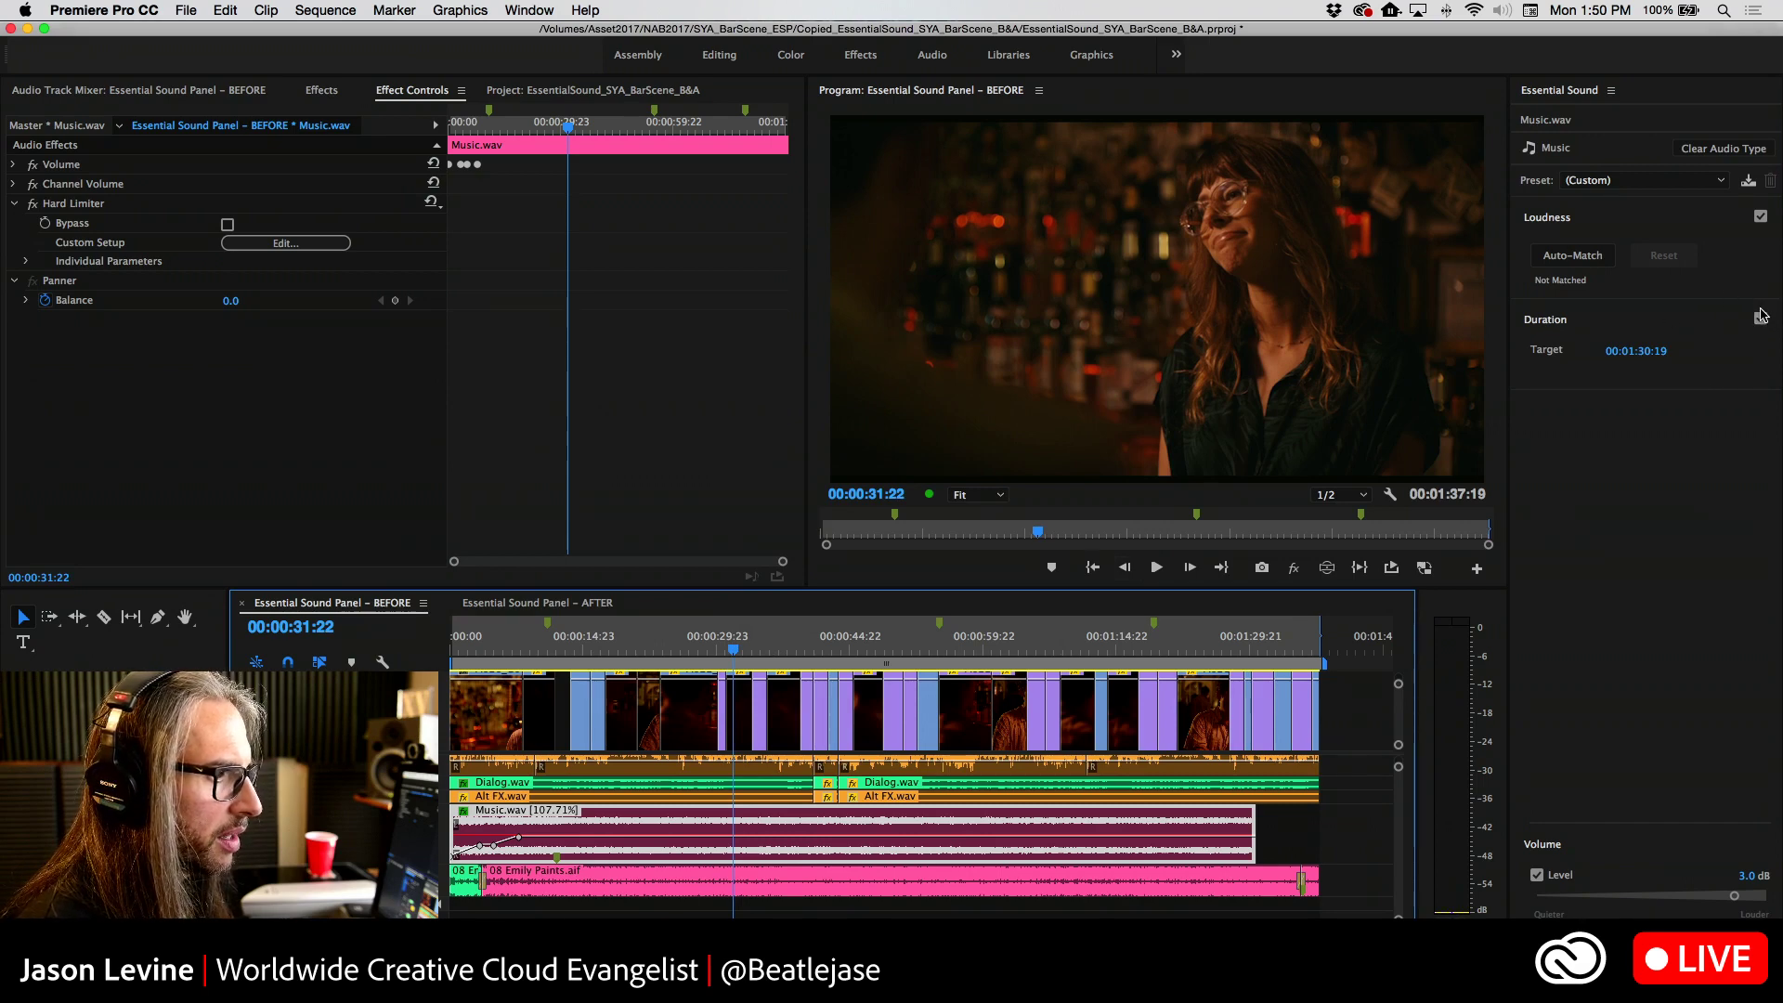
click(1761, 318)
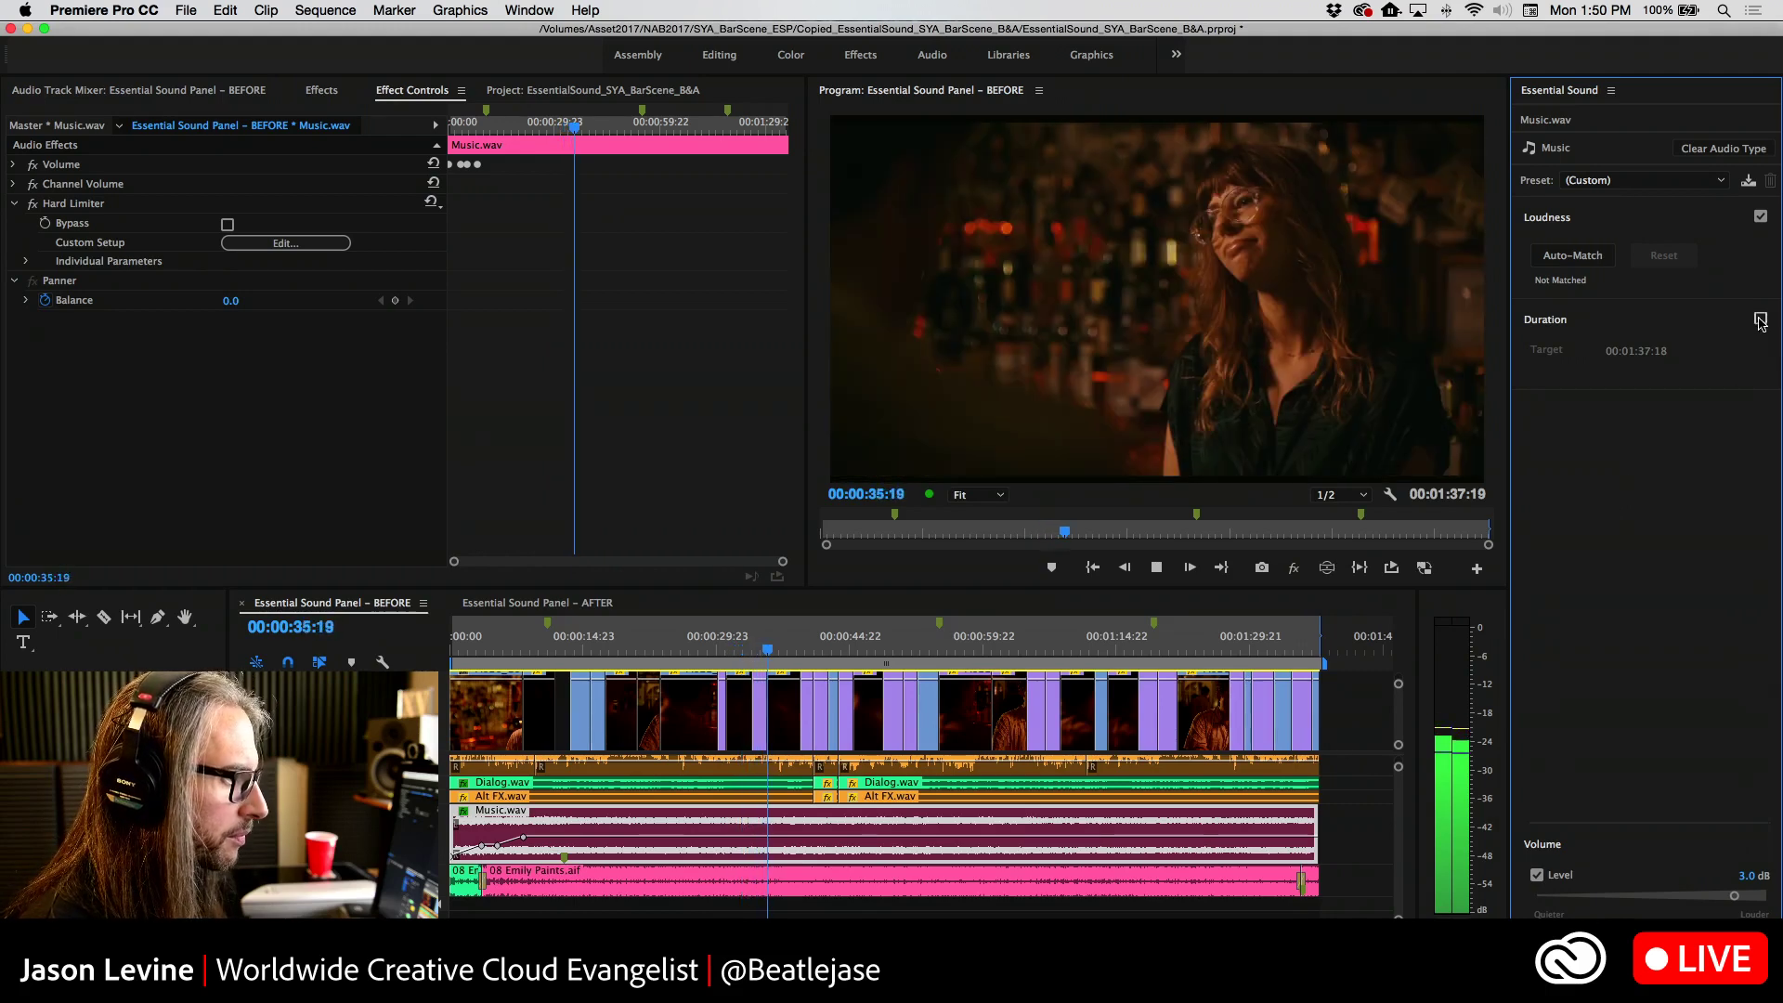
click(1761, 318)
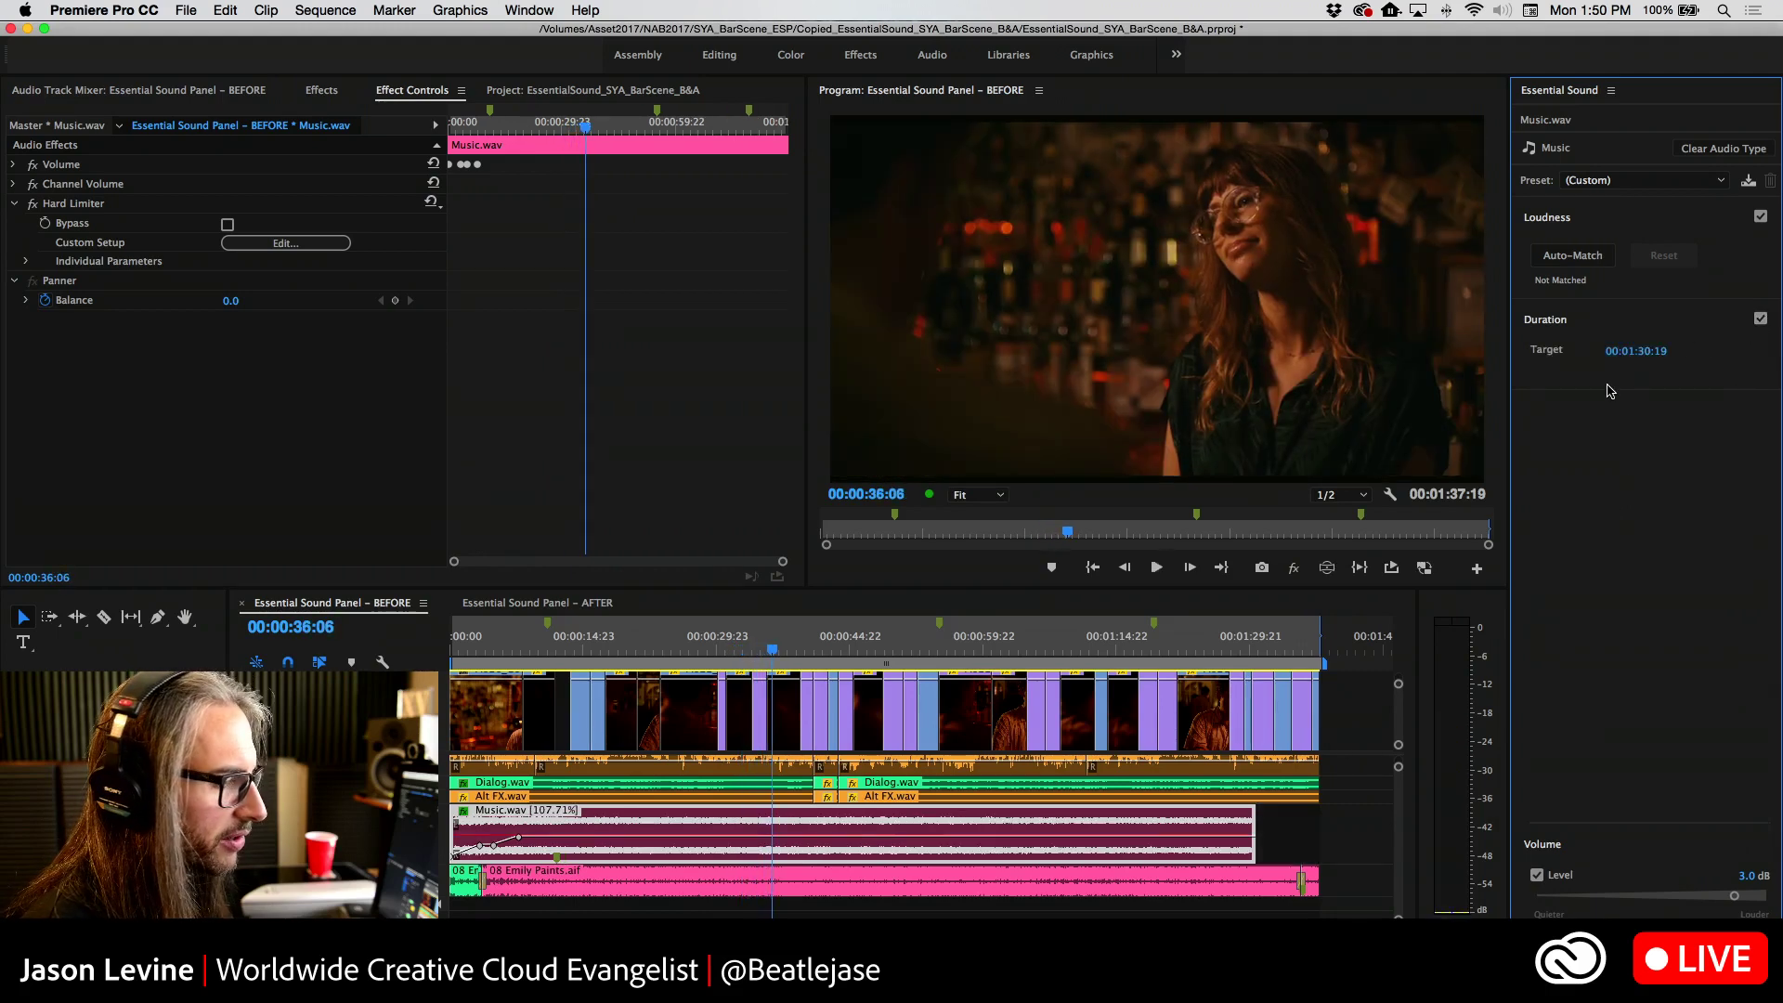
key(space)
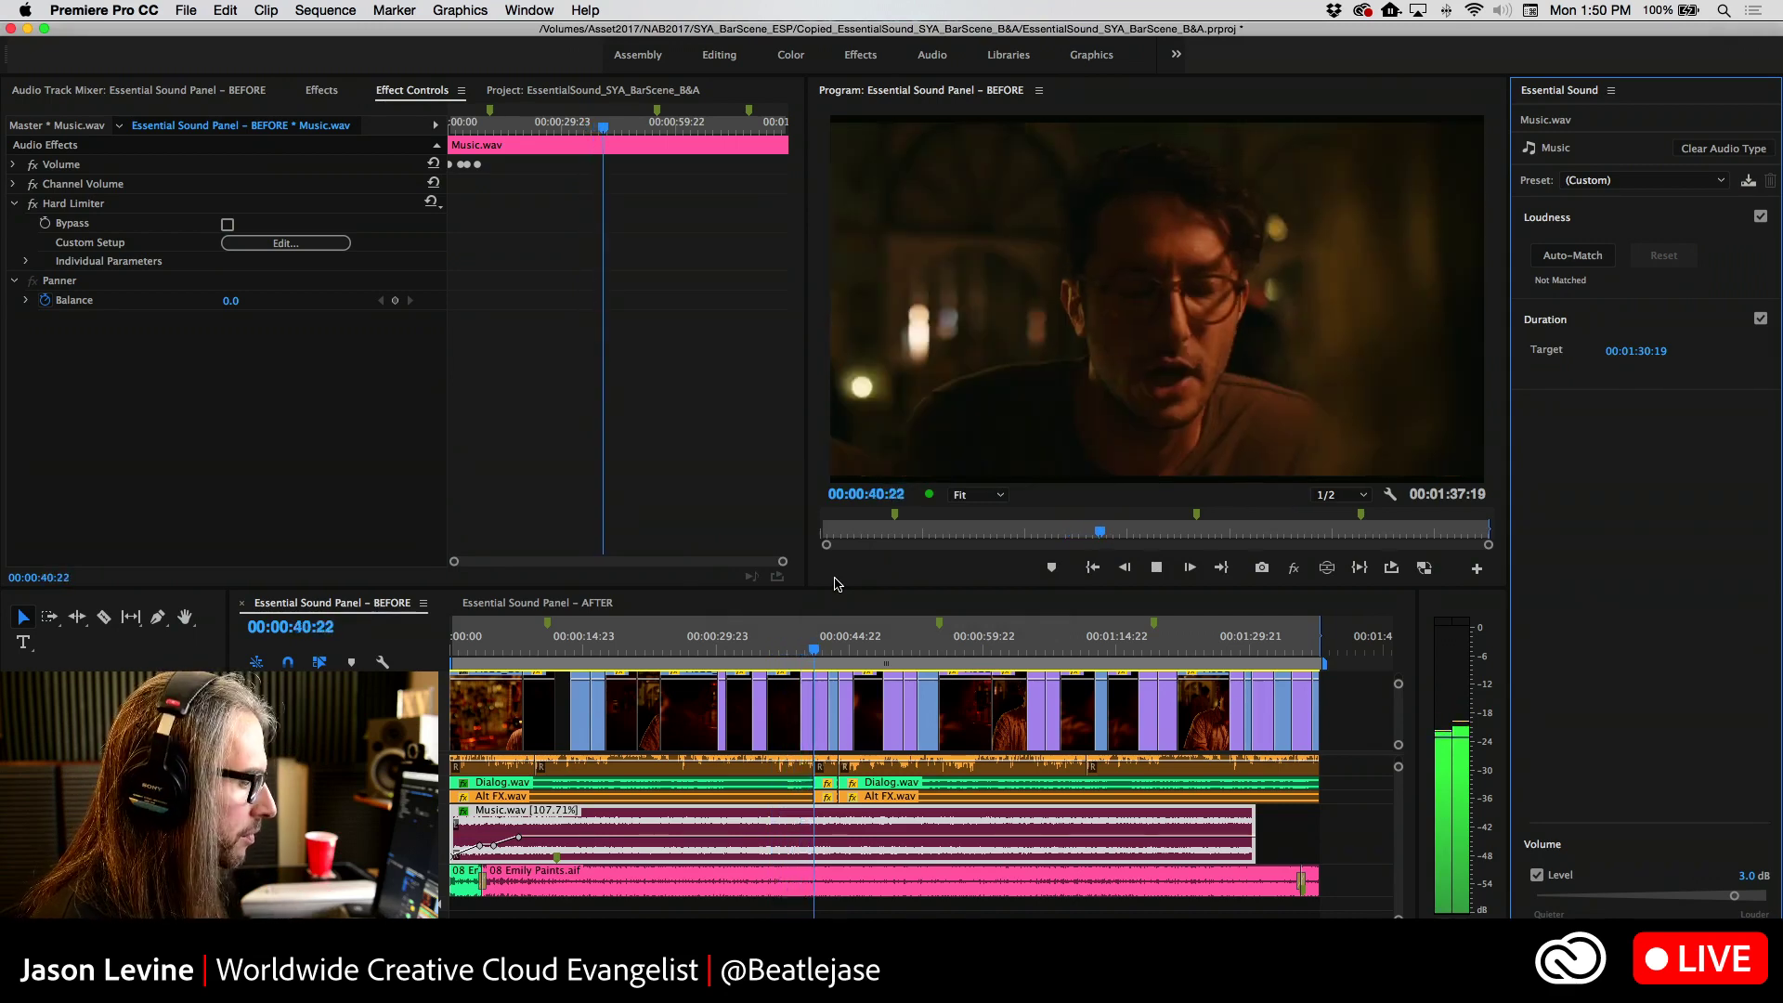
key(space)
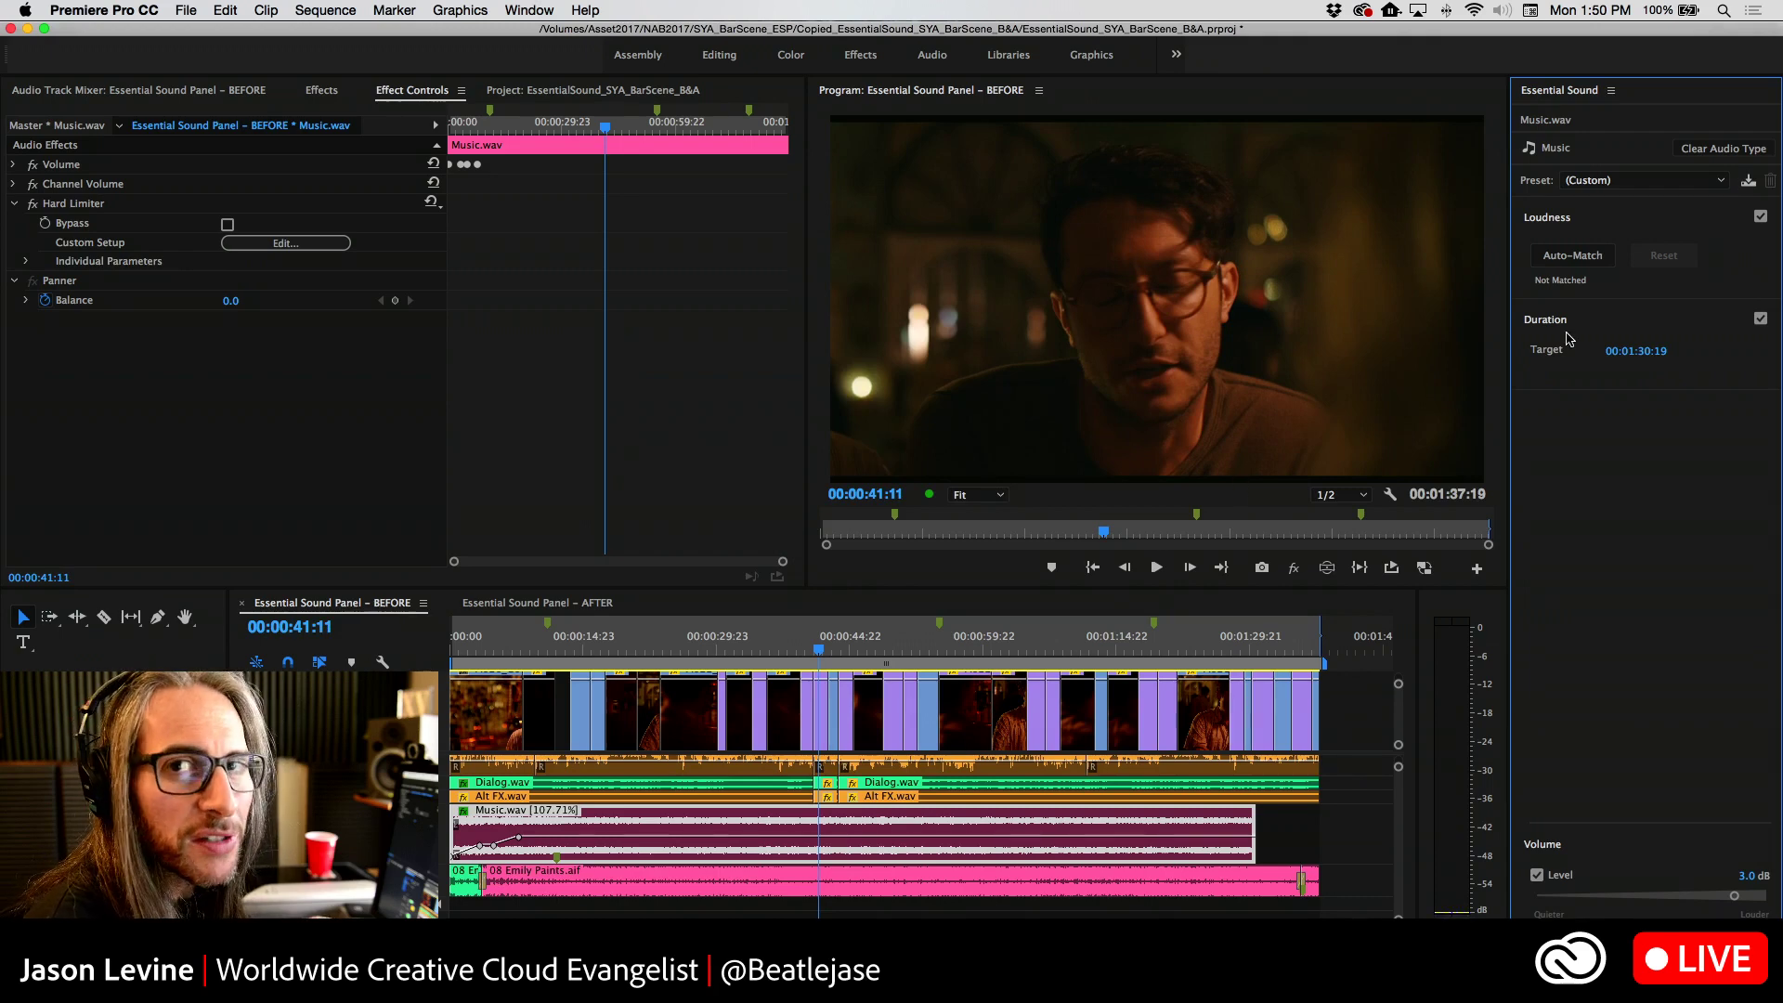
Change the minutes of Music.wav's target duration to 02, stretching it to about 2 minutes 30 seconds, and play the sequence
click(1646, 352)
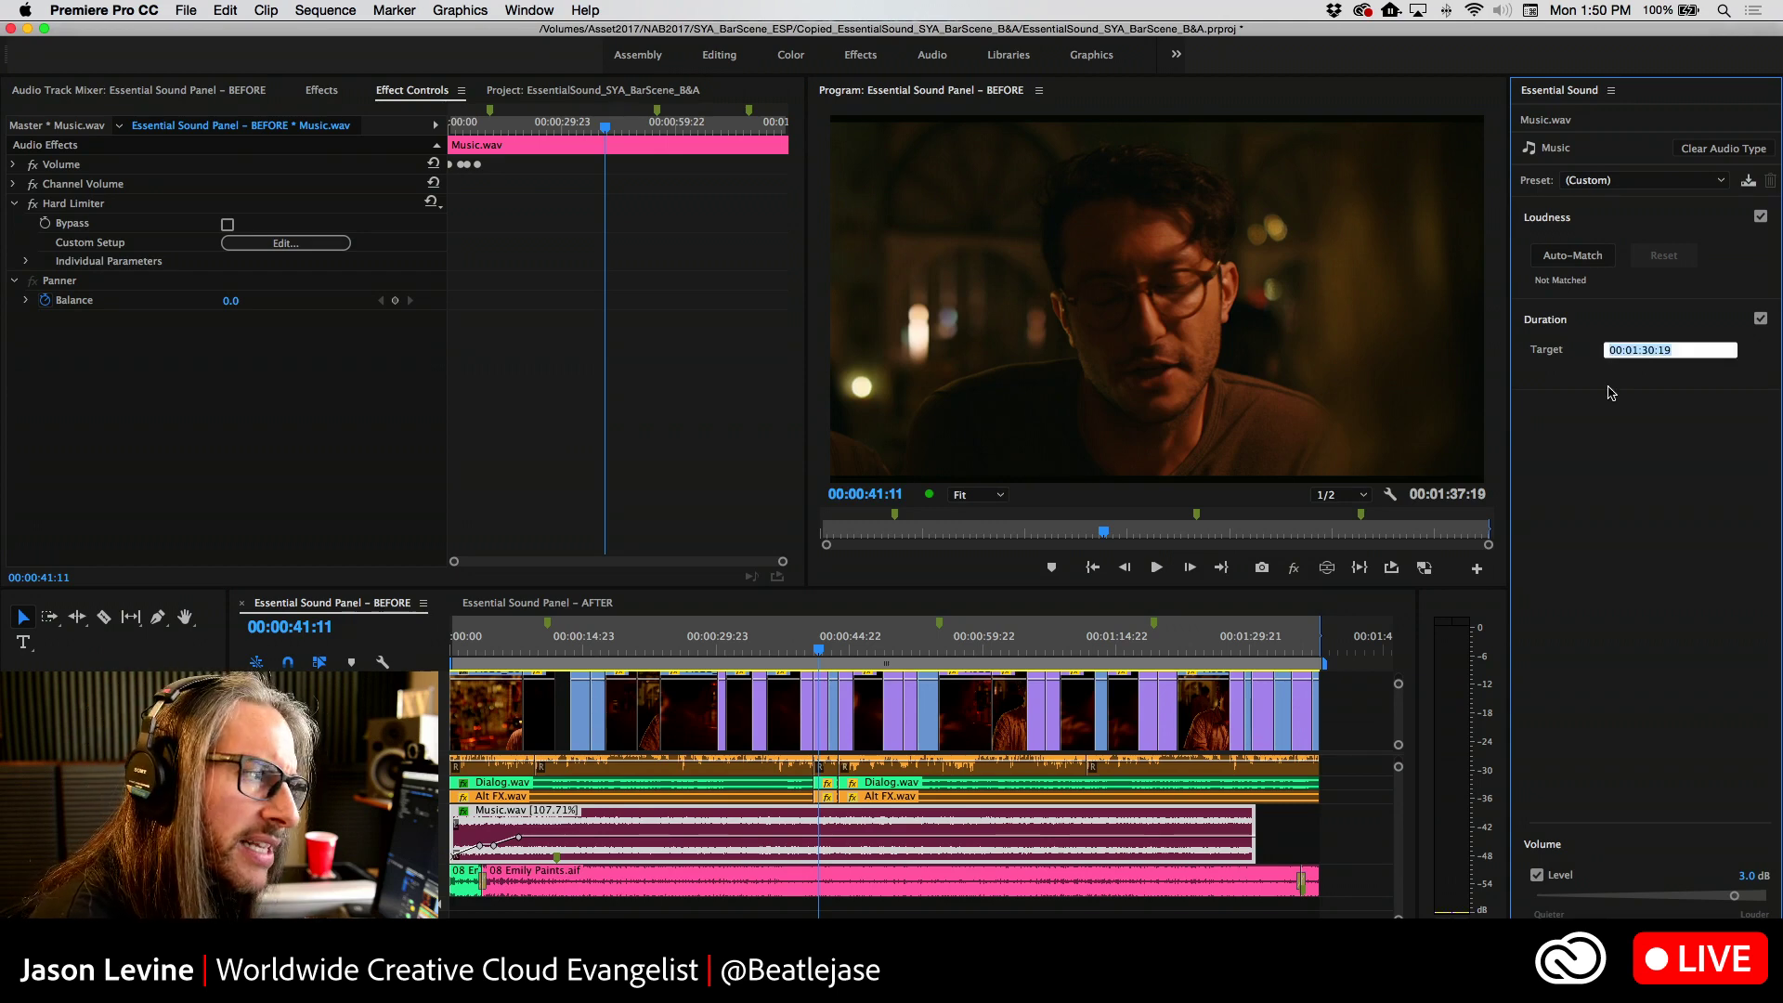
click(1636, 350)
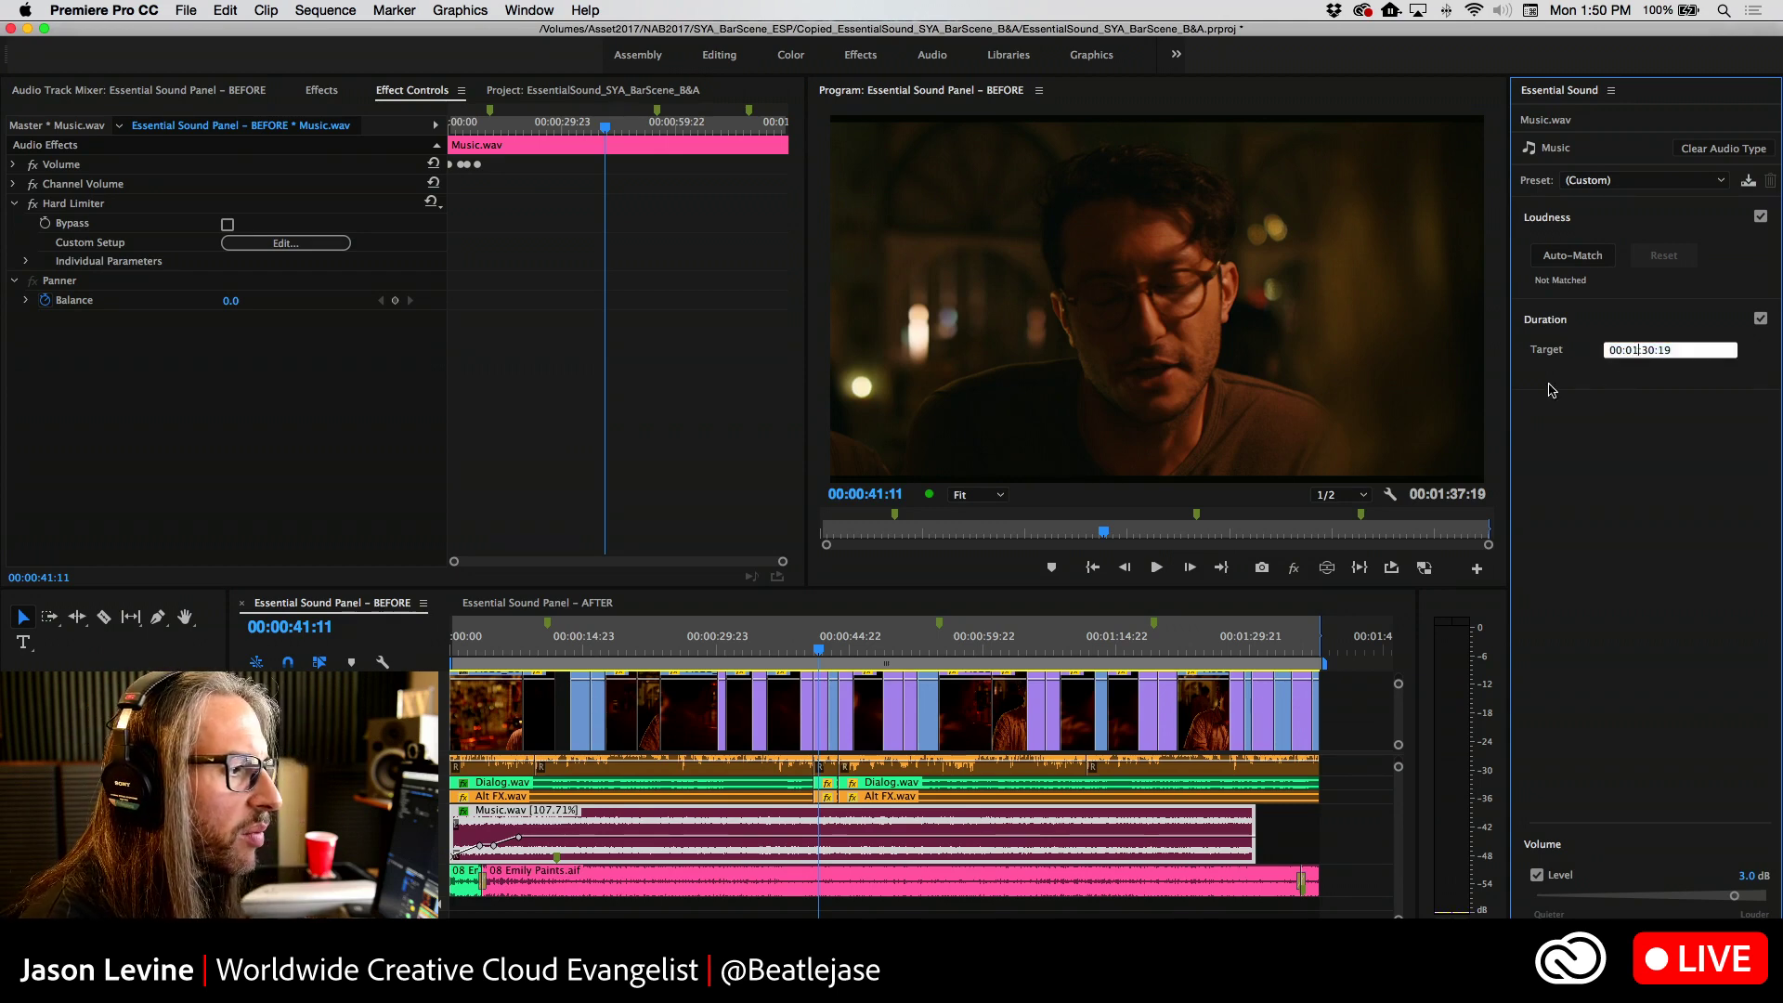
key(BackSpace)
text(2)
key(Return)
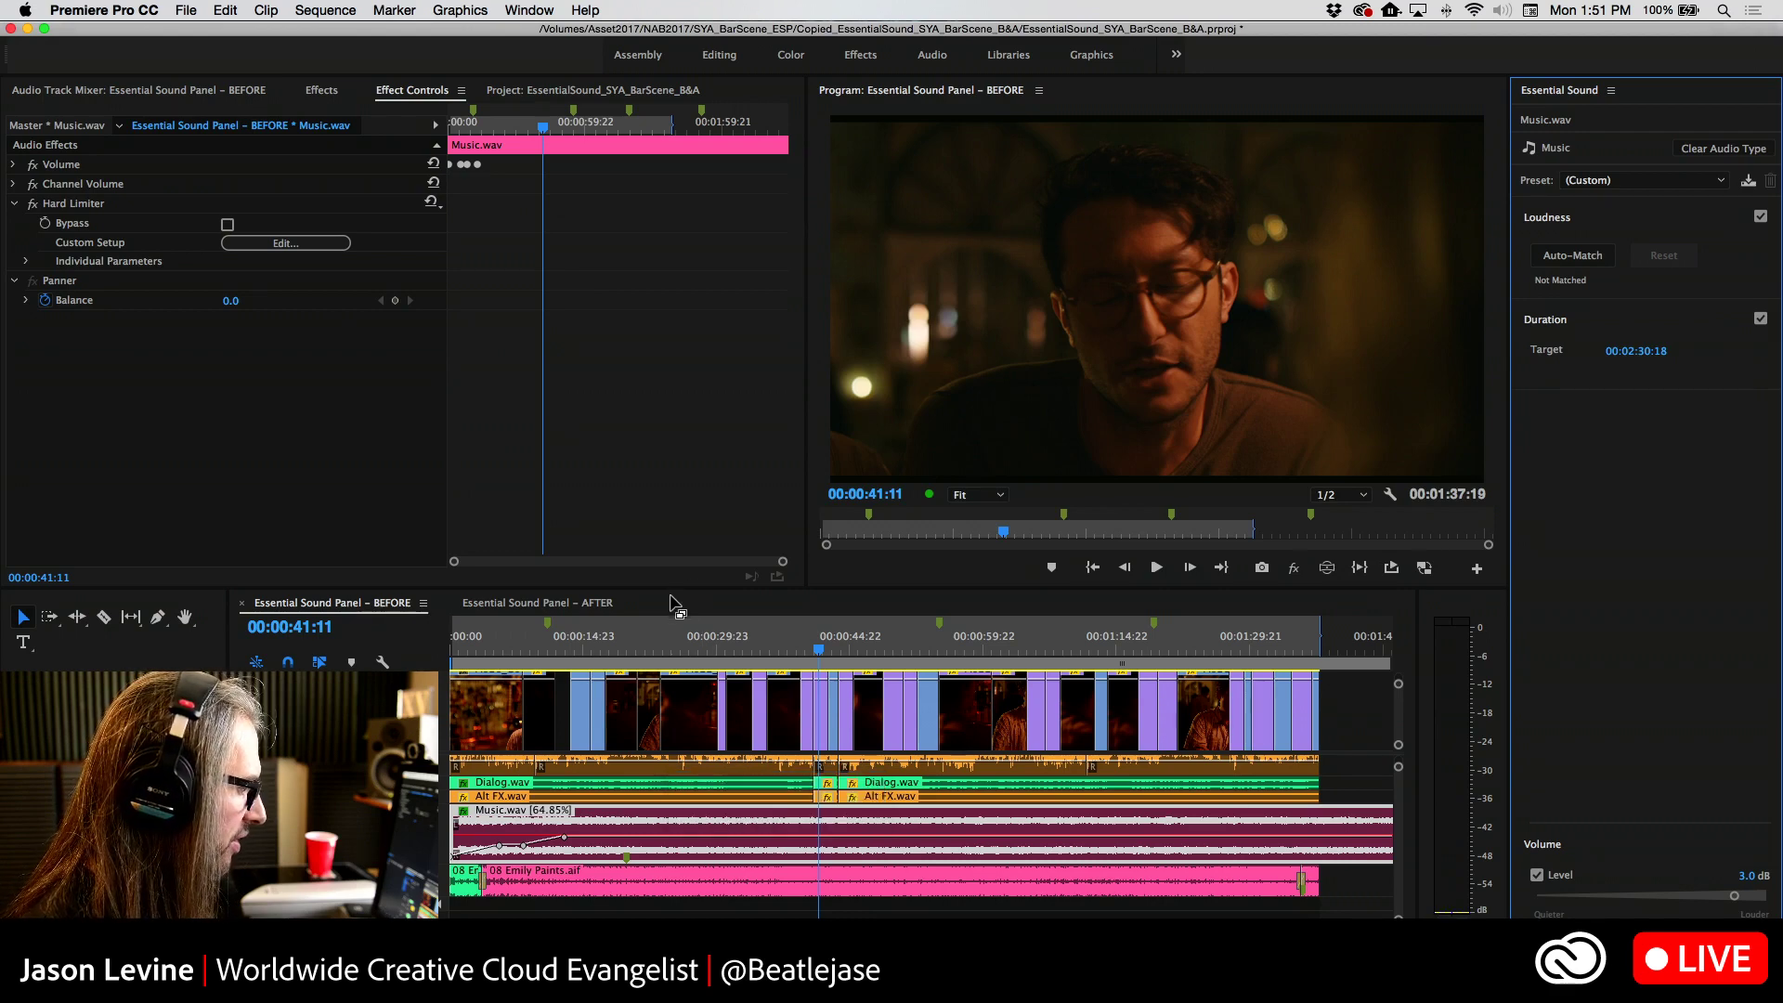
click(415, 607)
key(Return)
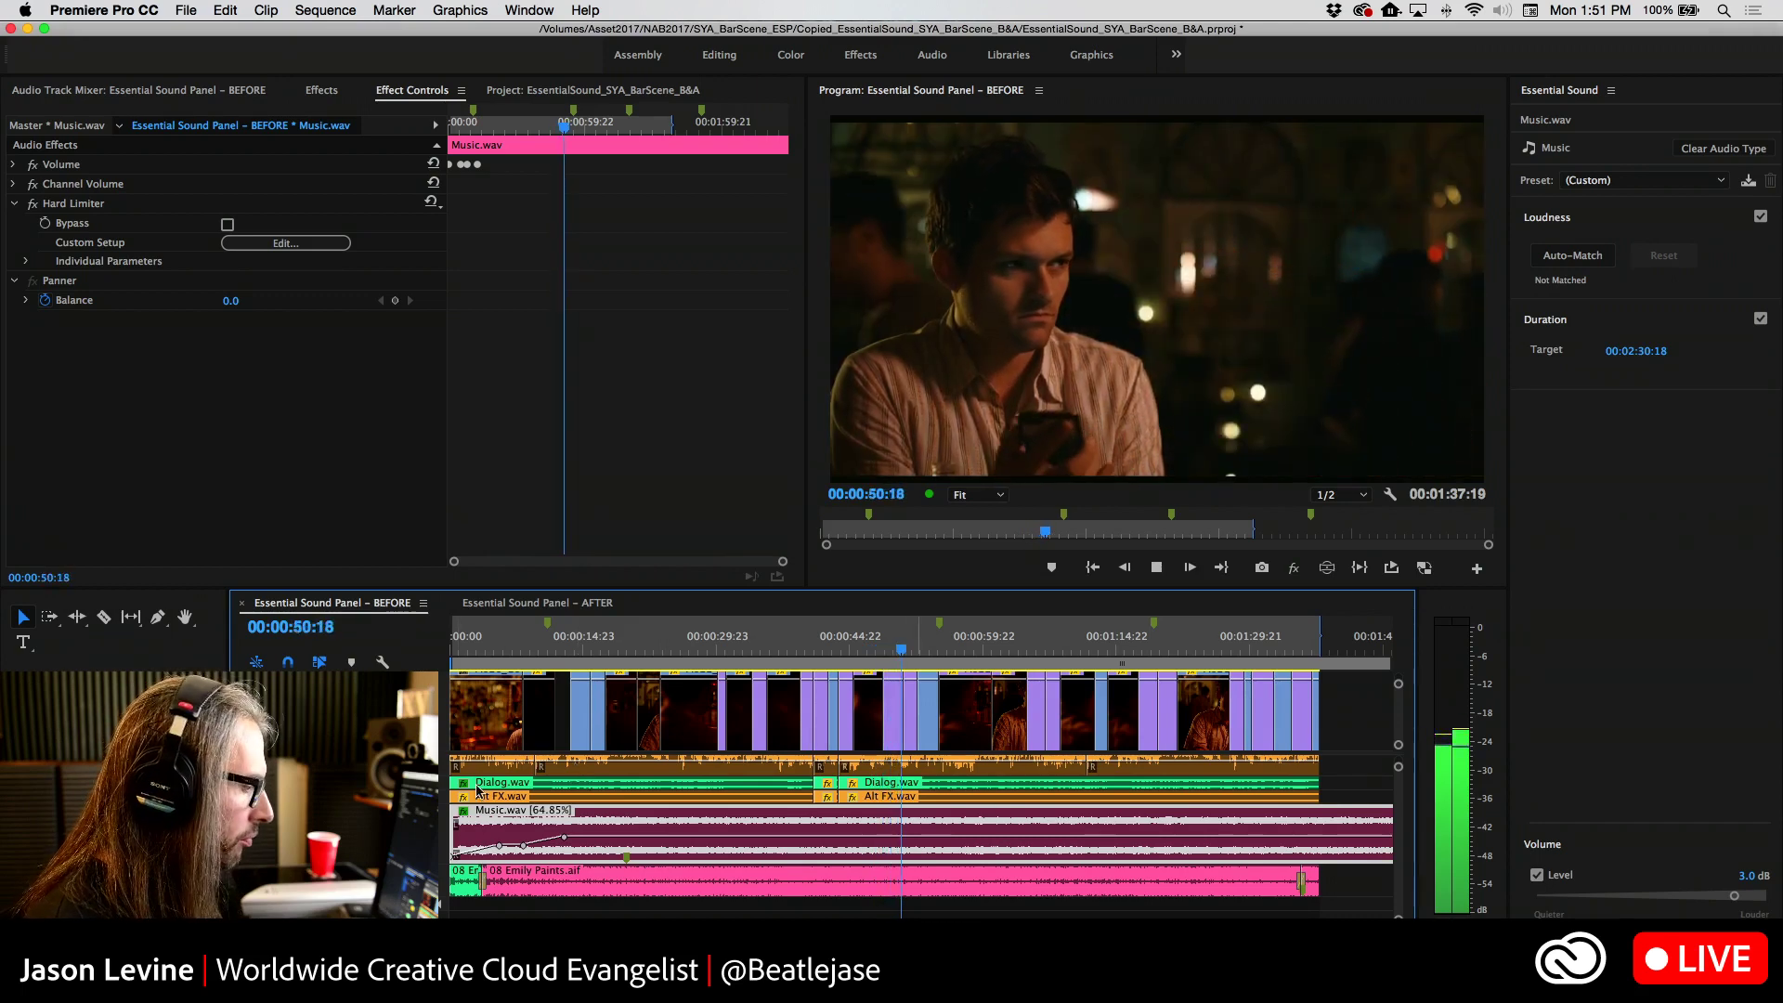
Assign the Ambience audio type to the Bar Bg, 50 People Chatting.aif clip that spans about 00:00:44 to 00:01:10
scroll(1391, 803, up, 5)
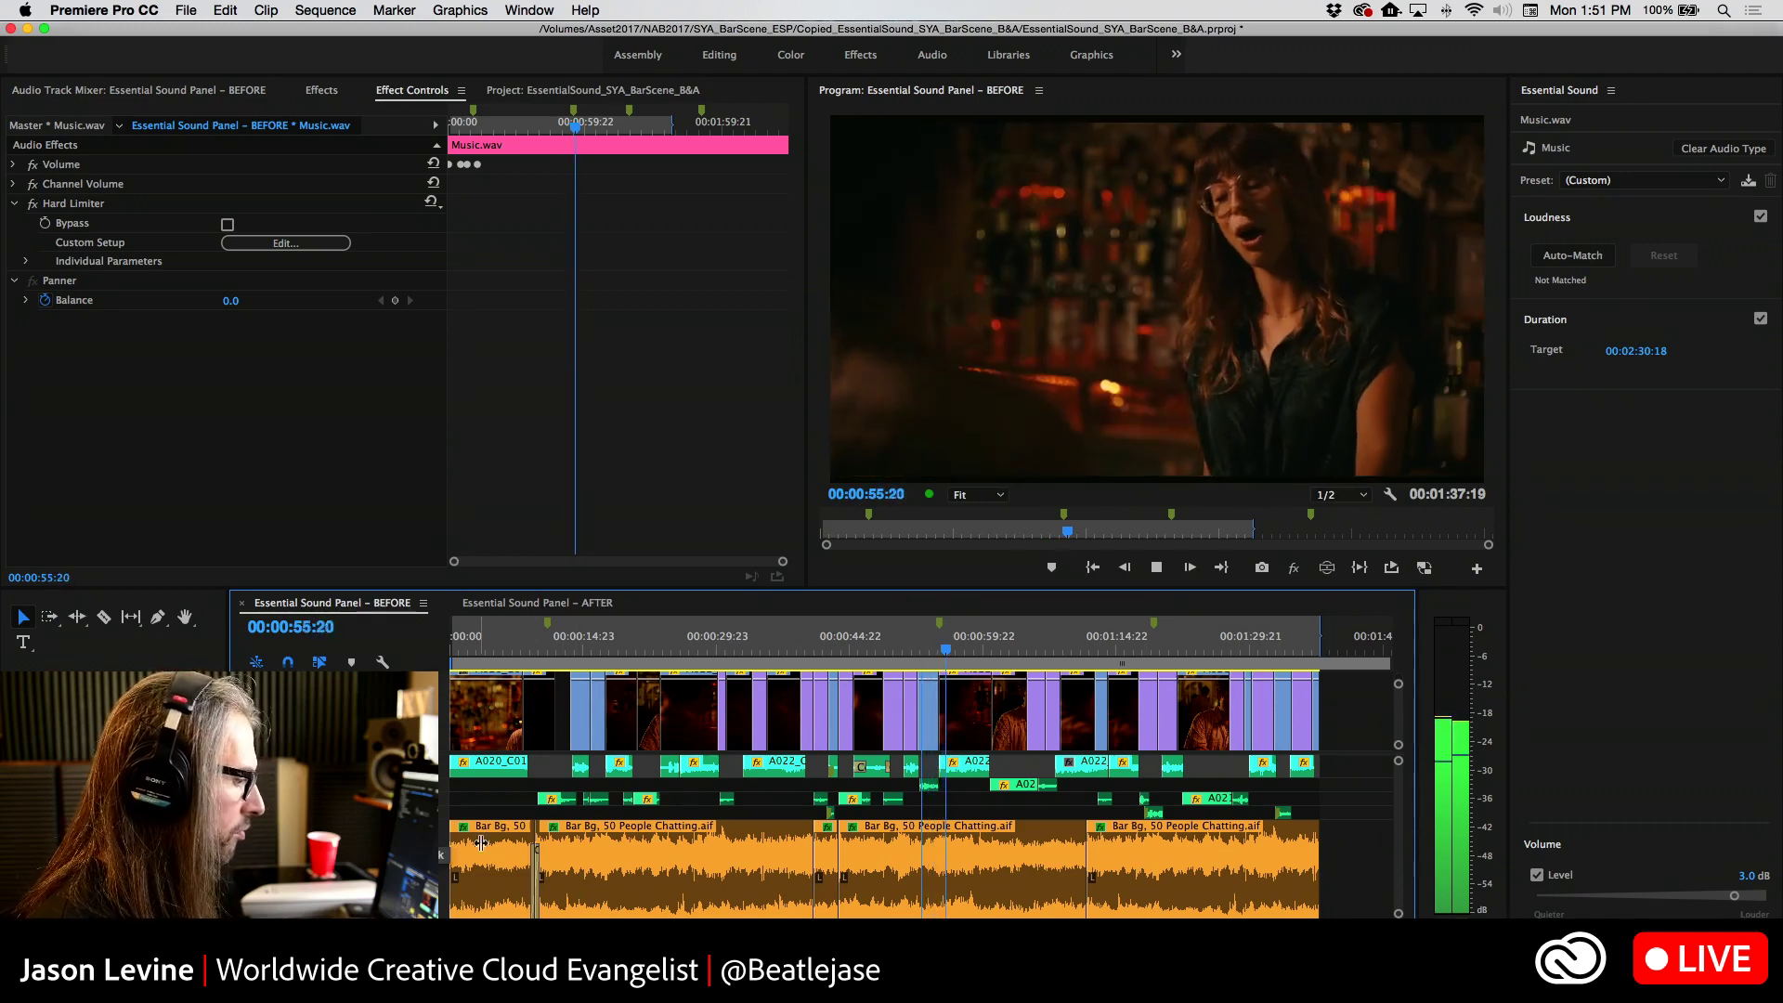
click(868, 864)
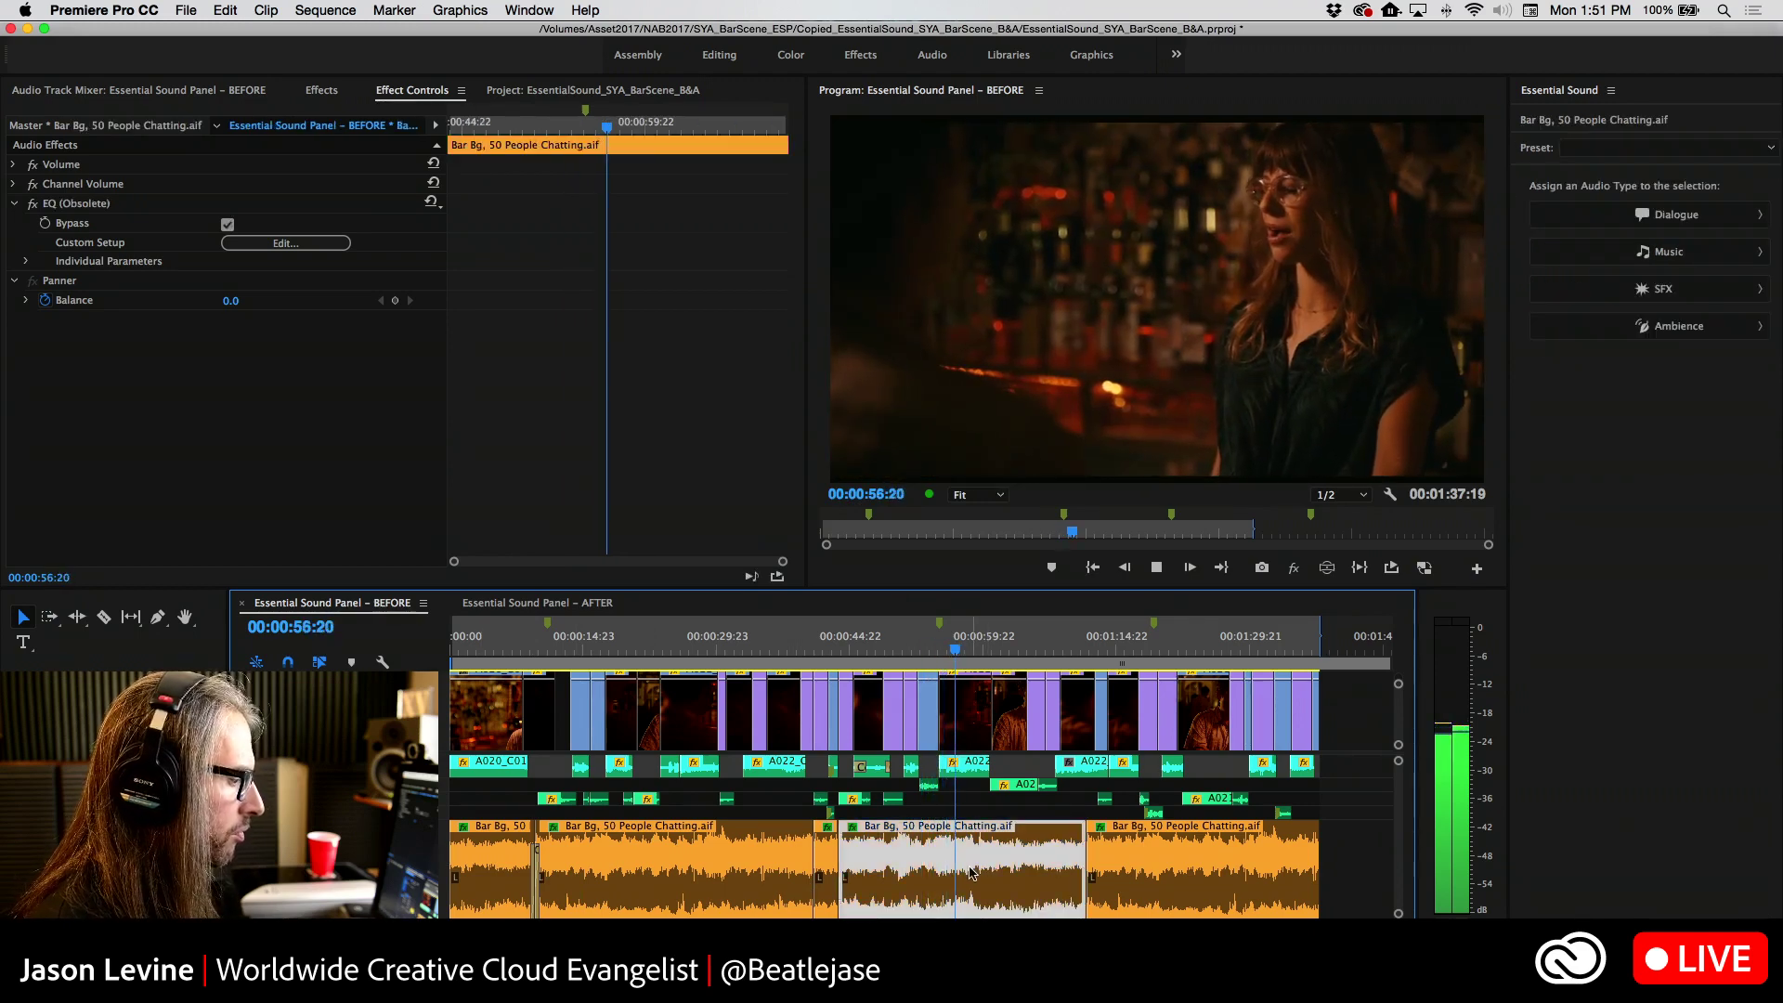
click(1621, 327)
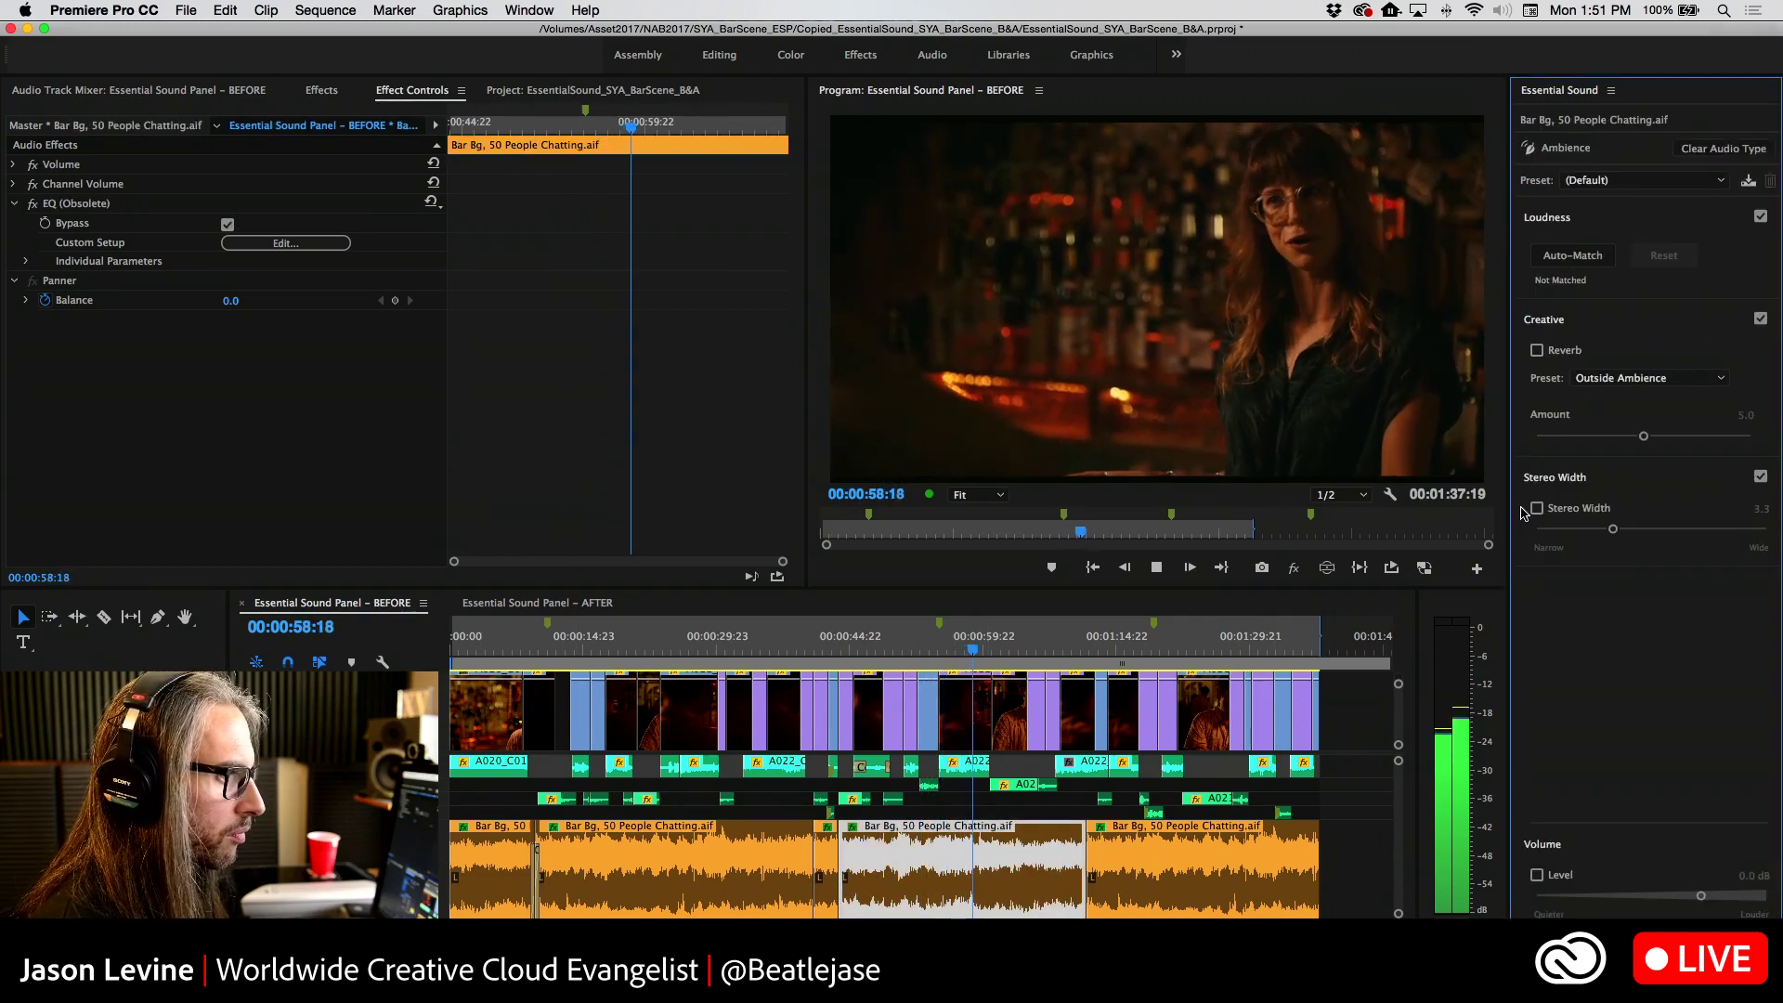
Enable Stereo Width at 5.2 and Outside Ambience reverb with an amount of 7.4, listening until about 00:01:13:11
click(1537, 508)
drag(1611, 528, 1655, 528)
click(1537, 350)
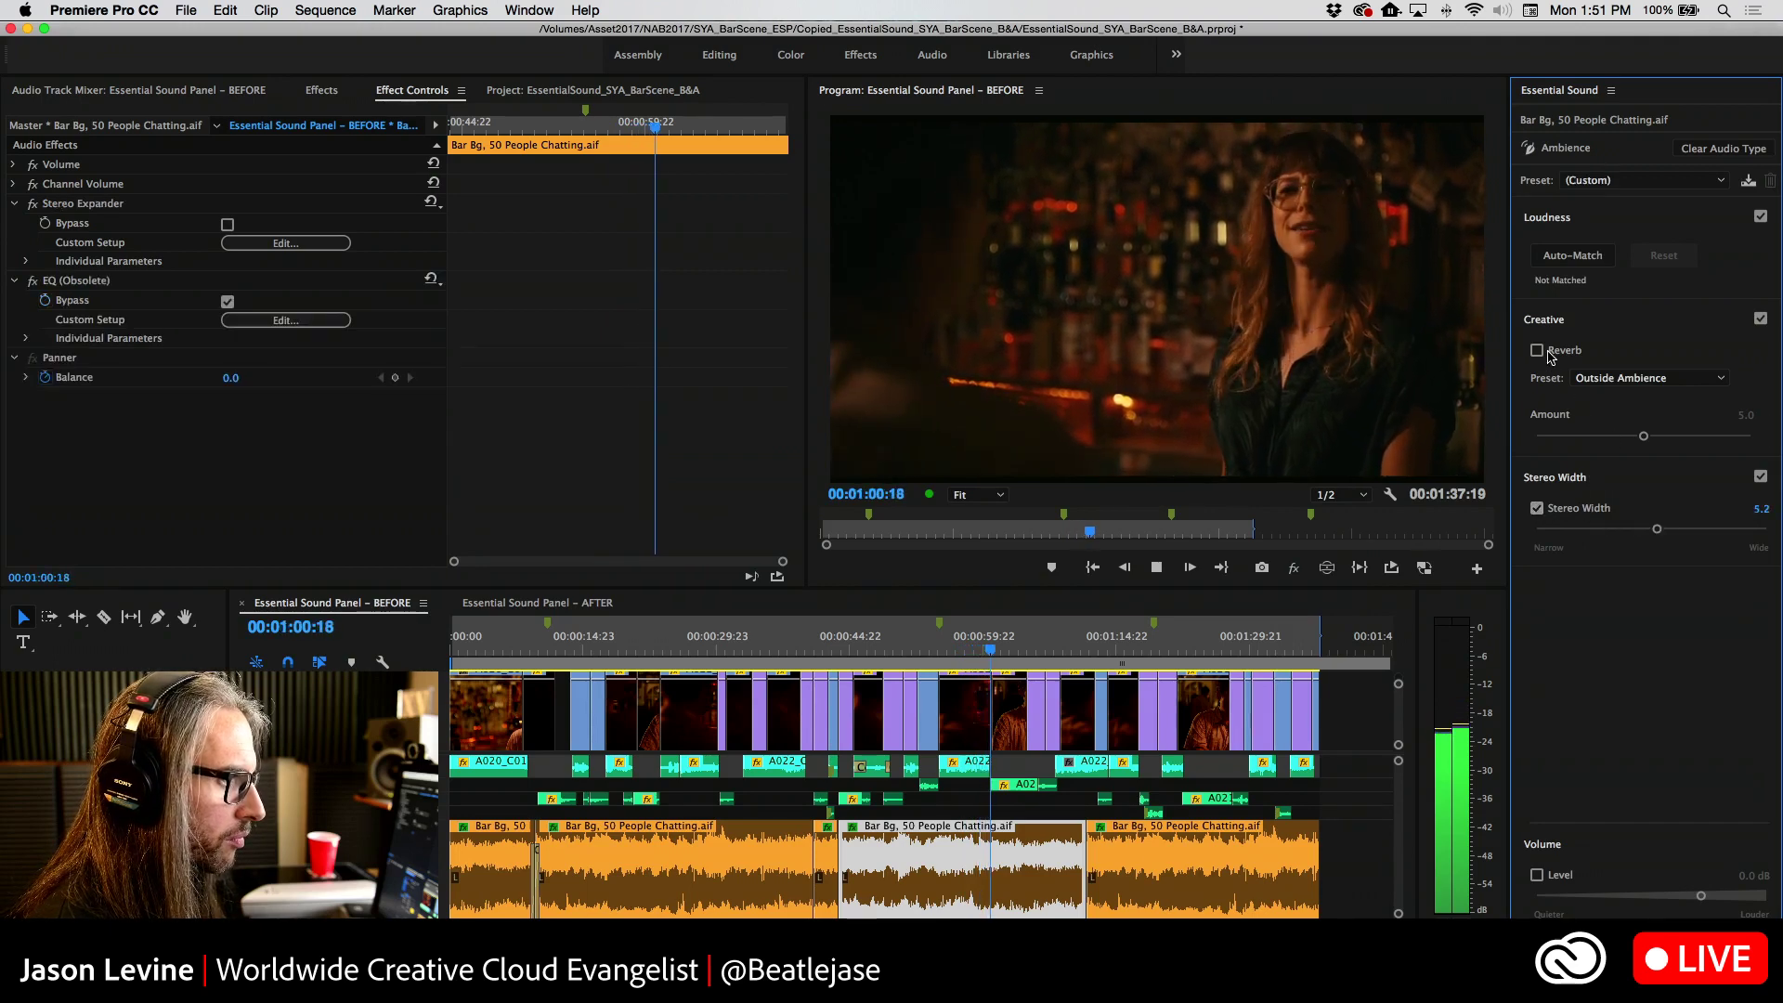
drag(1644, 435, 1695, 436)
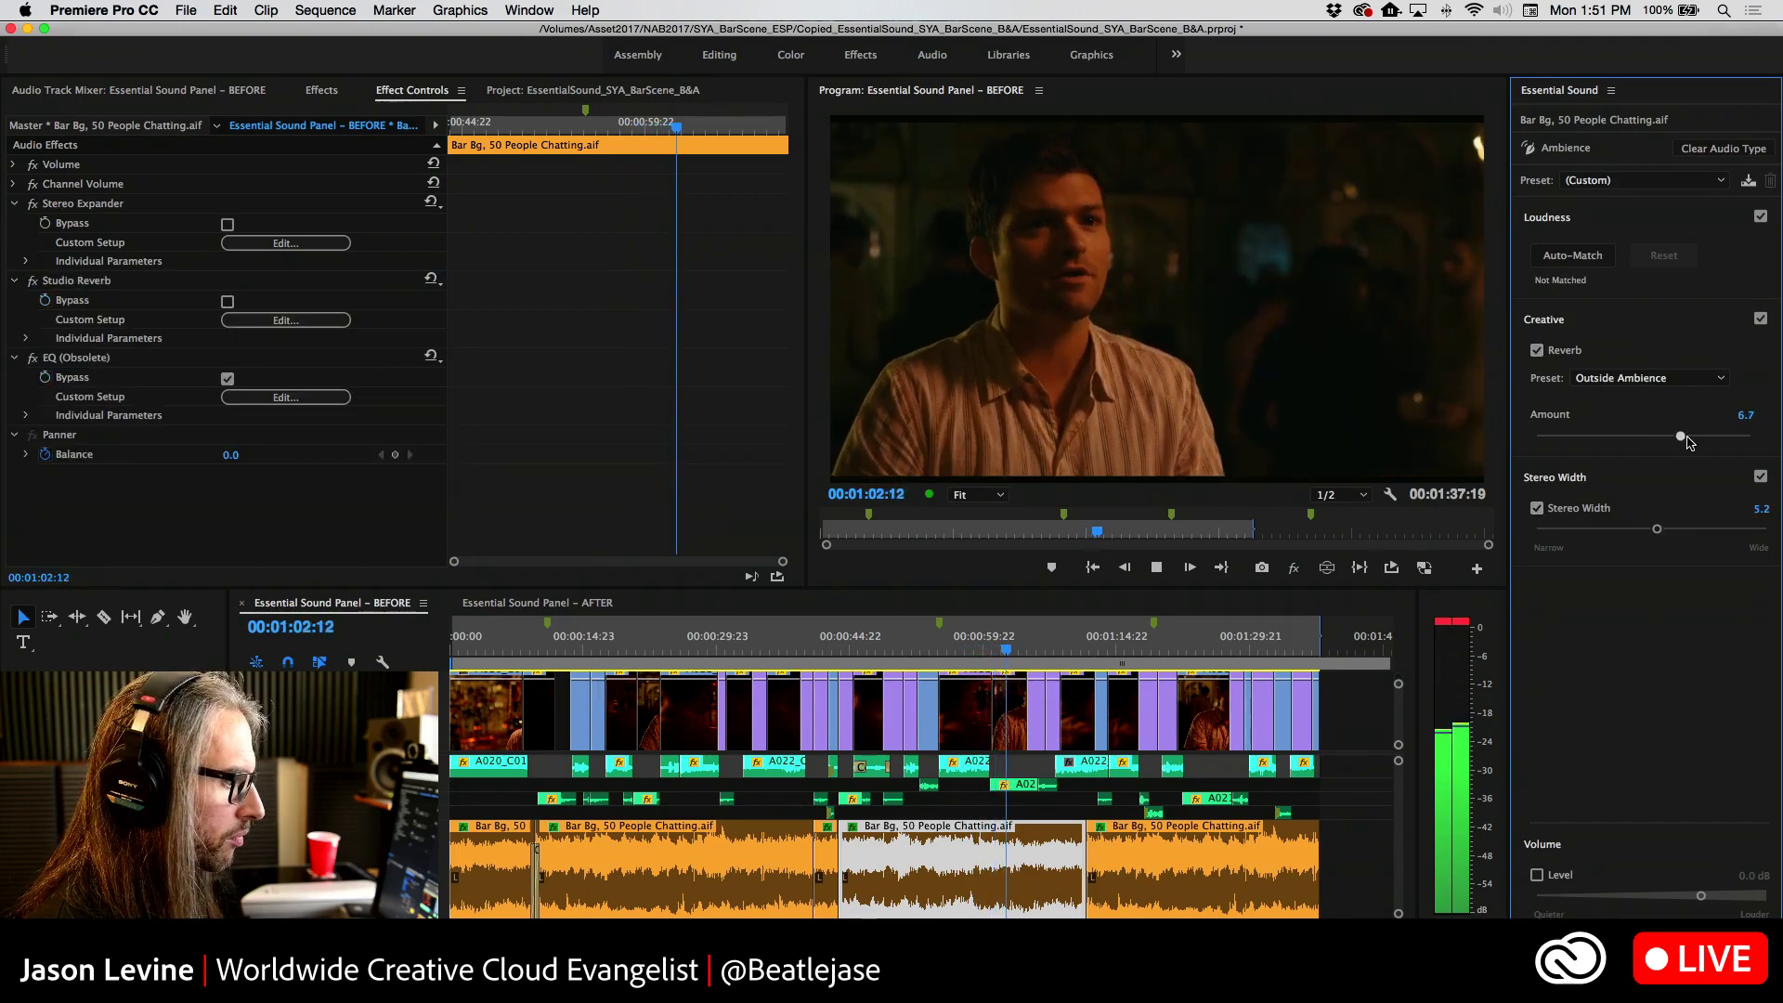
scroll(883, 710, up, 2)
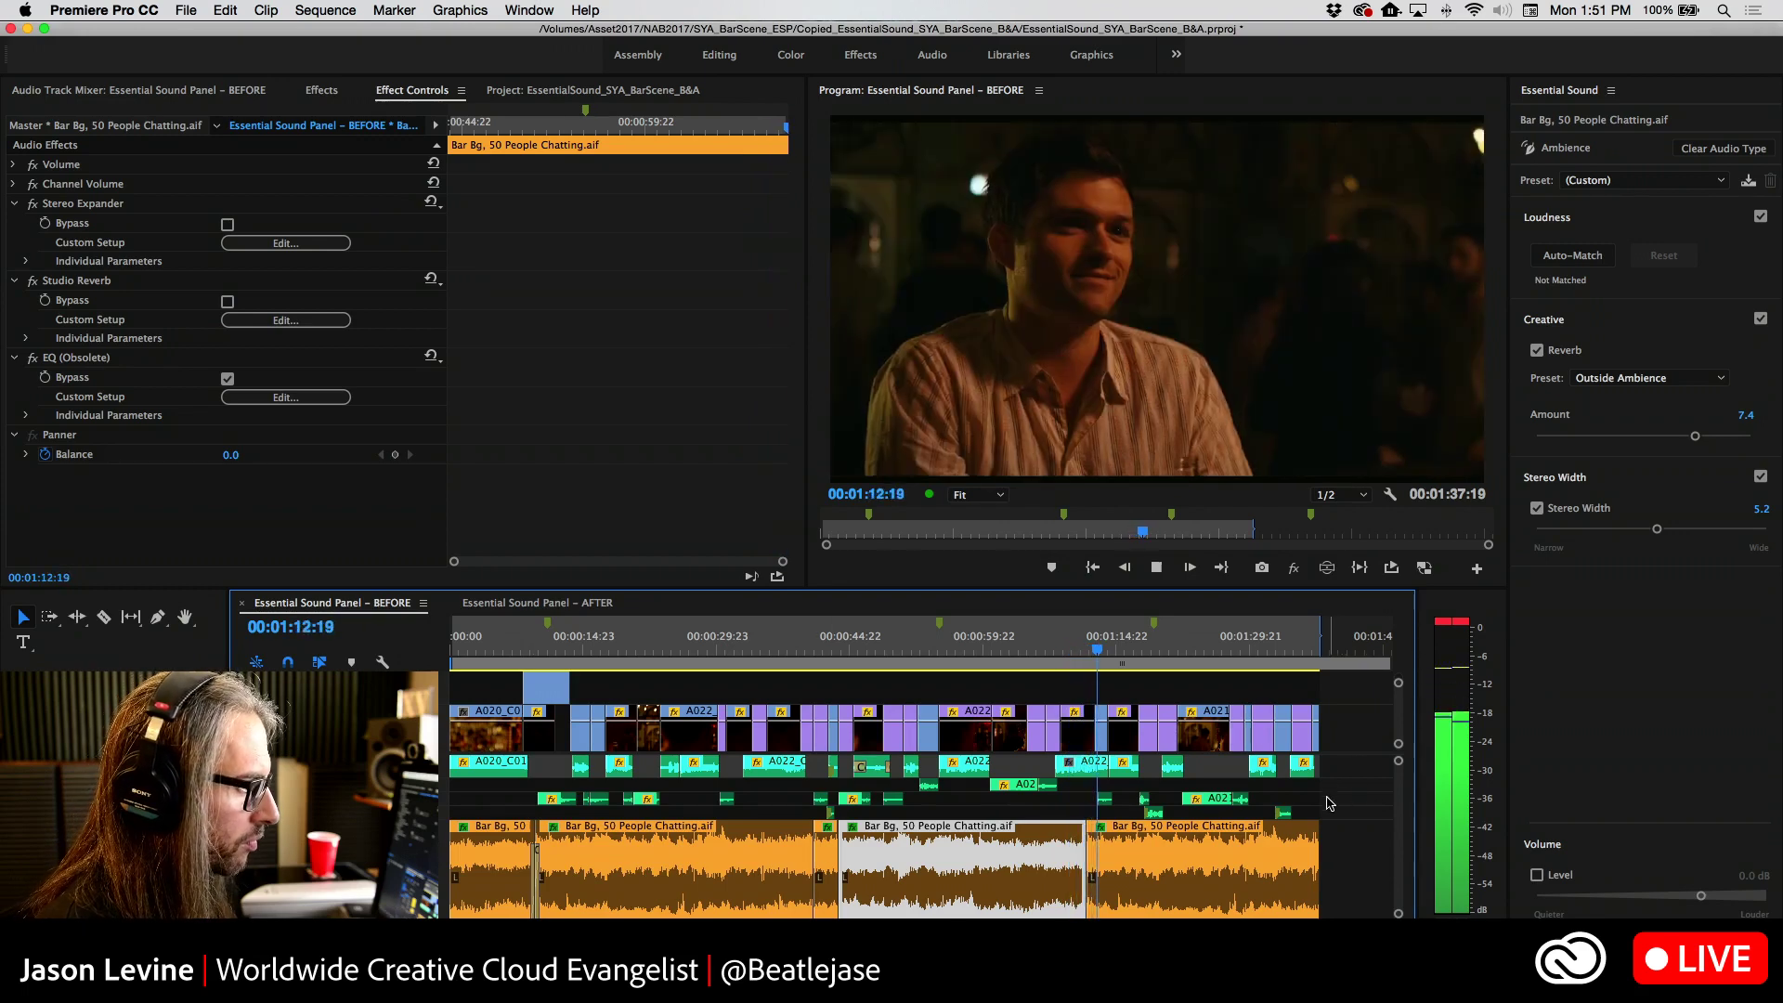
key(space)
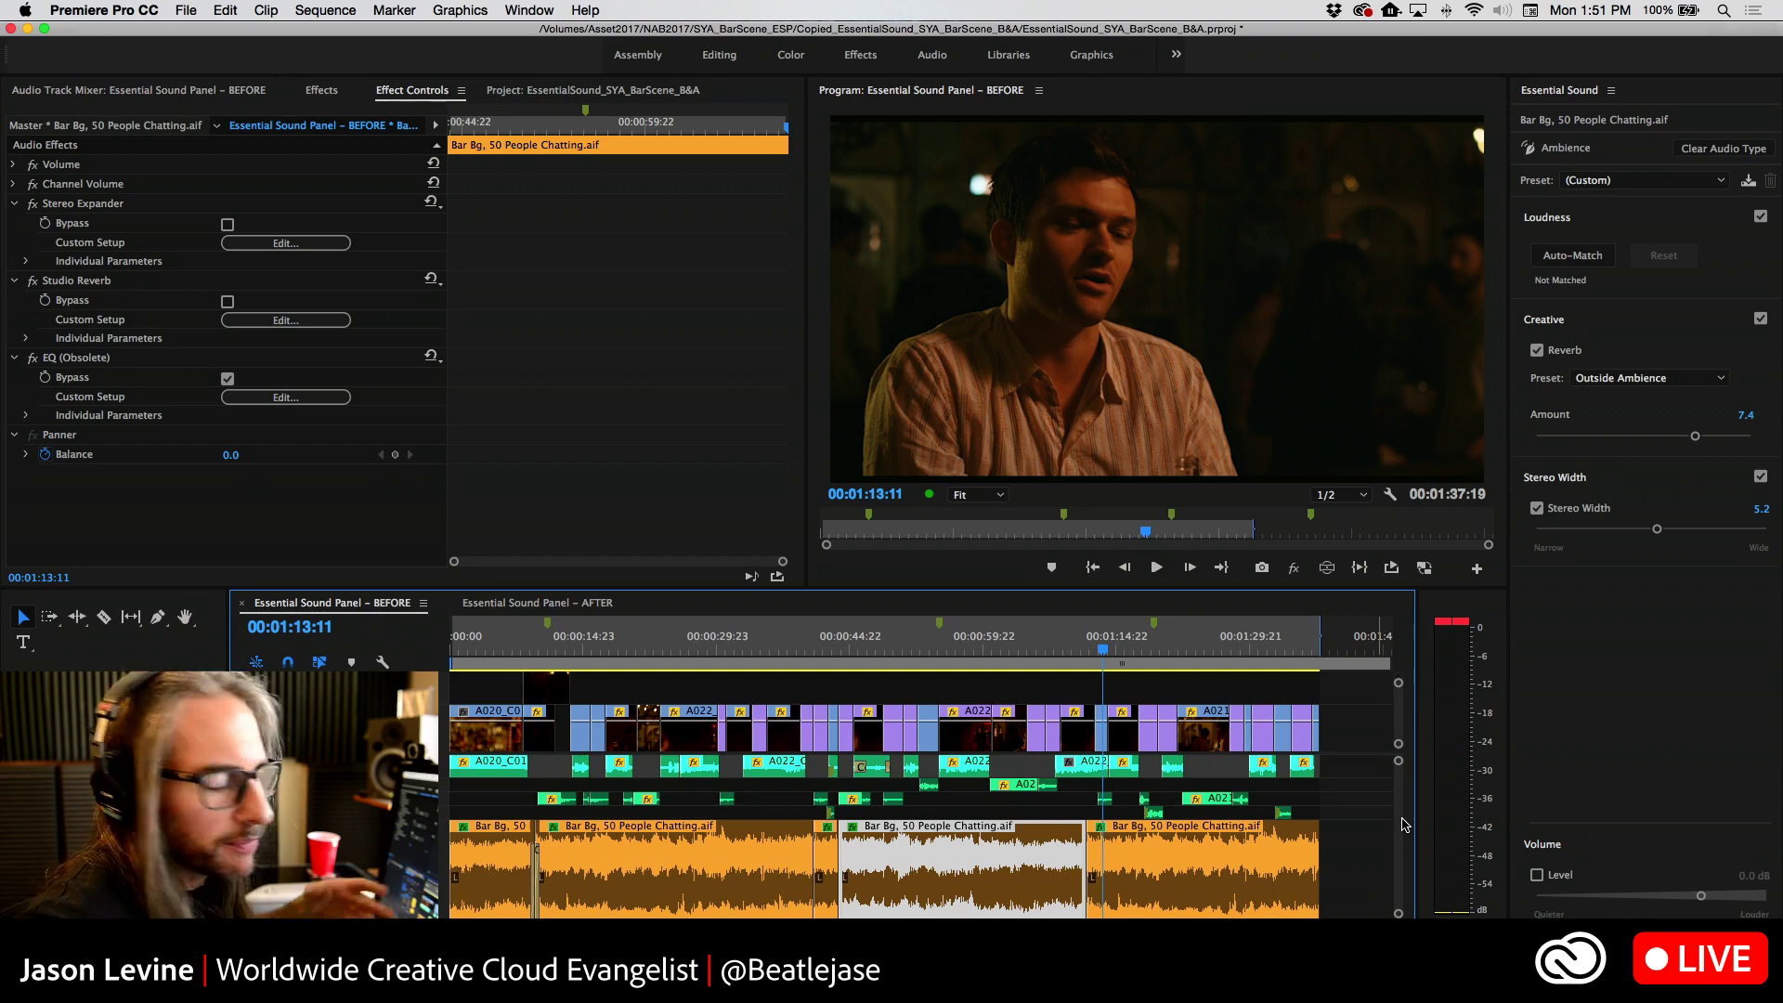
Select the Music.wav clip and turn off its Duration section to restore the original length
scroll(1263, 799, down, 5)
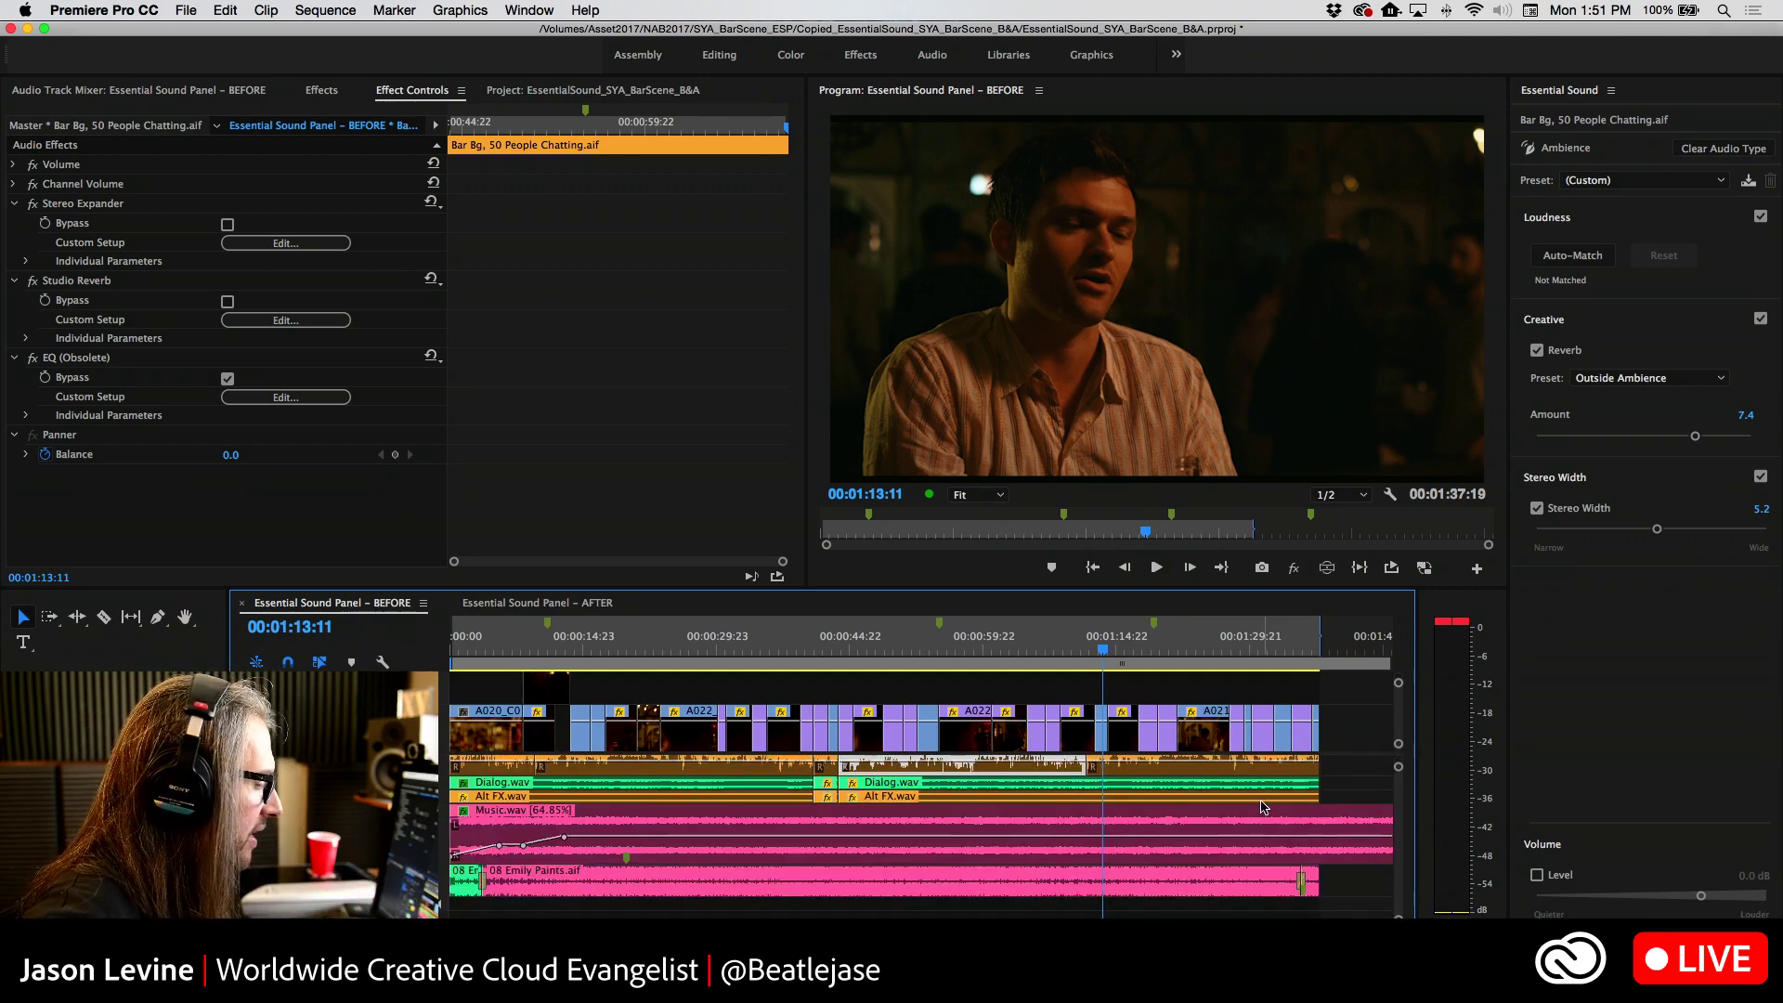
click(835, 825)
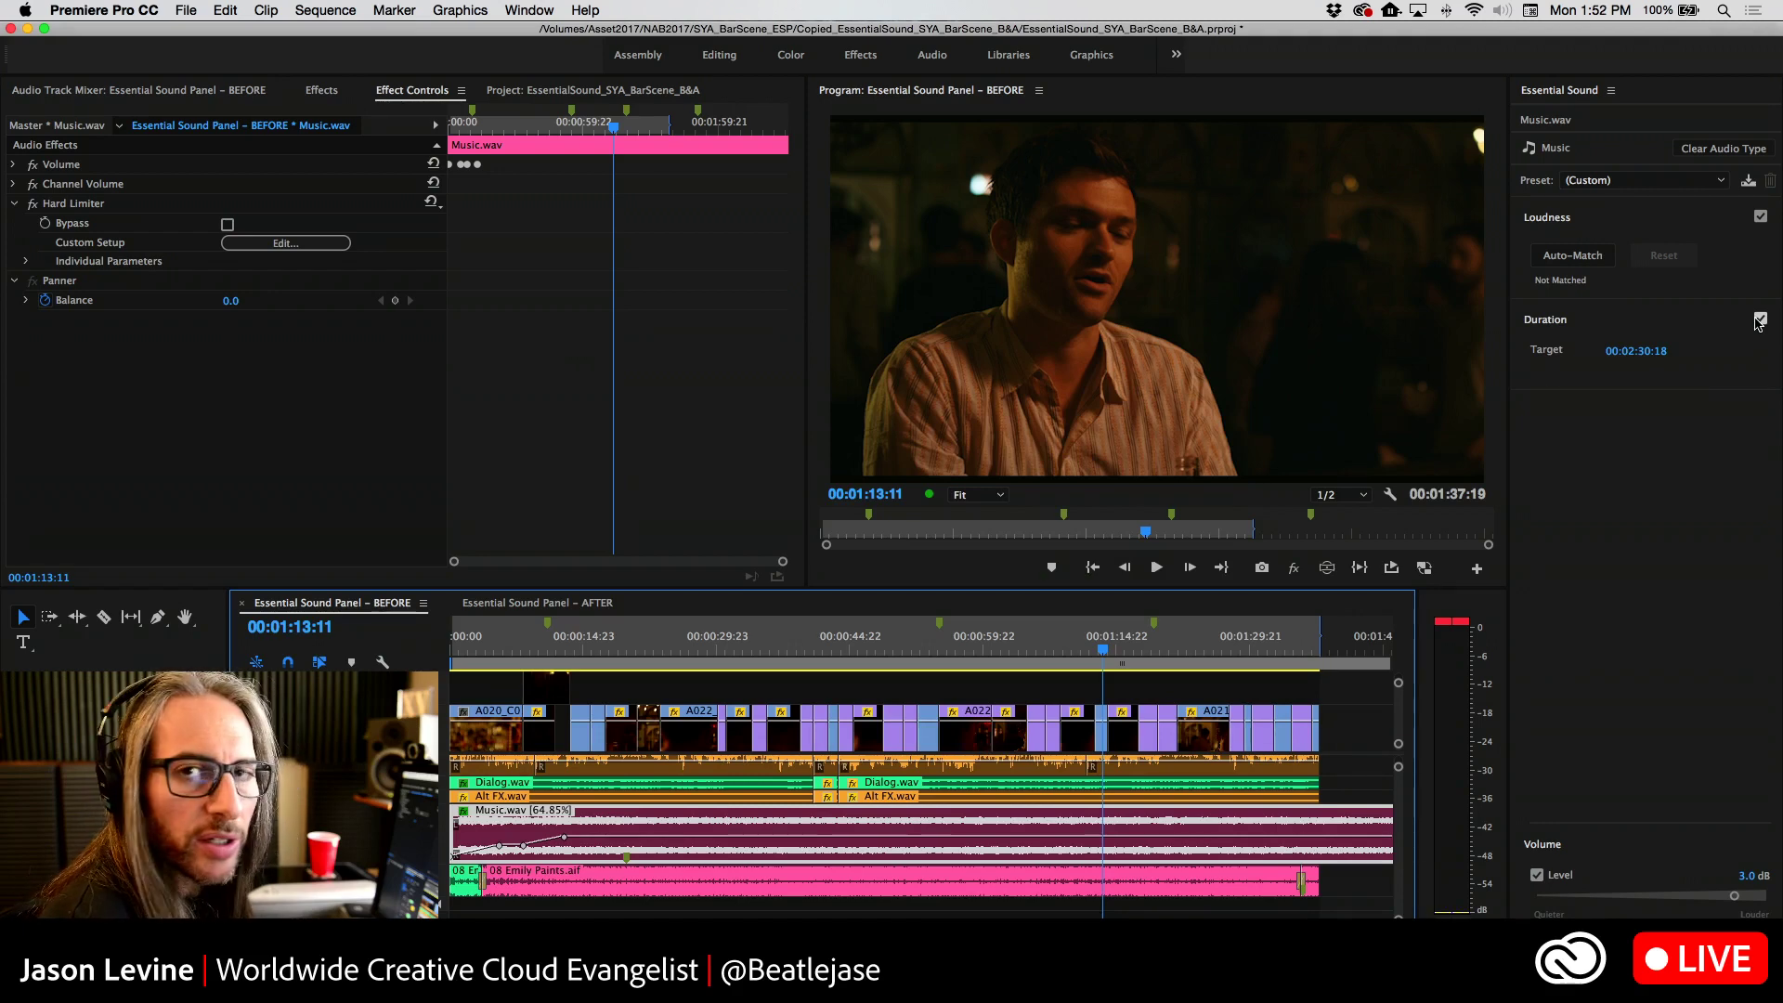
click(1759, 319)
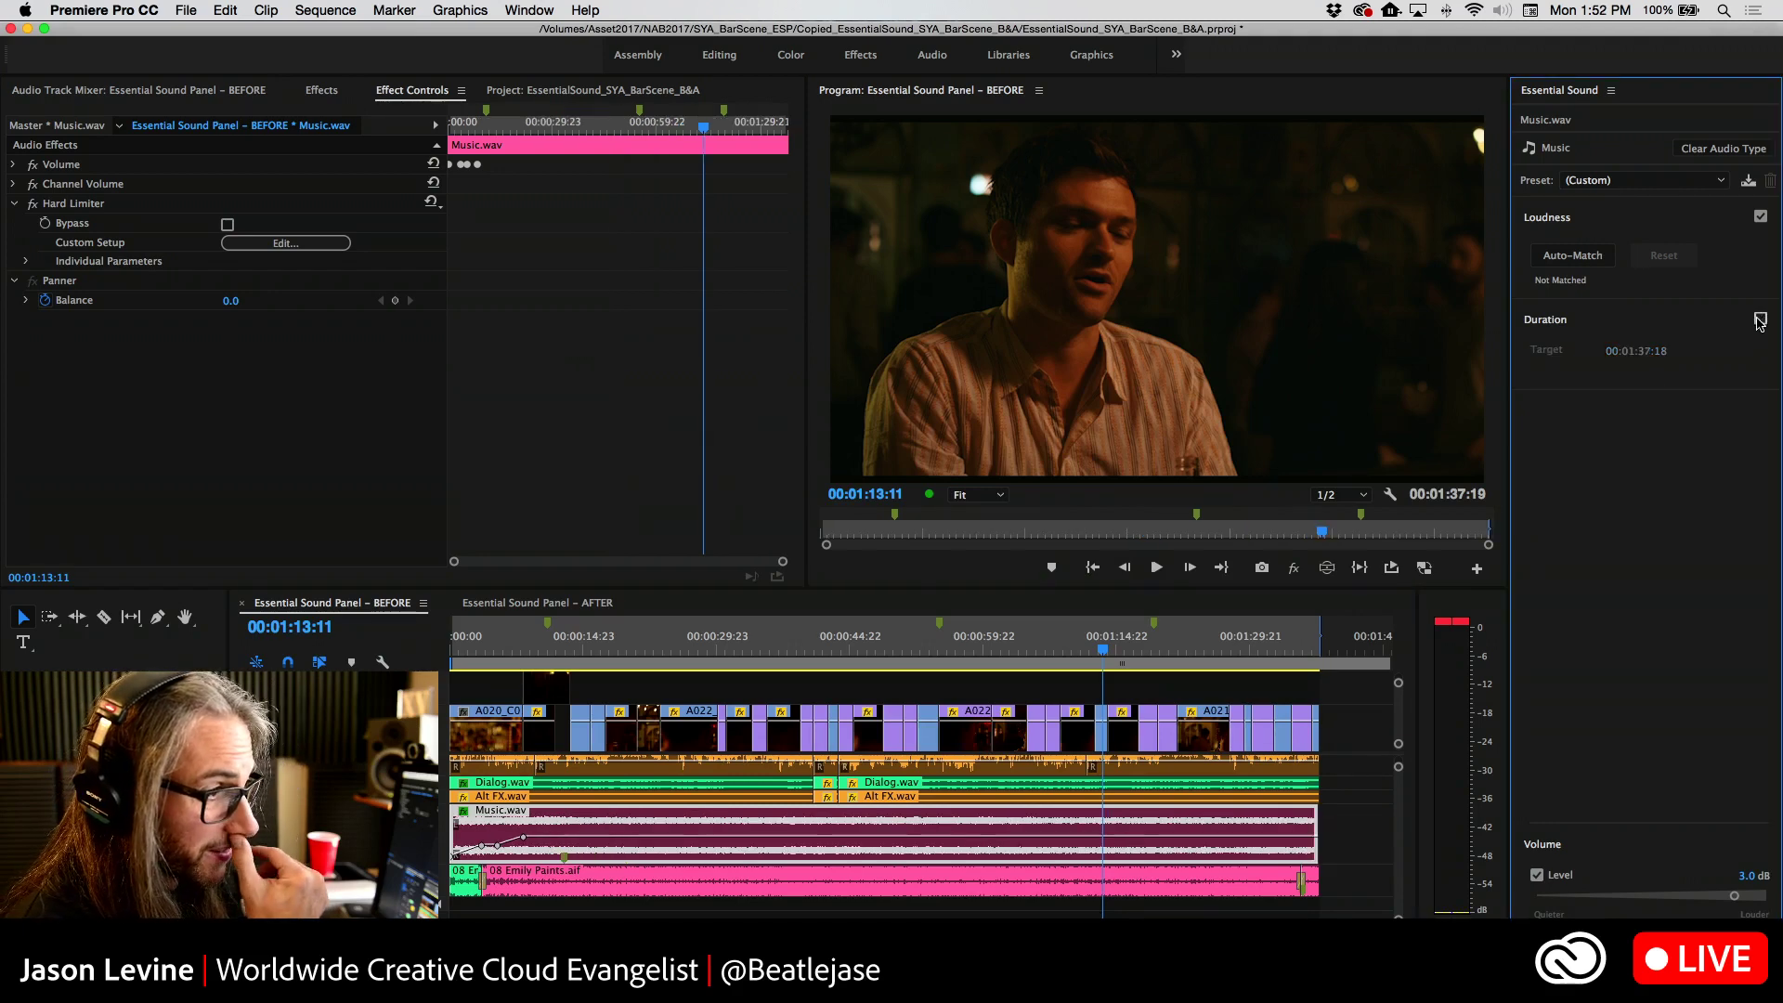
Select the Bar Bg, 50 People Chatting.aif clip before the playhead and open the Edit in Adobe Audition settings for the sequence
click(1038, 771)
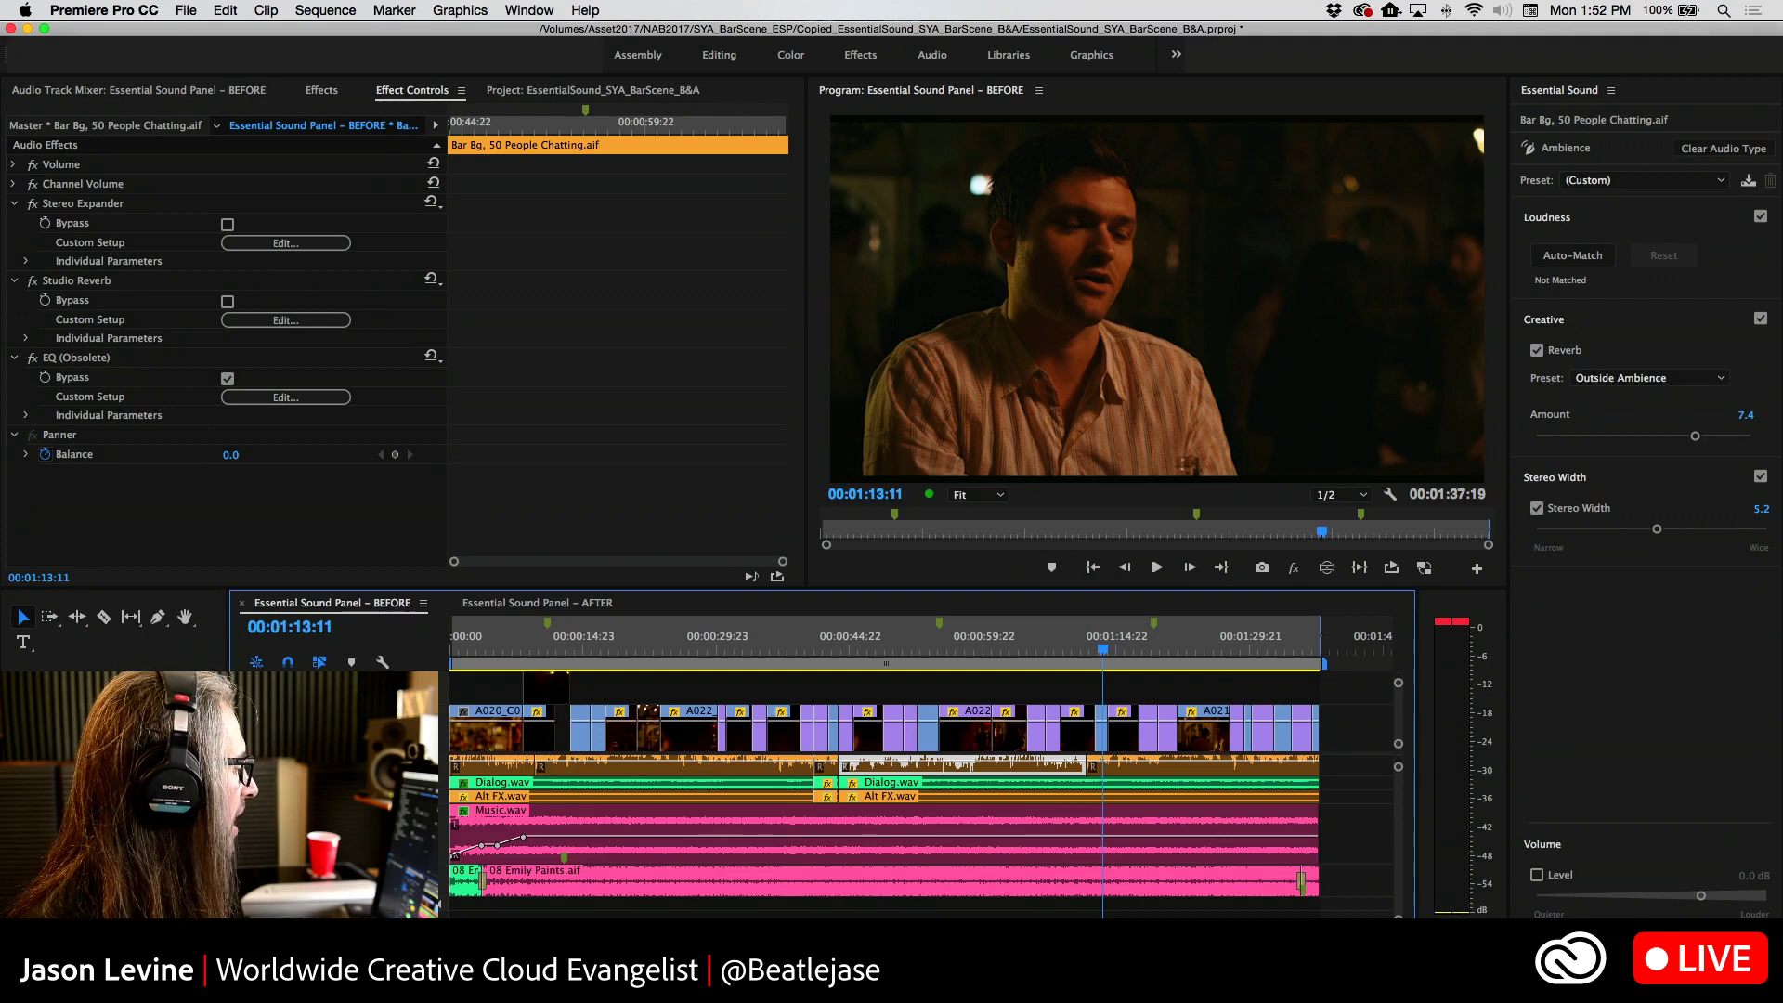
click(223, 10)
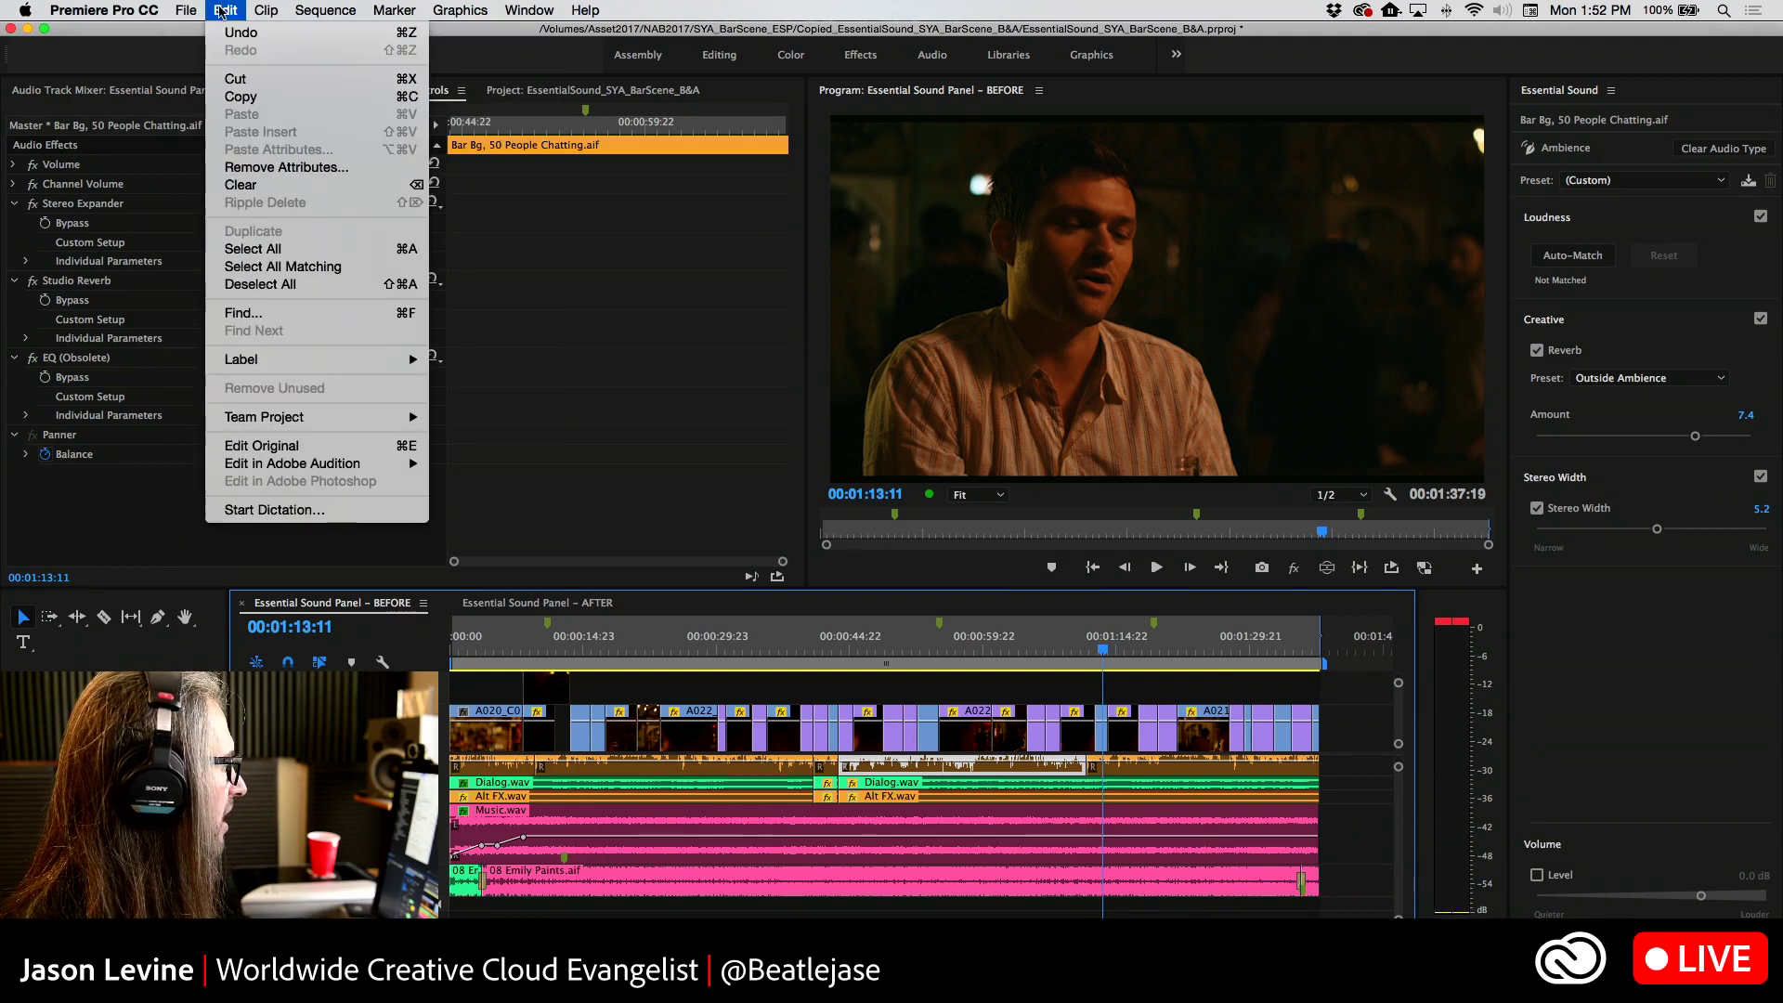
mouse_move(322, 472)
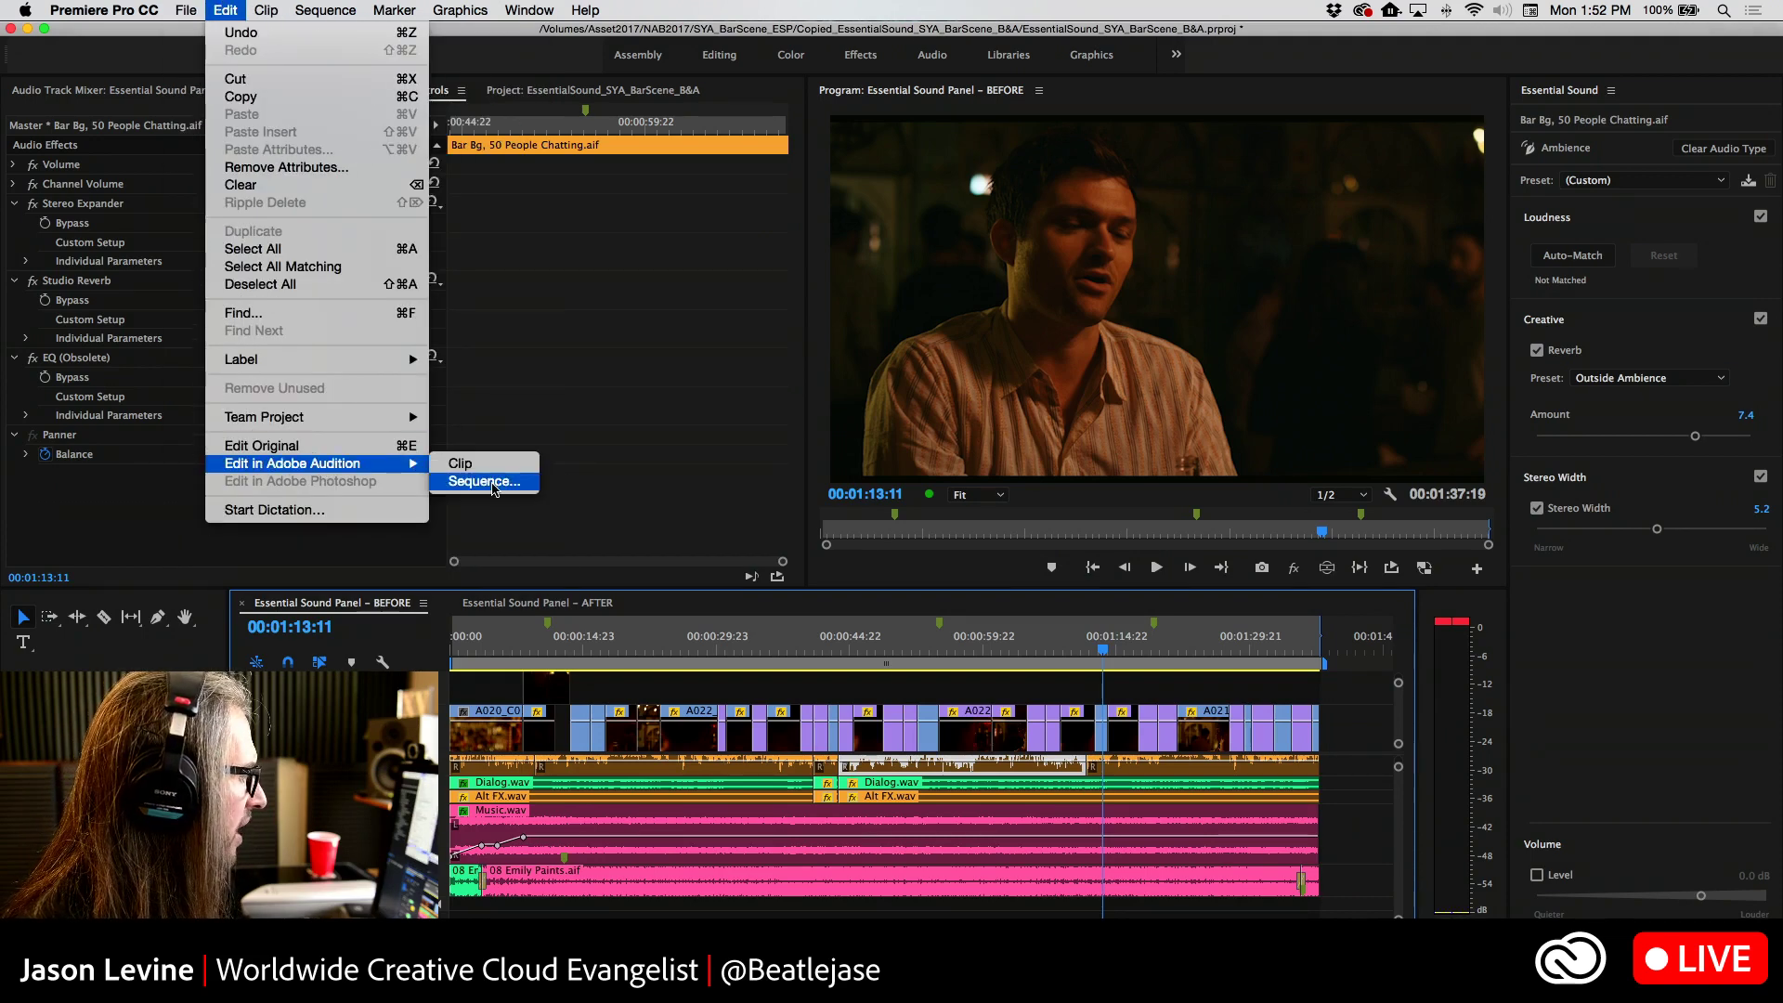
click(484, 482)
drag(268, 107, 1036, 135)
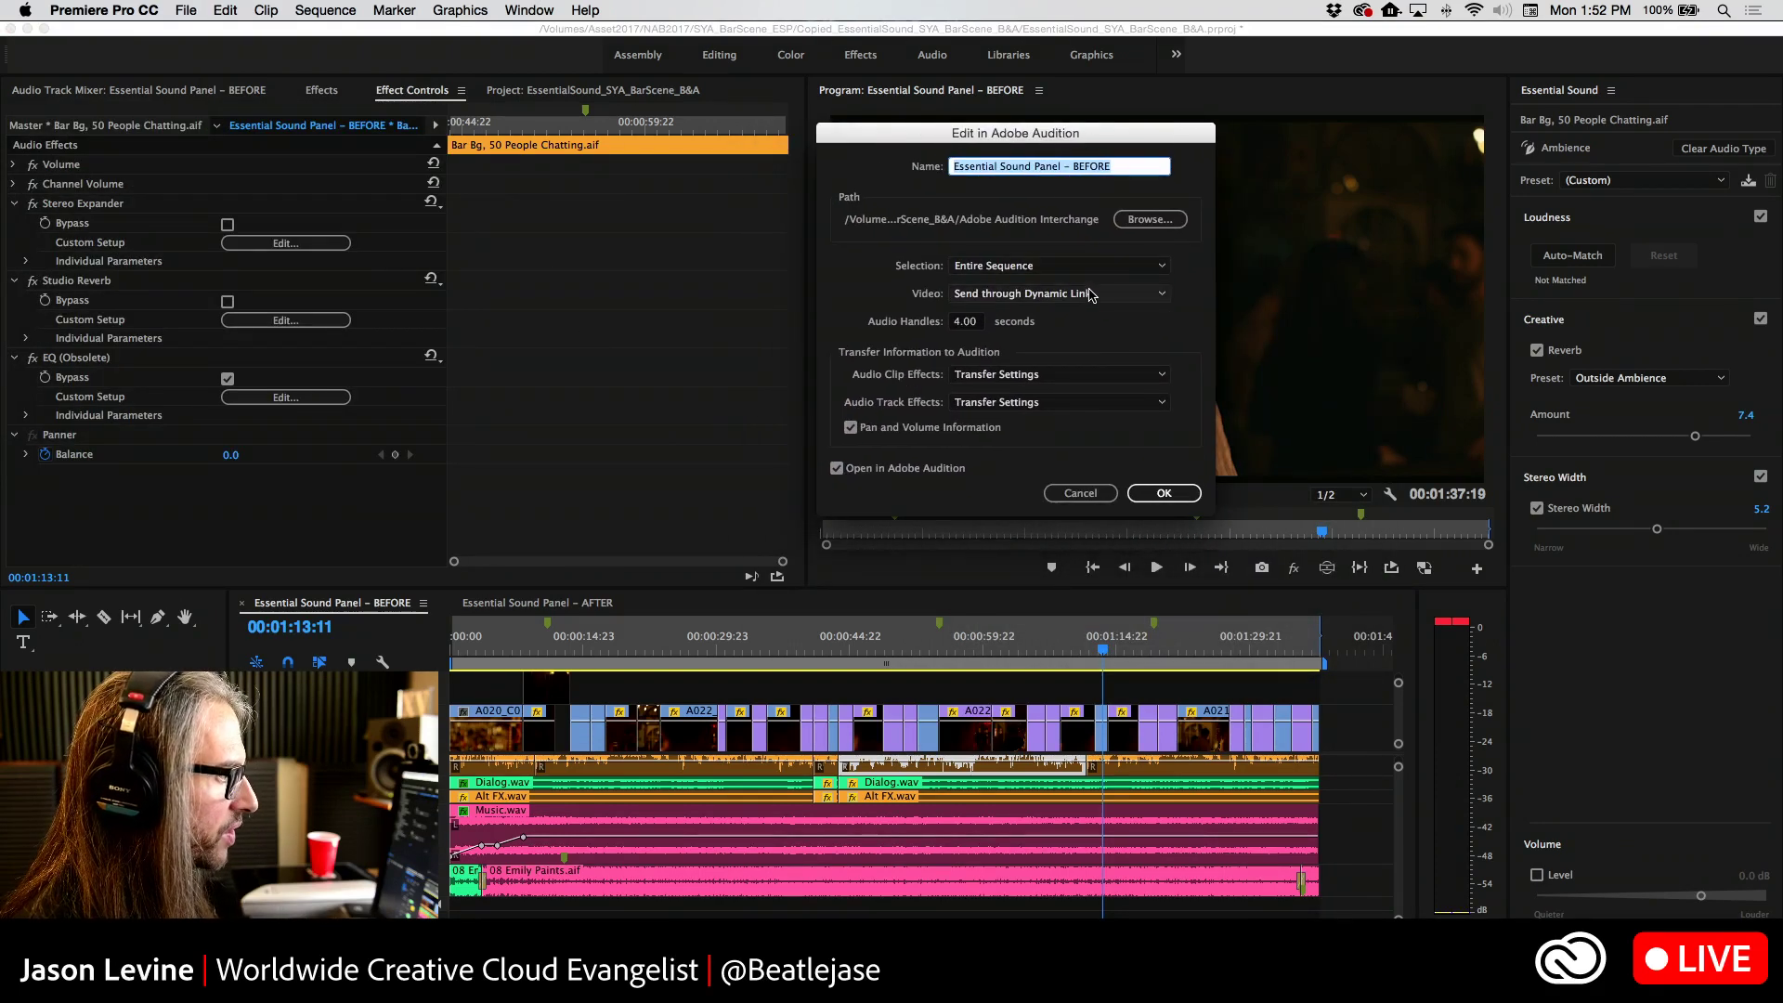
Keep Transfer Settings for both clip and track effects, send the sequence to Adobe Audition and dismiss the file-opening report
click(1121, 375)
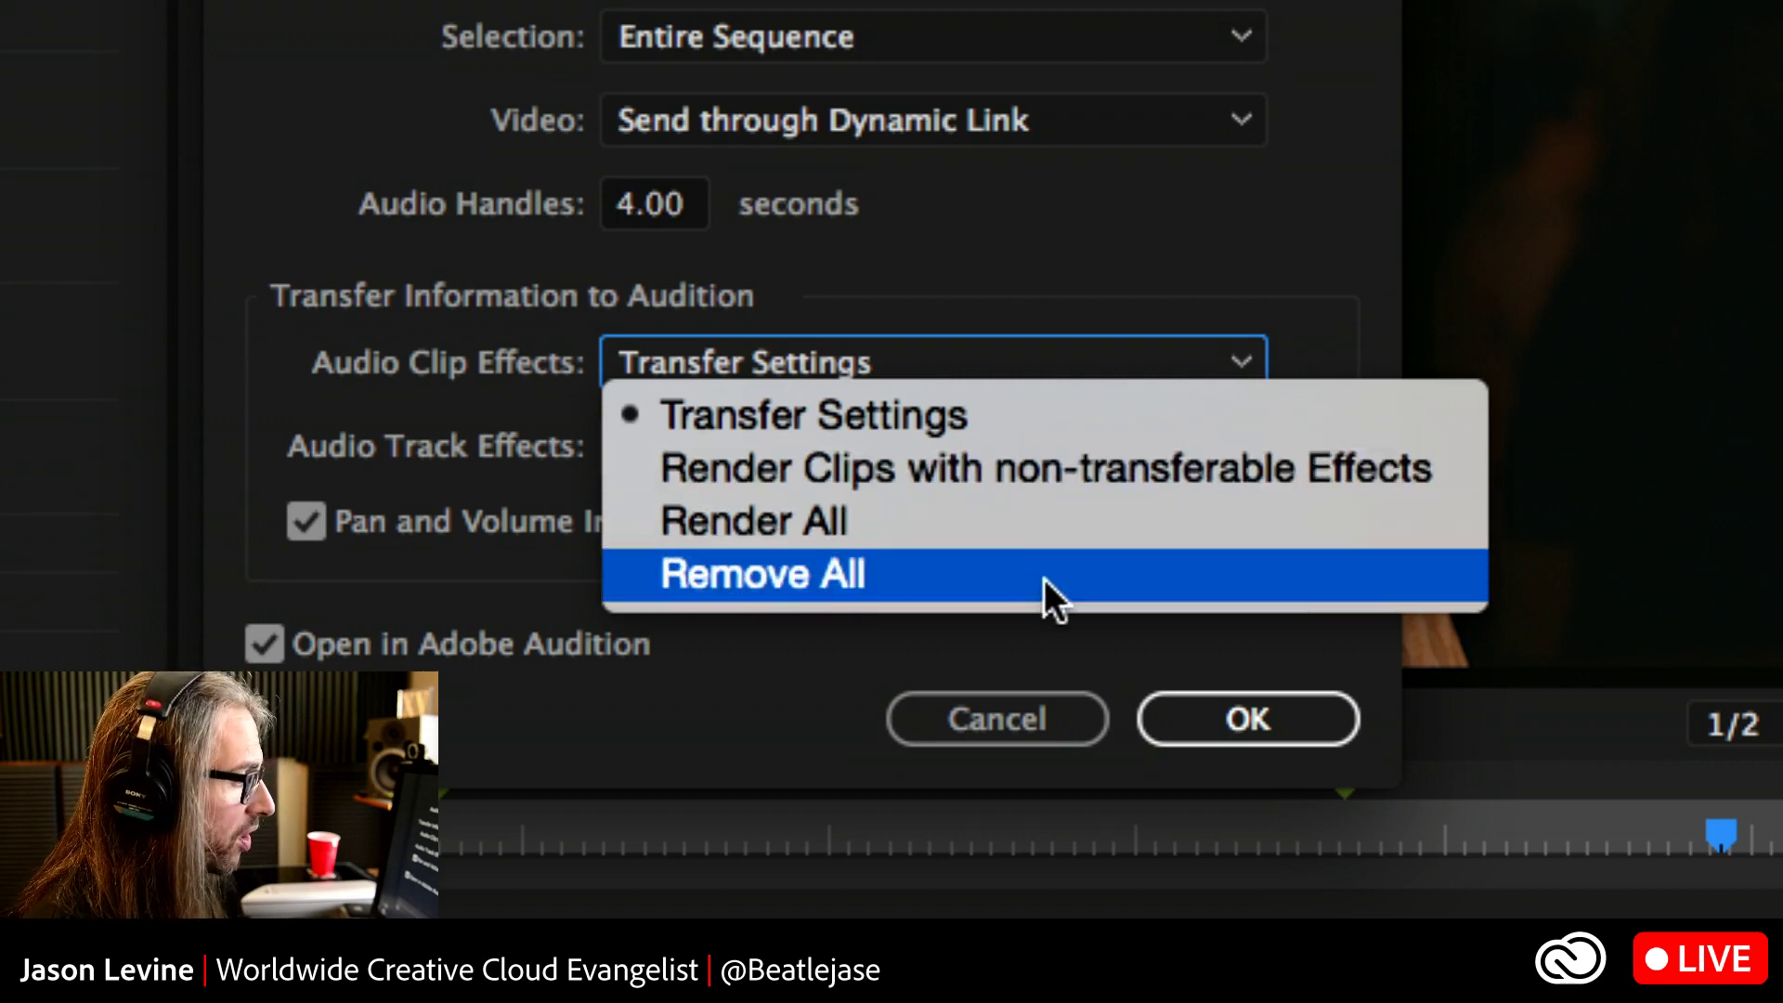
click(972, 414)
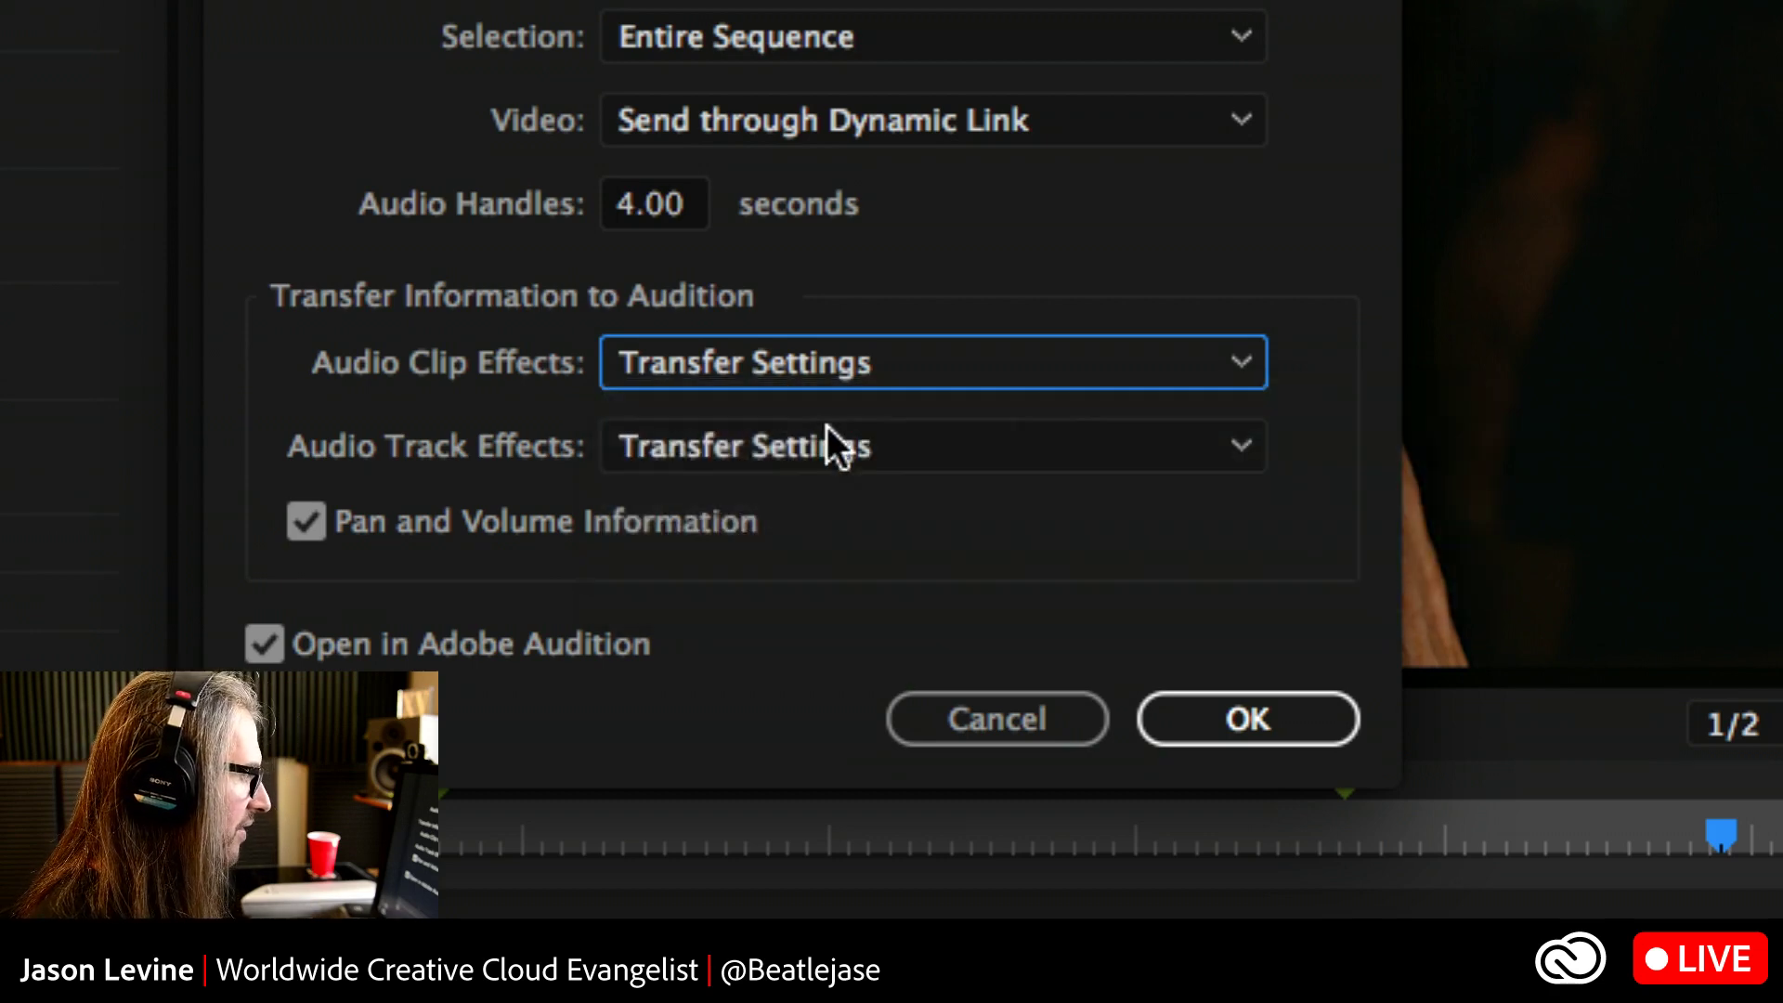
click(734, 437)
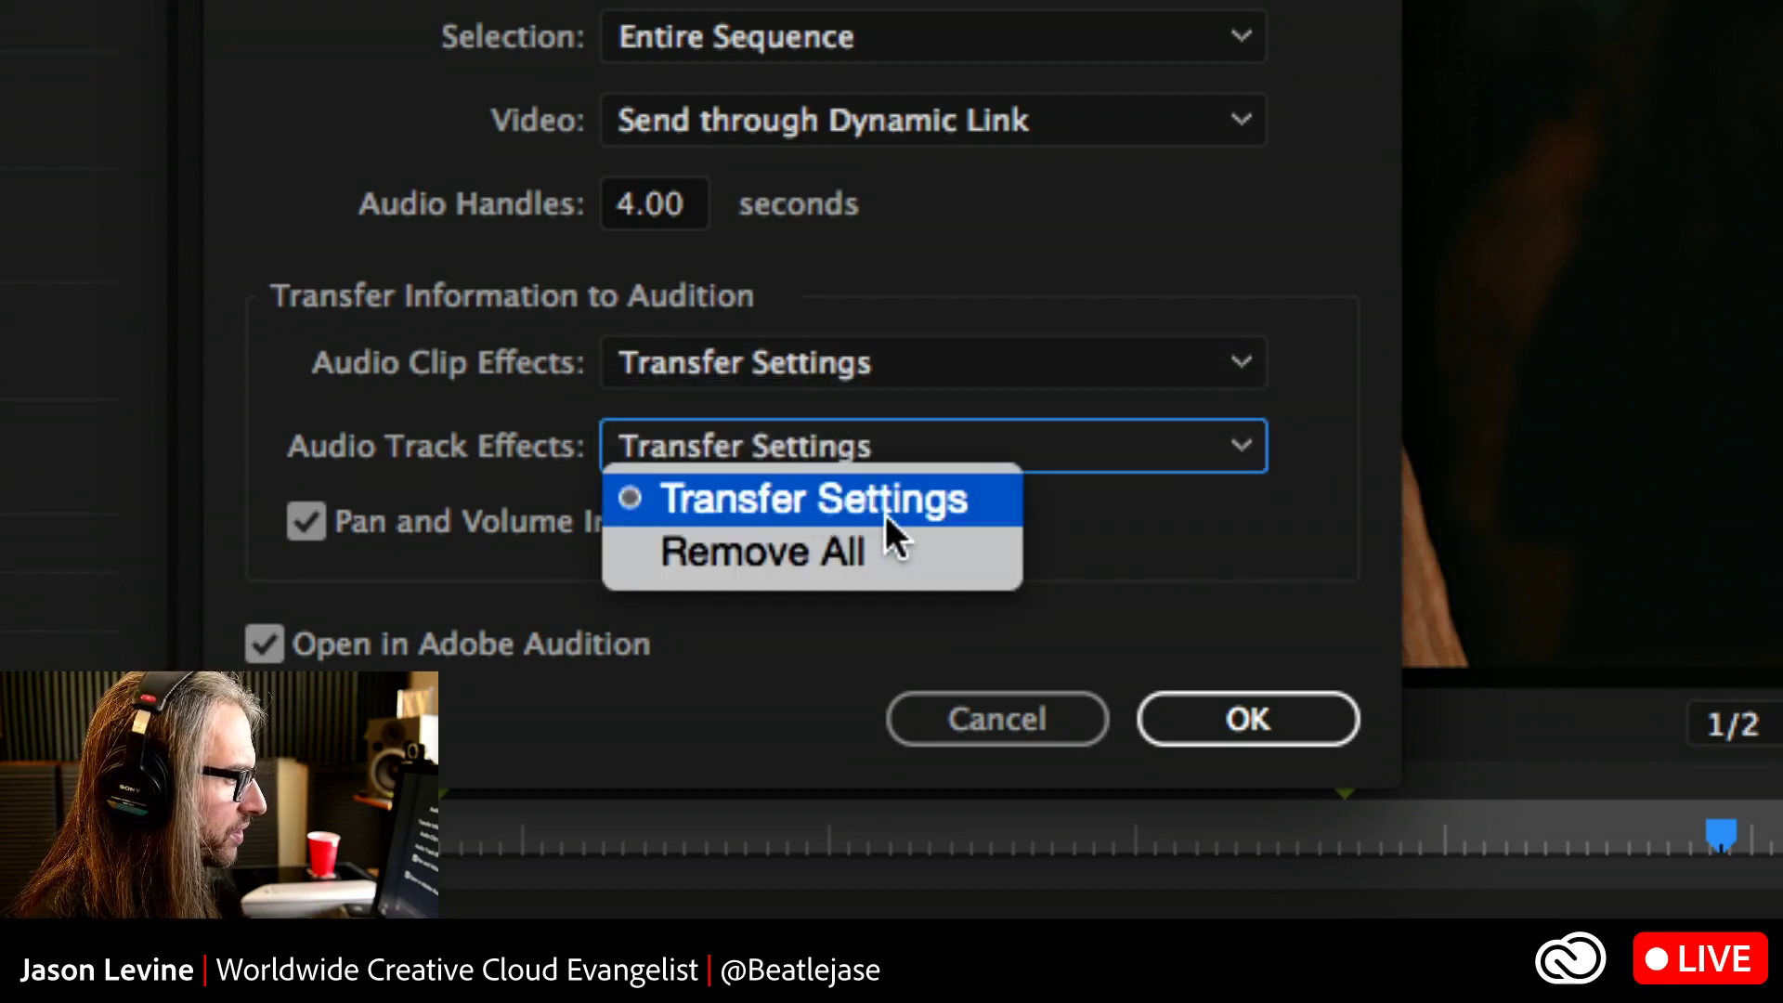
click(1199, 525)
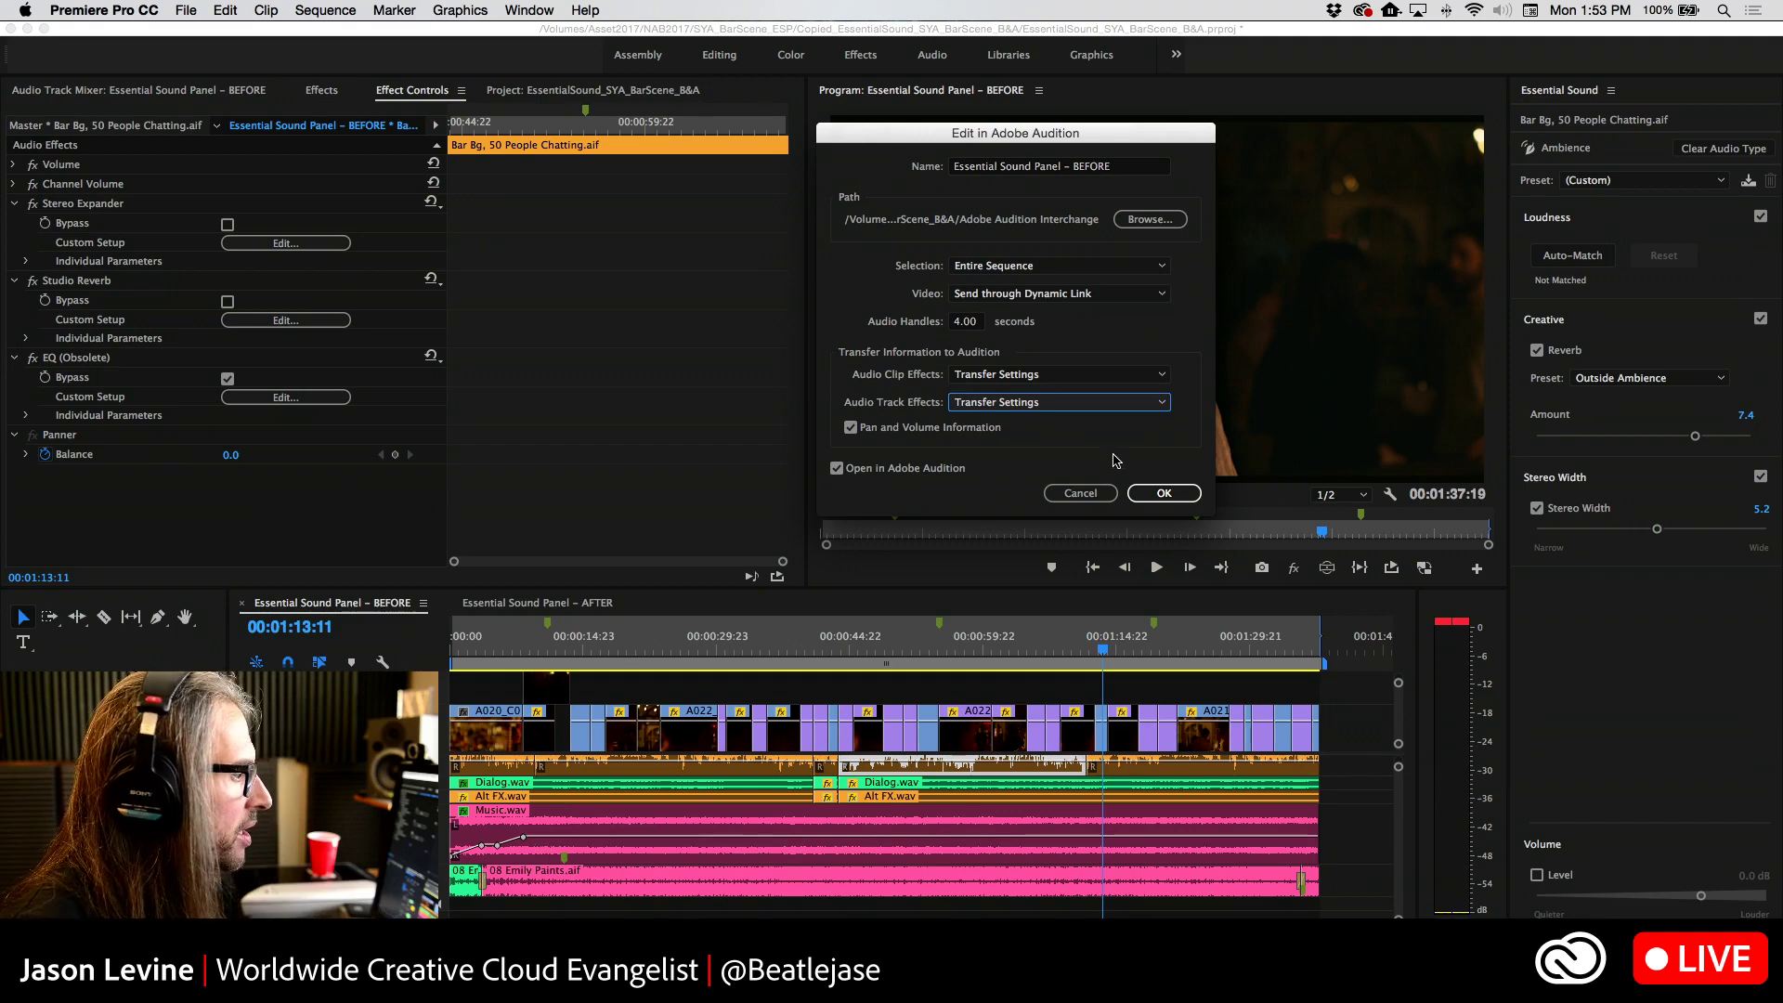
click(1173, 491)
click(1175, 494)
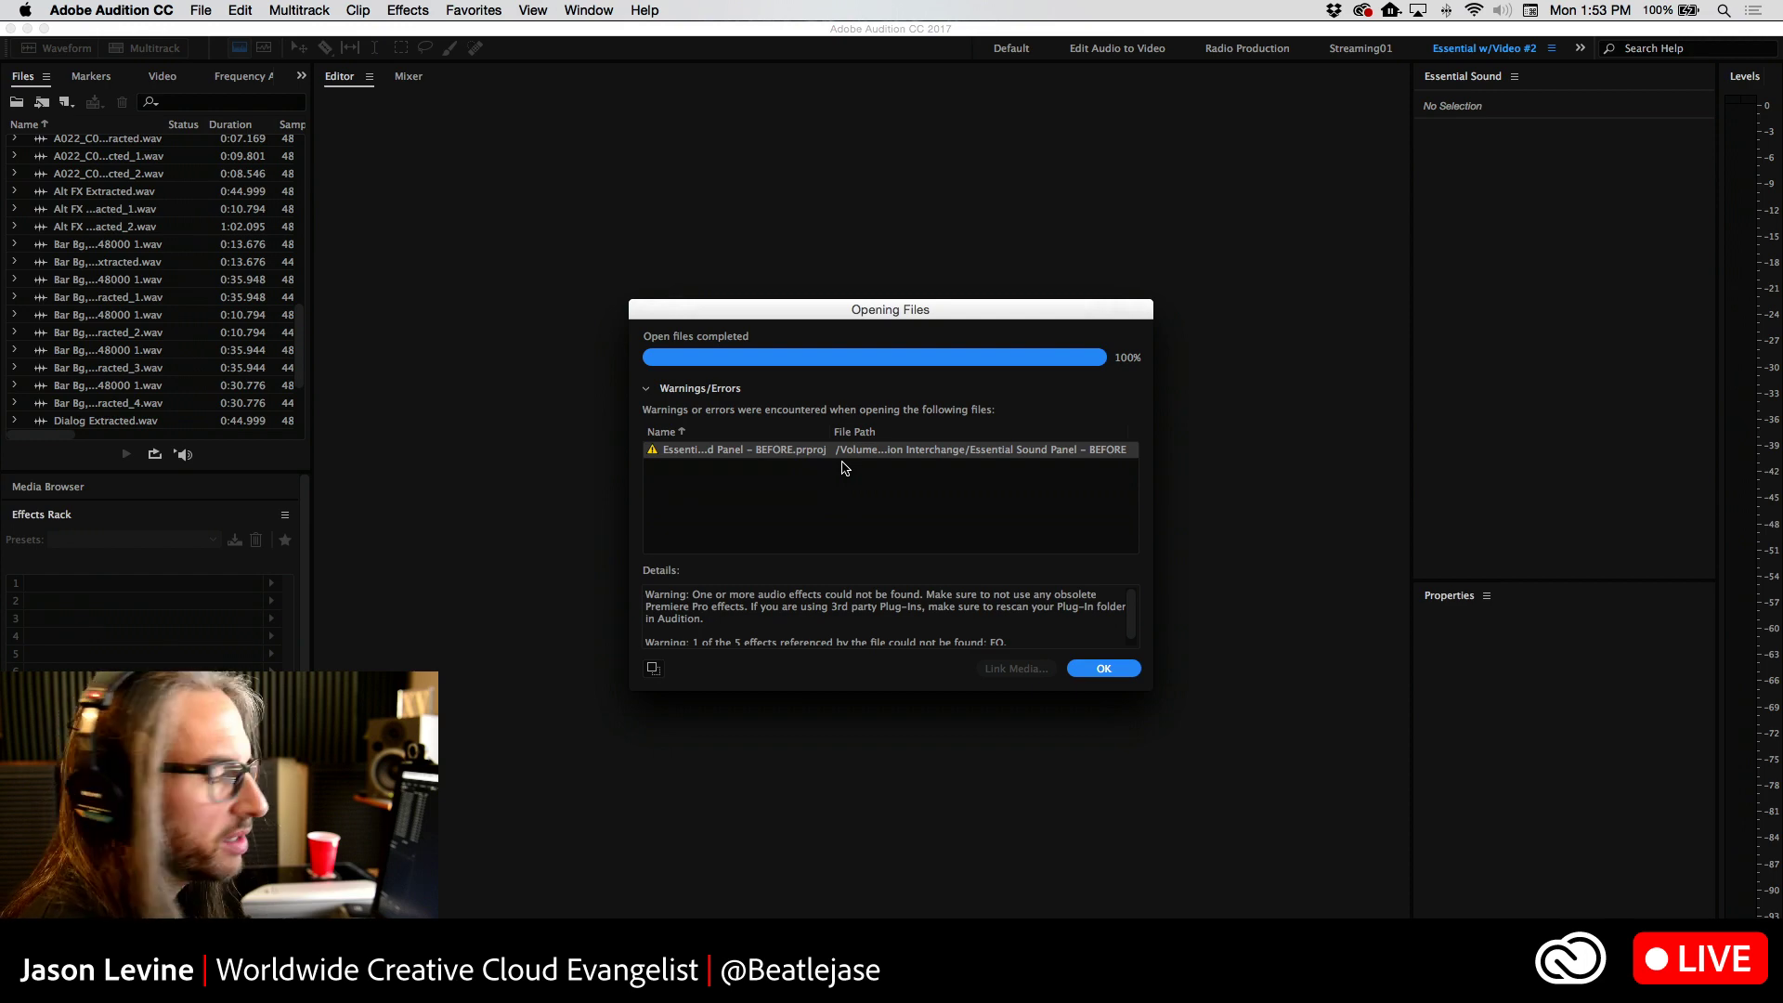
click(1123, 674)
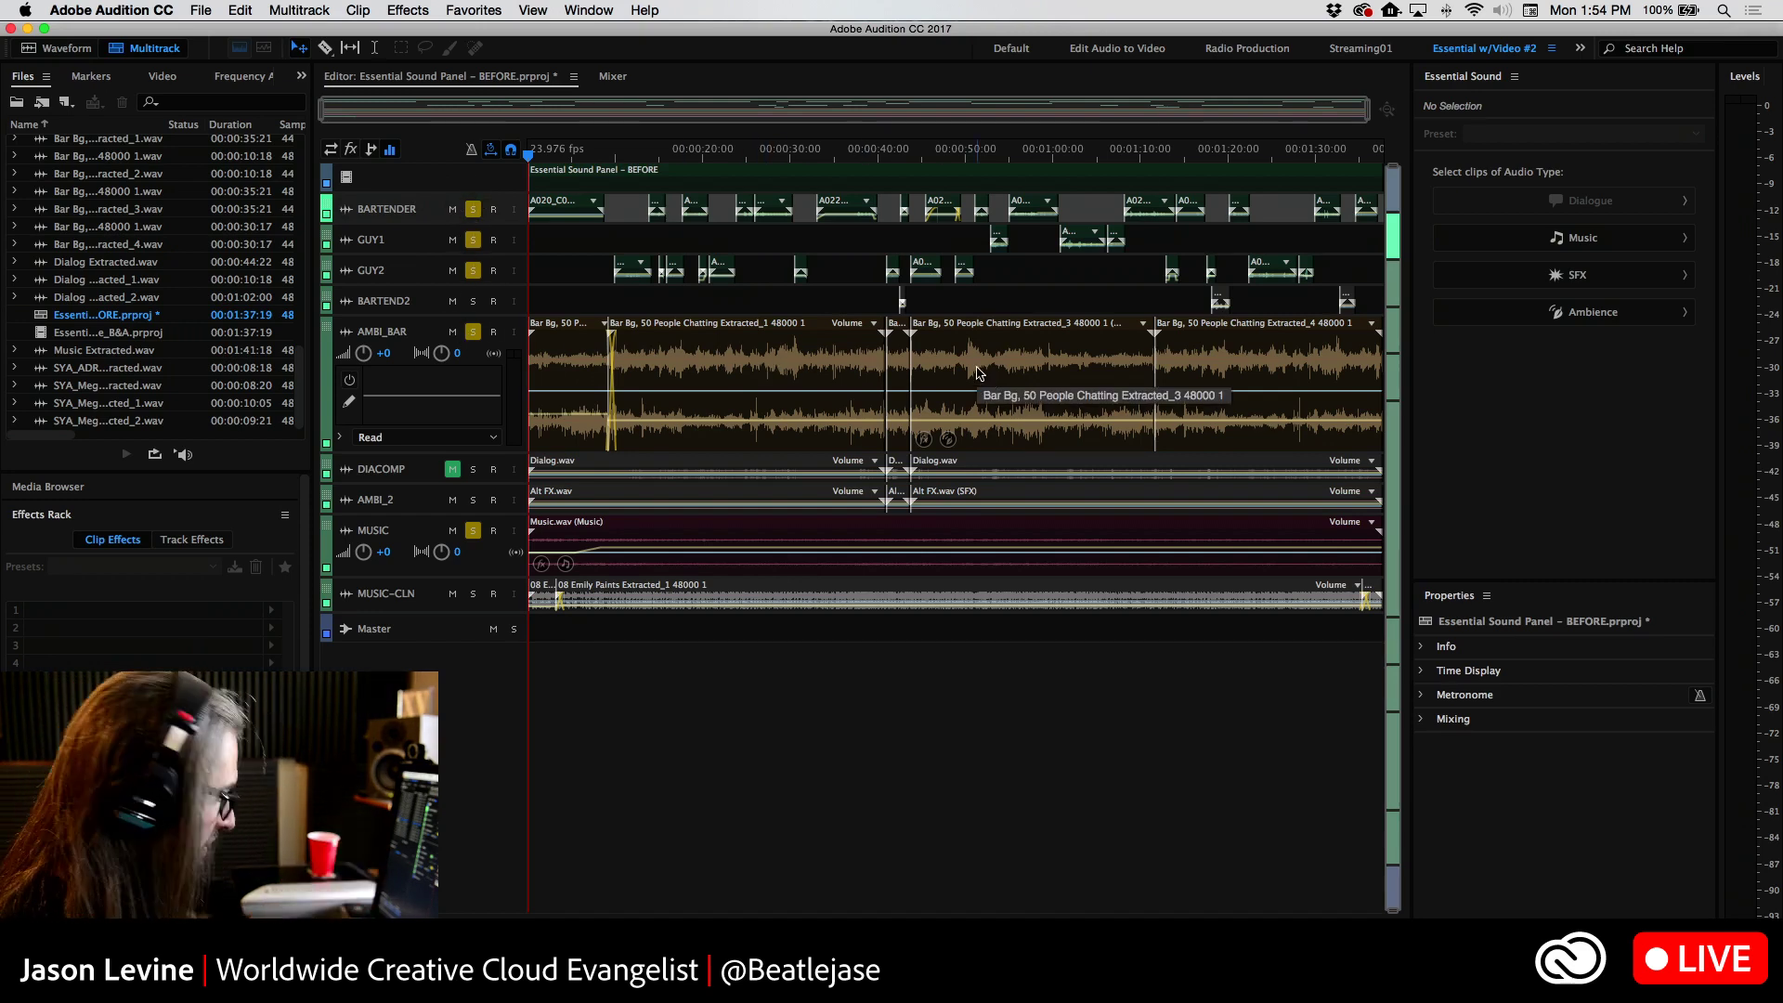
Switch to Premiere Pro to compare its audio track layout with the transferred session, and return to Audition
key(super+Tab)
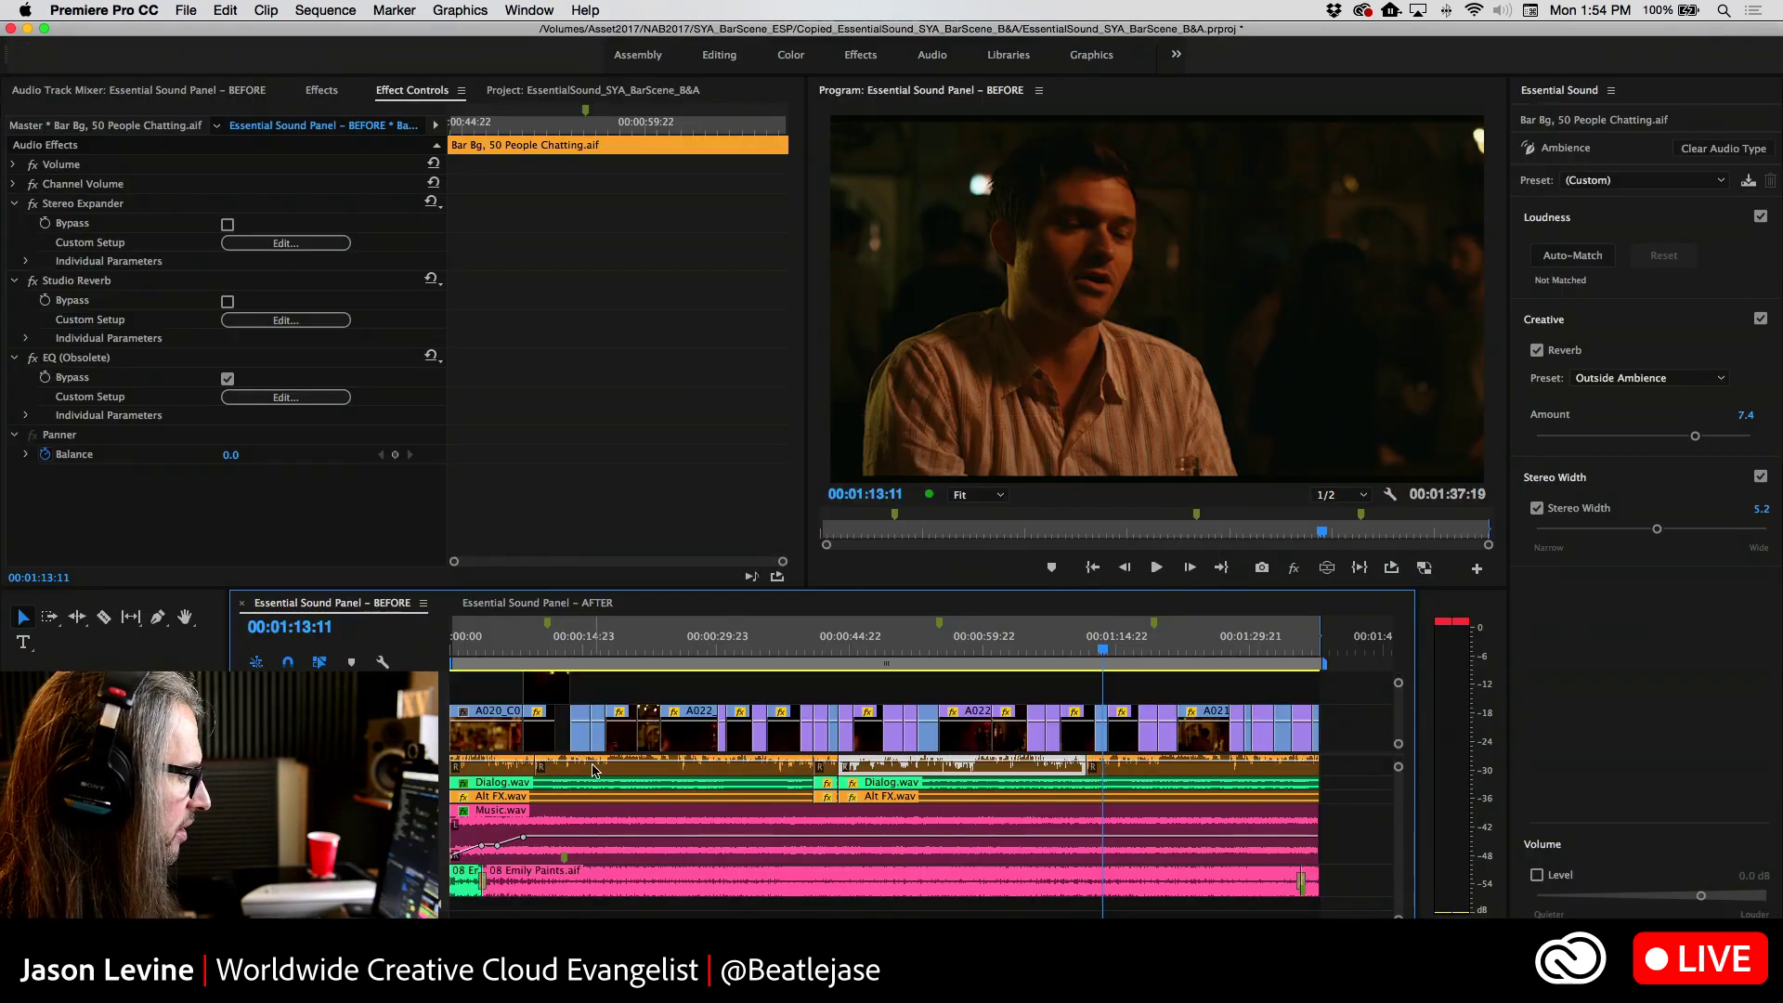
scroll(594, 771, up, 4)
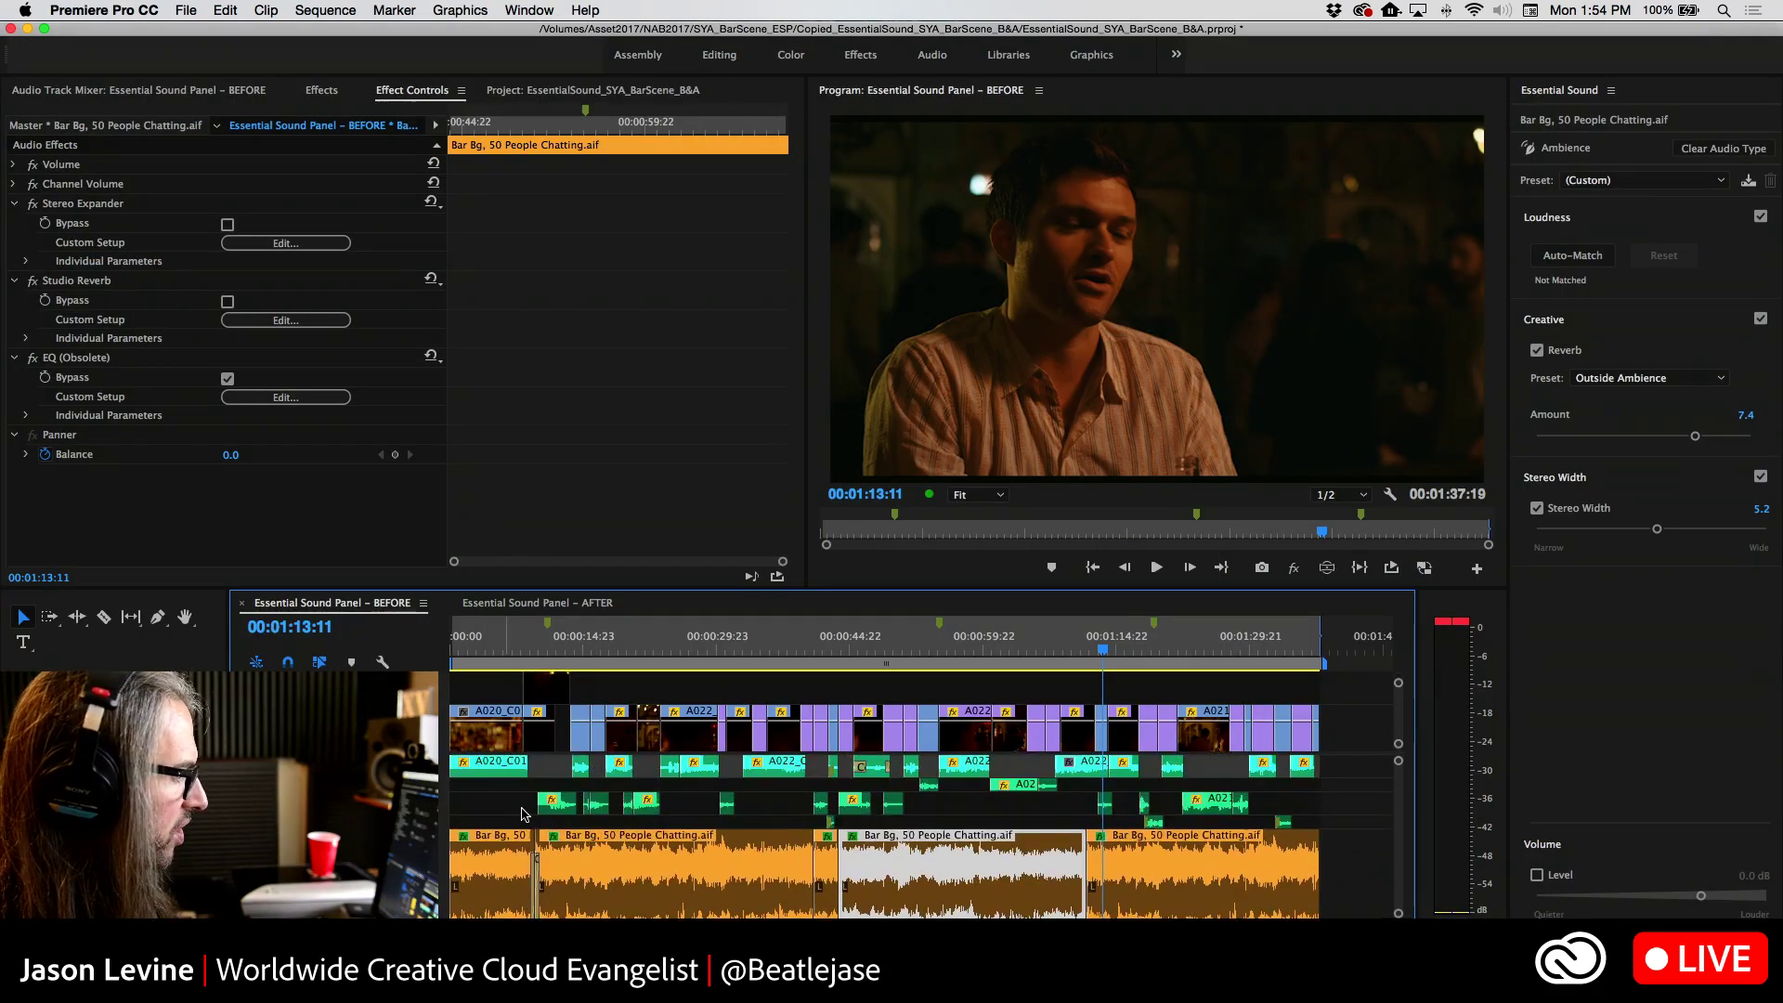
scroll(523, 815, down, 5)
scroll(523, 814, up, 4)
scroll(523, 815, down, 4)
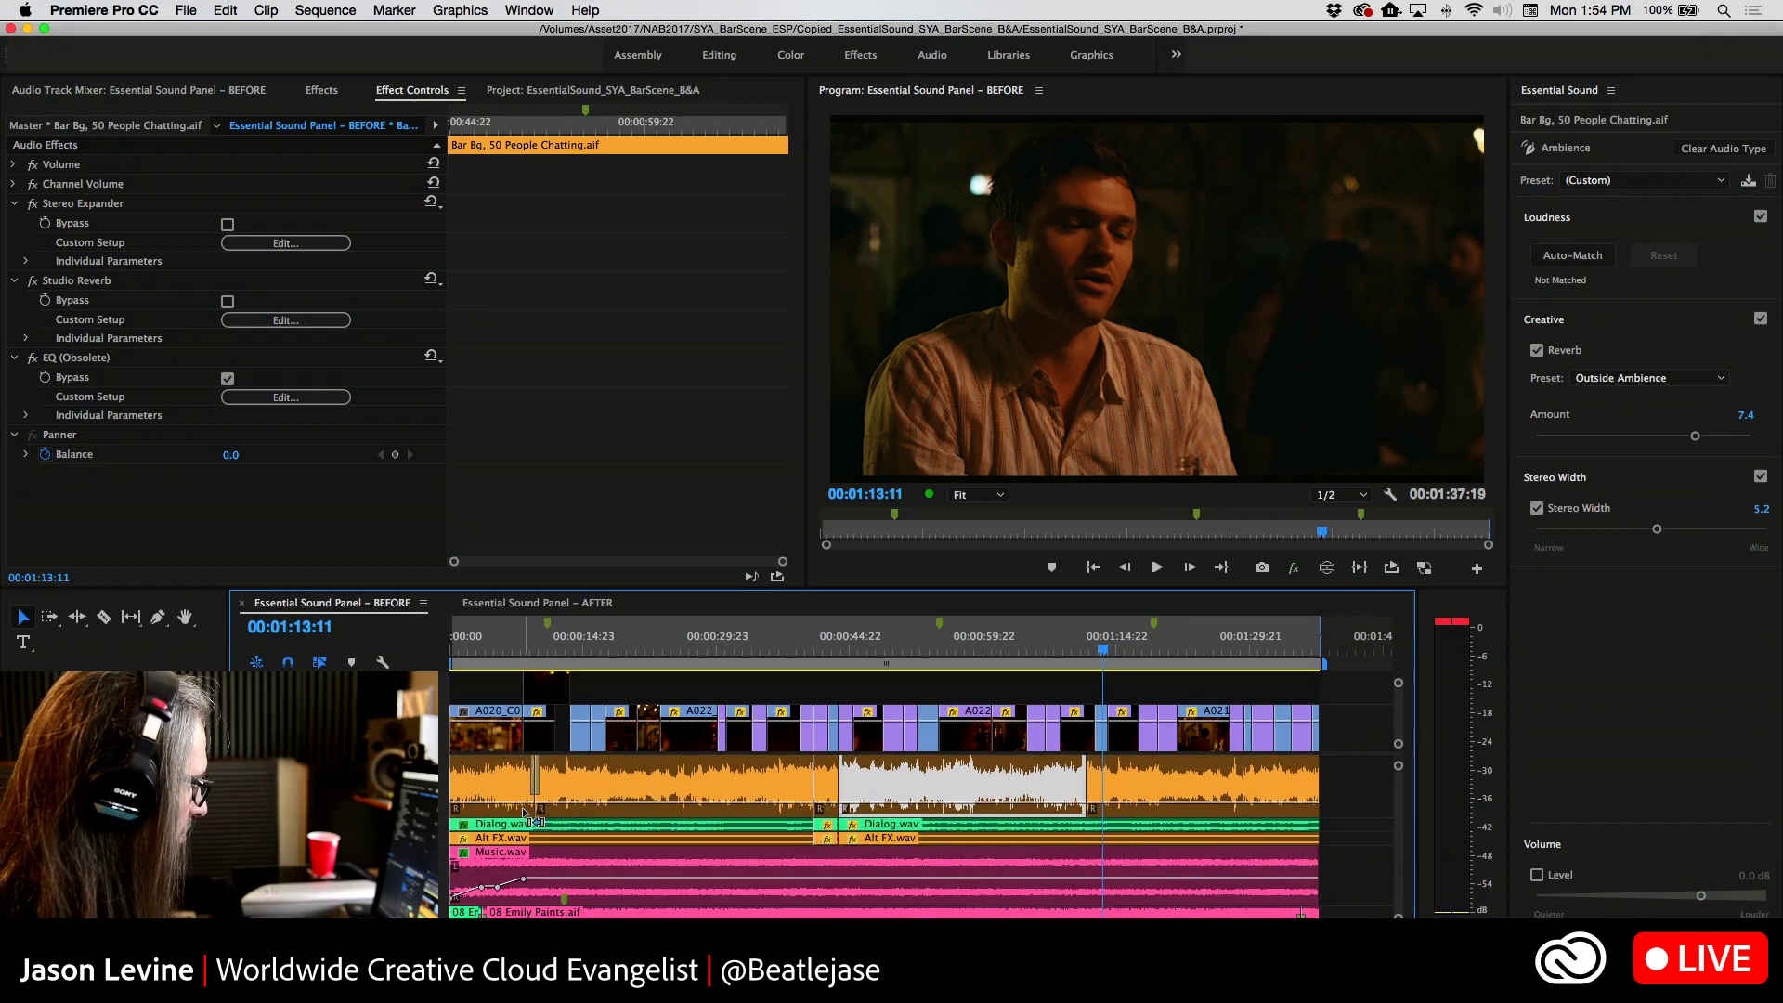
key(super+Tab)
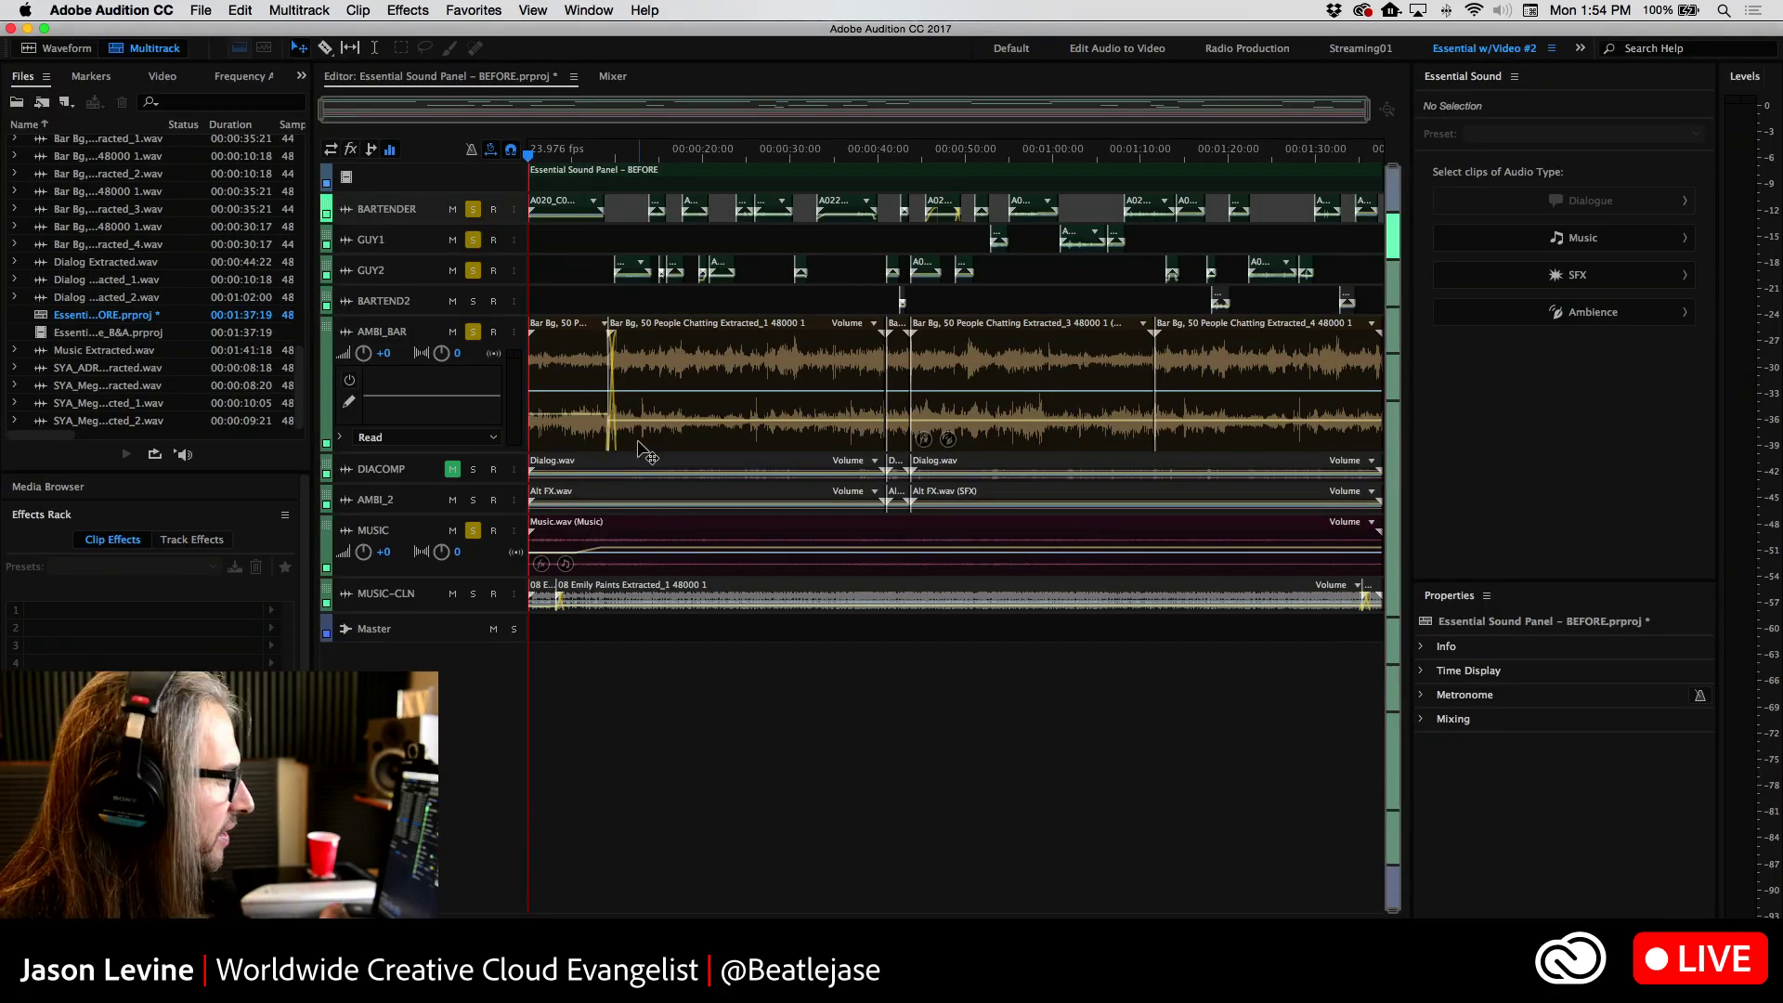
Show the session's video picture and widen its panel
click(185, 83)
drag(312, 228, 422, 228)
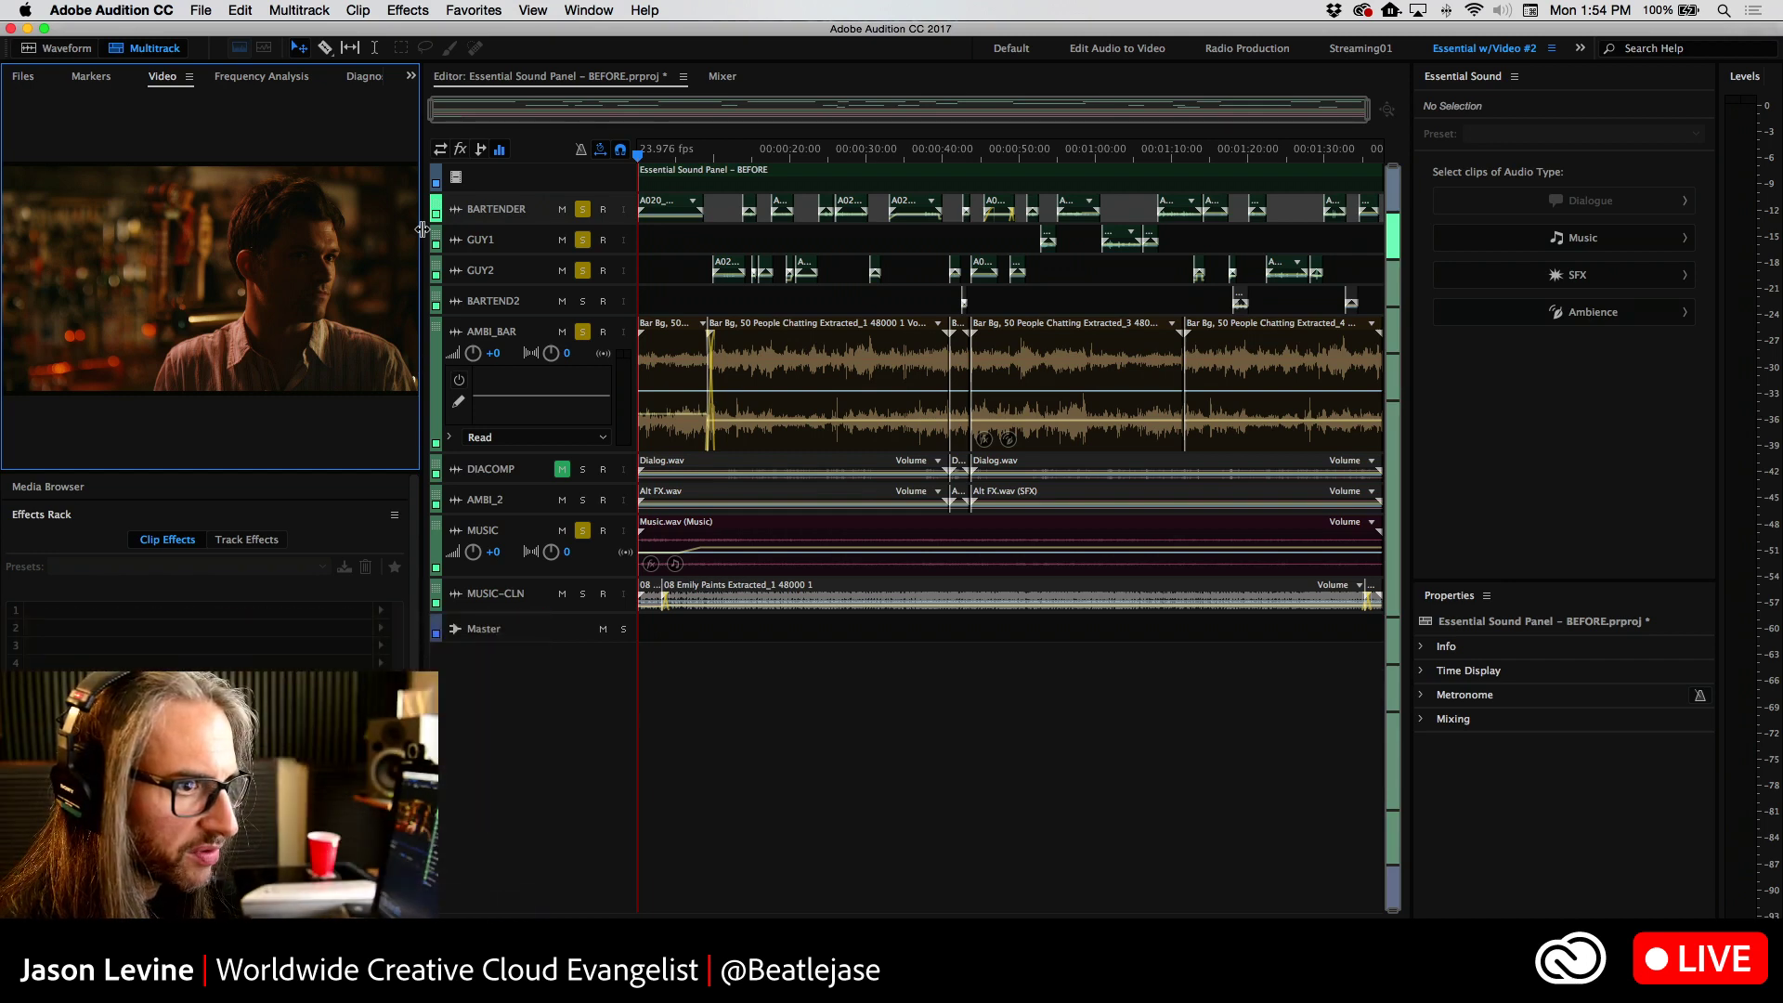
drag(423, 406, 461, 406)
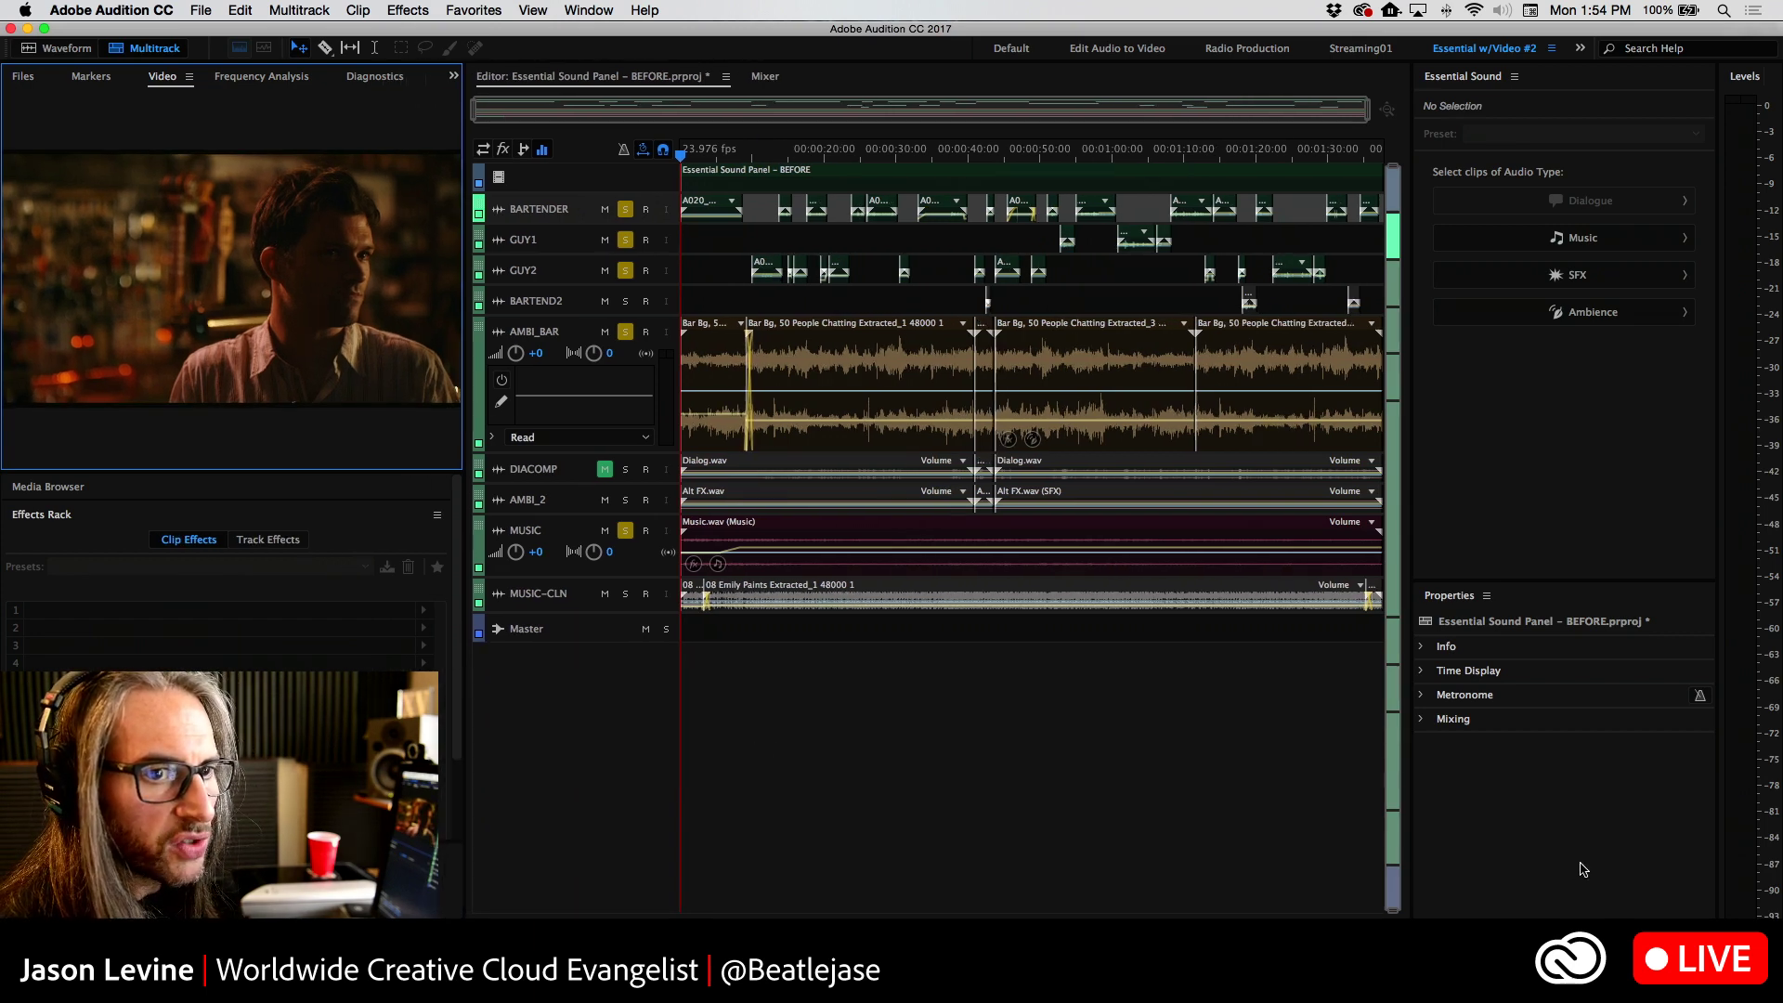
Clear the audio type of the Music.wav clip and assign the Music type to it again
click(832, 539)
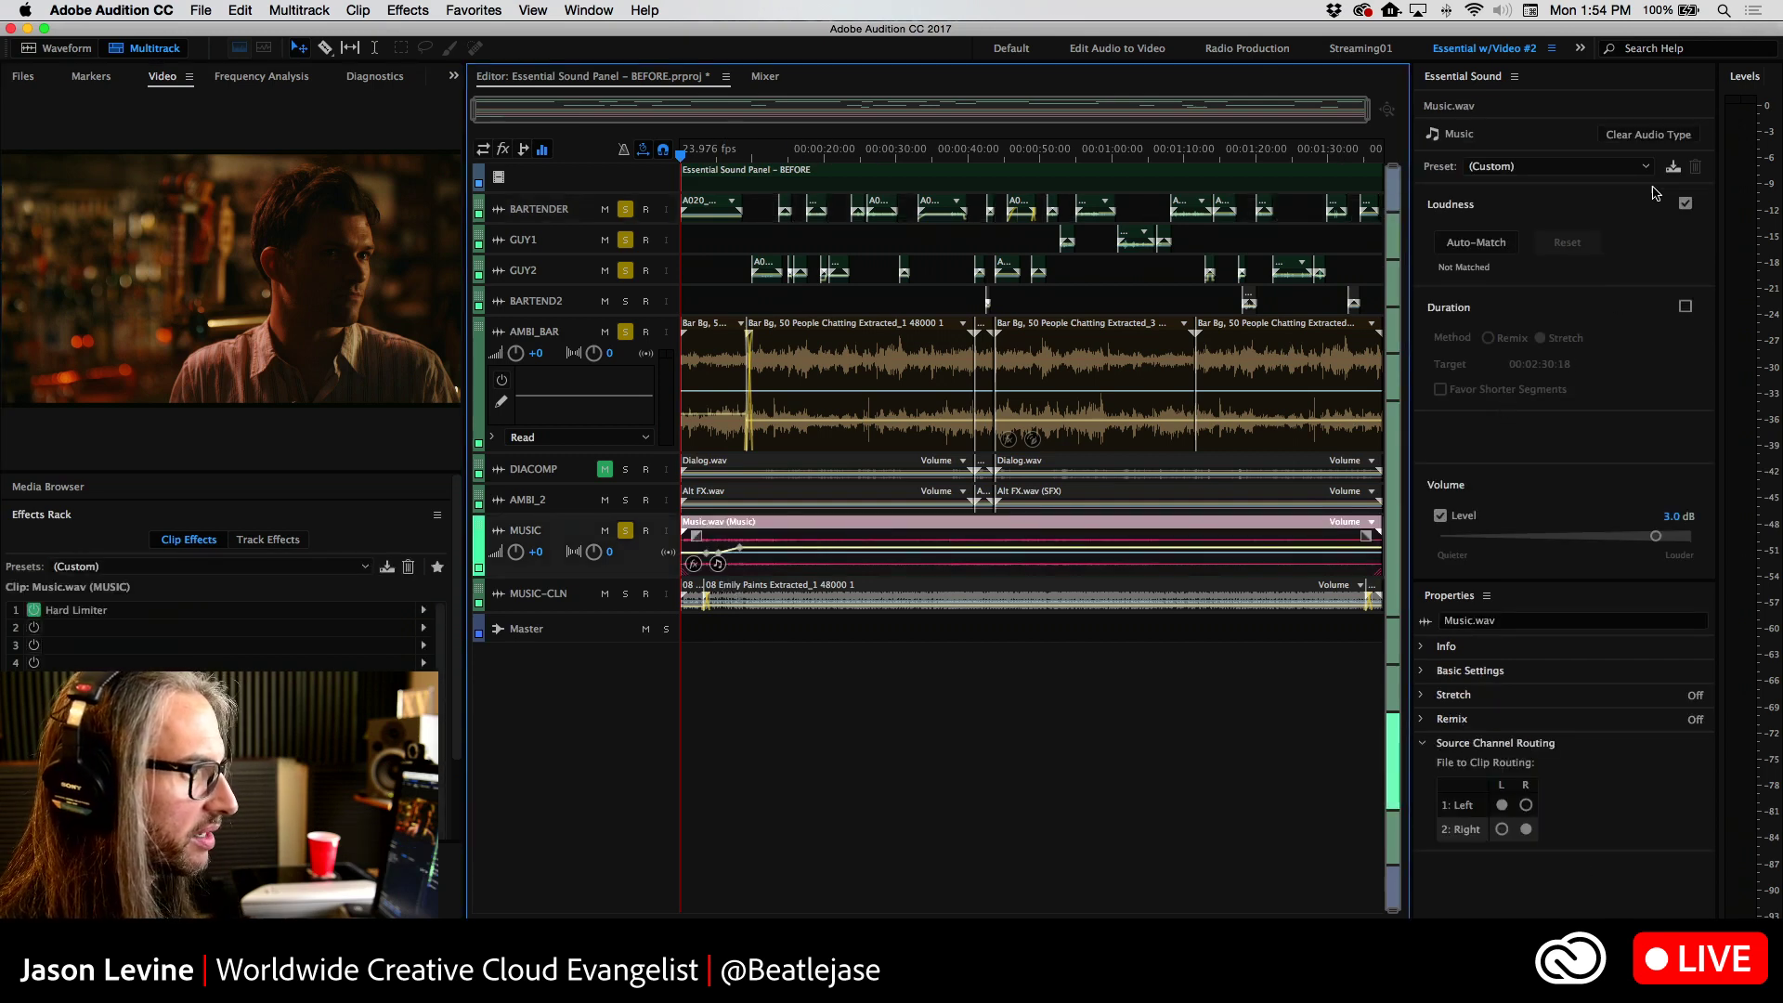
click(1677, 137)
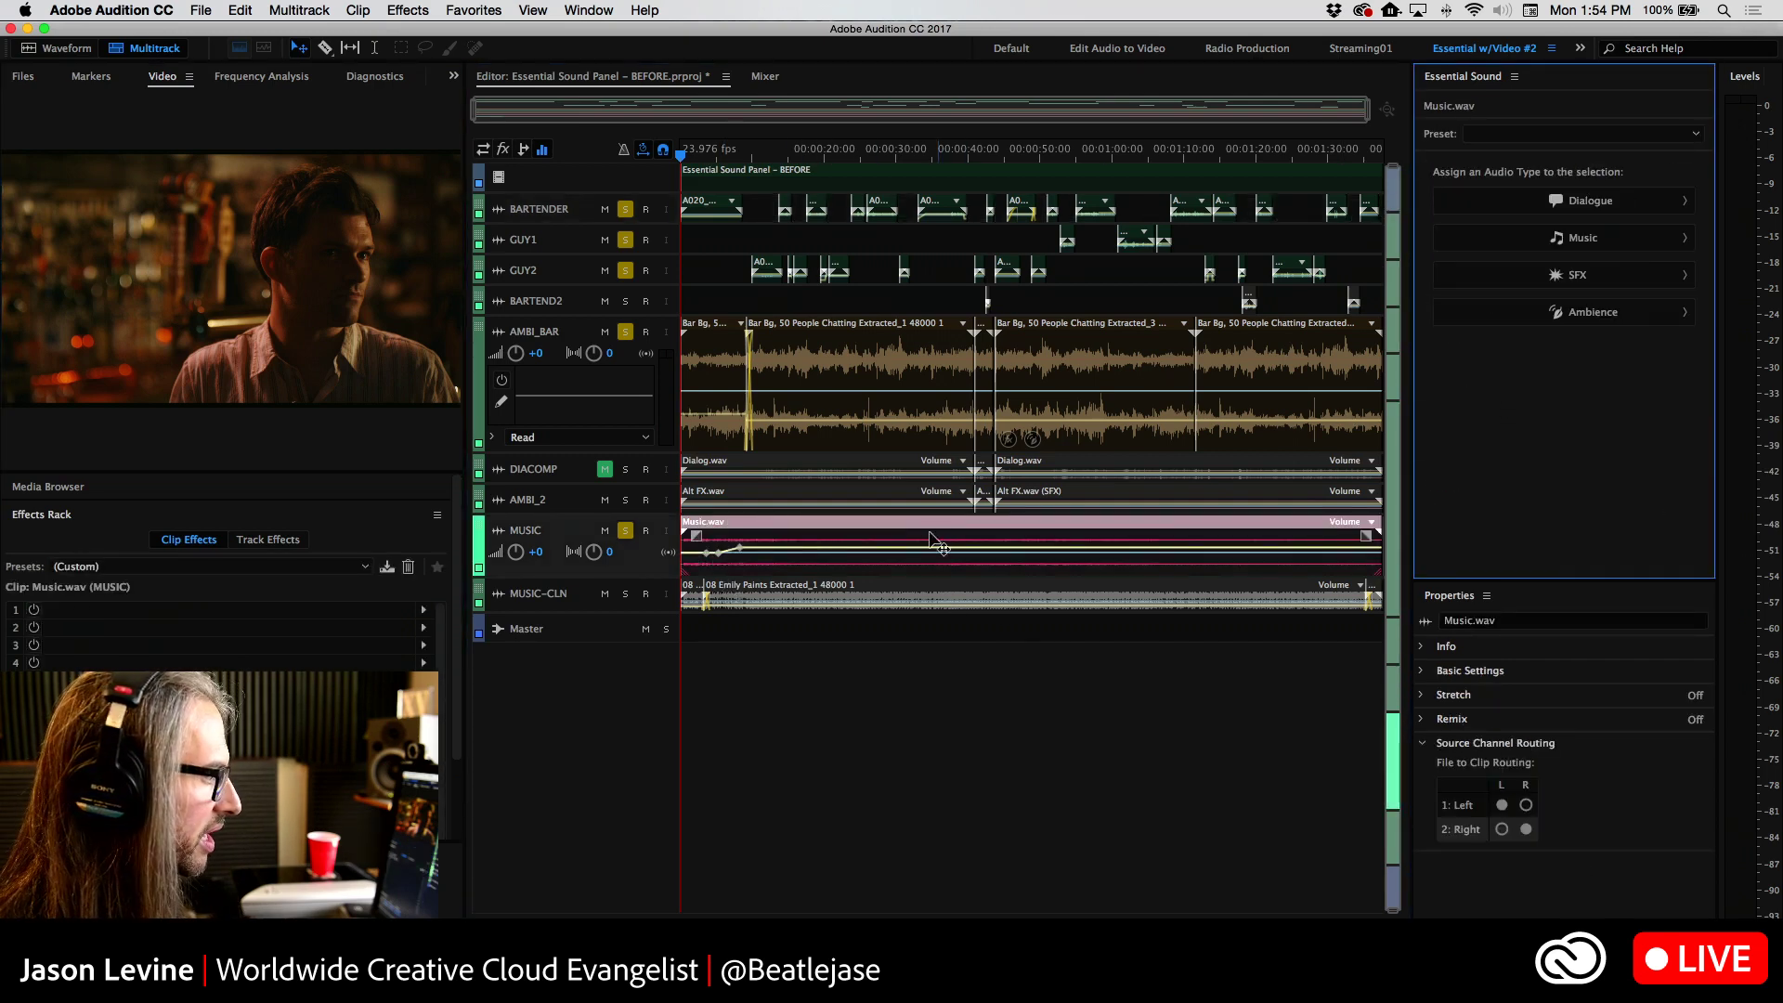
click(1580, 239)
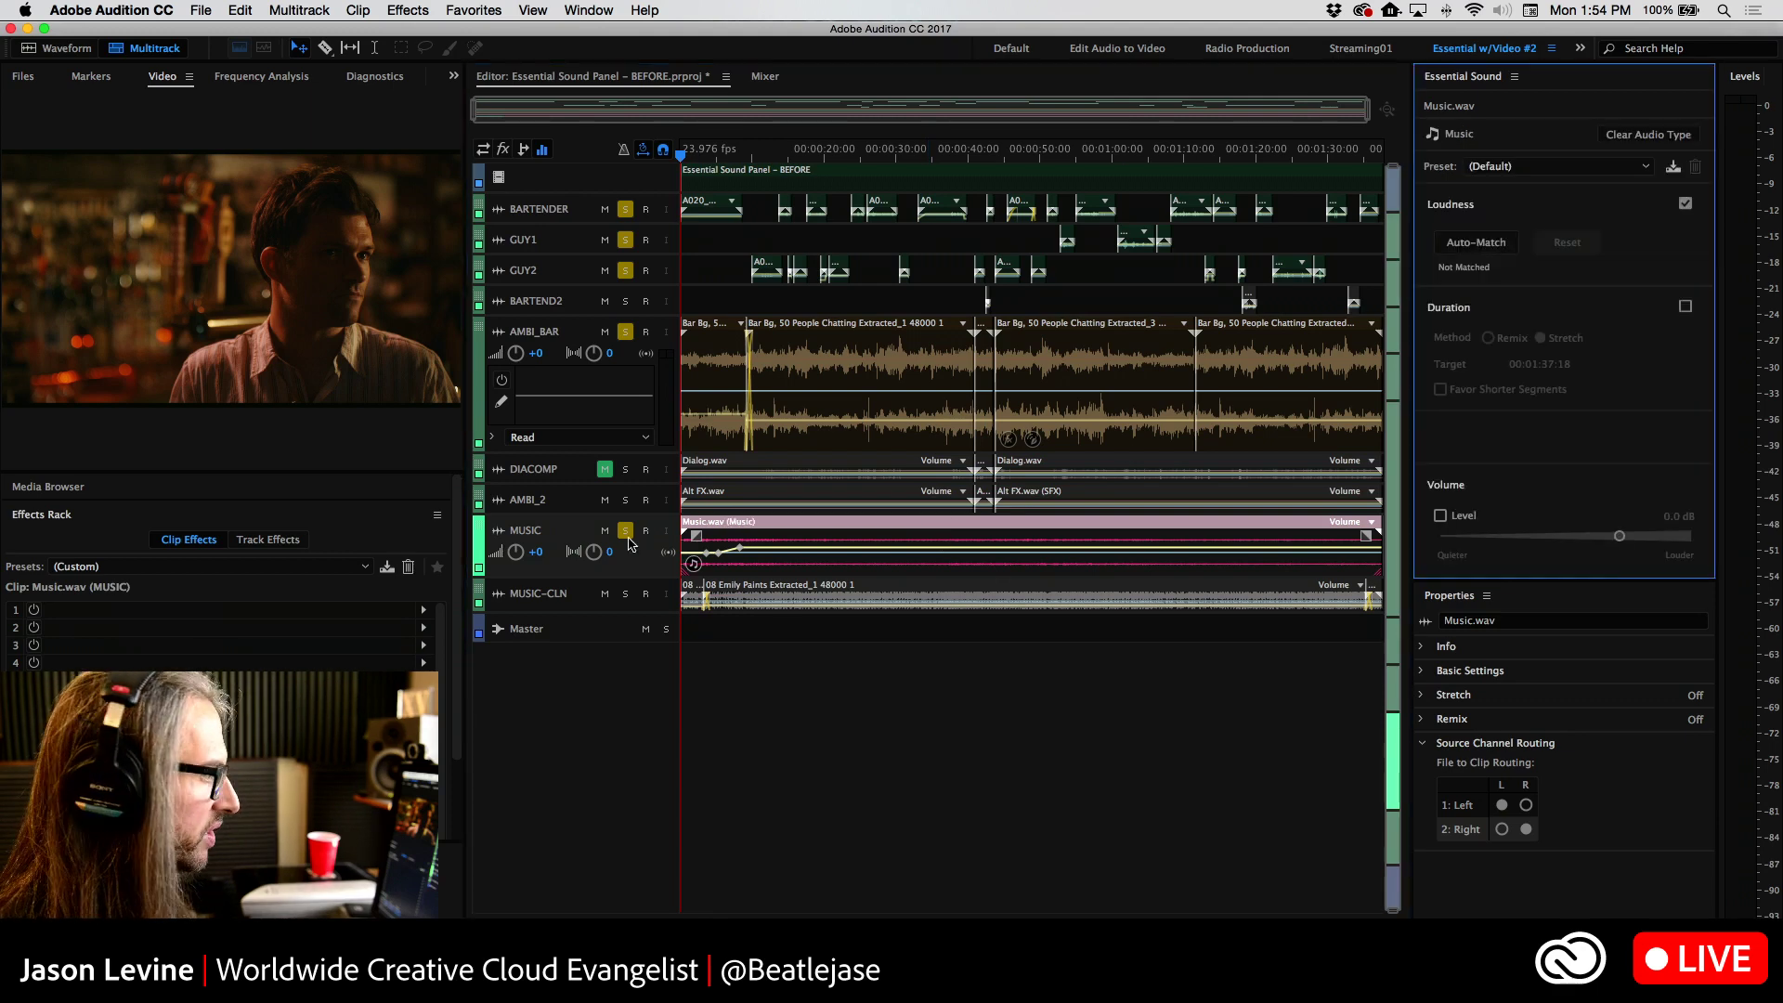
Enlarge the MUSIC track and remix Music.wav to a target duration of 00:00:39:18 with Favor Shorter Segments enabled
drag(632, 578, 635, 771)
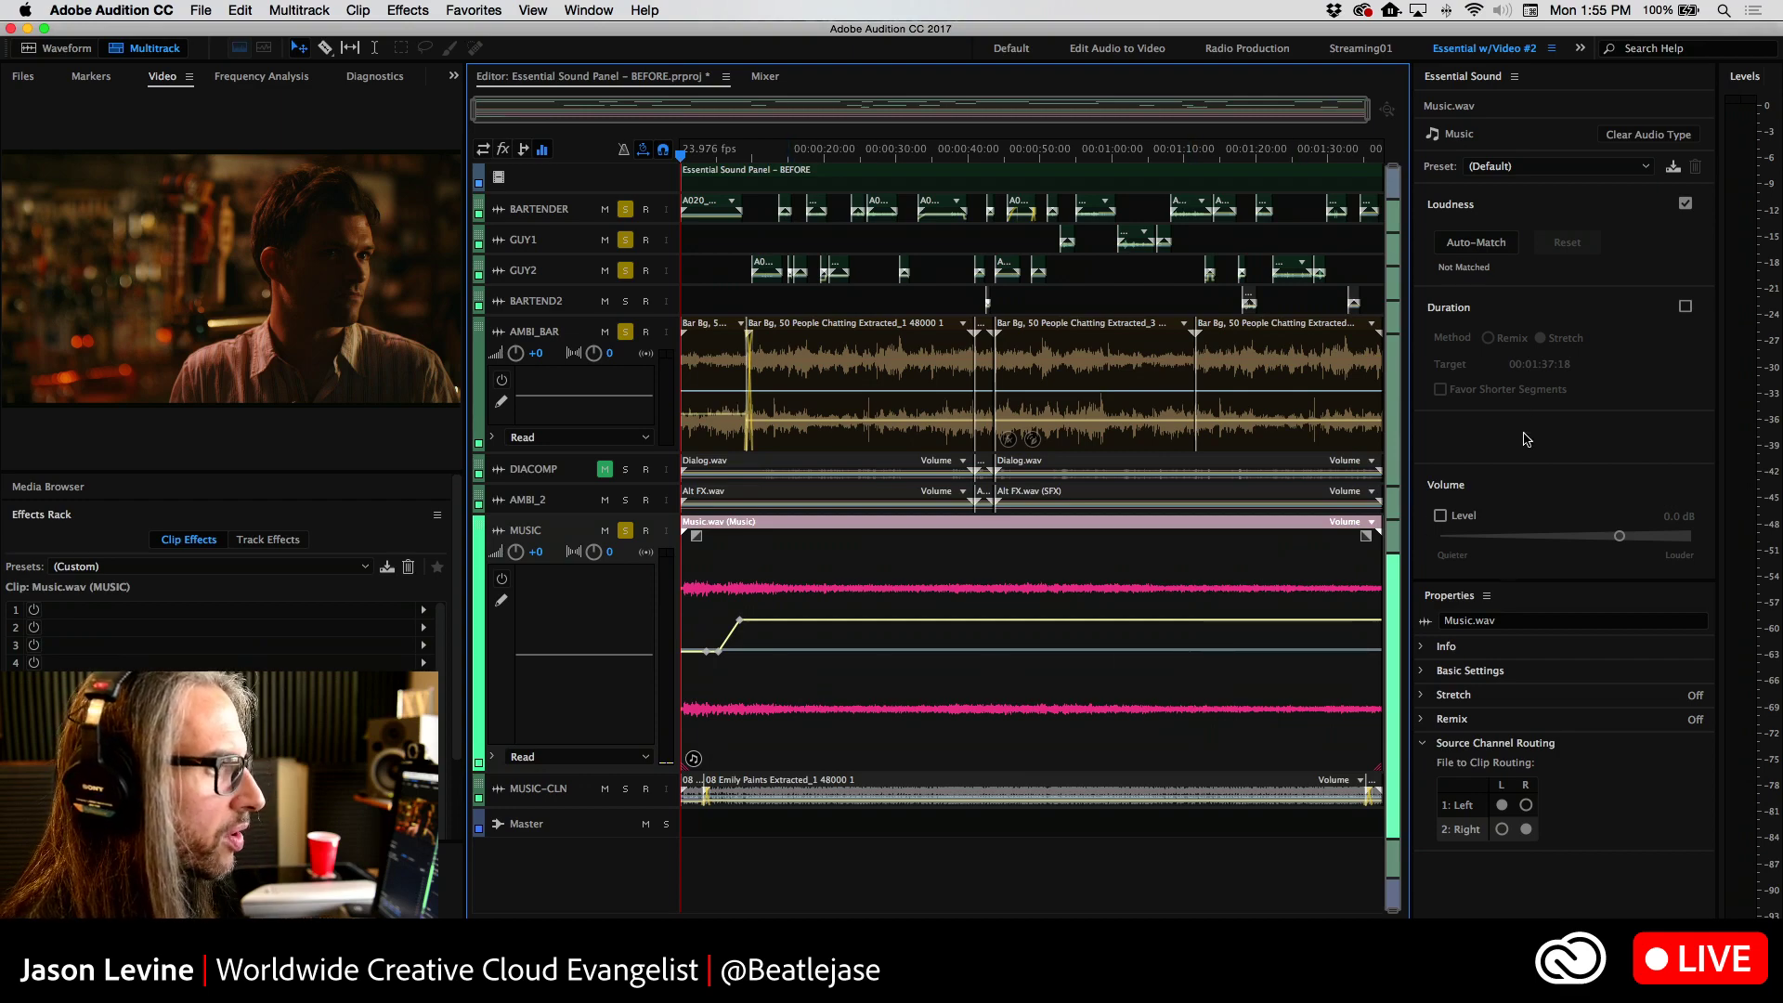
click(1685, 306)
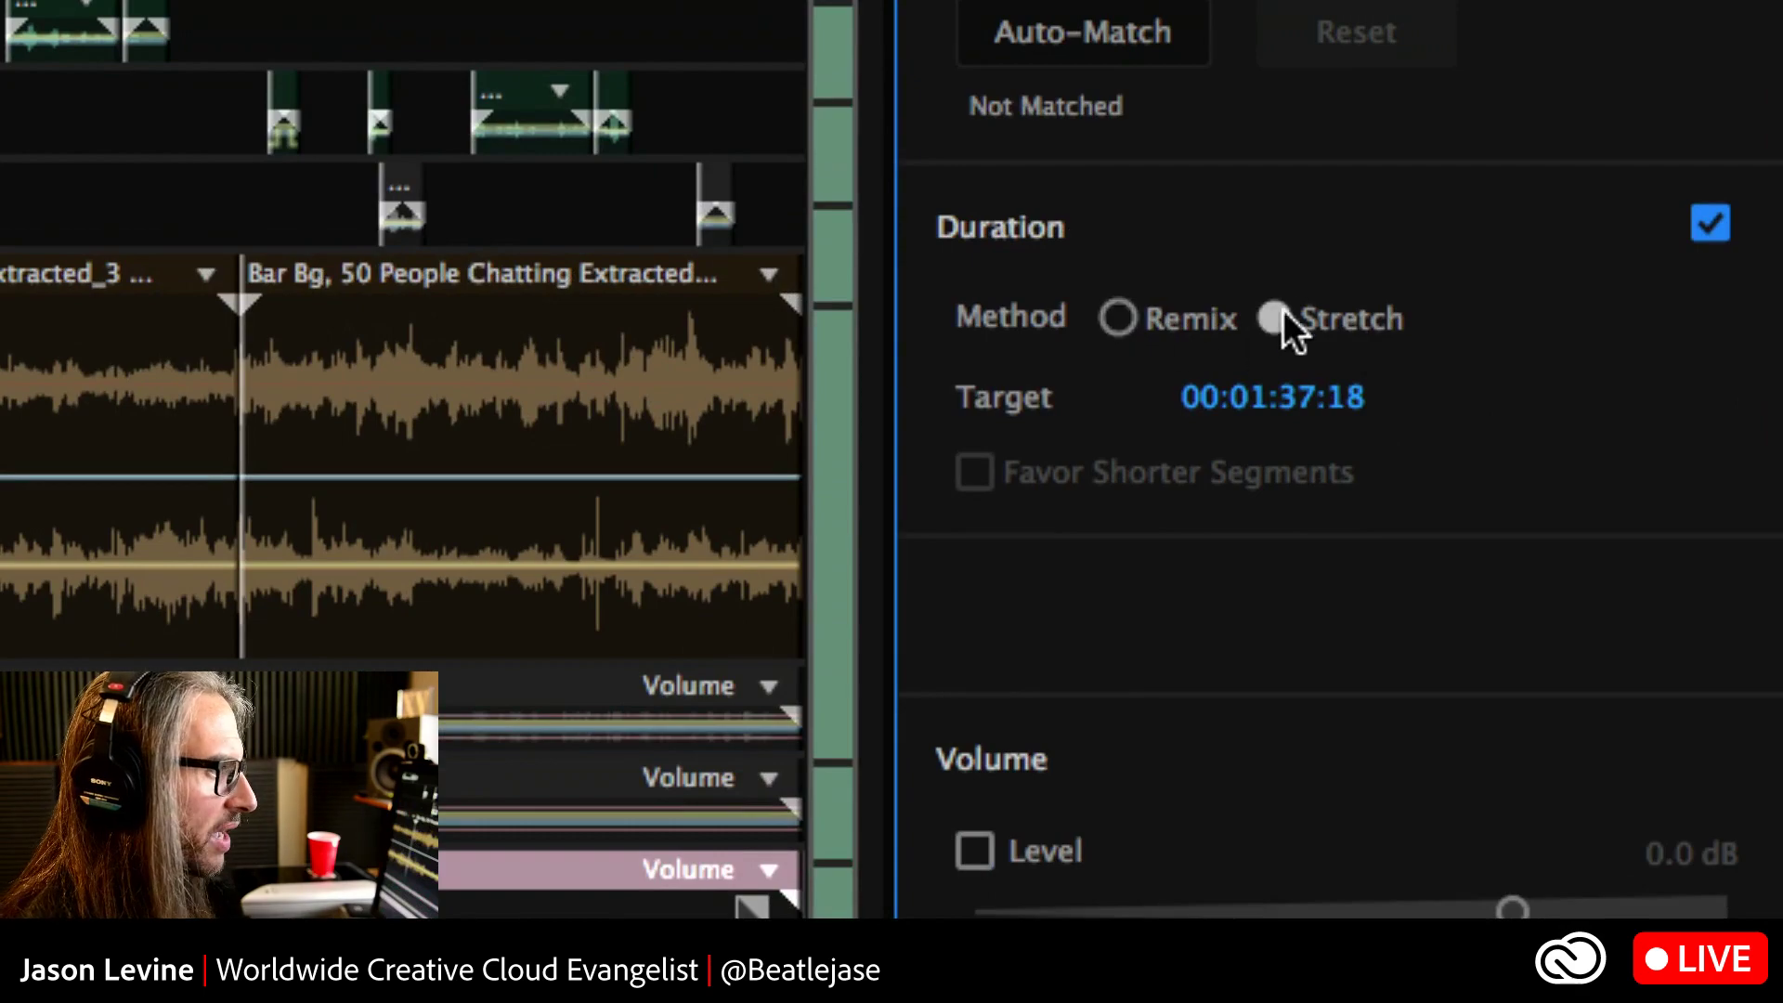
click(1118, 318)
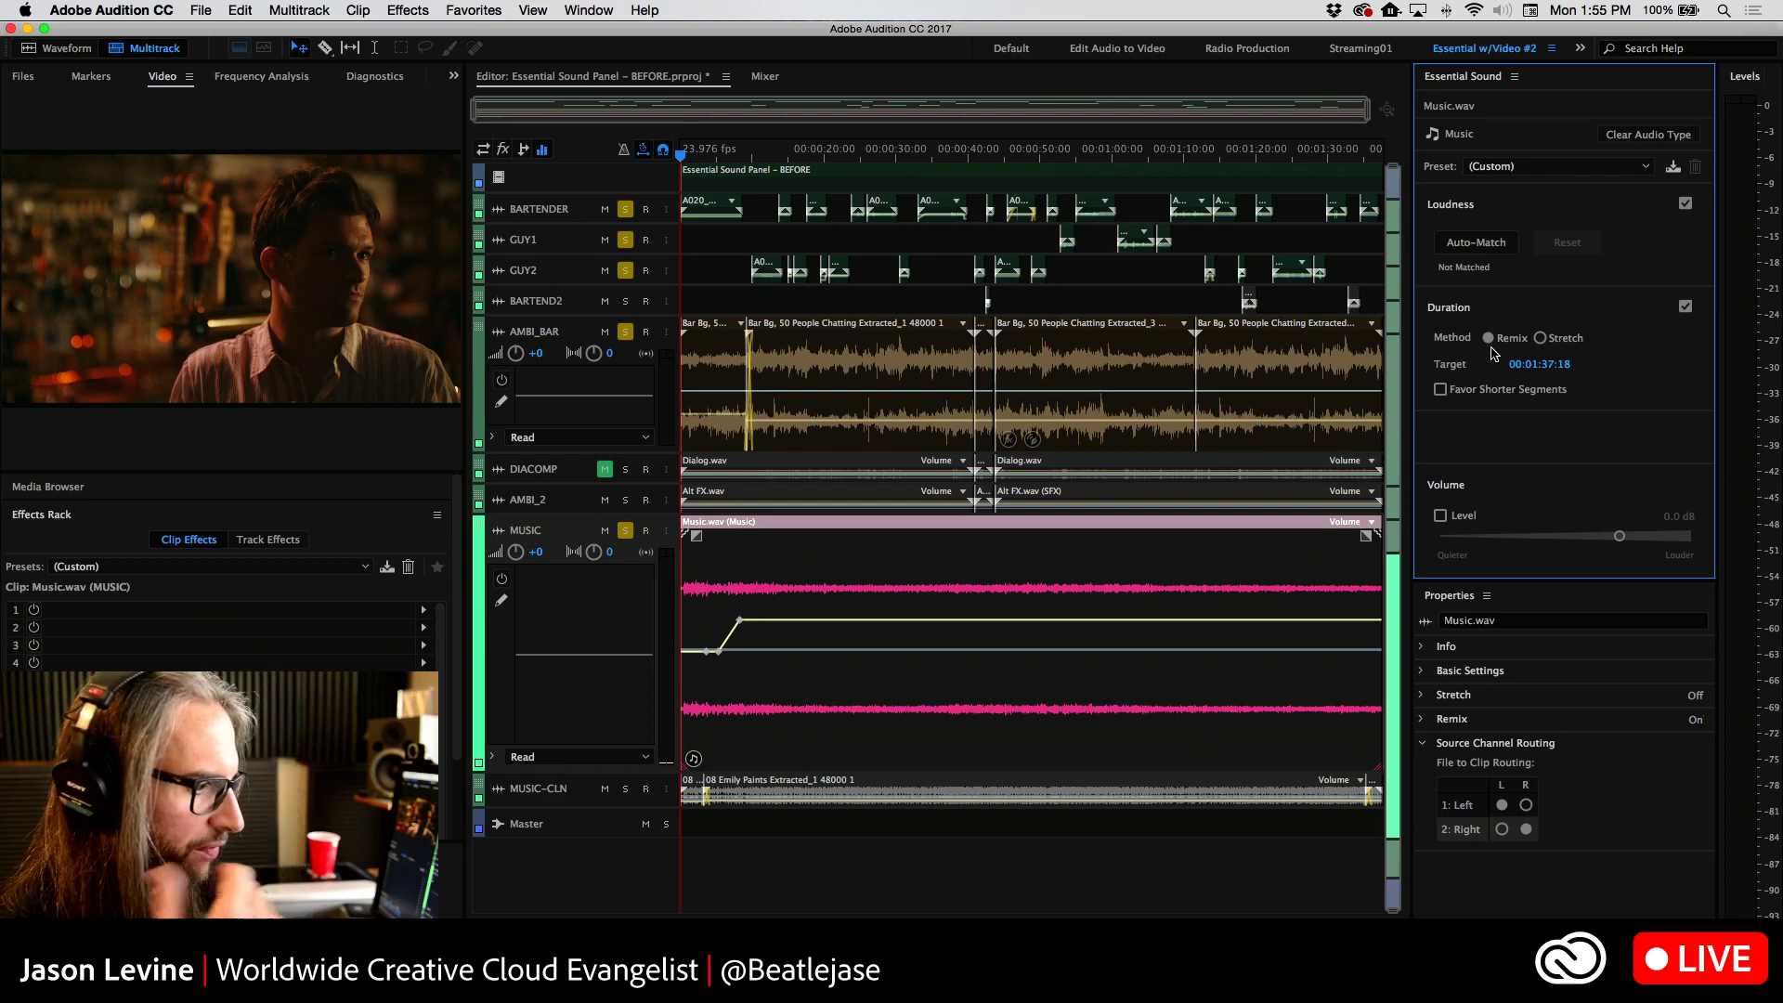
click(1542, 364)
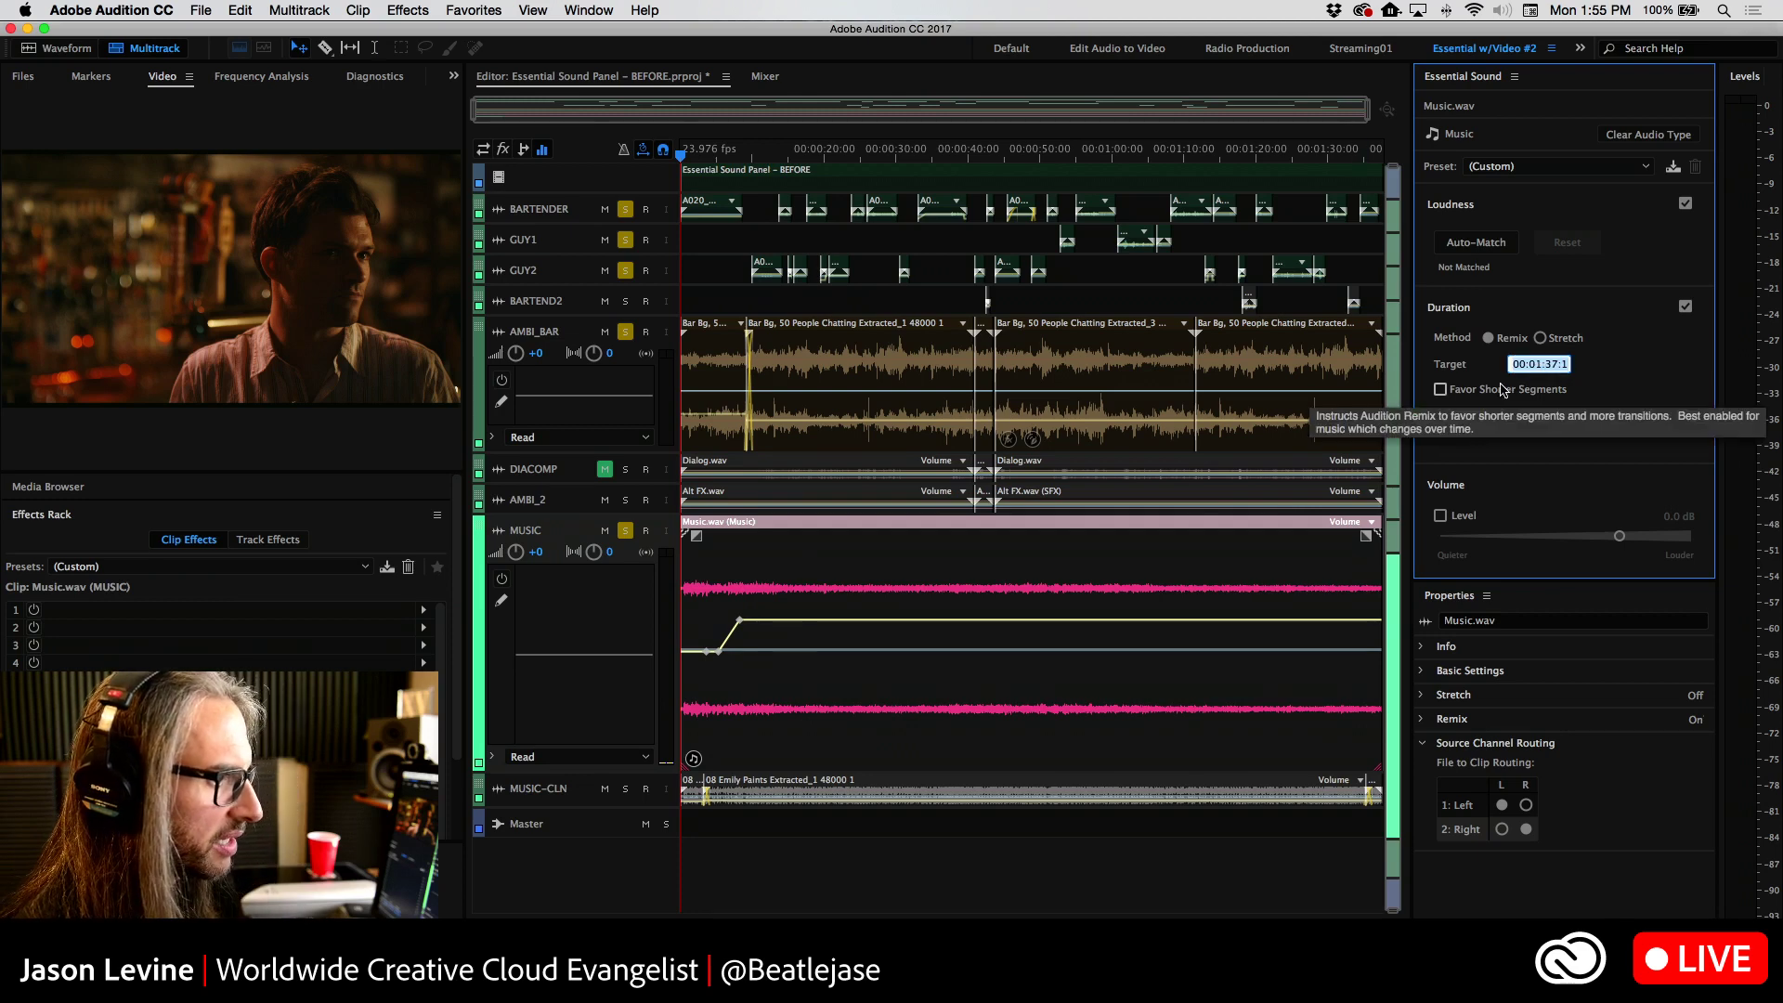
click(1537, 364)
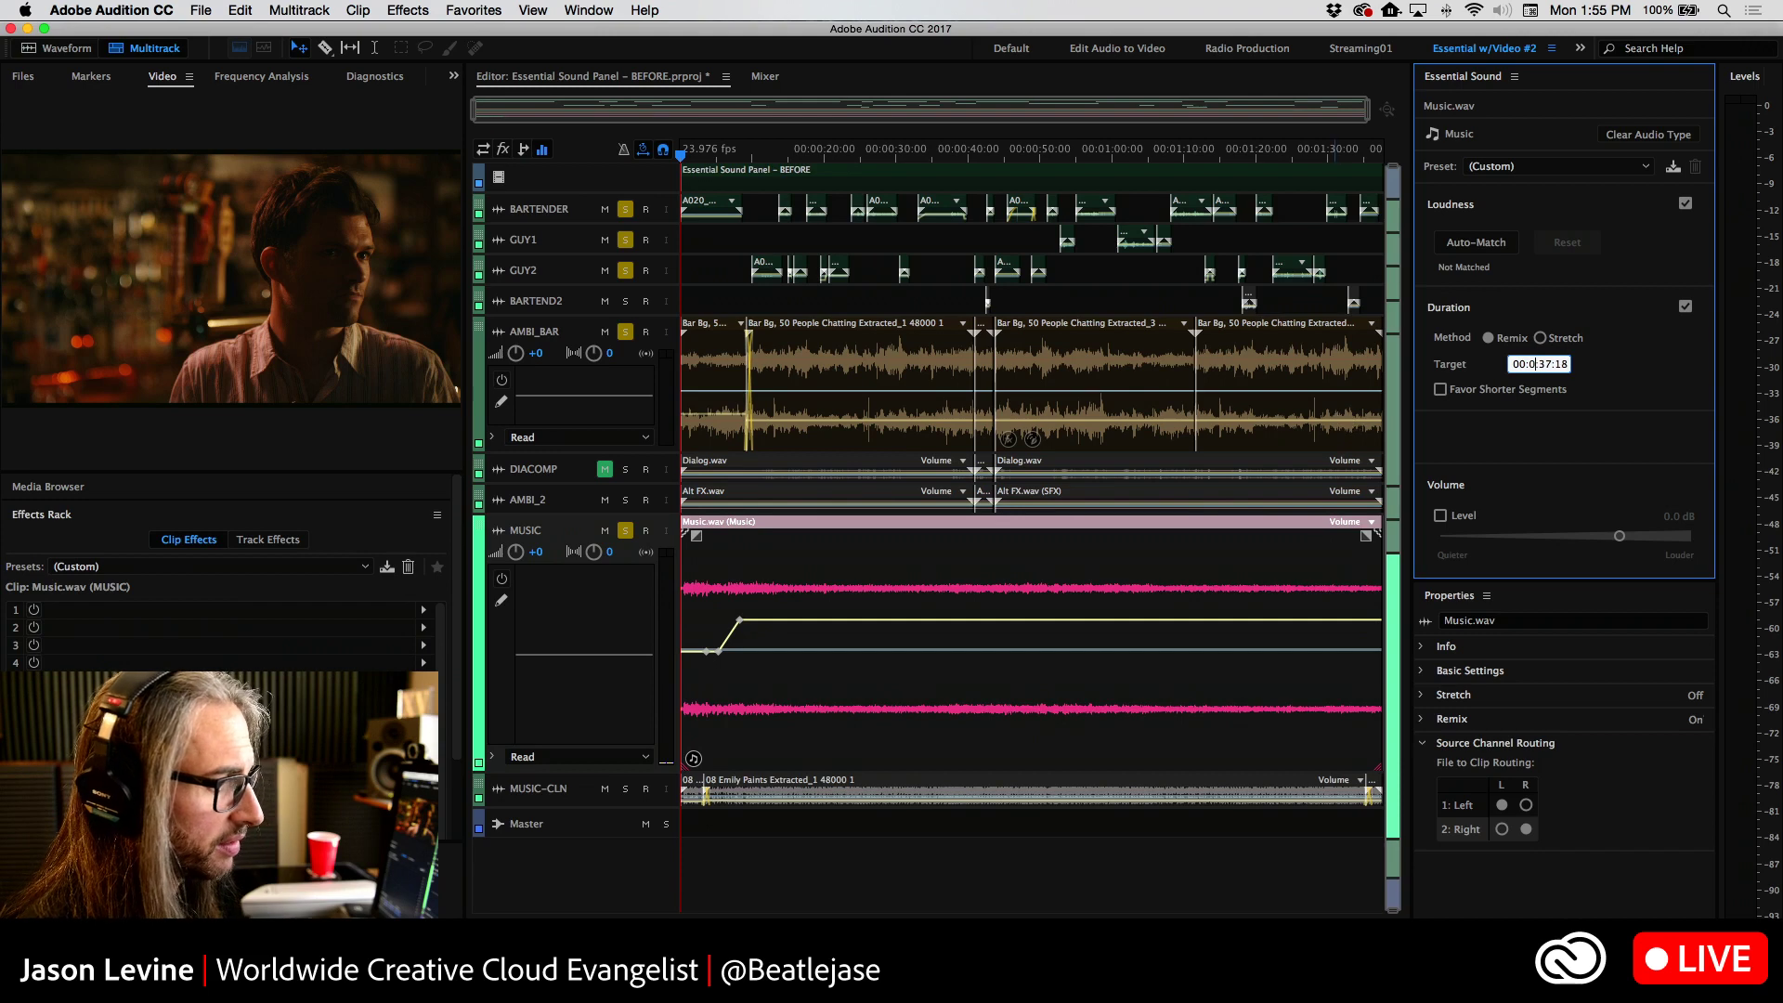
text(0:)
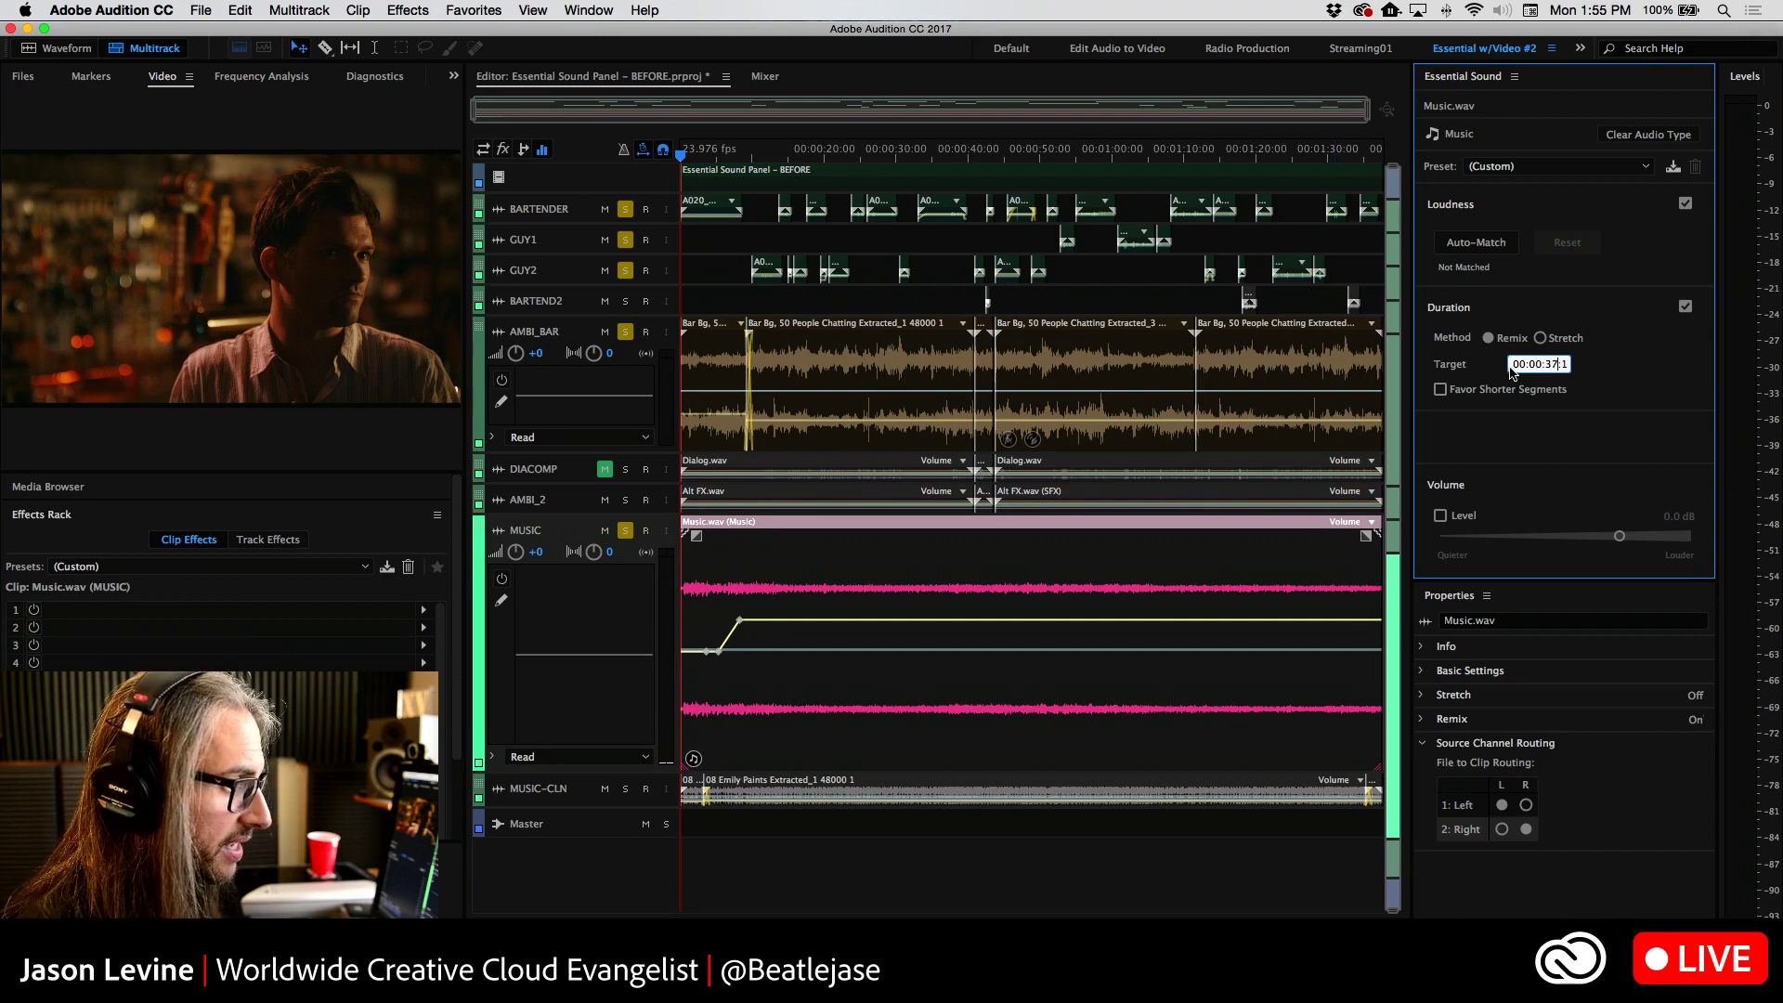
key(BackSpace)
text(9)
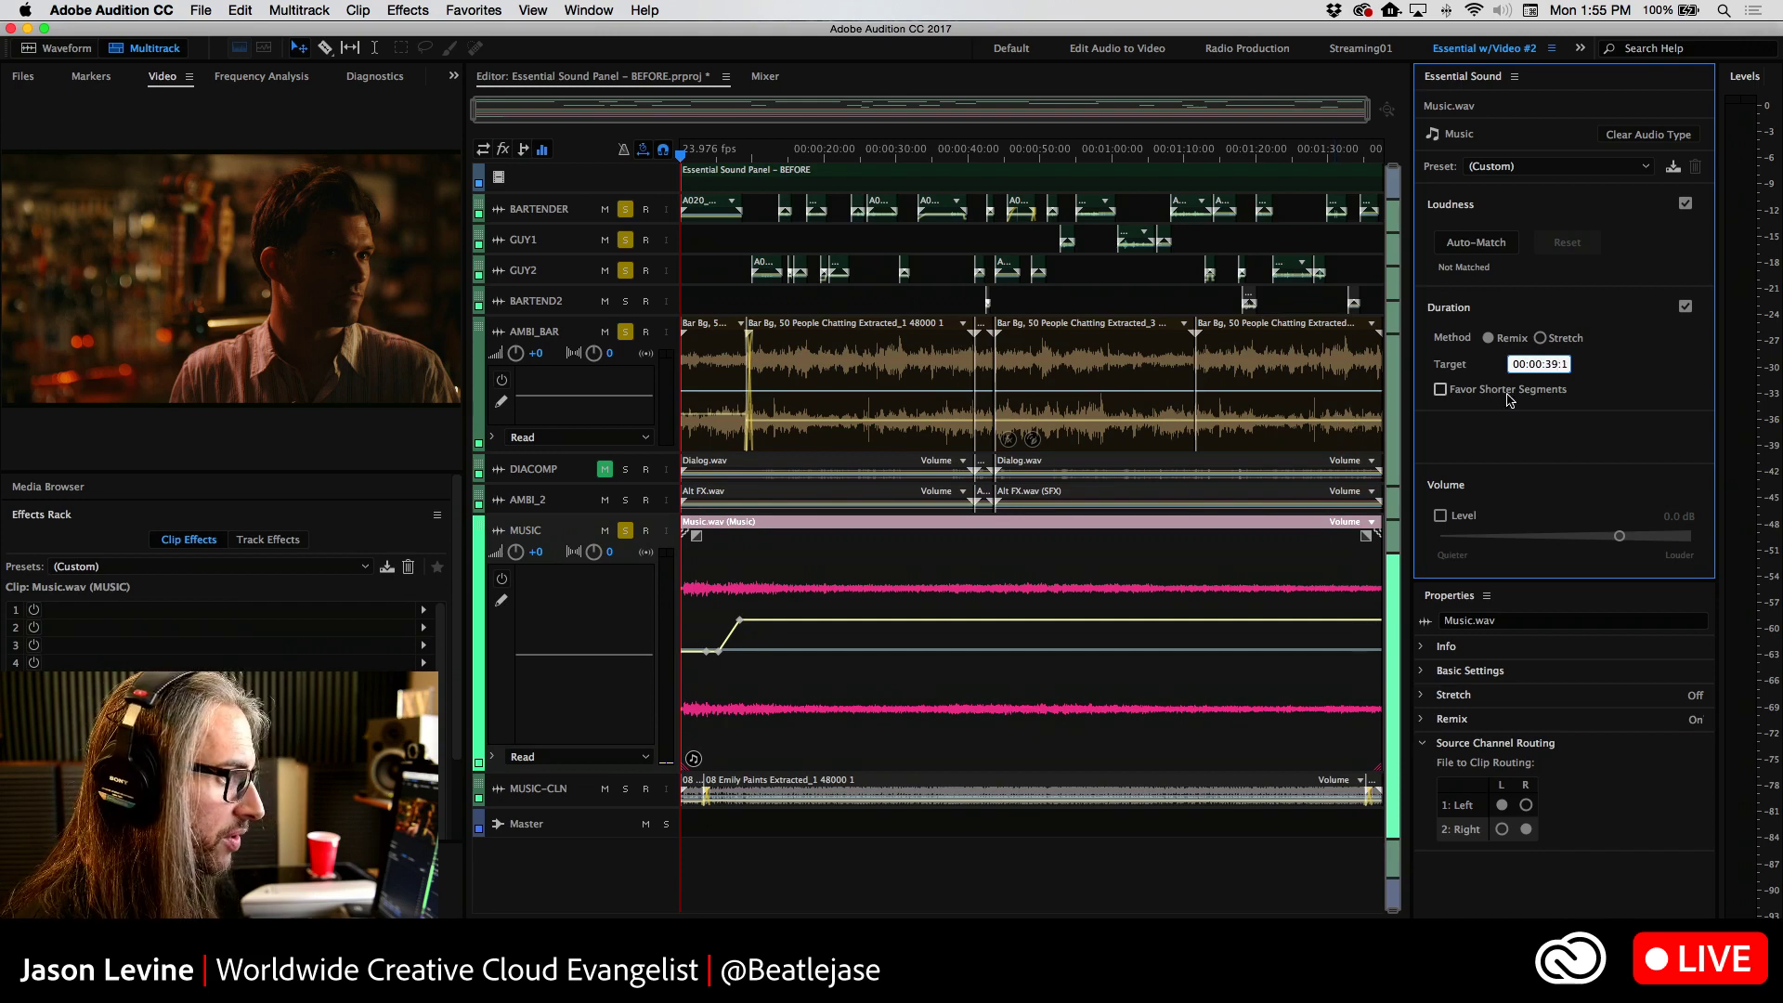
key(Return)
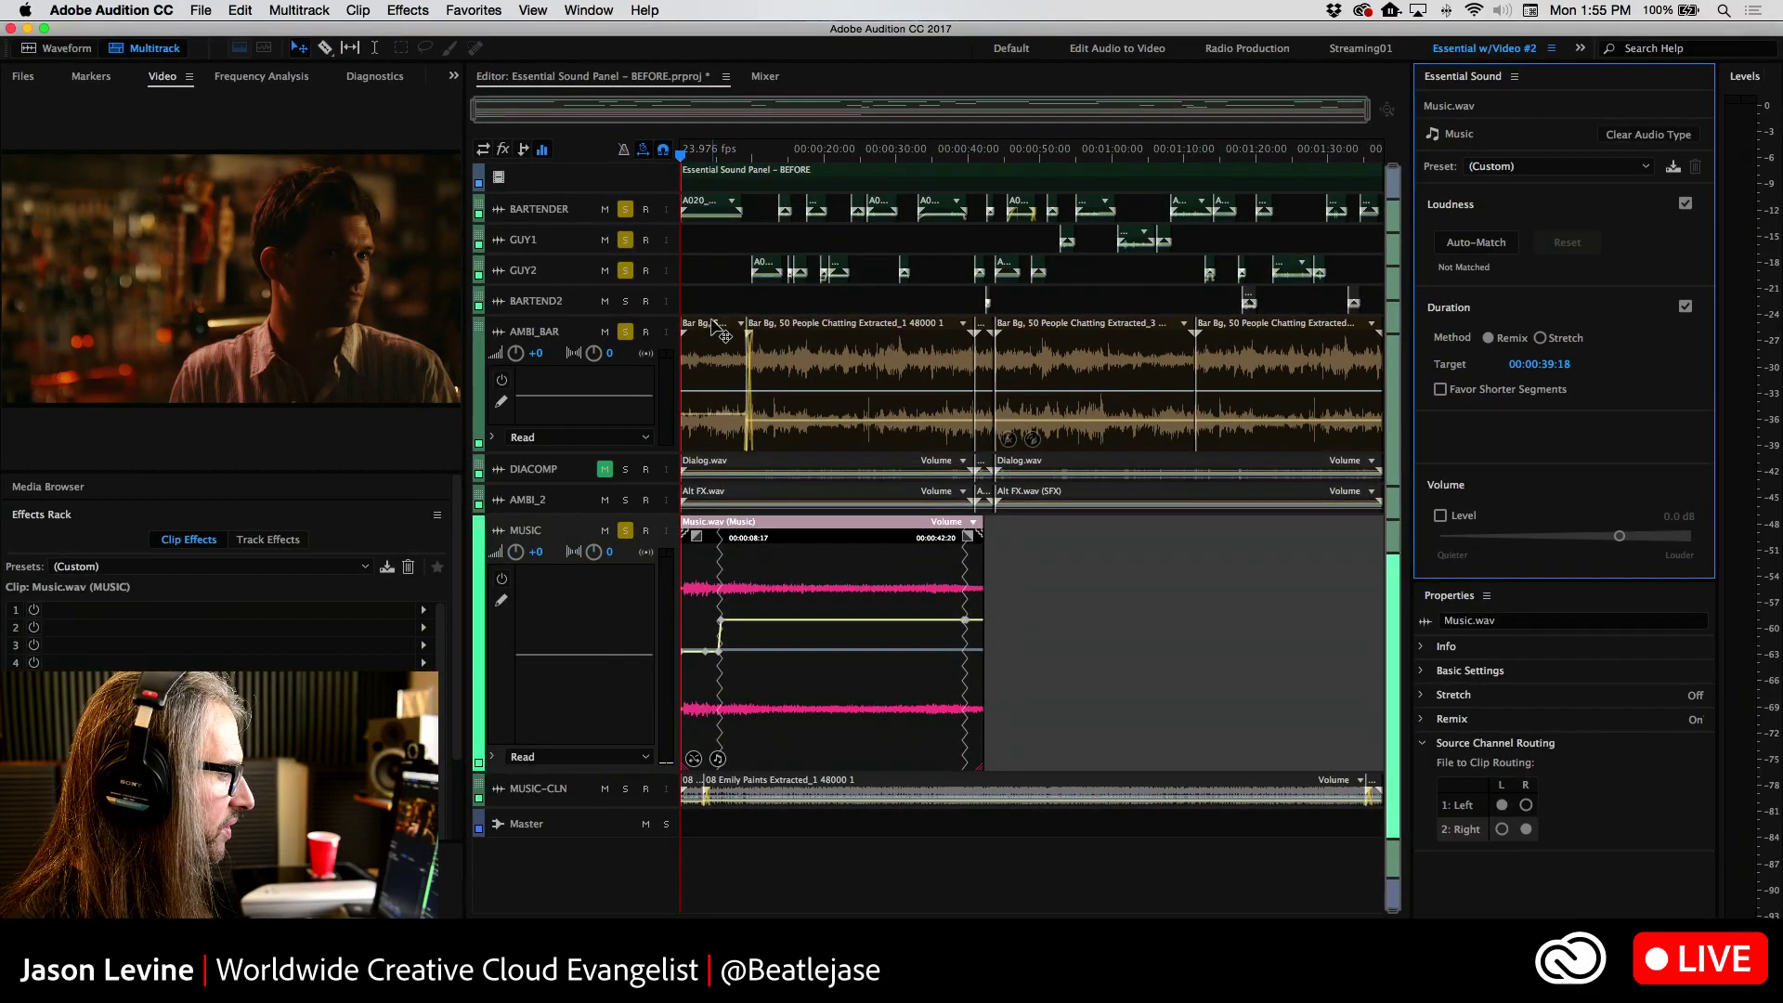
click(1440, 390)
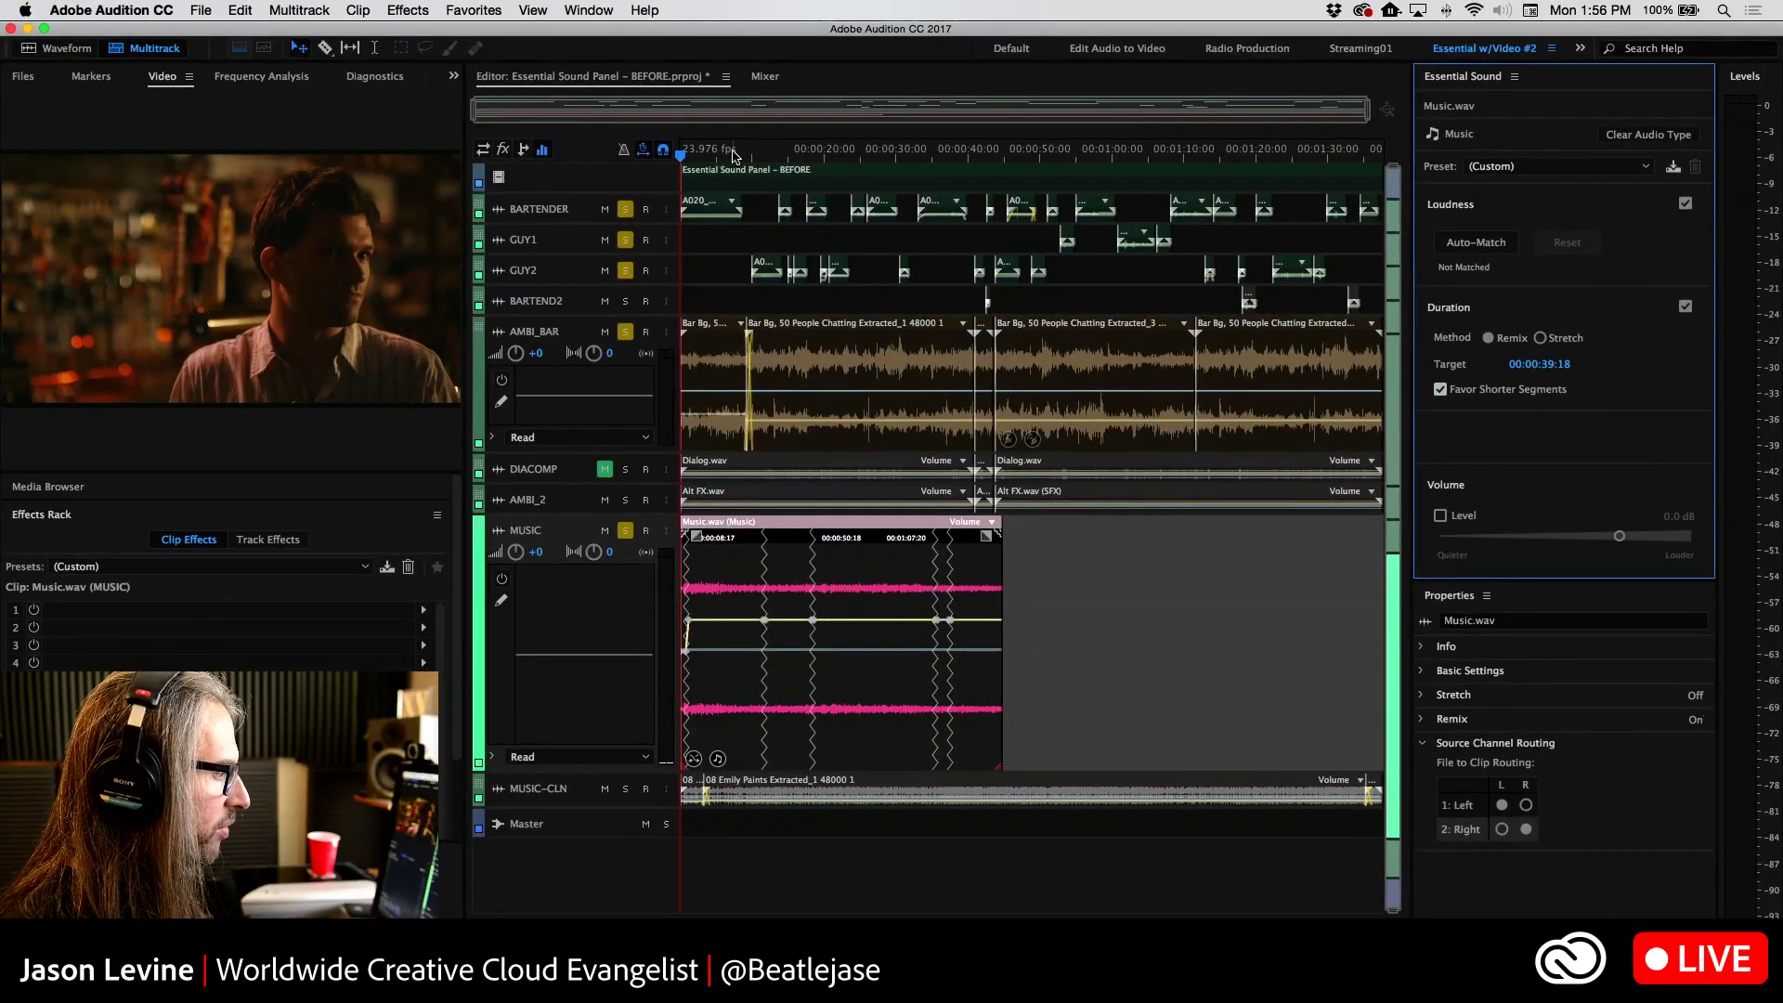
Raise the MUSIC track volume to +3 and play the session from a point near the start of the remixed music
click(733, 156)
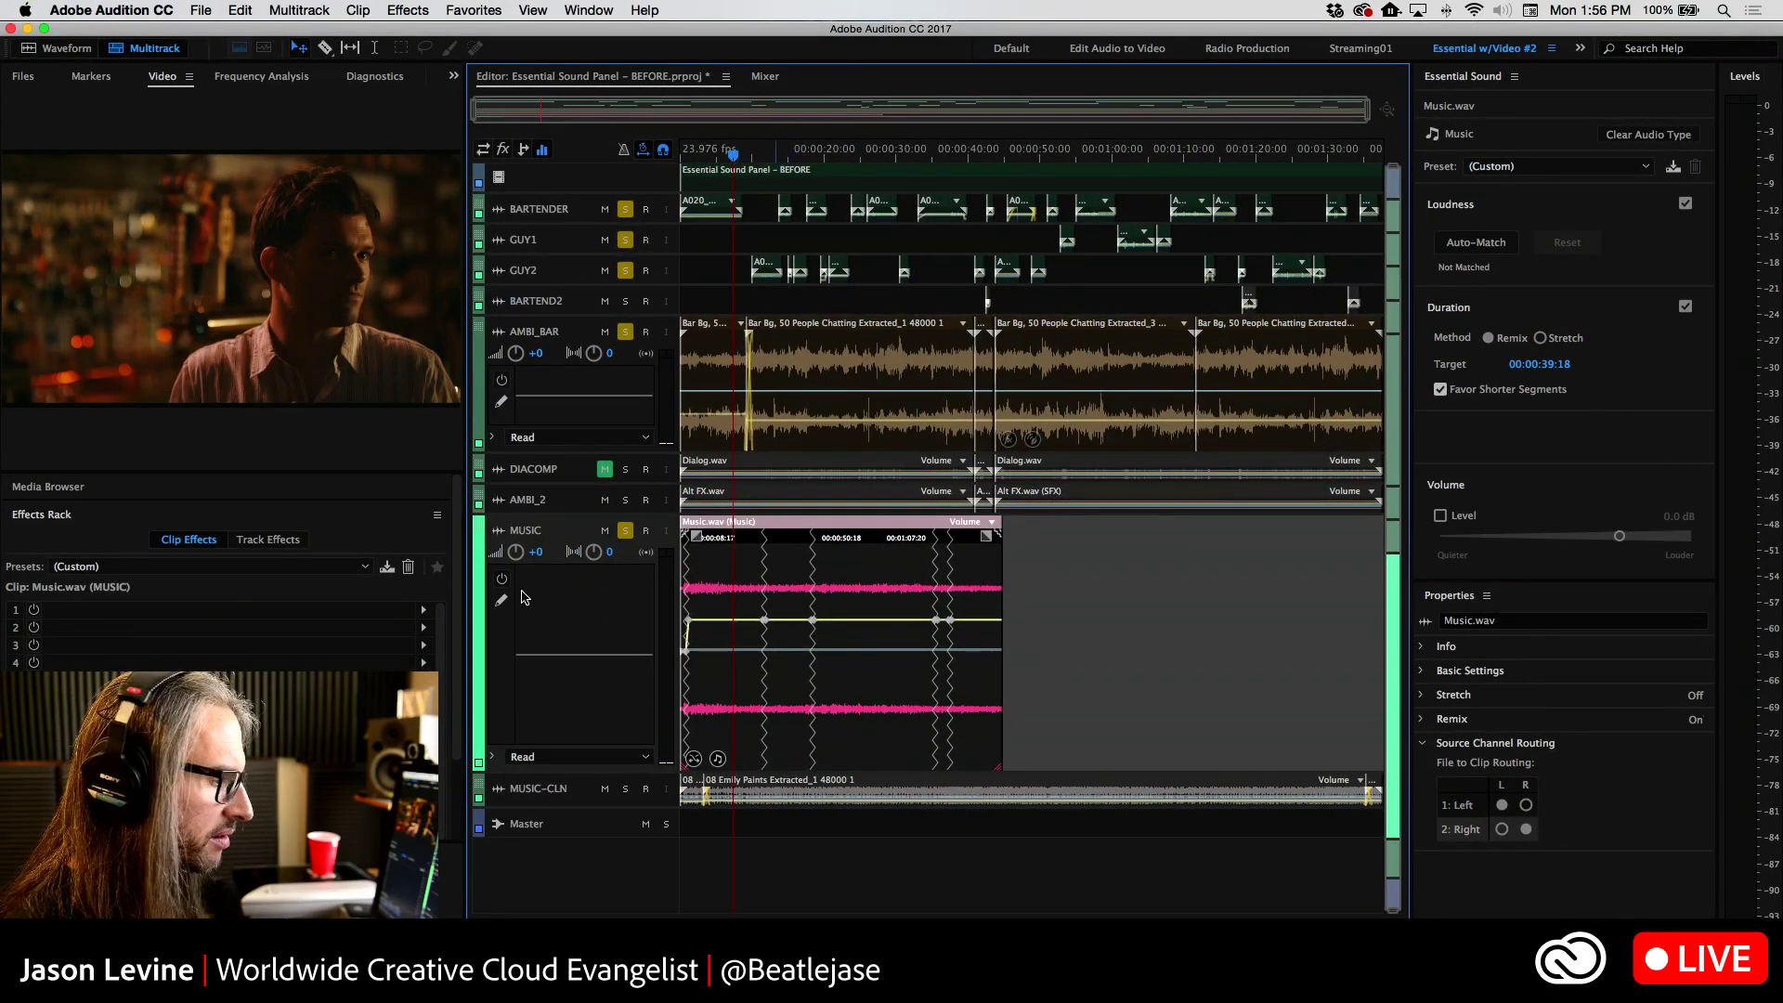
drag(515, 554, 516, 552)
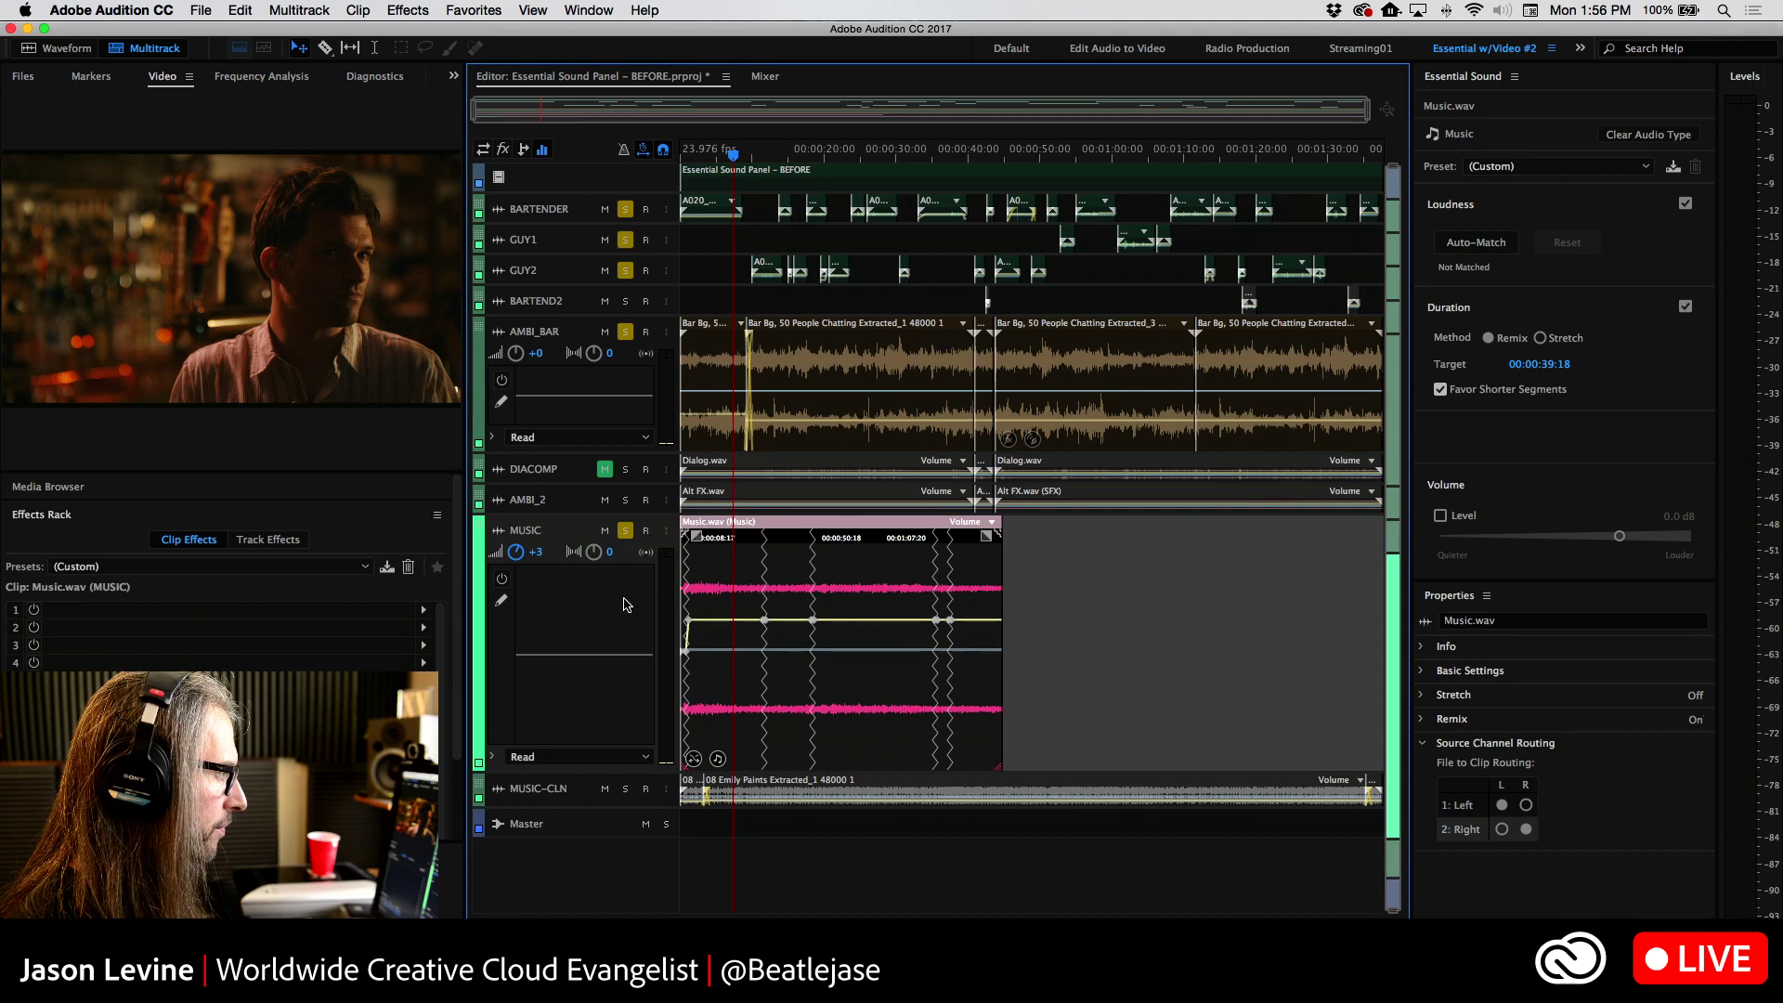
key(space)
Set the audio hardware's default input and output to Focusrite Thunderbolt and the sample rate to 48000 Hz
click(112, 10)
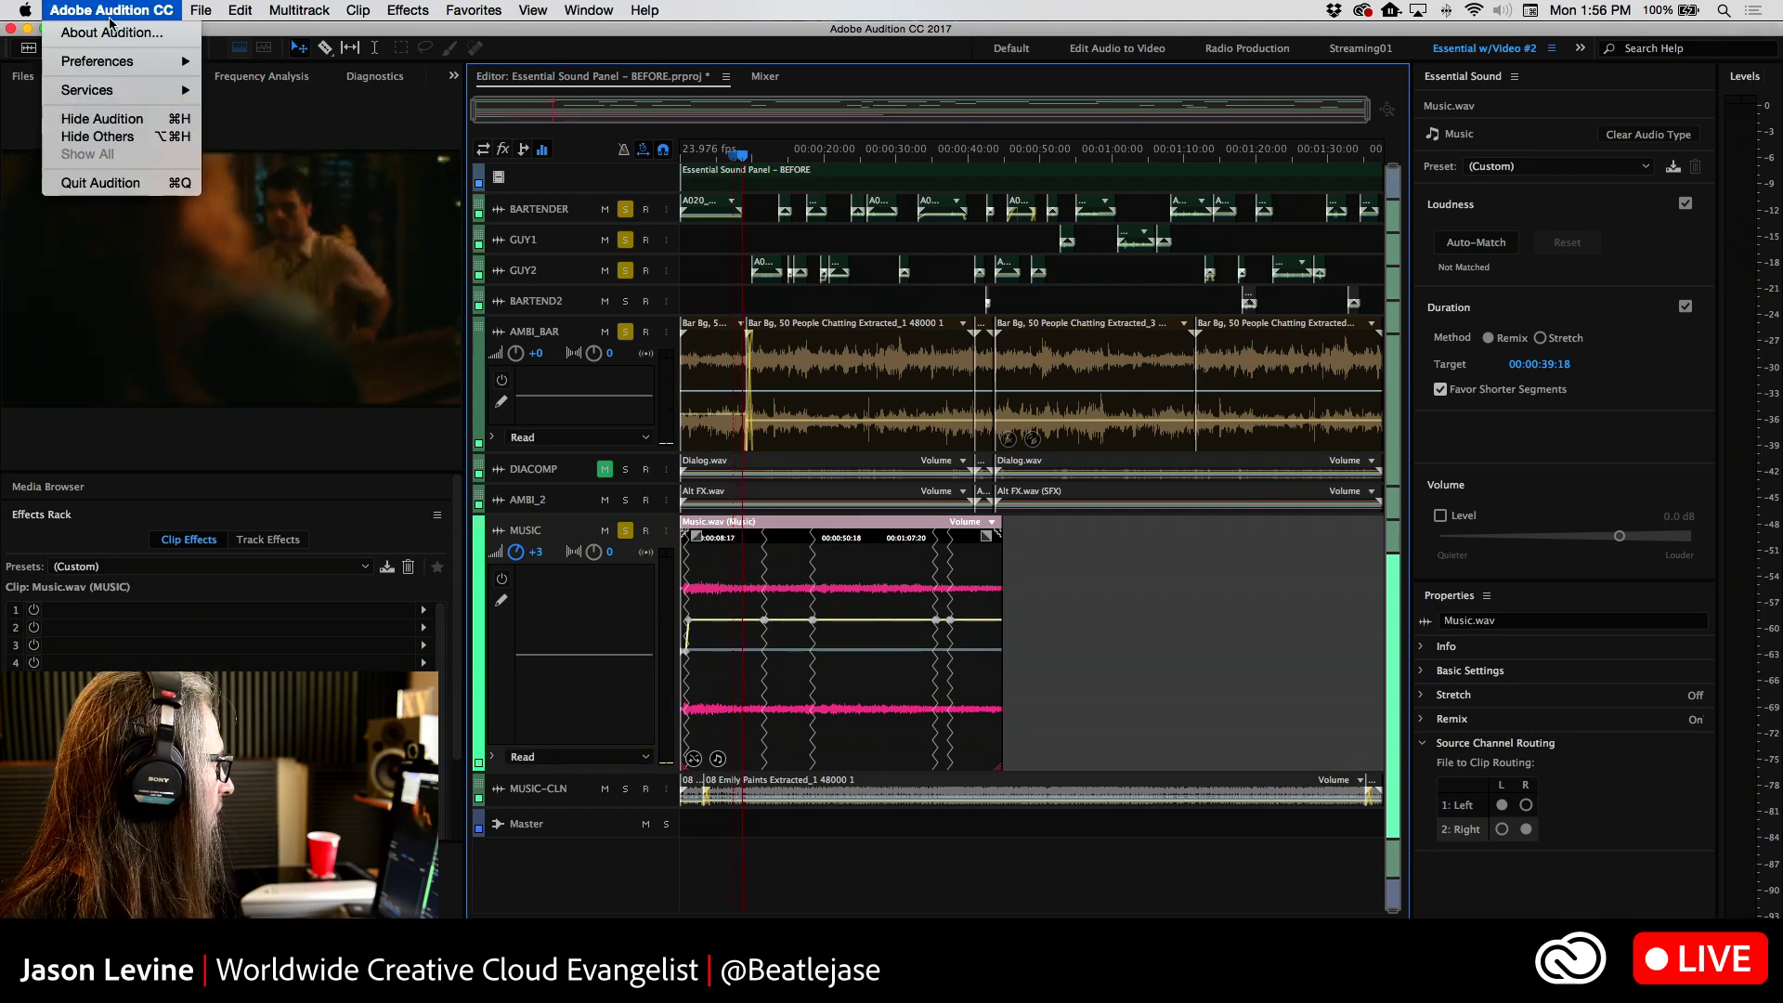
mouse_move(93, 60)
click(315, 132)
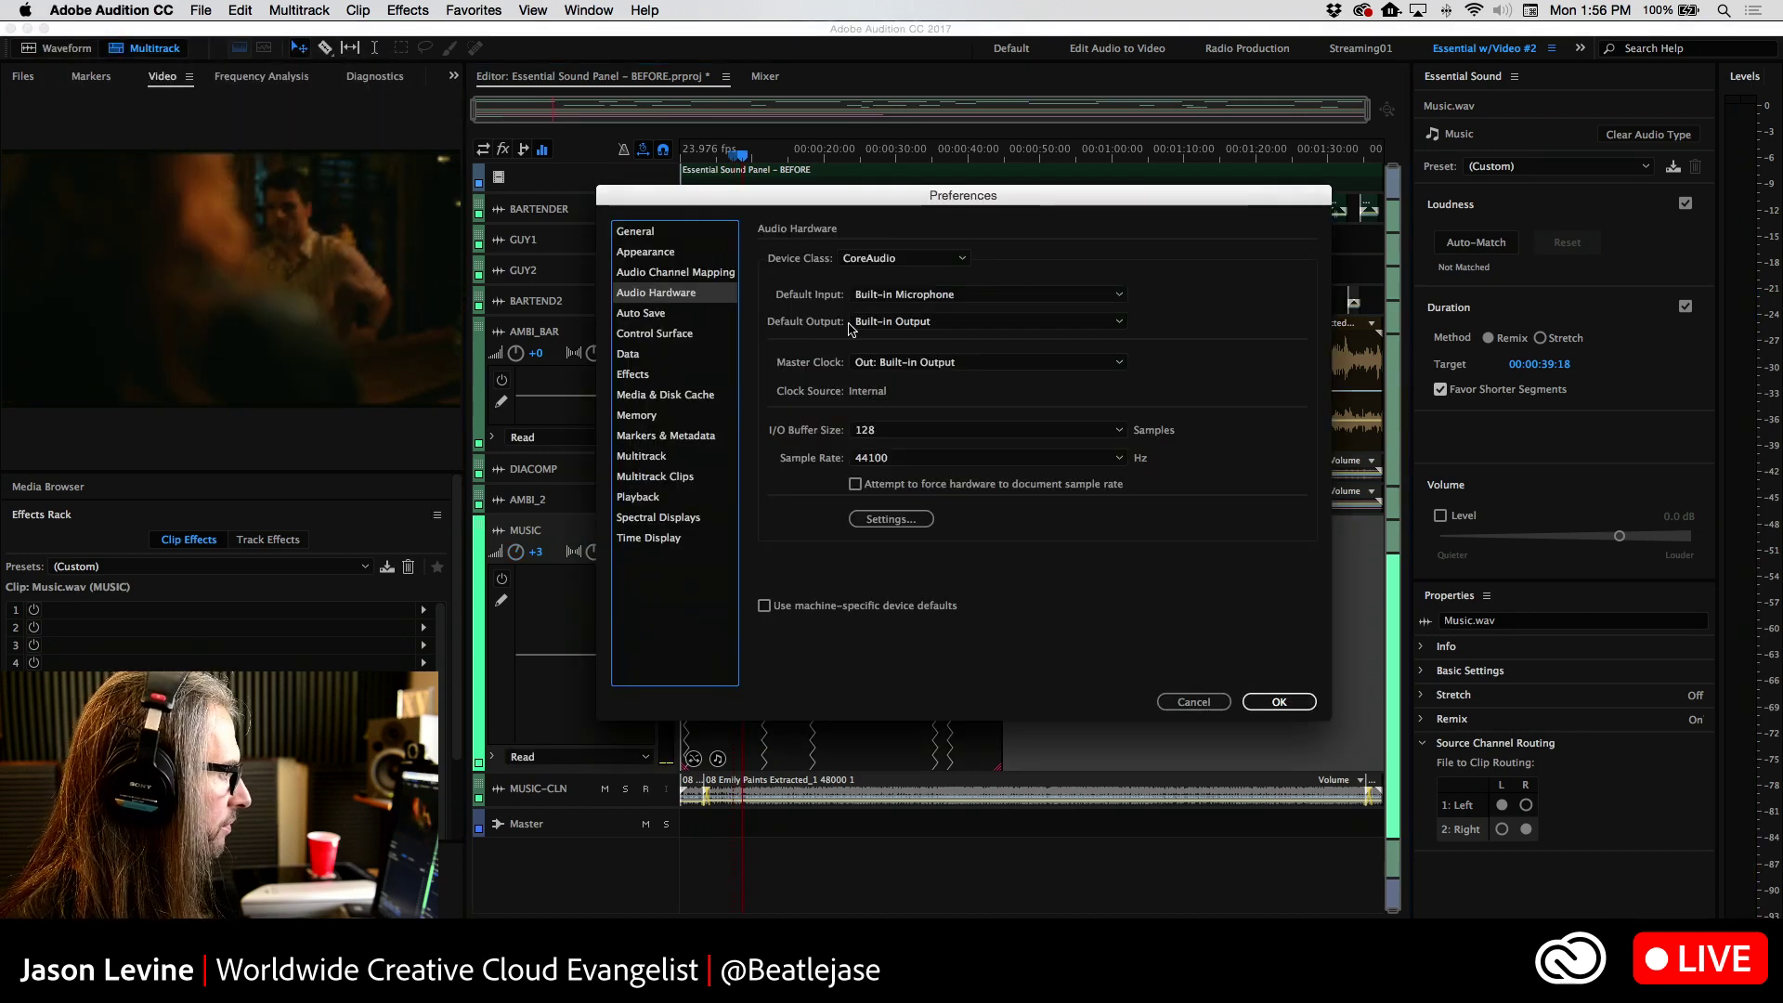
click(980, 295)
click(980, 346)
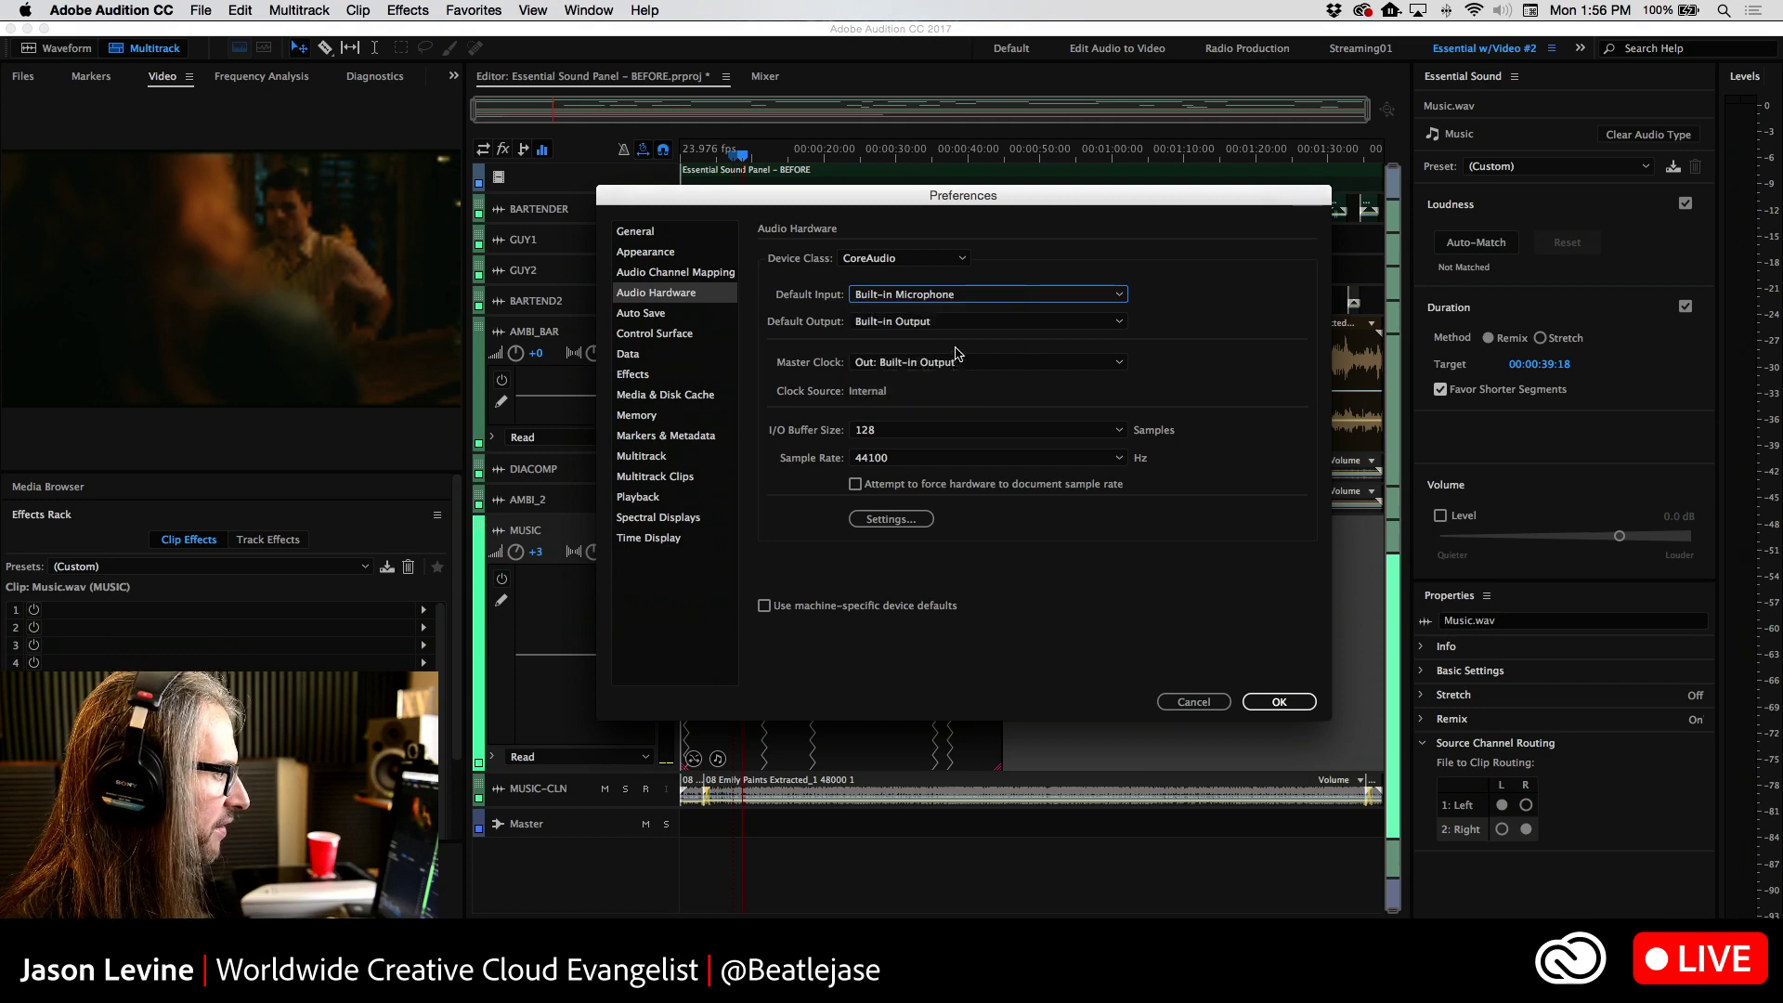
click(974, 322)
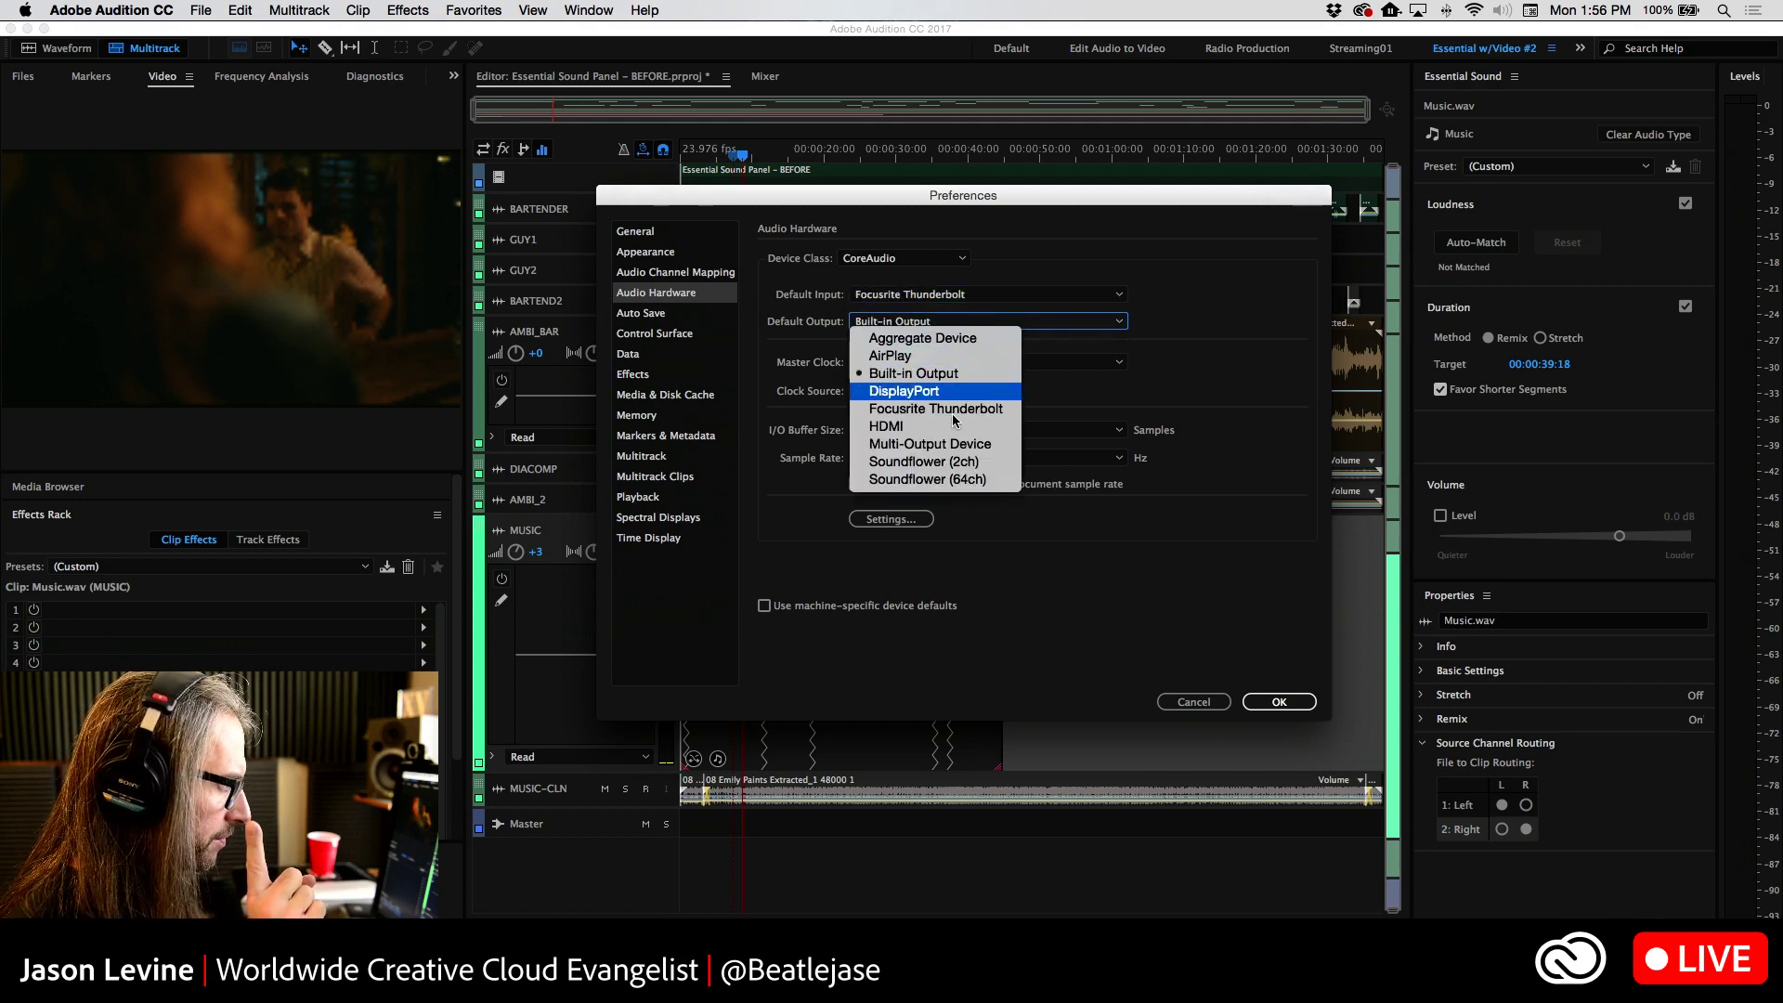
click(954, 411)
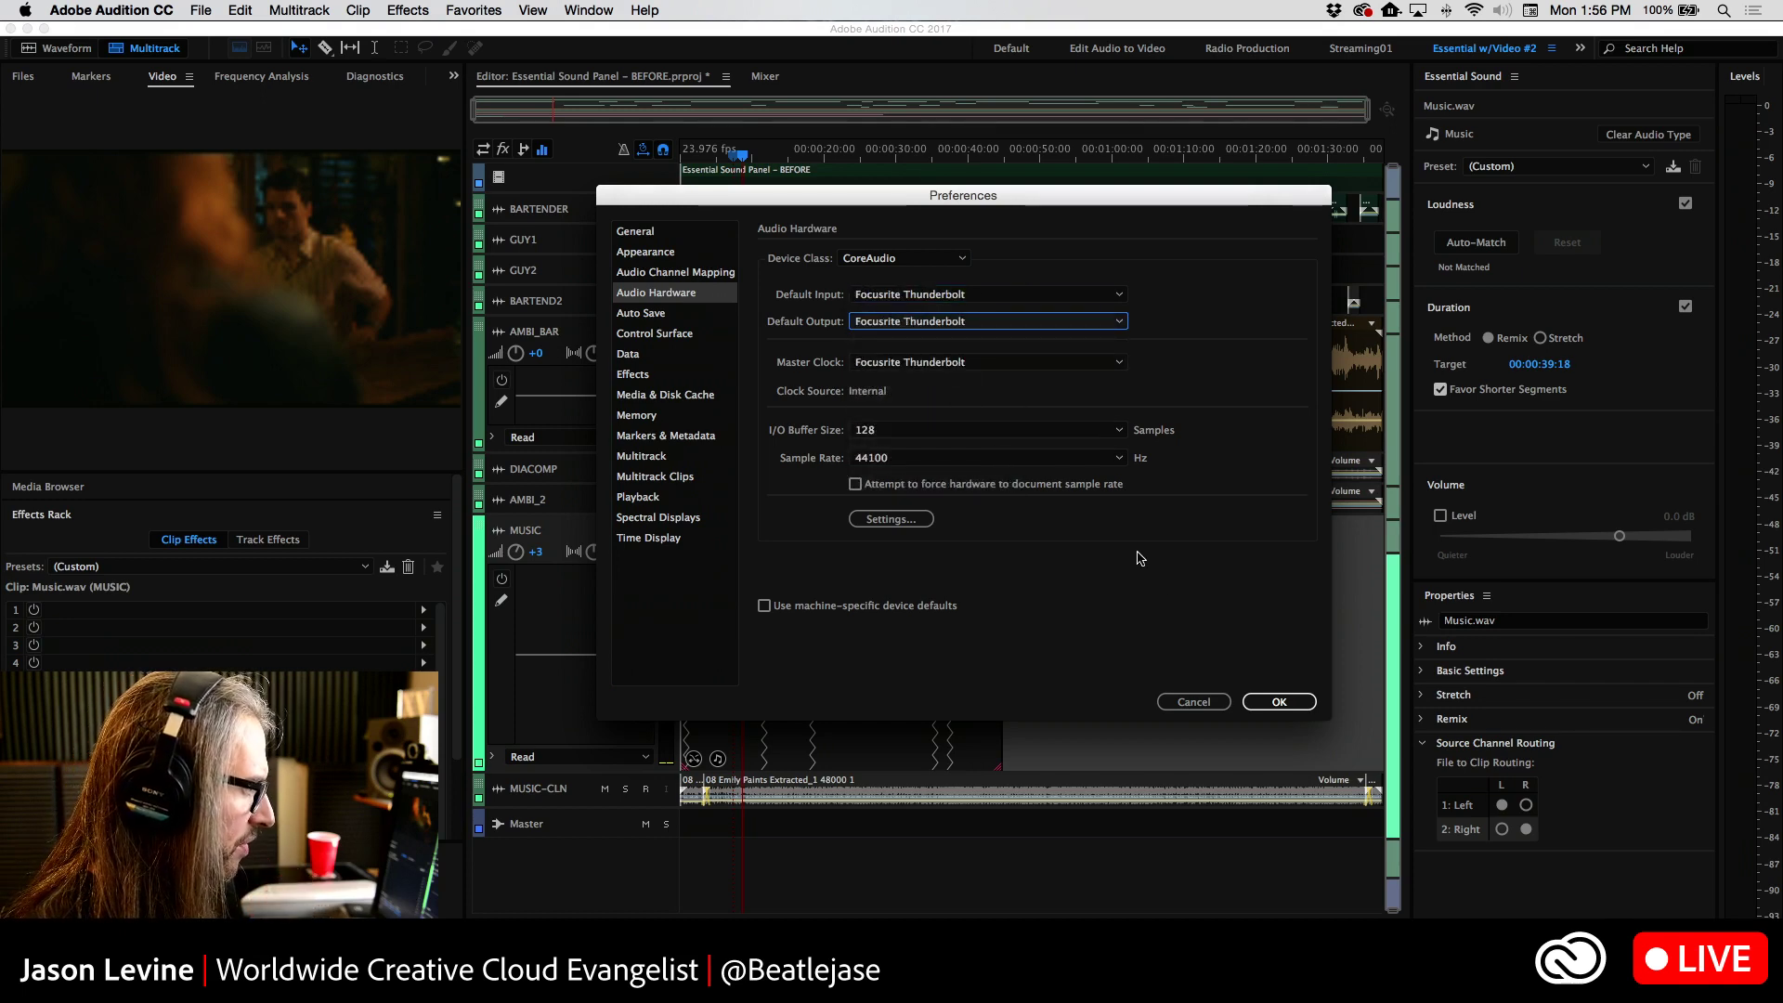
click(987, 459)
click(995, 558)
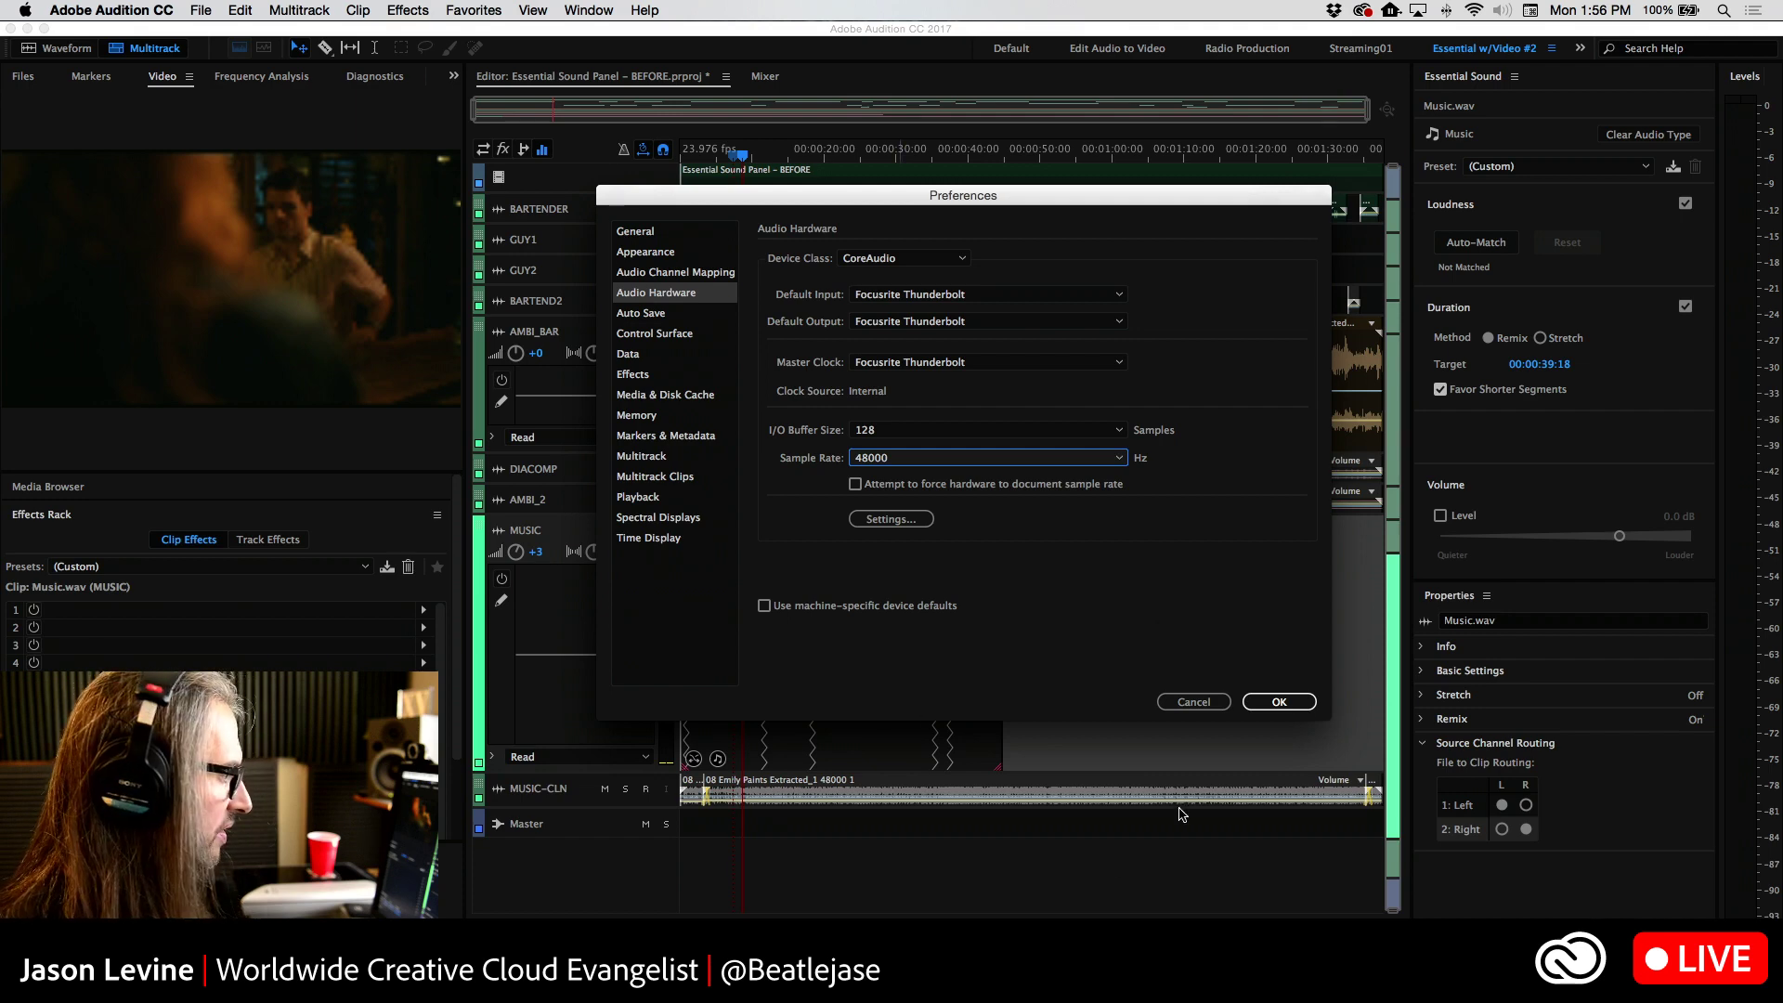
click(1280, 704)
Play the session and take the dialogue and ambience tracks out of solo, leaving only the MUSIC track soloed among them
key(space)
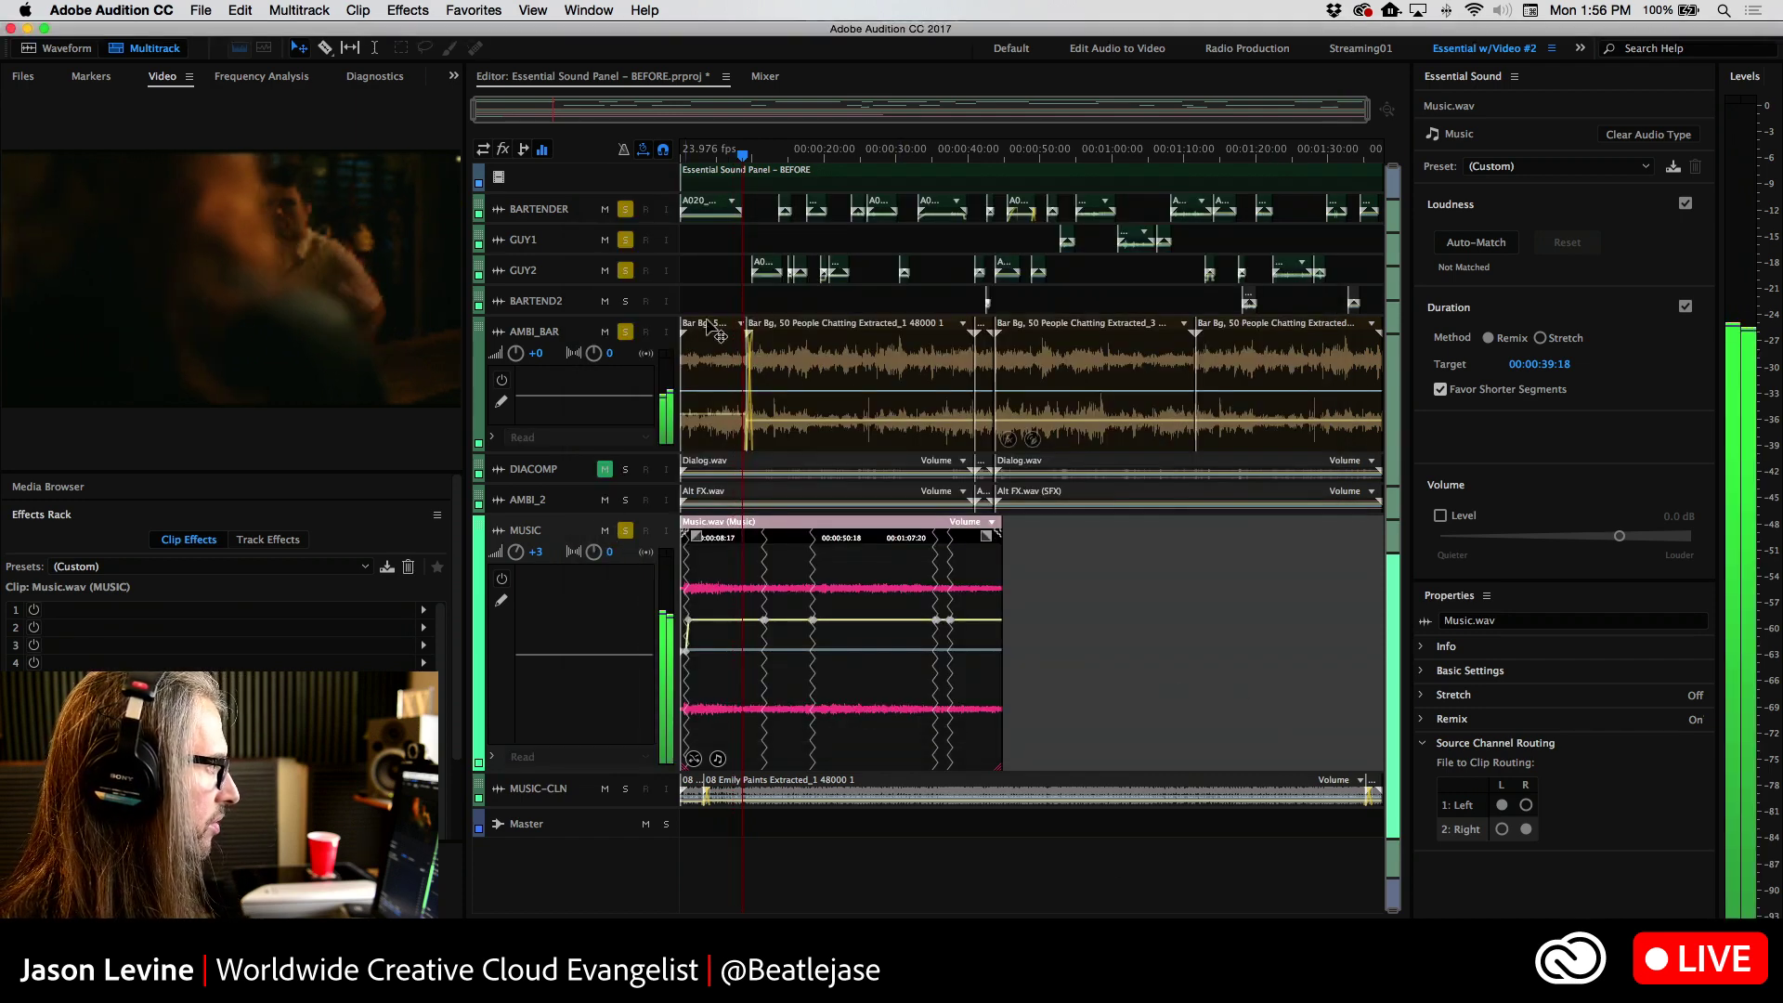
click(626, 270)
click(625, 332)
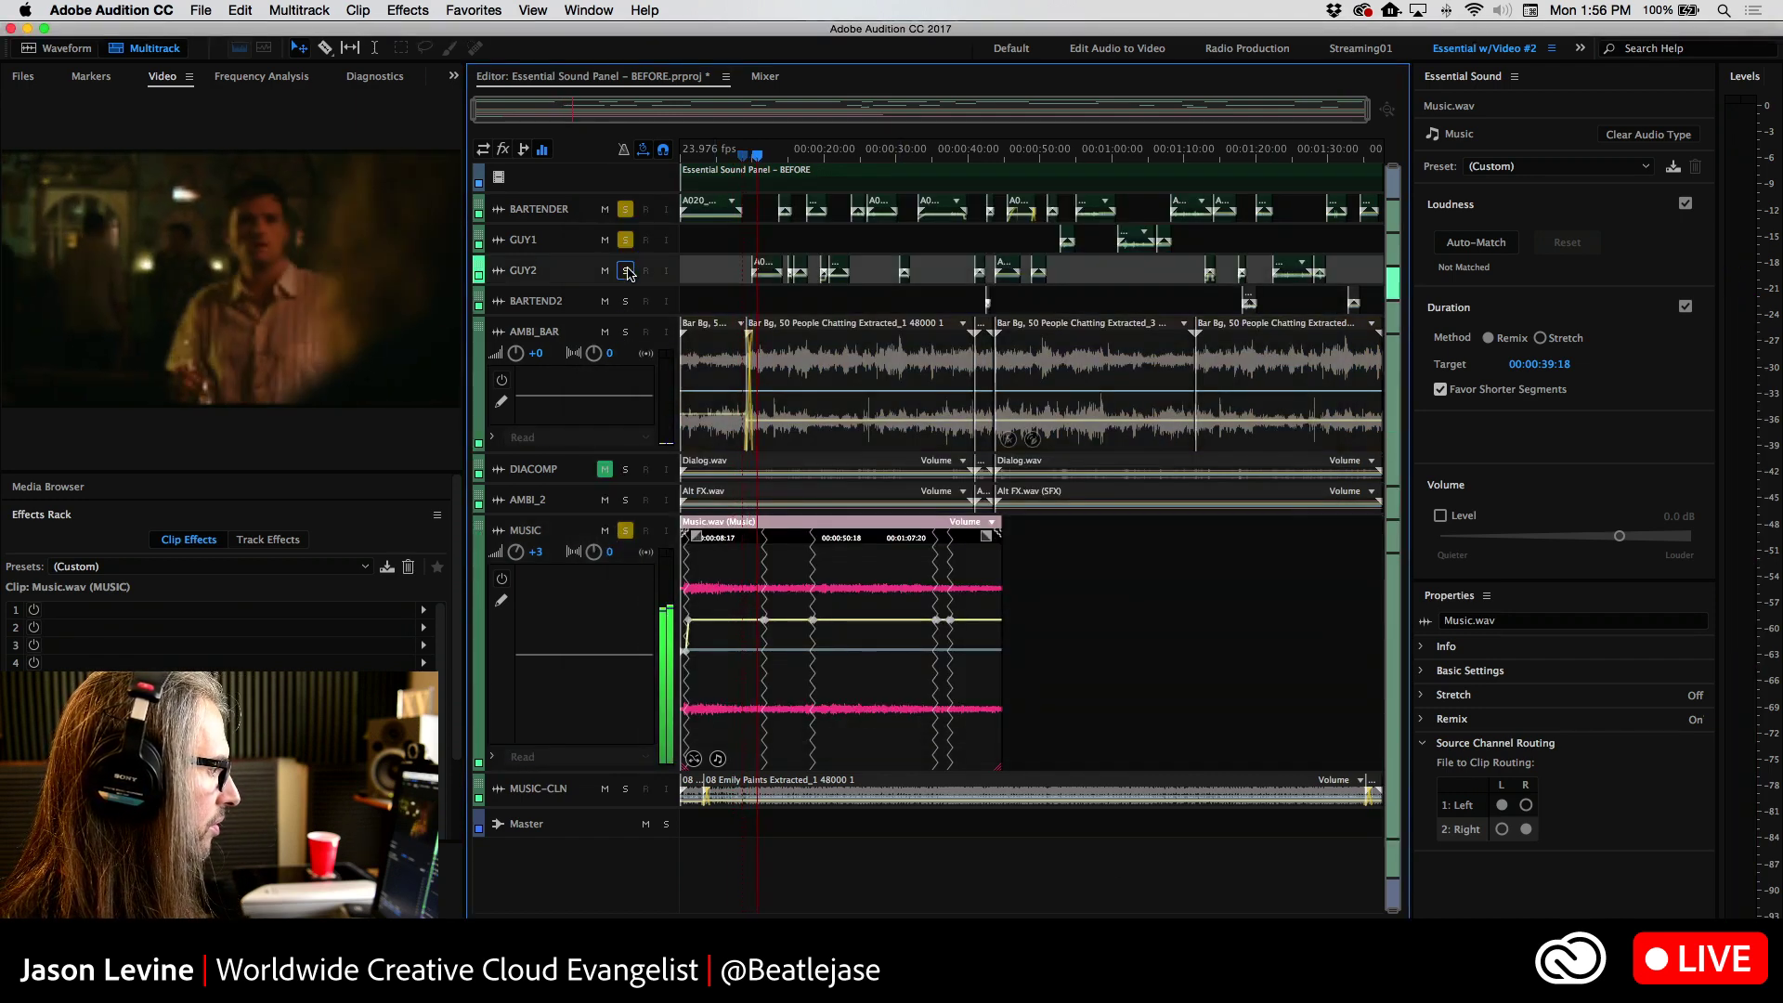
click(625, 240)
super+click(625, 530)
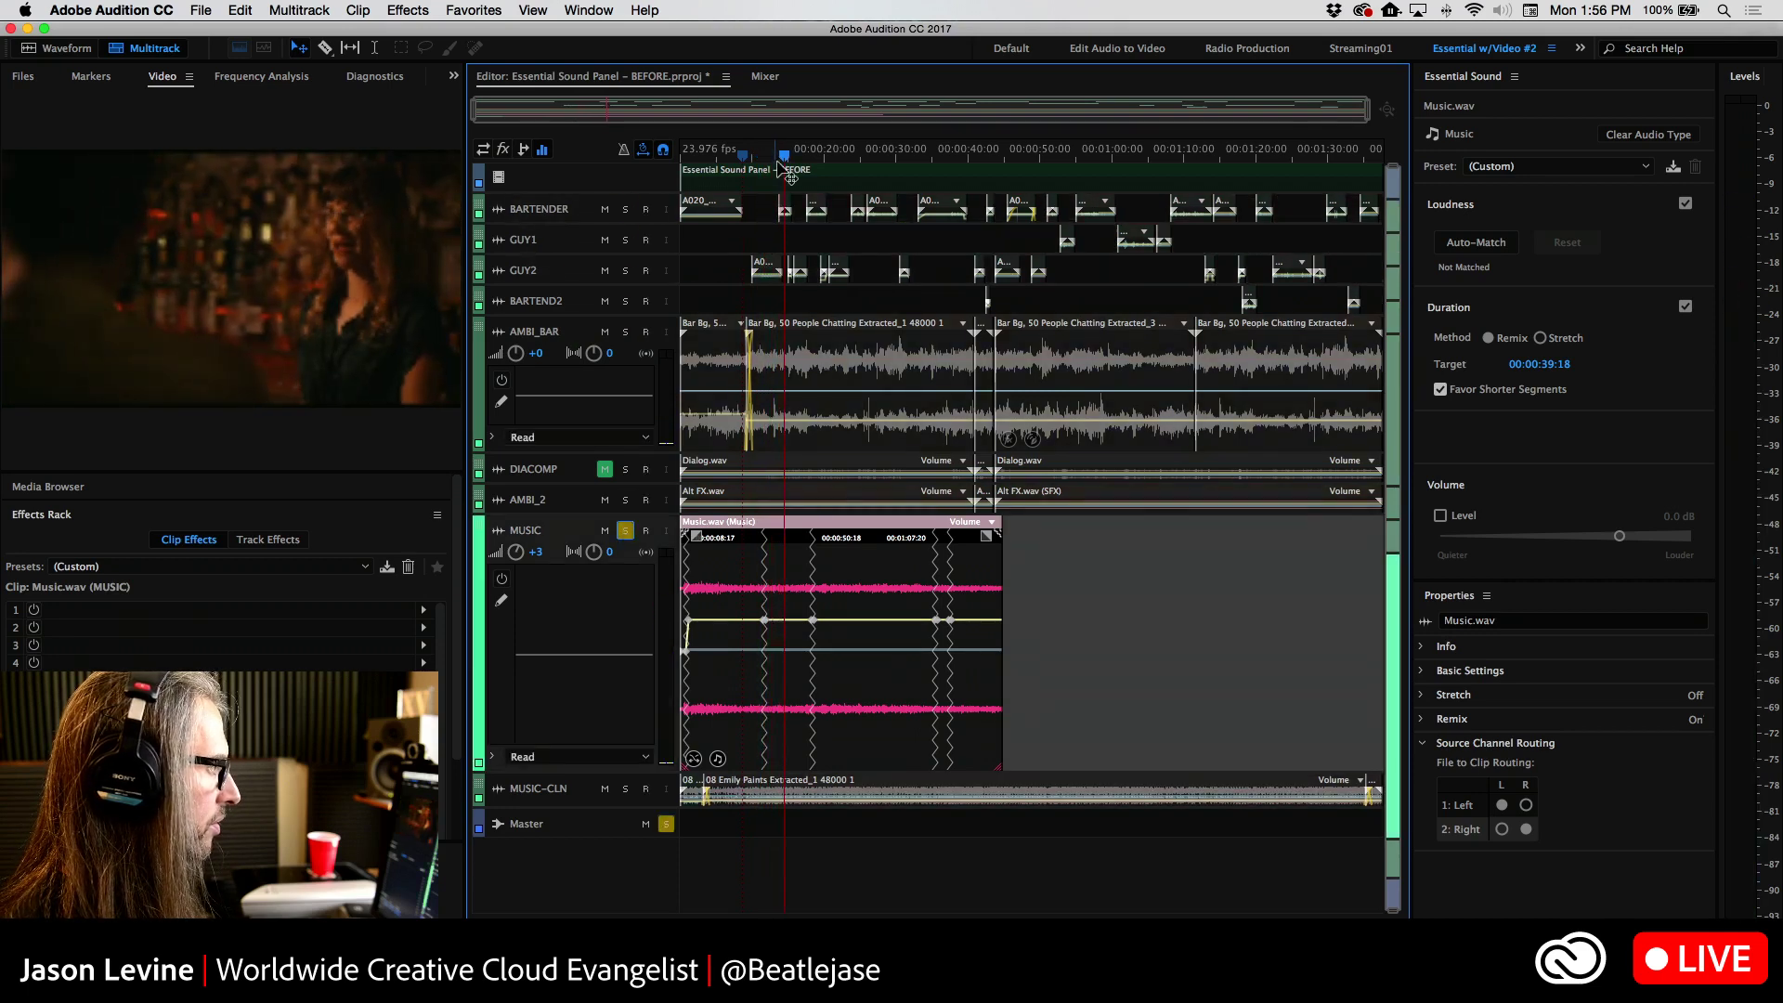
Raise the MUSIC track volume to +10.2 and play the remixed music from around the 10-second mark
drag(778, 158, 751, 156)
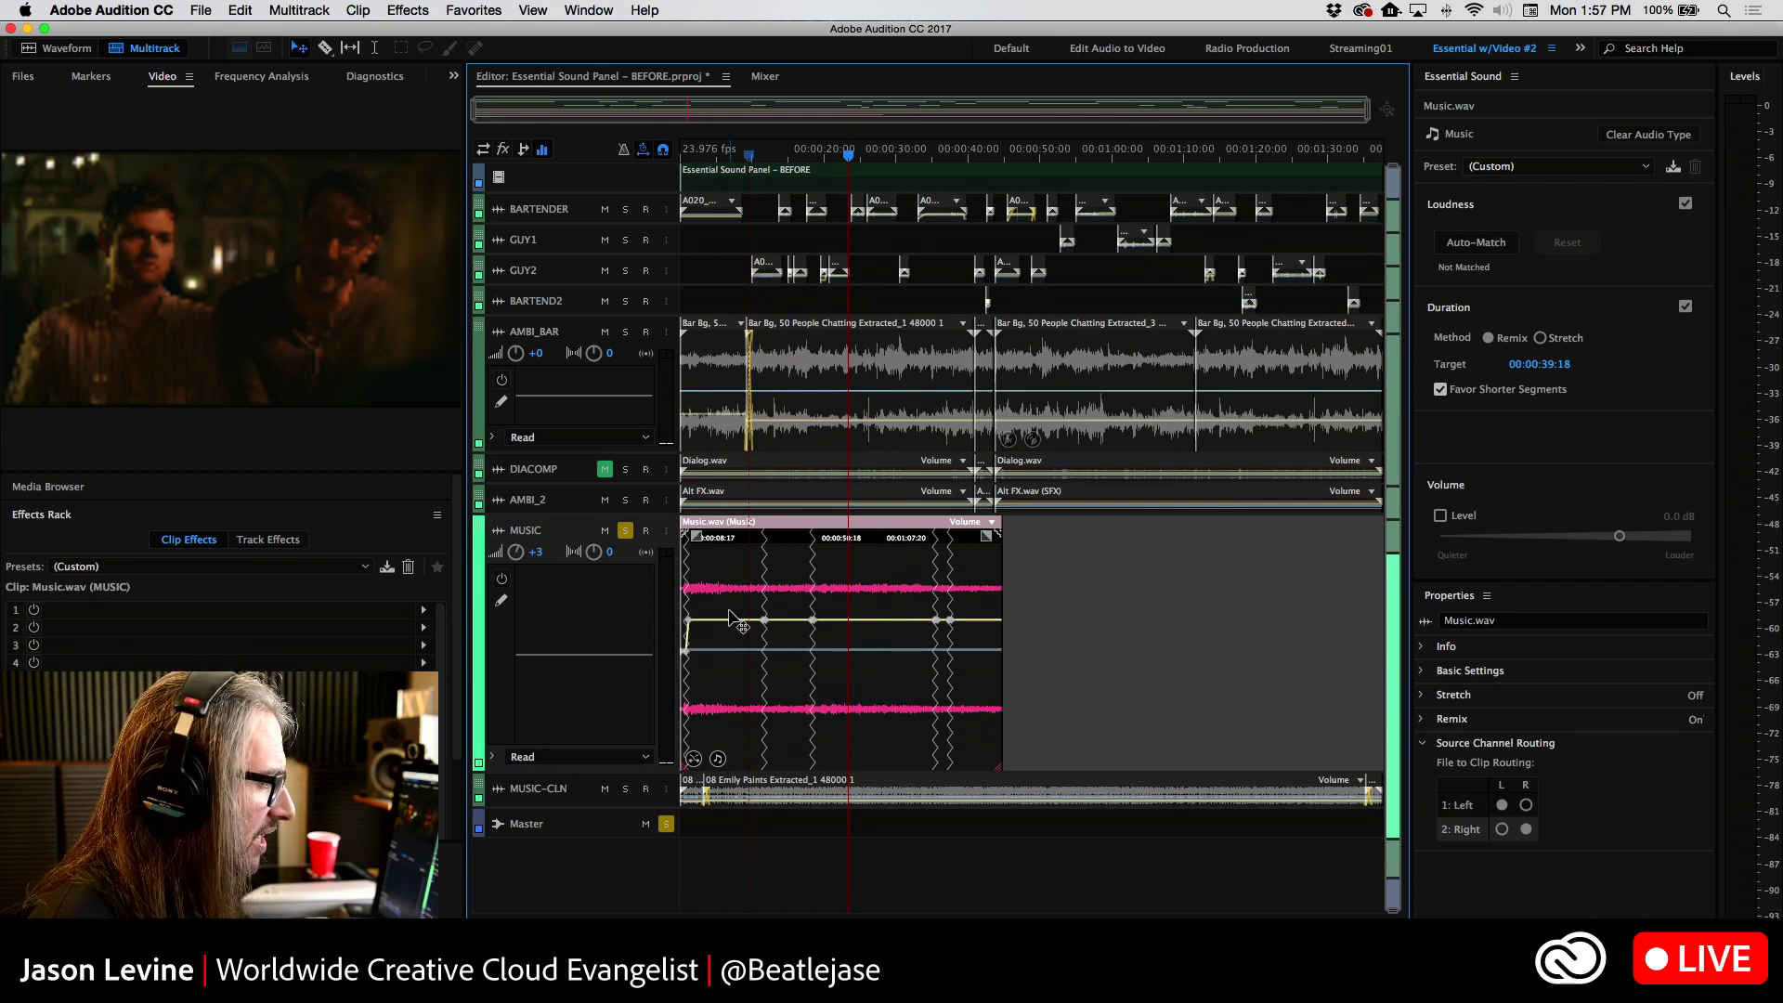
click(753, 160)
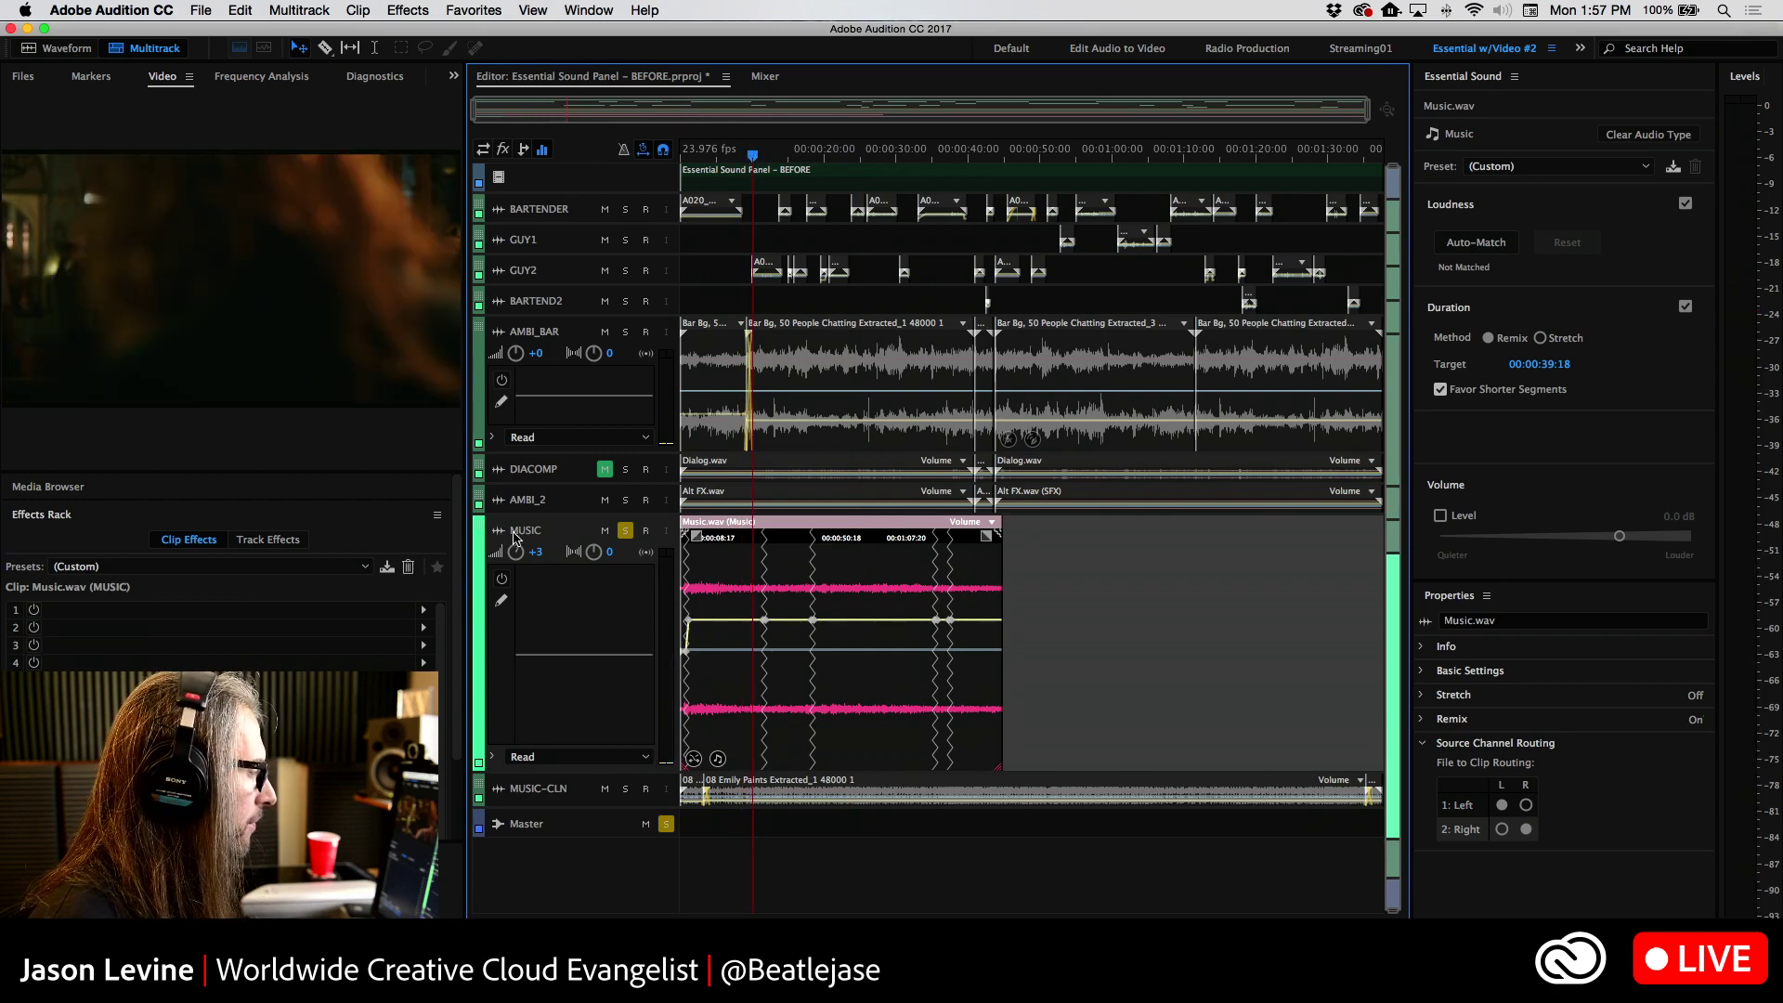
drag(516, 551, 517, 559)
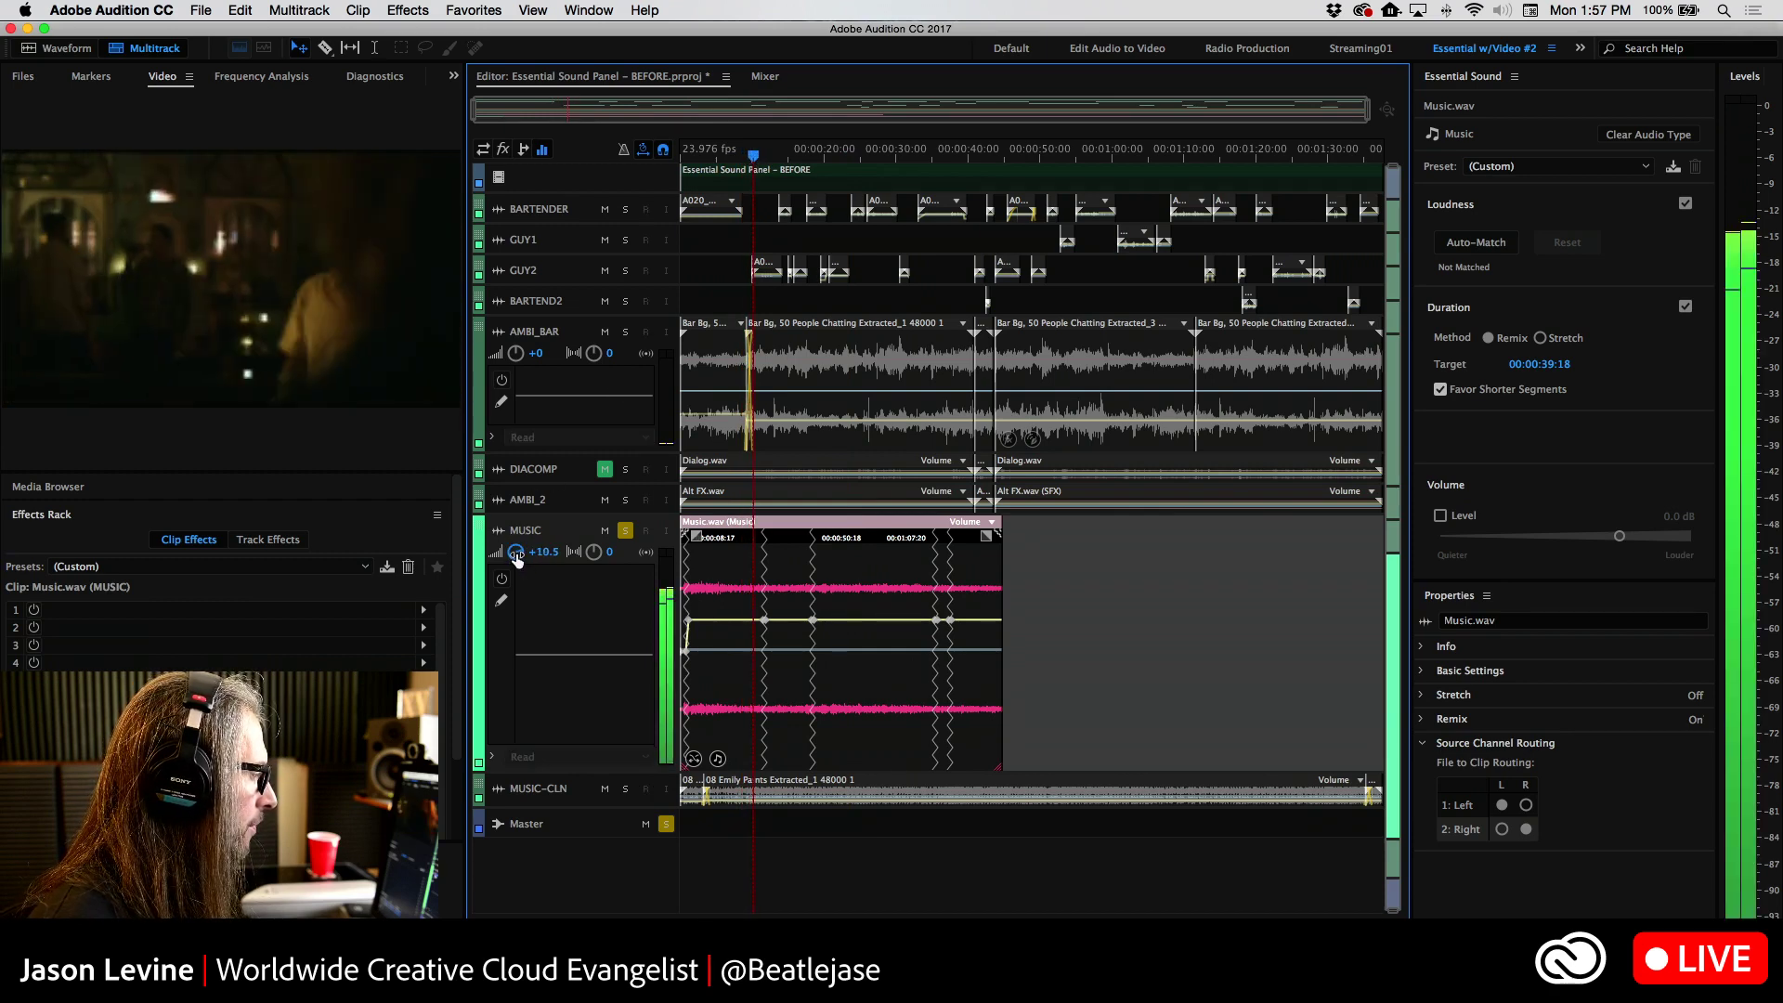
key(space)
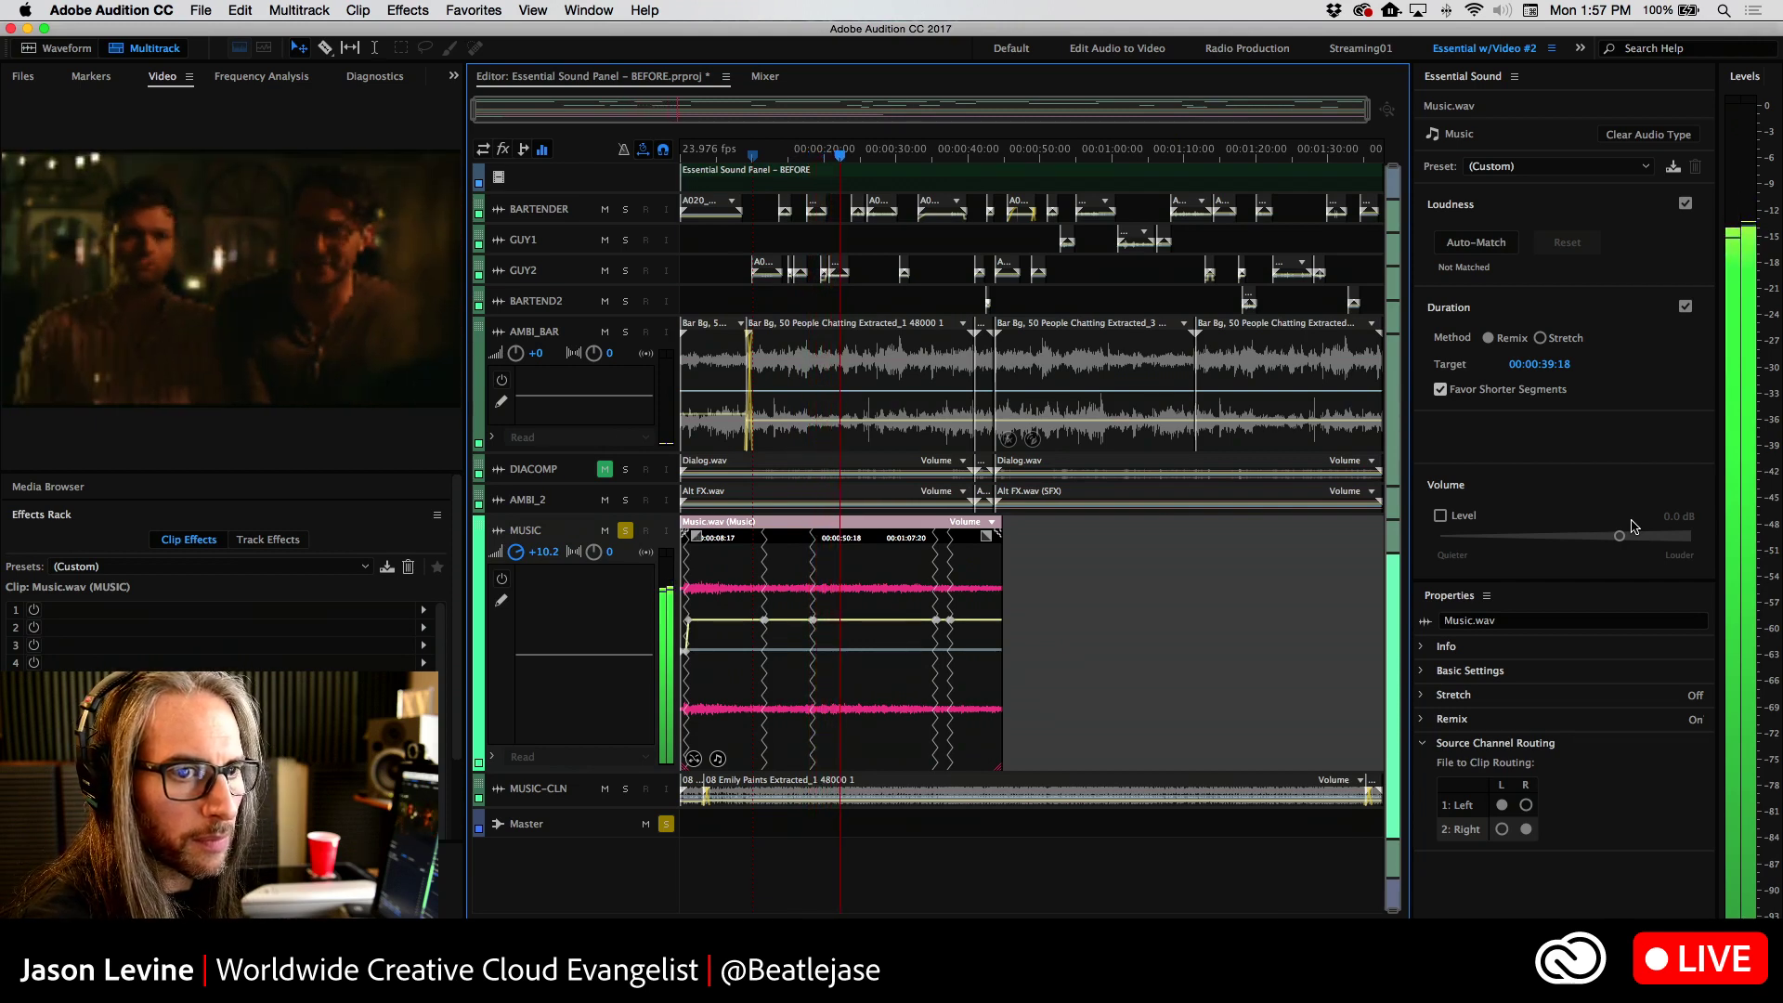
Play the remixed music across the edit points near the end of the Music.wav clip
drag(894, 154, 919, 153)
key(space)
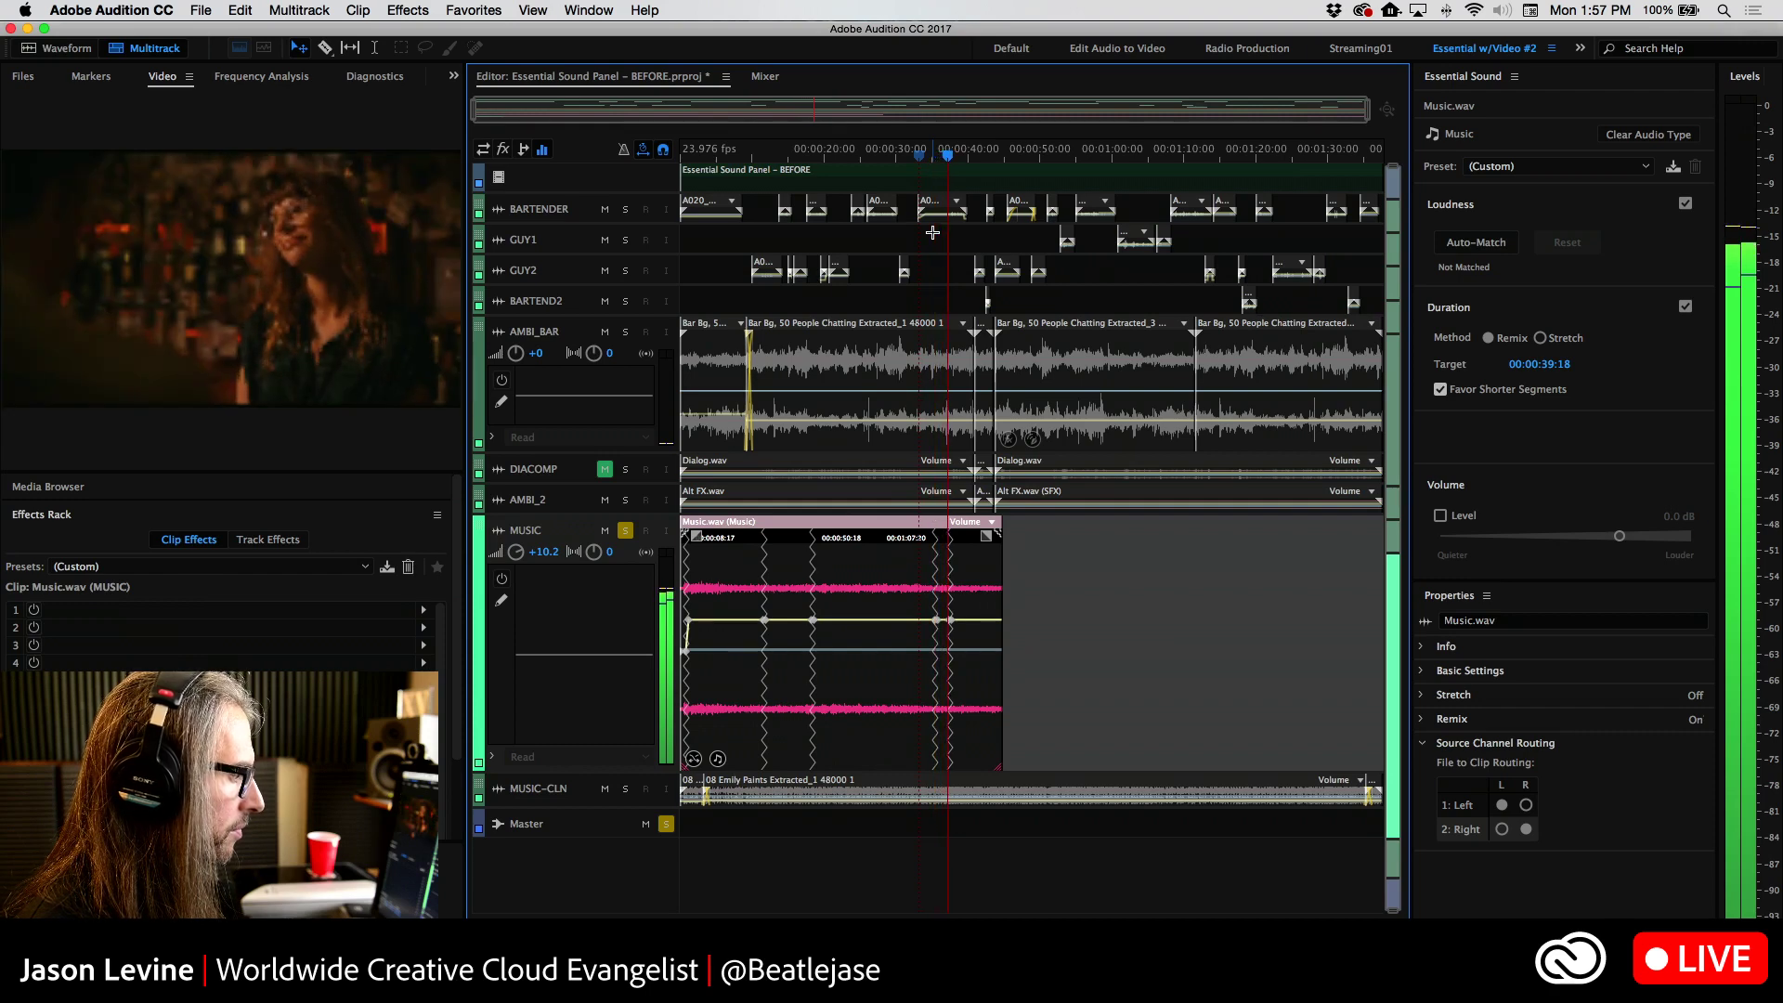
key(space)
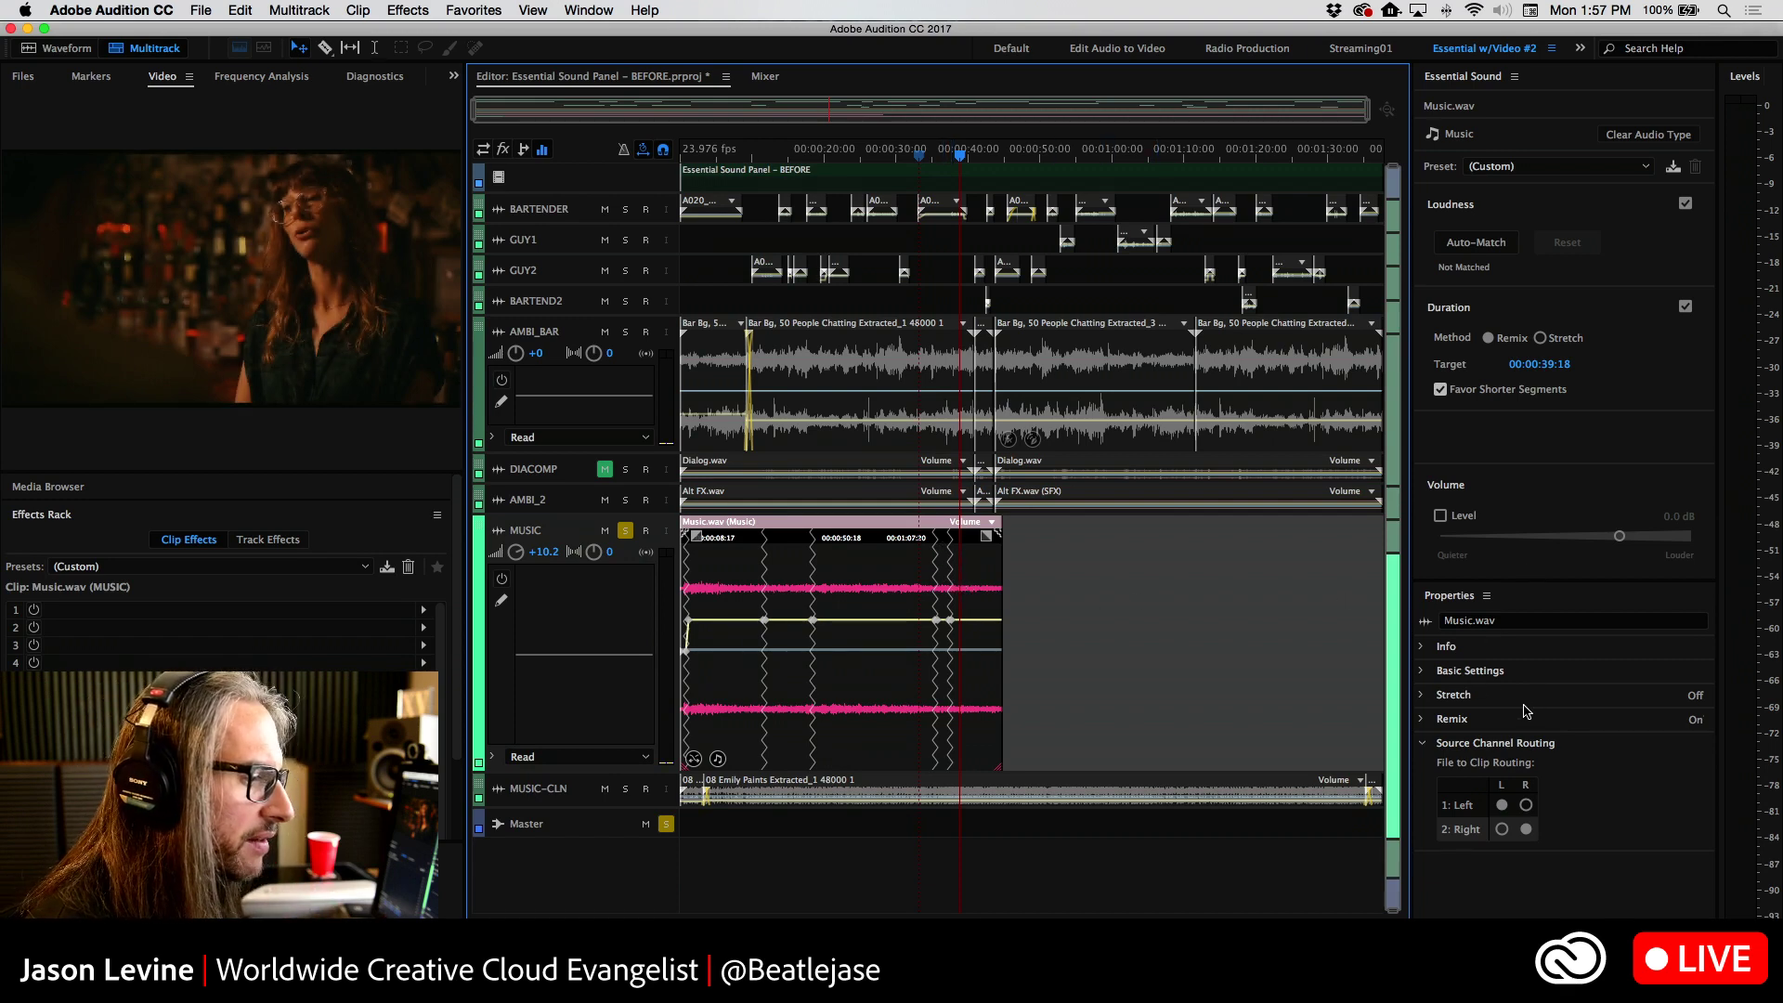
In the advanced Remix properties of Music.wav, set Edit Length to 9 and Minimum Loop to 16 beats
click(1421, 719)
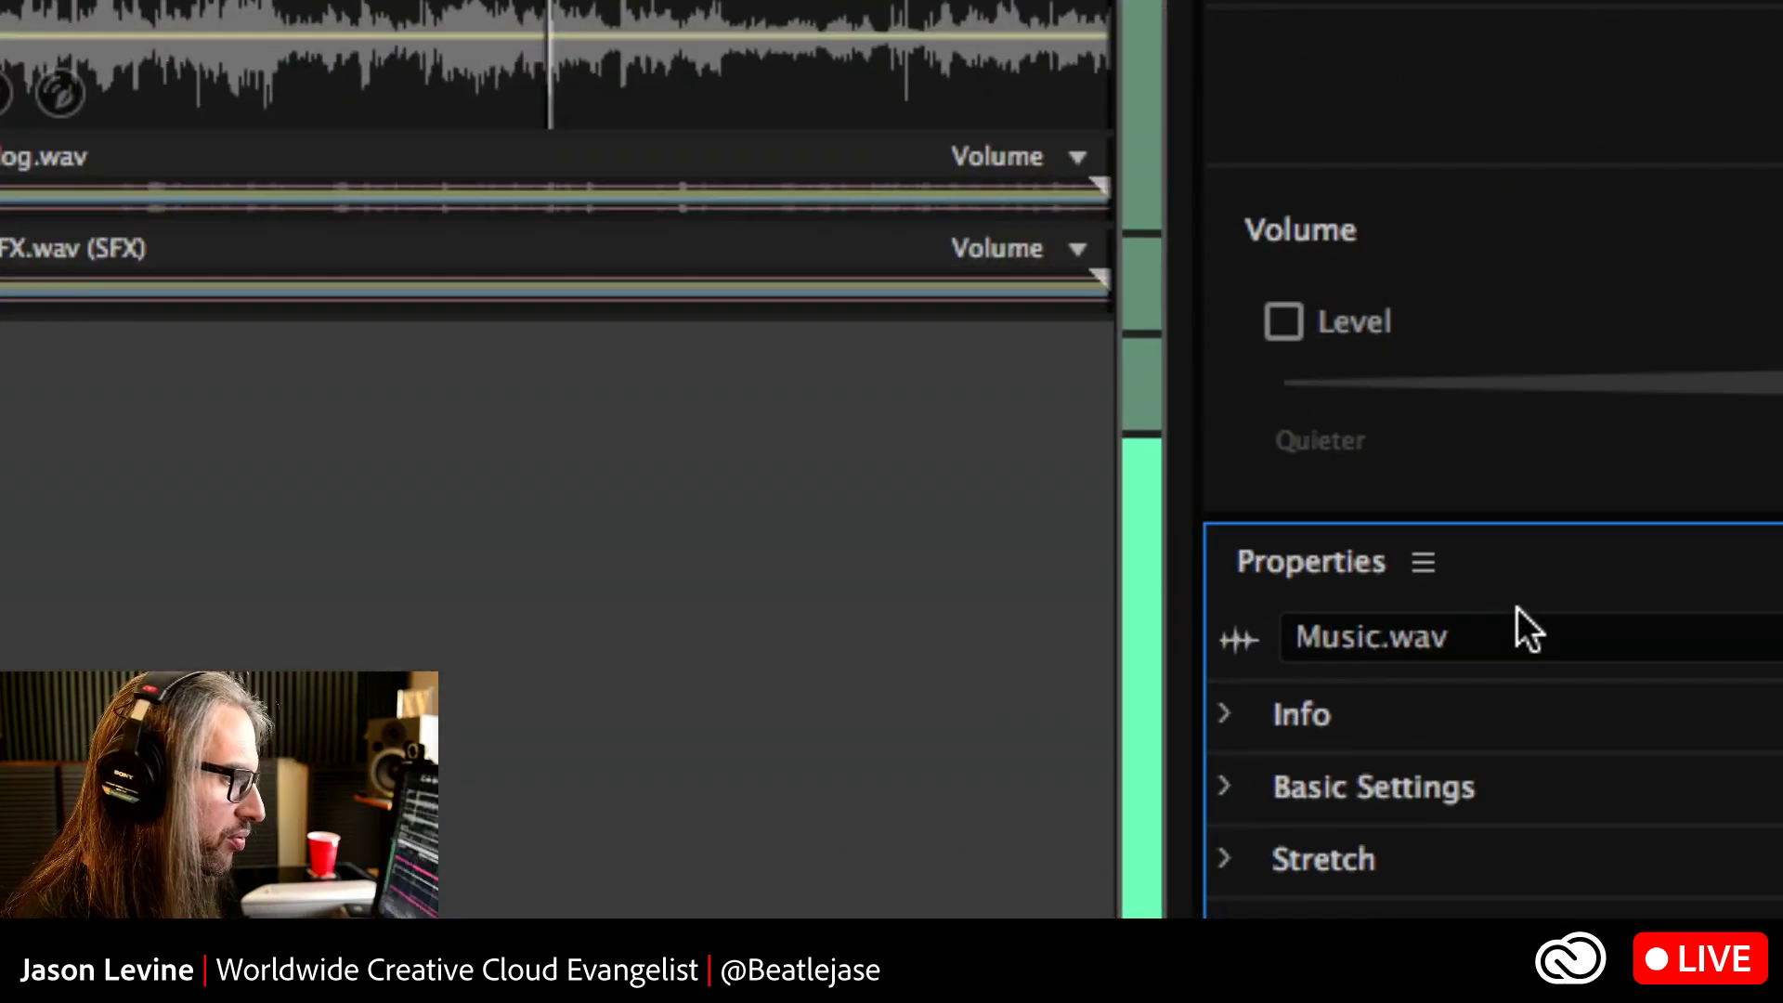
scroll(1709, 745, down, 3)
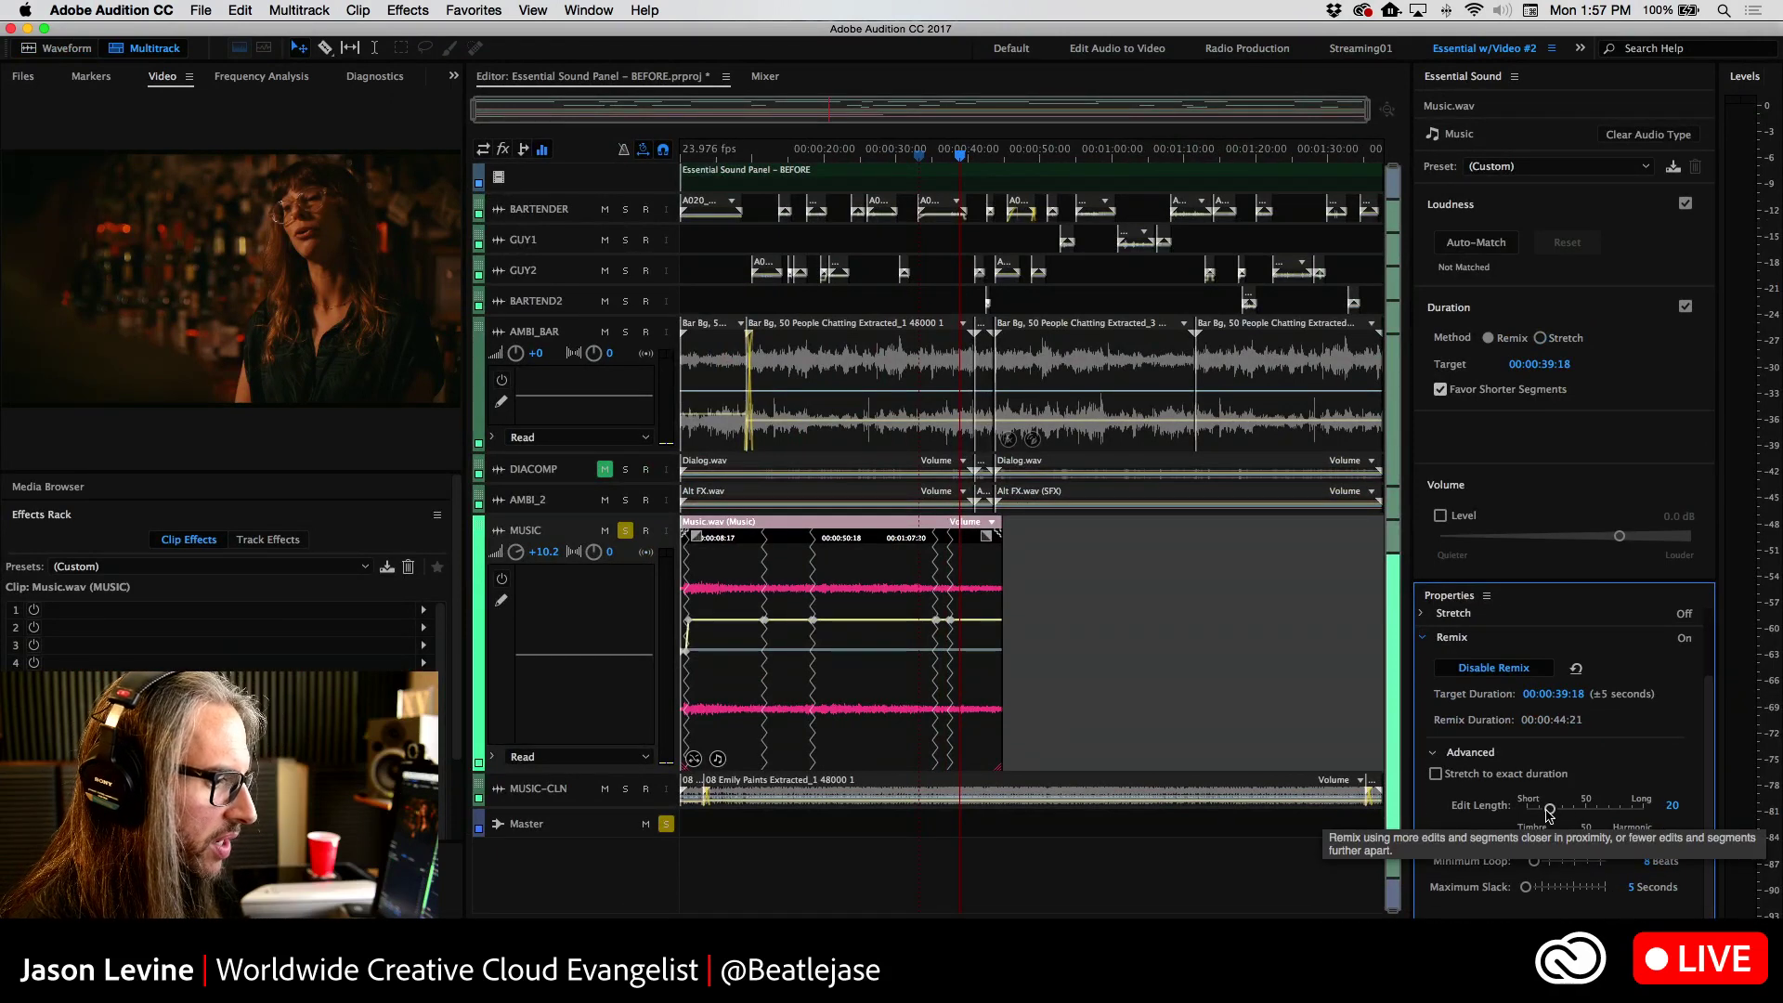
drag(1550, 809, 1543, 810)
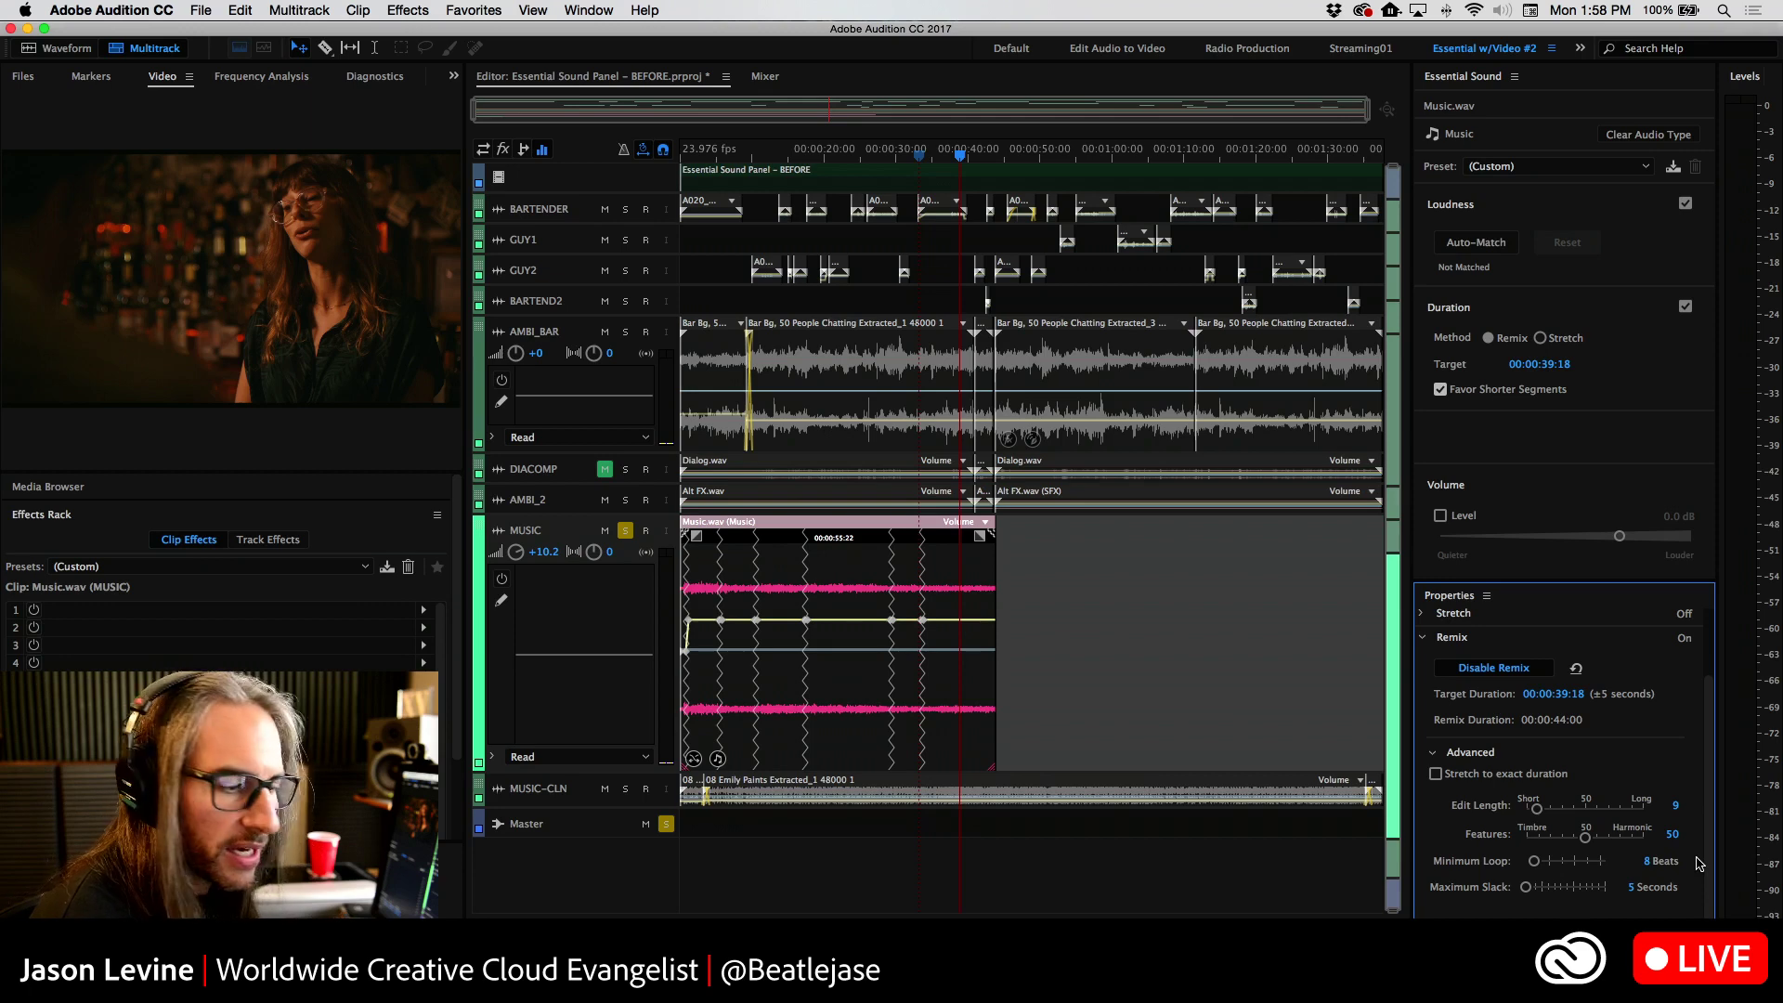
drag(1539, 862, 1549, 866)
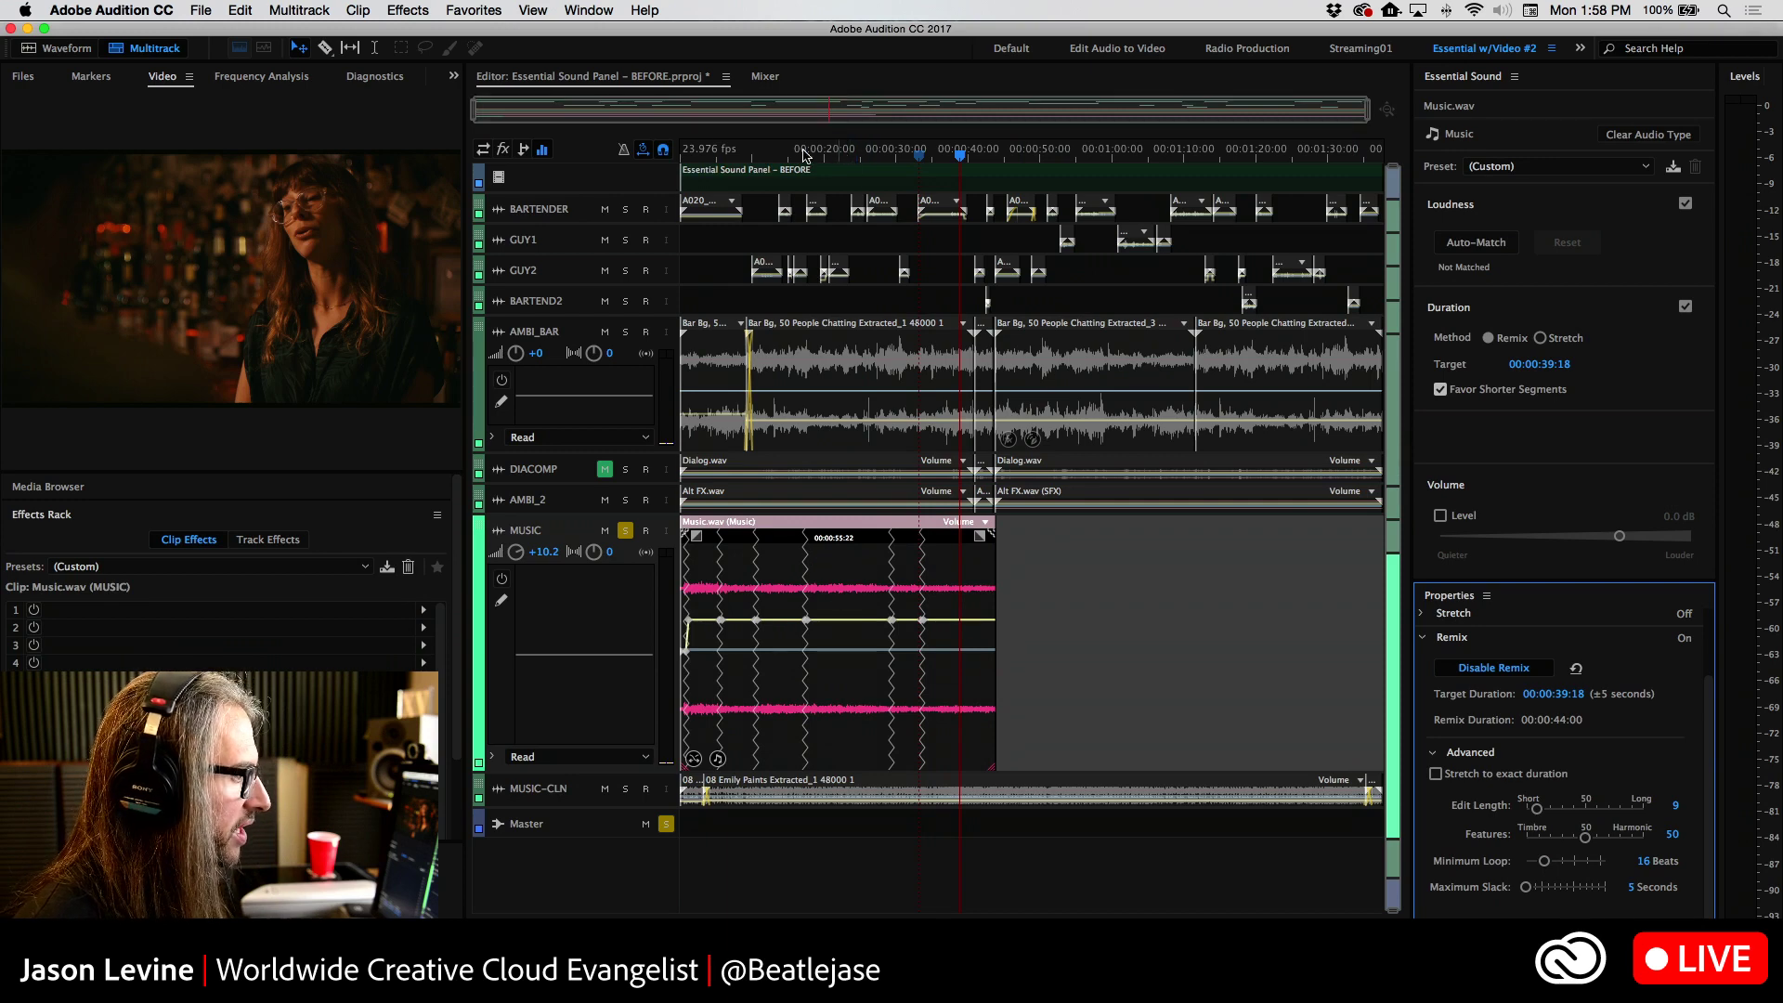
Play the newly remixed Music.wav from several points in its first half to check how the edits sound
click(752, 156)
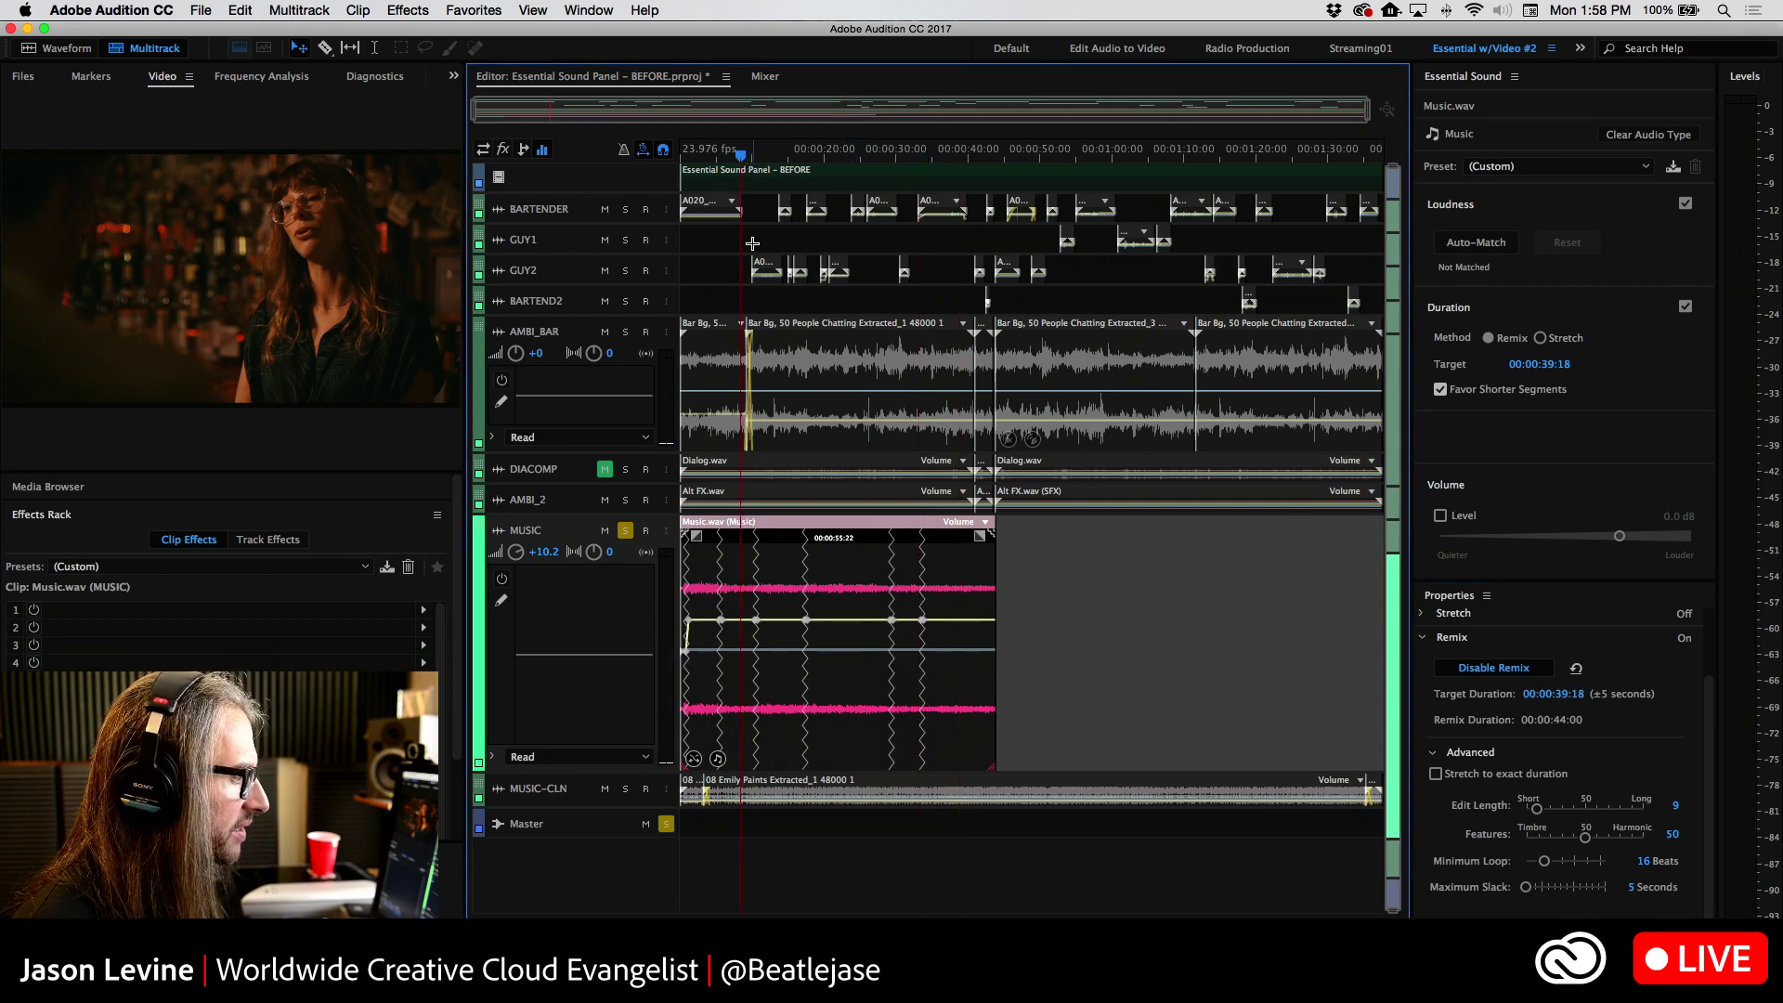
key(space)
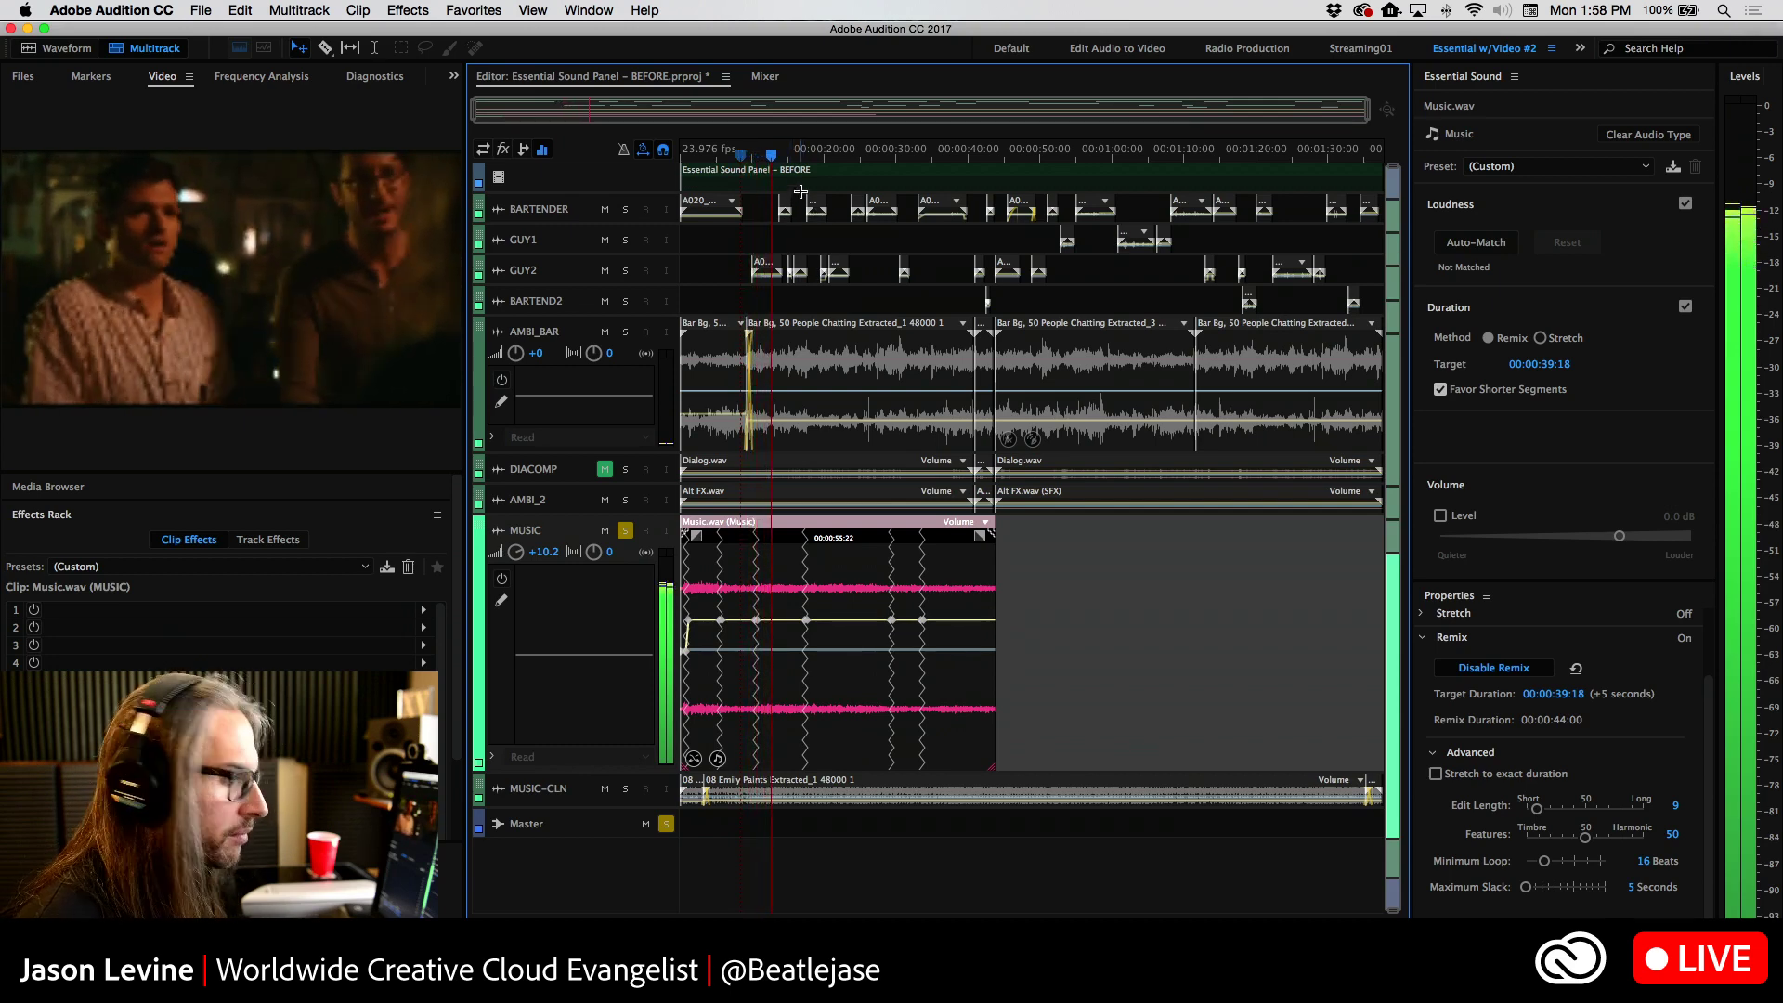
key(space)
click(794, 151)
key(space)
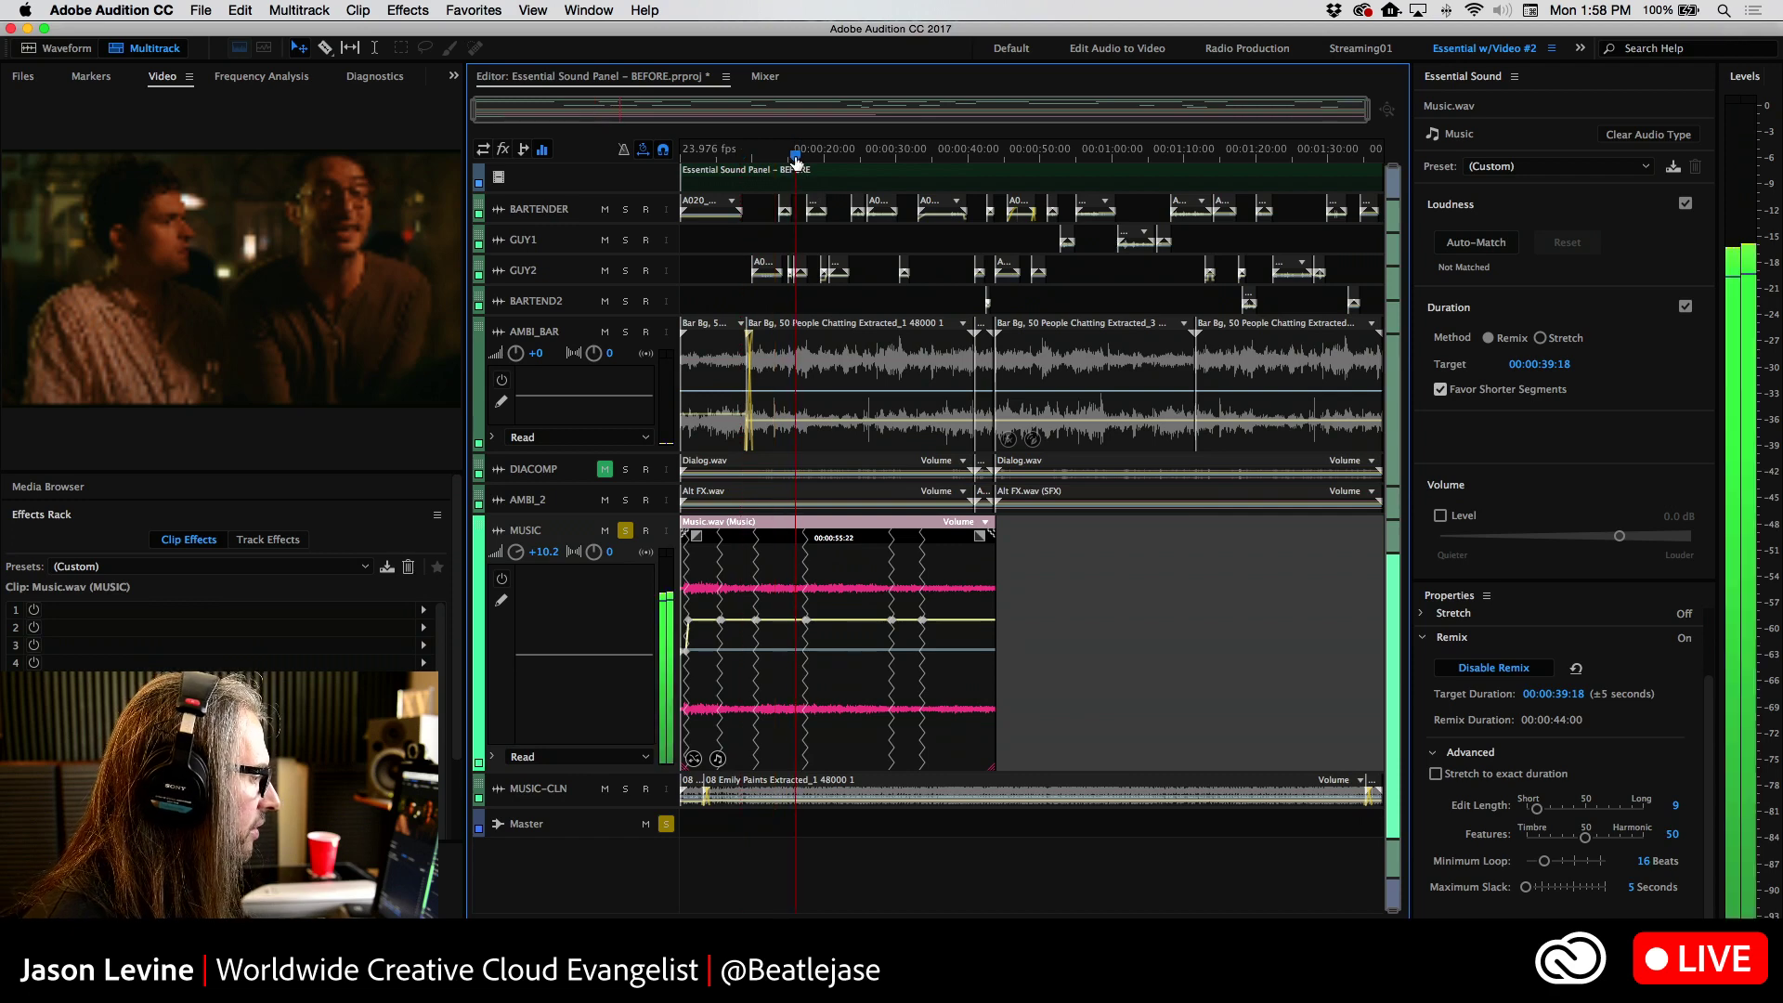
key(space)
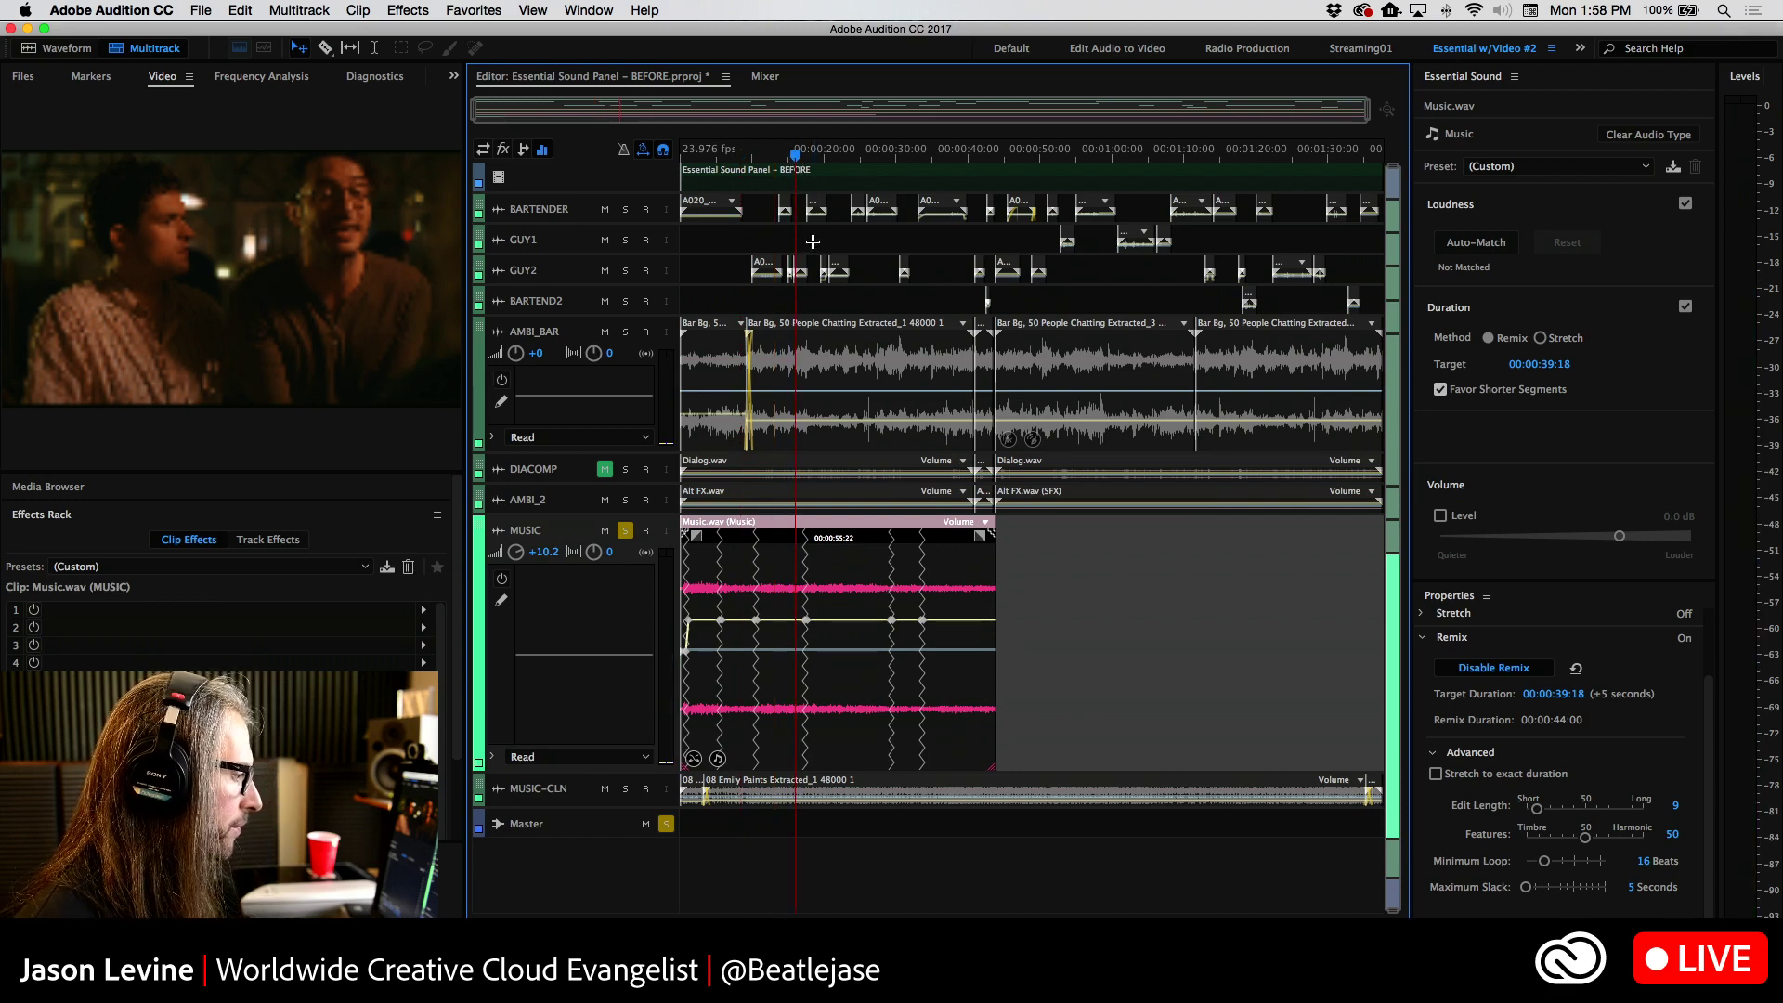
key(space)
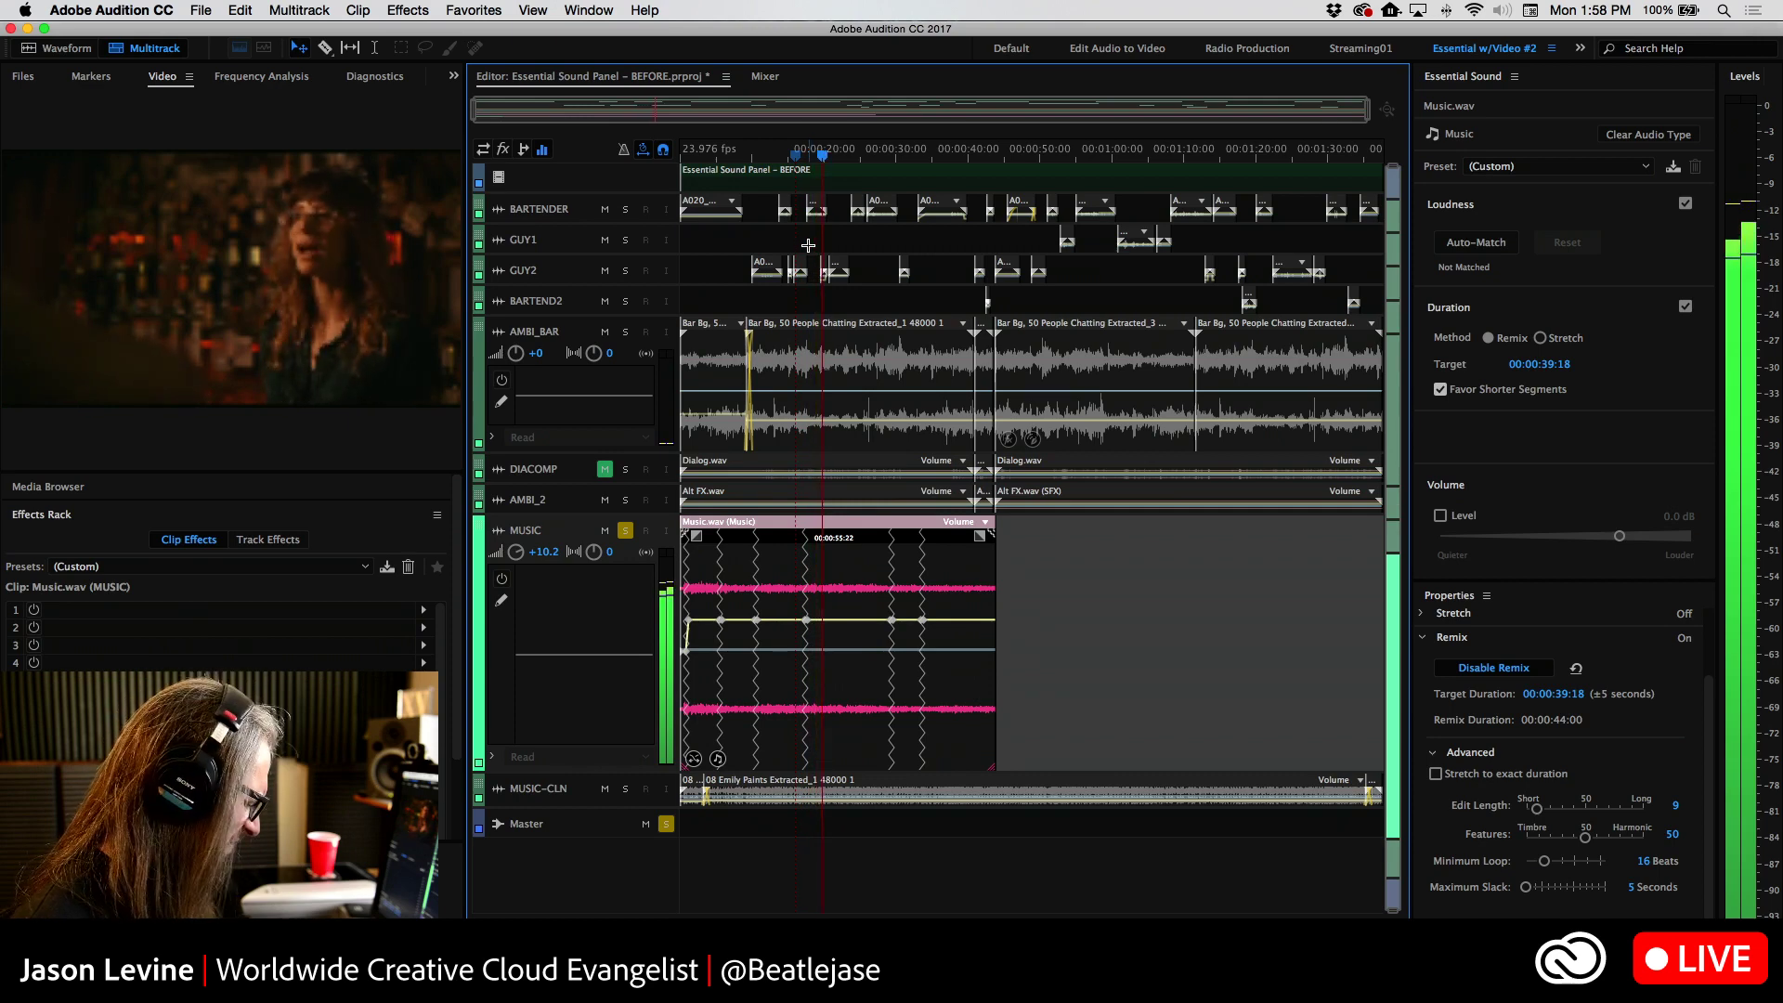
click(814, 244)
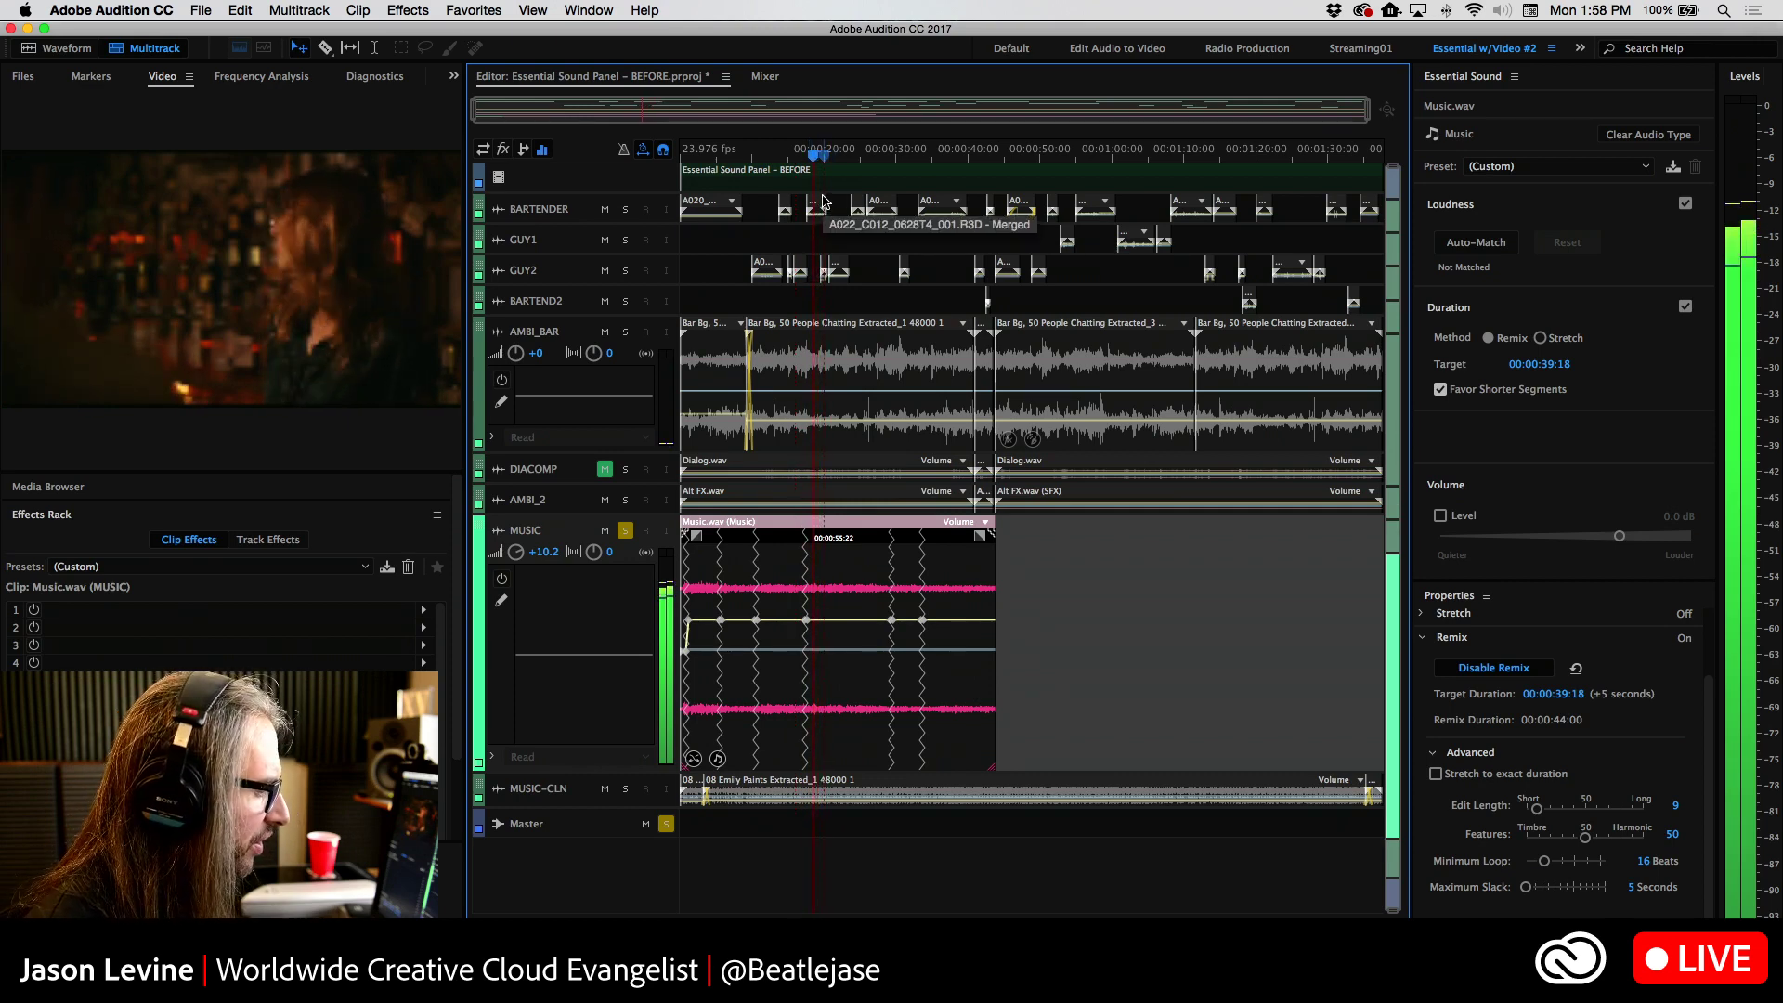
key(space)
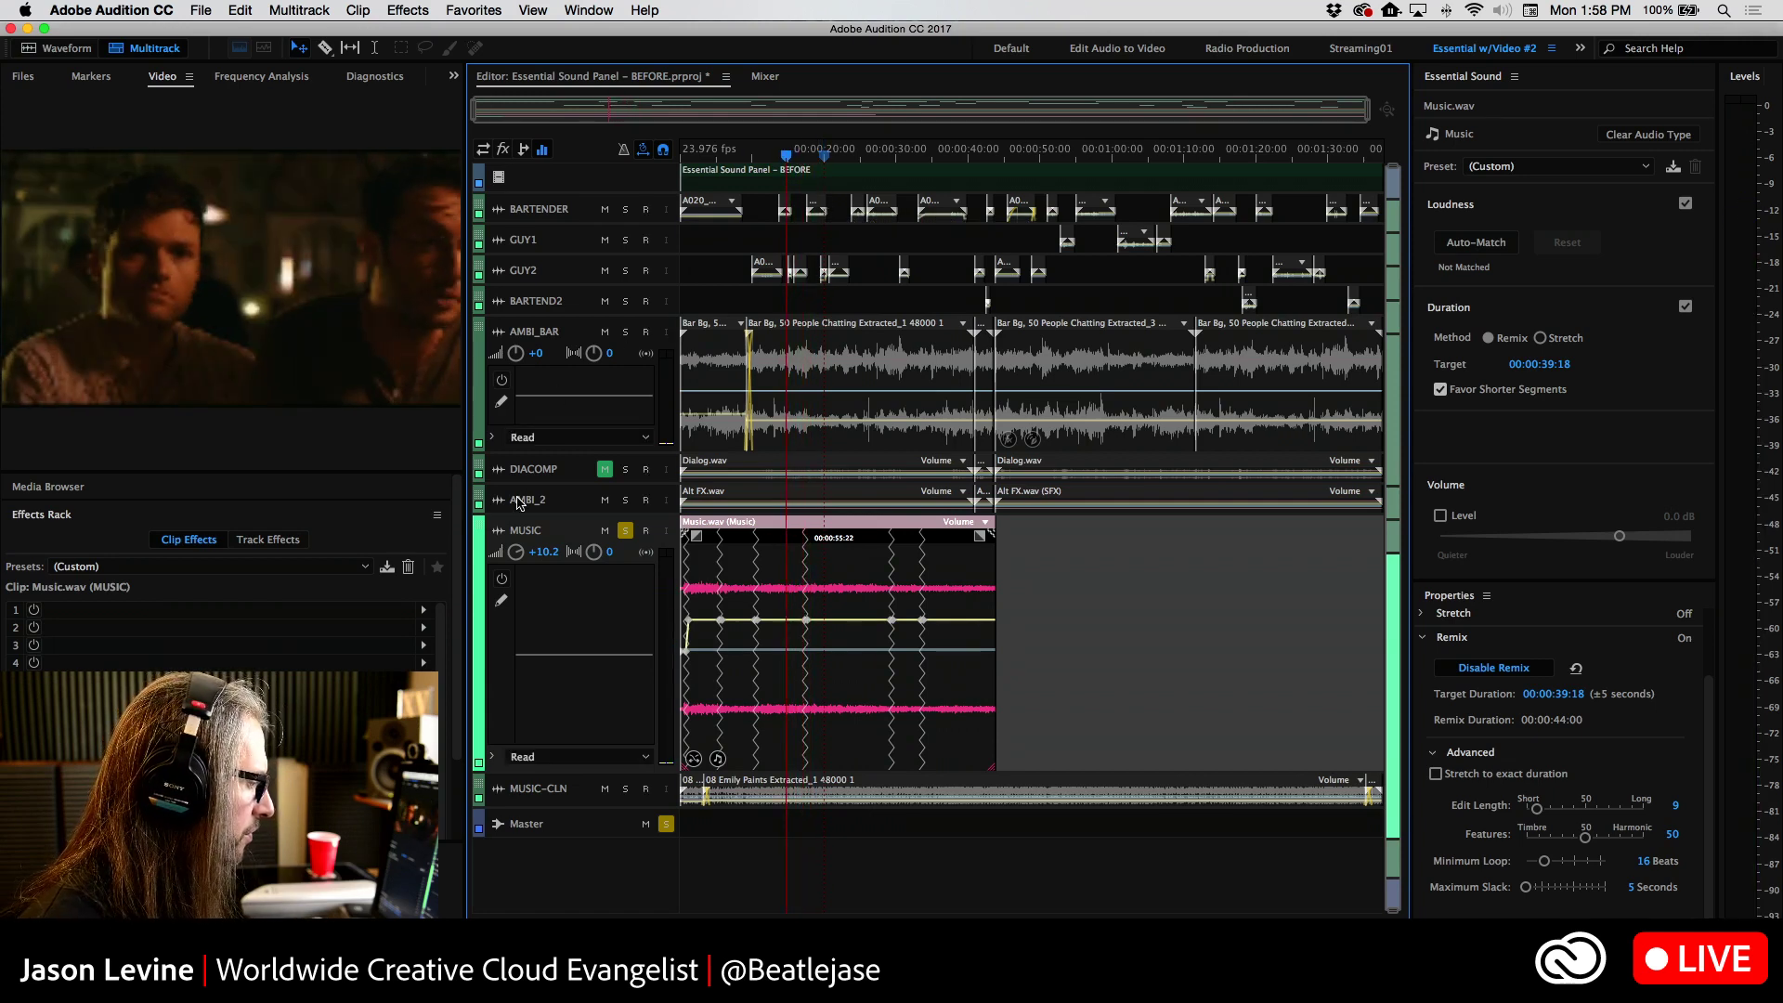
key(space)
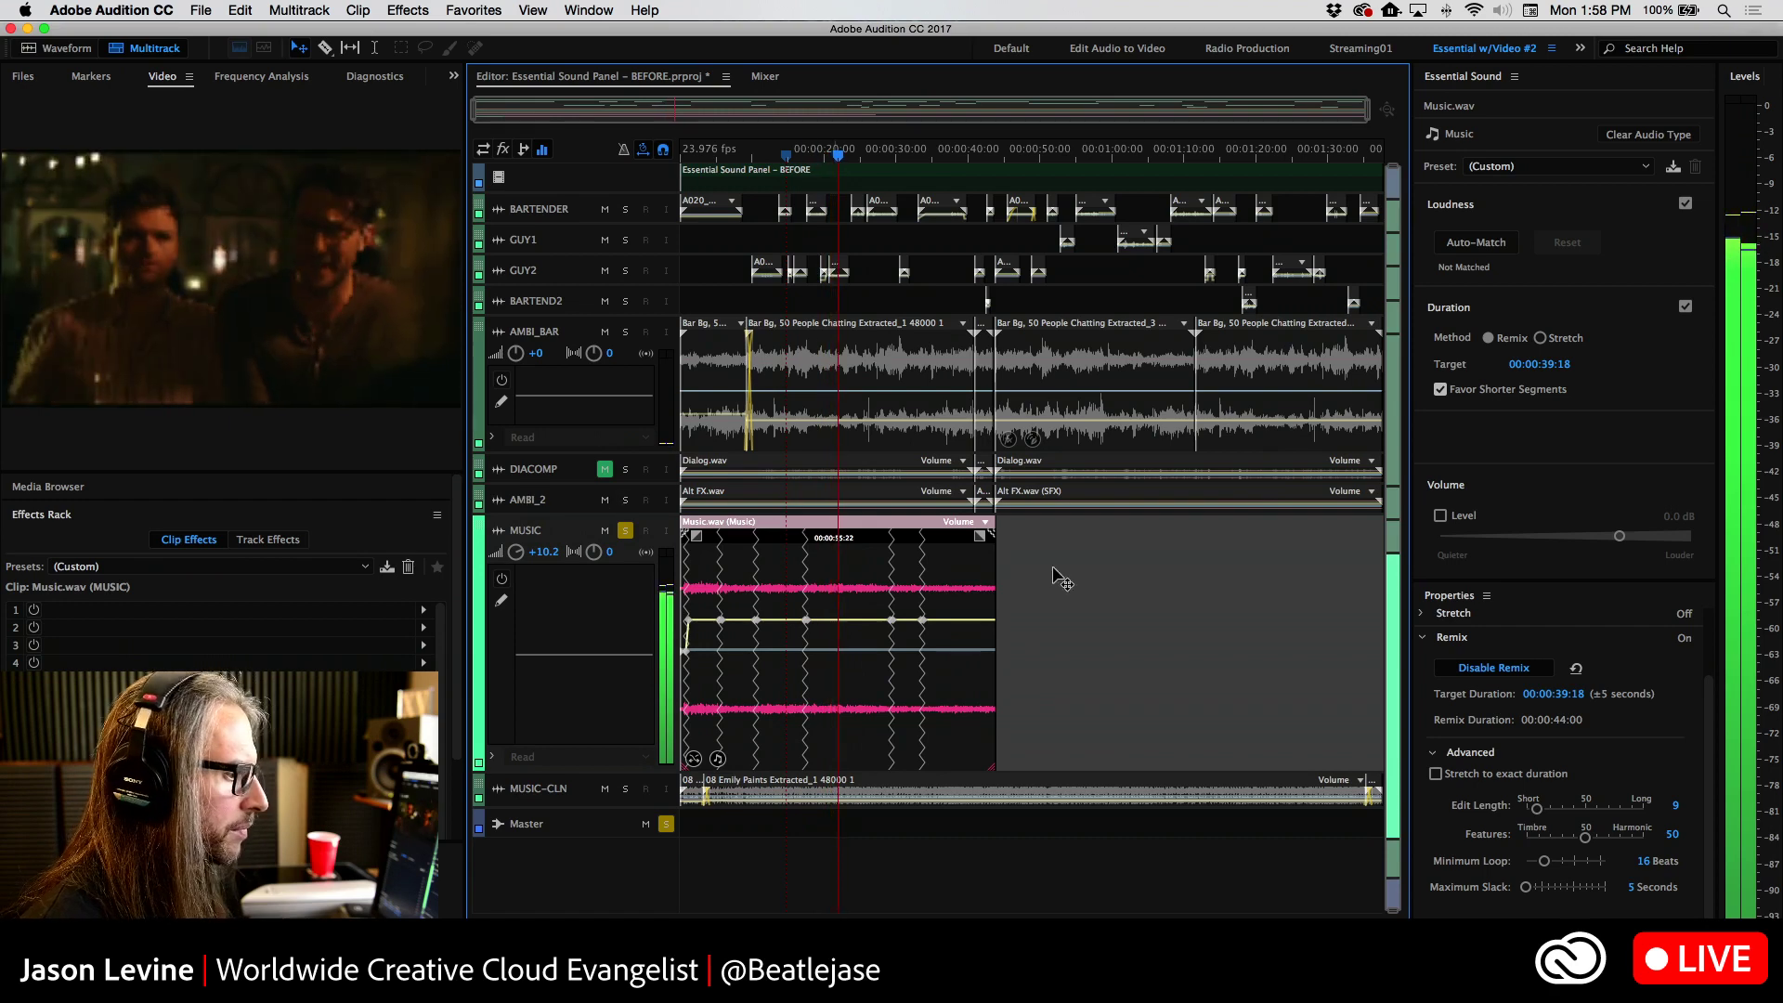
key(space)
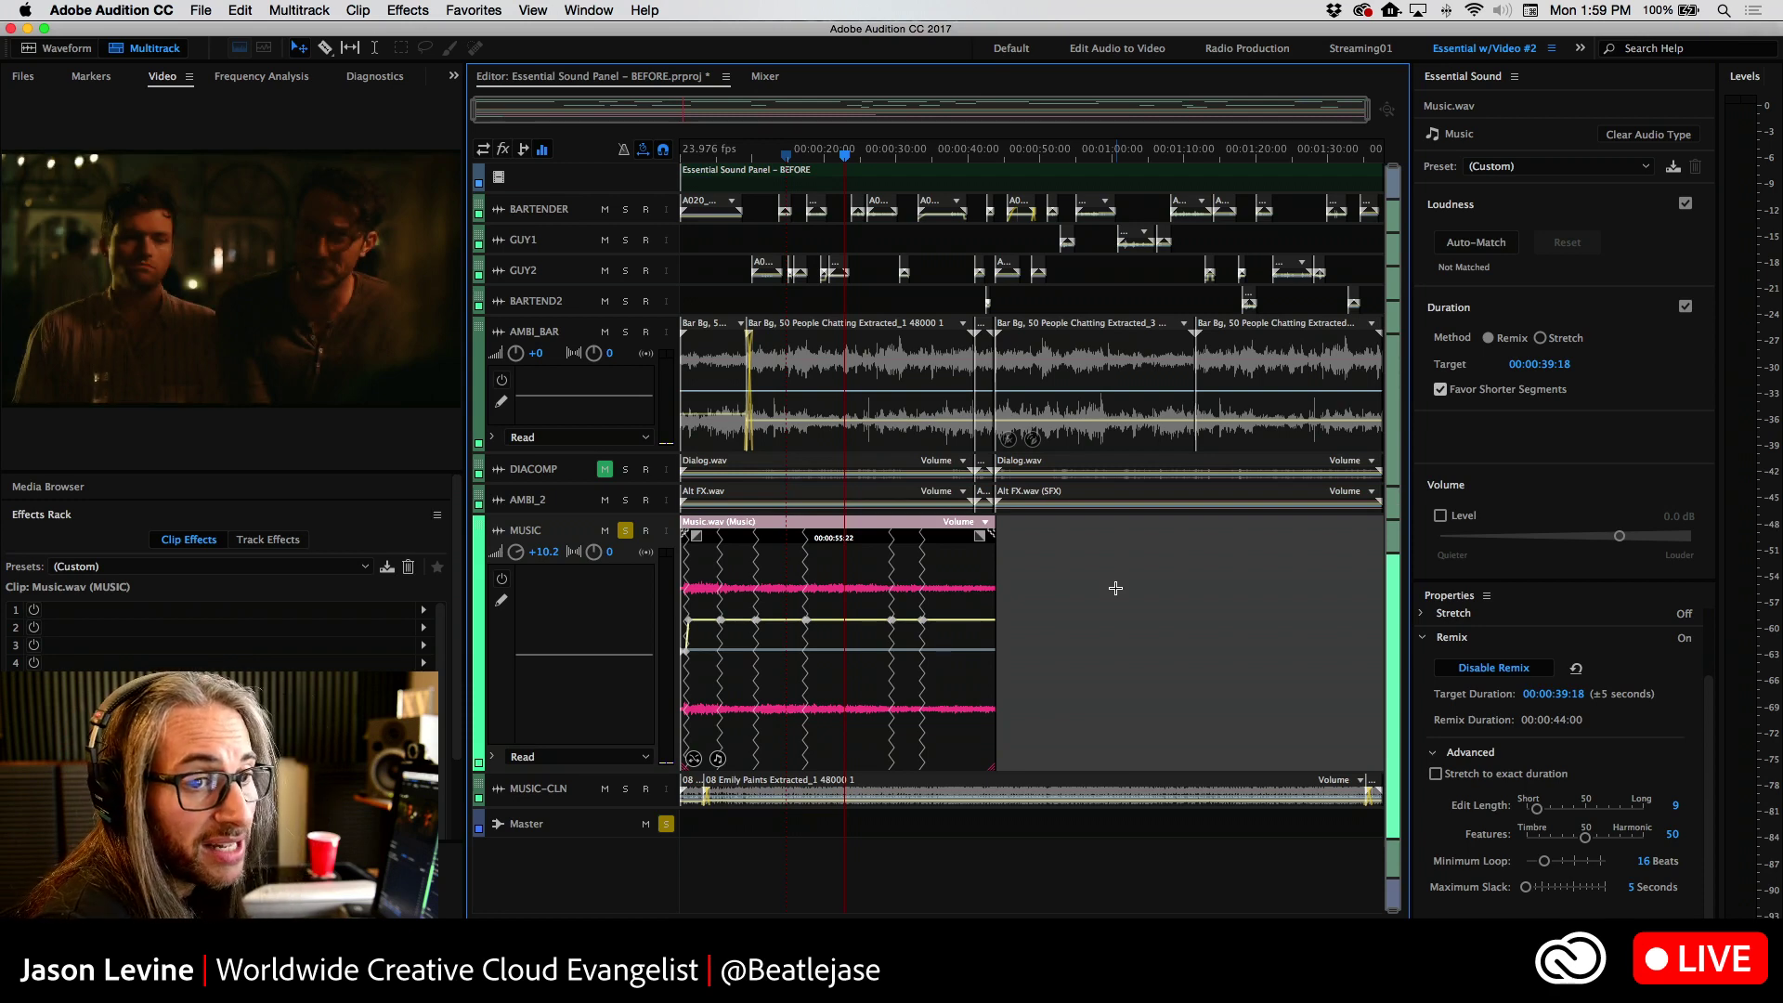
click(357, 10)
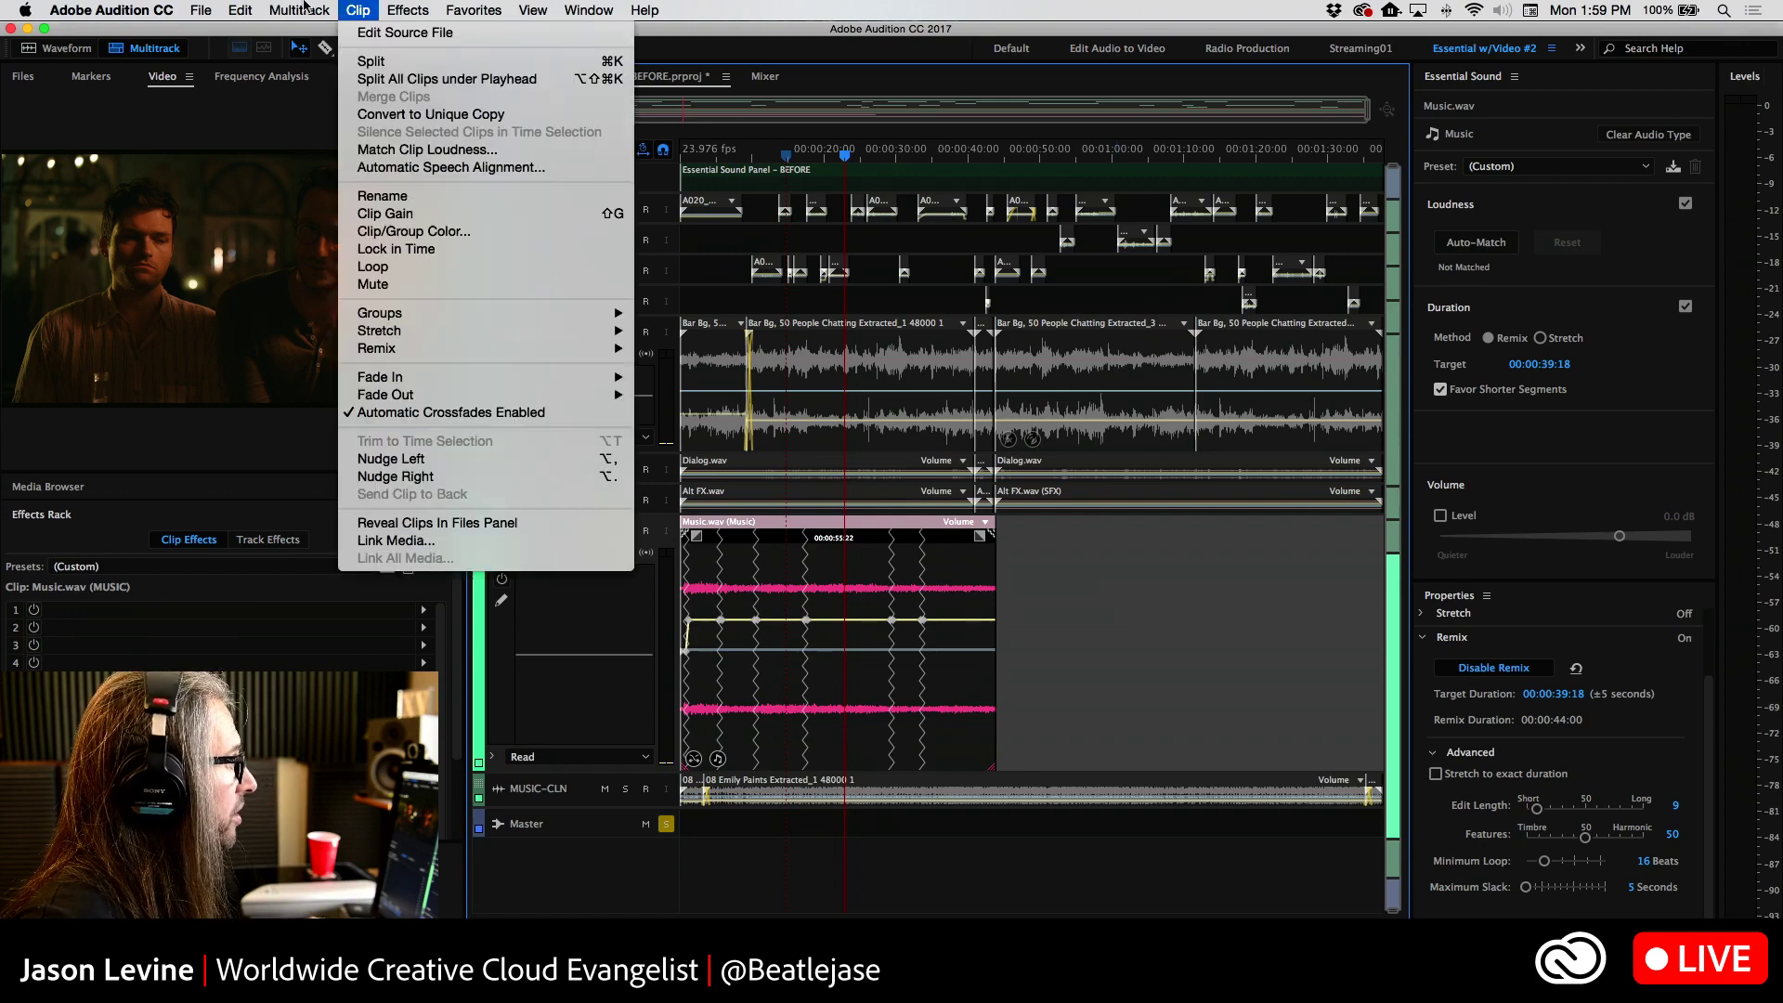
mouse_move(299, 10)
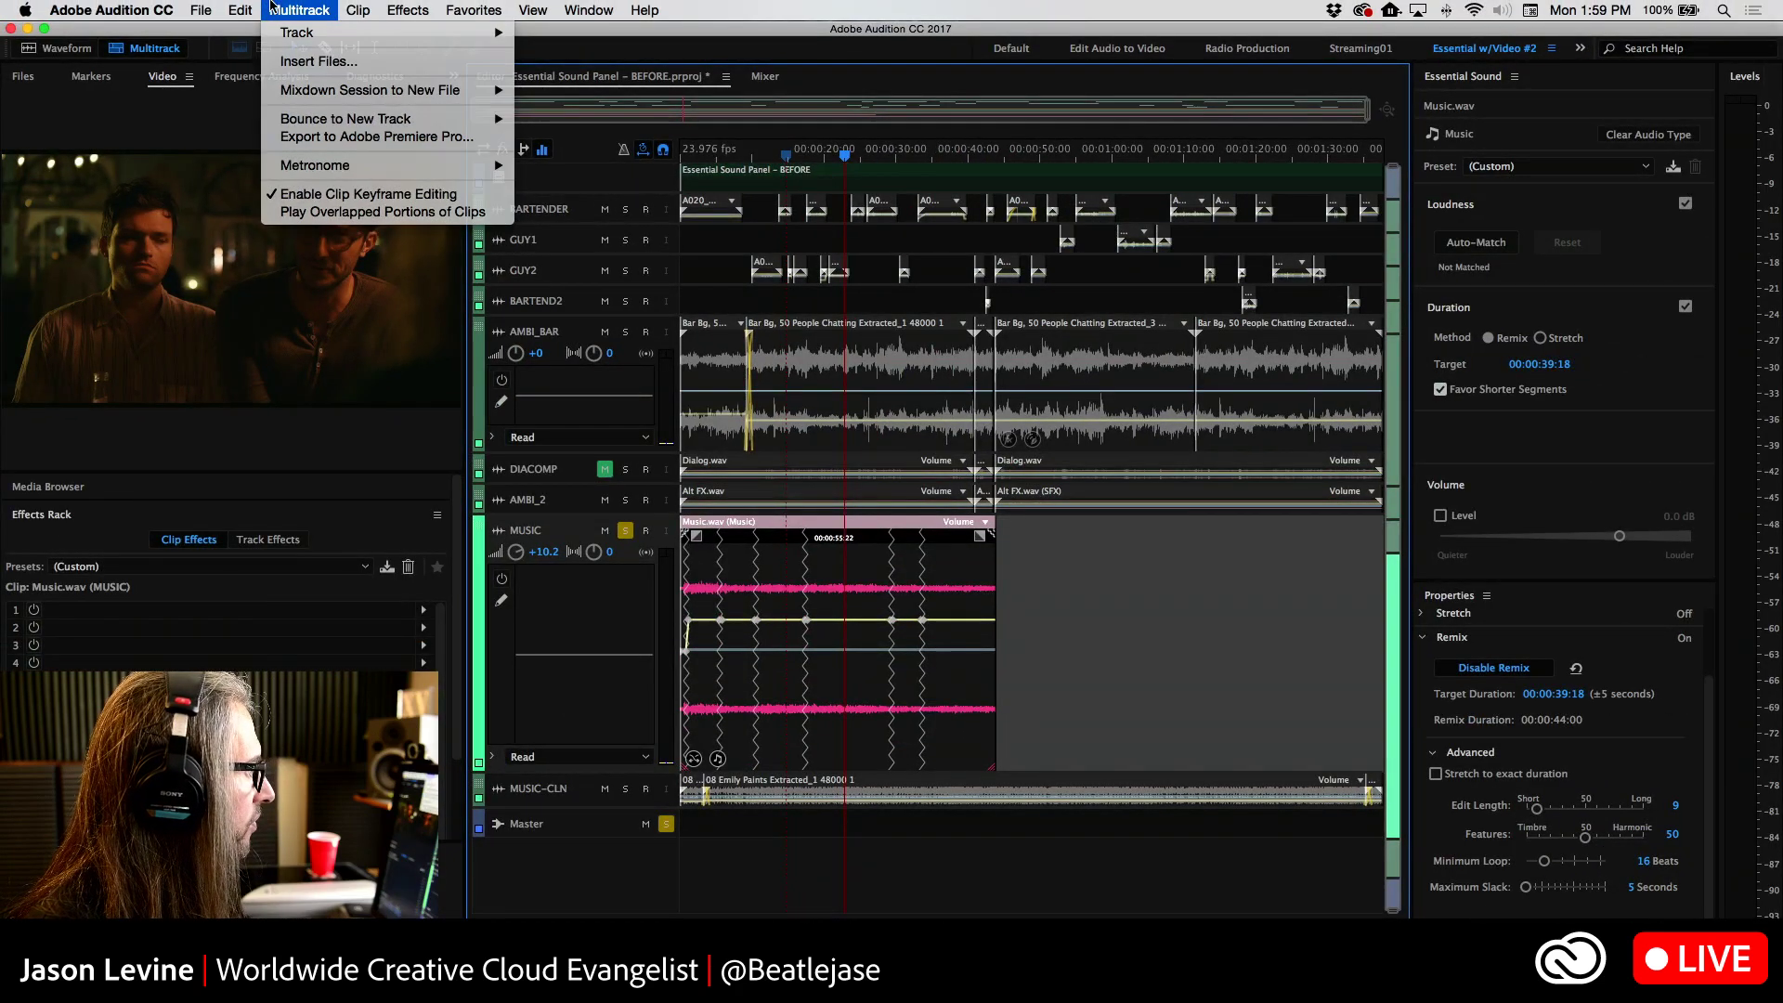
click(272, 8)
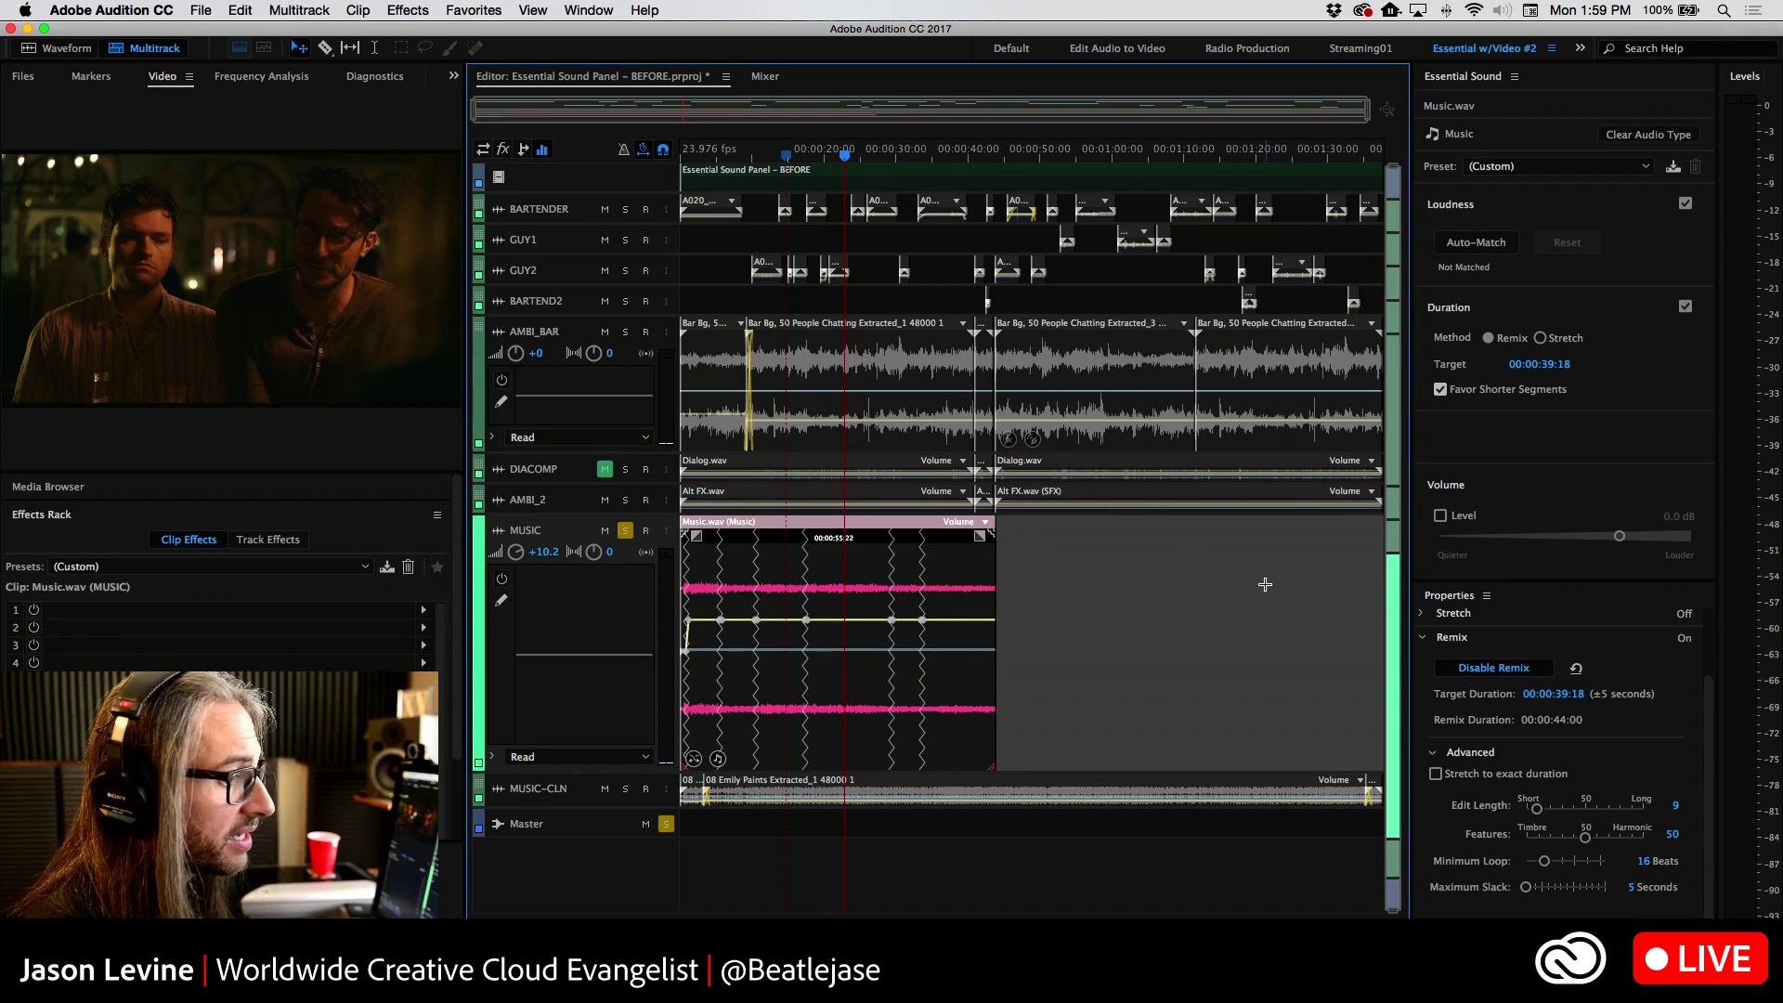
Extend the Music.wav remix to a target duration of 00:02:39:17 and view the lengthened clip along the timeline
click(1537, 364)
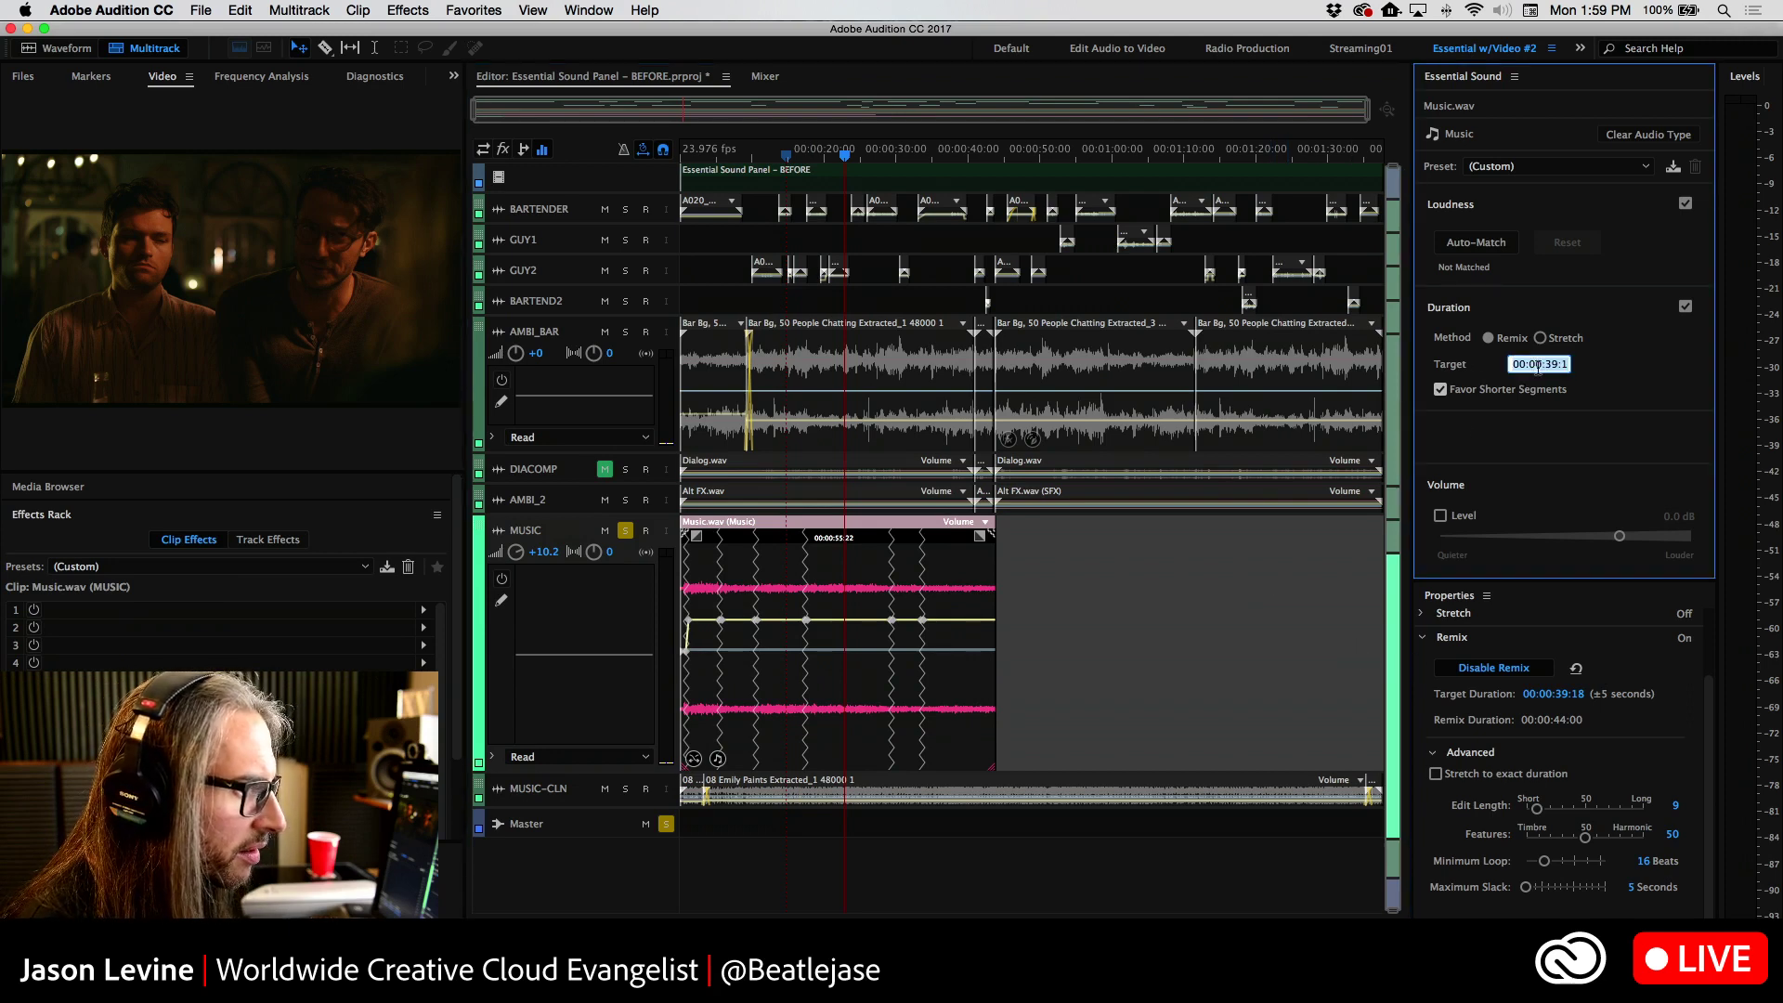
click(1542, 364)
key(BackSpace)
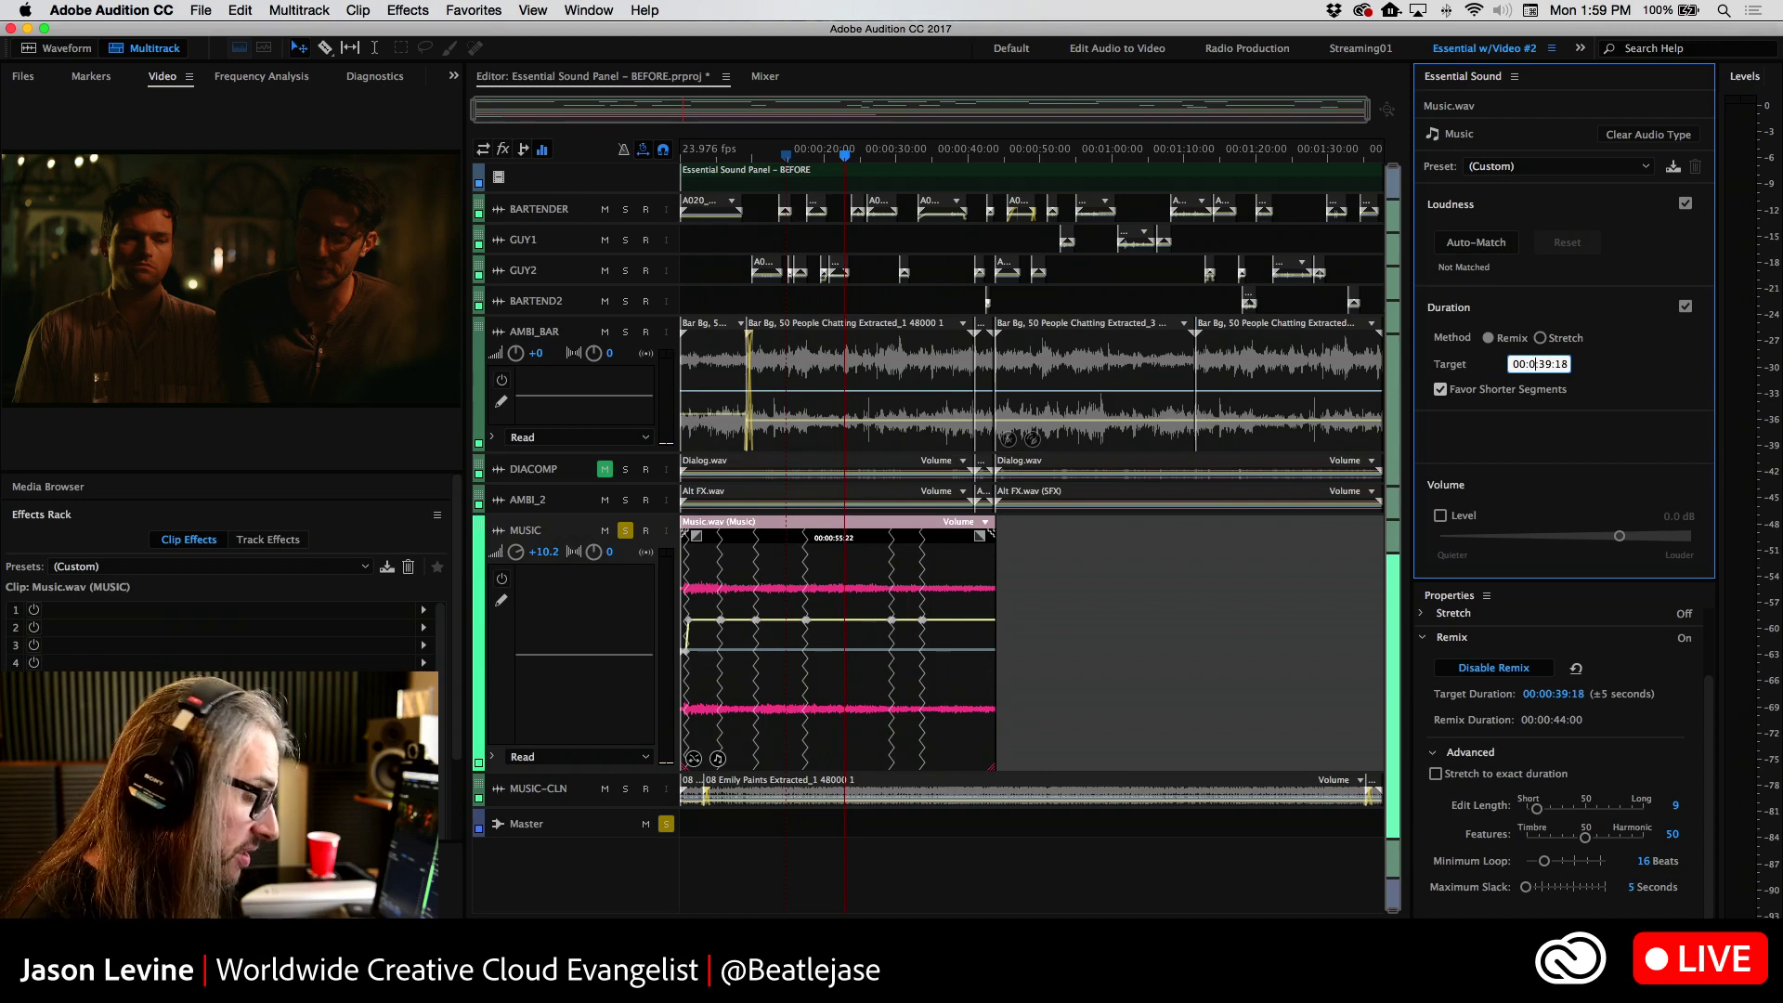
text(2)
key(Return)
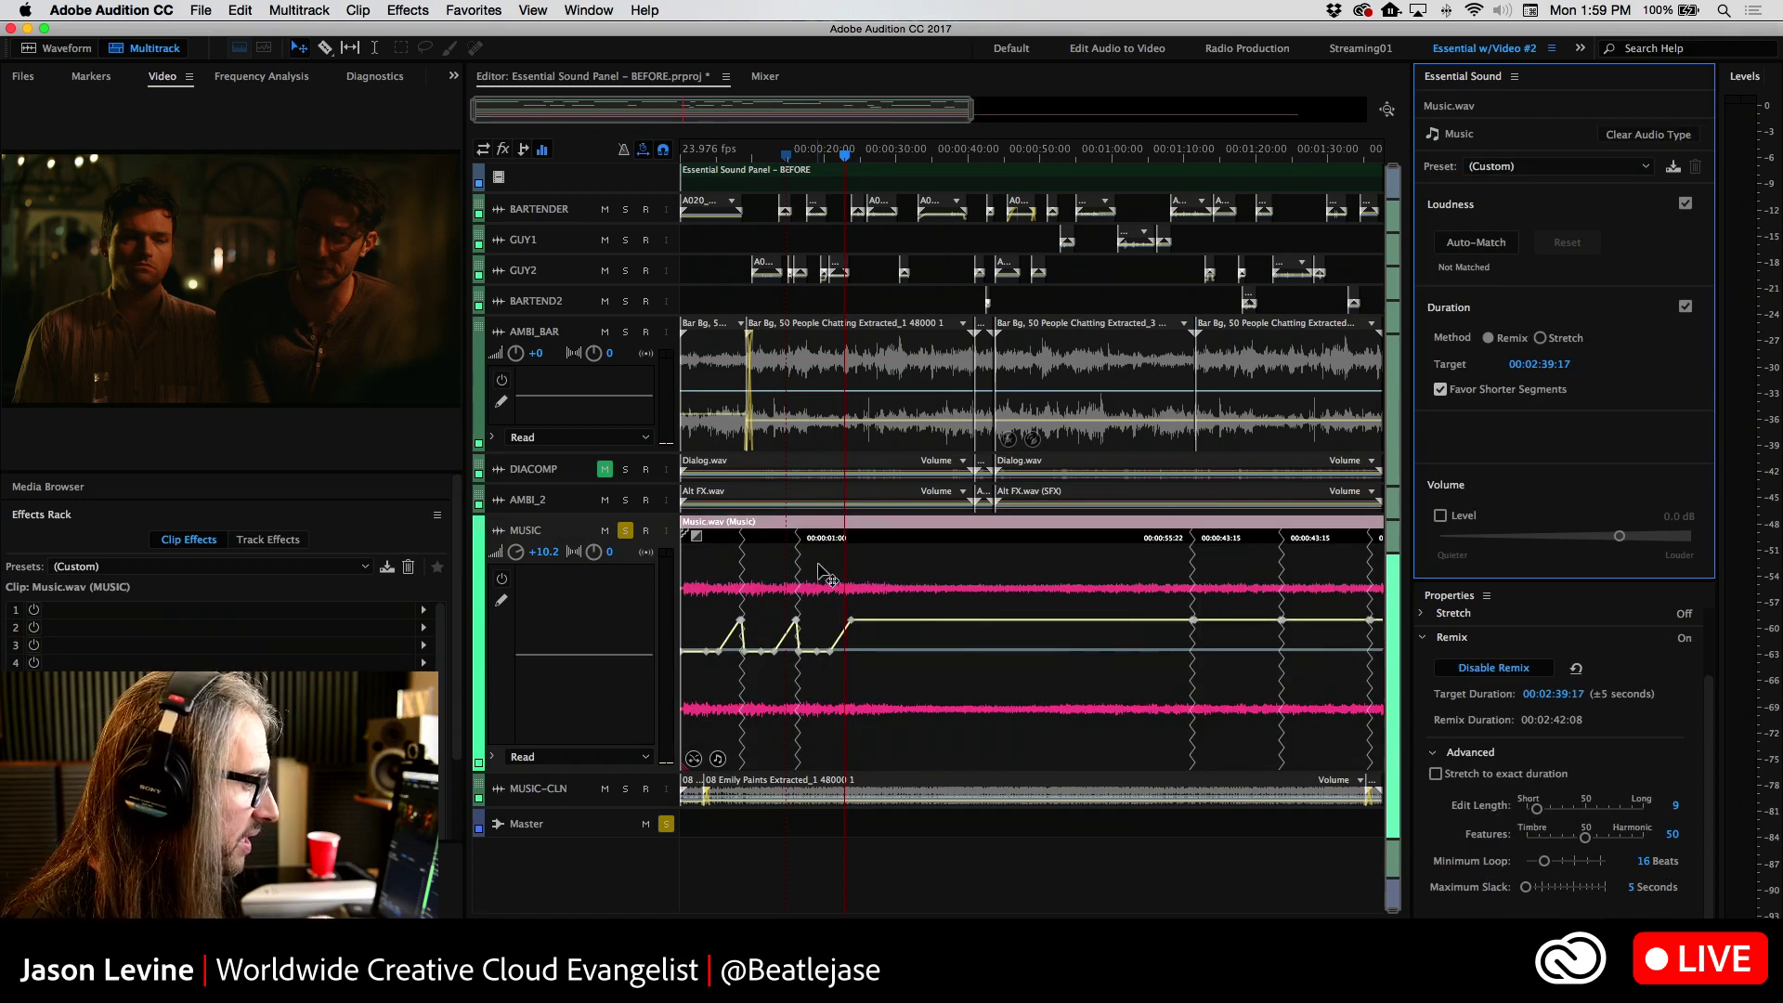
scroll(1138, 334, right, 5)
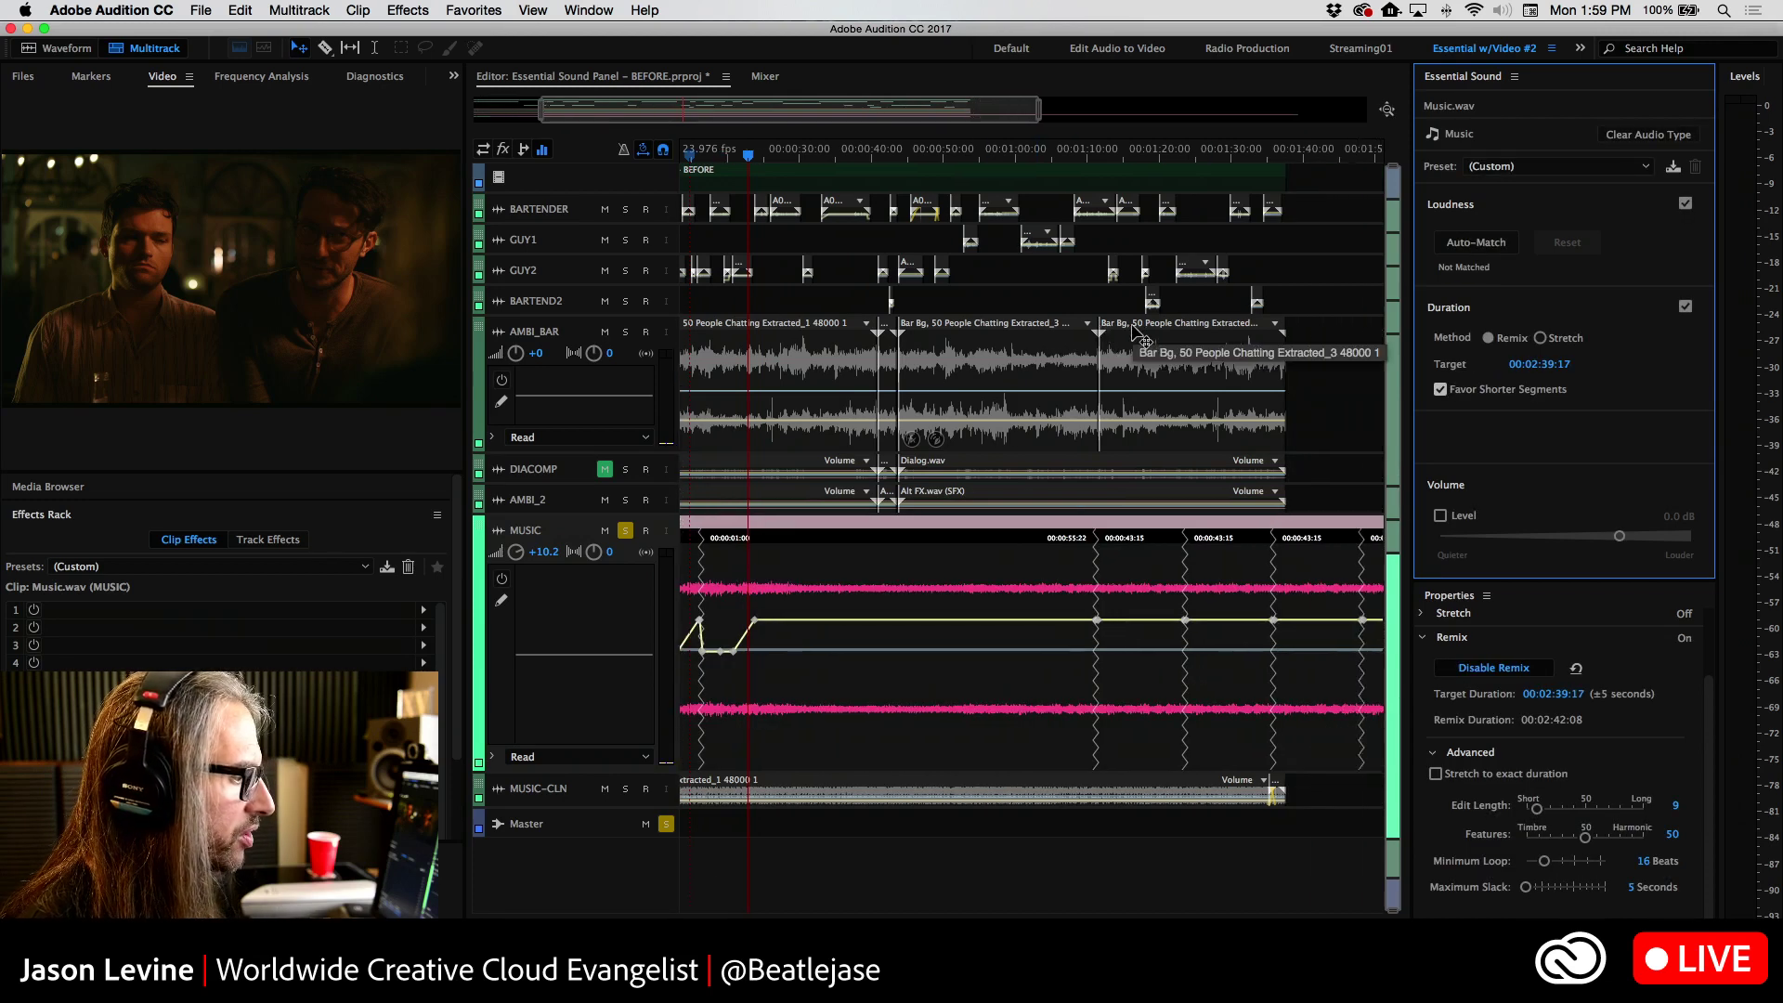
Split the remixed Music.wav clip on the MUSIC track into its individual segments
scroll(1138, 336, right, 3)
click(824, 588)
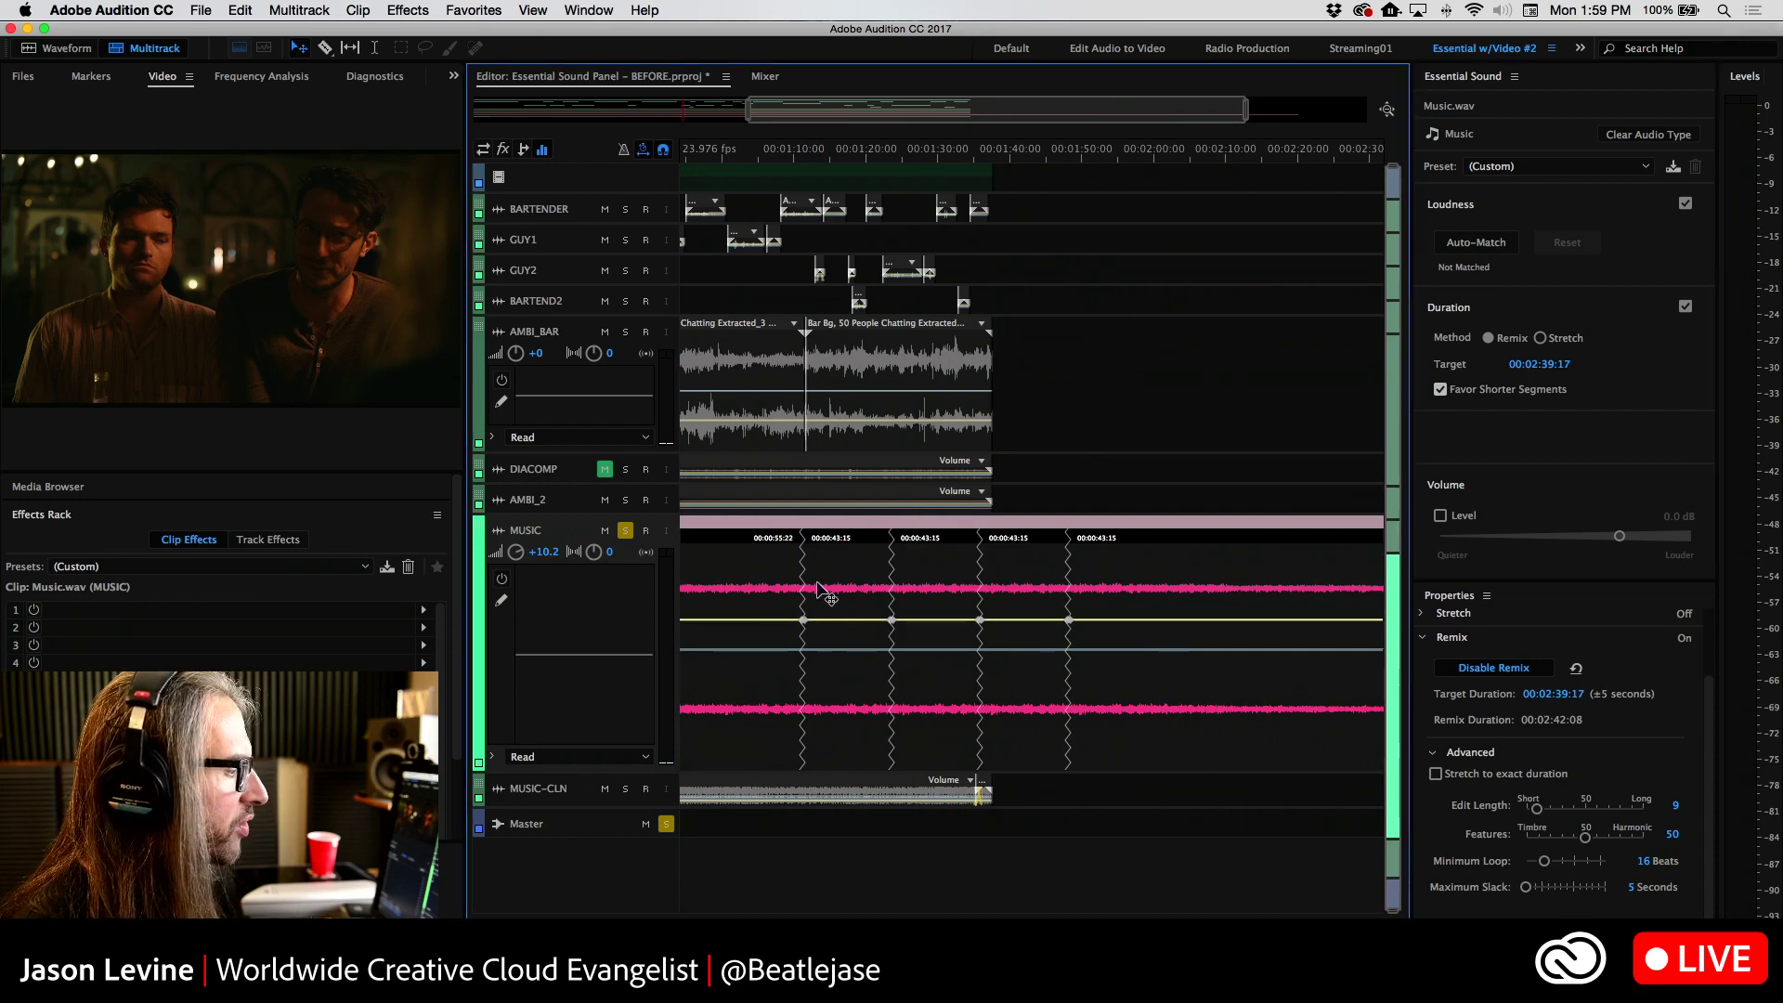
click(1105, 585)
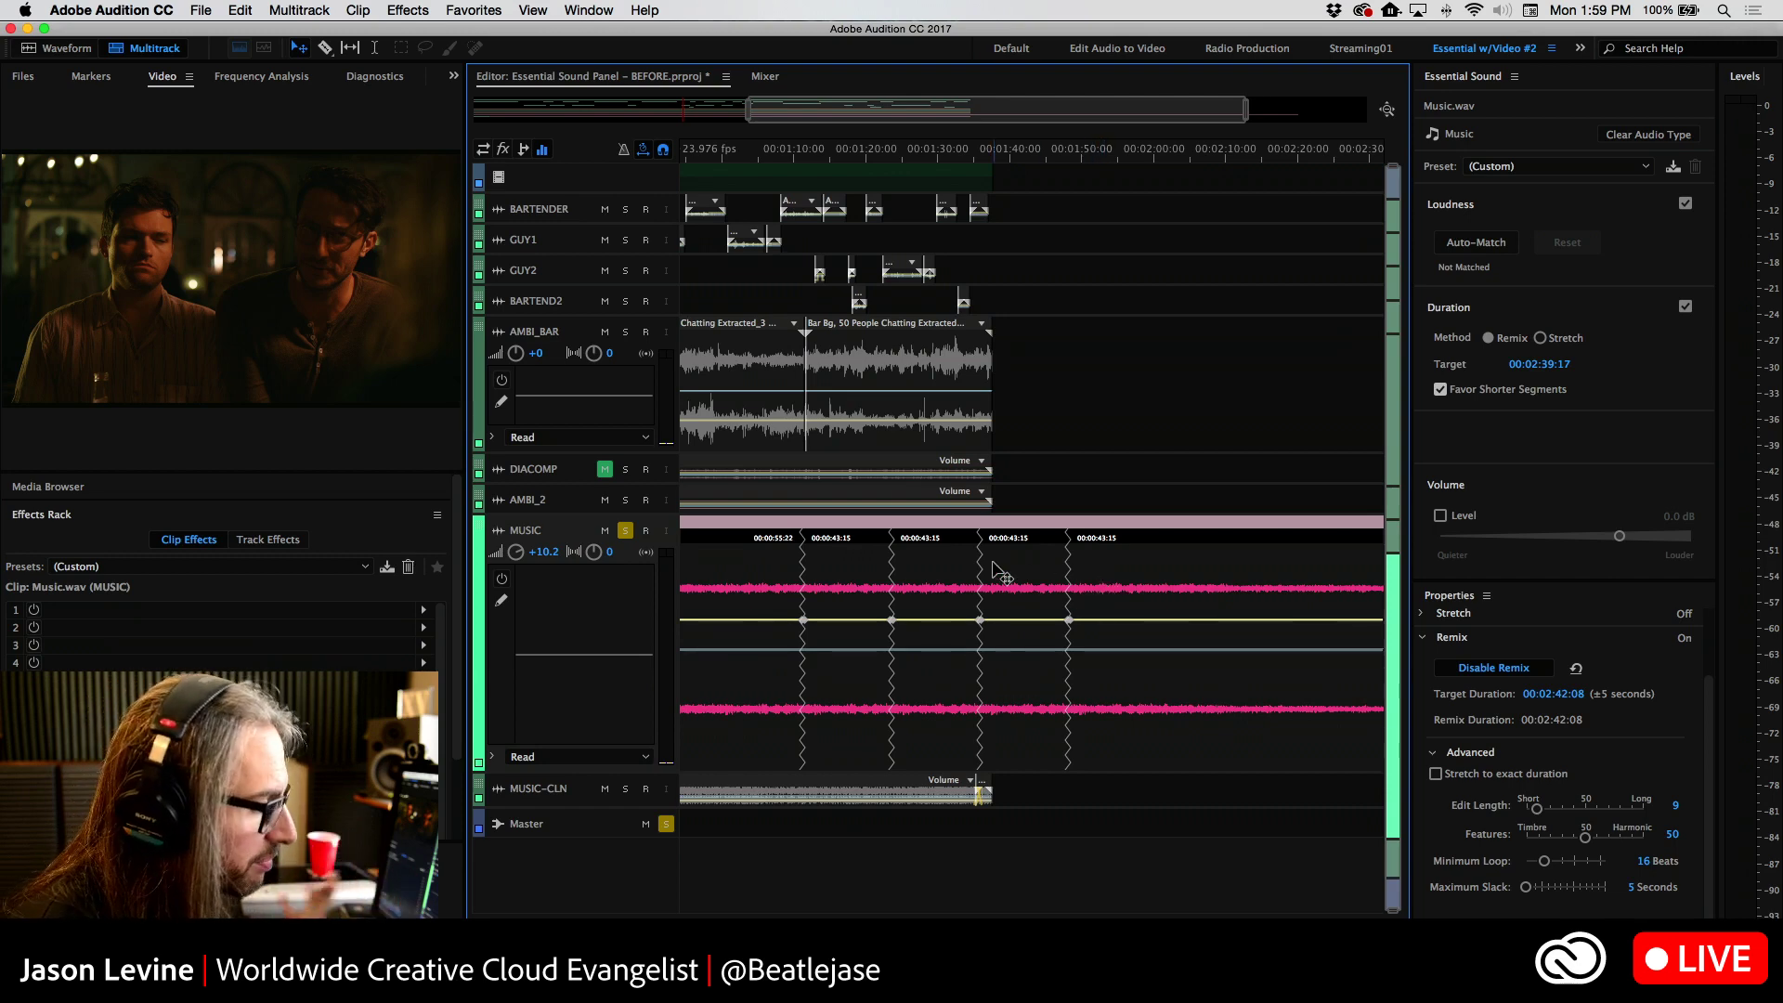
right_click(946, 561)
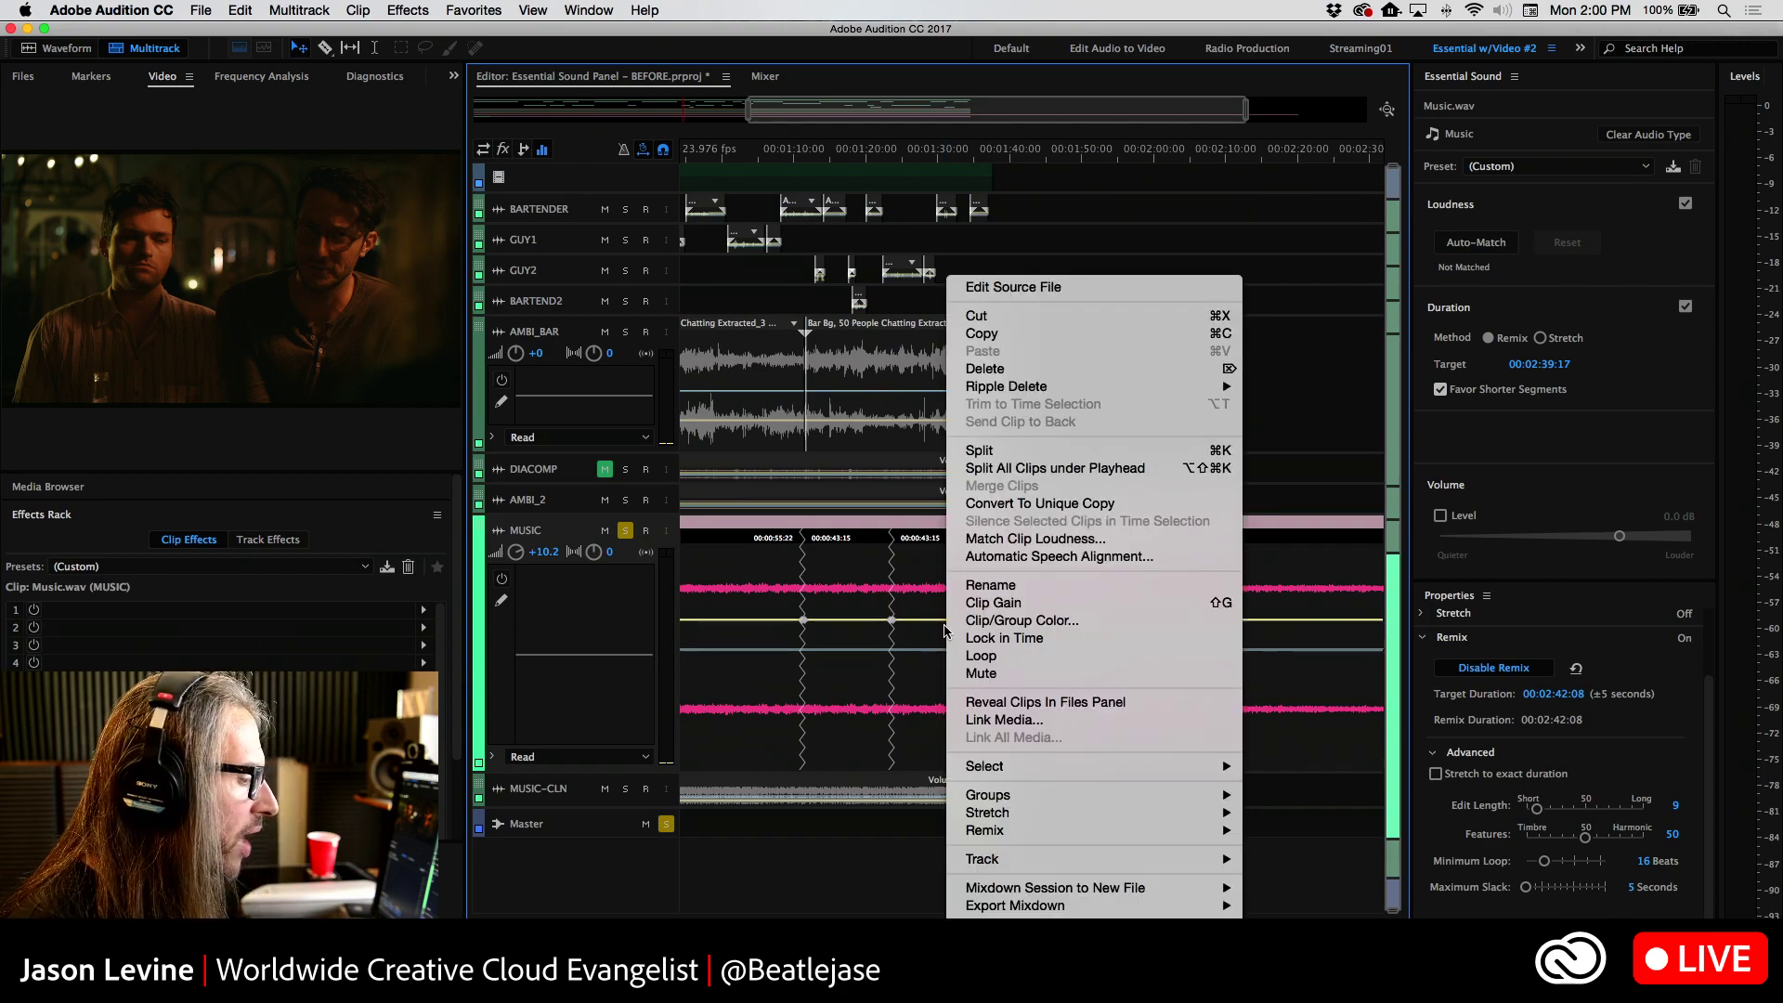
mouse_move(998, 839)
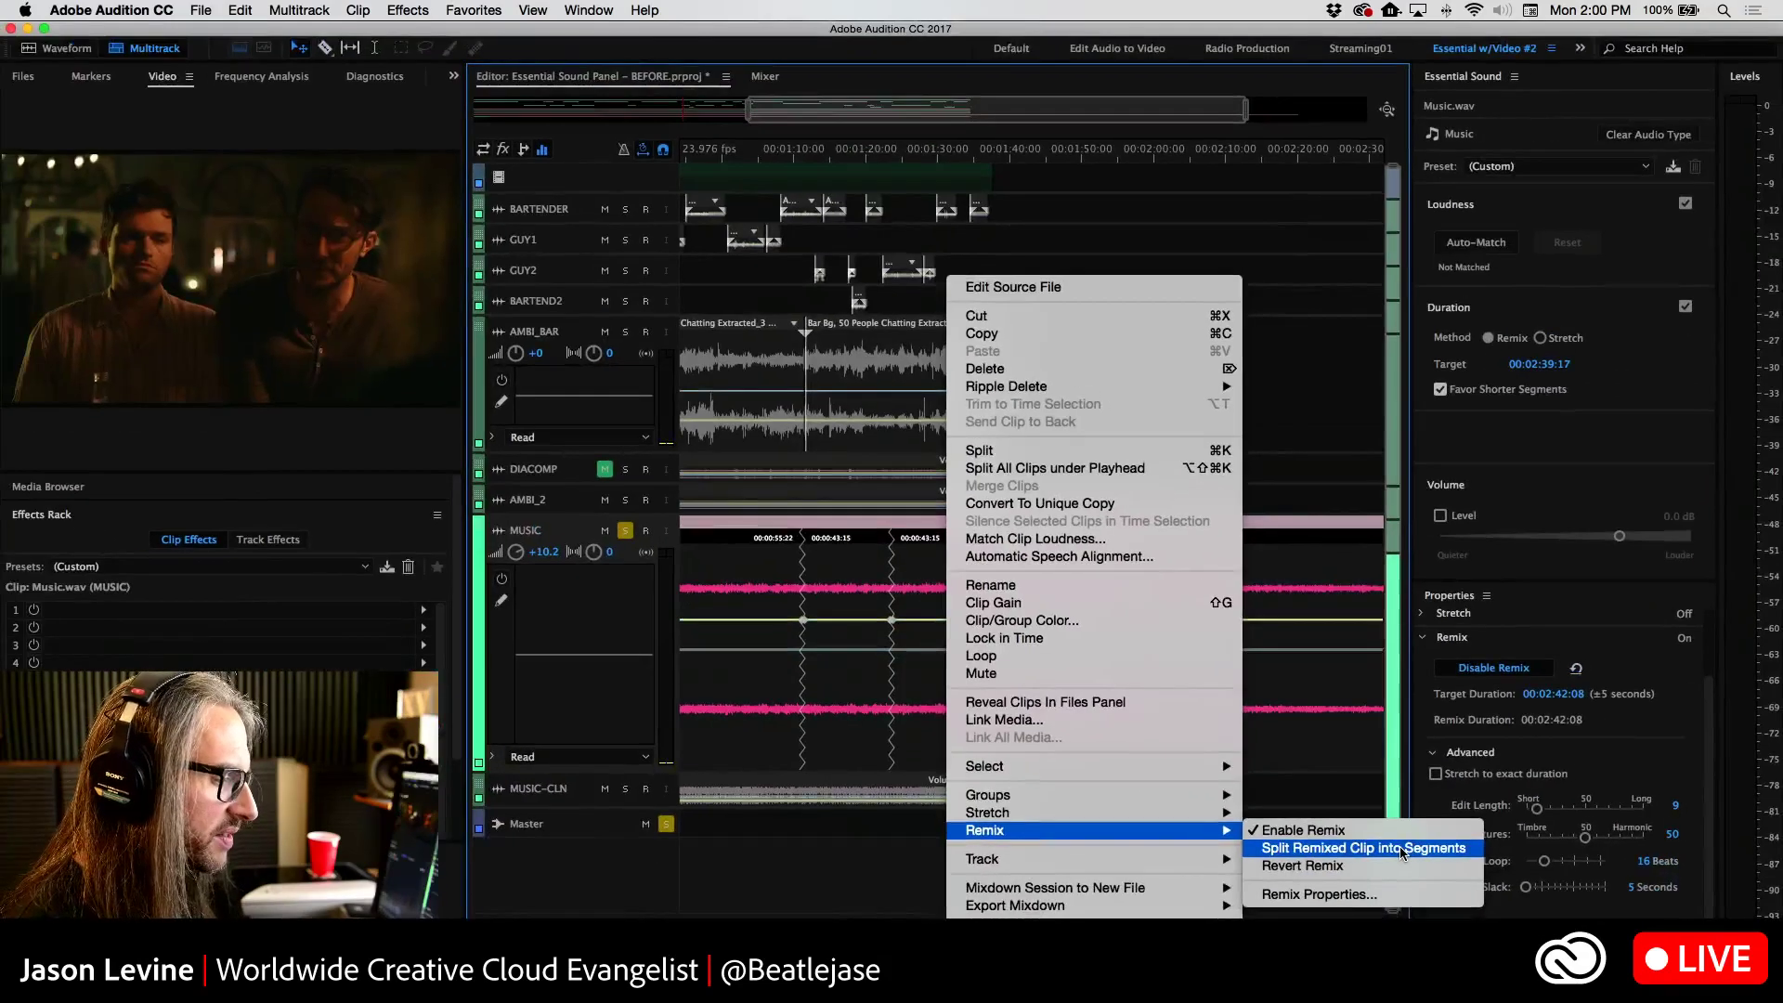
click(1313, 844)
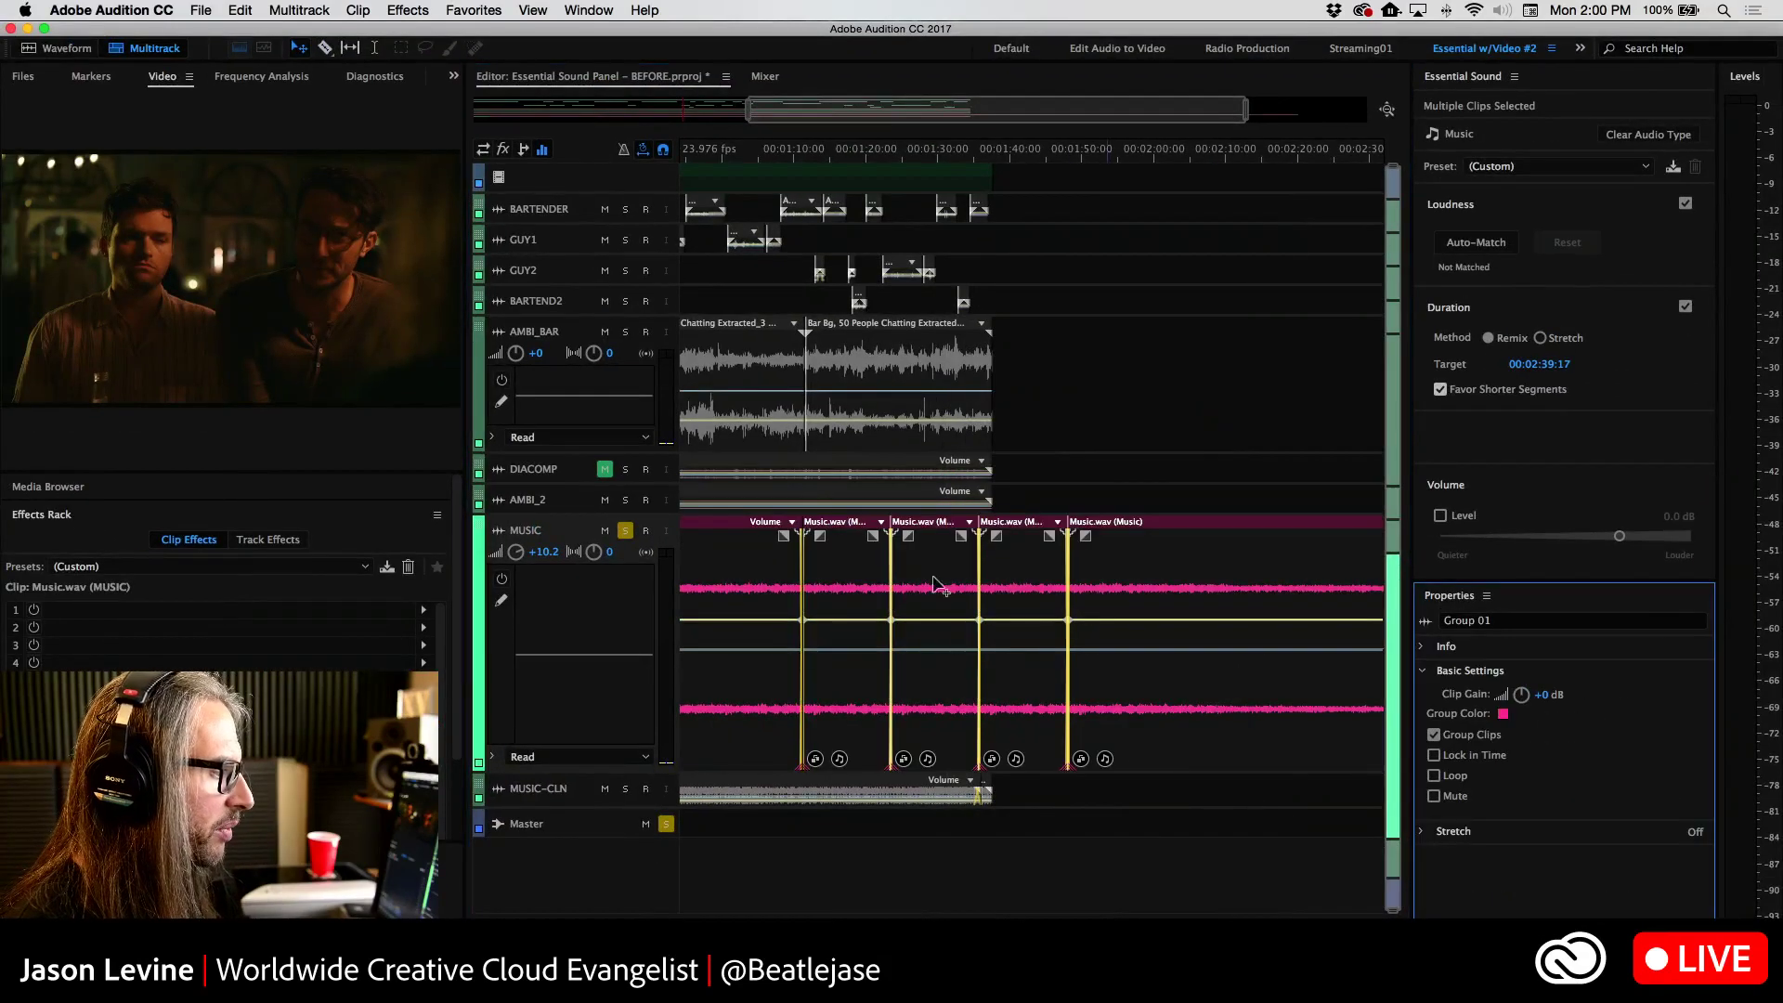
Ungroup the Music.wav segments on the MUSIC track
click(1181, 563)
right_click(1179, 566)
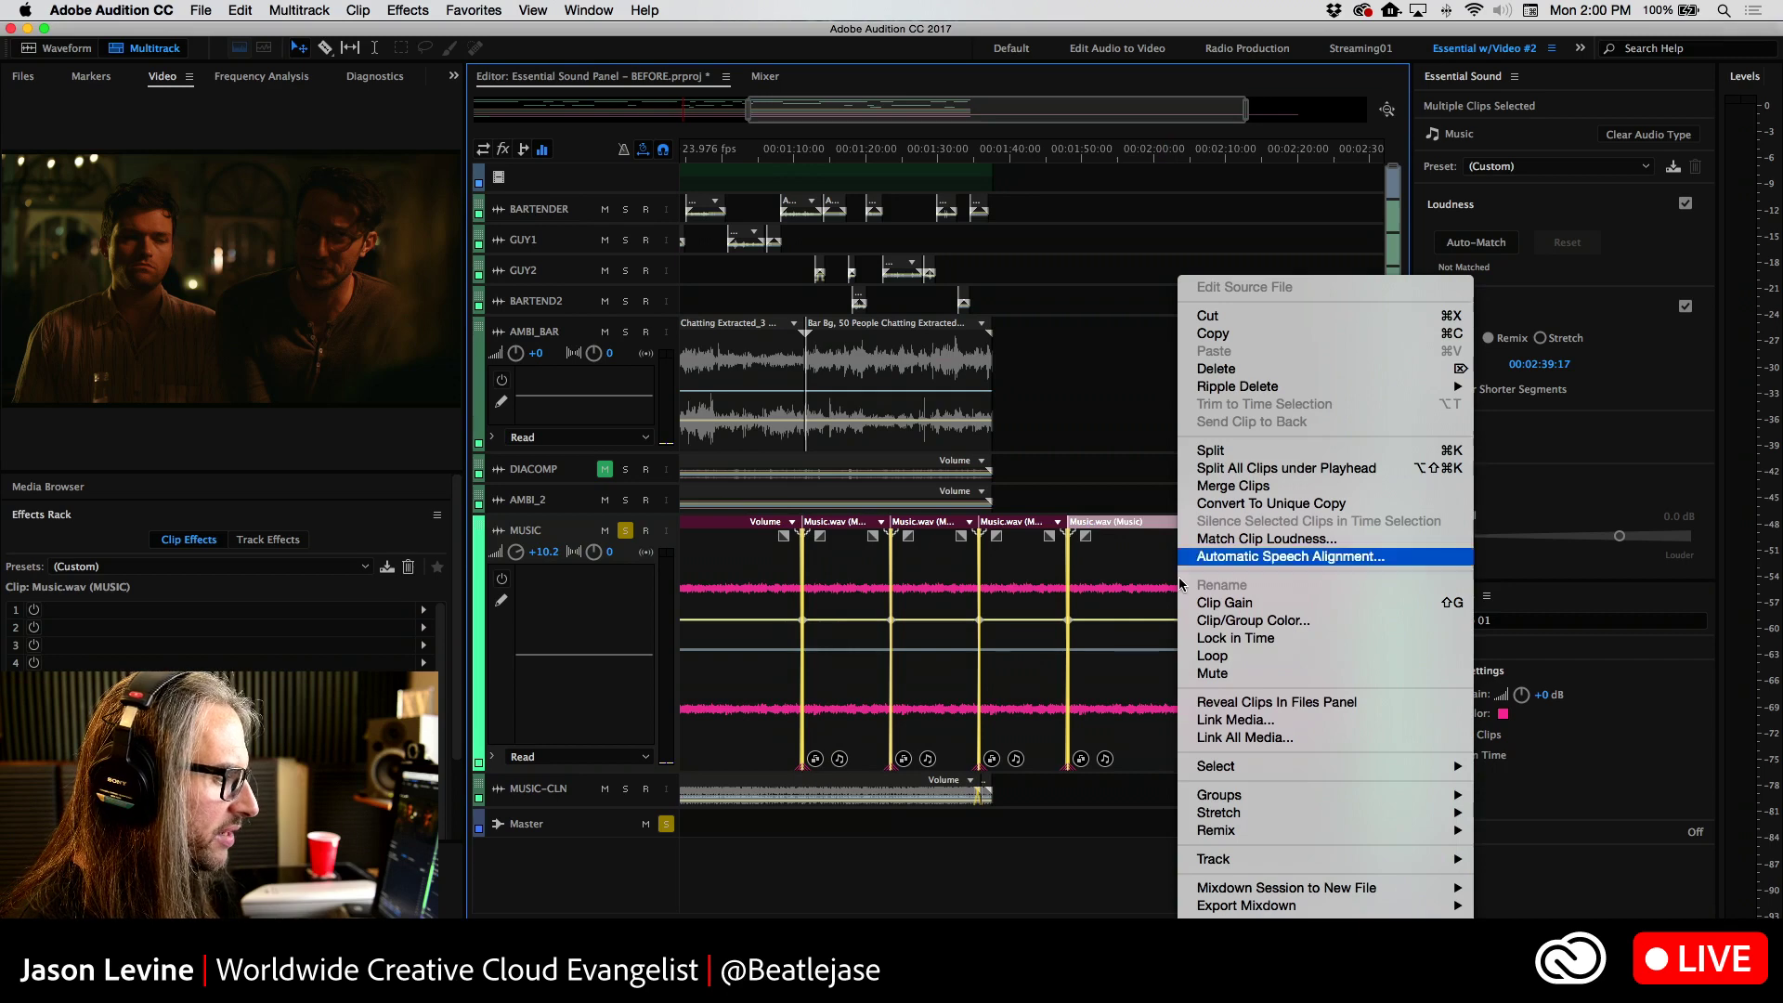
mouse_move(1235, 795)
click(1577, 797)
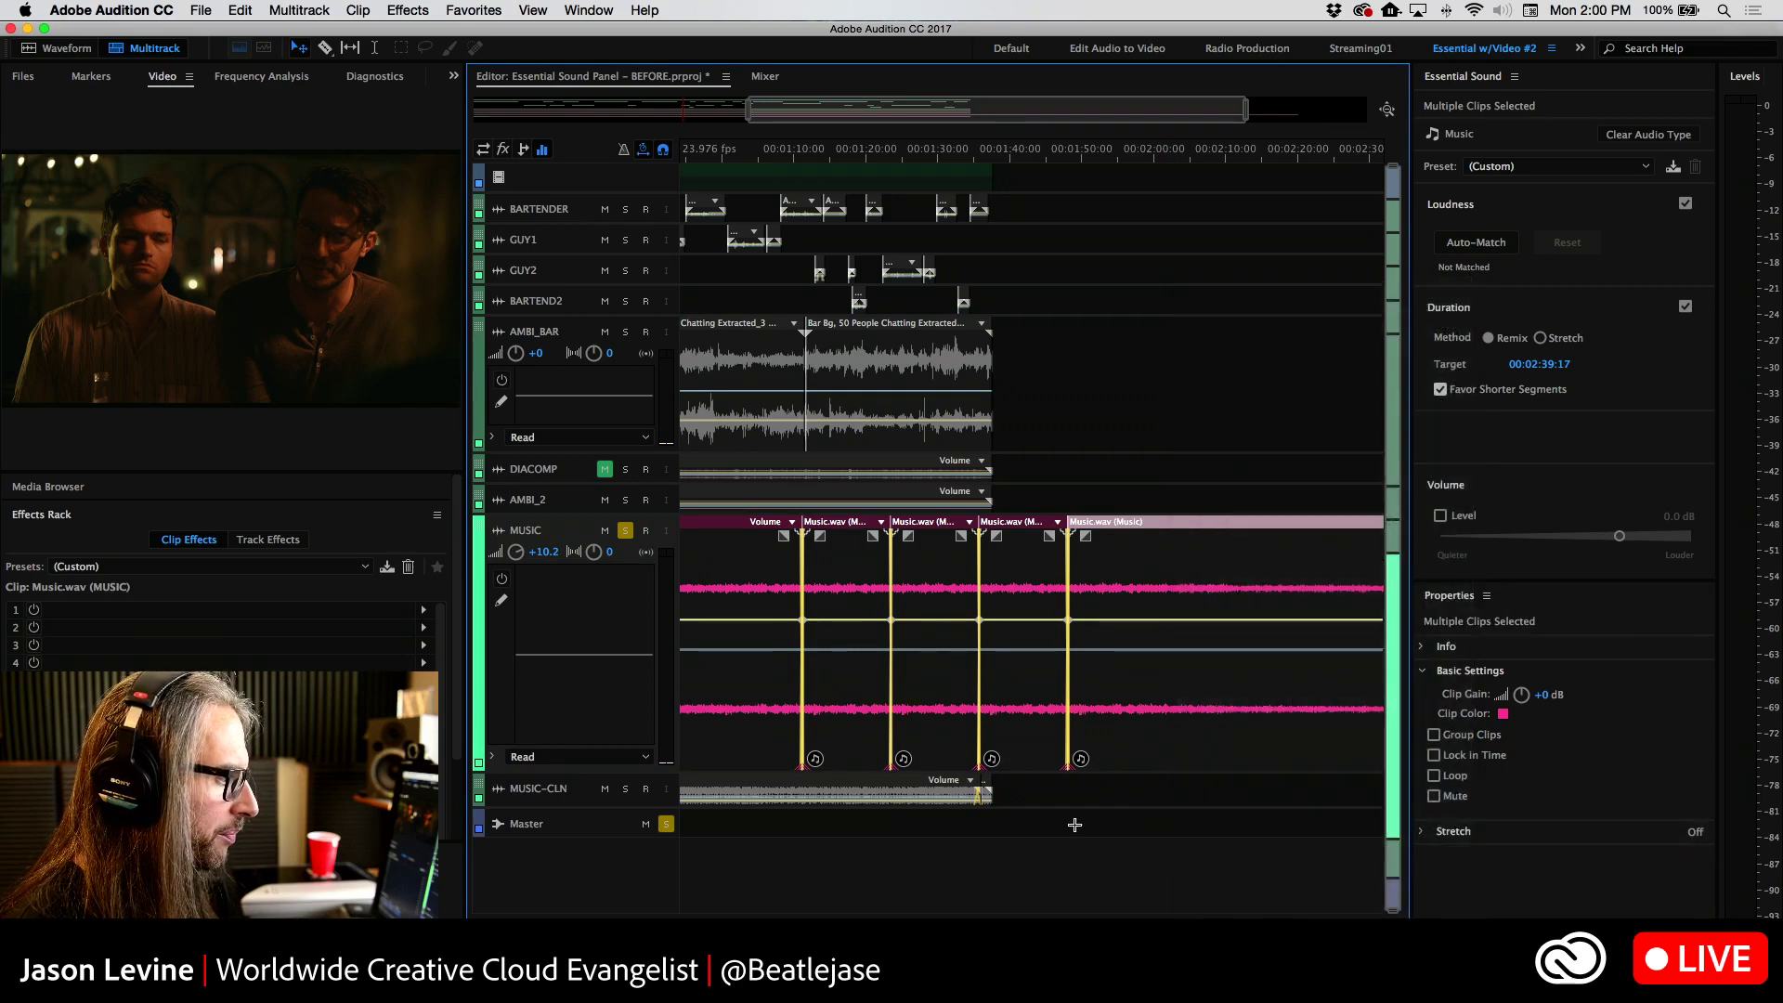
Reshape the crossfade between the last two Music.wav segments near 00:01:48:00 and shift the final segment slightly earlier
click(1092, 636)
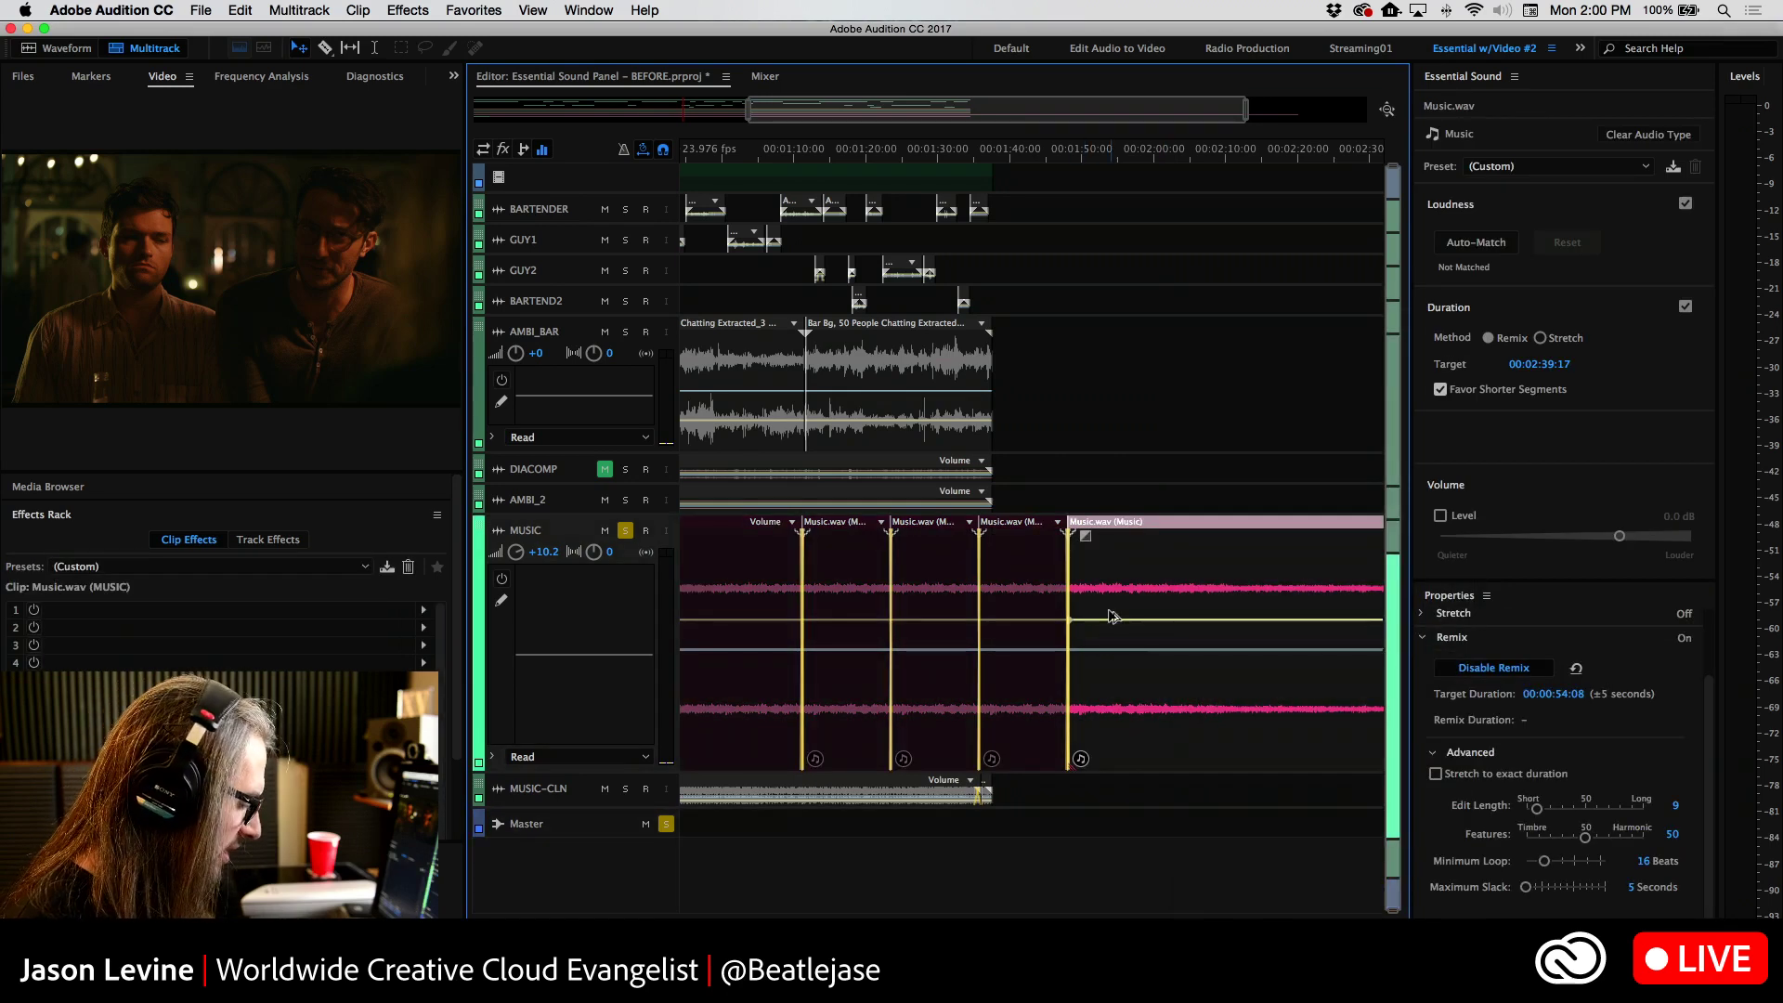
scroll(1113, 618, up, 10)
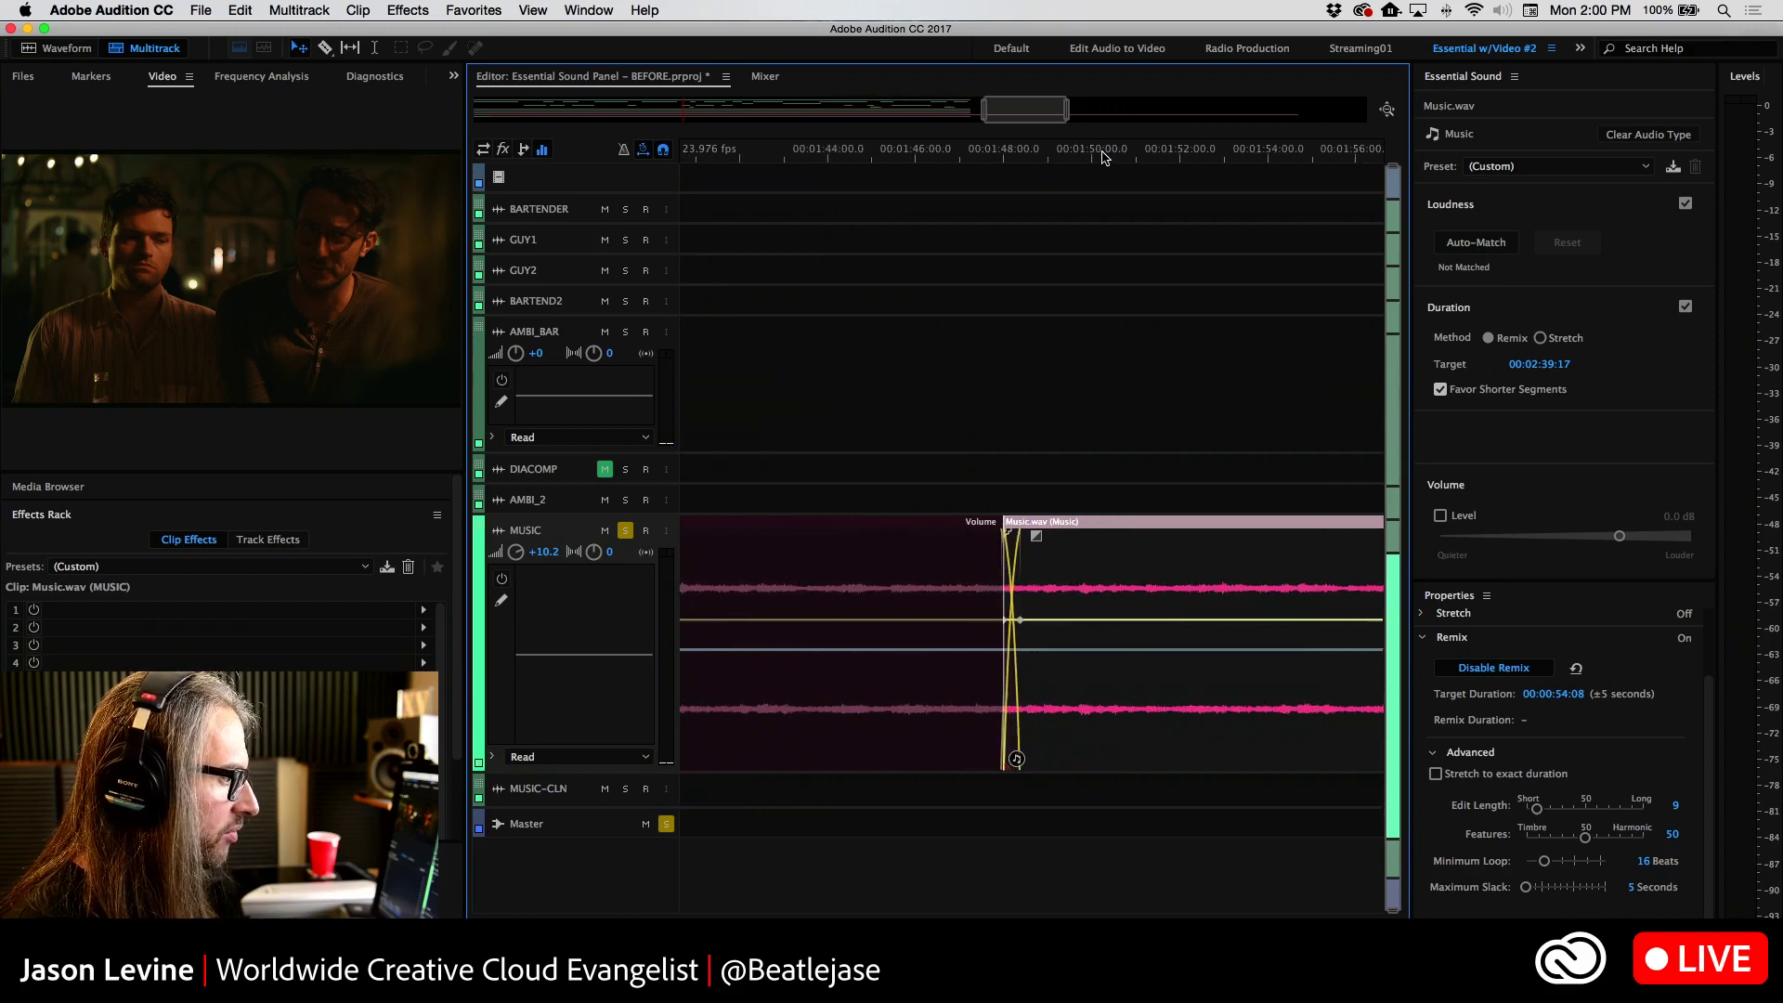
scroll(1104, 156, up, 4)
scroll(873, 164, up, 4)
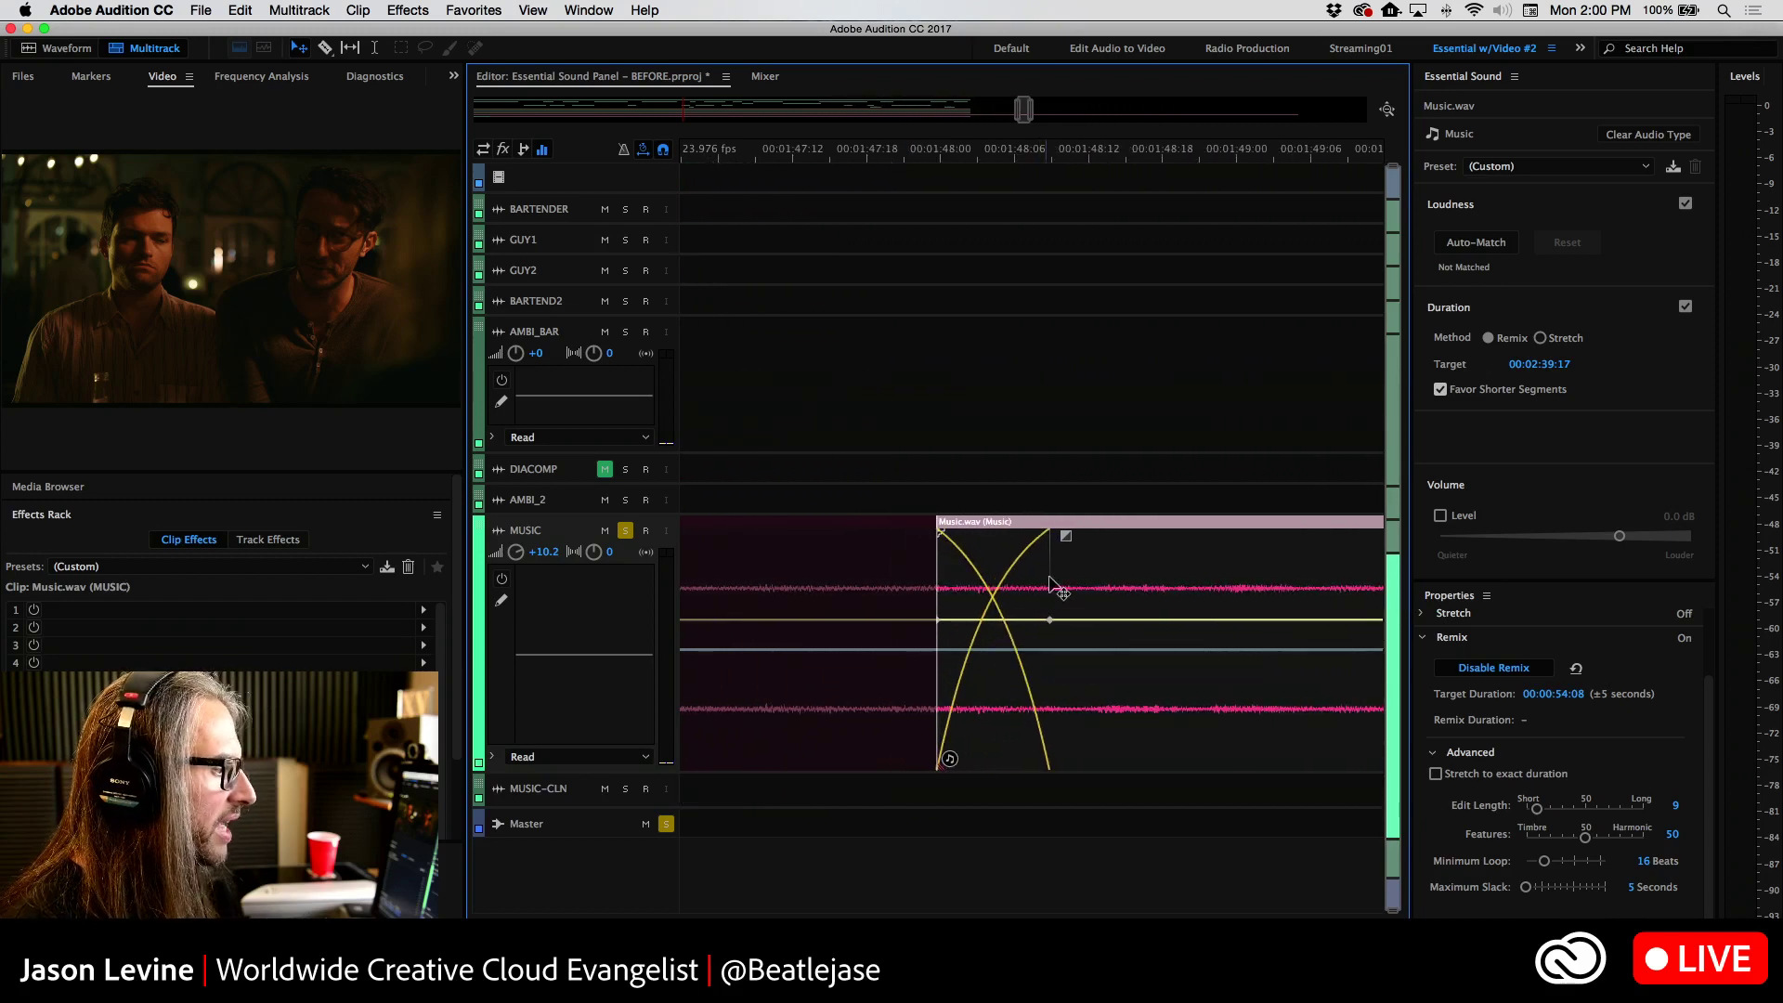
drag(1064, 536, 1027, 572)
click(884, 589)
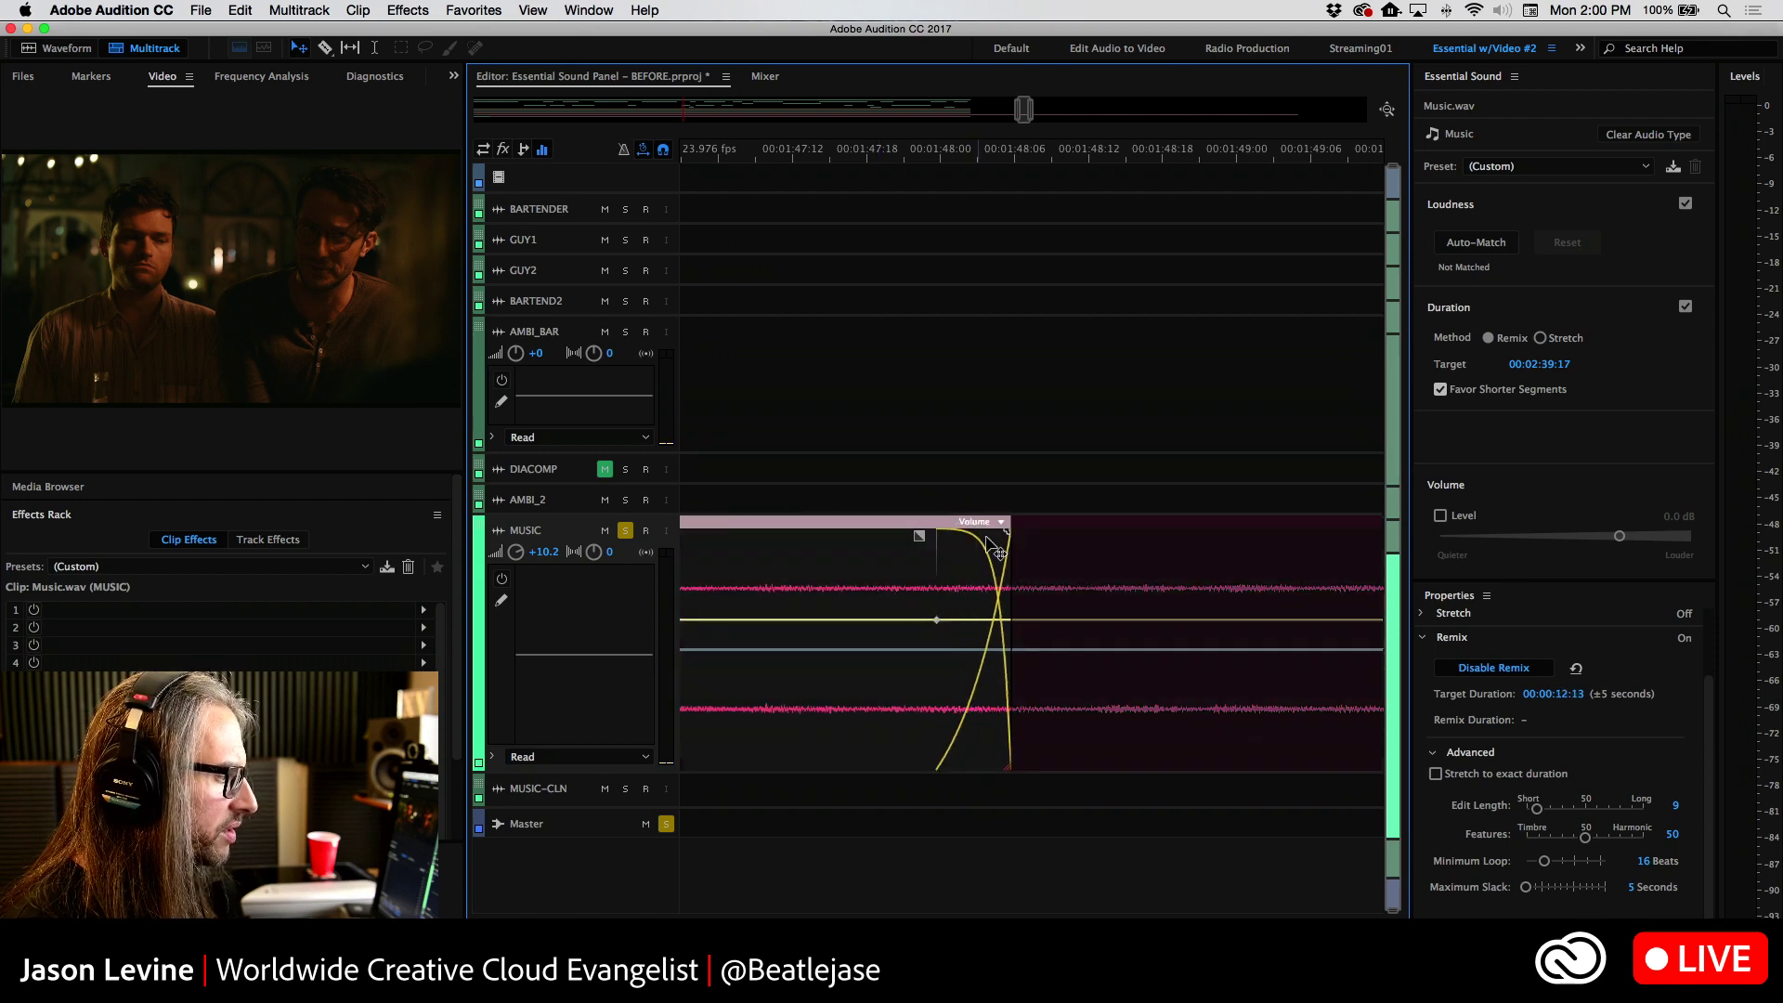
drag(924, 531, 933, 595)
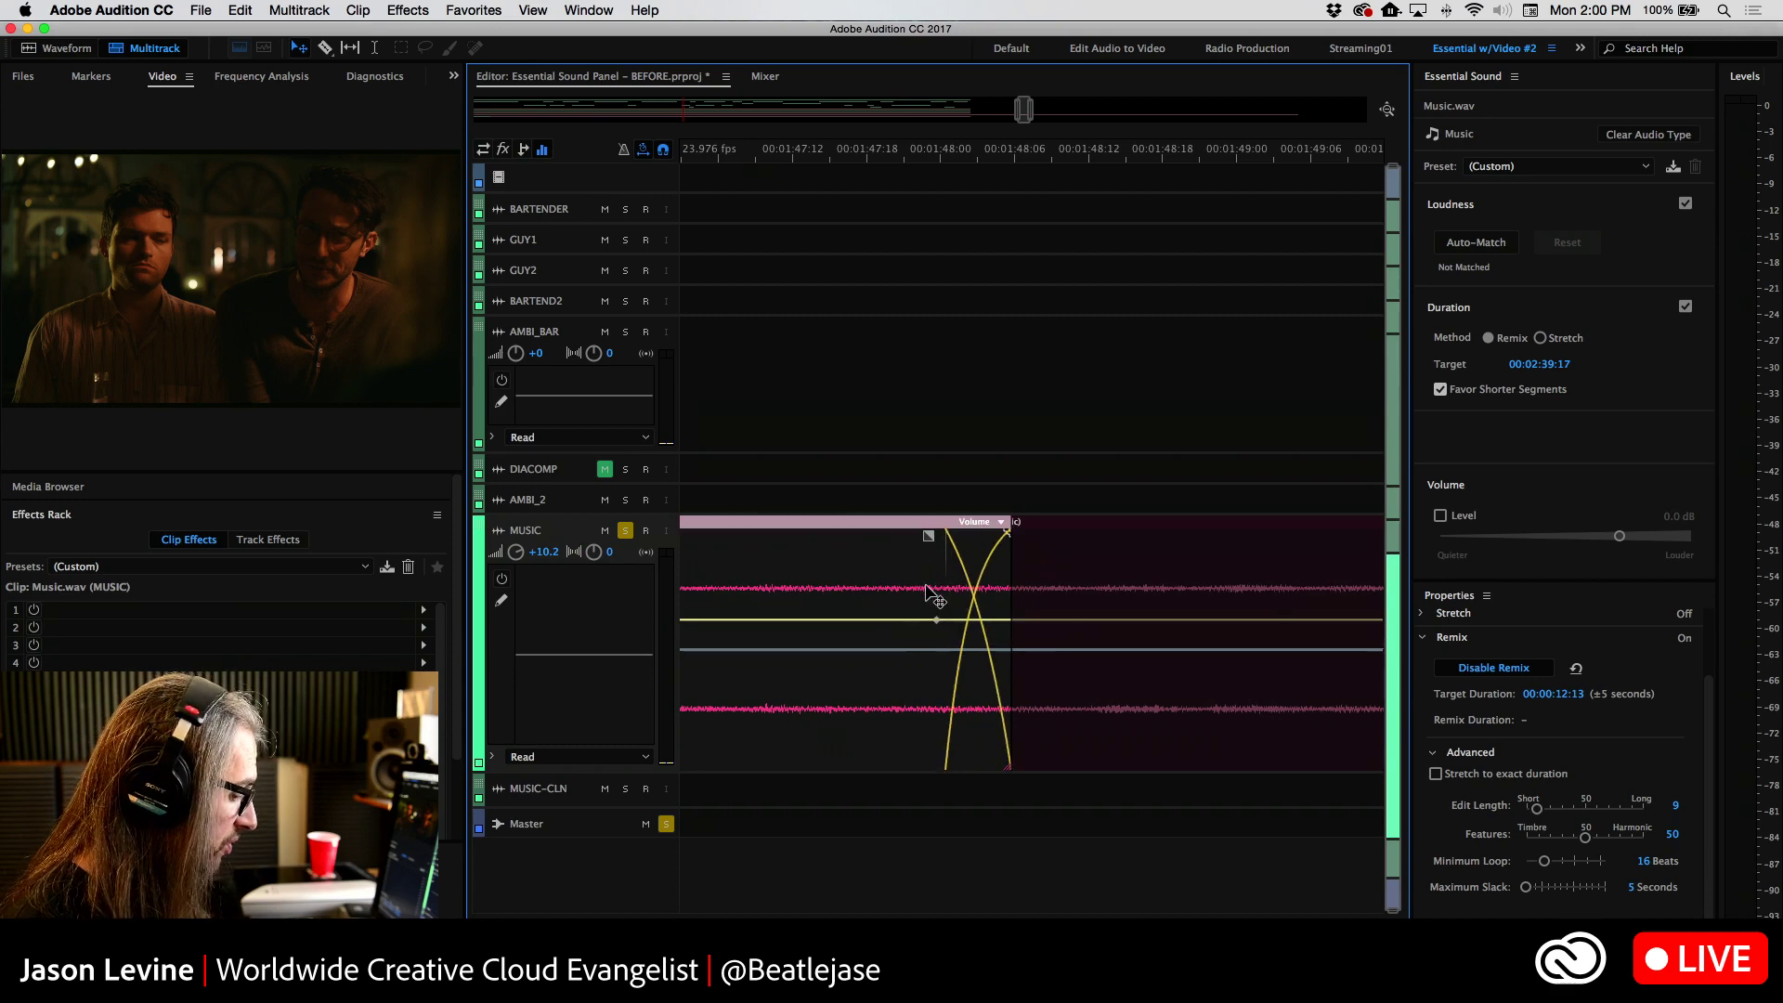
drag(1094, 604, 1051, 548)
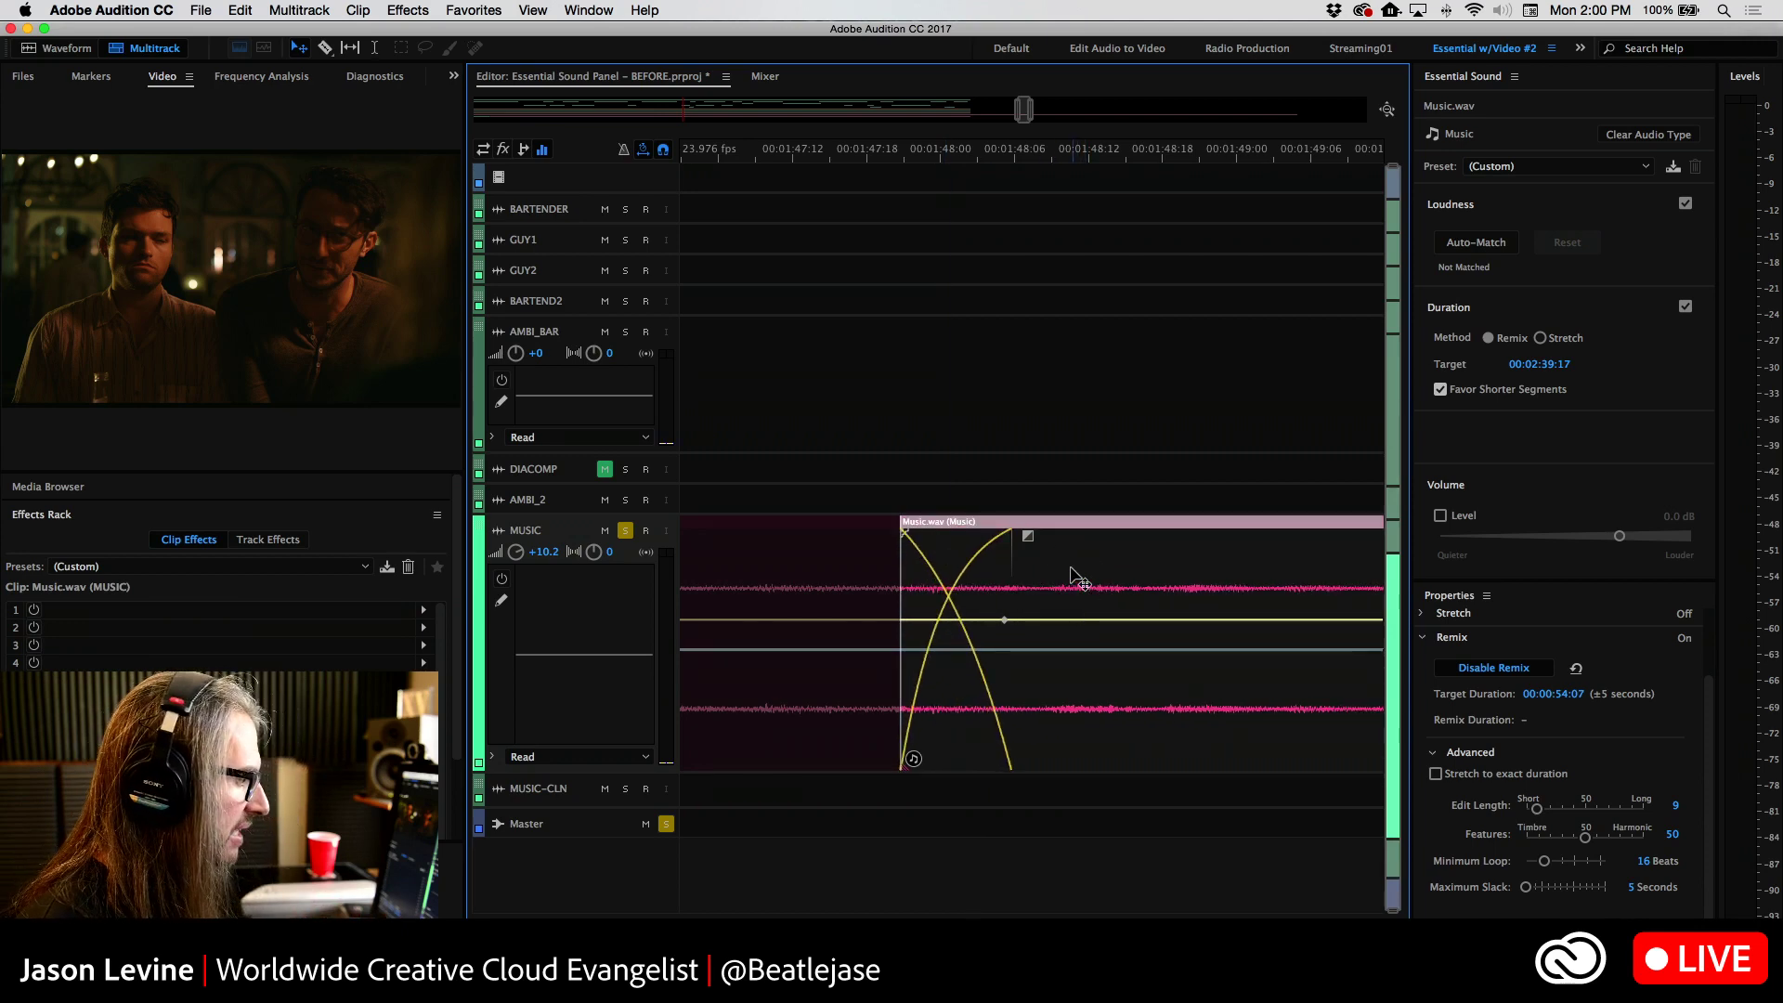
Show the full session and look over the available export options, including Export to Adobe Premiere Pro and Export with Adobe Media Encoder
scroll(640, 643, down, 3)
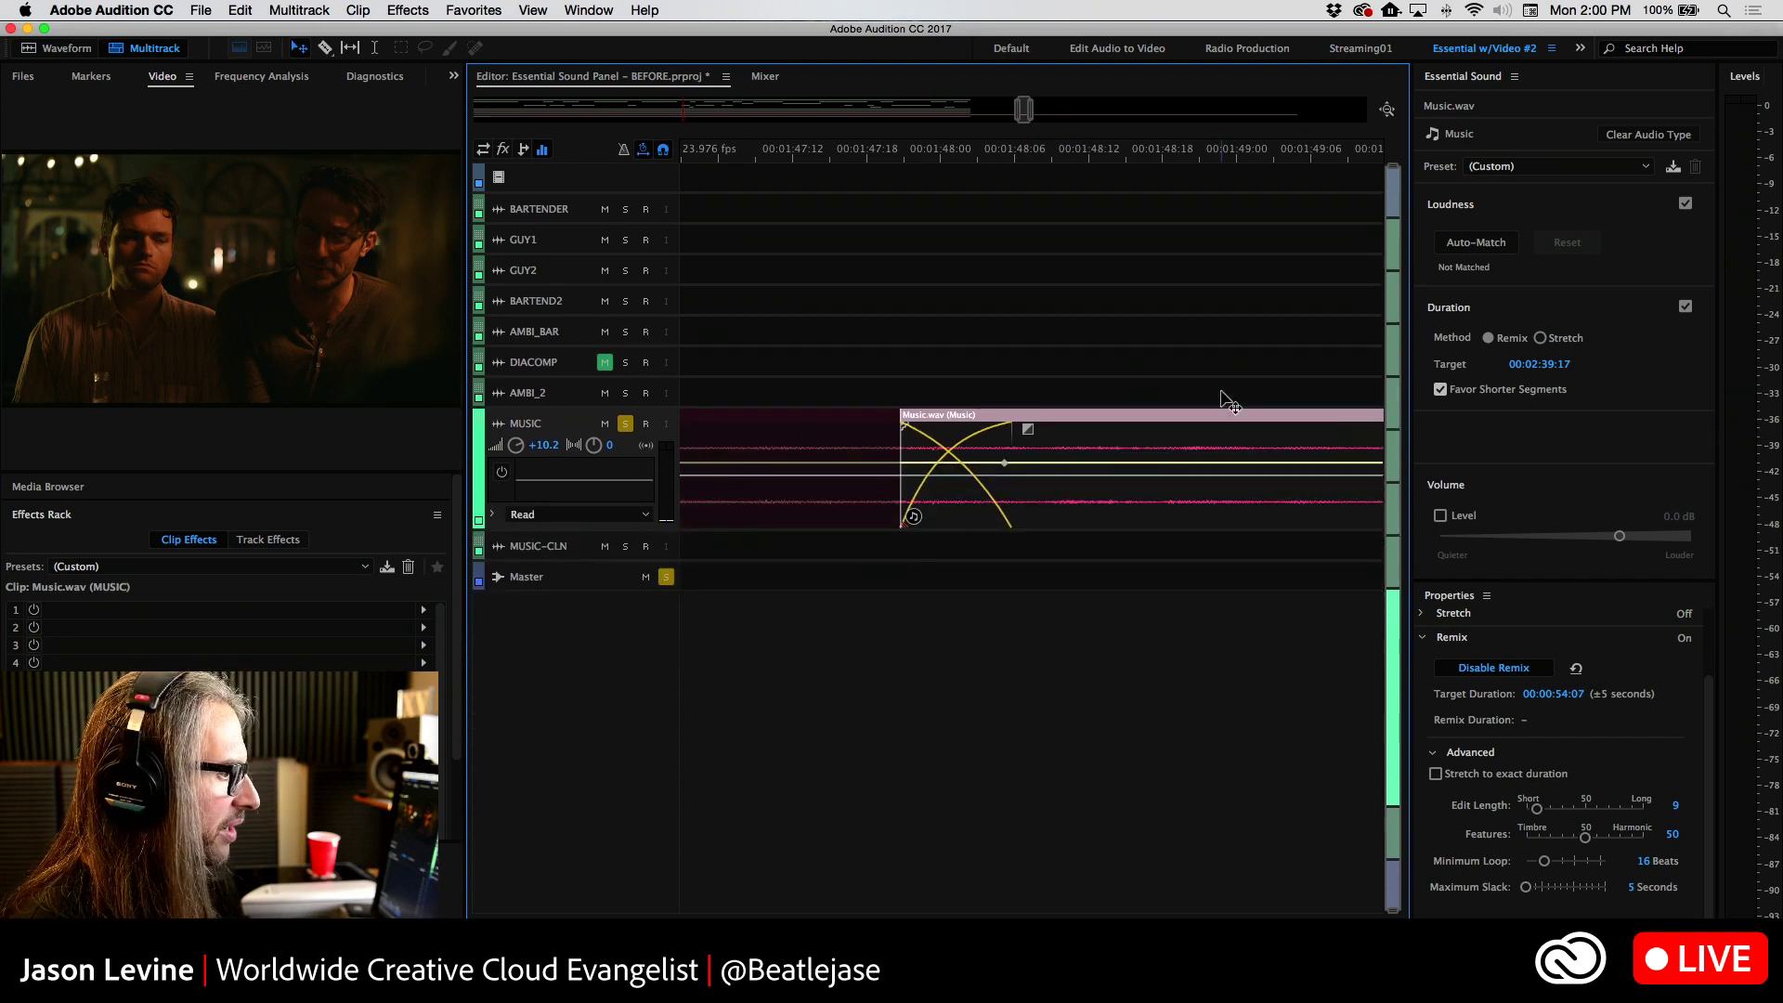
key(backslash)
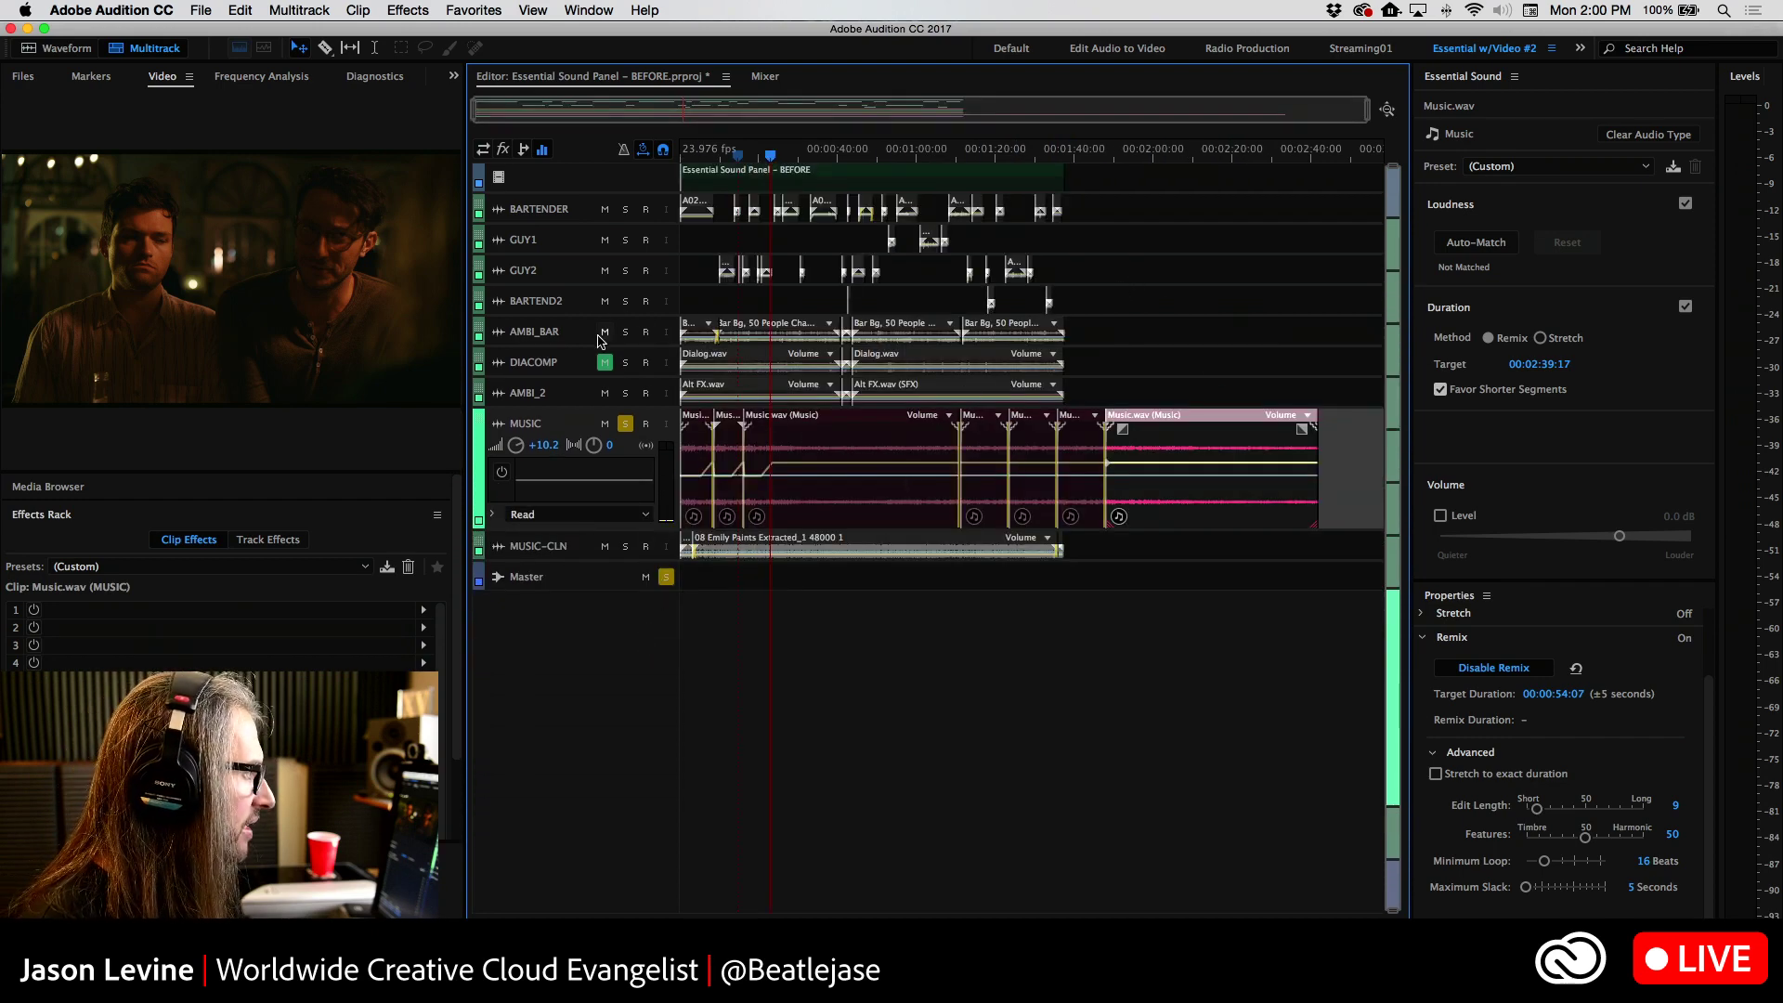
click(201, 9)
mouse_move(223, 342)
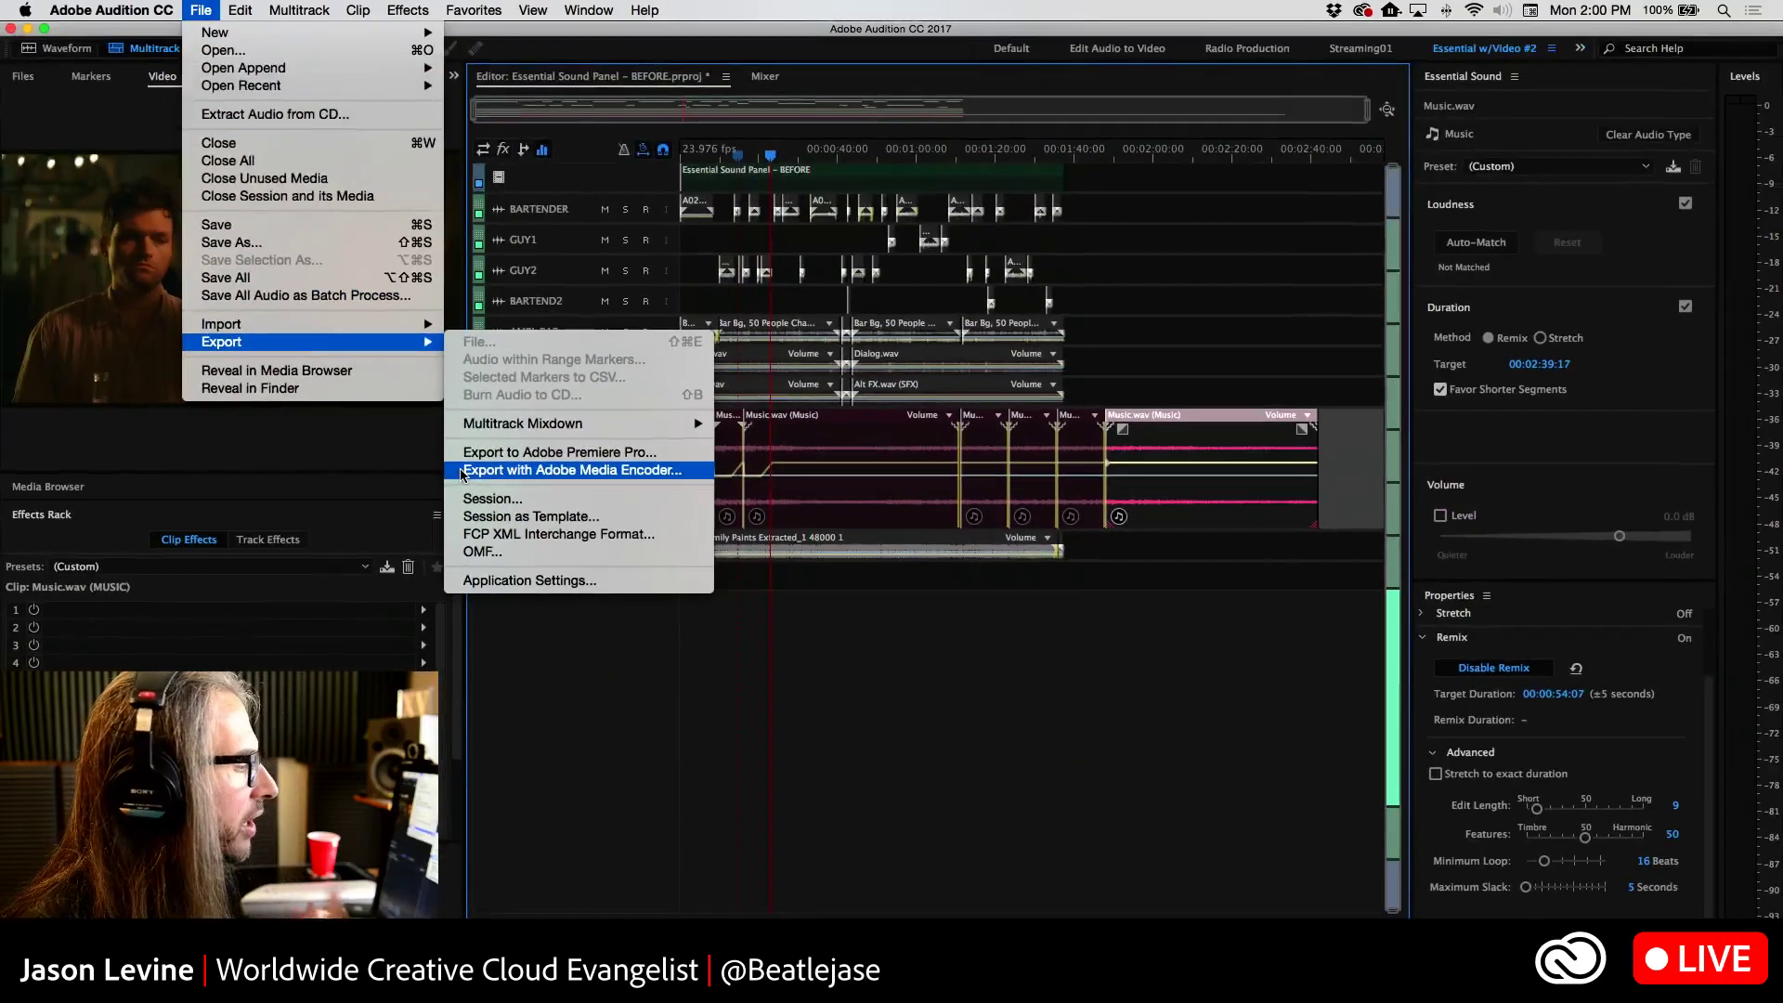
click(1231, 618)
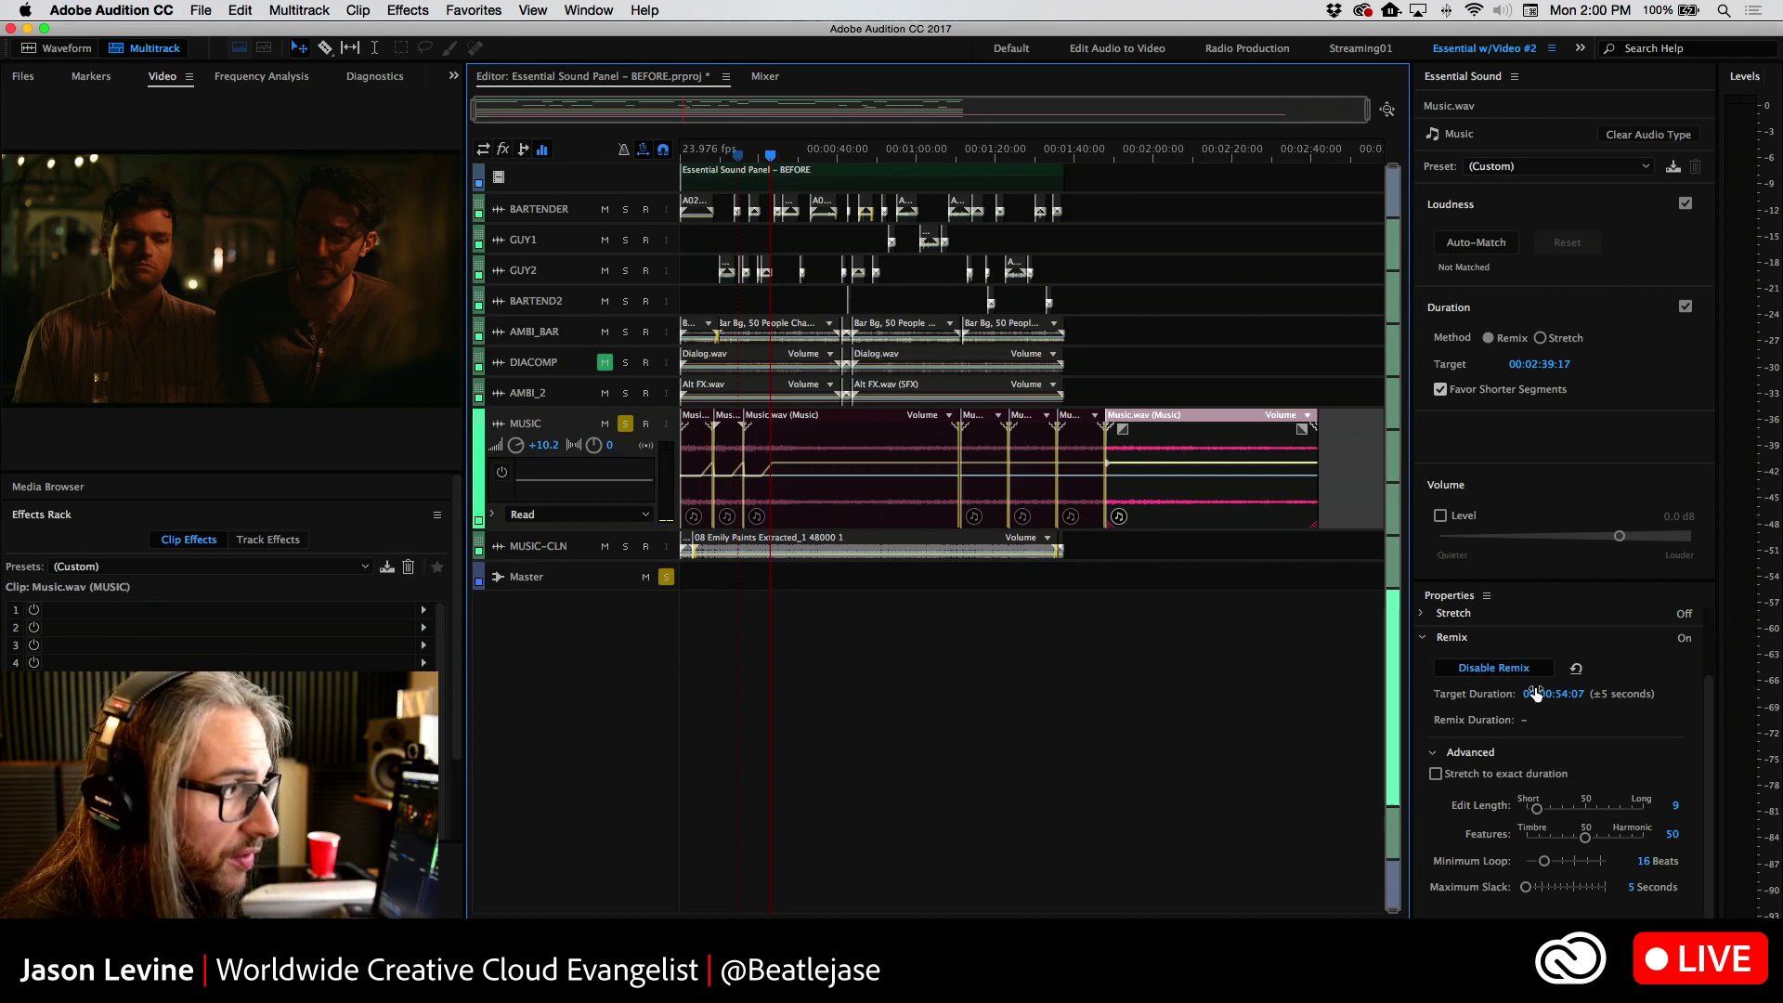
Compare the Essential Sound settings of two Bar Bg clips on AMBI_BAR, and switch to the bar scene project in Premiere Pro
click(786, 337)
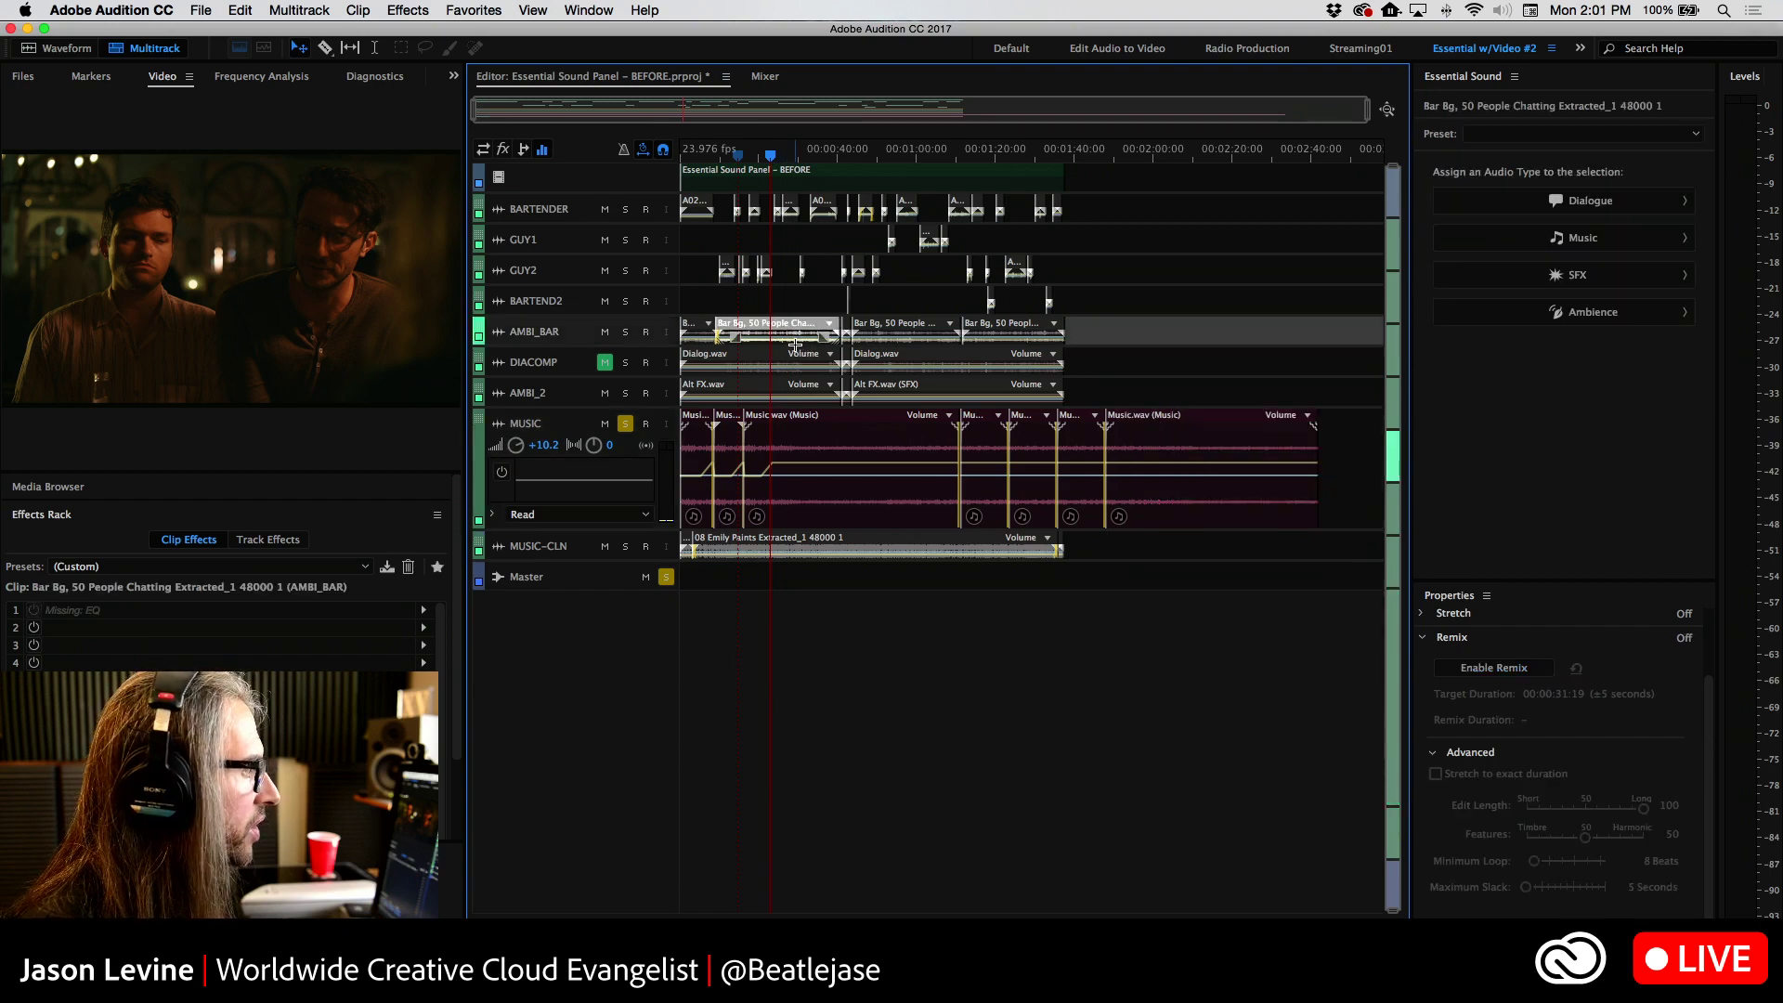
click(880, 340)
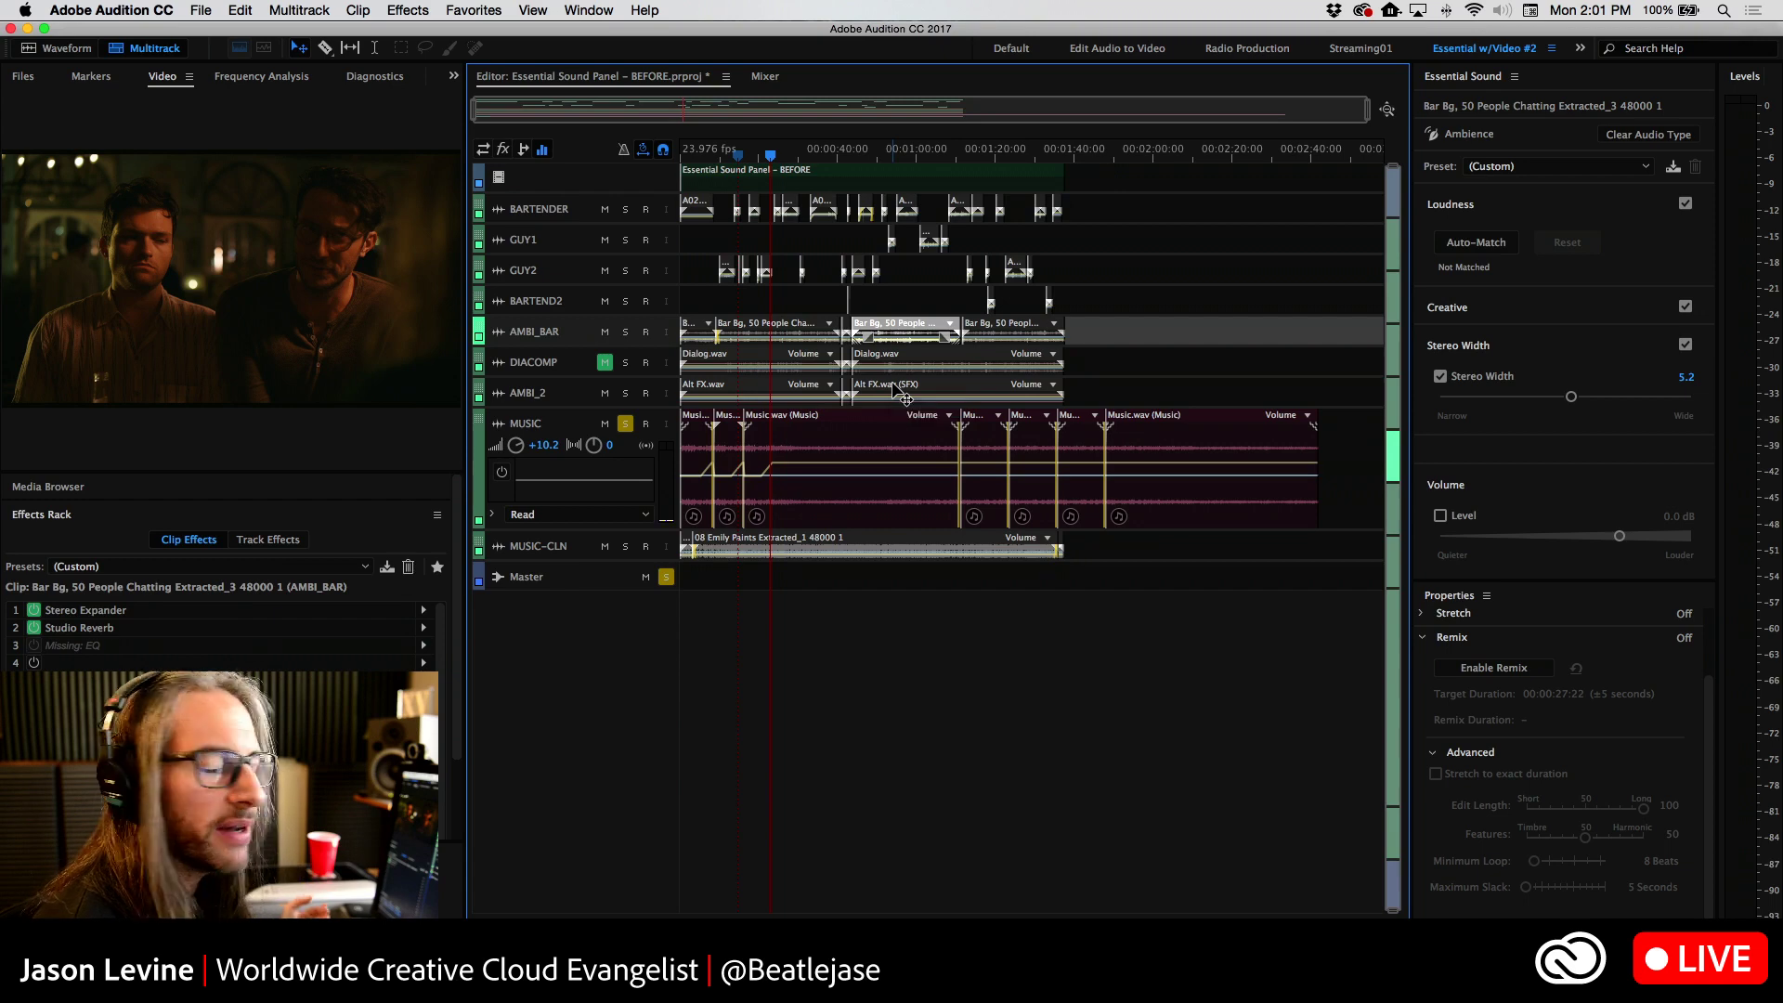
key(super+Tab)
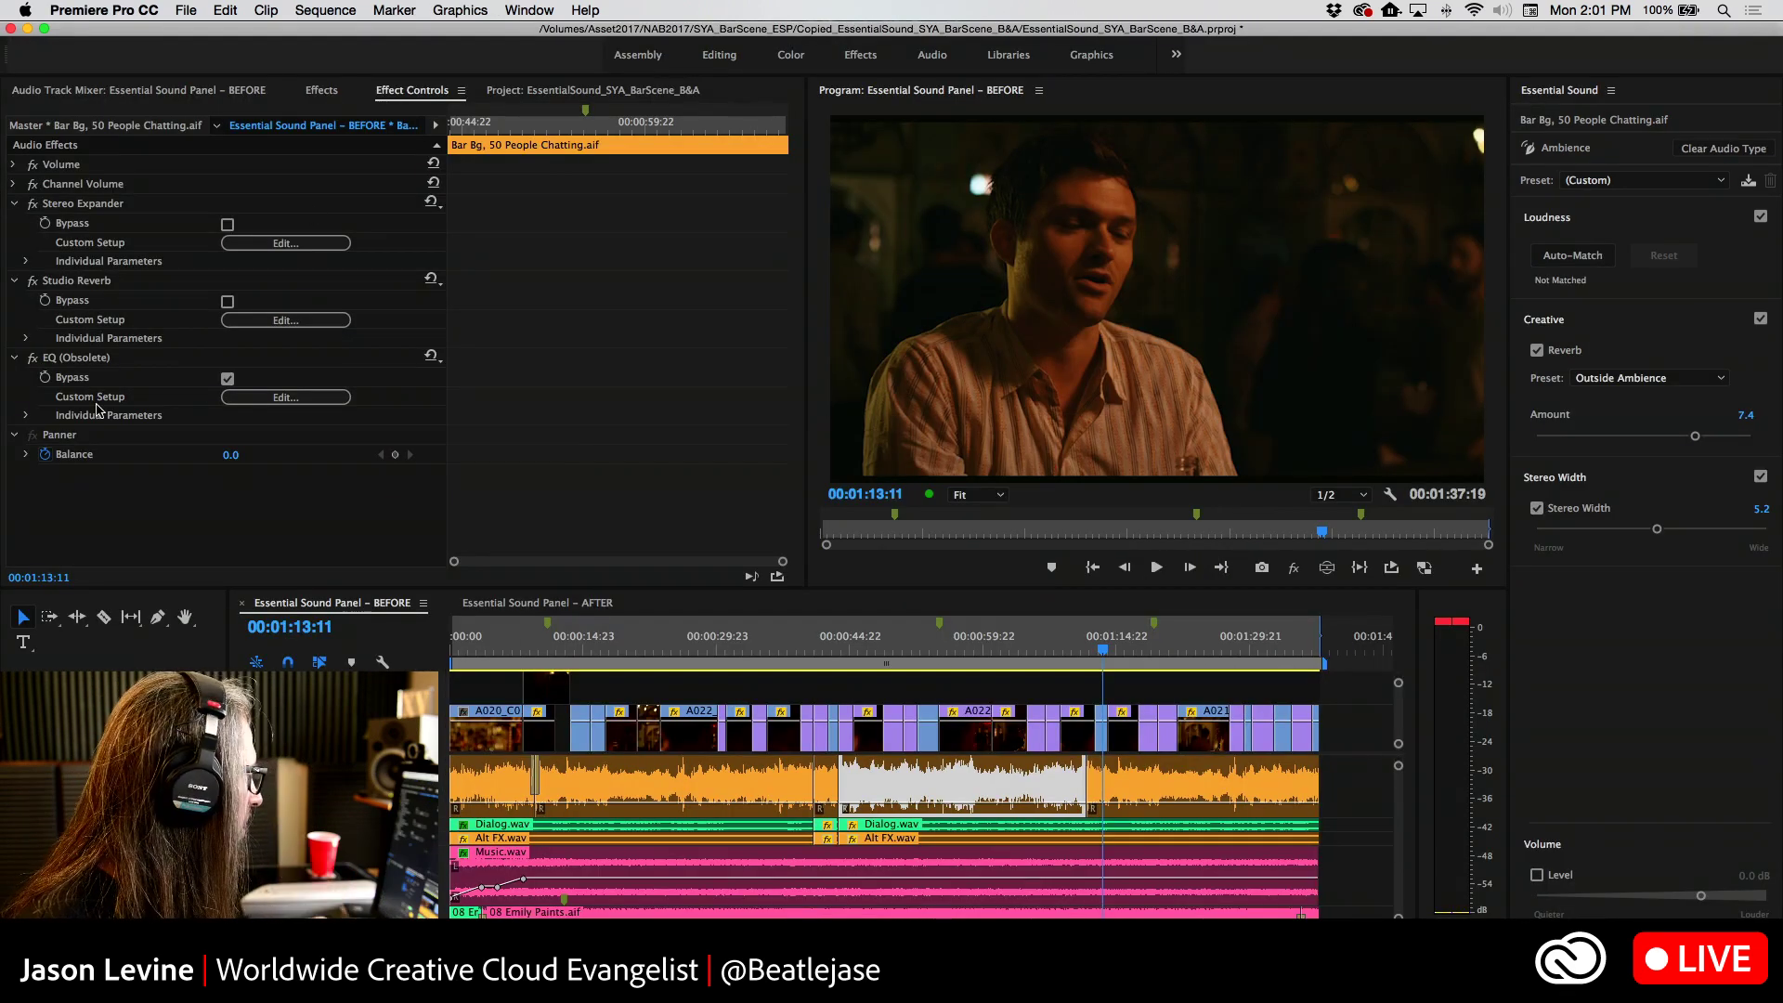
click(500, 90)
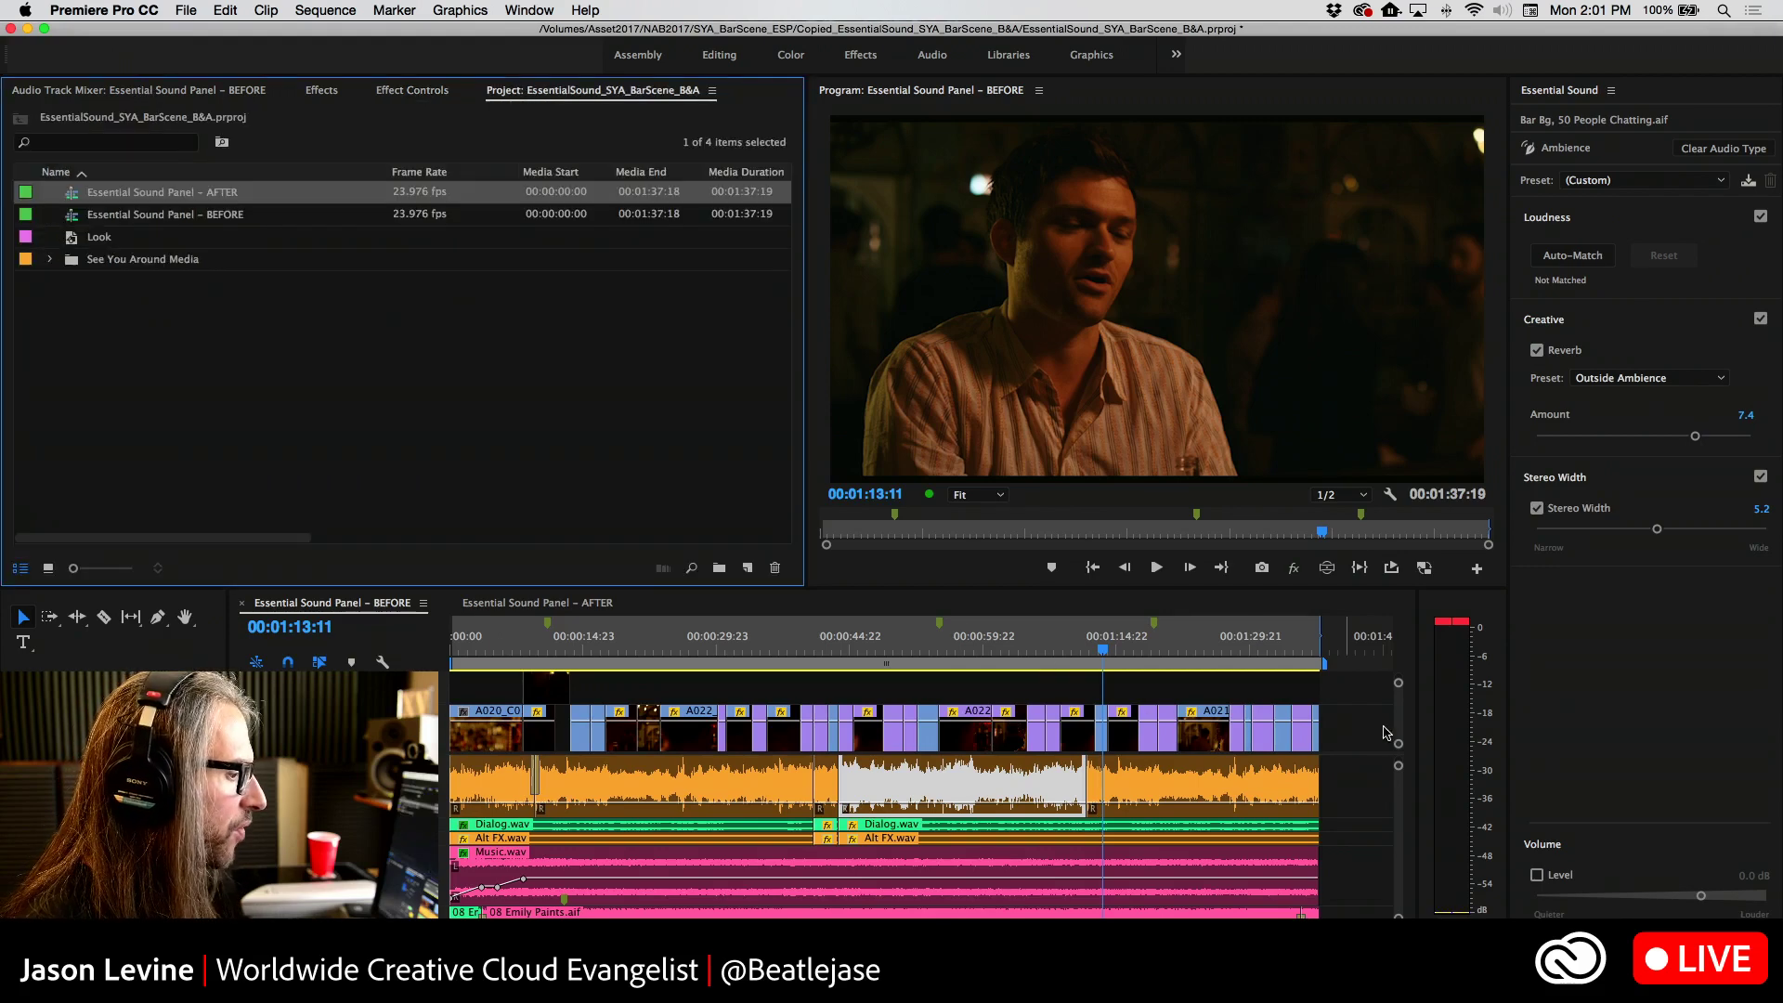
Clear the Ambience audio type from the Bar Bg, 50 People Chatting.aif clip near the middle of the BEFORE sequence
drag(1387, 783, 451, 786)
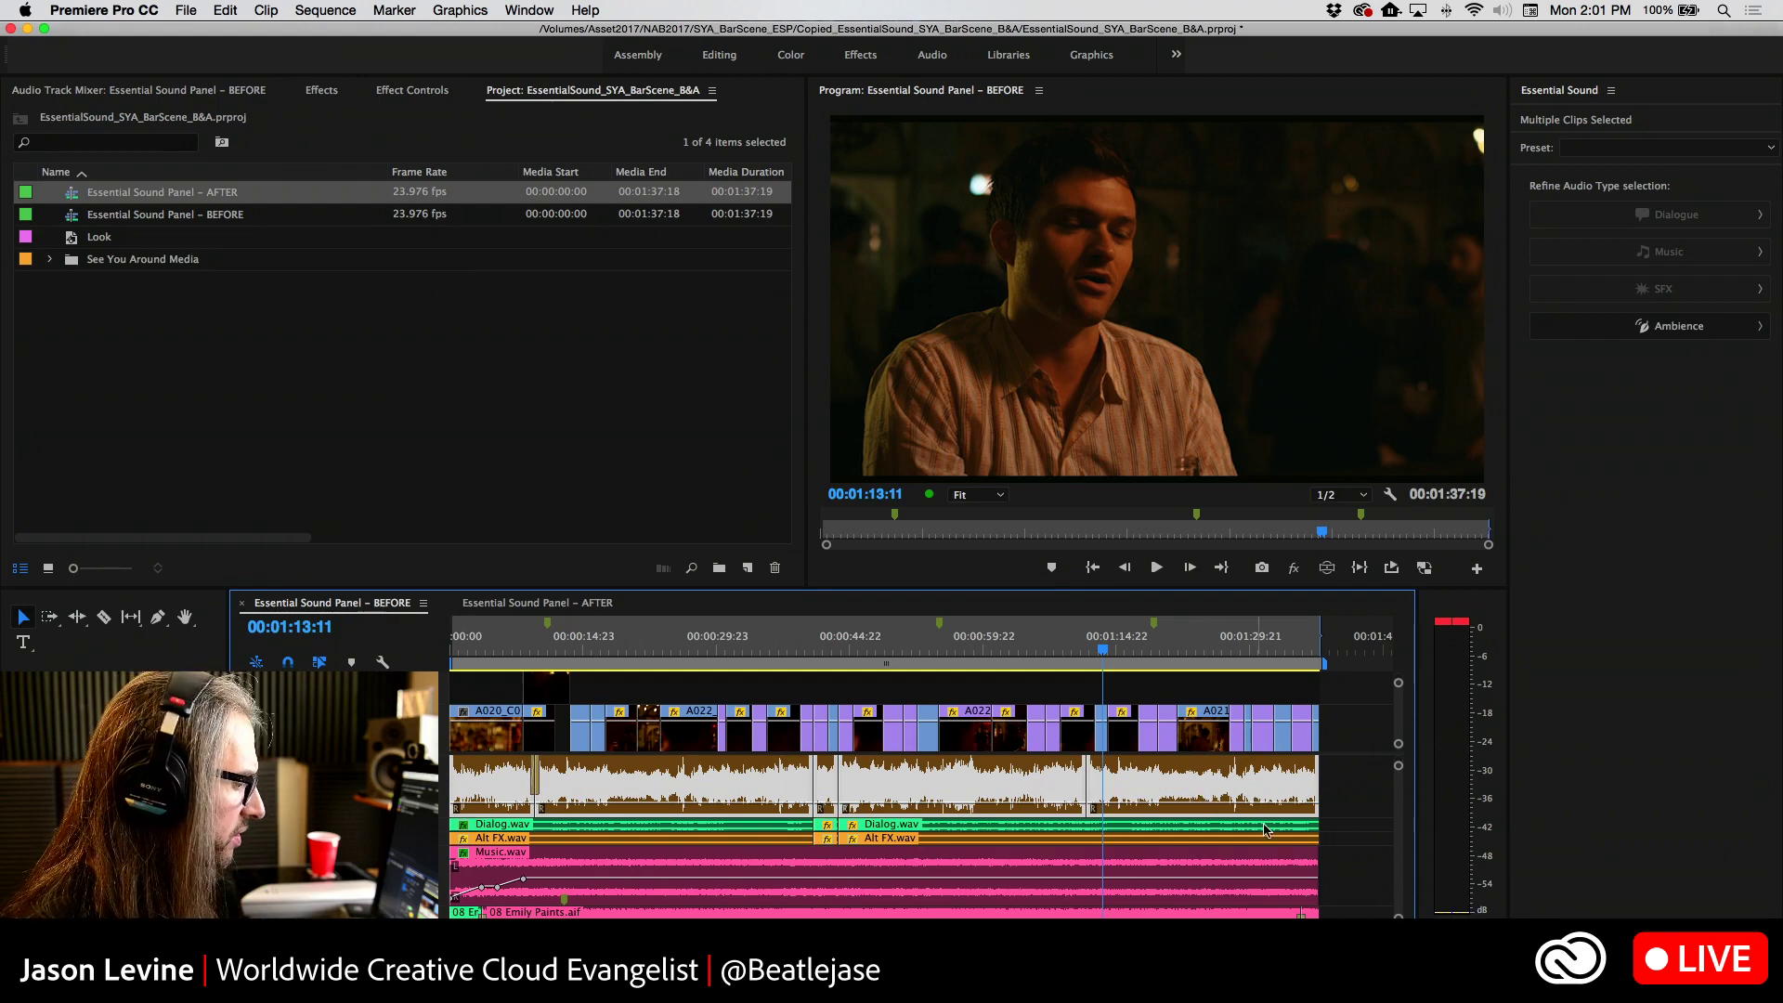
click(994, 788)
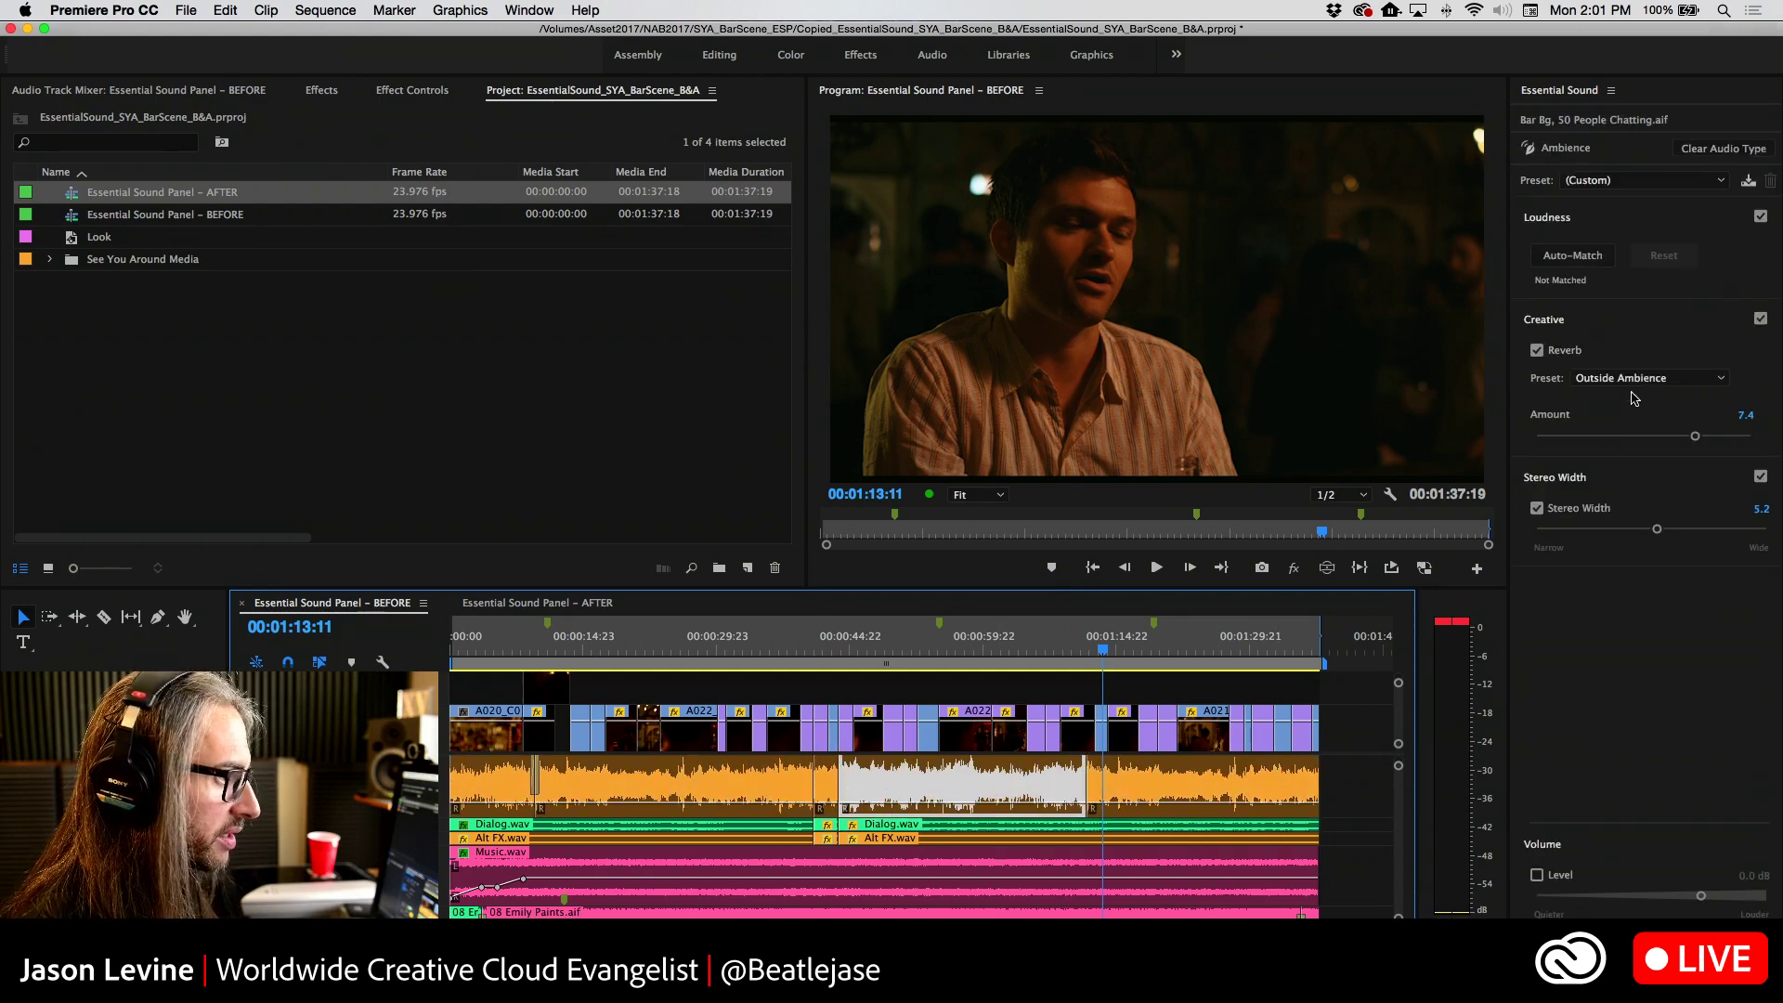
click(1709, 148)
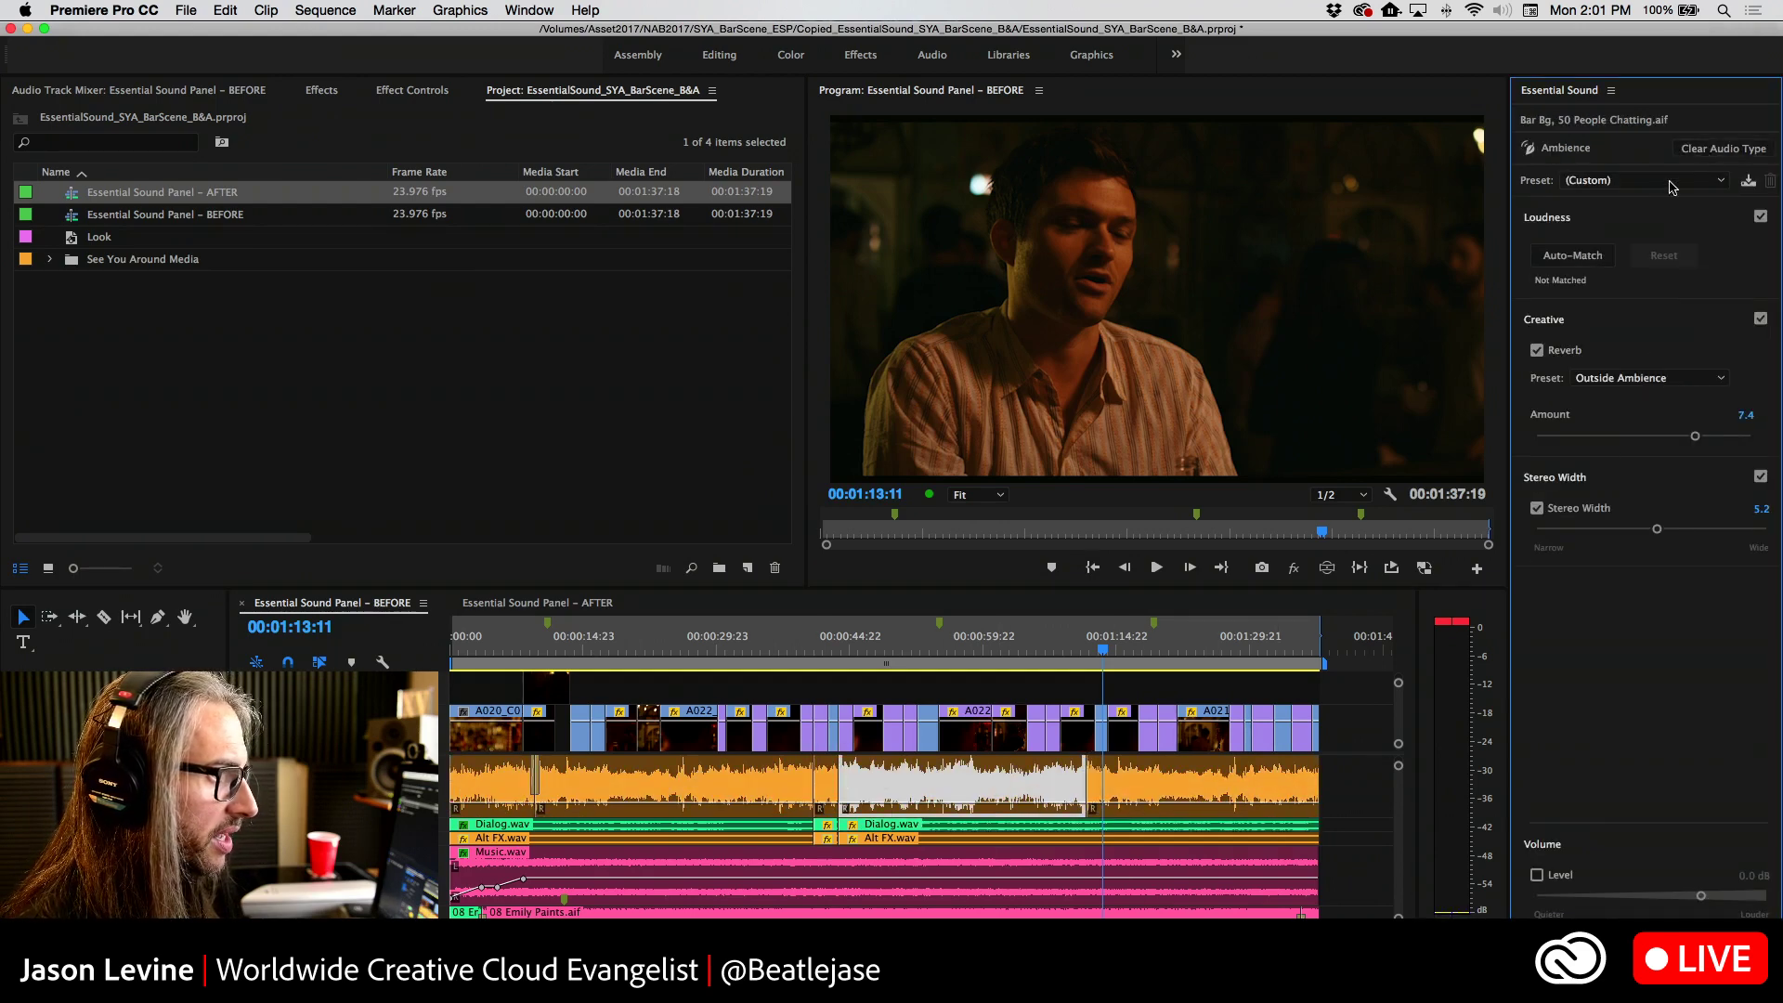
Check the remaining background and dialogue clips in the BEFORE sequence for assigned audio types
click(816, 796)
click(678, 789)
click(469, 789)
scroll(1135, 783, up, 3)
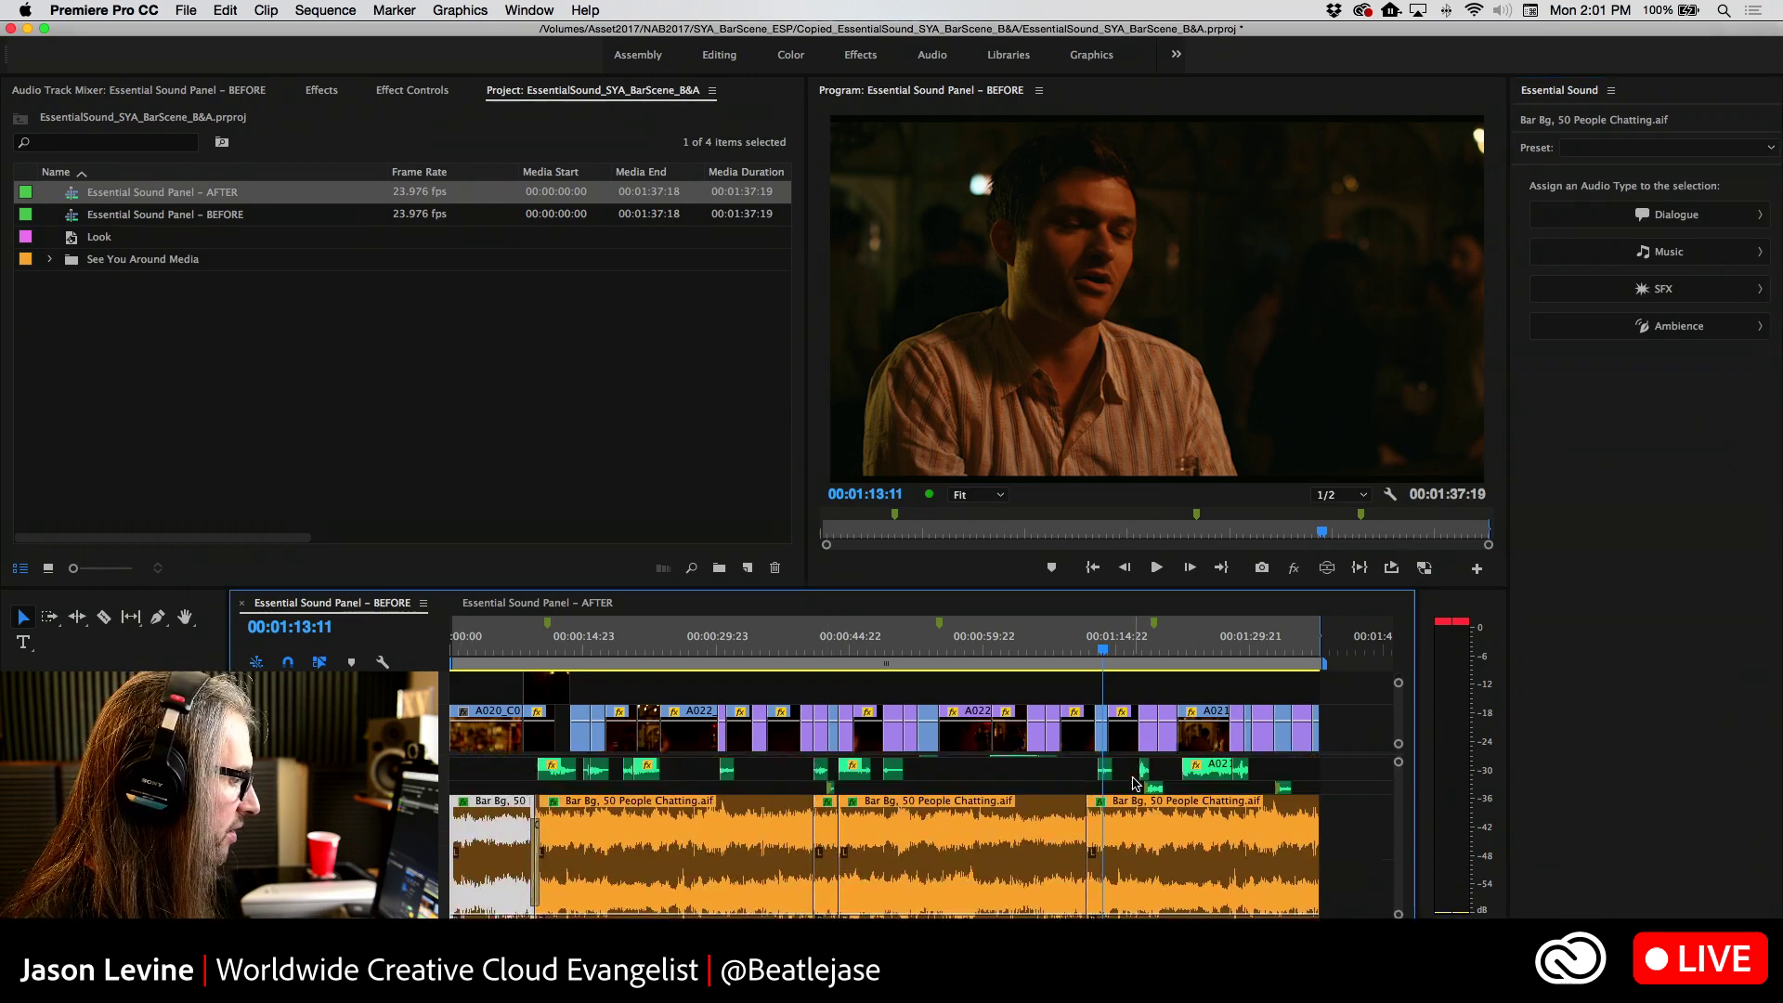
scroll(1135, 783, up, 2)
click(966, 767)
click(794, 766)
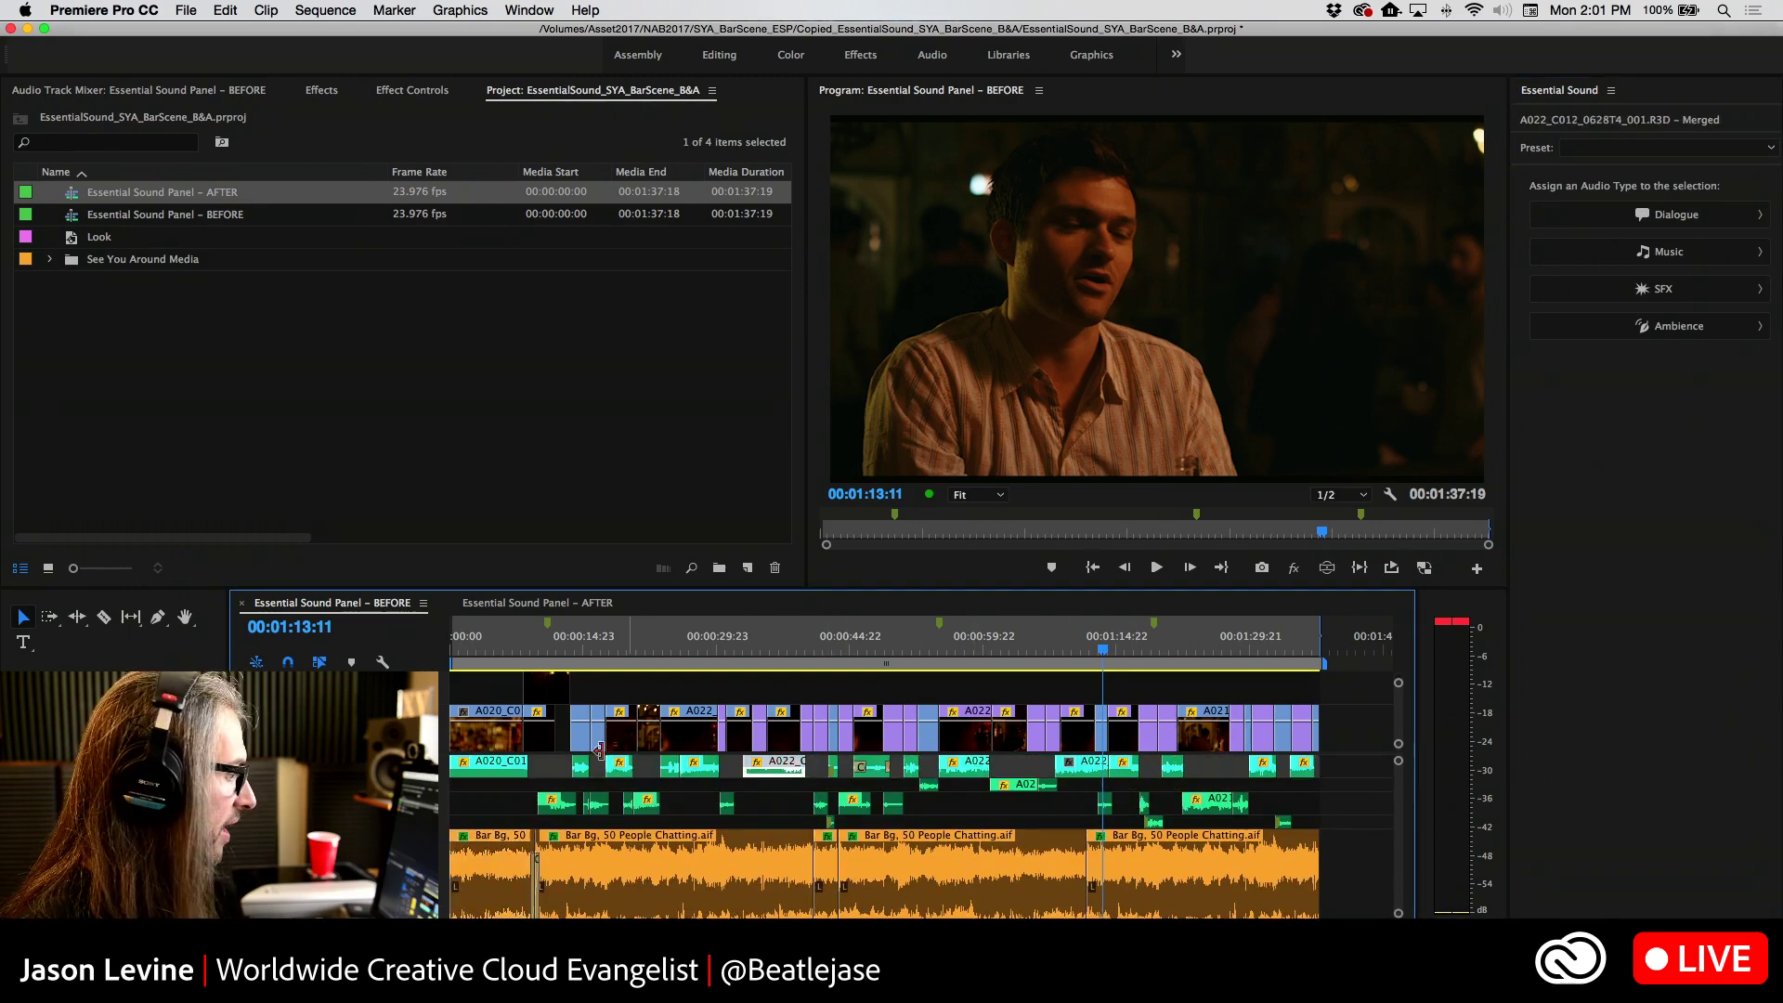
click(504, 769)
Play the BEFORE sequence from about 00:00:09:07 with the Audio Track Mixer shown, and check the input and output levels in Focusrite Control
key(Home)
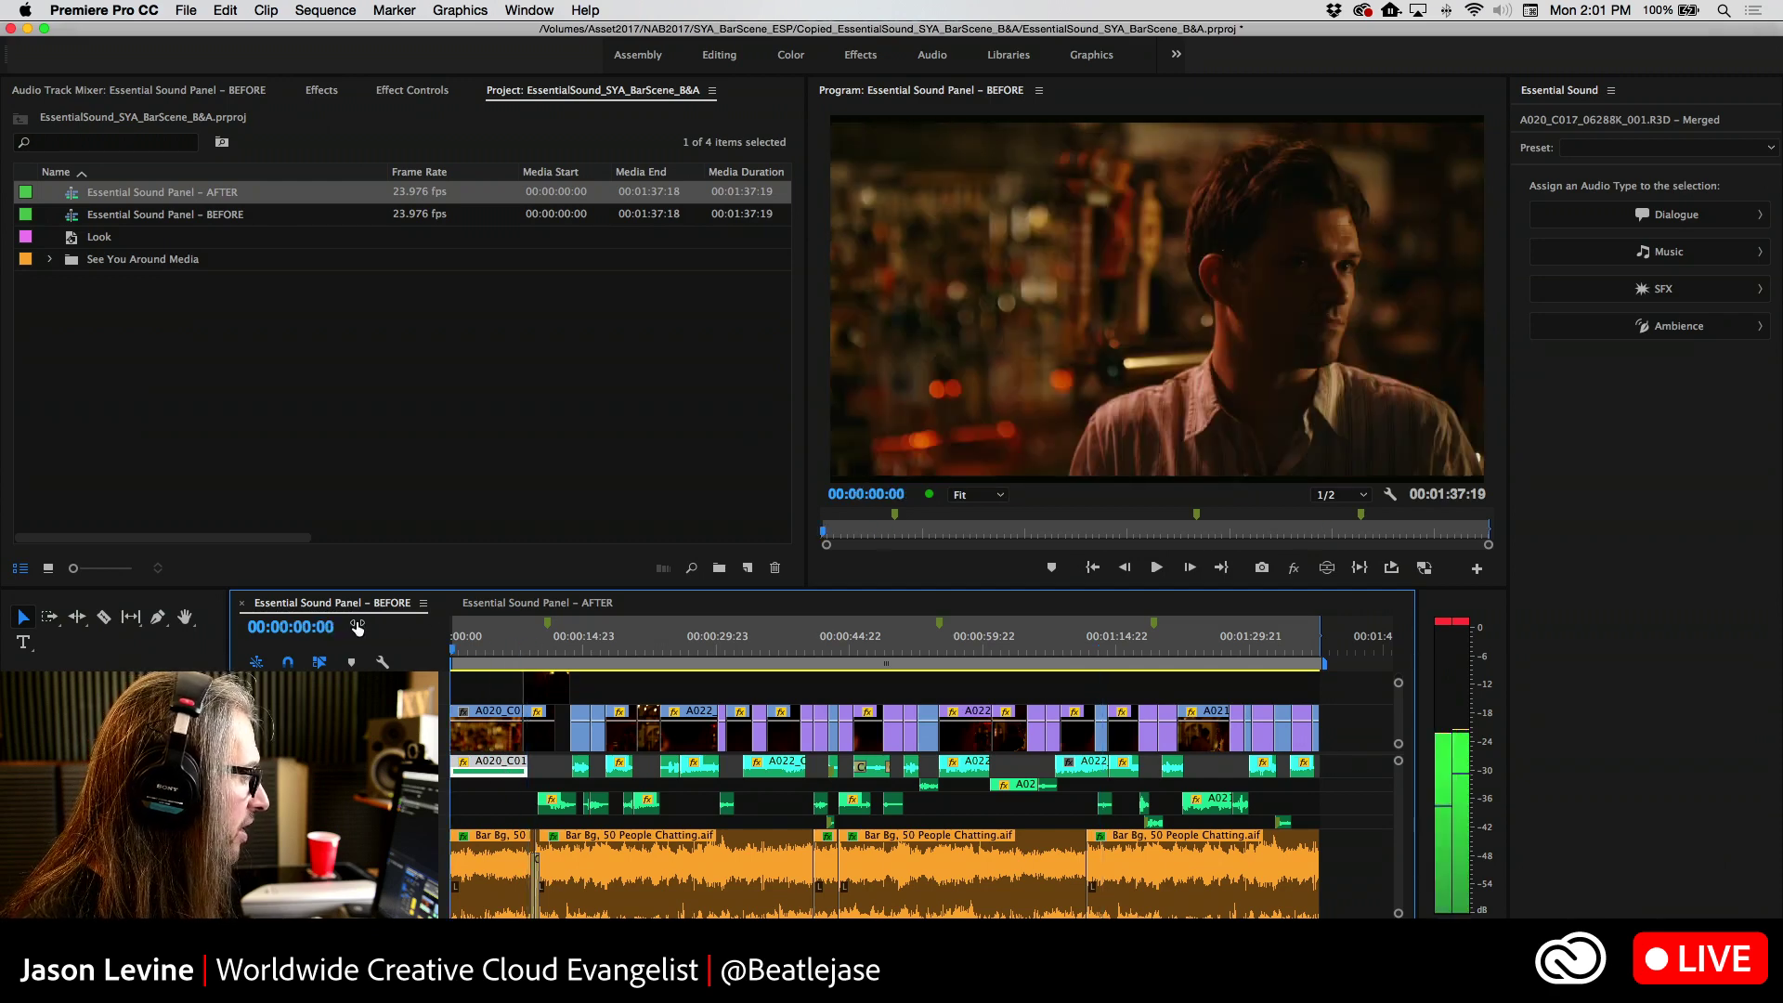
click(1454, 629)
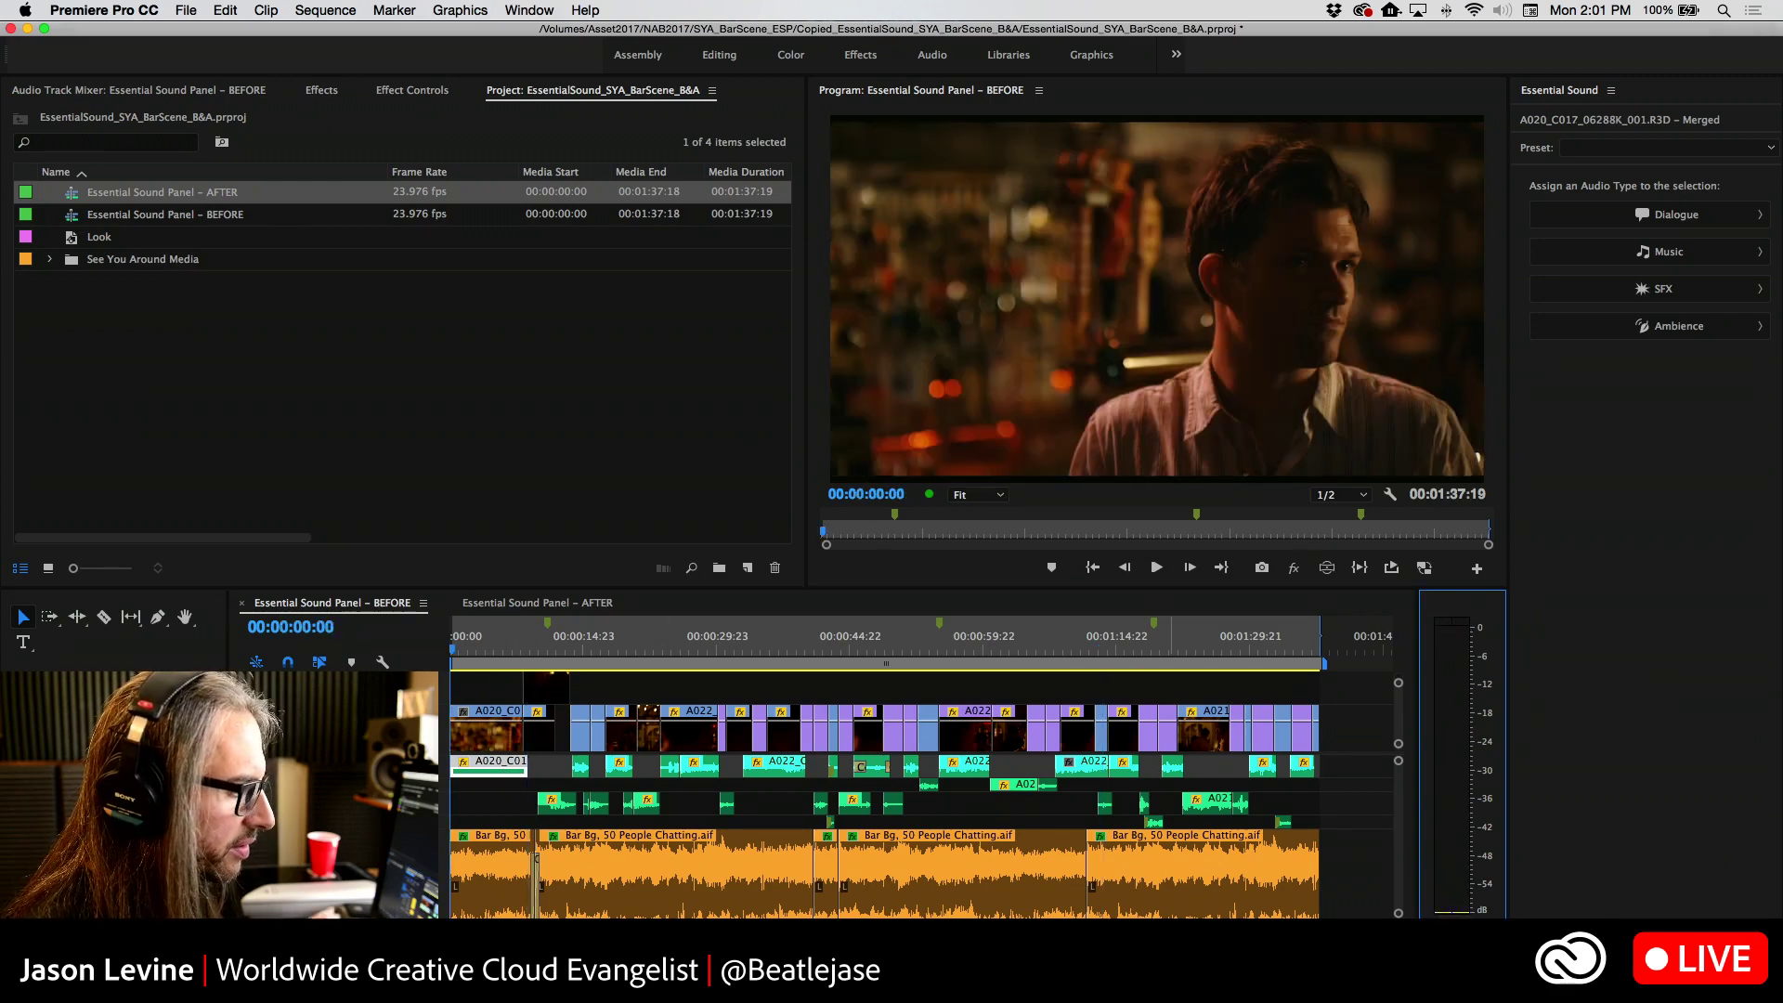
drag(720, 644, 535, 653)
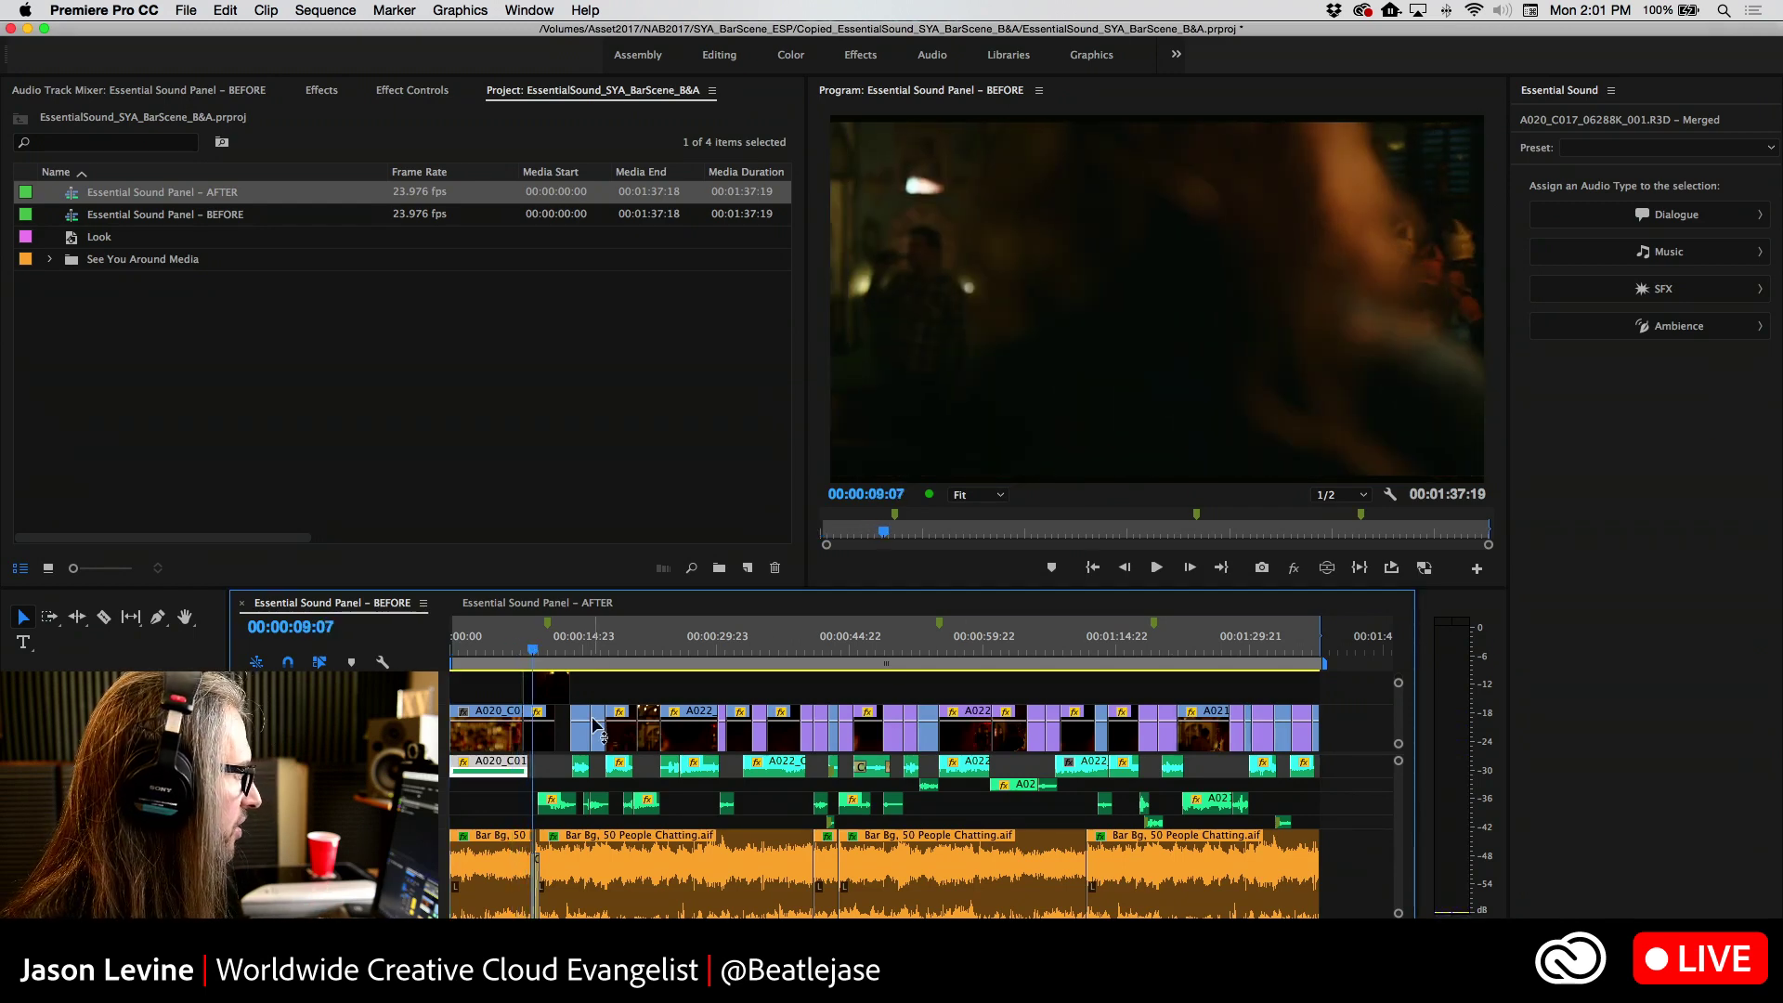
key(space)
key(shift+6)
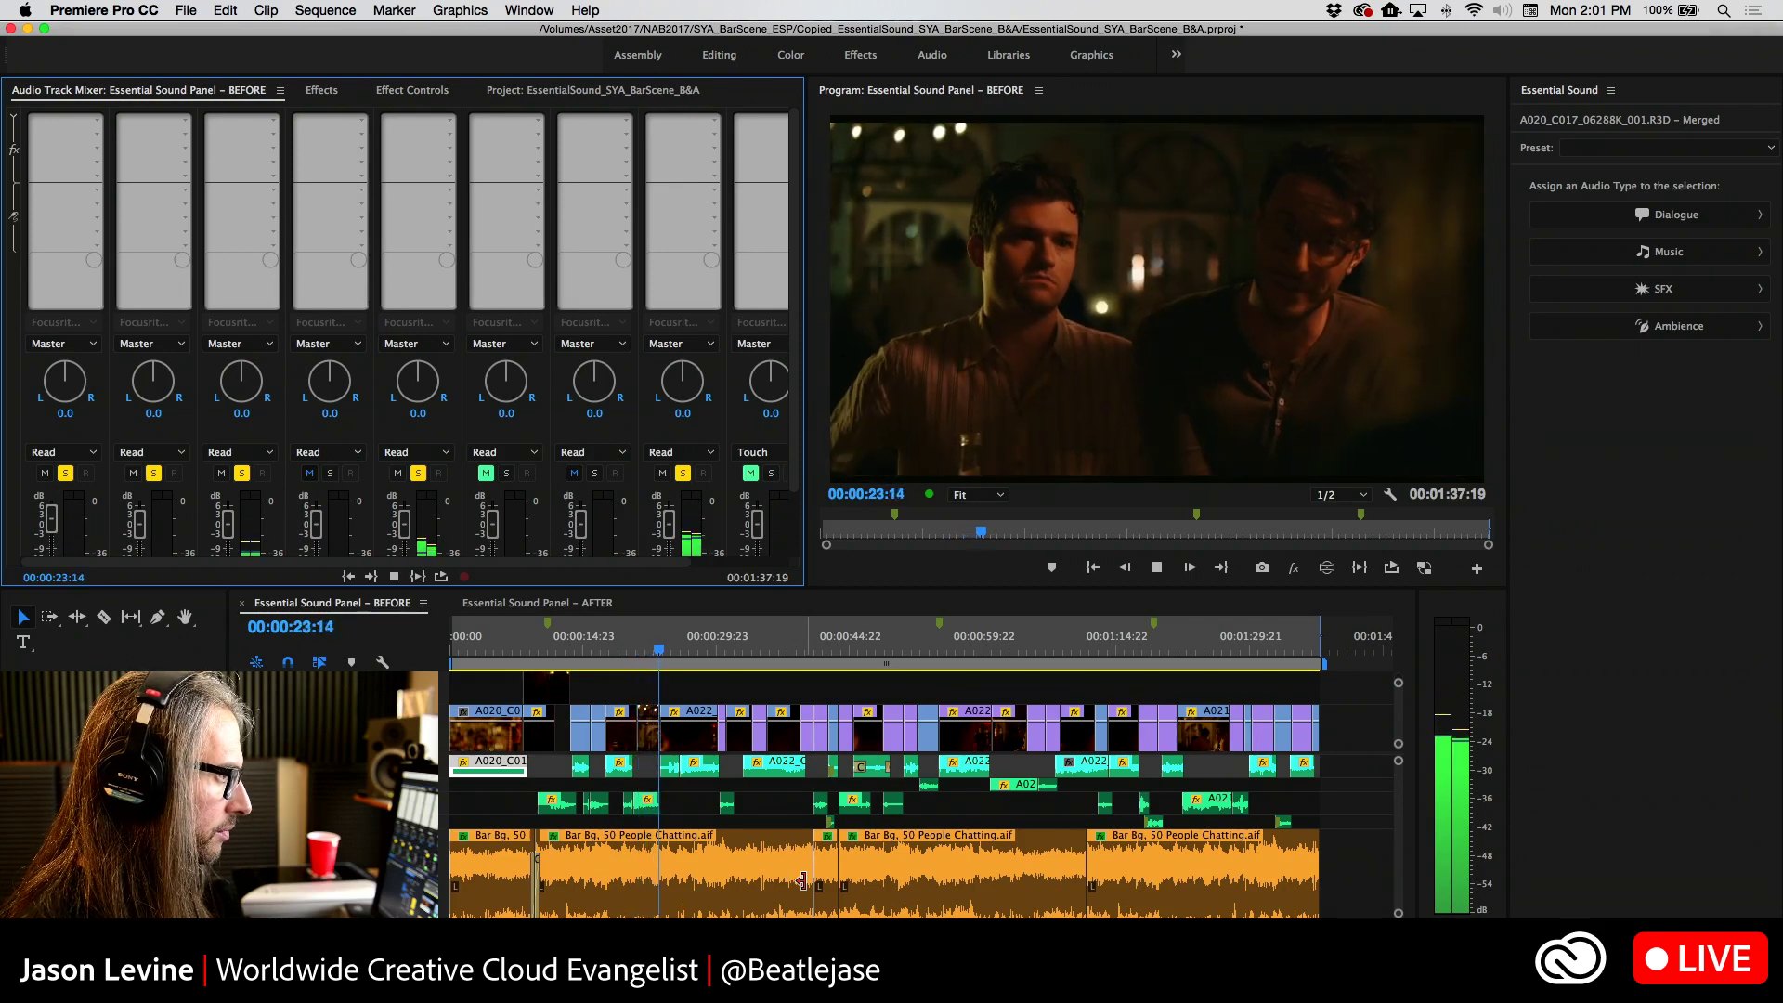
key(space)
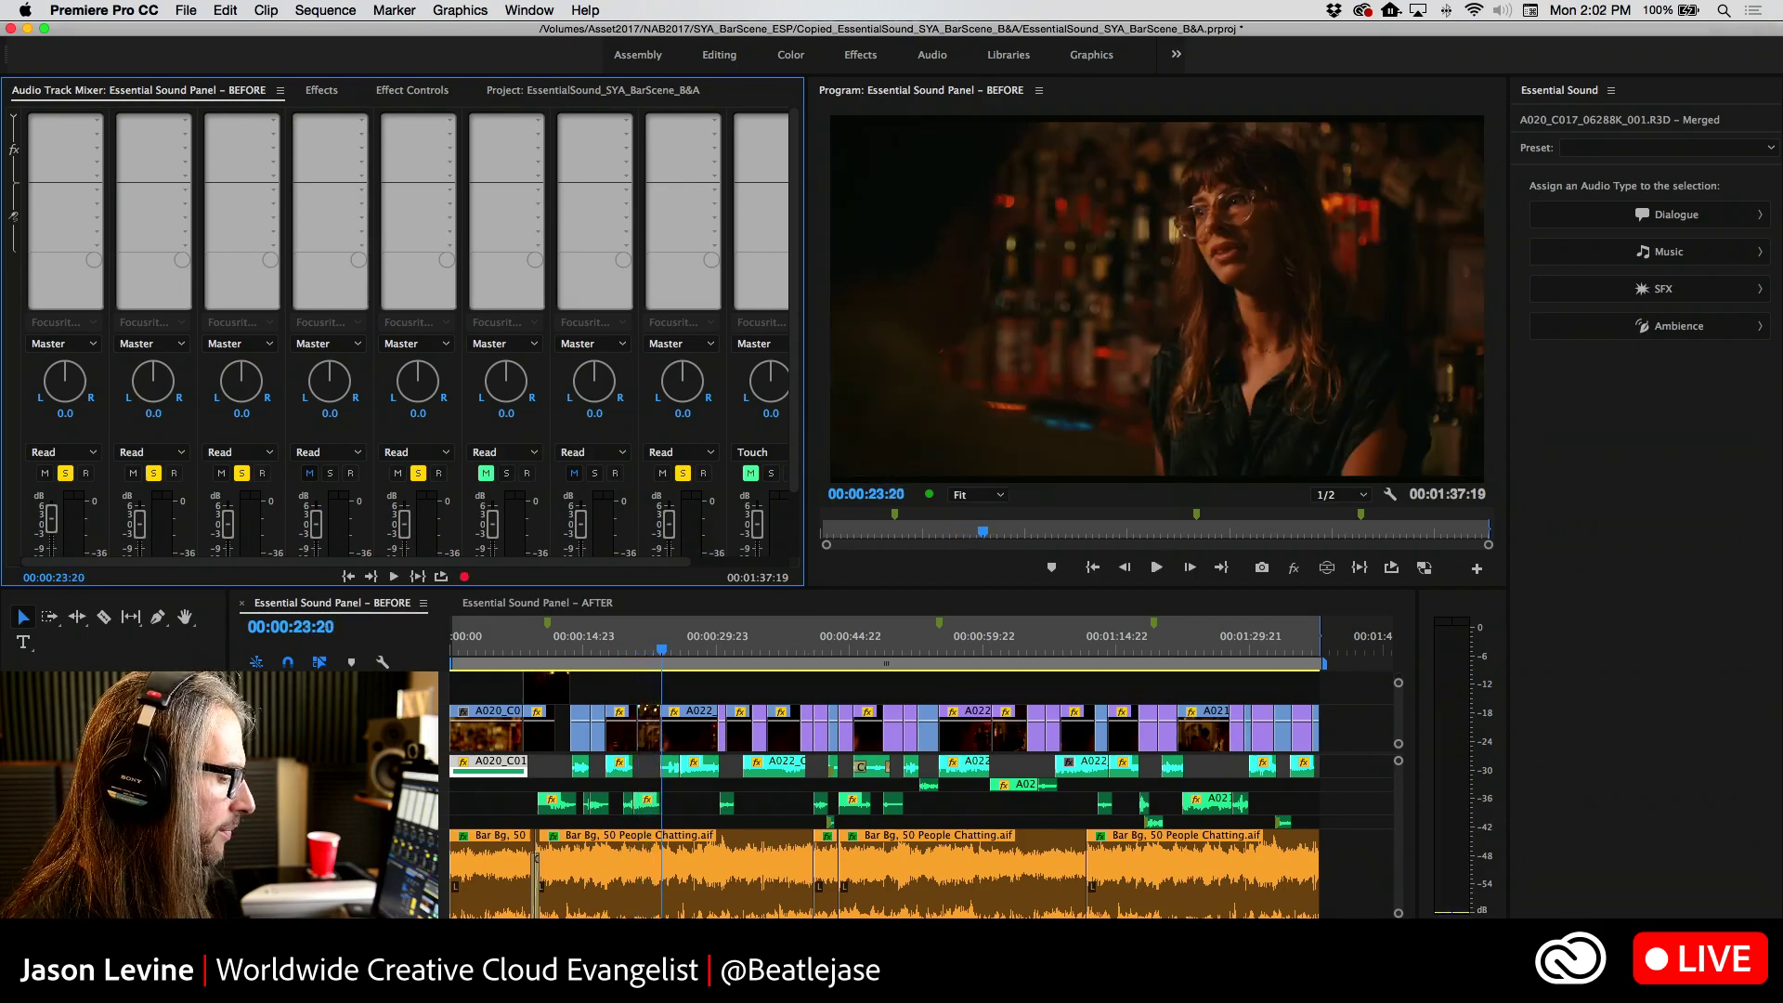
key(super+Tab)
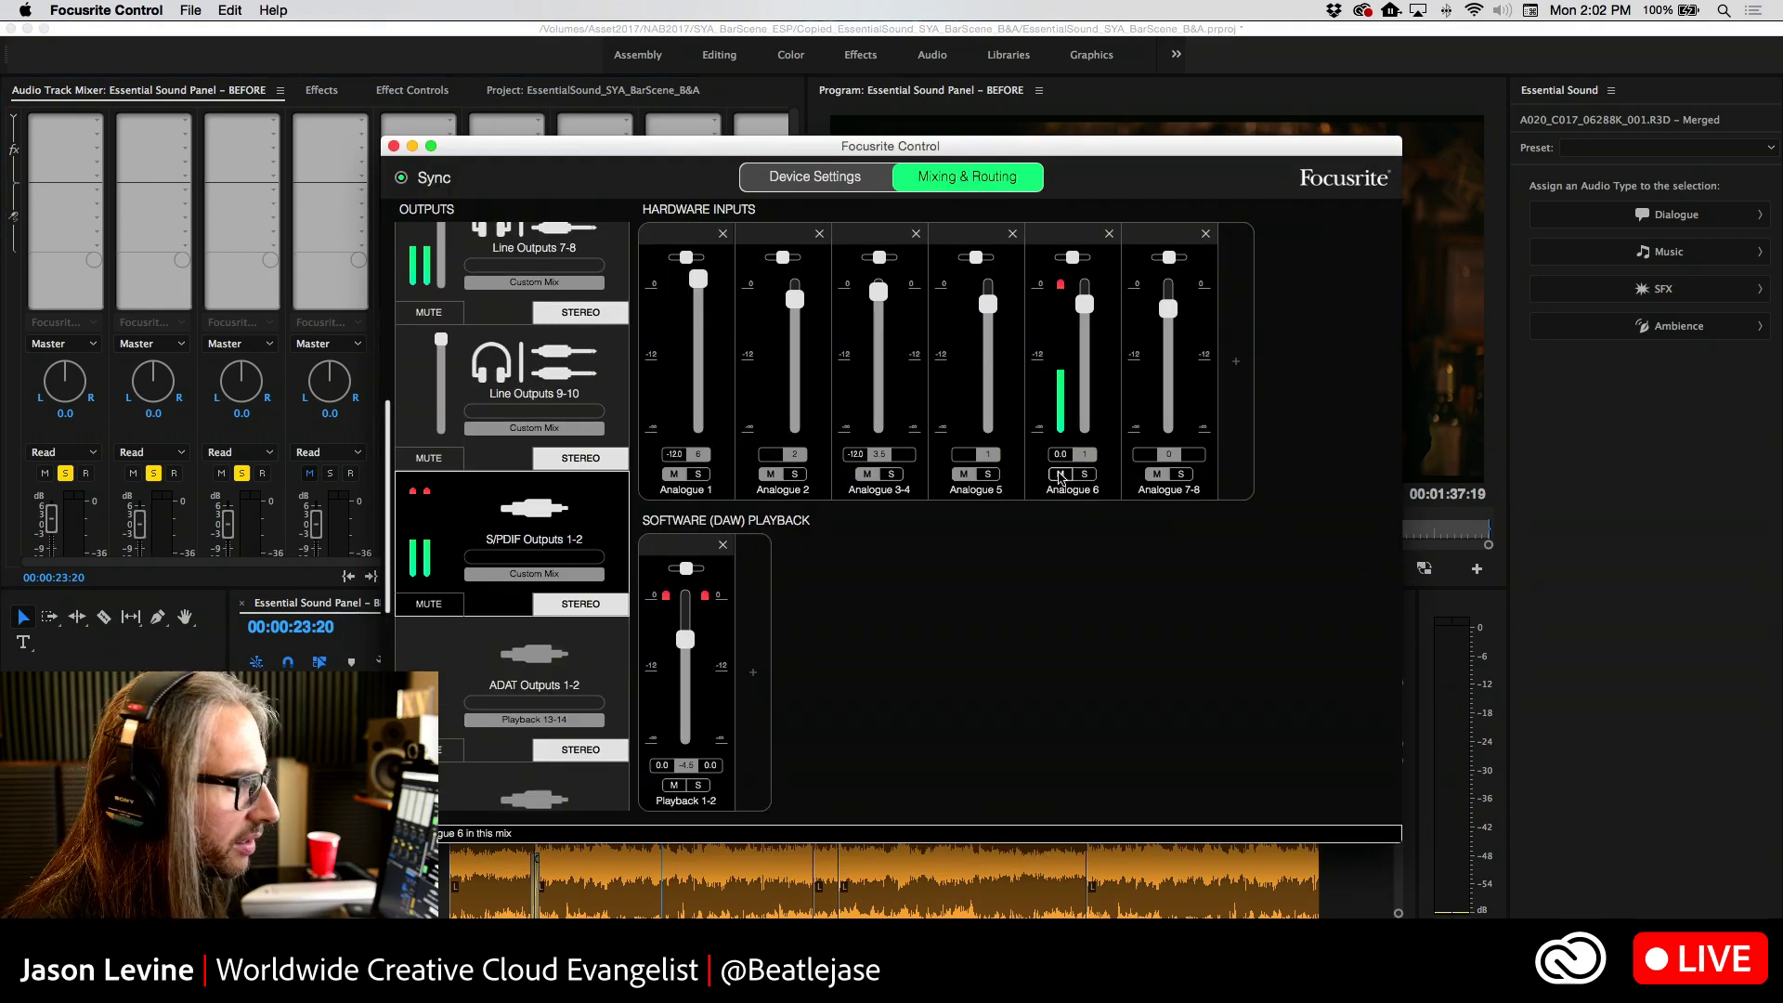
key(super+Tab)
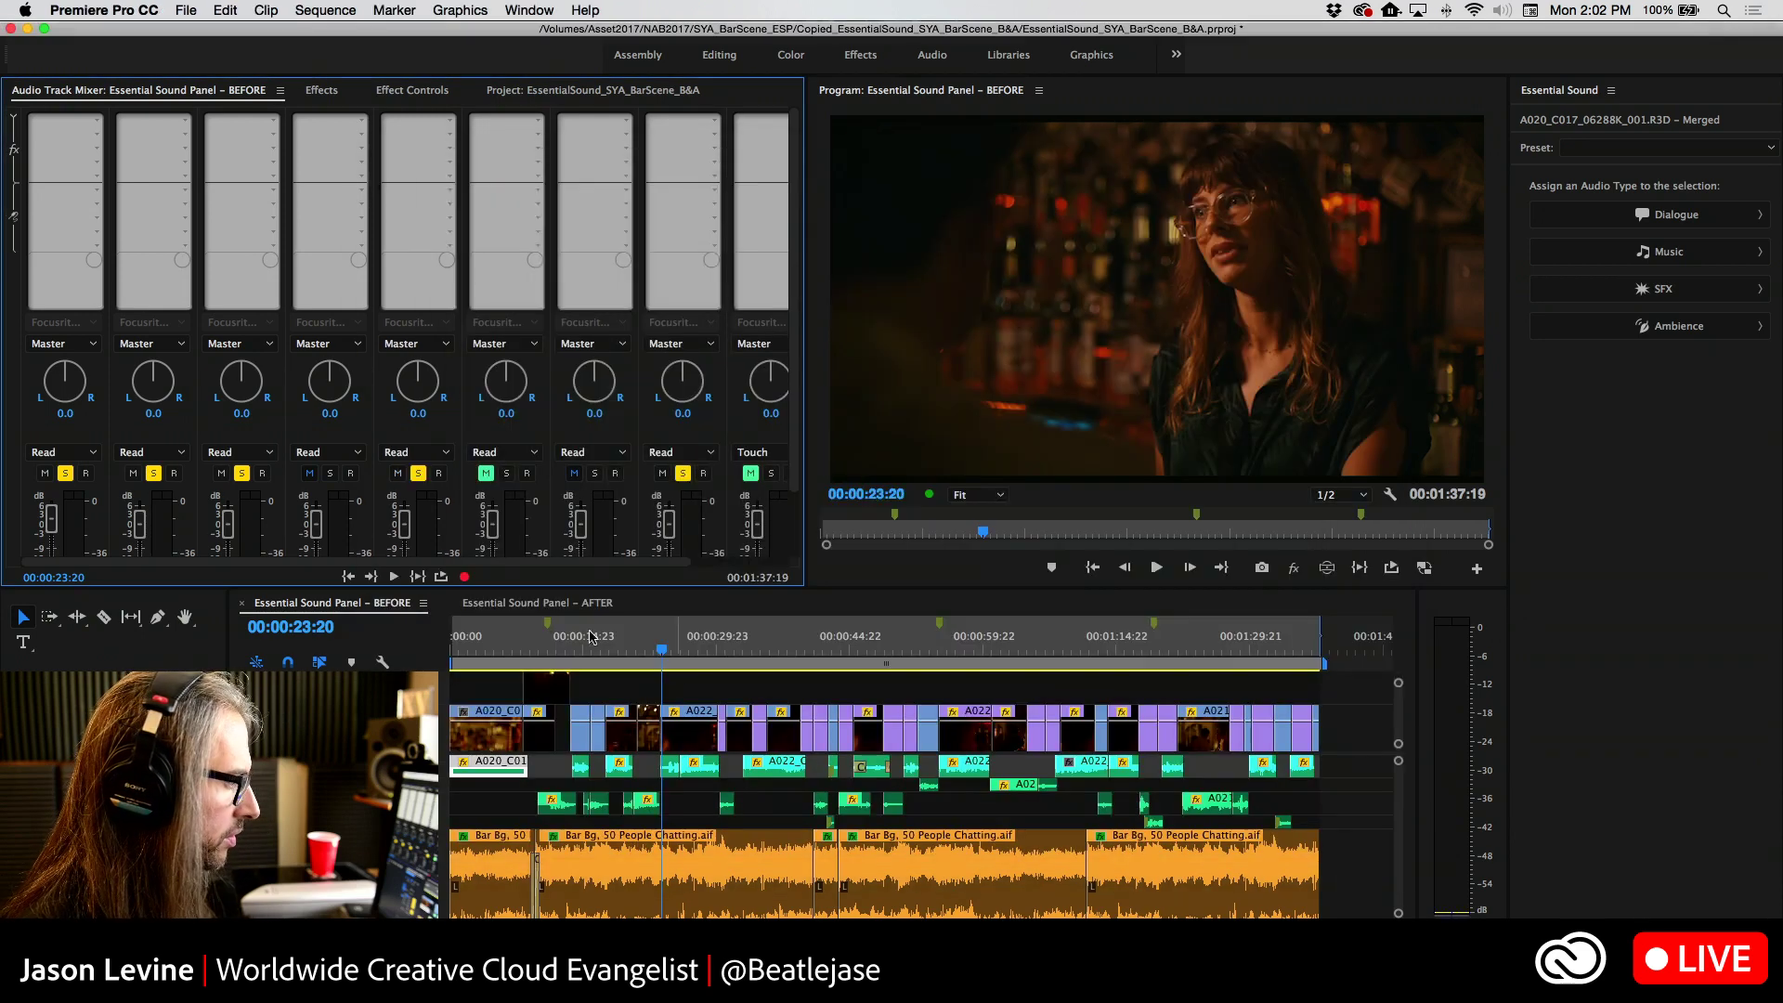
Open the Essential Sound Panel – AFTER sequence and play it from near its first marker for comparison
click(507, 605)
click(546, 650)
key(space)
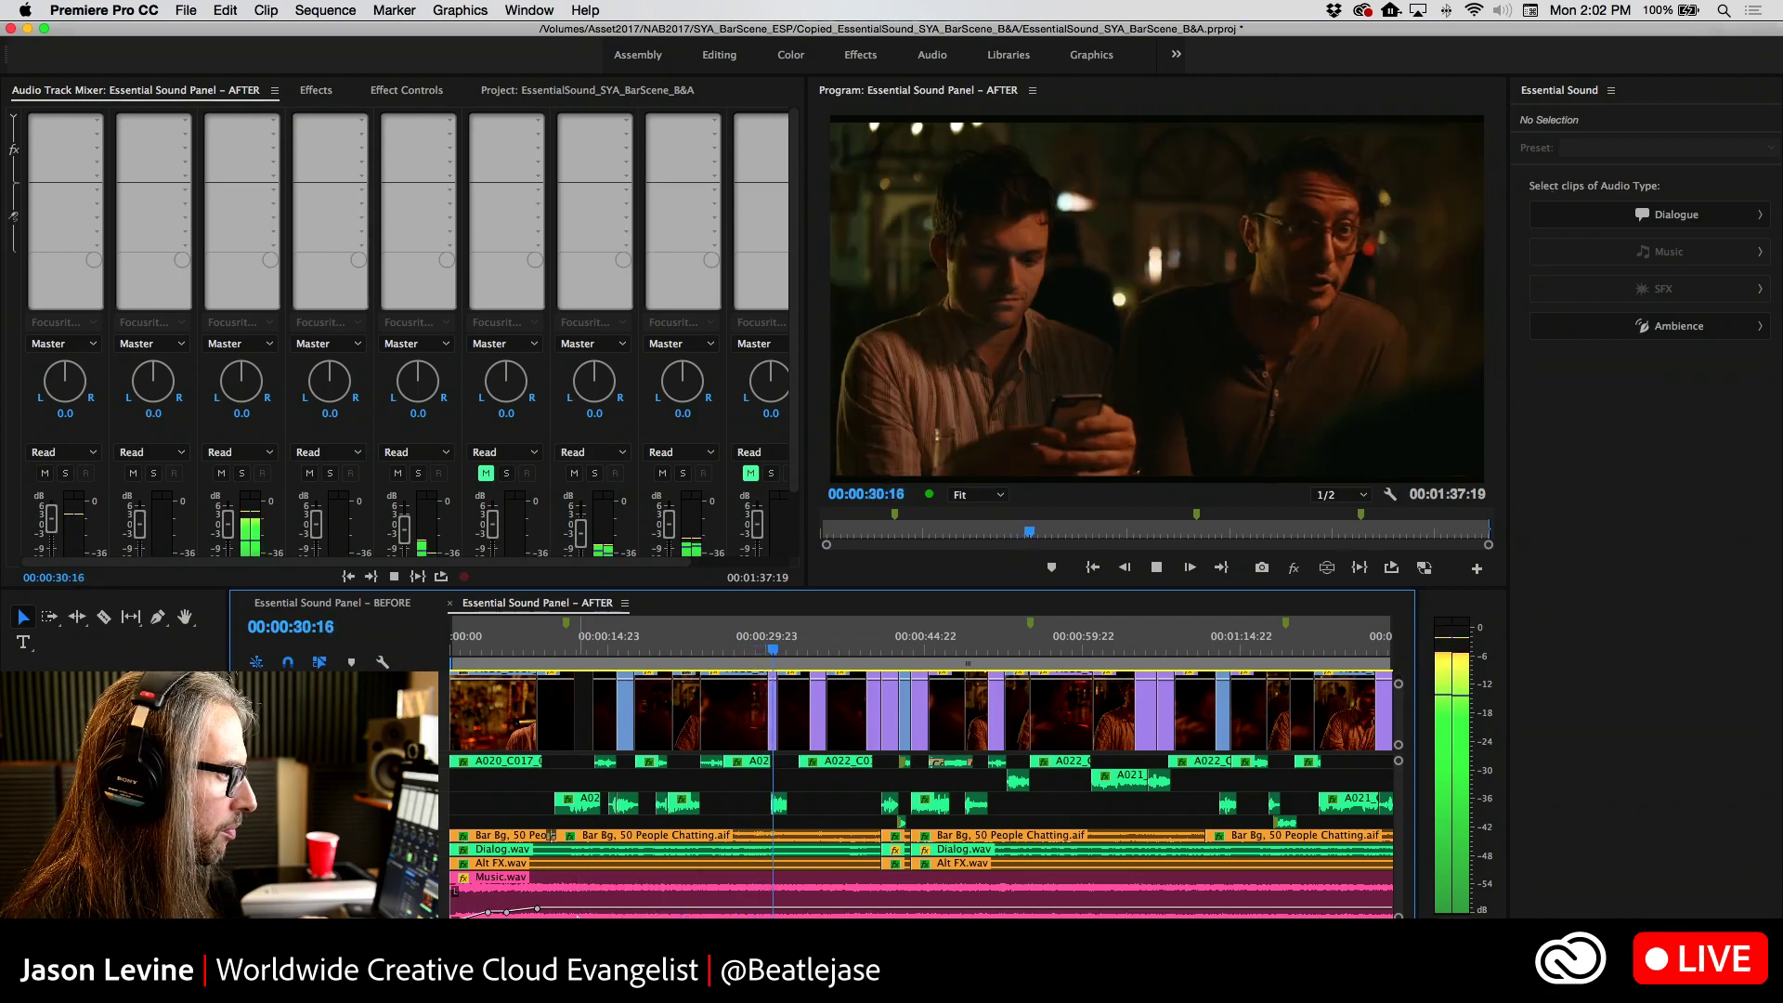
key(space)
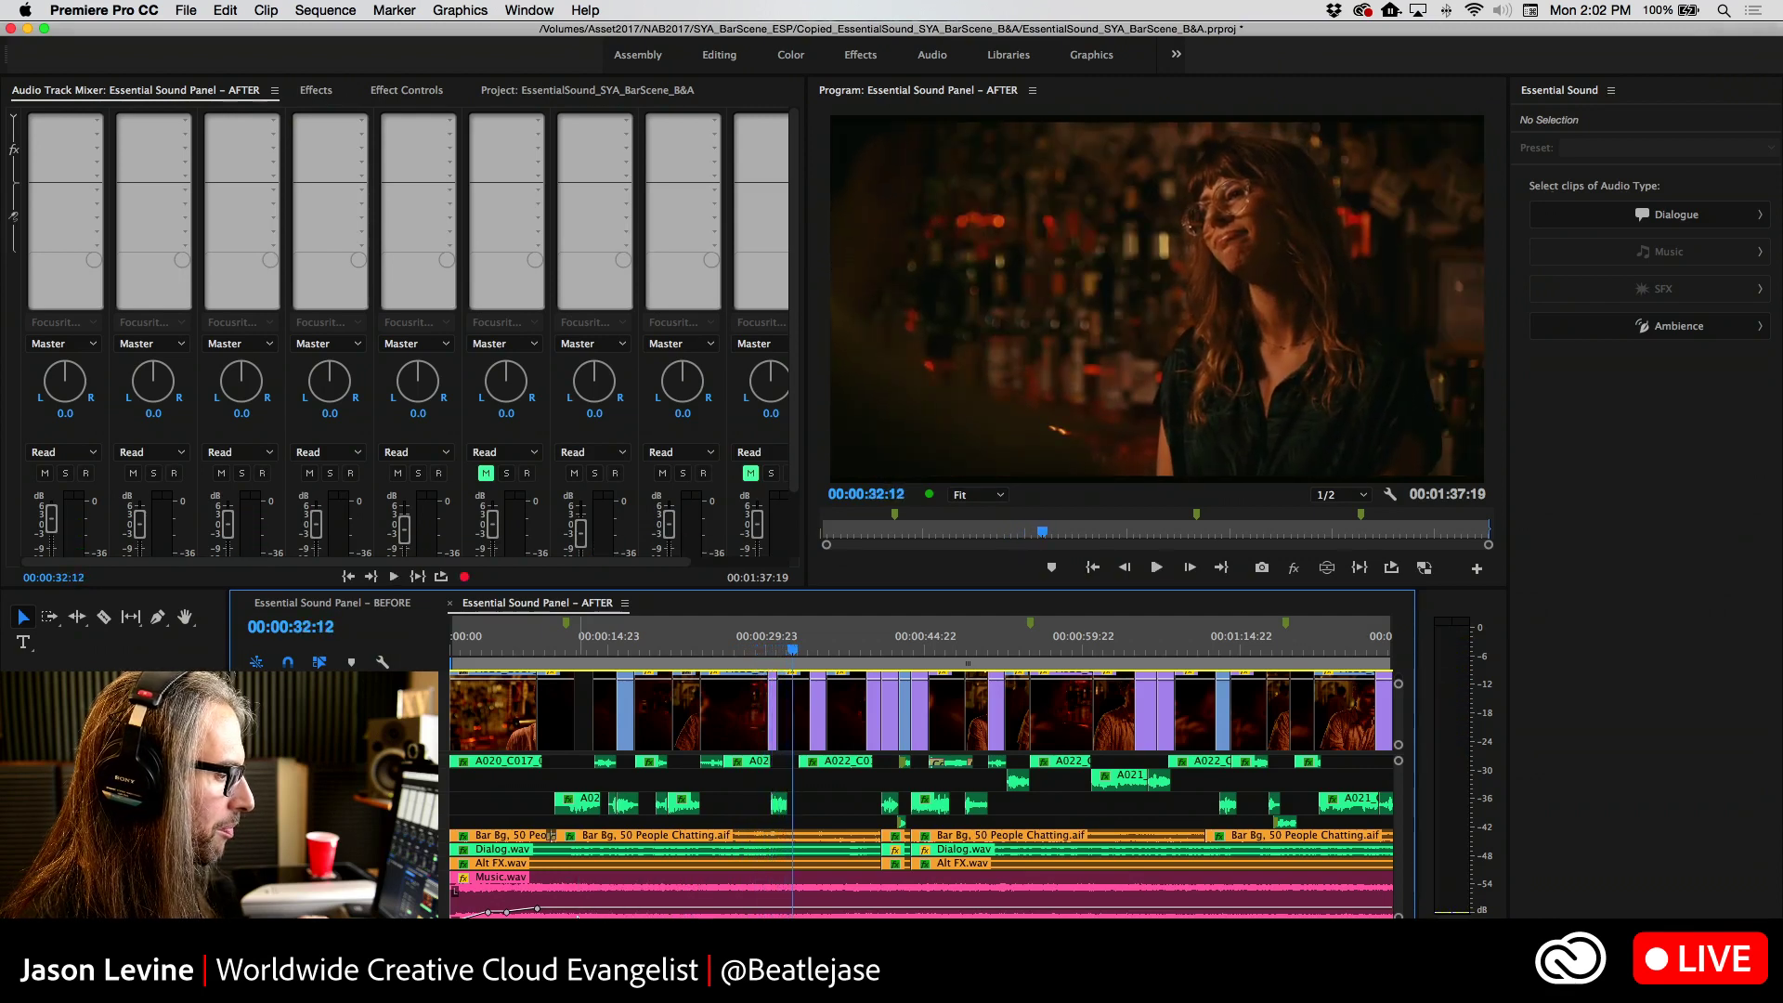
Check the input and output levels once more in Focusrite Control and return to Premiere Pro
key(super+Tab)
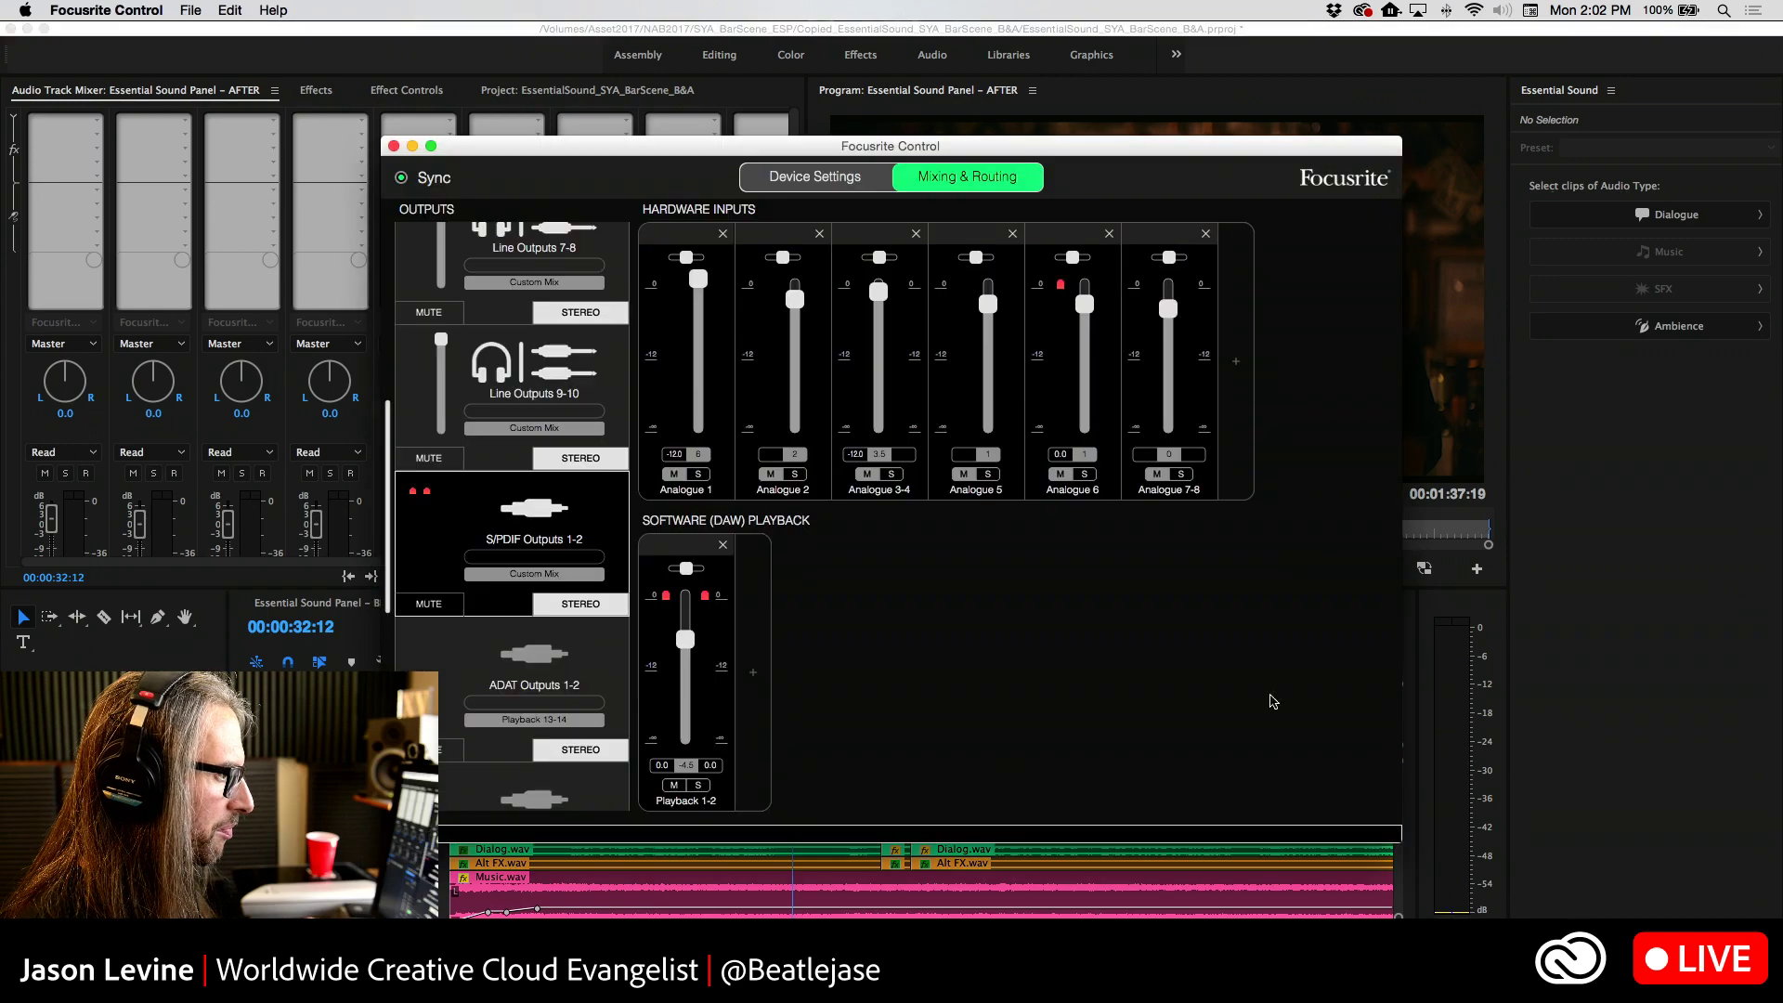
click(1435, 770)
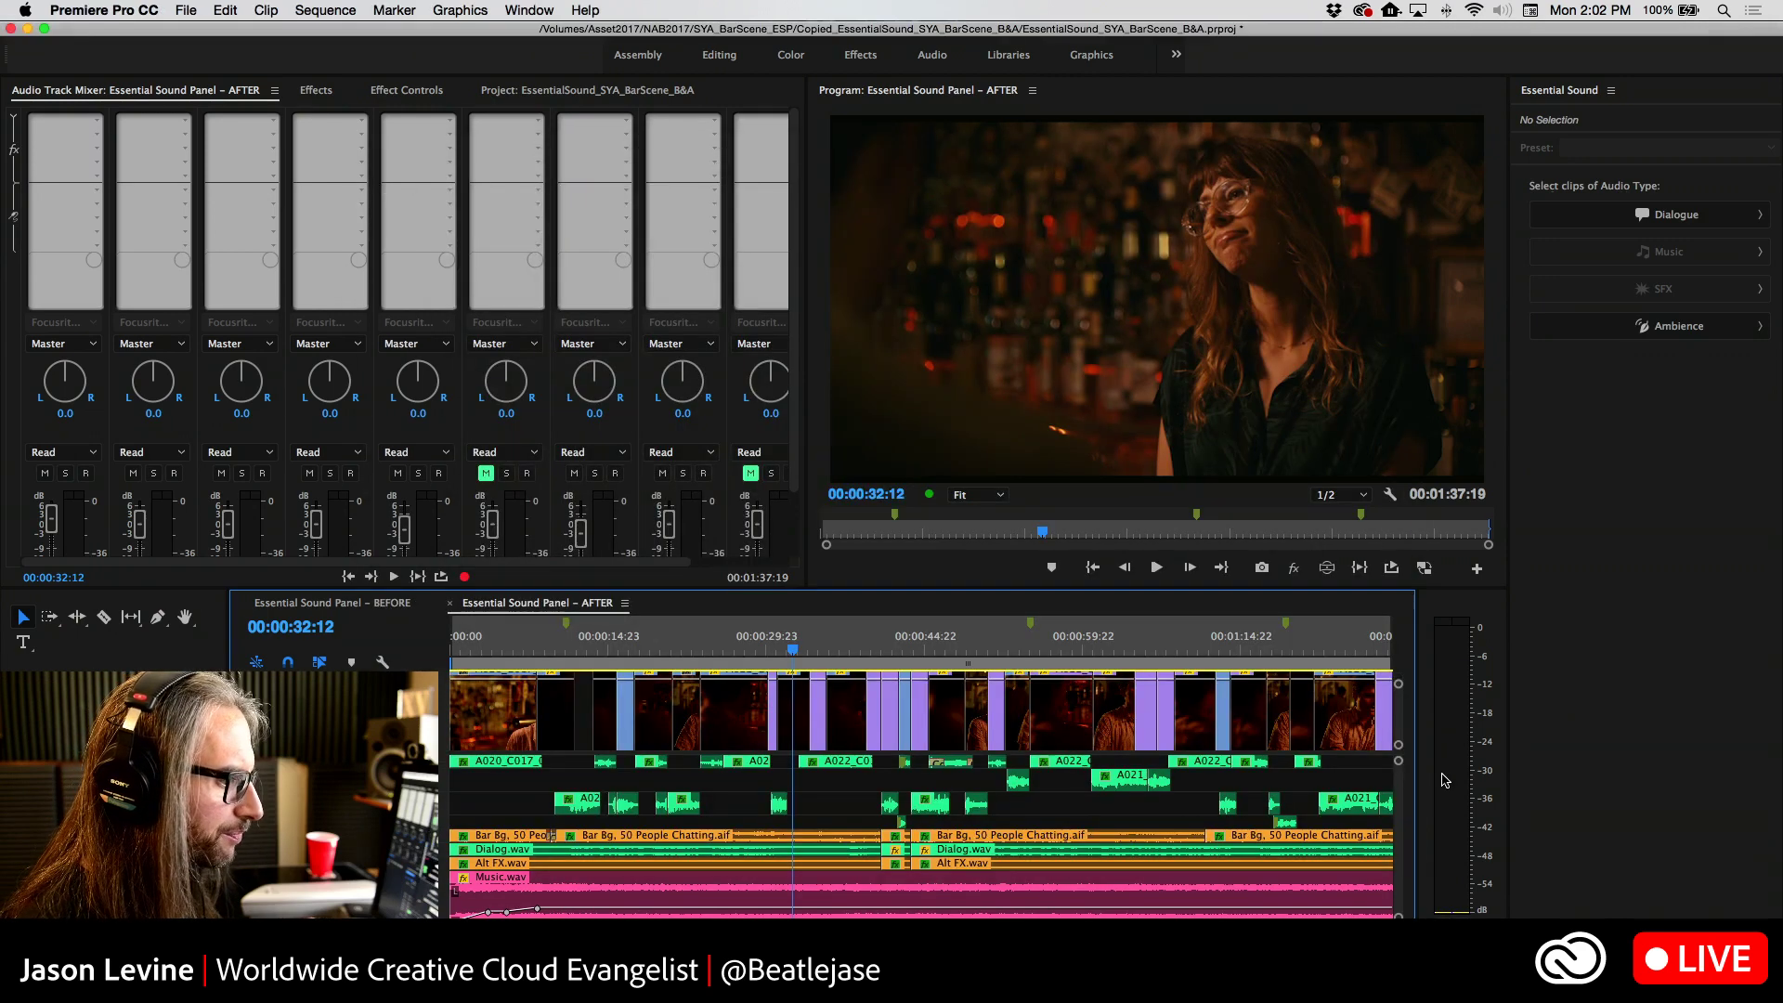
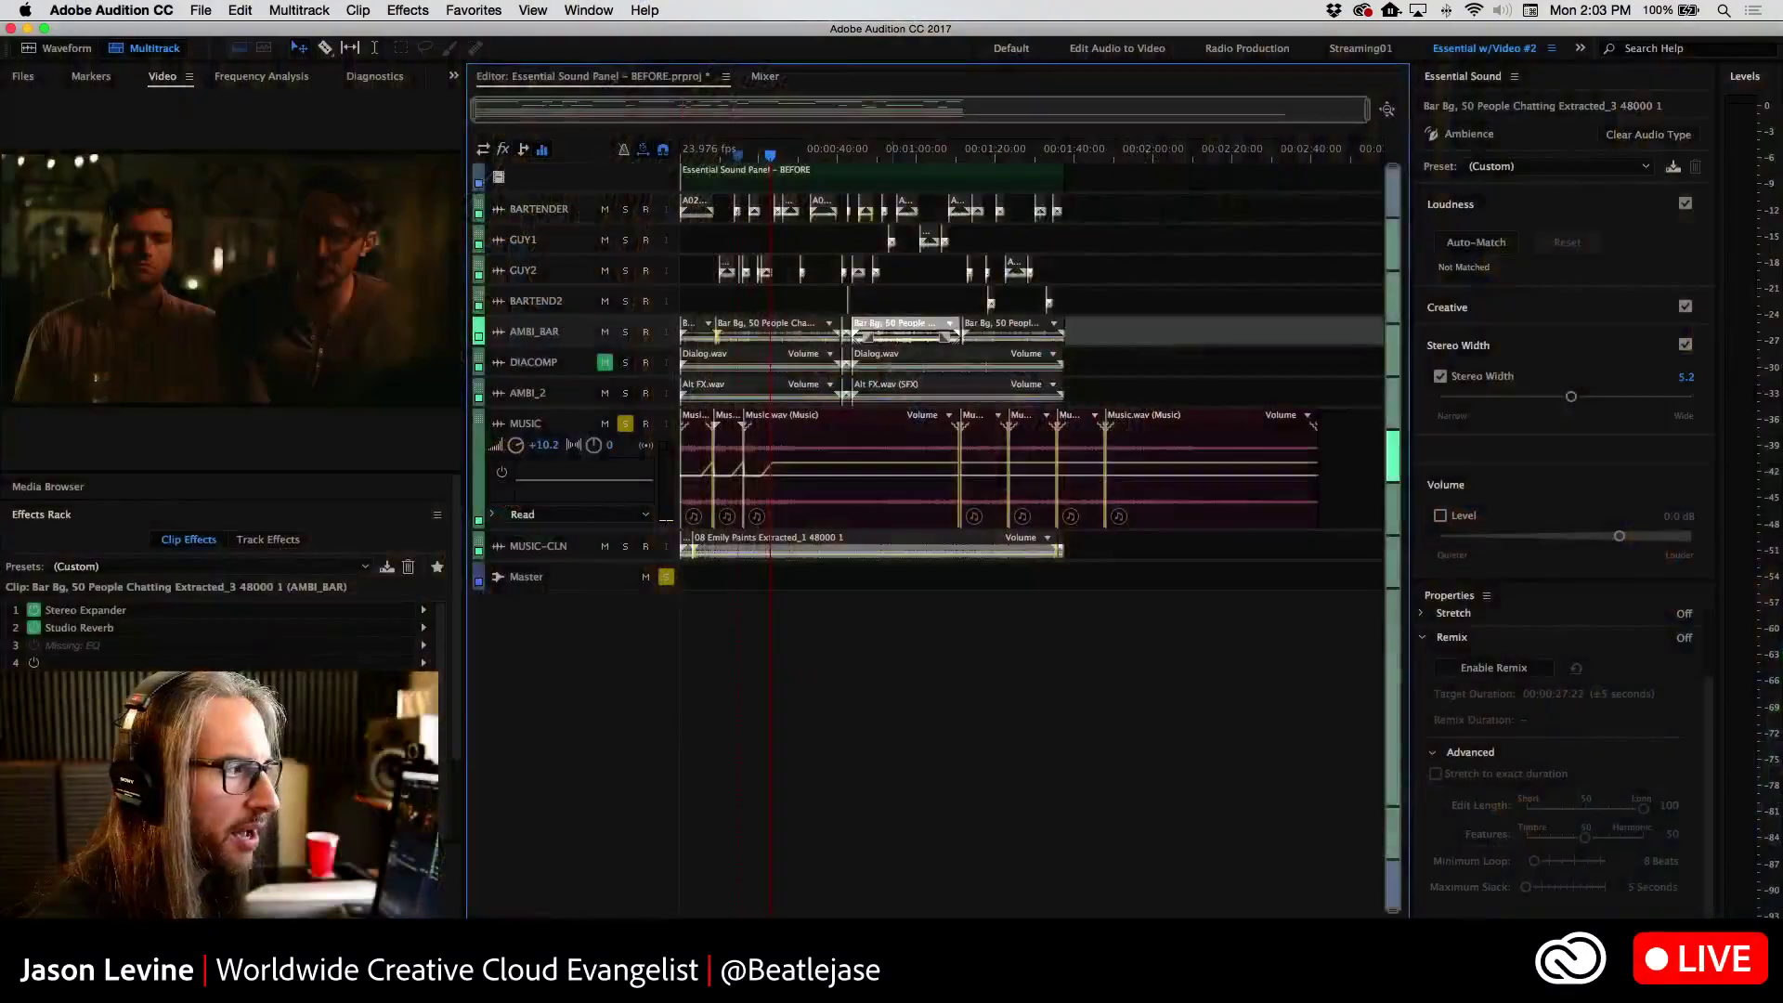
In Audition, switch Essential Sound to Master Template View and set the Dialogue target loudness to -16 LUFS
click(1515, 77)
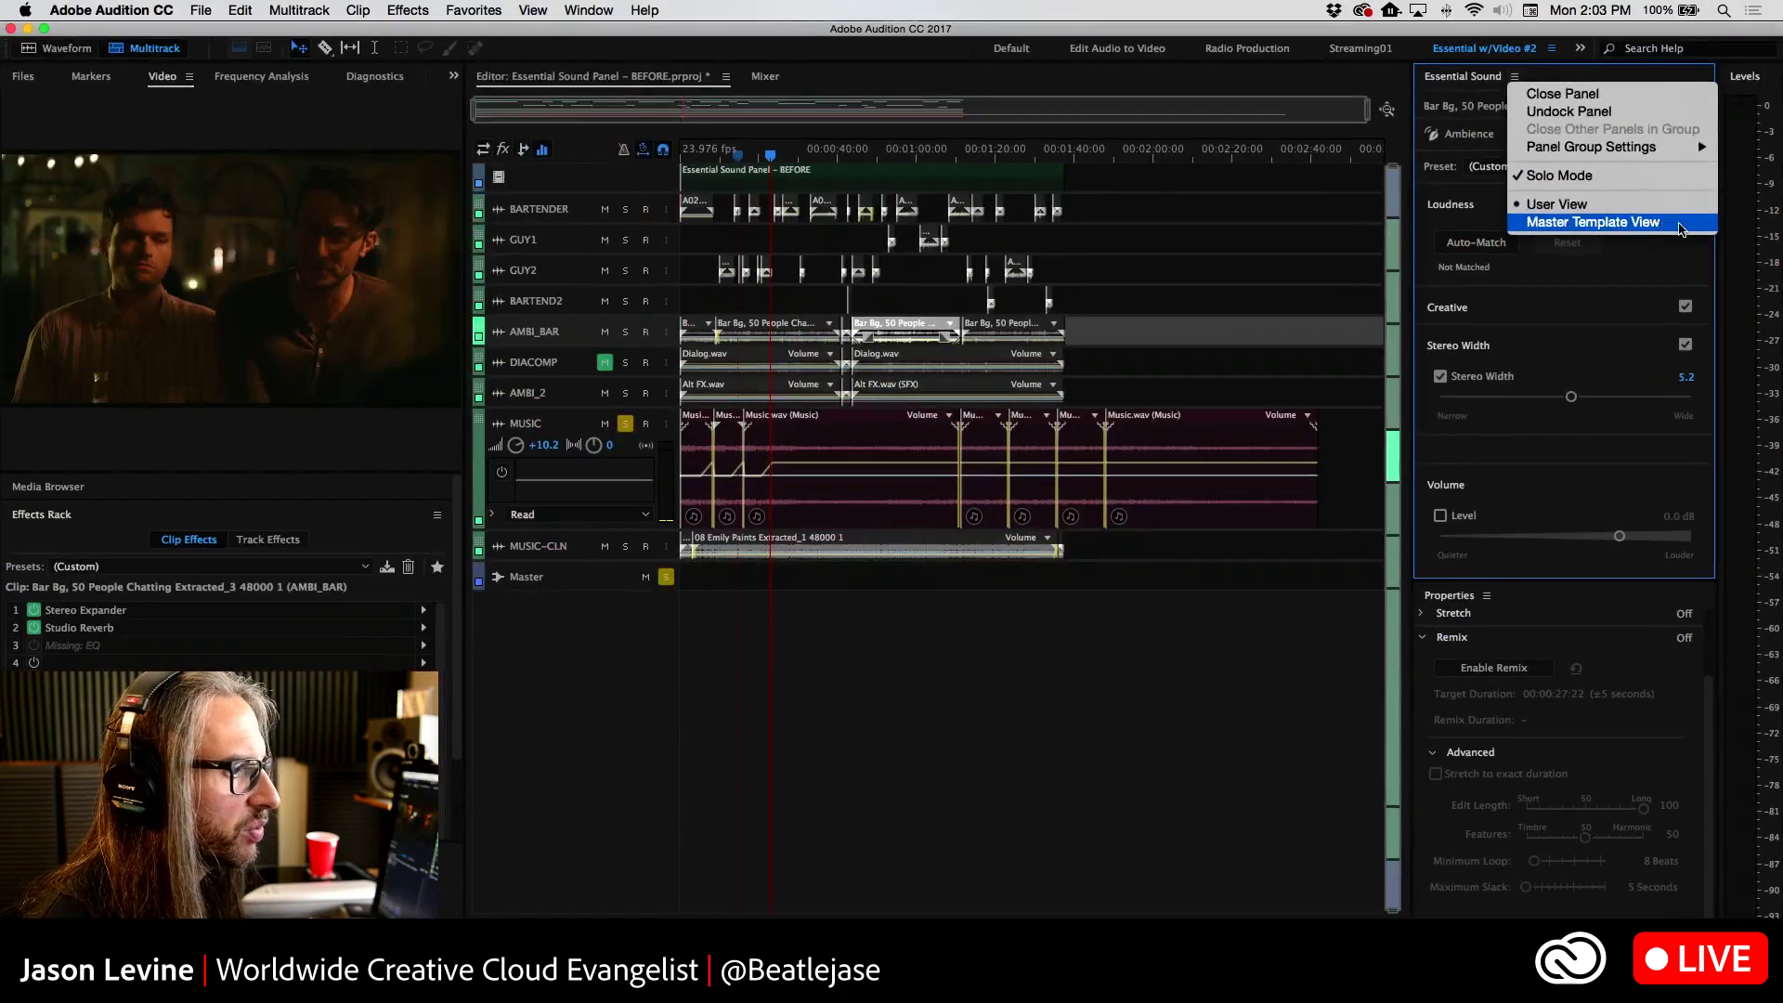
click(1419, 231)
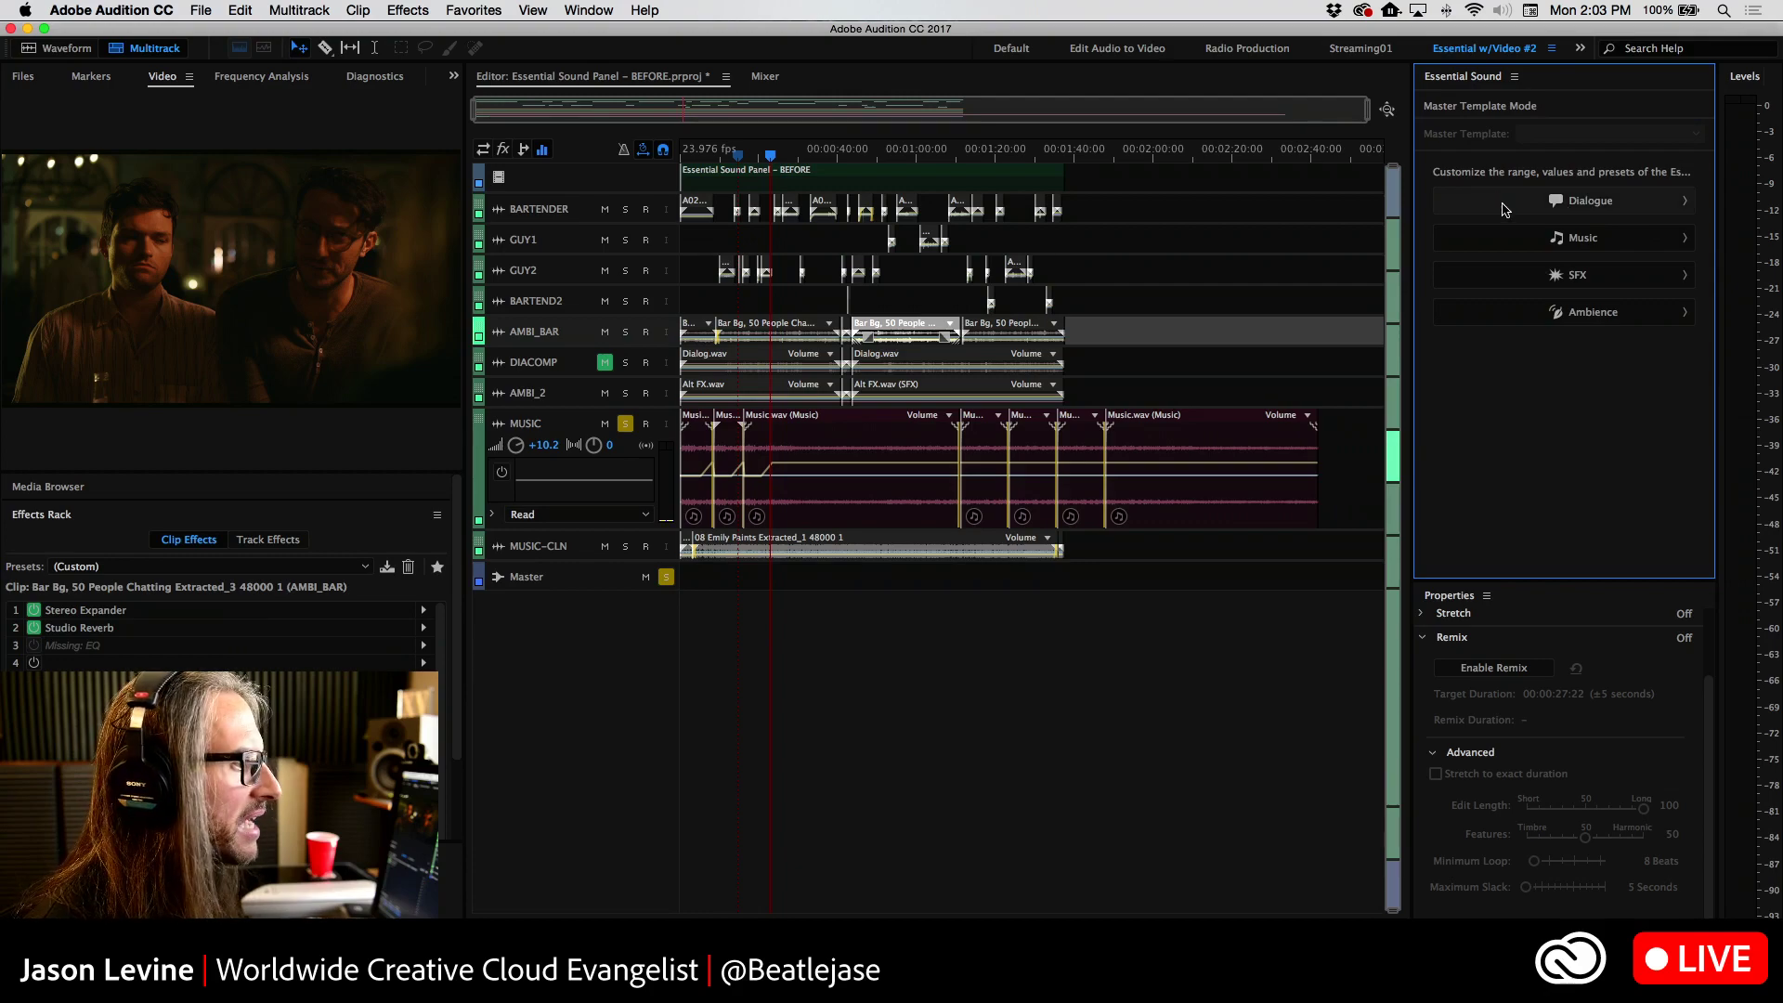
click(1505, 208)
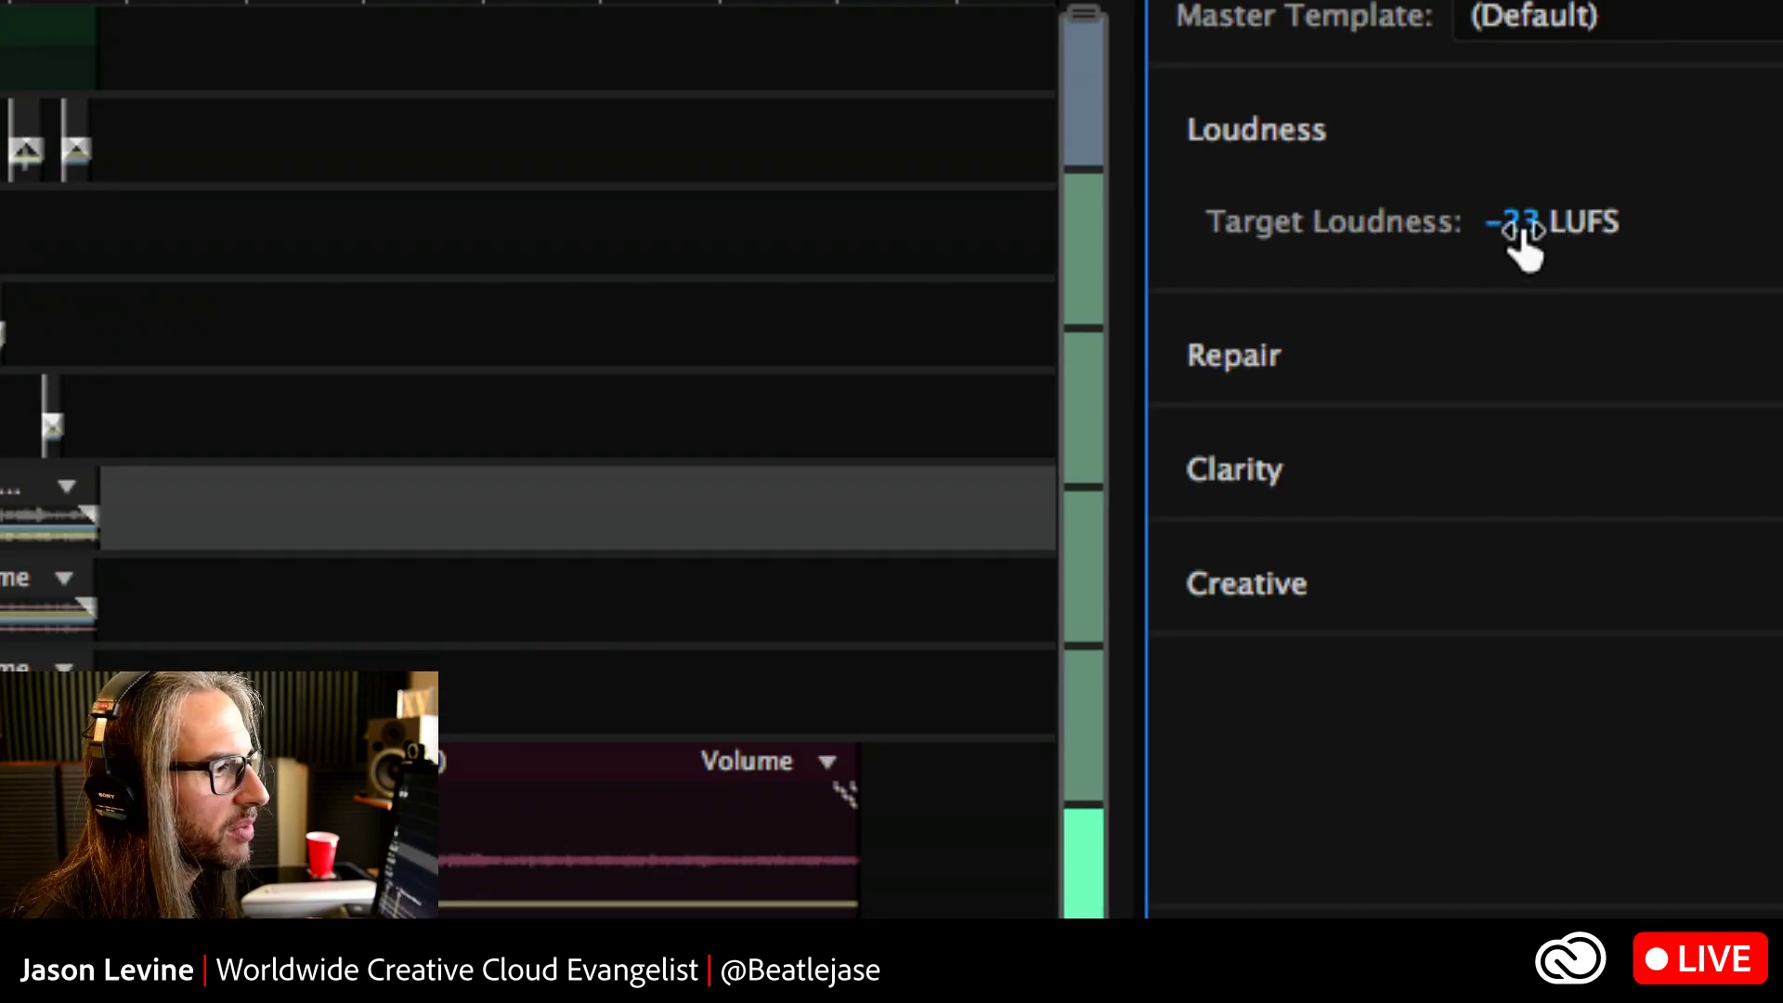
mouse_move(1520, 229)
mouse_down()
mouse_move(1501, 227)
mouse_move(1538, 229)
mouse_up()
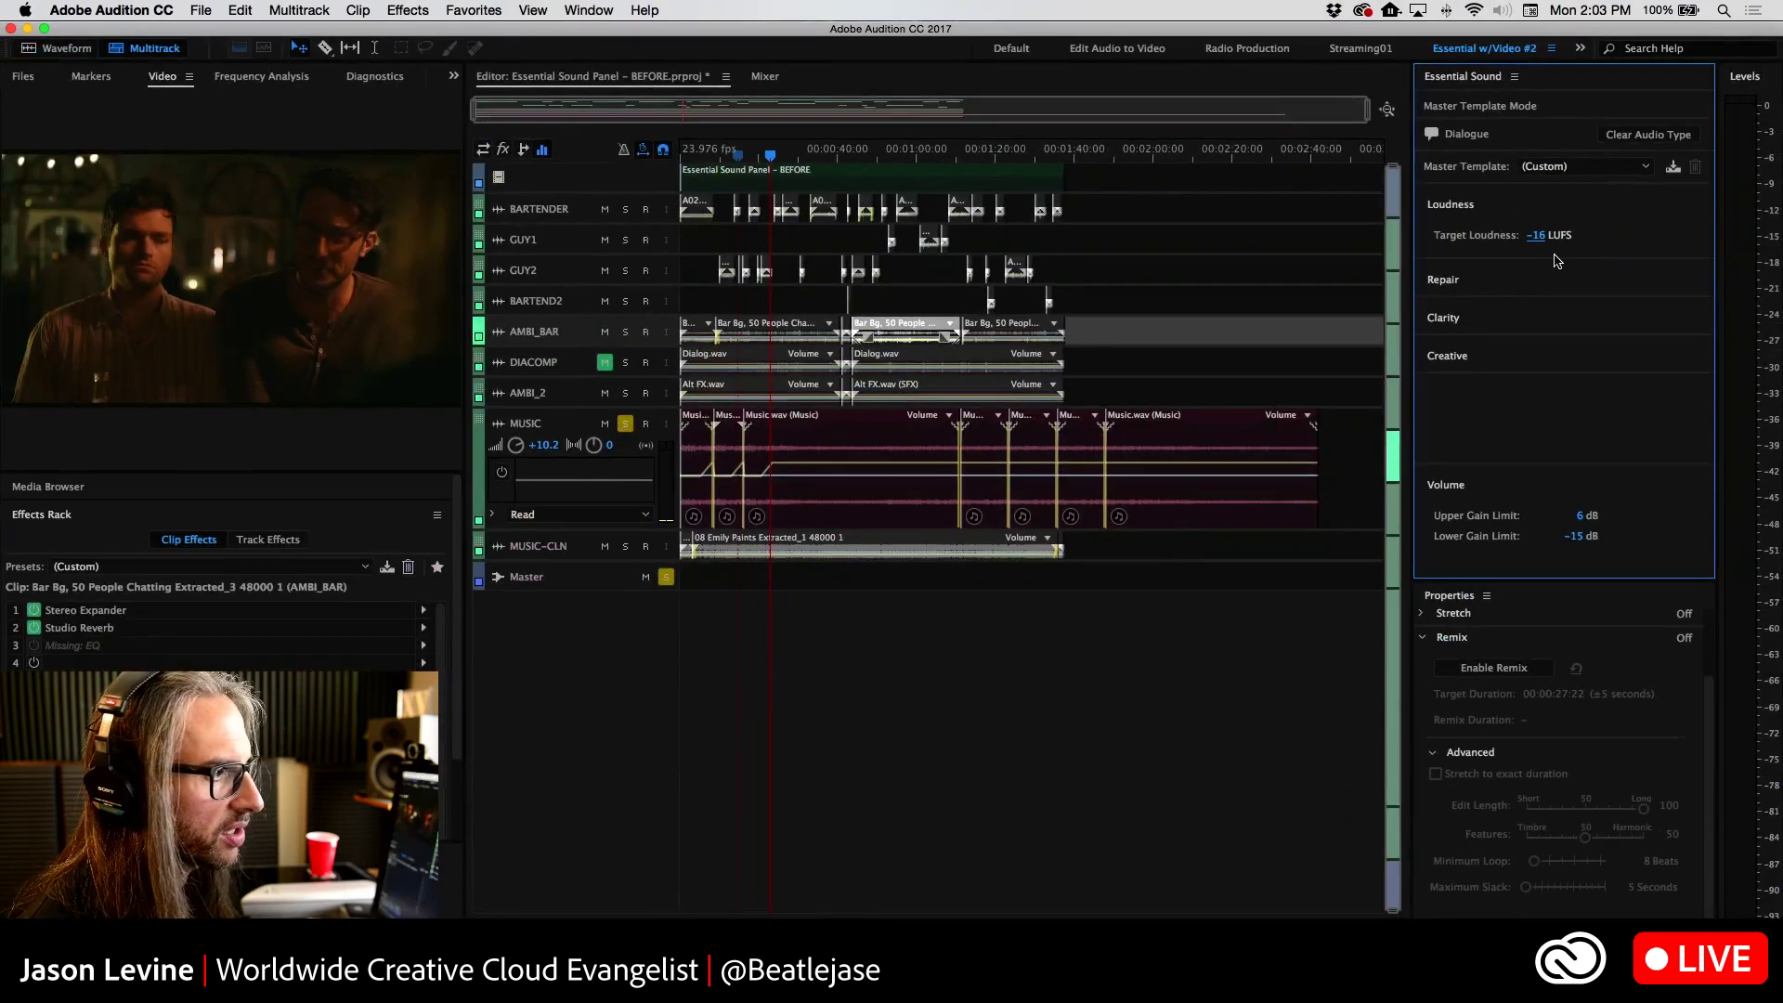
Examine the Repair, Clarity and Creative settings of the Dialogue master template, including the EQ and Reverb presets
click(1560, 277)
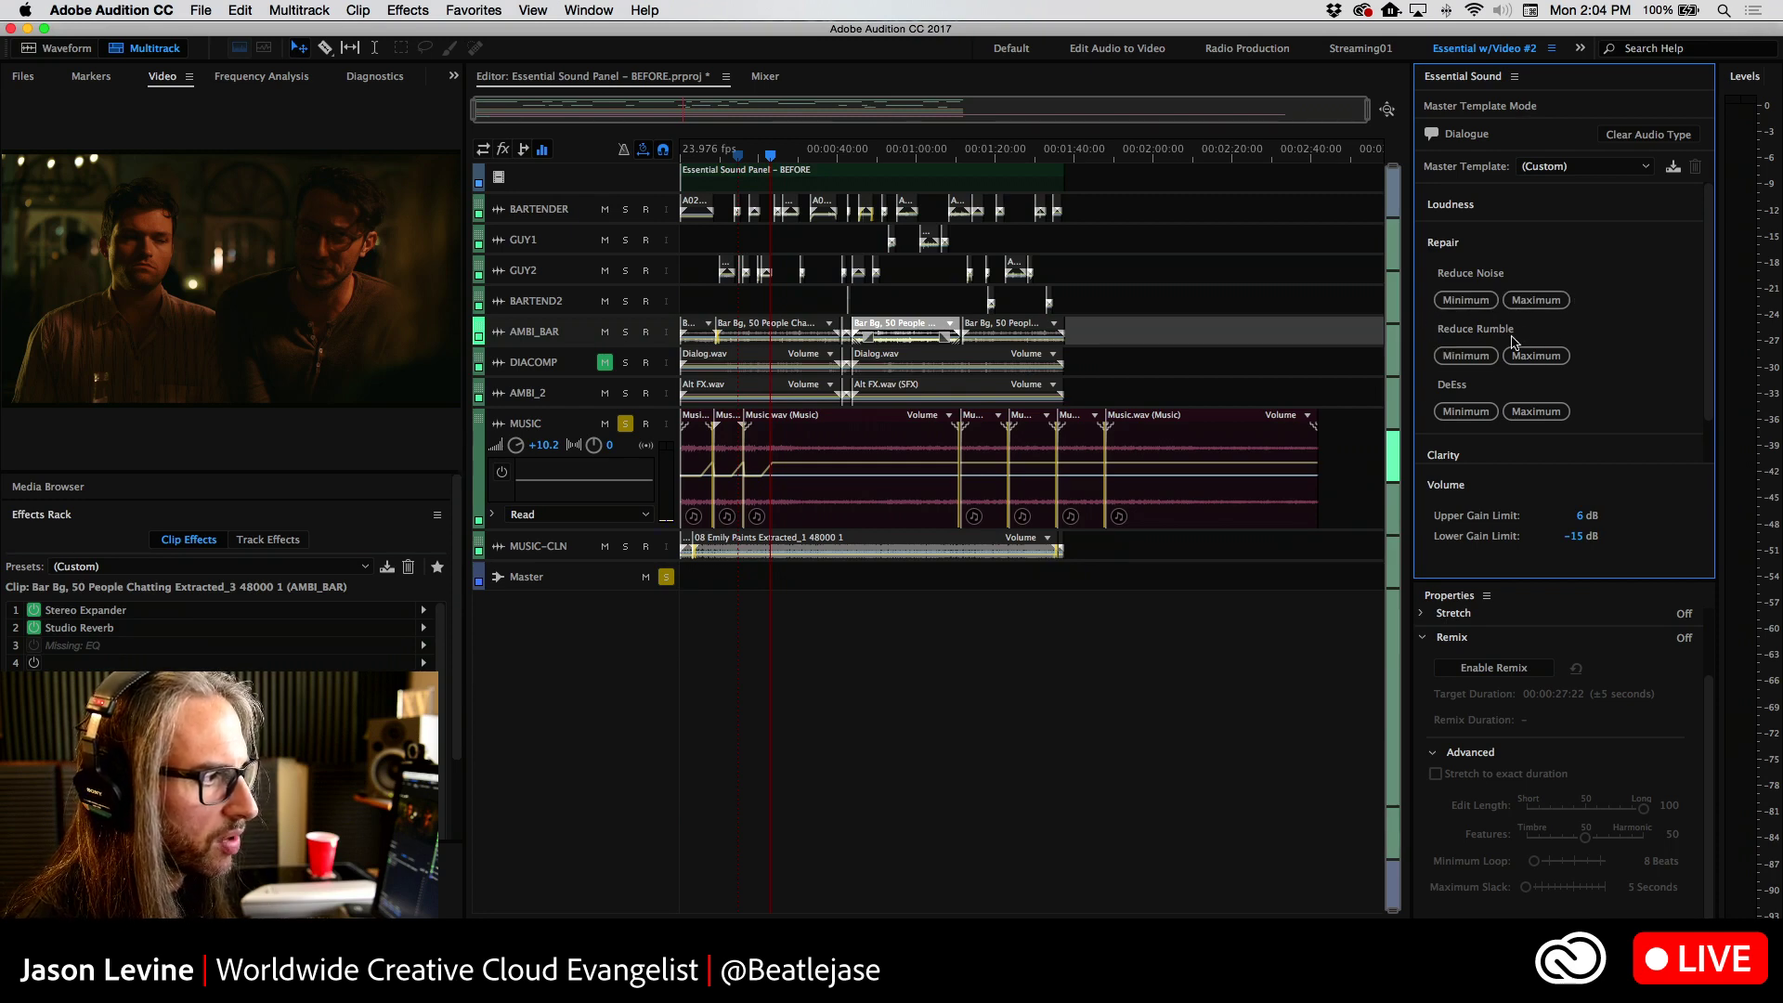
click(1512, 458)
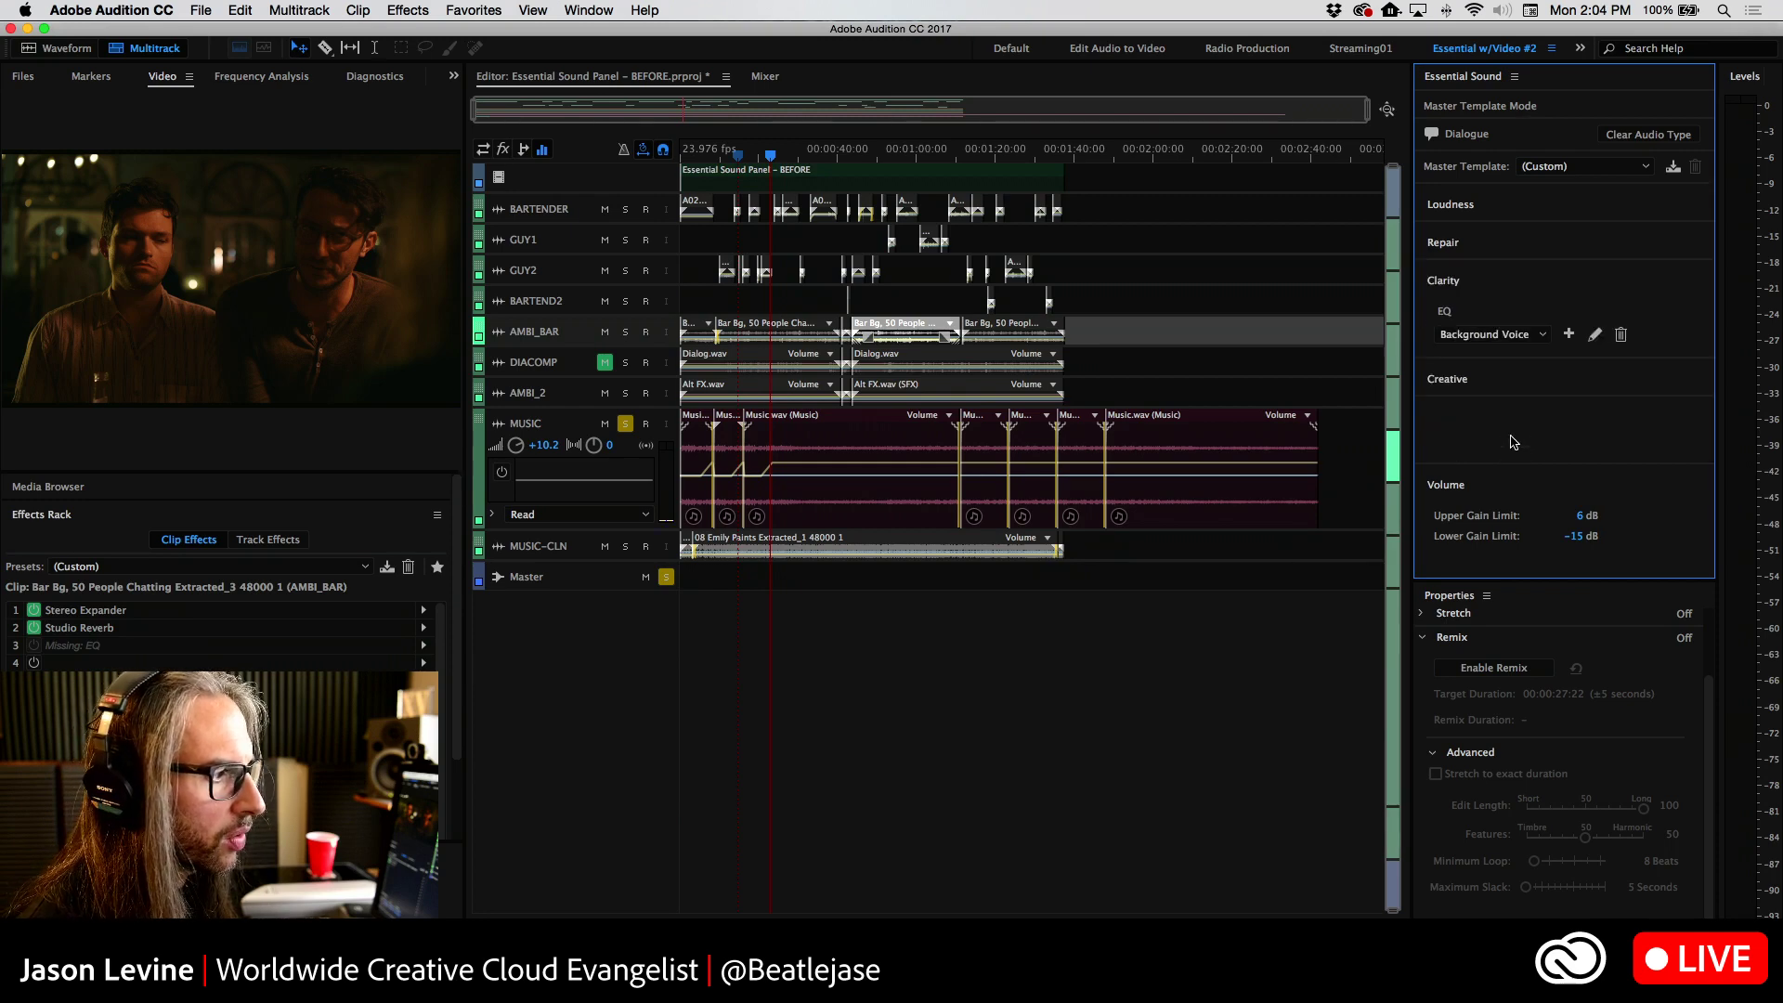
click(1515, 378)
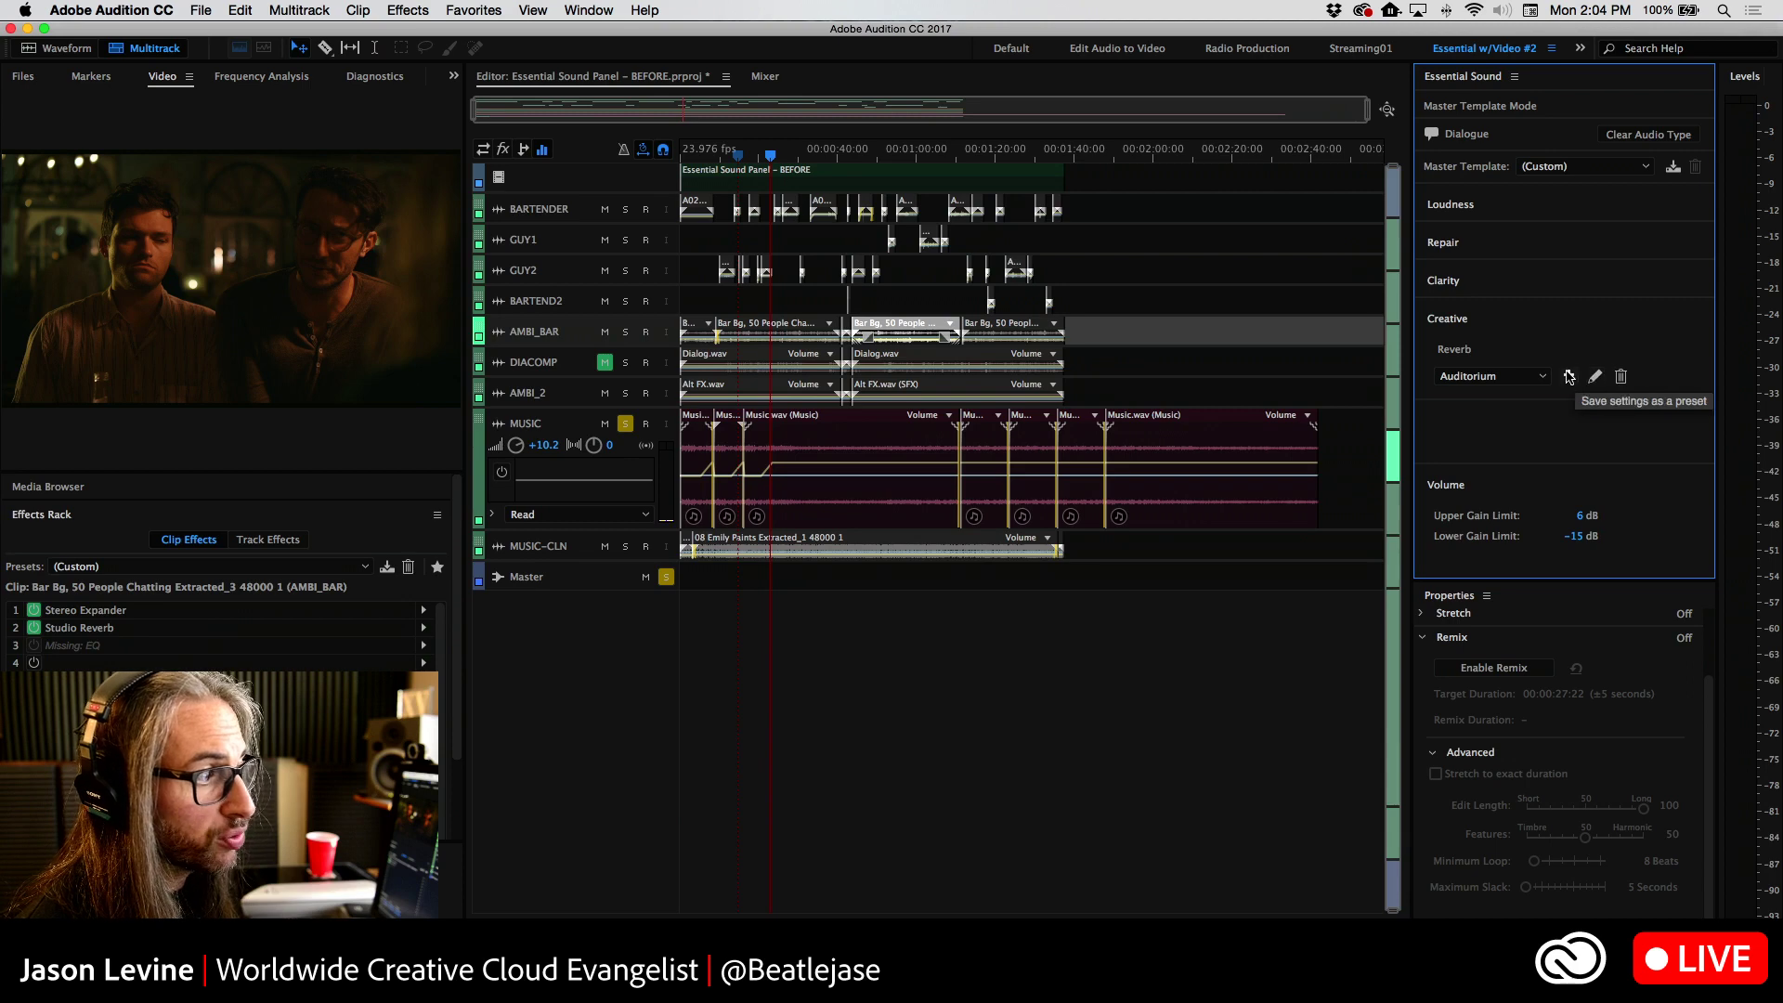
click(1511, 292)
click(1505, 235)
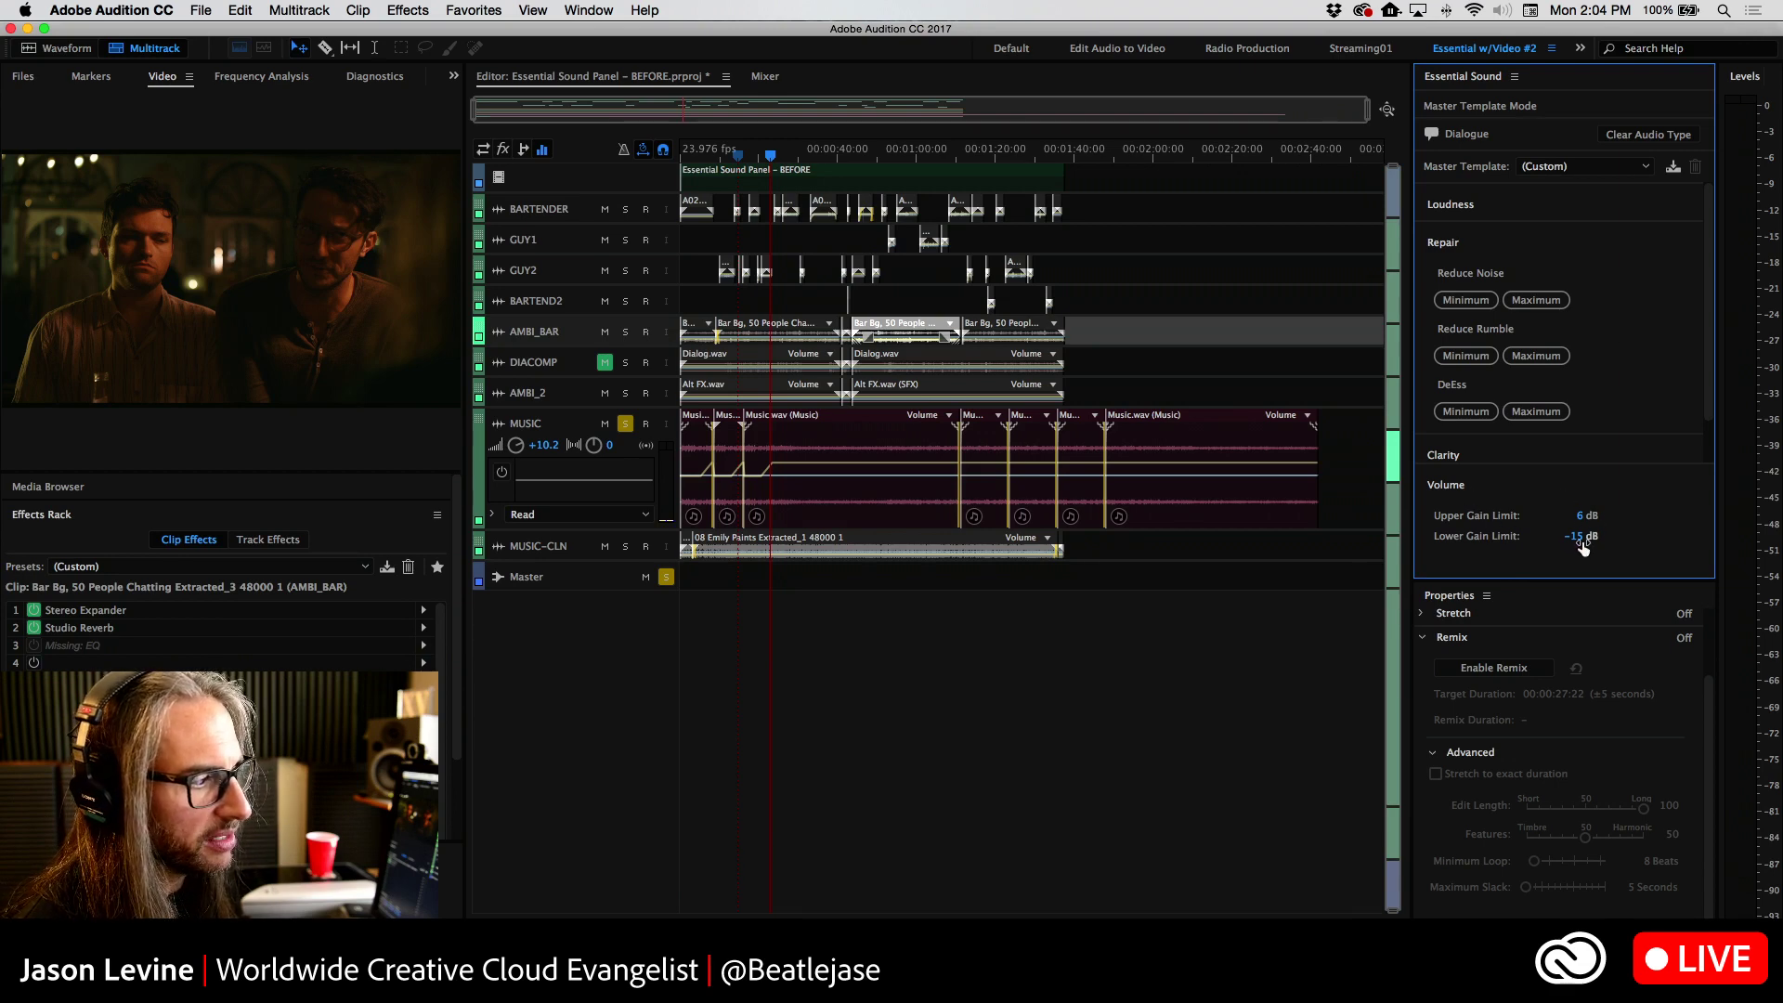
Return Essential Sound to User View without saving the modified Master Template, and switch to Premiere Pro
click(1515, 79)
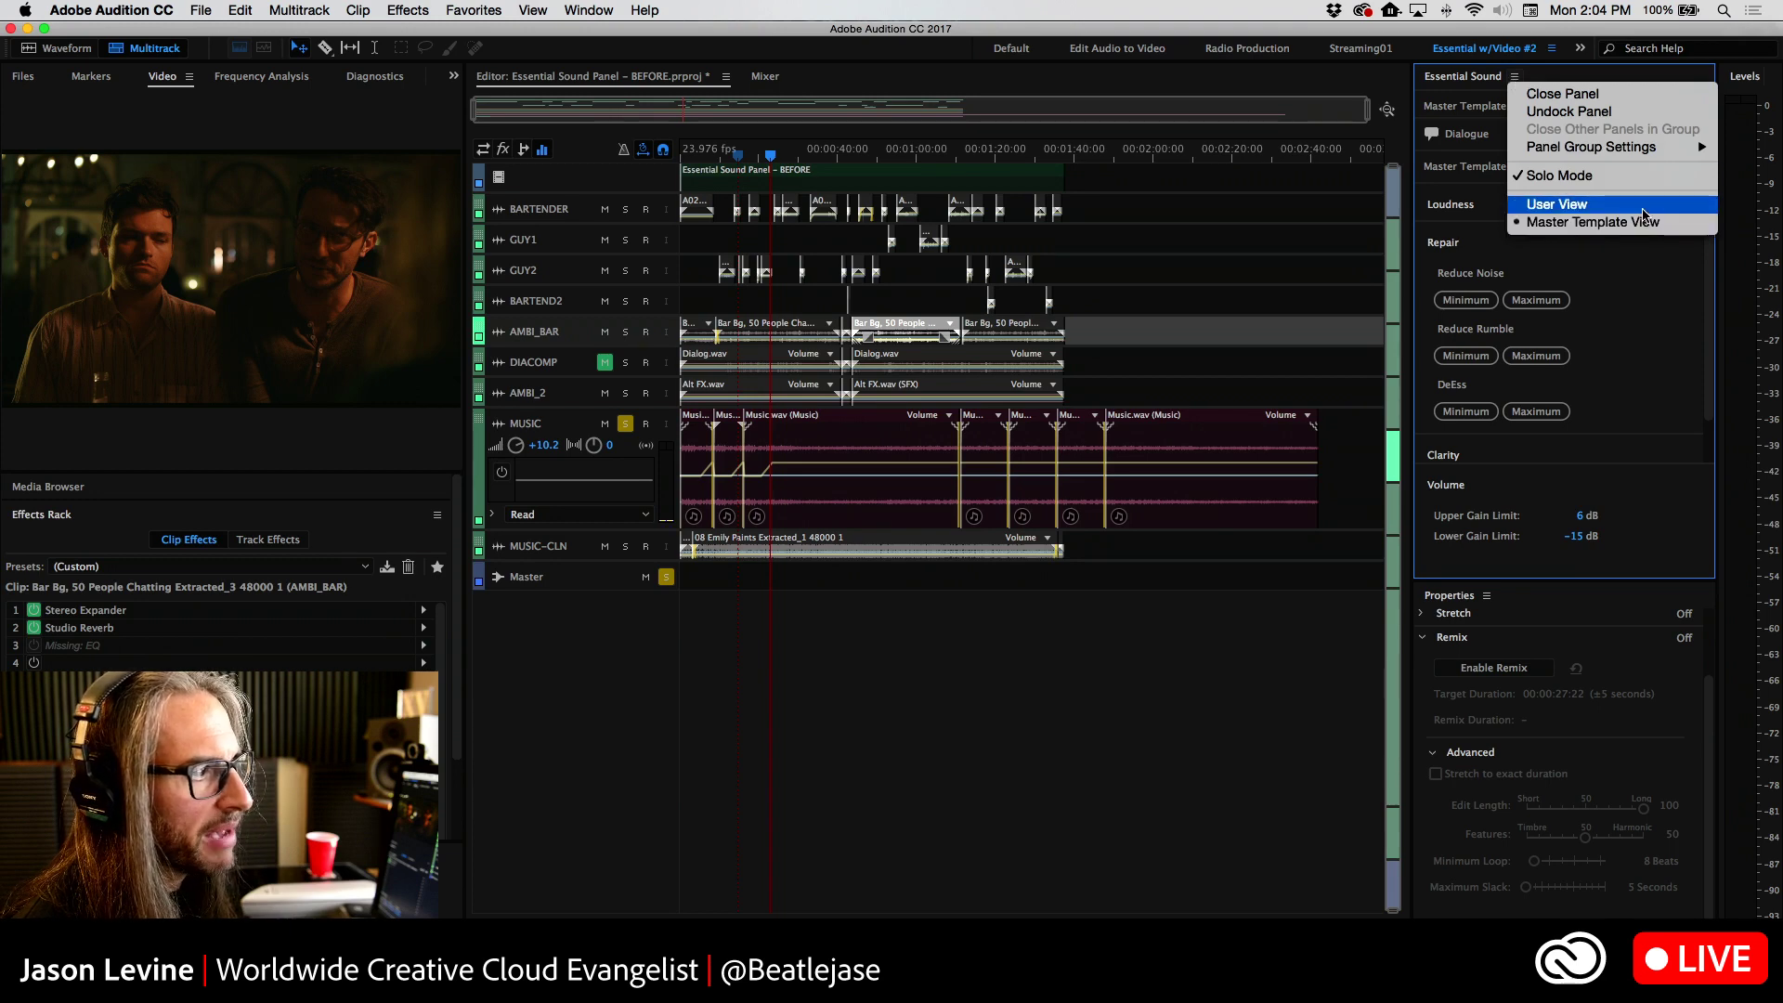
click(1643, 209)
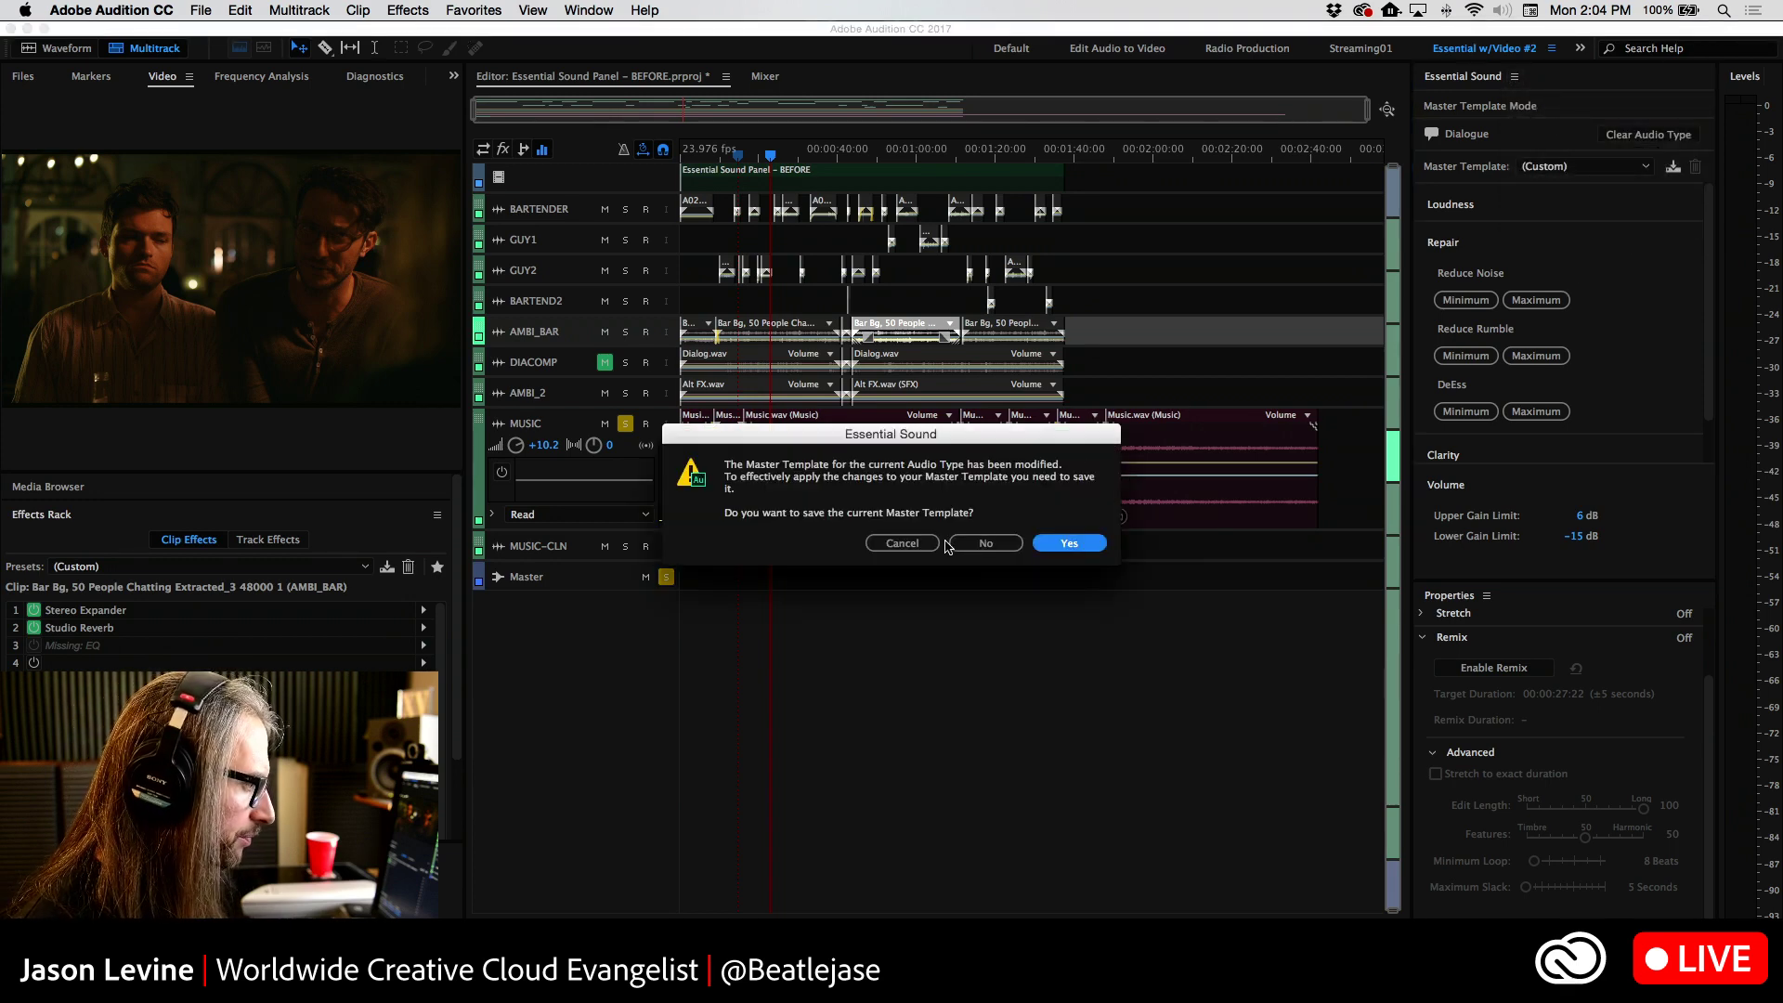
click(1007, 547)
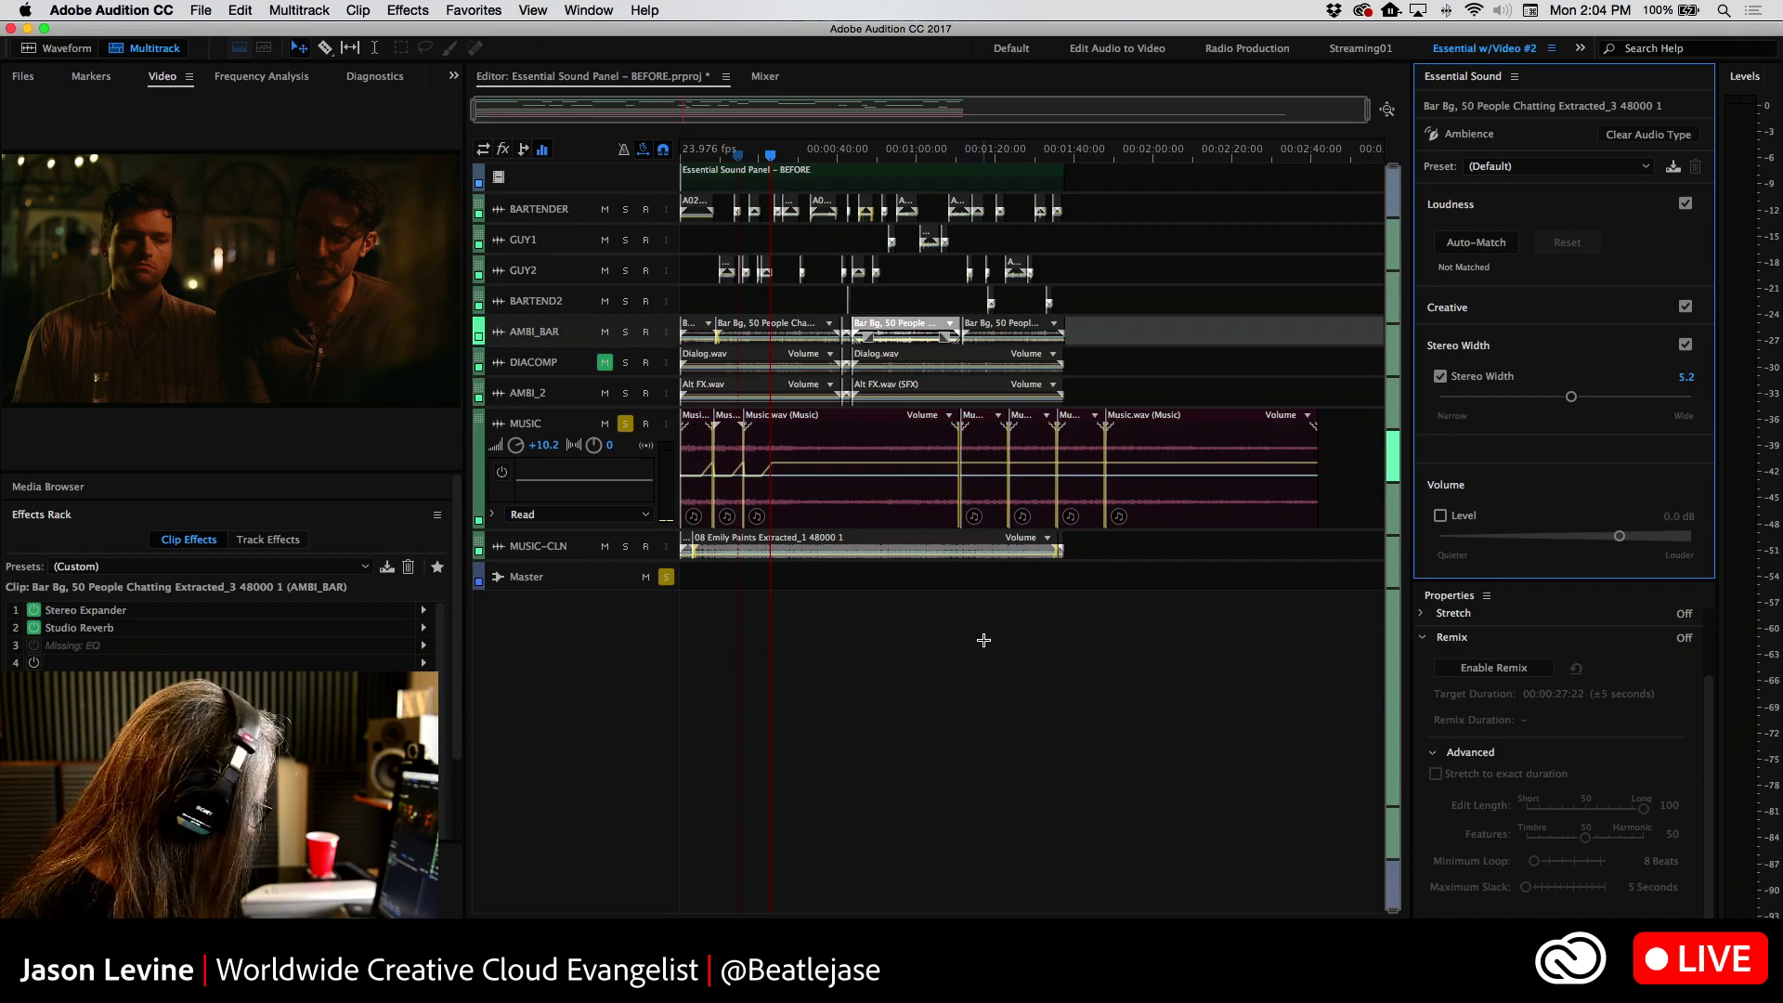
key(super+Tab)
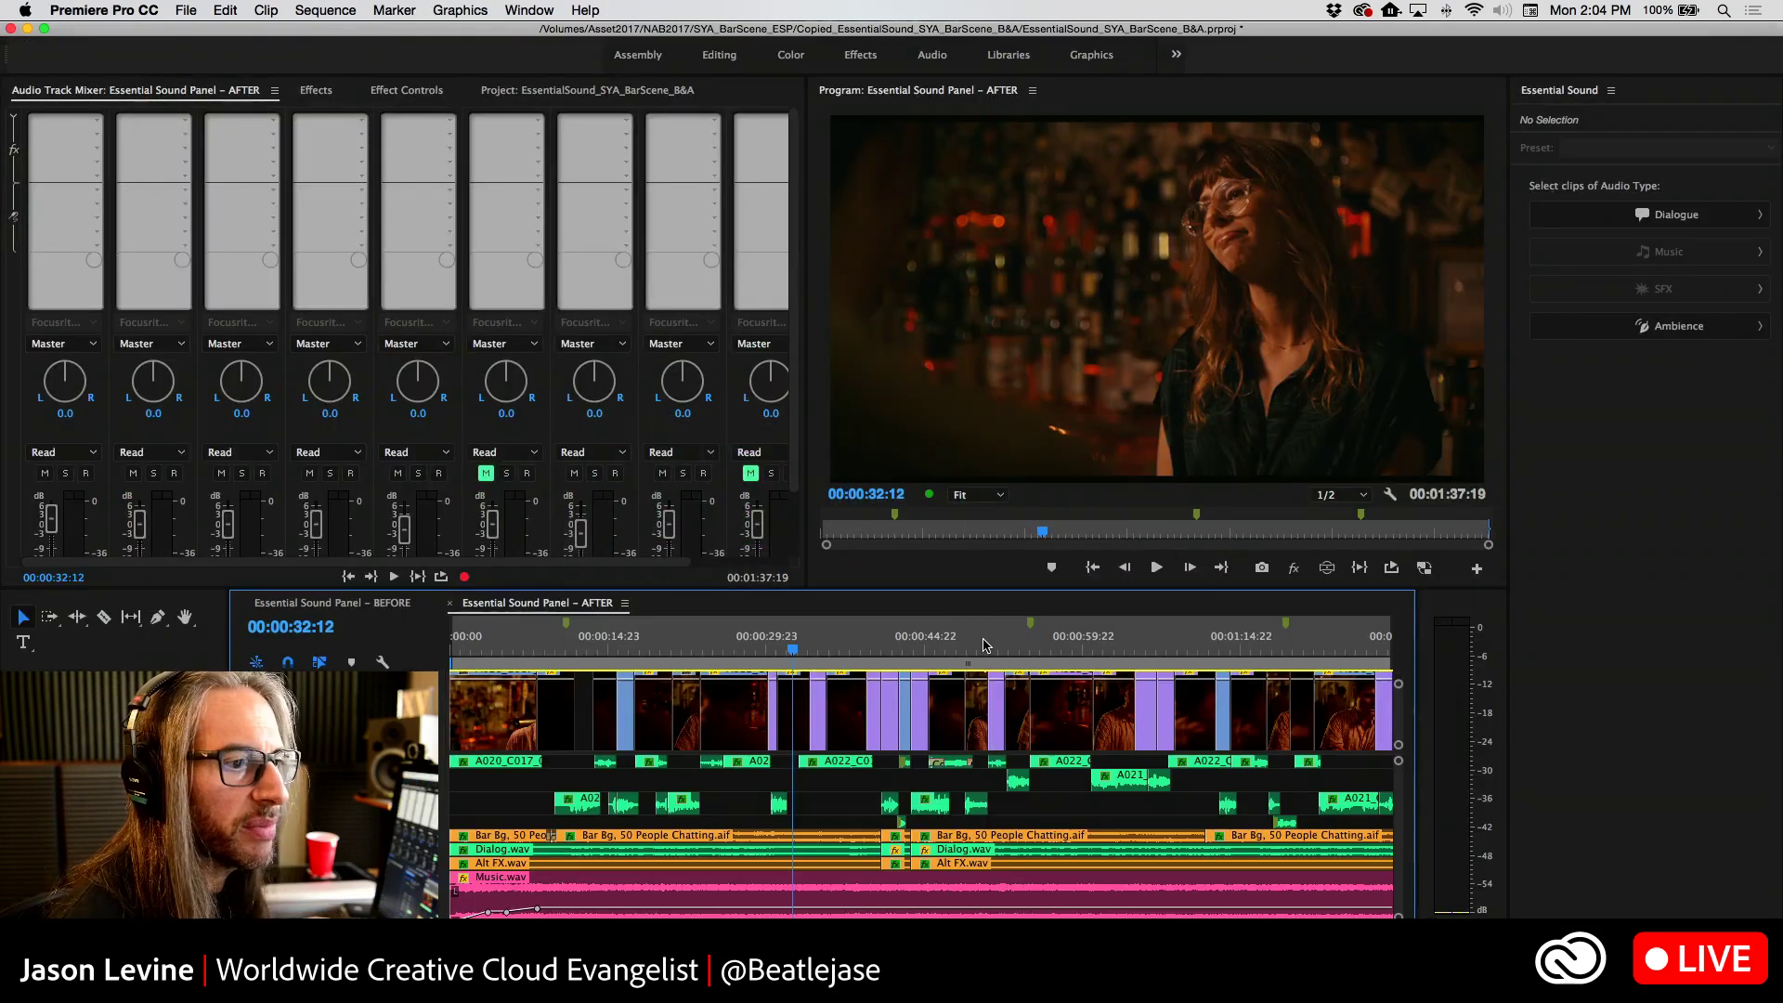